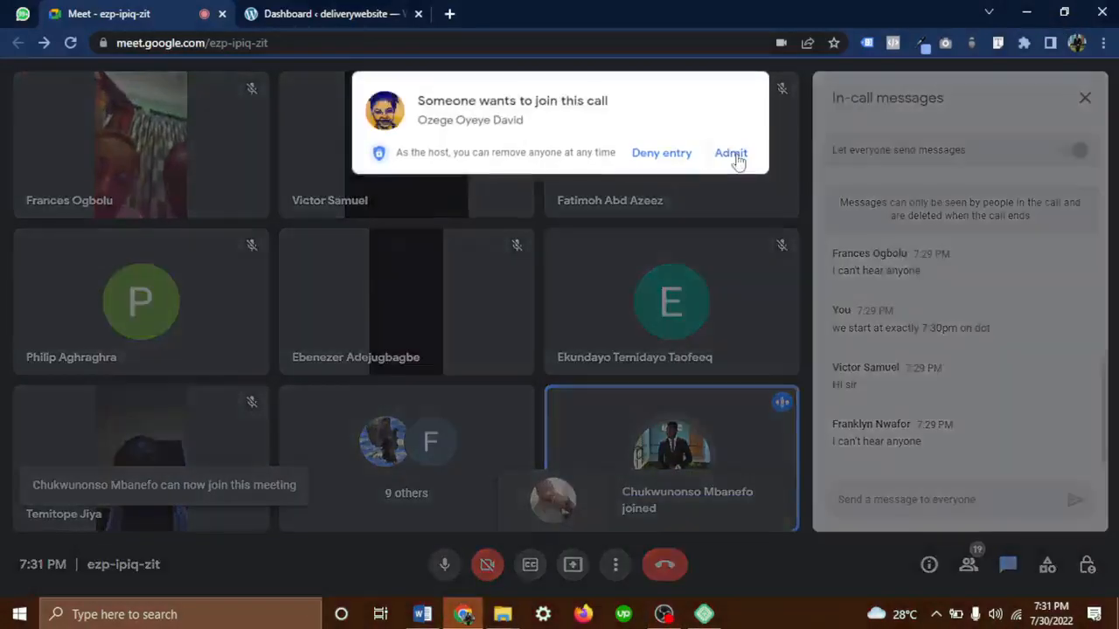
# Admit both people waiting in the lobby, one after the other
pyautogui.click(730, 153)
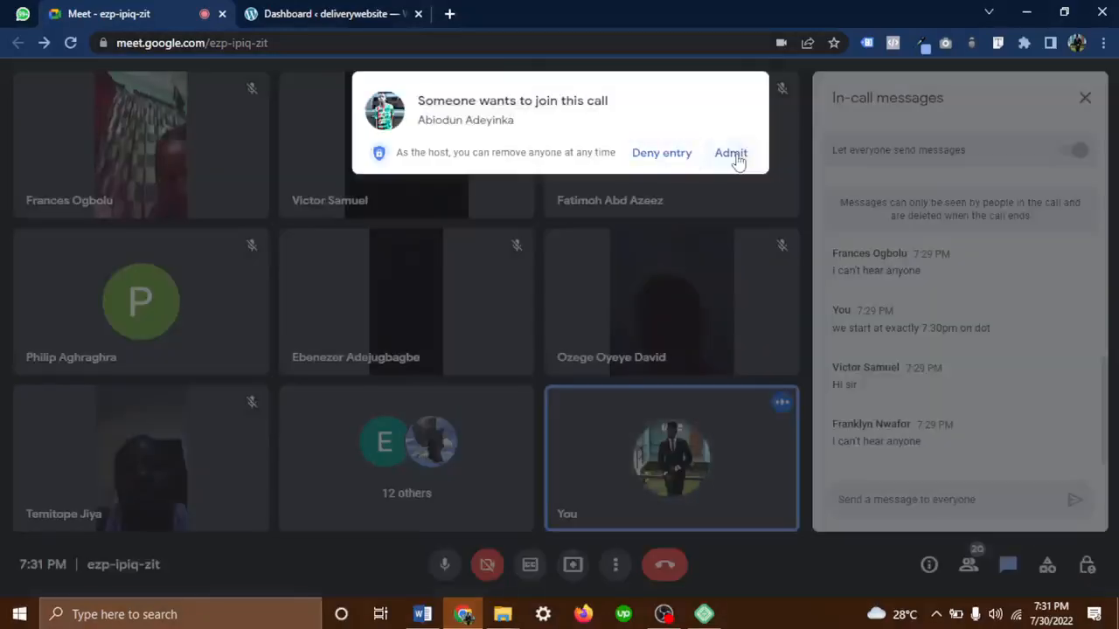
pyautogui.click(731, 154)
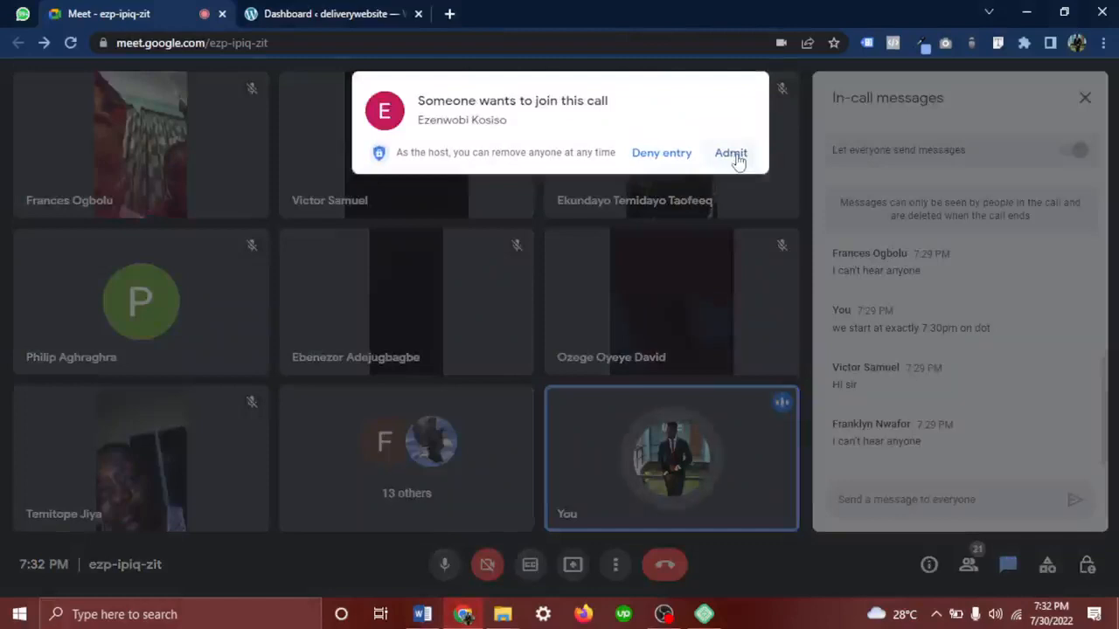
# Admit the waiting attendee, then scroll through the in-call chat replies
pyautogui.click(731, 155)
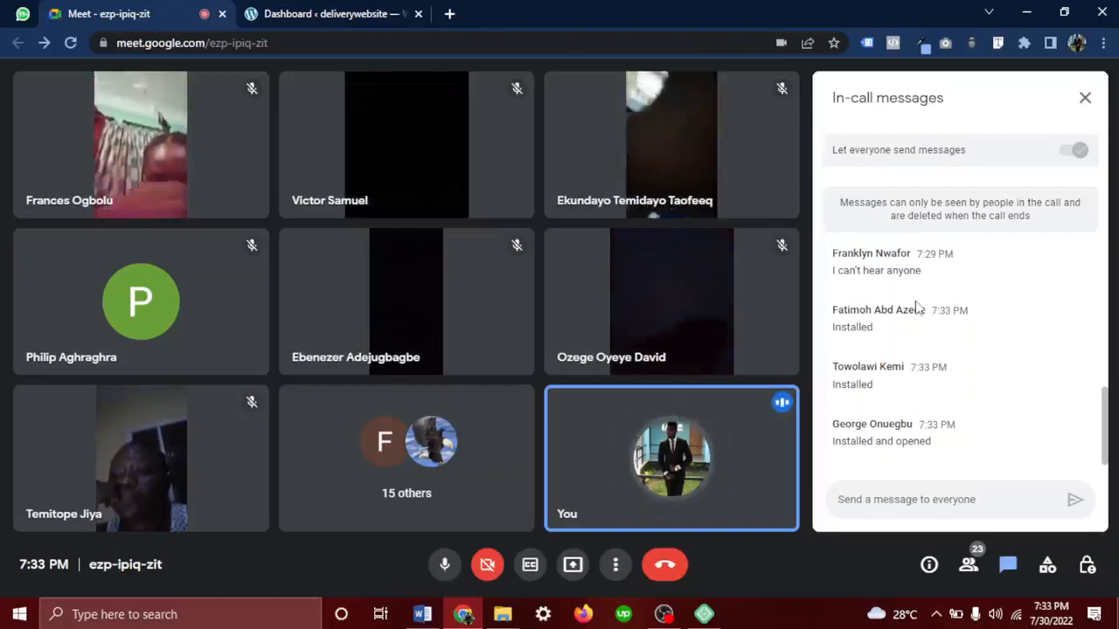
pyautogui.scroll(1, 978, 342)
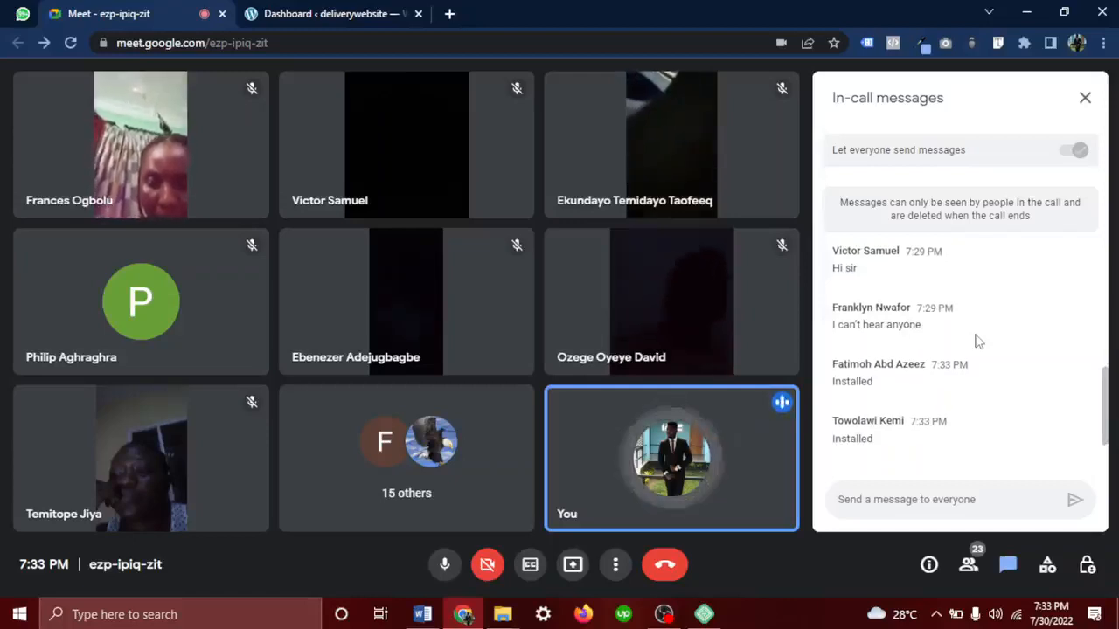
pyautogui.scroll(-1, 977, 342)
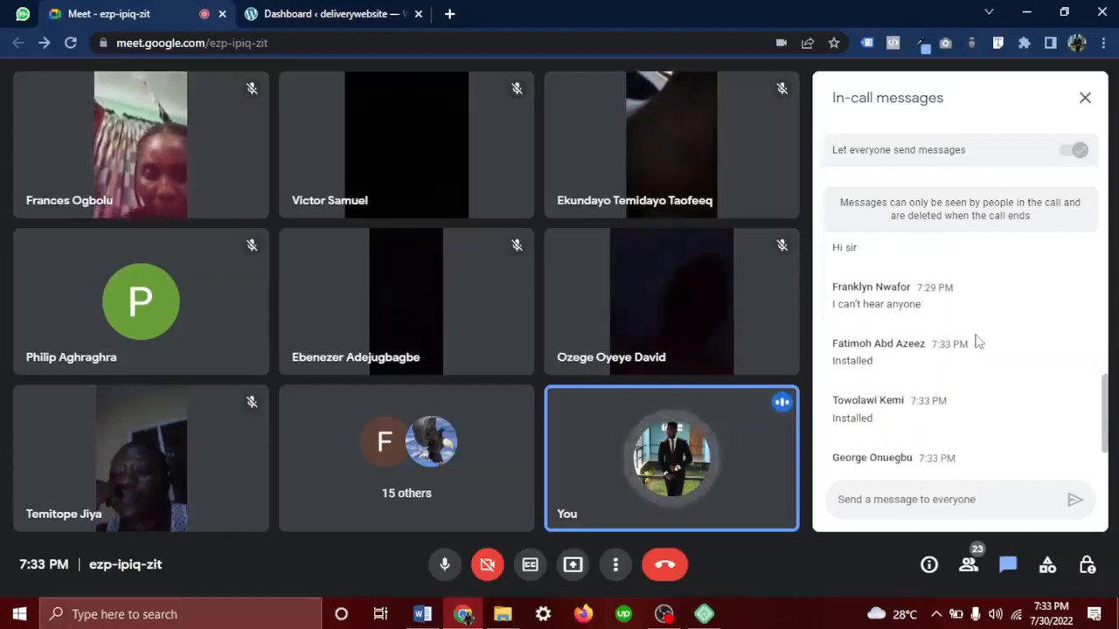
pyautogui.scroll(-1, 978, 342)
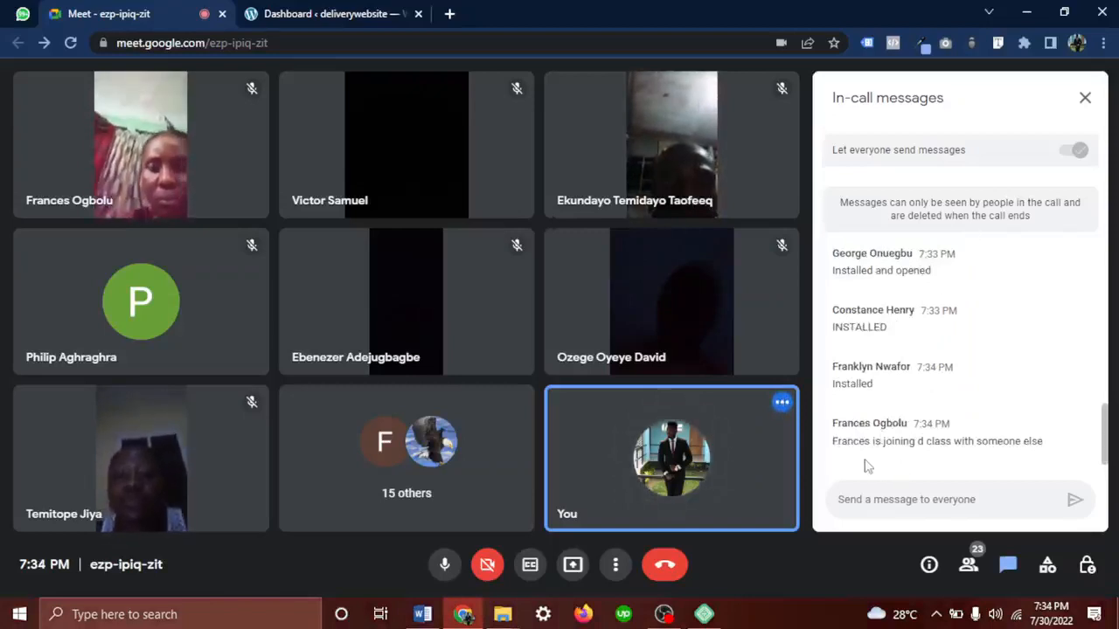
pyautogui.moveTo(859, 443); pyautogui.dragTo(881, 444)
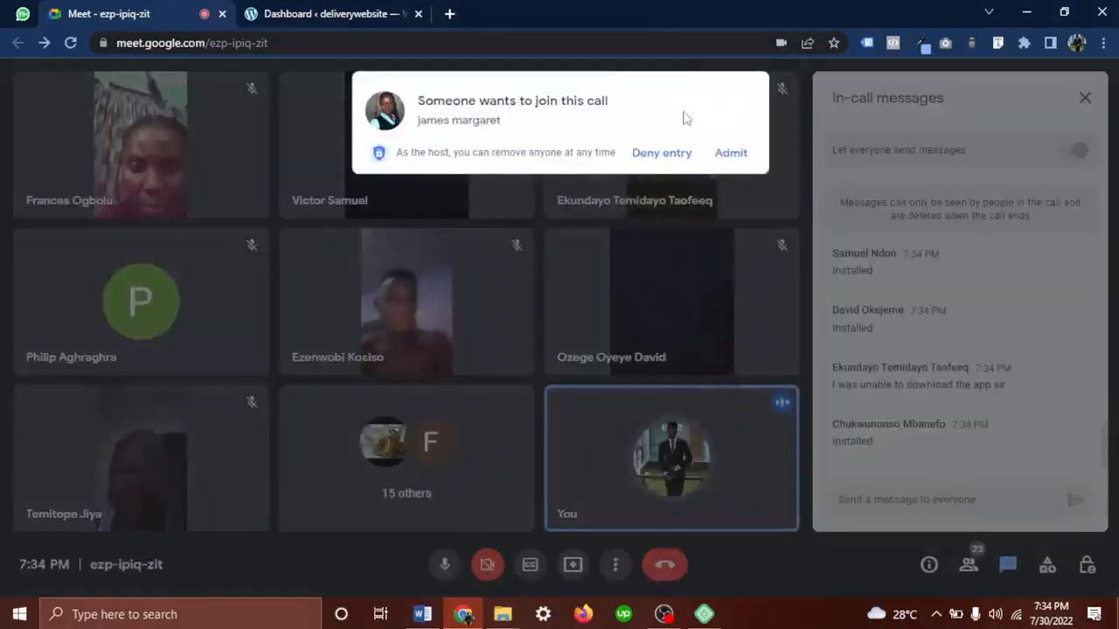
# Admit the newest join request and scroll down through the chat messages
pyautogui.click(730, 153)
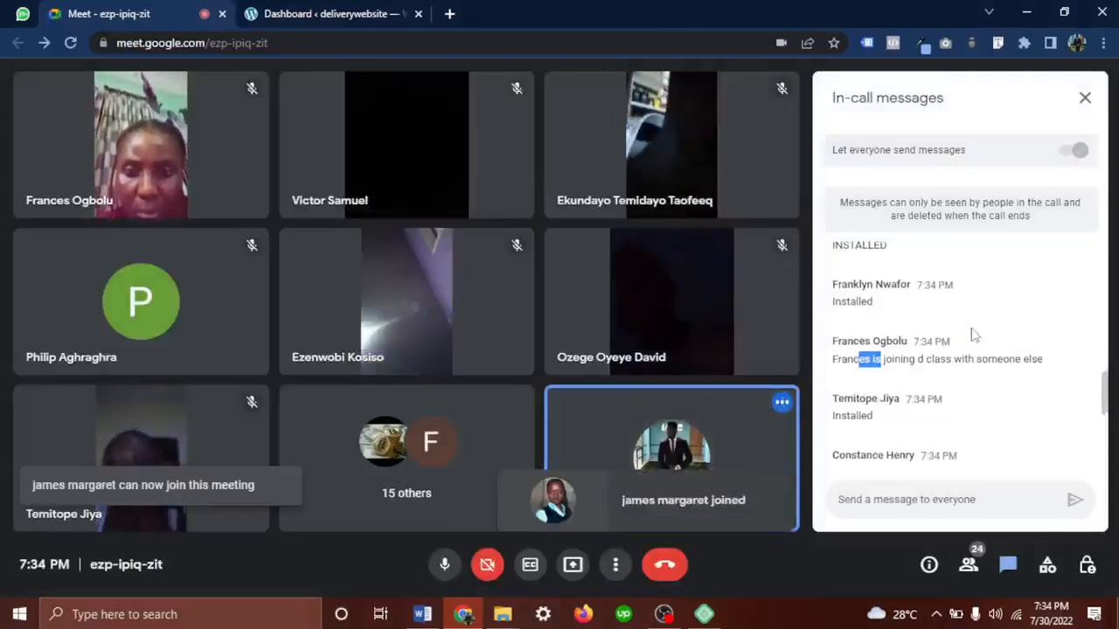
pyautogui.scroll(-5, 971, 333)
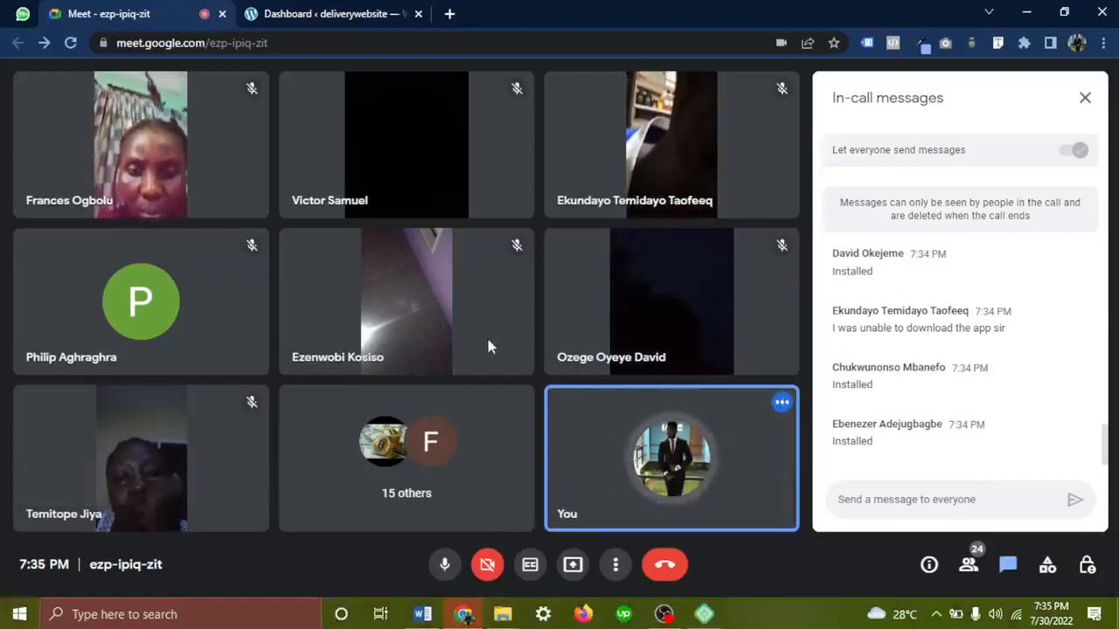
pyautogui.moveTo(255, 334)
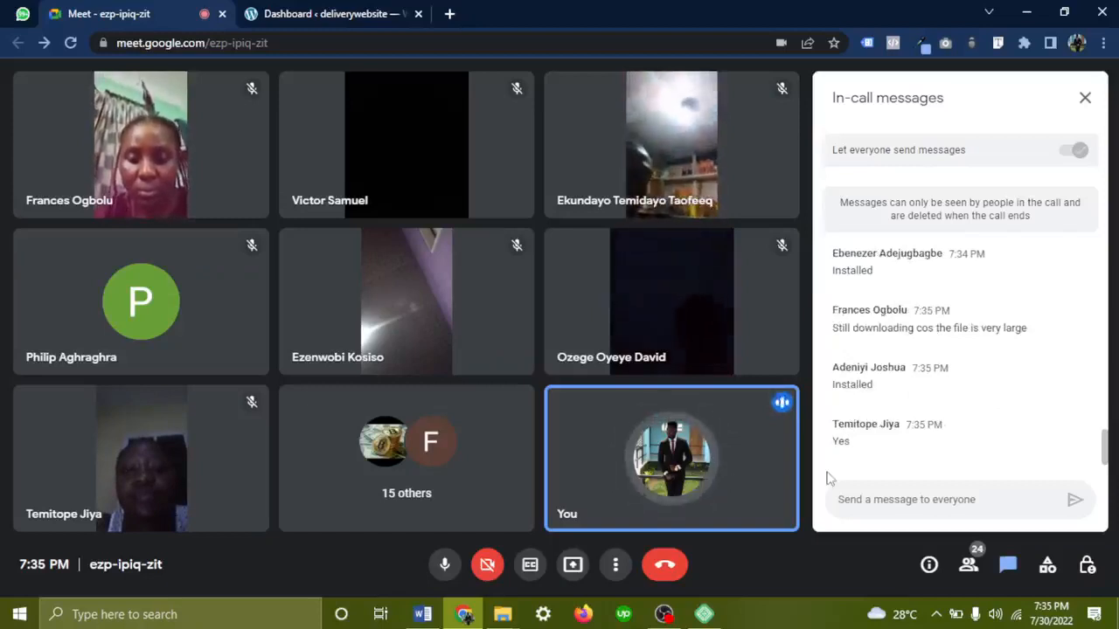
pyautogui.moveTo(664, 479)
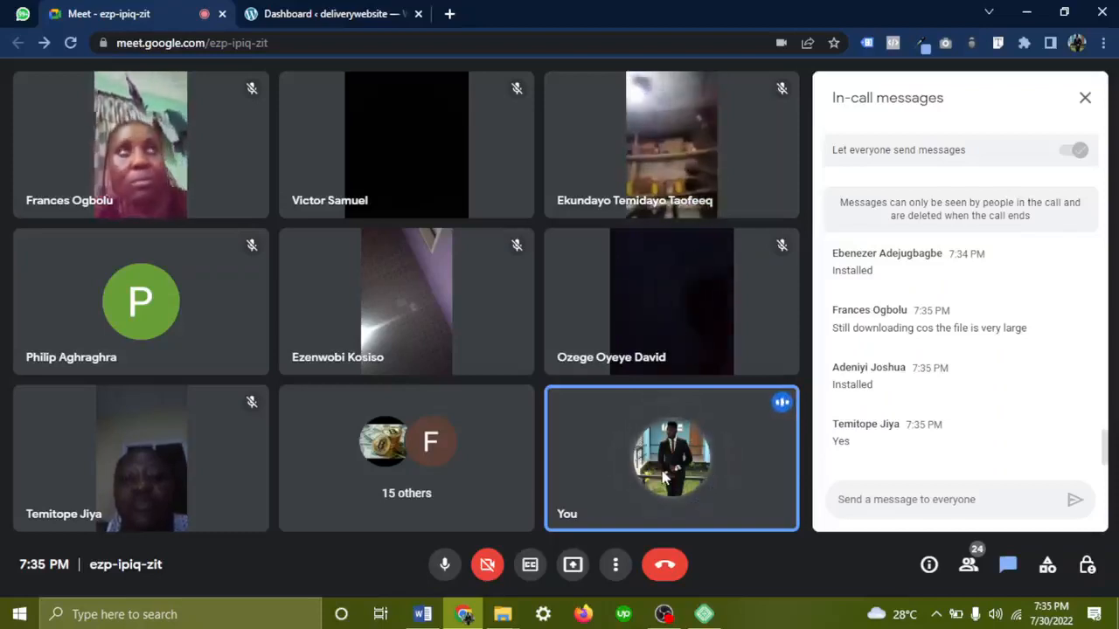
# Present your entire screen to everyone in the Meet call
pyautogui.click(572, 567)
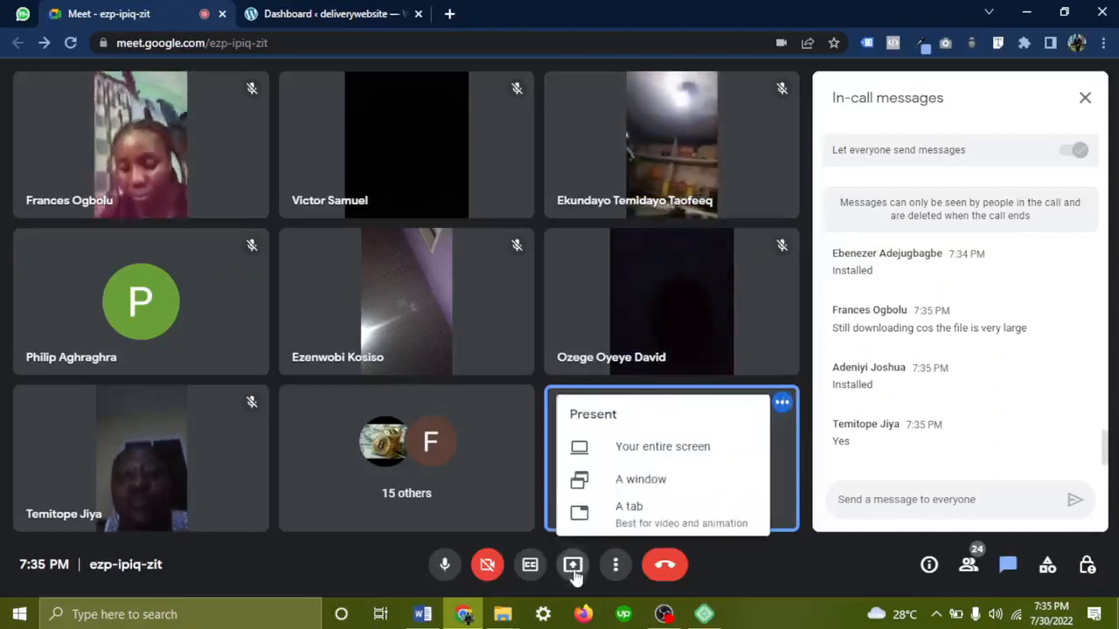
pyautogui.click(660, 449)
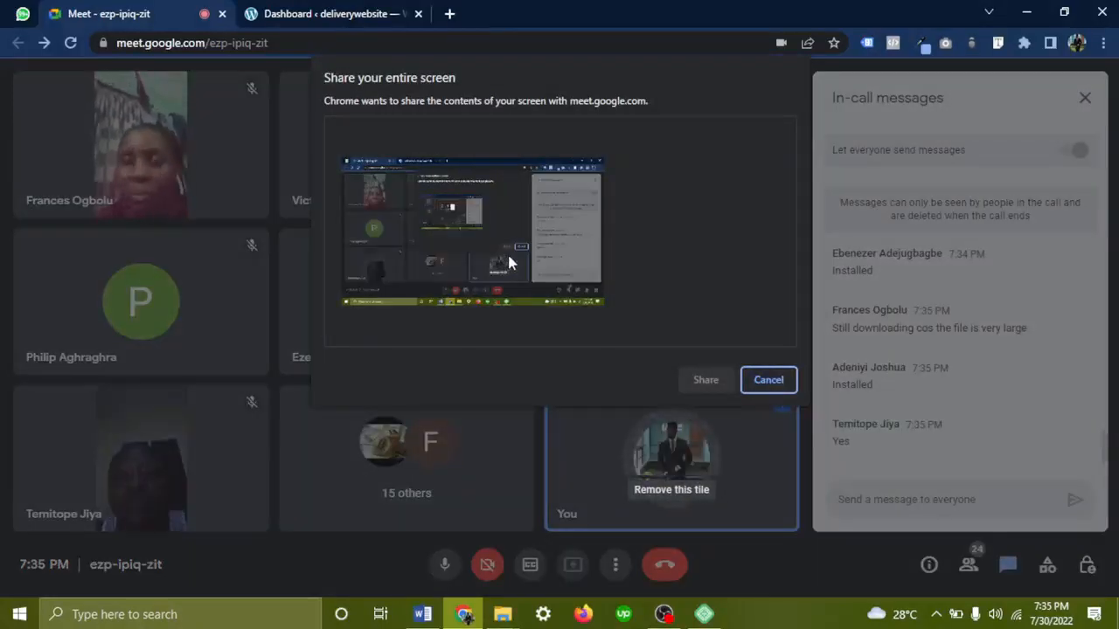
pyautogui.click(510, 263)
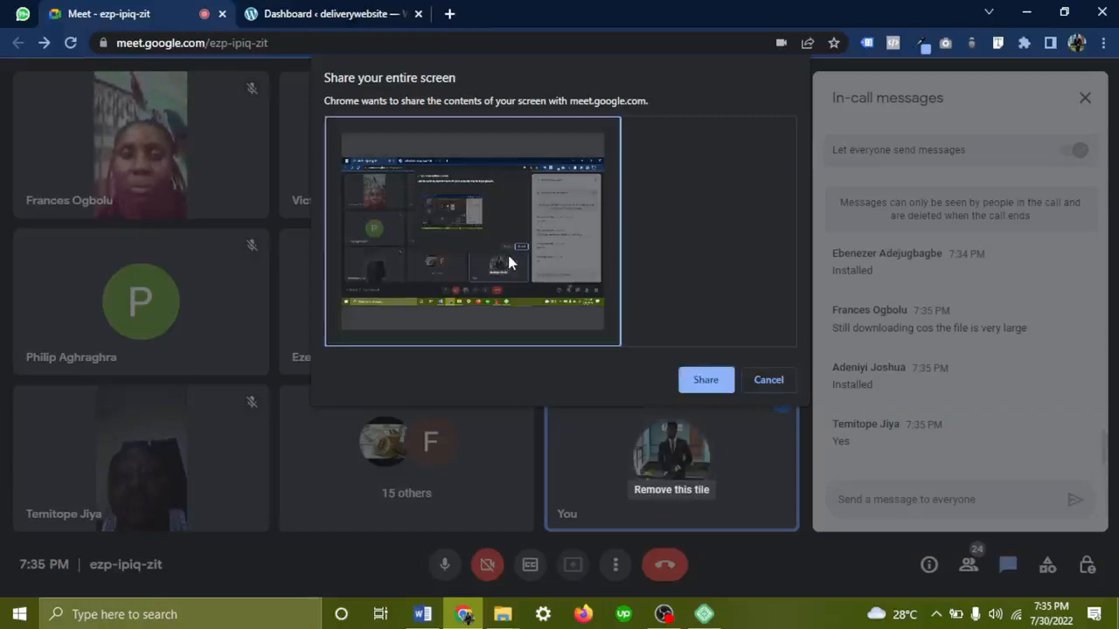
pyautogui.click(704, 381)
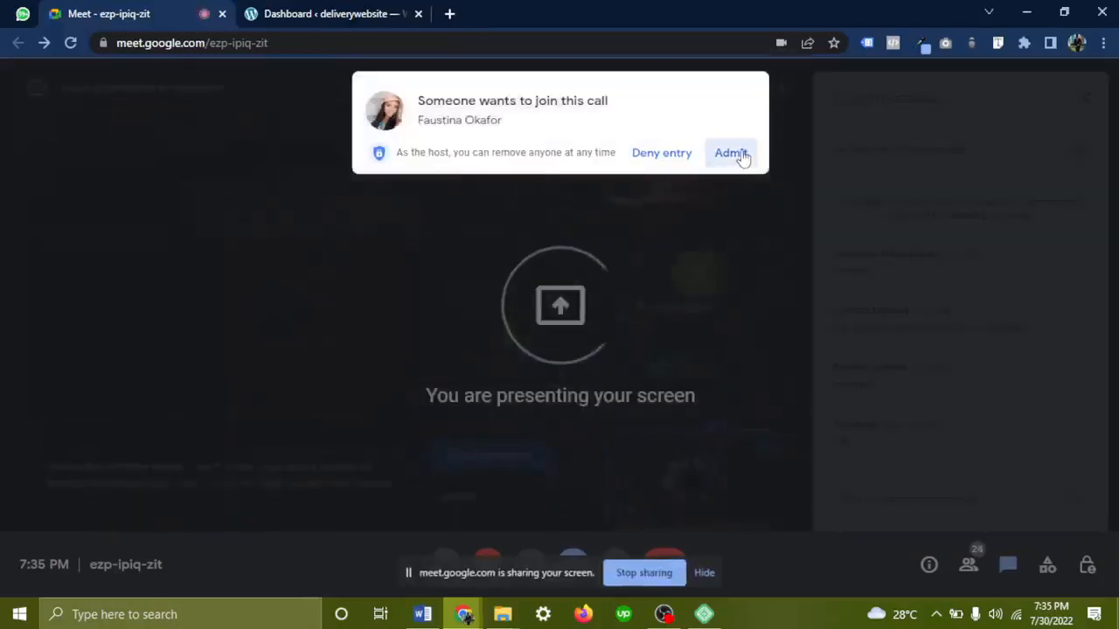
# Admit the three remaining waiting attendees and hide the screen-sharing bar
pyautogui.click(731, 153)
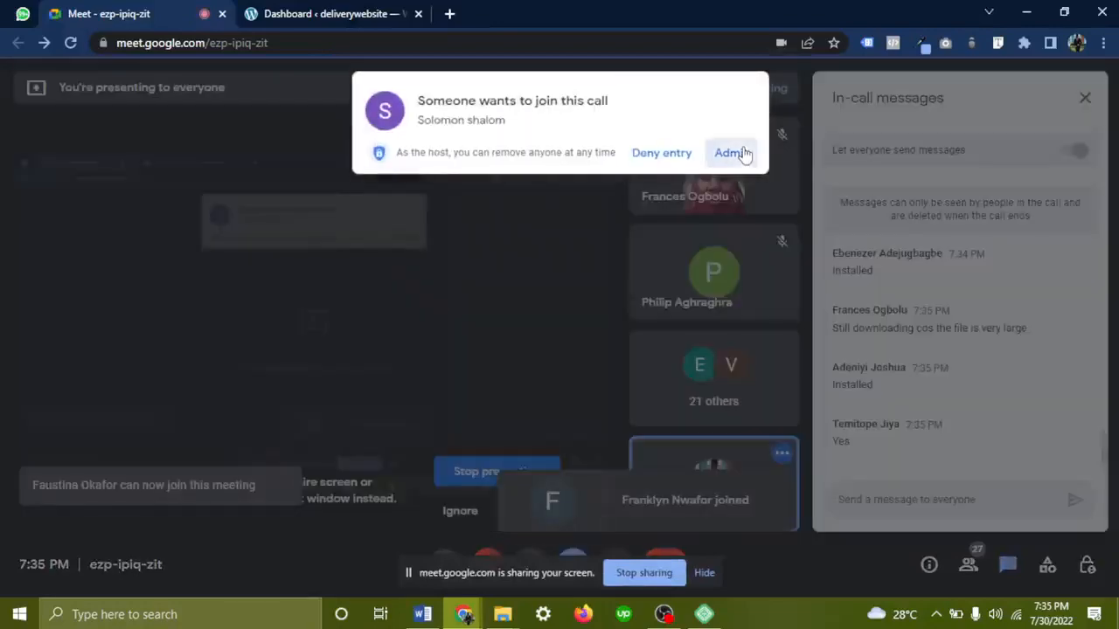
pyautogui.click(743, 153)
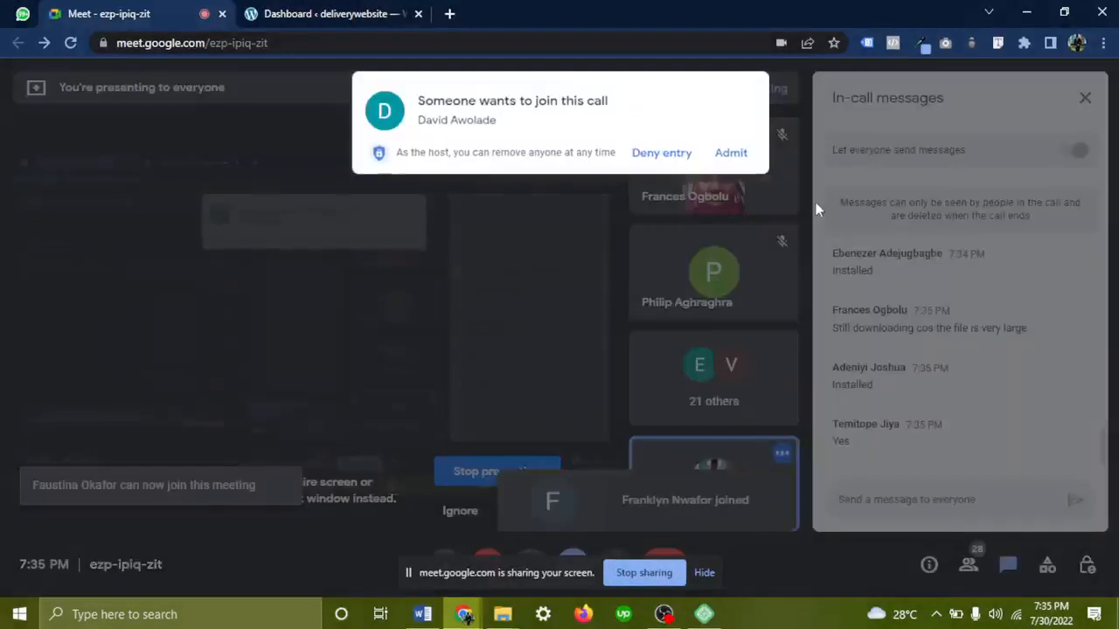
pyautogui.click(736, 153)
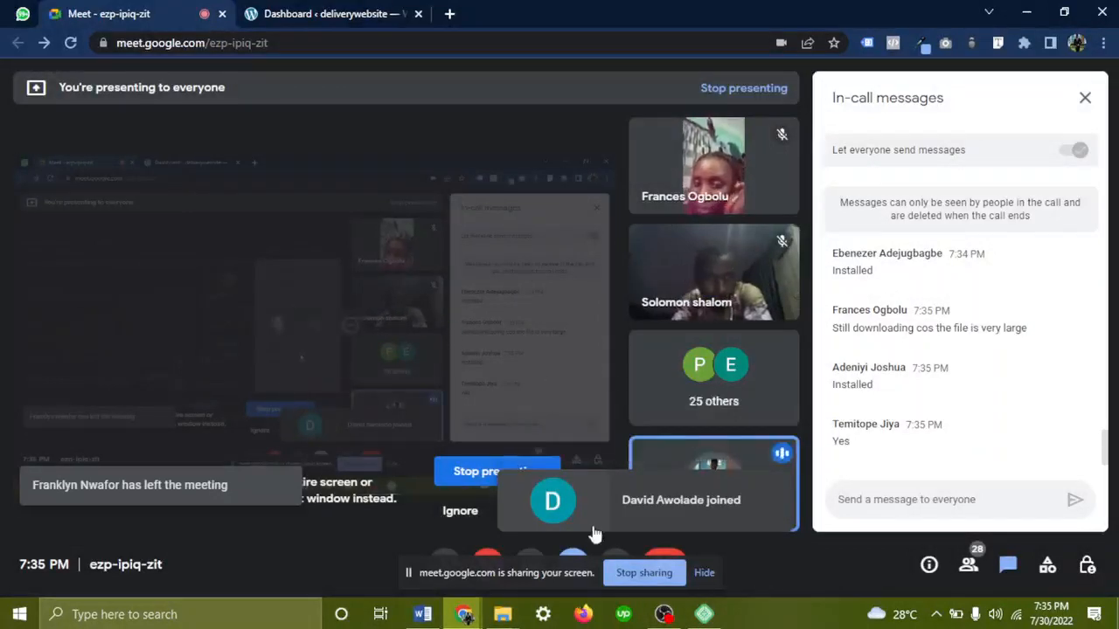
pyautogui.click(705, 573)
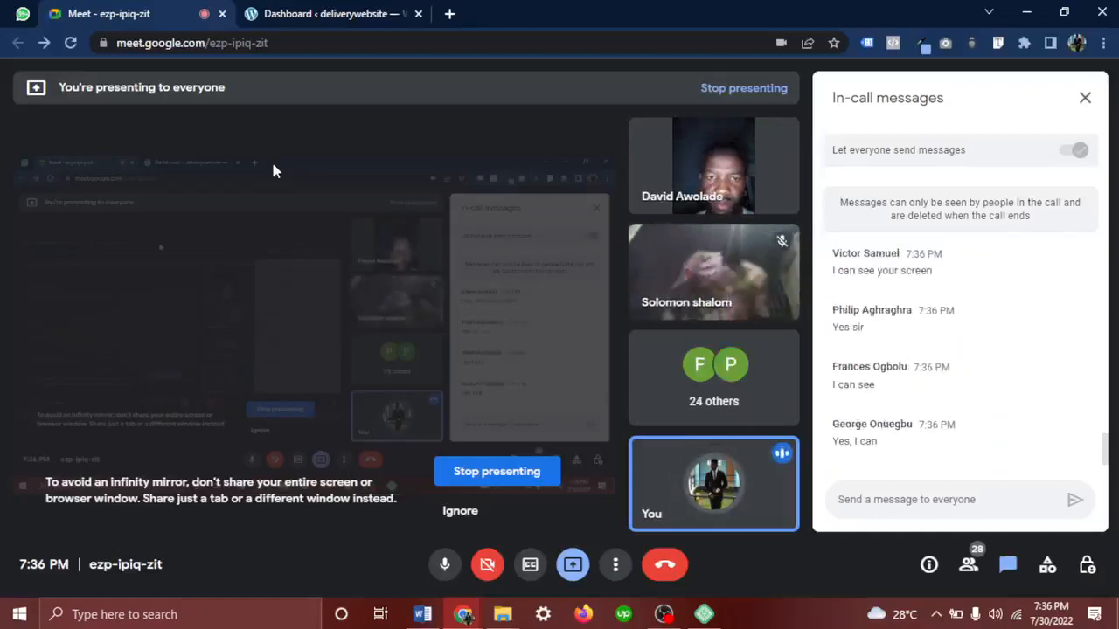
# Open localwp.com in a new tab, then switch back to the Meet call
pyautogui.click(449, 13)
pyautogui.click(411, 42)
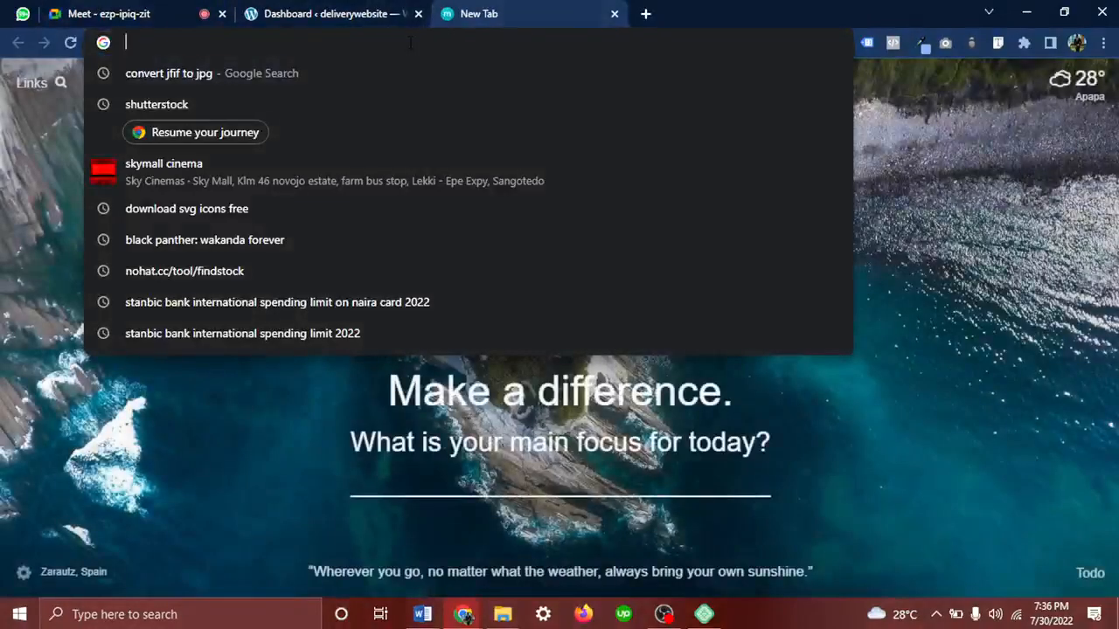
pyautogui.write('lo')
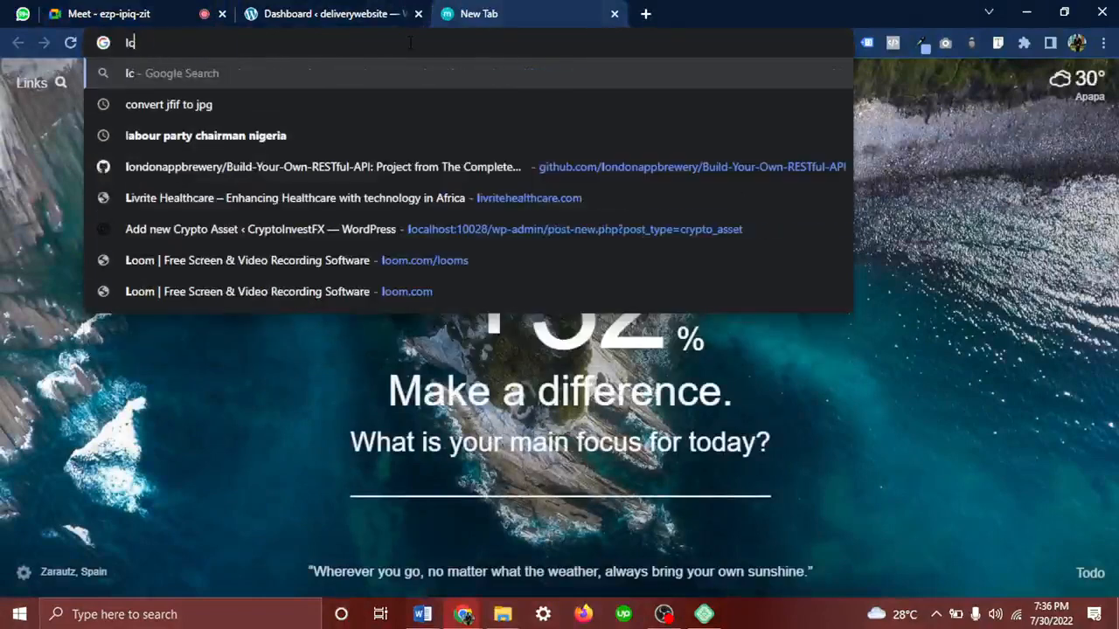
pyautogui.press('BackSpace')
pyautogui.press('BackSpace')
pyautogui.press('BackSpace')
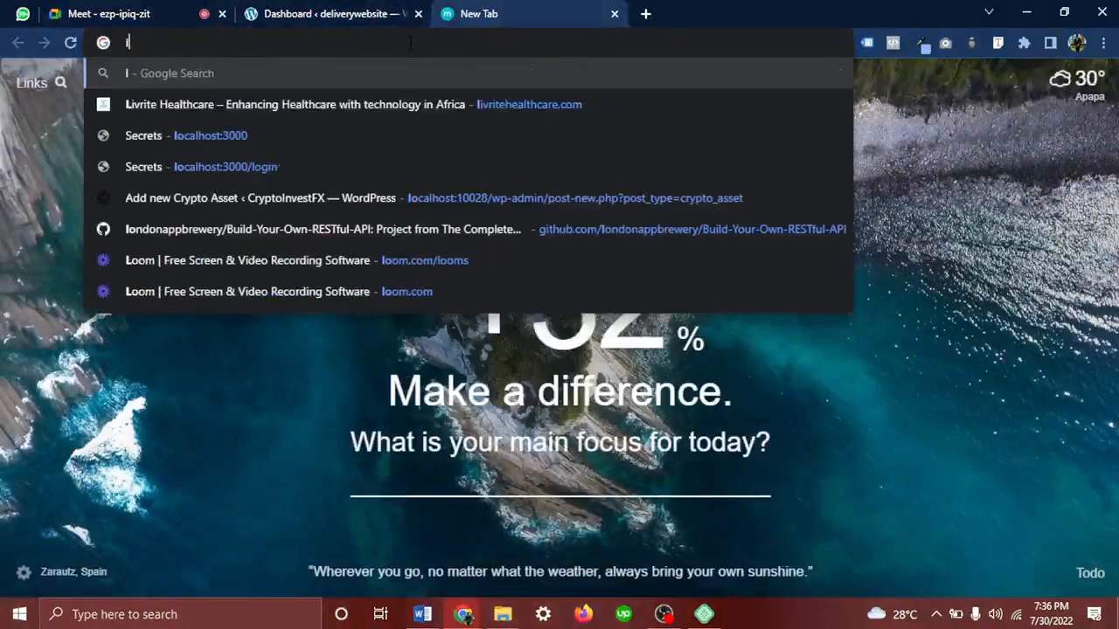
pyautogui.write('ocalwp.com')
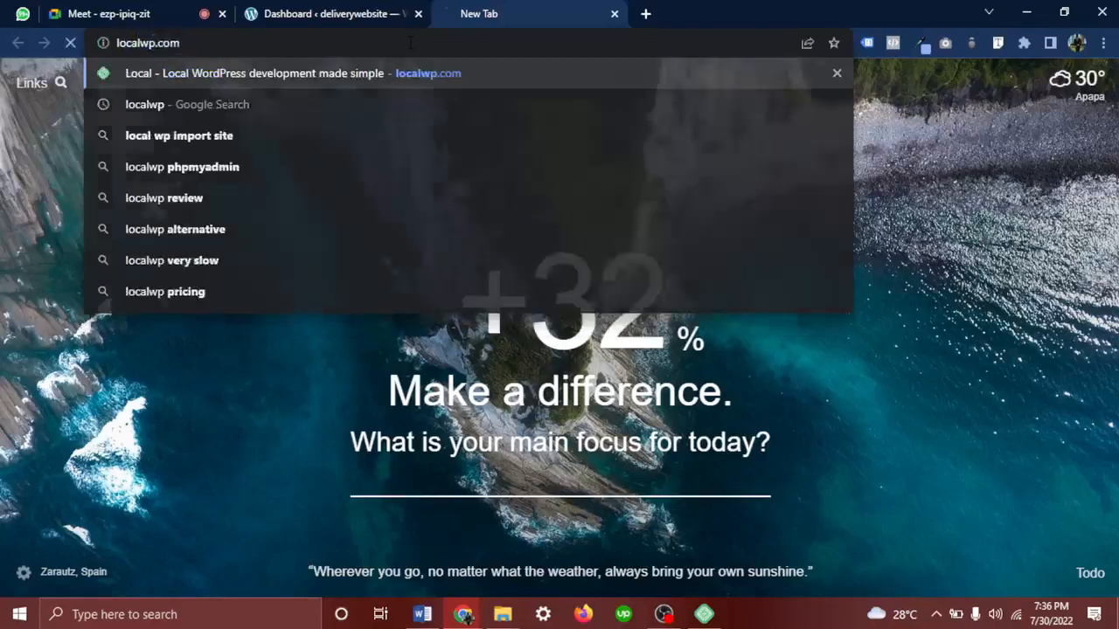
pyautogui.press('Return')
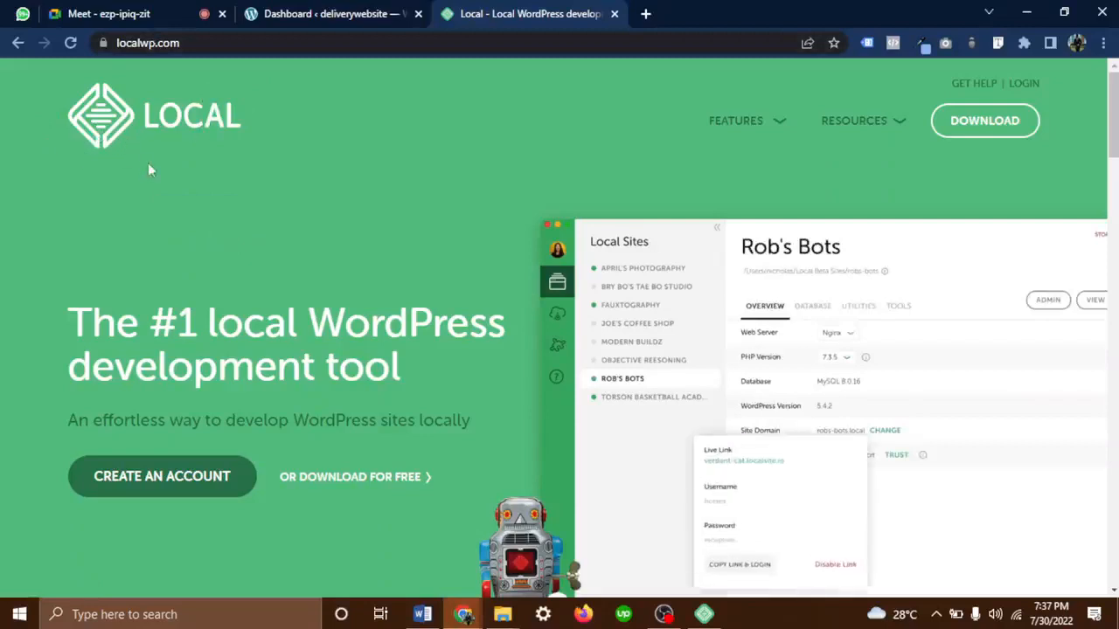
pyautogui.click(125, 13)
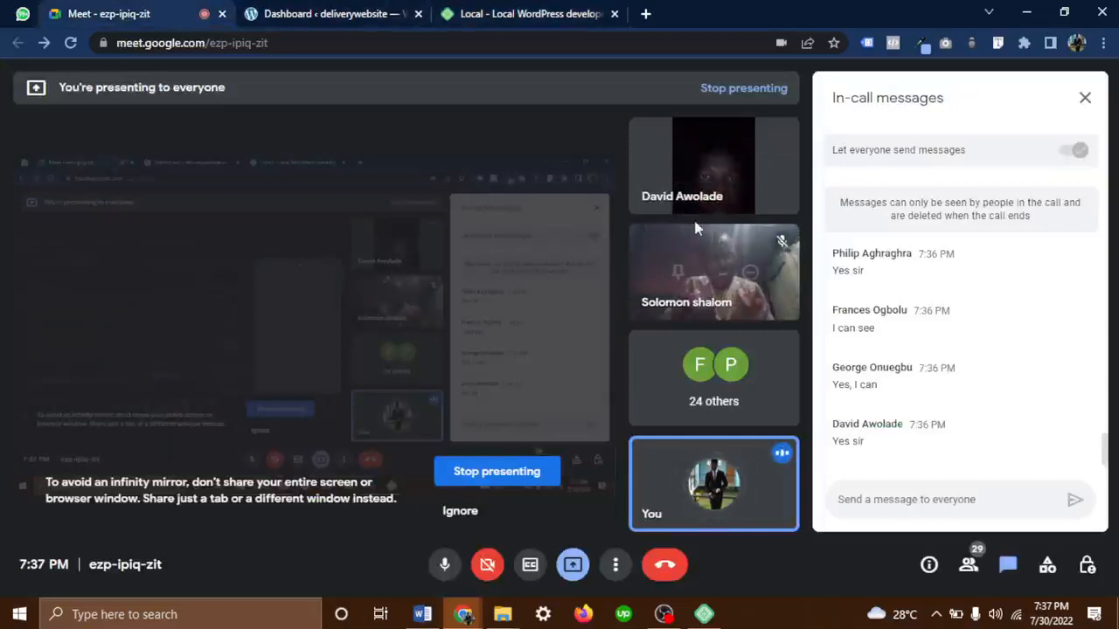
# Mute one participant for everyone, then switch back to the Local website tab
pyautogui.click(716, 166)
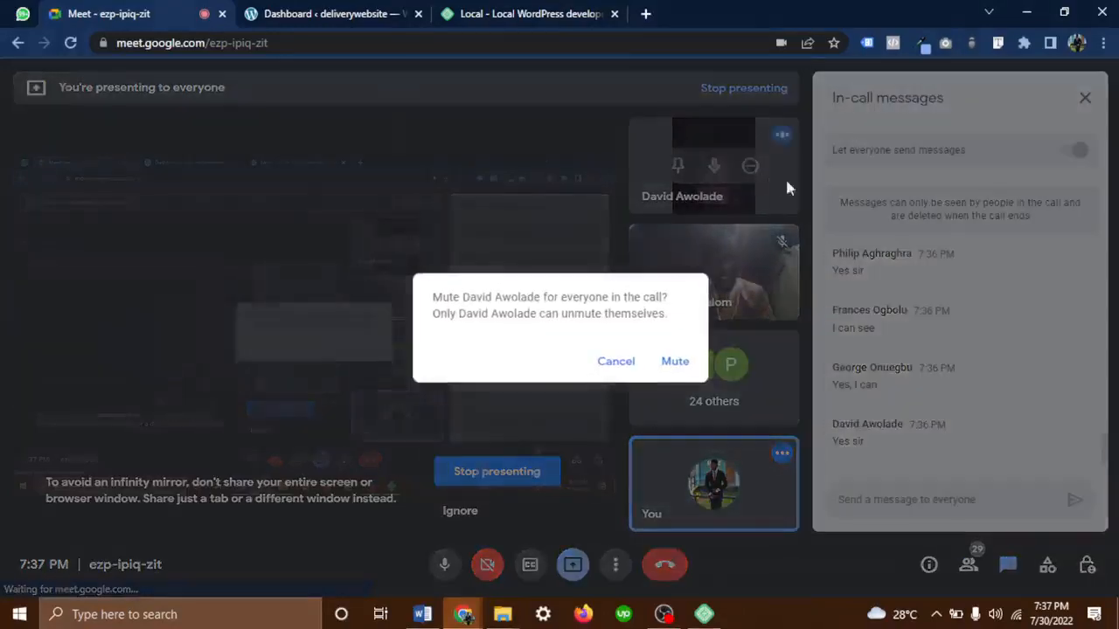
pyautogui.click(678, 360)
pyautogui.click(500, 13)
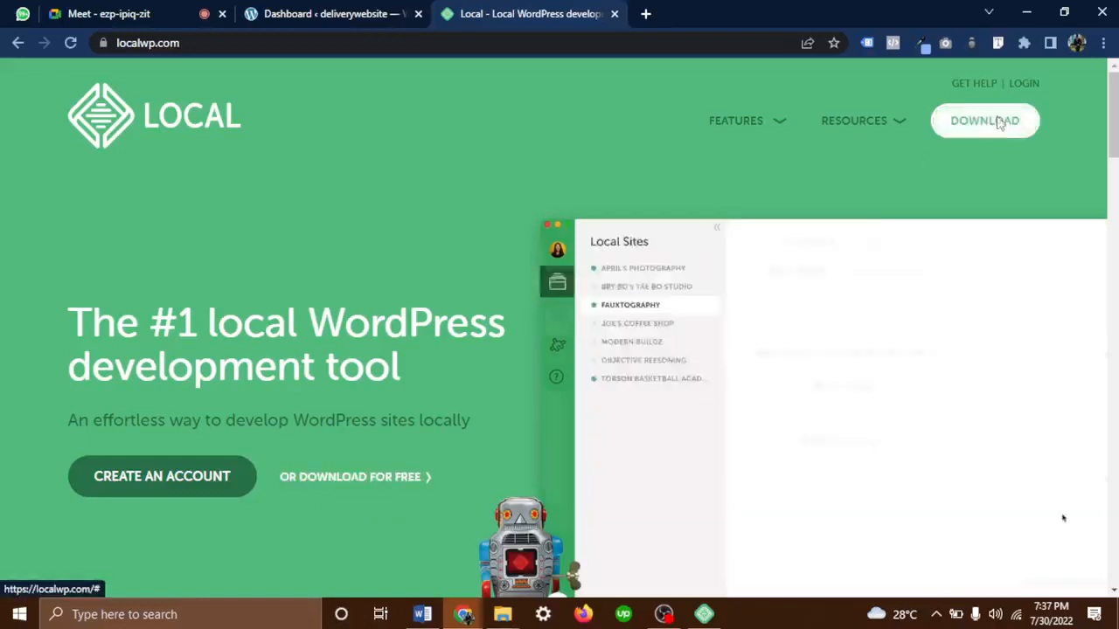
# Request Local for Windows, autofill the contact form with saved details, and submit GET IT NOW!
pyautogui.click(997, 122)
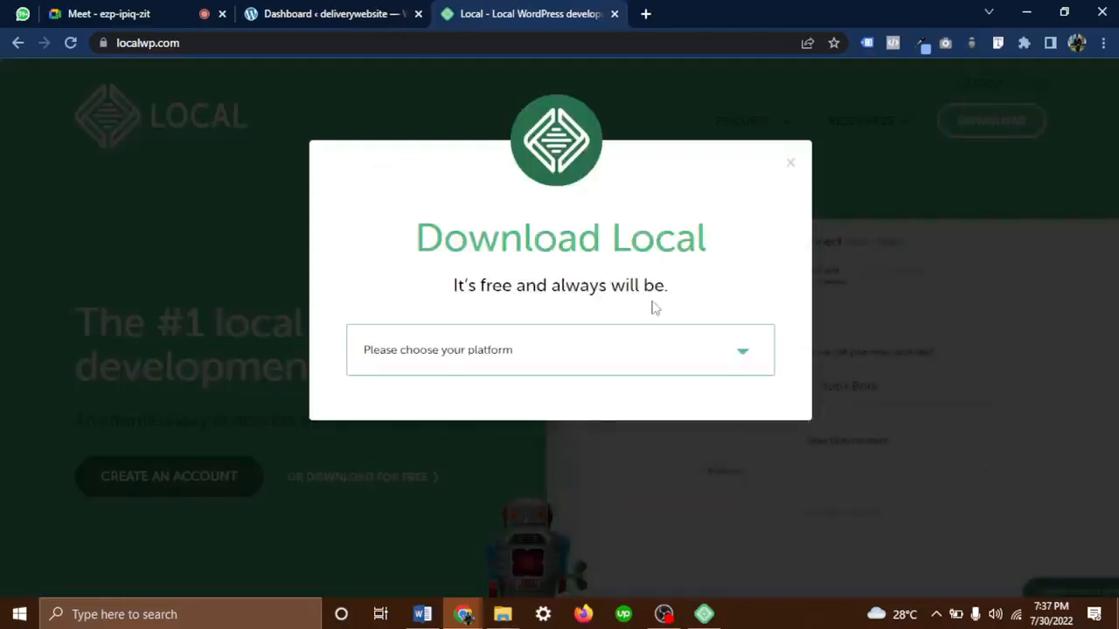
pyautogui.click(572, 361)
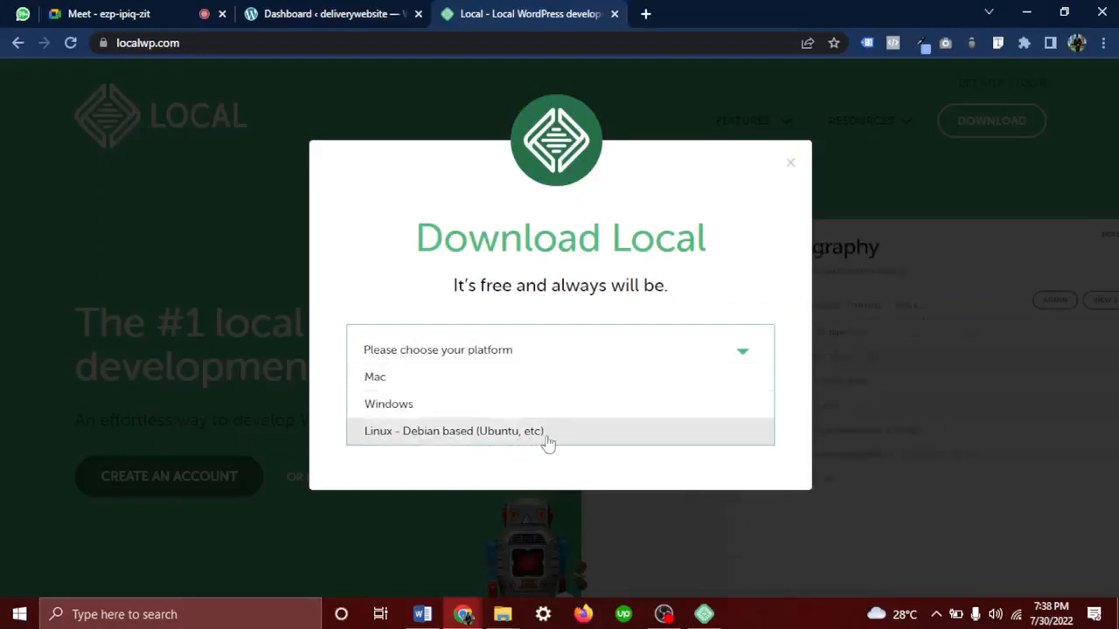
pyautogui.click(465, 398)
pyautogui.click(495, 435)
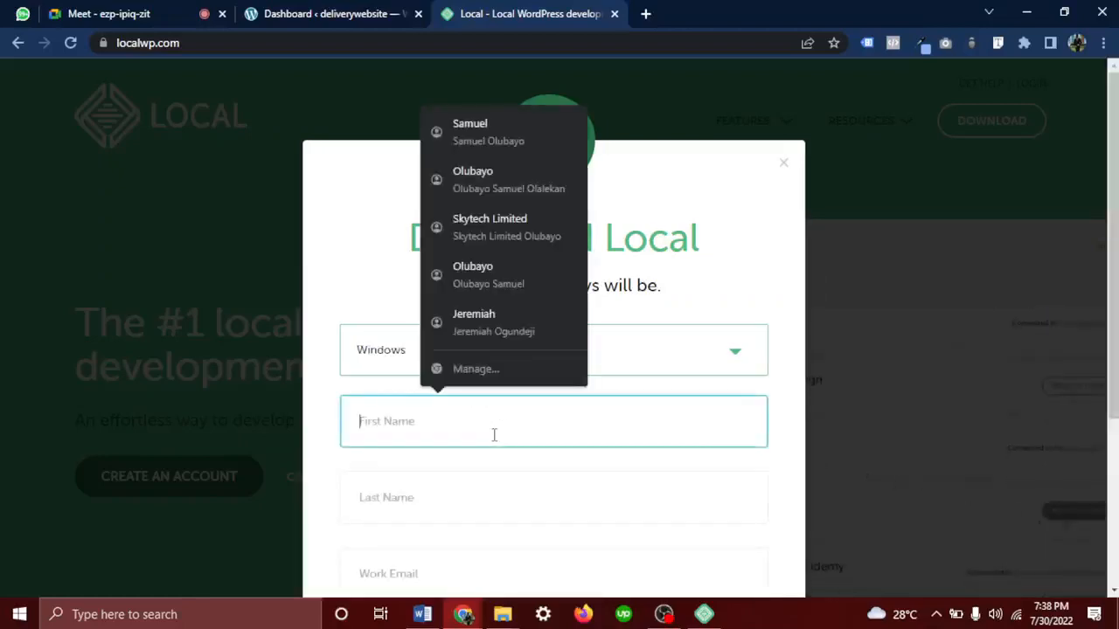
pyautogui.click(525, 135)
pyautogui.scroll(-3, 482, 420)
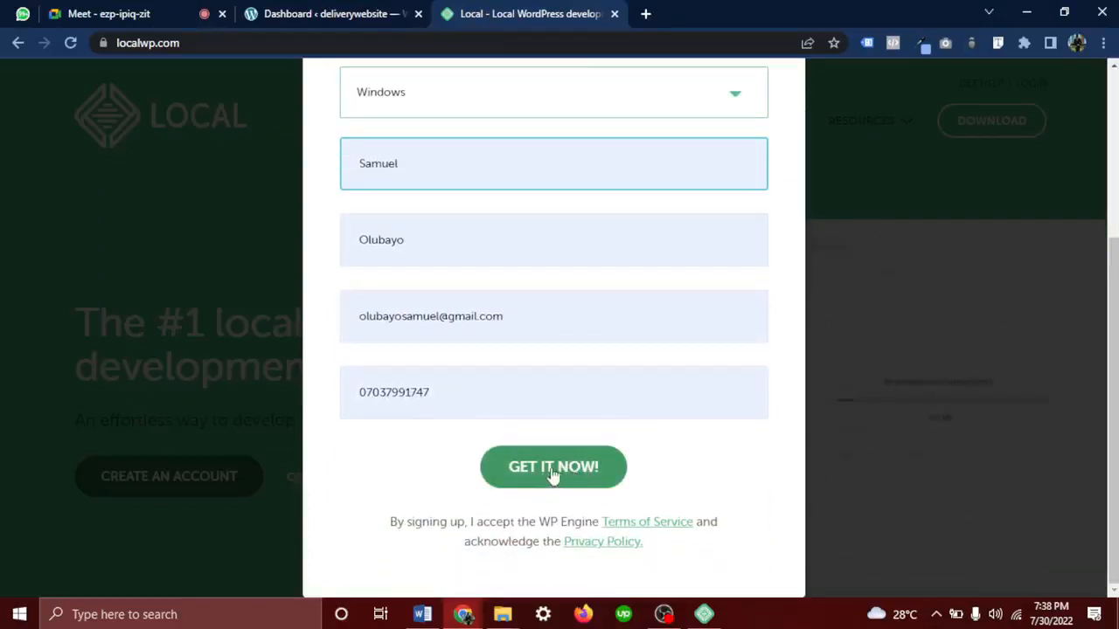
pyautogui.click(553, 472)
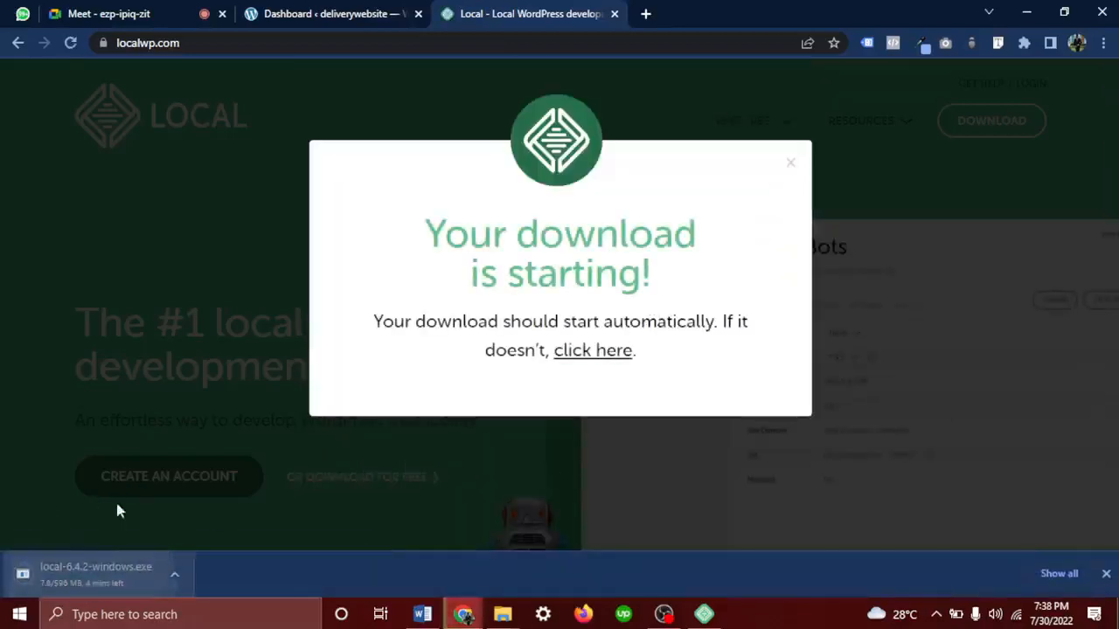
# Pause and then cancel the local-6.4.2-windows.exe download, and return to the Meet tab
pyautogui.click(122, 579)
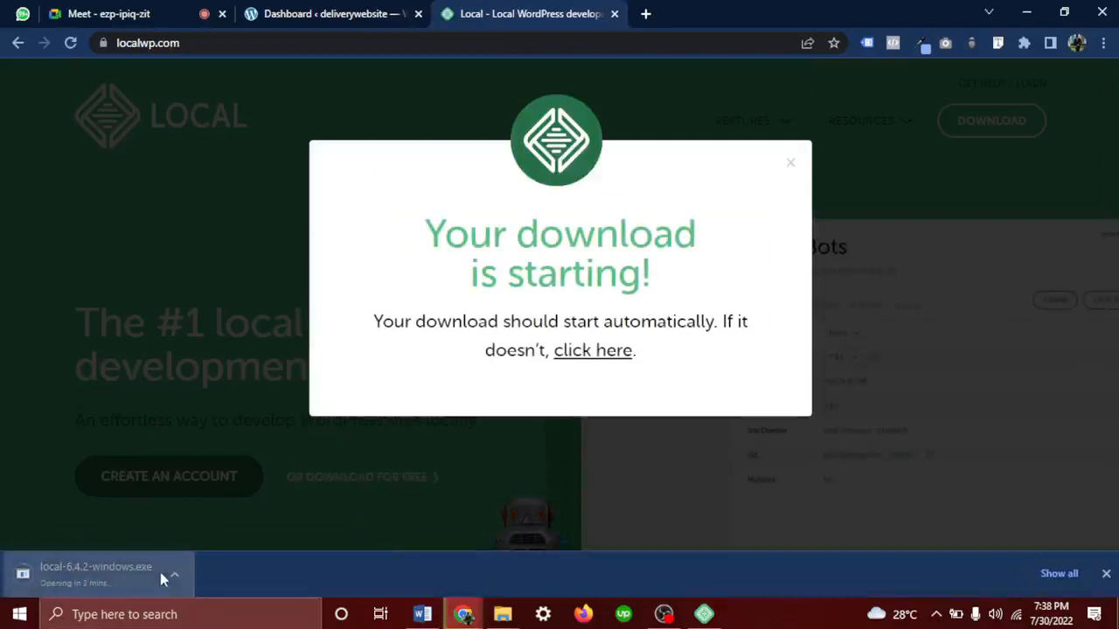
pyautogui.click(172, 576)
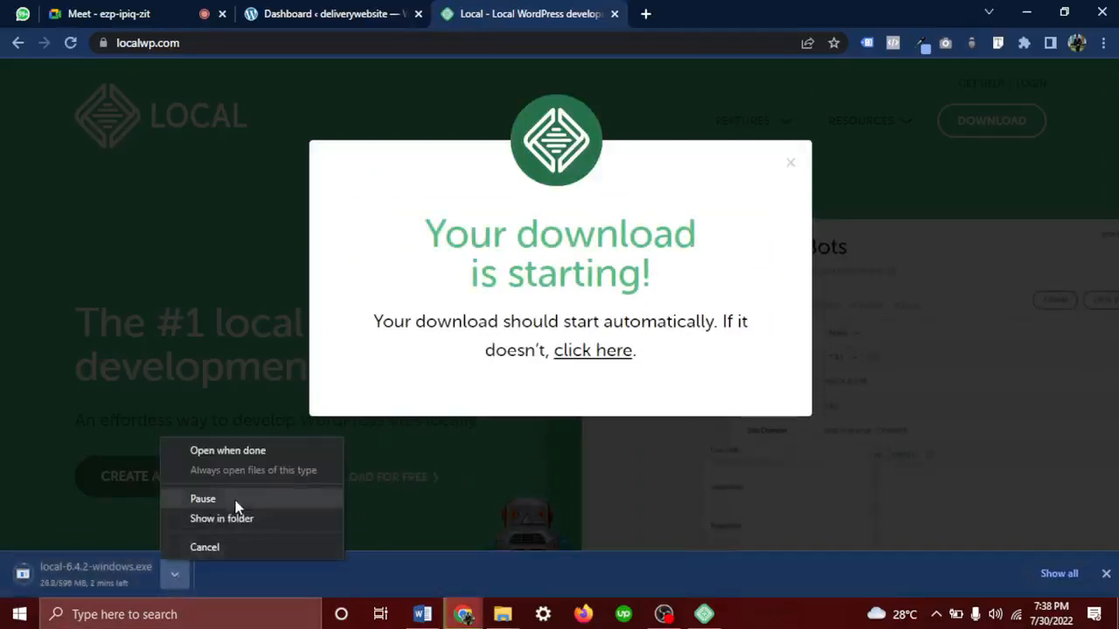
pyautogui.click(233, 499)
pyautogui.click(172, 576)
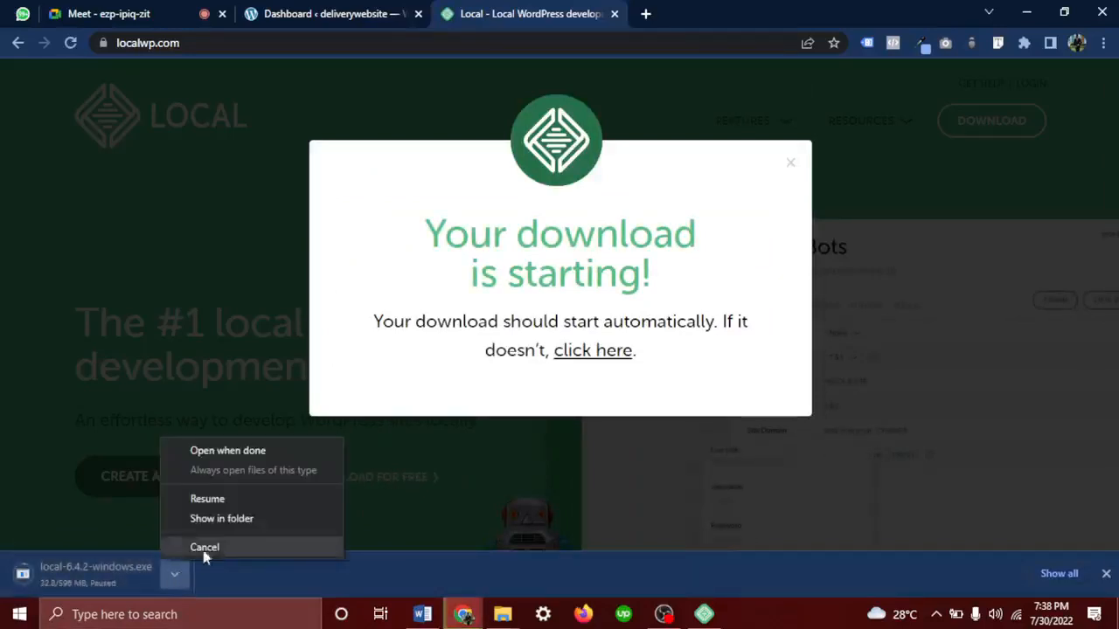
pyautogui.click(209, 549)
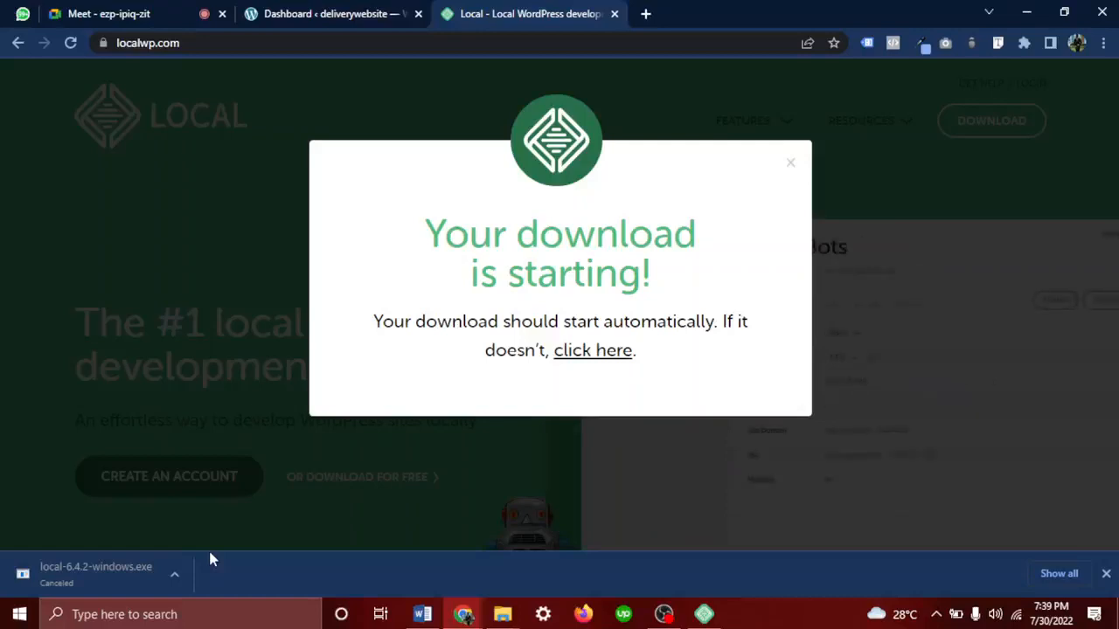
pyautogui.click(114, 14)
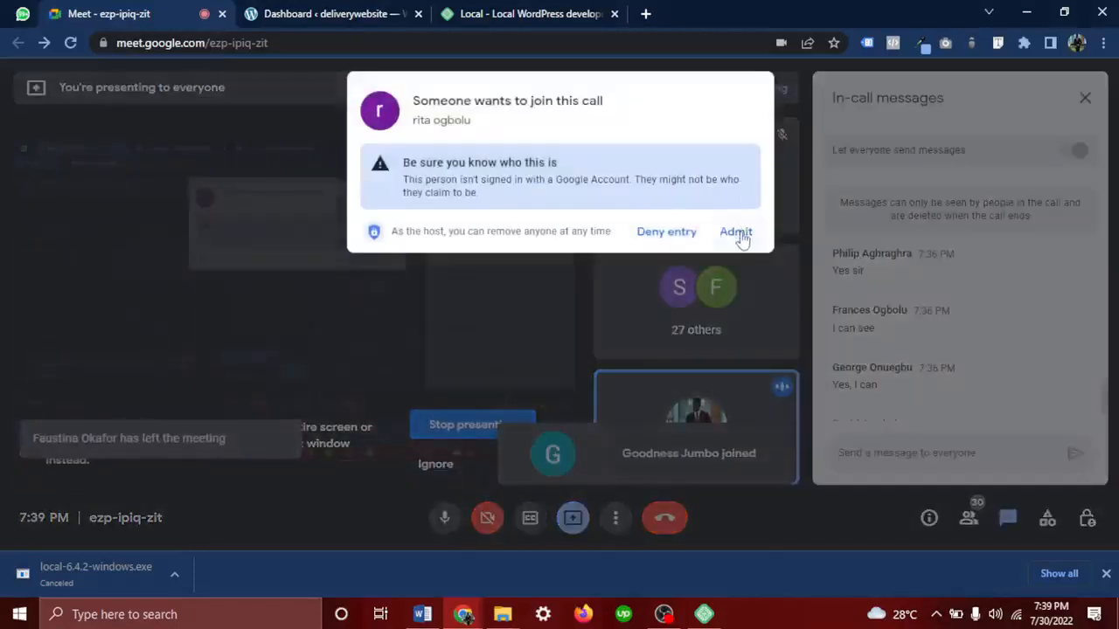
# Admit the waiting guest, bringing the call to 31, then return to the Local tab
pyautogui.click(737, 231)
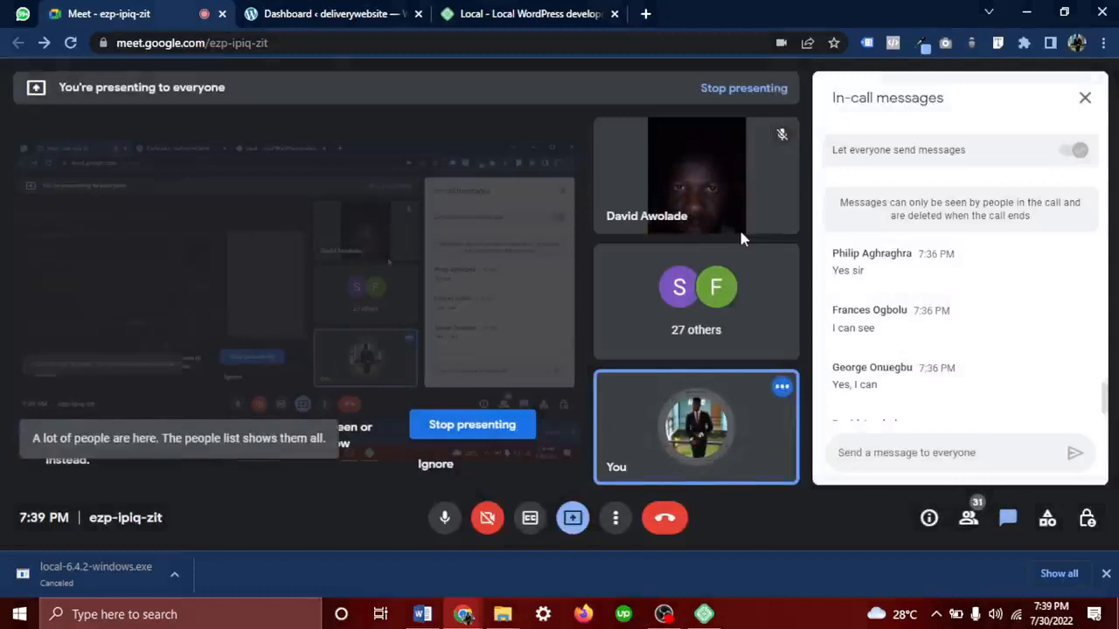
pyautogui.click(573, 12)
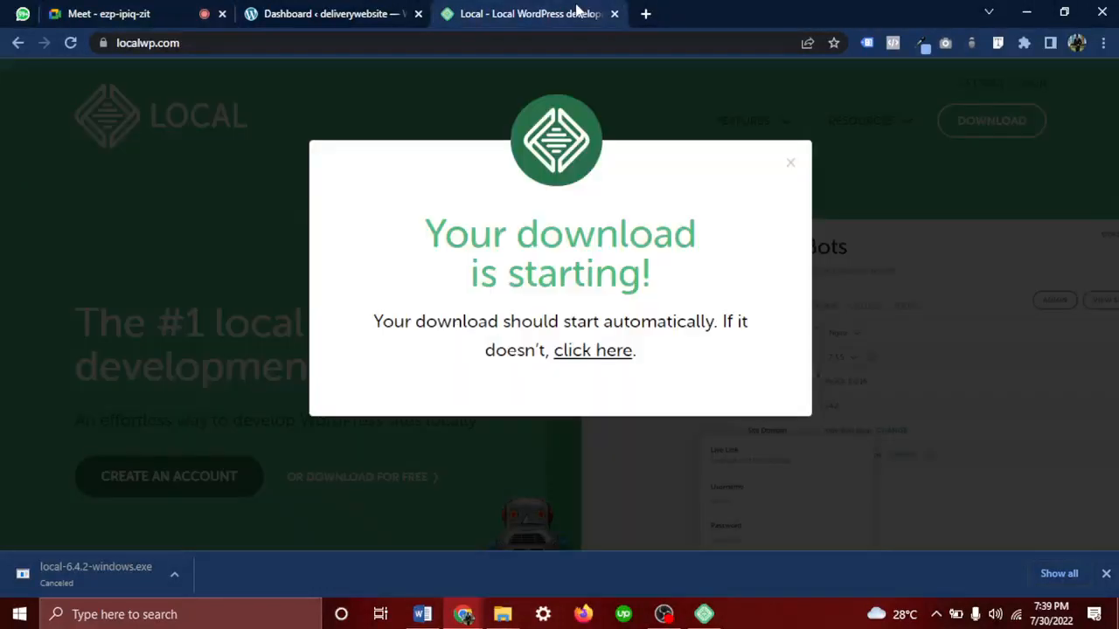
# Close the download popup and bring up the Local app showing deliverywebsite
pyautogui.click(791, 163)
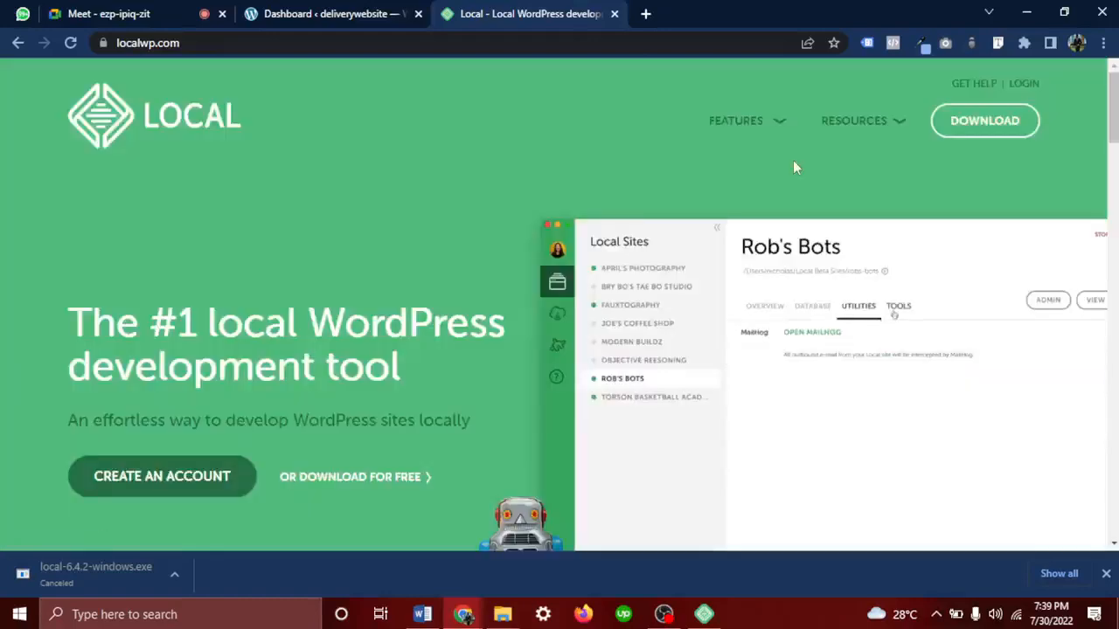
pyautogui.click(704, 615)
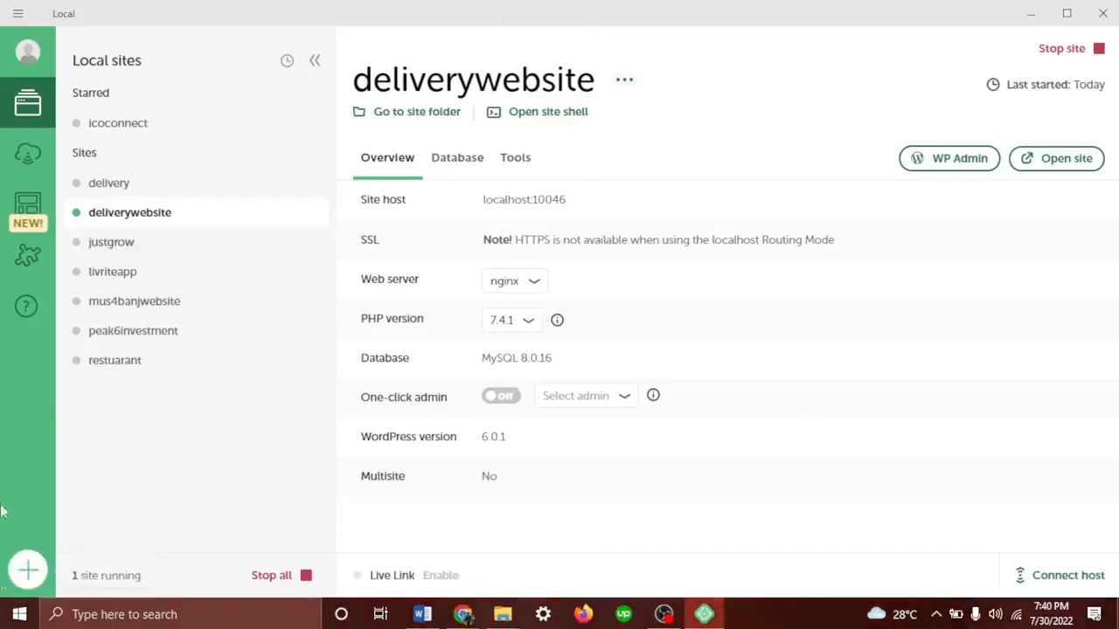
# Start a brand-new Local site named 'francesbeauty', then minimize Local
pyautogui.click(28, 571)
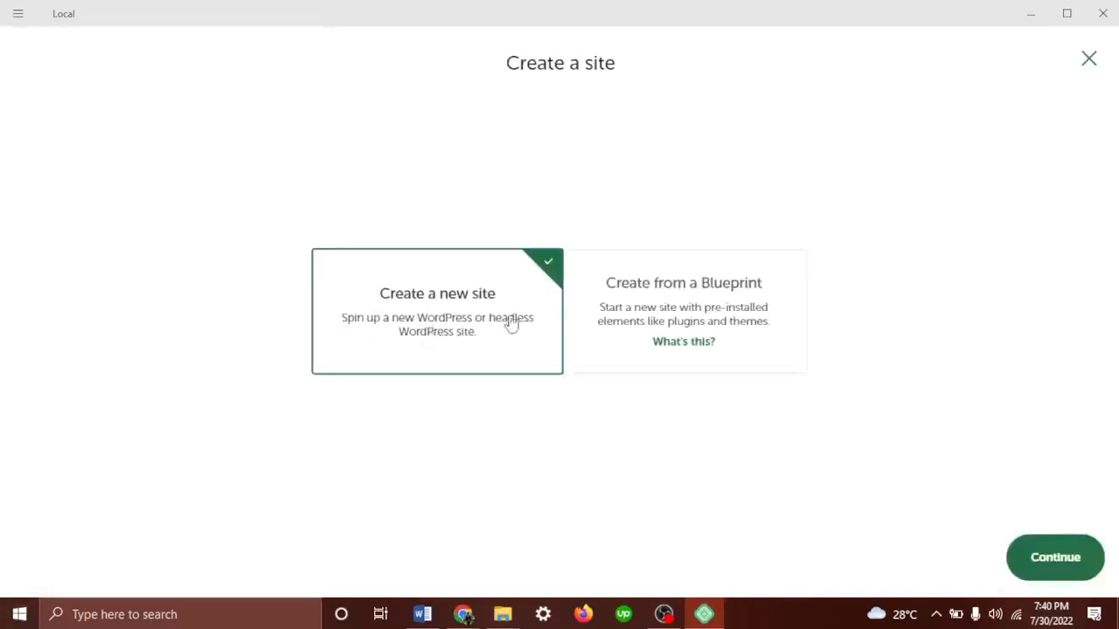
pyautogui.click(1041, 567)
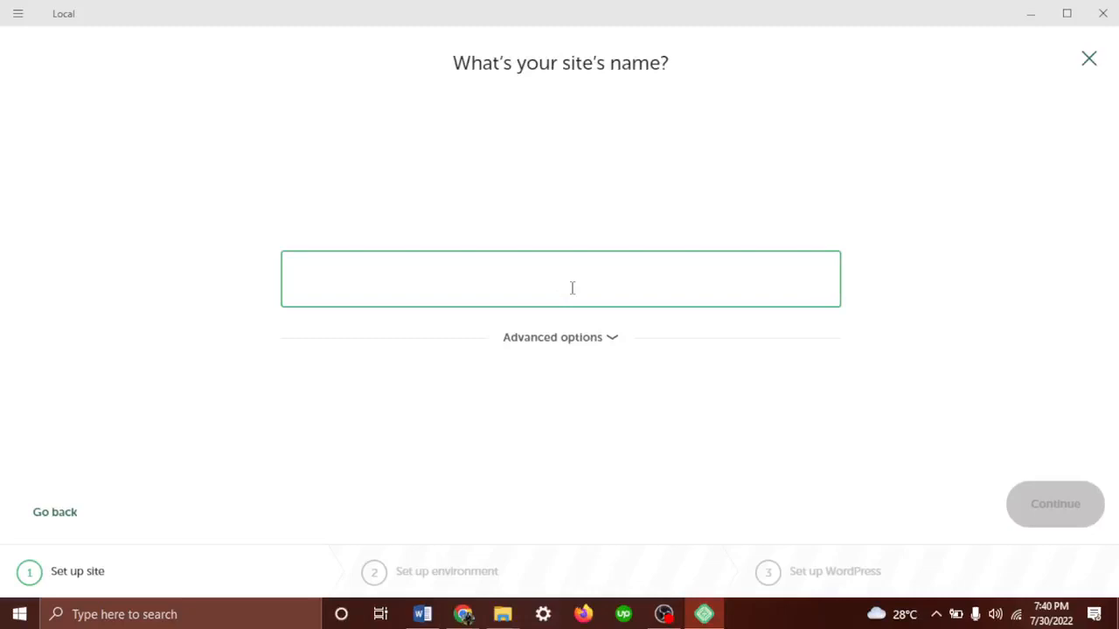
pyautogui.write('d')
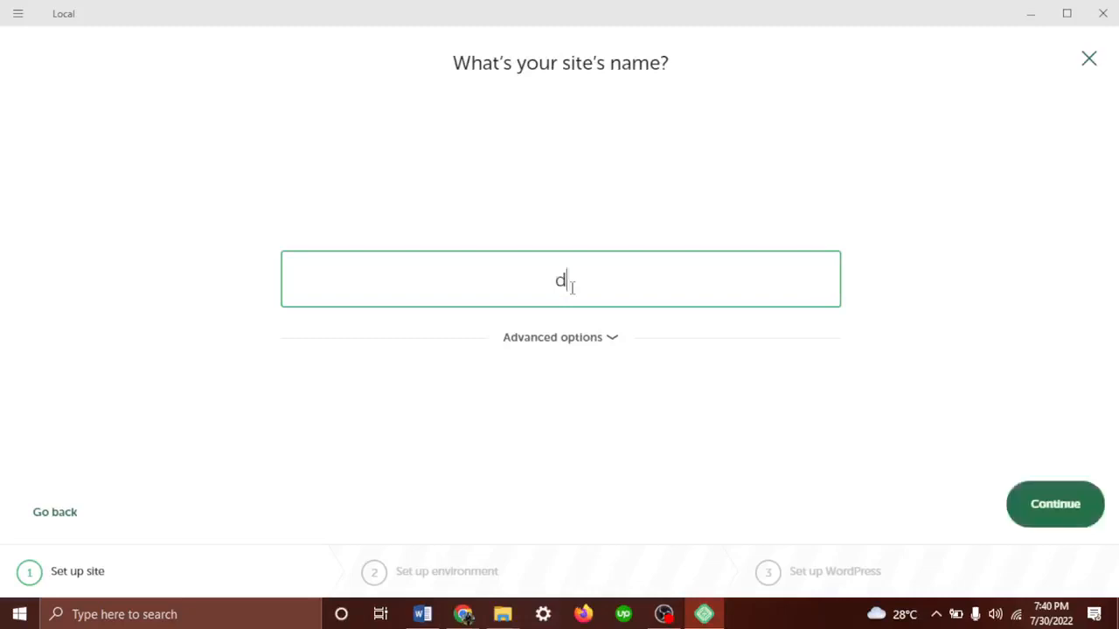
pyautogui.write('elivery wee')
pyautogui.press('BackSpace')
pyautogui.press('BackSpace')
pyautogui.press('BackSpace')
pyautogui.press('BackSpace')
pyautogui.press('BackSpace')
pyautogui.press('BackSpace')
pyautogui.press('BackSpace')
pyautogui.press('BackSpace')
pyautogui.press('BackSpace')
pyautogui.press('BackSpace')
pyautogui.press('BackSpace')
pyautogui.press('BackSpace')
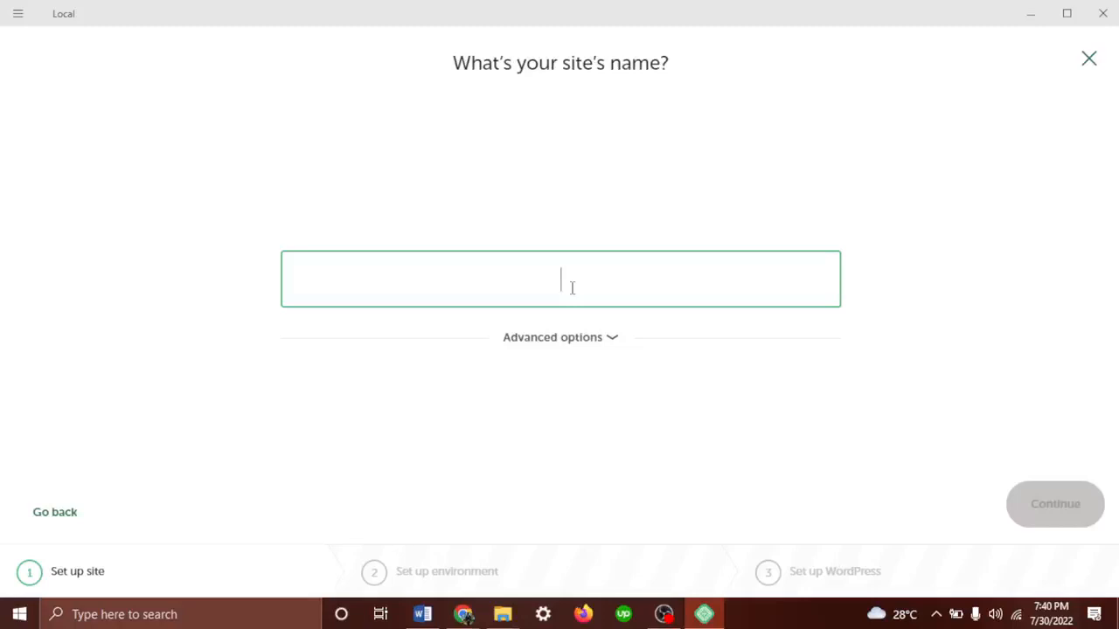
pyautogui.write('frac')
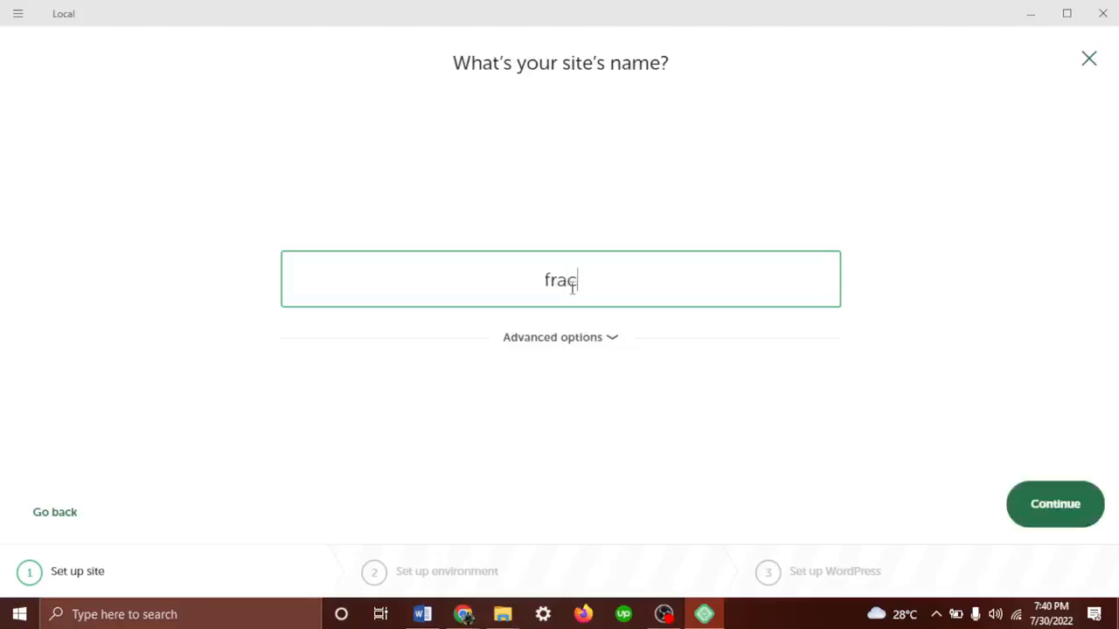
pyautogui.press('BackSpace')
pyautogui.write('ncesbeau')
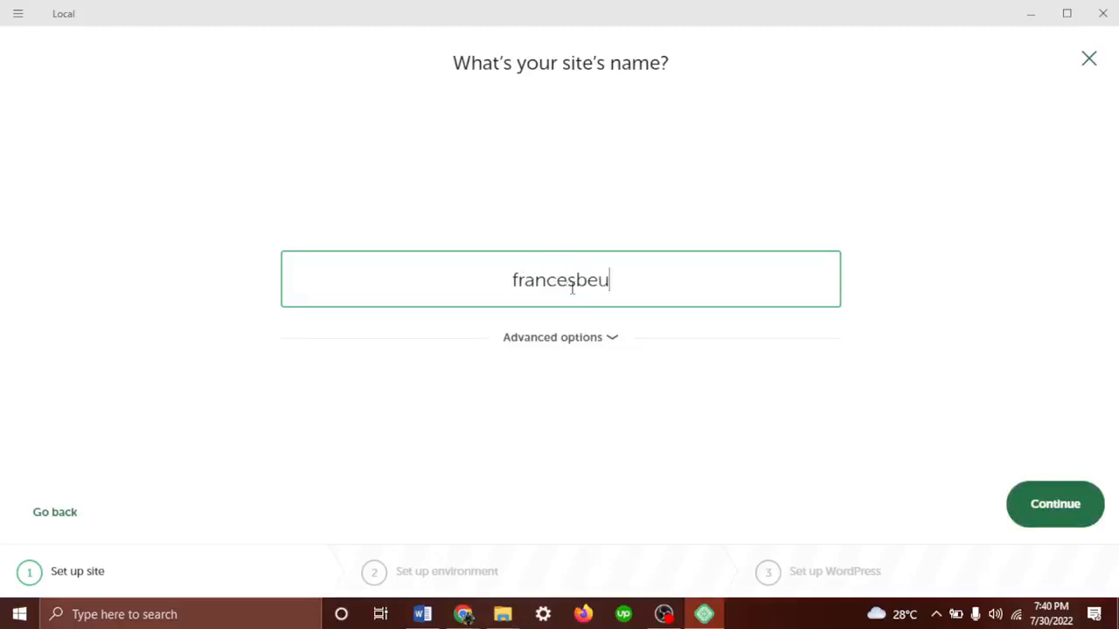
pyautogui.press('BackSpace')
pyautogui.write('auty')
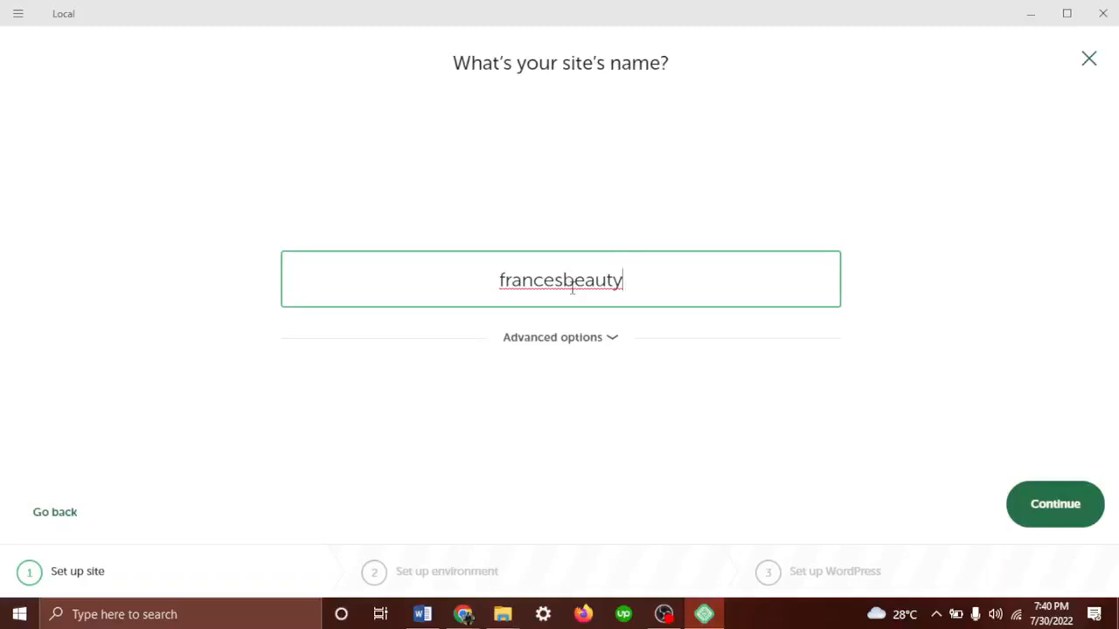
pyautogui.click(1031, 13)
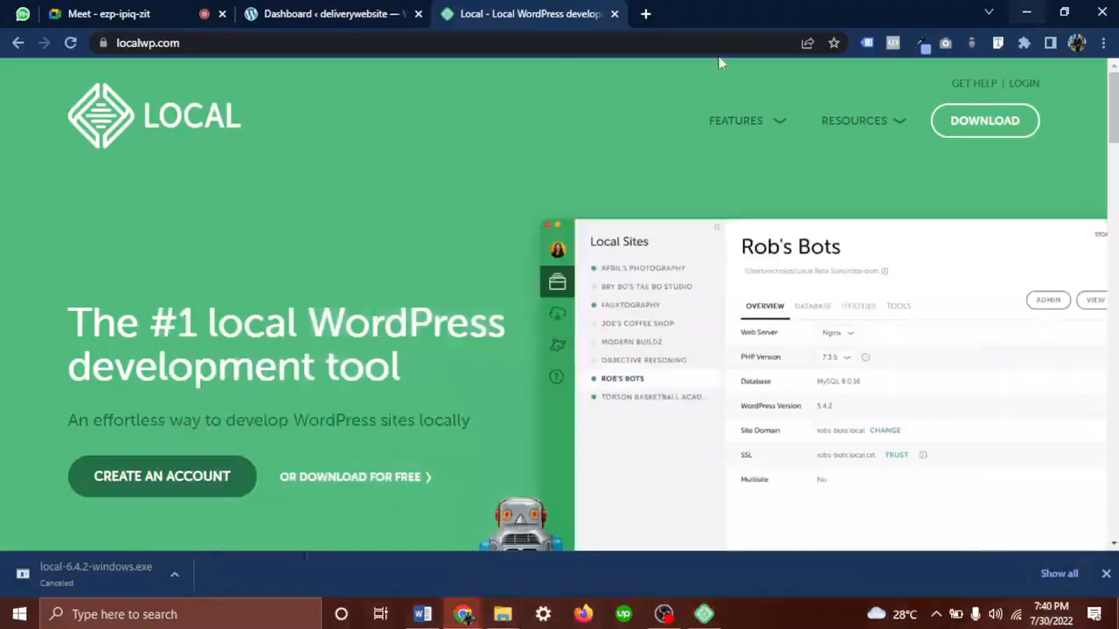
# Open a new browser tab and admit the waiting person into the Meet call
pyautogui.click(645, 15)
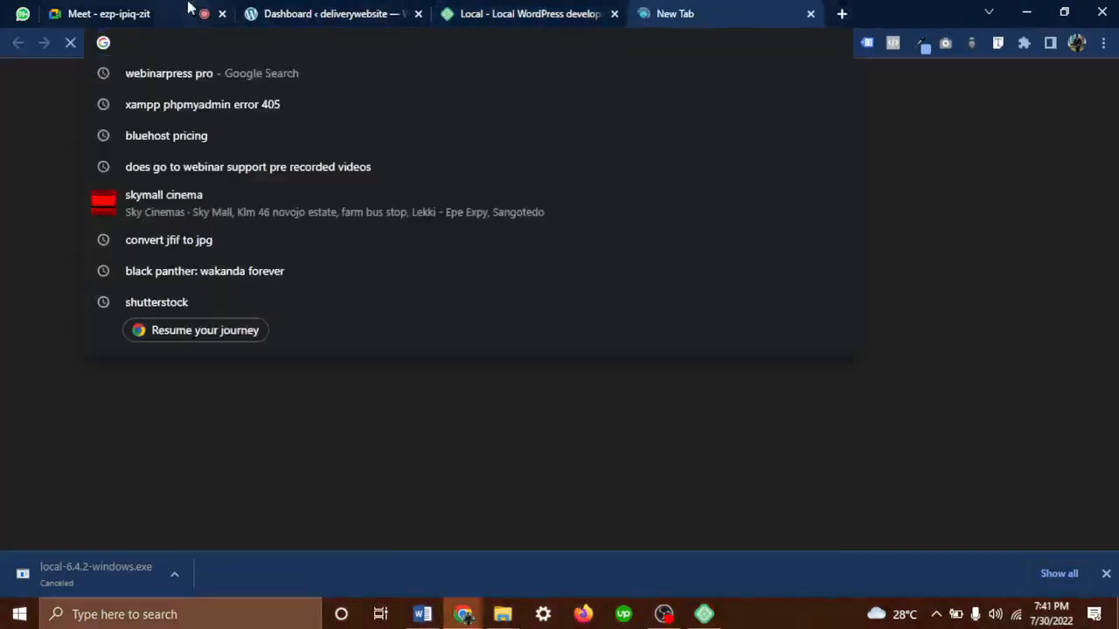
pyautogui.click(131, 14)
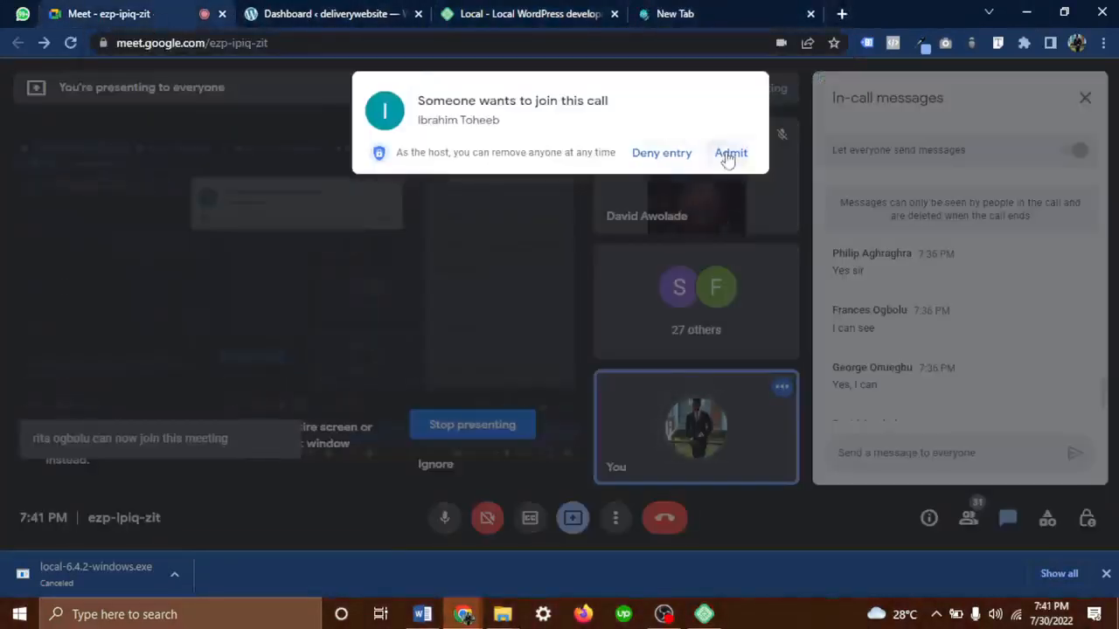
pyautogui.click(728, 154)
pyautogui.click(744, 9)
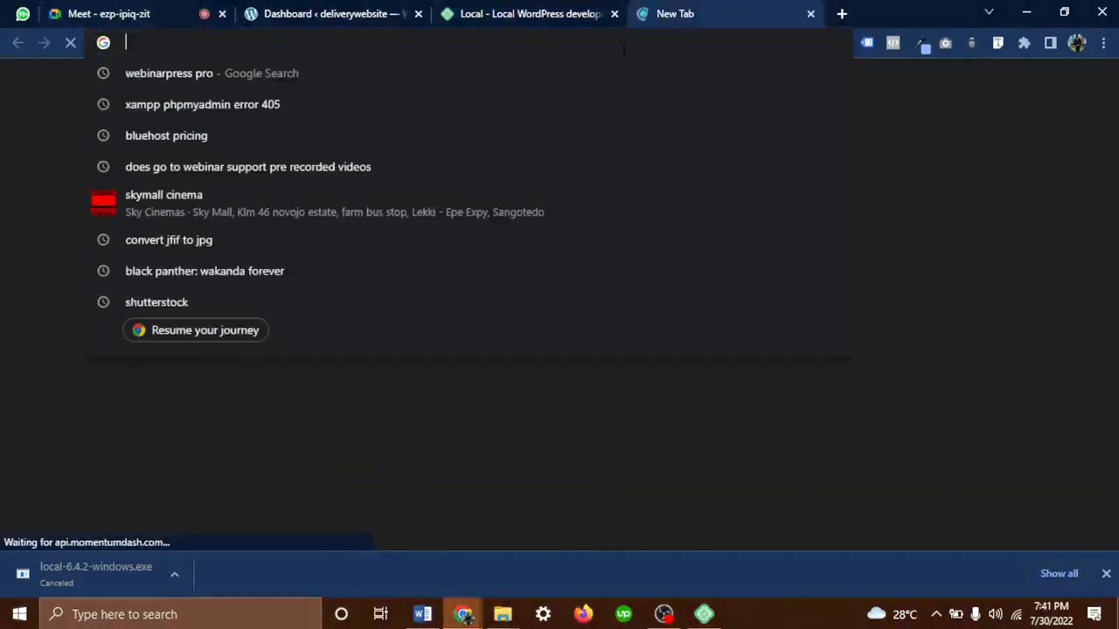
# In the new tab's address bar, replace 'facebook.com' with just 'nova'
pyautogui.write('face')
pyautogui.press('Delete')
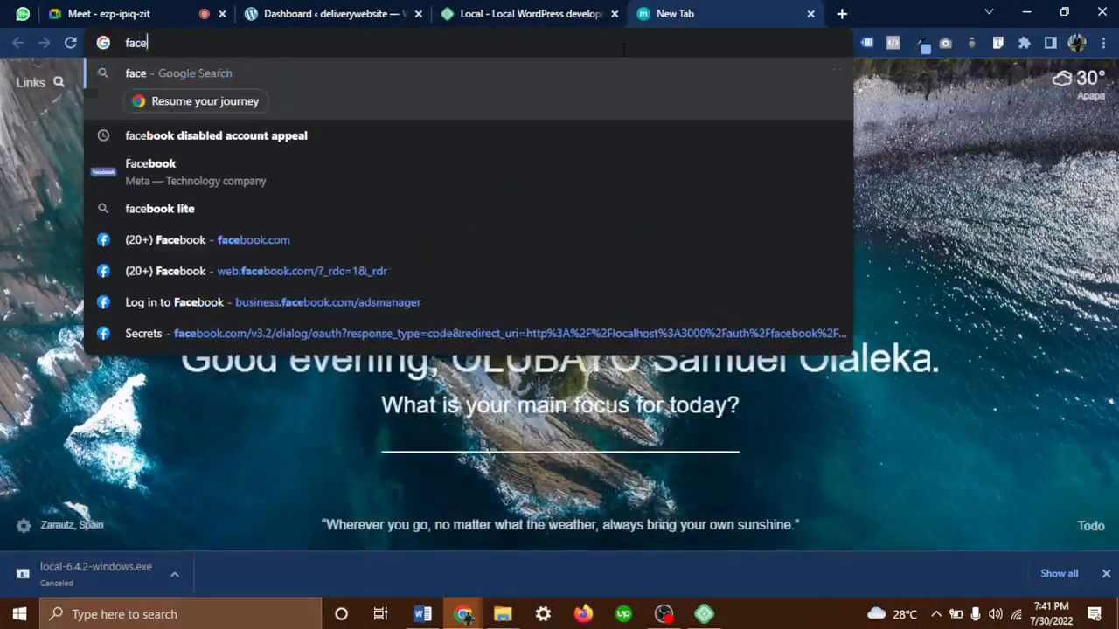
pyautogui.write('boo')
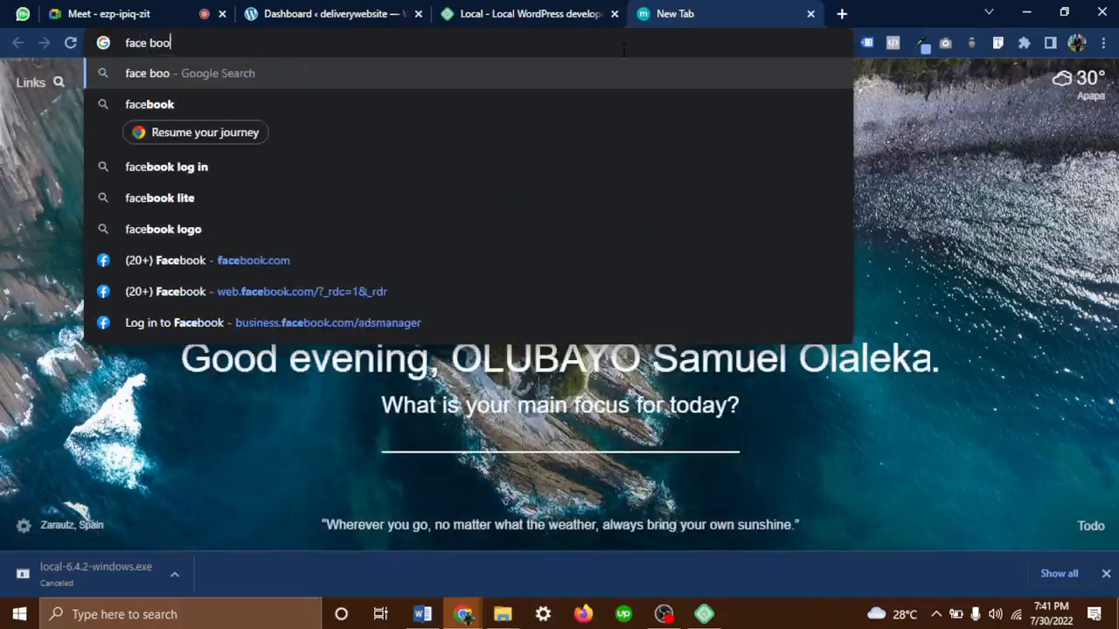
pyautogui.write('k.com')
pyautogui.press('Delete')
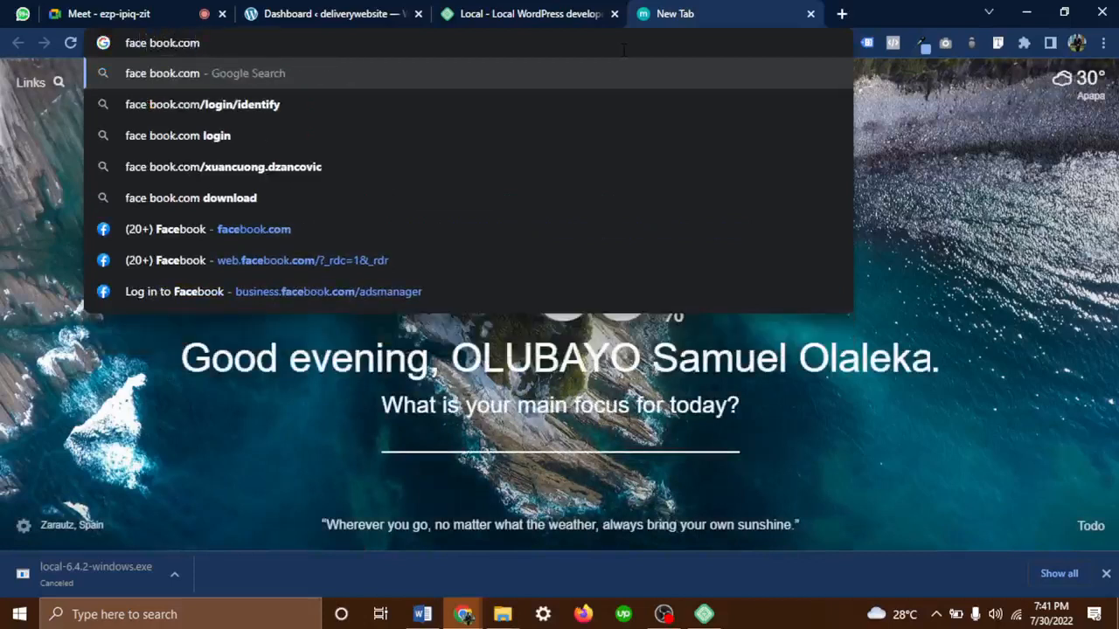
pyautogui.press('BackSpace')
pyautogui.press('BackSpace')
pyautogui.press('BackSpace')
pyautogui.press('BackSpace')
pyautogui.press('BackSpace')
pyautogui.press('BackSpace')
pyautogui.press('BackSpace')
pyautogui.press('BackSpace')
pyautogui.press('BackSpace')
pyautogui.press('BackSpace')
pyautogui.press('BackSpace')
pyautogui.press('BackSpace')
pyautogui.press('BackSpace')
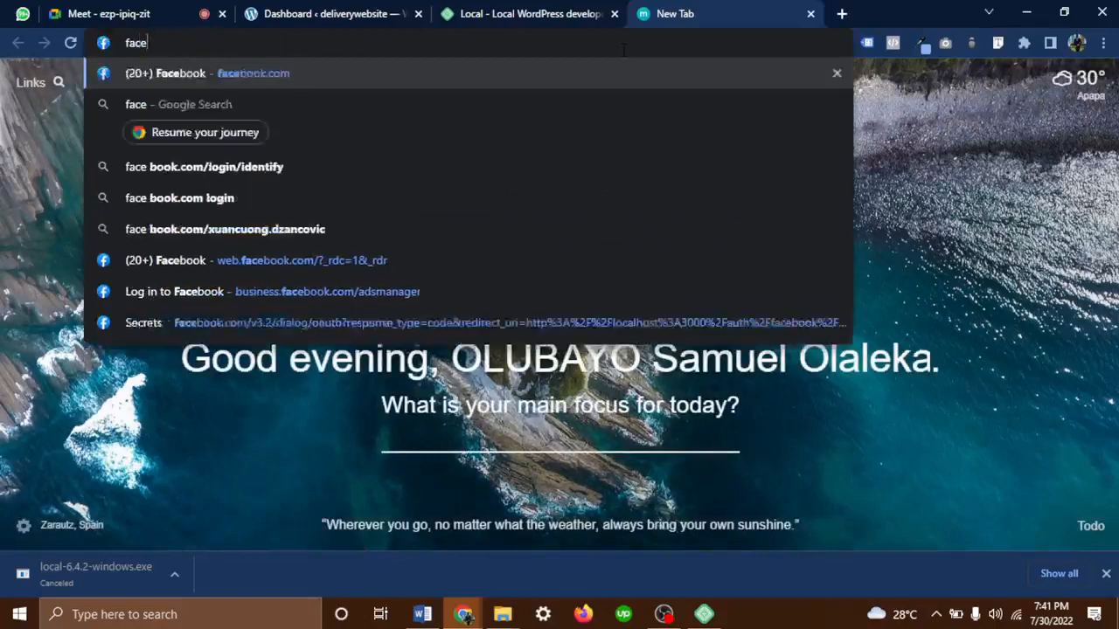
pyautogui.write('nova')
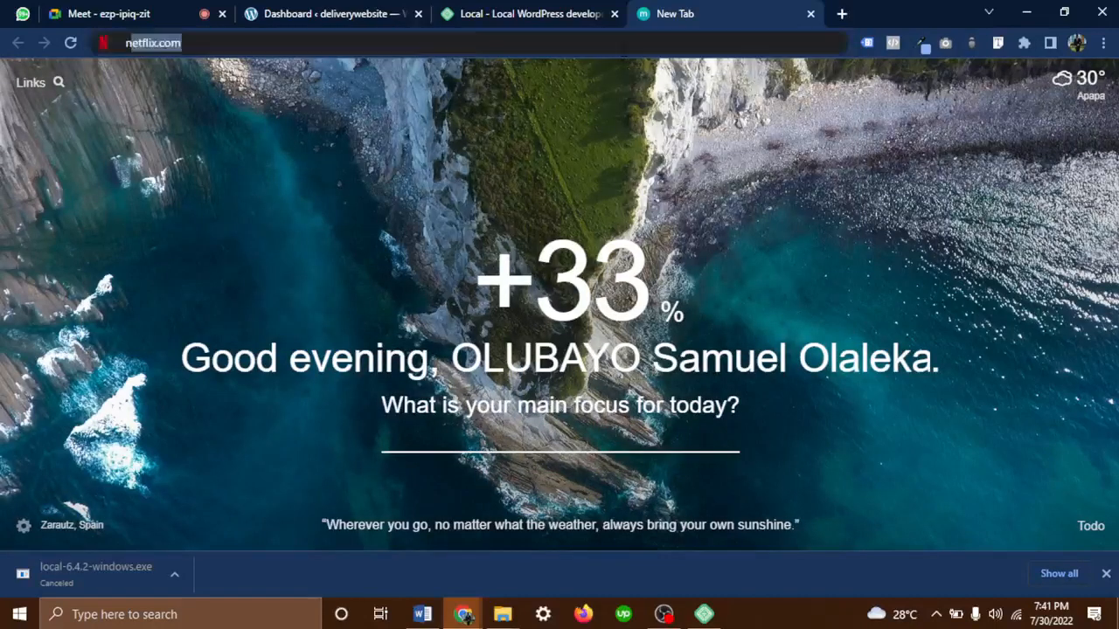
pyautogui.press('Delete')
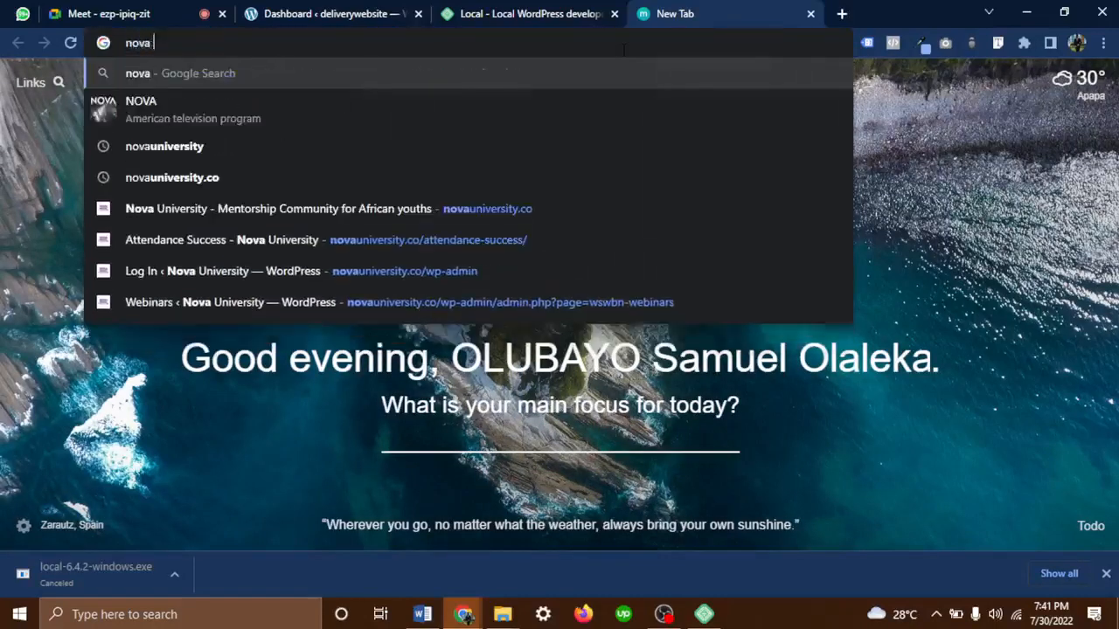
pyautogui.write('un')
pyautogui.press('BackSpace')
pyautogui.press('BackSpace')
pyautogui.press('BackSpace')
# Admit two waiting people into the Meet call, then return to the deliverywebsite dashboard tab
pyautogui.click(159, 16)
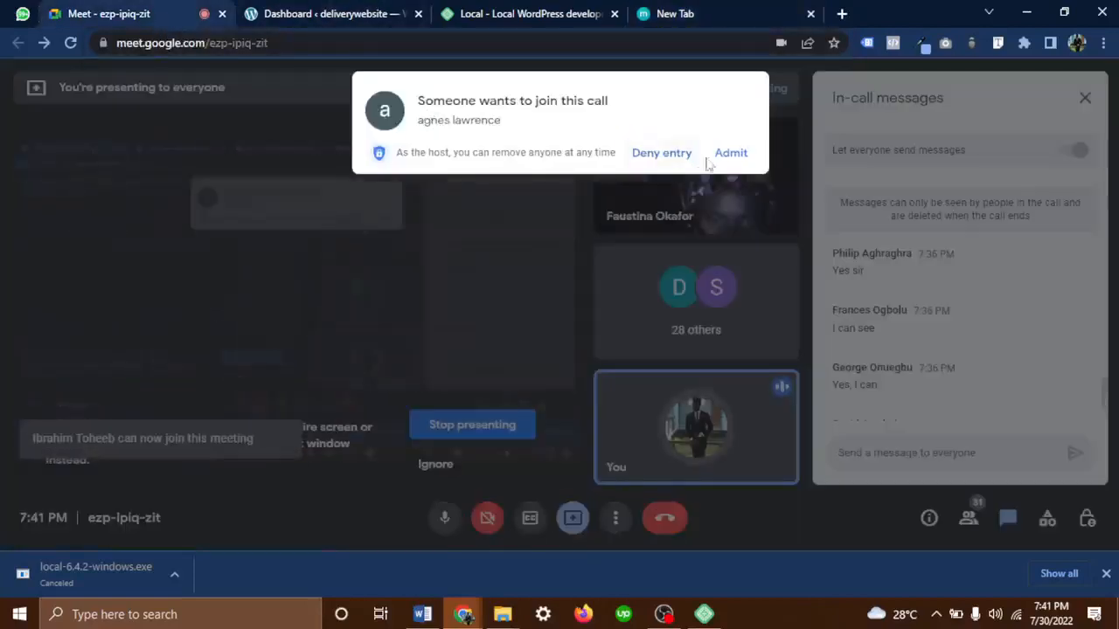
pyautogui.click(734, 153)
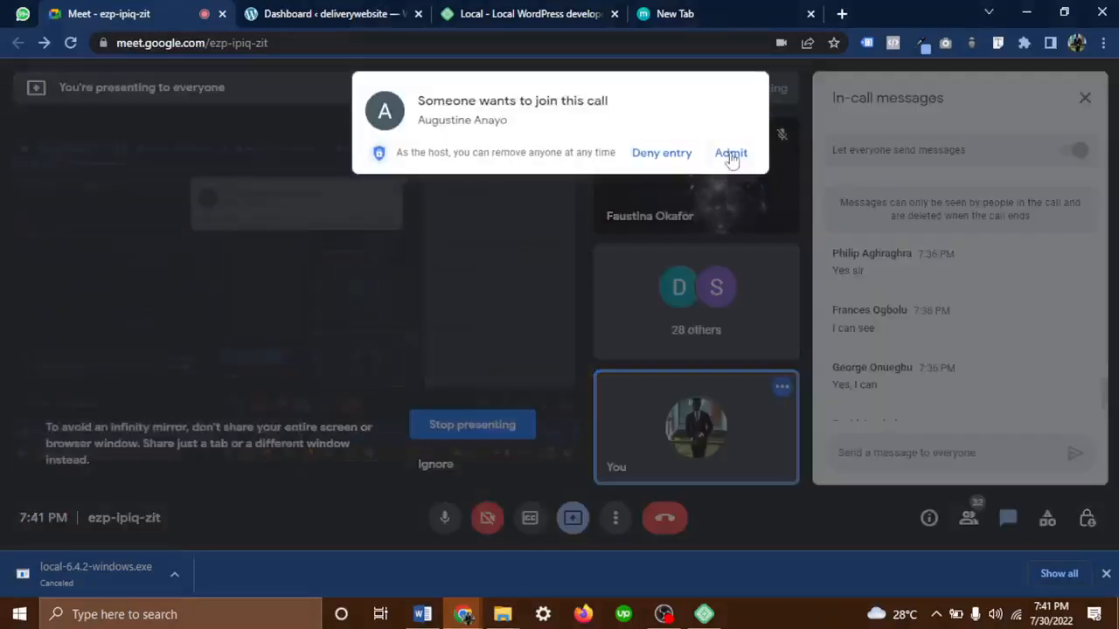
pyautogui.click(730, 152)
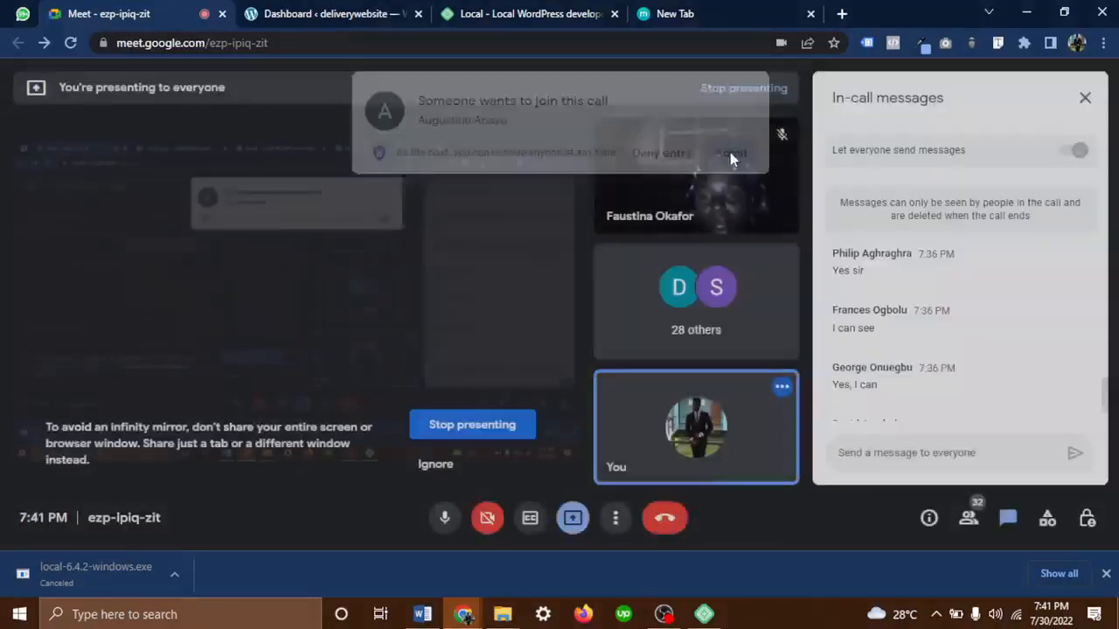
pyautogui.click(337, 14)
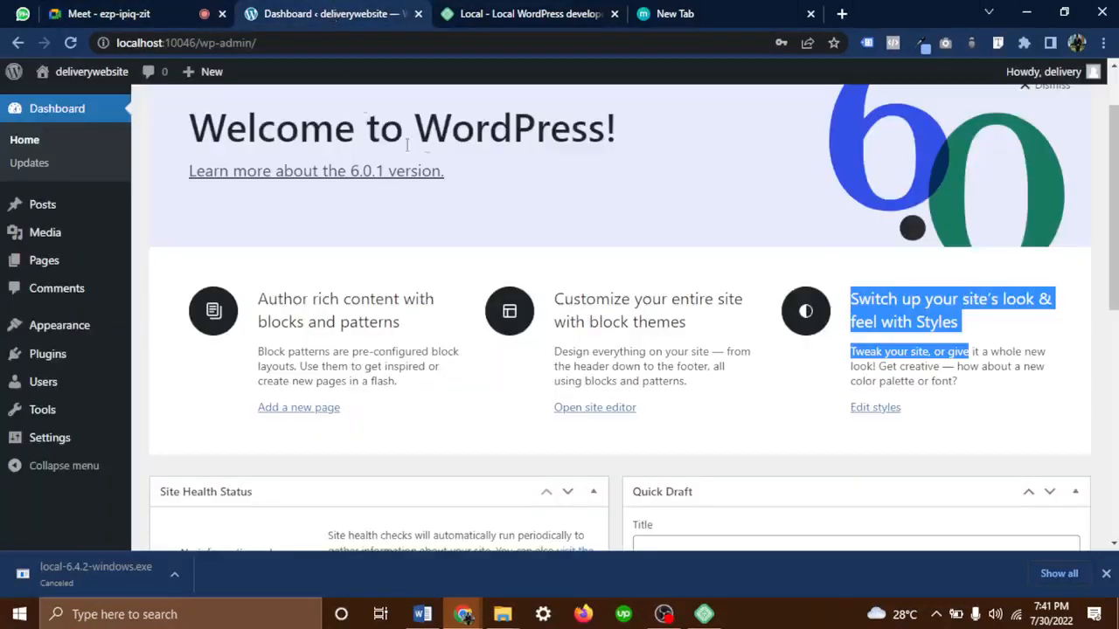
# Keep the name francesbeauty and the Preferred environment (PHP 7.4.1, nginx, MySQL 8.0.16)
pyautogui.click(530, 14)
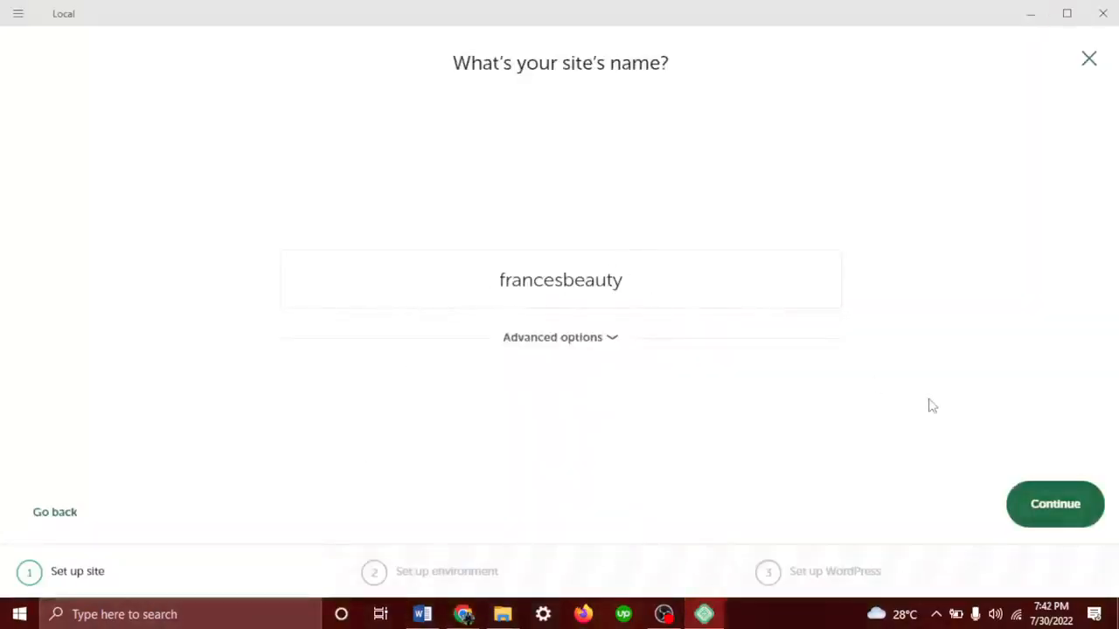
pyautogui.click(1055, 507)
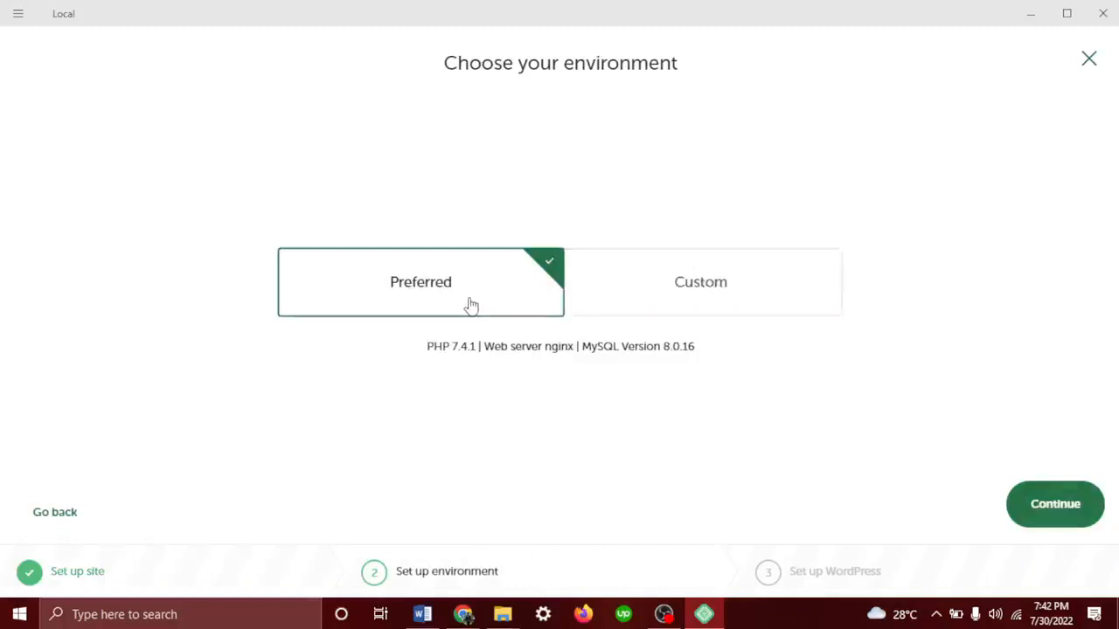
pyautogui.click(1050, 515)
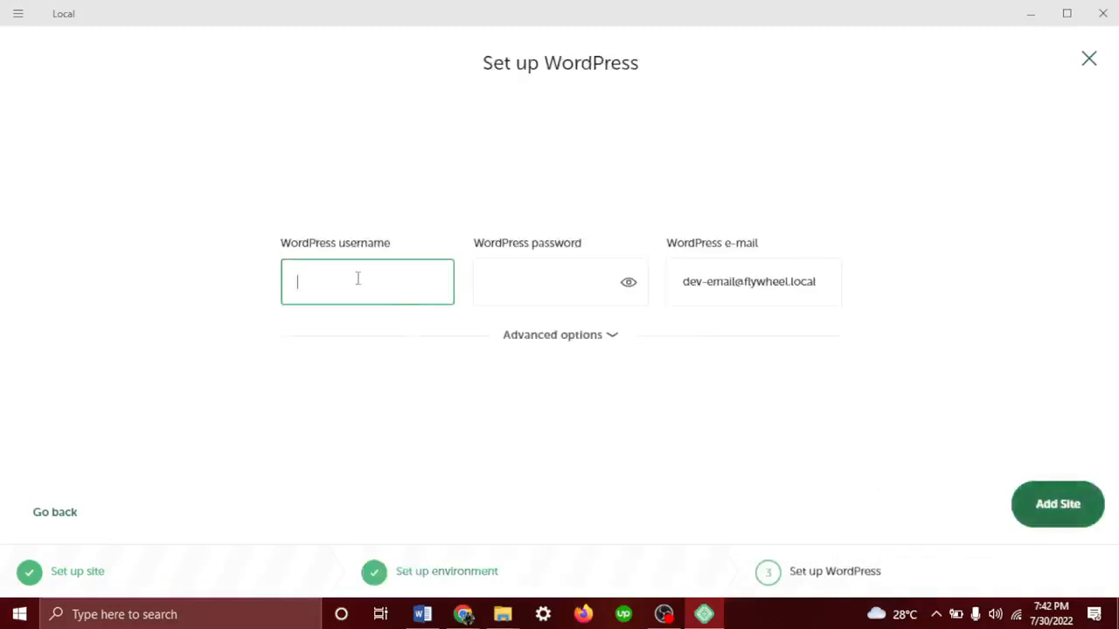
# Replace the default e-mail with the owner's address, then enter an admin username and password
pyautogui.click(575, 295)
pyautogui.press('Tab')
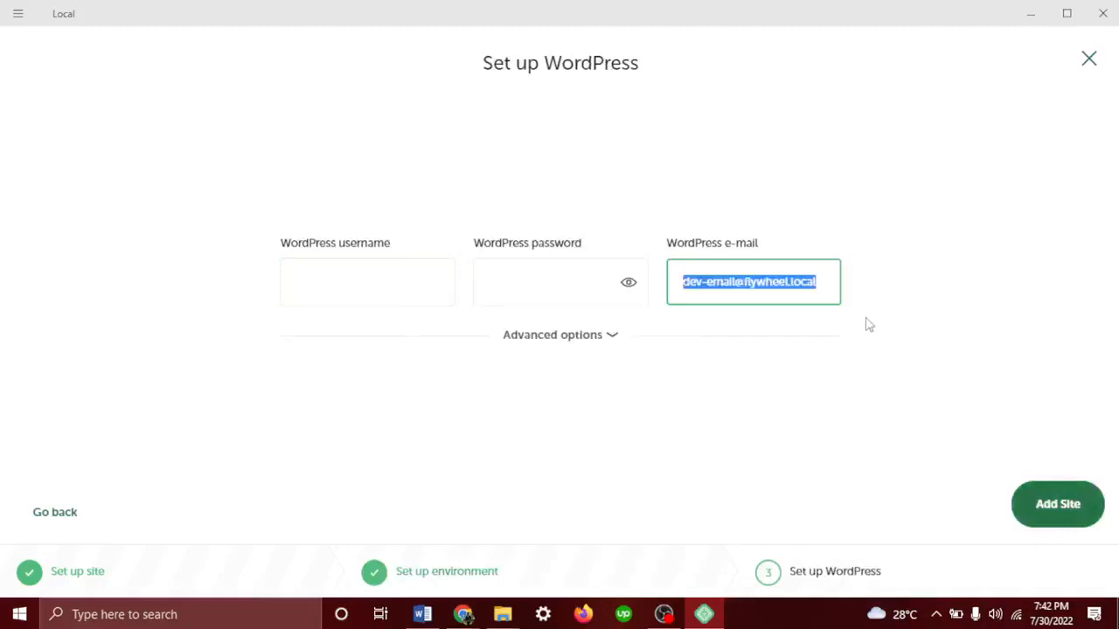
pyautogui.press('BackSpace')
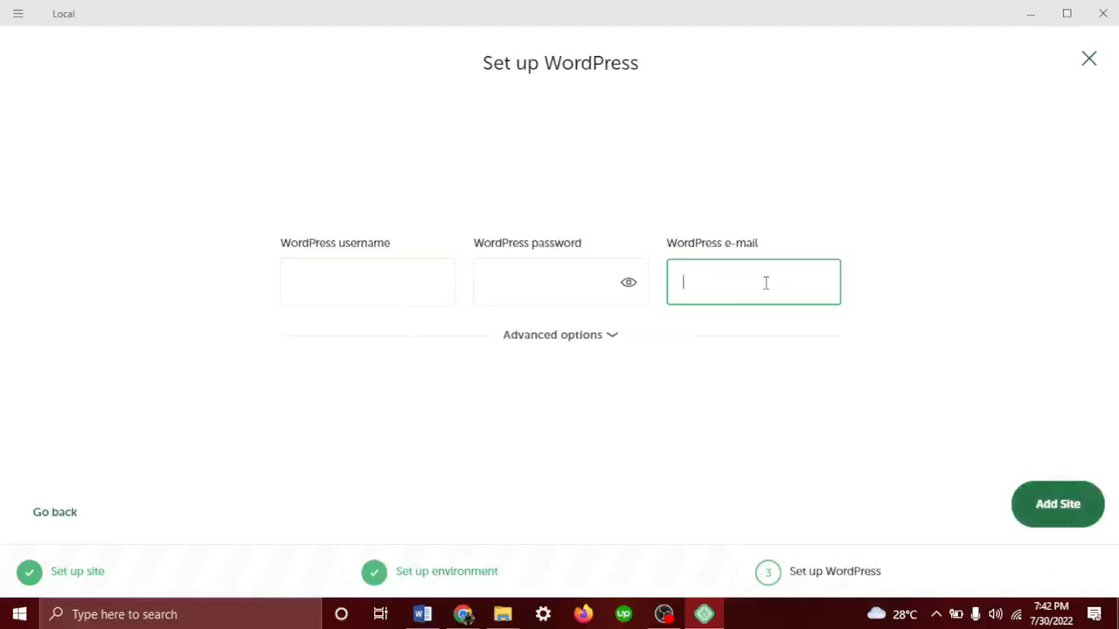
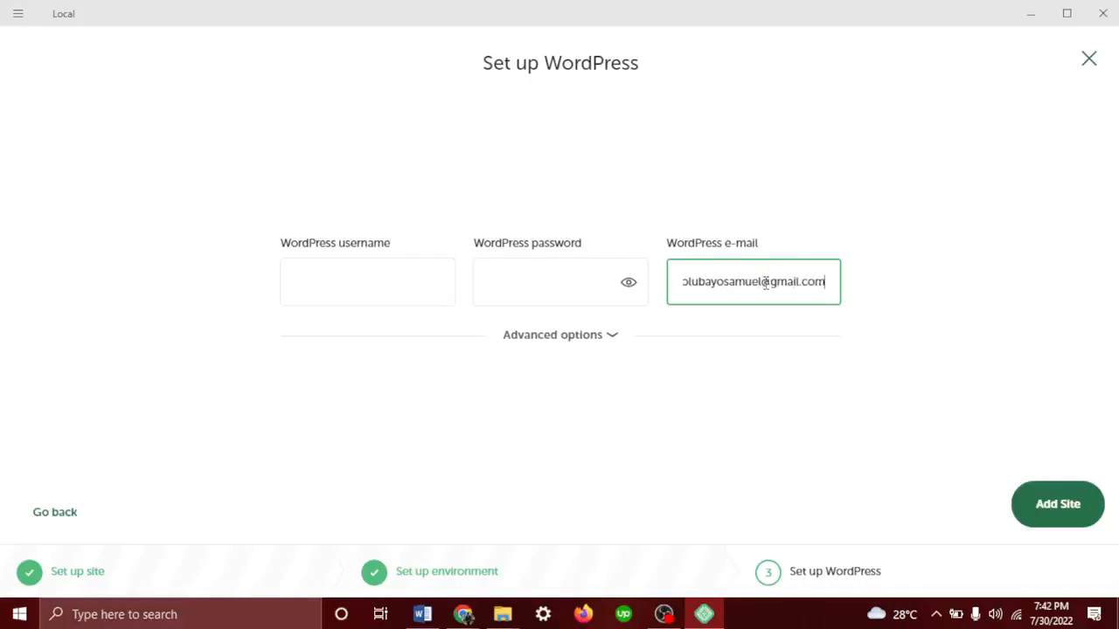
pyautogui.click(374, 273)
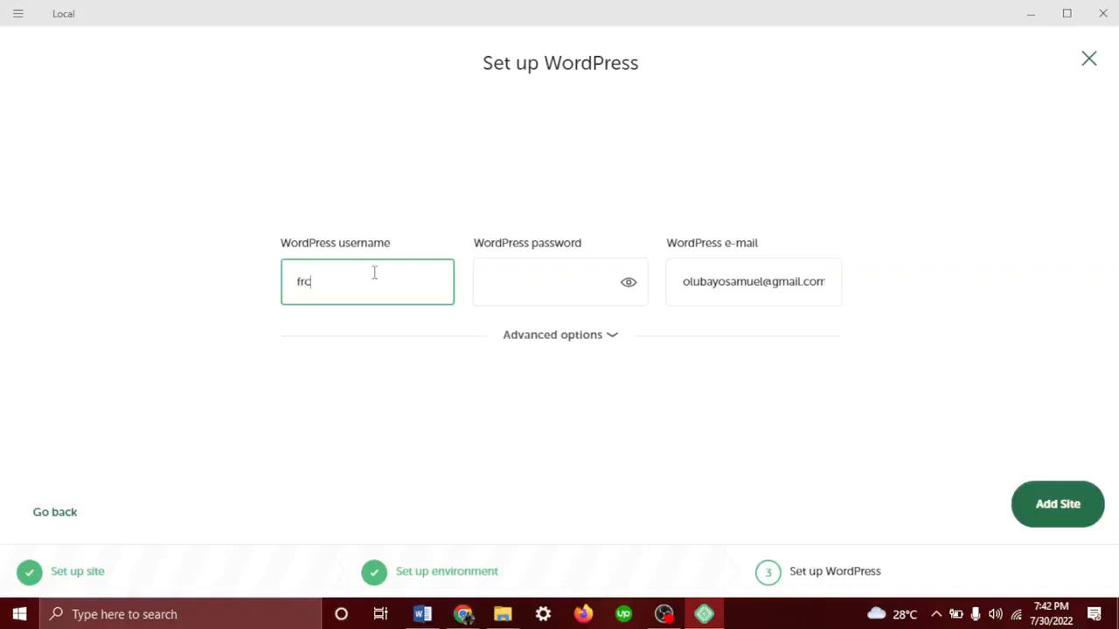
pyautogui.write('nceswebsitebstiestieite')
pyautogui.press('Tab')
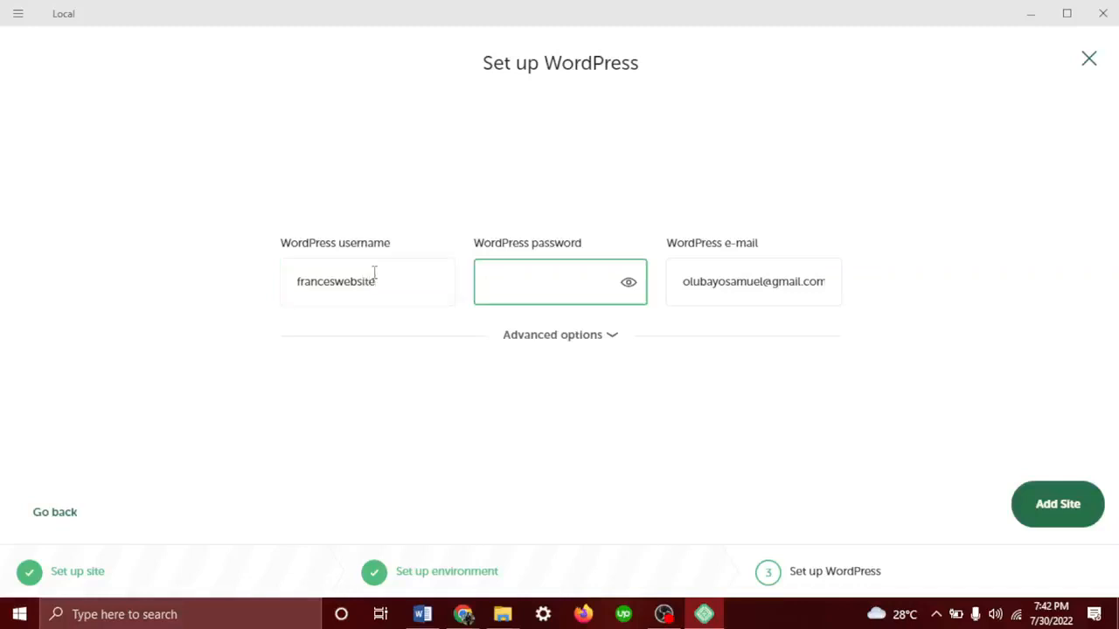
pyautogui.write('••••••••')
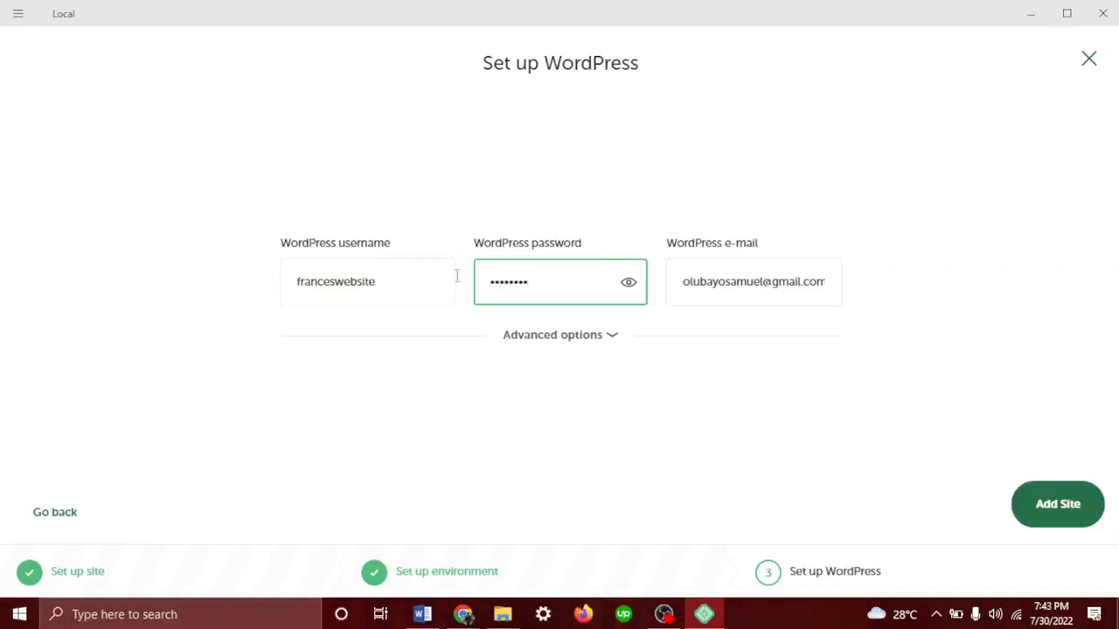
# Add the francesbeauty site and view the deliverywebsite overview while it provisions
pyautogui.click(1065, 519)
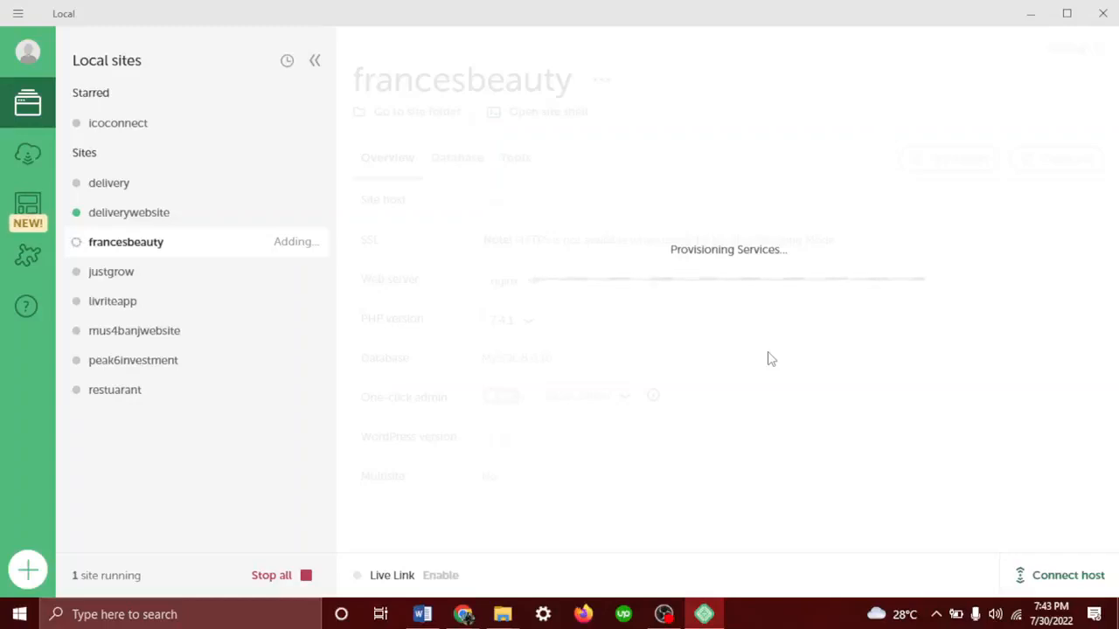
pyautogui.click(103, 217)
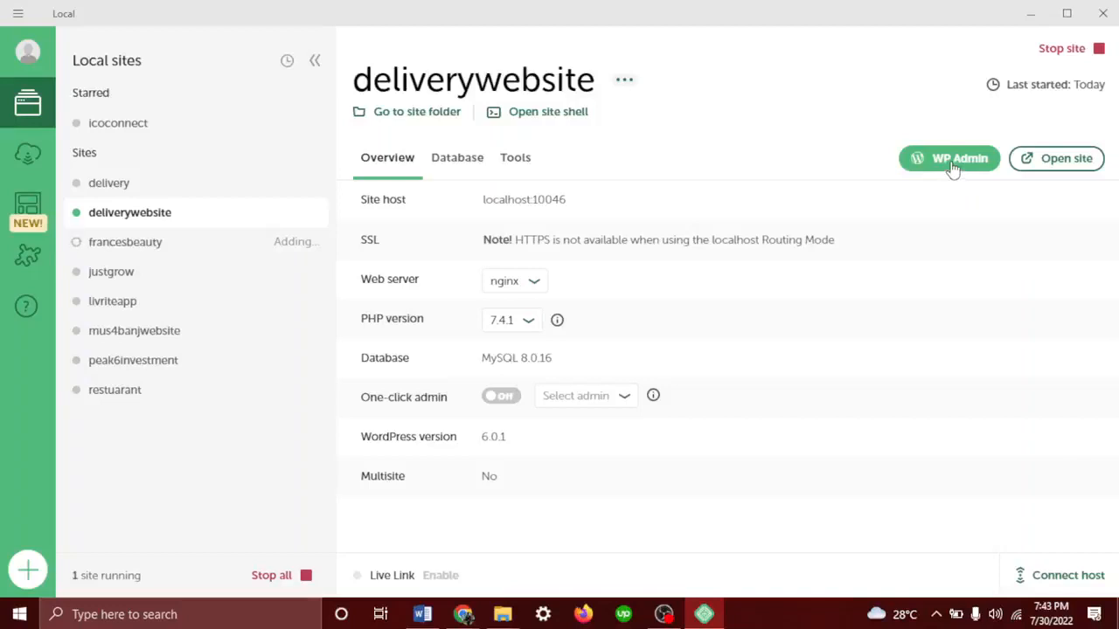
# Open the deliverywebsite WP Admin and log out from the Howdy menu
pyautogui.click(953, 167)
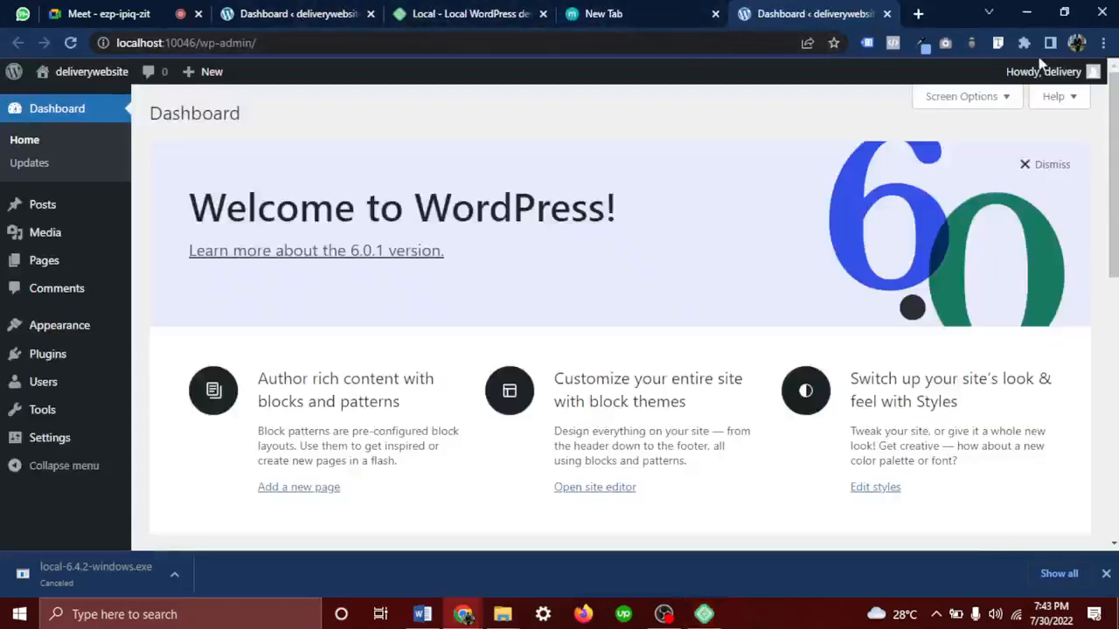
pyautogui.moveTo(1049, 74)
pyautogui.click(1011, 156)
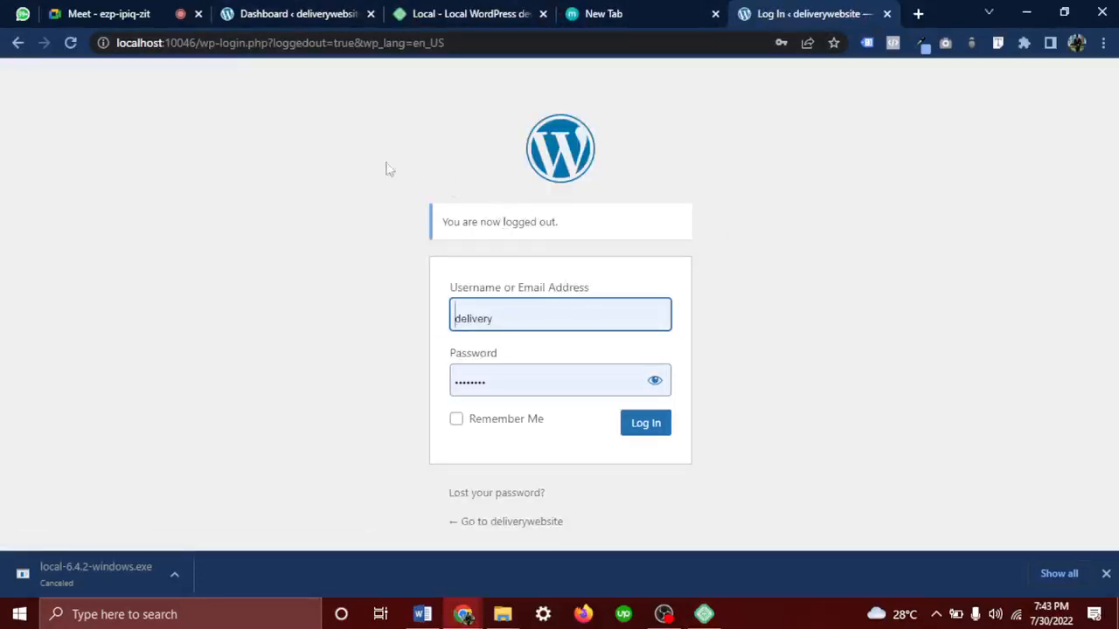
# Log back in with Remember Me checked and dismiss Chrome's password breach warning
pyautogui.moveTo(387, 169); pyautogui.dragTo(787, 467)
pyautogui.click(833, 368)
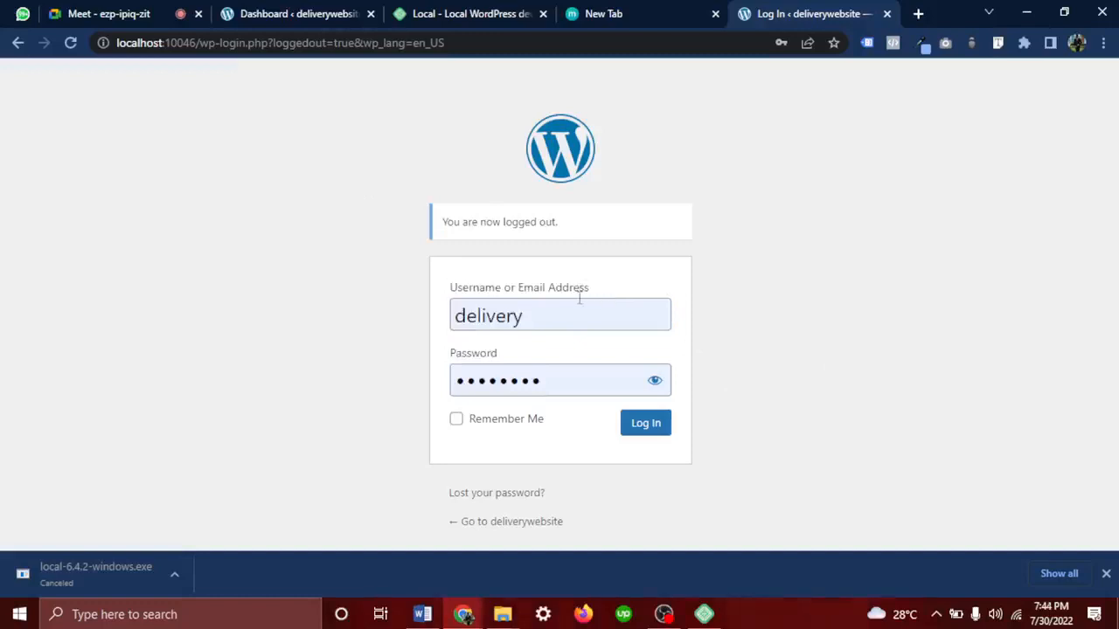
pyautogui.moveTo(615, 290)
pyautogui.mouseDown()
pyautogui.moveTo(434, 274)
pyautogui.moveTo(600, 290)
pyautogui.mouseUp()
pyautogui.click(332, 358)
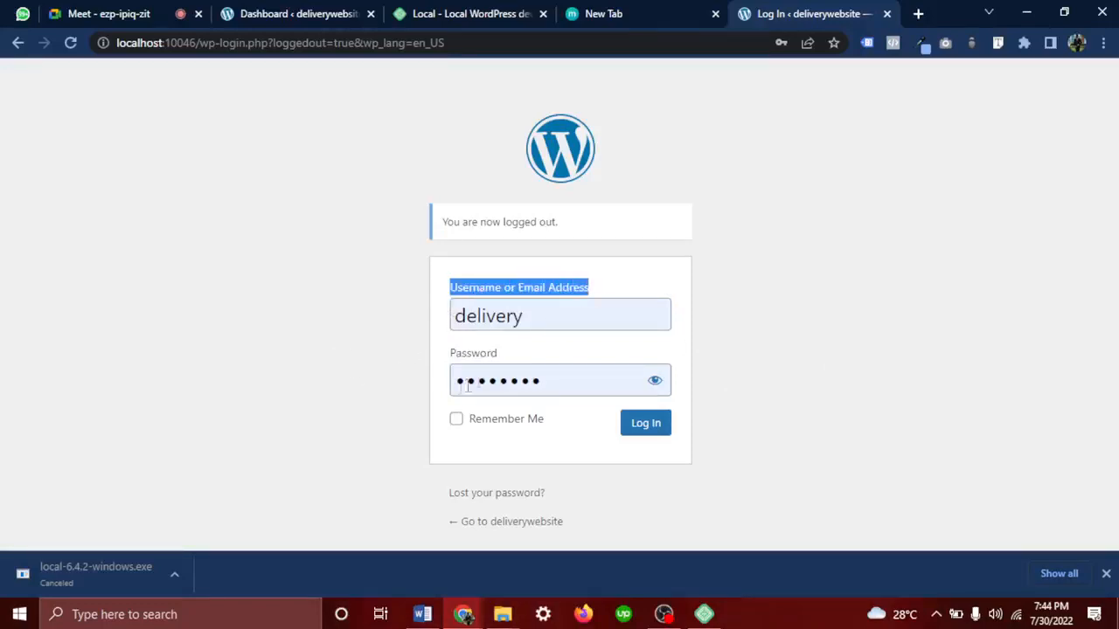
pyautogui.click(558, 376)
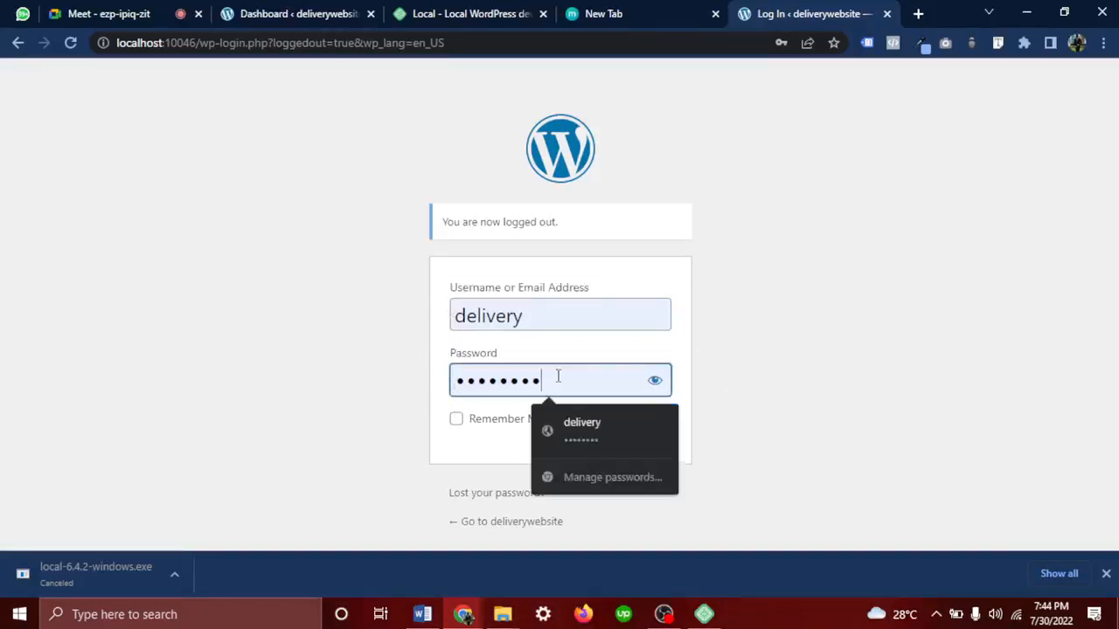
pyautogui.click(548, 320)
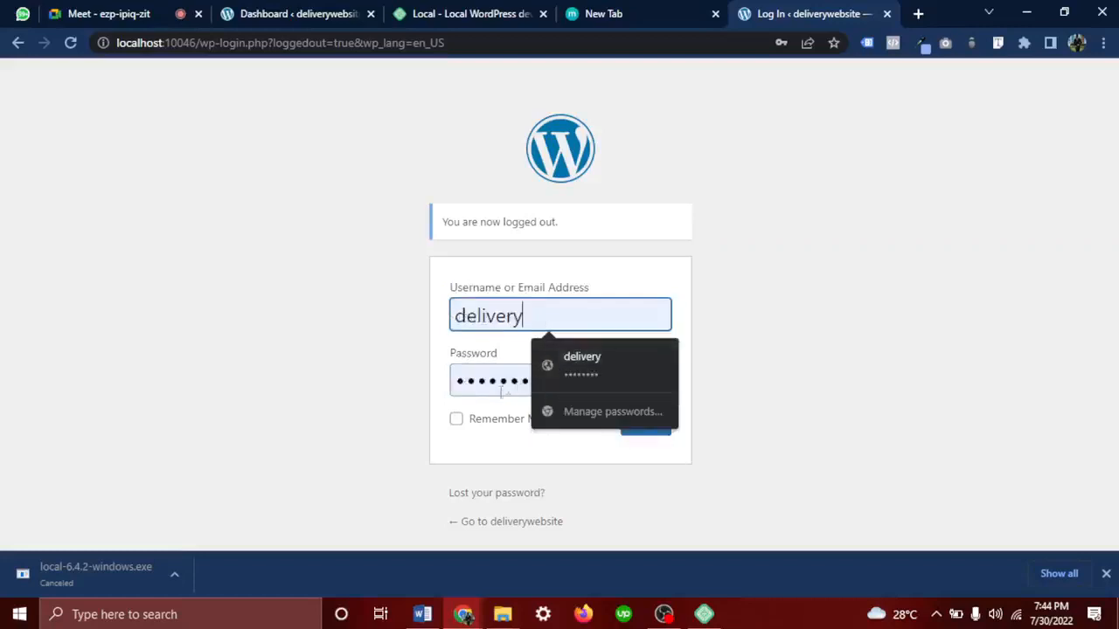
pyautogui.click(492, 419)
pyautogui.click(645, 423)
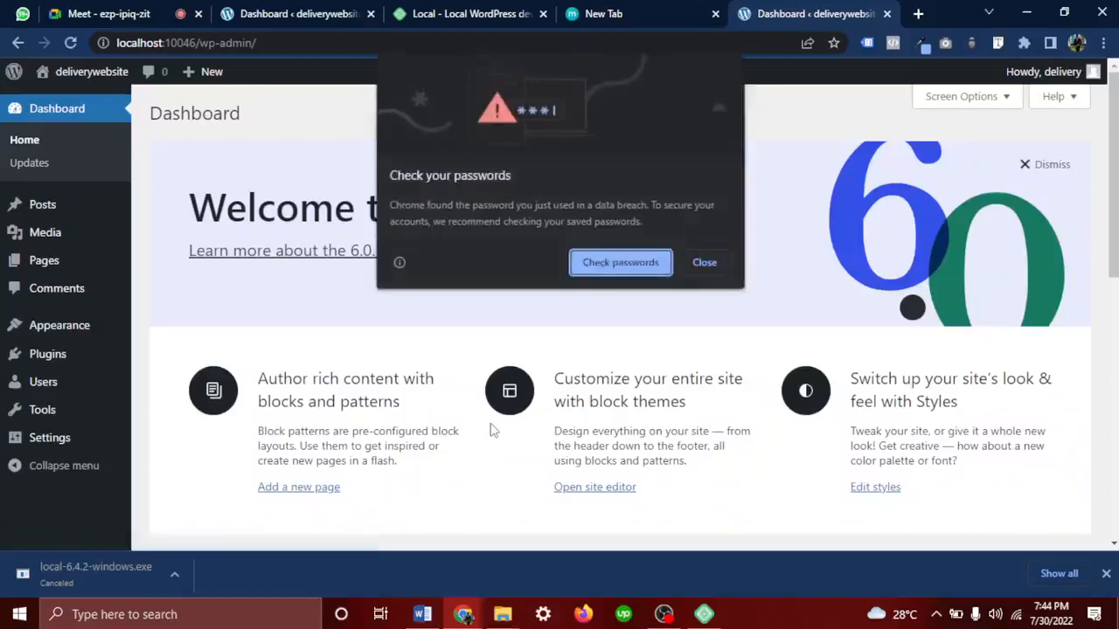
pyautogui.click(707, 264)
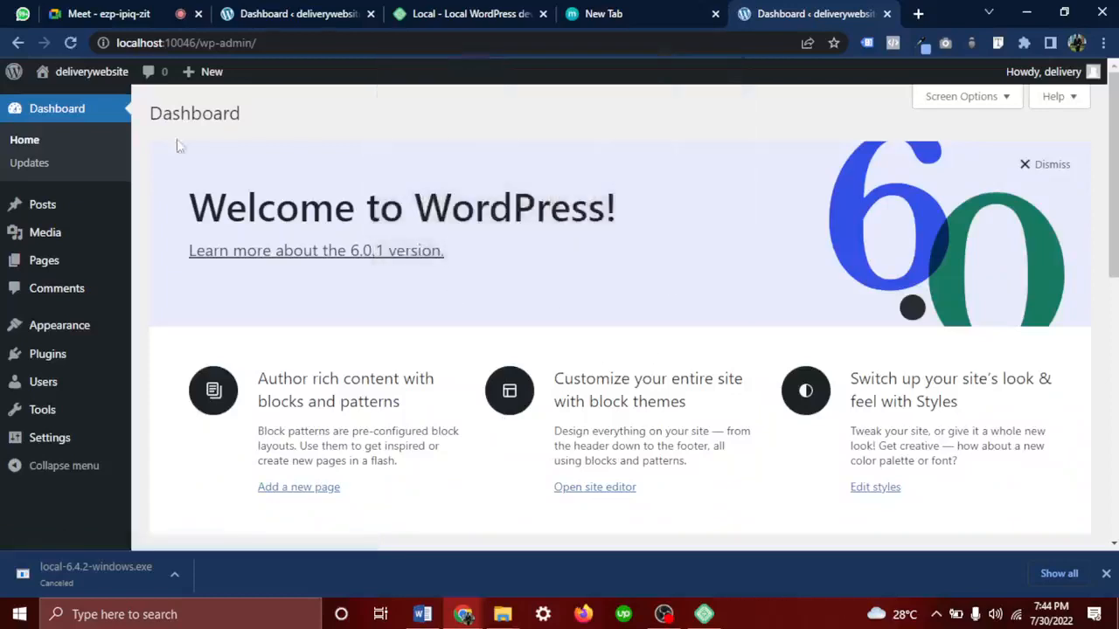
pyautogui.scroll(-2, 162, 330)
pyautogui.scroll(-1, 162, 333)
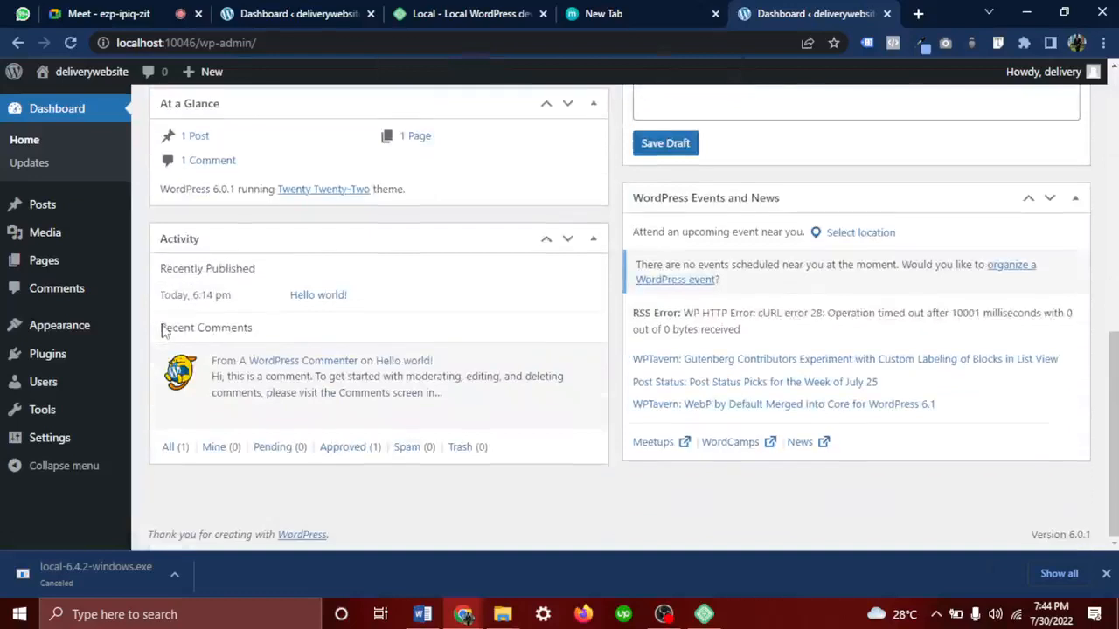
pyautogui.scroll(8, 162, 332)
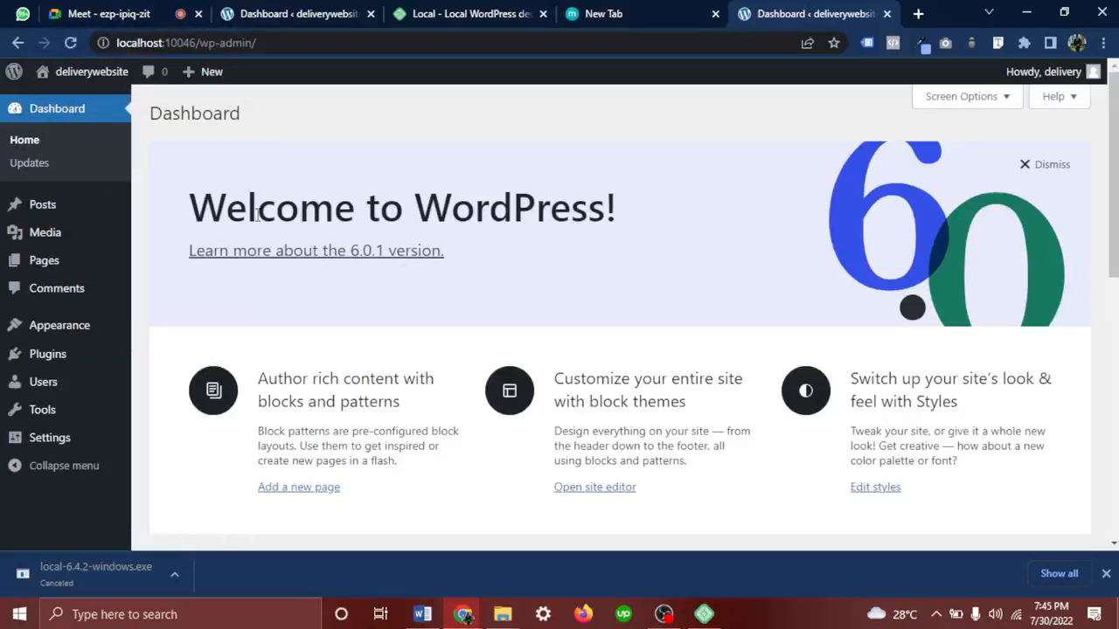
# Admit two more people to the Meet call and ignore the infinity-mirror screen-sharing warning
pyautogui.click(107, 13)
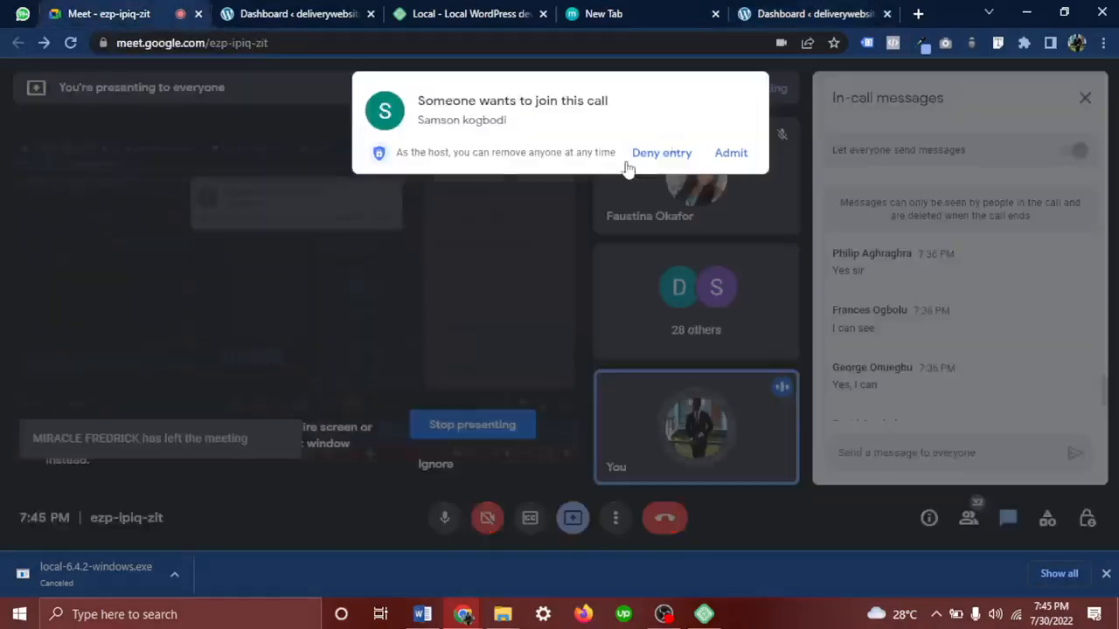
pyautogui.click(731, 153)
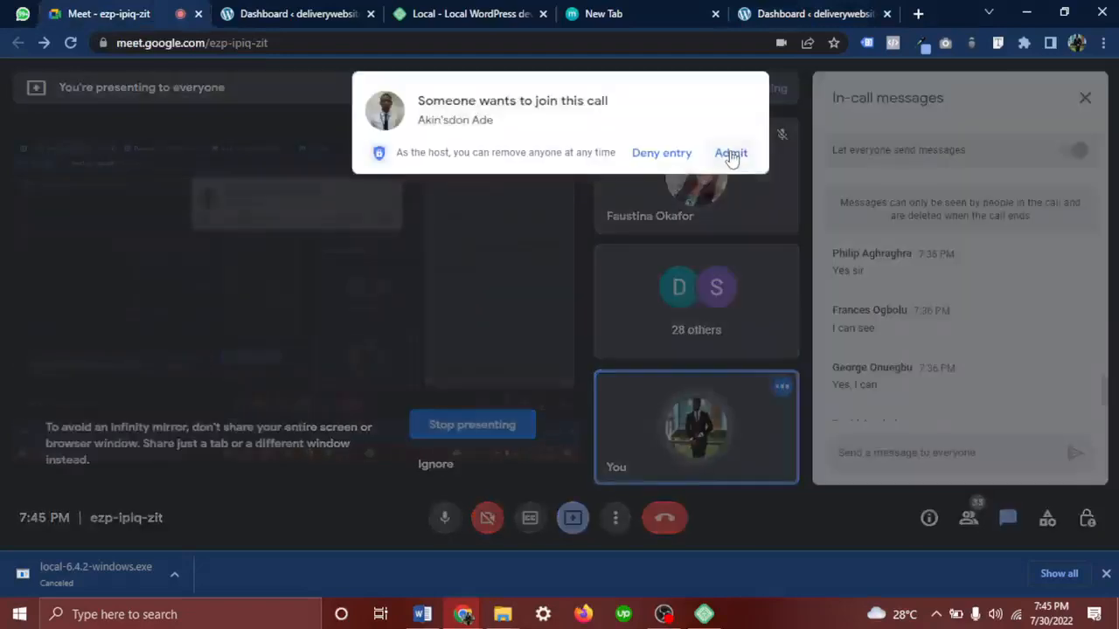
pyautogui.click(736, 155)
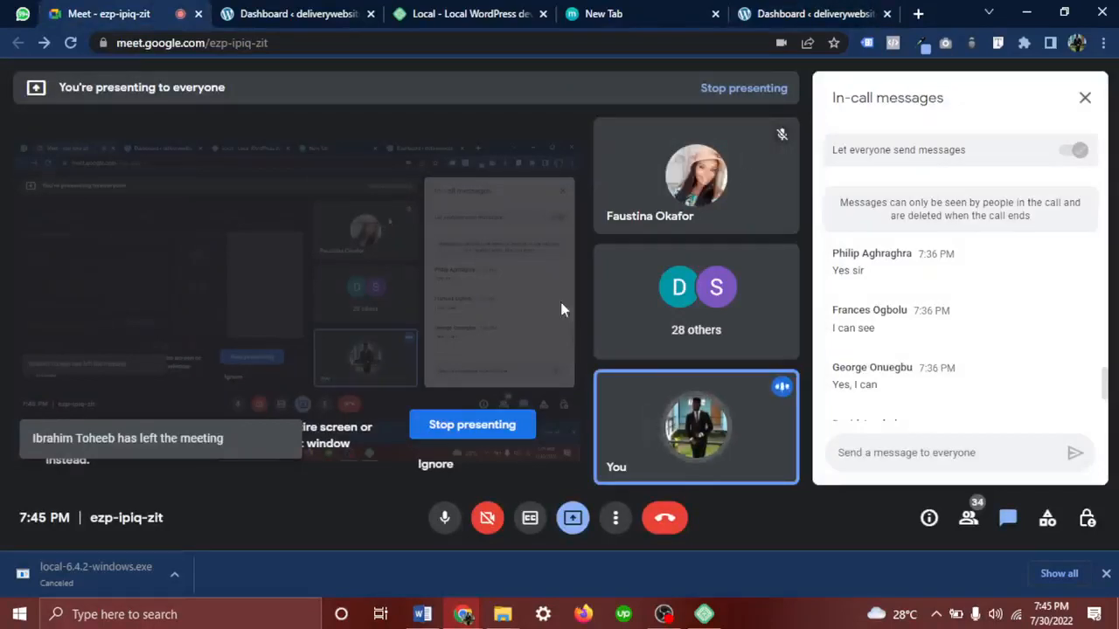
pyautogui.click(435, 468)
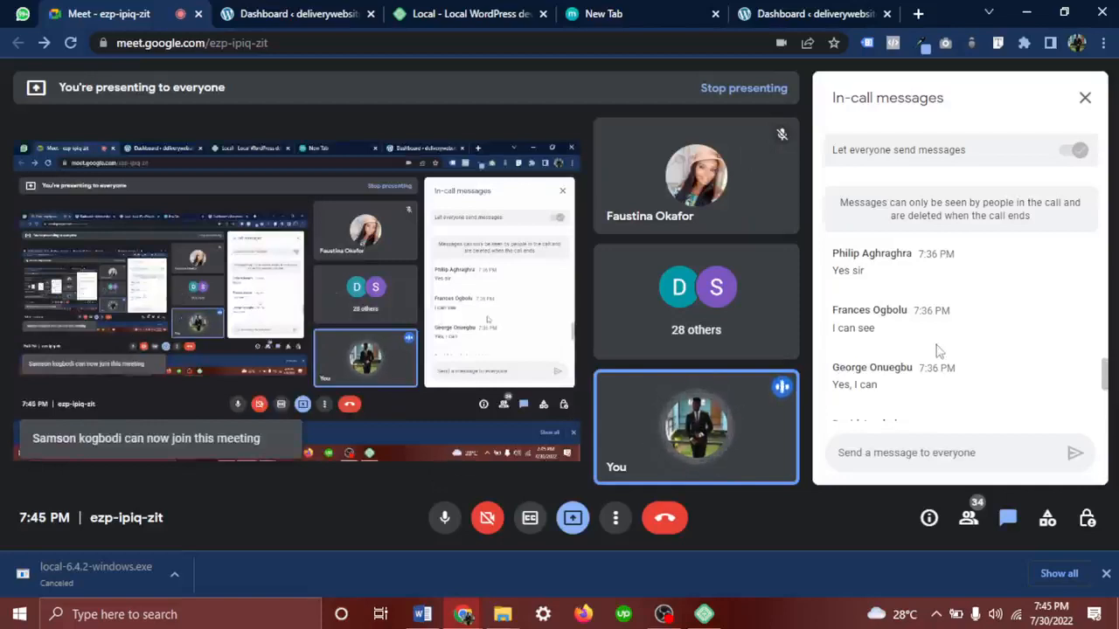
pyautogui.scroll(-10, 936, 350)
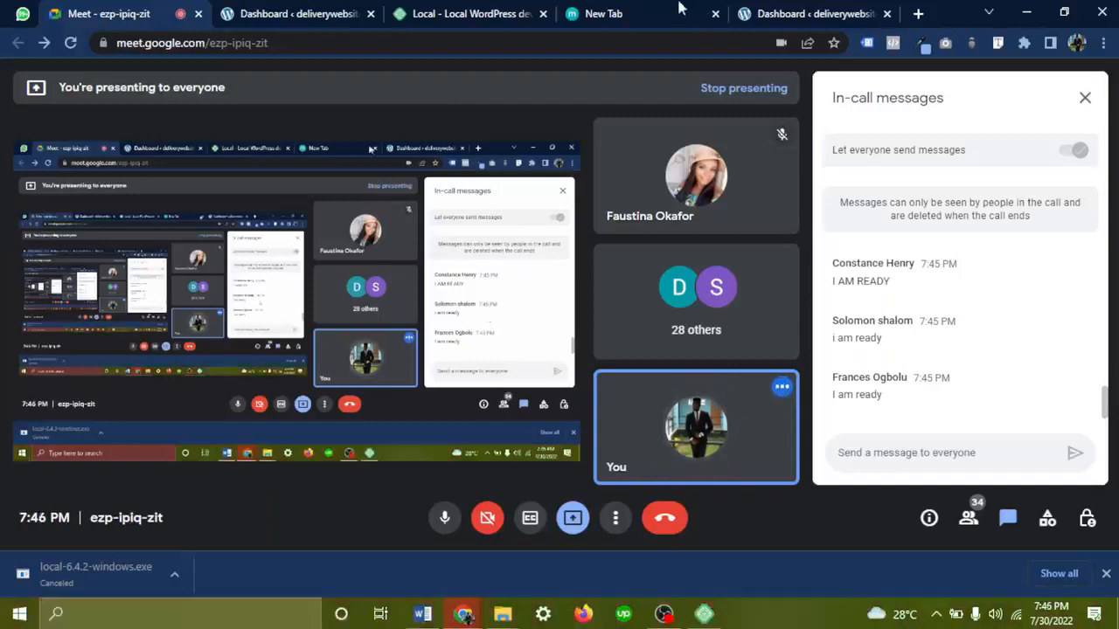
pyautogui.click(784, 10)
# Close the duplicate Dashboard tab, check francesbeauty and deliverywebsite in Local, then minimize Local
pyautogui.click(370, 13)
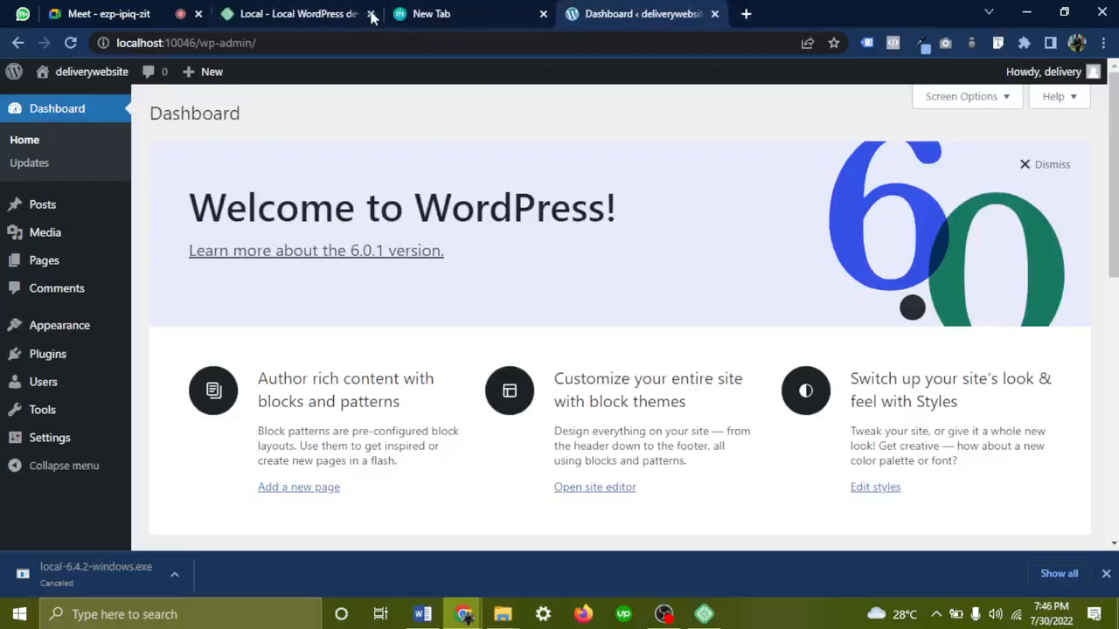
pyautogui.click(703, 614)
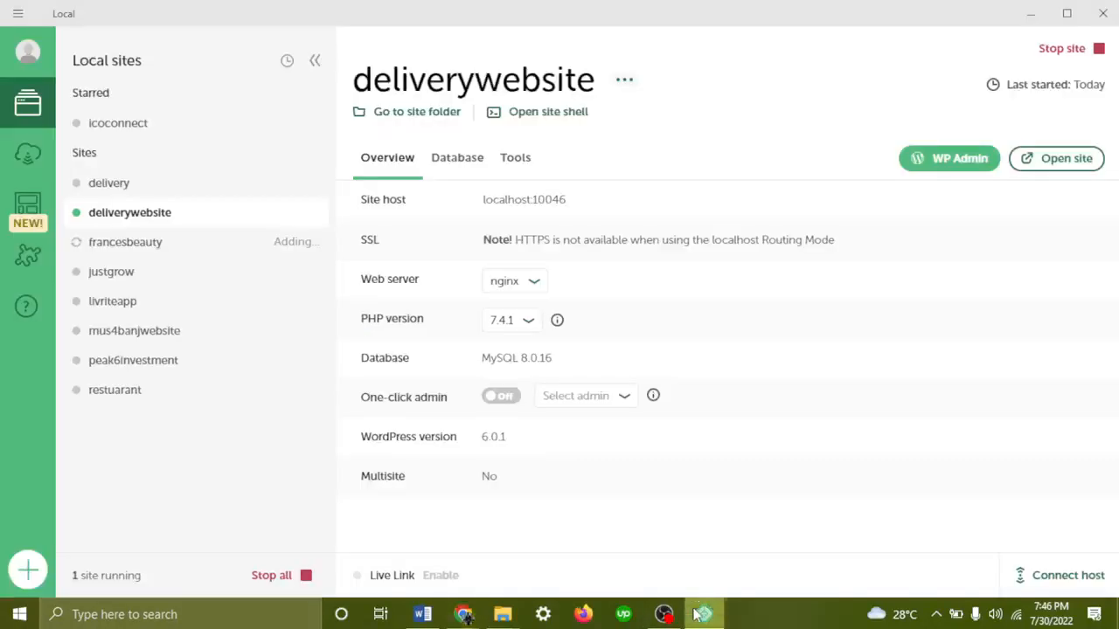
pyautogui.click(136, 253)
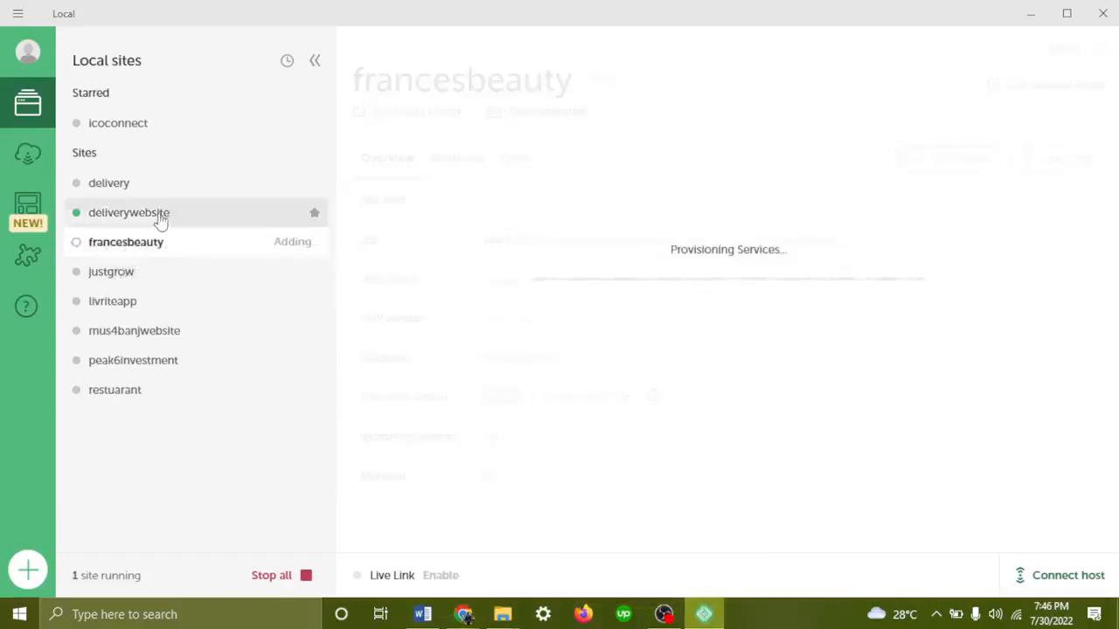
pyautogui.click(114, 217)
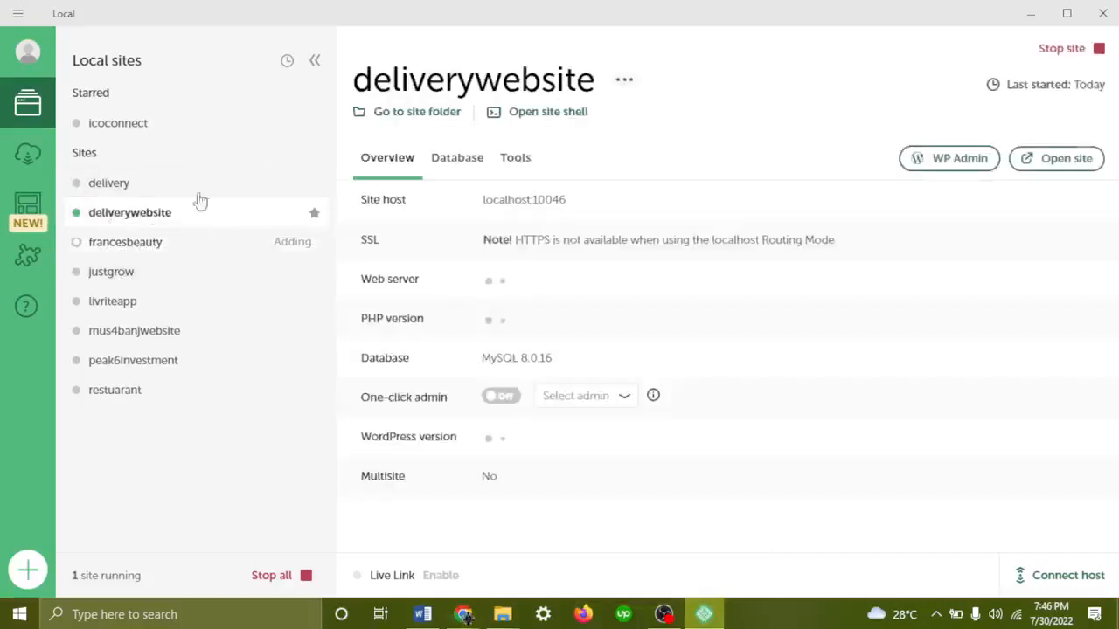
pyautogui.click(142, 250)
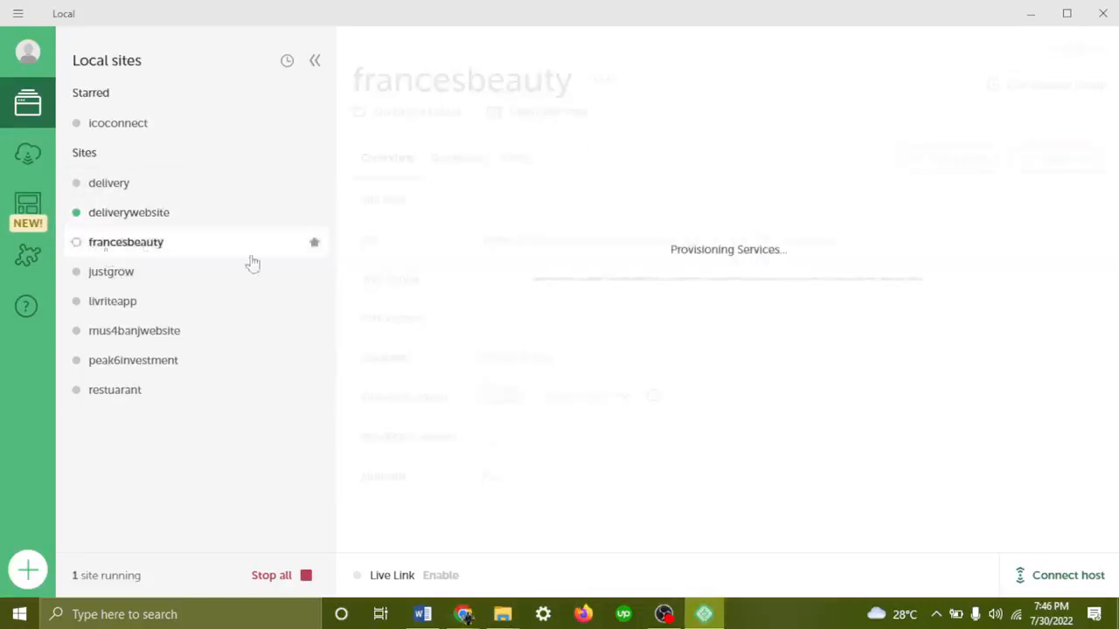
pyautogui.click(200, 222)
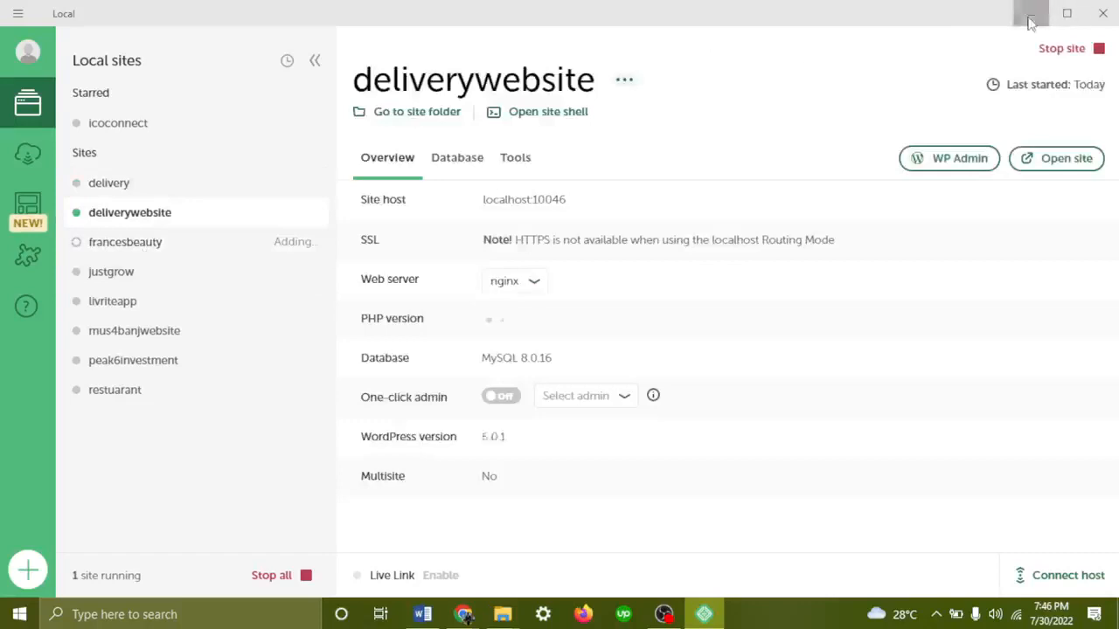
pyautogui.click(1030, 13)
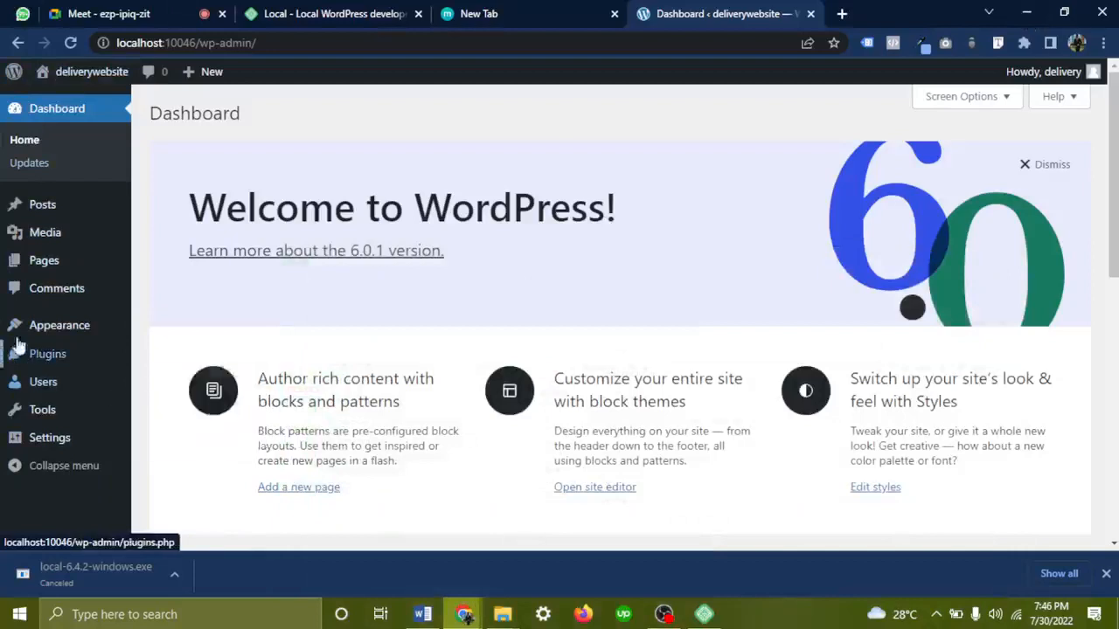
# Go to Appearance > Themes and highlight the Themes heading above the three installed themes
pyautogui.moveTo(57, 336)
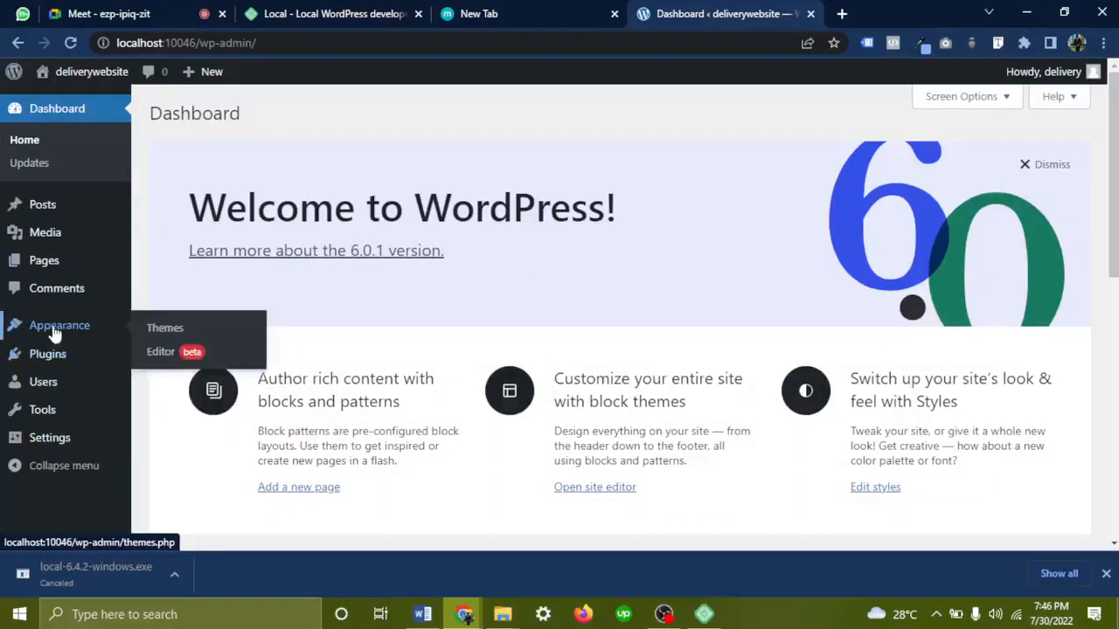
pyautogui.click(171, 337)
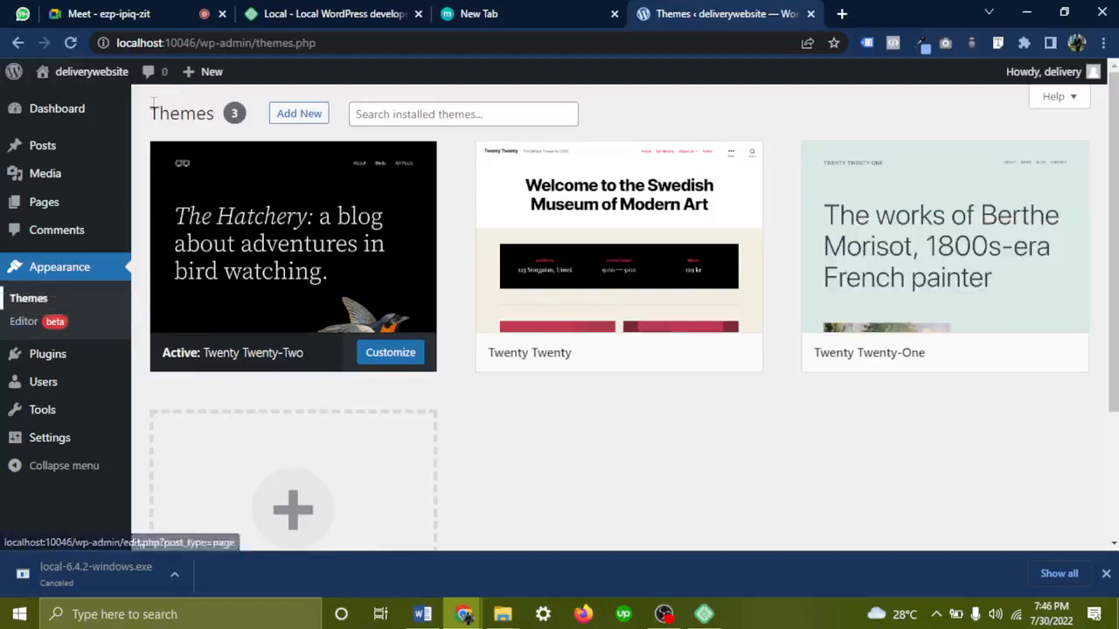
pyautogui.moveTo(148, 114); pyautogui.dragTo(221, 114)
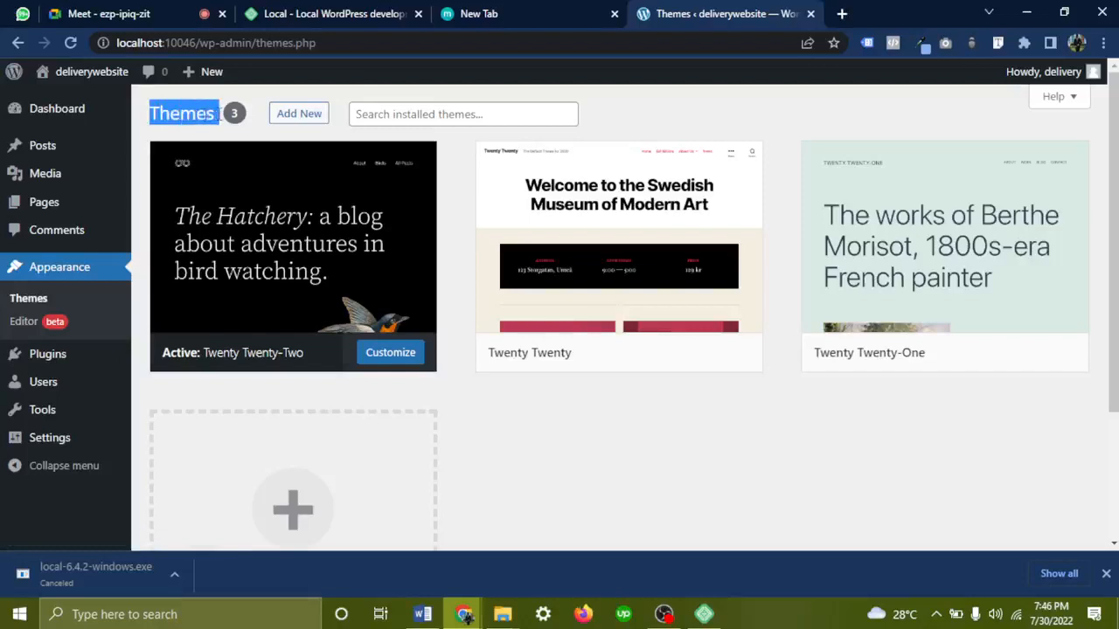
pyautogui.moveTo(71, 77)
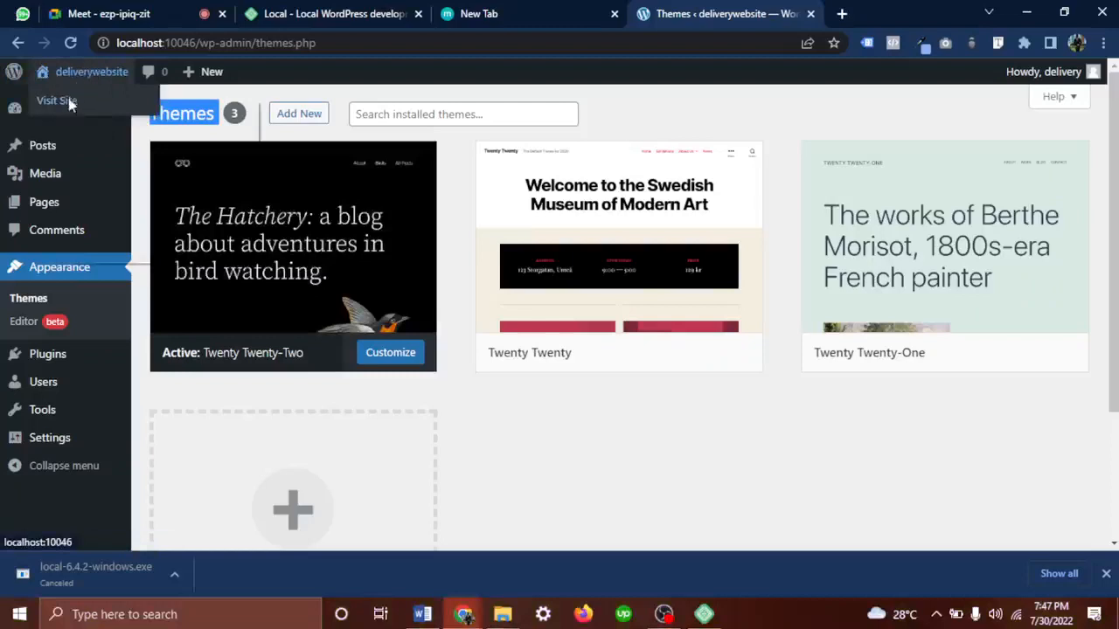
# Open the live site in a new tab and admit the waiting participant to the Meet call
pyautogui.rightClick(70, 103)
pyautogui.click(115, 113)
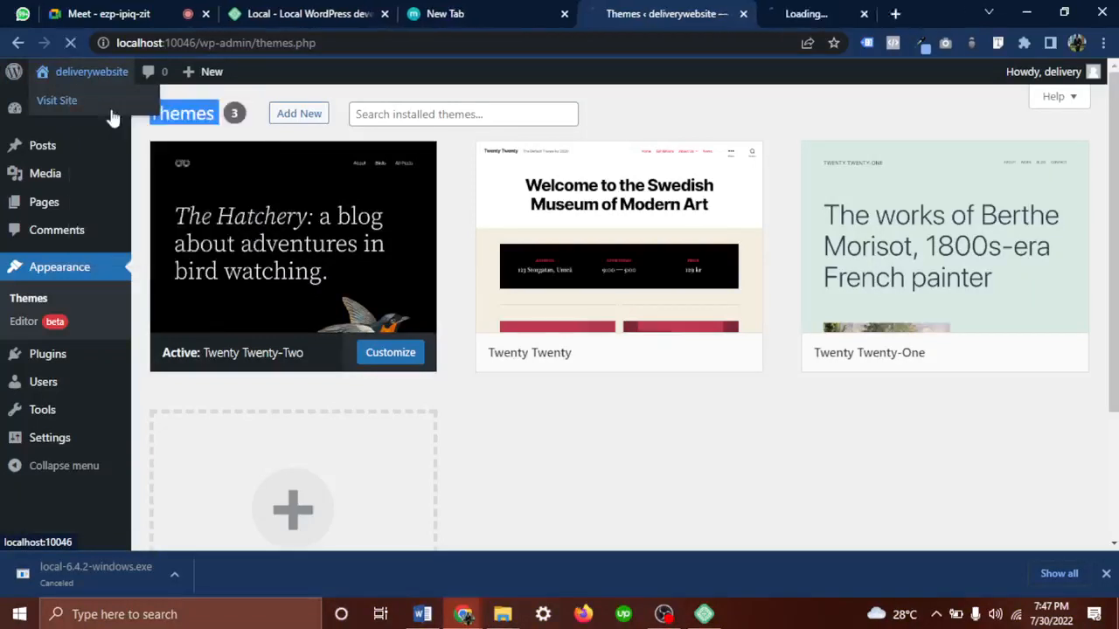
pyautogui.click(169, 13)
pyautogui.click(731, 156)
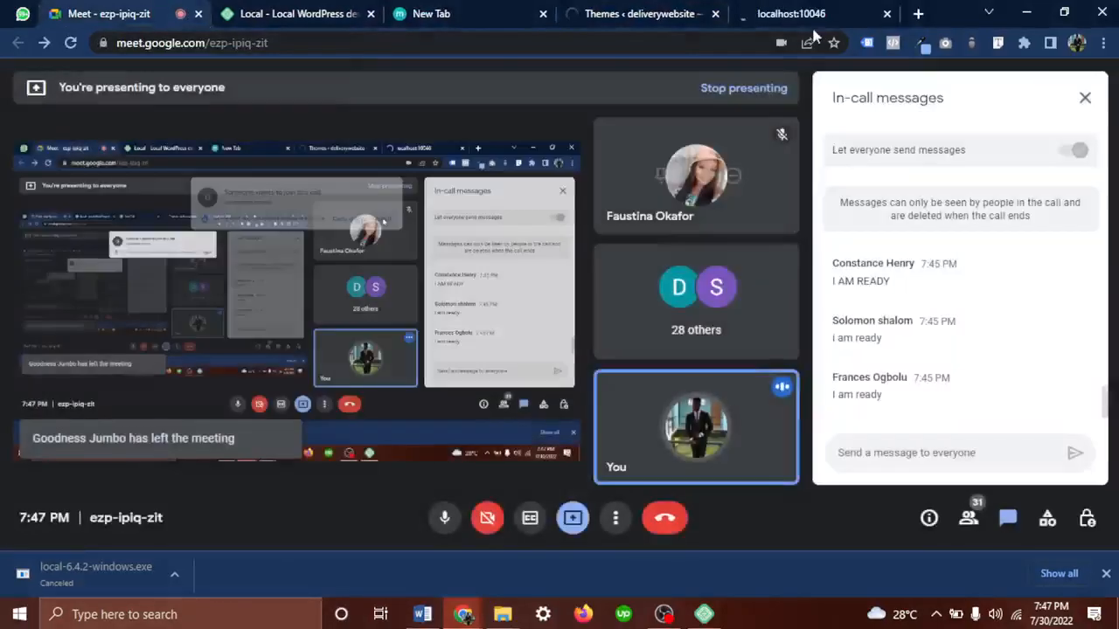
# Look over the site's front end, scrolling the page and comparing the two site tabs
pyautogui.click(833, 11)
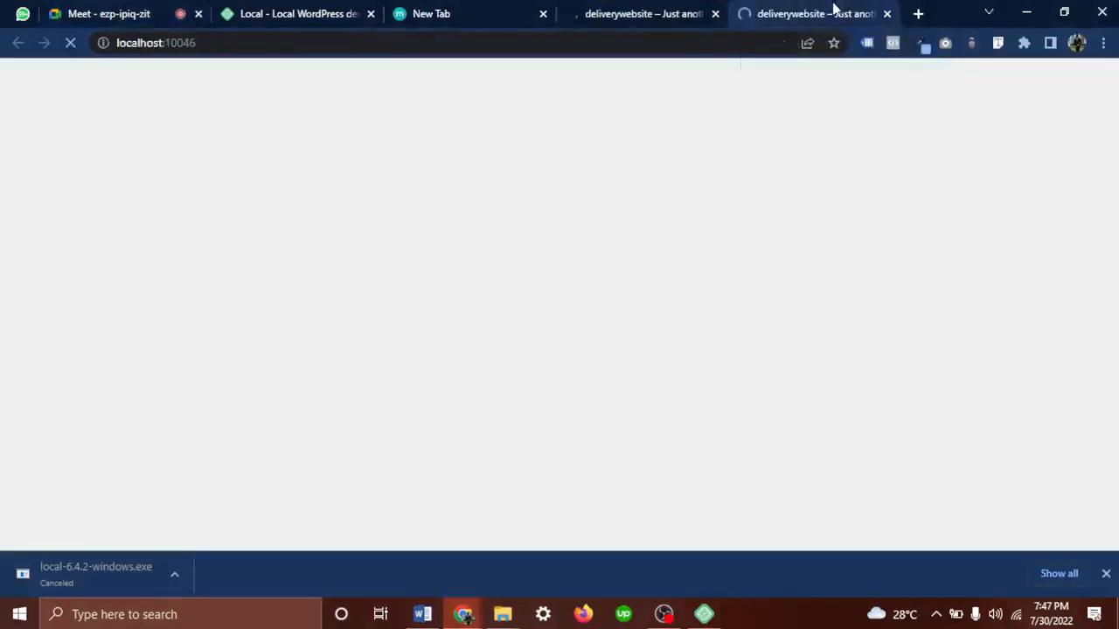
pyautogui.moveTo(834, 12); pyautogui.dragTo(671, 7)
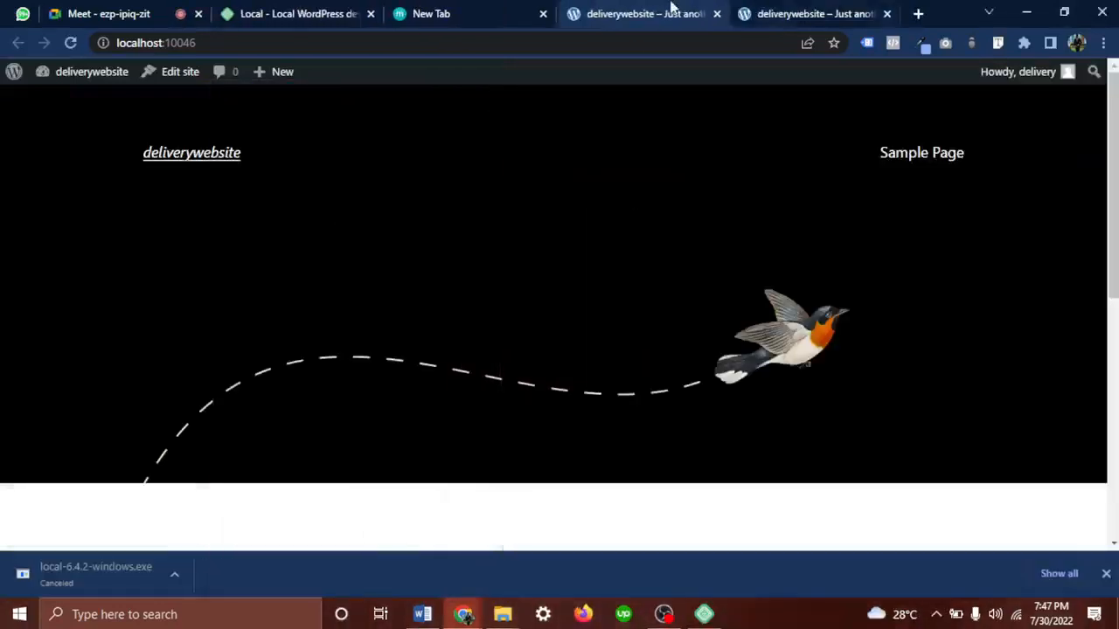
pyautogui.scroll(-6, 502, 274)
pyautogui.scroll(3, 503, 276)
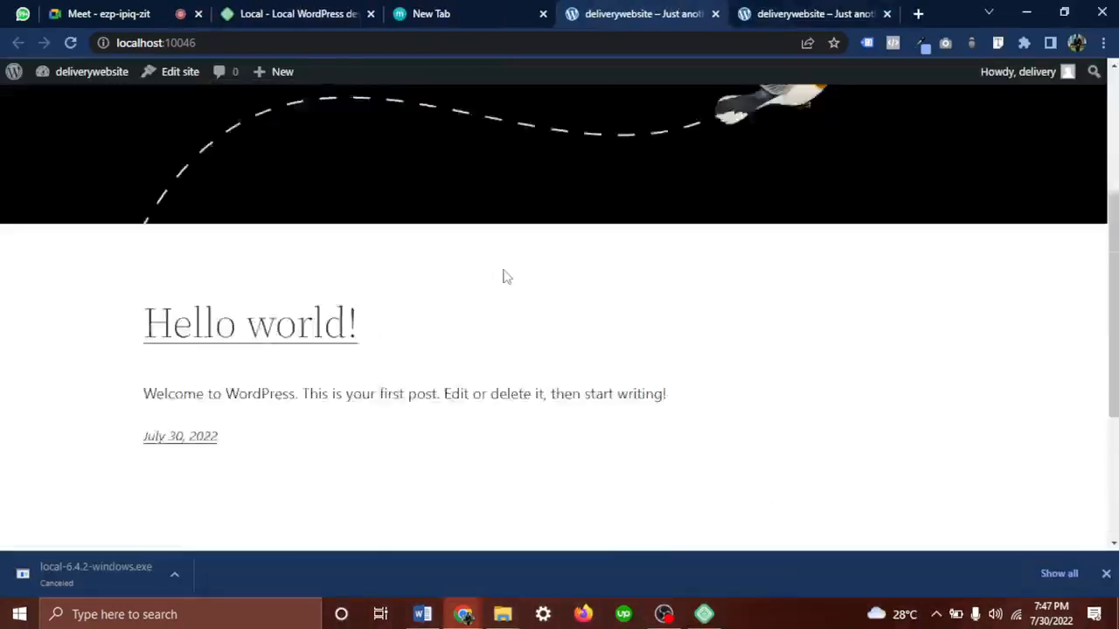
pyautogui.scroll(-1, 505, 276)
pyautogui.scroll(3, 504, 276)
pyautogui.scroll(-2, 505, 276)
pyautogui.scroll(1, 504, 277)
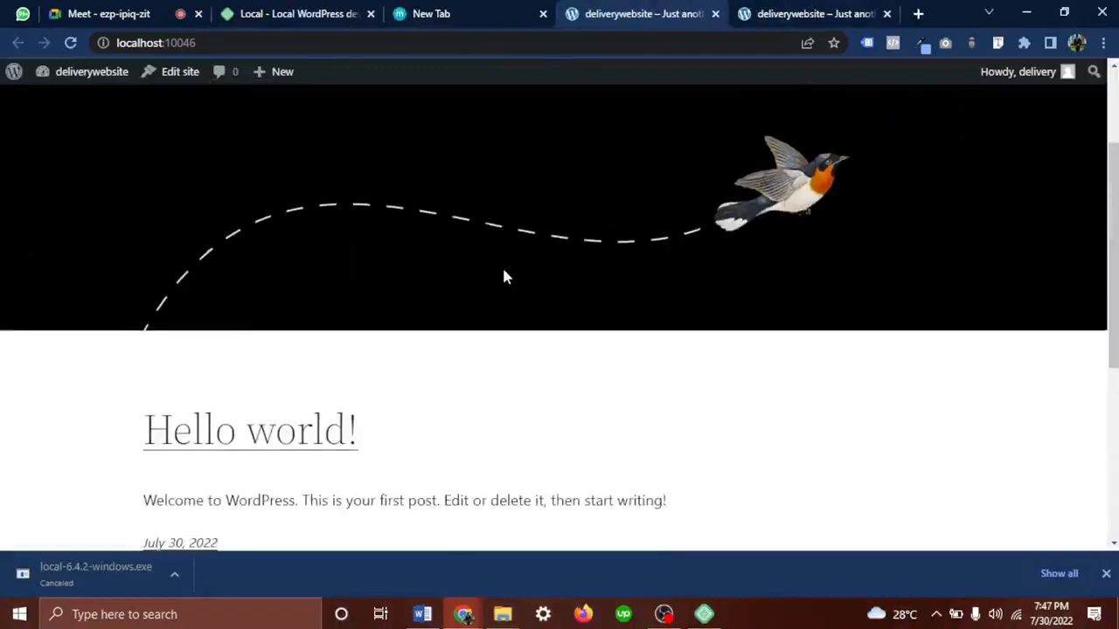
pyautogui.scroll(2, 504, 276)
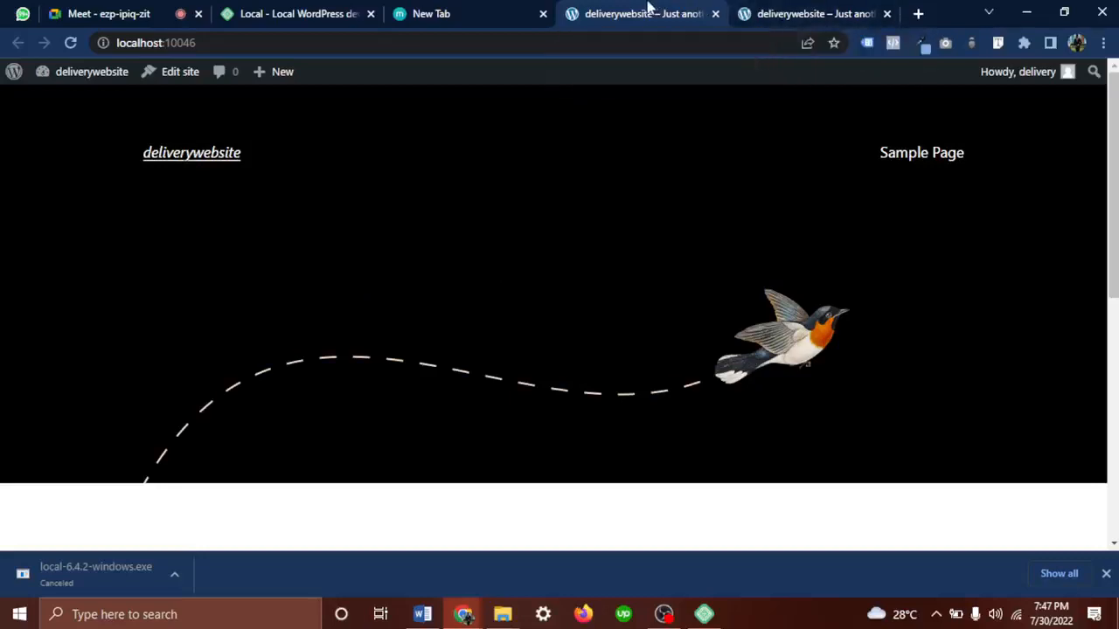
pyautogui.click(837, 11)
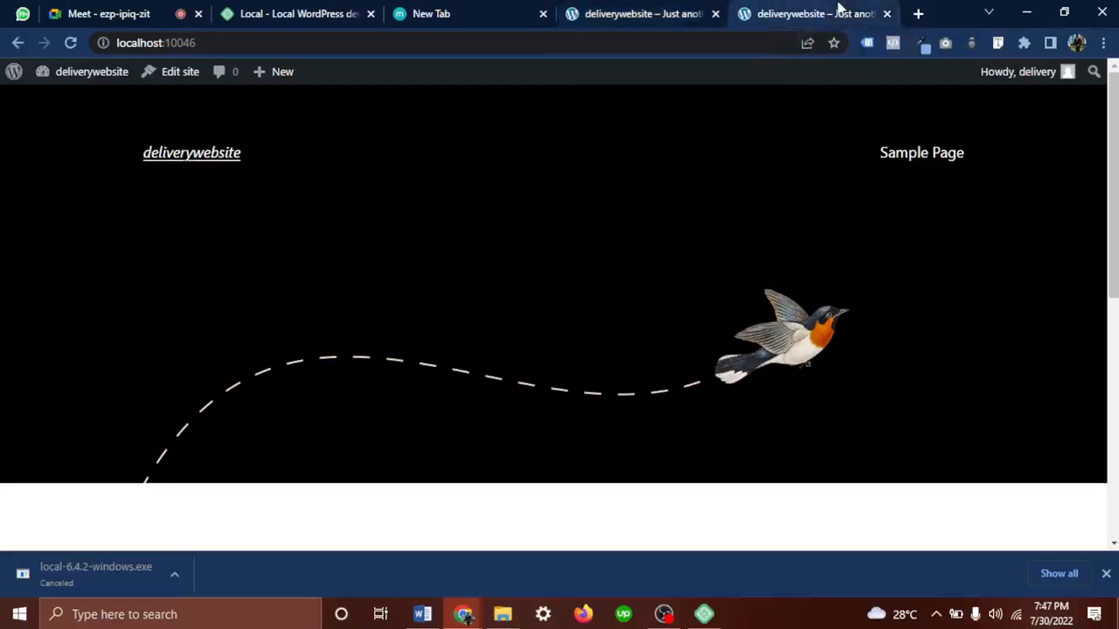
pyautogui.click(656, 11)
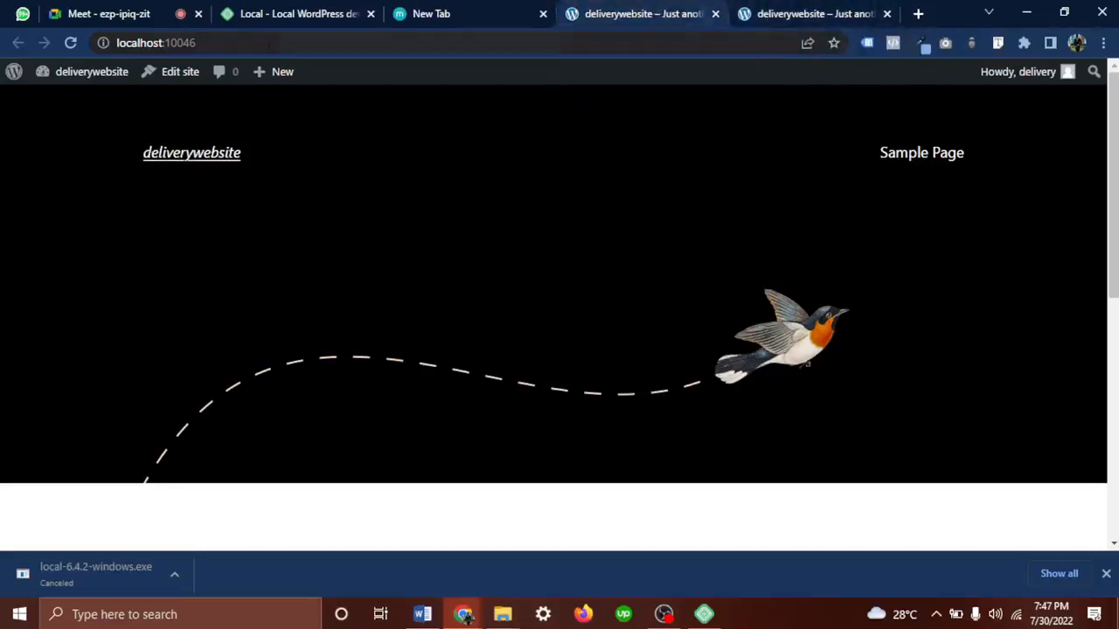
# Go from the live site to the admin's installed Themes page
pyautogui.click(111, 81)
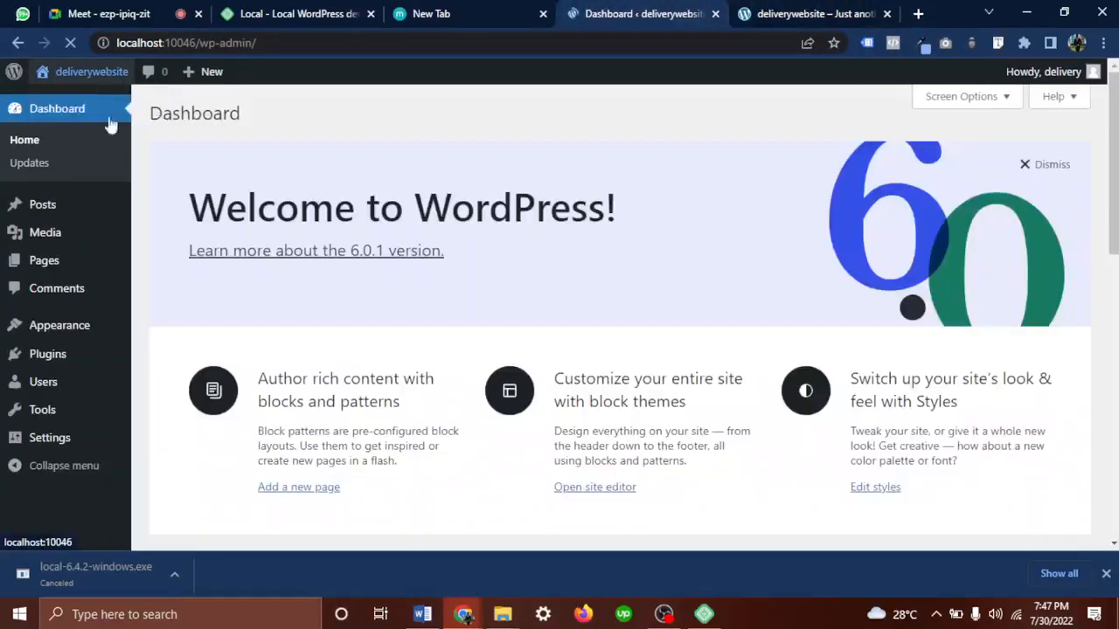
pyautogui.moveTo(81, 331)
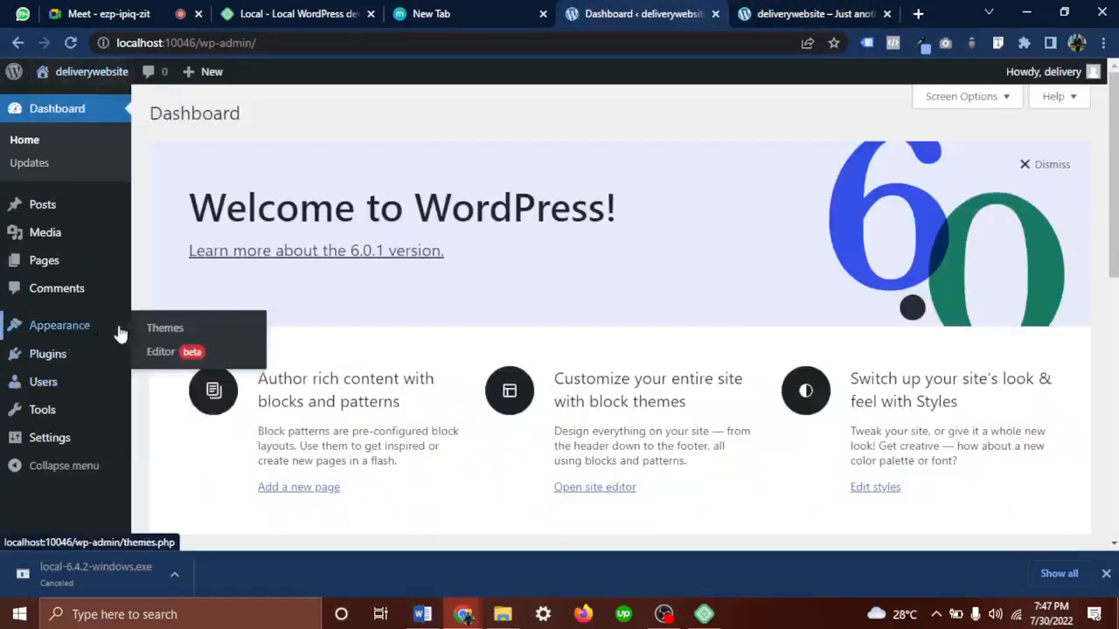
pyautogui.click(167, 327)
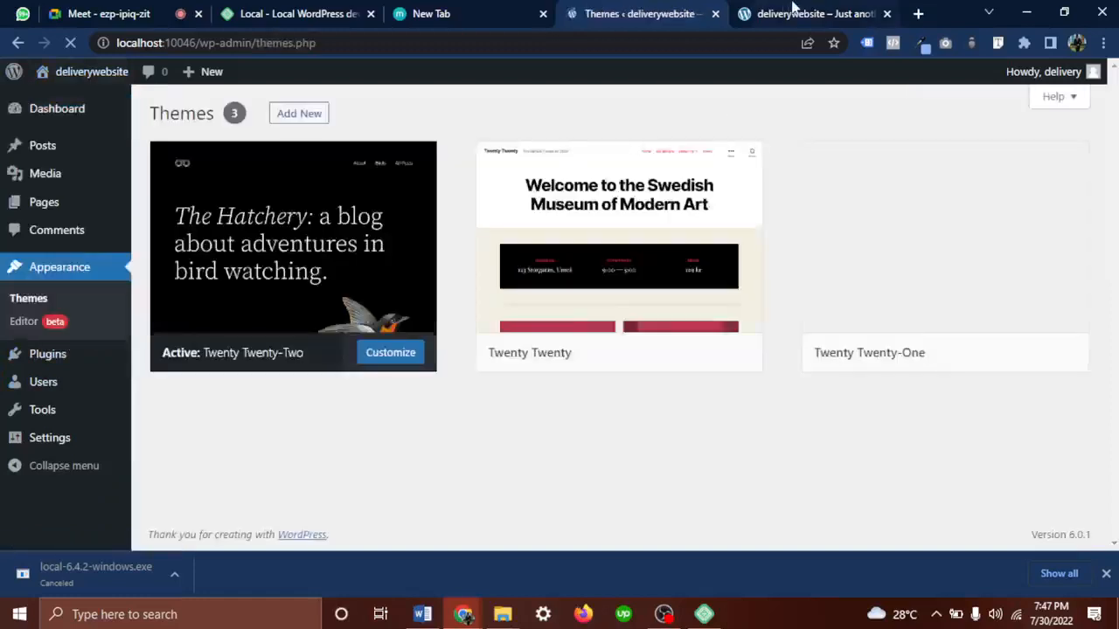
pyautogui.click(793, 11)
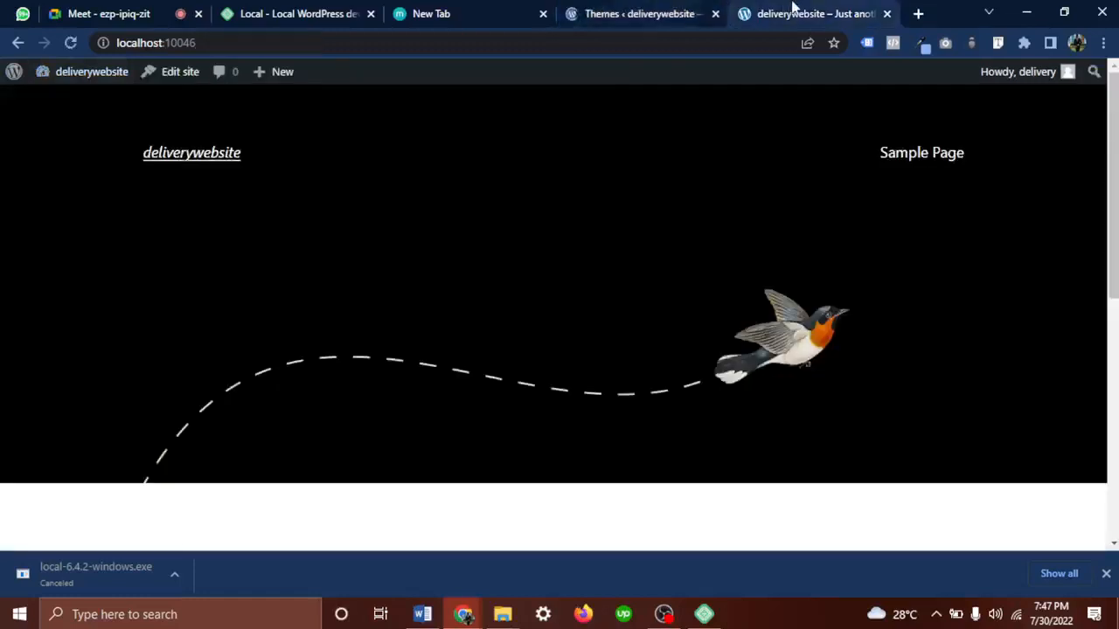
pyautogui.click(636, 14)
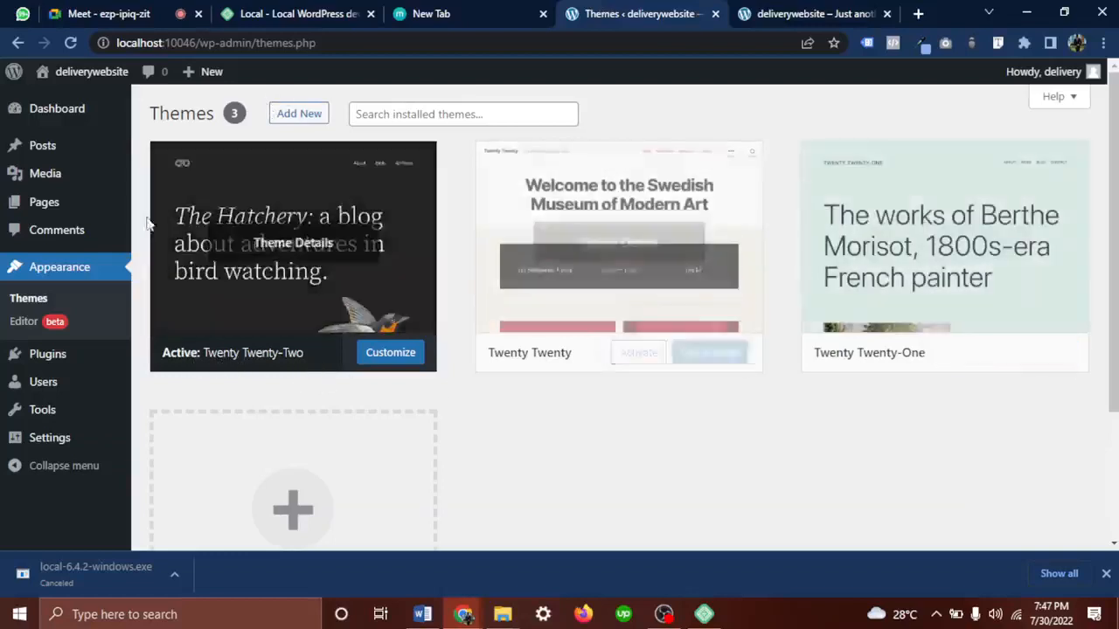
# Admit another waiting person to the call, then come back to the installed Themes page
pyautogui.click(158, 14)
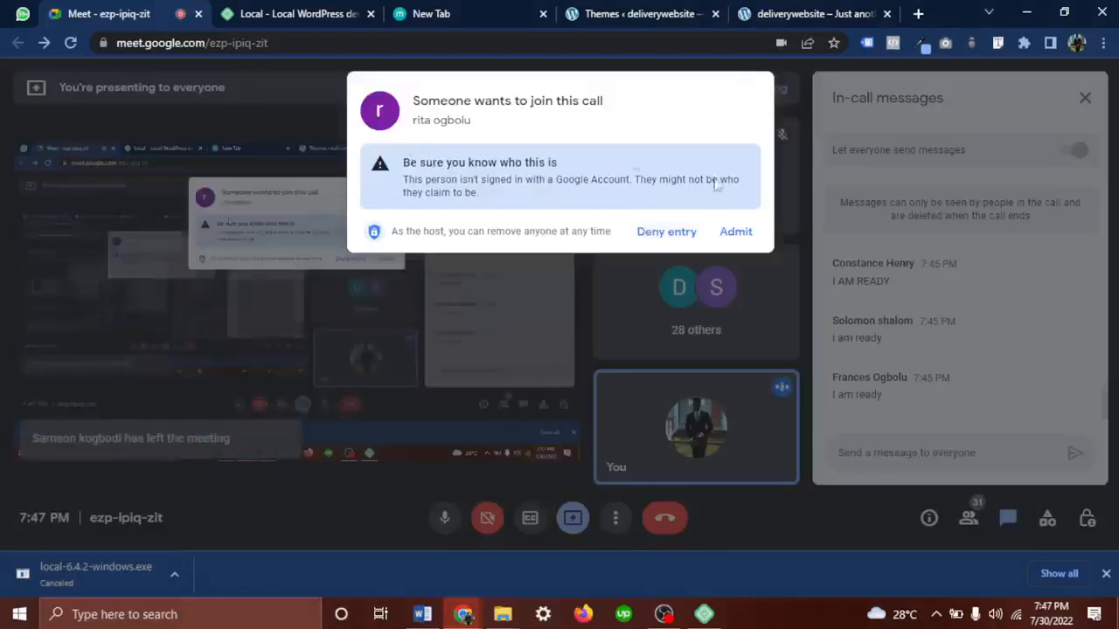
pyautogui.click(736, 231)
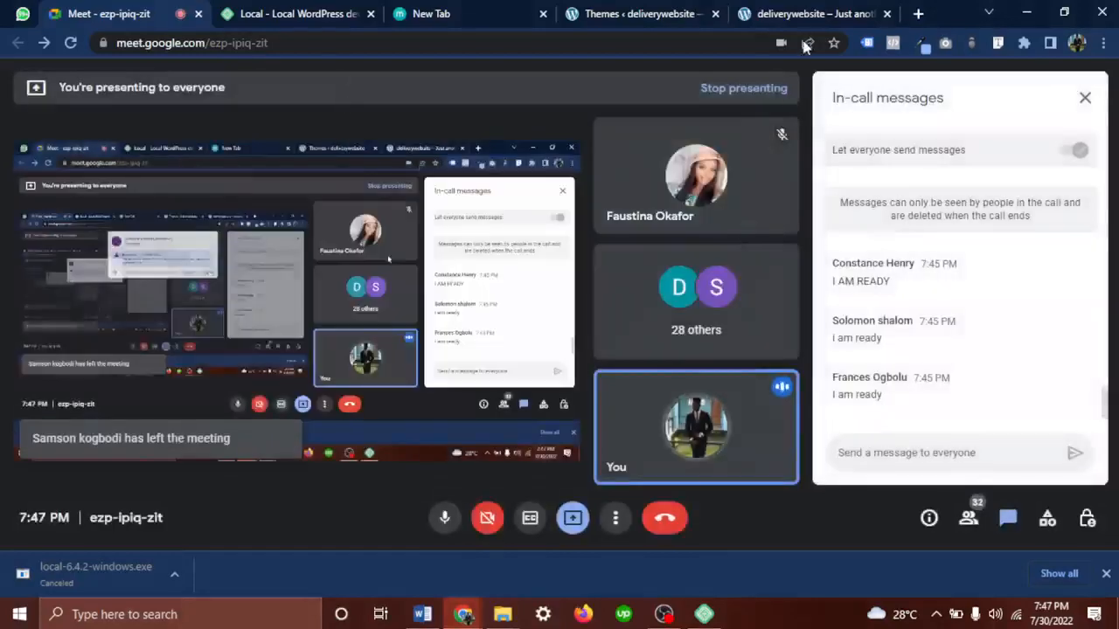
pyautogui.click(828, 13)
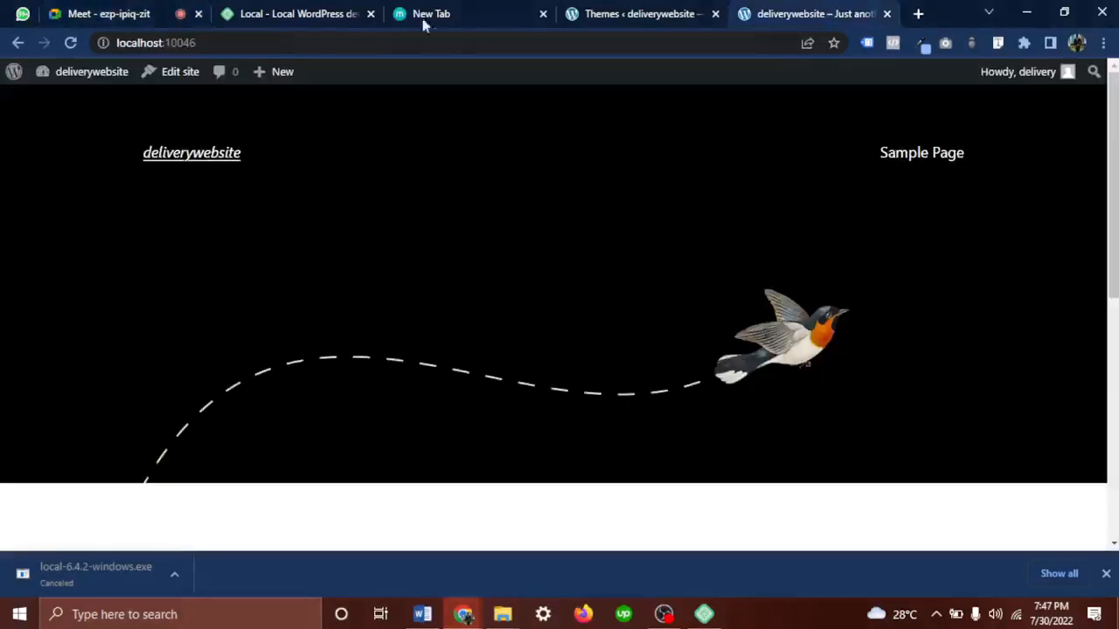
pyautogui.click(634, 13)
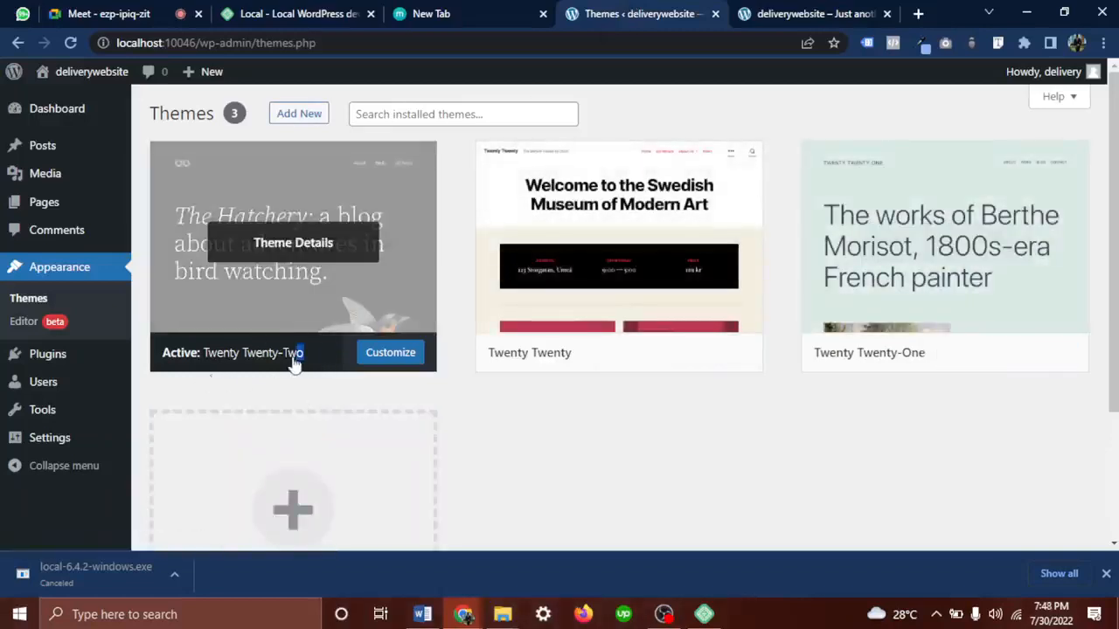
pyautogui.click(294, 355)
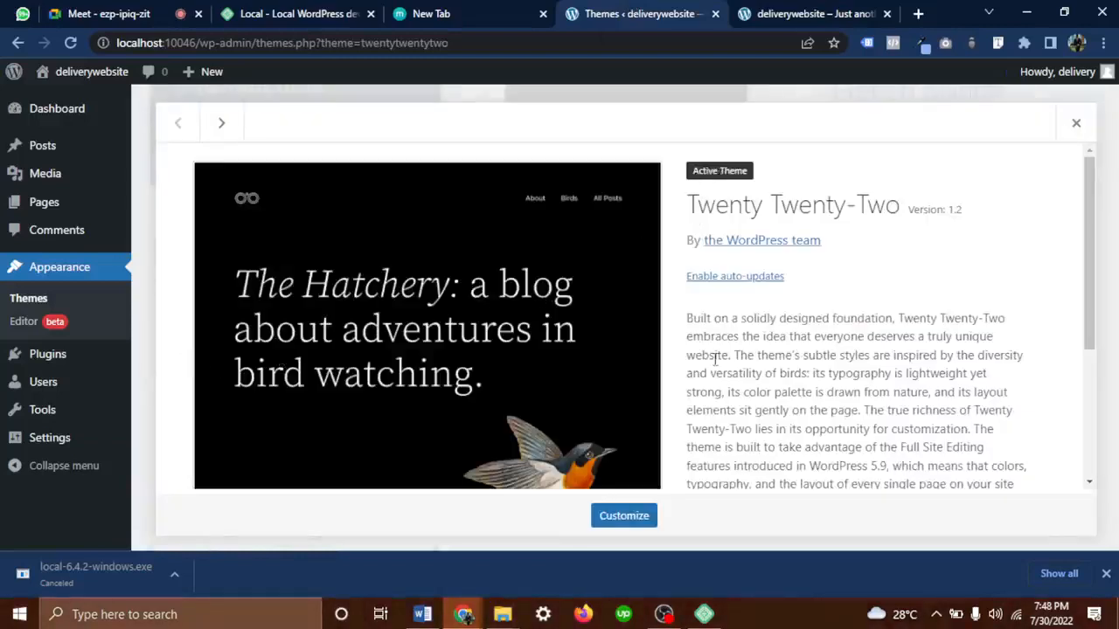
pyautogui.moveTo(900, 205); pyautogui.dragTo(648, 203)
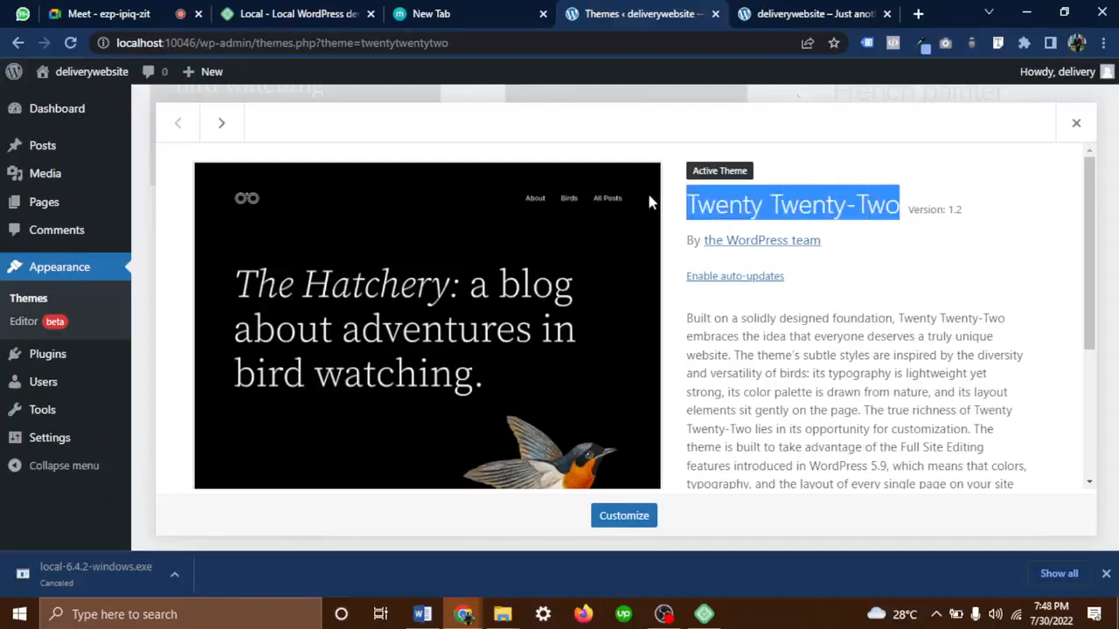
pyautogui.click(1076, 122)
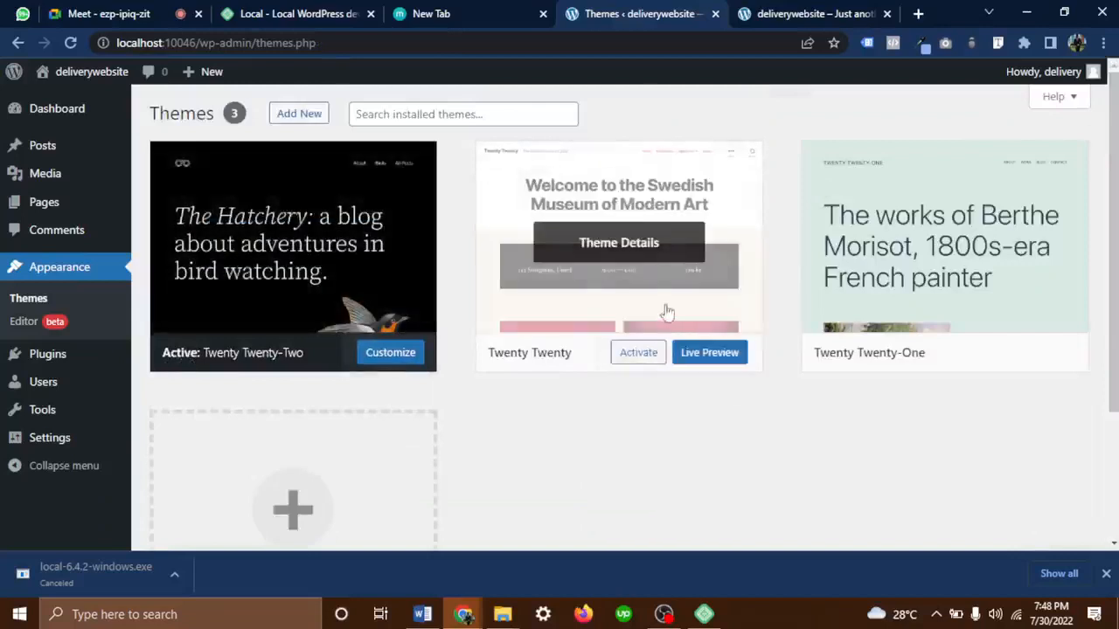
# Activate Twenty Twenty, review its theme details, and reload the site's front page
pyautogui.click(632, 362)
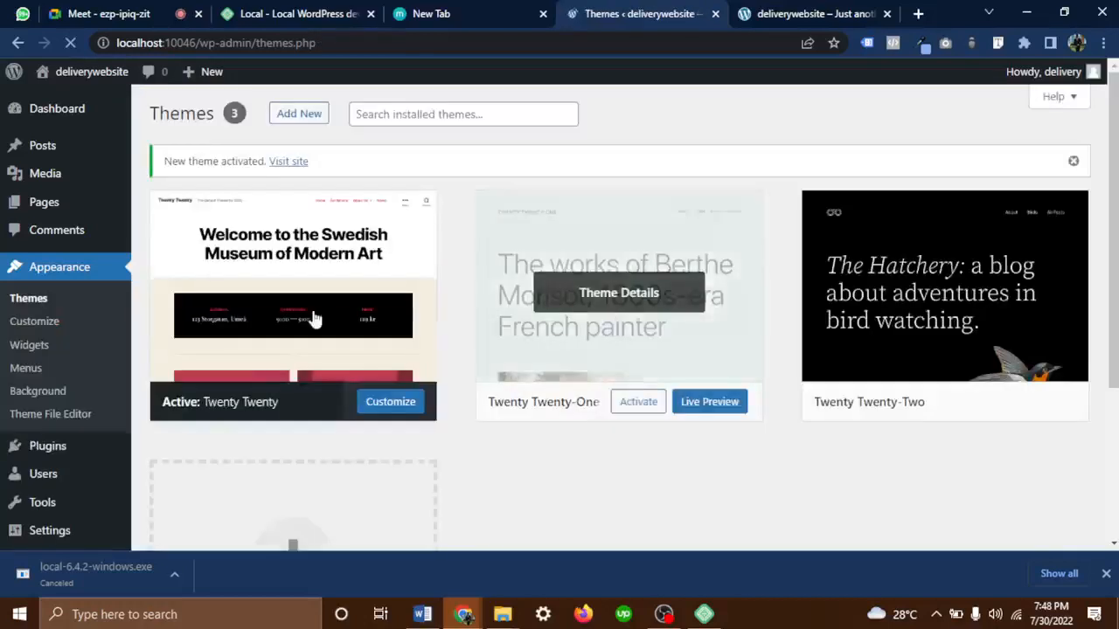
pyautogui.moveTo(190, 407); pyautogui.dragTo(163, 407)
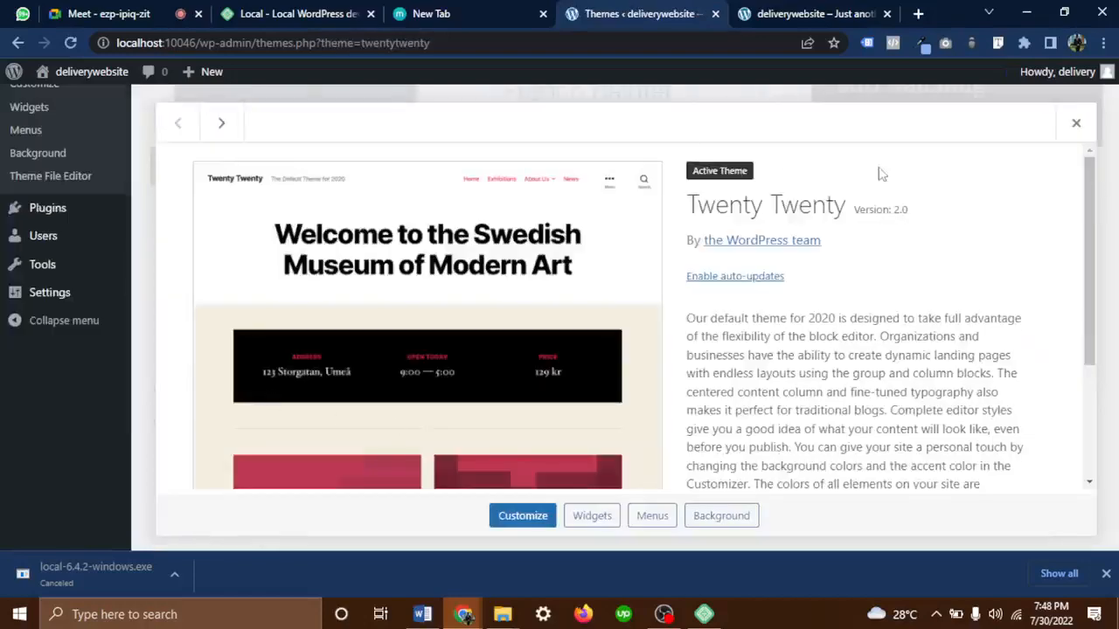
pyautogui.click(1074, 122)
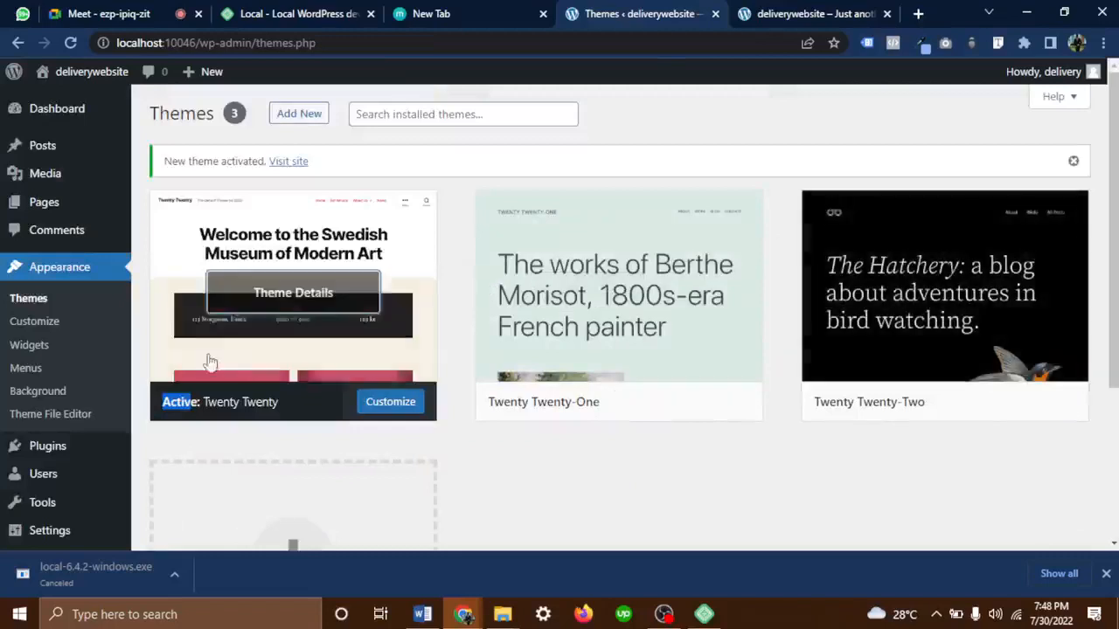
pyautogui.moveTo(314, 404); pyautogui.dragTo(169, 412)
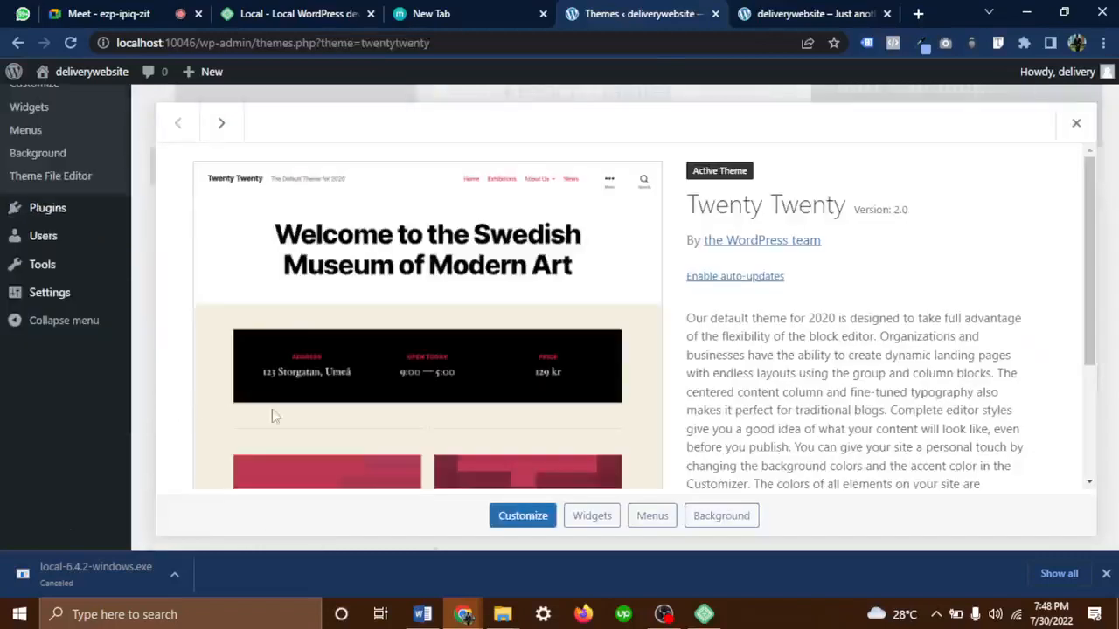
pyautogui.click(1079, 125)
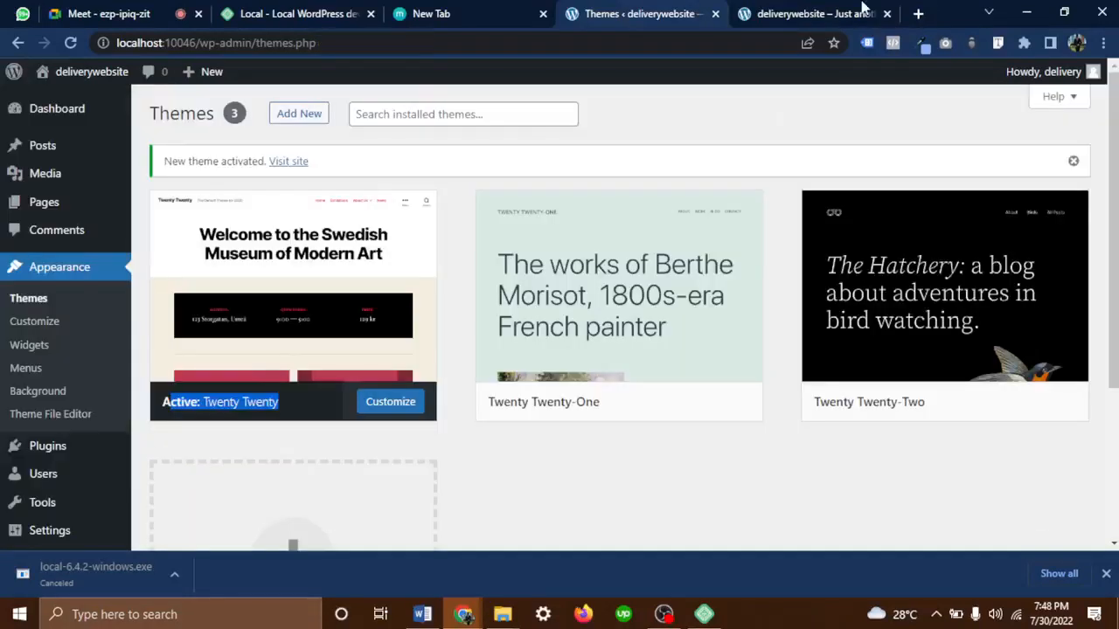
pyautogui.click(833, 14)
pyautogui.click(70, 42)
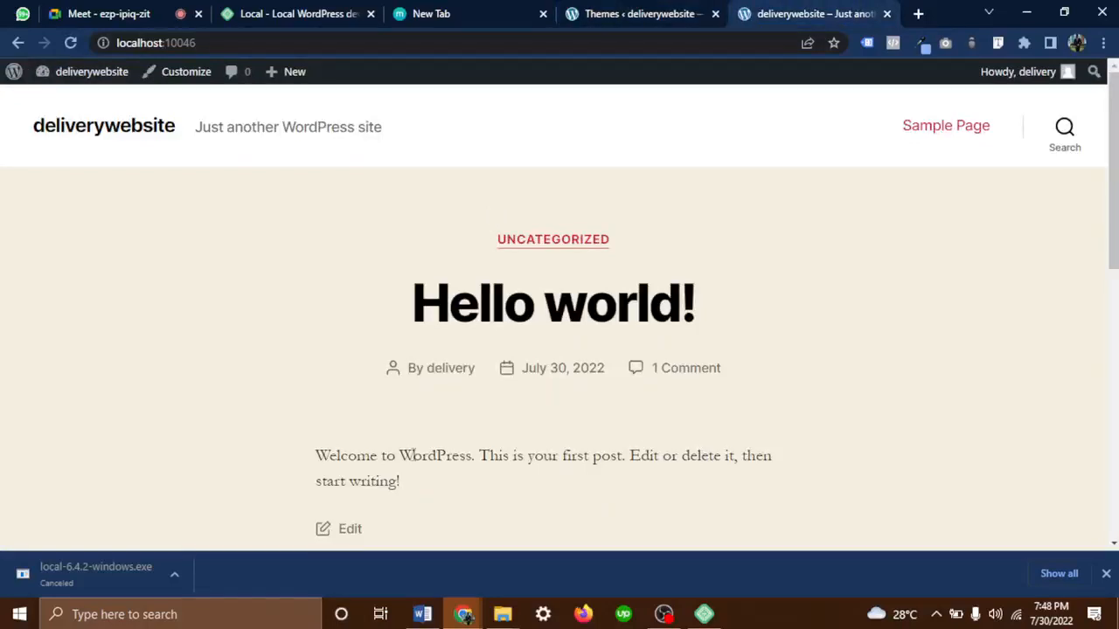
# Scroll the front page showing Hello world! in Twenty Twenty styling, then return to Themes
pyautogui.scroll(-15, 412, 455)
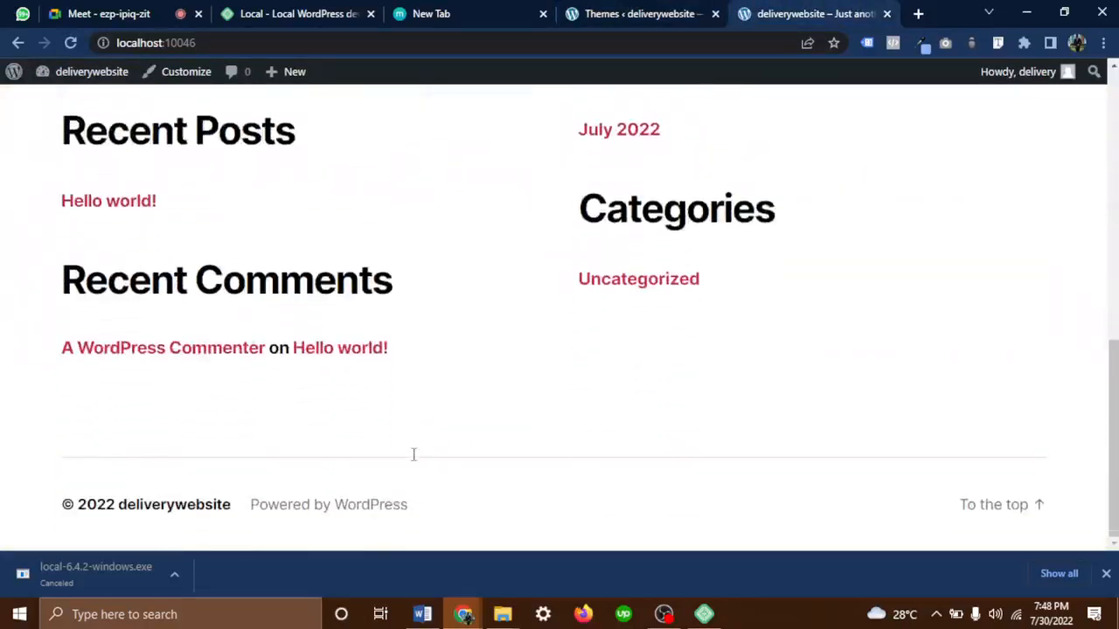
pyautogui.scroll(15, 412, 455)
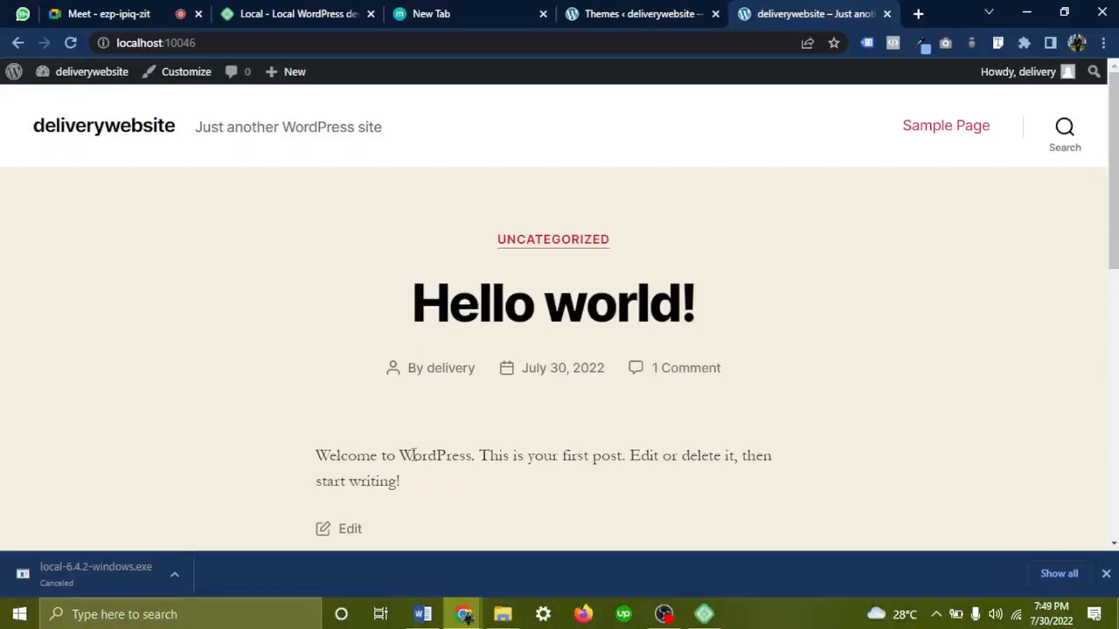
pyautogui.click(630, 11)
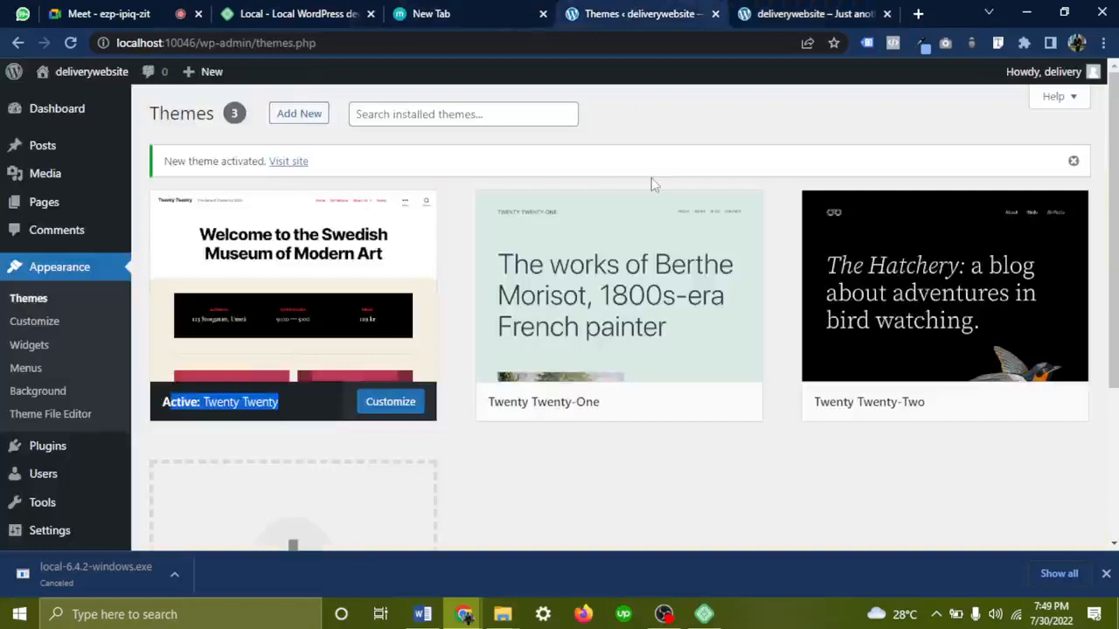
# Open the Add Themes page from the installed Themes page
pyautogui.click(312, 117)
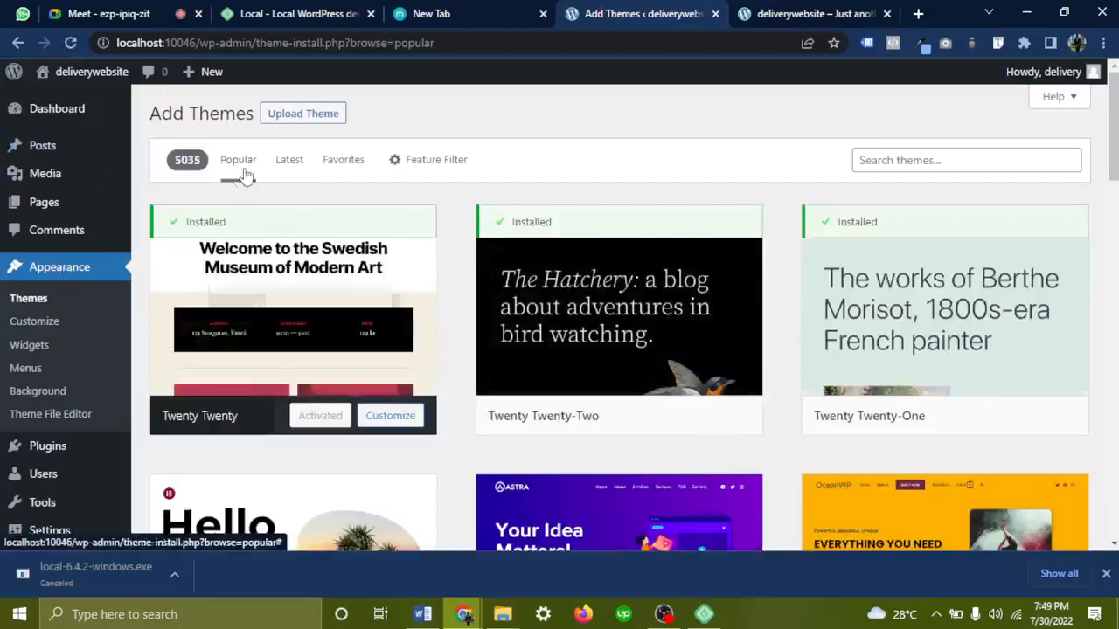
pyautogui.click(18, 43)
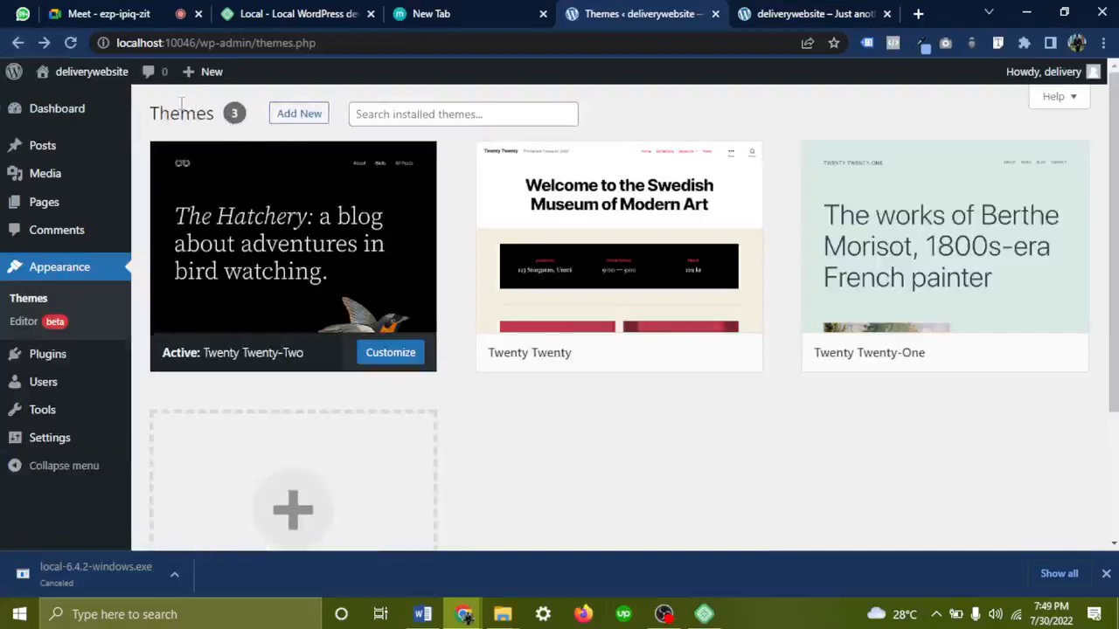
pyautogui.moveTo(217, 114); pyautogui.dragTo(146, 112)
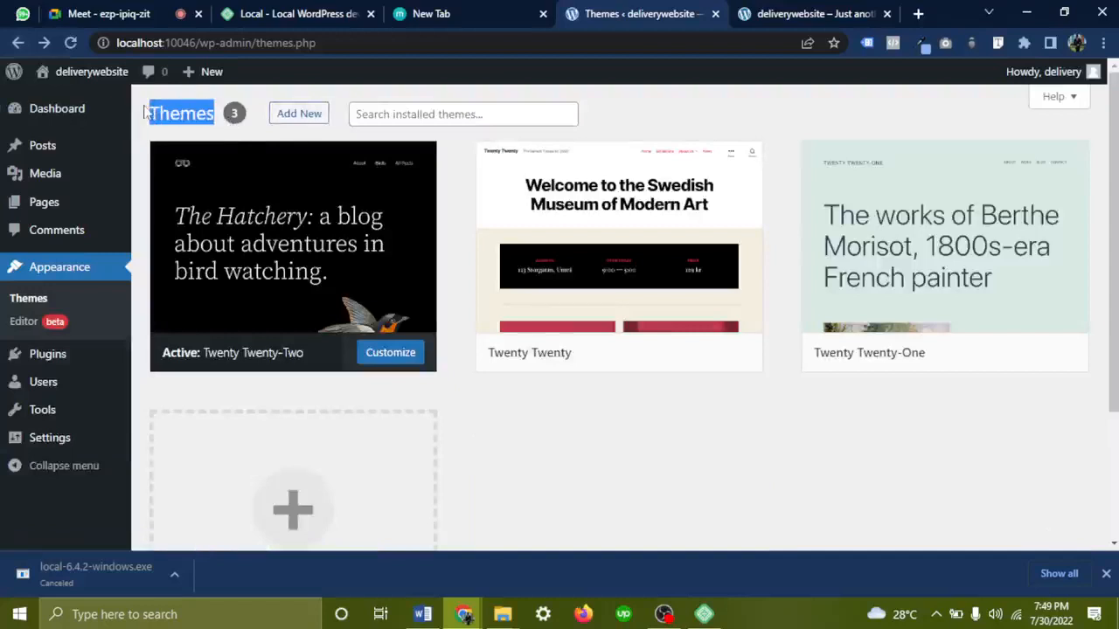
pyautogui.click(312, 113)
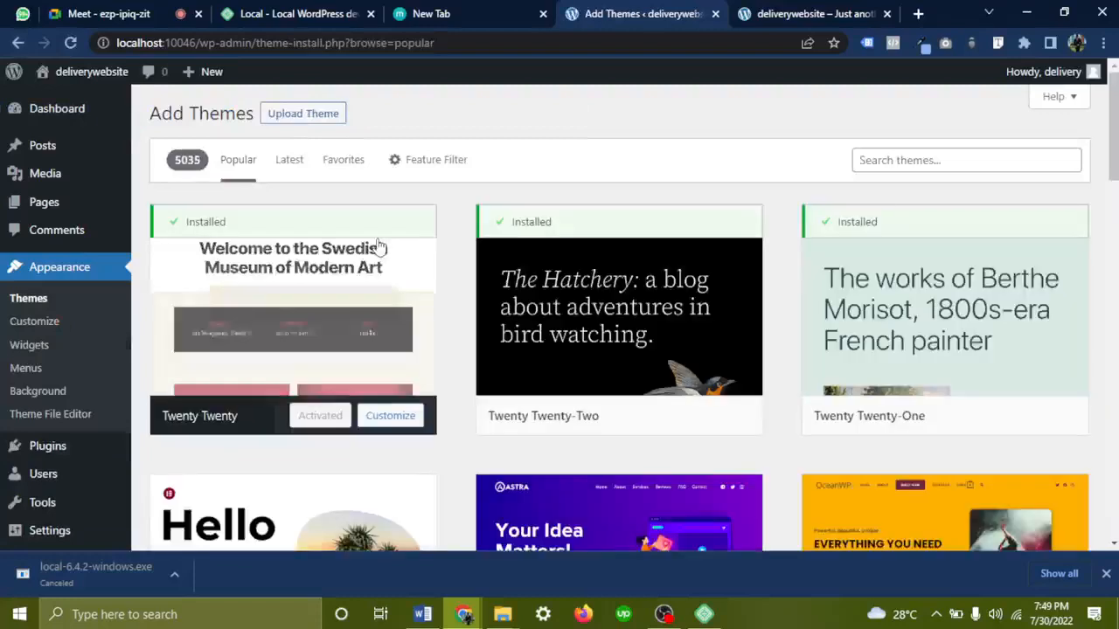
# Scroll the Popular themes list and view the Hestia theme's details and preview, then close it
pyautogui.scroll(-6, 378, 245)
pyautogui.scroll(-2, 378, 245)
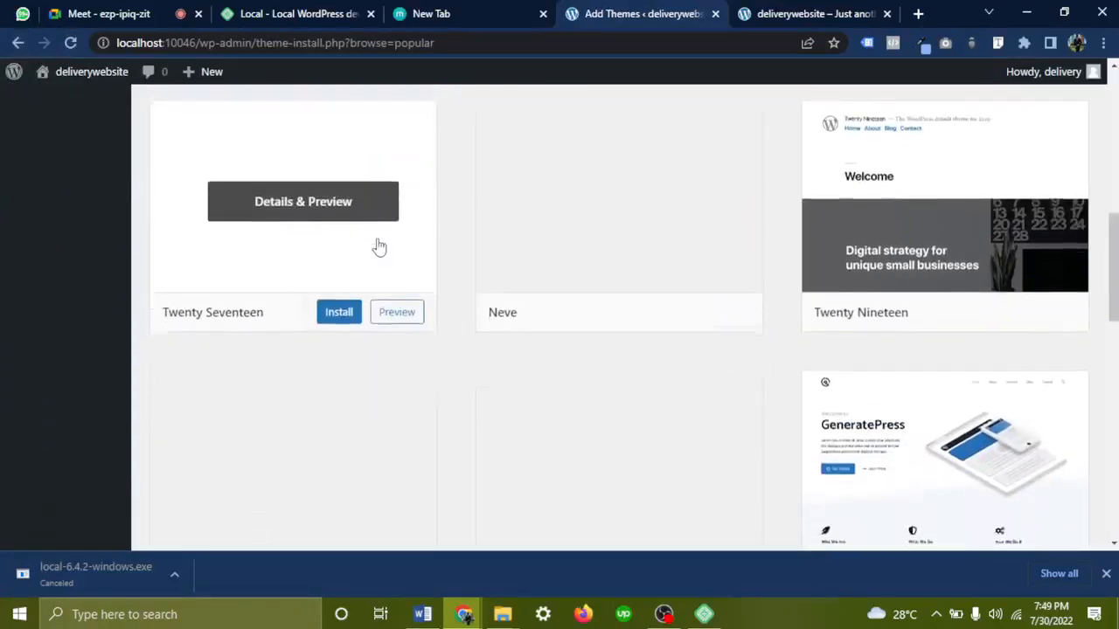
pyautogui.scroll(-2, 378, 247)
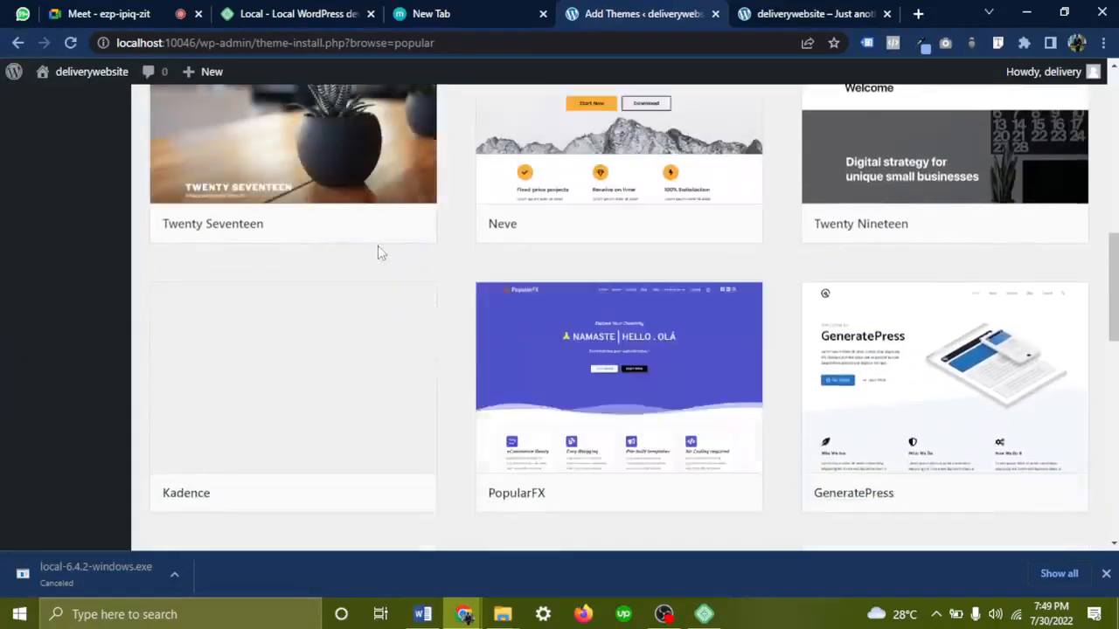
pyautogui.scroll(-8, 378, 251)
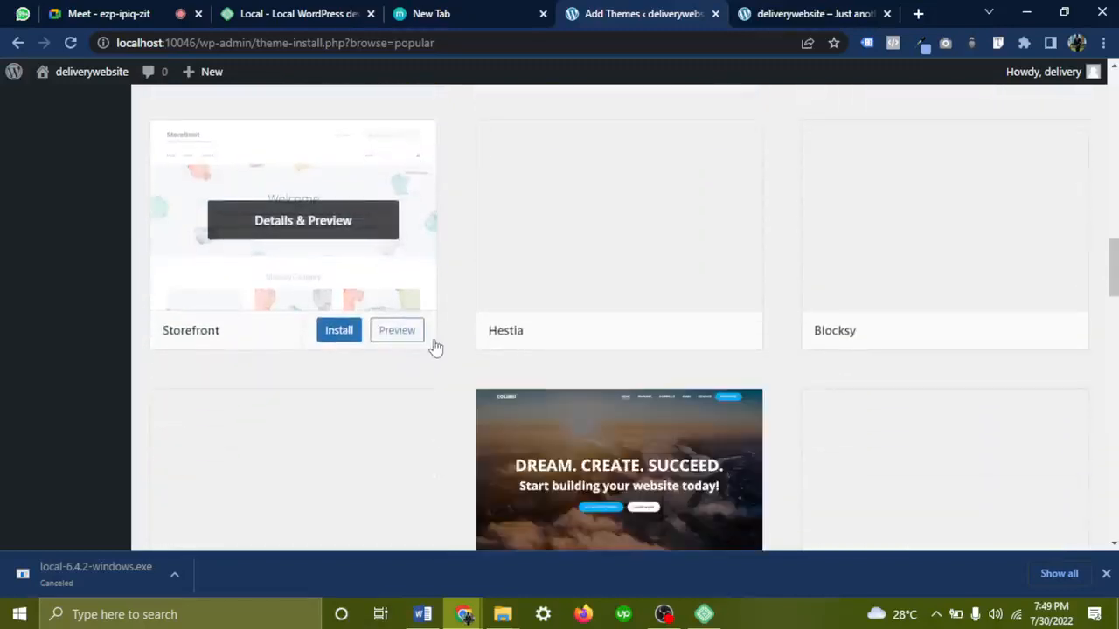
pyautogui.scroll(-1, 435, 345)
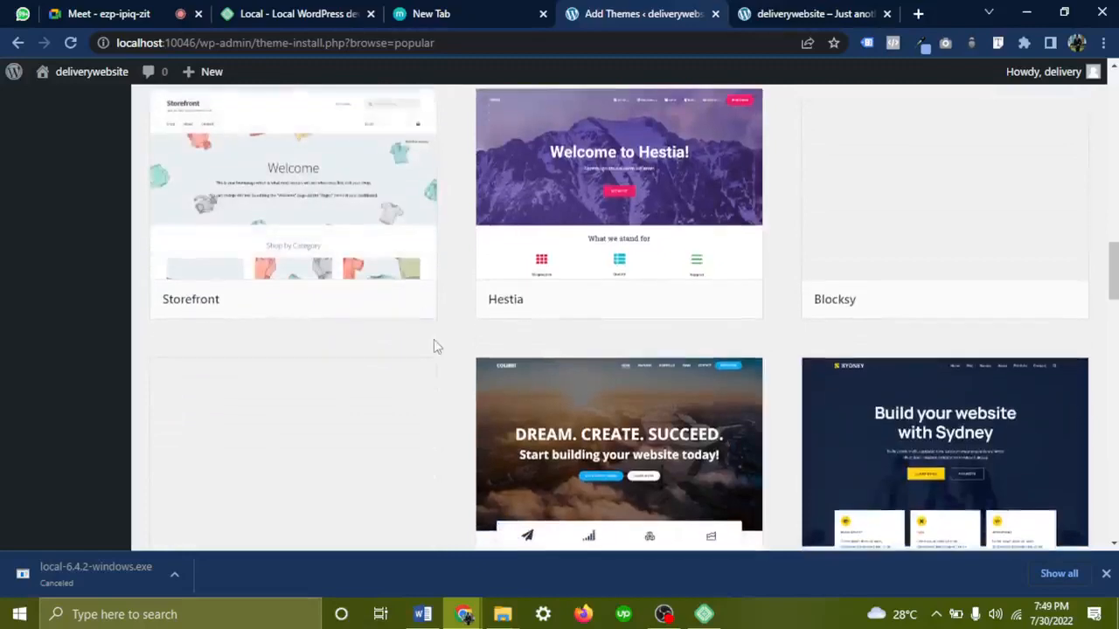
pyautogui.moveTo(717, 200)
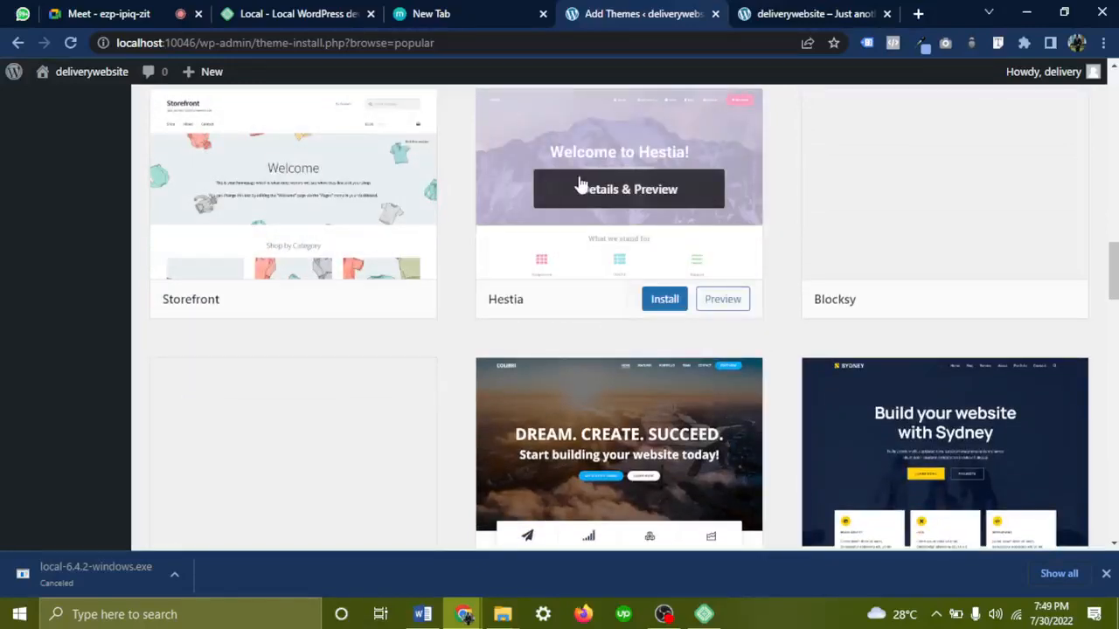
pyautogui.click(599, 191)
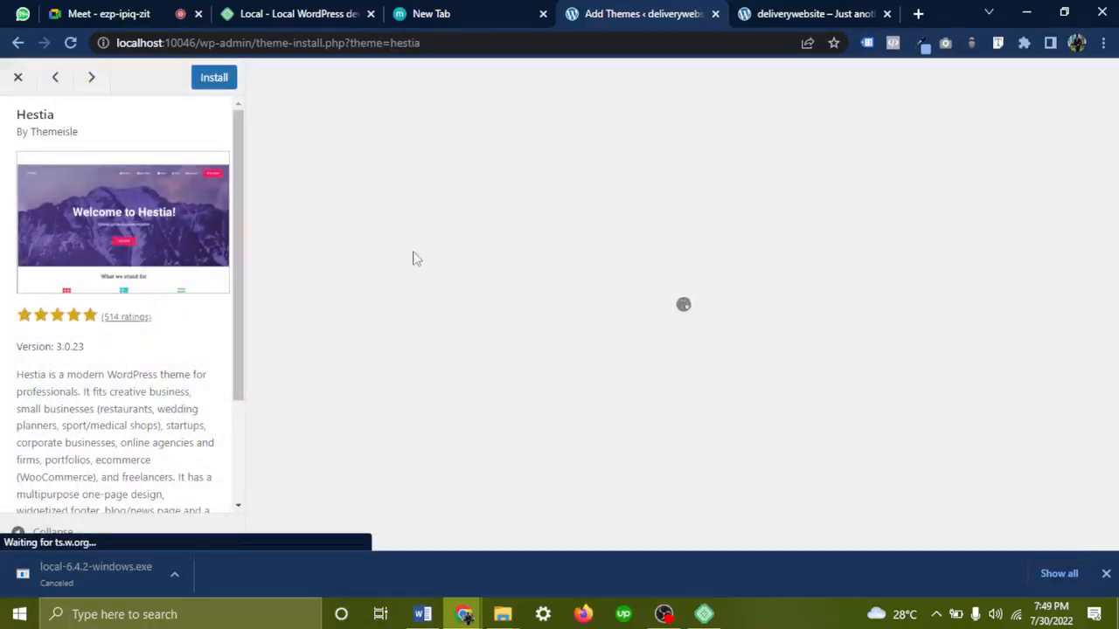
pyautogui.click(16, 78)
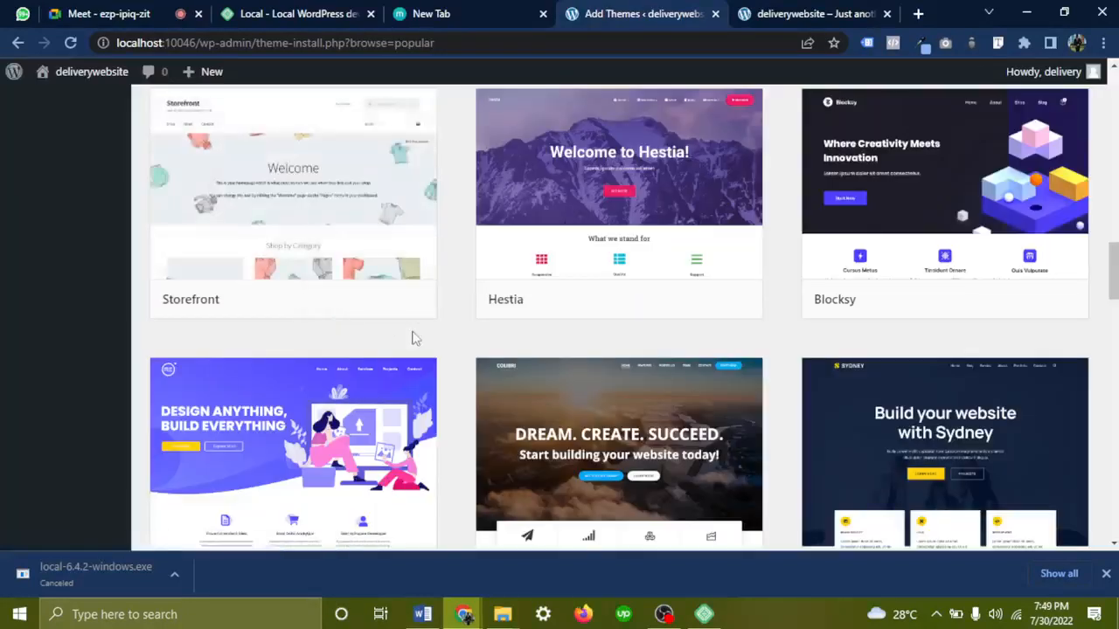
pyautogui.scroll(-1, 415, 338)
pyautogui.scroll(-2, 417, 341)
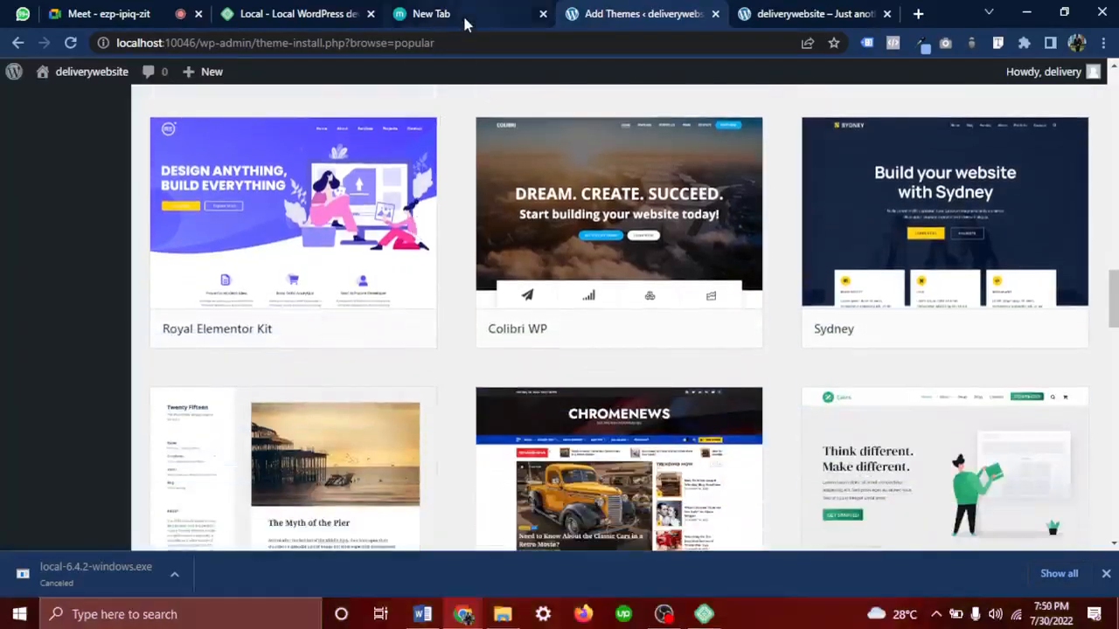
pyautogui.scroll(-2, 490, 388)
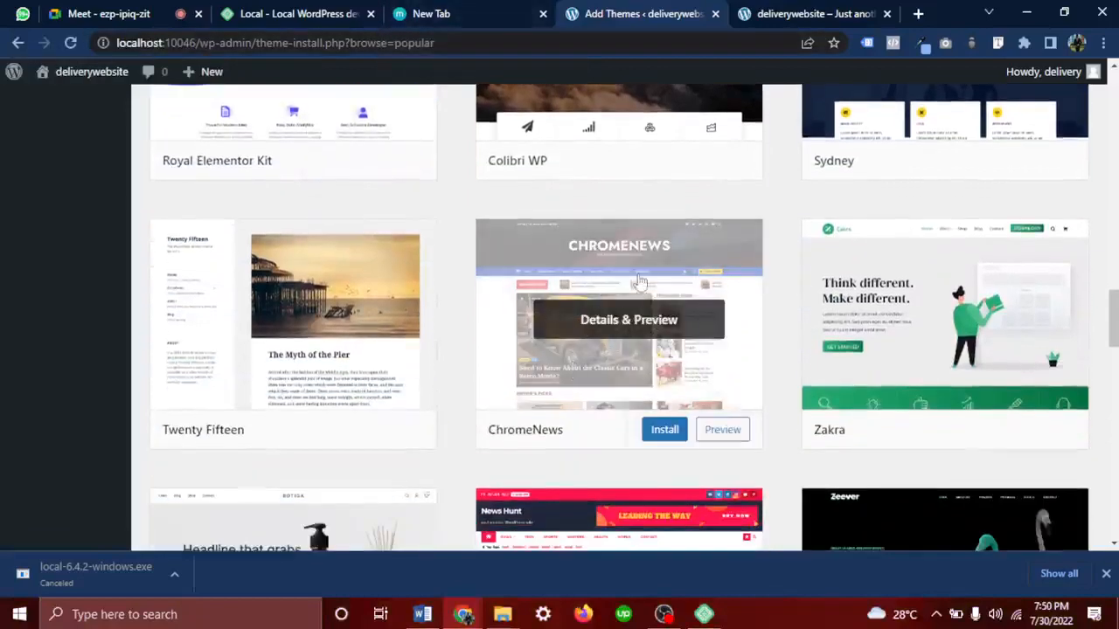
pyautogui.scroll(-2, 615, 374)
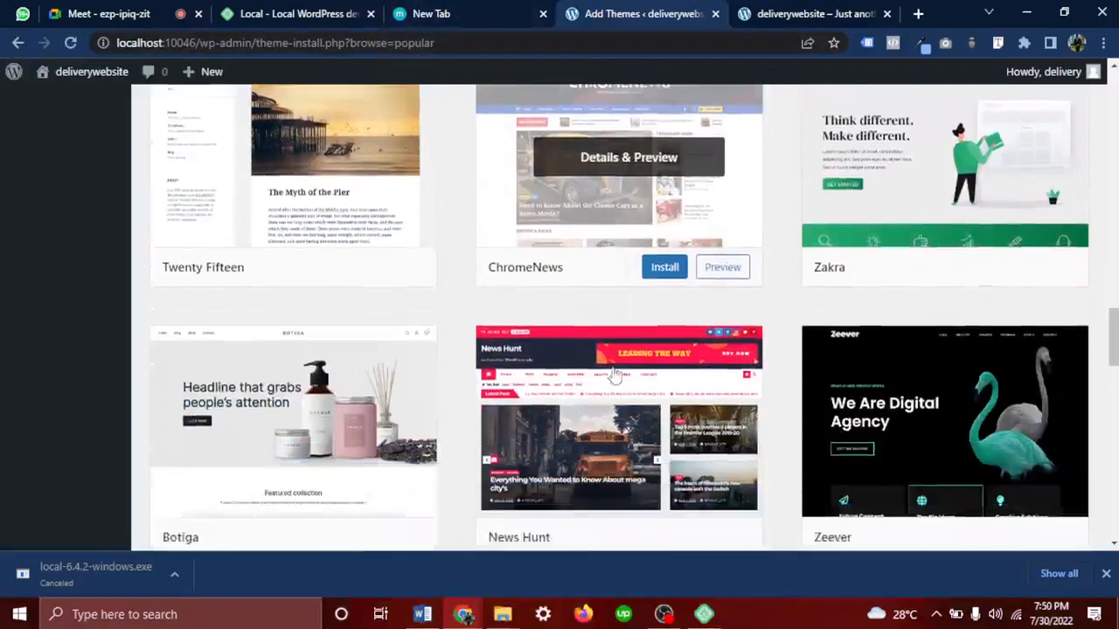
pyautogui.scroll(-2, 615, 375)
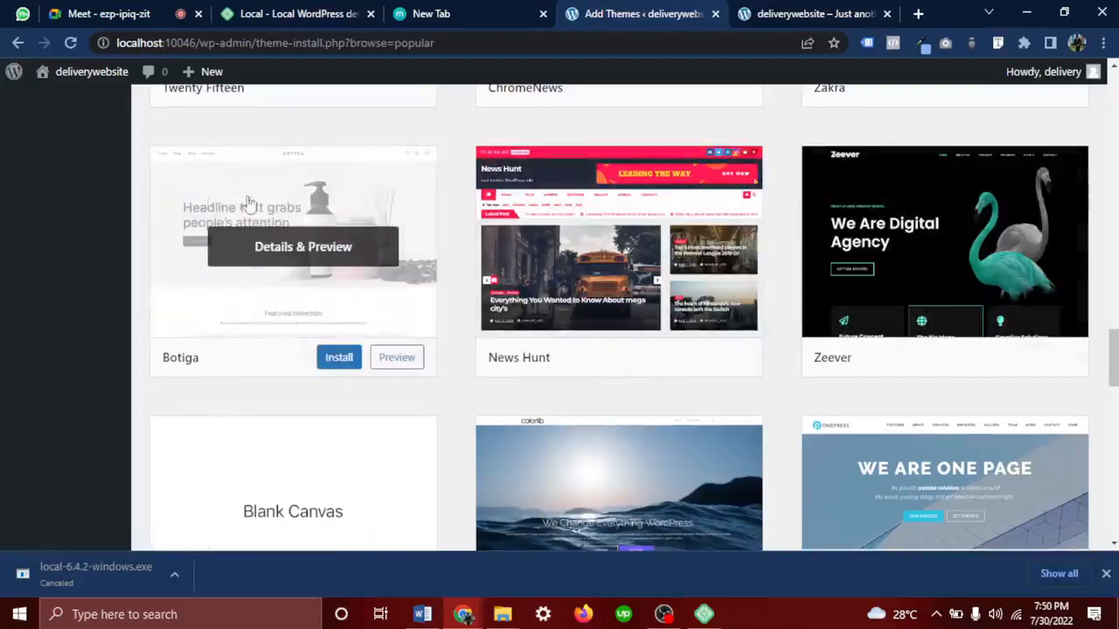
pyautogui.click(402, 358)
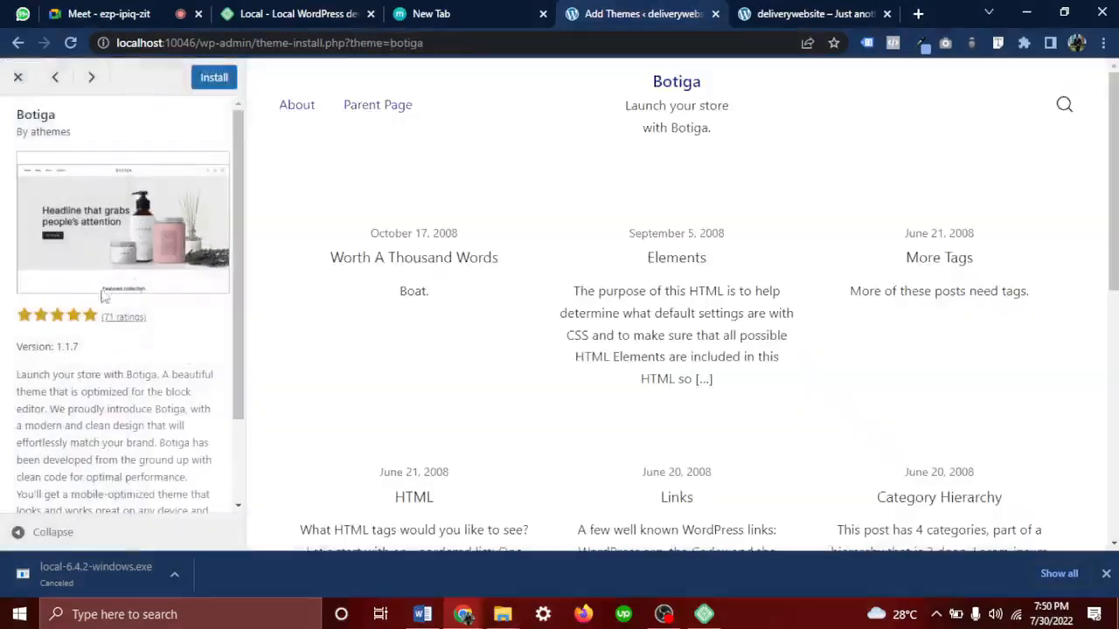
pyautogui.scroll(-6, 562, 201)
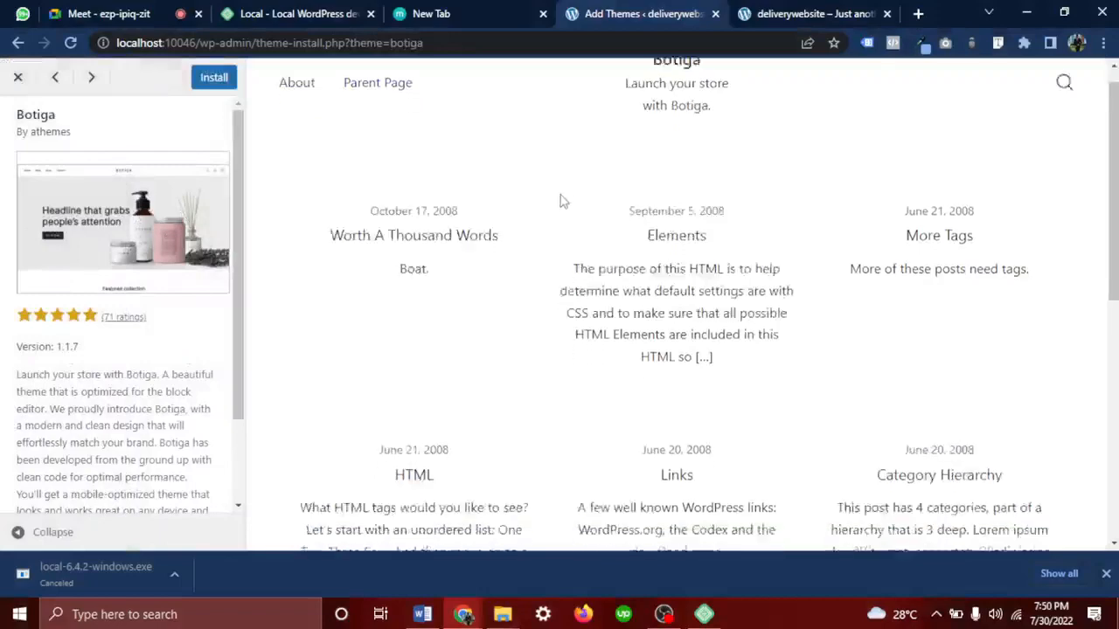
pyautogui.scroll(5, 562, 201)
pyautogui.scroll(2, 562, 201)
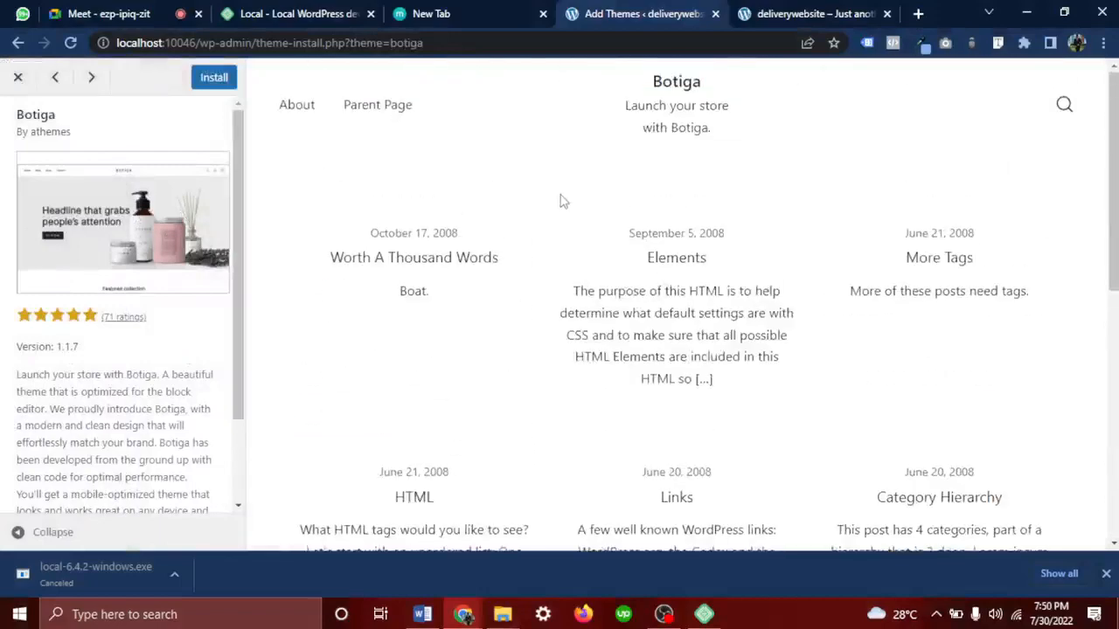
pyautogui.click(18, 77)
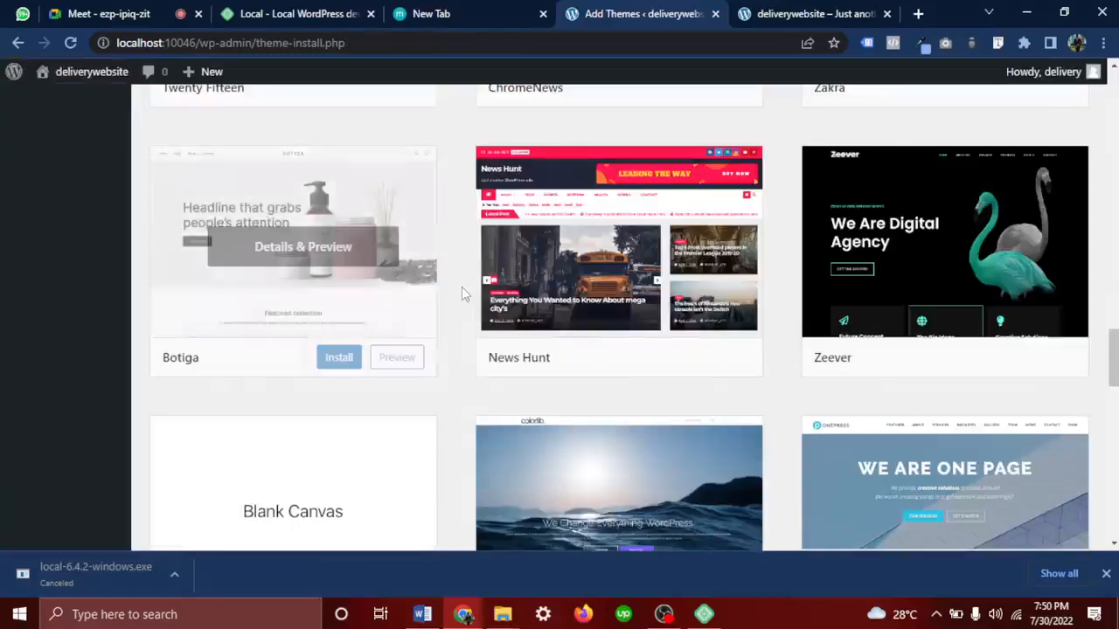
# Scroll down the popular themes grid to the Blogstream card and open its Details & Preview
pyautogui.scroll(-6, 461, 293)
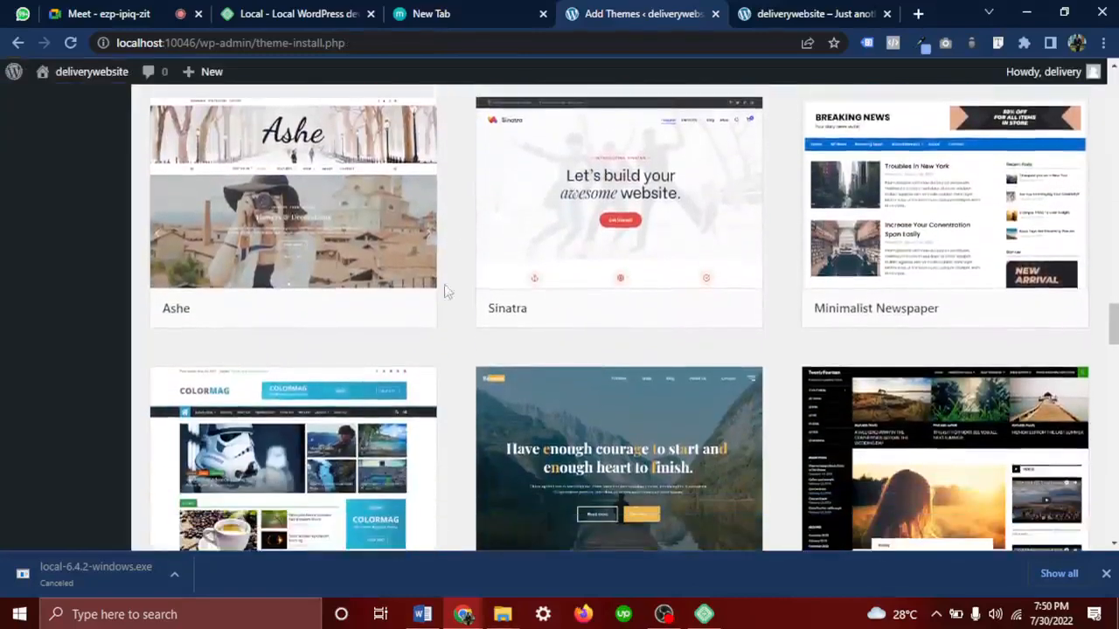
pyautogui.moveTo(284, 216)
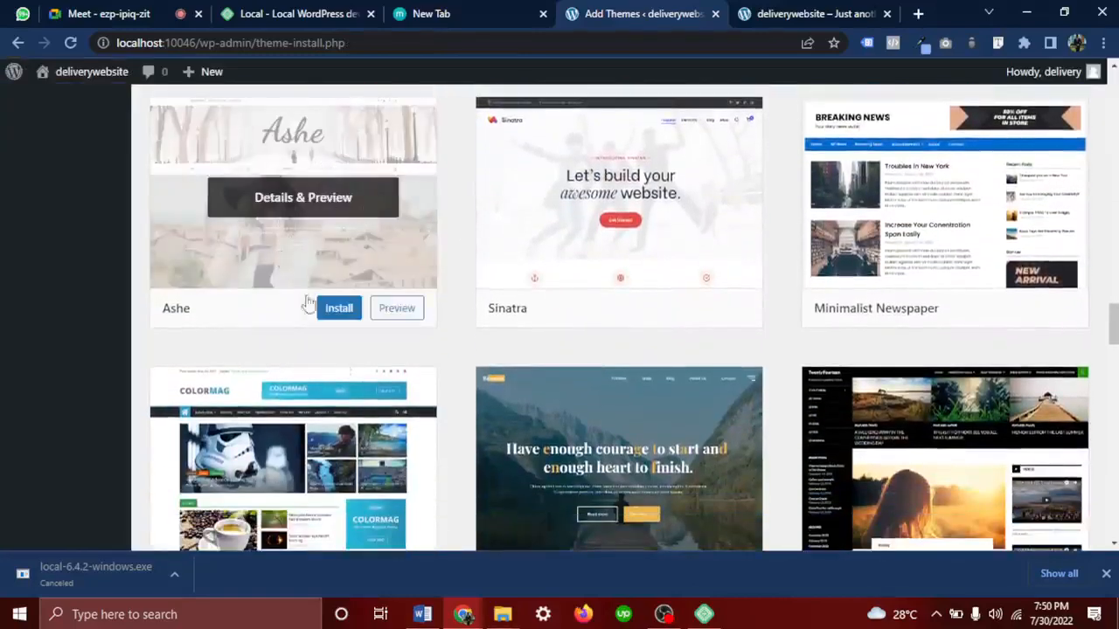
pyautogui.scroll(-8, 387, 407)
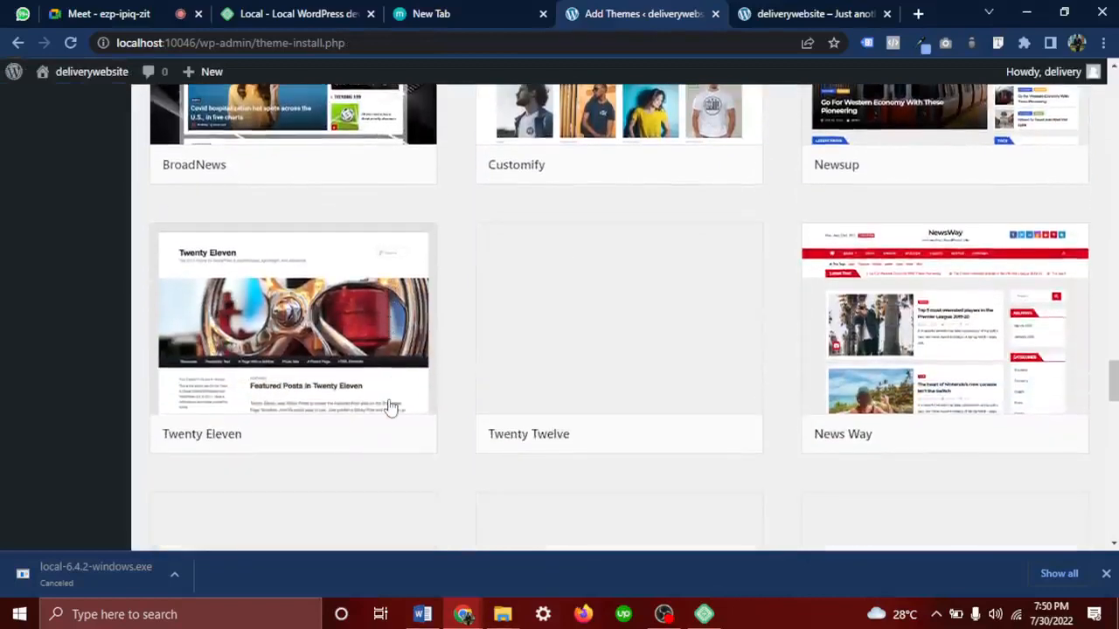
pyautogui.scroll(-1, 391, 408)
pyautogui.scroll(-2, 390, 408)
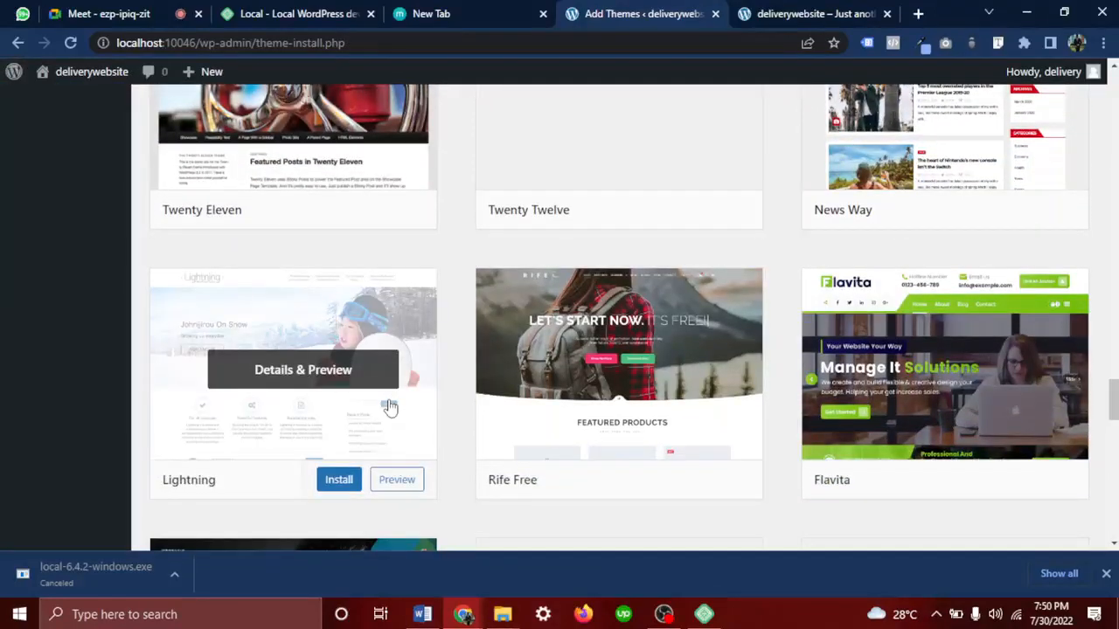
pyautogui.scroll(-10, 391, 408)
pyautogui.scroll(1, 391, 408)
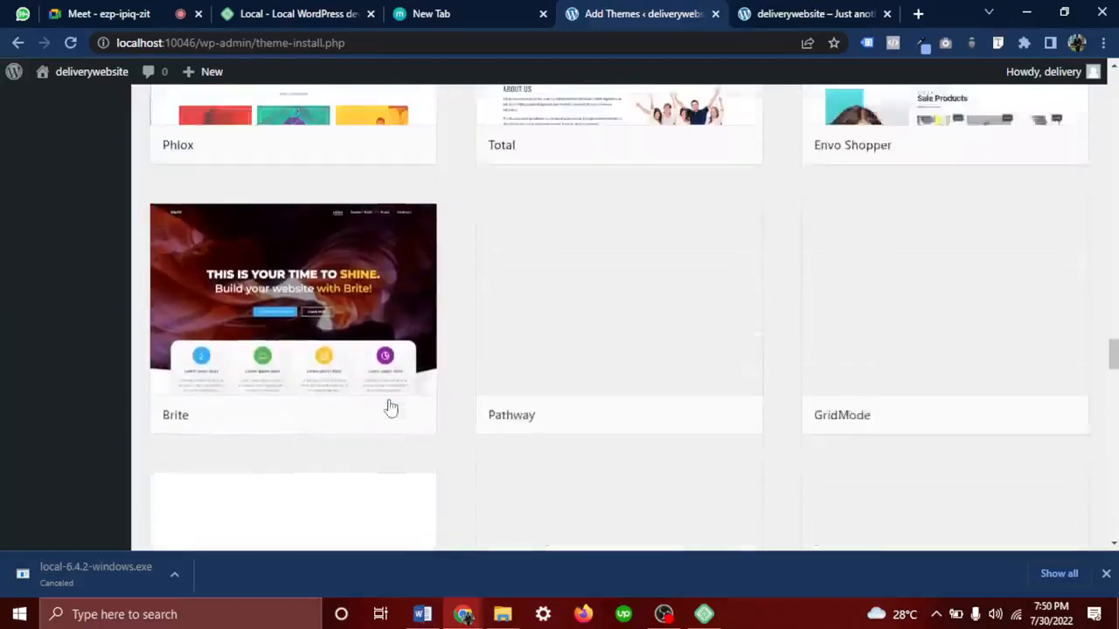
pyautogui.scroll(6, 391, 408)
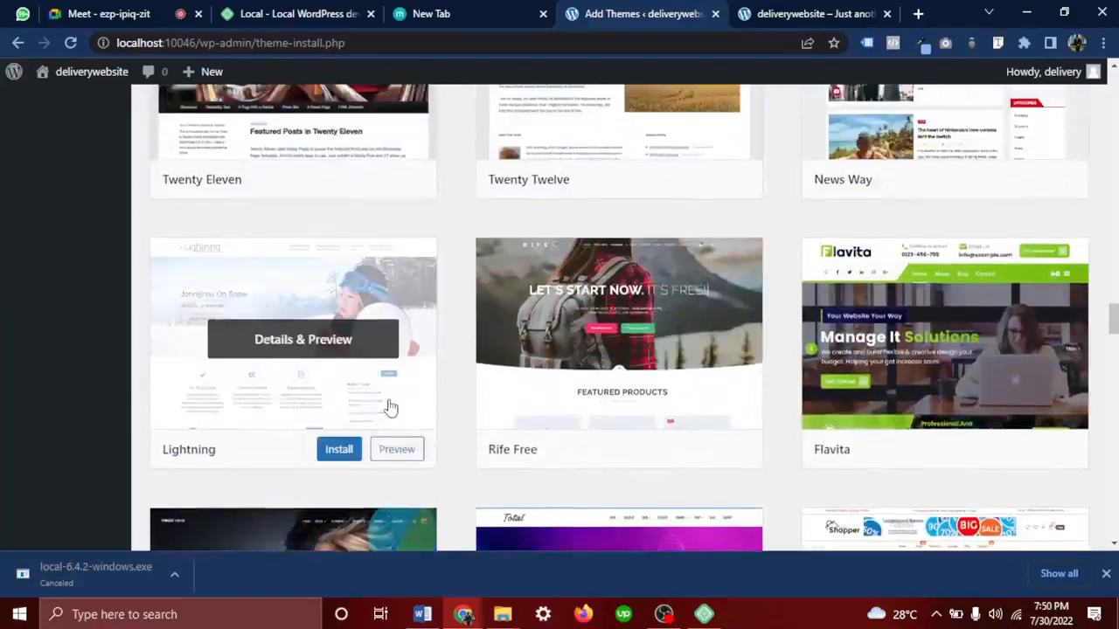
pyautogui.scroll(-1, 391, 408)
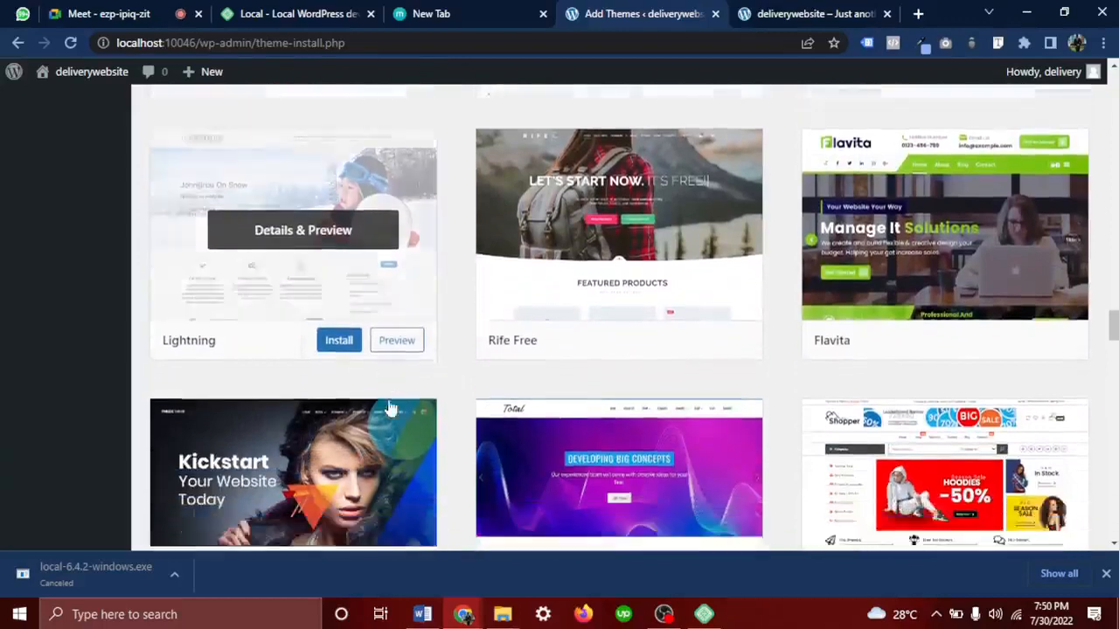
pyautogui.scroll(-9, 390, 409)
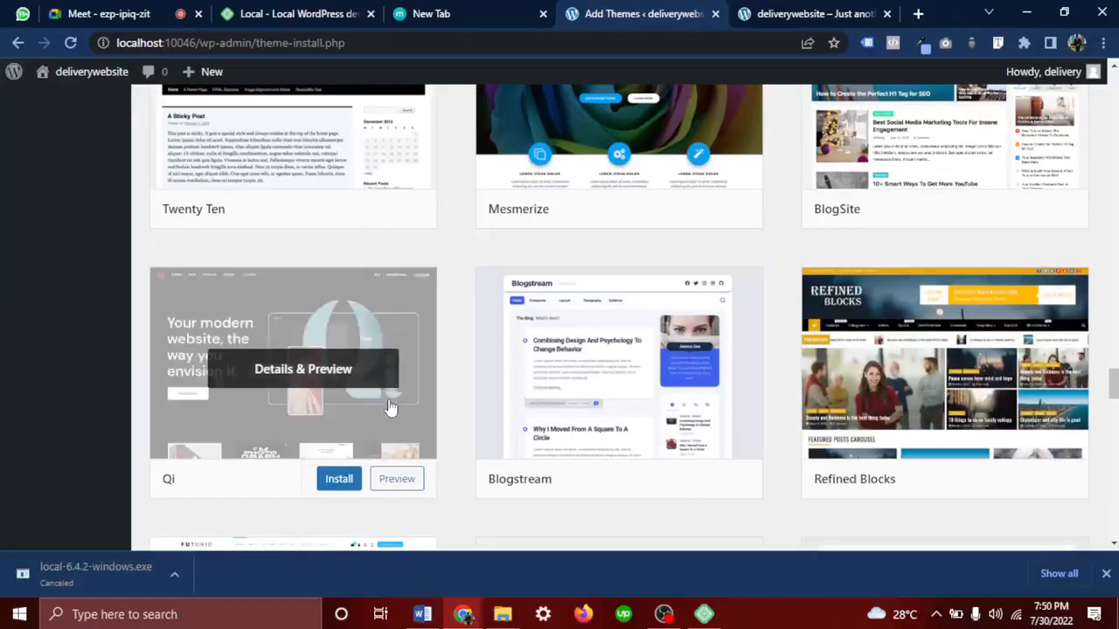
pyautogui.scroll(-1, 391, 408)
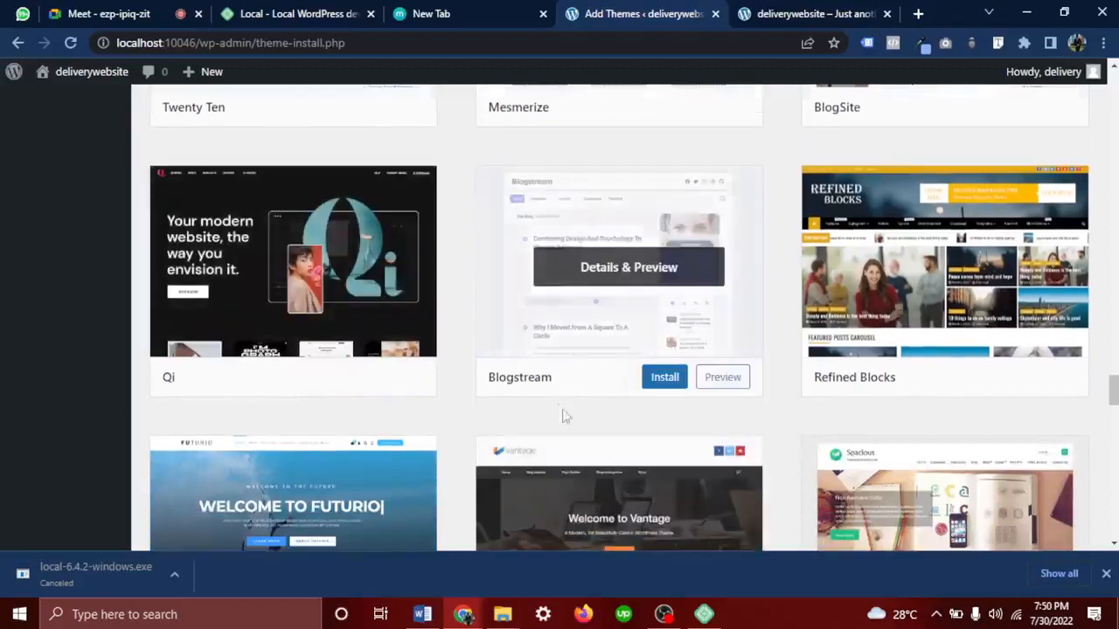
pyautogui.scroll(-5, 640, 438)
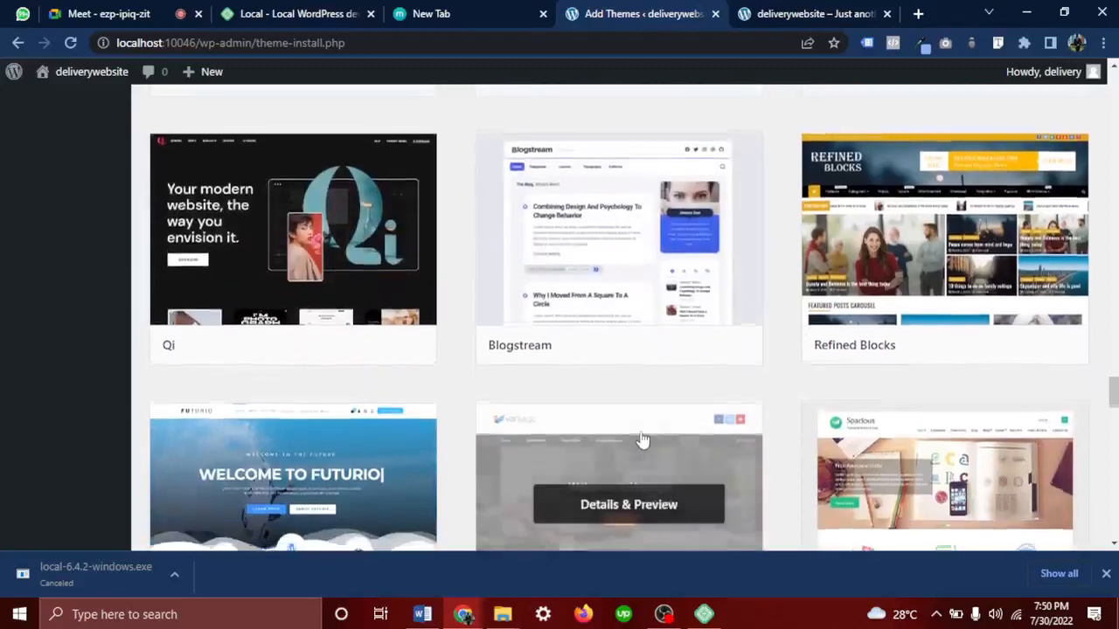
pyautogui.scroll(5, 640, 438)
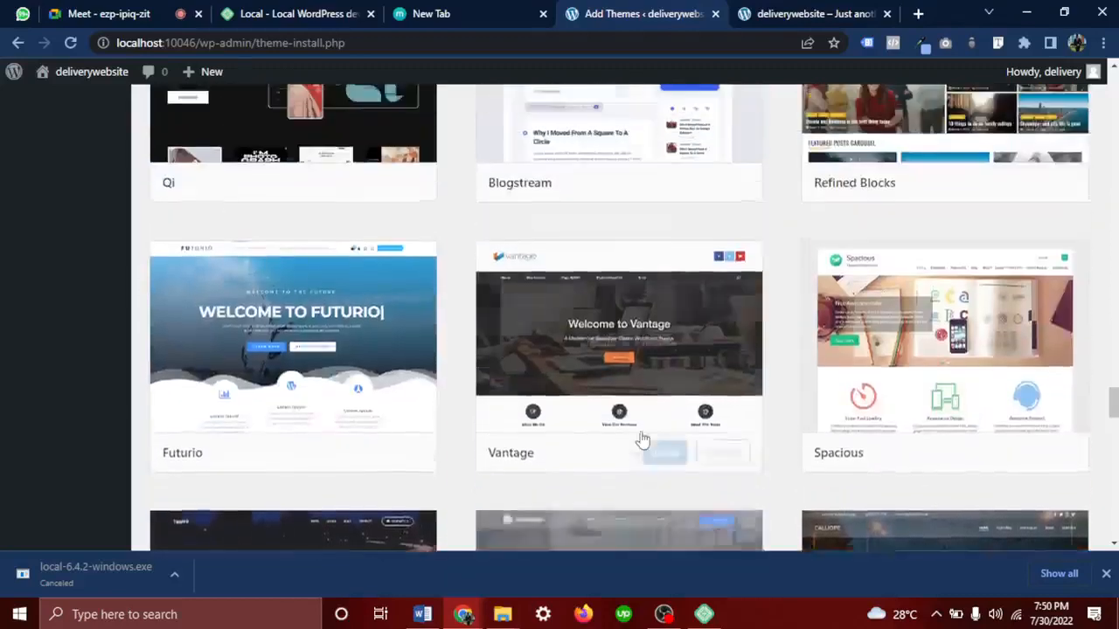
pyautogui.click(595, 255)
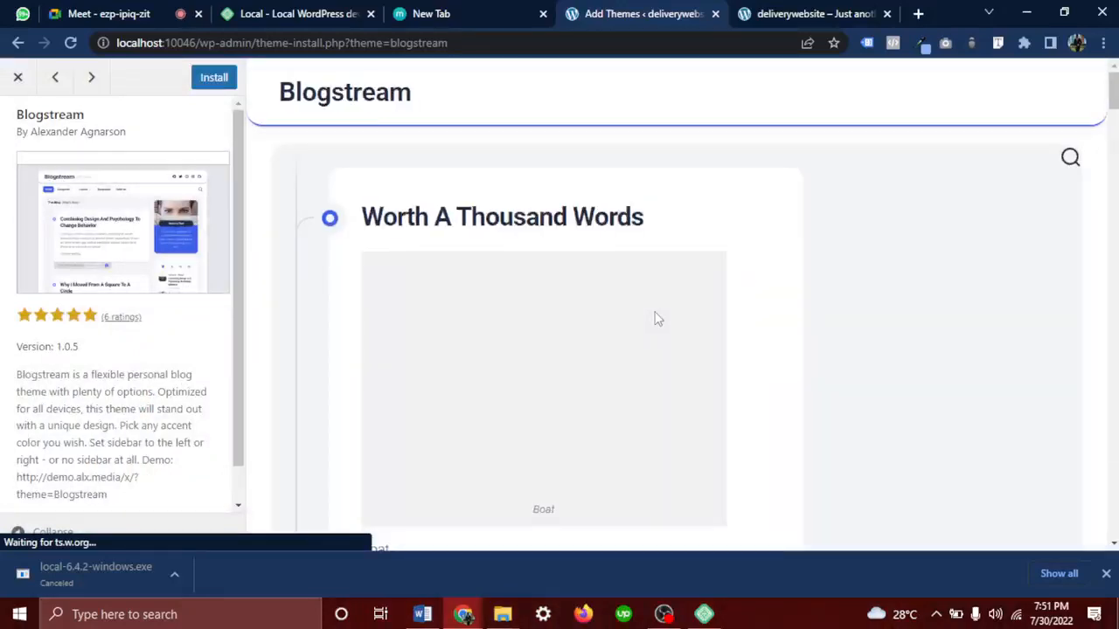
# Scroll through Blogstream's demo lists, HTML samples and Form Element section, then close the preview
pyautogui.scroll(-10, 657, 319)
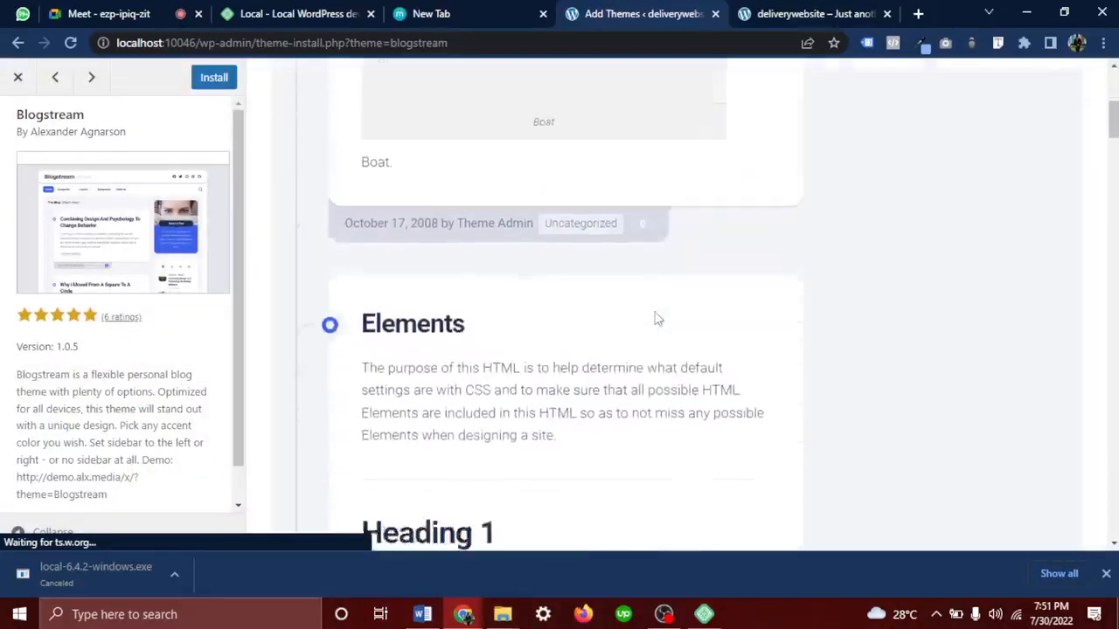
pyautogui.scroll(-10, 657, 319)
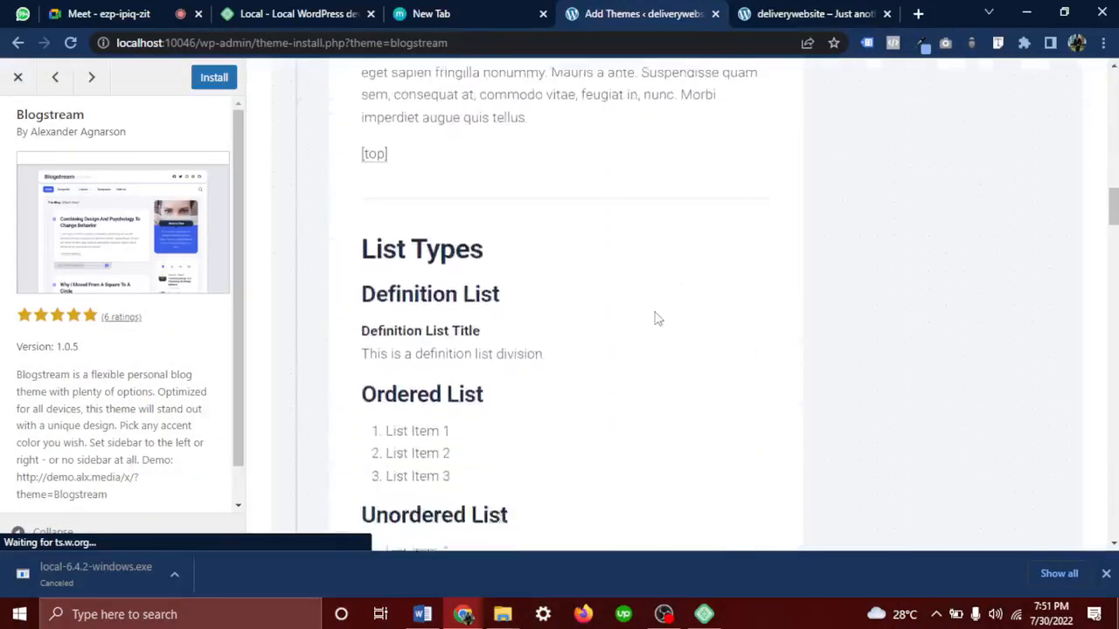
pyautogui.scroll(-10, 658, 319)
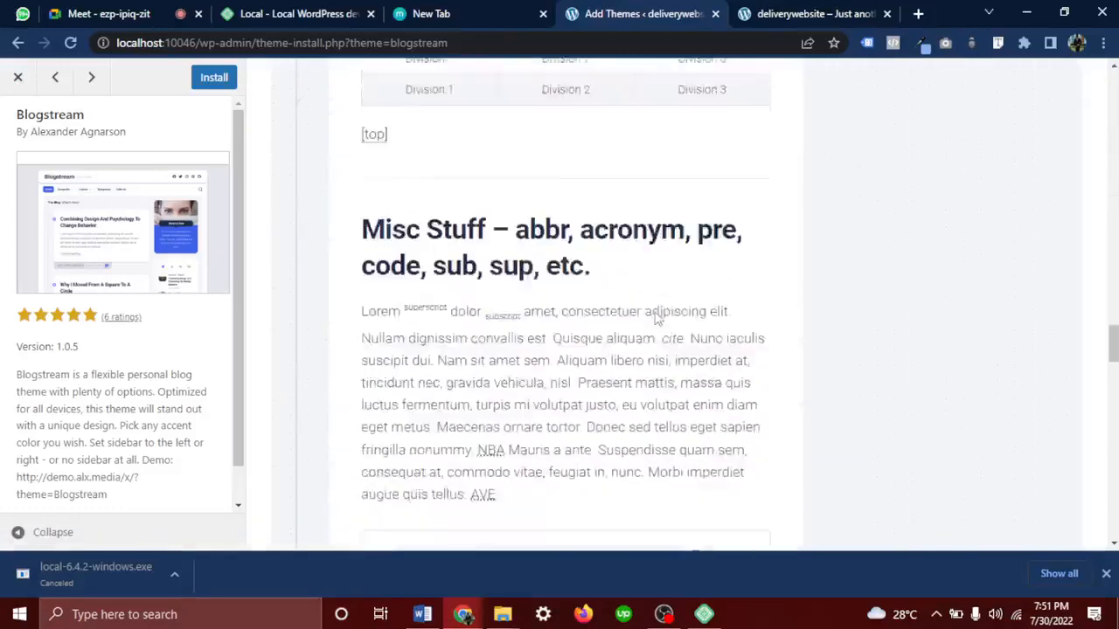
pyautogui.scroll(-8, 657, 319)
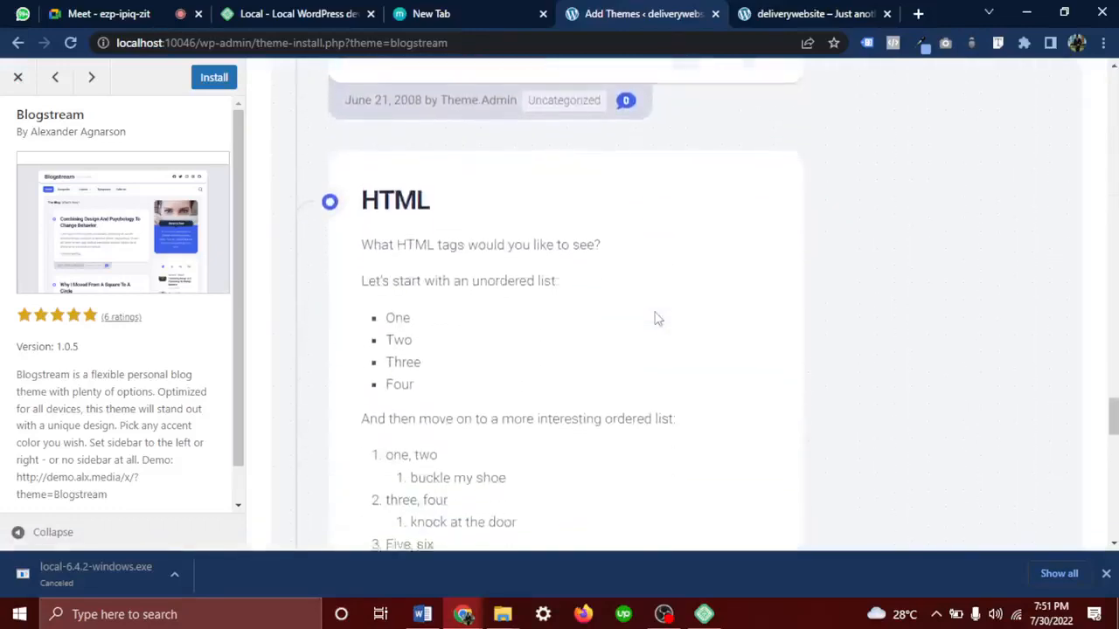
pyautogui.scroll(-8, 658, 319)
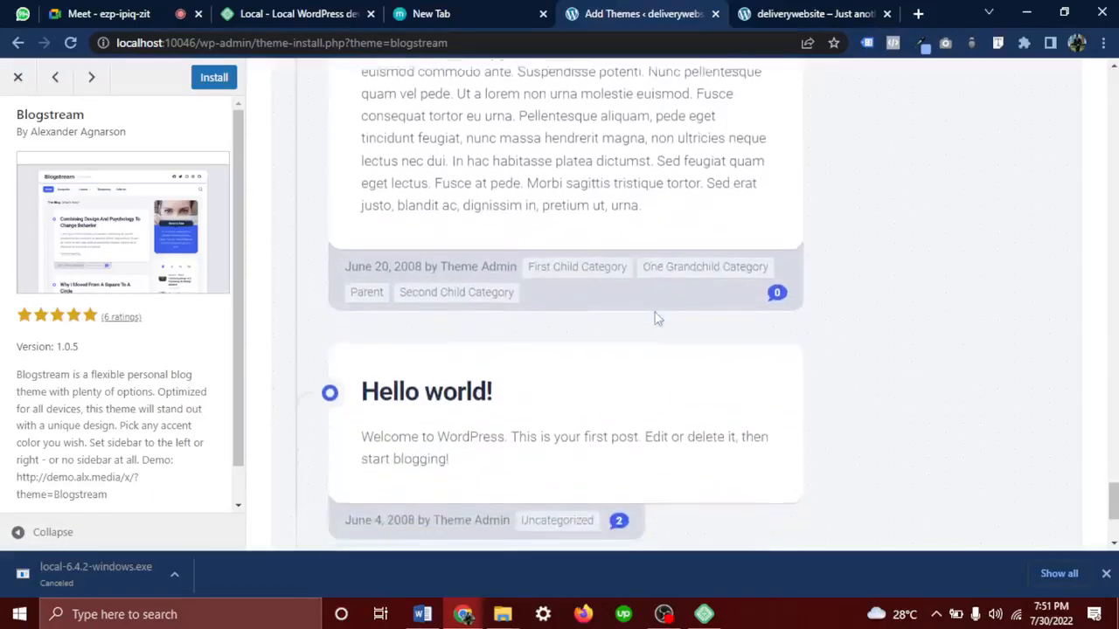
pyautogui.scroll(20, 657, 319)
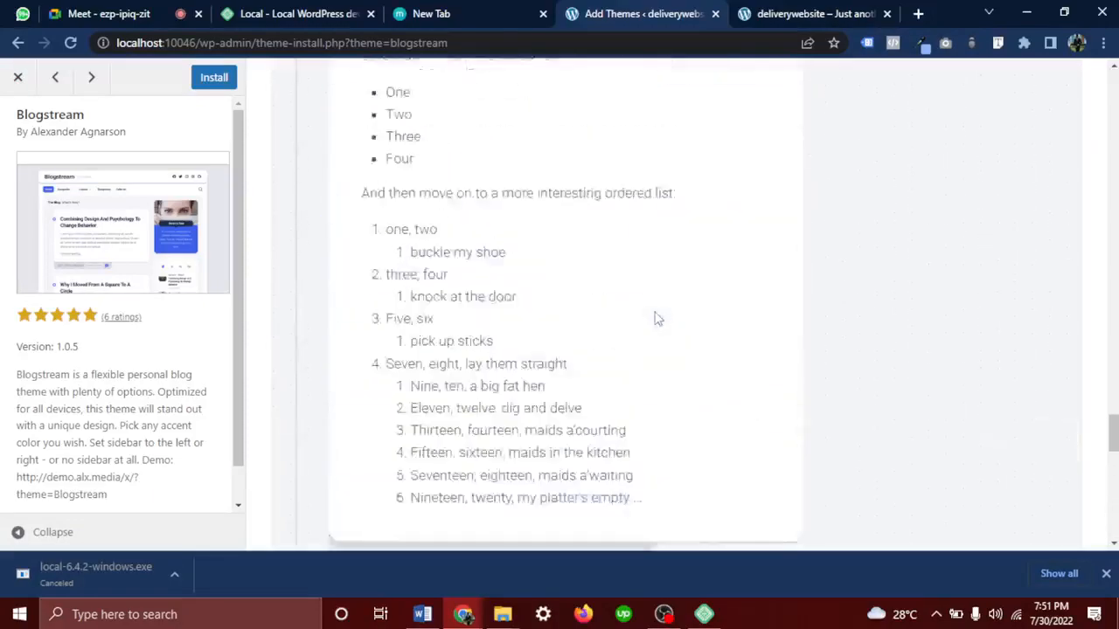
pyautogui.click(17, 77)
# Scroll the Add Themes grid back to the top where the Search themes box sits
pyautogui.scroll(-20, 529, 212)
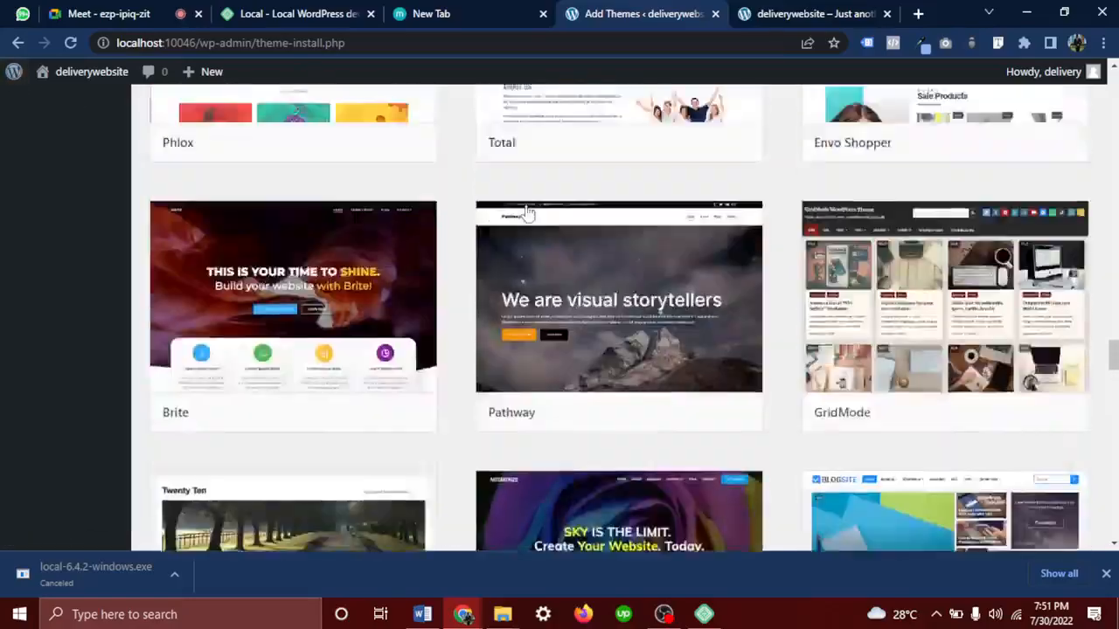
pyautogui.scroll(20, 528, 213)
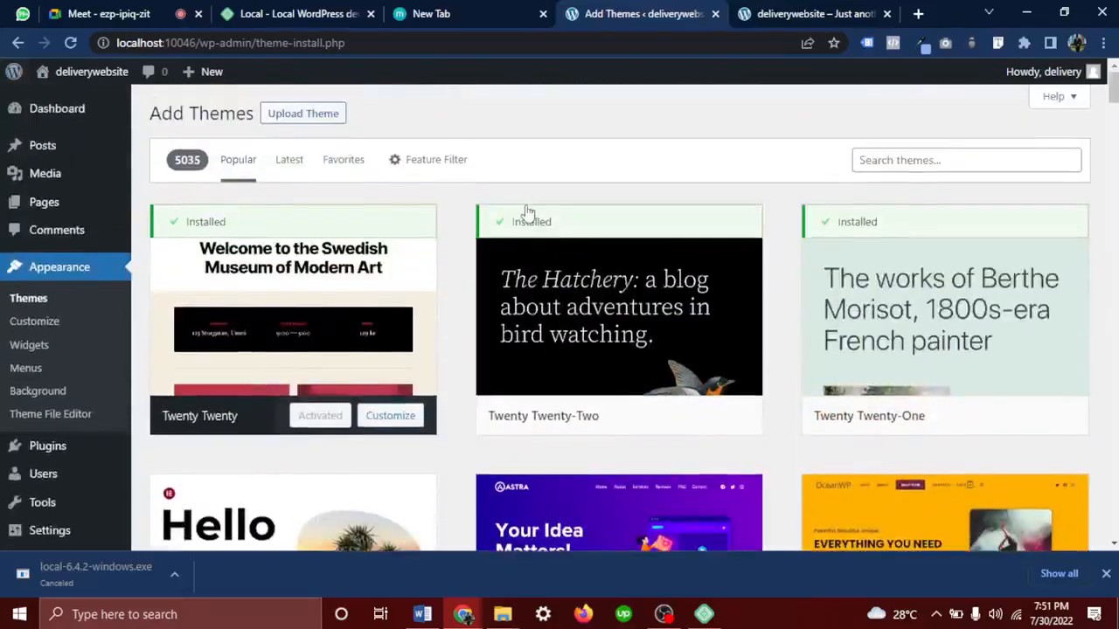
pyautogui.moveTo(528, 213)
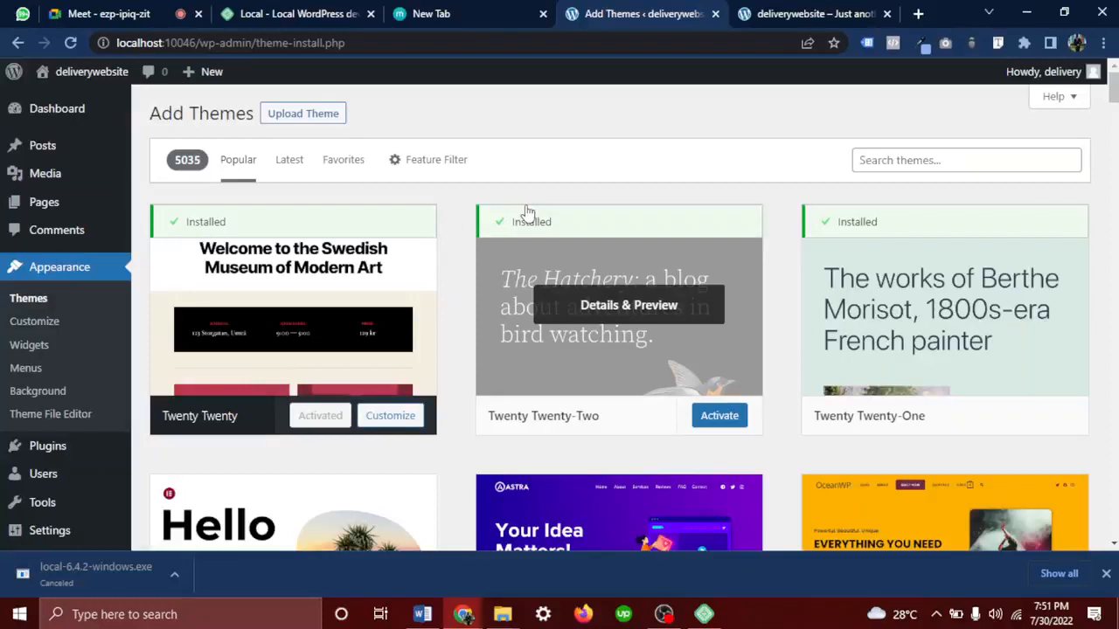
# Search the theme directory for 'ocean wp', returning OceanWP, Travel Ocean, Blush and North Shore
pyautogui.click(939, 160)
pyautogui.write('oce')
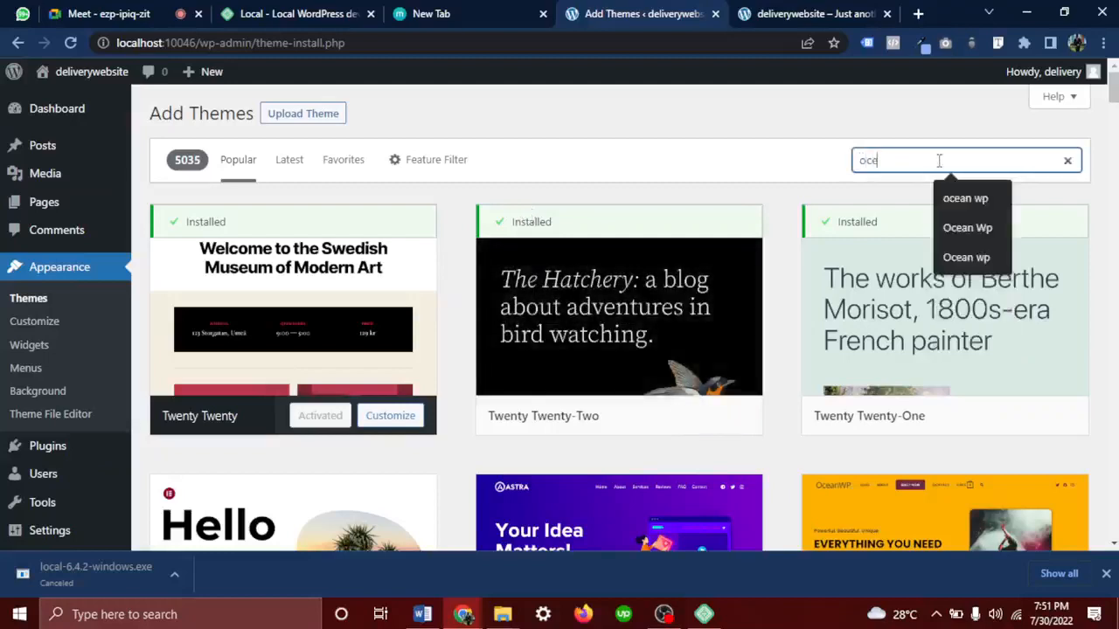
pyautogui.write('an wp')
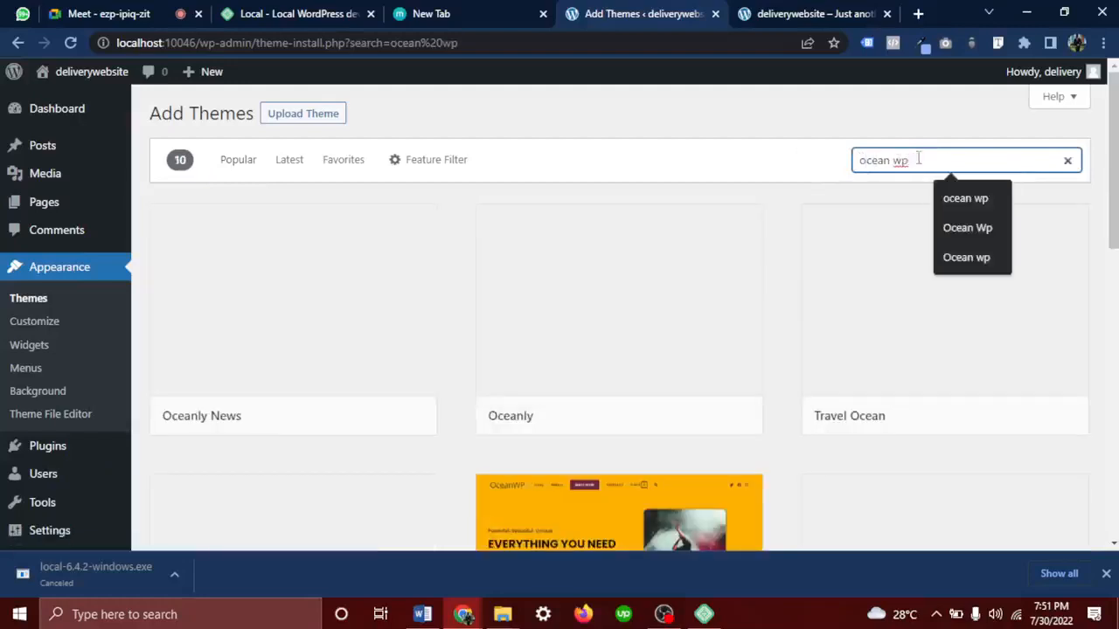
pyautogui.moveTo(918, 160); pyautogui.dragTo(849, 166)
pyautogui.click(863, 162)
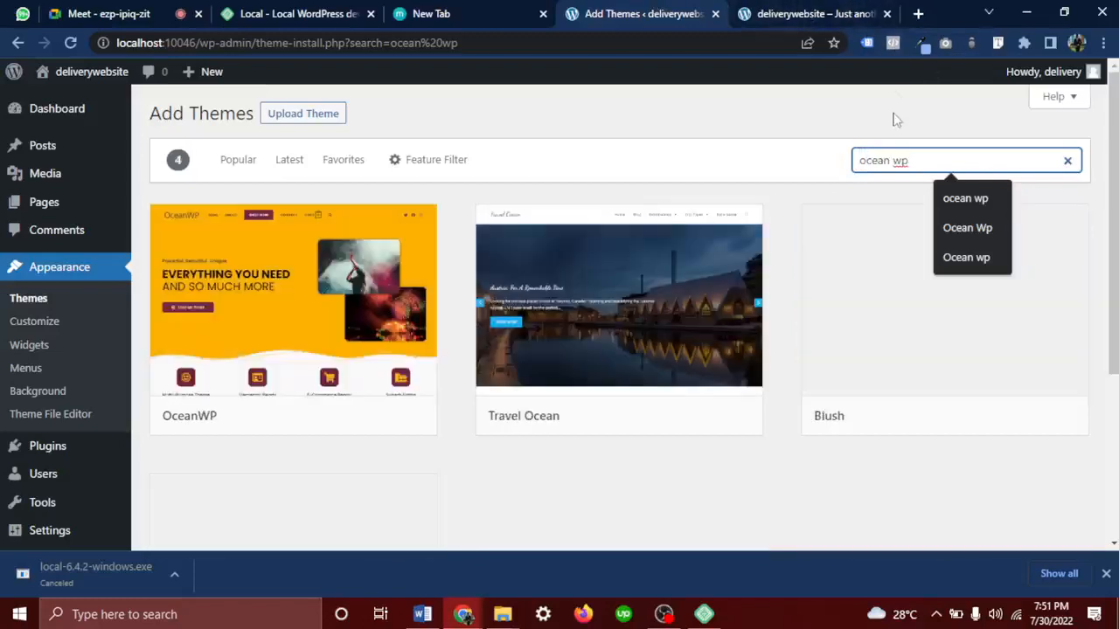
pyautogui.moveTo(254, 314)
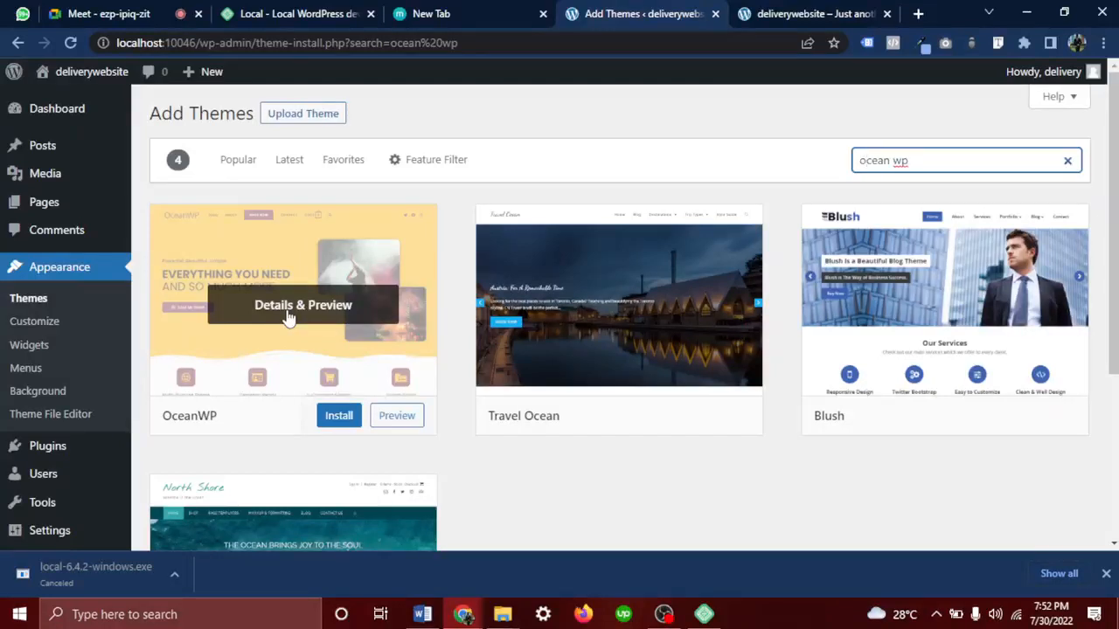
# Admit the waiting guest to the Meet call and scroll the People list of 33 participants
pyautogui.click(103, 13)
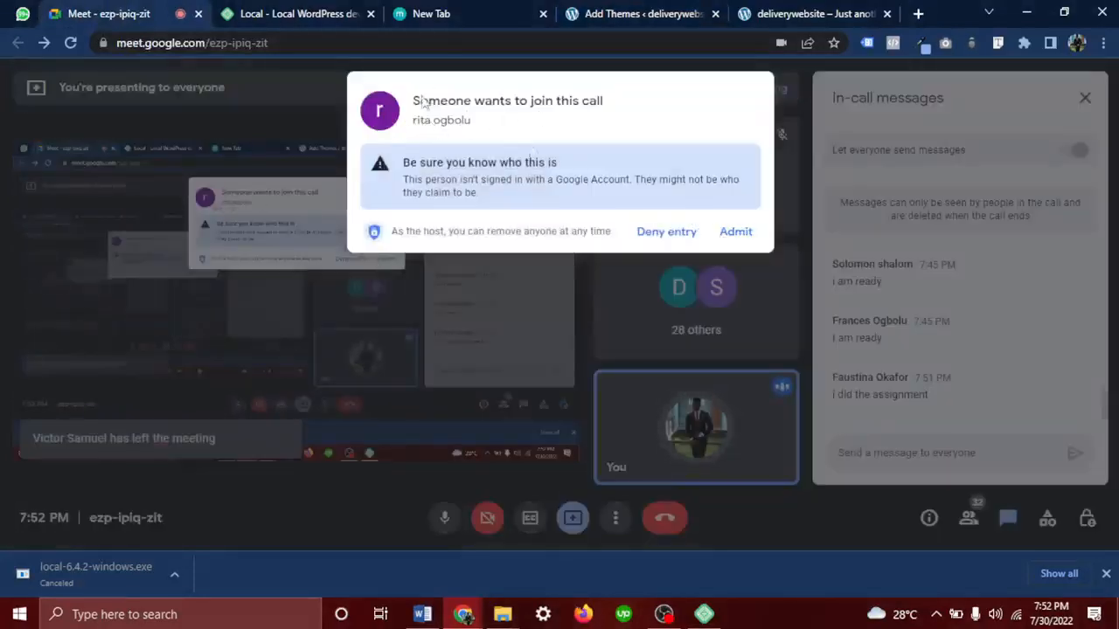
pyautogui.click(742, 236)
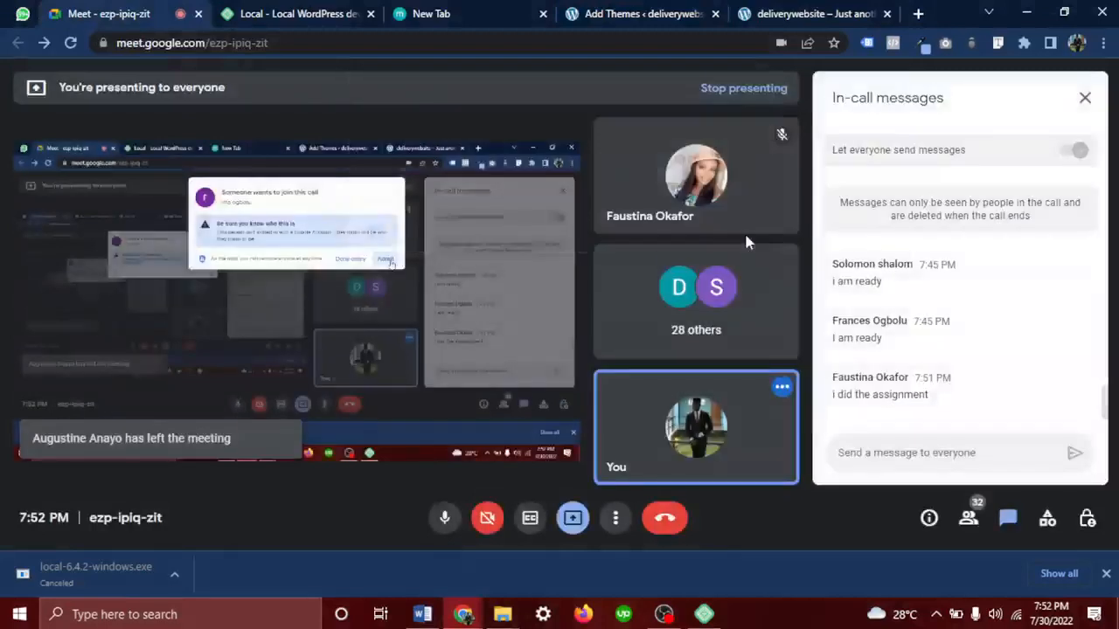
pyautogui.click(968, 520)
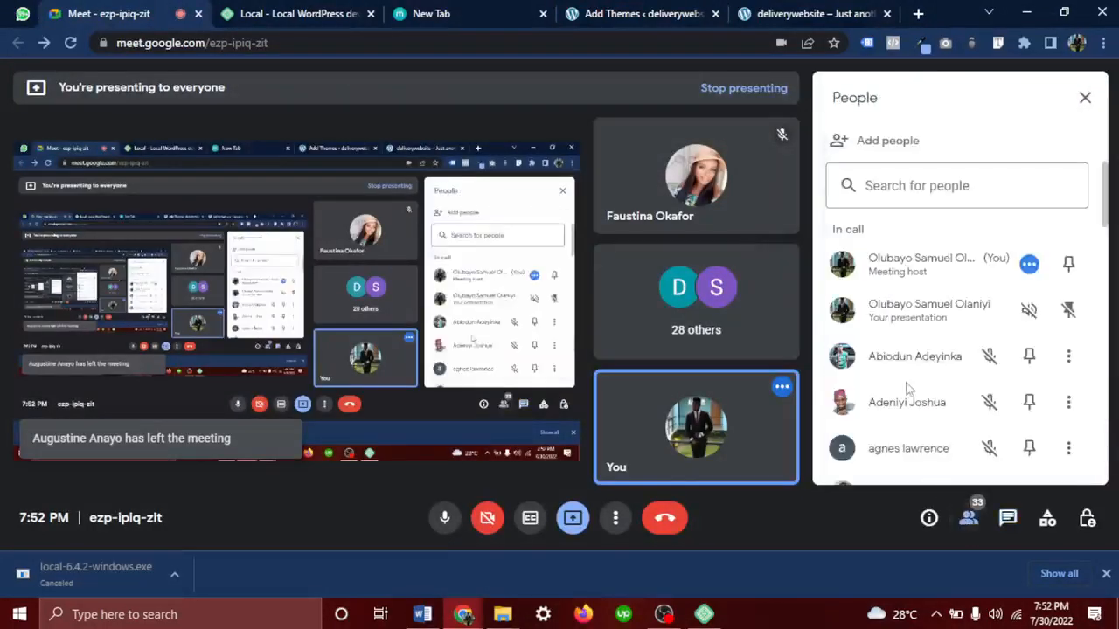
pyautogui.scroll(-1, 909, 389)
pyautogui.scroll(-10, 907, 391)
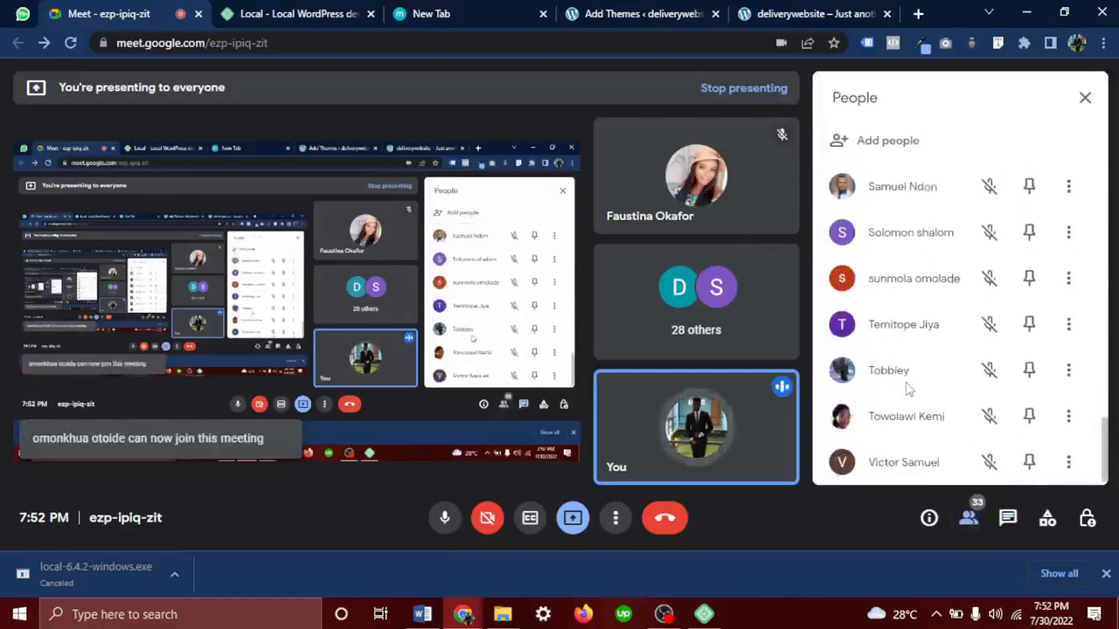
pyautogui.scroll(3, 907, 391)
pyautogui.scroll(1, 906, 391)
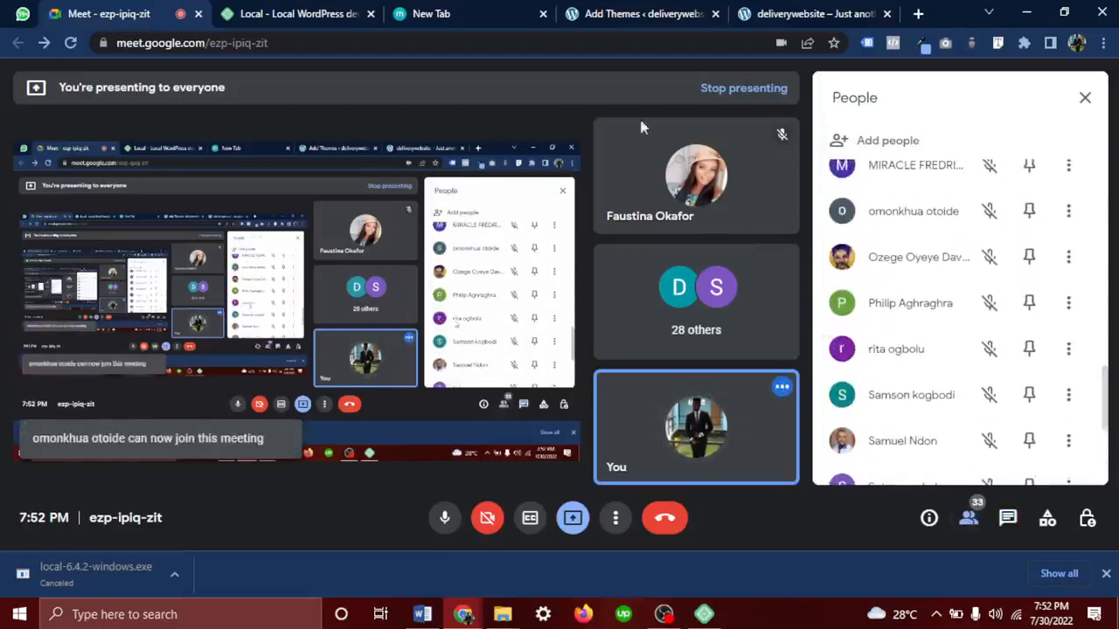
pyautogui.click(340, 7)
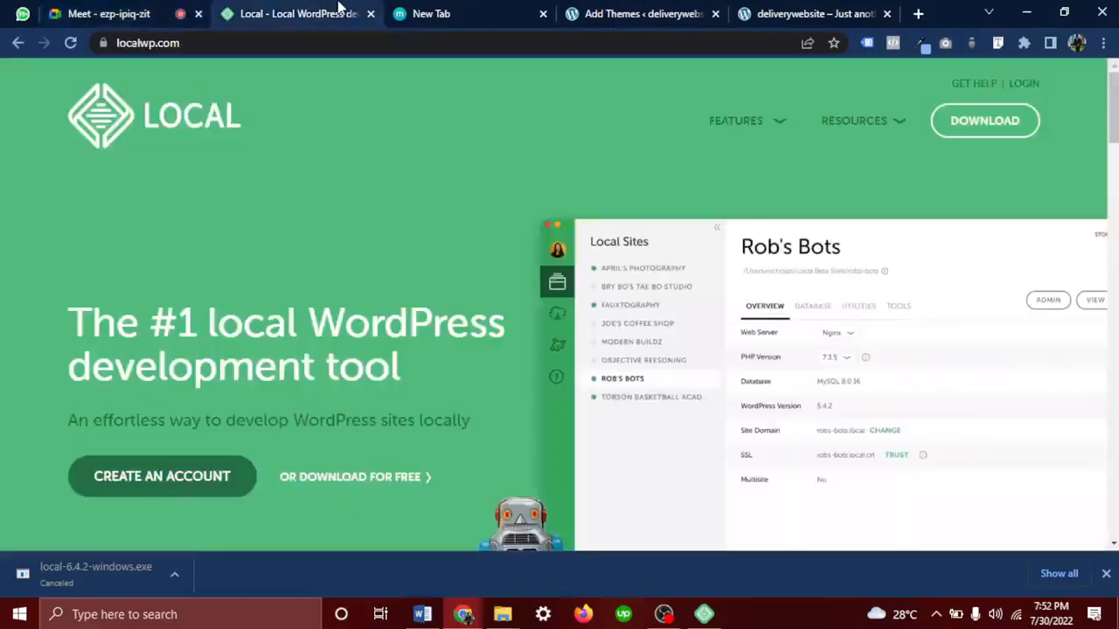
# Dismiss the download bar, install OceanWP from the 'ocean wp' results, then return to Meet
pyautogui.click(1108, 574)
pyautogui.click(620, 12)
pyautogui.click(791, 12)
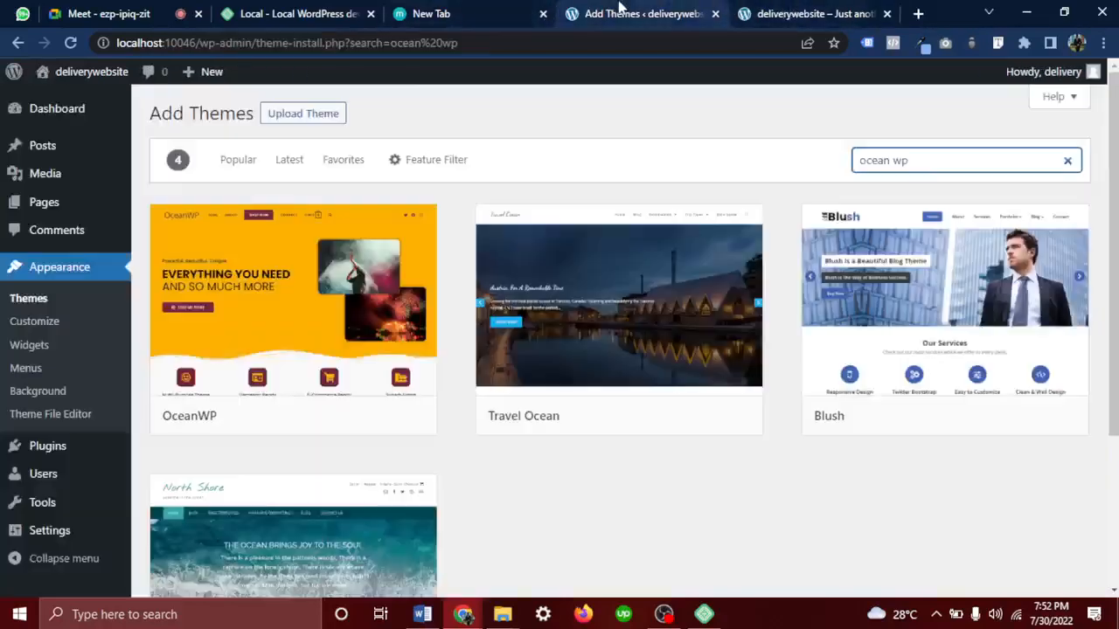
pyautogui.click(623, 12)
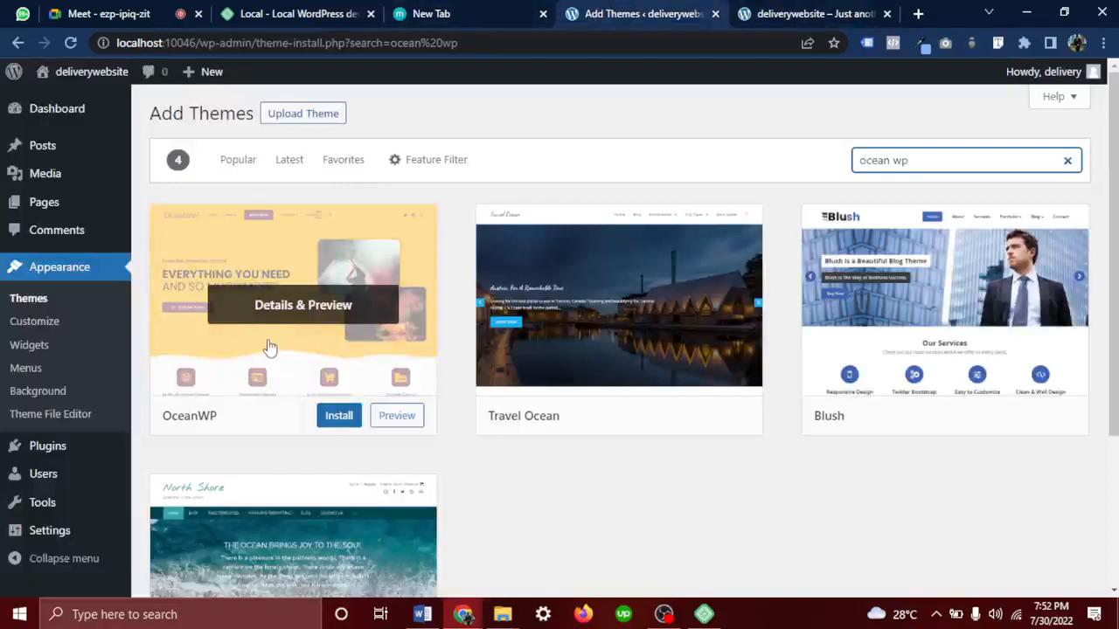
pyautogui.click(337, 417)
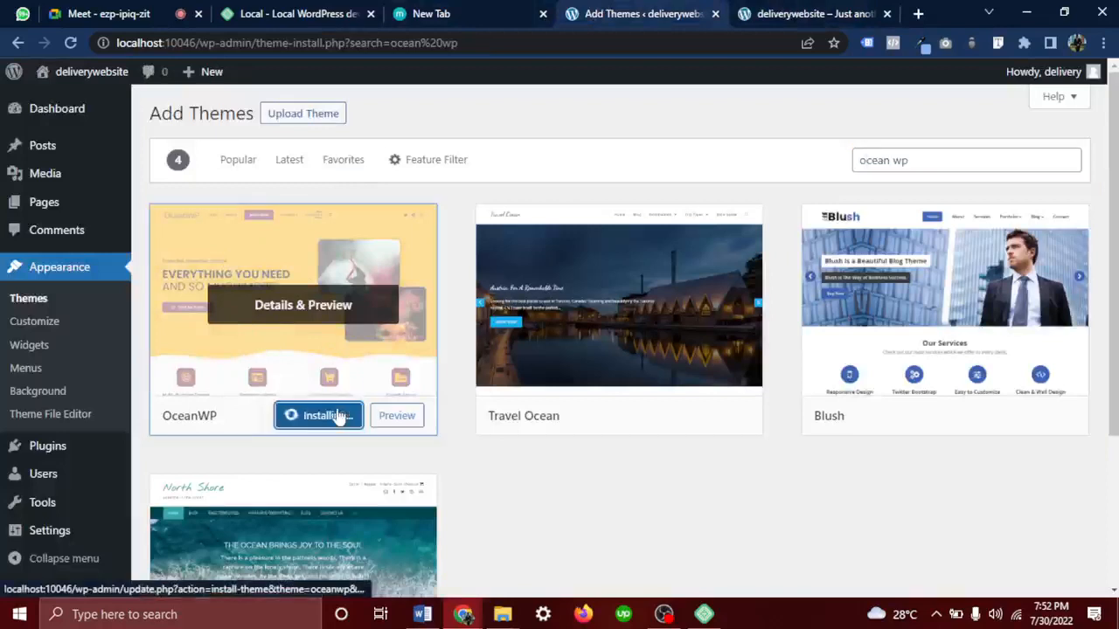
pyautogui.click(140, 13)
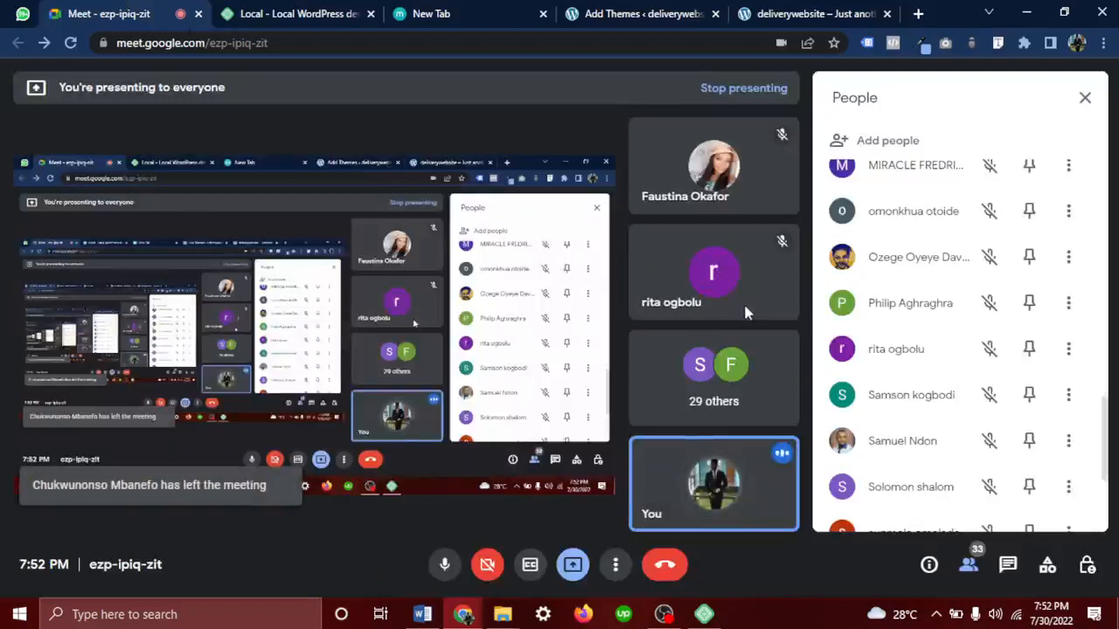
# Read the Meet chat question 'Is ocean wp a theme sir', then go back to Add Themes
pyautogui.moveTo(686, 275)
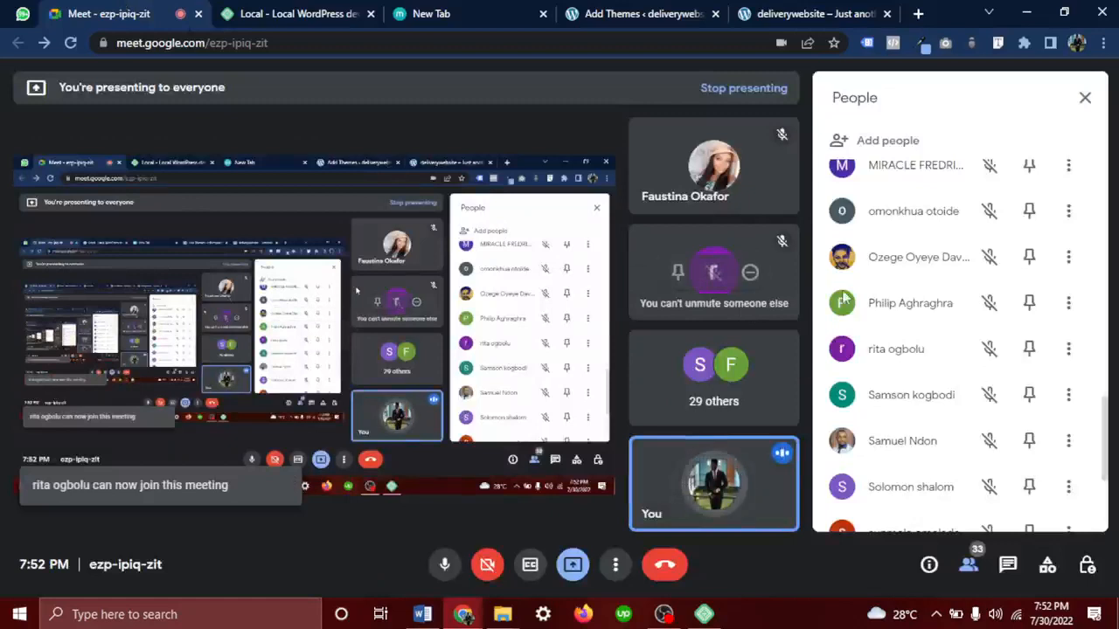
pyautogui.click(1008, 565)
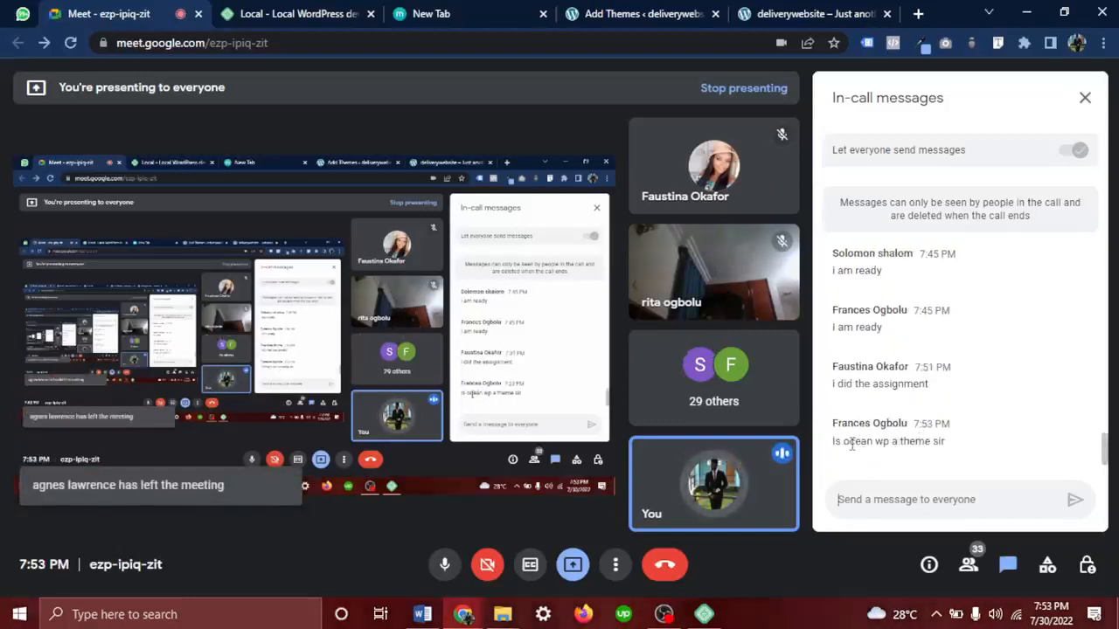
pyautogui.moveTo(851, 442); pyautogui.dragTo(896, 444)
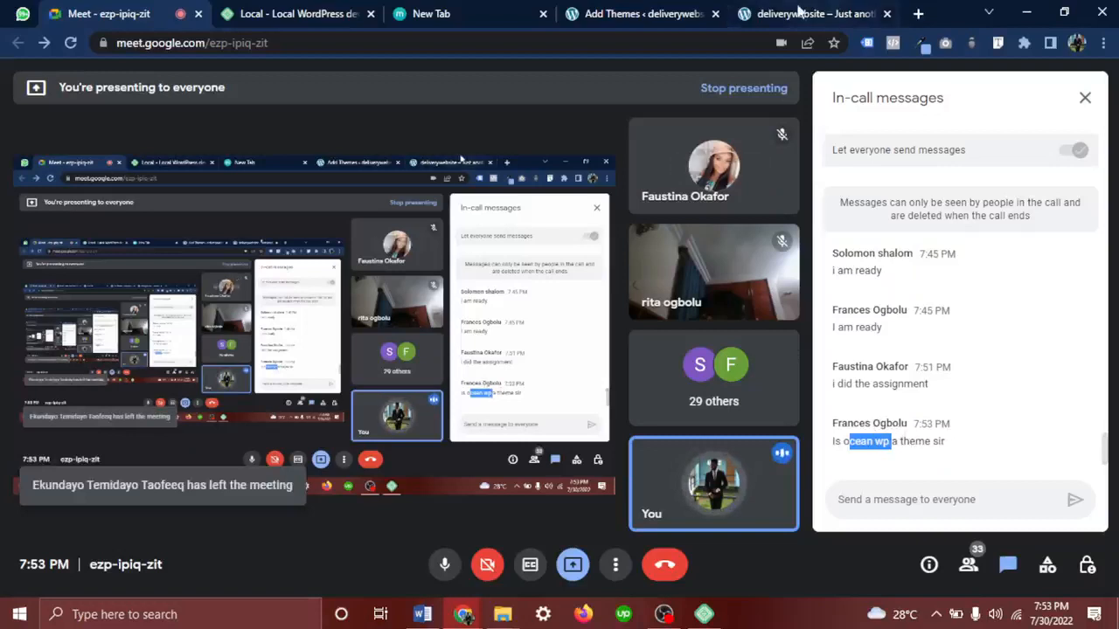
pyautogui.click(672, 7)
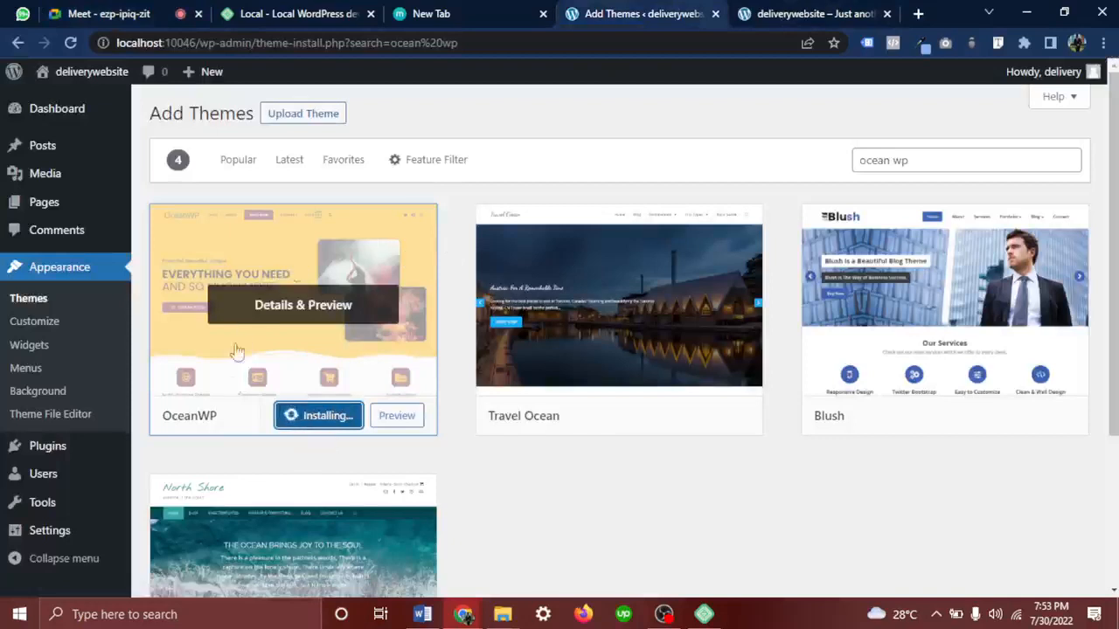
# Load edensdigital.agency in the deliverywebsite front-end tab
pyautogui.click(772, 13)
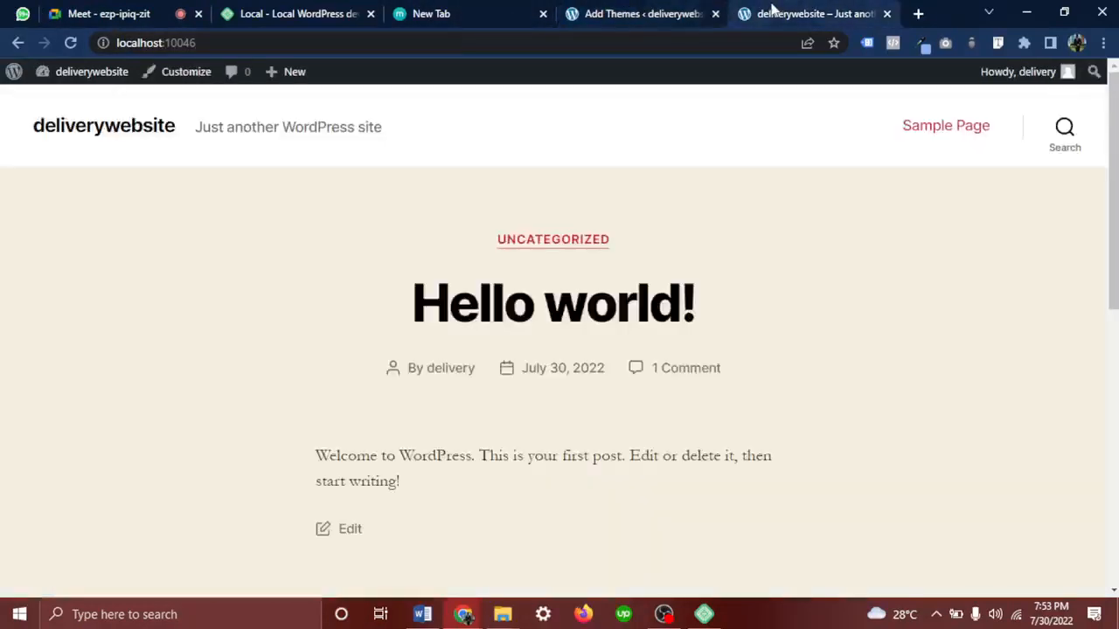
pyautogui.hotkey('ctrl', 'l')
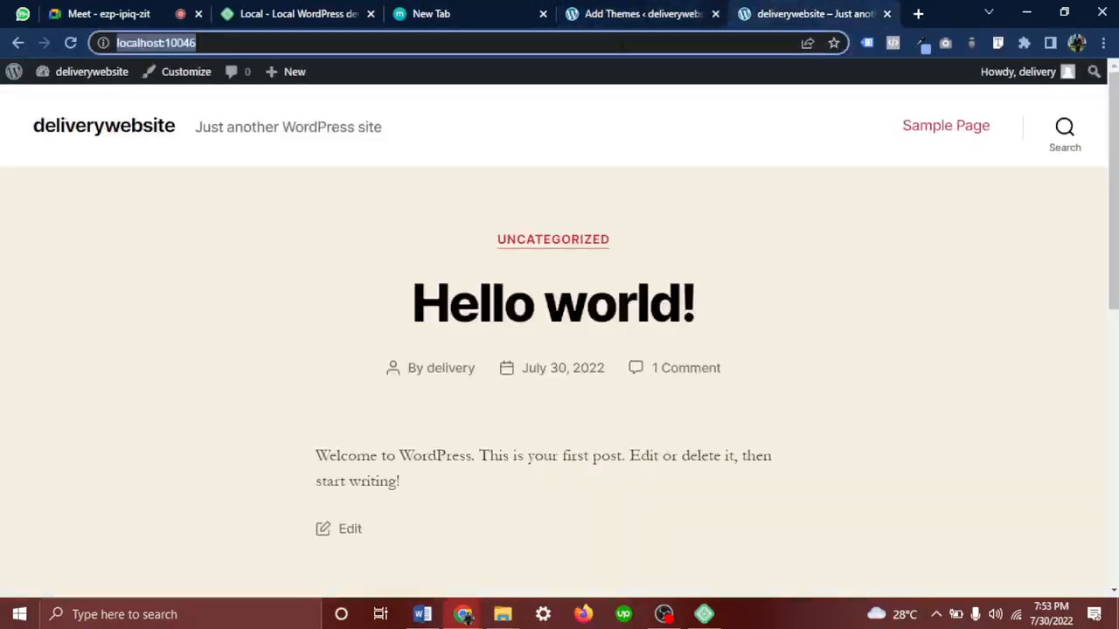
pyautogui.write('eden')
pyautogui.press('Return')
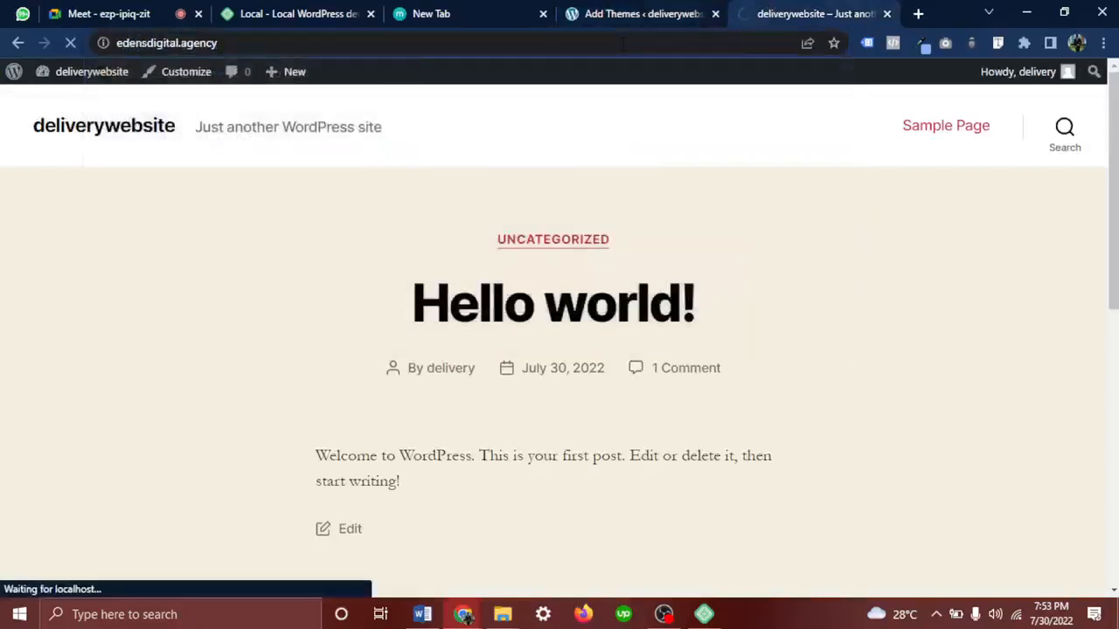
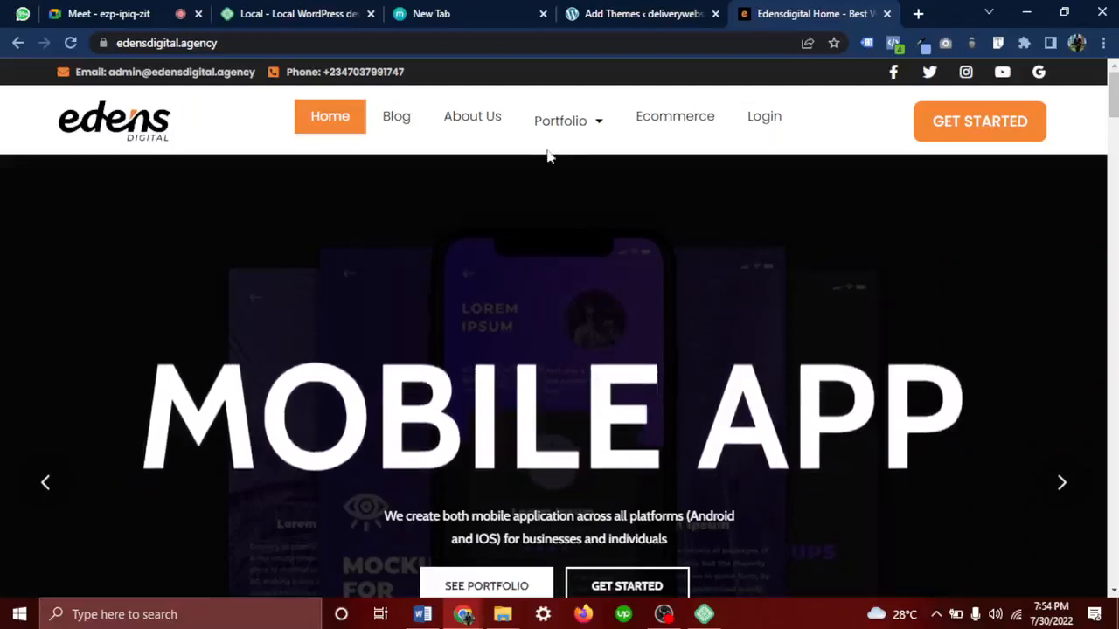
# Open Web Design Portfolio from the Portfolio menu and scroll through its project cards
pyautogui.moveTo(578, 129)
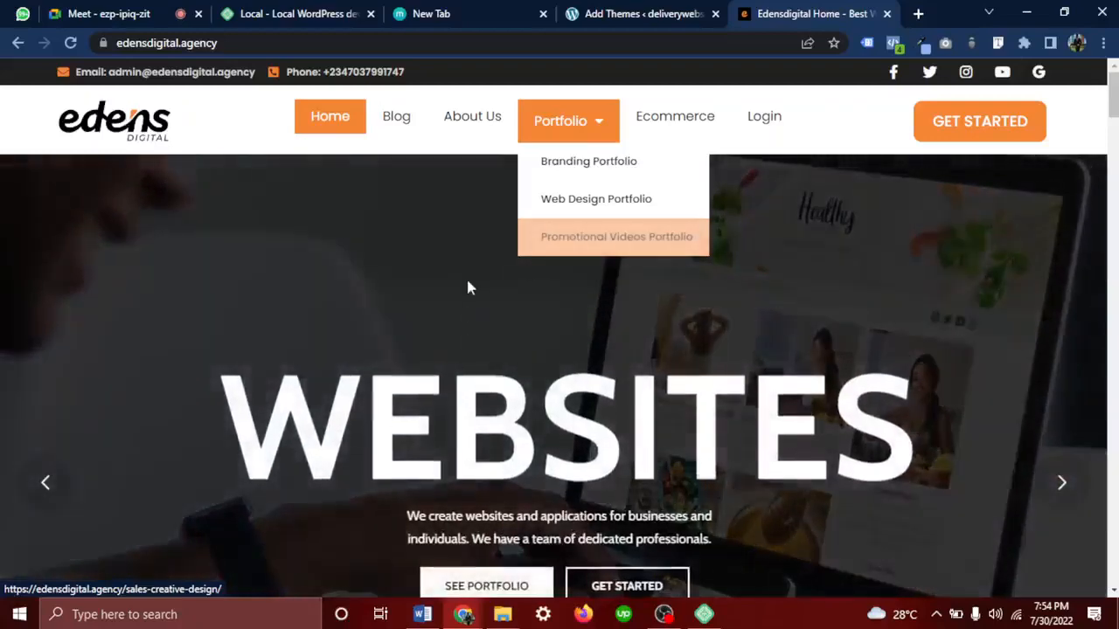
pyautogui.rightClick(467, 278)
pyautogui.click(570, 125)
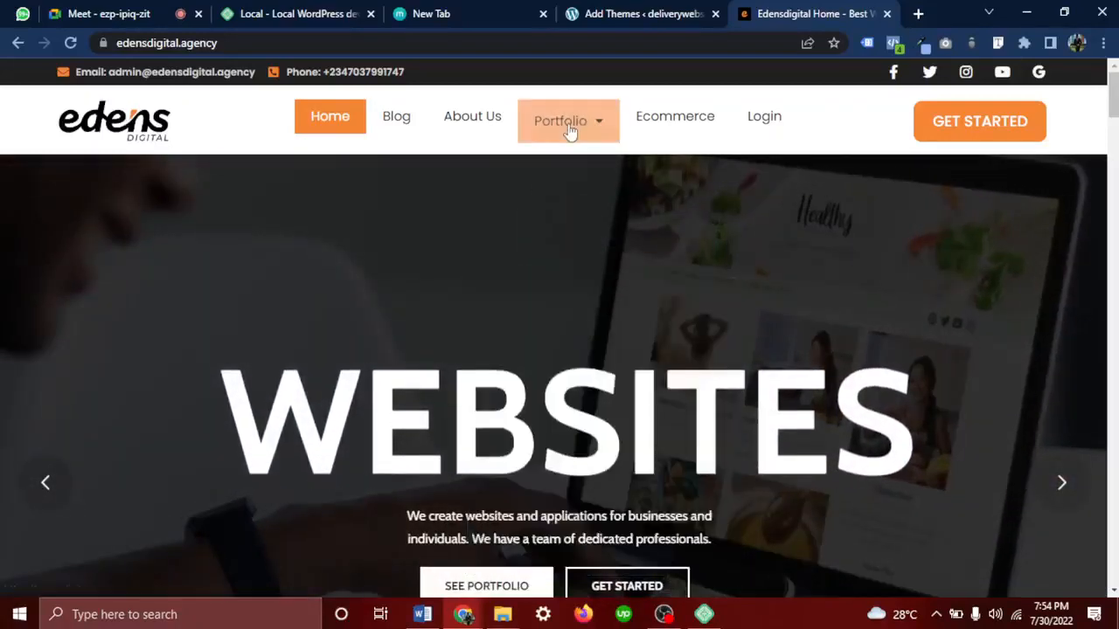
pyautogui.click(600, 210)
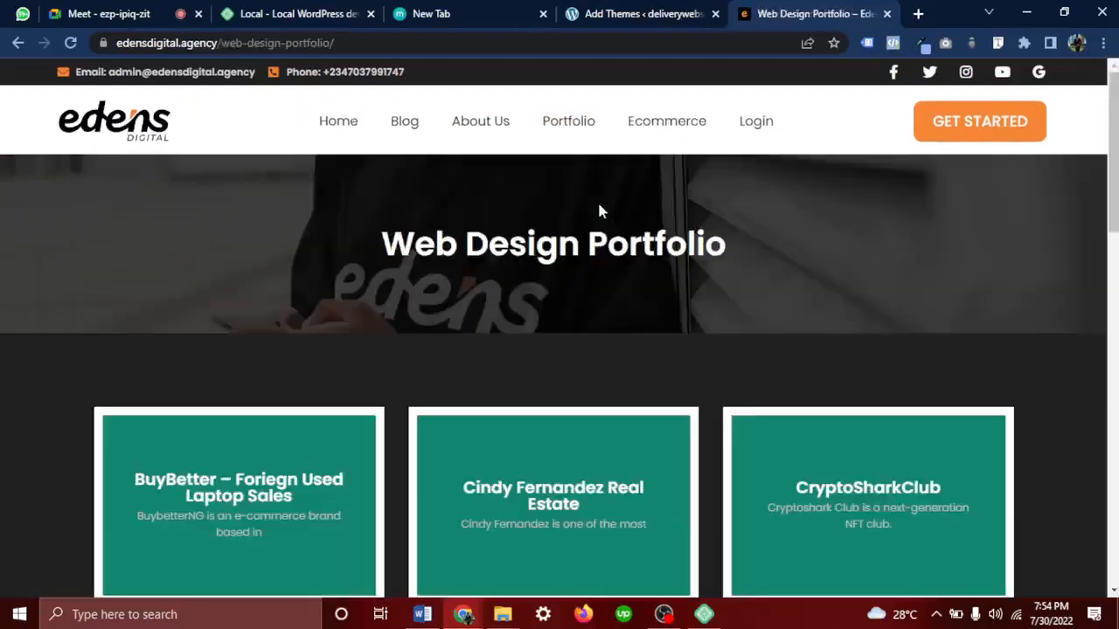
pyautogui.scroll(-4, 600, 210)
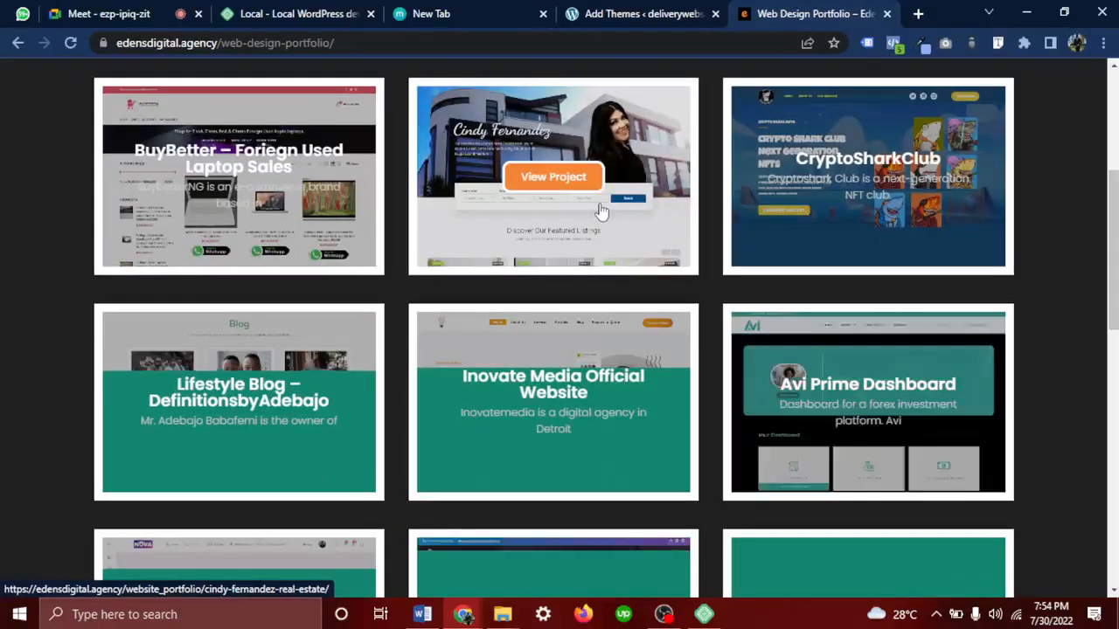
pyautogui.scroll(2, 600, 210)
pyautogui.scroll(2, 602, 220)
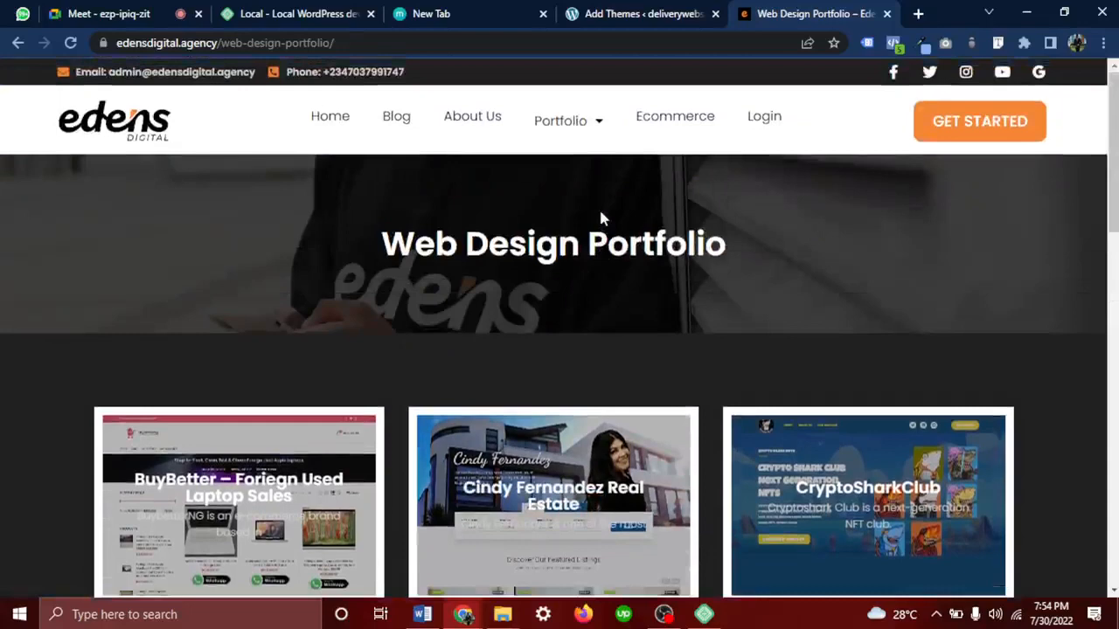
pyautogui.scroll(-1, 600, 219)
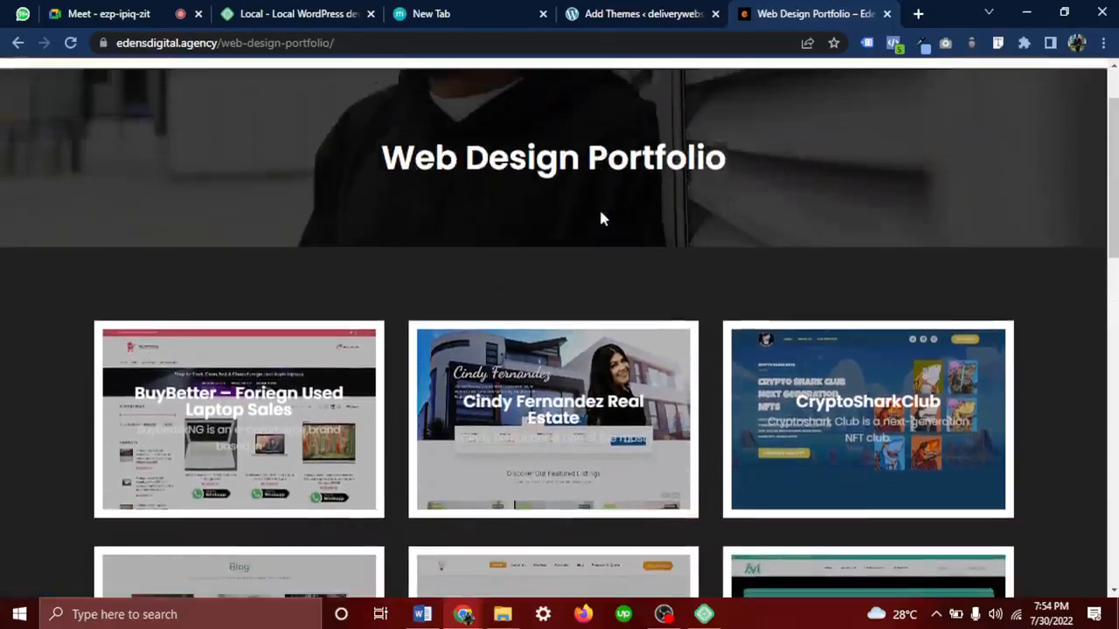
pyautogui.scroll(-8, 600, 219)
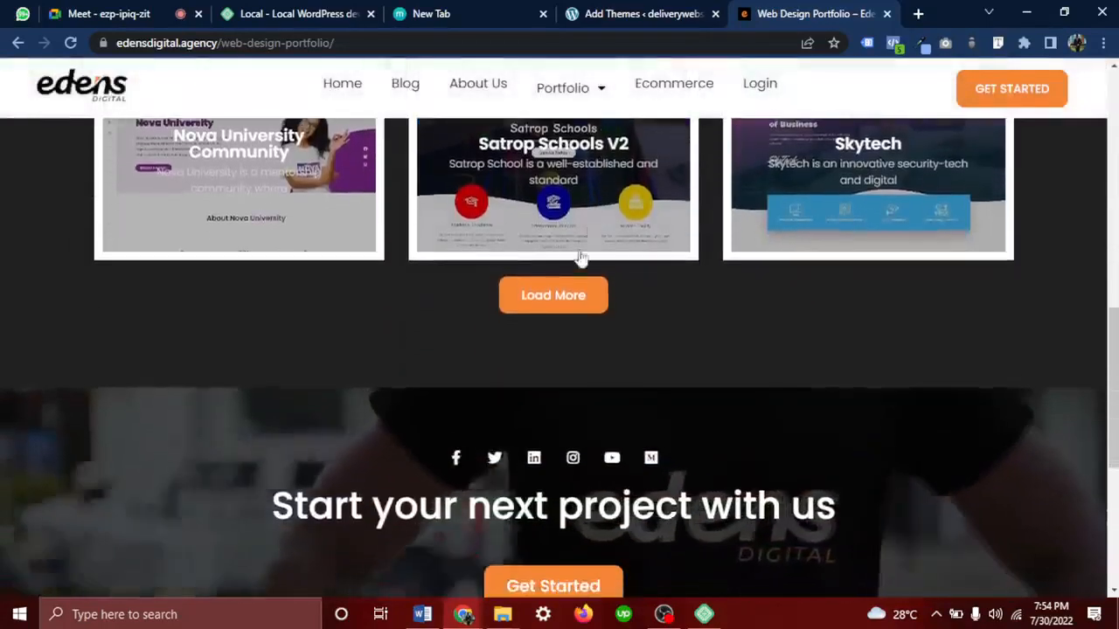
# Load more portfolio projects, find the delivery project card, then switch to the Meet call
pyautogui.click(577, 300)
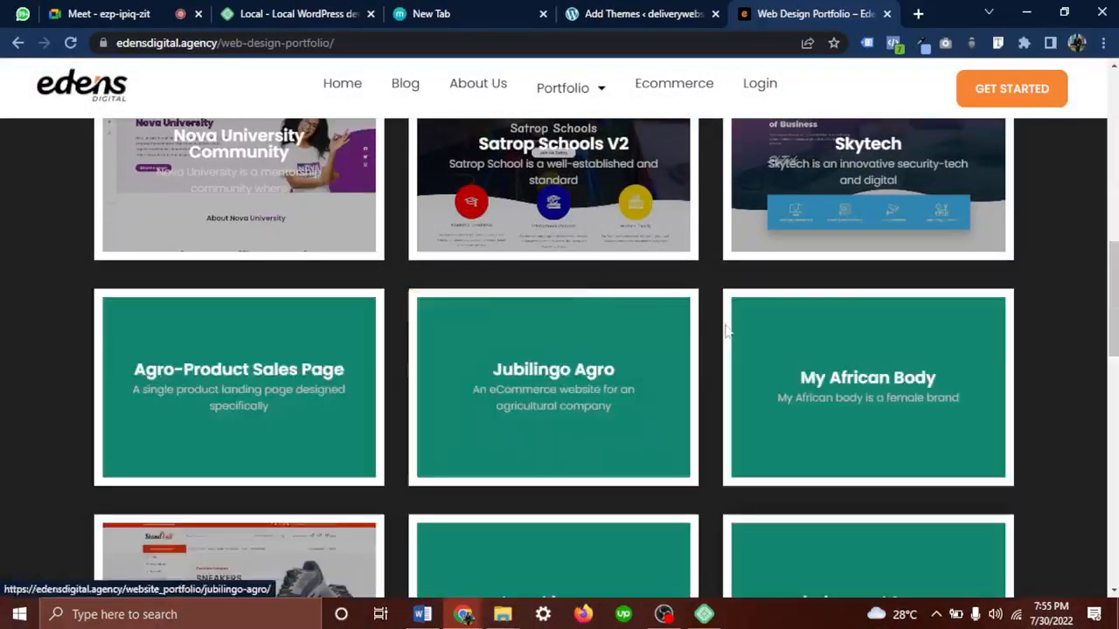
pyautogui.moveTo(659, 408)
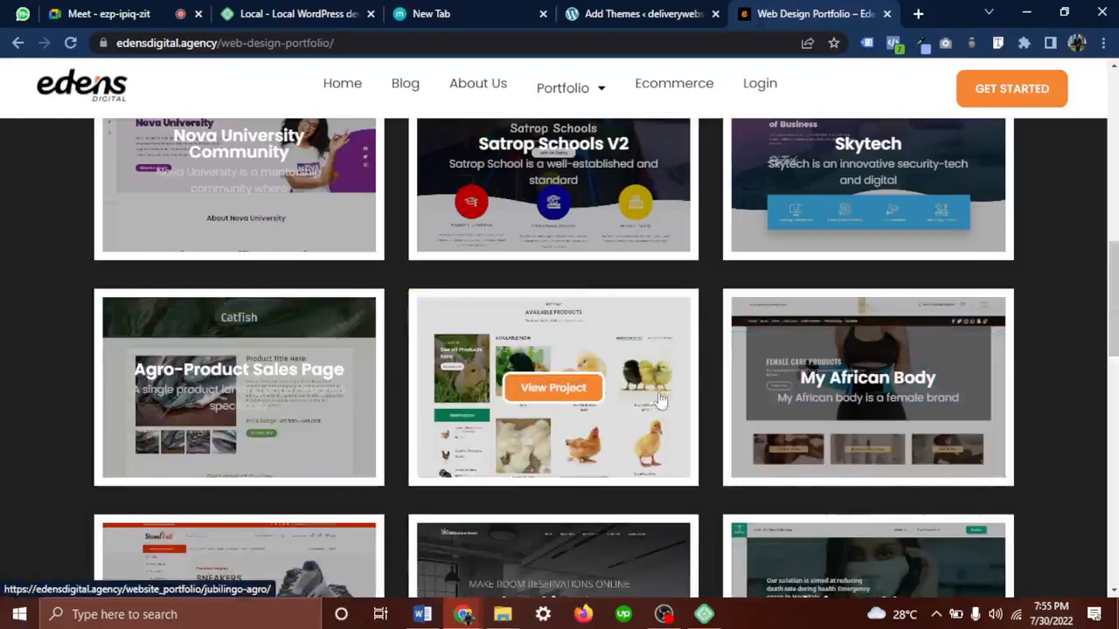
pyautogui.scroll(-4, 659, 407)
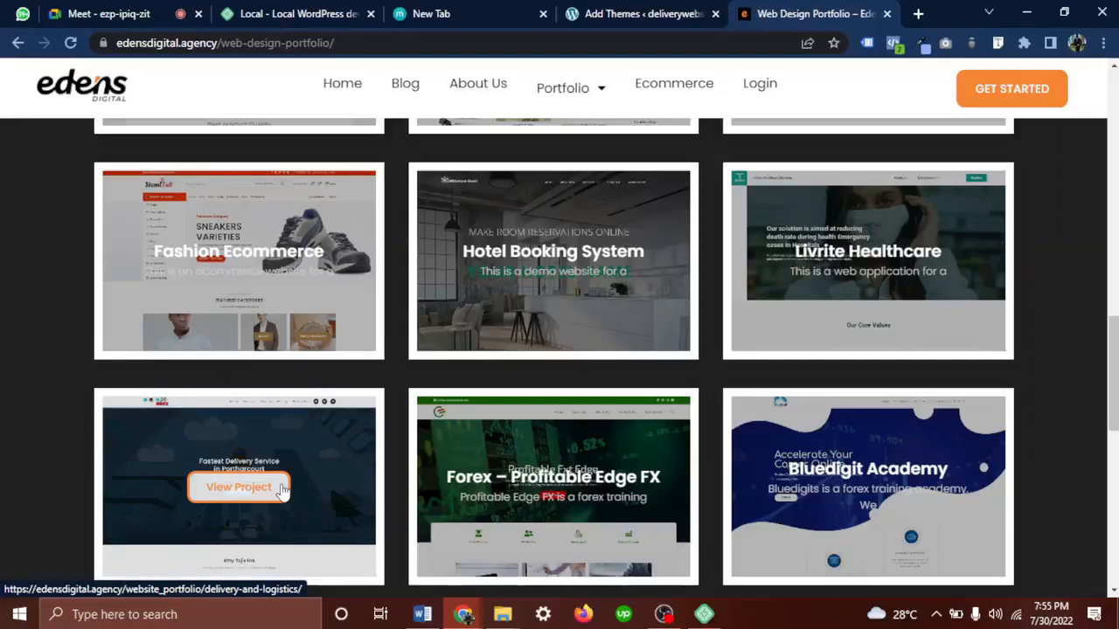
pyautogui.click(131, 14)
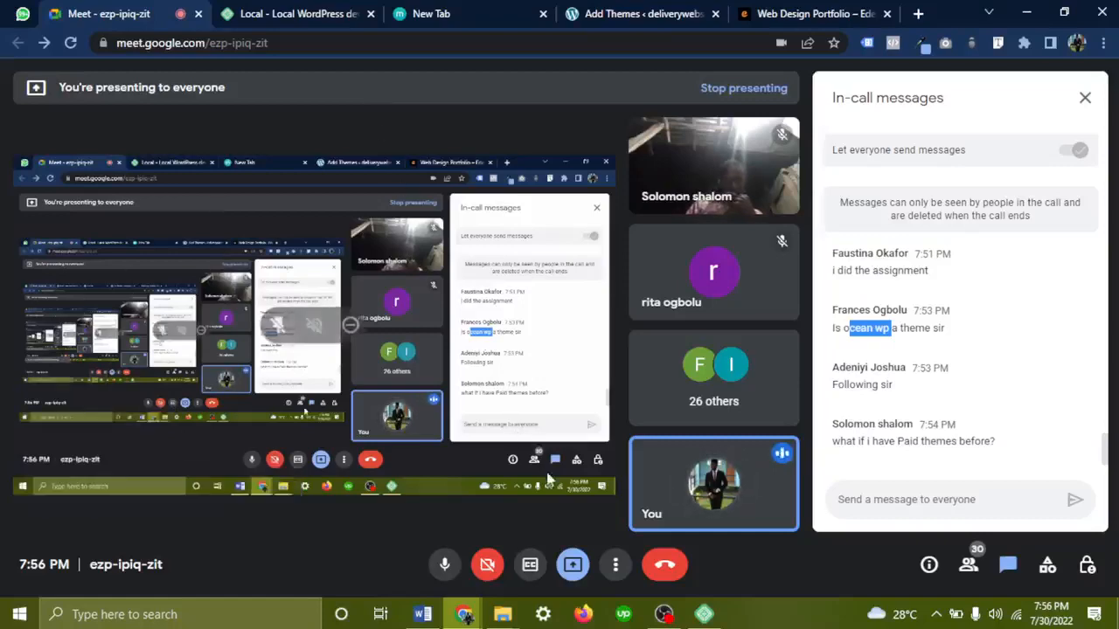
# Briefly show and hide OBS, then go back to the Web Design Portfolio page
pyautogui.click(665, 615)
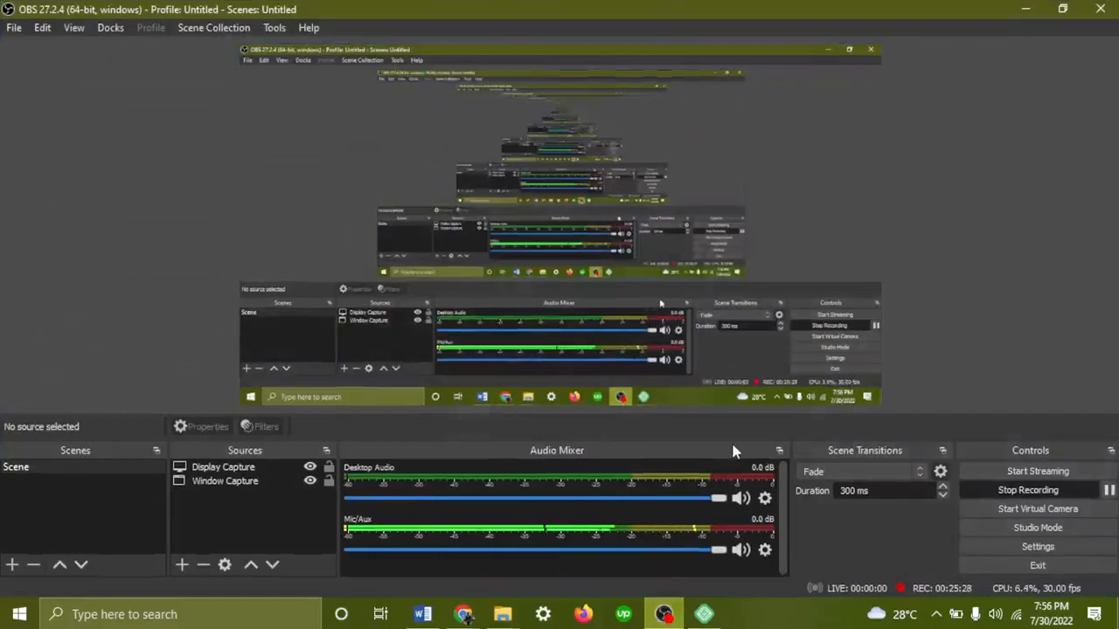
pyautogui.click(1026, 8)
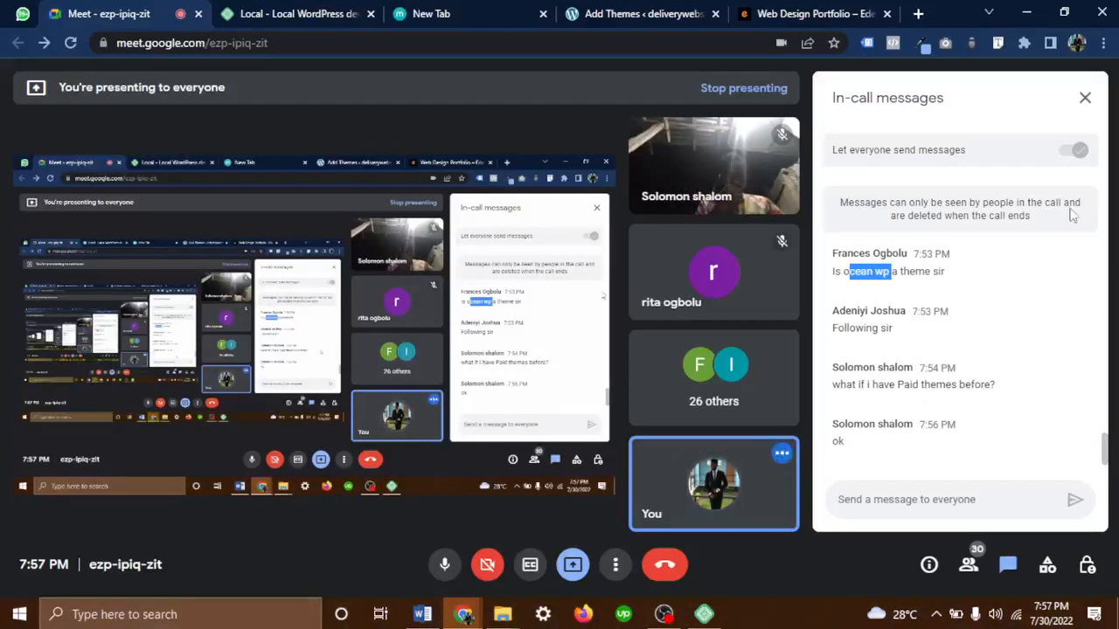
pyautogui.click(809, 15)
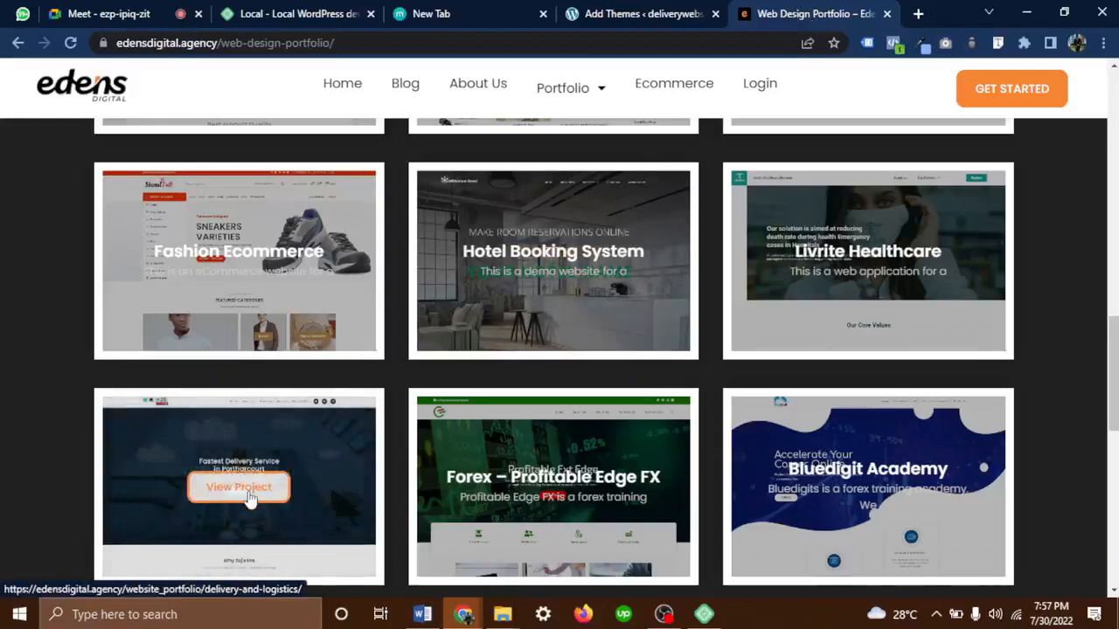
# Open the Delivery And Logistics project, review its one-page design, and select its URL
pyautogui.click(249, 497)
pyautogui.rightClick(249, 497)
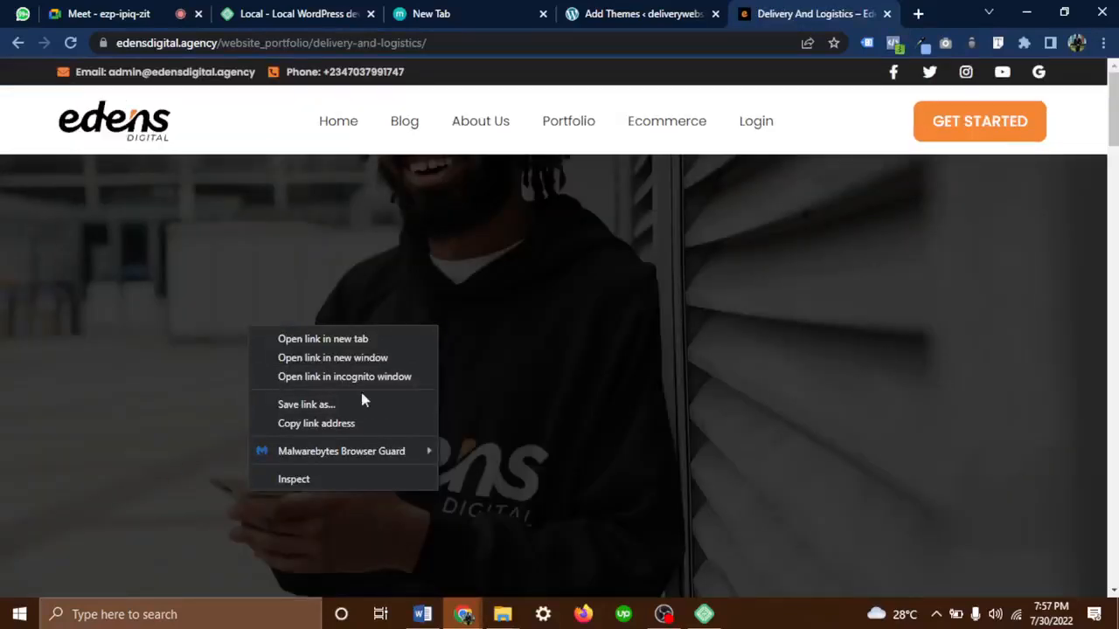
pyautogui.click(600, 384)
pyautogui.scroll(-2, 599, 385)
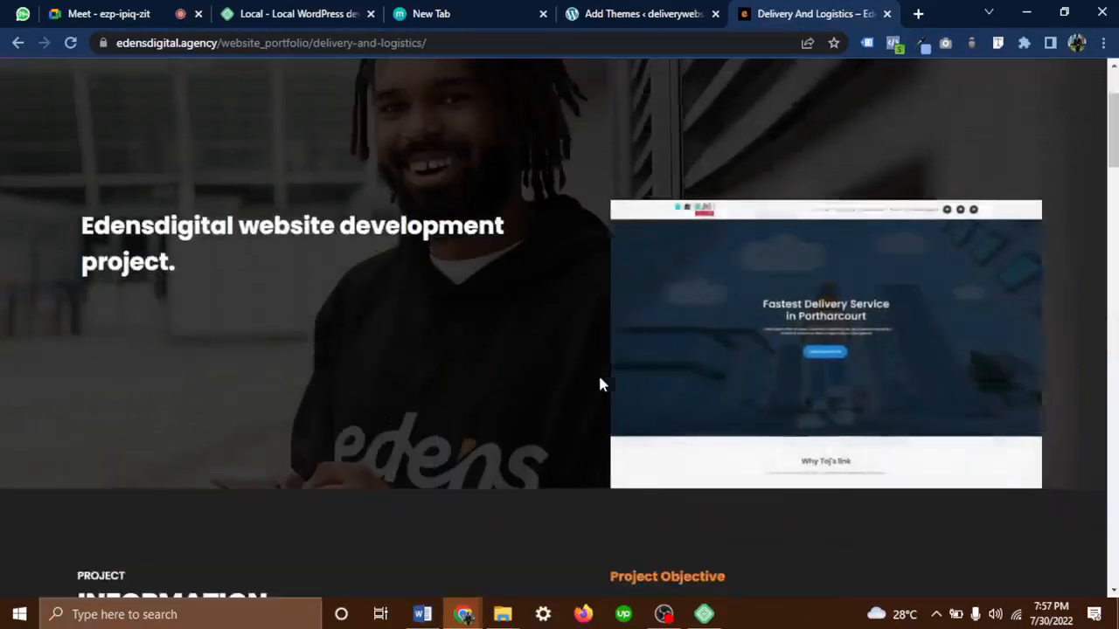
pyautogui.scroll(-6, 600, 385)
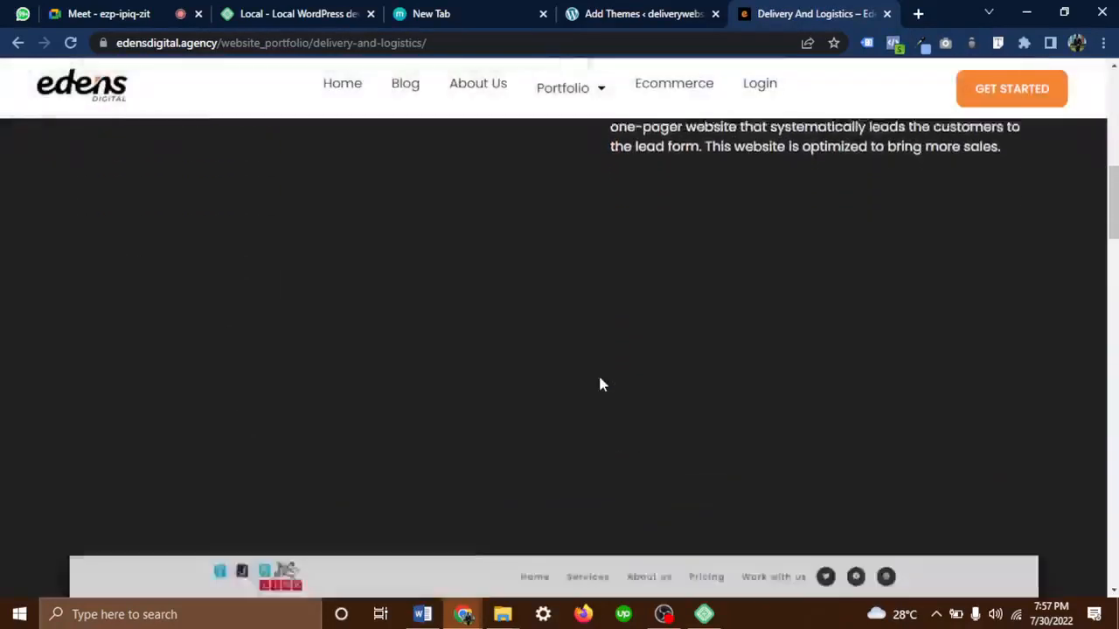
pyautogui.scroll(-7, 600, 385)
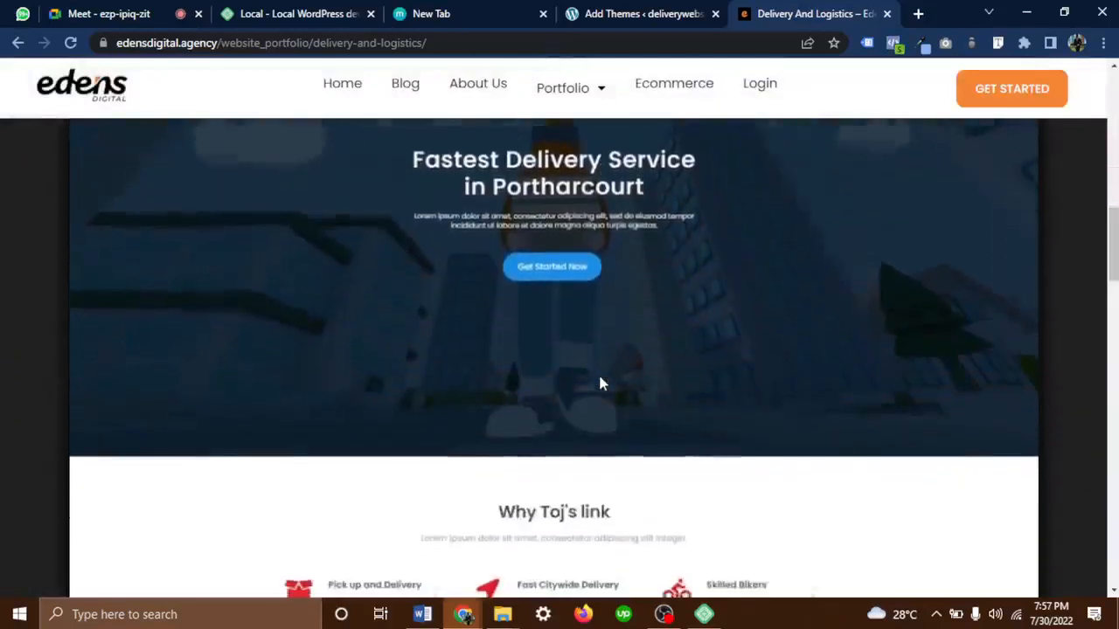
pyautogui.scroll(-11, 600, 385)
pyautogui.scroll(5, 600, 384)
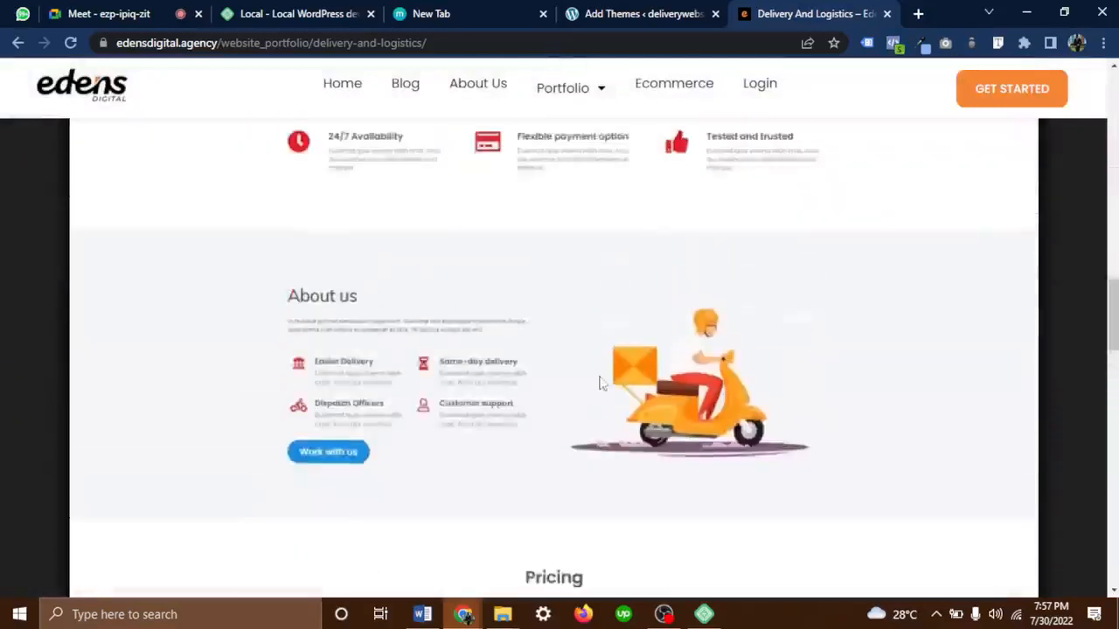
pyautogui.scroll(12, 600, 382)
pyautogui.scroll(-3, 600, 383)
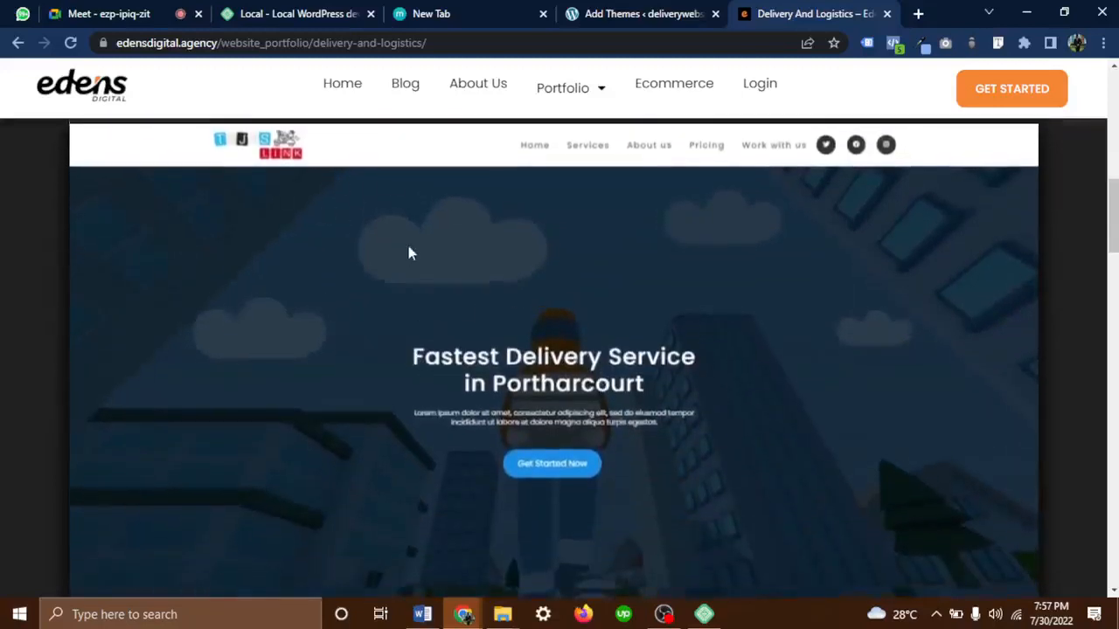
pyautogui.scroll(1, 409, 254)
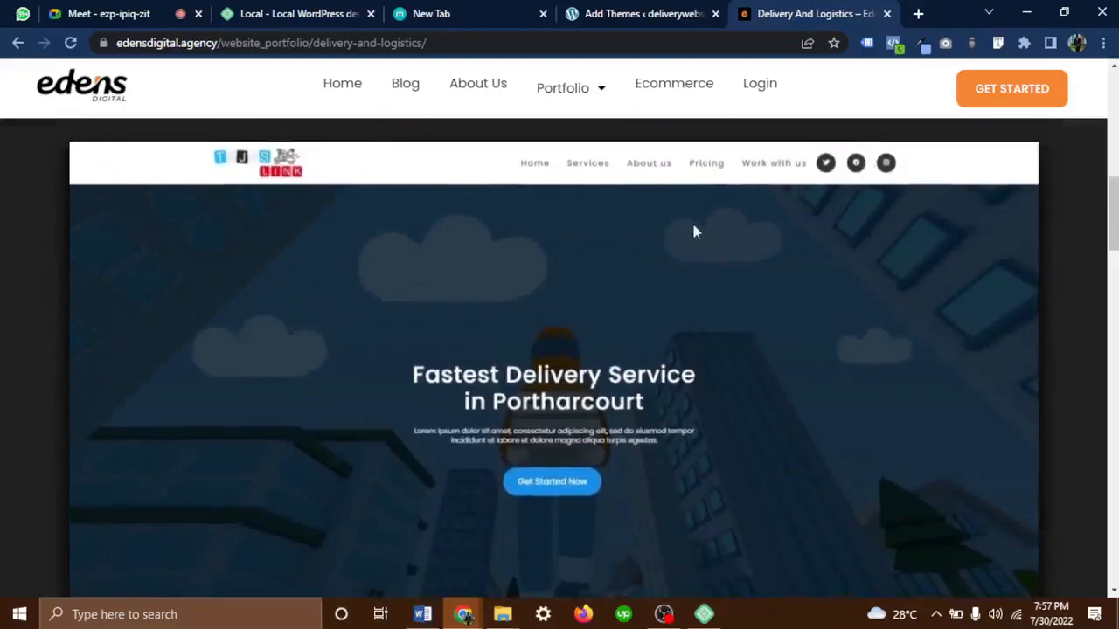
pyautogui.scroll(-15, 707, 242)
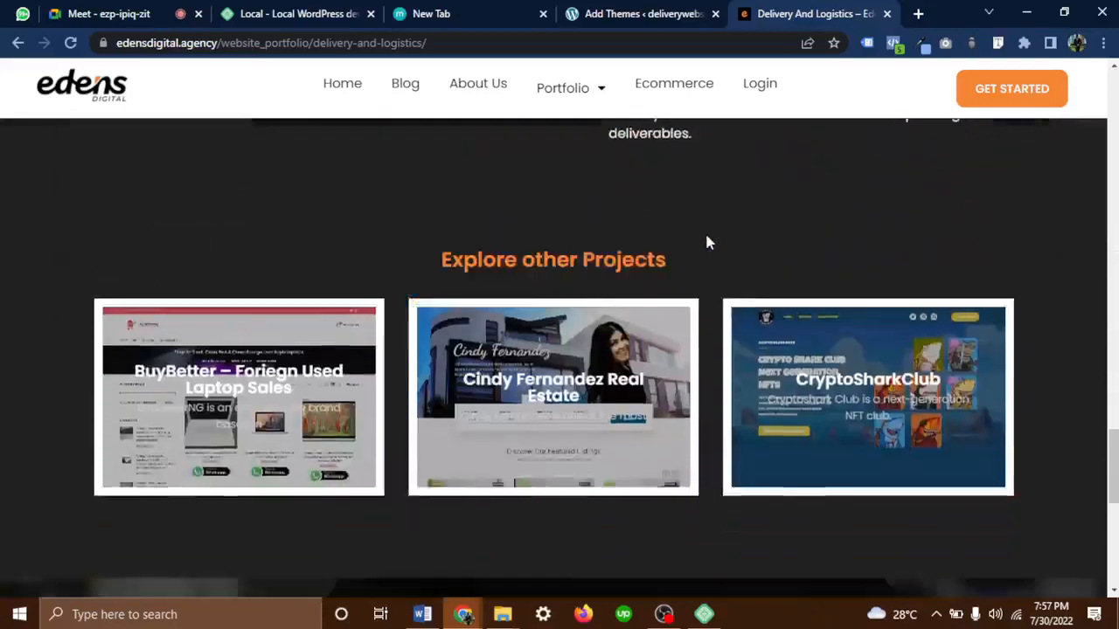
pyautogui.scroll(15, 706, 242)
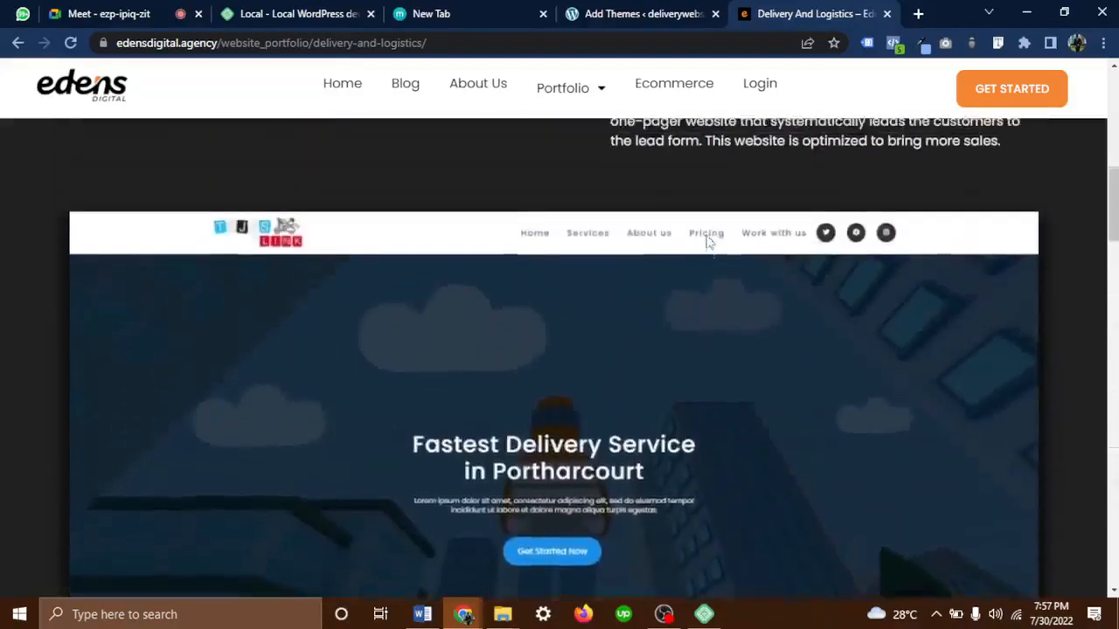
pyautogui.scroll(1, 707, 242)
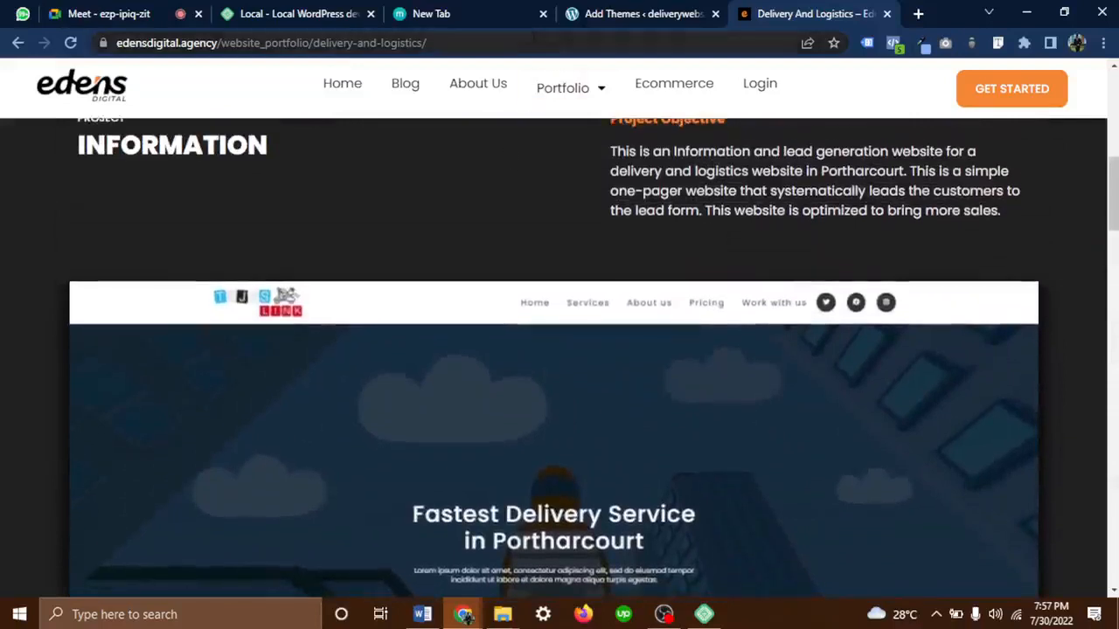
pyautogui.hotkey('ctrl', 'l')
pyautogui.hotkey('ctrl', 'c')
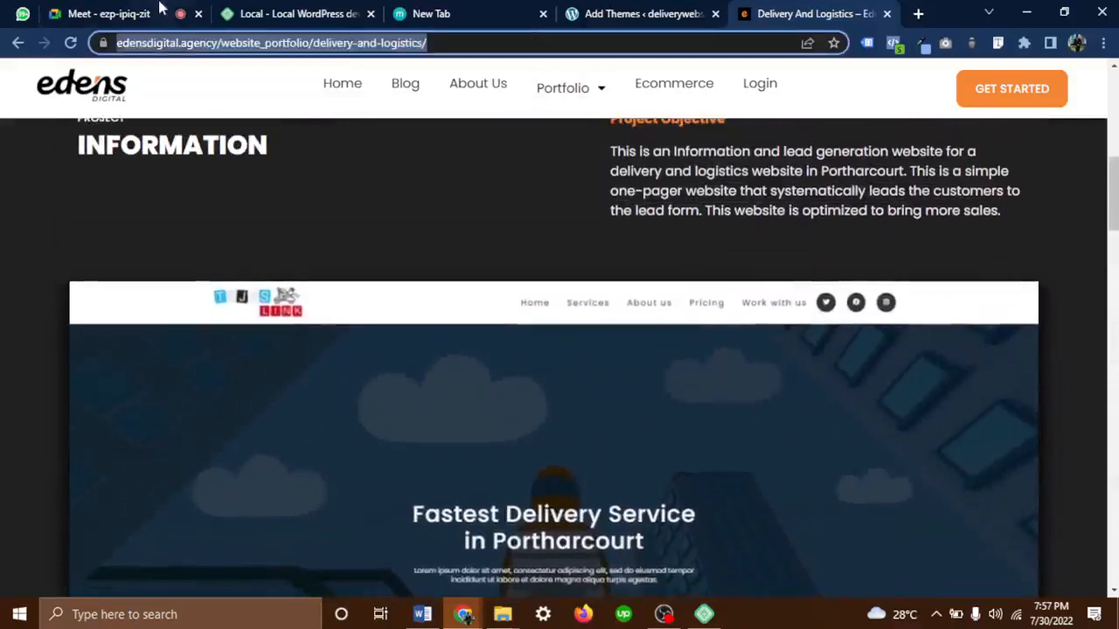
# Post the Delivery And Logistics link in the Web Design Consultancy 52 WhatsApp group
pyautogui.click(22, 14)
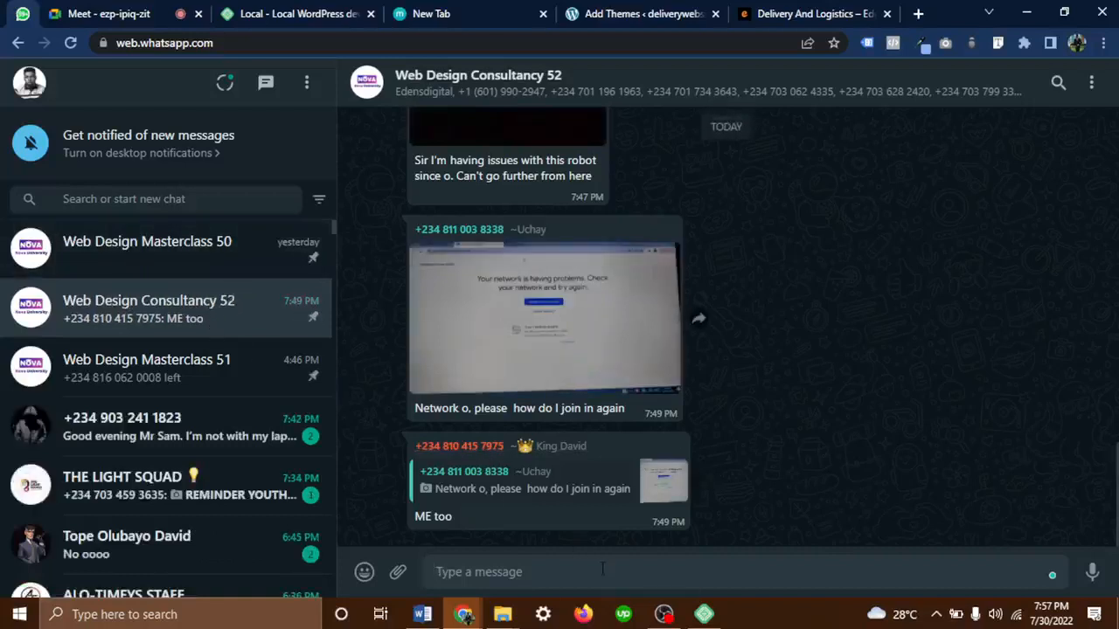
pyautogui.hotkey('ctrl', 'v')
pyautogui.press('Return')
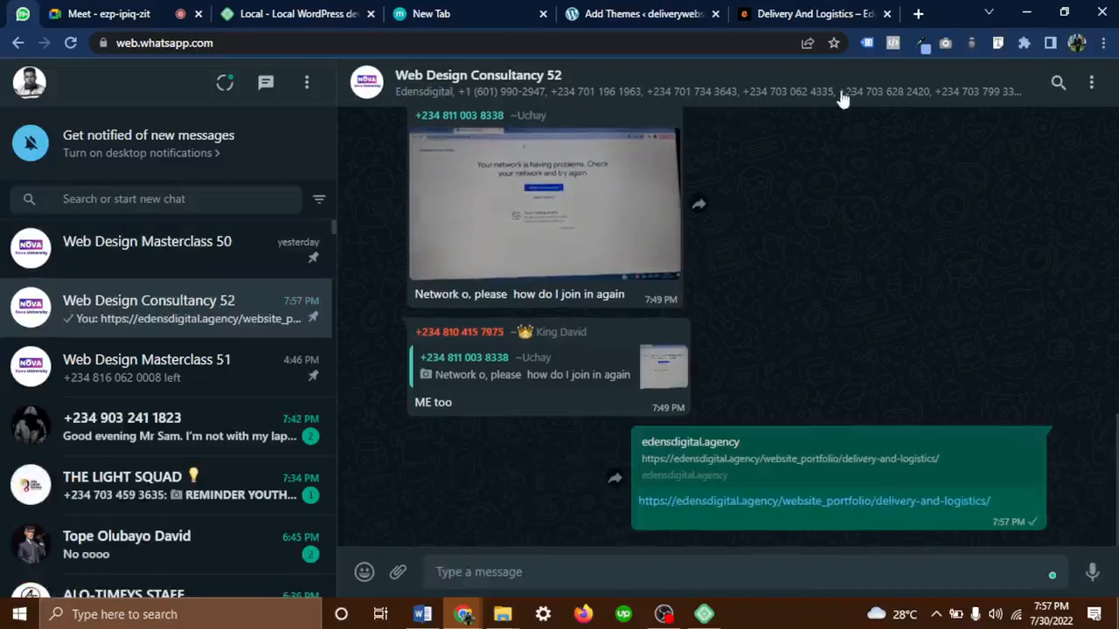
pyautogui.click(651, 13)
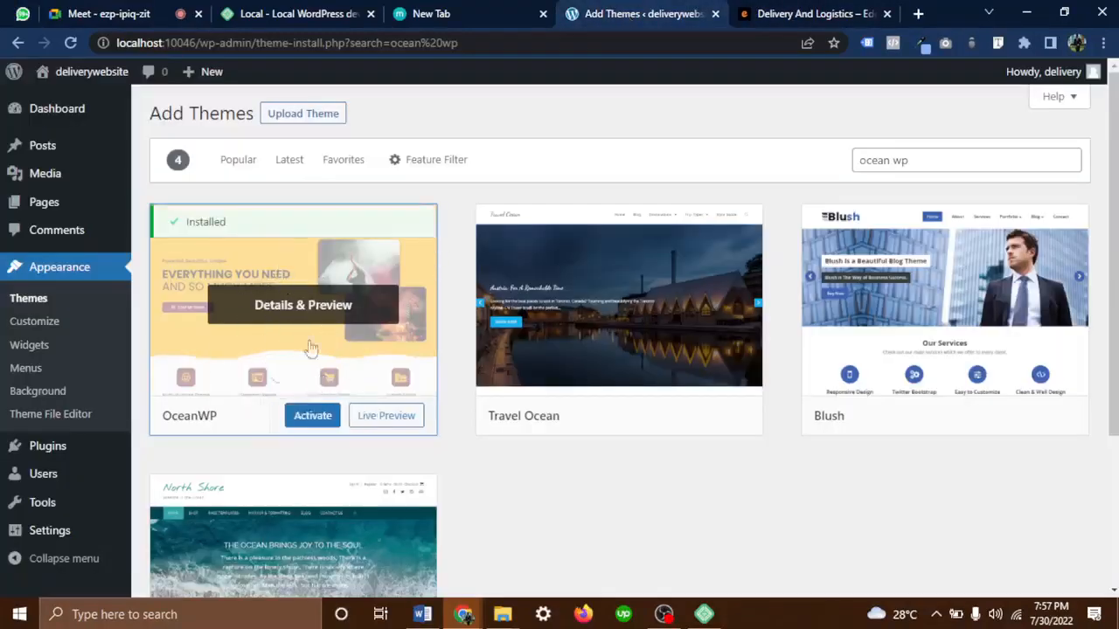
# Activate the installed OceanWP theme
pyautogui.click(311, 417)
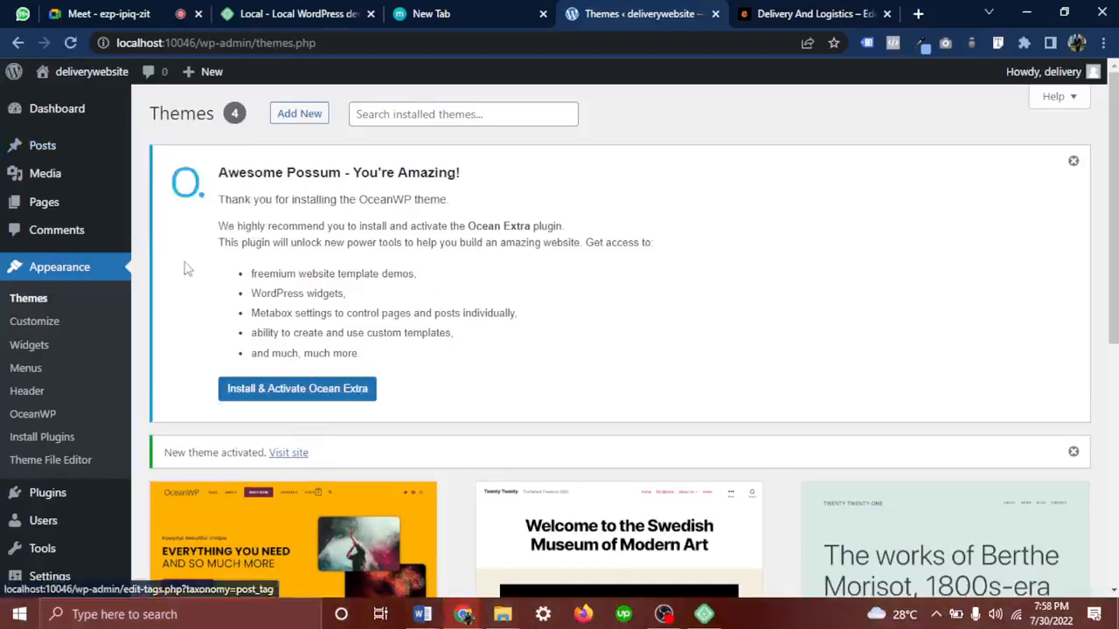
pyautogui.scroll(-3, 312, 411)
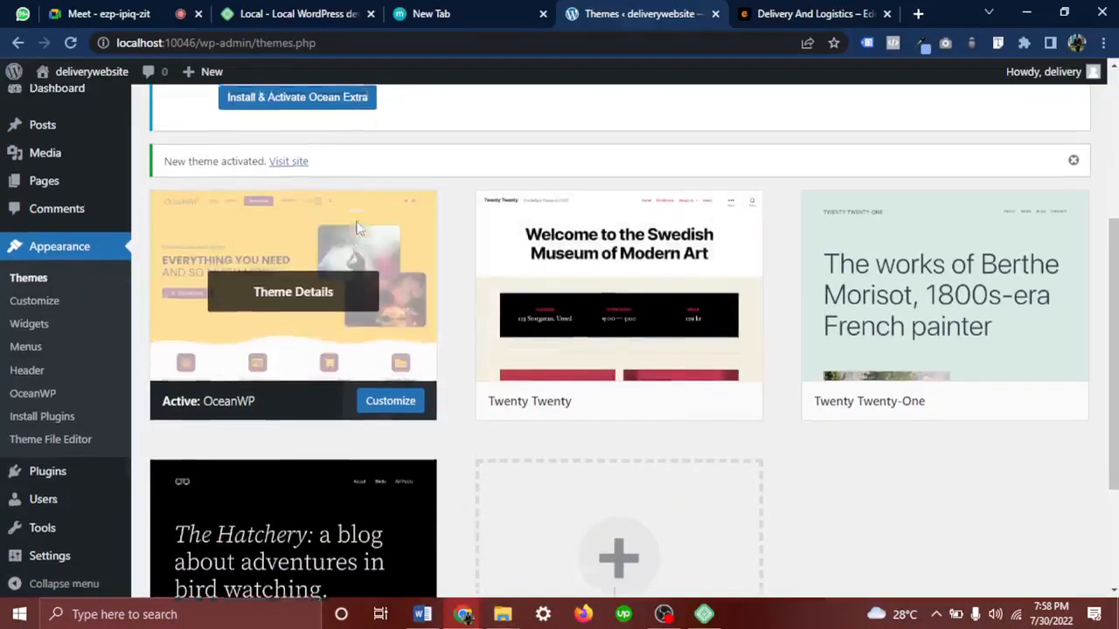
pyautogui.scroll(3, 199, 74)
pyautogui.scroll(1, 201, 178)
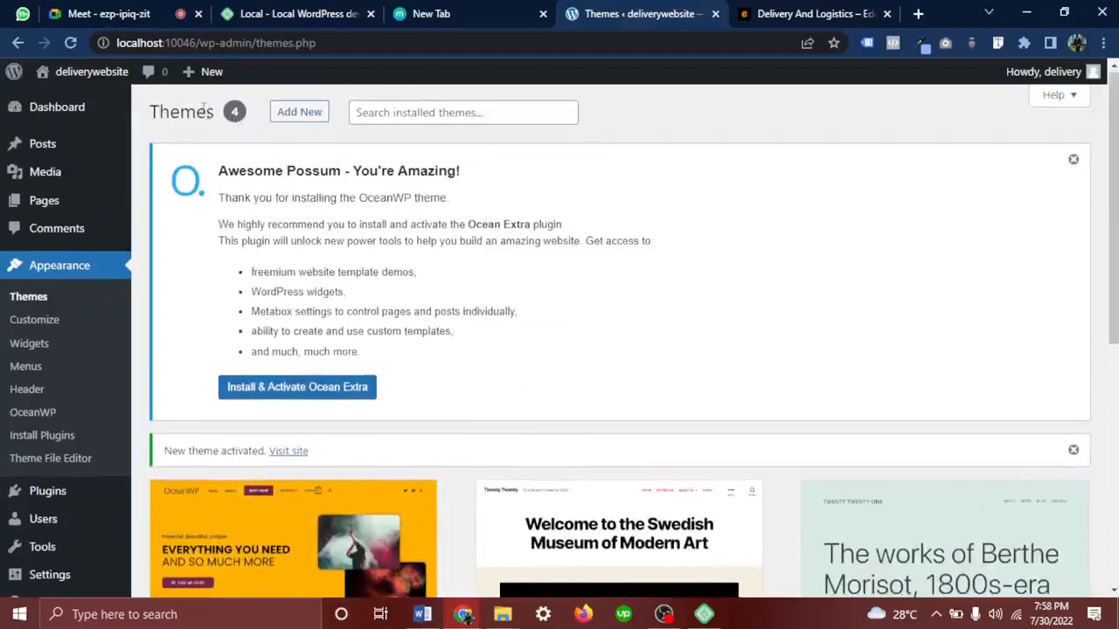
pyautogui.scroll(-3, 348, 319)
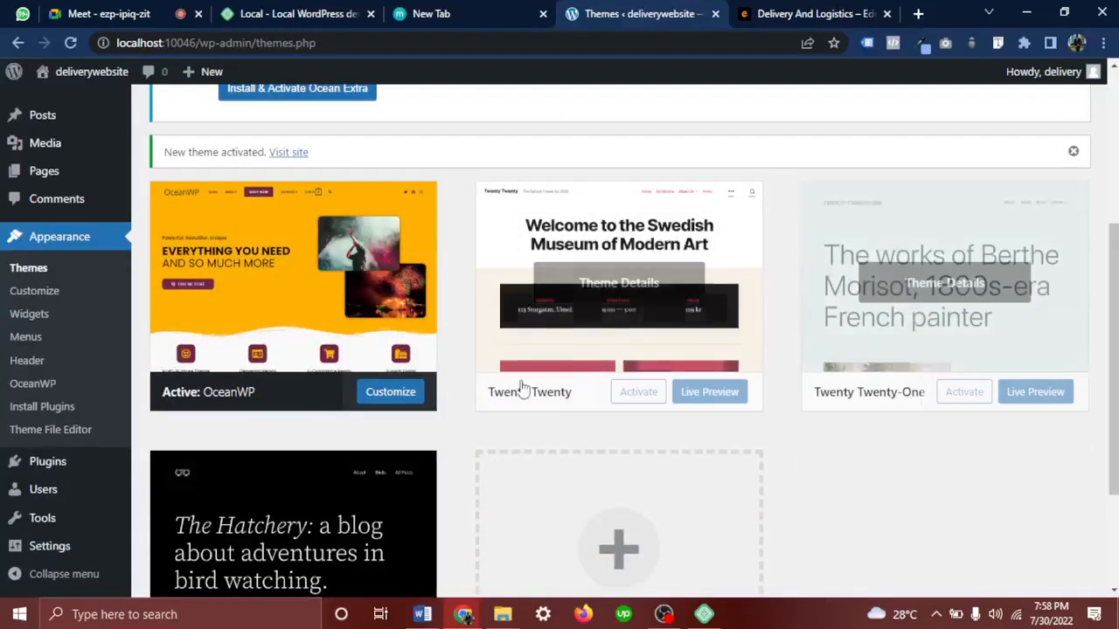
pyautogui.scroll(-1, 522, 386)
pyautogui.scroll(-1, 521, 387)
pyautogui.moveTo(274, 260); pyautogui.dragTo(161, 260)
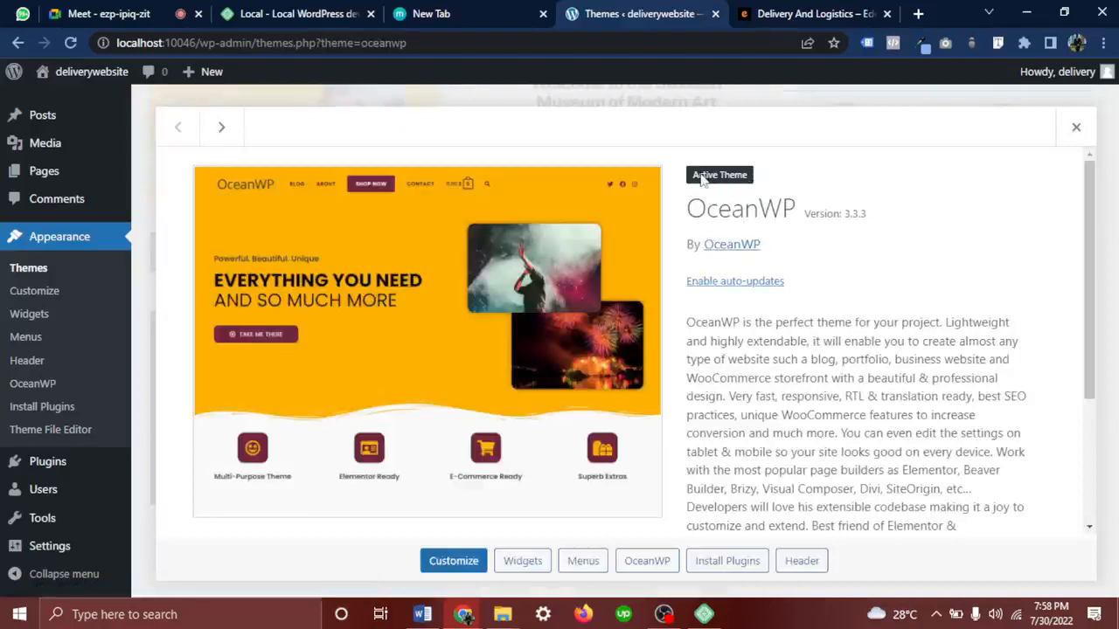
pyautogui.click(1076, 127)
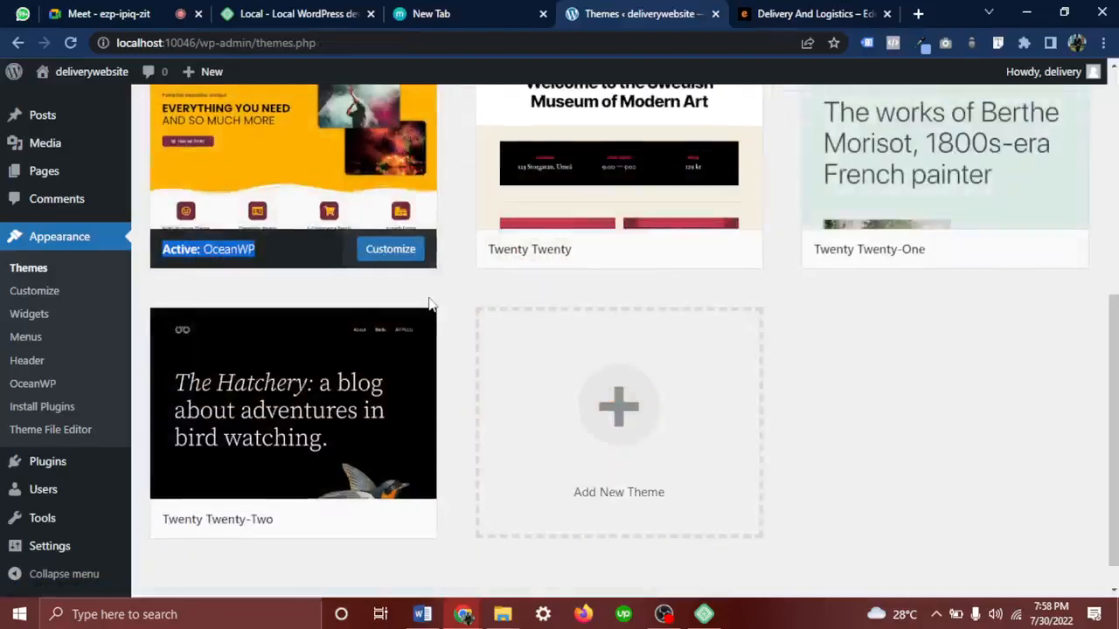
pyautogui.scroll(5, 428, 303)
pyautogui.moveTo(144, 125)
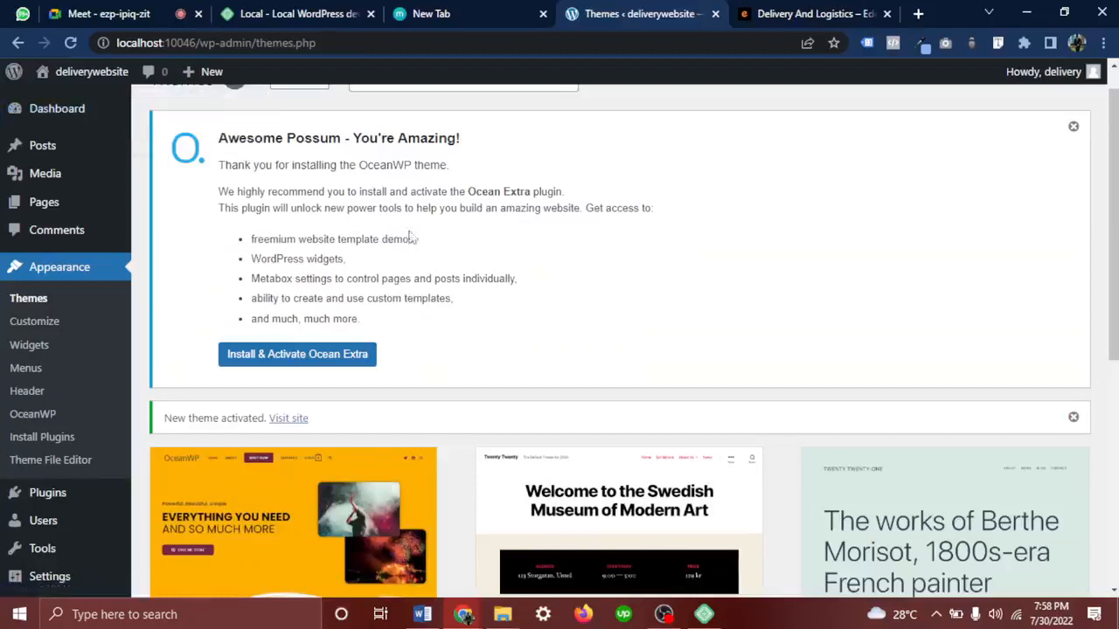
pyautogui.moveTo(208, 127); pyautogui.dragTo(544, 303)
pyautogui.click(317, 182)
# Start the Ocean Extra install from the OceanWP notice, admitting a waiting Meet participant meanwhile
pyautogui.click(296, 369)
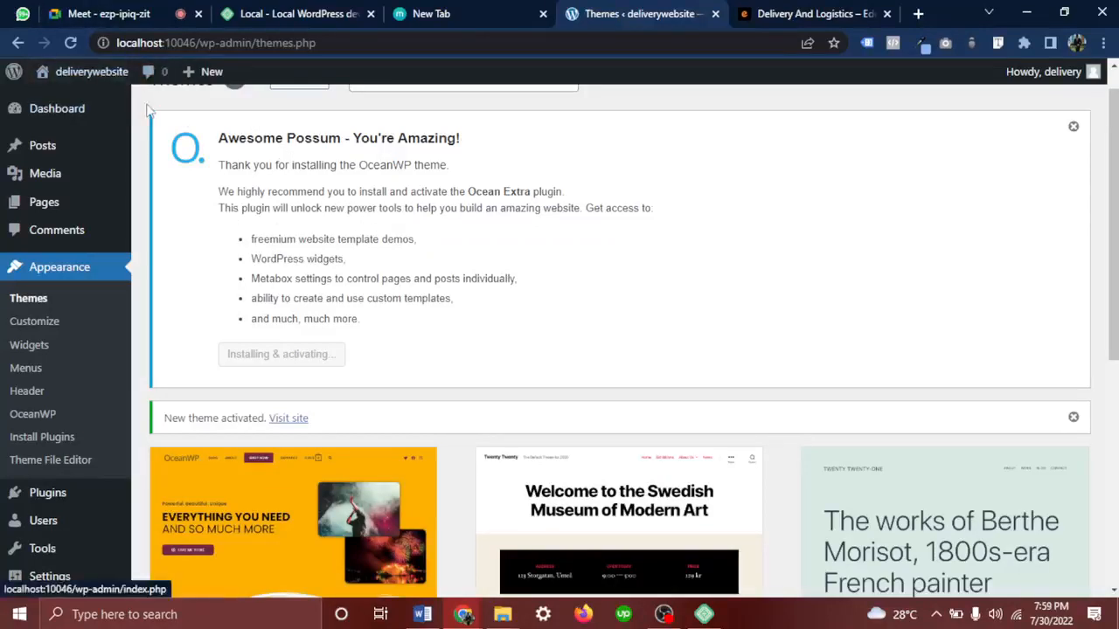
pyautogui.moveTo(193, 142); pyautogui.dragTo(346, 279)
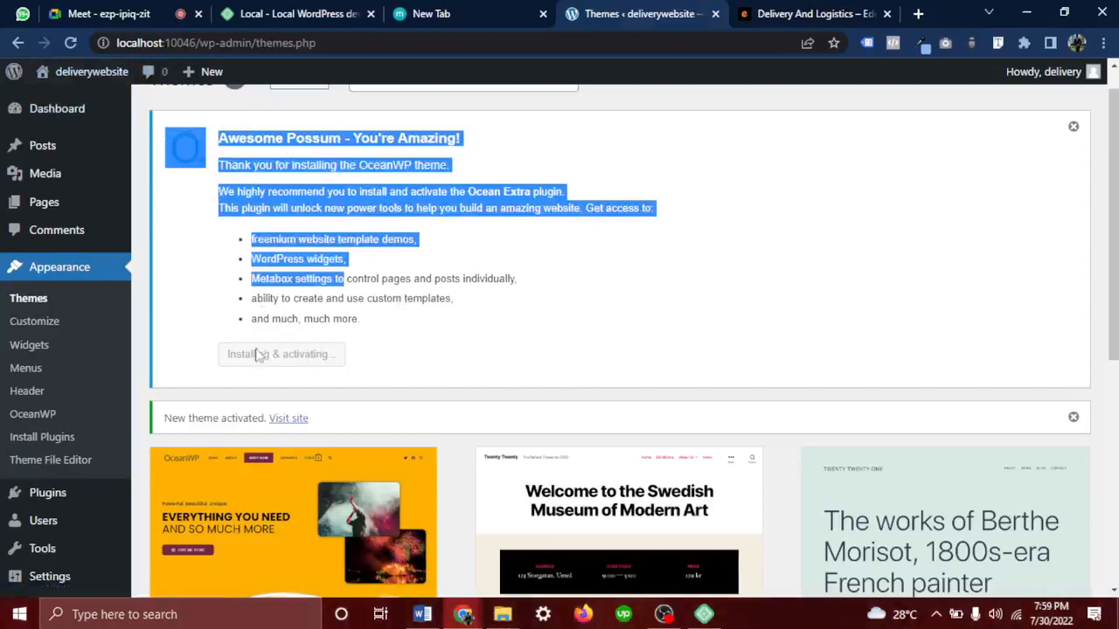
pyautogui.click(157, 13)
pyautogui.click(729, 153)
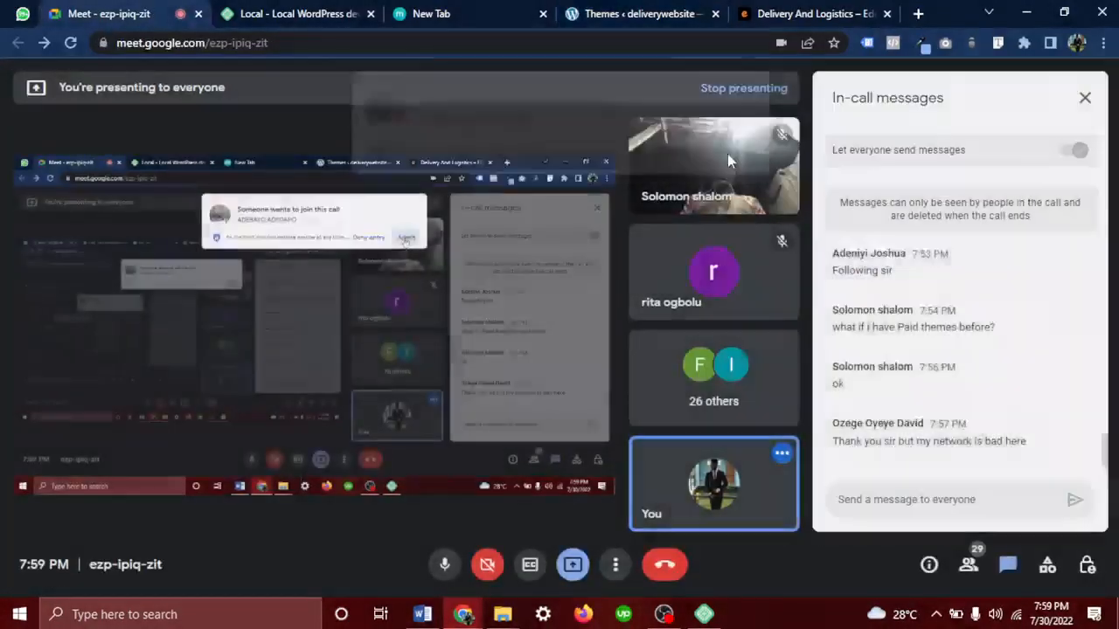
pyautogui.scroll(2, 975, 306)
pyautogui.scroll(-3, 975, 306)
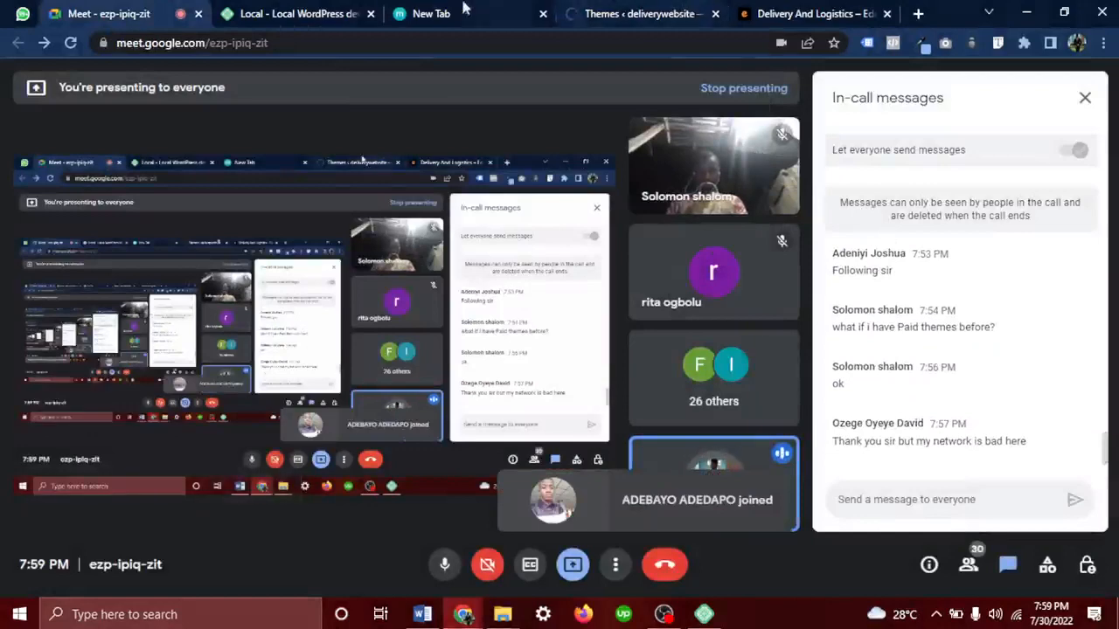
pyautogui.click(638, 13)
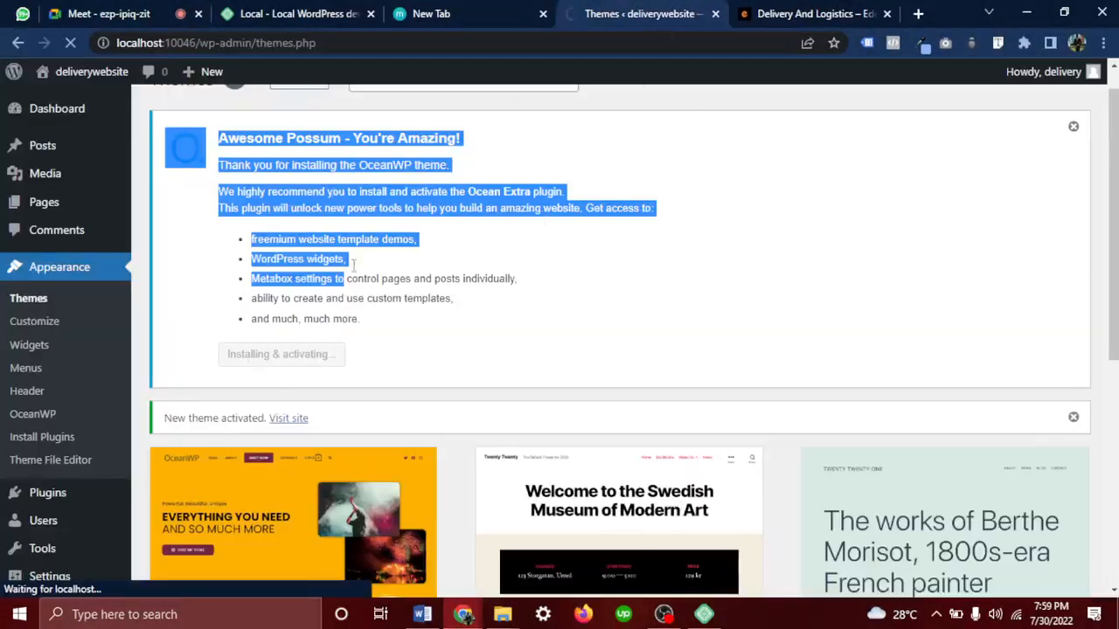
pyautogui.click(574, 277)
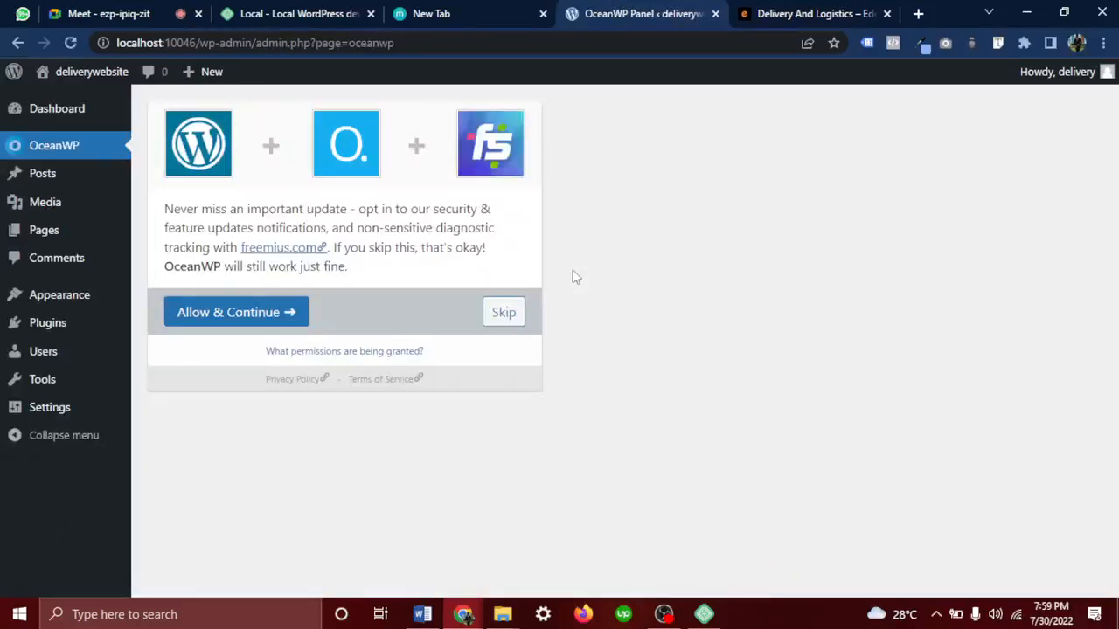
# Skip the Freemius opt-in and look over the OceanWP Panel v3.3.3 home
pyautogui.click(502, 323)
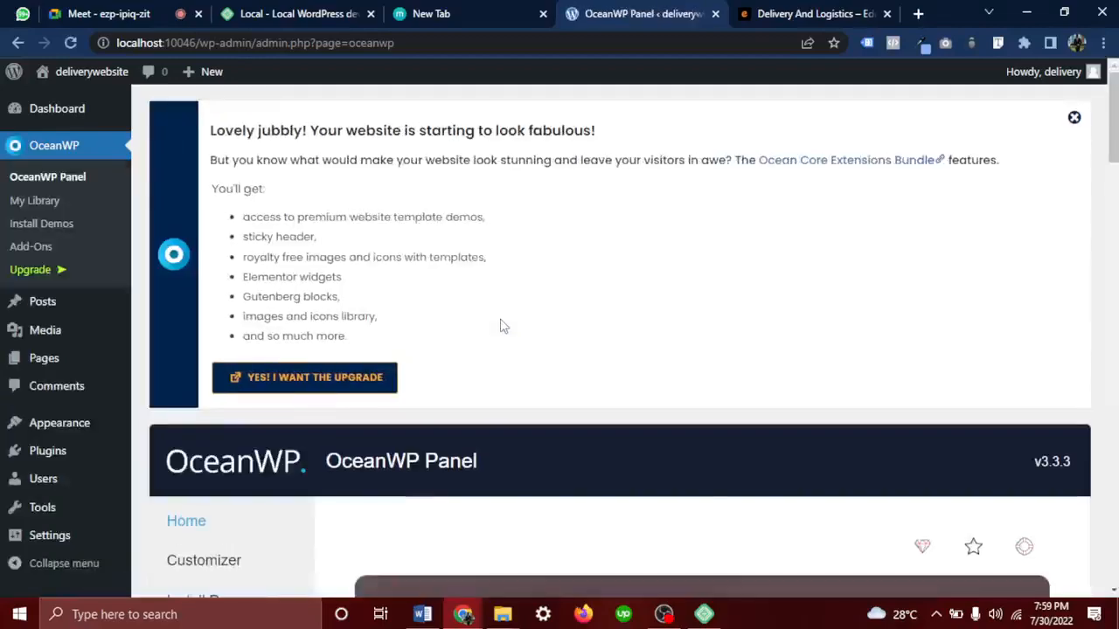
pyautogui.scroll(-10, 502, 324)
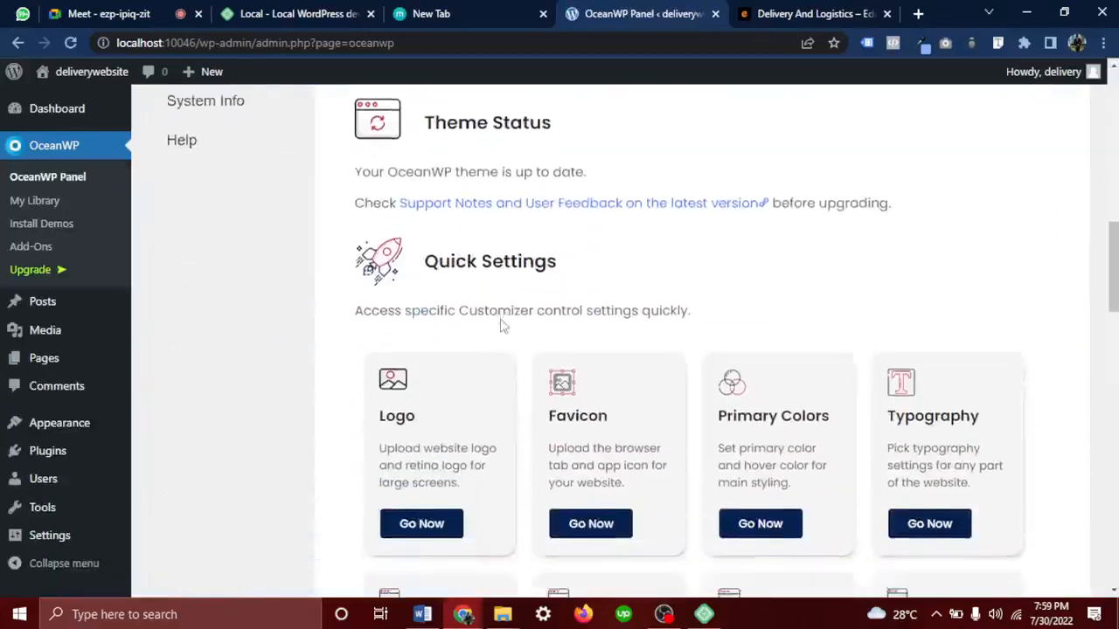
pyautogui.scroll(-7, 502, 325)
pyautogui.scroll(17, 502, 324)
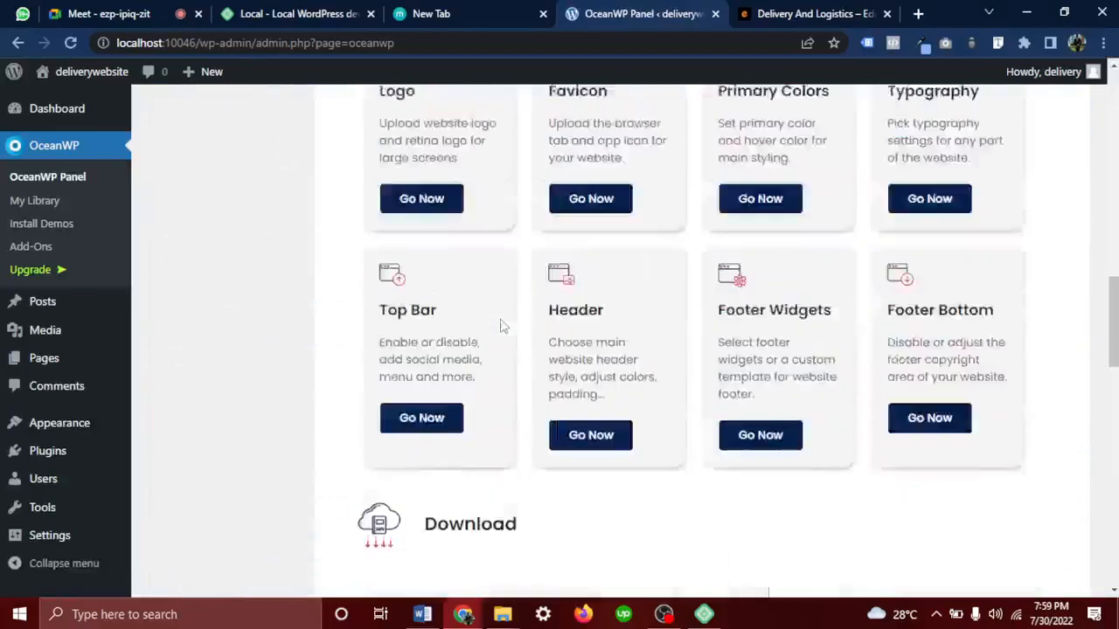
pyautogui.scroll(4, 502, 324)
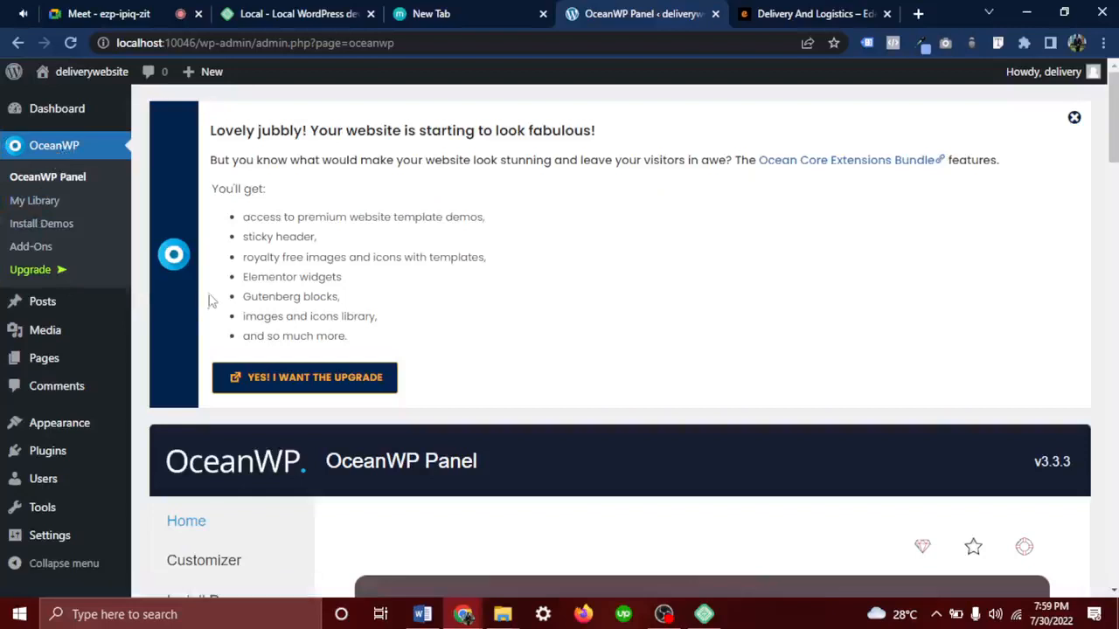
pyautogui.scroll(-8, 208, 226)
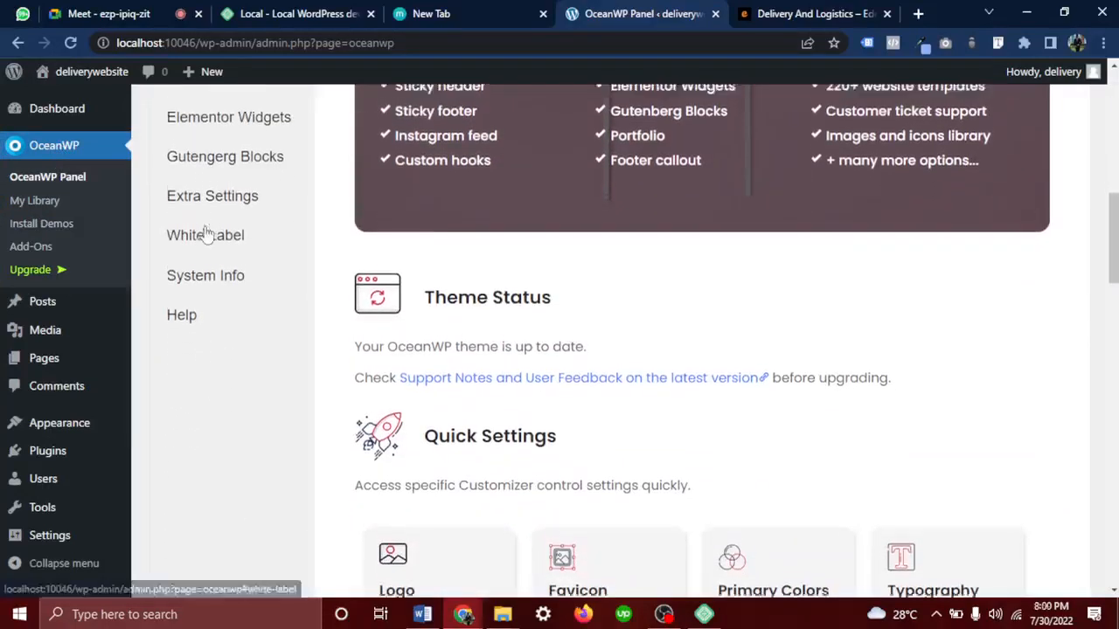
pyautogui.scroll(7, 208, 227)
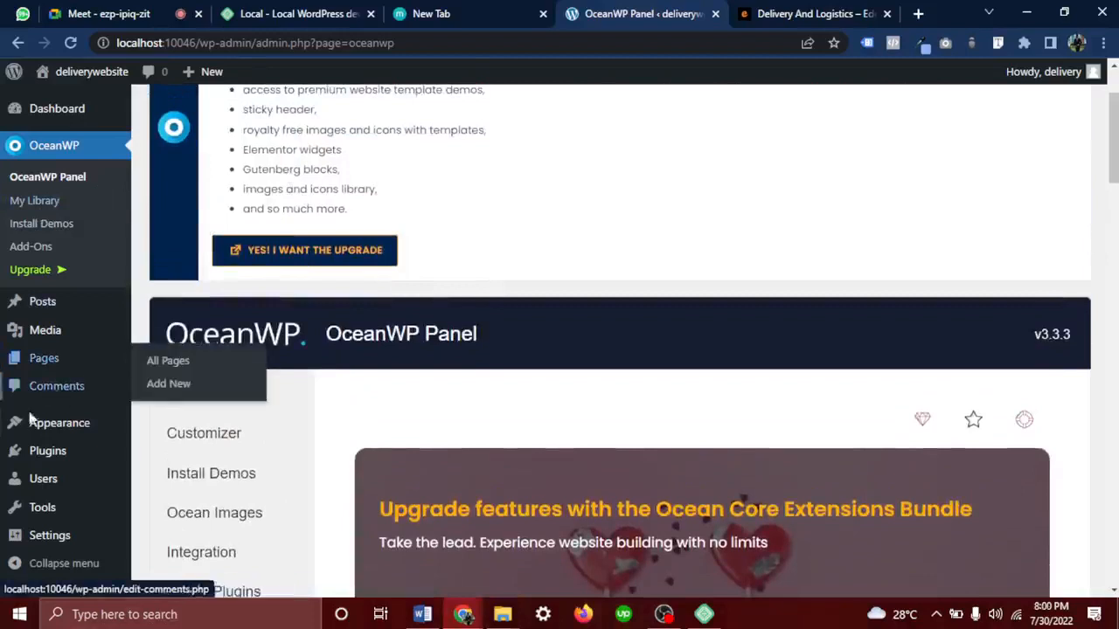
# Open the installed Plugins list and scroll through it
pyautogui.click(49, 461)
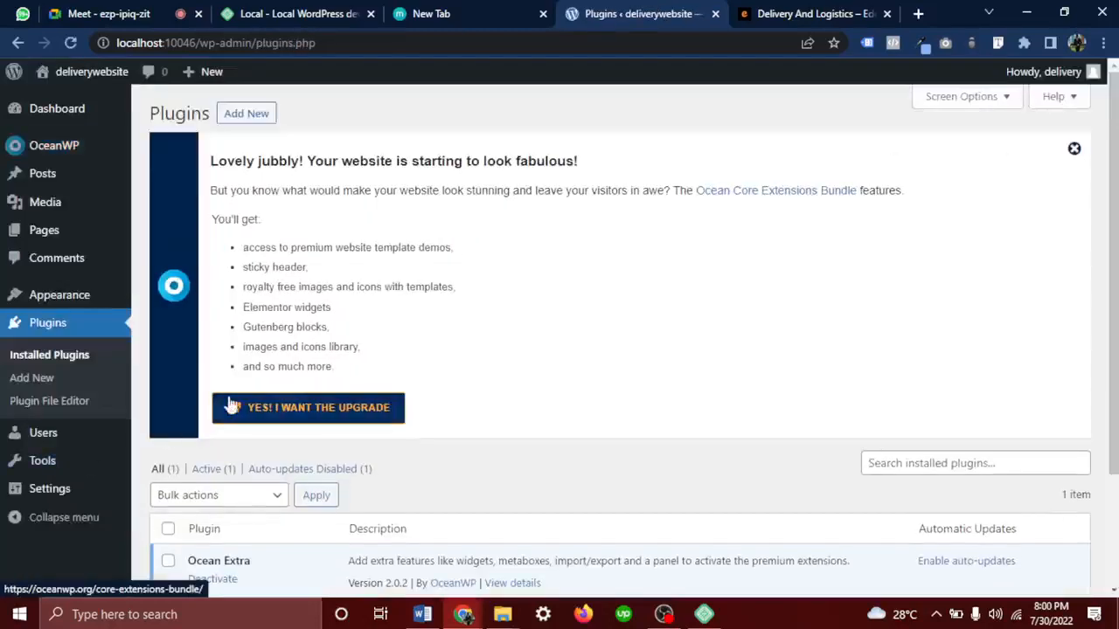
pyautogui.scroll(-1, 341, 385)
pyautogui.scroll(1, 343, 388)
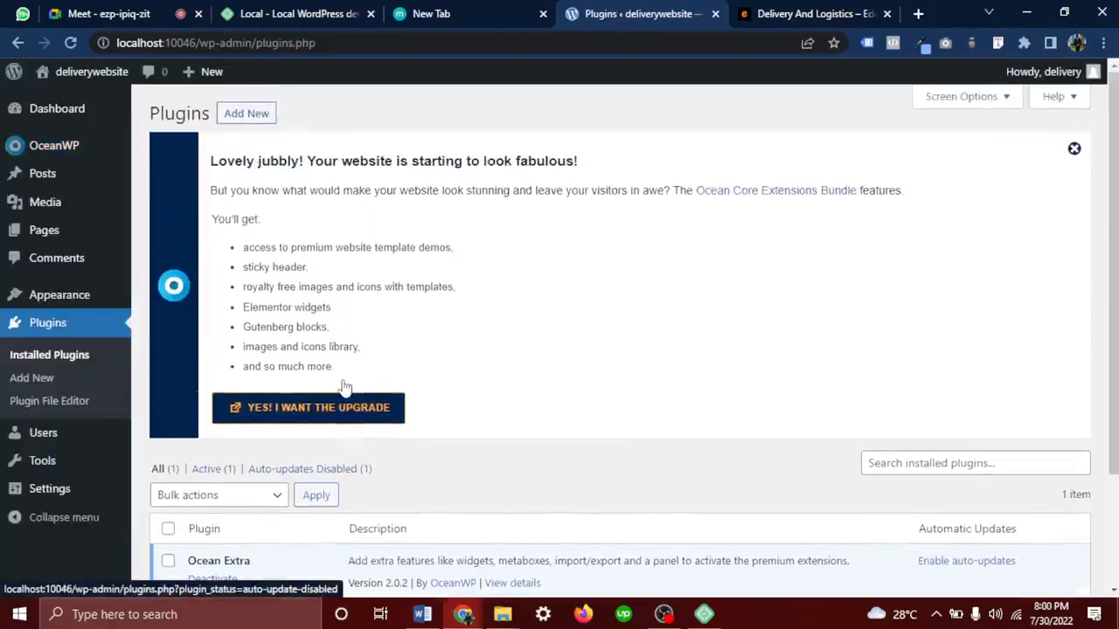
pyautogui.scroll(-1, 341, 387)
pyautogui.scroll(1, 342, 388)
# Search Add Plugins for 'Ocean ex' and confirm Ocean Extra shows as Active
pyautogui.click(241, 117)
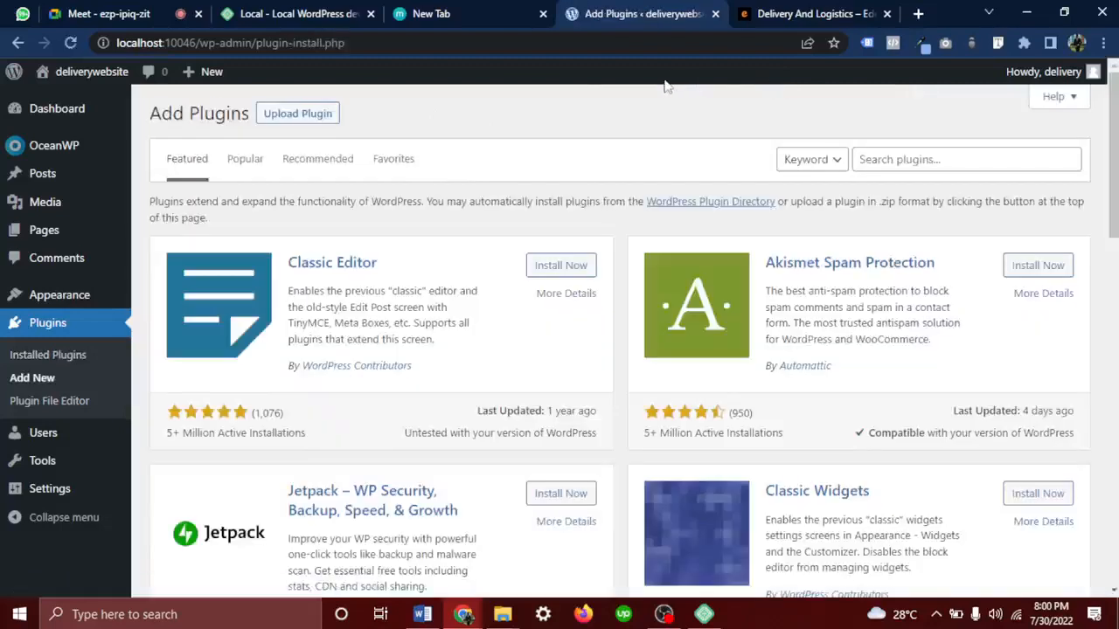
pyautogui.click(951, 164)
pyautogui.write('Ocea')
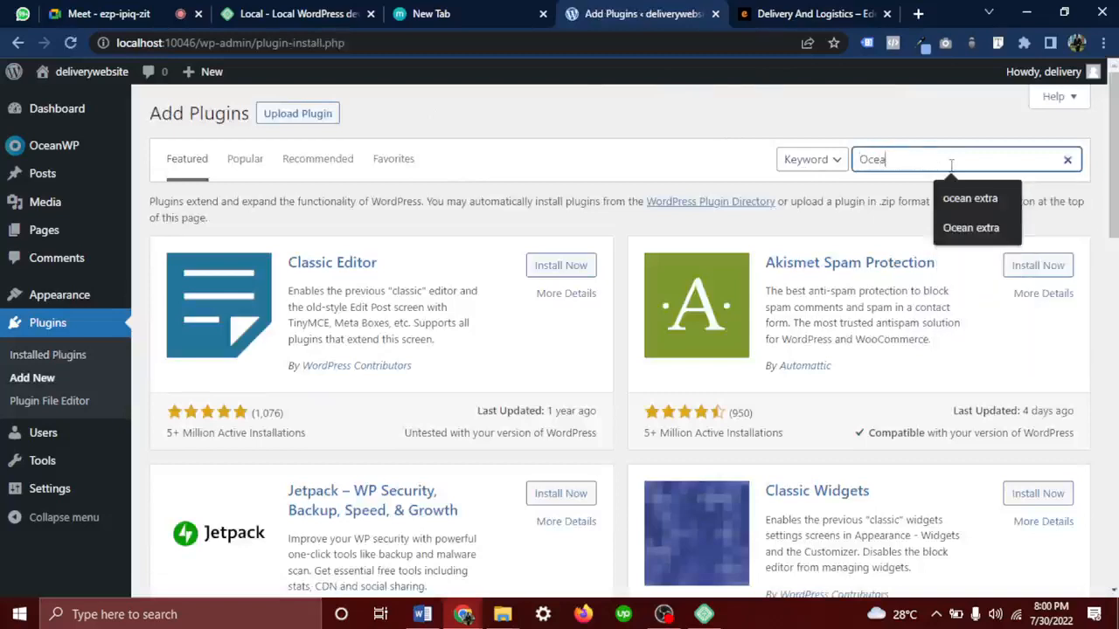
pyautogui.write('n extra')
pyautogui.press('Return')
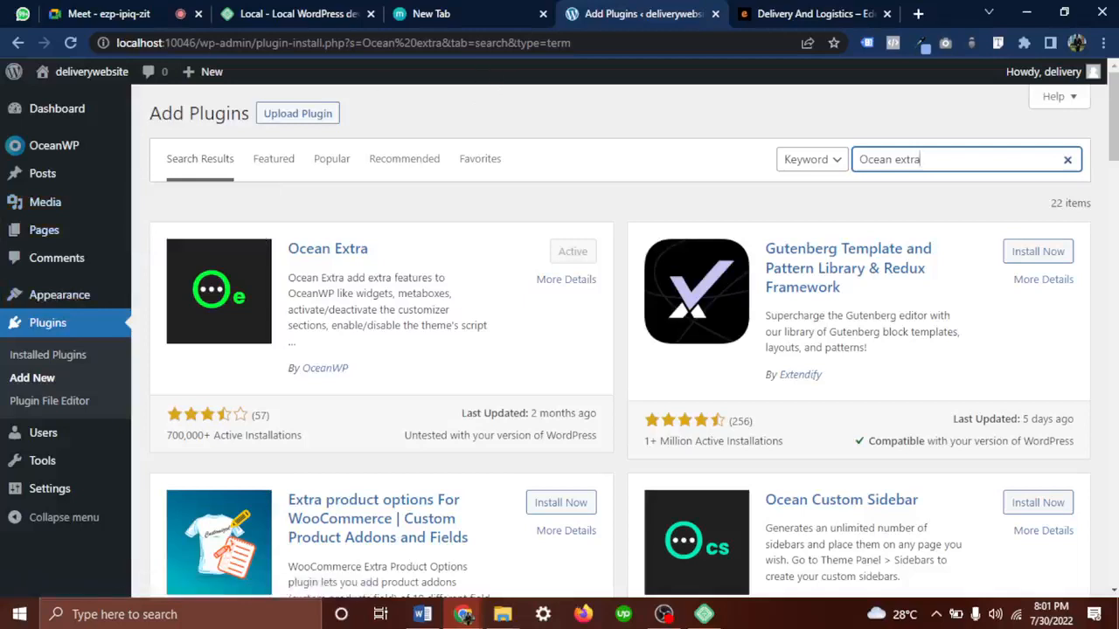
pyautogui.moveTo(53, 75)
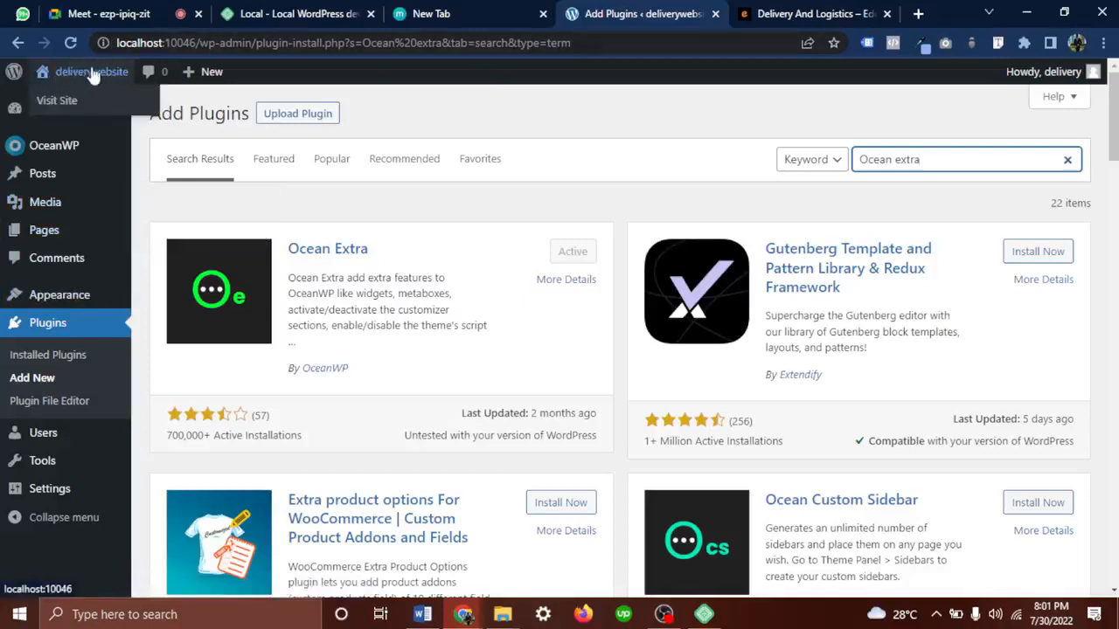
# Visit the live deliverywebsite front page, check the Meet chat, then return to the site
pyautogui.click(80, 77)
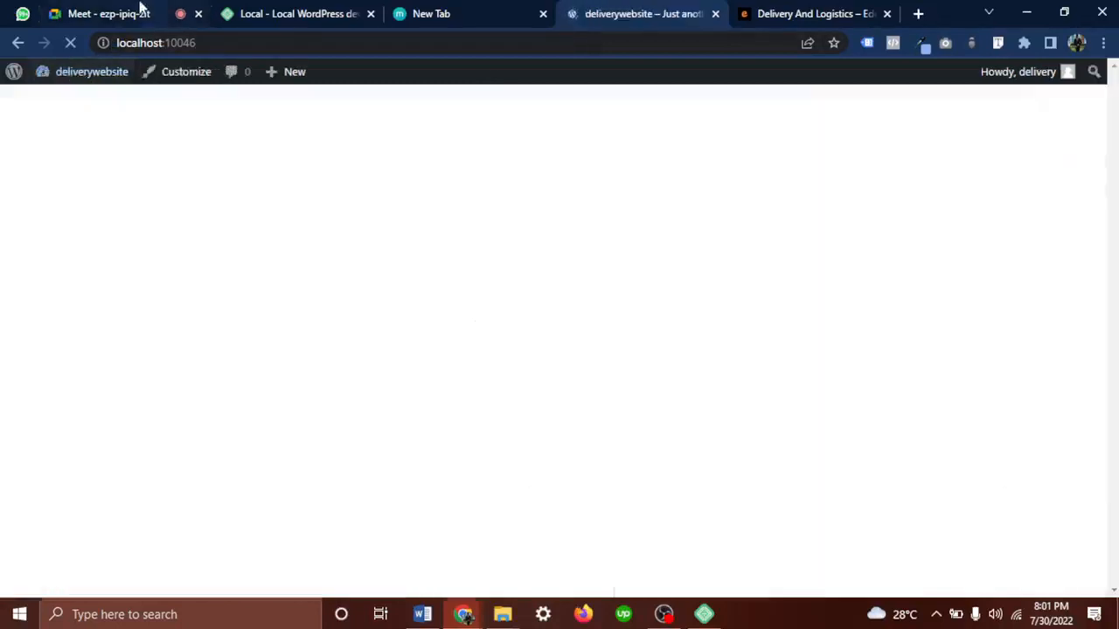
pyautogui.click(140, 10)
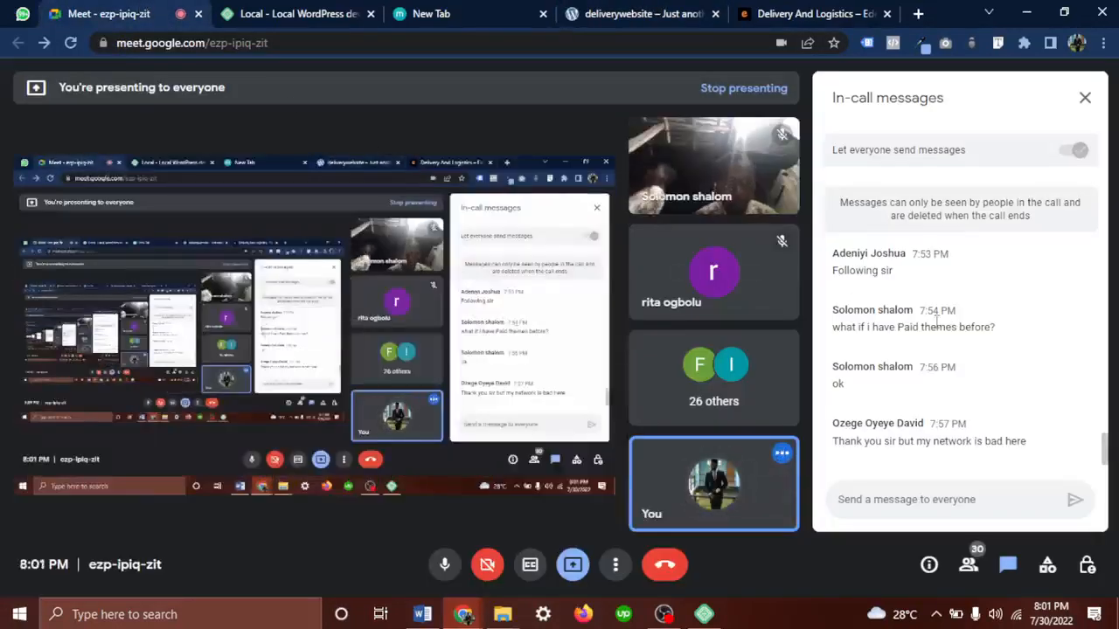
pyautogui.scroll(2, 937, 324)
pyautogui.scroll(-2, 937, 323)
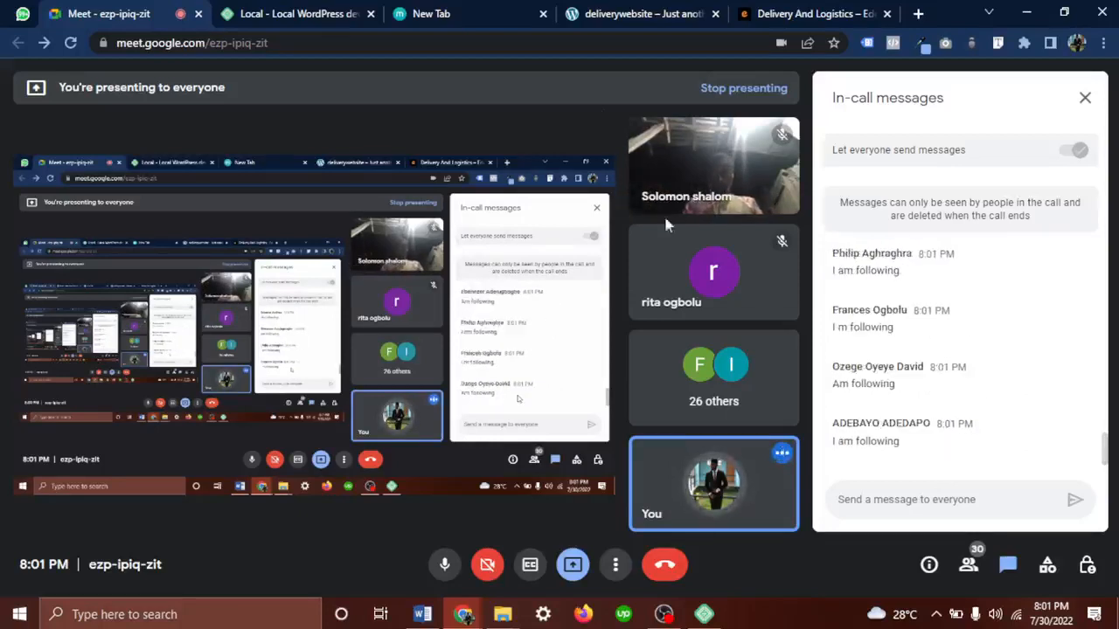
pyautogui.click(622, 10)
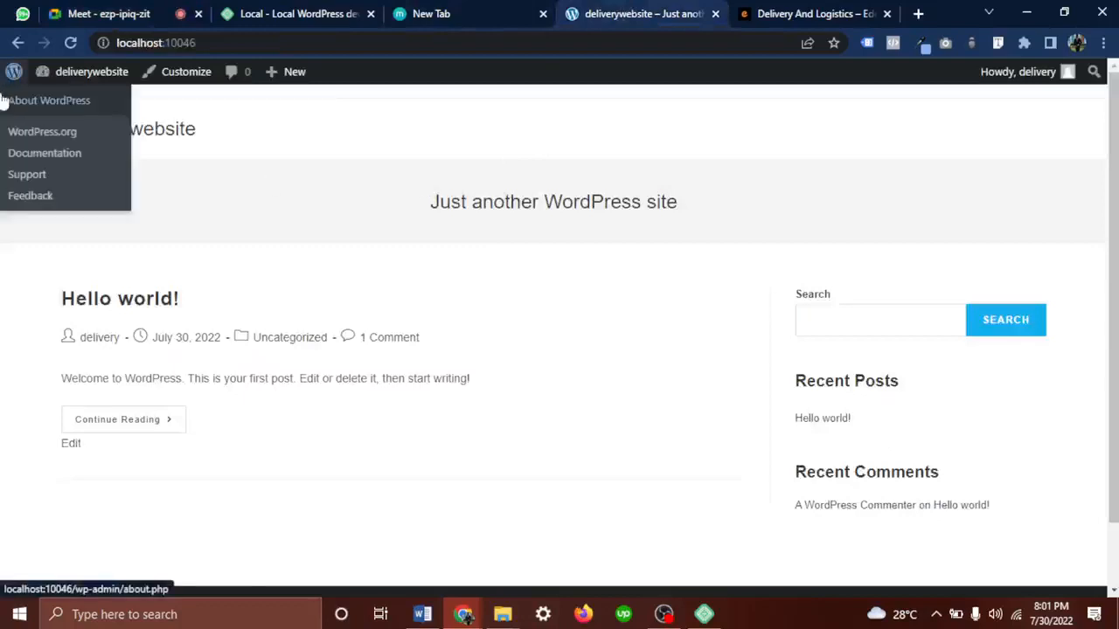
# Look over the new OceanWP-styled front page, highlighting its text and scrolling through it
pyautogui.moveTo(48, 143); pyautogui.dragTo(990, 507)
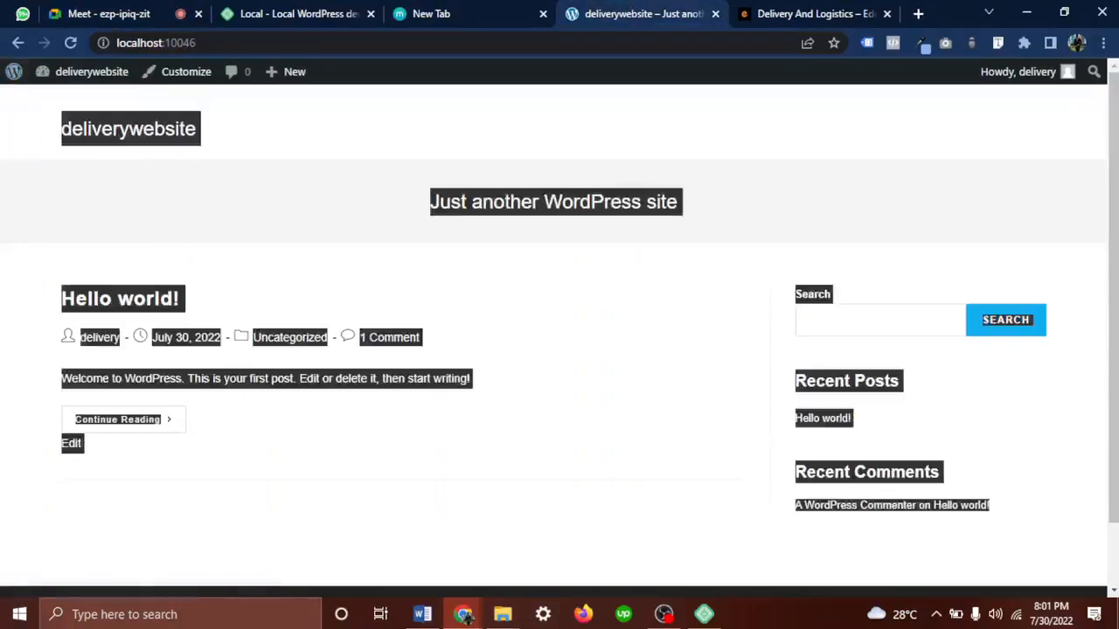
pyautogui.click(707, 403)
pyautogui.scroll(-1, 707, 403)
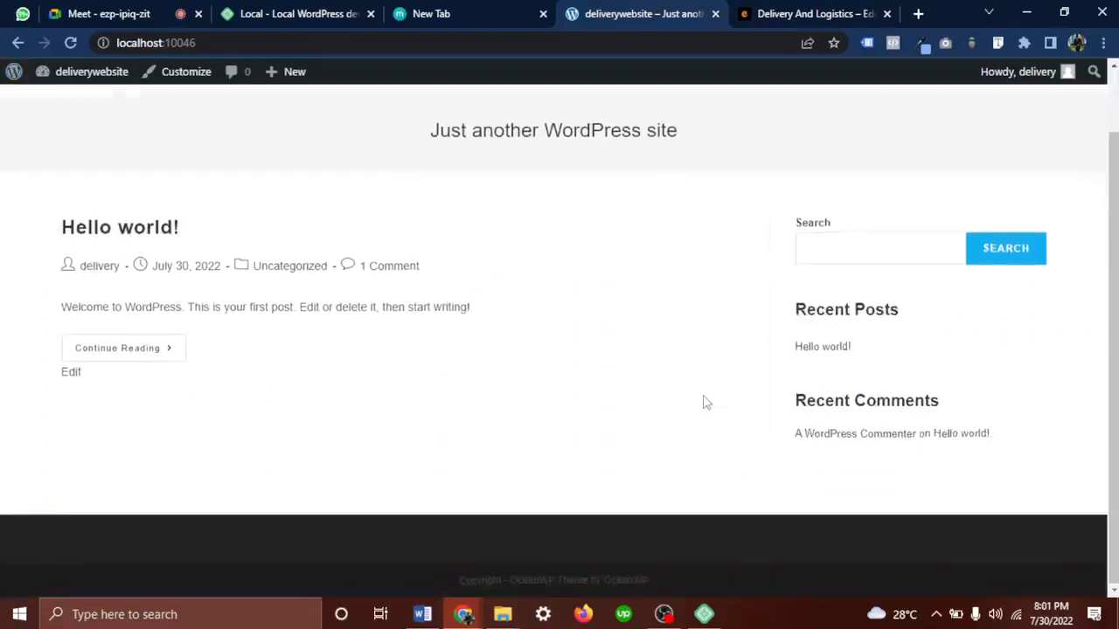
pyautogui.scroll(1, 707, 403)
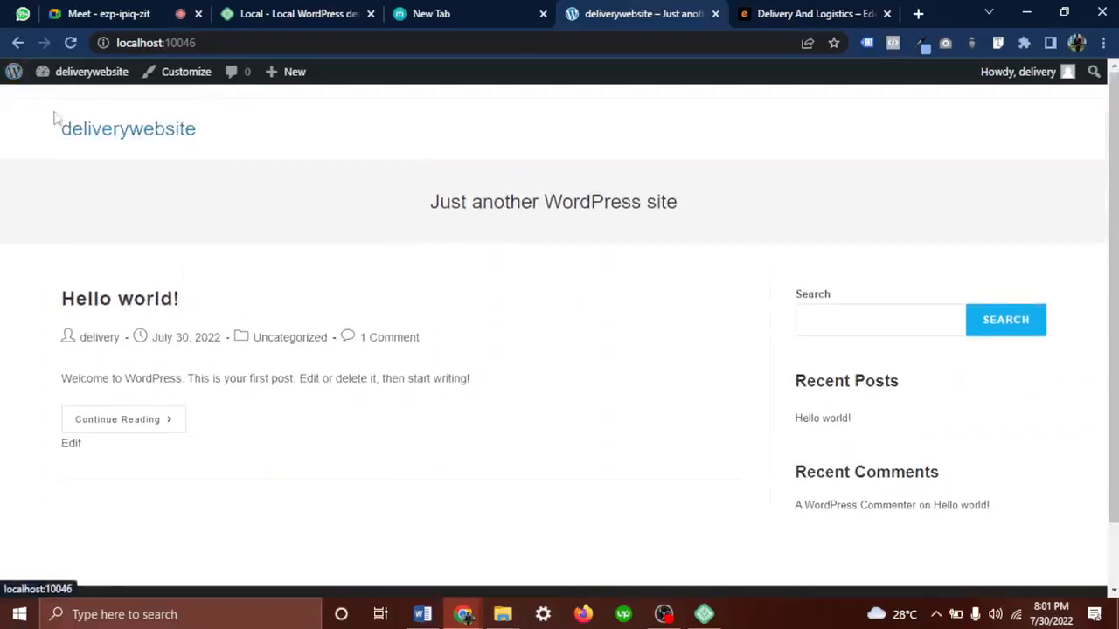
pyautogui.moveTo(30, 110); pyautogui.dragTo(478, 474)
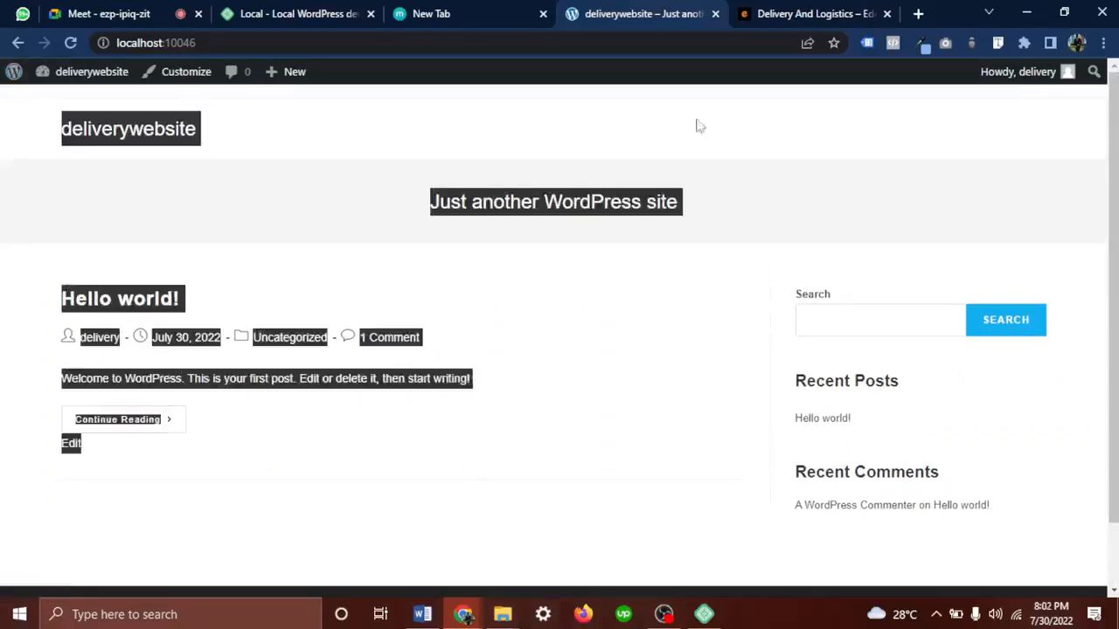
pyautogui.click(654, 117)
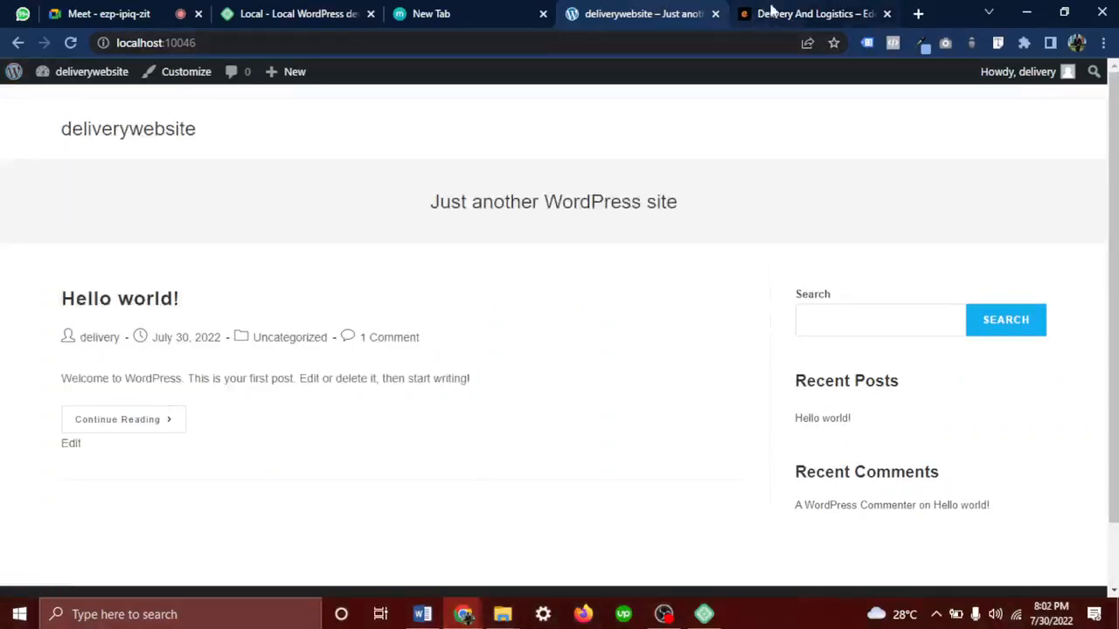
# Bring up the Delivery And Logistics reference design tab and scroll through it
pyautogui.click(770, 14)
pyautogui.scroll(-3, 562, 350)
pyautogui.scroll(1, 568, 375)
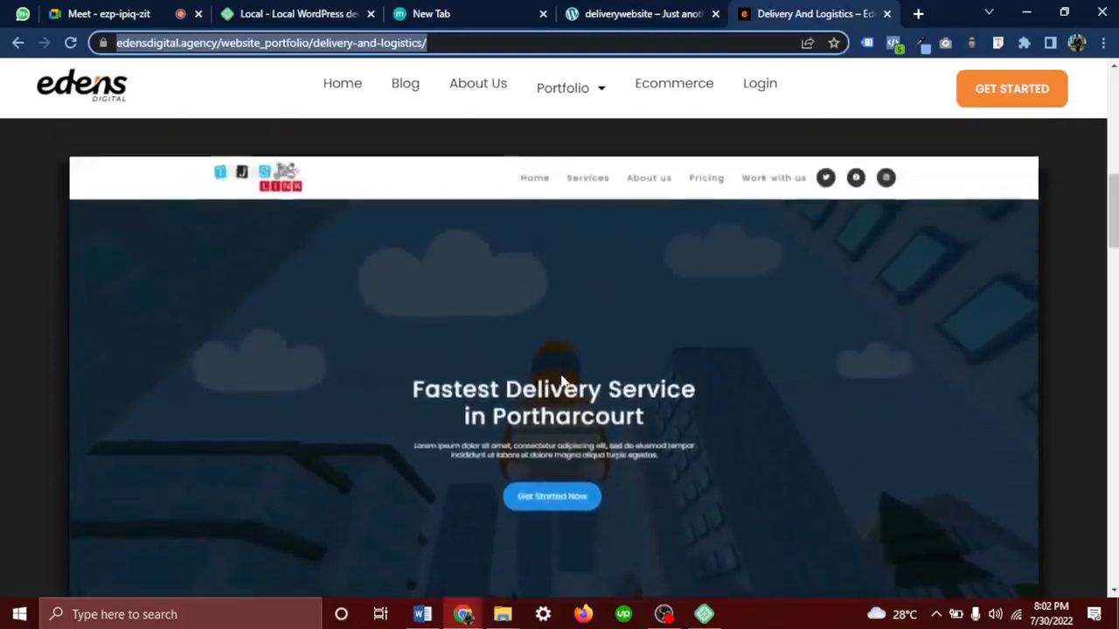
# Open the 10.jpg delivery mockup full-size in its own tab, then return to deliverywebsite
pyautogui.rightClick(577, 376)
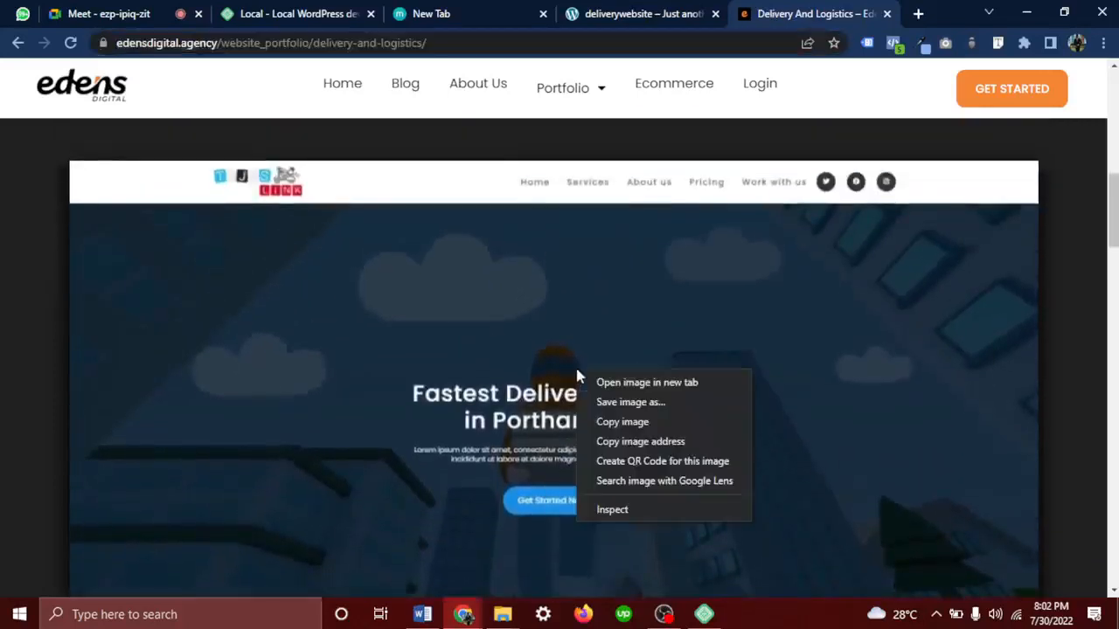
pyautogui.click(651, 383)
pyautogui.click(814, 13)
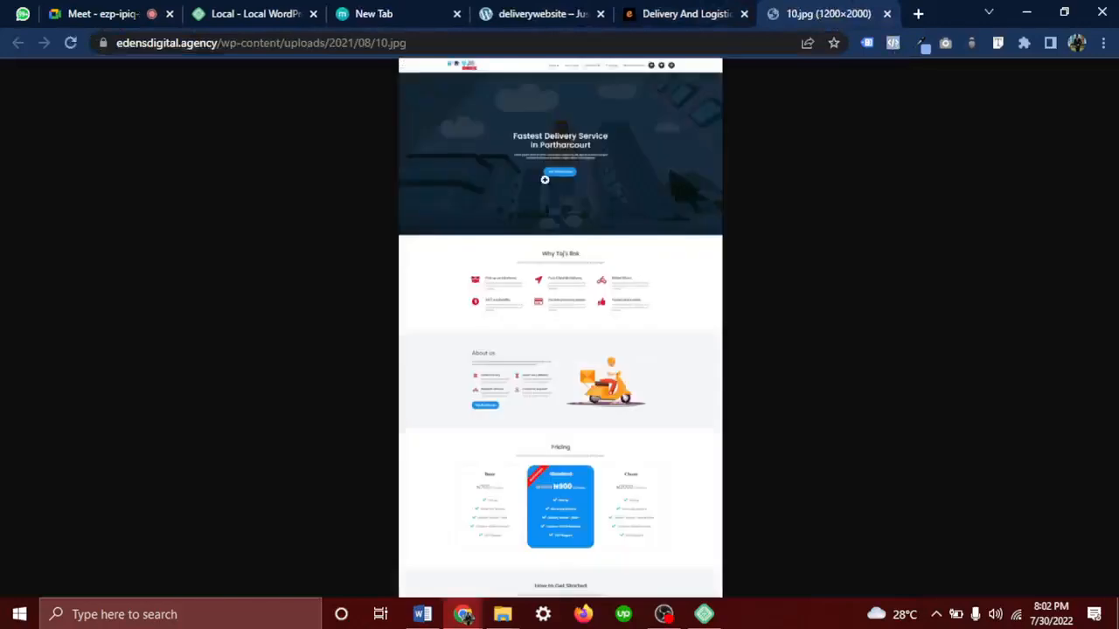
pyautogui.click(545, 179)
pyautogui.scroll(1, 545, 179)
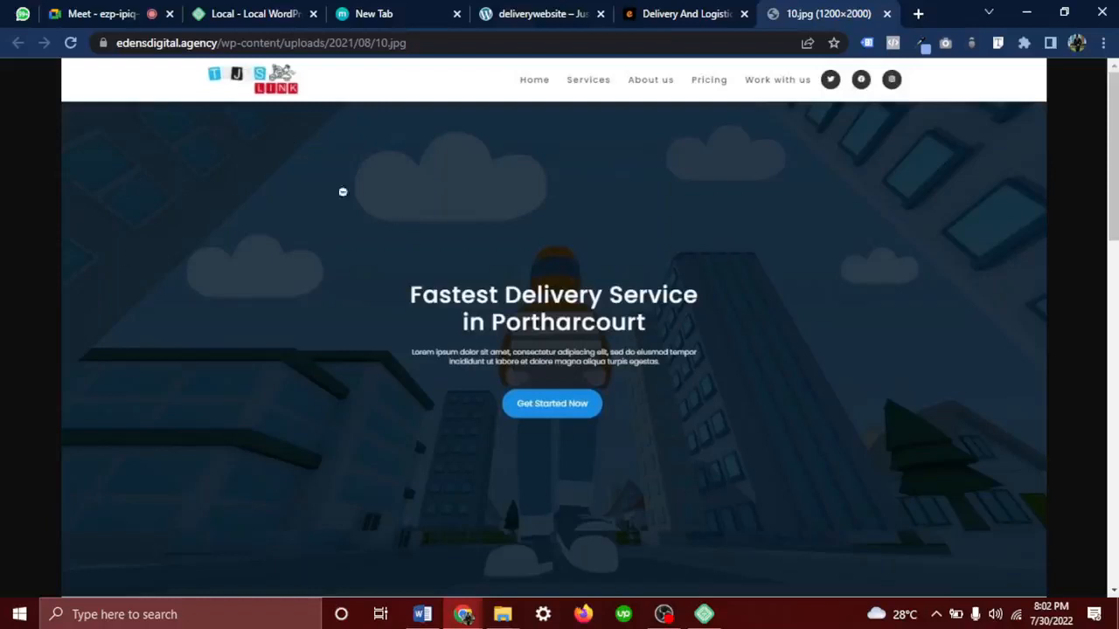
pyautogui.click(540, 14)
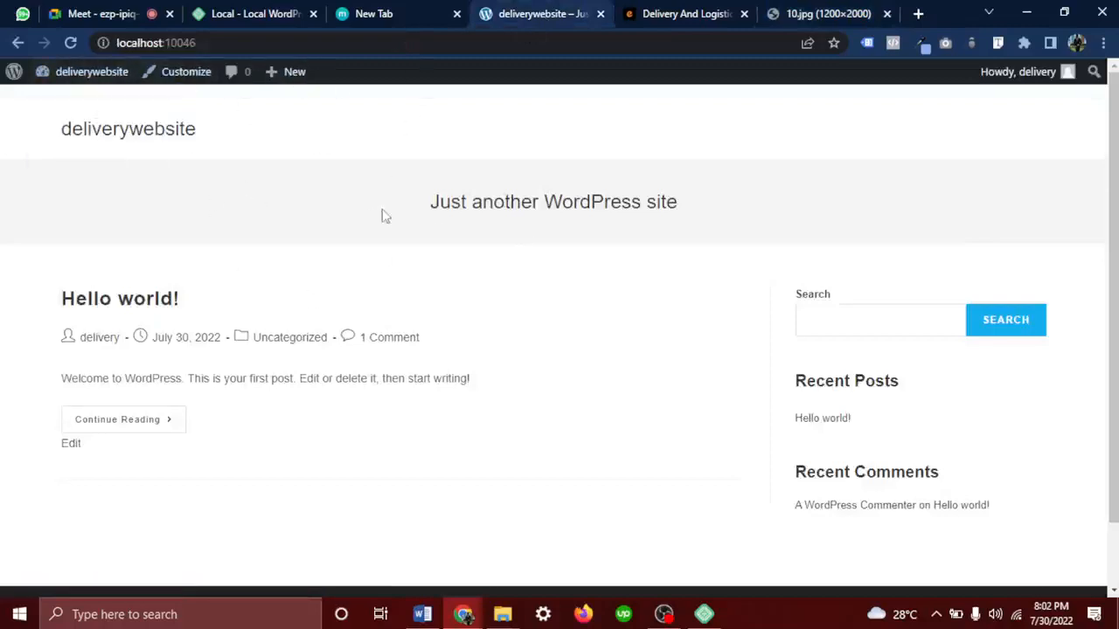
# Launch the Customizer for deliverywebsite from the WordPress admin bar
pyautogui.click(185, 79)
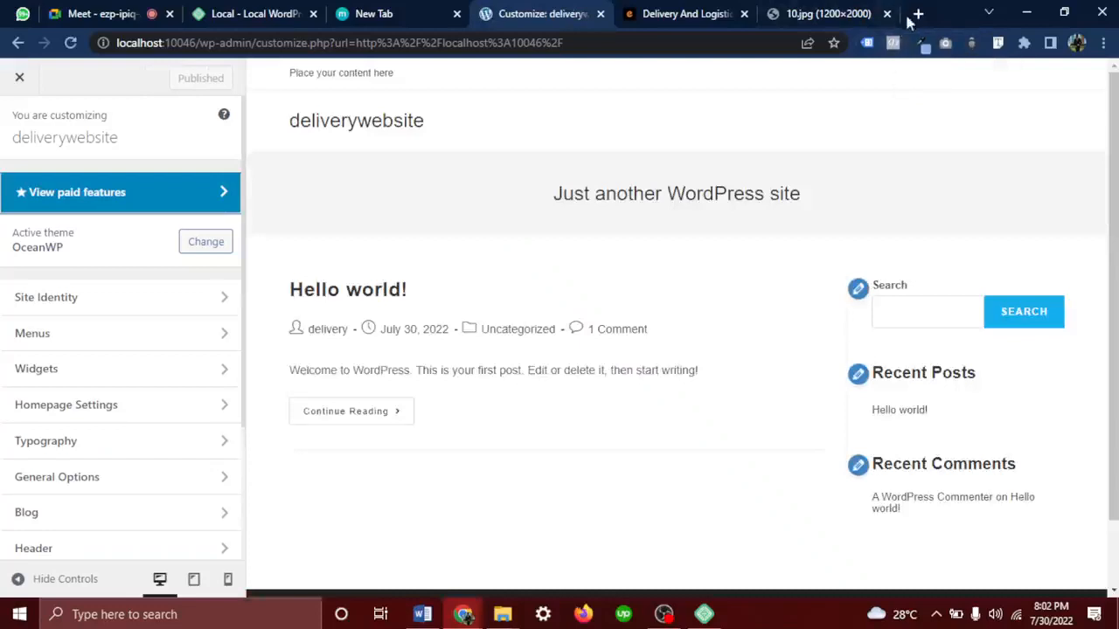
# Search Google in a new tab for 'how much does it cost to build a website'
pyautogui.click(918, 13)
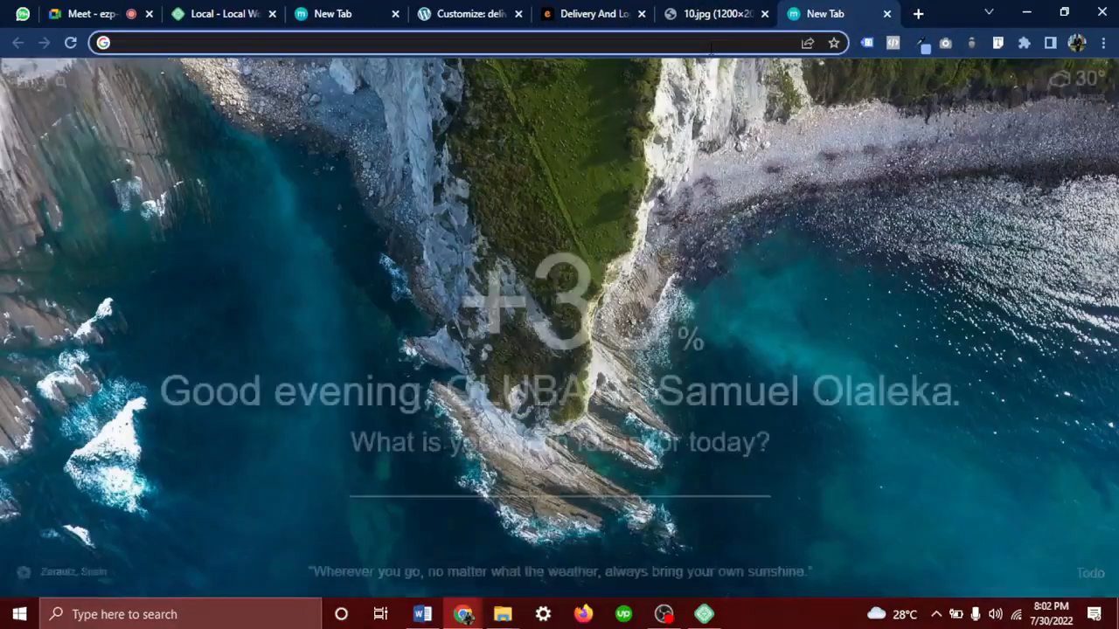
pyautogui.click(483, 14)
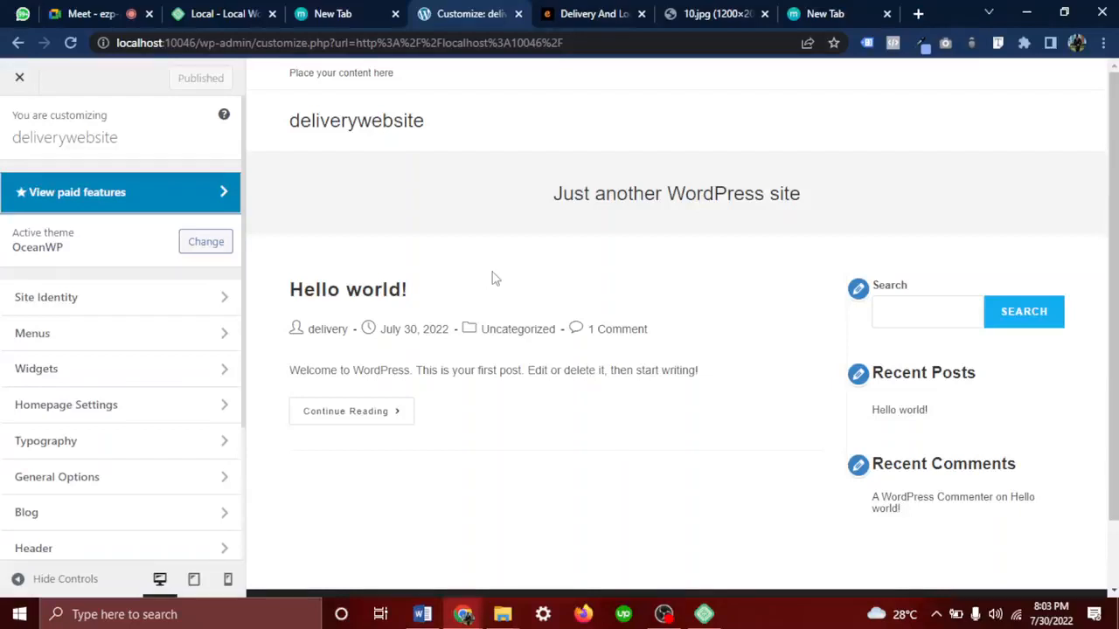
pyautogui.click(799, 14)
pyautogui.click(610, 48)
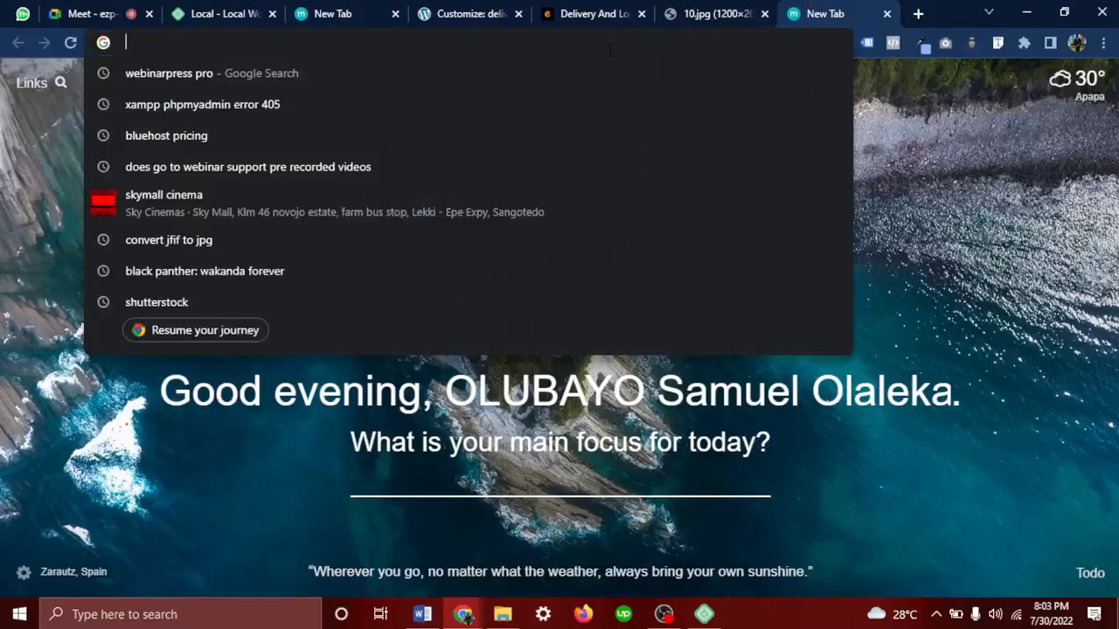
pyautogui.write('how')
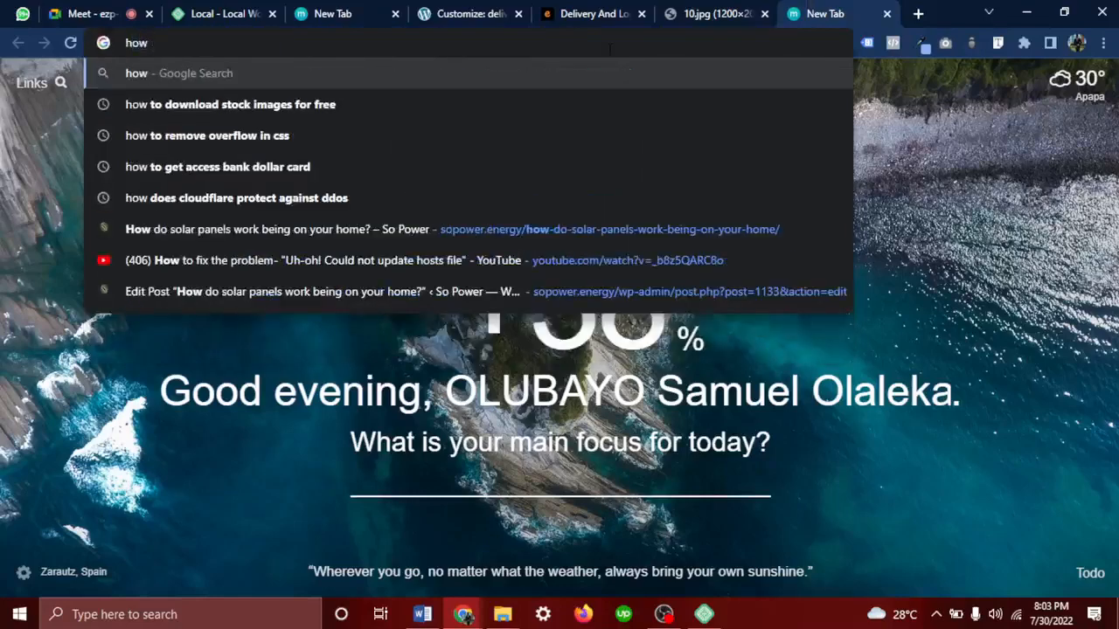
pyautogui.write(' much doesi')
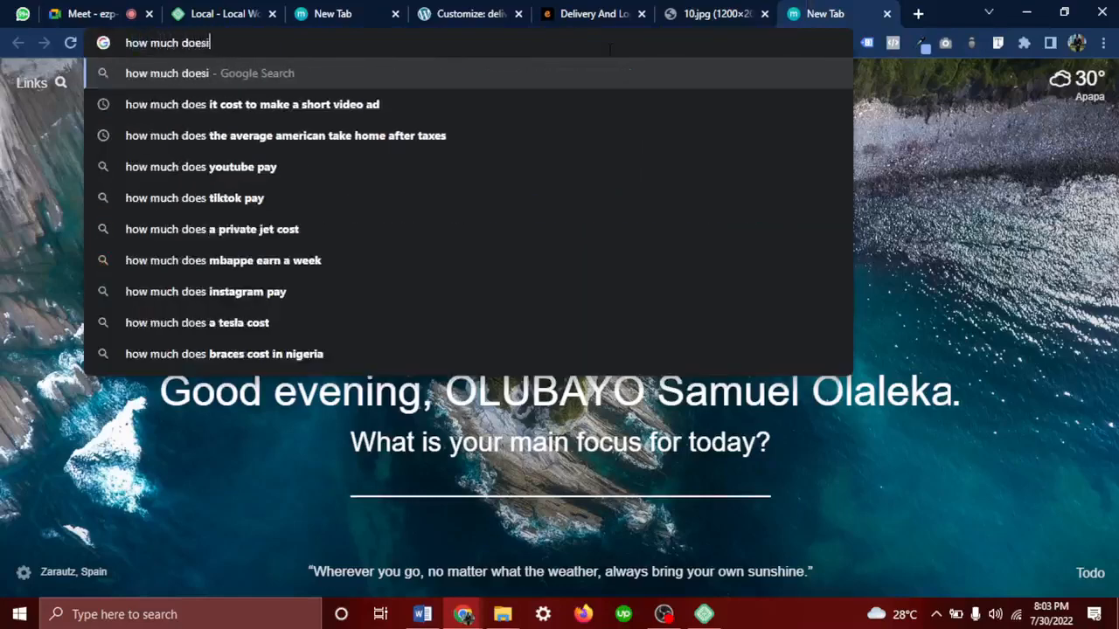
pyautogui.press('BackSpace')
pyautogui.write('it coes')
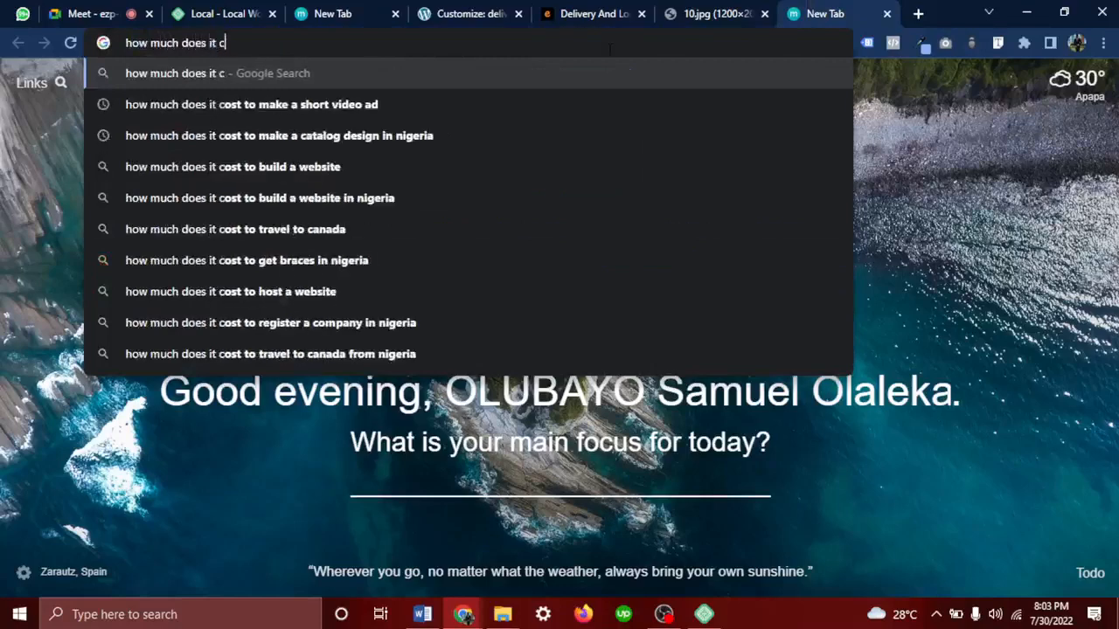
pyautogui.press('BackSpace')
pyautogui.press('BackSpace')
pyautogui.write('st ')
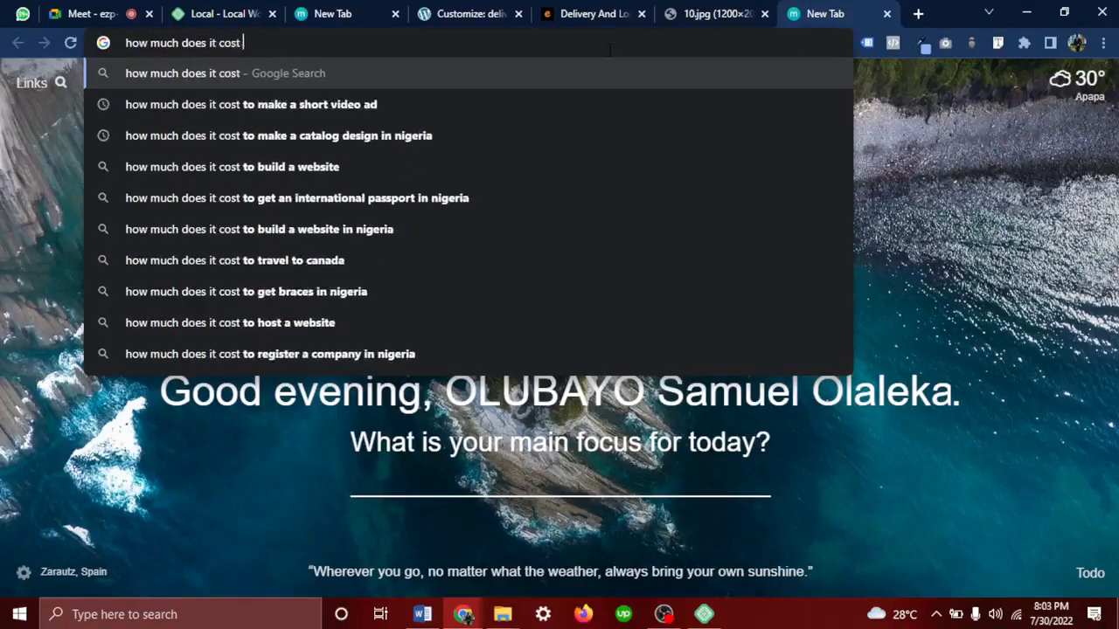
pyautogui.write('to build a web')
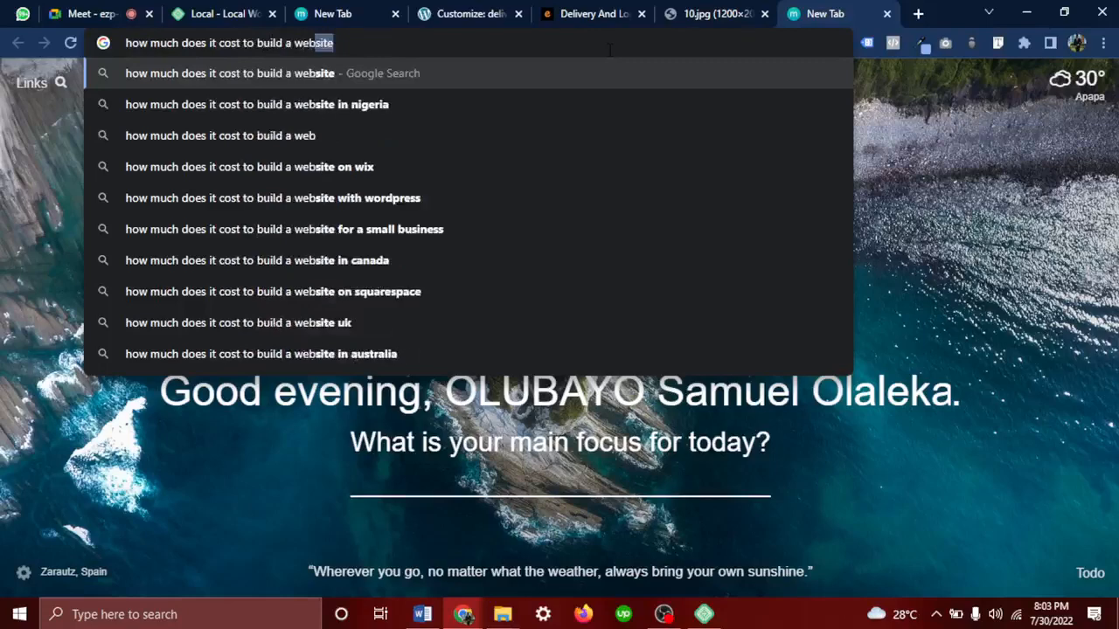
pyautogui.write('site')
pyautogui.press('Return')
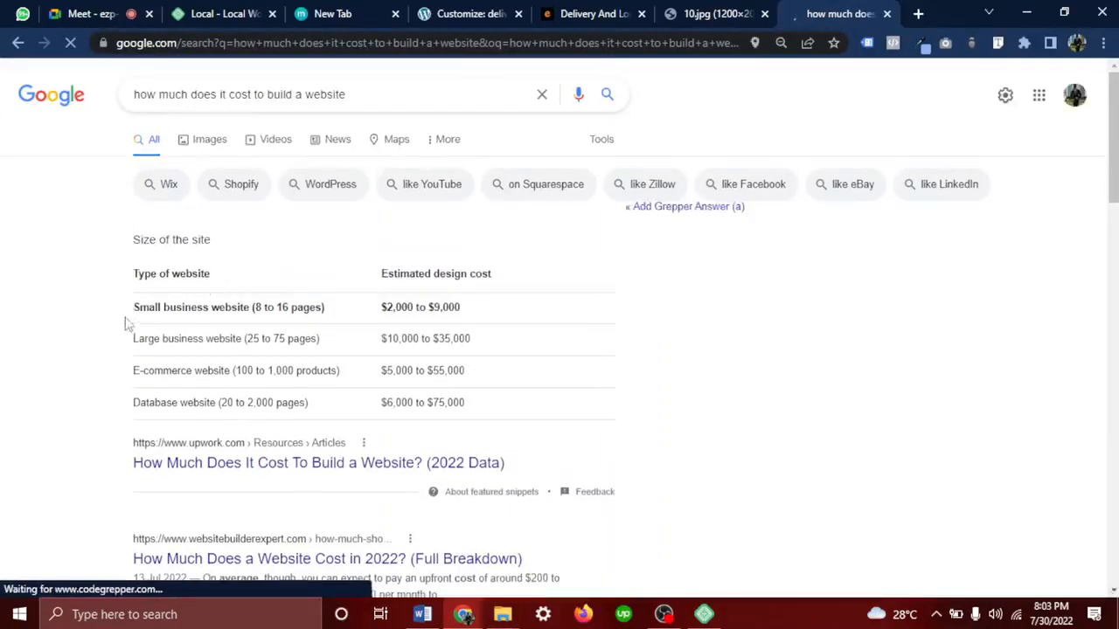
# Highlight the $2,000 to $9,000 small business cost estimate and scroll through the results
pyautogui.moveTo(133, 301); pyautogui.dragTo(457, 311)
pyautogui.click(253, 309)
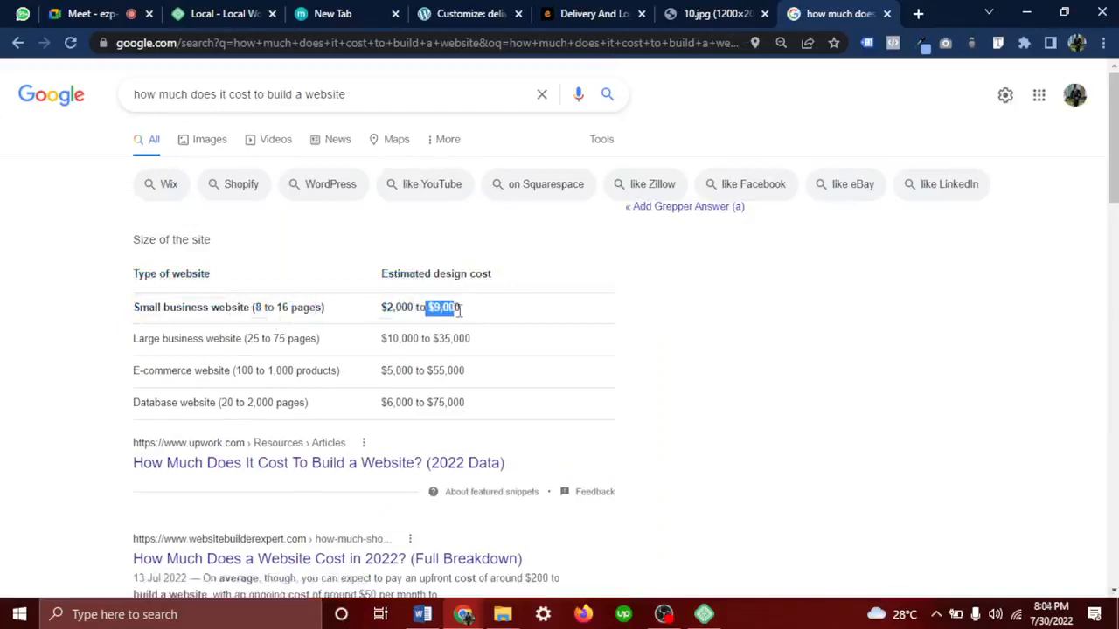
pyautogui.moveTo(261, 308); pyautogui.dragTo(475, 312)
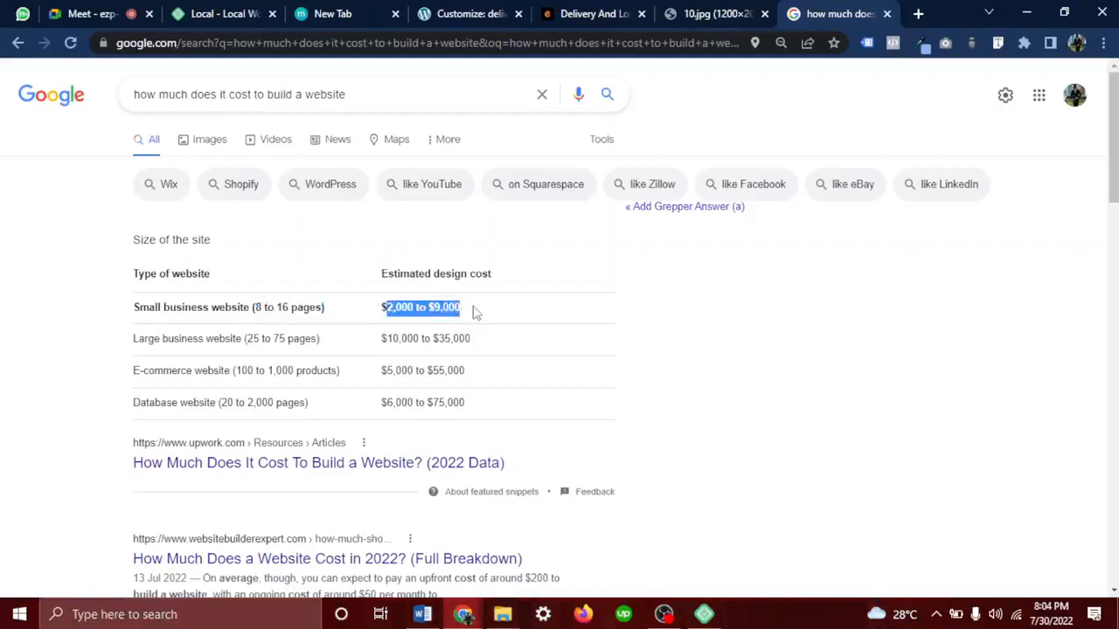
pyautogui.click(477, 313)
pyautogui.tripleClick(477, 313)
pyautogui.scroll(-2, 300, 427)
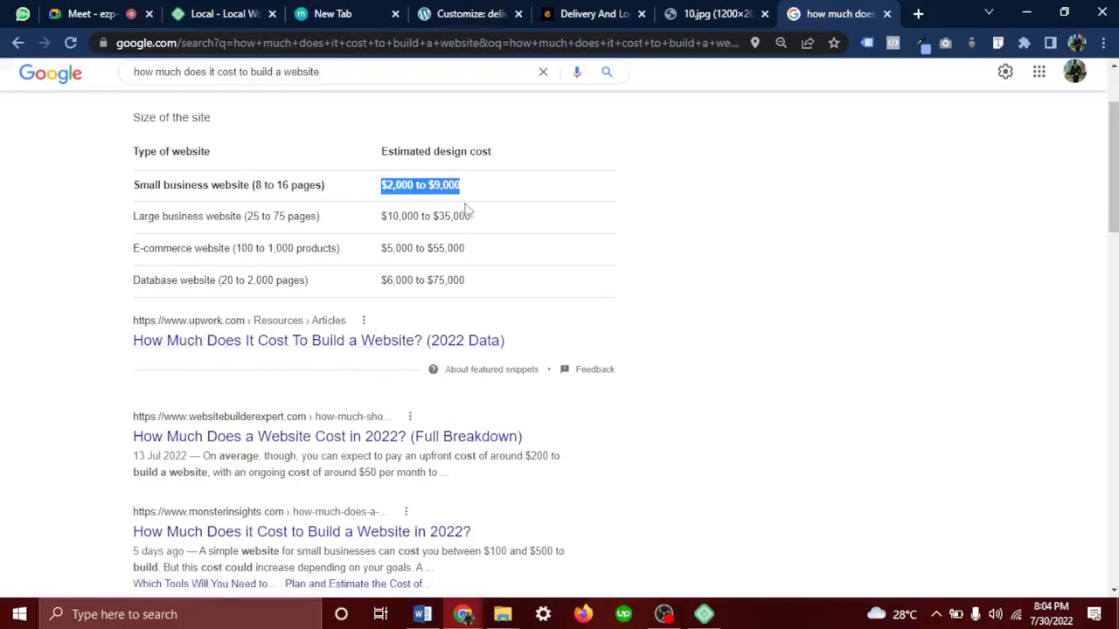
pyautogui.scroll(-3, 236, 348)
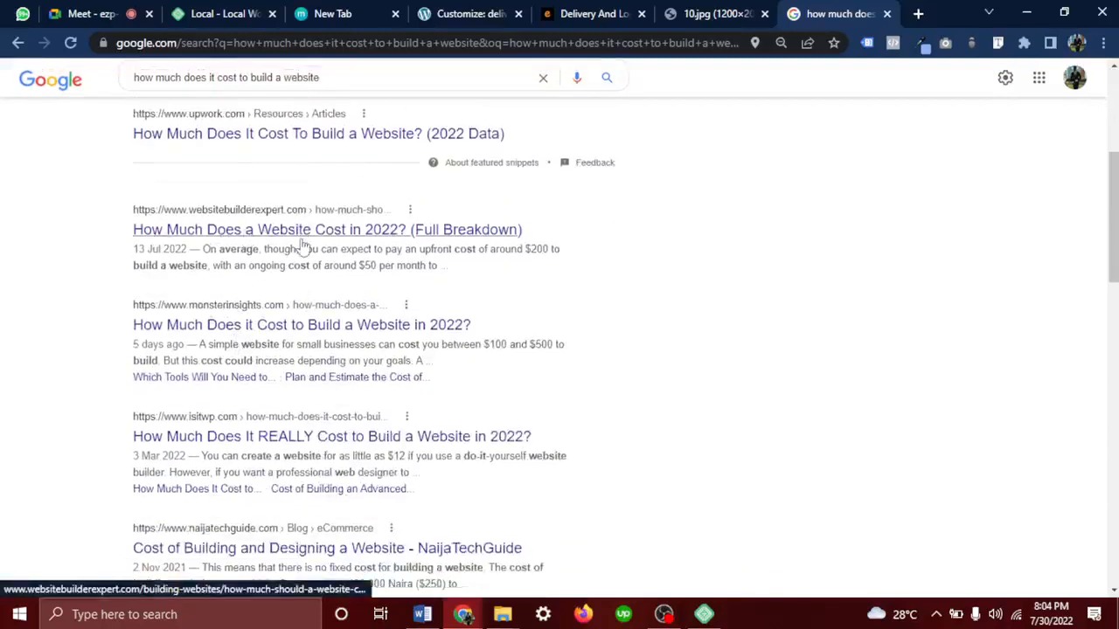
pyautogui.scroll(-10, 393, 405)
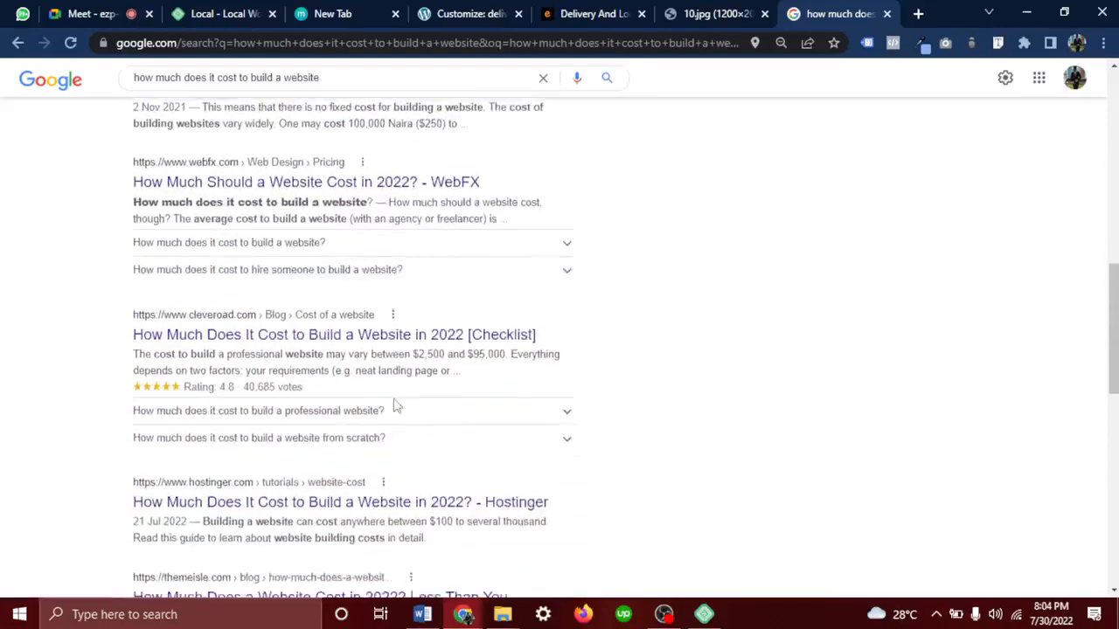
pyautogui.scroll(-3, 394, 405)
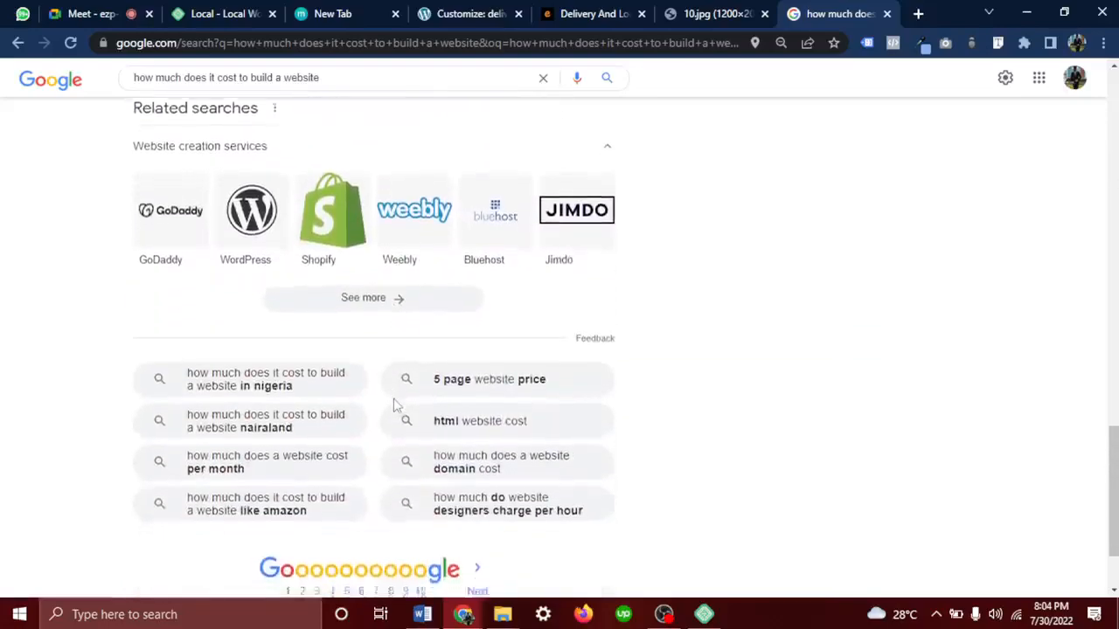
pyautogui.scroll(10, 394, 404)
pyautogui.scroll(5, 393, 405)
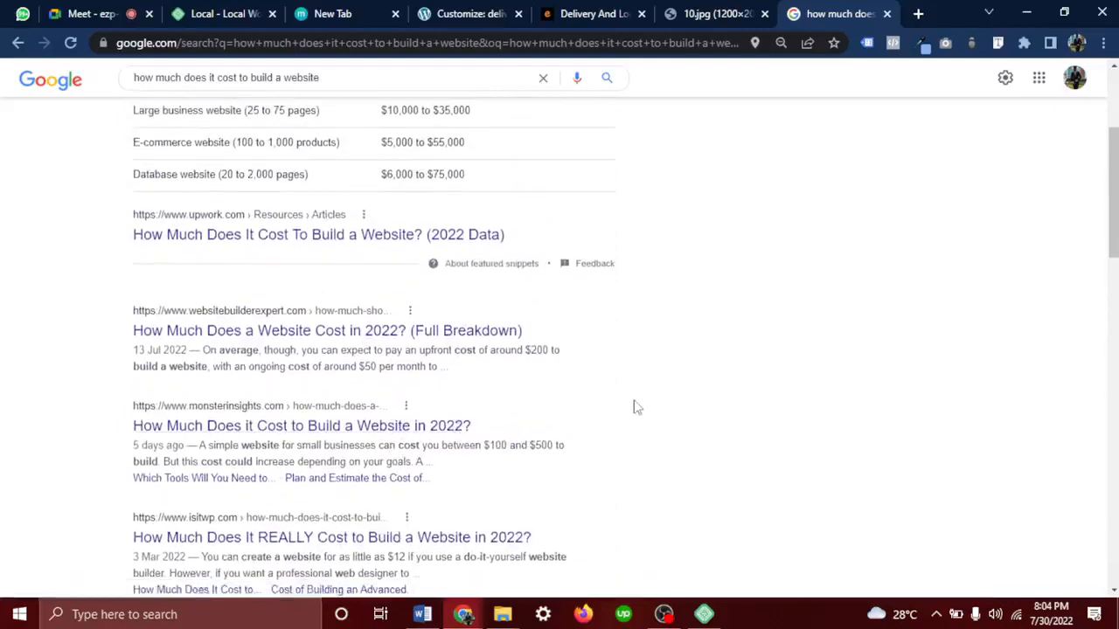
pyautogui.scroll(3, 637, 407)
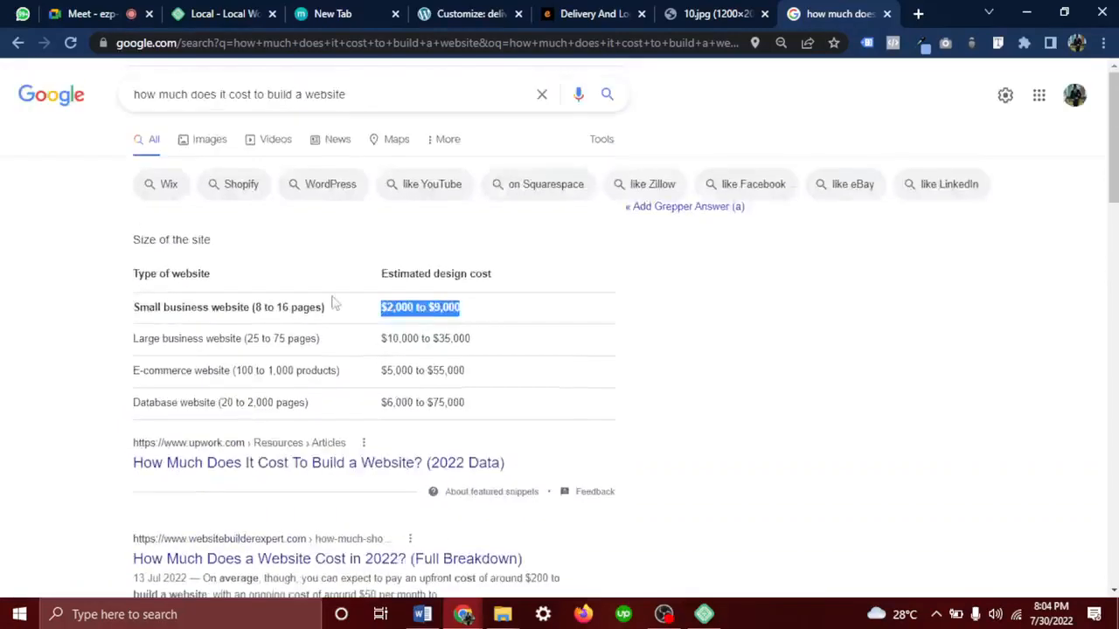
pyautogui.click(648, 313)
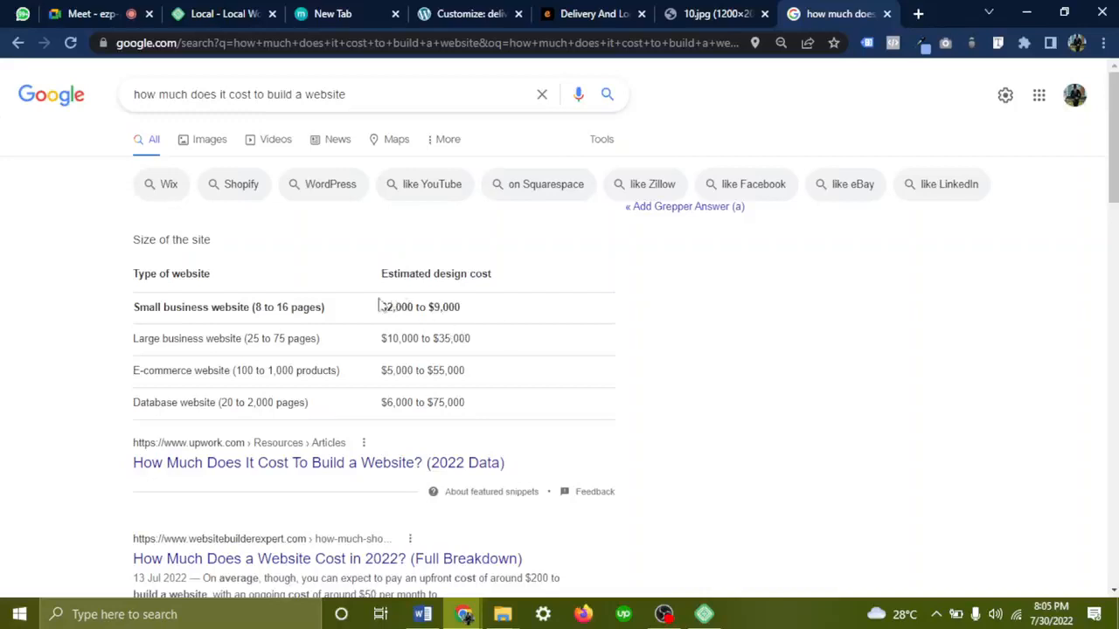
pyautogui.moveTo(380, 307)
pyautogui.mouseDown()
pyautogui.moveTo(476, 305)
pyautogui.moveTo(381, 313)
pyautogui.mouseUp()
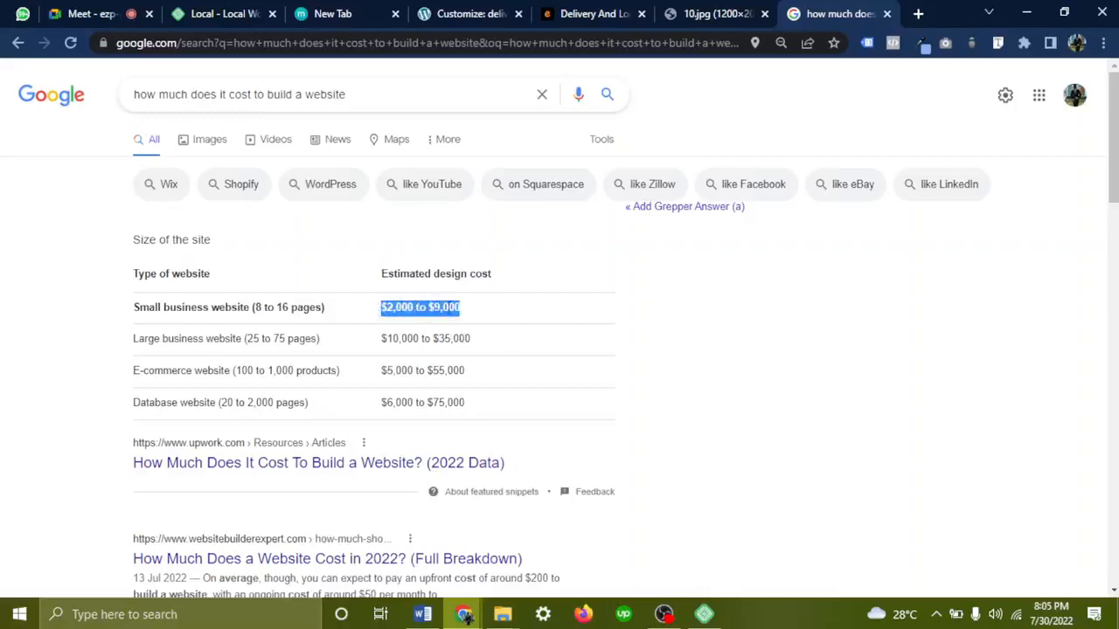
pyautogui.doubleClick(445, 307)
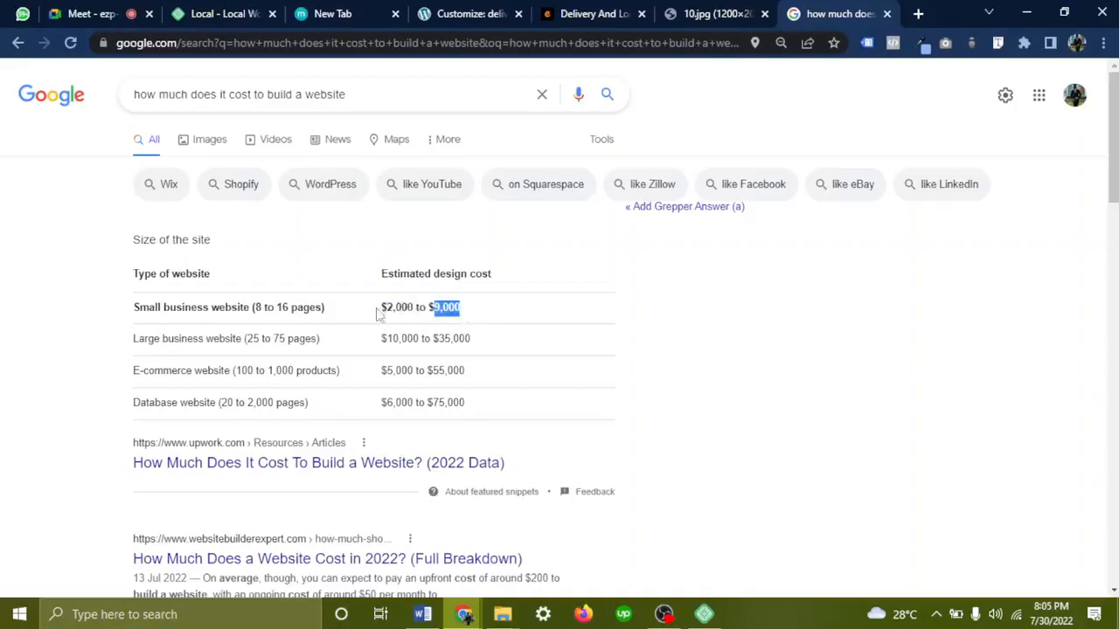
pyautogui.moveTo(380, 310); pyautogui.dragTo(465, 313)
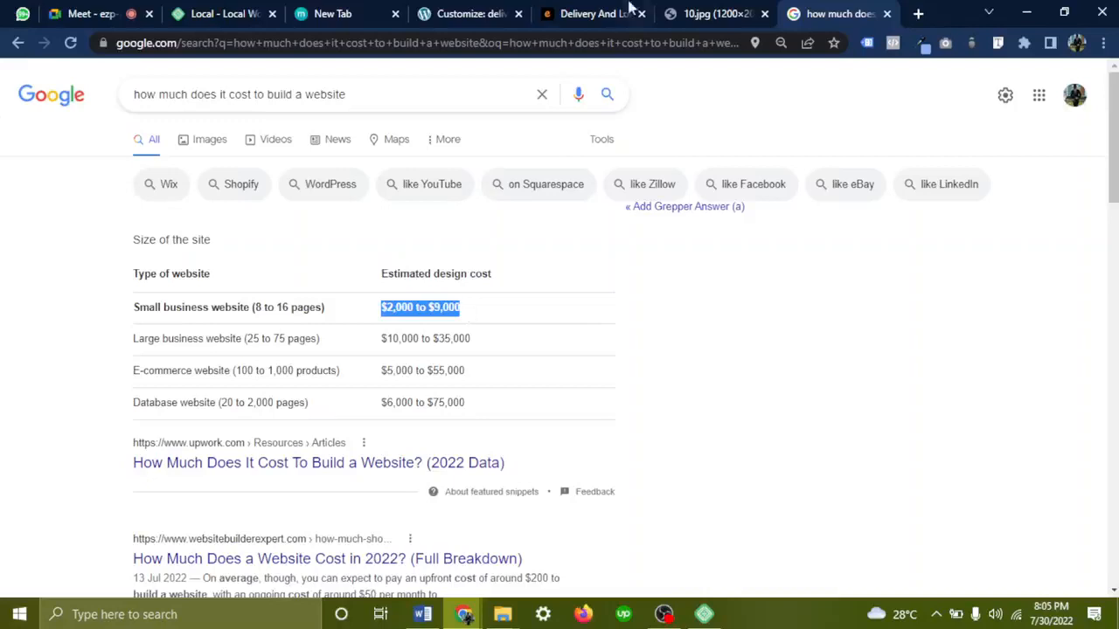
pyautogui.click(595, 14)
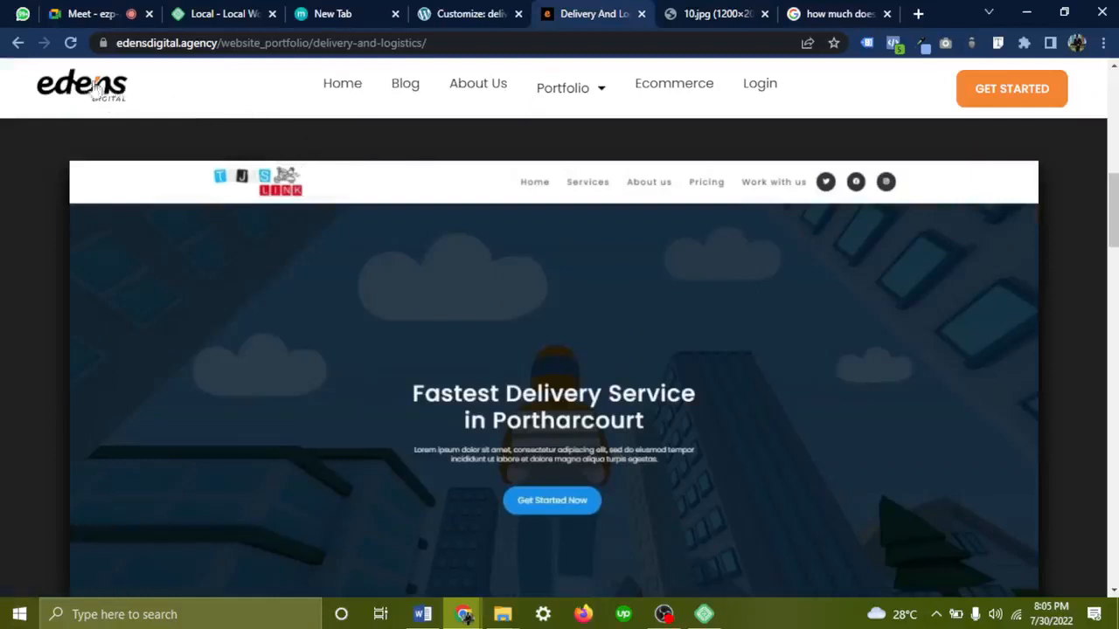
# Return to the Edens Digital design showing 'Fastest Delivery Service in Portharcourt'
pyautogui.moveTo(67, 91); pyautogui.dragTo(175, 88)
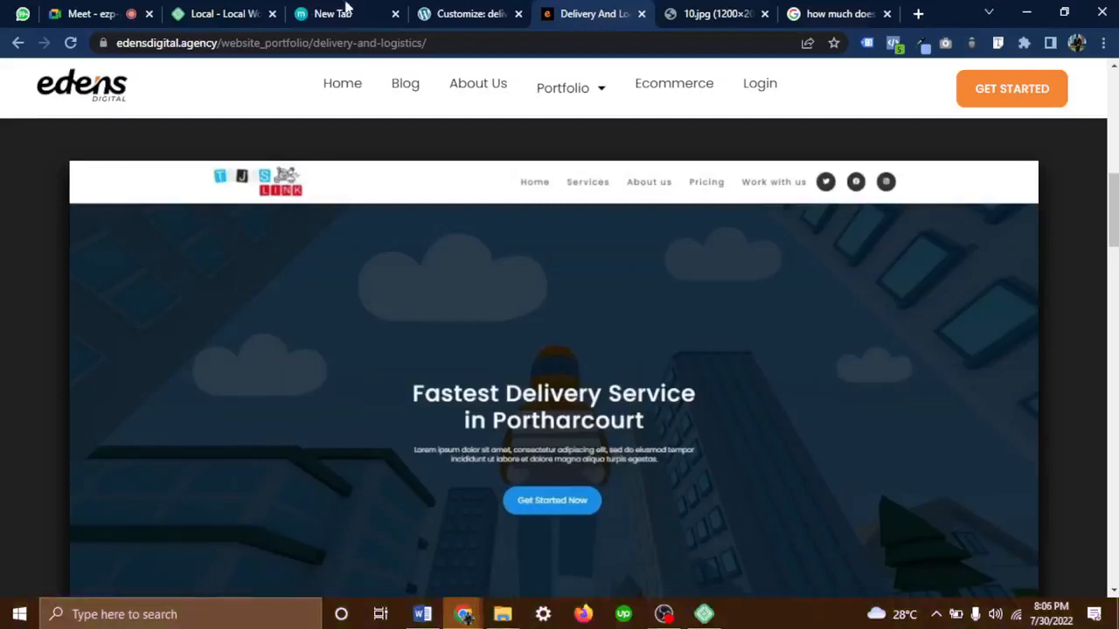
# Go to the Nova University website by entering 'nova' in the address bar
pyautogui.click(803, 15)
pyautogui.click(717, 49)
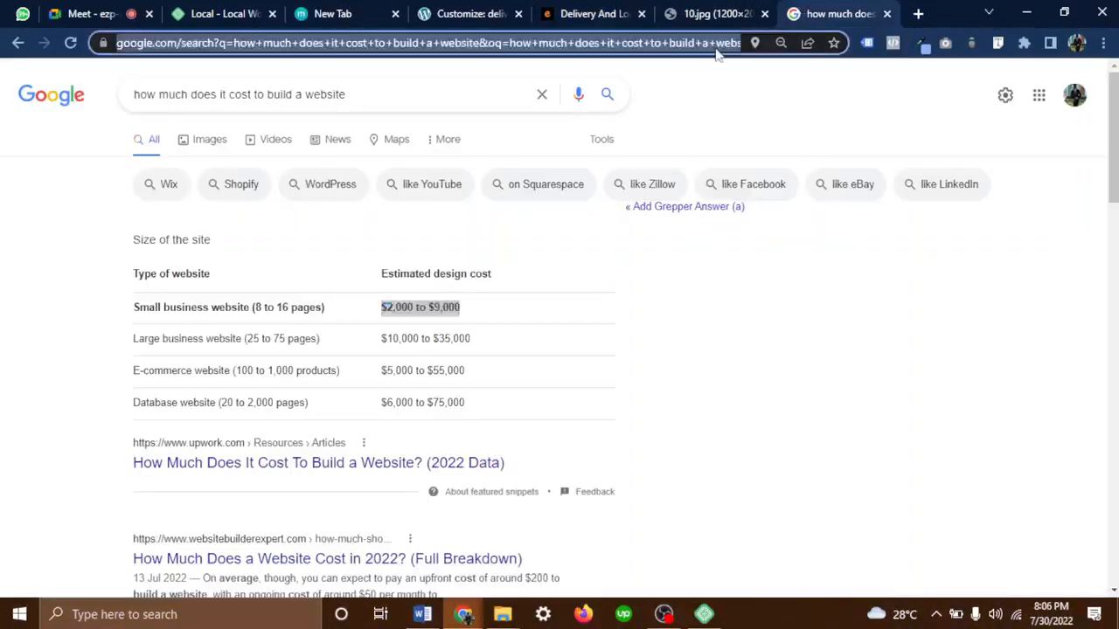
pyautogui.write('n')
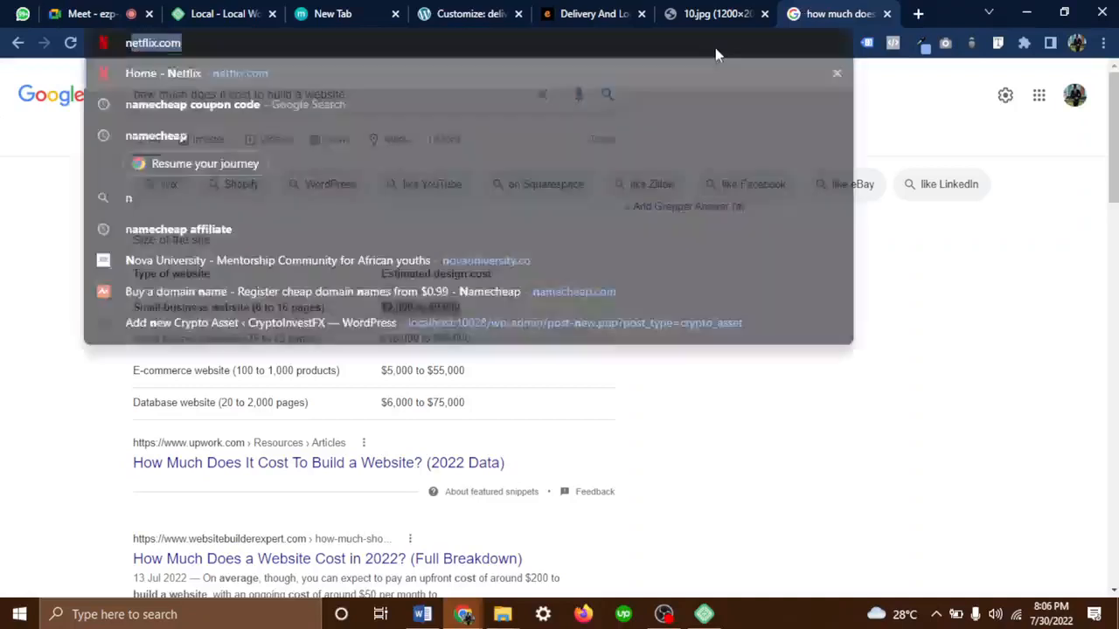
pyautogui.write('ovauniversity')
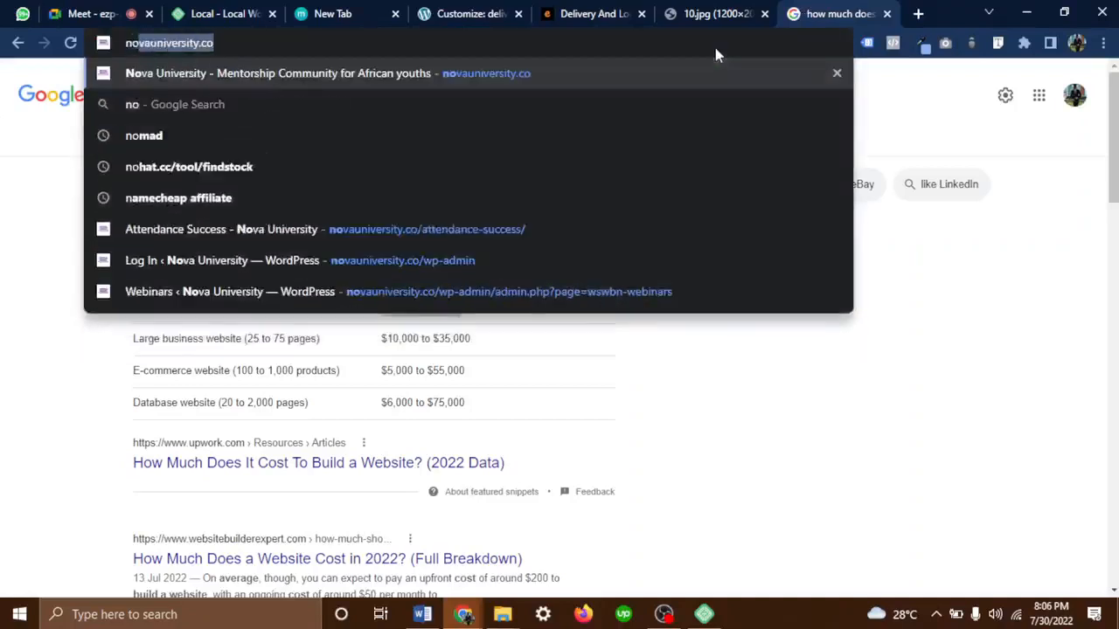
pyautogui.press('Return')
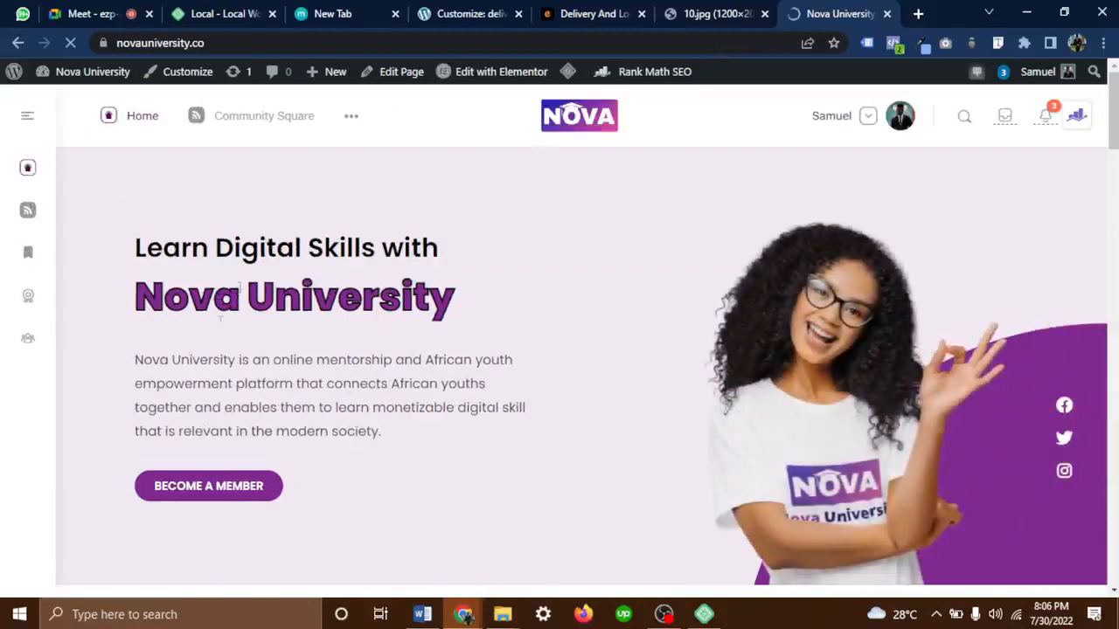
# Read through the Nova University hero description, then return to the deliverywebsite customizer
pyautogui.moveTo(214, 360); pyautogui.dragTo(482, 366)
pyautogui.moveTo(220, 384); pyautogui.dragTo(439, 385)
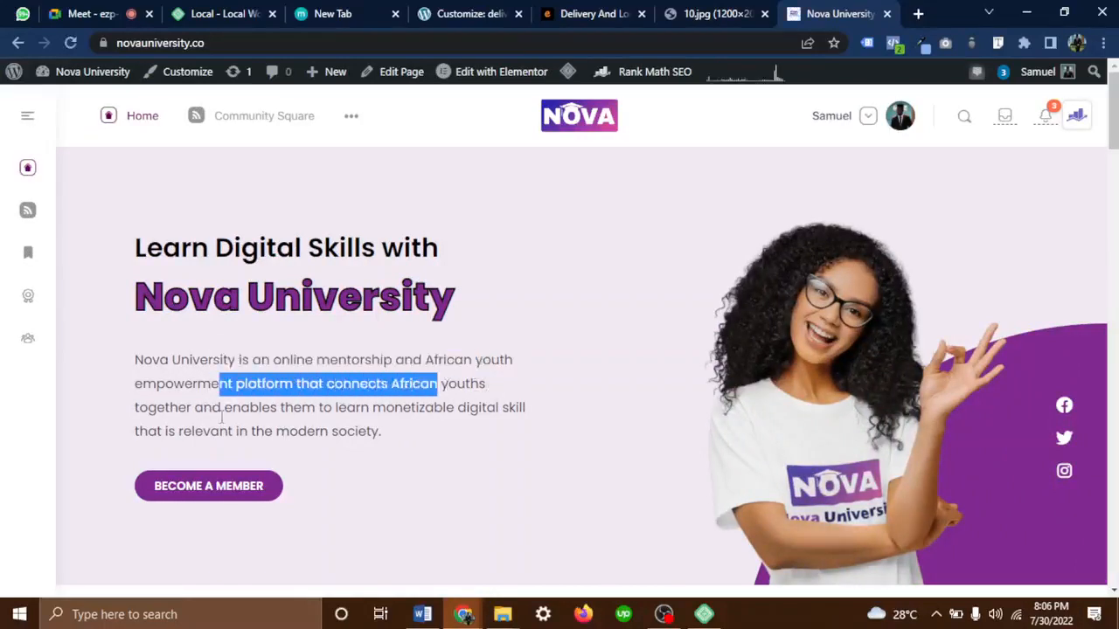
pyautogui.moveTo(333, 407); pyautogui.dragTo(506, 437)
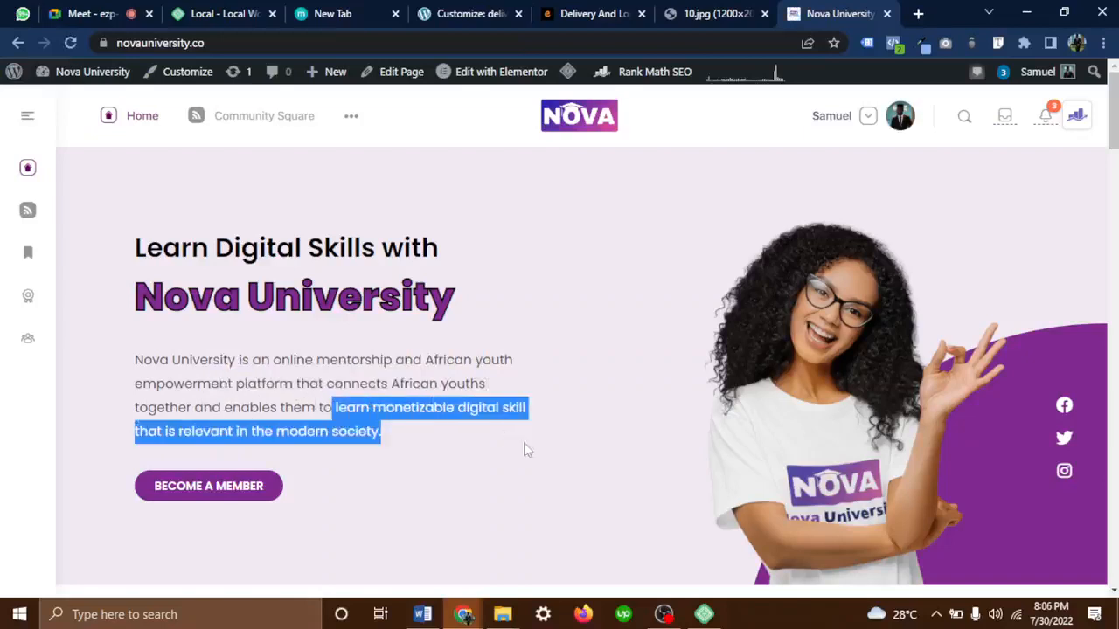
pyautogui.click(527, 450)
pyautogui.scroll(-10, 527, 451)
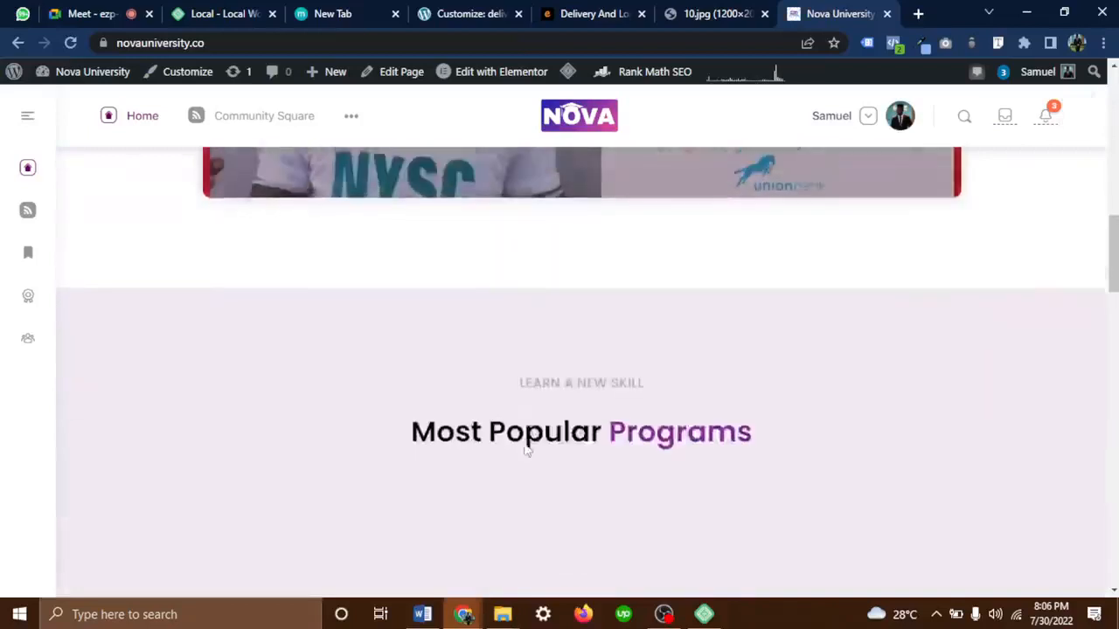
pyautogui.scroll(4, 527, 450)
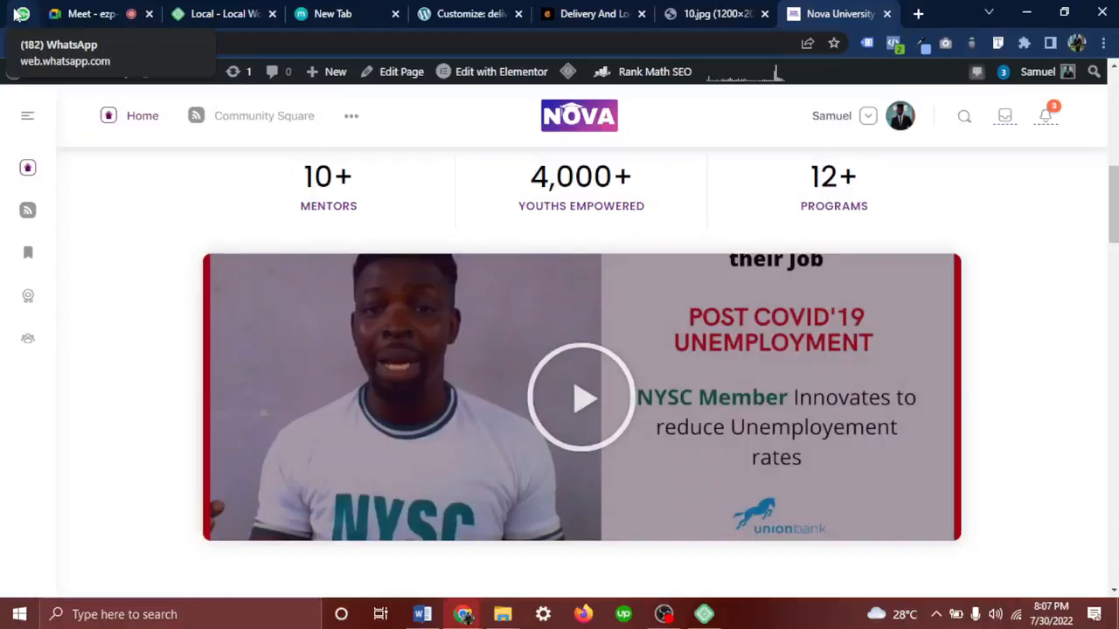
pyautogui.click(468, 13)
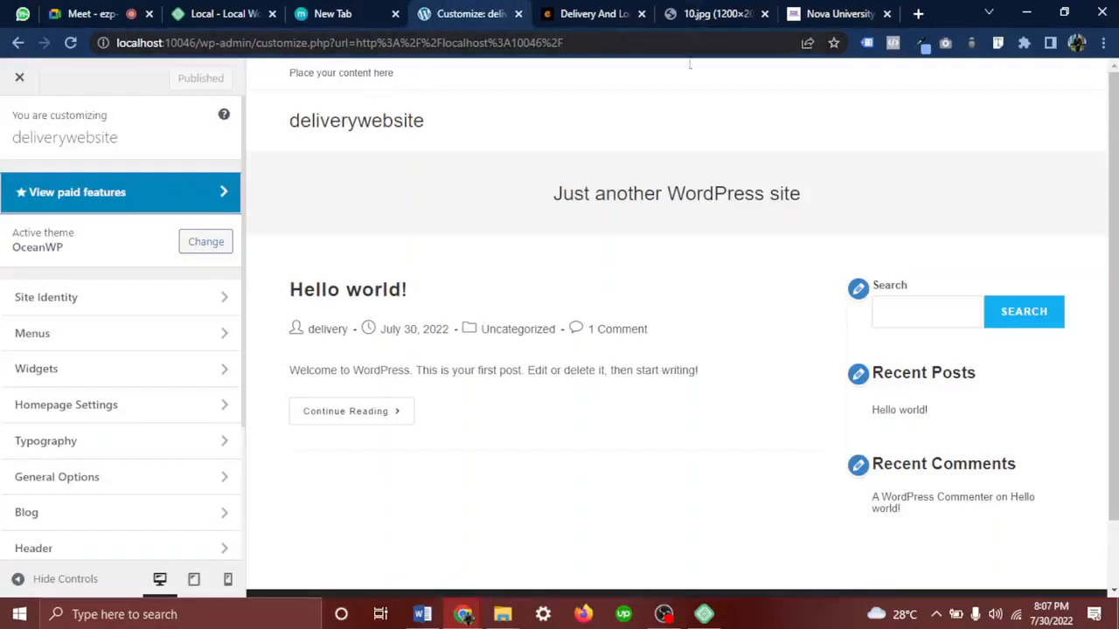
pyautogui.moveTo(513, 619)
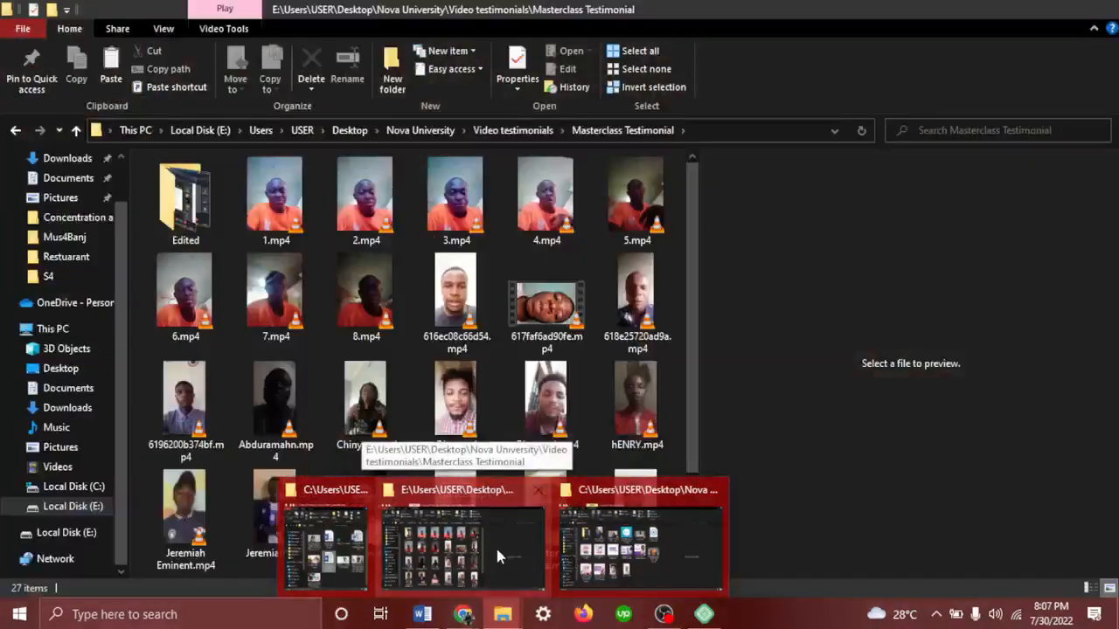
# Bring File Explorer forward, go up to Video testimonials, and preview and open Francis.mp4
pyautogui.click(495, 545)
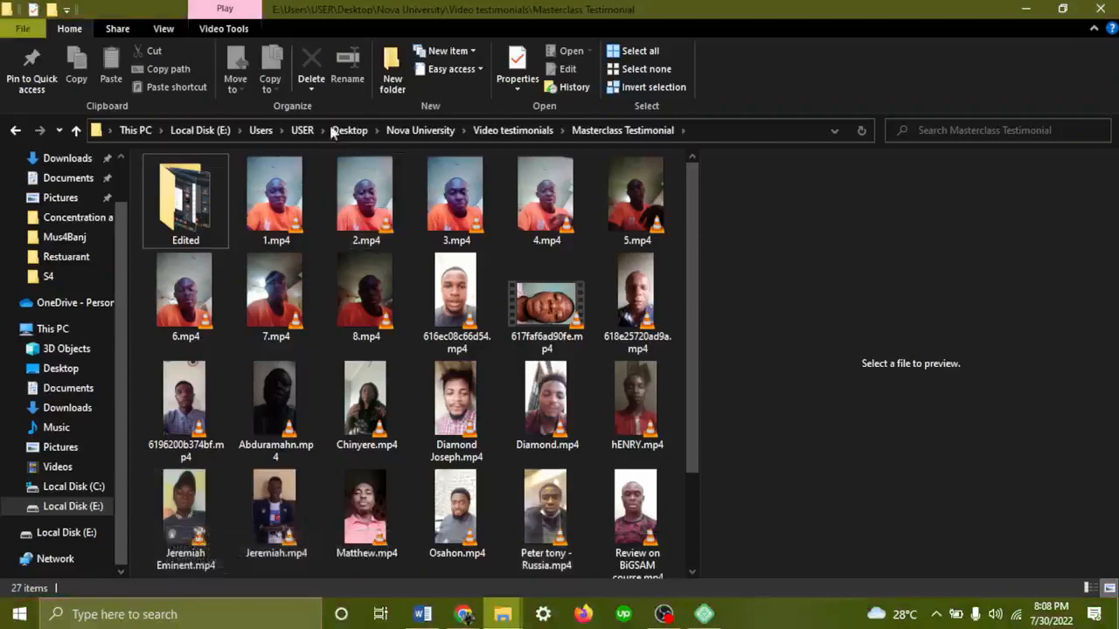
pyautogui.click(516, 130)
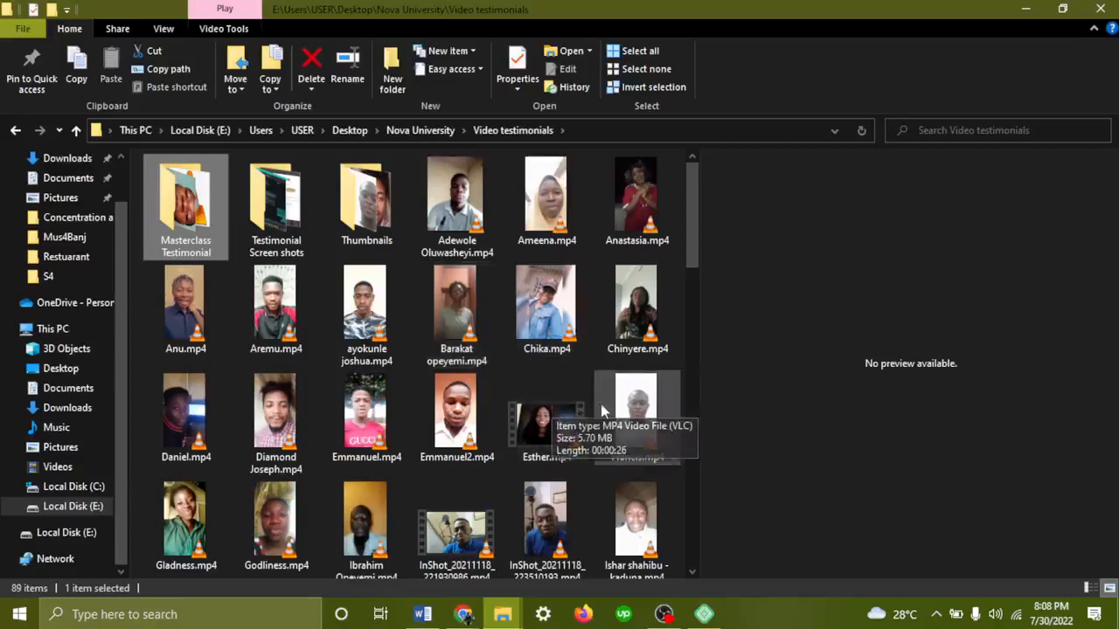
pyautogui.click(633, 415)
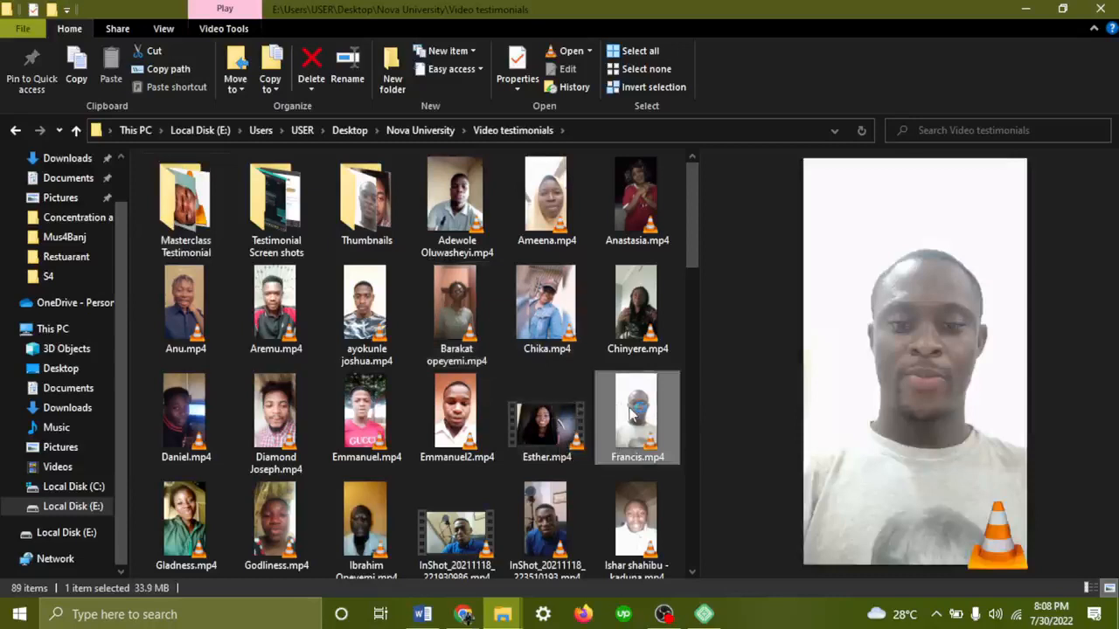
pyautogui.doubleClick(633, 414)
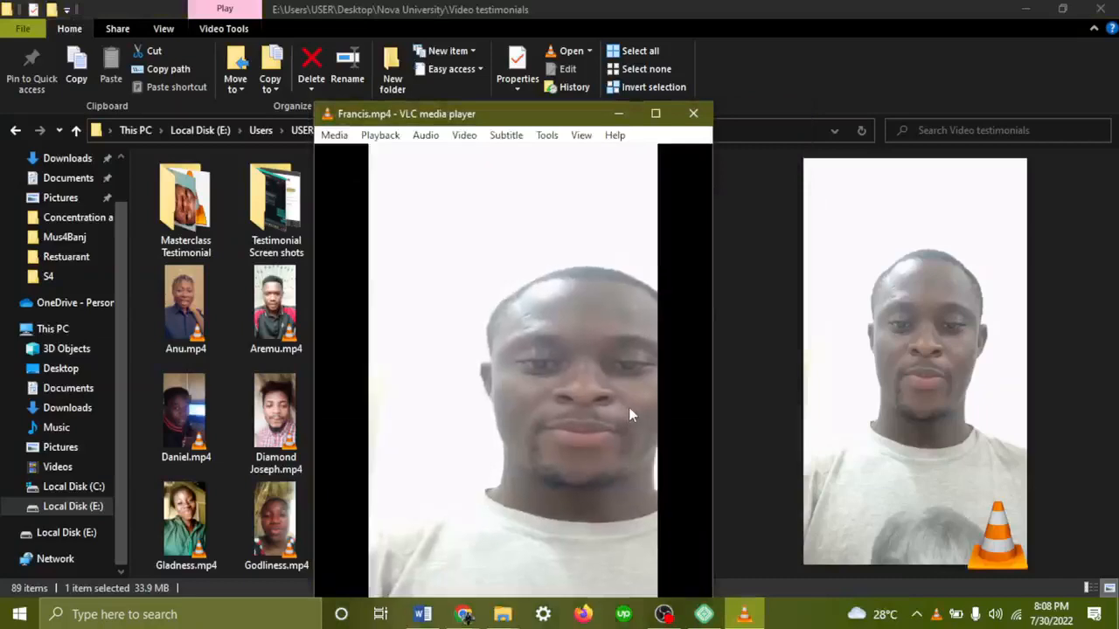
# Maximize VLC, restart Francis.mp4 at 200% volume, and pause it at 01:13
pyautogui.click(655, 113)
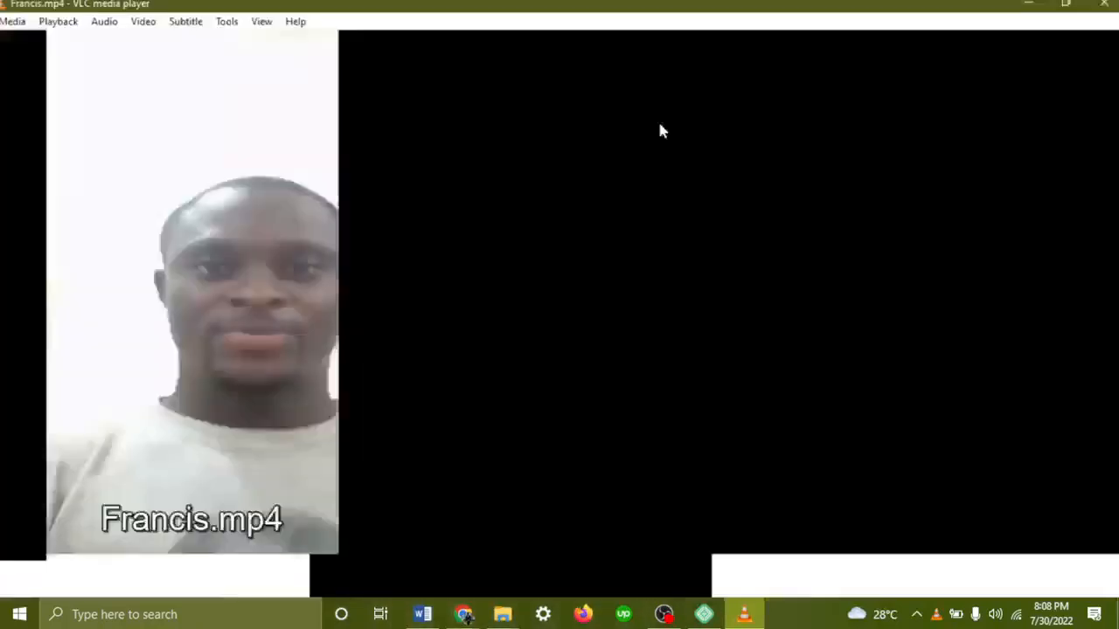
pyautogui.scroll(3, 660, 130)
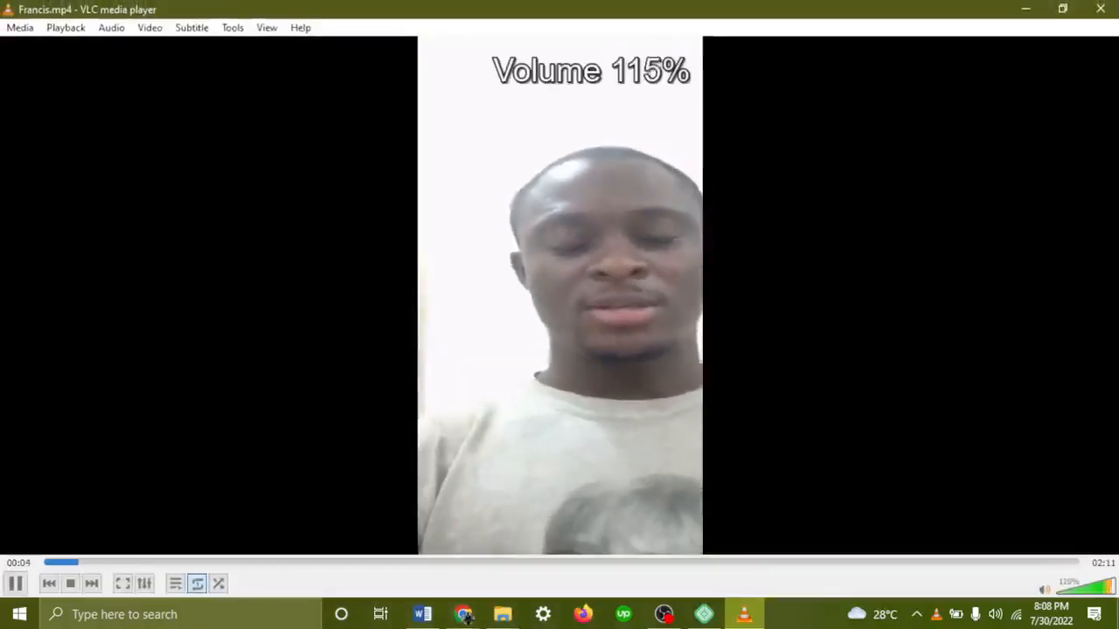
pyautogui.press('Up')
pyautogui.press('Up')
pyautogui.press('Up')
pyautogui.press('Up')
pyautogui.press('Up')
pyautogui.press('Up')
pyautogui.press('Up')
pyautogui.press('Up')
pyautogui.press('Up')
pyautogui.press('Up')
pyautogui.press('Up')
pyautogui.press('Up')
pyautogui.press('Up')
pyautogui.press('Up')
pyautogui.press('Up')
pyautogui.press('Up')
pyautogui.press('Up')
pyautogui.press('Left')
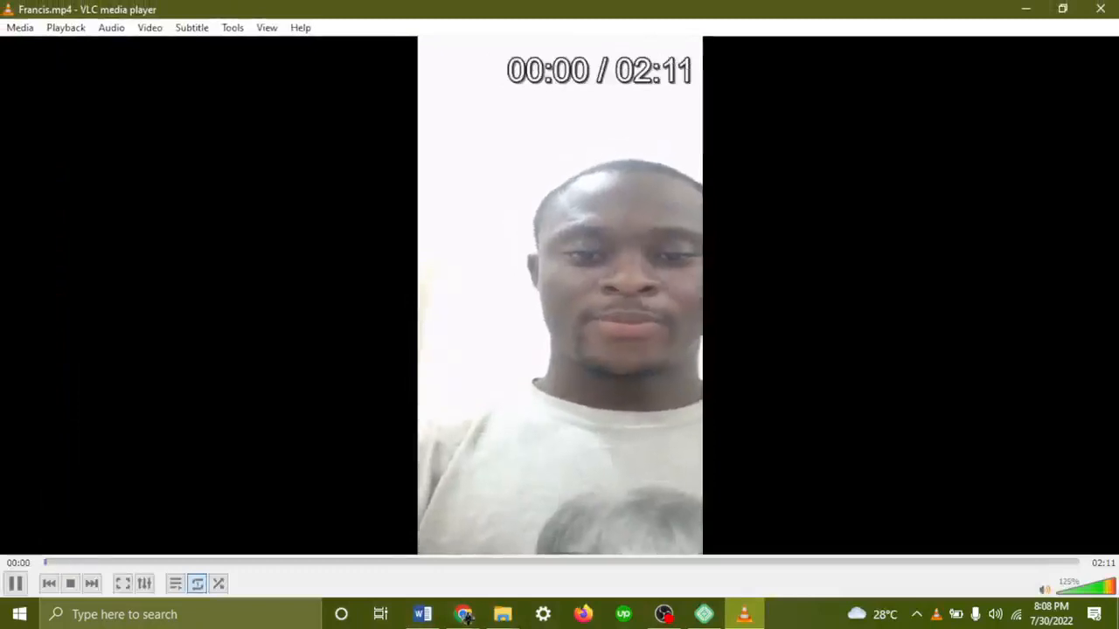
pyautogui.press('Up')
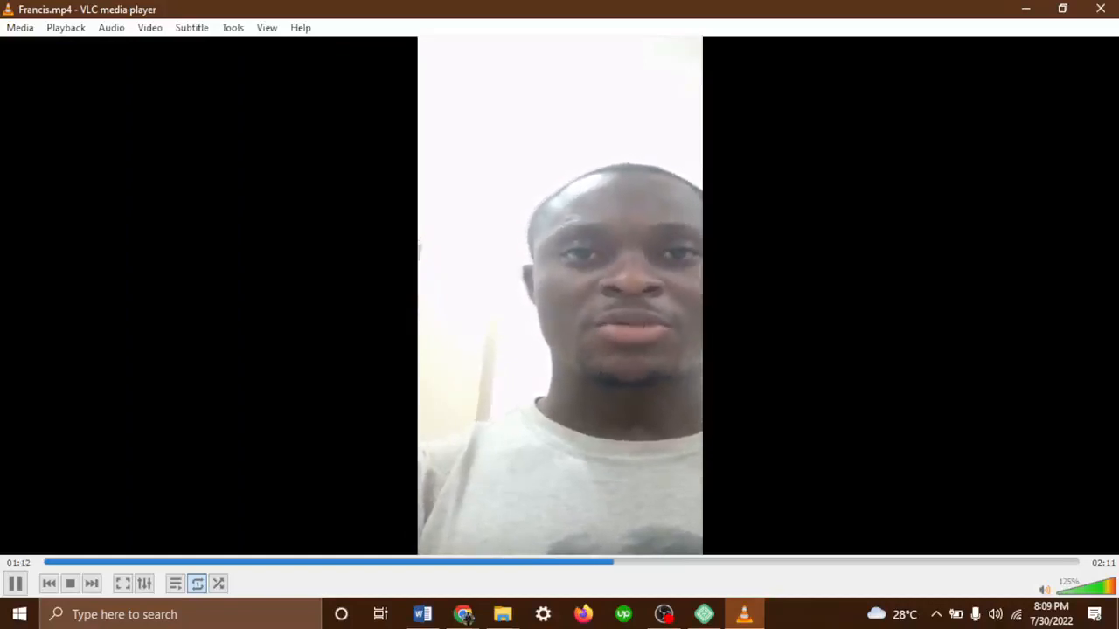
pyautogui.press('space')
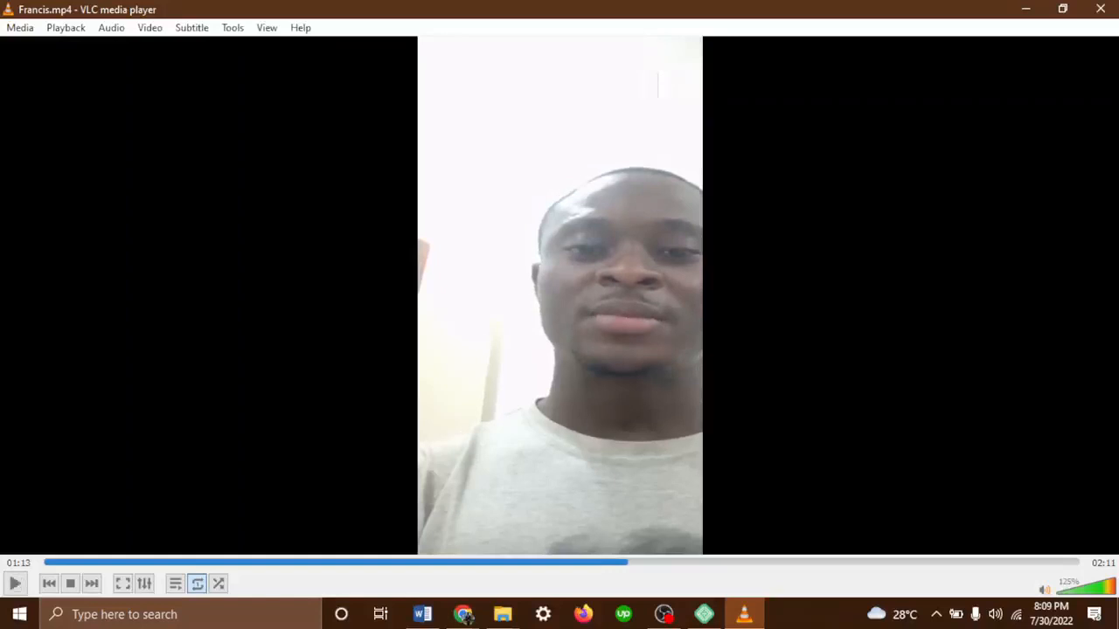
# Minimize VLC and File Explorer, then open a new blank Chrome tab
pyautogui.click(1025, 9)
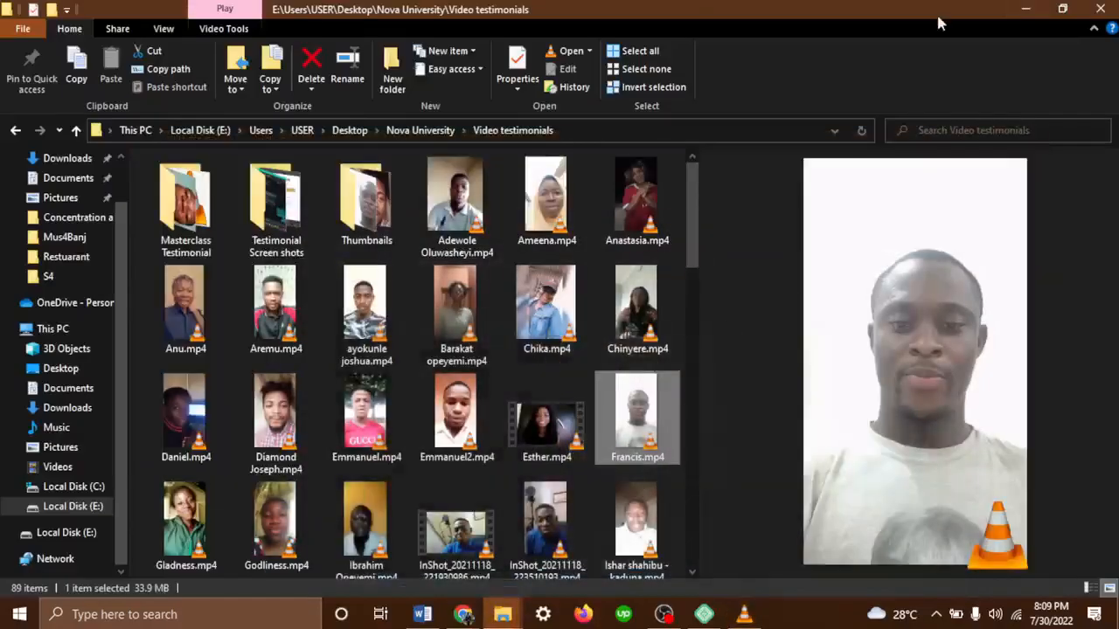
pyautogui.click(1026, 8)
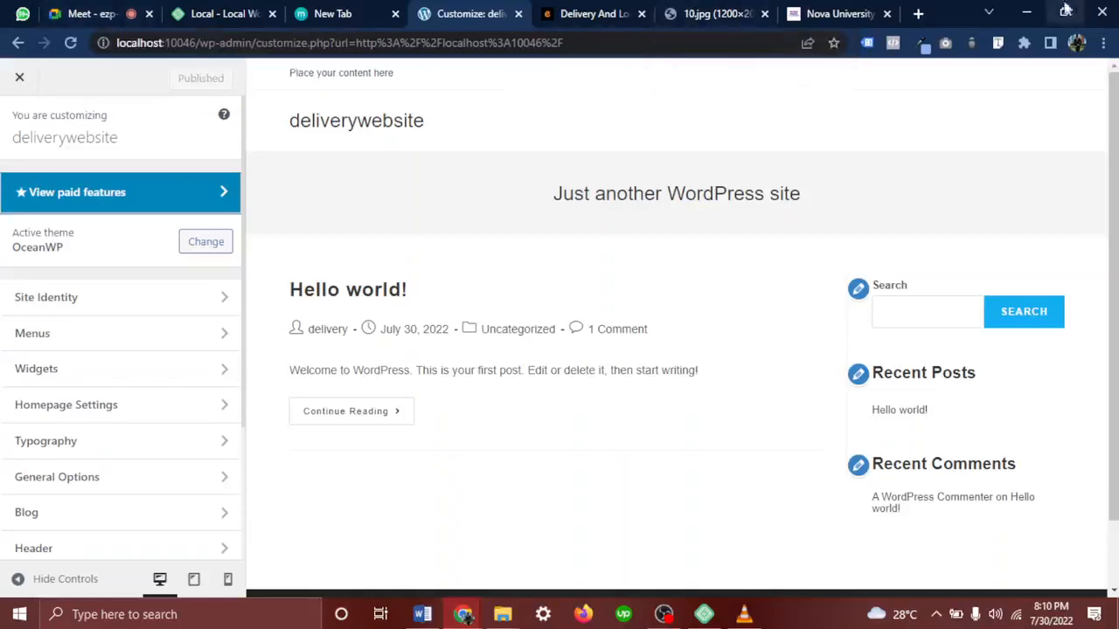
pyautogui.click(918, 13)
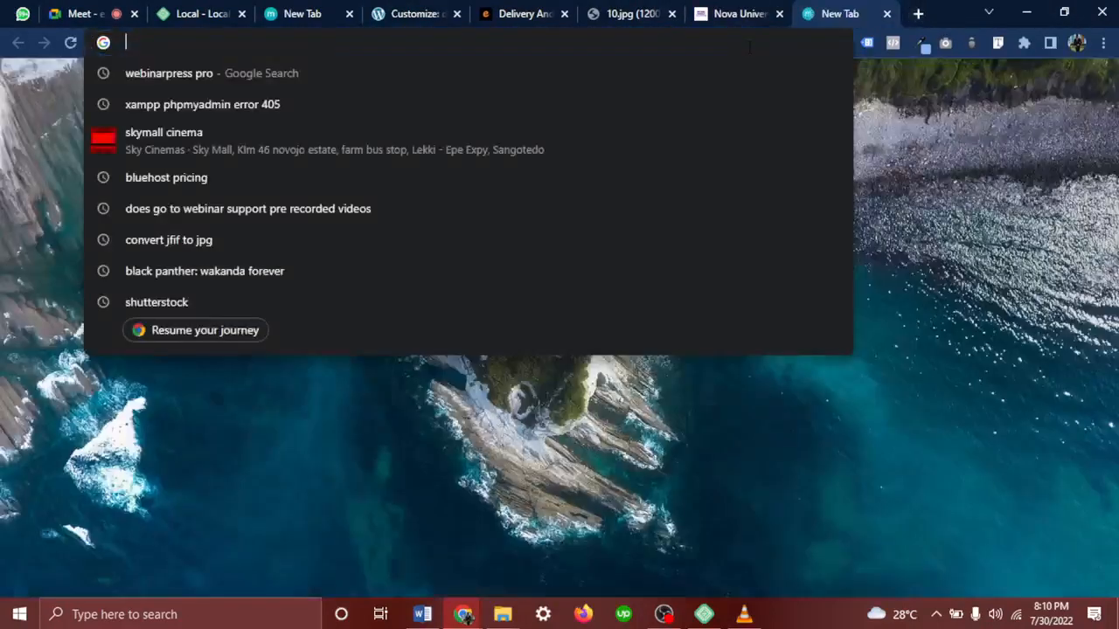
# Search Google for the testimonial speaker's name and highlight the Web design consultant title on their profile
pyautogui.write('Fran')
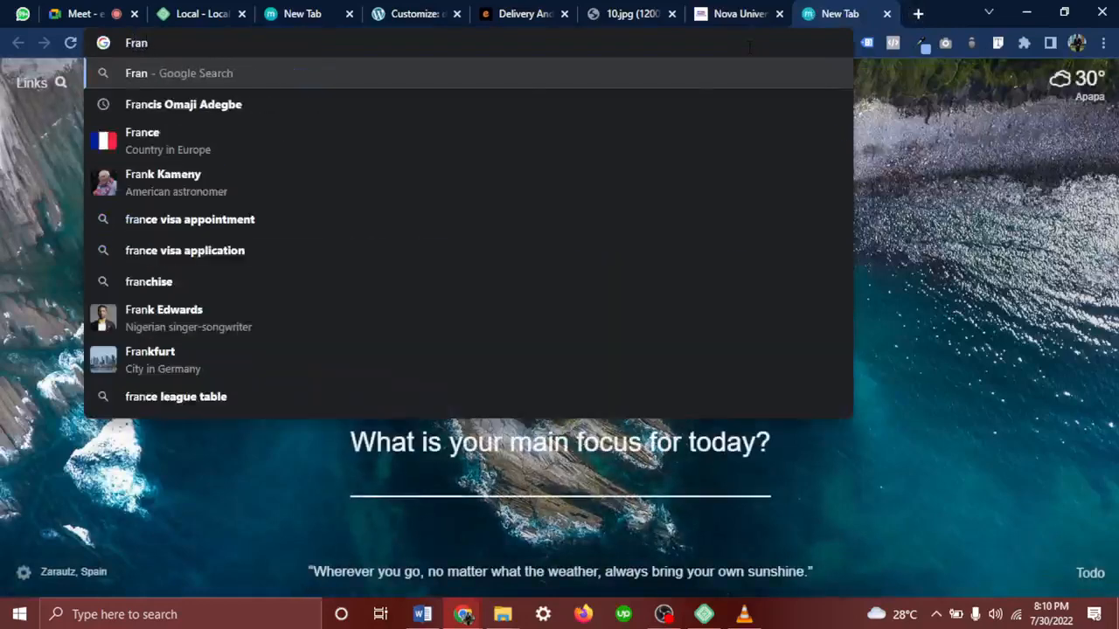
pyautogui.press('Down')
pyautogui.press('Return')
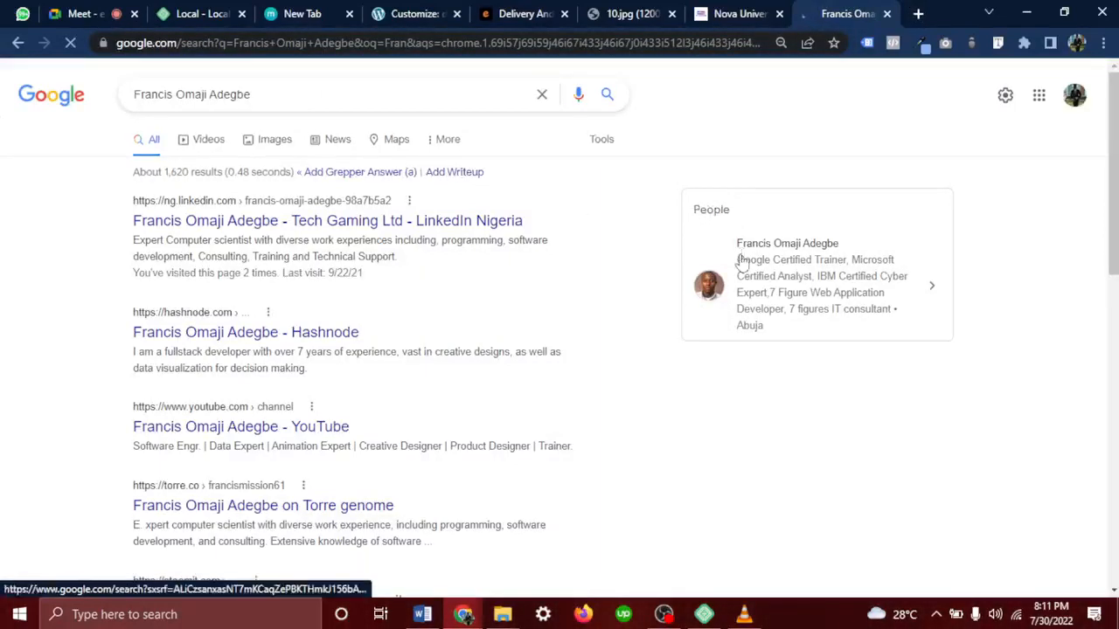
pyautogui.click(741, 260)
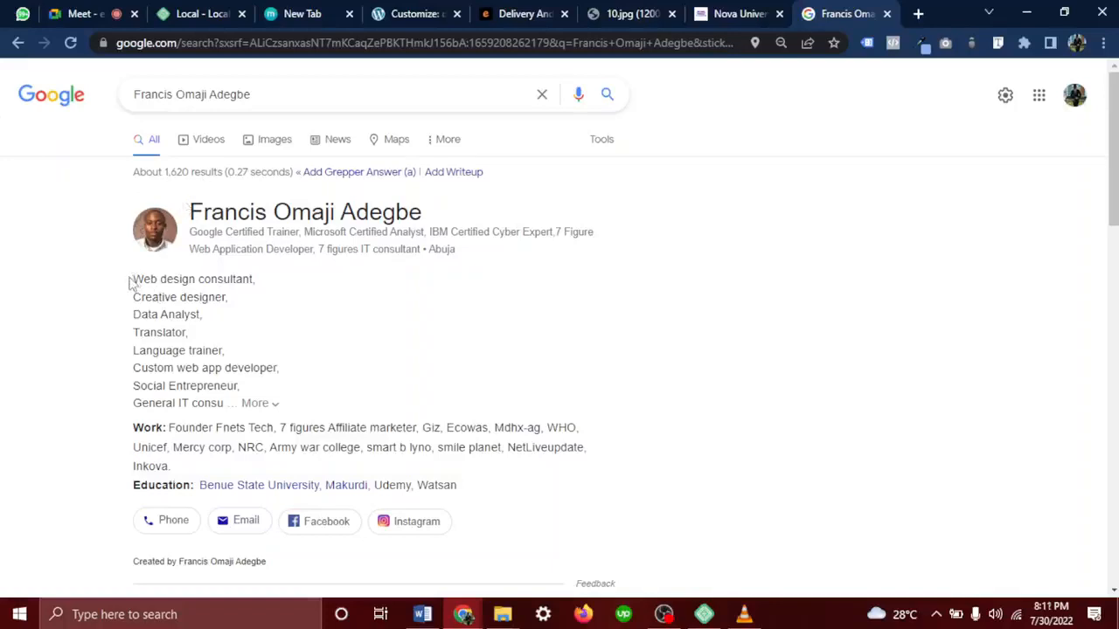
pyautogui.moveTo(129, 281); pyautogui.dragTo(261, 285)
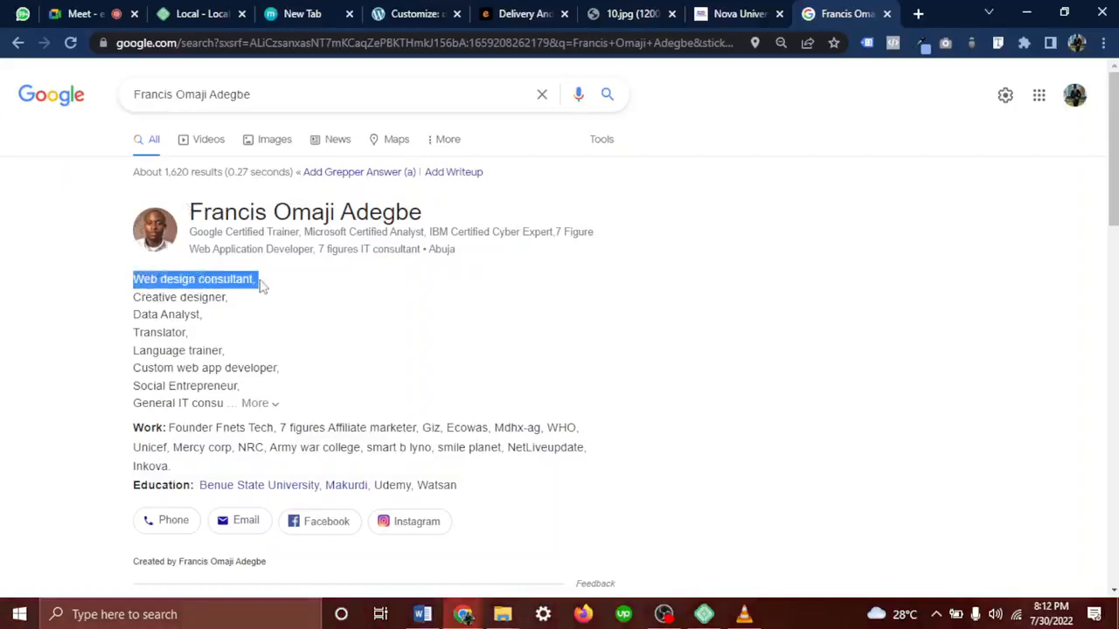
pyautogui.click(726, 13)
# Open the Web Design Consultancy course page (72 lessons, 550 students), then recheck the profile's Web design consultant title
pyautogui.scroll(4, 525, 285)
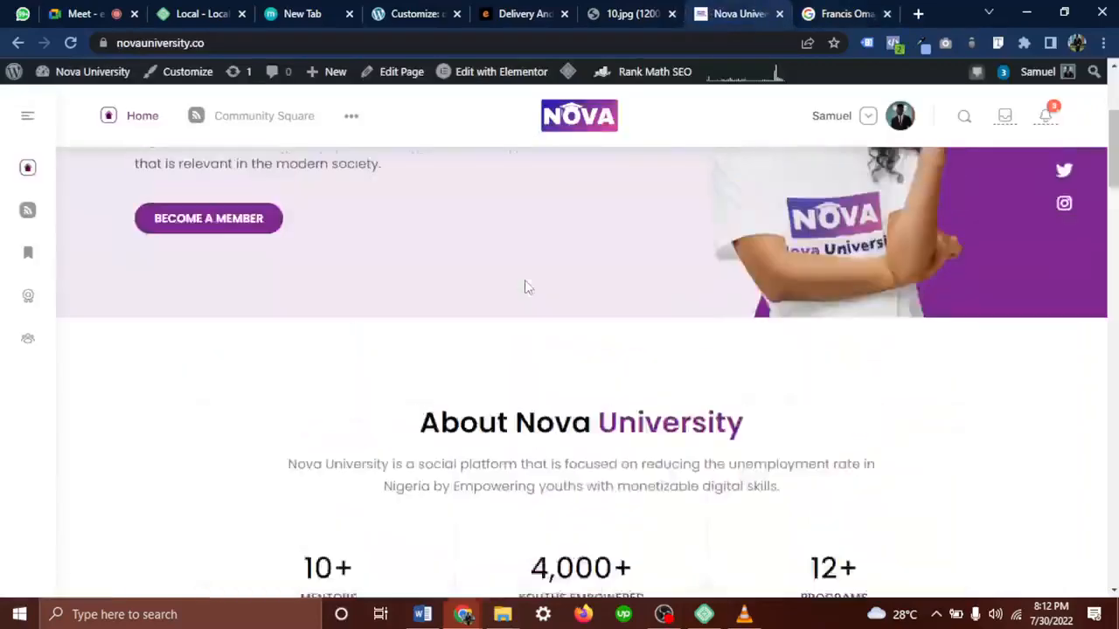
pyautogui.scroll(-12, 524, 285)
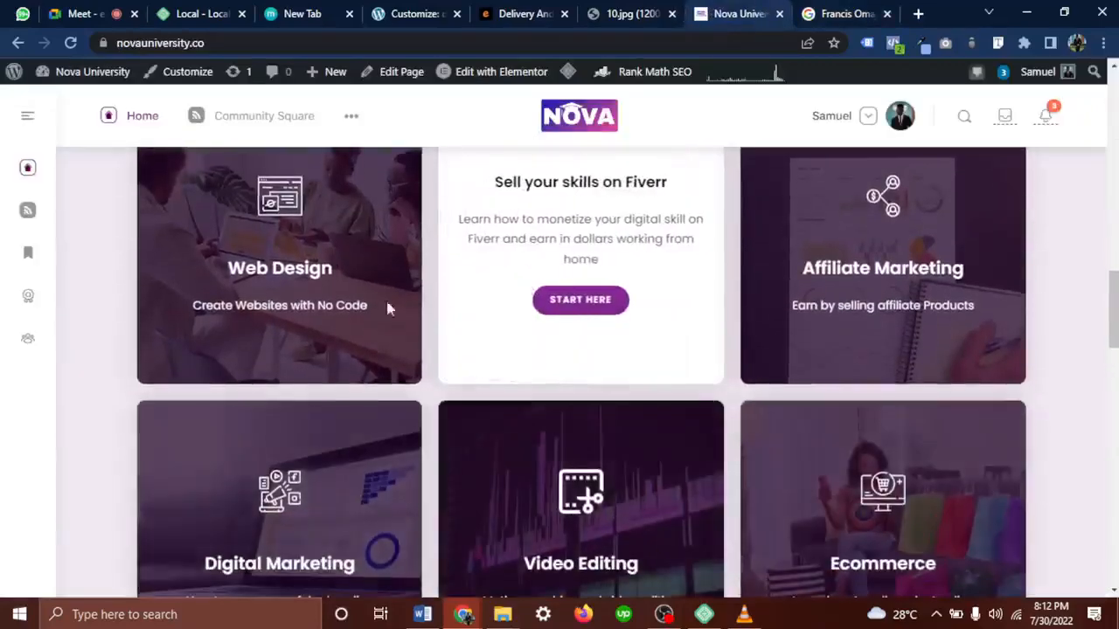
pyautogui.click(300, 306)
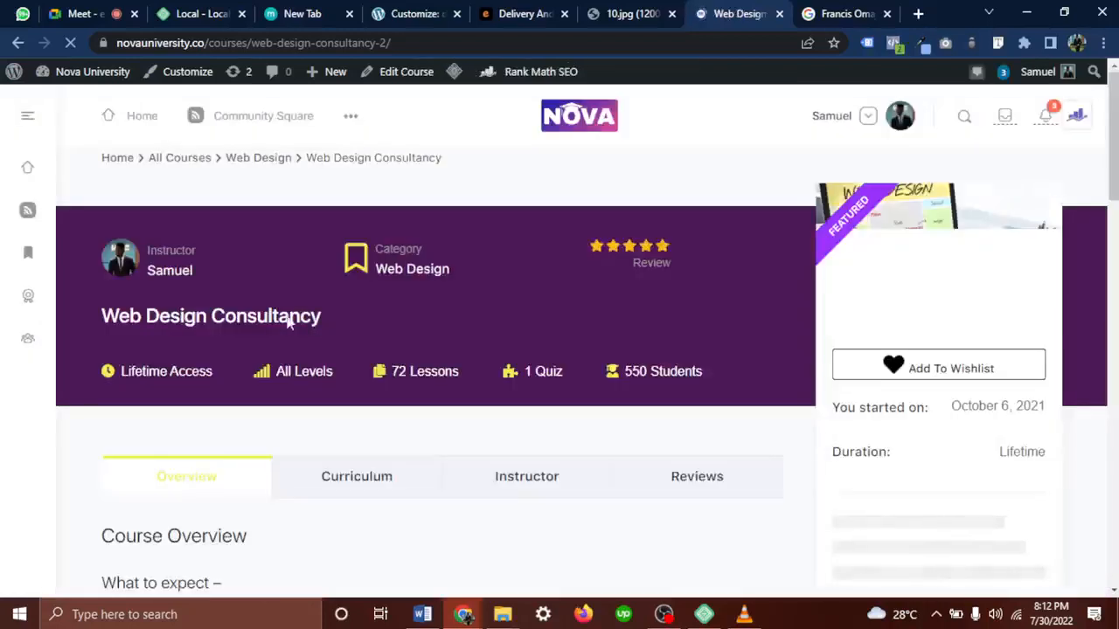
pyautogui.moveTo(288, 322); pyautogui.dragTo(188, 324)
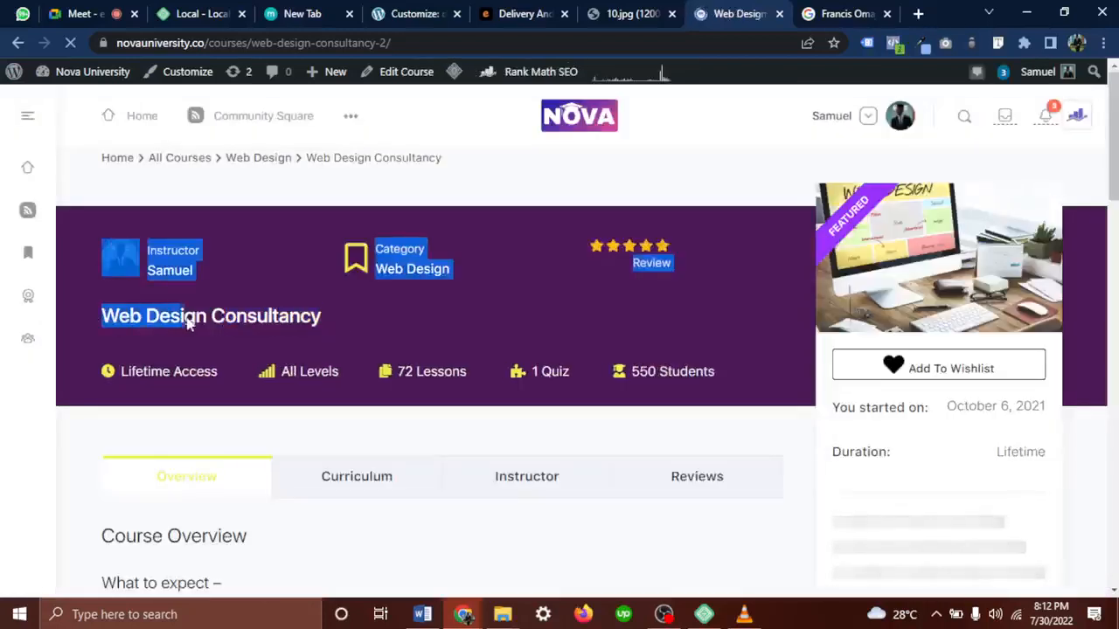
pyautogui.moveTo(354, 320); pyautogui.dragTo(146, 316)
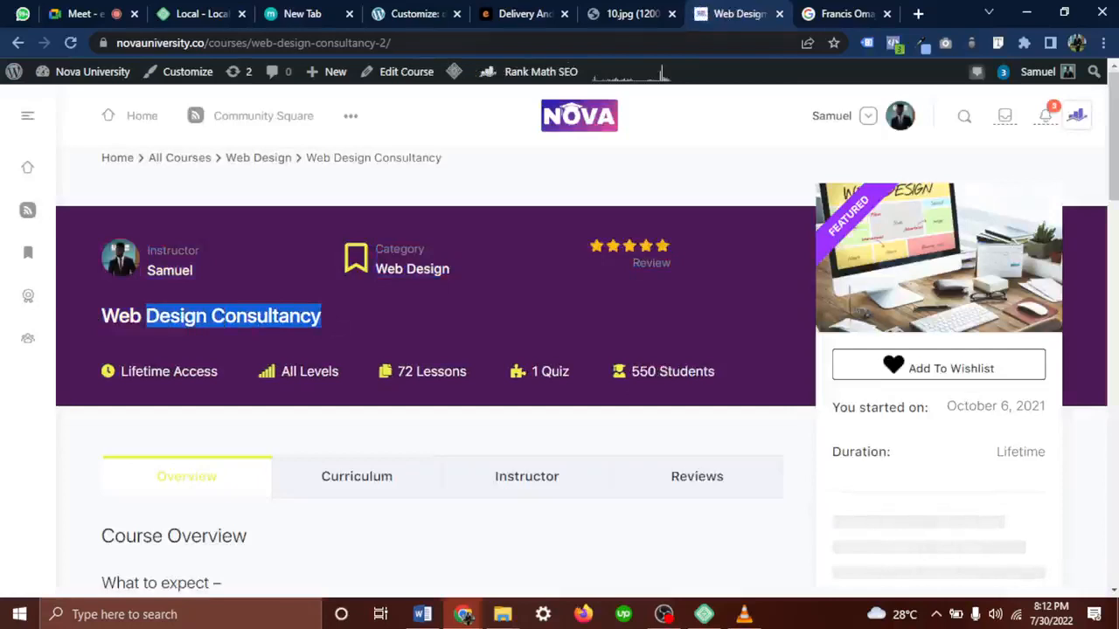
pyautogui.click(826, 13)
pyautogui.moveTo(322, 280); pyautogui.dragTo(130, 283)
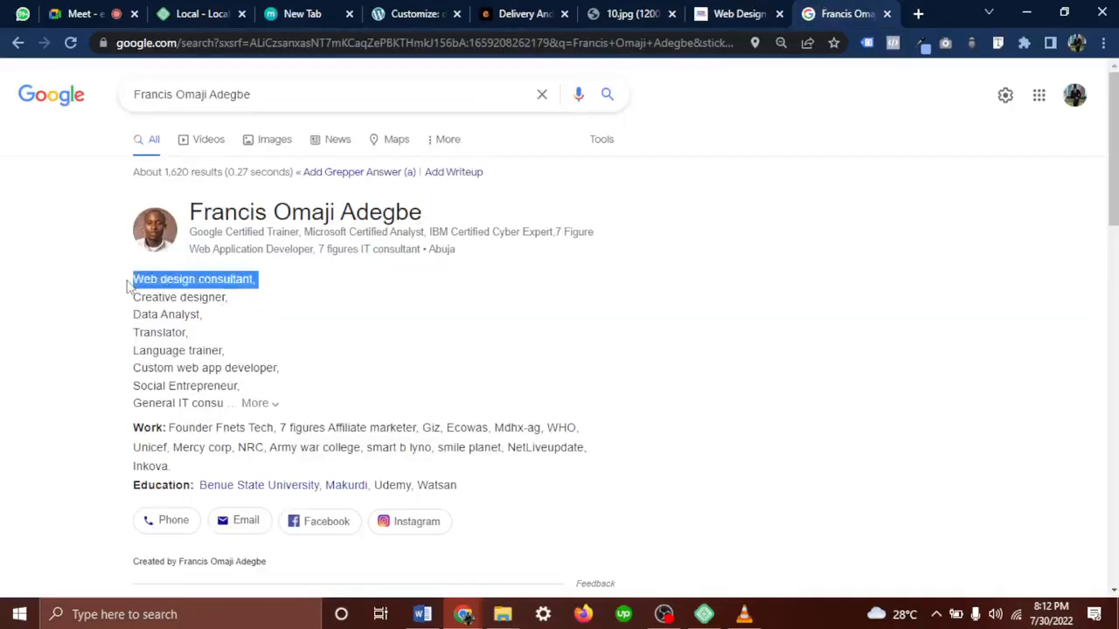
# Replace the Google query with the suggested person's full name and search it
pyautogui.click(277, 282)
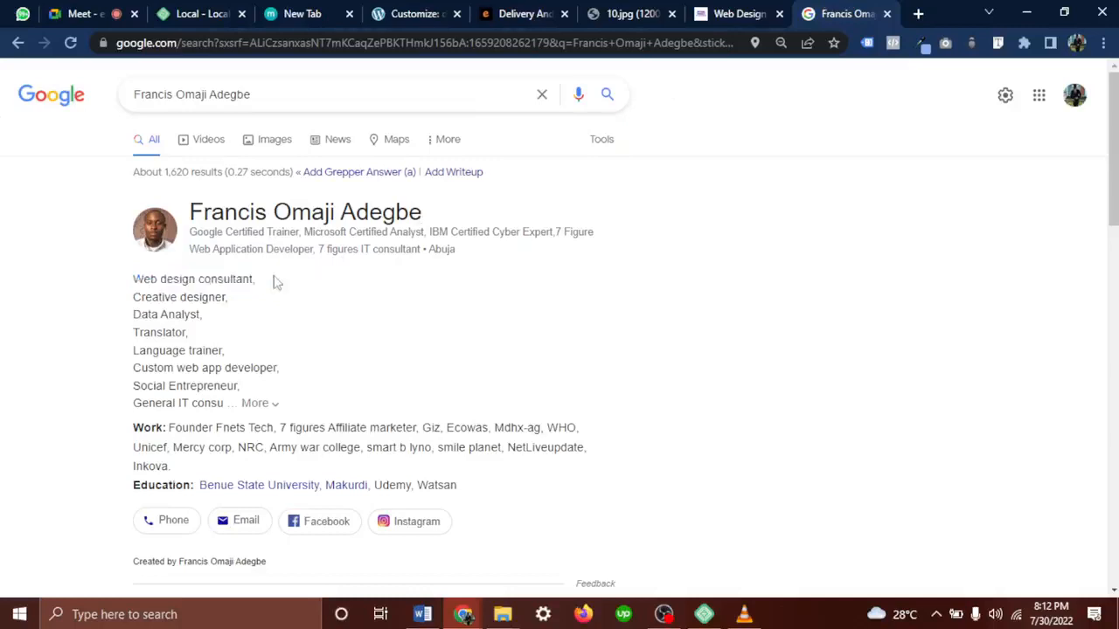
pyautogui.moveTo(262, 94); pyautogui.dragTo(71, 90)
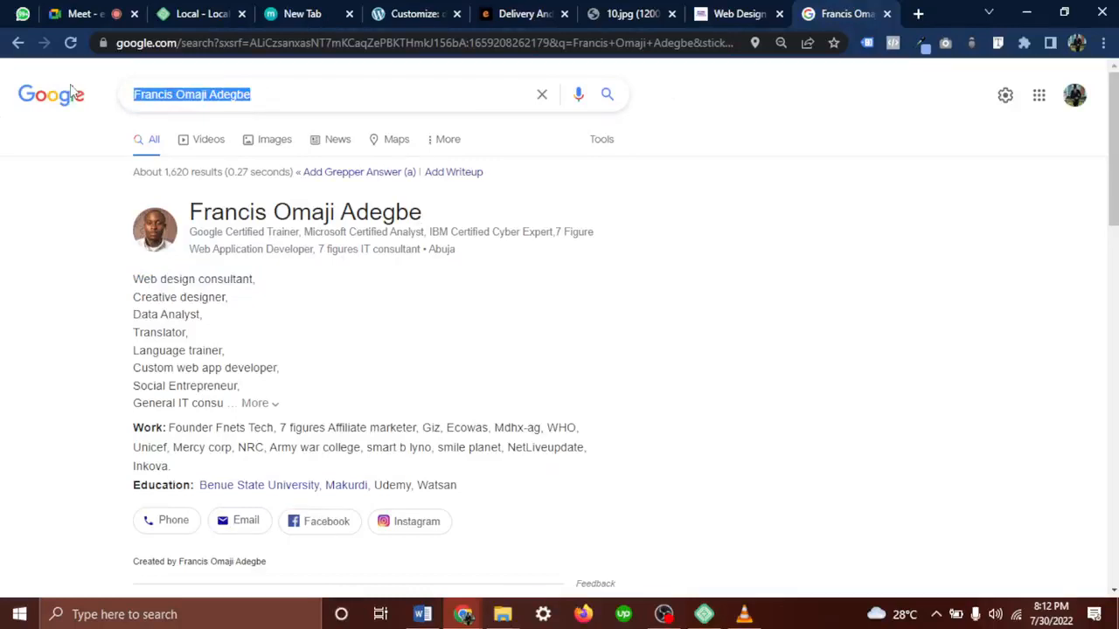
pyautogui.write('Diamo')
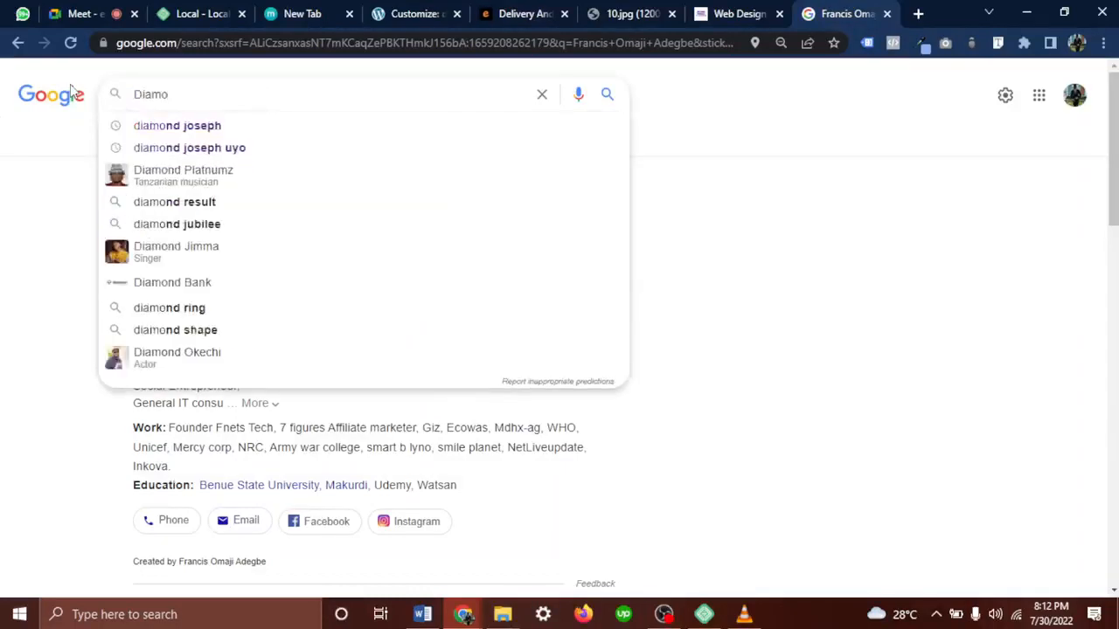
pyautogui.click(152, 149)
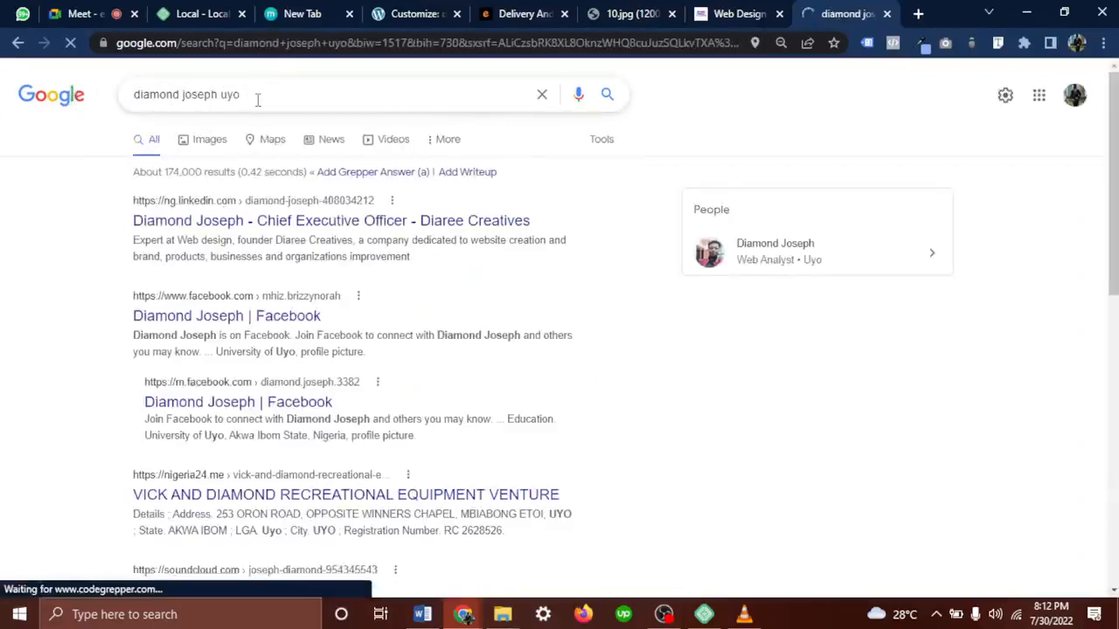
# Open the person's profile card, highlight Nova university in Education, then return to the Web Design course
pyautogui.click(815, 252)
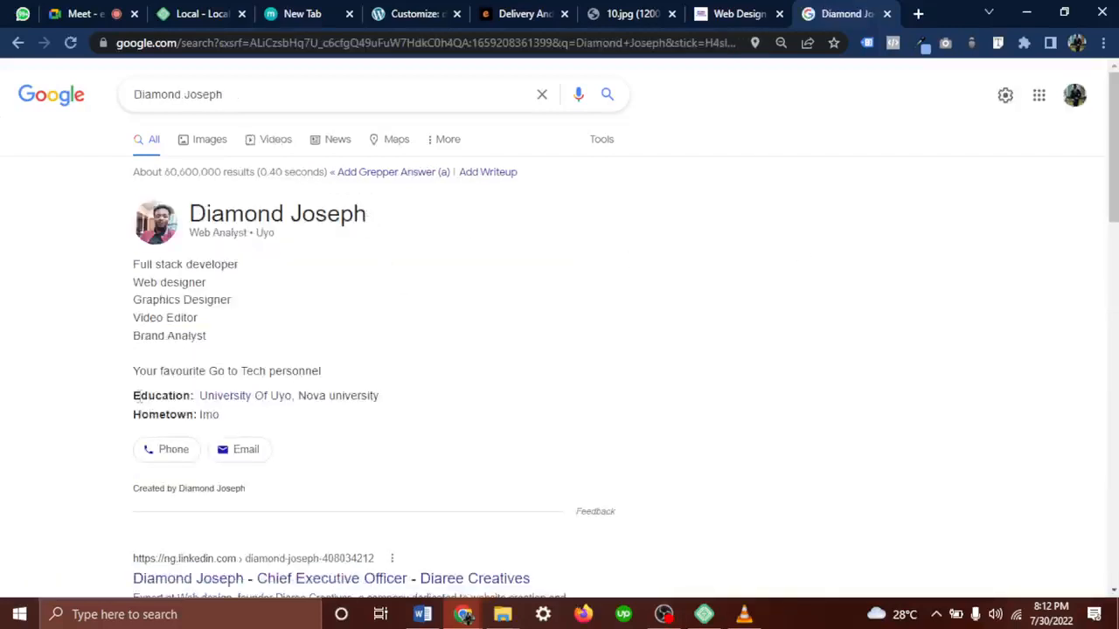
pyautogui.moveTo(199, 398); pyautogui.dragTo(410, 400)
pyautogui.click(308, 418)
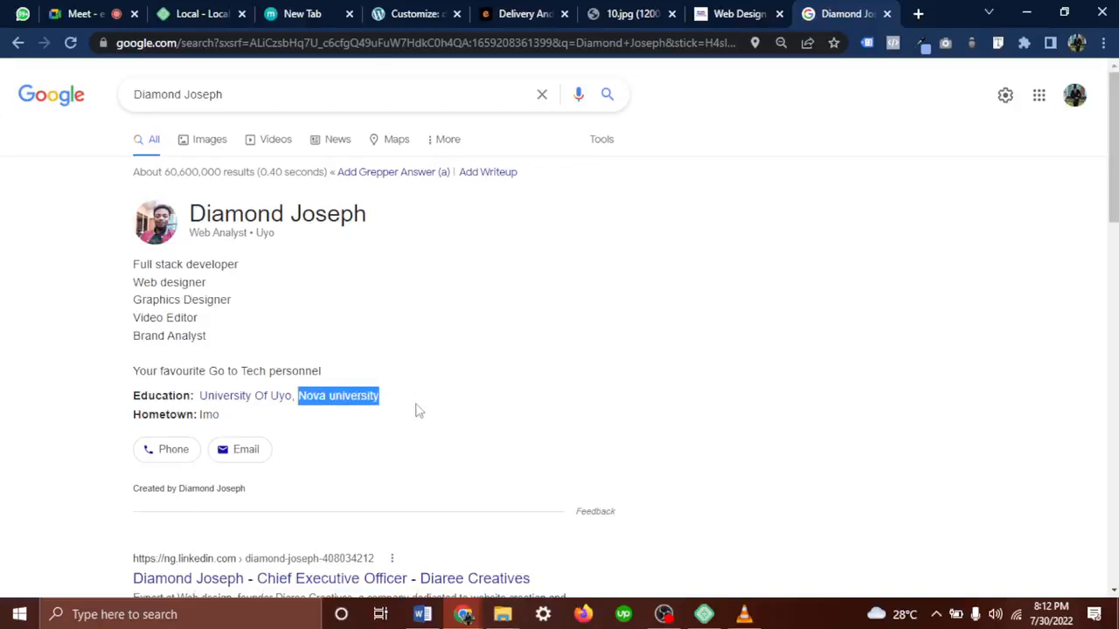
pyautogui.click(381, 398)
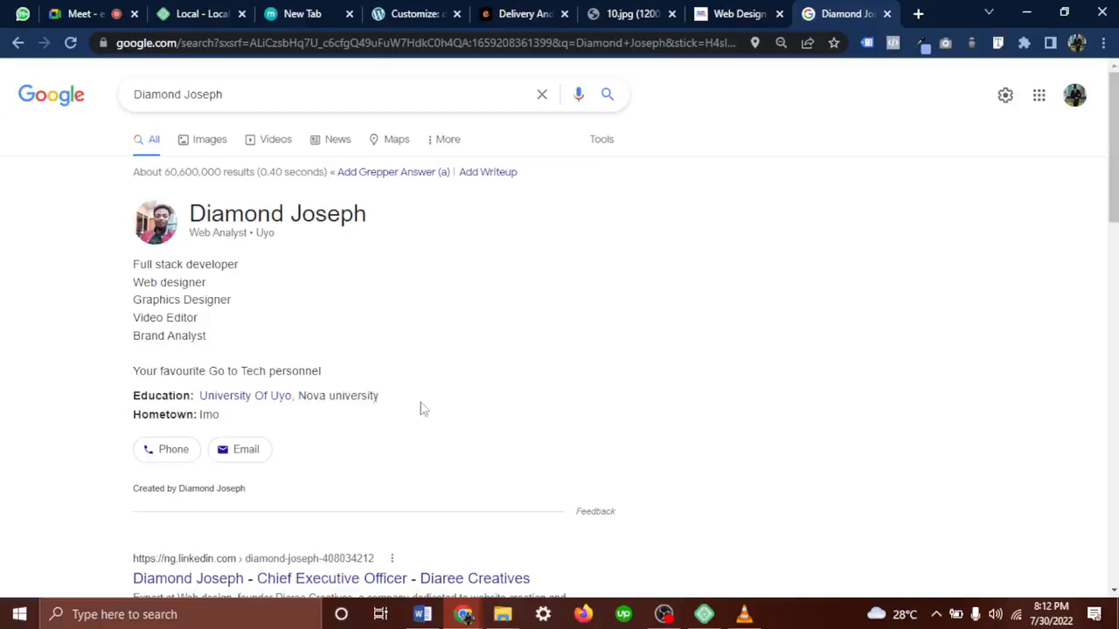
pyautogui.click(748, 15)
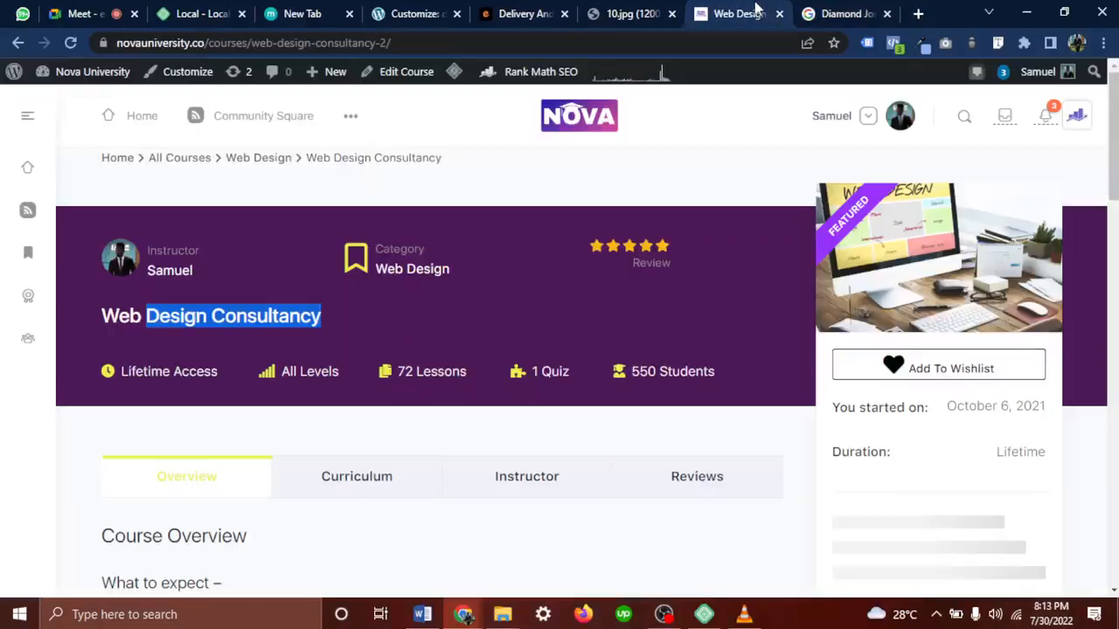
# Load Nova University's Community Square News Feed, then go back to the Google profile card tab
pyautogui.click(269, 118)
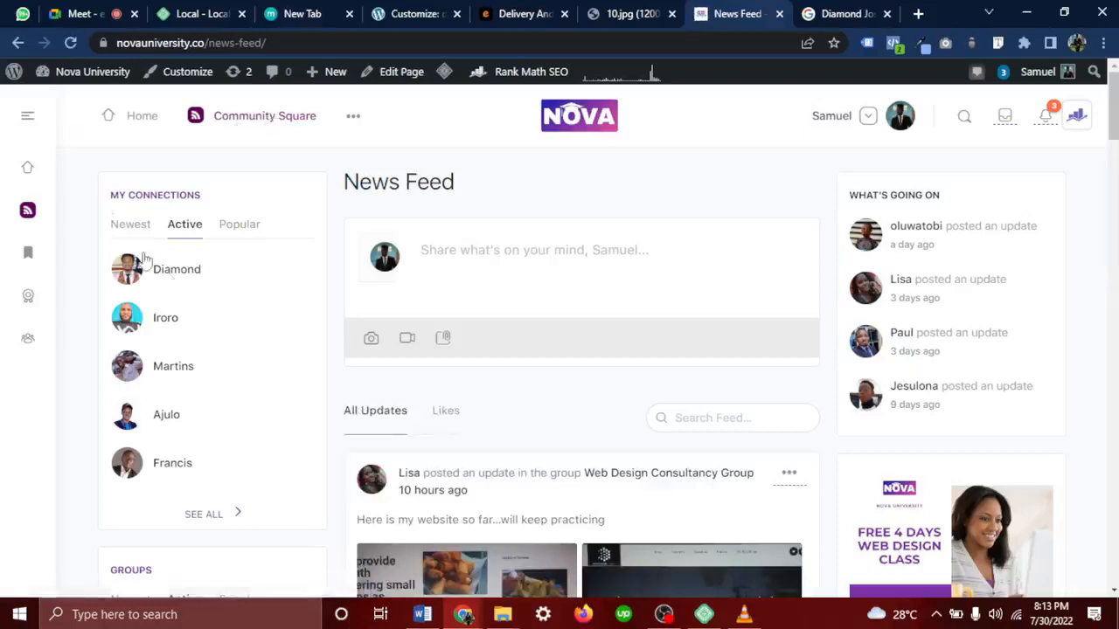
pyautogui.moveTo(130, 272); pyautogui.dragTo(119, 279)
pyautogui.click(864, 9)
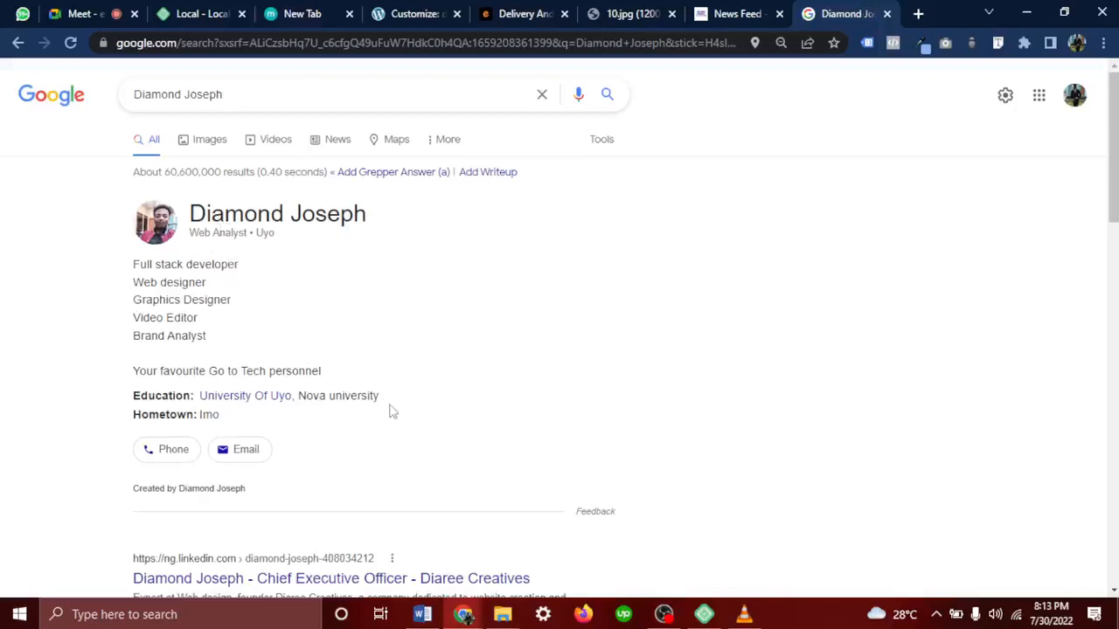
# Highlight Nova university on the profile, then go back twice to the other member's results
pyautogui.moveTo(382, 398); pyautogui.dragTo(307, 410)
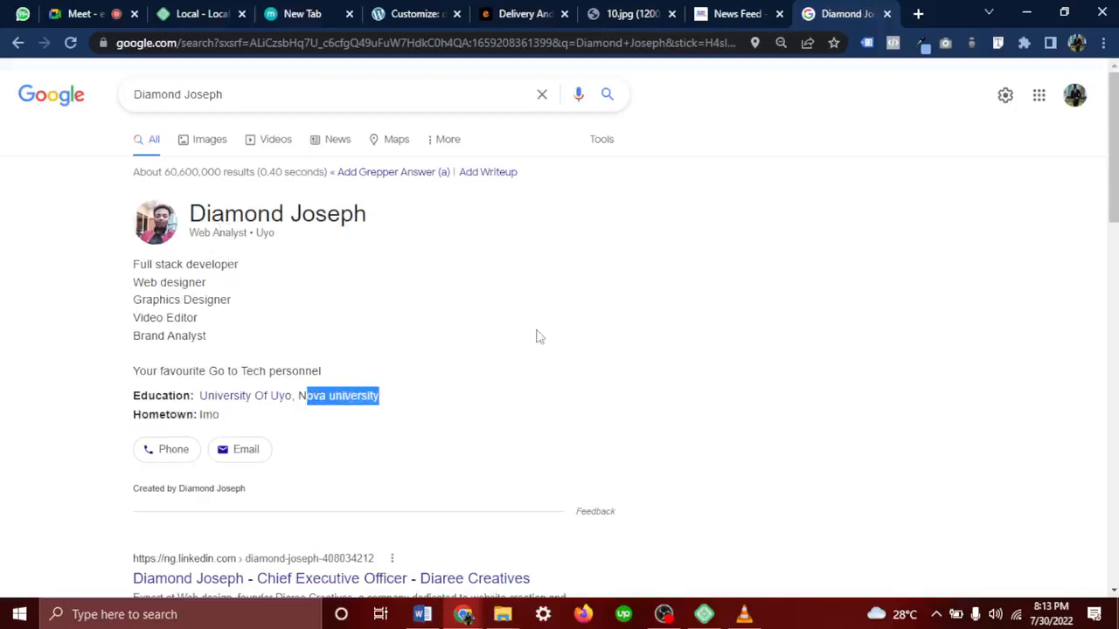
pyautogui.scroll(-2, 646, 291)
pyautogui.scroll(-1, 646, 290)
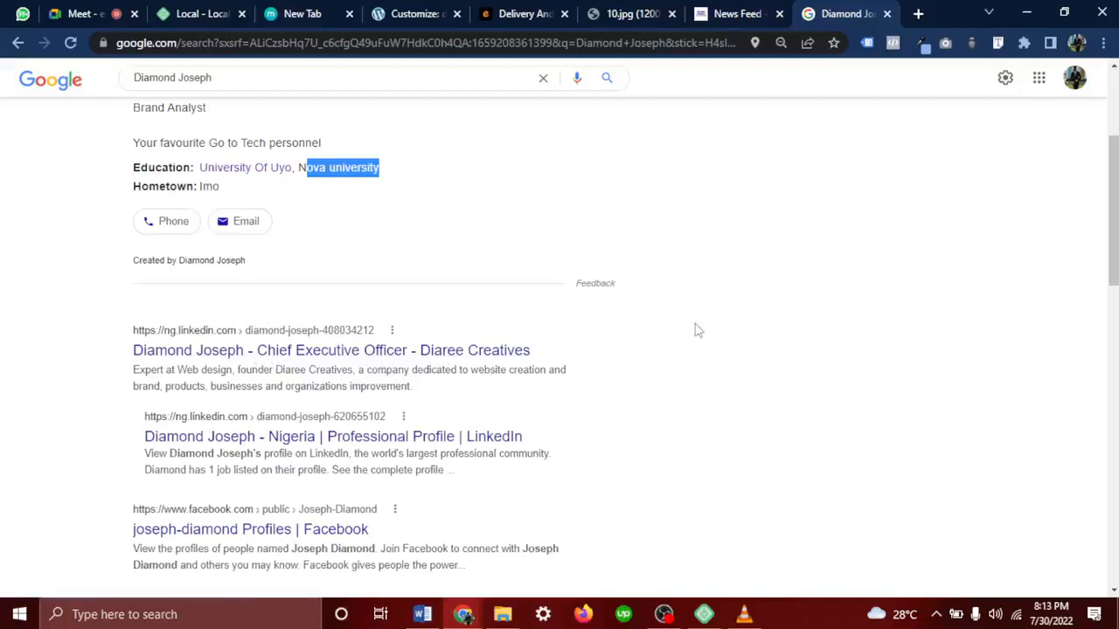
pyautogui.click(18, 44)
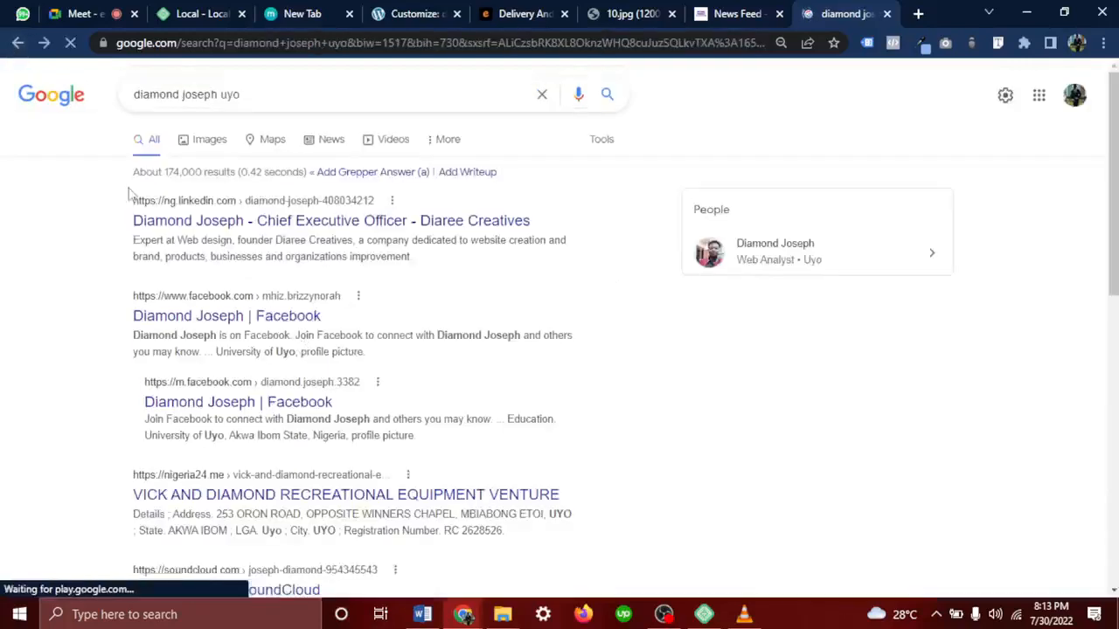
pyautogui.click(20, 48)
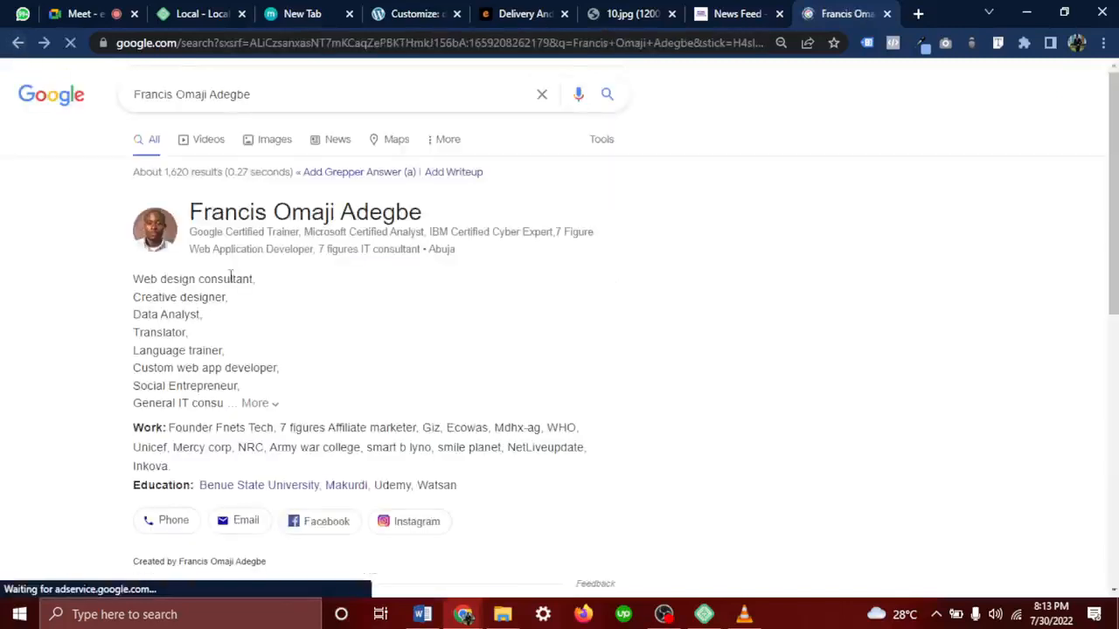
# Highlight Fnets in the member's work line, then bring up VLC and rewind the testimonial video
pyautogui.scroll(-1, 229, 276)
pyautogui.moveTo(168, 336); pyautogui.dragTo(276, 338)
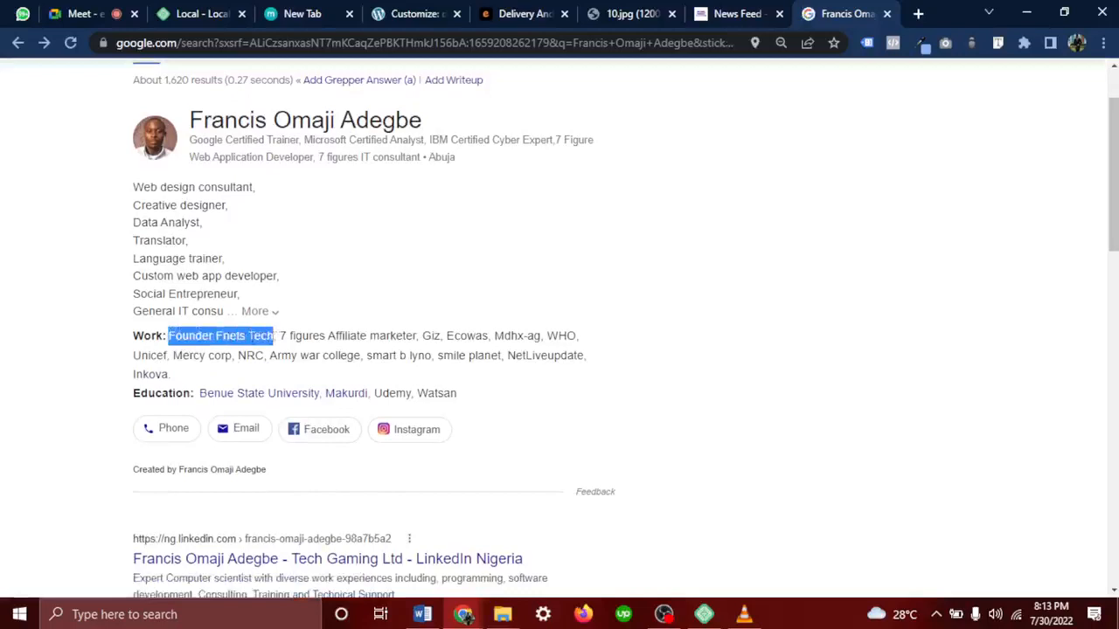
pyautogui.doubleClick(244, 337)
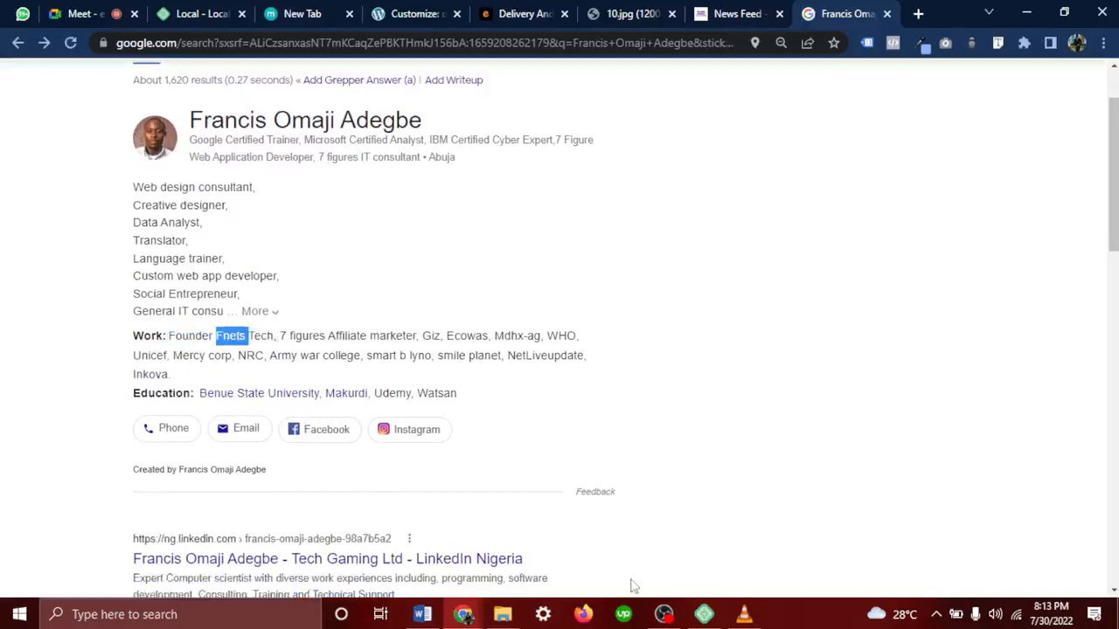
pyautogui.click(744, 614)
pyautogui.hotkey('ctrl', 'Left')
pyautogui.hotkey('ctrl', 'Left')
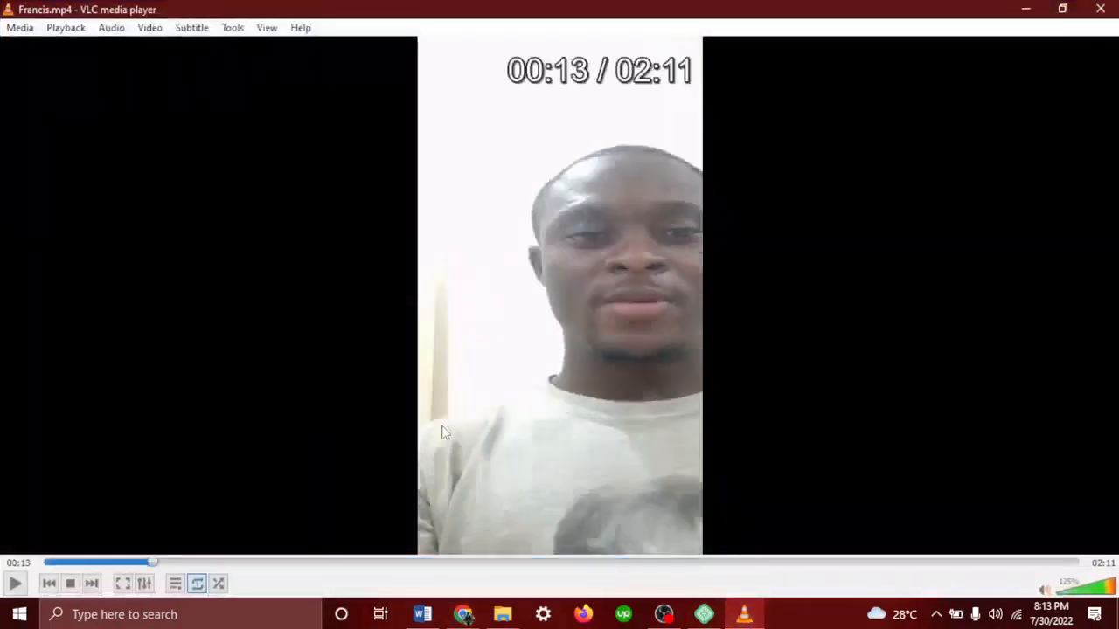
# Play the testimonial video briefly, pause it at 00:07, and minimise VLC
pyautogui.press('space')
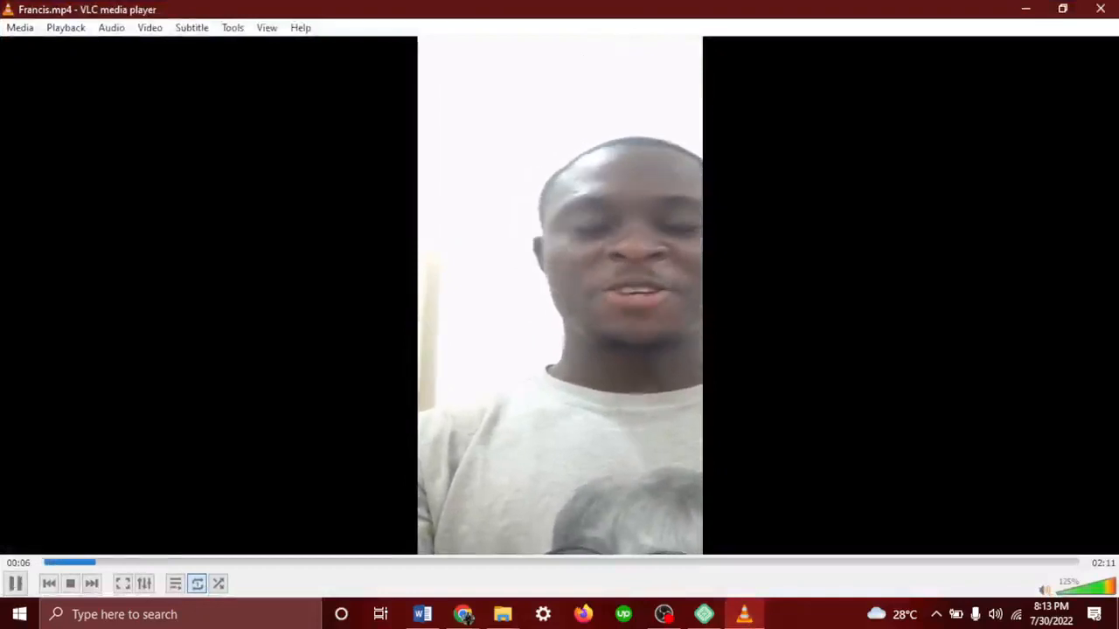
pyautogui.press('space')
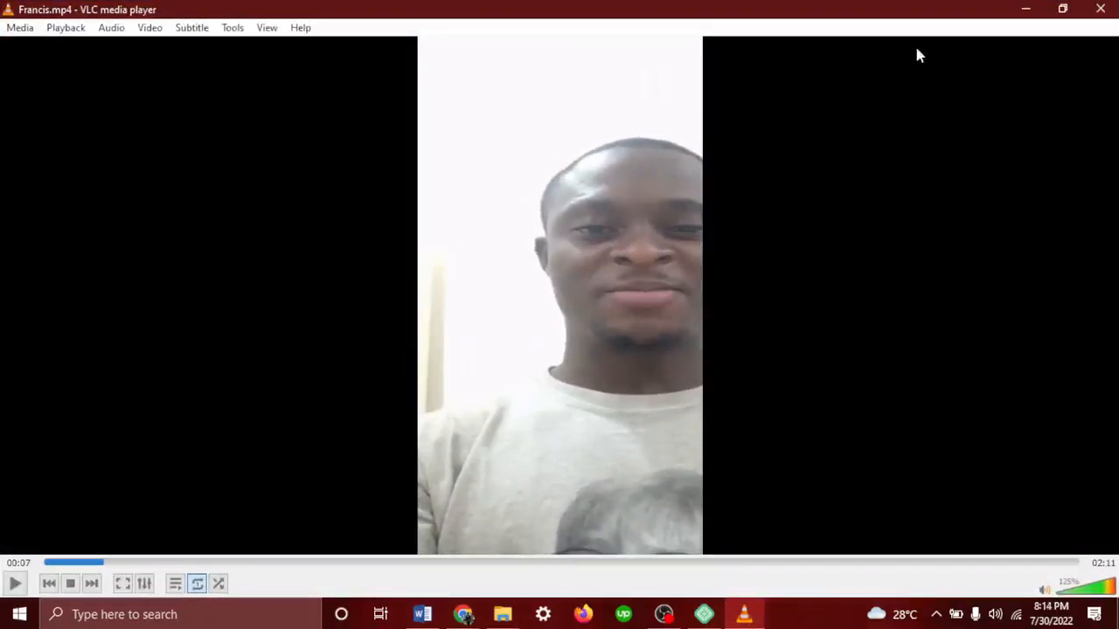
pyautogui.click(1021, 8)
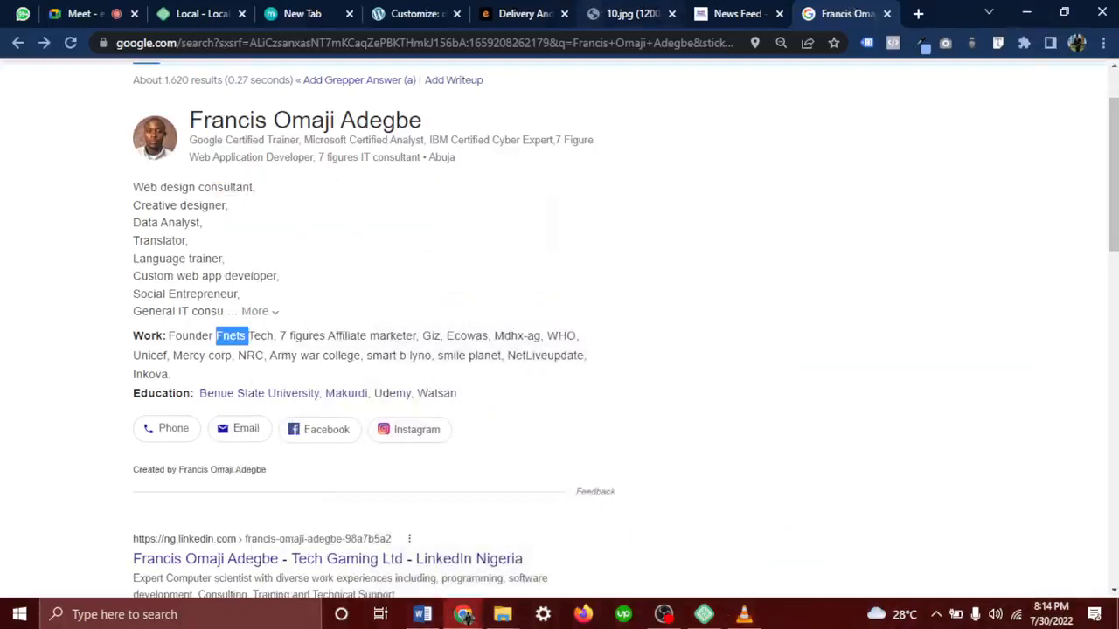
# Highlight the member's list of job titles, then go to WhatsApp Web
pyautogui.click(135, 202)
pyautogui.moveTo(134, 199); pyautogui.dragTo(259, 305)
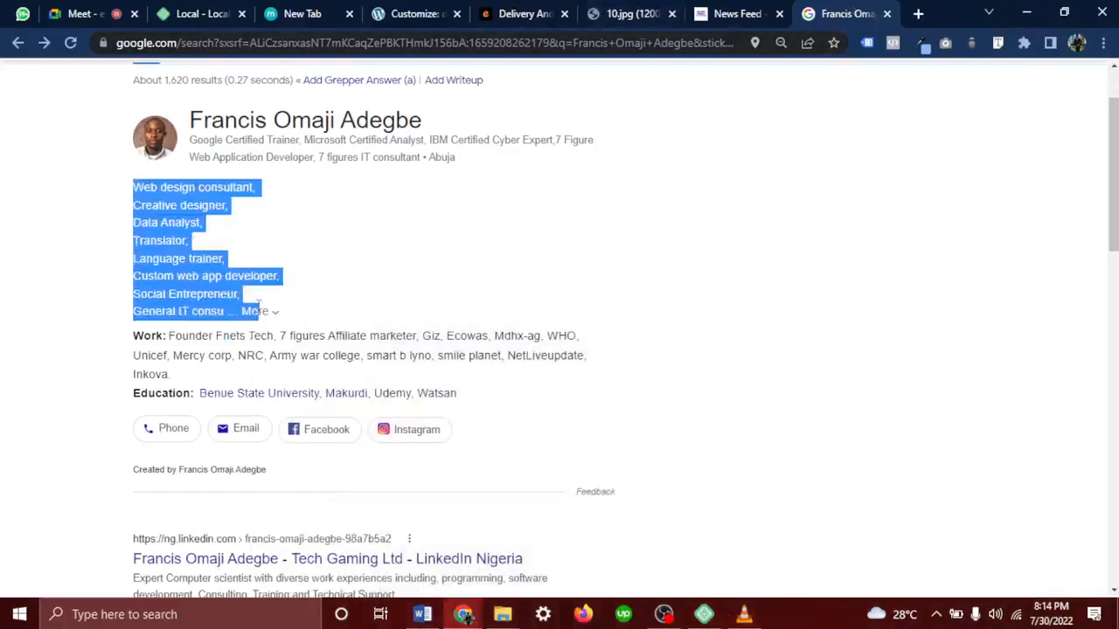
pyautogui.click(21, 15)
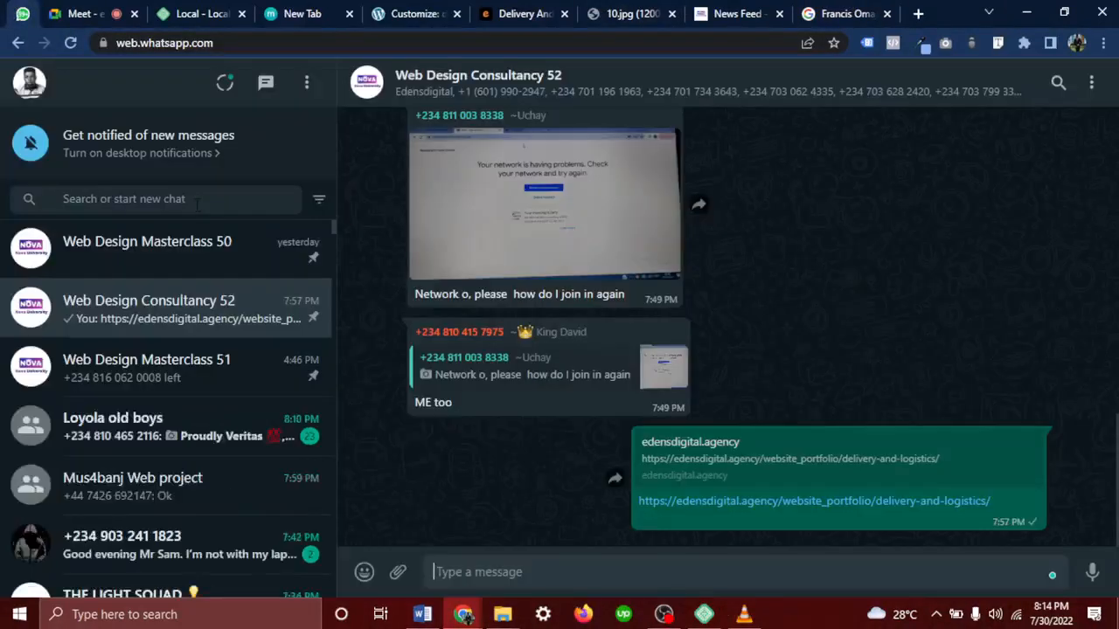
# Search chats for 'web design men' and open Web Design mentorship Grp
pyautogui.click(197, 201)
pyautogui.write('w')
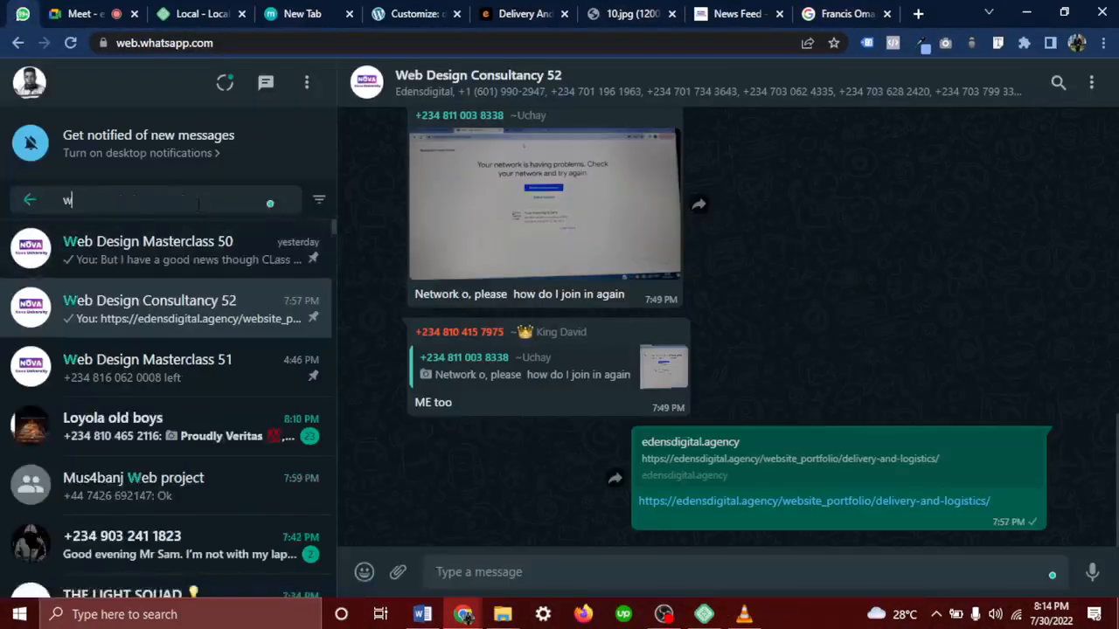
pyautogui.write('eb design men')
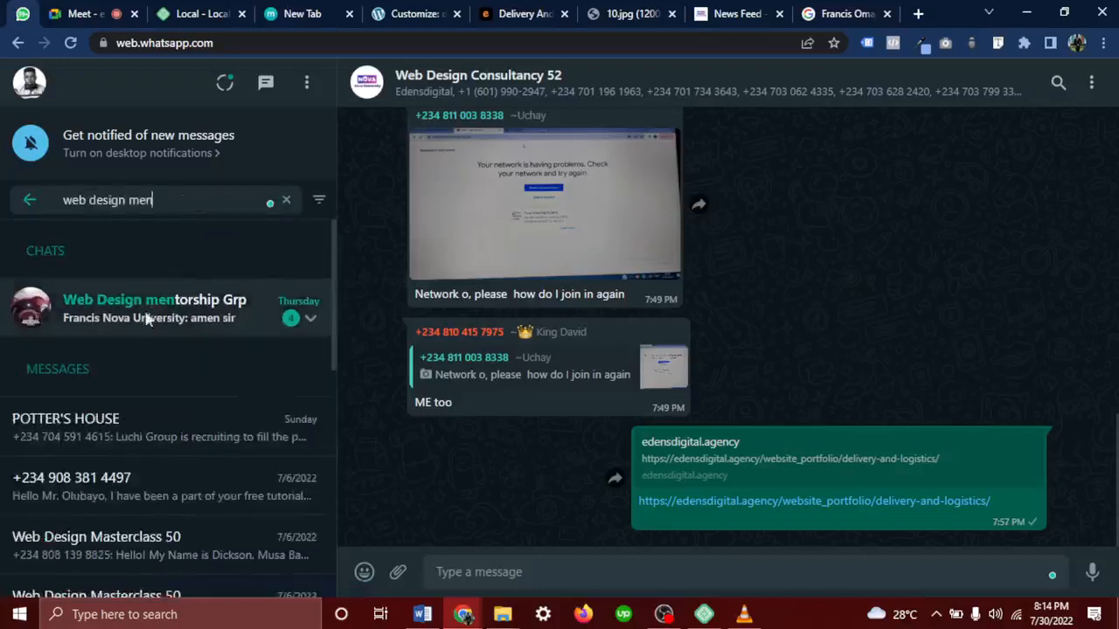
pyautogui.click(145, 315)
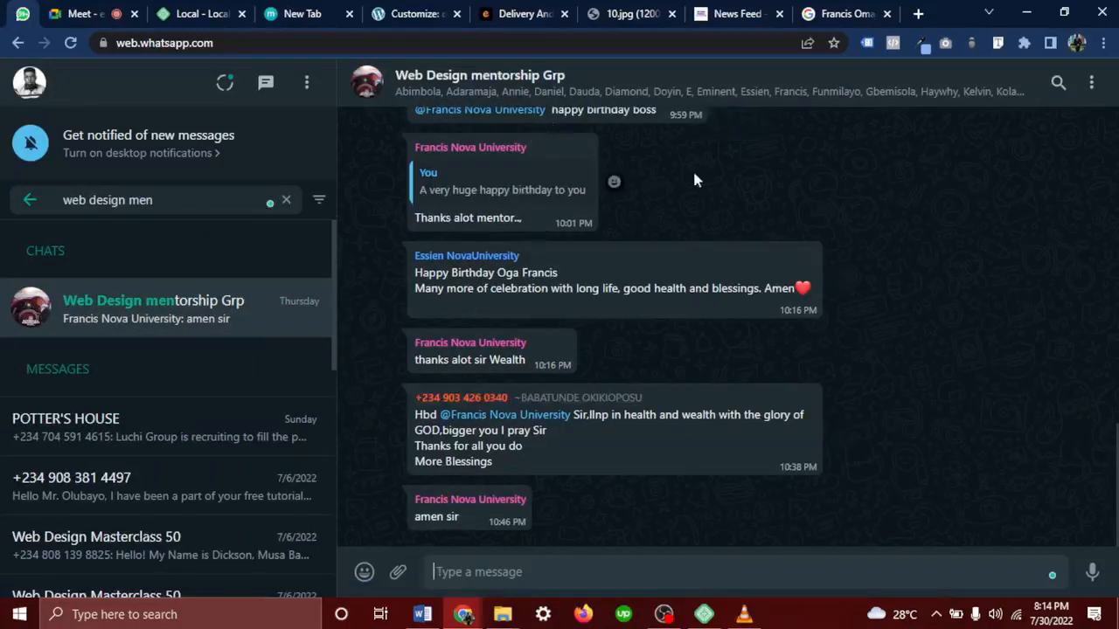
# Scroll back through the group's birthday messages, then return to the Nova News Feed
pyautogui.scroll(1, 695, 179)
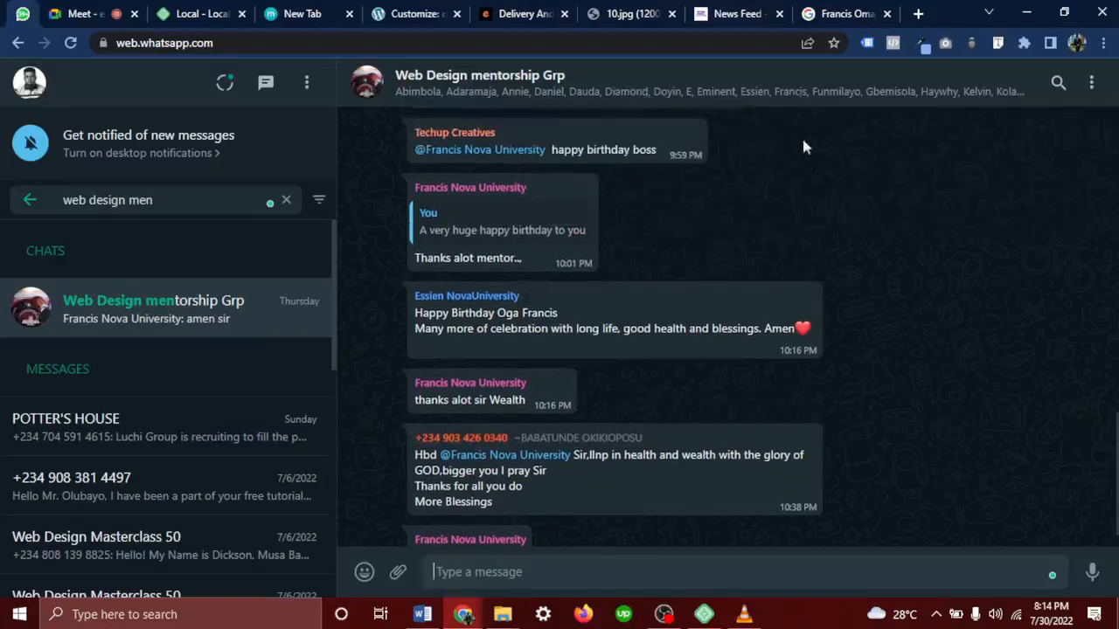
pyautogui.scroll(5, 826, 209)
pyautogui.scroll(2, 827, 219)
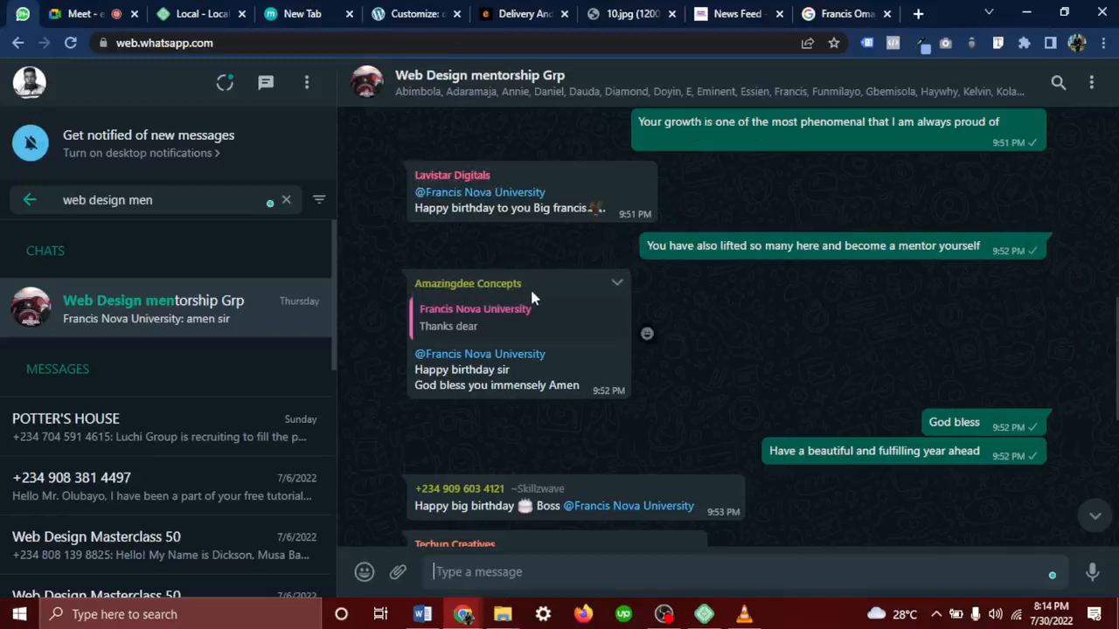
pyautogui.scroll(3, 531, 295)
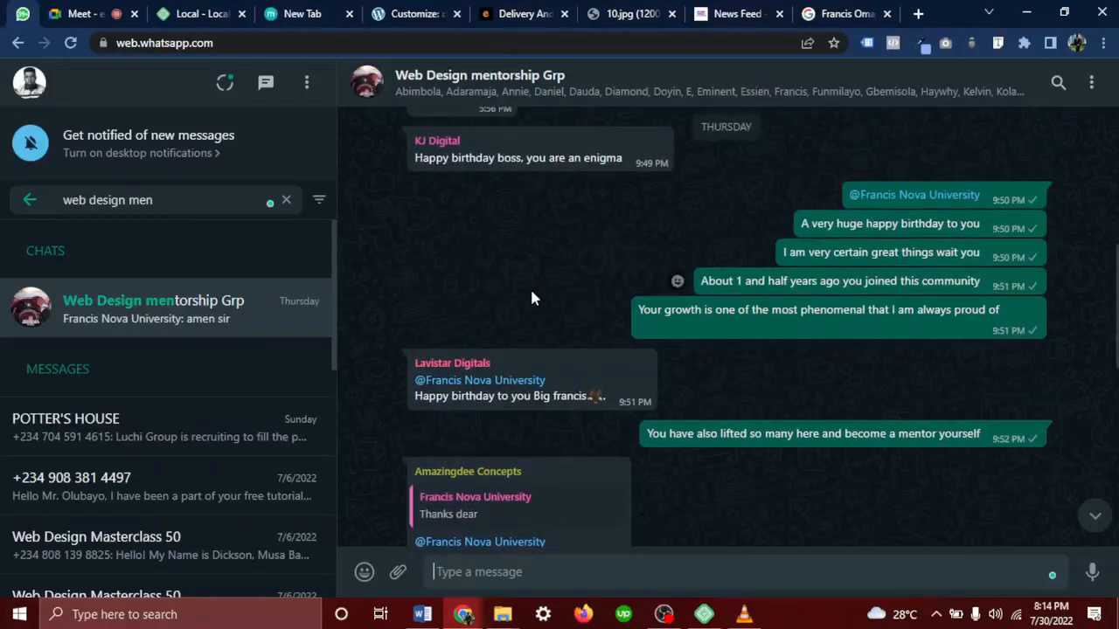
pyautogui.scroll(2, 531, 298)
pyautogui.moveTo(507, 241); pyautogui.dragTo(466, 251)
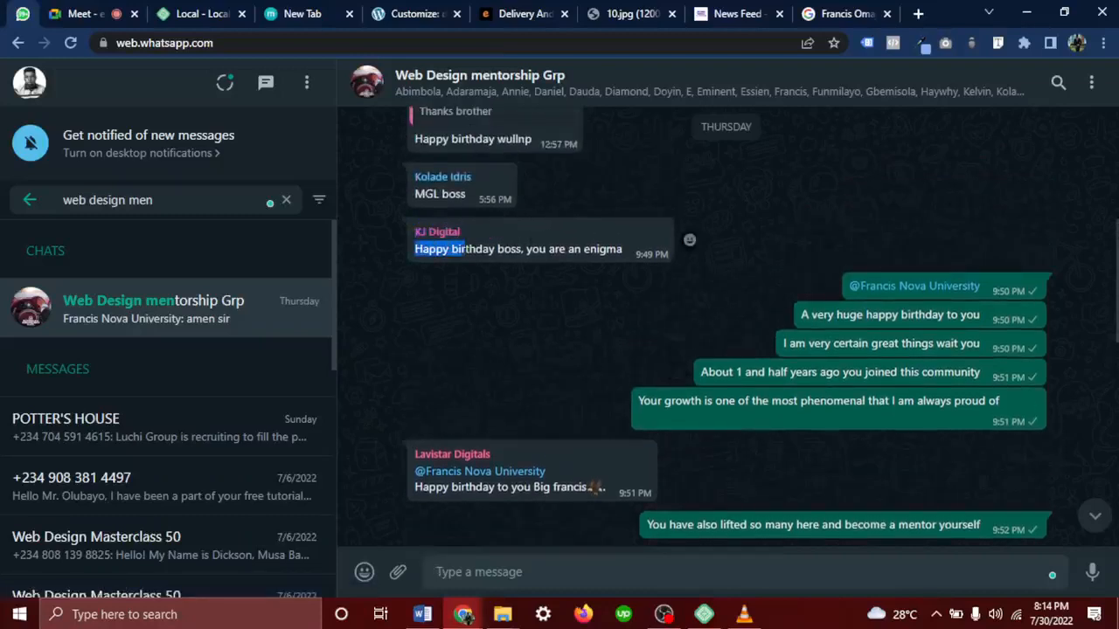
pyautogui.click(512, 347)
pyautogui.click(741, 14)
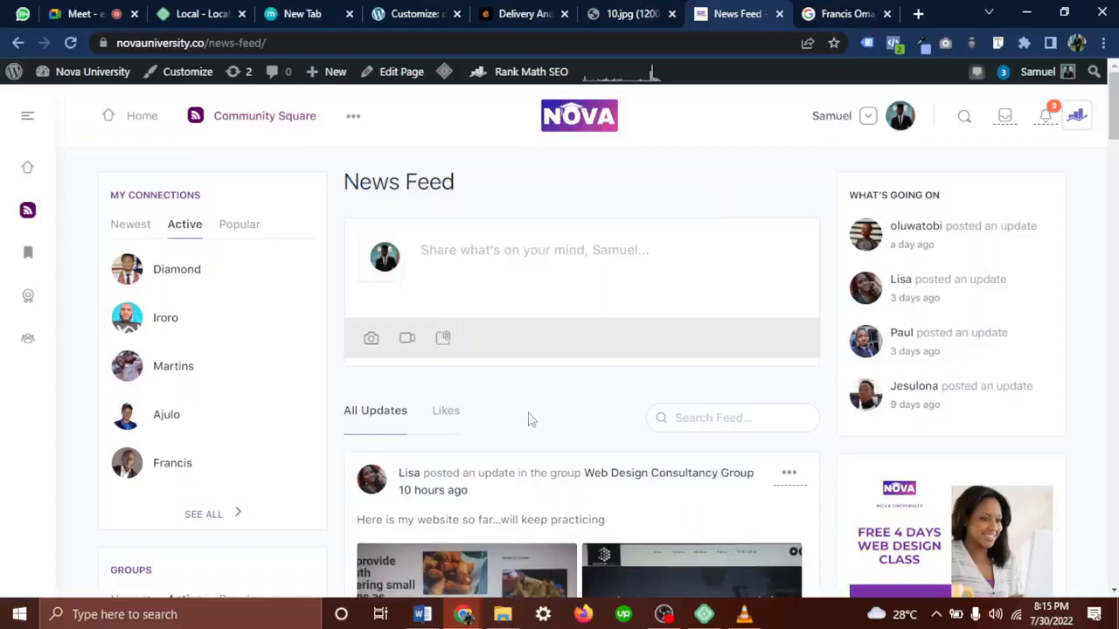
# Scroll the Community Square feed, highlighting the first poster's name and post header
pyautogui.scroll(-2, 528, 420)
pyautogui.moveTo(427, 282); pyautogui.dragTo(401, 276)
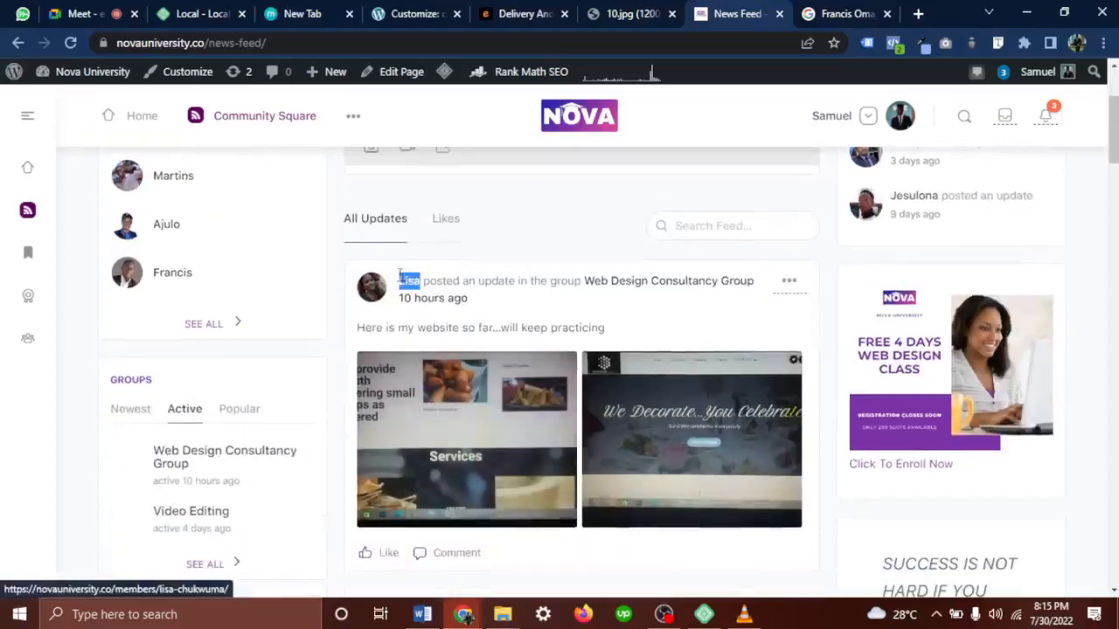
pyautogui.click(594, 327)
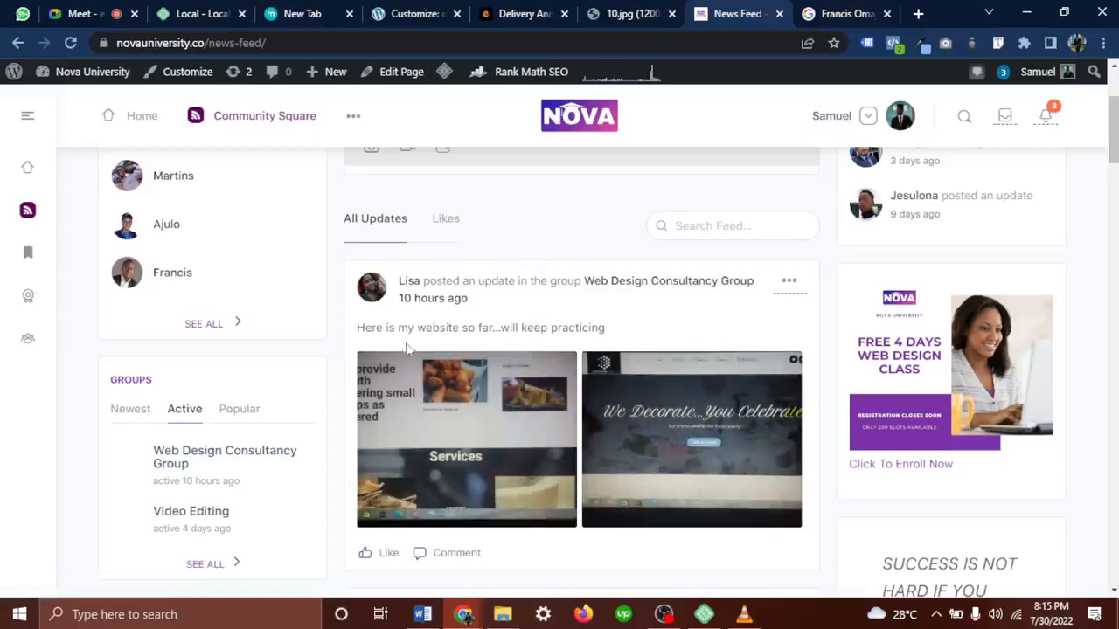
pyautogui.moveTo(393, 299); pyautogui.dragTo(443, 296)
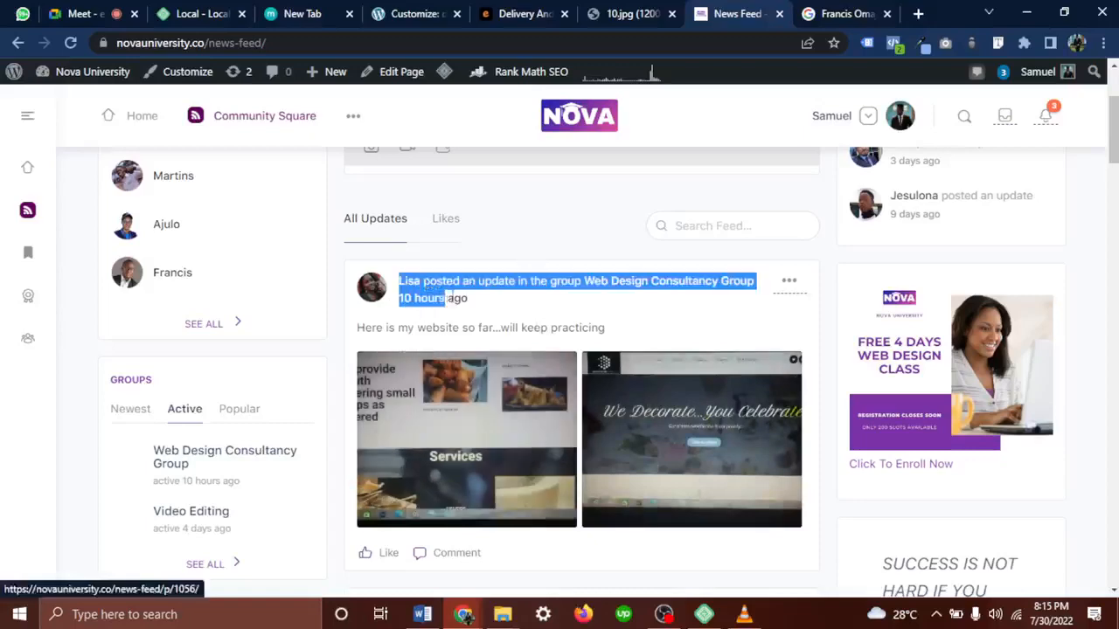
pyautogui.click(486, 311)
pyautogui.scroll(3, 475, 316)
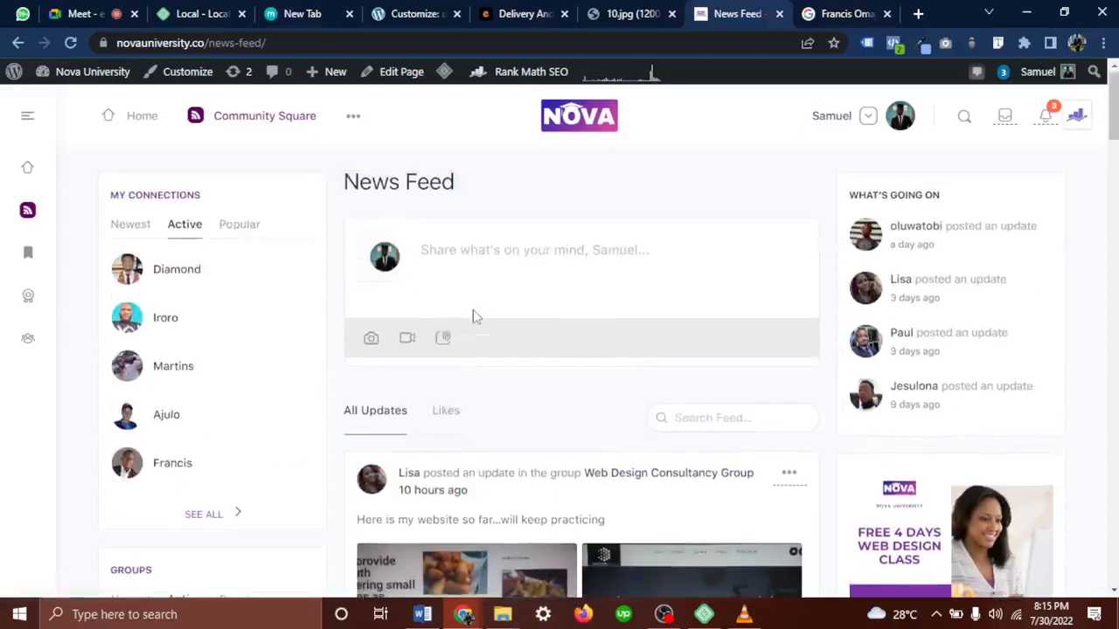
pyautogui.scroll(-3, 473, 309)
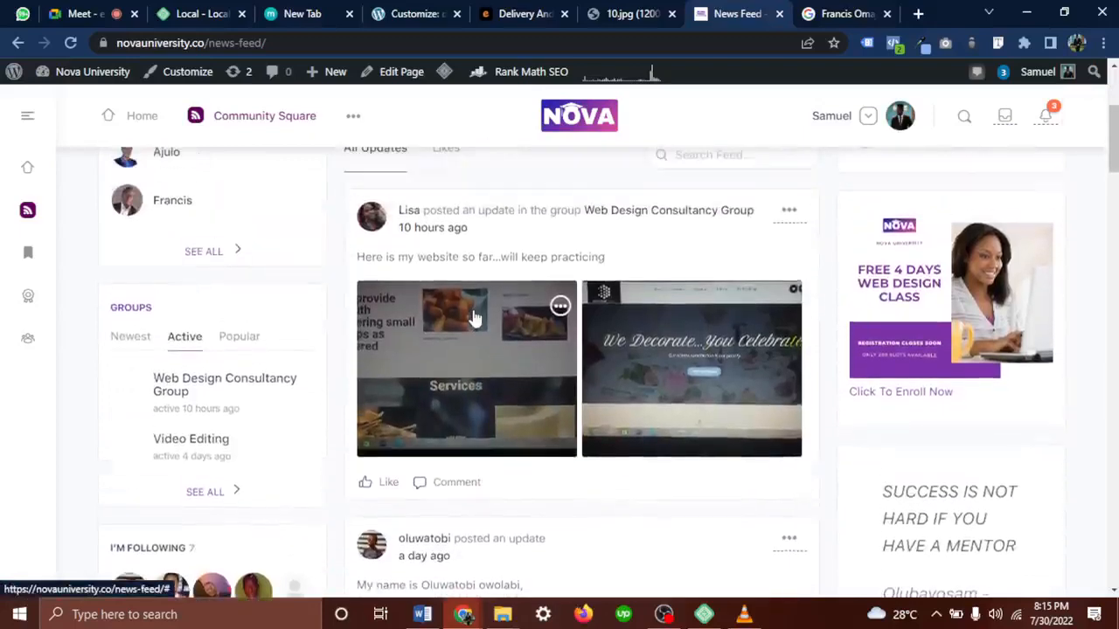
pyautogui.scroll(-2, 473, 315)
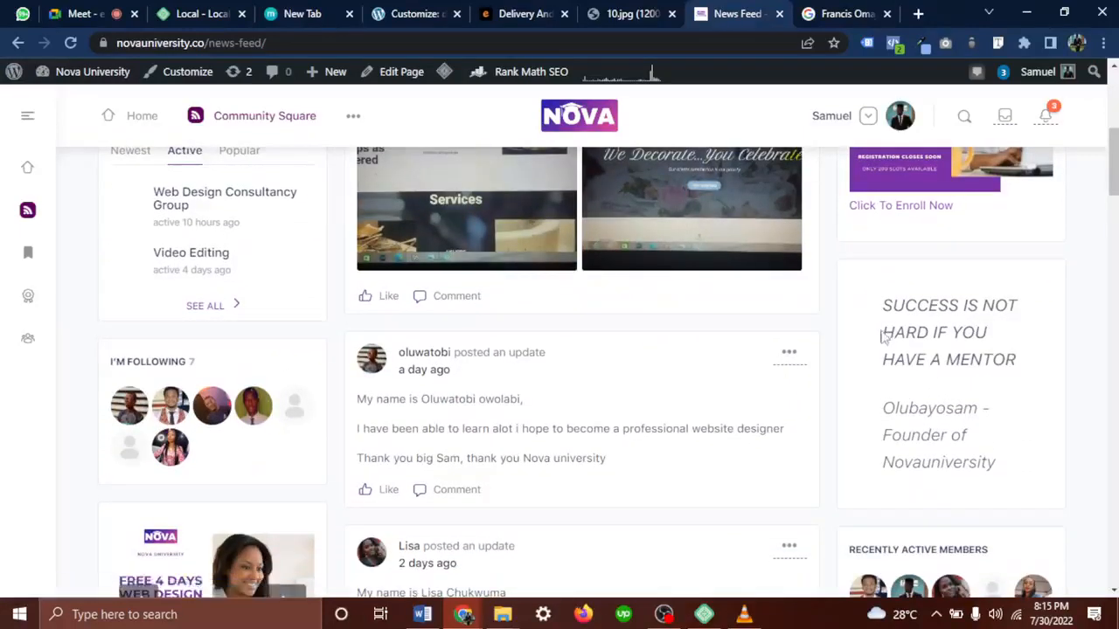
# Select the mentor quote, then highlight the opening of a student's introduction post
pyautogui.moveTo(881, 304); pyautogui.dragTo(1029, 387)
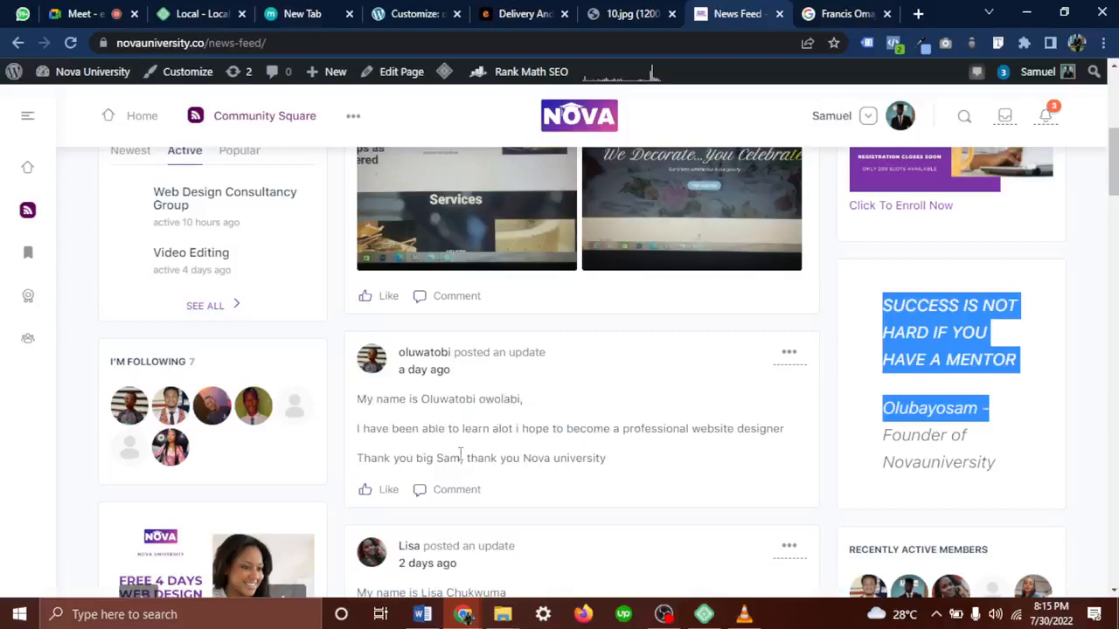
pyautogui.scroll(-3, 544, 477)
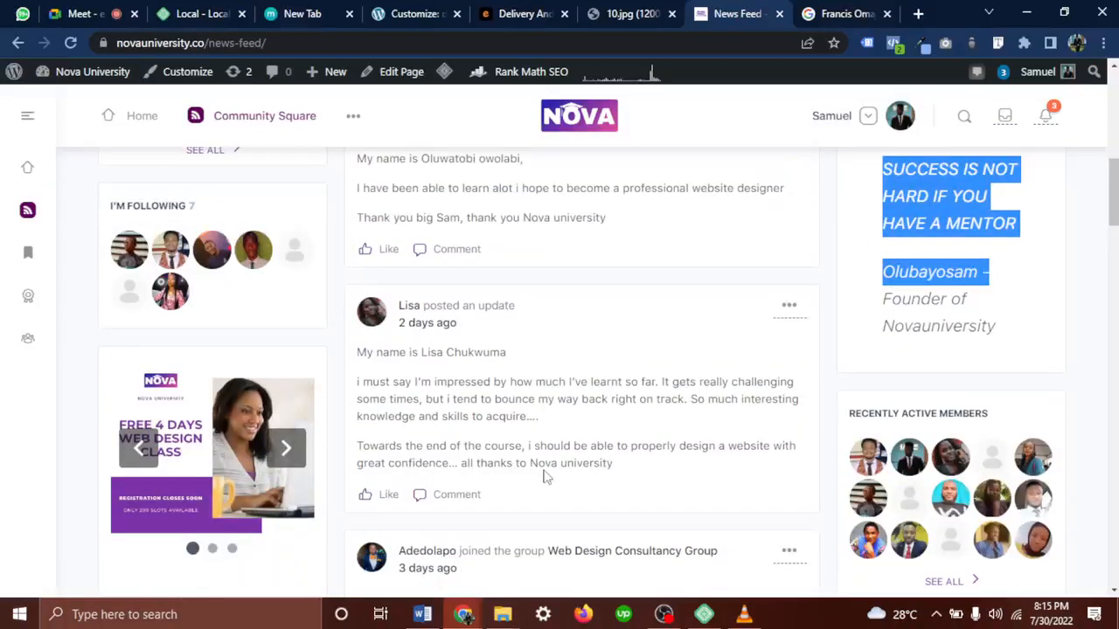
pyautogui.moveTo(363, 353); pyautogui.dragTo(487, 370)
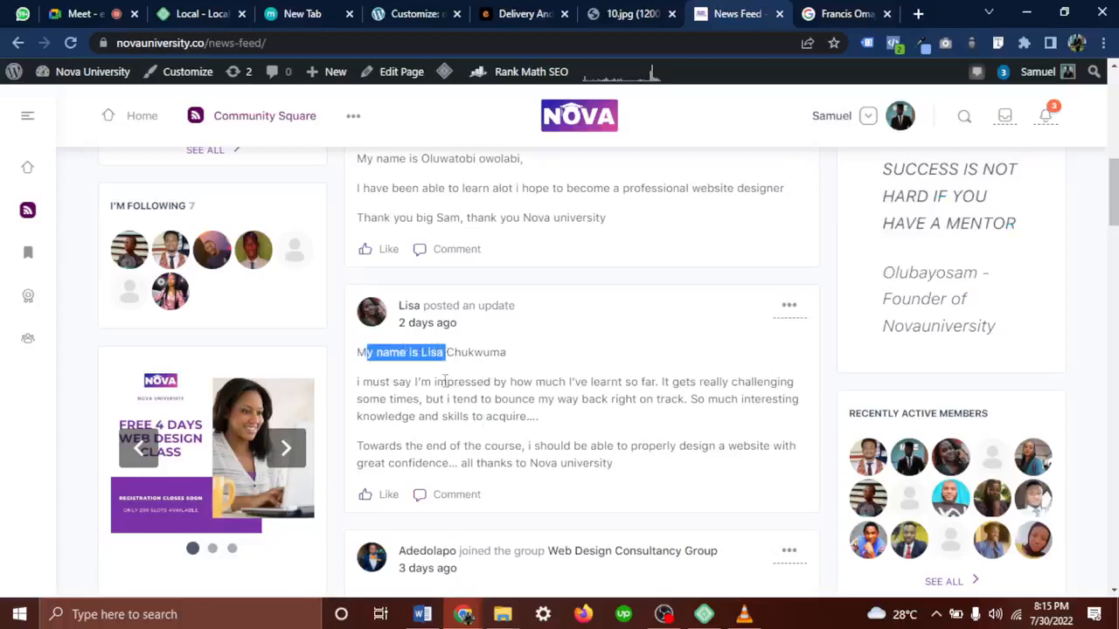
pyautogui.doubleClick(481, 354)
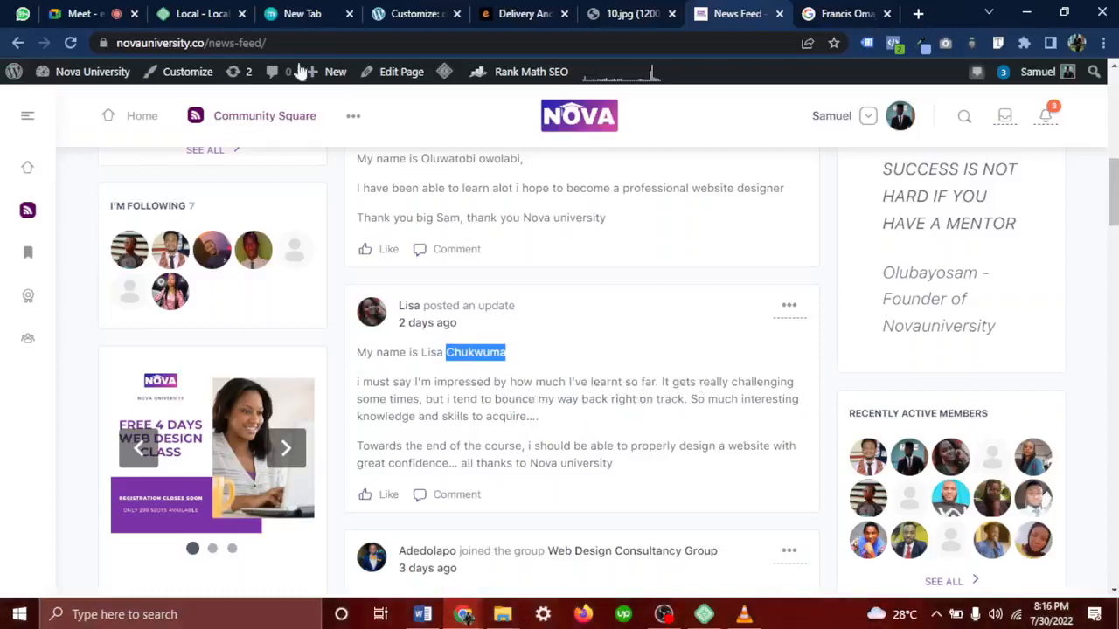
pyautogui.click(83, 14)
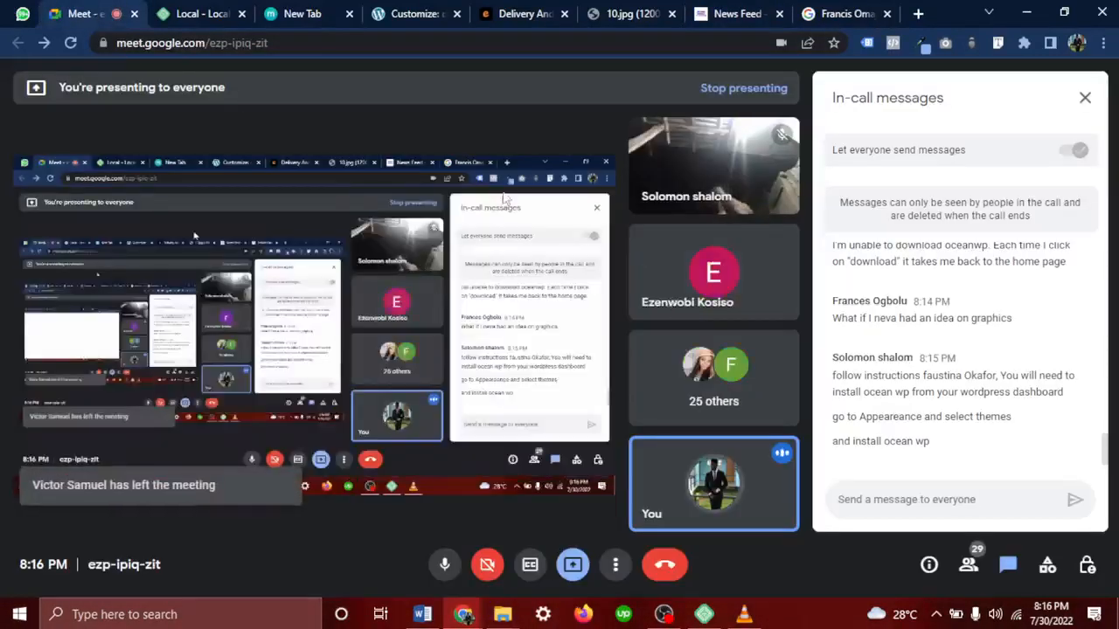
pyautogui.moveTo(729, 272)
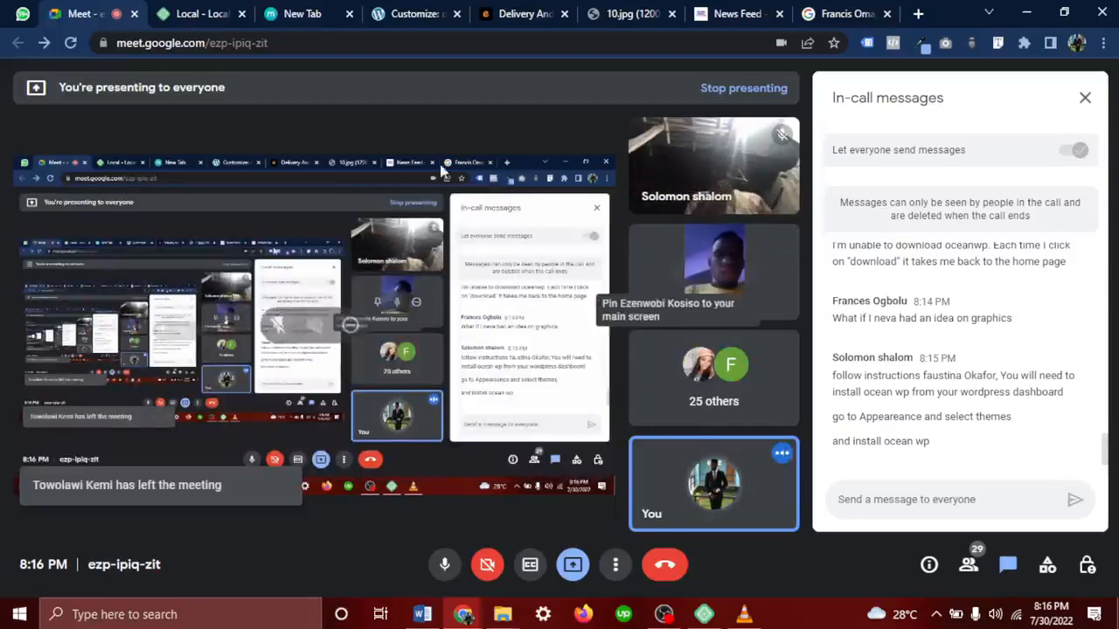
pyautogui.click(739, 13)
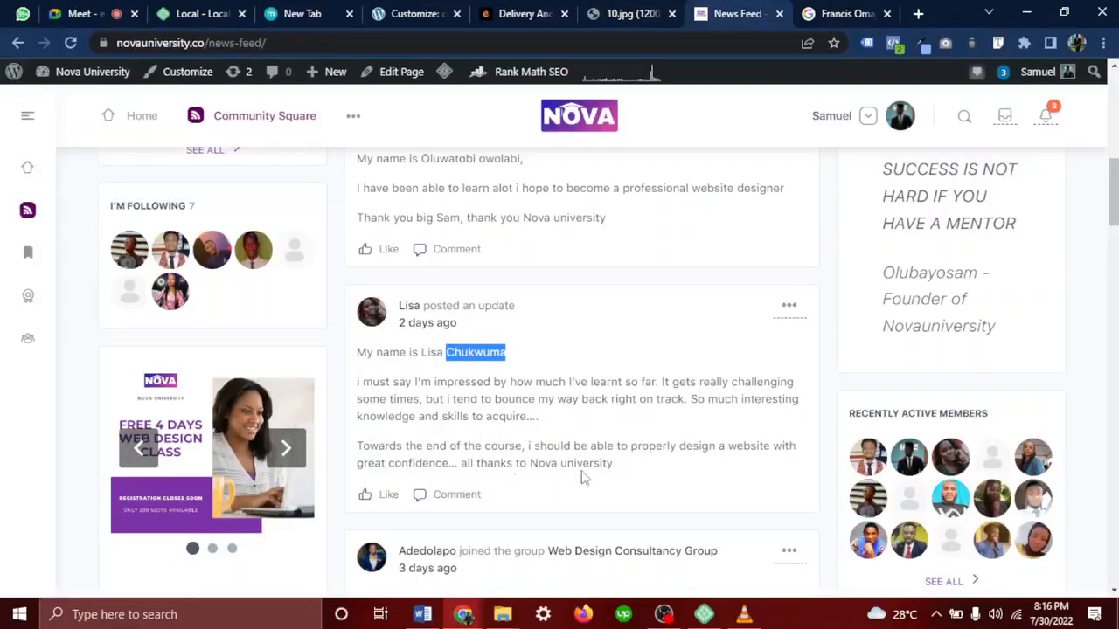
# Scroll down to the responsive-websites testimonial, select its timestamp, and view the Brand Evolution screenshots
pyautogui.scroll(-4, 582, 477)
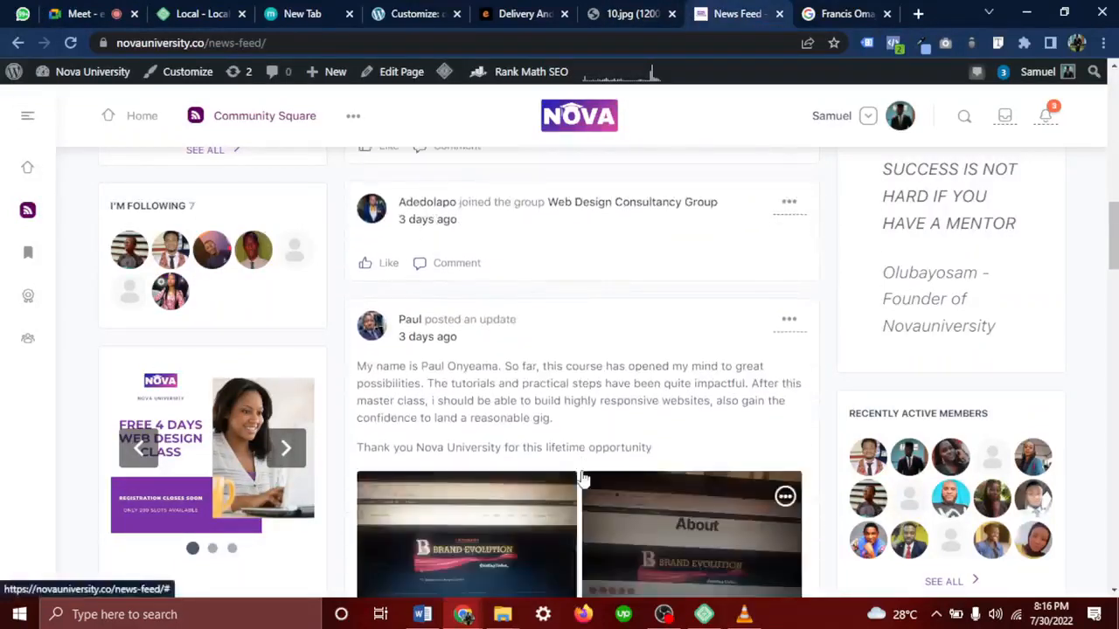
pyautogui.scroll(-1, 584, 479)
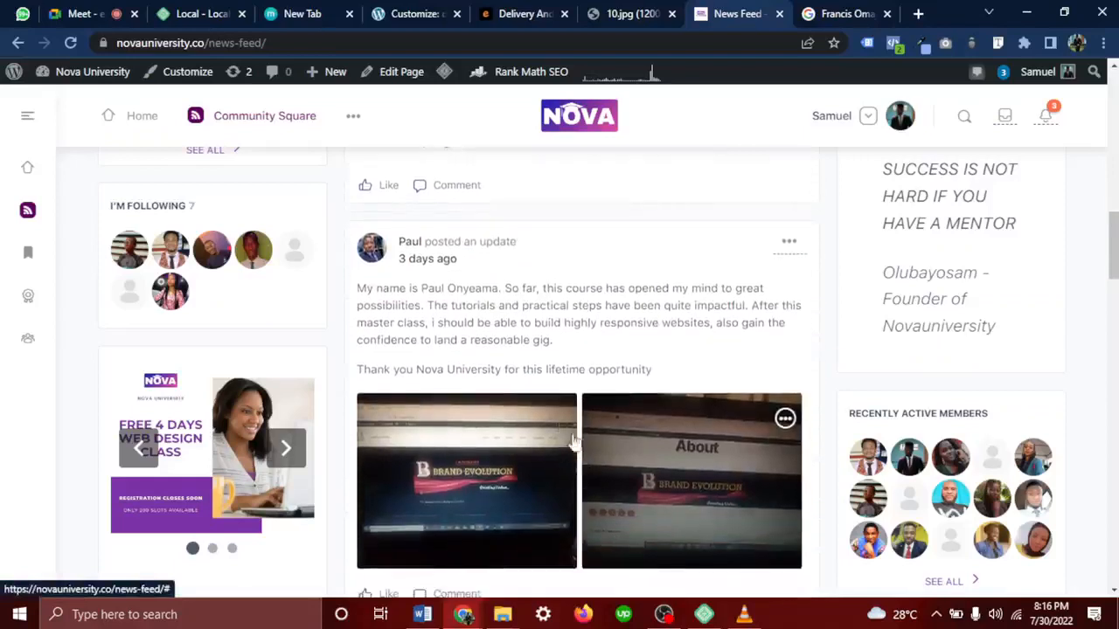
pyautogui.moveTo(459, 262); pyautogui.dragTo(399, 255)
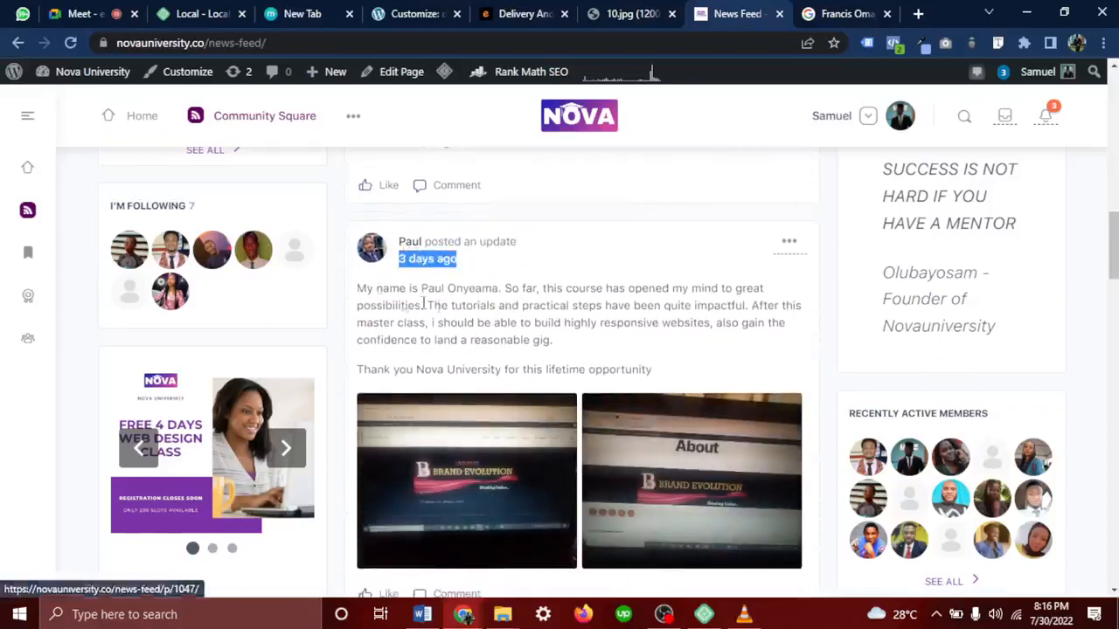
pyautogui.scroll(-2, 586, 418)
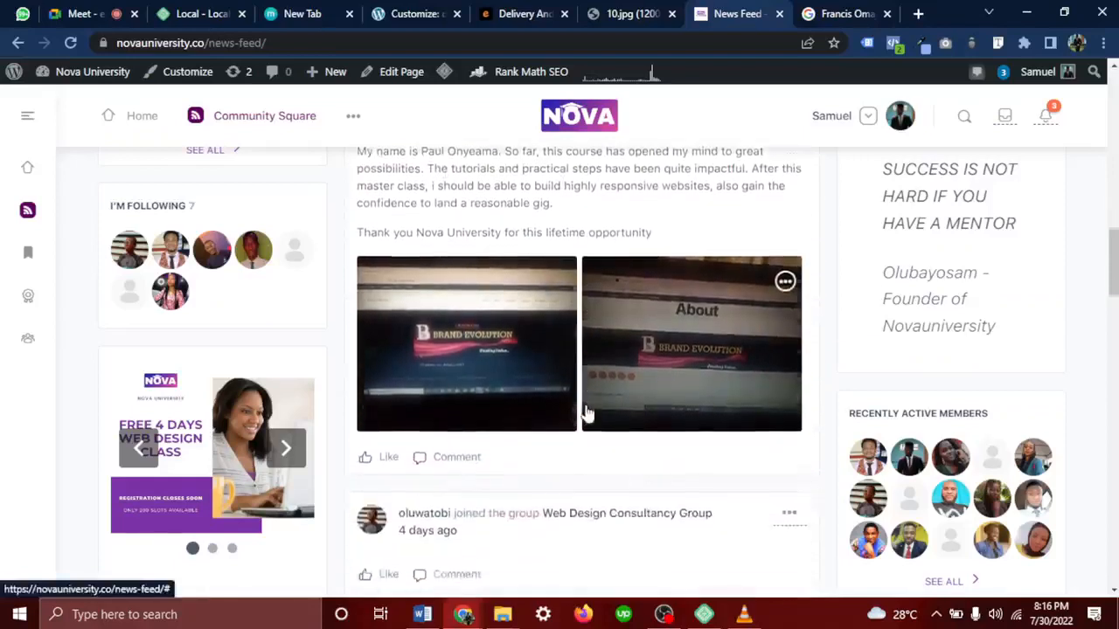
pyautogui.scroll(-1, 629, 449)
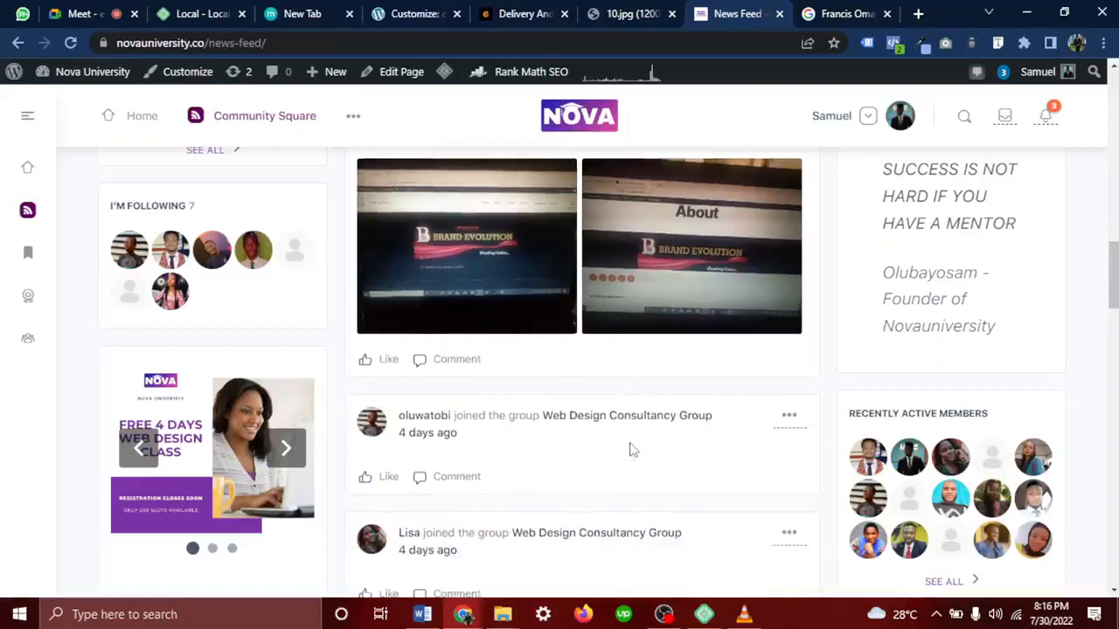
# Go to Nova University's homepage and scroll down to select the Free Laptop Fund heading
pyautogui.click(145, 118)
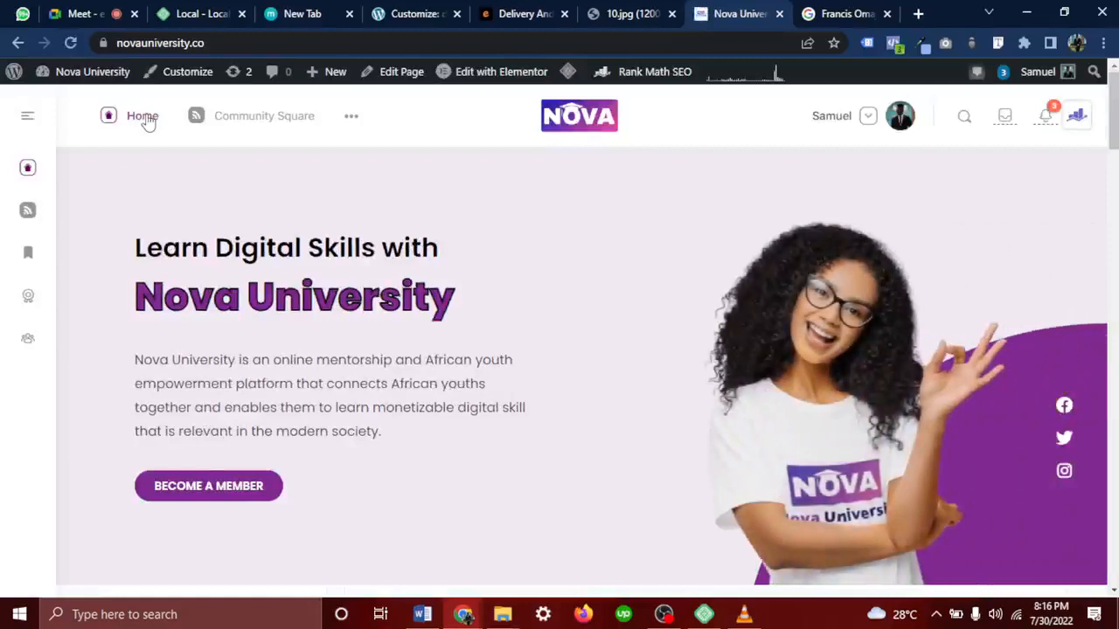
pyautogui.scroll(-10, 278, 232)
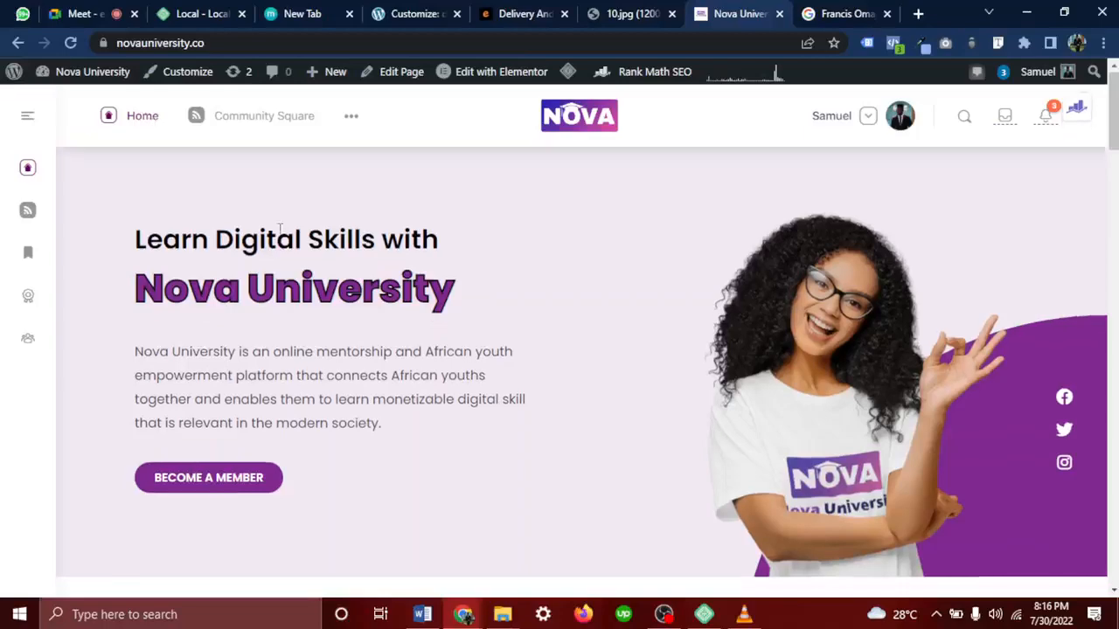
pyautogui.scroll(-8, 278, 232)
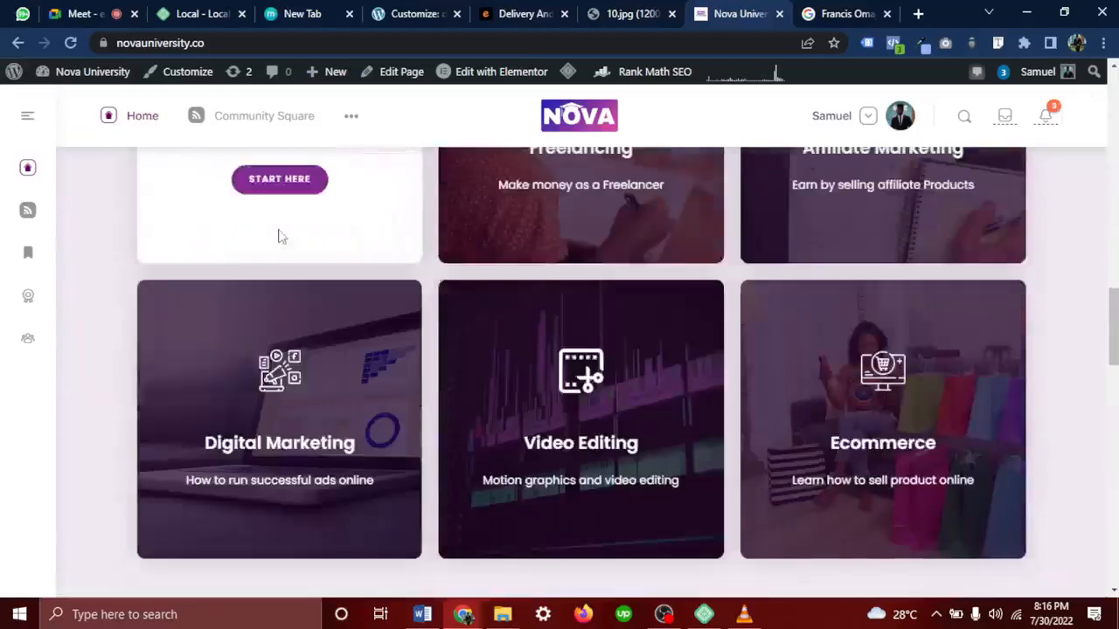
pyautogui.scroll(-5, 279, 236)
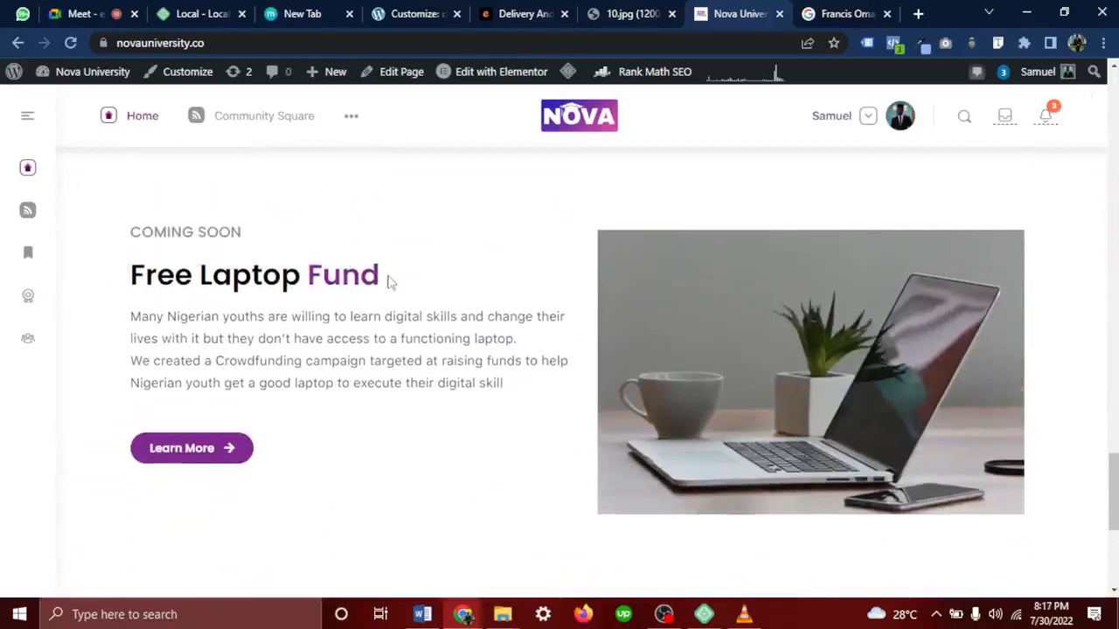
pyautogui.moveTo(387, 280); pyautogui.dragTo(121, 278)
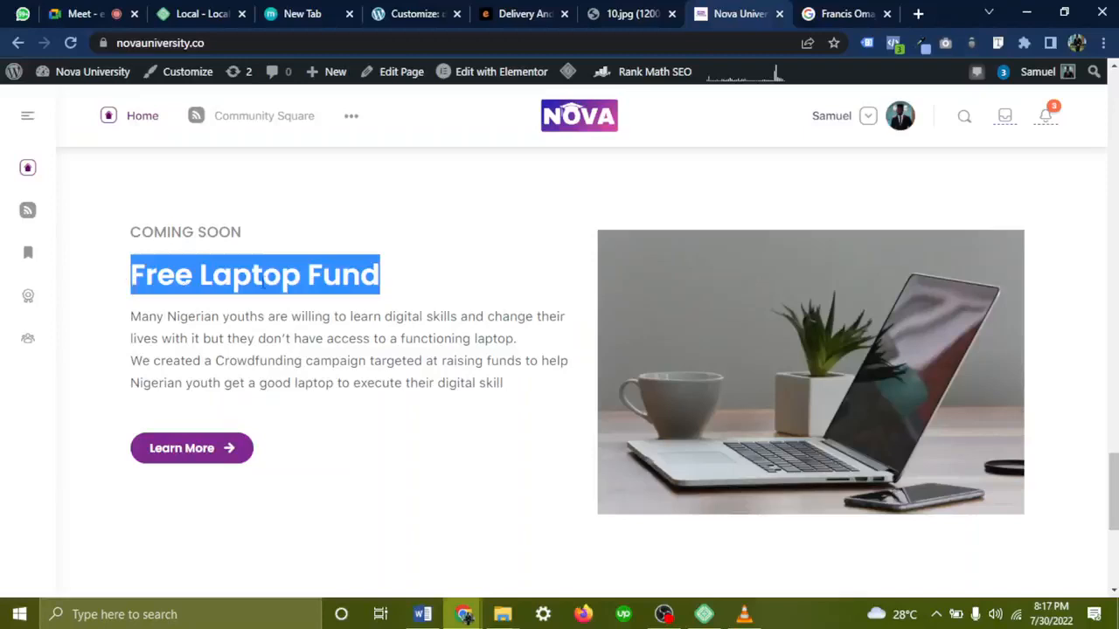
pyautogui.click(276, 288)
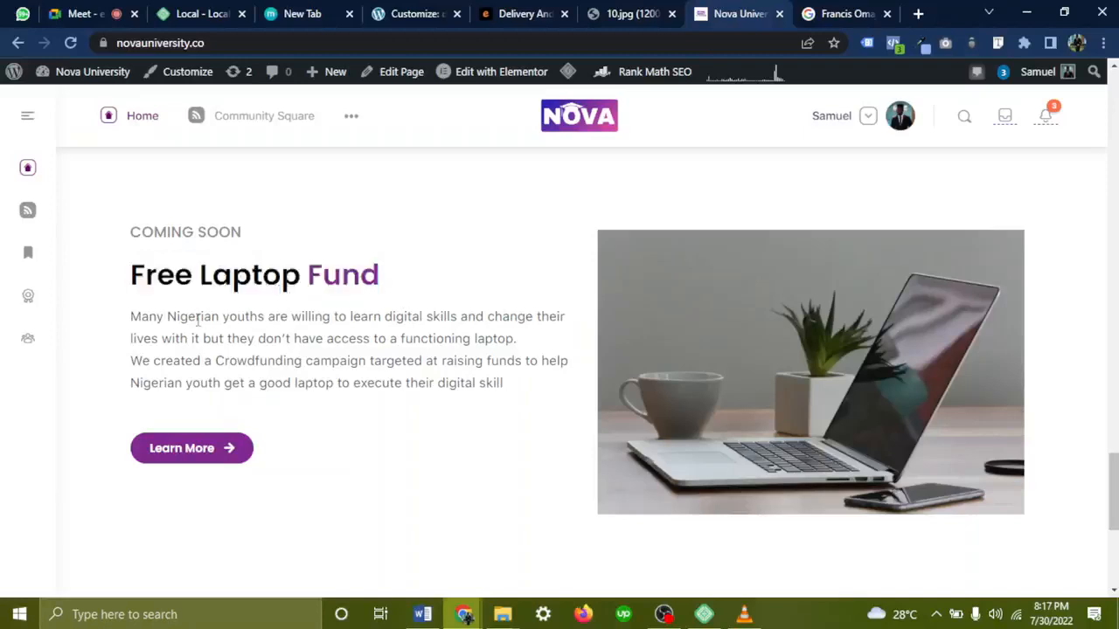
# Select the laptop fund description paragraph, then reopen the Community Square news feed
pyautogui.moveTo(131, 320); pyautogui.dragTo(543, 388)
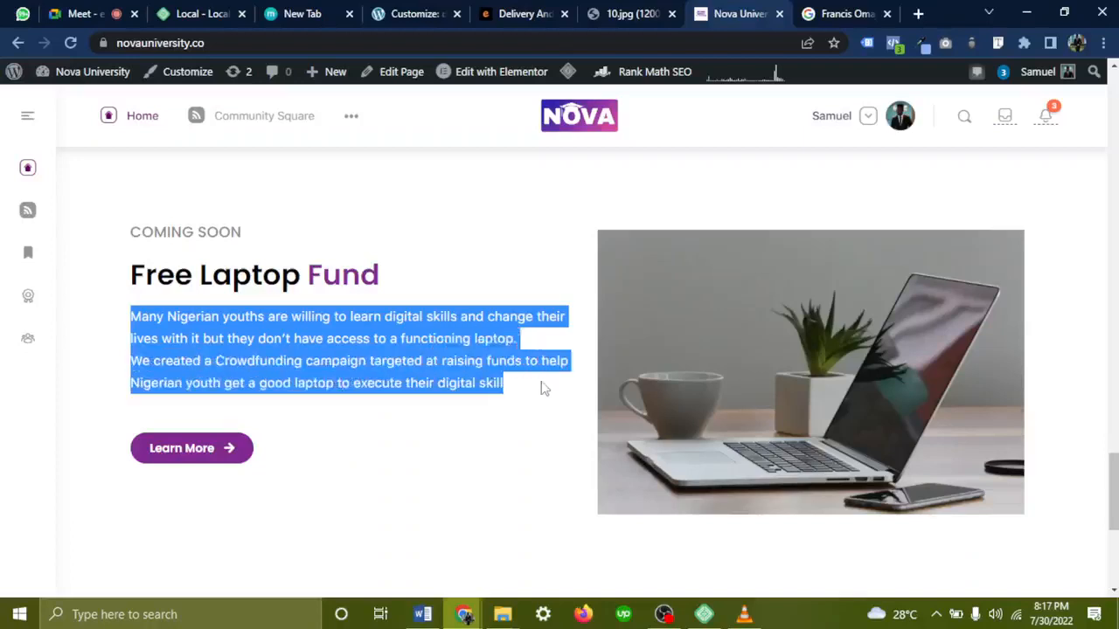
pyautogui.click(339, 449)
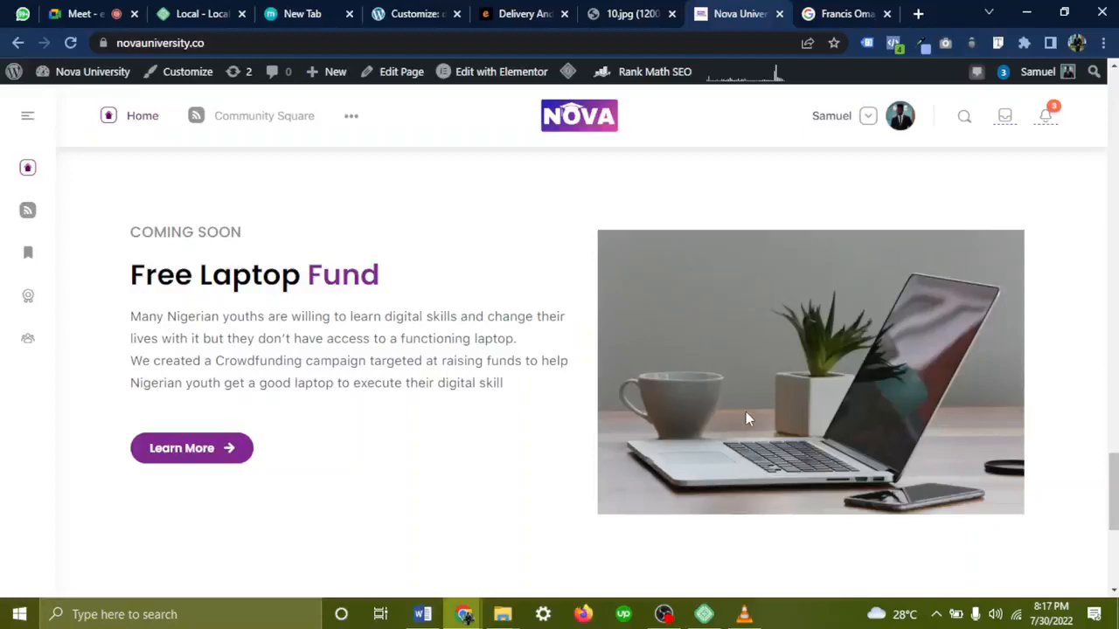
pyautogui.click(289, 122)
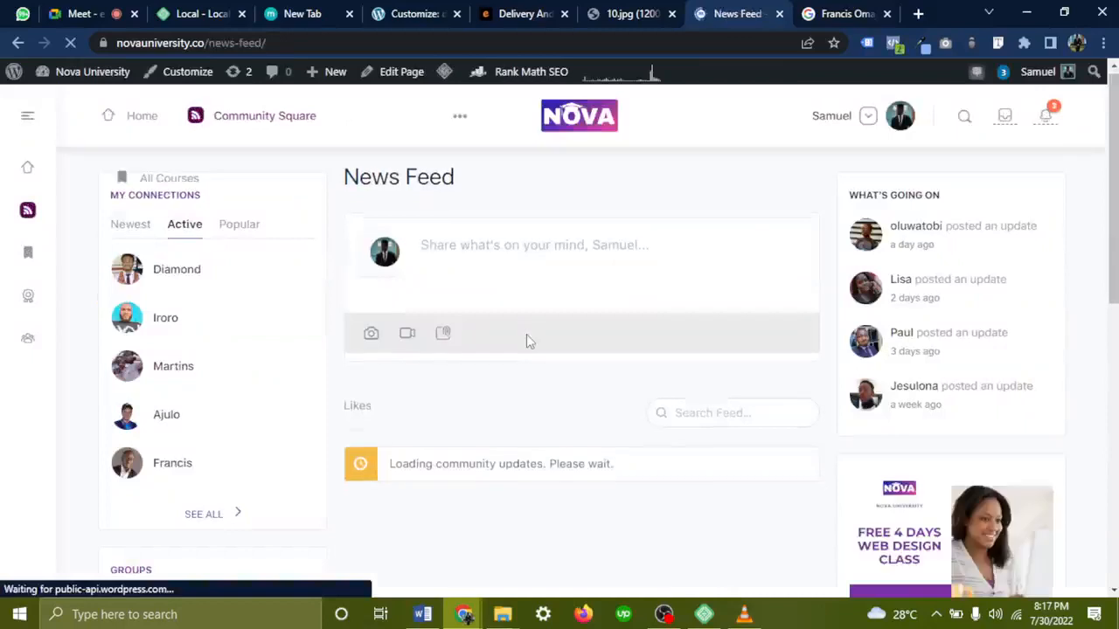
# Scroll through the loaded feed to the Web Design Consultancy Group post and a student's thank-you update
pyautogui.scroll(-1, 530, 340)
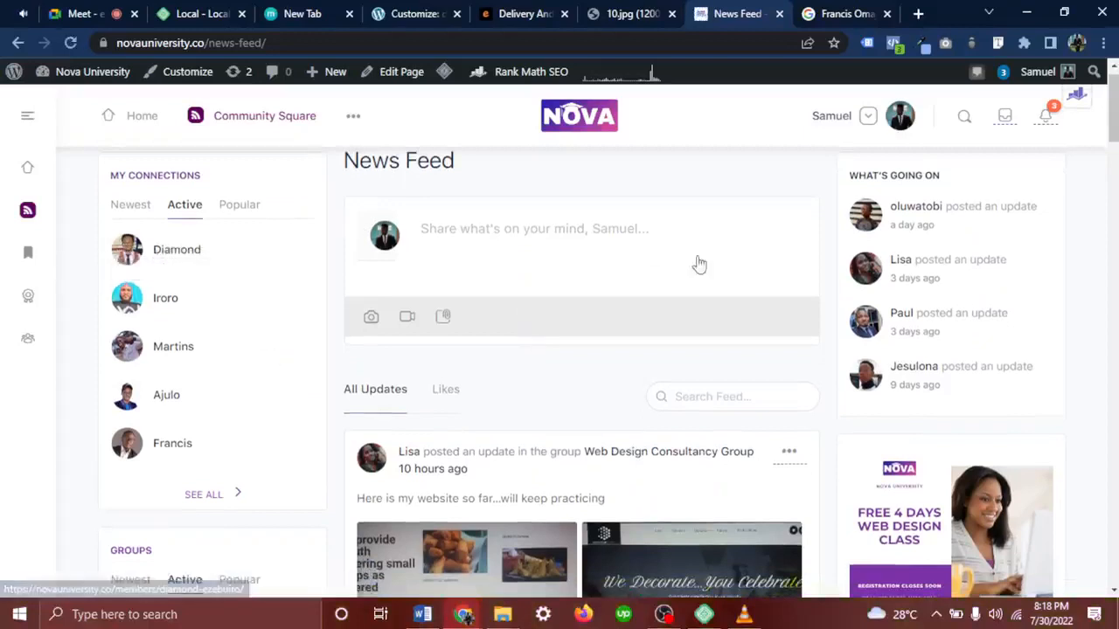
pyautogui.moveTo(166, 251)
pyautogui.mouseDown()
pyautogui.moveTo(140, 247)
pyautogui.moveTo(188, 239)
pyautogui.moveTo(179, 266)
pyautogui.mouseUp()
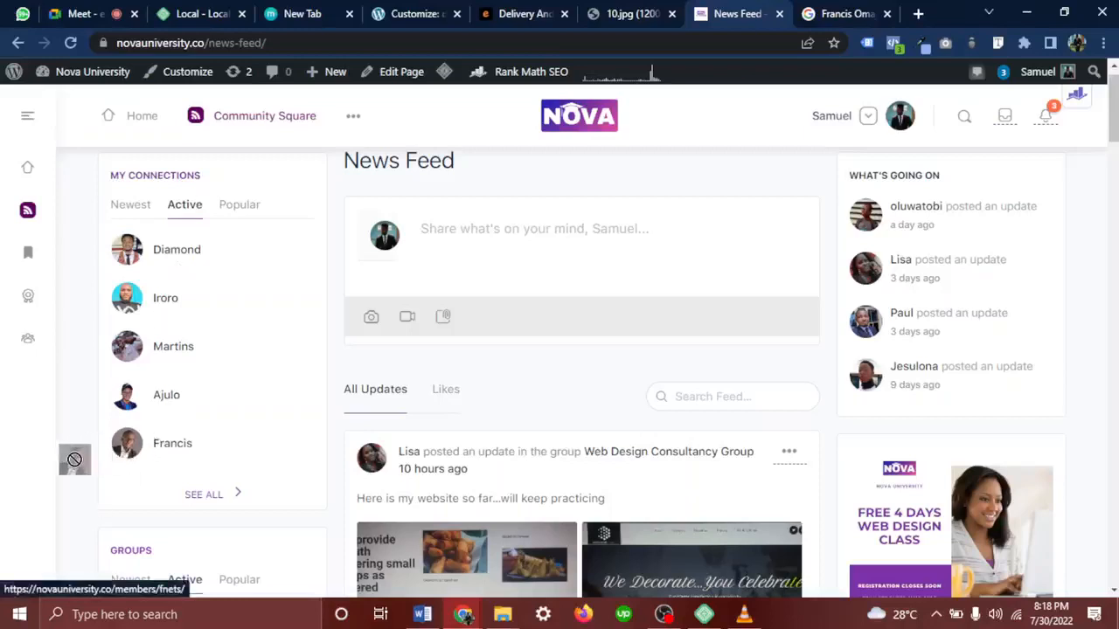
pyautogui.moveTo(167, 445); pyautogui.dragTo(229, 423)
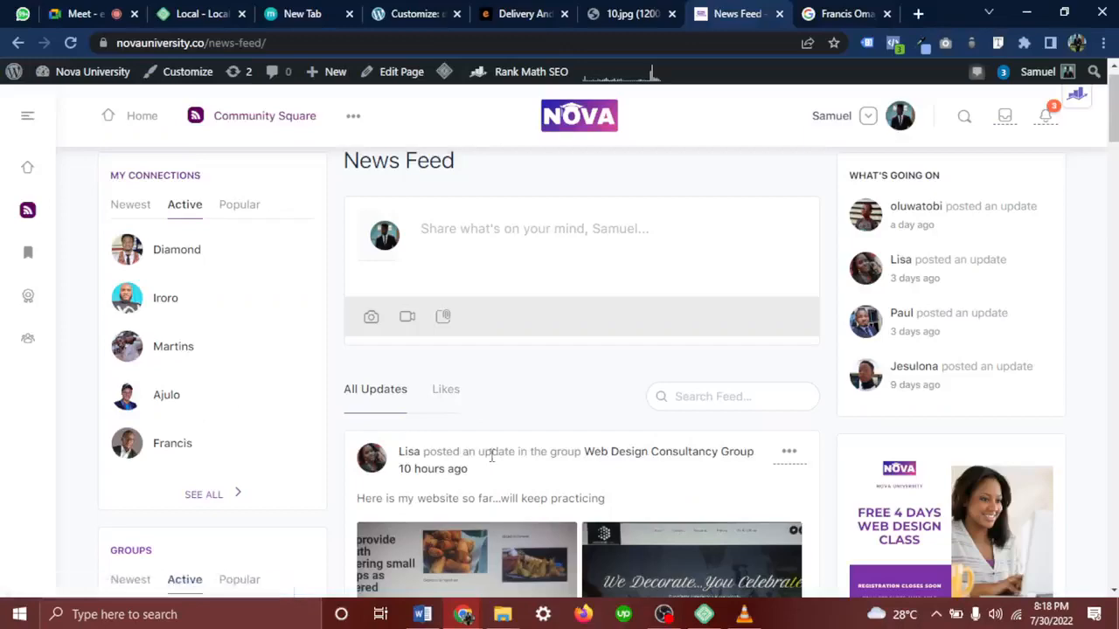
pyautogui.scroll(-4, 491, 454)
pyautogui.scroll(-1, 491, 455)
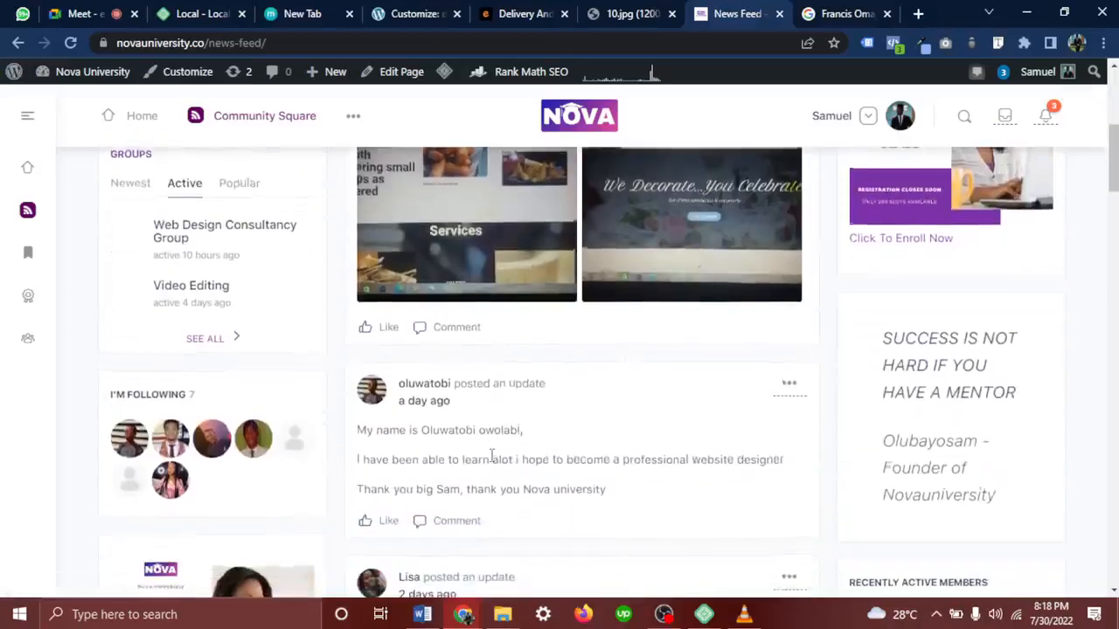
pyautogui.scroll(-1, 491, 459)
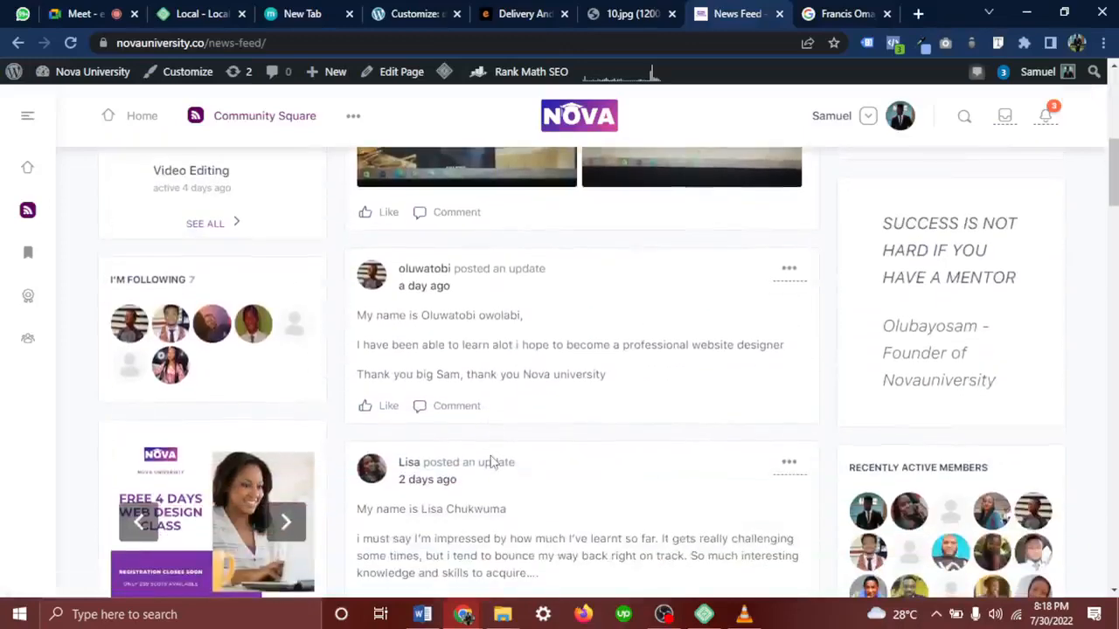
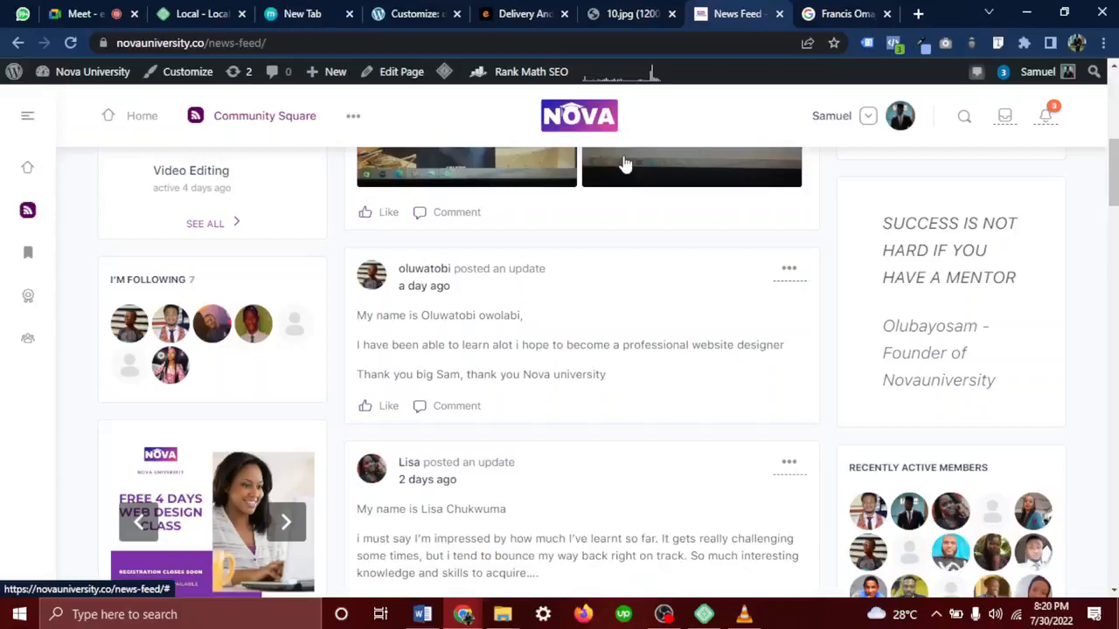
# Switch to the Google search results tab showing the trainer's profile panel
pyautogui.click(838, 8)
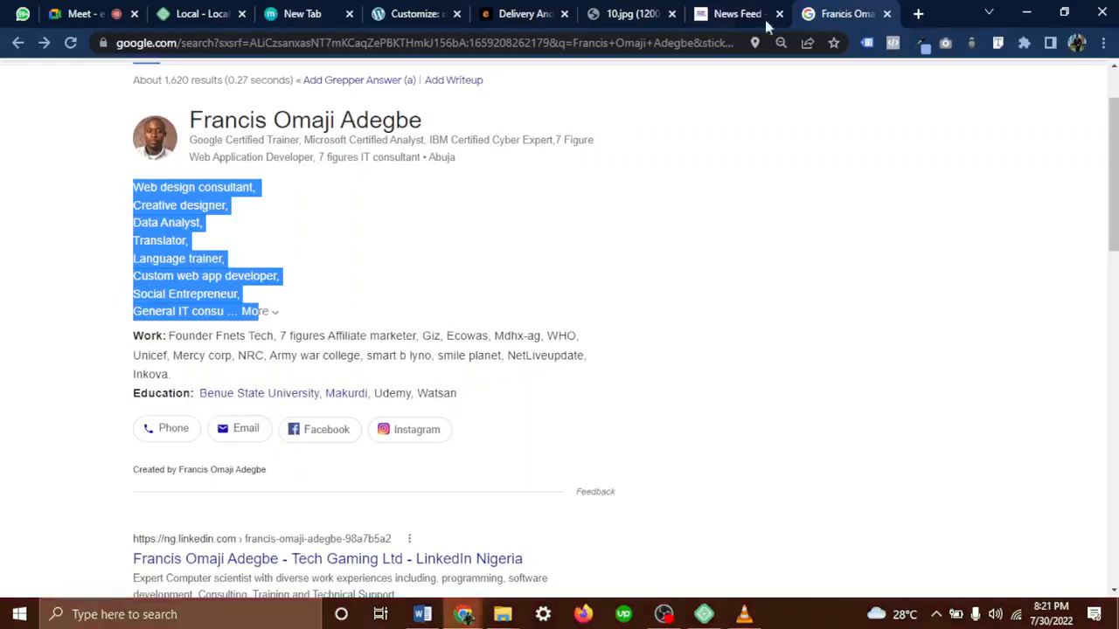
# Highlight the profile's roles list from 'Web design consultant,' through 'Inkova.', then return to Google Meet
pyautogui.click(387, 228)
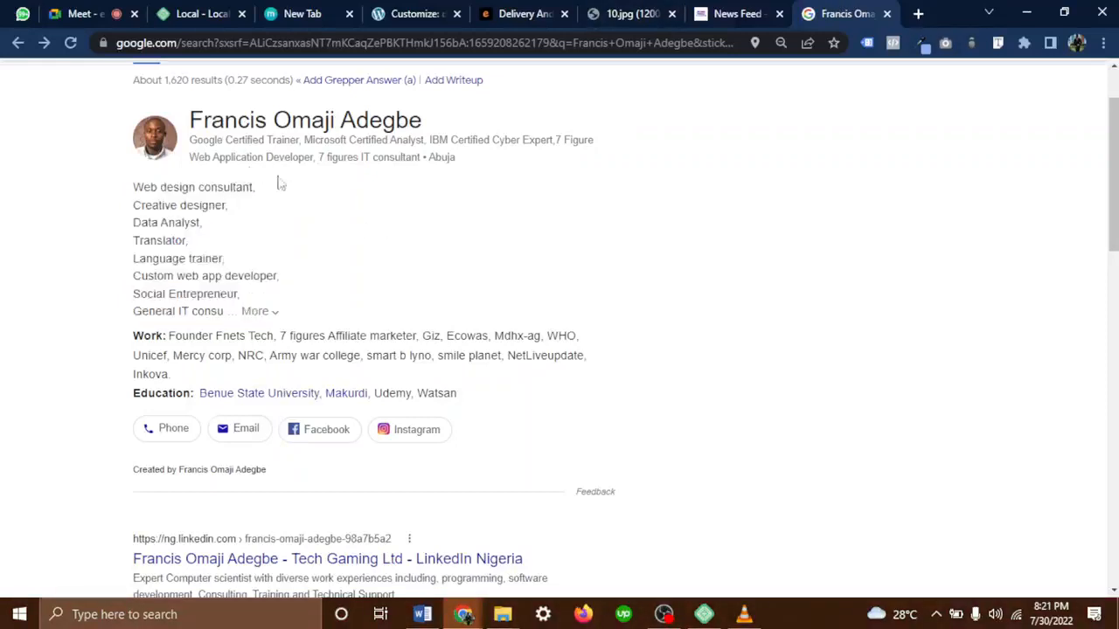
pyautogui.moveTo(191, 142); pyautogui.dragTo(648, 356)
pyautogui.click(469, 276)
pyautogui.moveTo(124, 192); pyautogui.dragTo(628, 373)
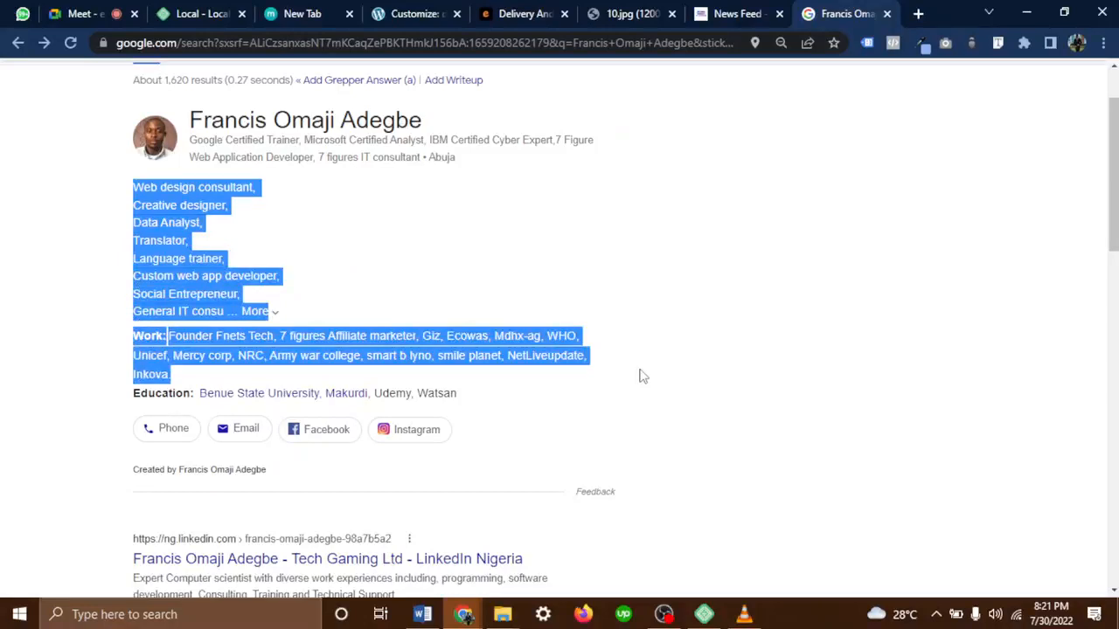
pyautogui.click(87, 13)
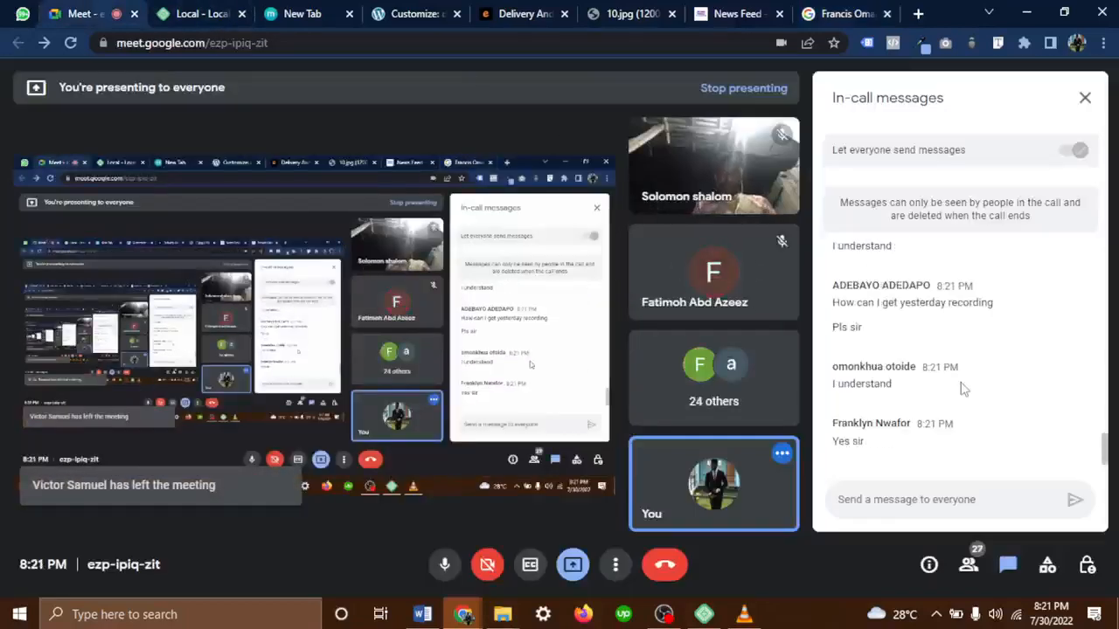
# Scroll back through the Meet in-call messages, then return to the WordPress Customizer tab
pyautogui.scroll(3, 962, 389)
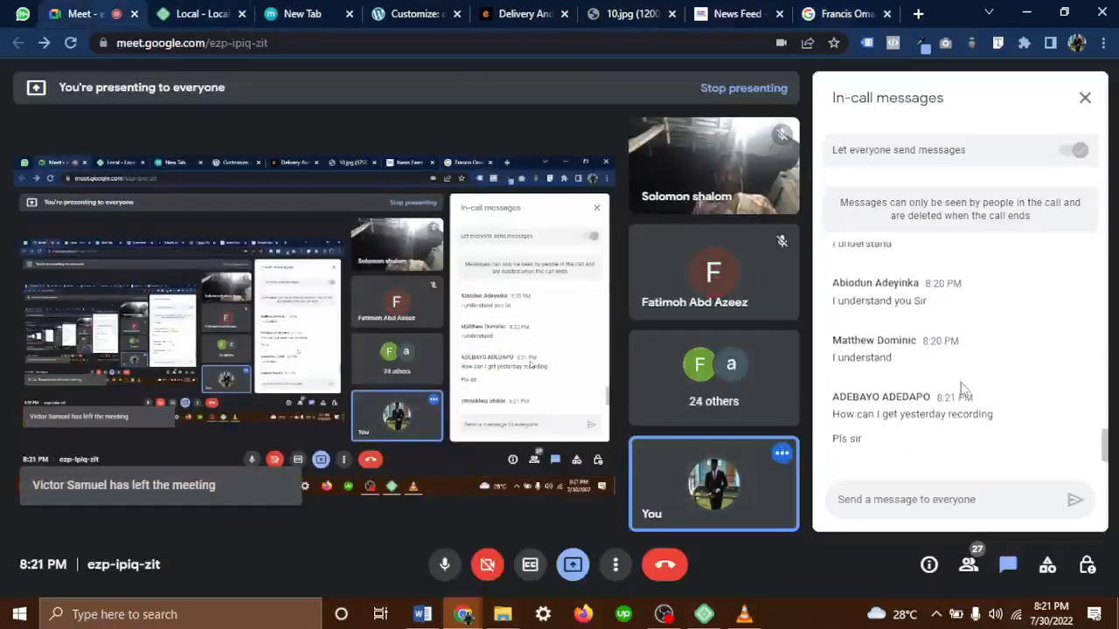
pyautogui.scroll(-5, 962, 389)
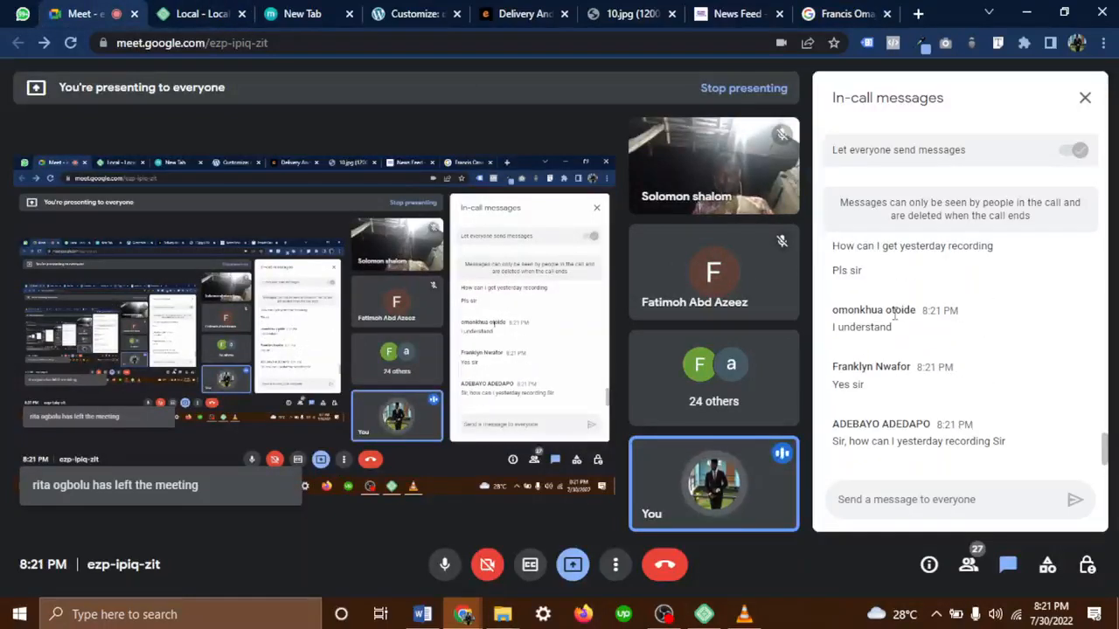
pyautogui.scroll(3, 893, 316)
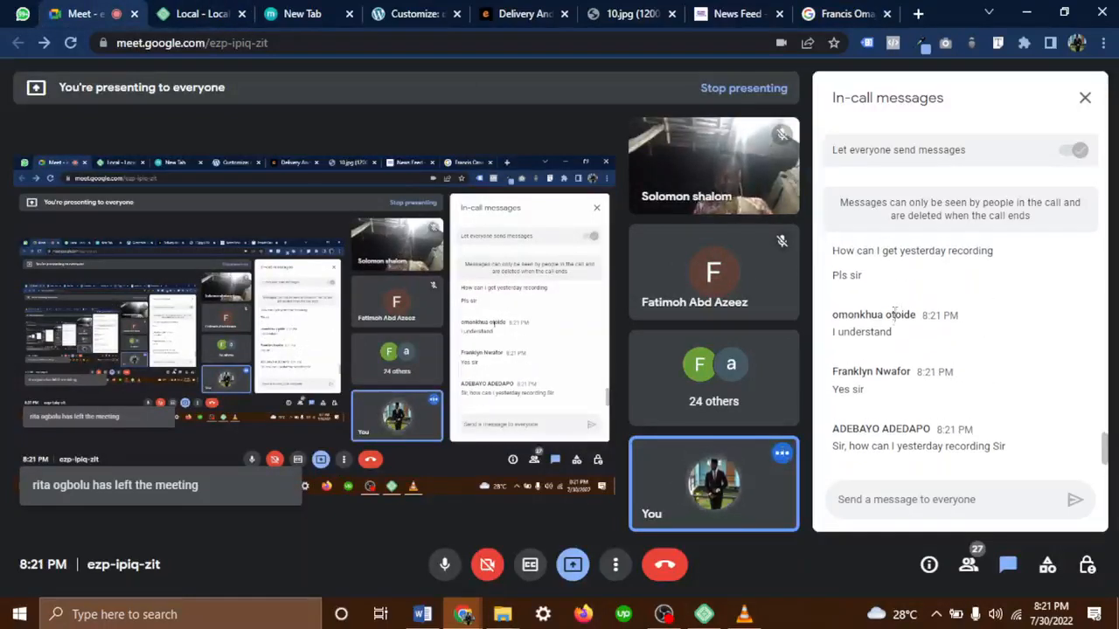
pyautogui.scroll(10, 894, 320)
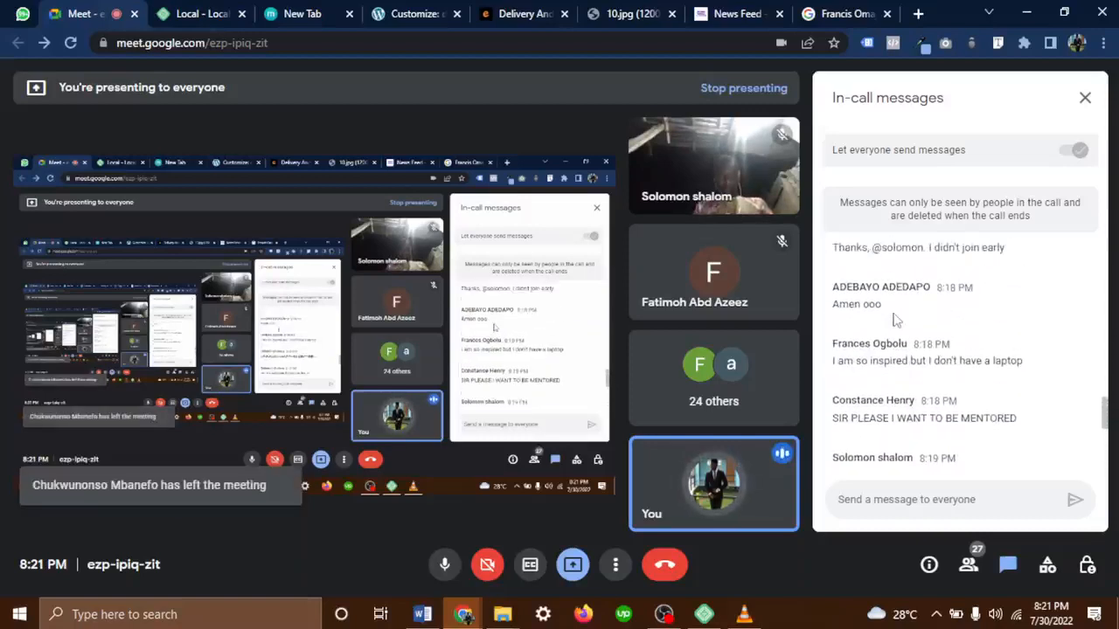
pyautogui.scroll(-10, 893, 320)
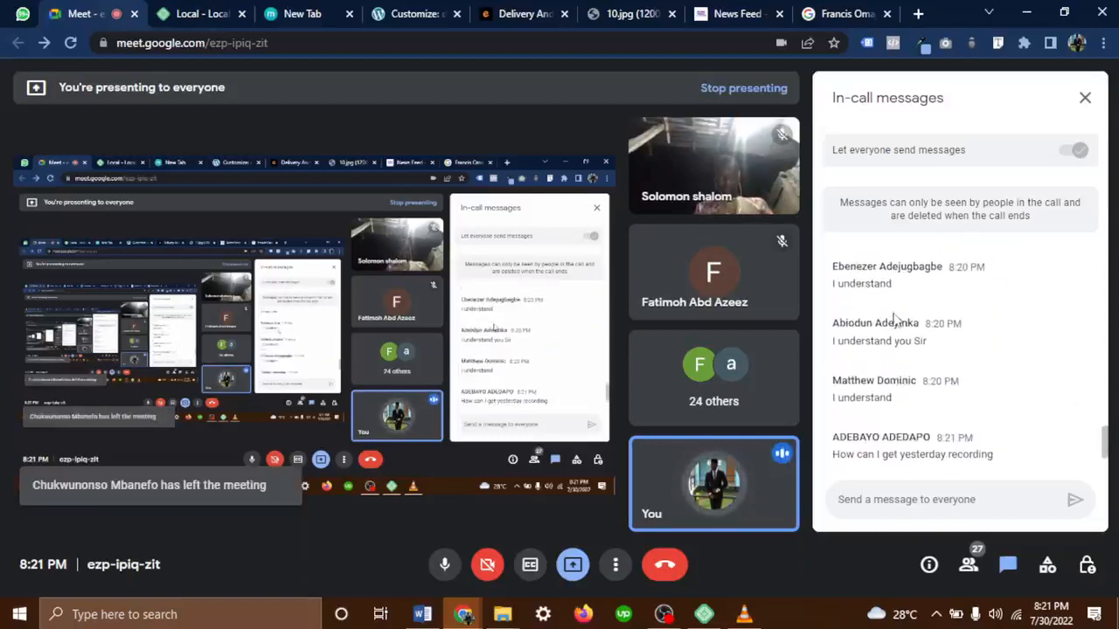
pyautogui.scroll(-2, 893, 320)
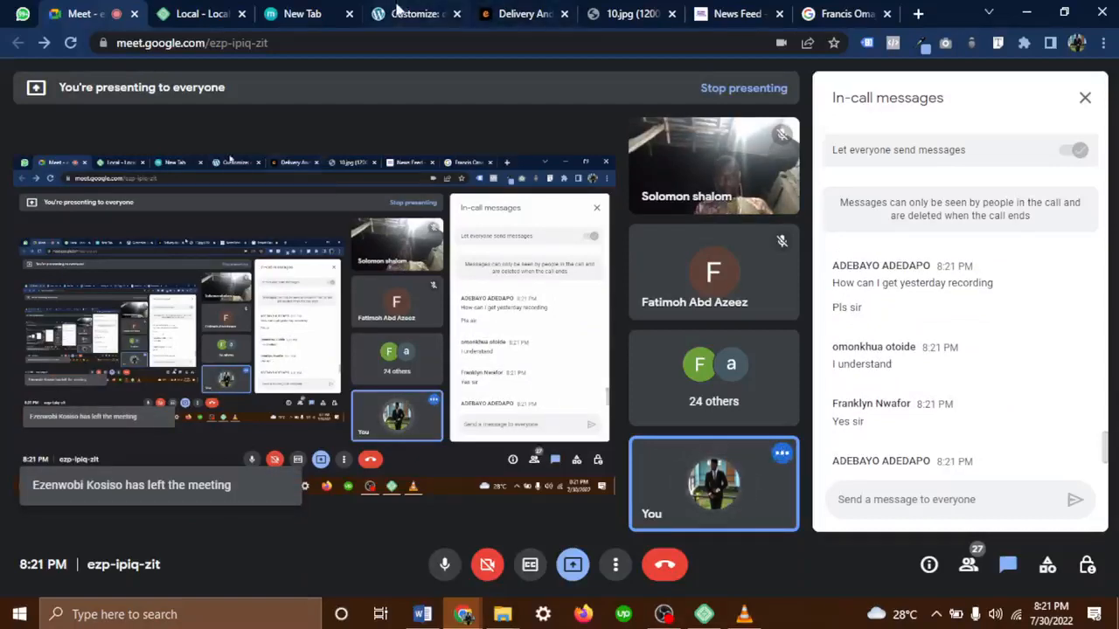
pyautogui.click(398, 12)
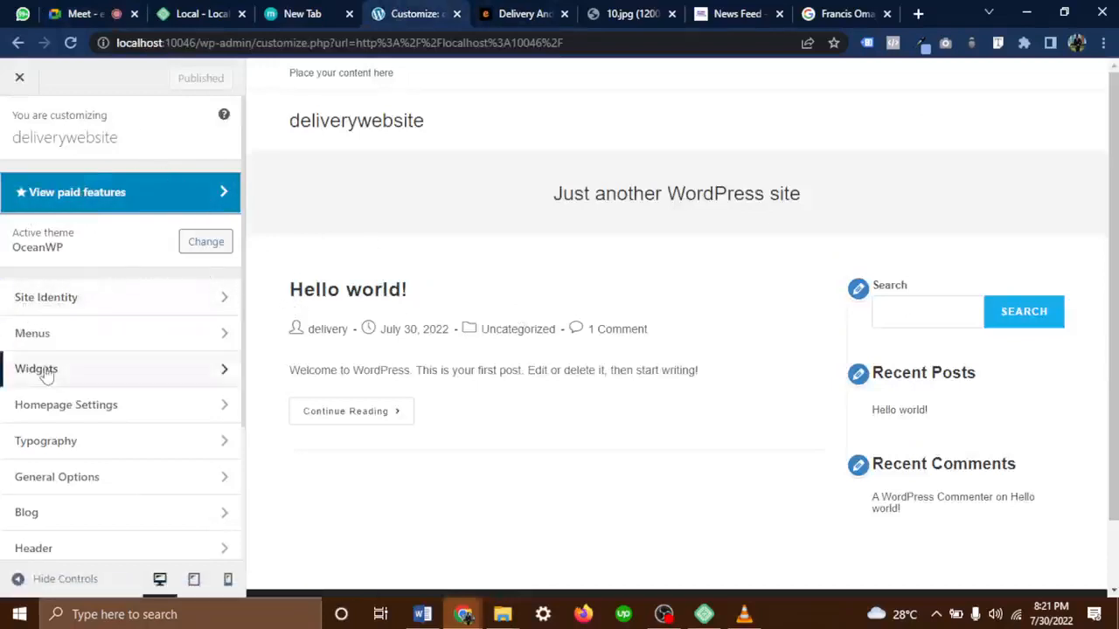
# Open Site Identity and change the site title from deliverywebsite to 'Delivery Website'
pyautogui.scroll(-2, 44, 372)
pyautogui.scroll(2, 44, 372)
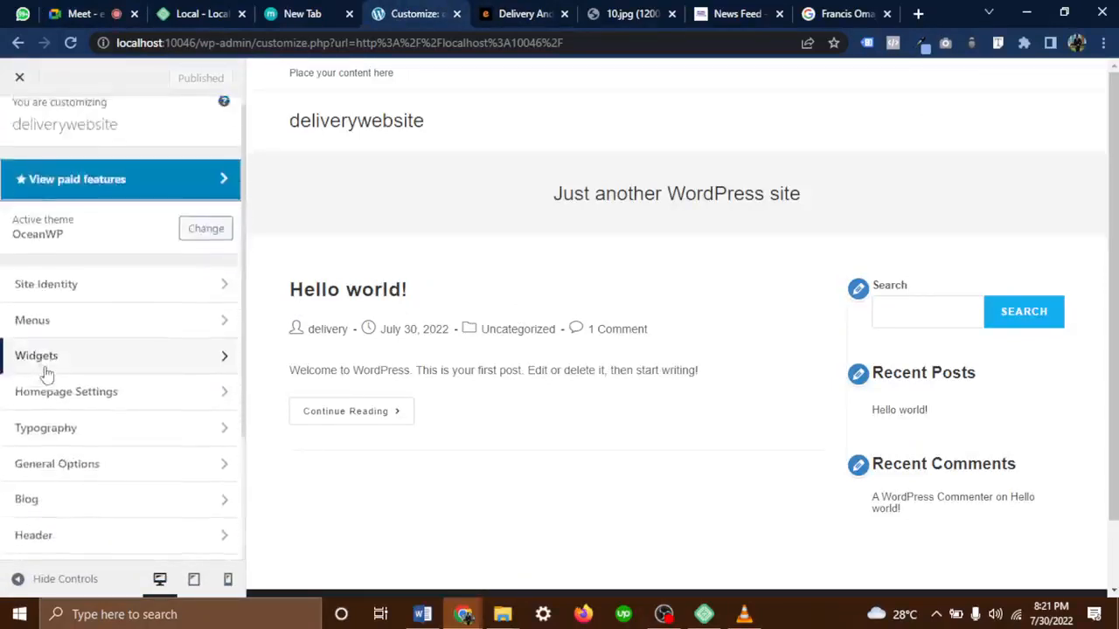
pyautogui.scroll(-1, 45, 376)
pyautogui.scroll(1, 44, 376)
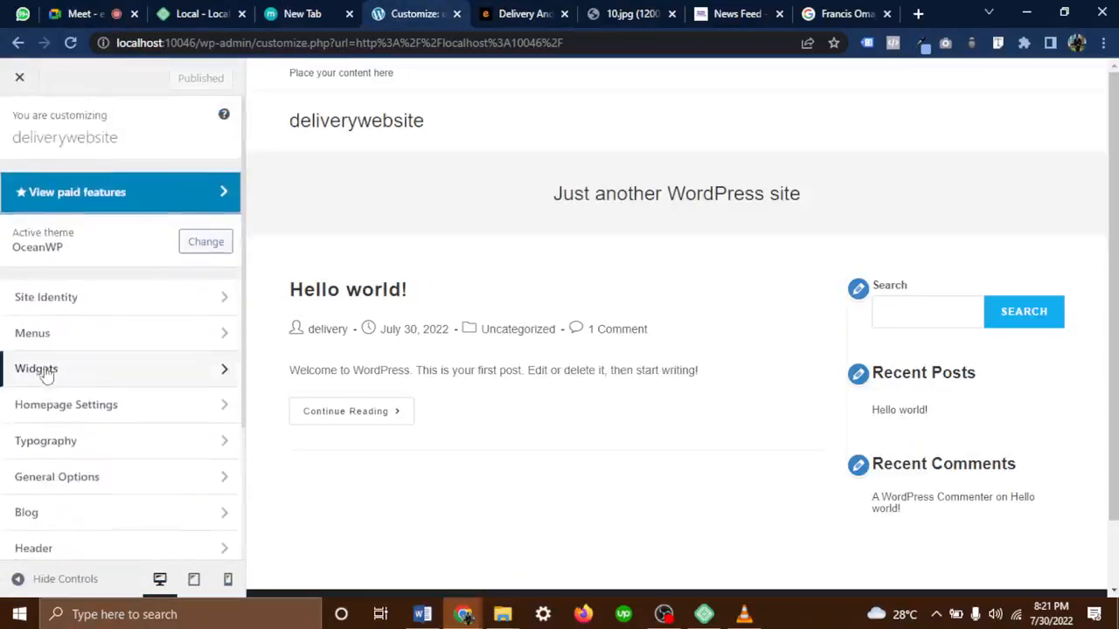
pyautogui.click(20, 302)
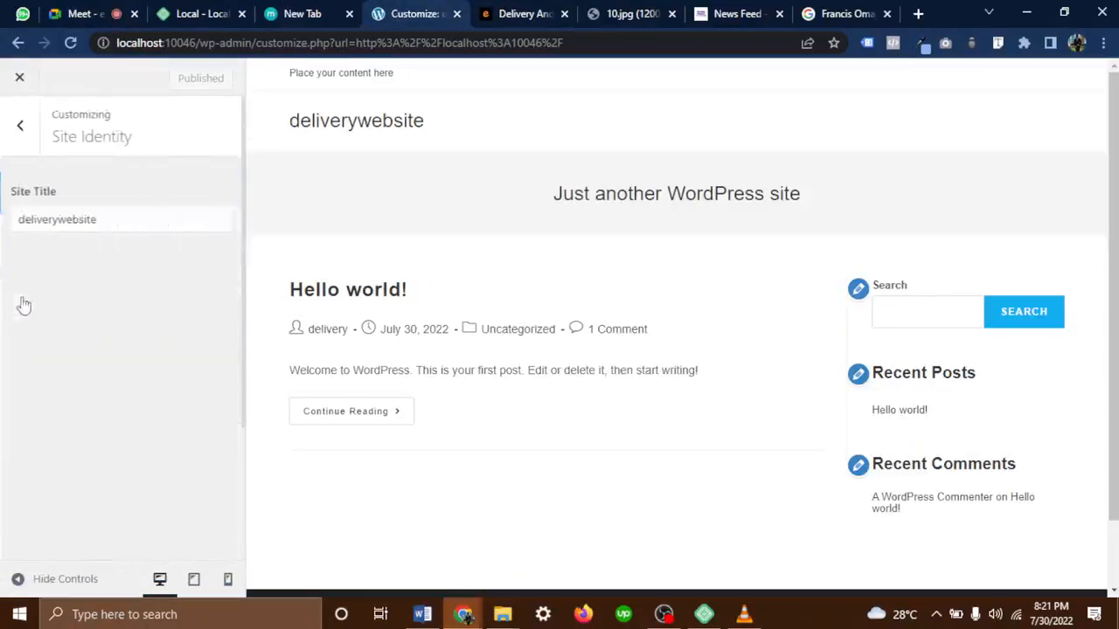
pyautogui.click(19, 127)
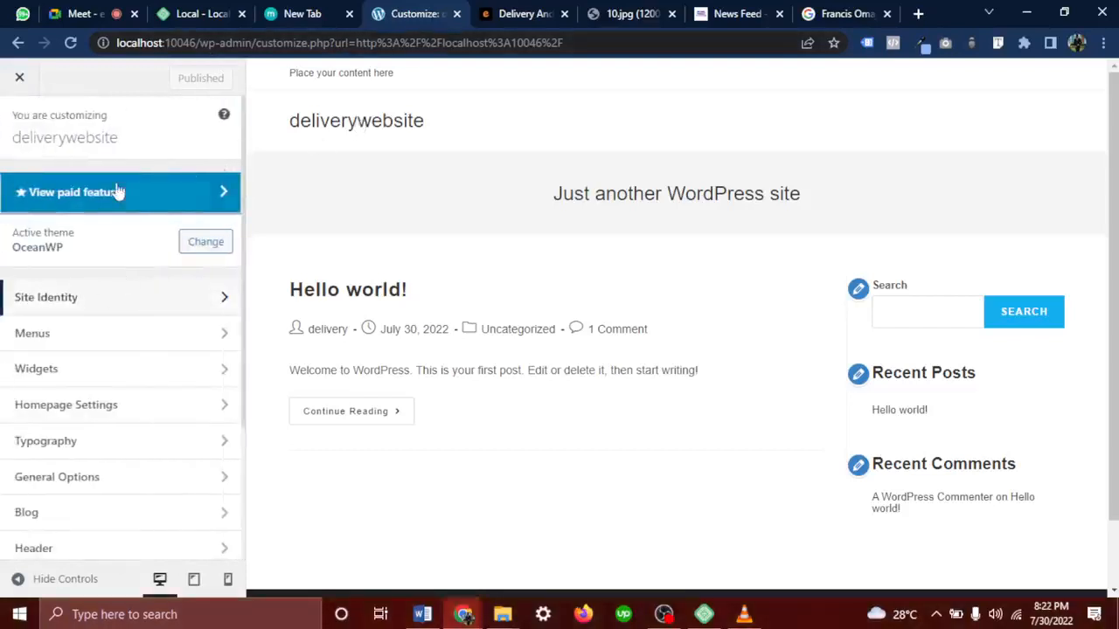
pyautogui.click(92, 314)
pyautogui.click(120, 229)
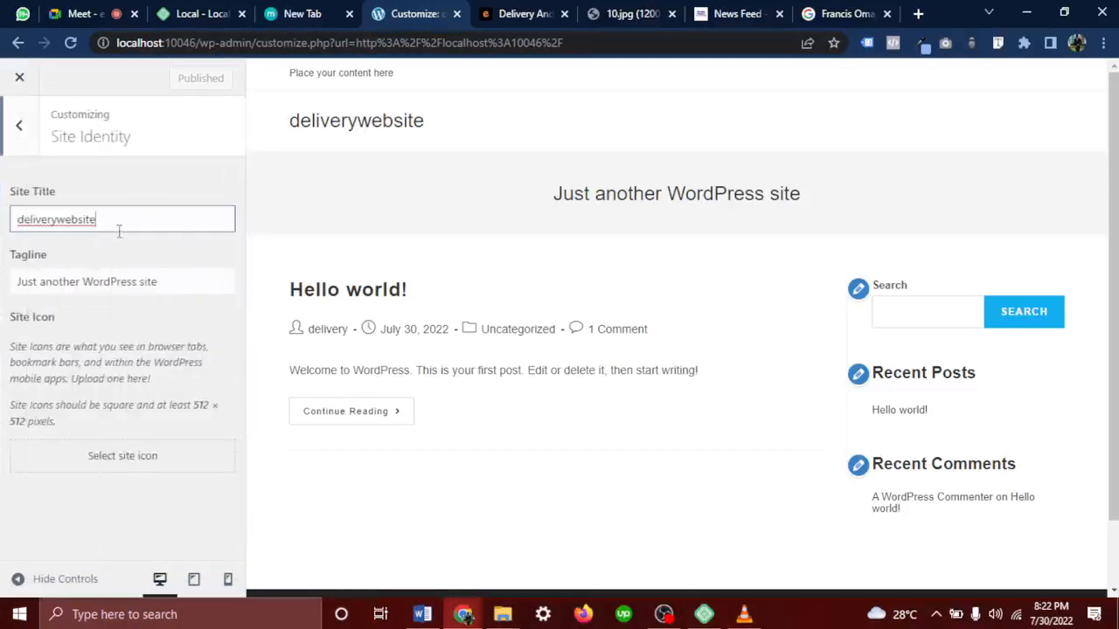
pyautogui.doubleClick(119, 229)
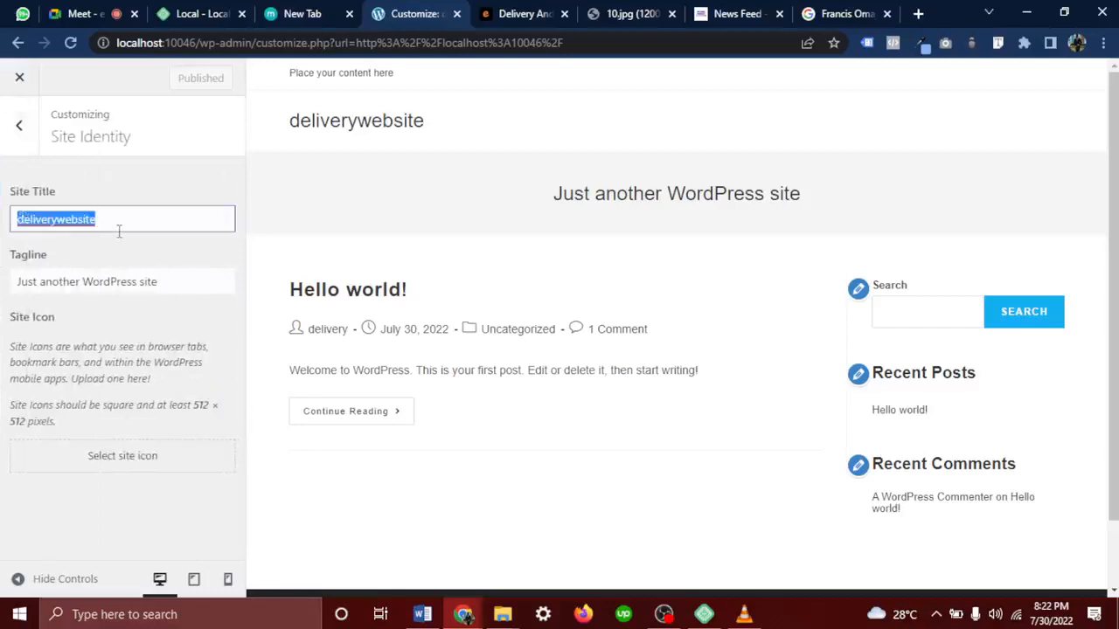
pyautogui.press('BackSpace')
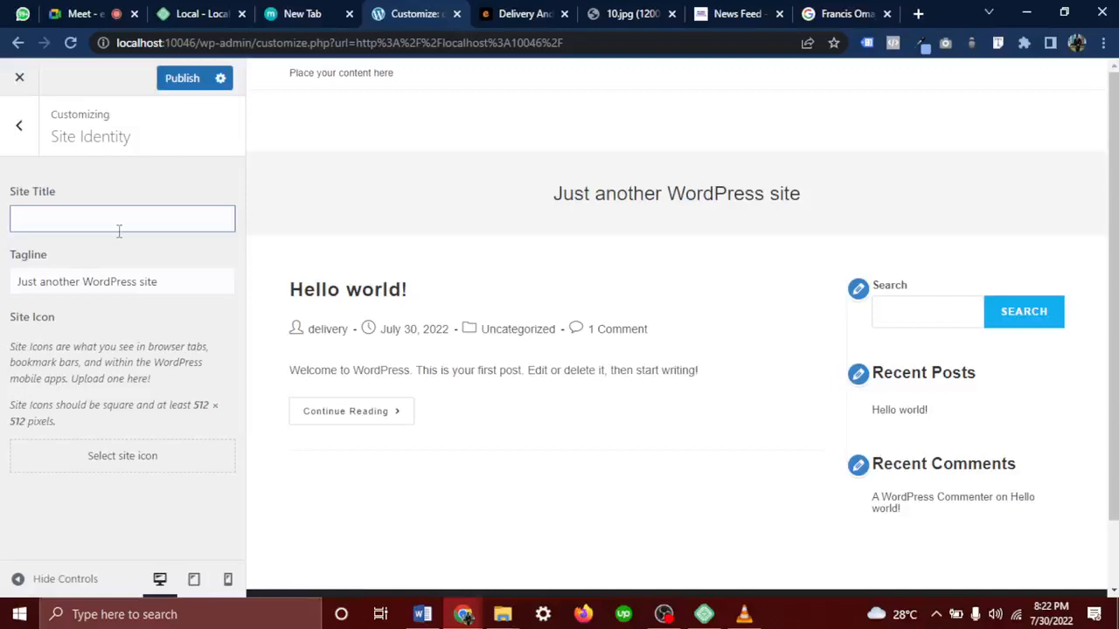
pyautogui.write('Deliver')
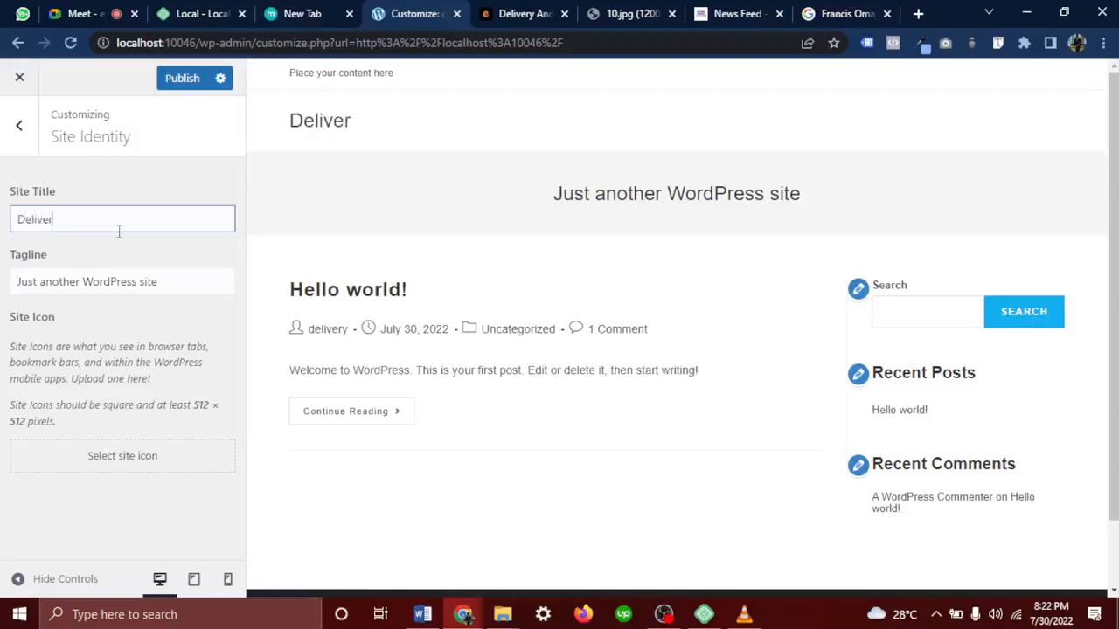
pyautogui.write('y Website')
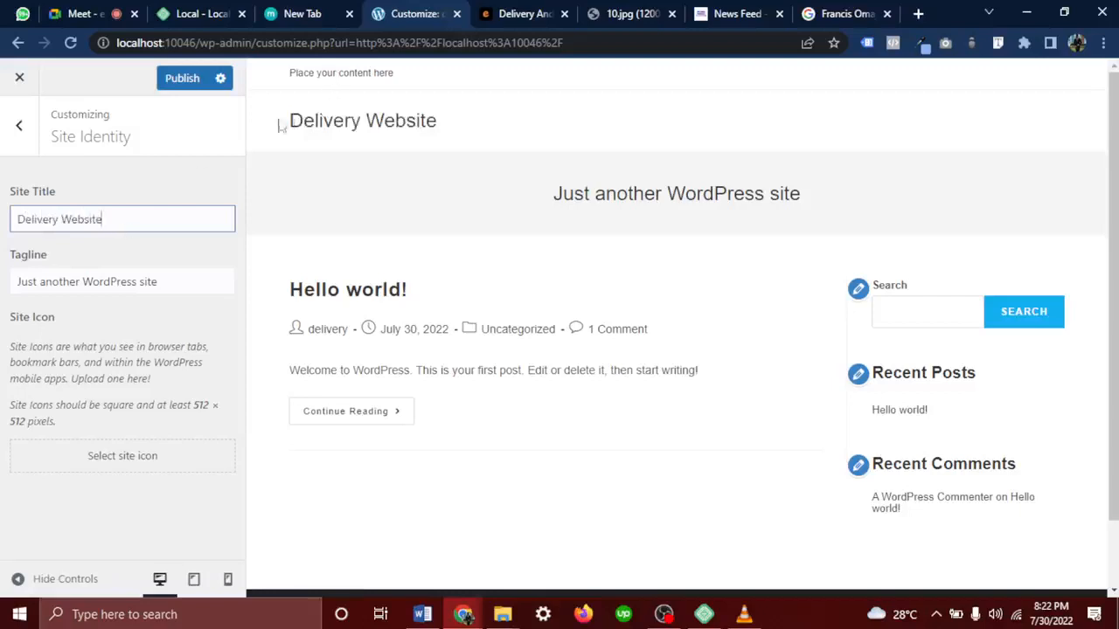
pyautogui.moveTo(280, 127); pyautogui.dragTo(430, 145)
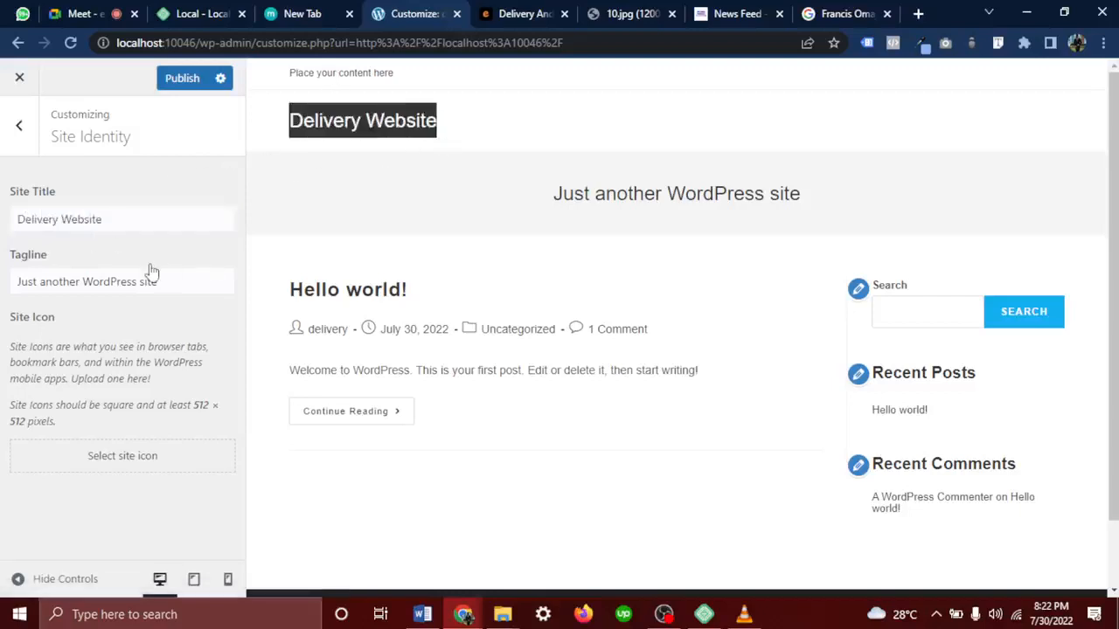
# Set the tagline to 'The best delivery website in Lagos' and open the site-icon image picker
pyautogui.moveTo(164, 281); pyautogui.dragTo(8, 300)
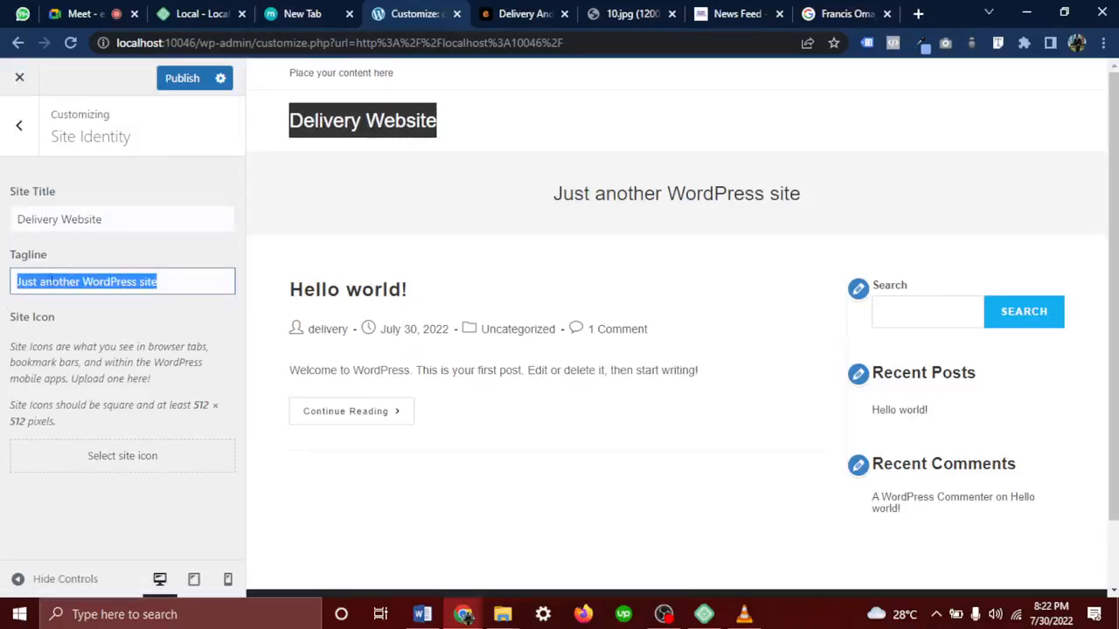
pyautogui.press('BackSpace')
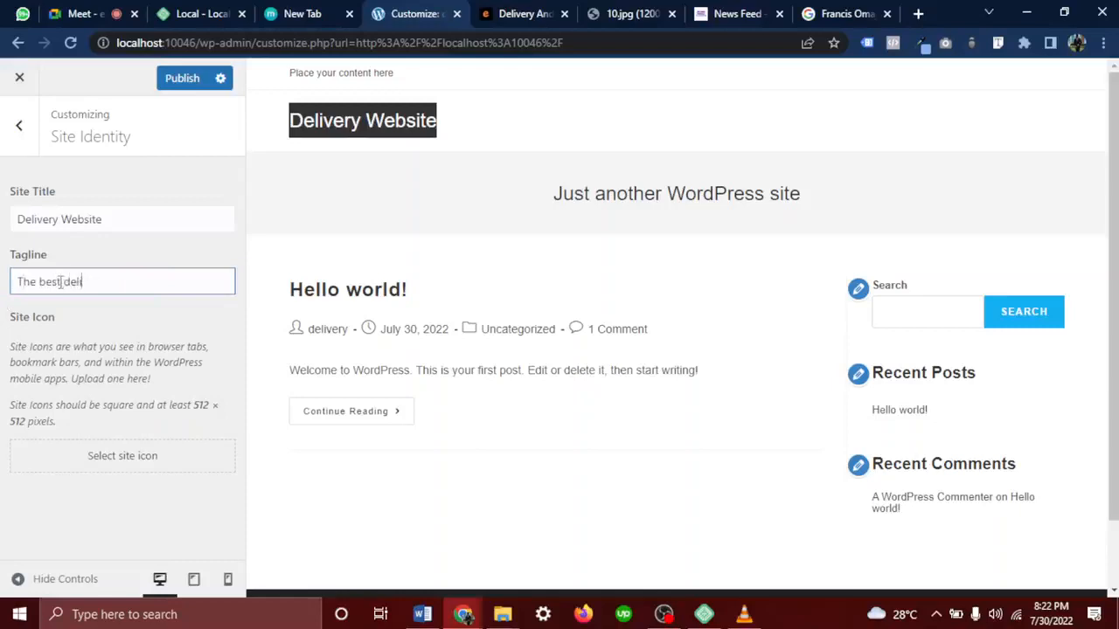
pyautogui.write('The best delivery website in Lagos')
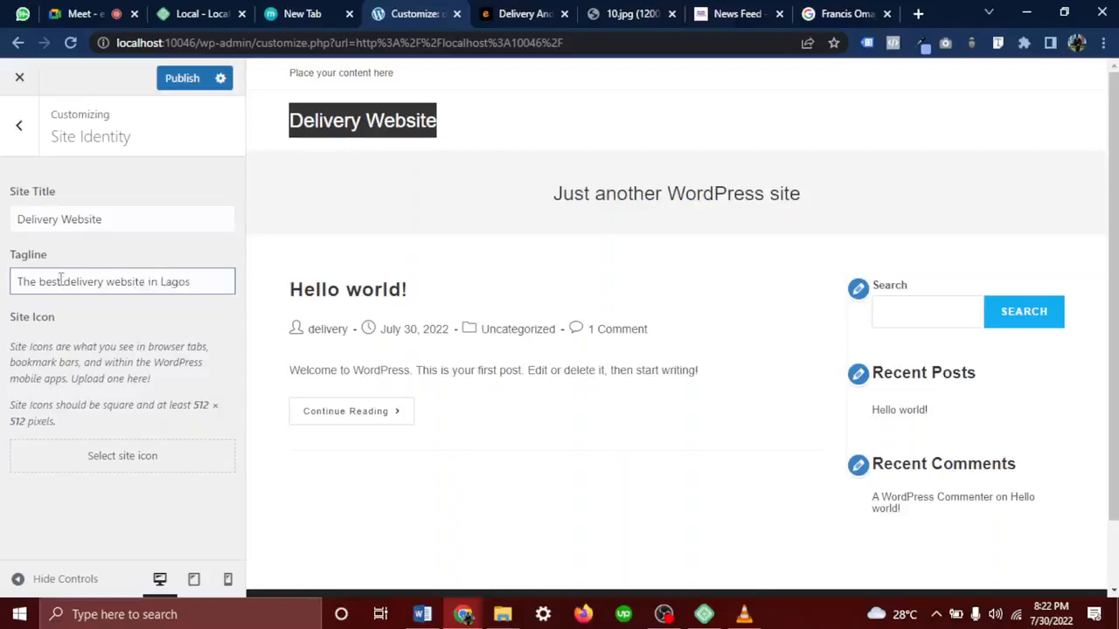
pyautogui.click(120, 465)
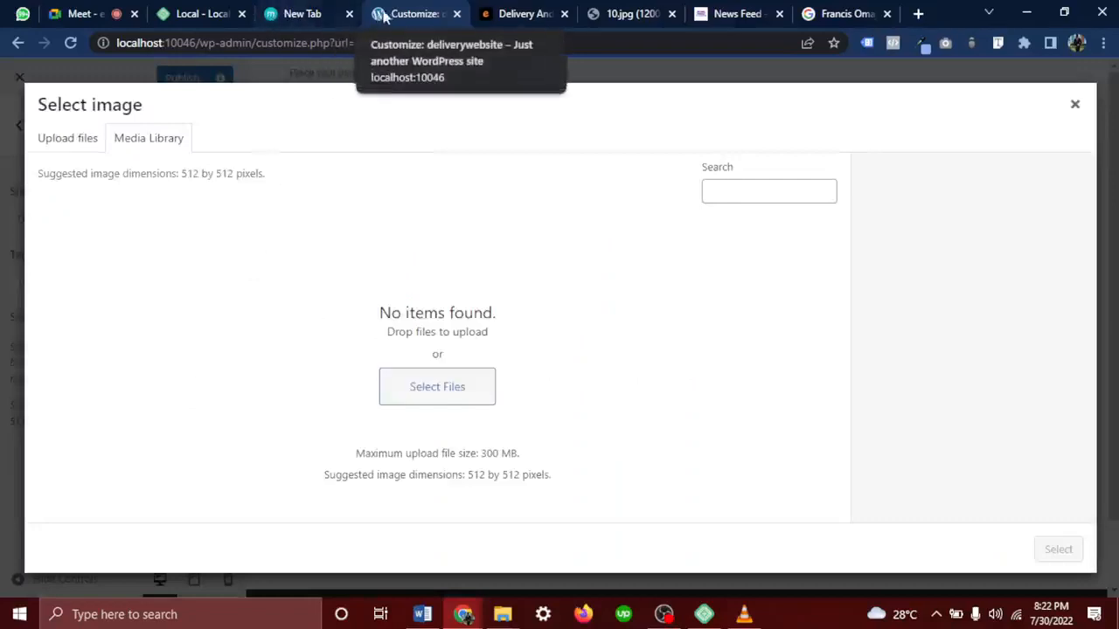
# Look over the delivery reference site, news feed and search tabs, then return to the Customizer
pyautogui.click(514, 15)
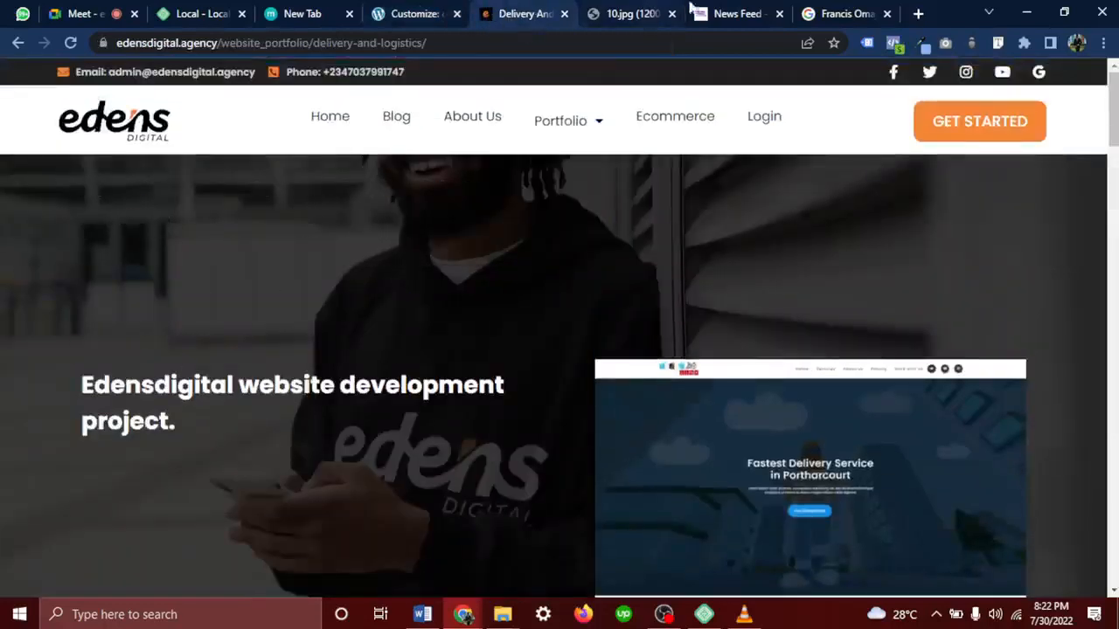
pyautogui.click(746, 15)
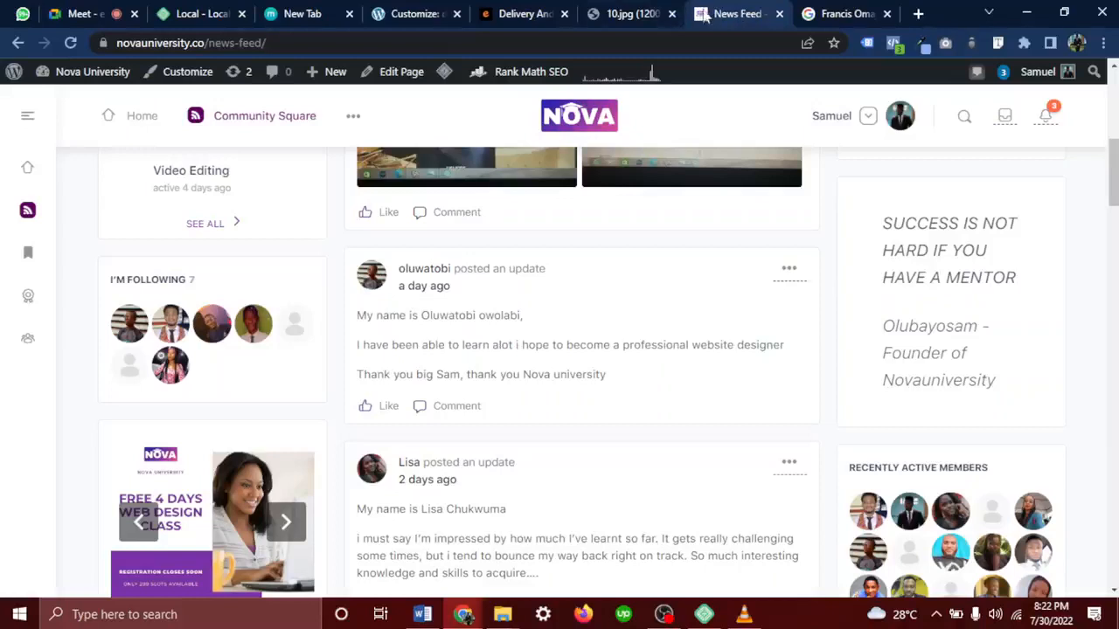
pyautogui.click(809, 15)
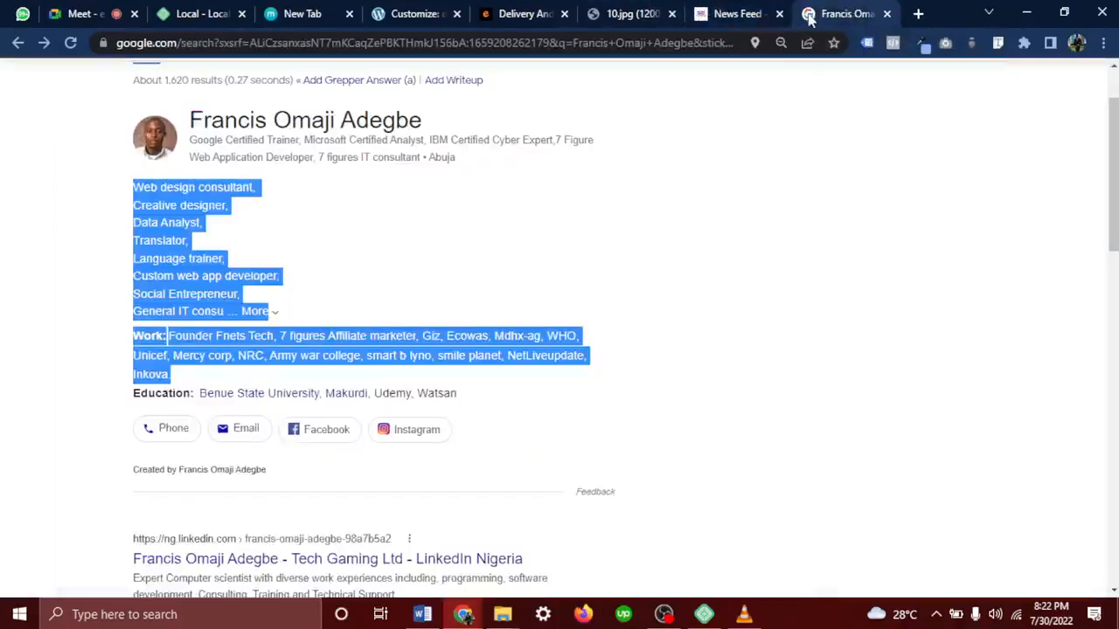
pyautogui.click(509, 15)
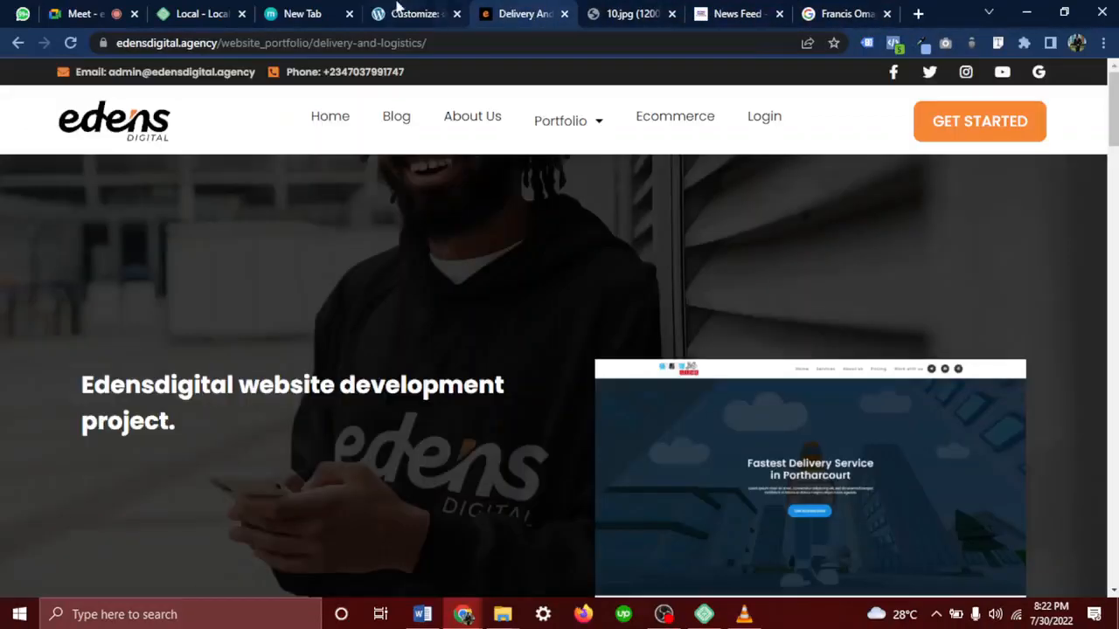
pyautogui.click(410, 14)
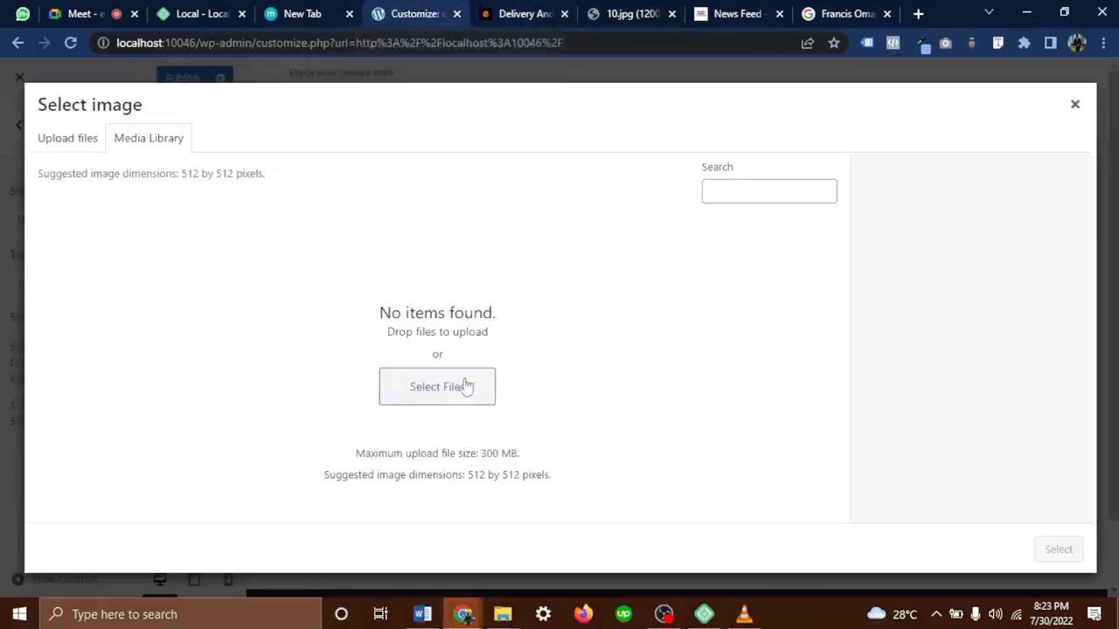
# Upload Edens Digital favicon 2.png from Desktop > EdensDigital > Logo into the media library
pyautogui.click(409, 391)
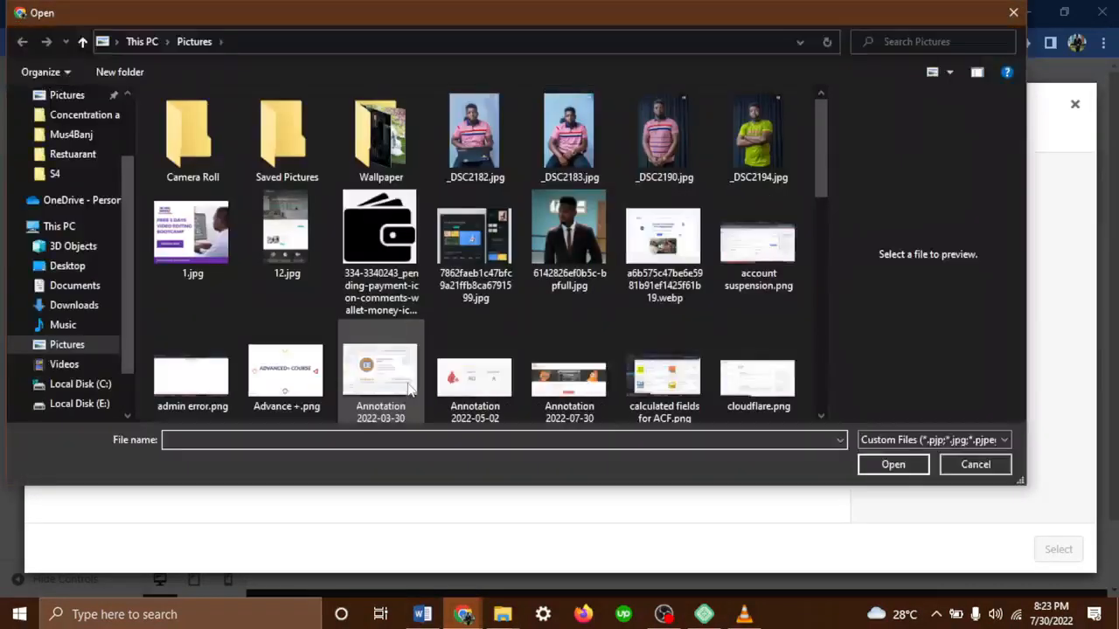
pyautogui.scroll(-10, 504, 336)
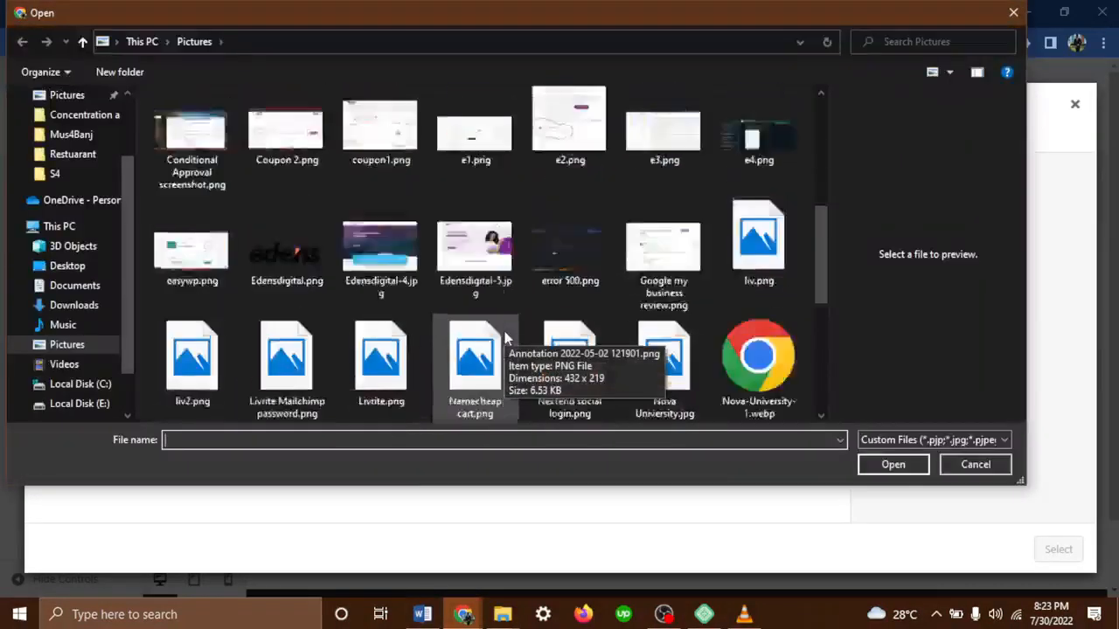
pyautogui.scroll(9, 505, 337)
pyautogui.scroll(1, 505, 337)
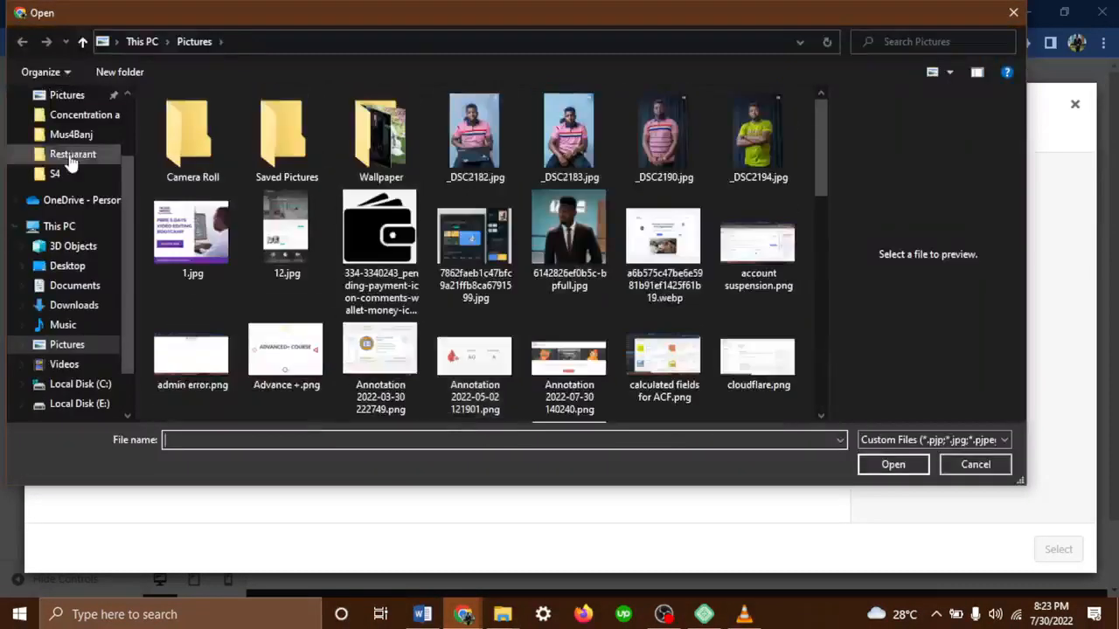
pyautogui.scroll(2, 70, 158)
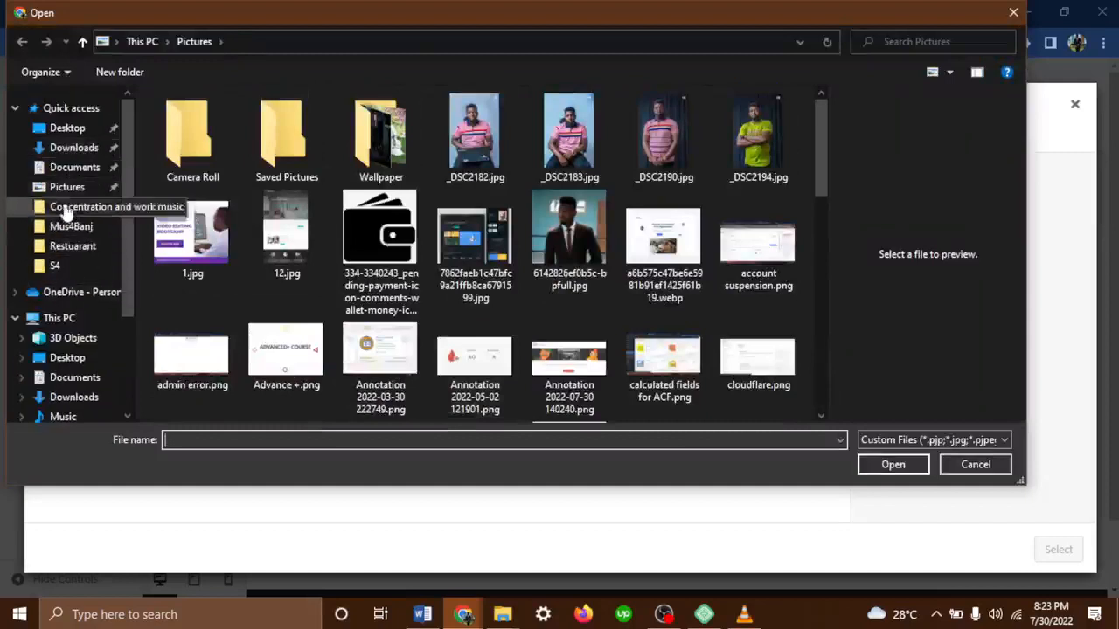
pyautogui.click(69, 133)
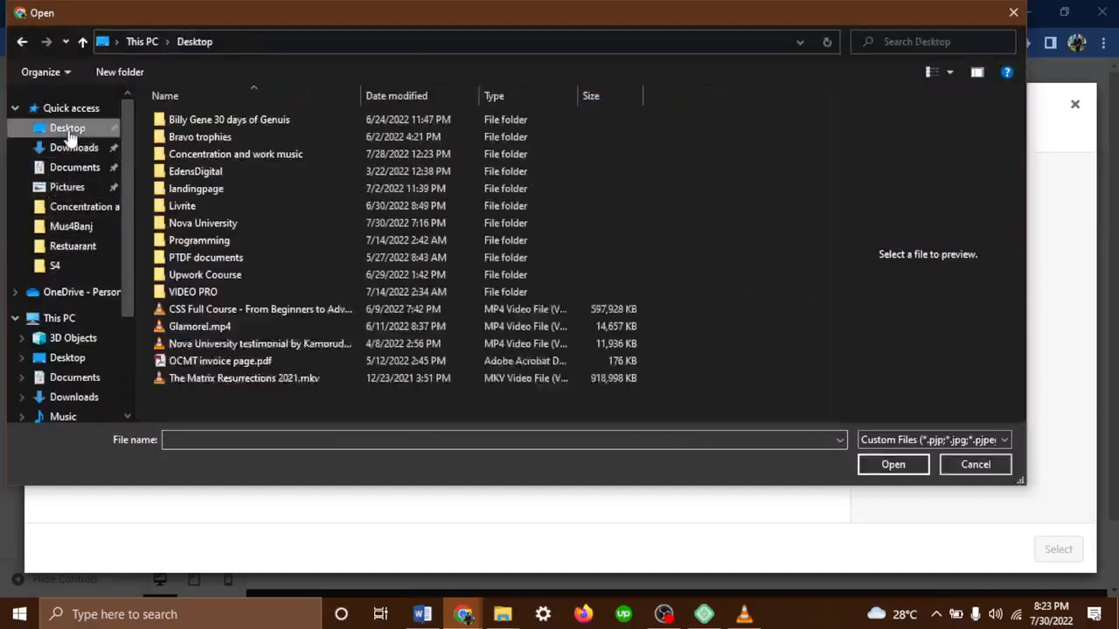
pyautogui.doubleClick(208, 170)
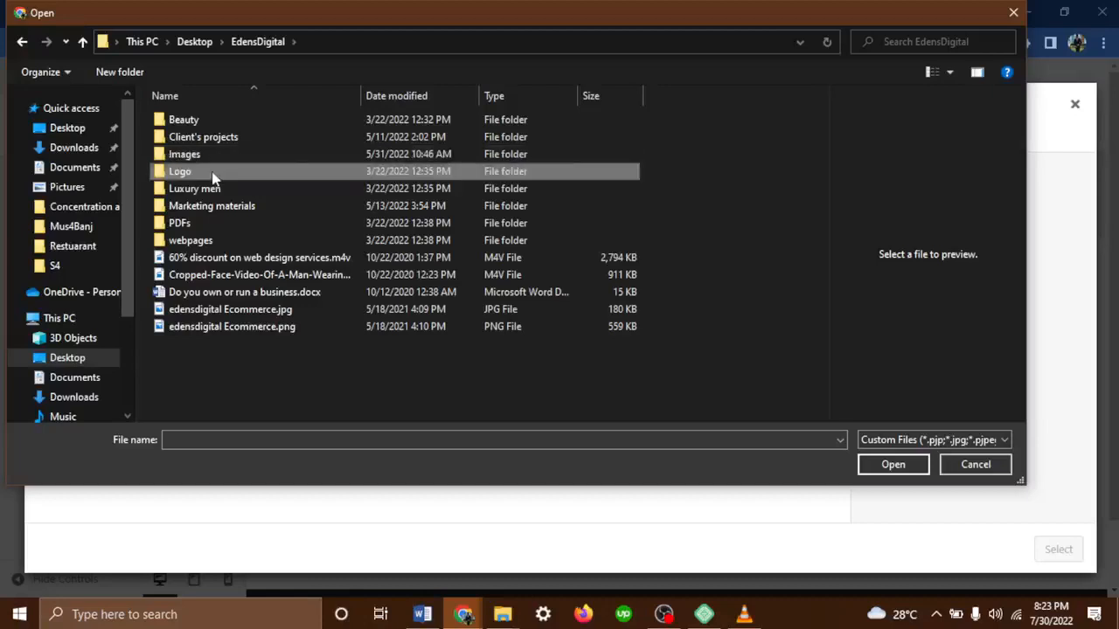
pyautogui.doubleClick(213, 173)
pyautogui.click(390, 261)
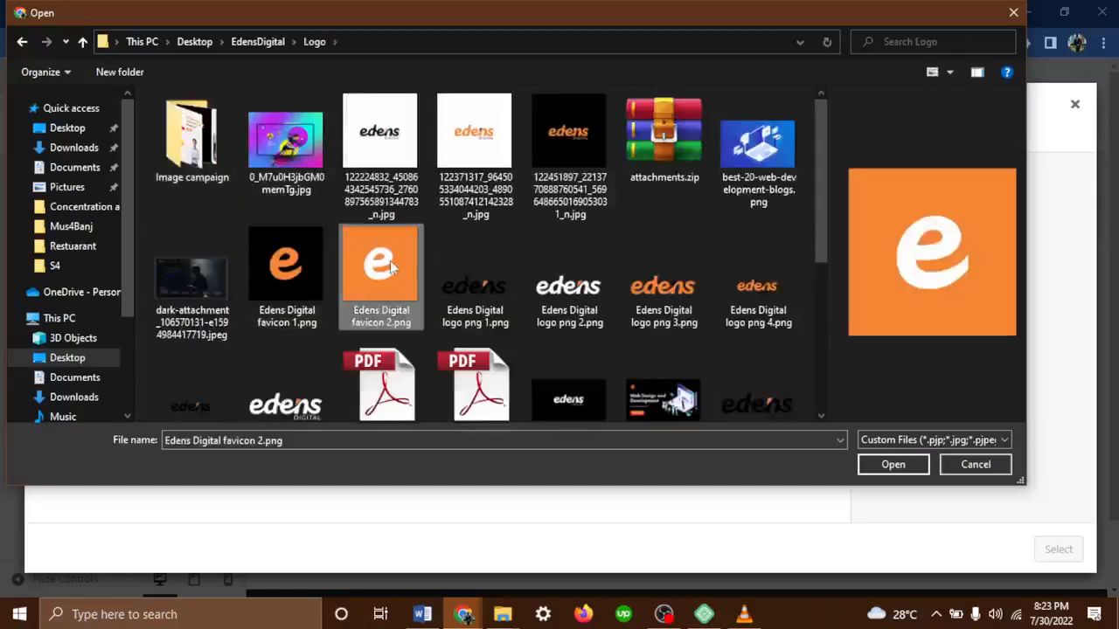
pyautogui.click(891, 464)
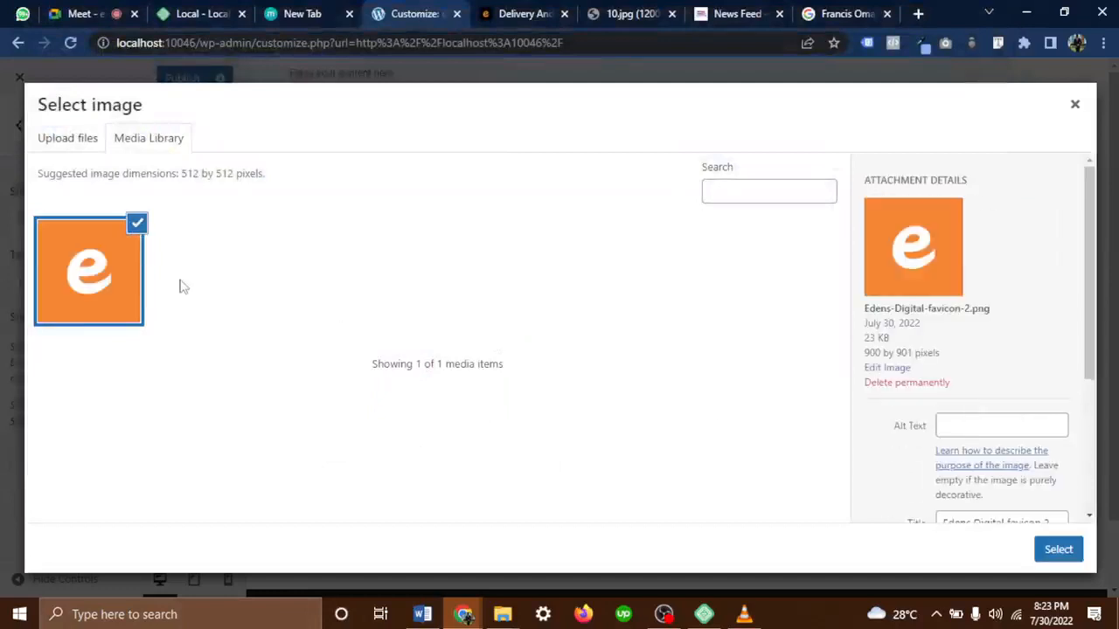
# Select and crop the uploaded favicon as the site icon, then publish the Customizer changes
pyautogui.click(1056, 551)
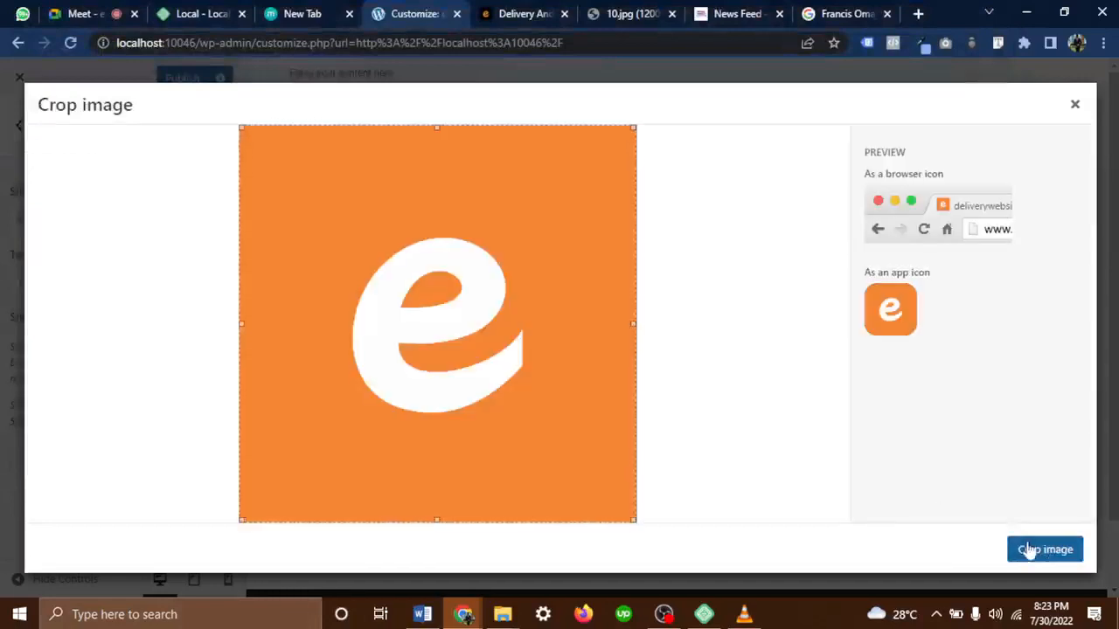
pyautogui.click(1030, 550)
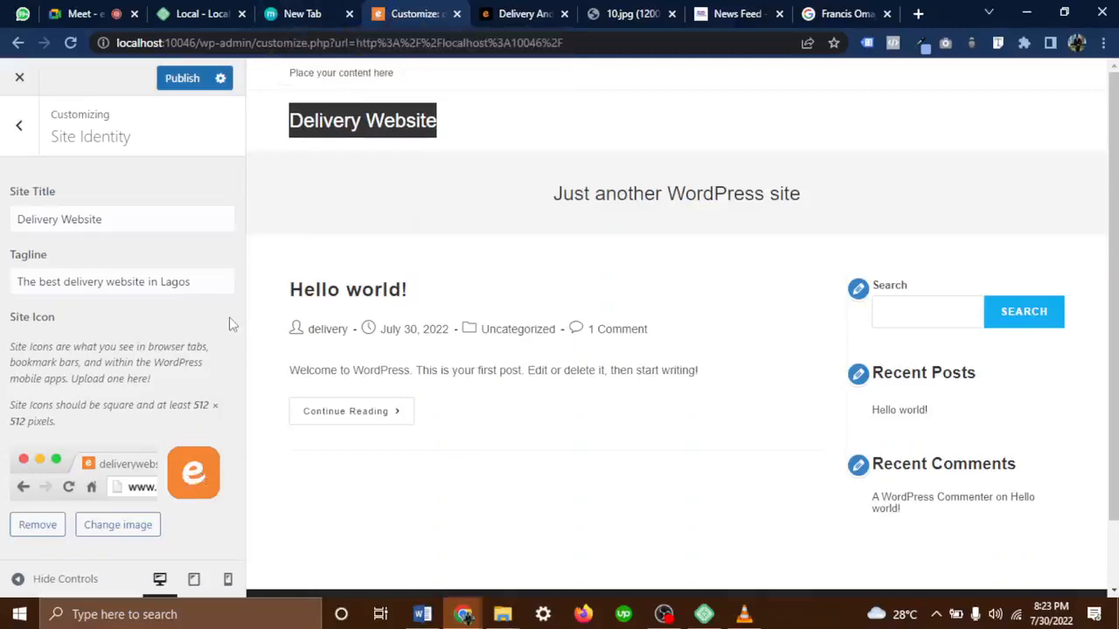
pyautogui.click(186, 81)
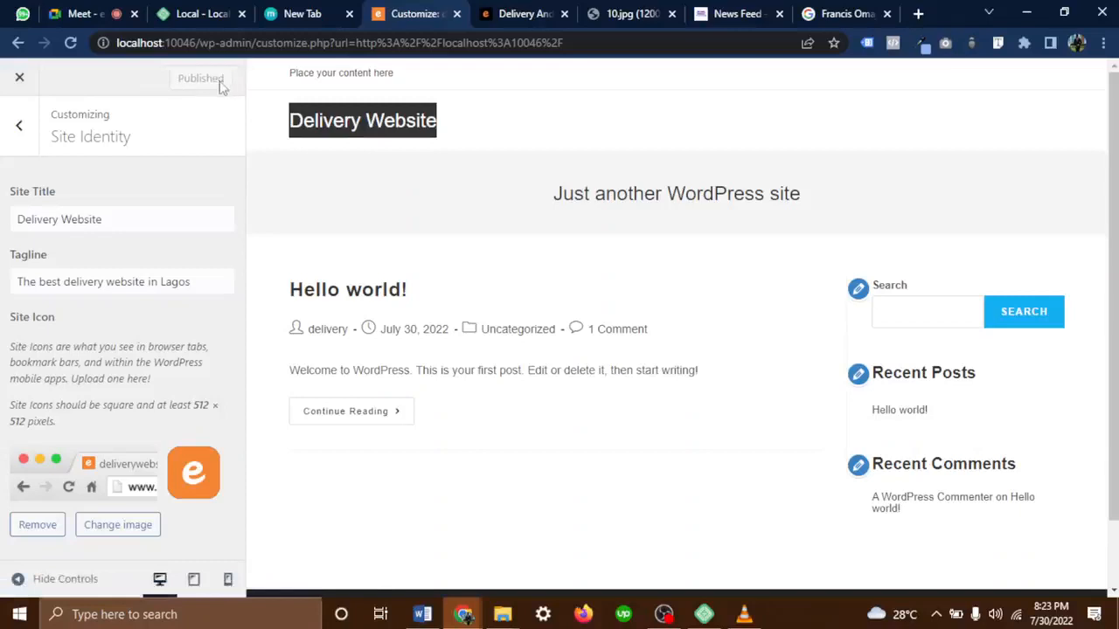
pyautogui.click(21, 129)
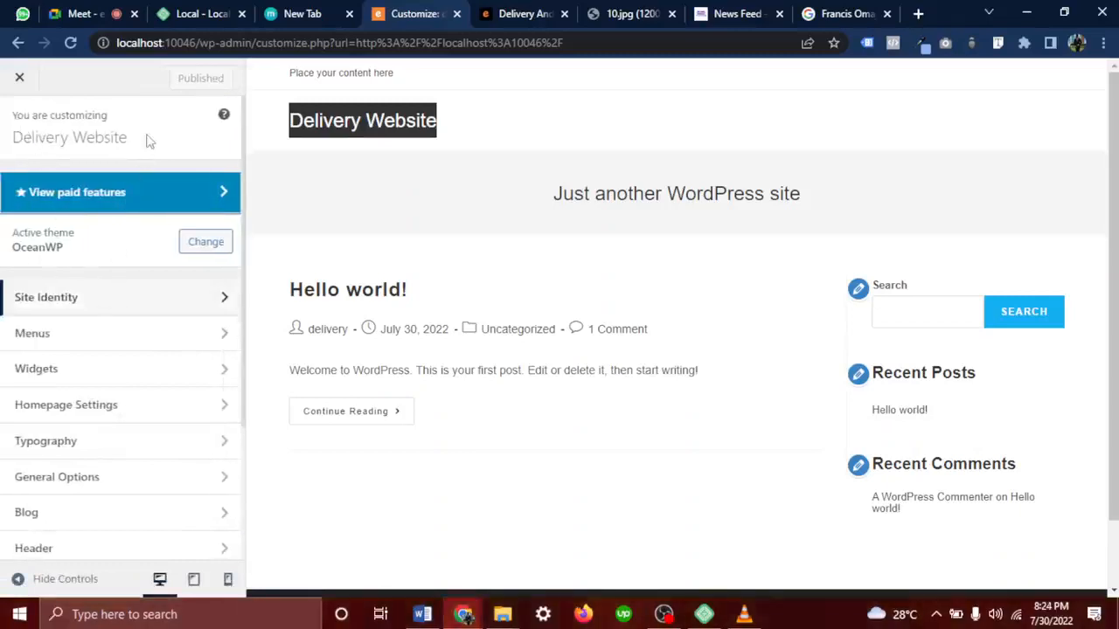
# Open the Customizer's Menus section and begin creating a new menu
pyautogui.scroll(-2, 132, 393)
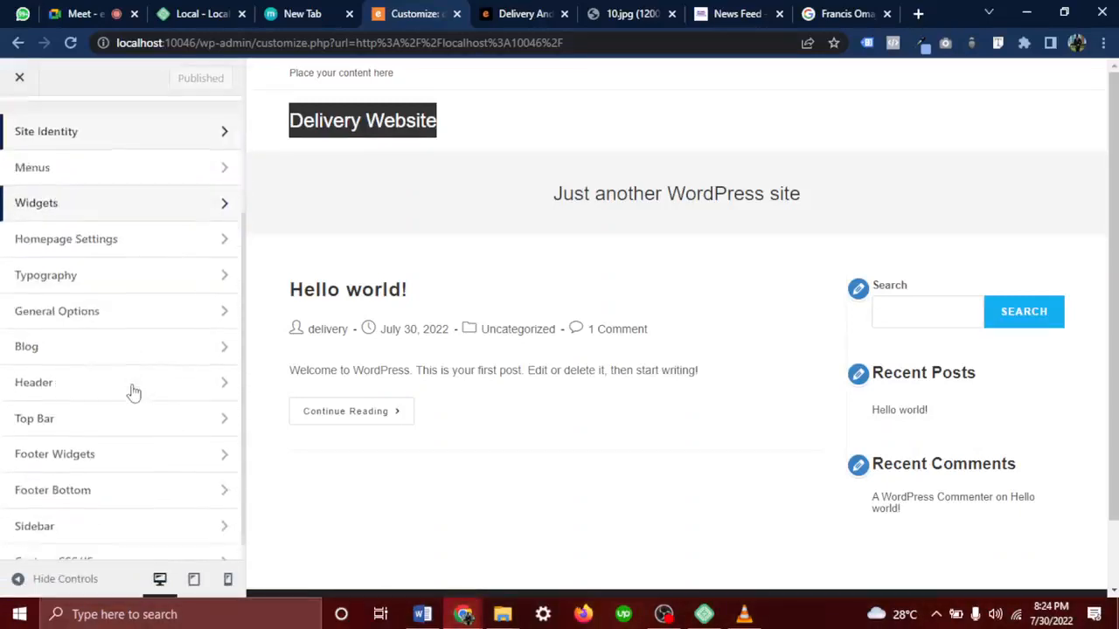
pyautogui.click(50, 171)
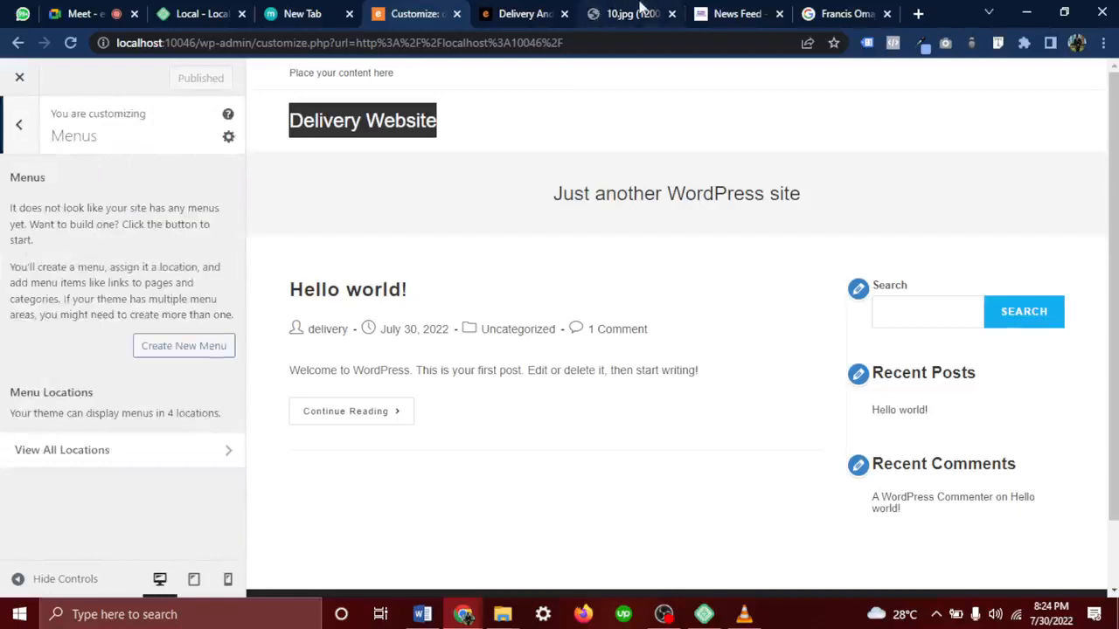
pyautogui.click(637, 10)
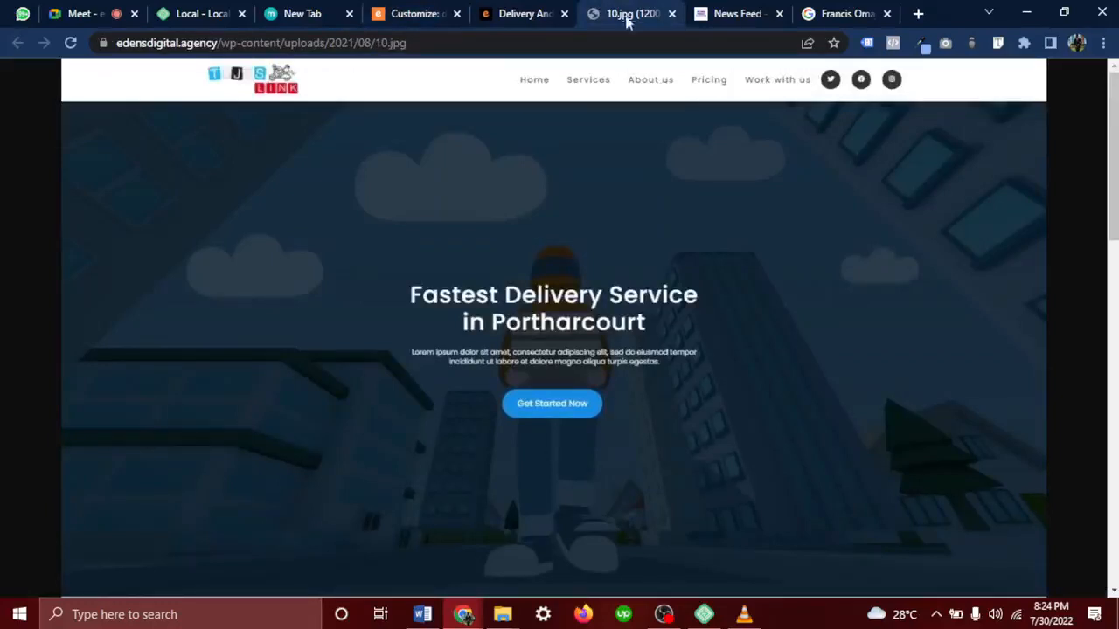
pyautogui.click(381, 9)
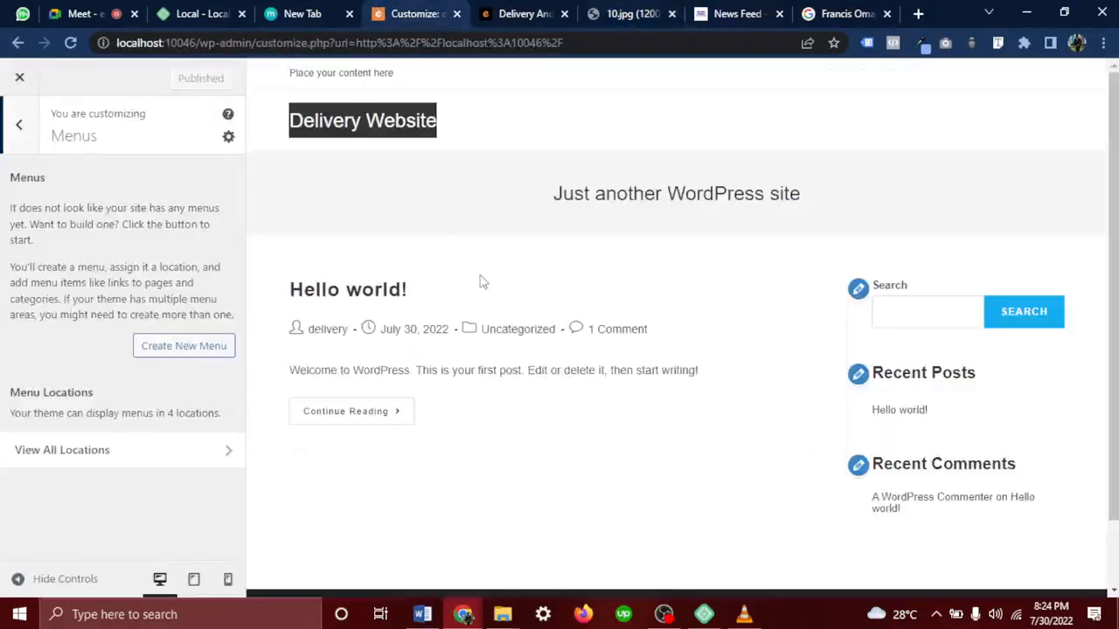
pyautogui.click(16, 126)
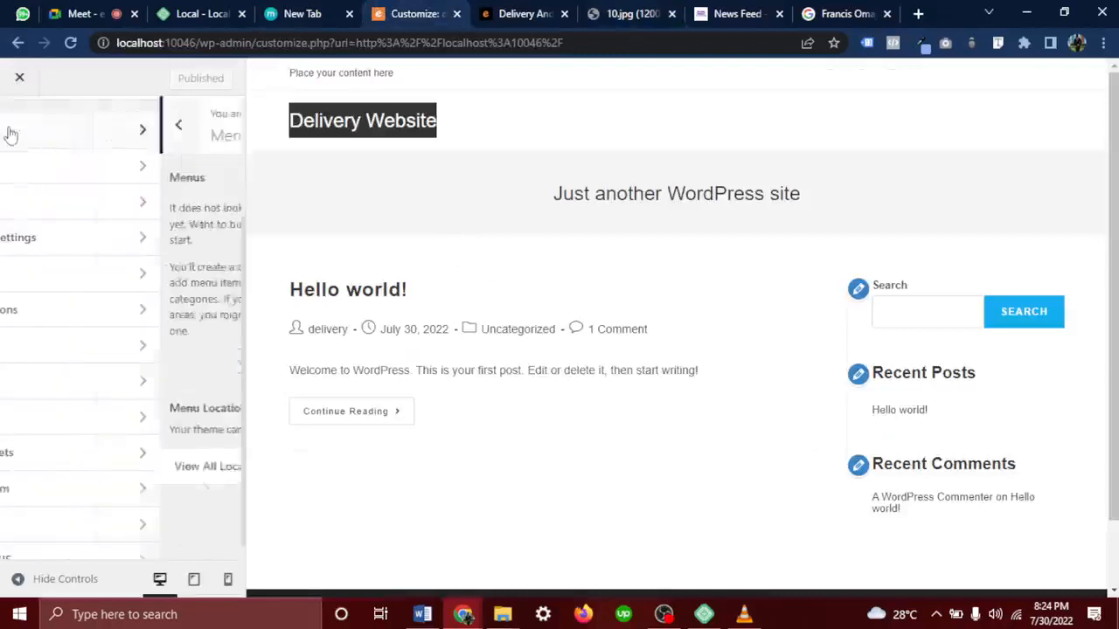
pyautogui.click(74, 176)
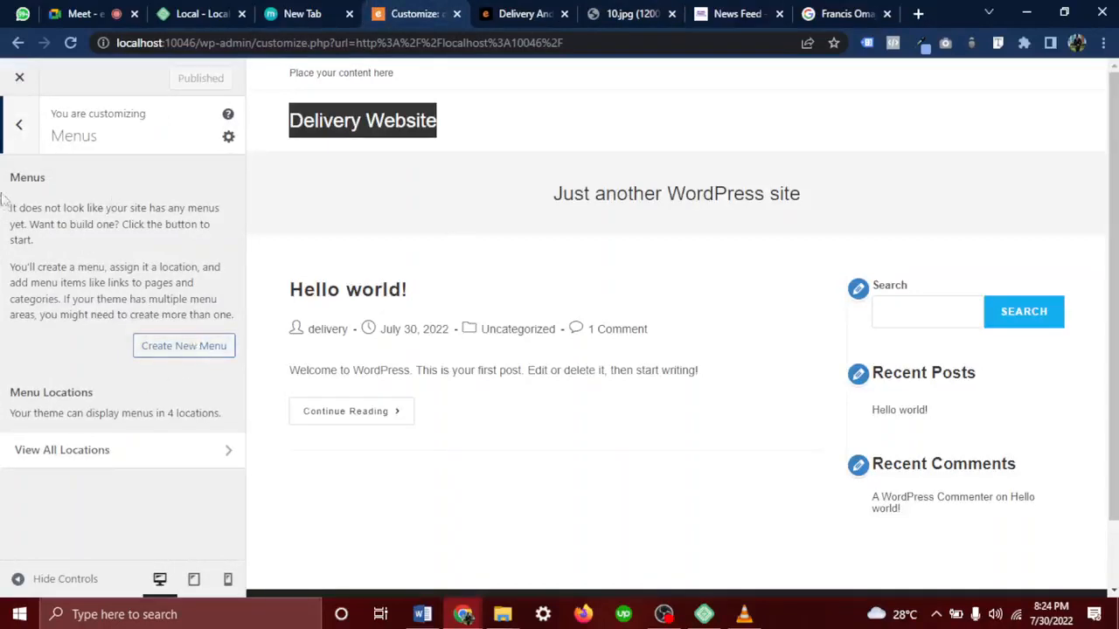
pyautogui.moveTo(3, 184); pyautogui.dragTo(207, 300)
pyautogui.click(207, 299)
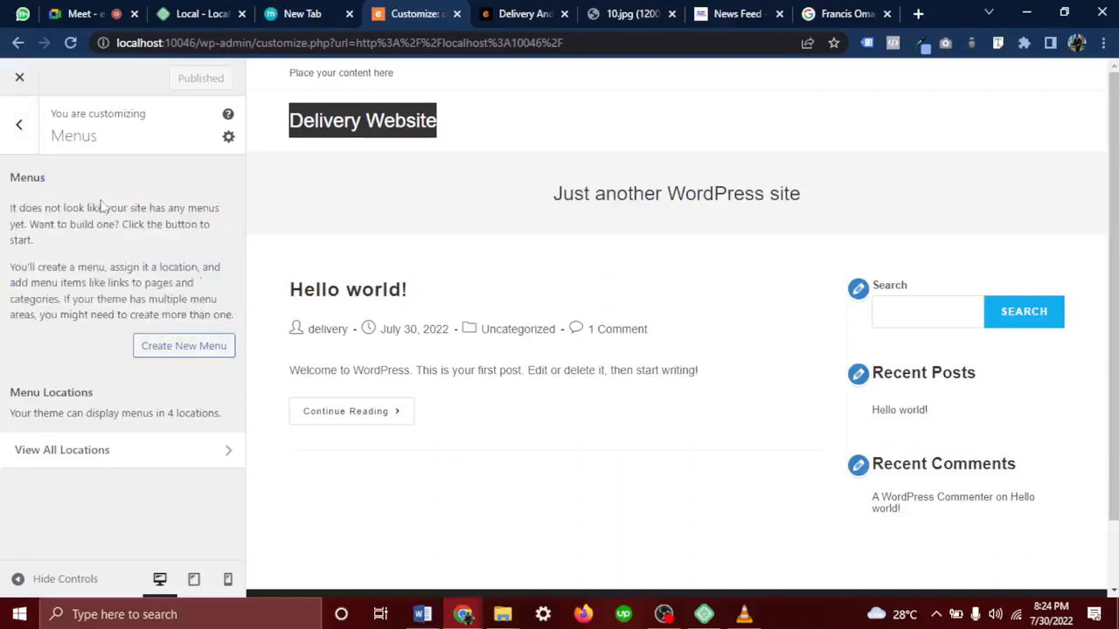
pyautogui.click(156, 345)
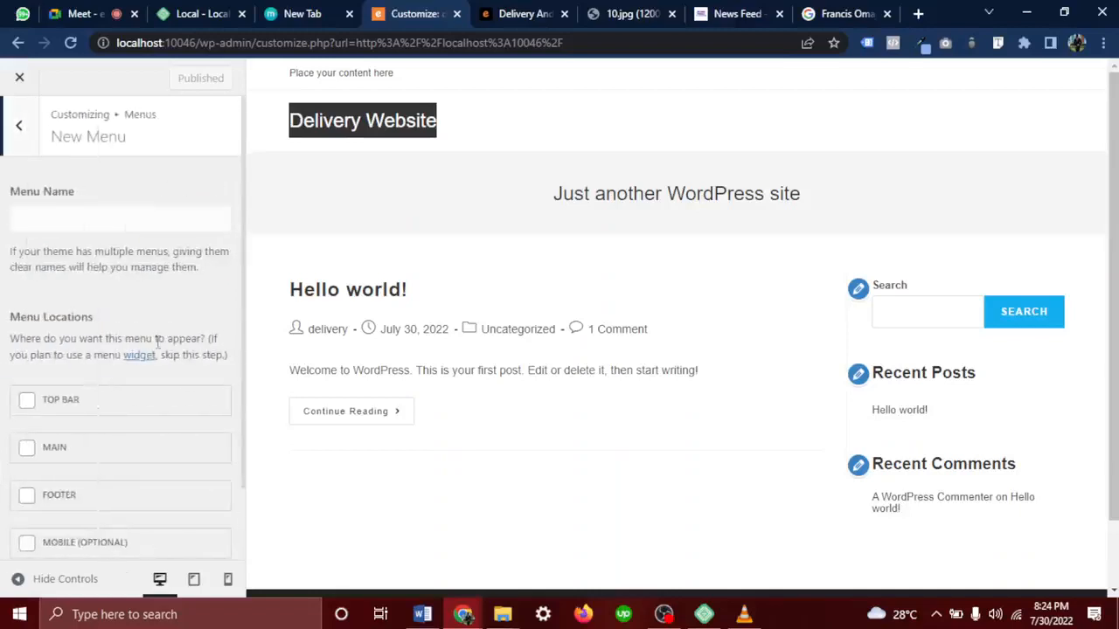
# Name the menu 'Main Menu', tick the MAIN location and continue with Next
pyautogui.scroll(-1, 157, 345)
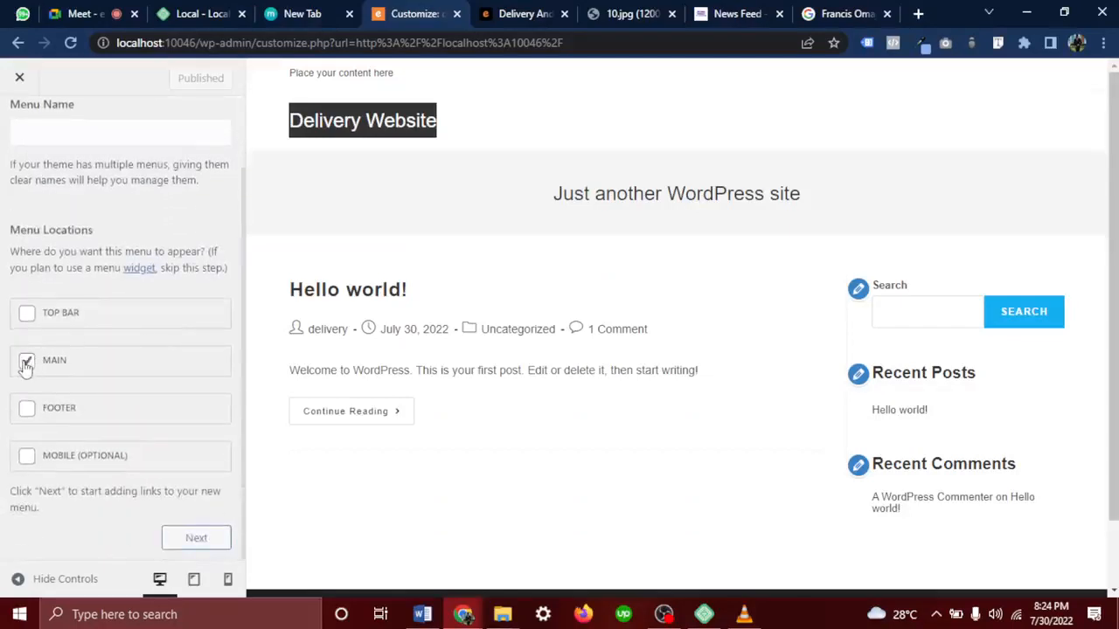
pyautogui.moveTo(75, 368); pyautogui.dragTo(48, 368)
pyautogui.scroll(1, 50, 367)
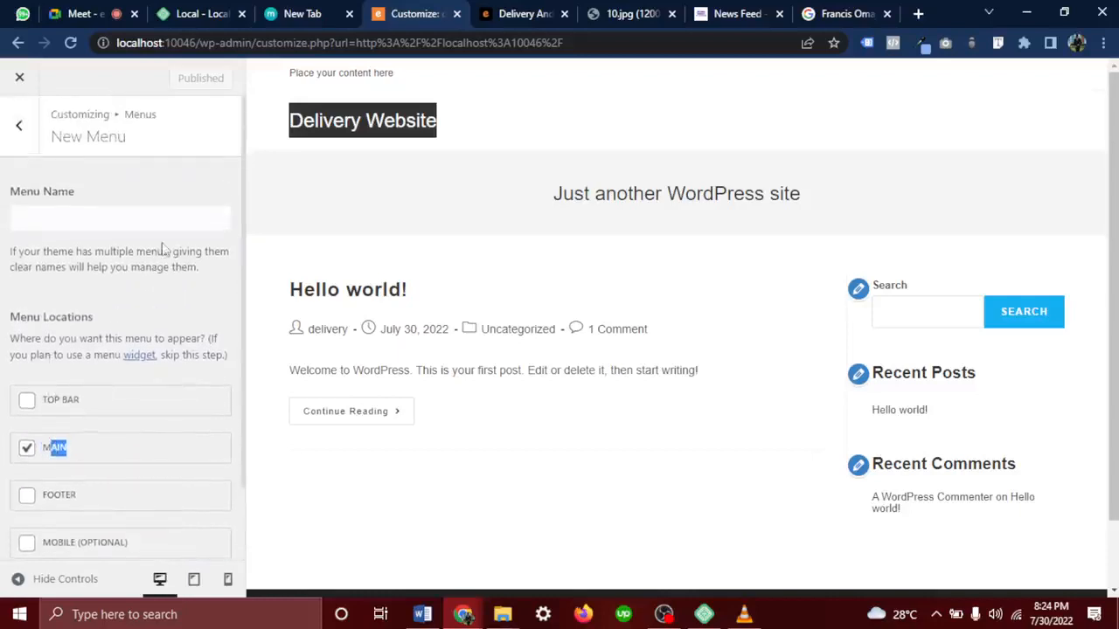
pyautogui.click(113, 226)
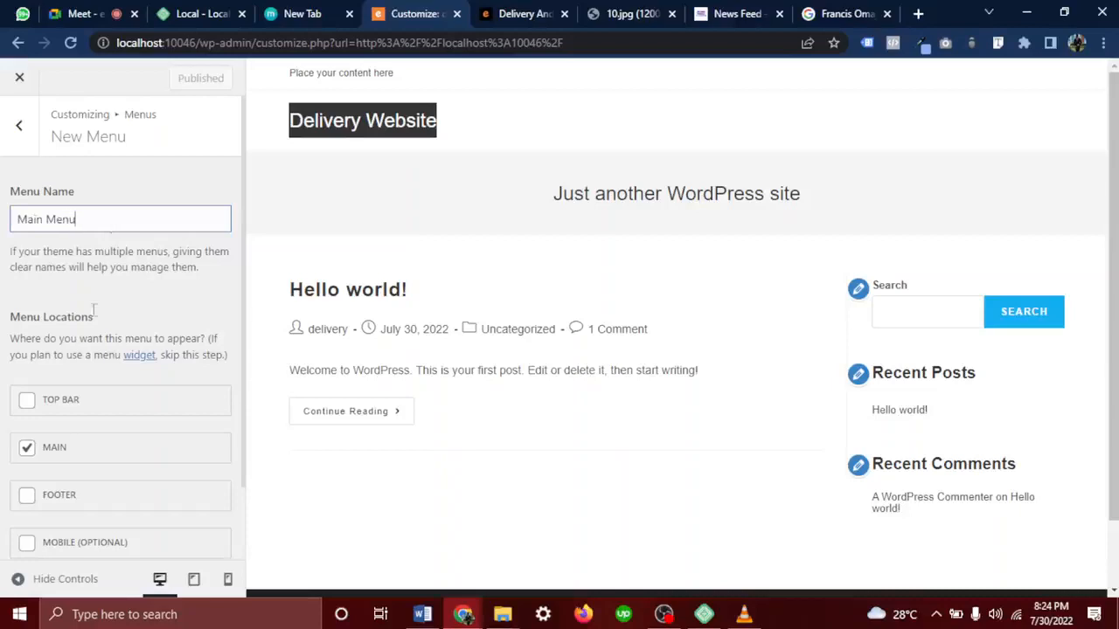
pyautogui.moveTo(79, 447); pyautogui.dragTo(43, 450)
pyautogui.click(90, 446)
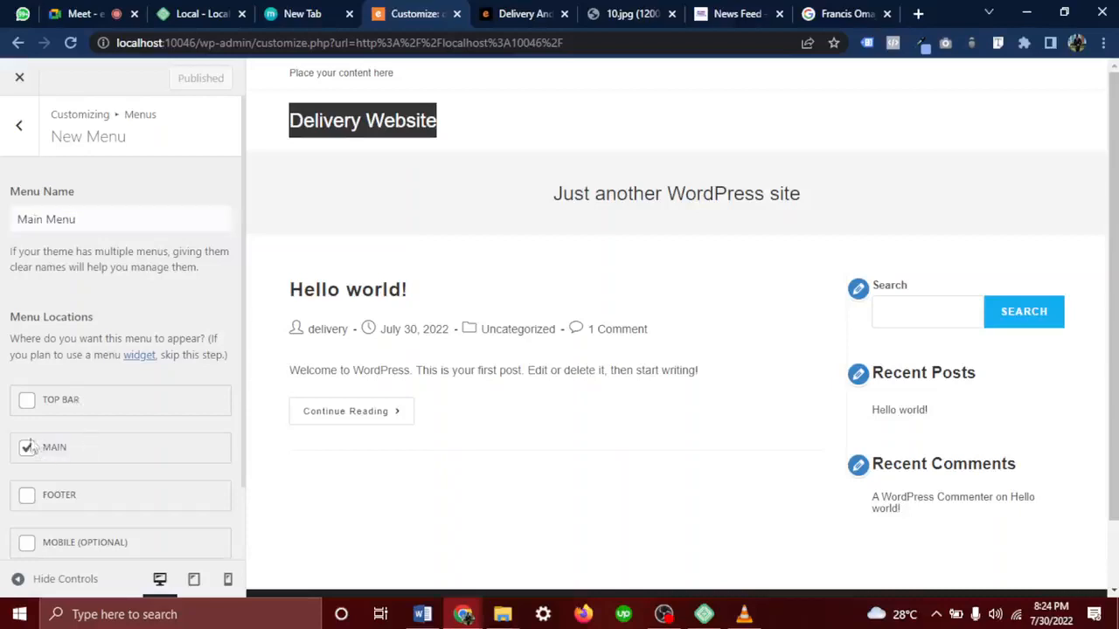
pyautogui.click(27, 447)
pyautogui.scroll(-1, 142, 245)
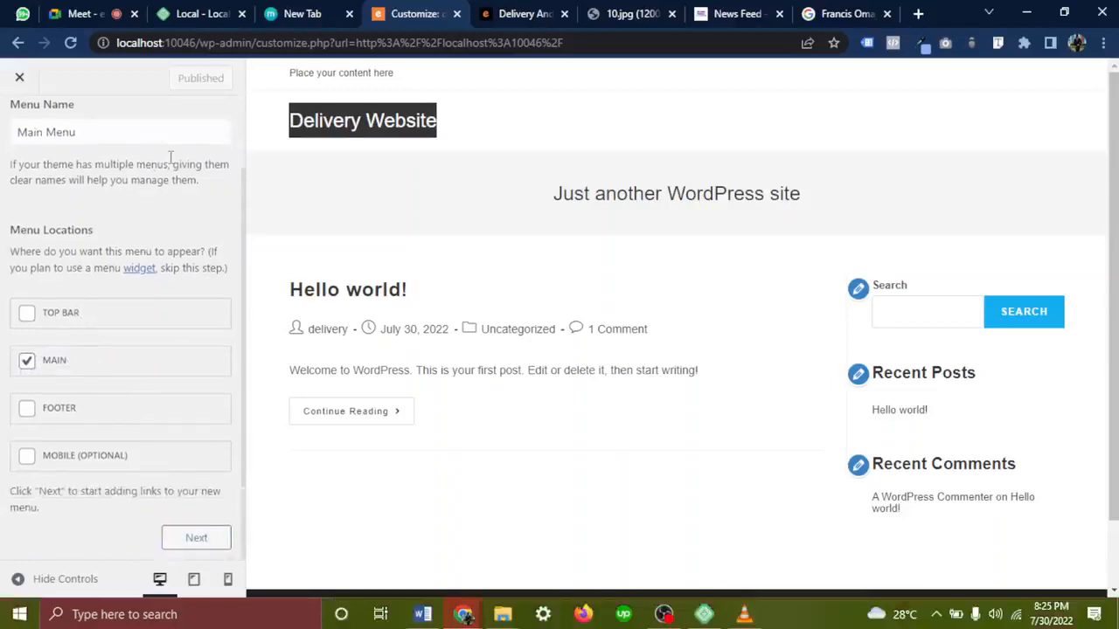
pyautogui.click(191, 537)
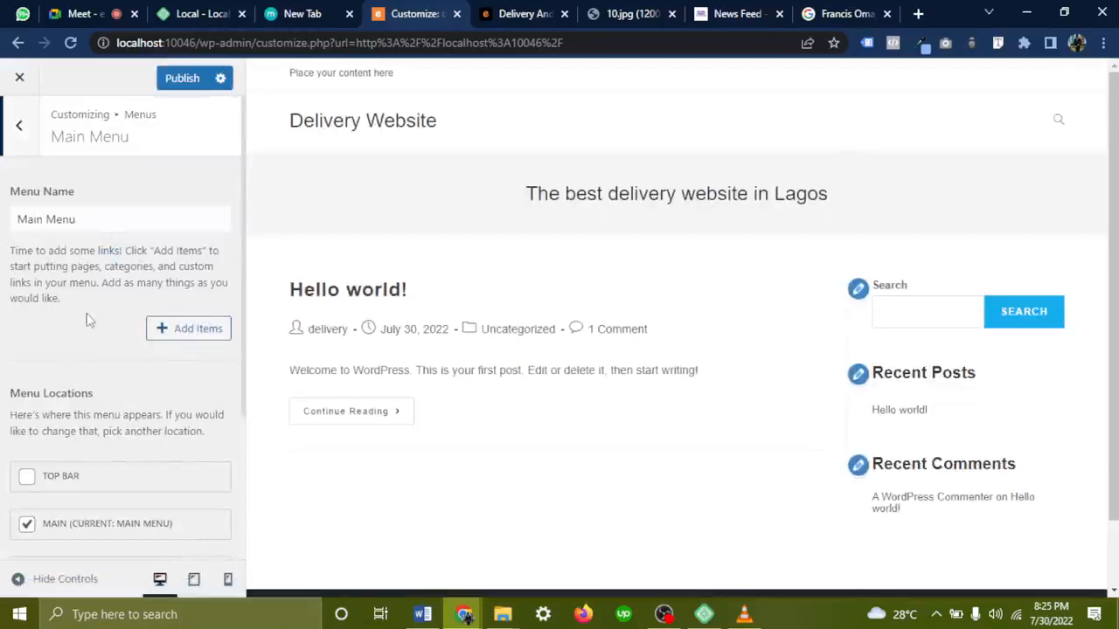
# Check the delivery-site mockup, then add the Home page to Main Menu
pyautogui.click(185, 335)
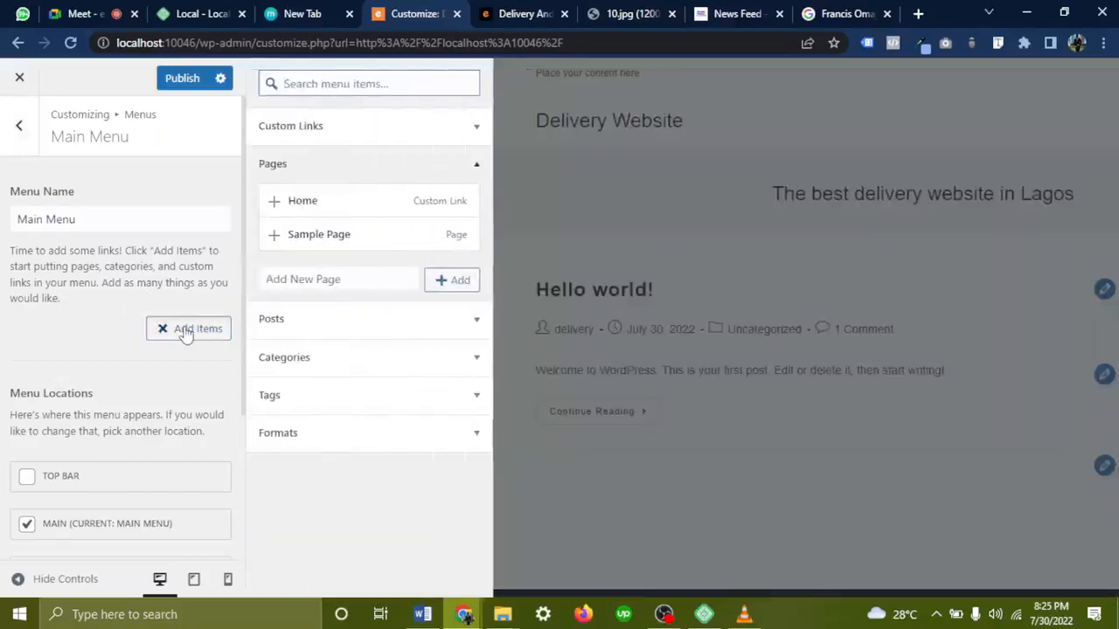
pyautogui.click(741, 13)
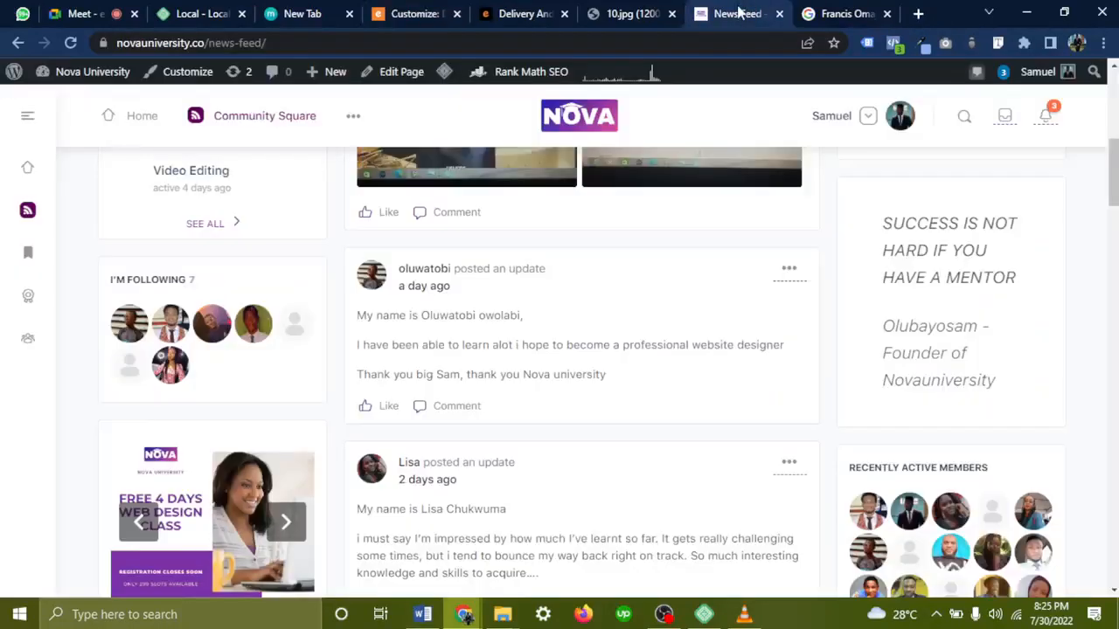
pyautogui.click(634, 13)
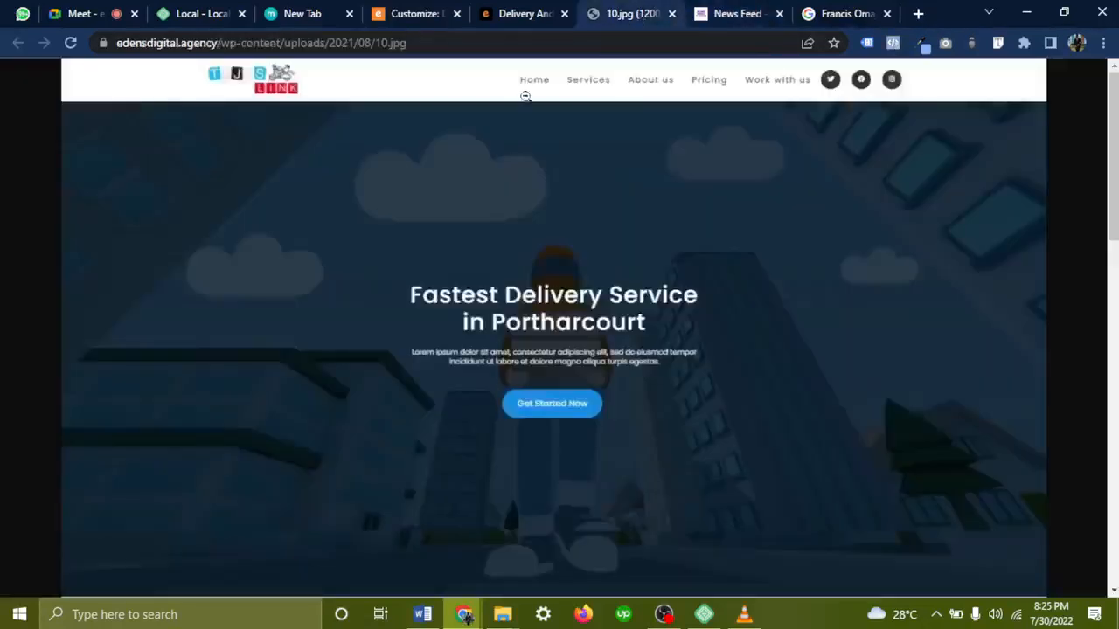
pyautogui.click(542, 82)
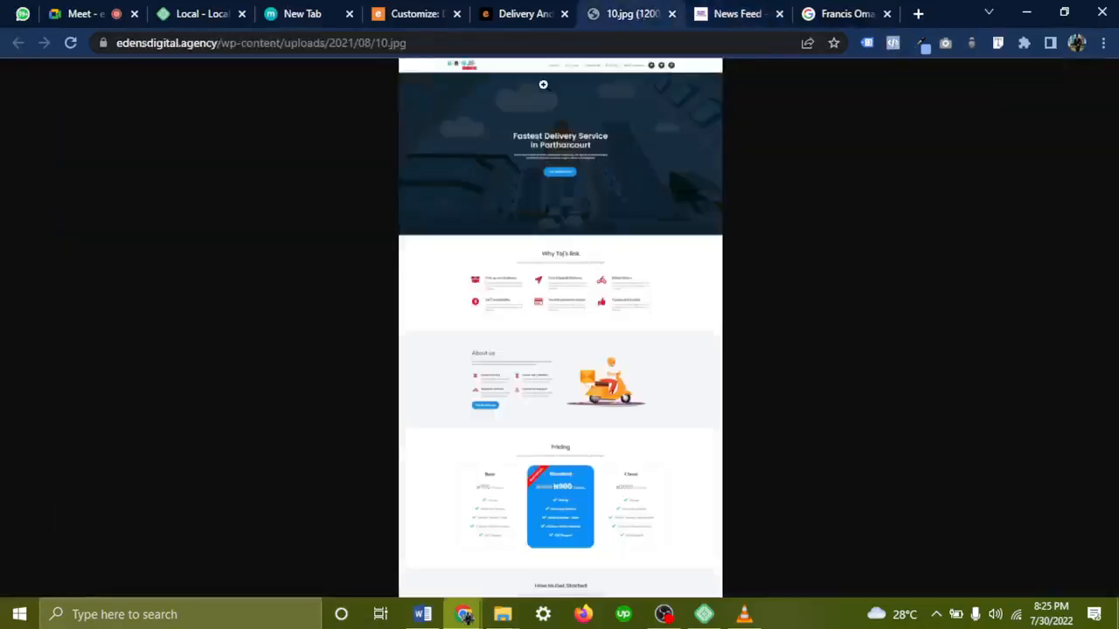
pyautogui.click(543, 84)
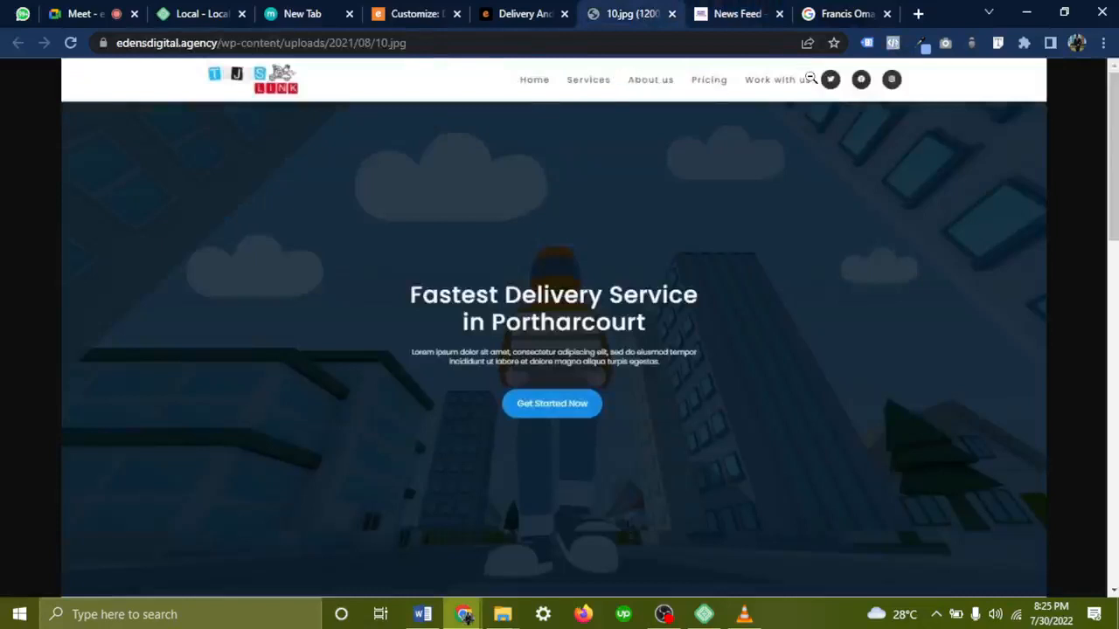
pyautogui.click(390, 10)
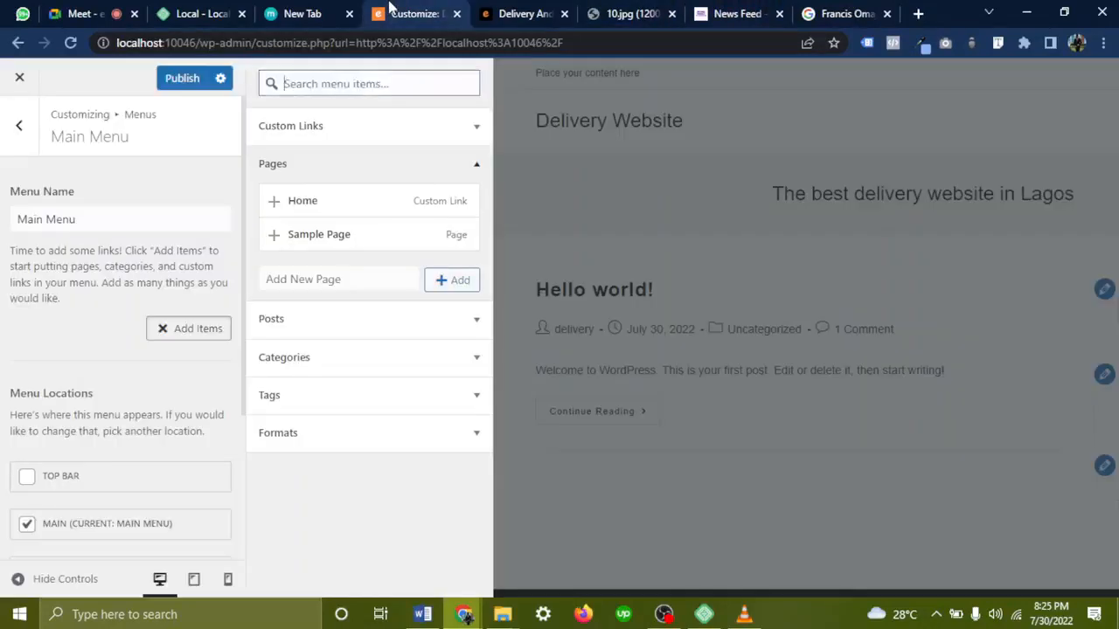
pyautogui.click(273, 202)
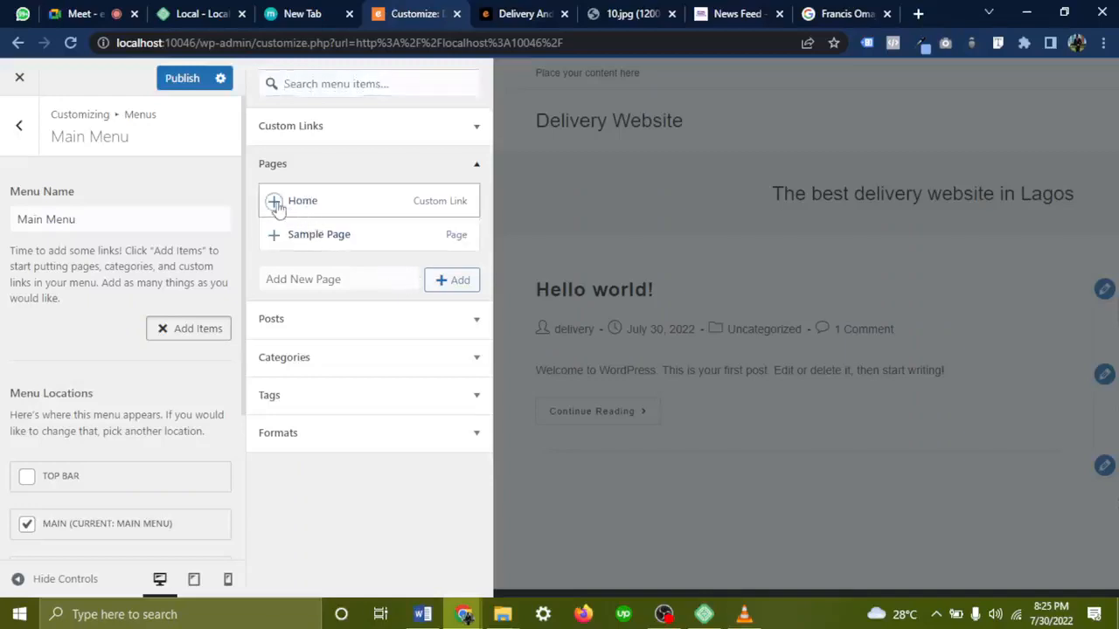
# Create new About, Services and Pricing pages and add them to the menu
pyautogui.click(451, 293)
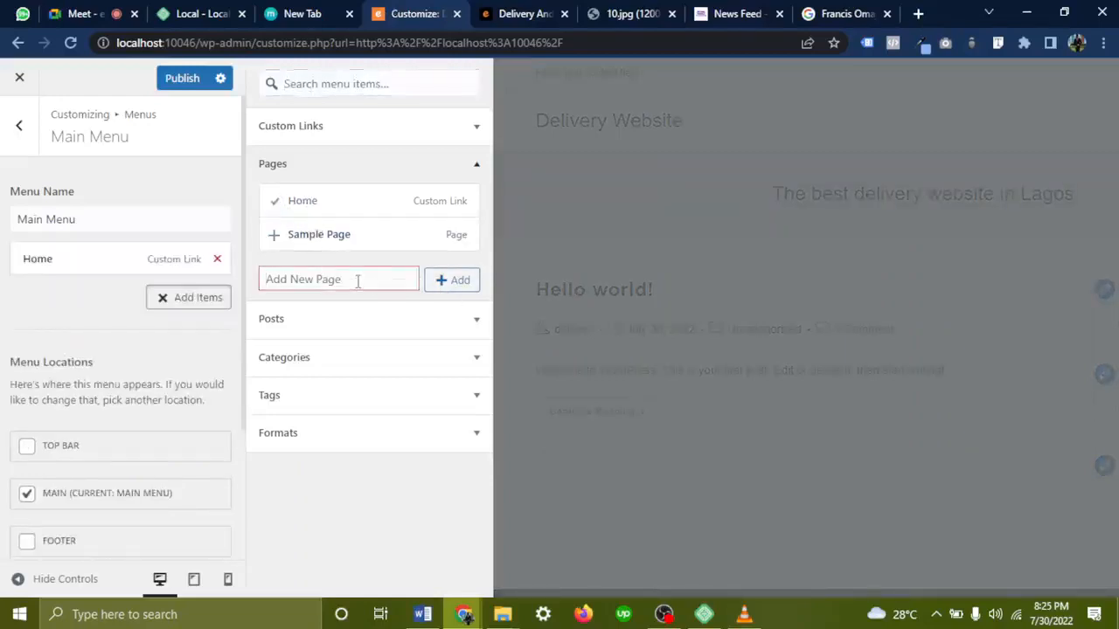
pyautogui.write('Abo')
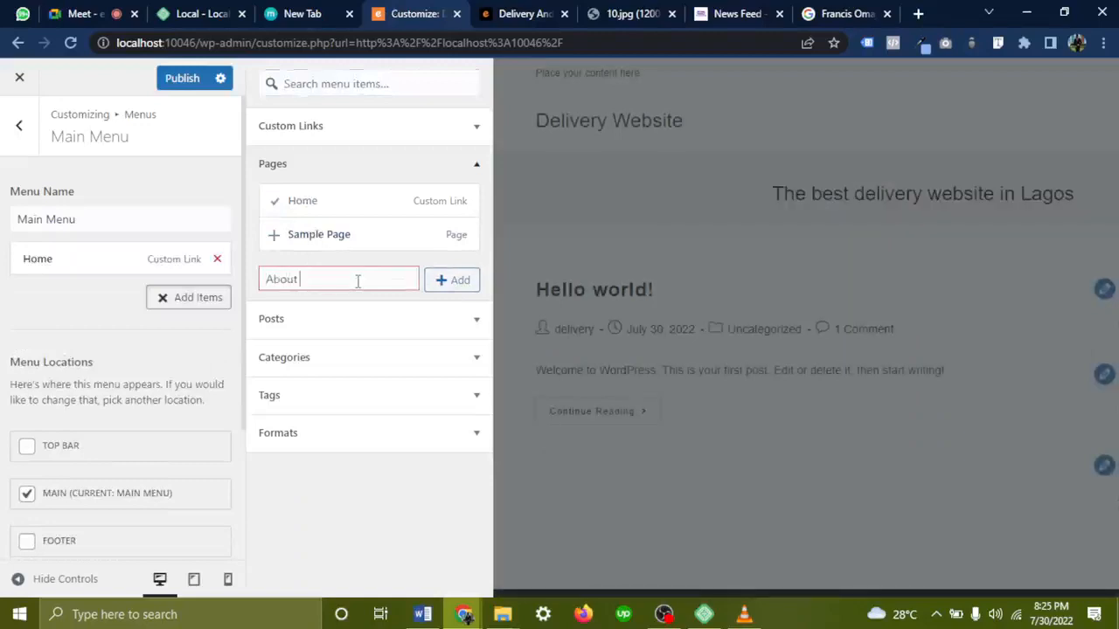
pyautogui.write('ut')
pyautogui.click(446, 280)
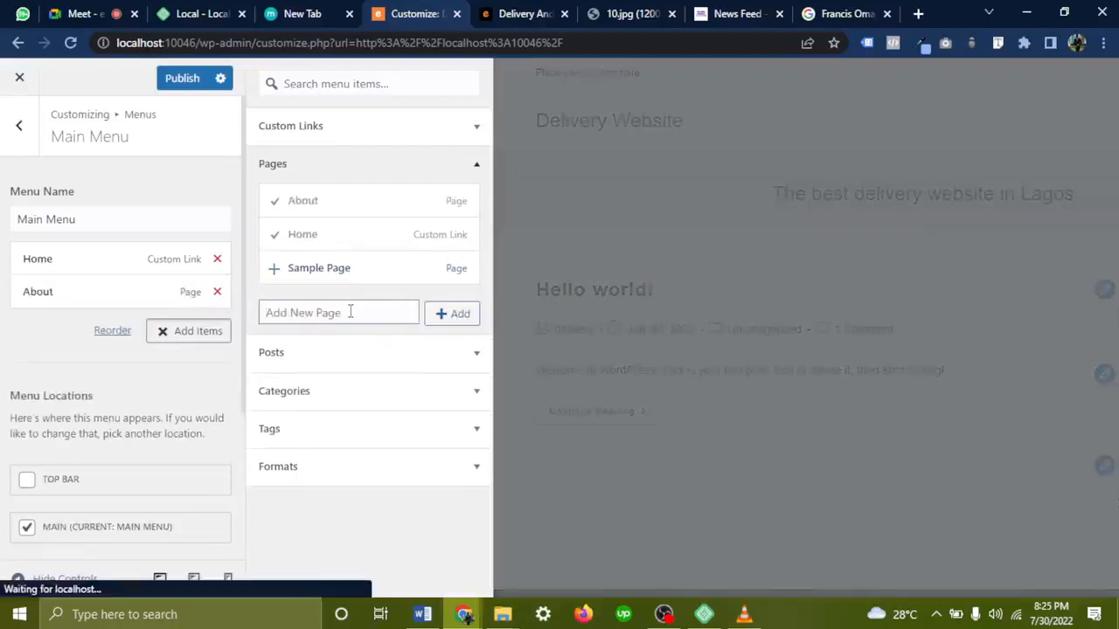
pyautogui.click(350, 312)
pyautogui.write('Services')
pyautogui.click(450, 324)
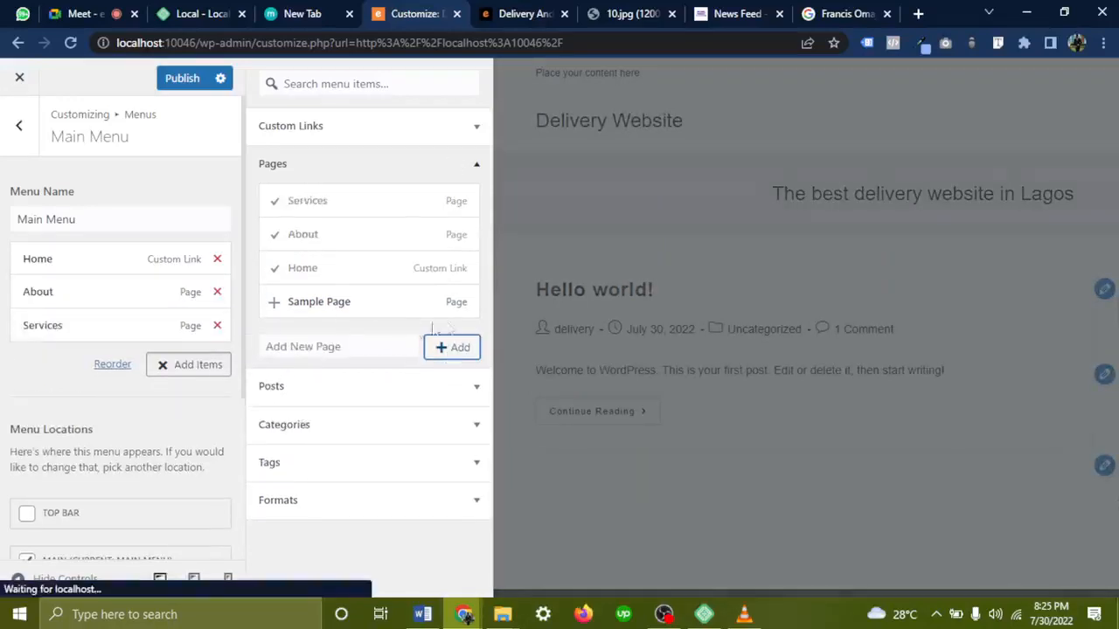
pyautogui.click(344, 348)
pyautogui.write('Pri')
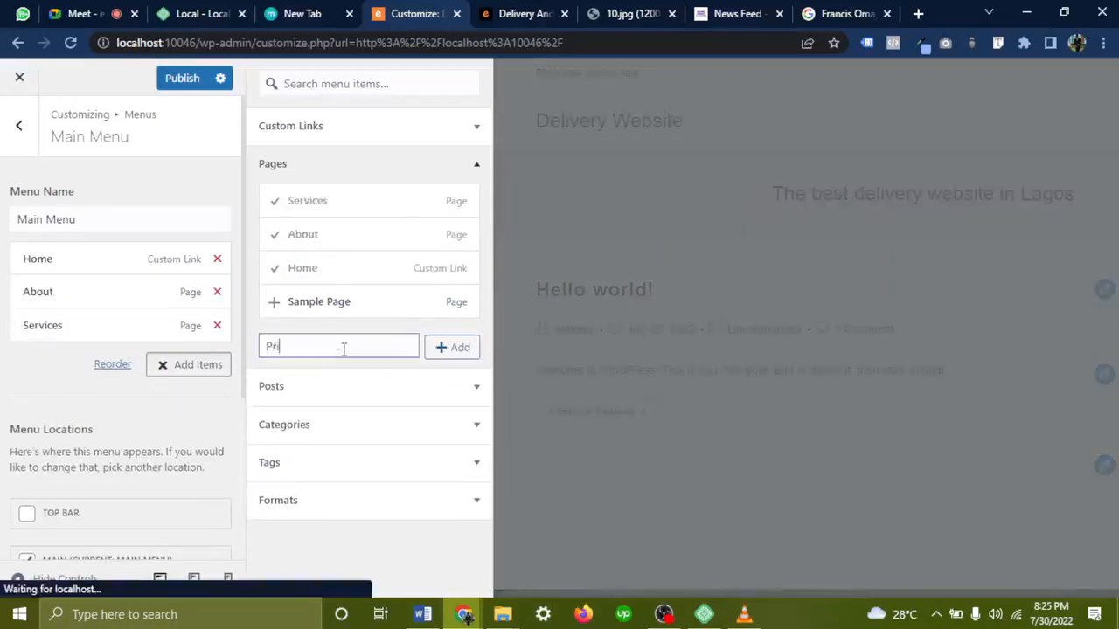
pyautogui.write('cing')
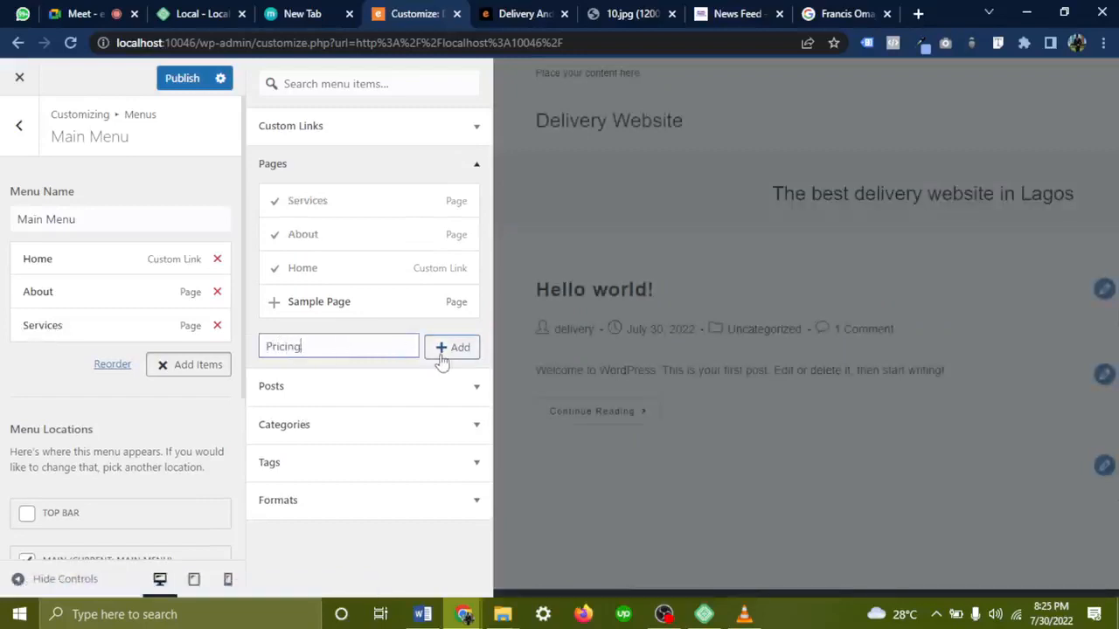
pyautogui.click(442, 354)
# Compare with the mockup's navigation, then create and add a 'work with us' page
pyautogui.click(638, 12)
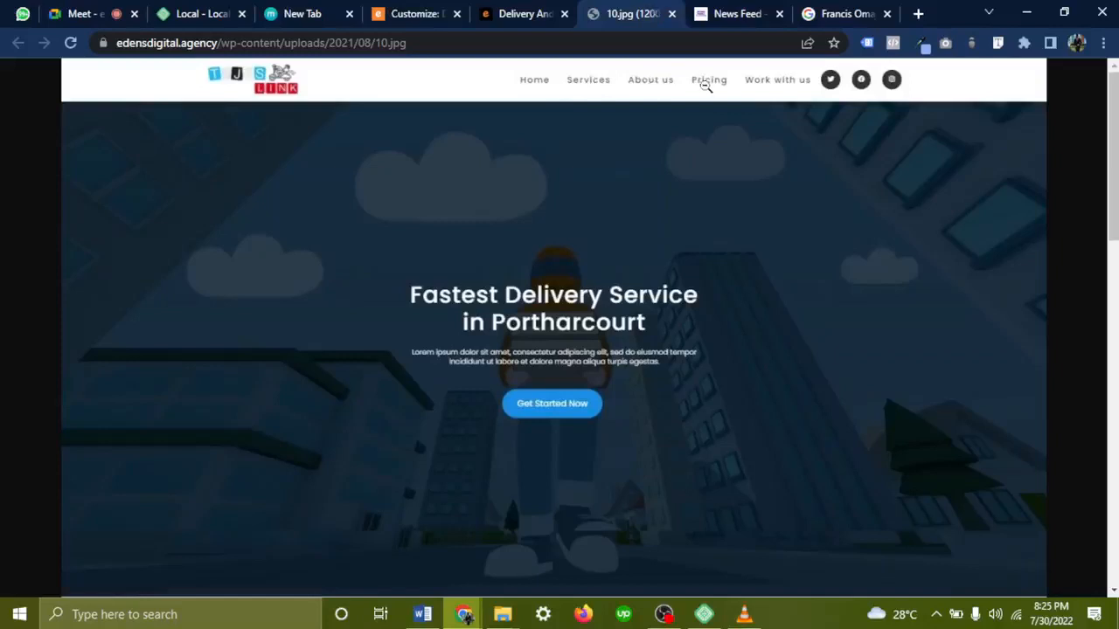
pyautogui.click(523, 13)
pyautogui.click(410, 13)
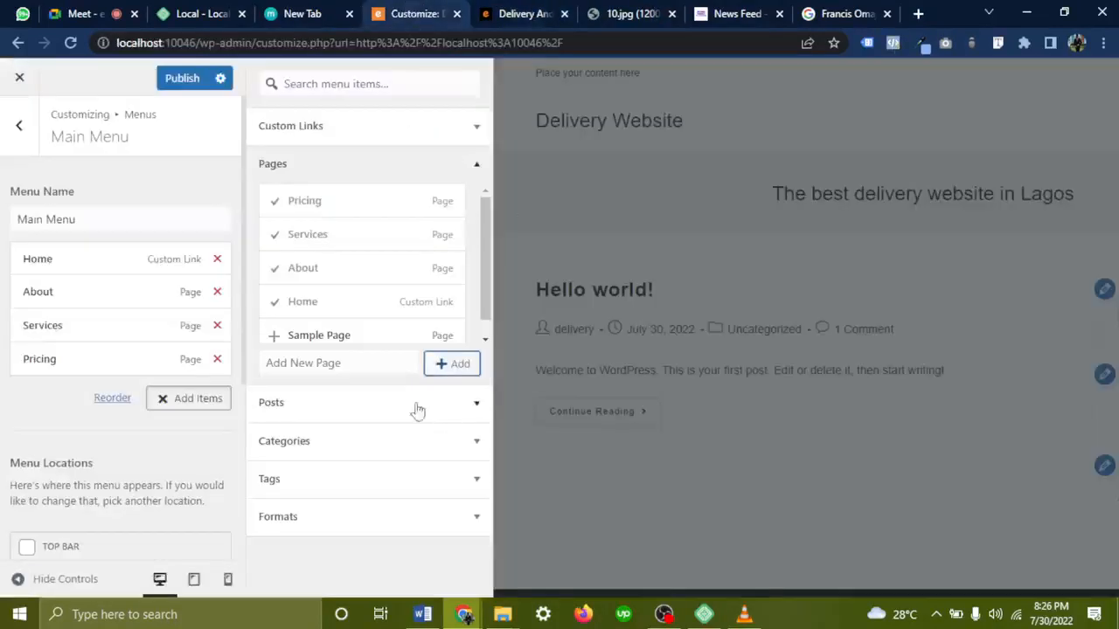
pyautogui.click(349, 367)
pyautogui.write('work with us')
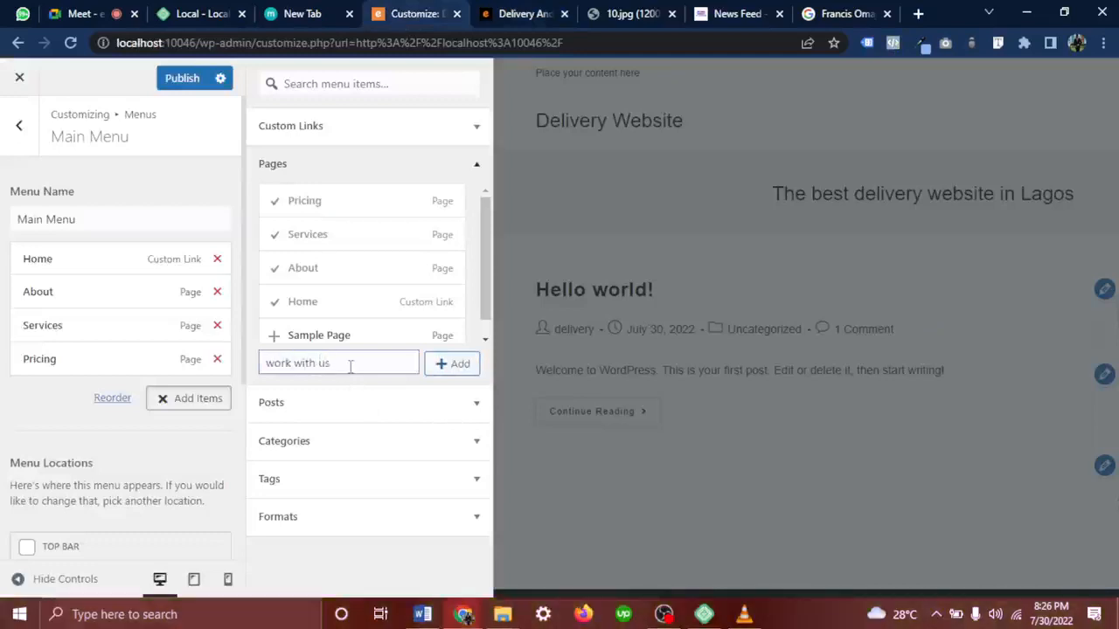
pyautogui.click(453, 366)
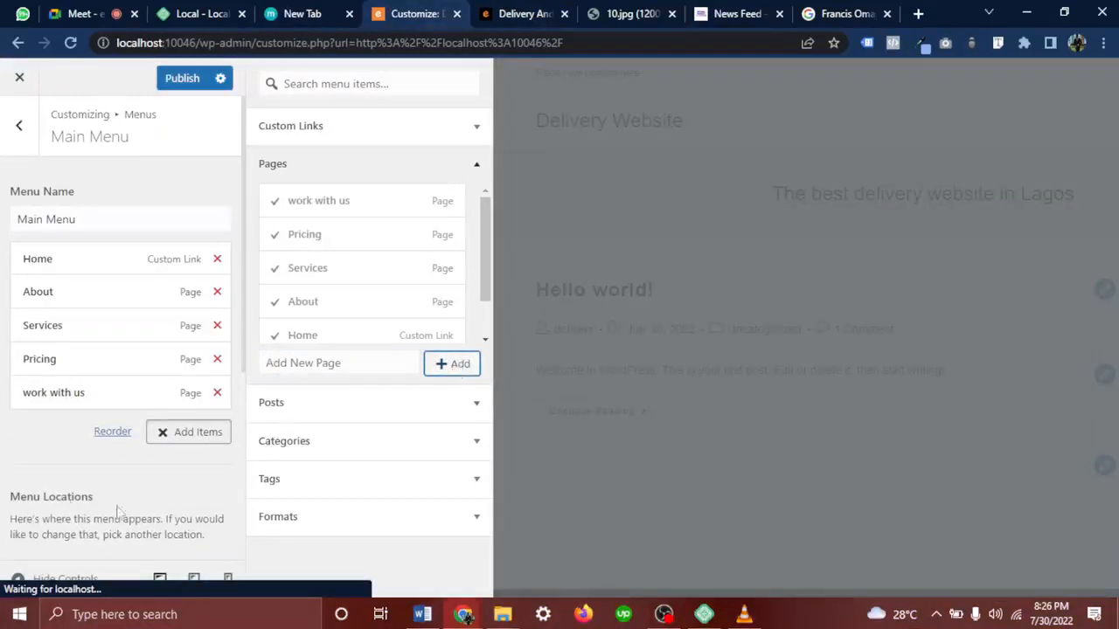
pyautogui.scroll(-2, 13, 461)
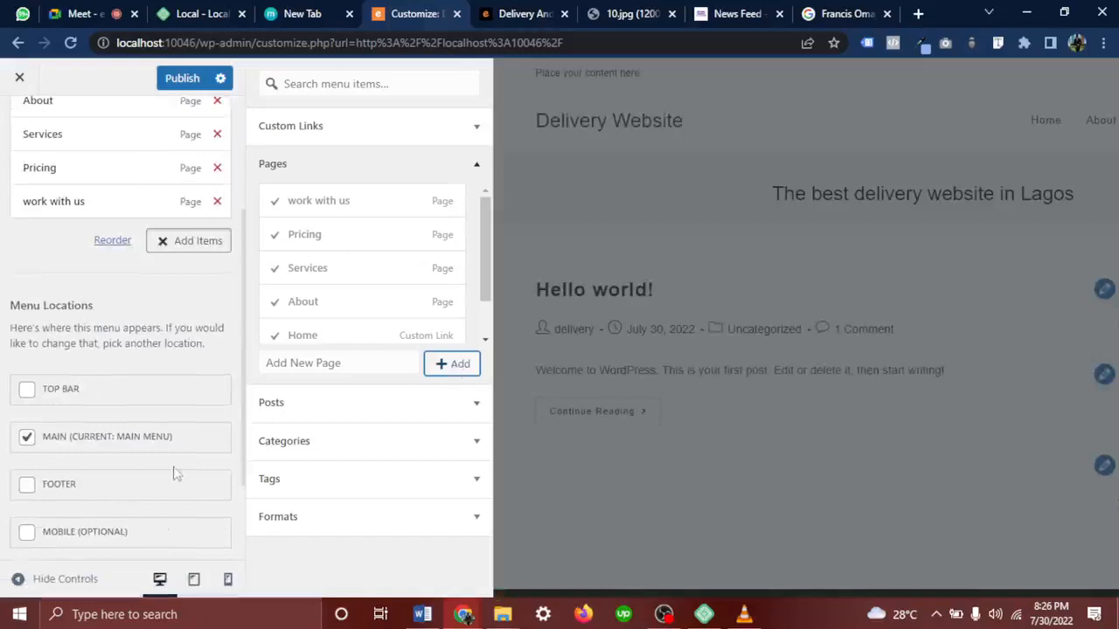
pyautogui.scroll(2, 179, 175)
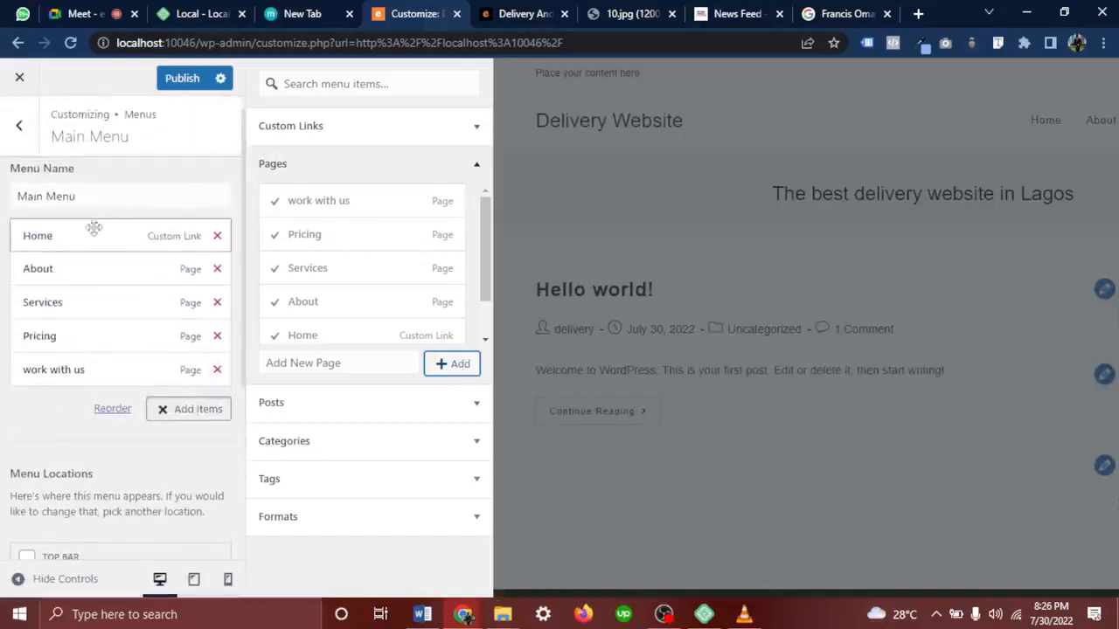
# Compare with the reference mockup's menu order, then drag Services above Home in the Main Menu
pyautogui.click(93, 228)
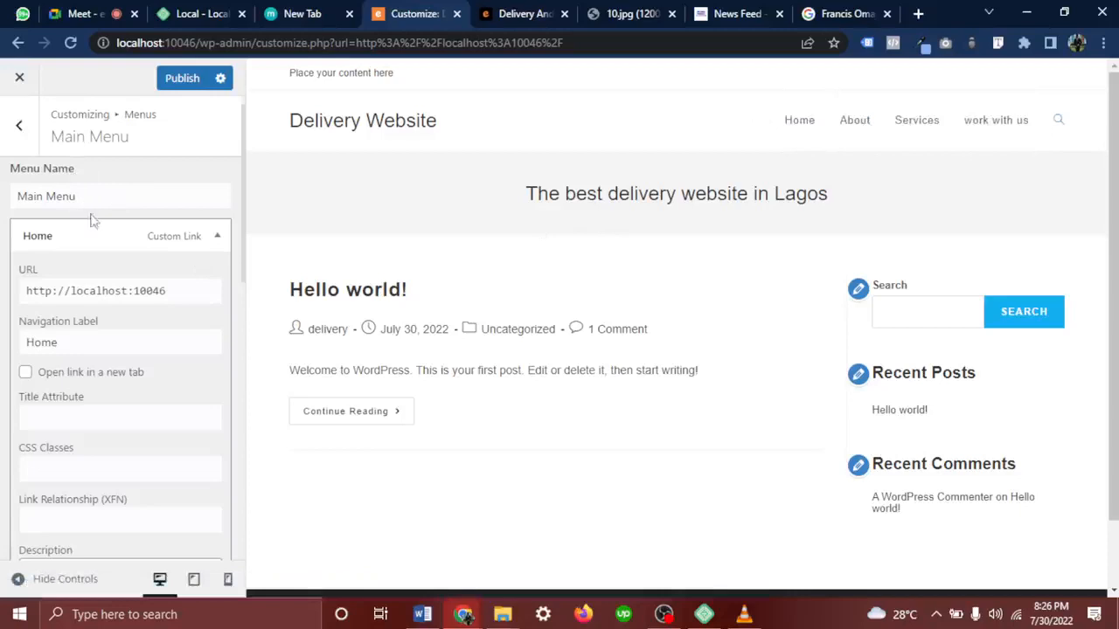
pyautogui.click(217, 236)
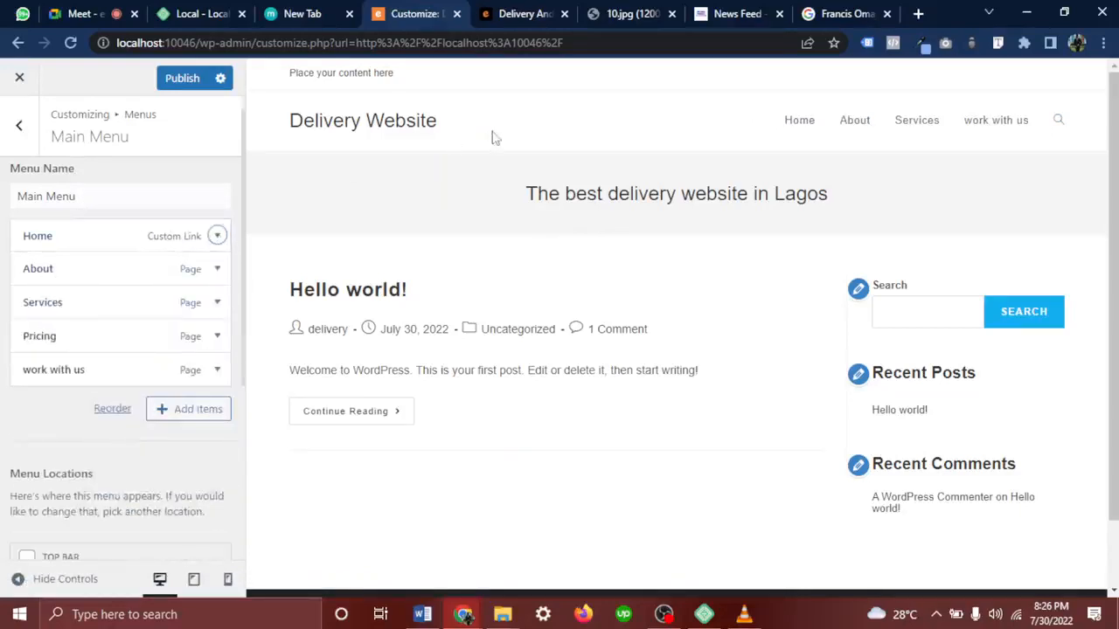
pyautogui.click(633, 14)
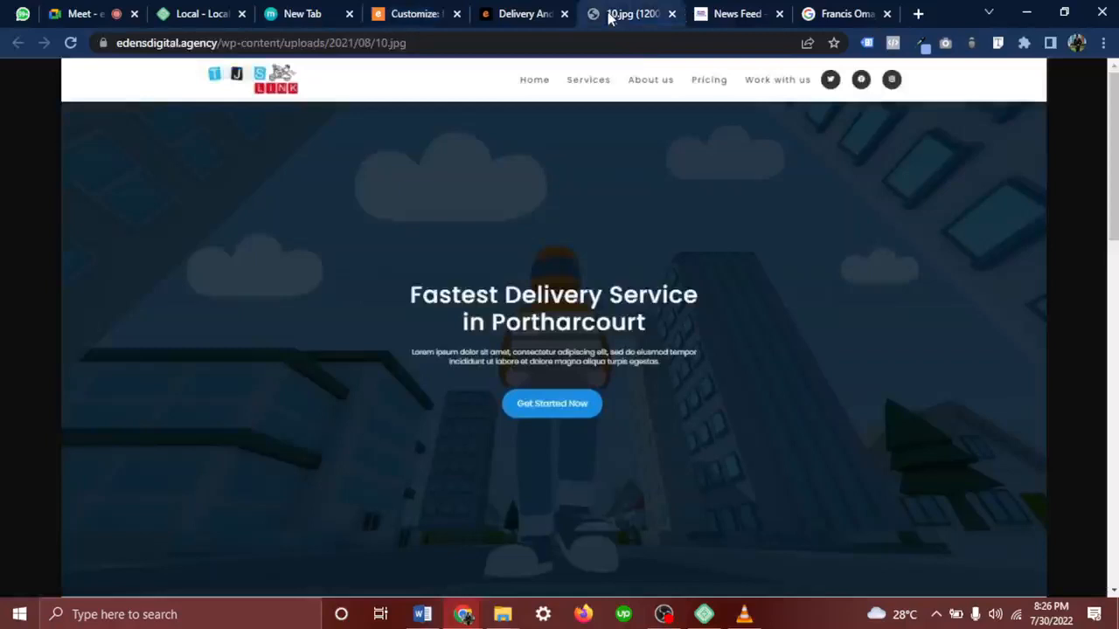
pyautogui.click(590, 81)
pyautogui.click(618, 79)
pyautogui.click(395, 13)
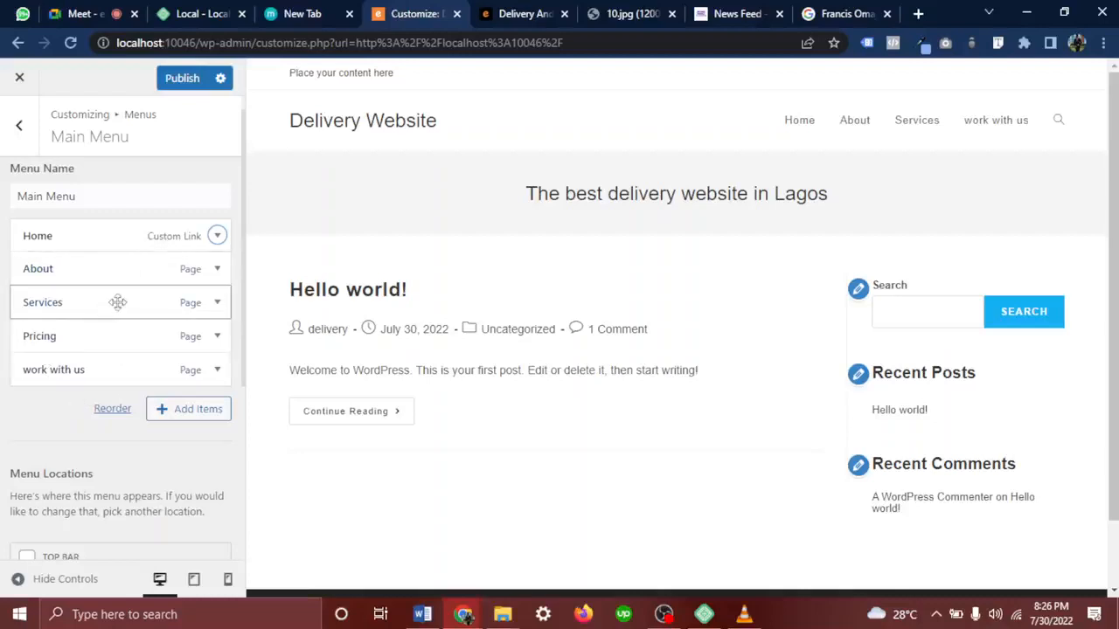
pyautogui.moveTo(117, 303); pyautogui.dragTo(108, 235)
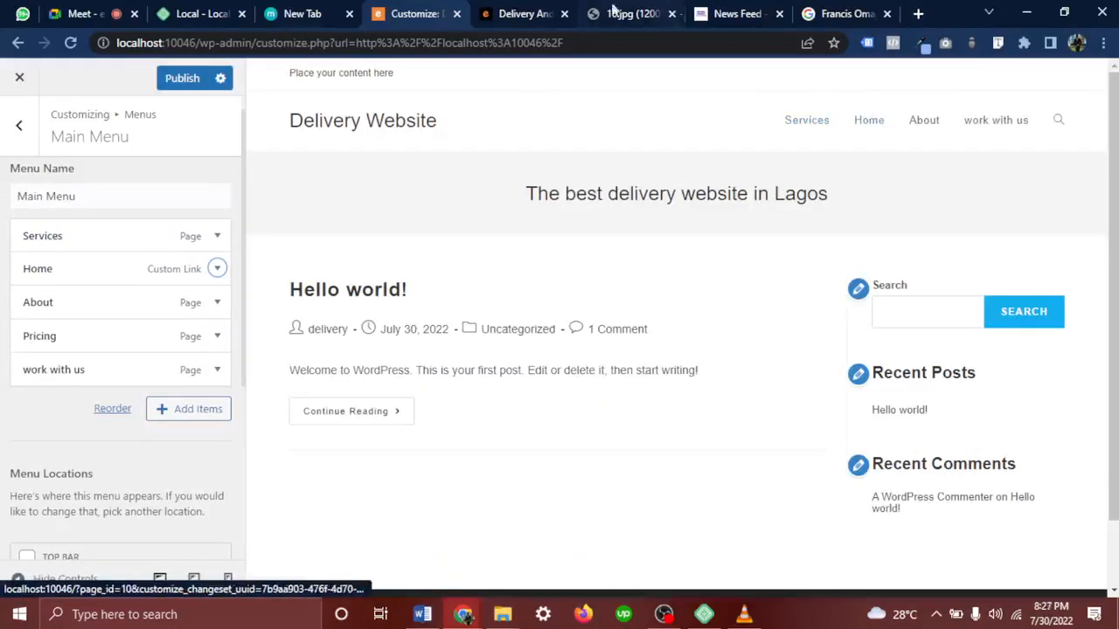
# Admit the waiting person into the Meet call, skim the chat, and return to the Customizer
pyautogui.click(76, 13)
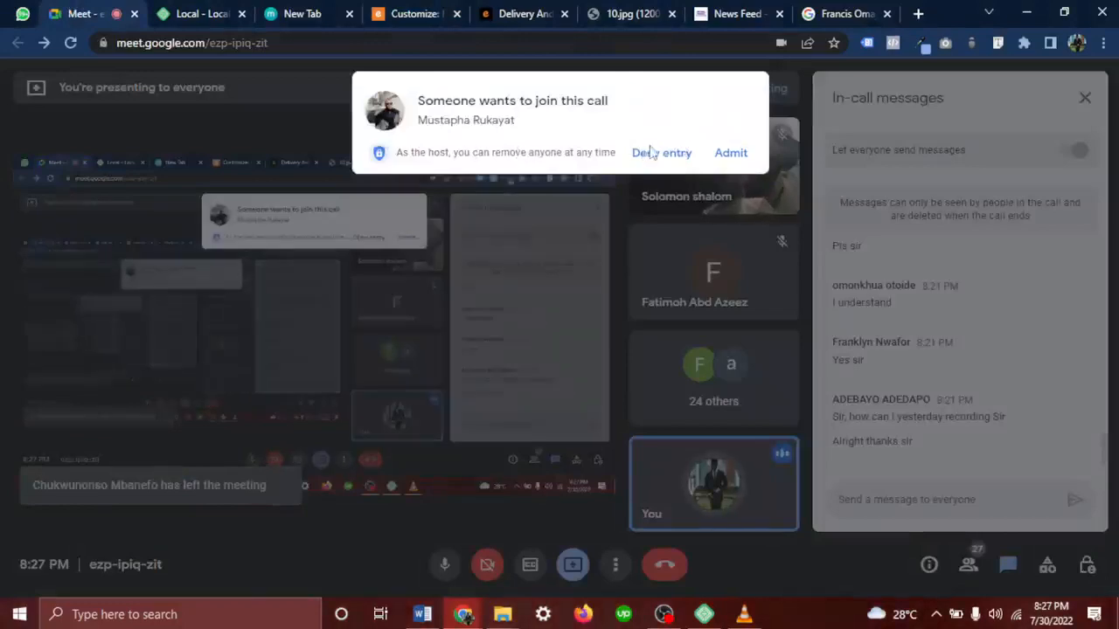
pyautogui.click(730, 154)
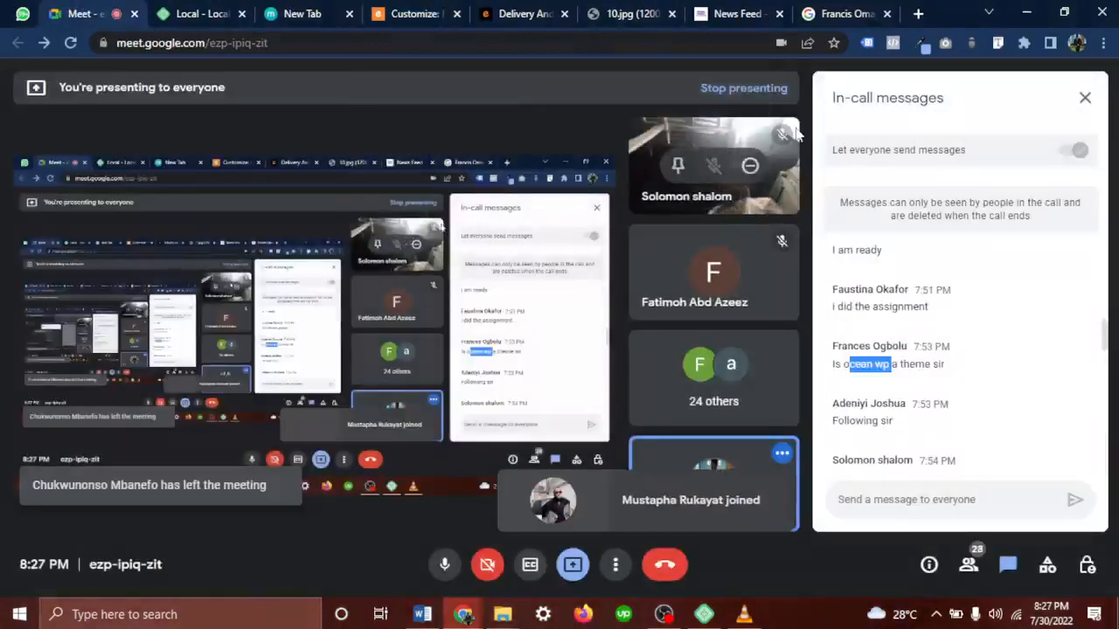
pyautogui.scroll(-5, 952, 389)
pyautogui.scroll(-10, 953, 391)
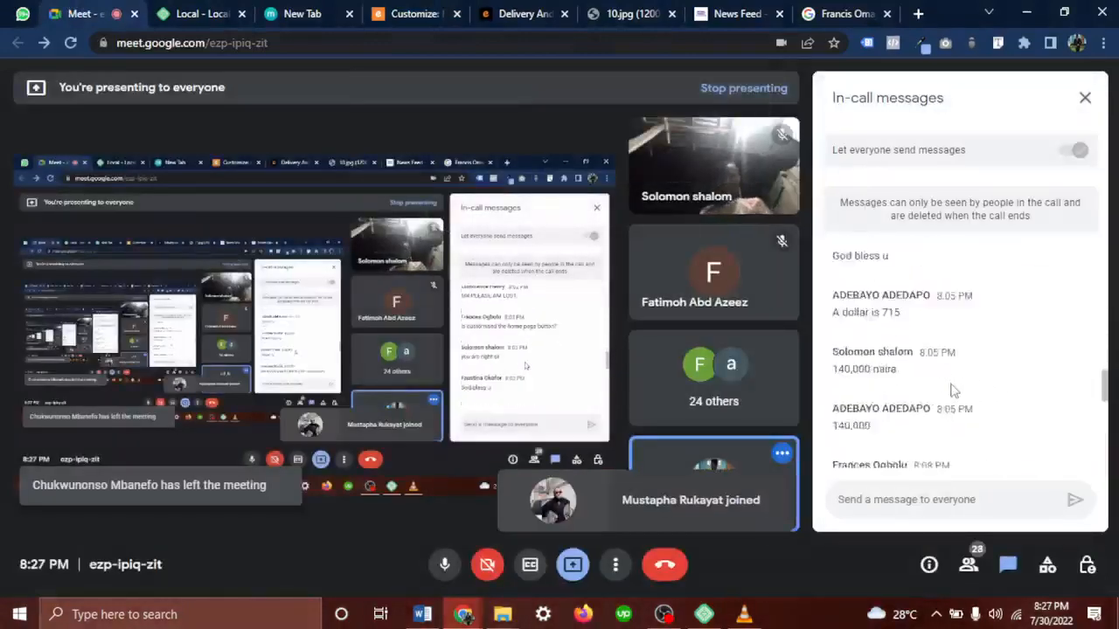
pyautogui.scroll(-5, 952, 391)
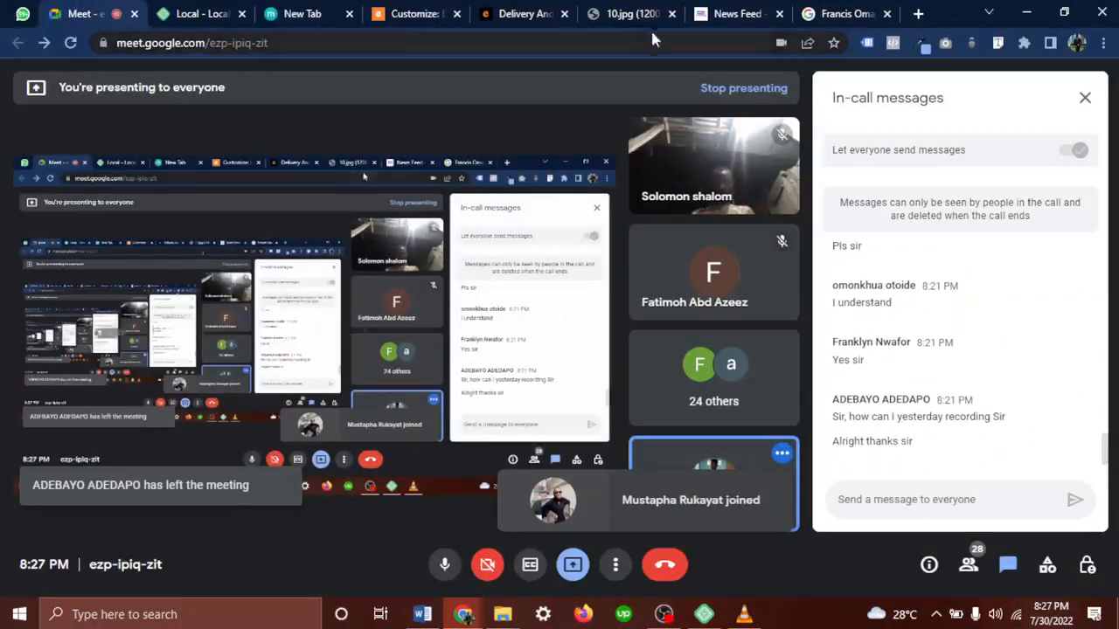
pyautogui.click(405, 13)
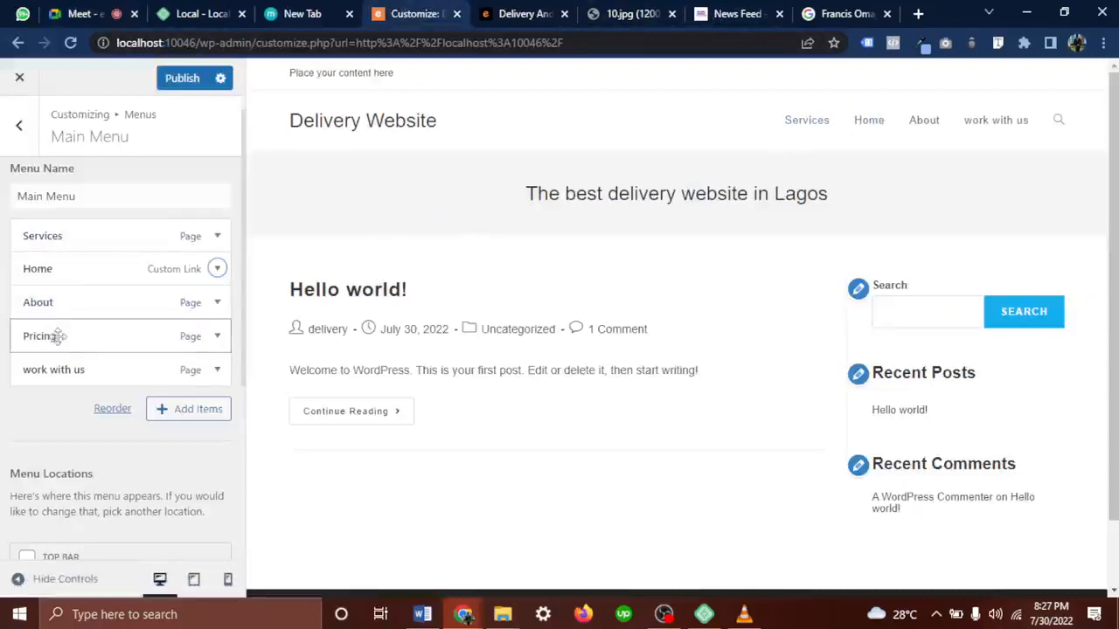
# Move 'work with us' up below Services, checking the delivery portfolio reference page
pyautogui.moveTo(67, 370); pyautogui.dragTo(26, 268)
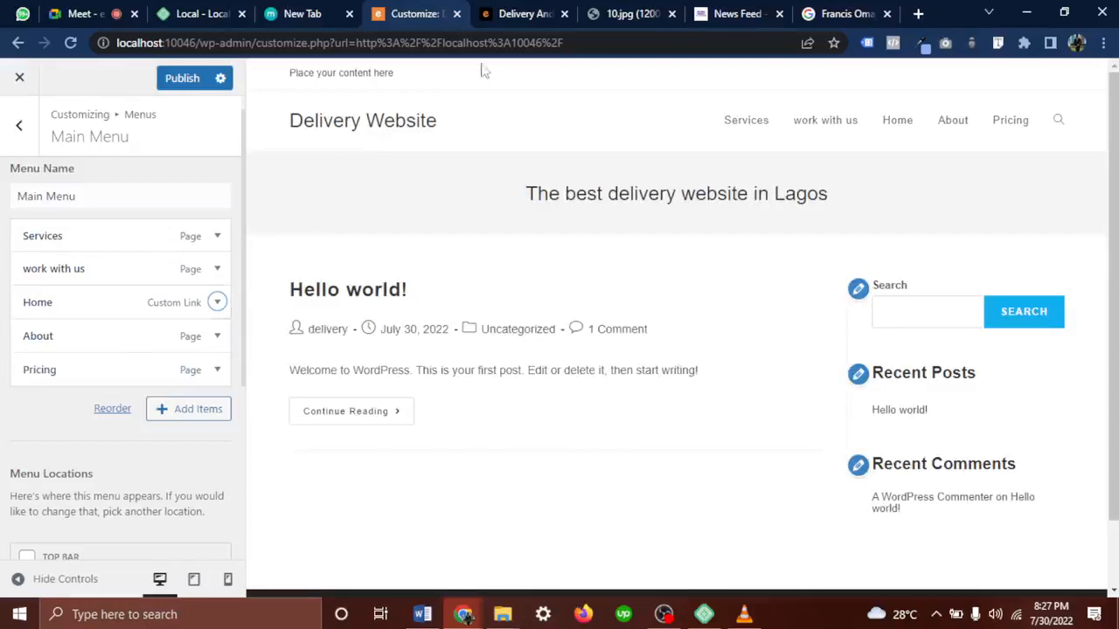
pyautogui.click(531, 13)
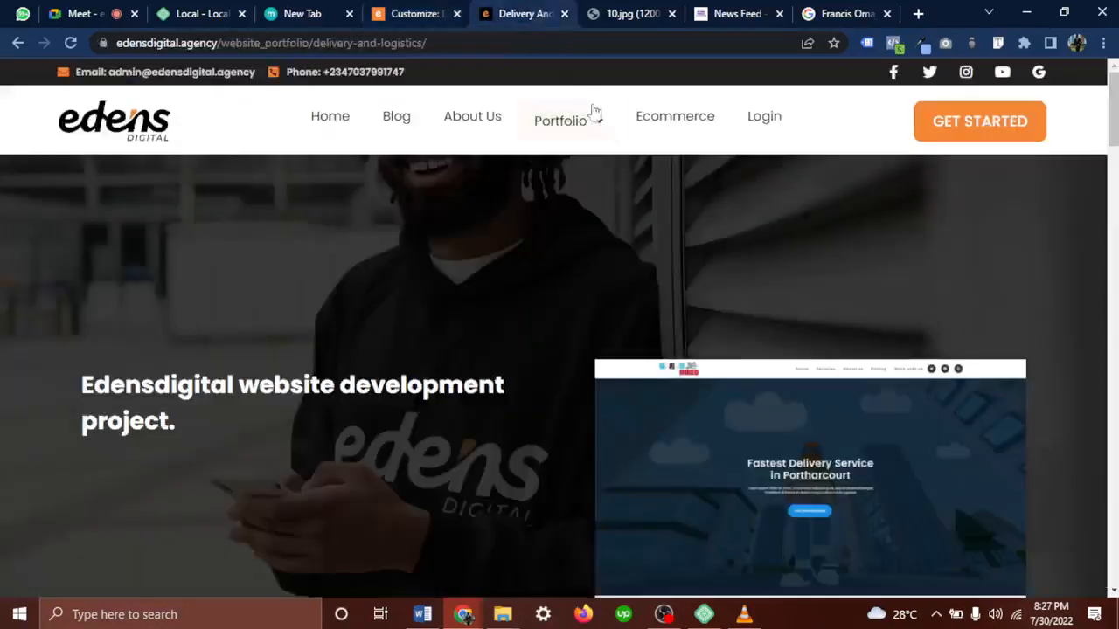
pyautogui.moveTo(593, 116)
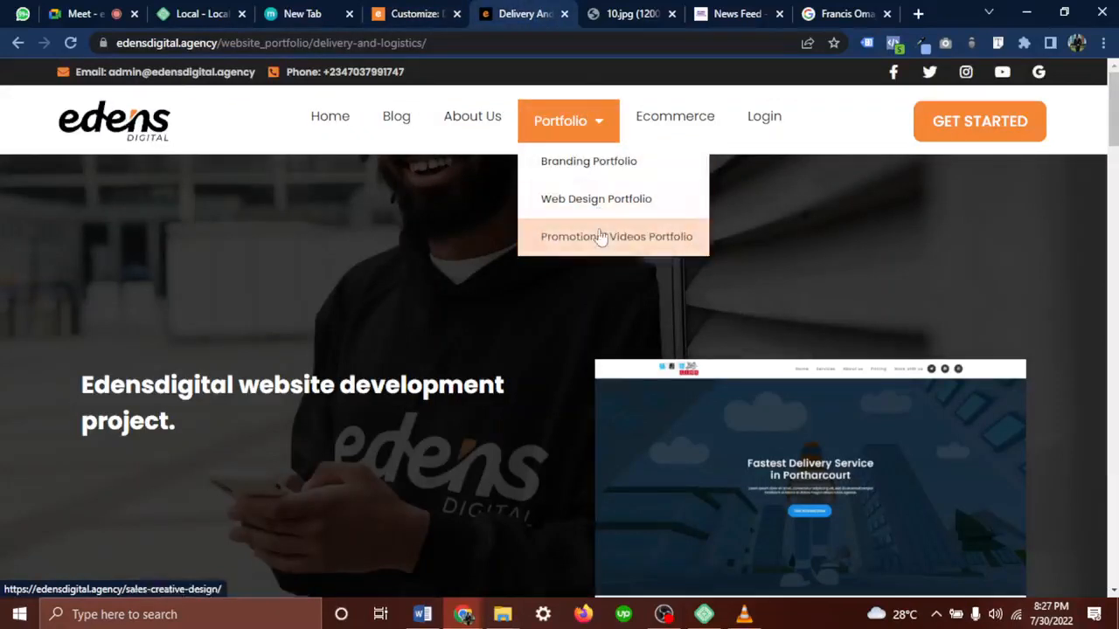
pyautogui.click(399, 22)
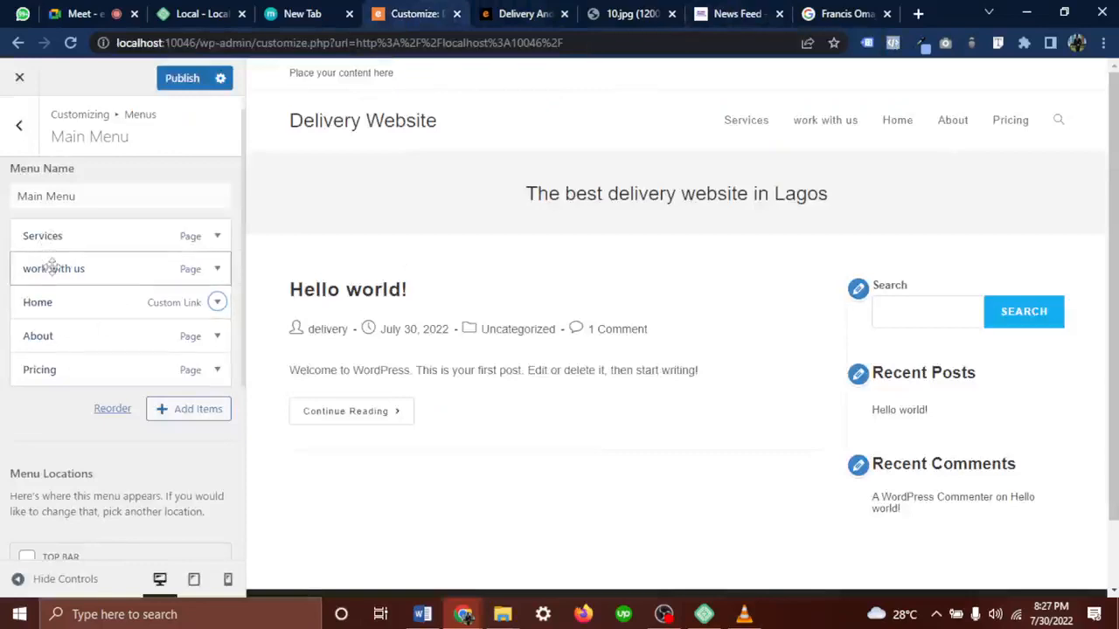
pyautogui.moveTo(51, 267); pyautogui.dragTo(70, 269)
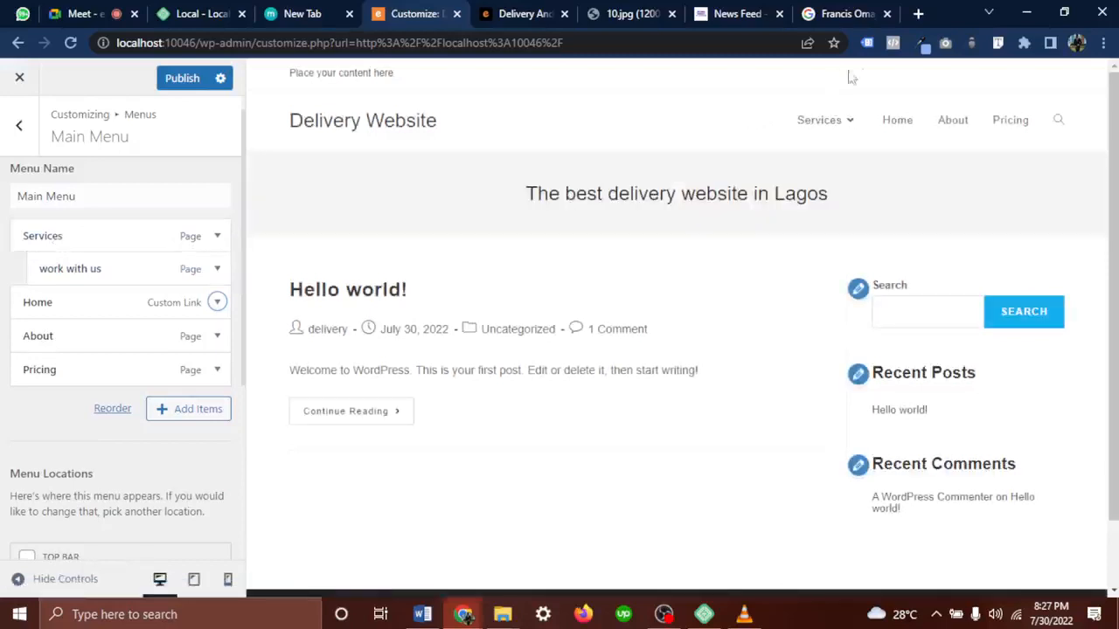
pyautogui.moveTo(804, 125)
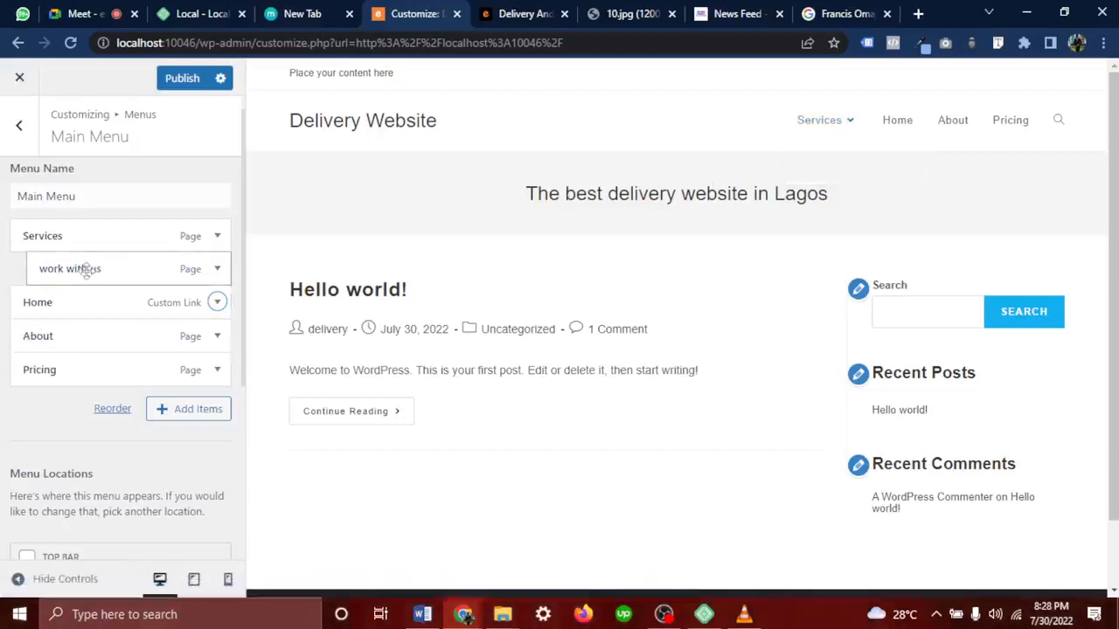
# Un-nest About and 'work with us' to top level, put Home first and About above 'work with us'
pyautogui.moveTo(45, 341); pyautogui.dragTo(57, 304)
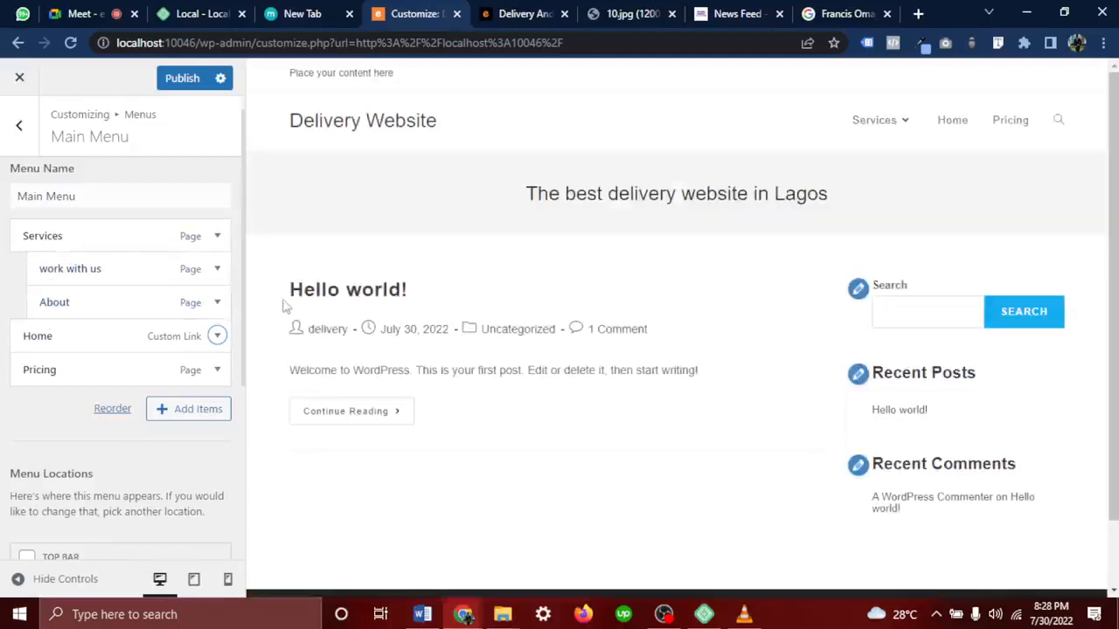
pyautogui.moveTo(861, 105)
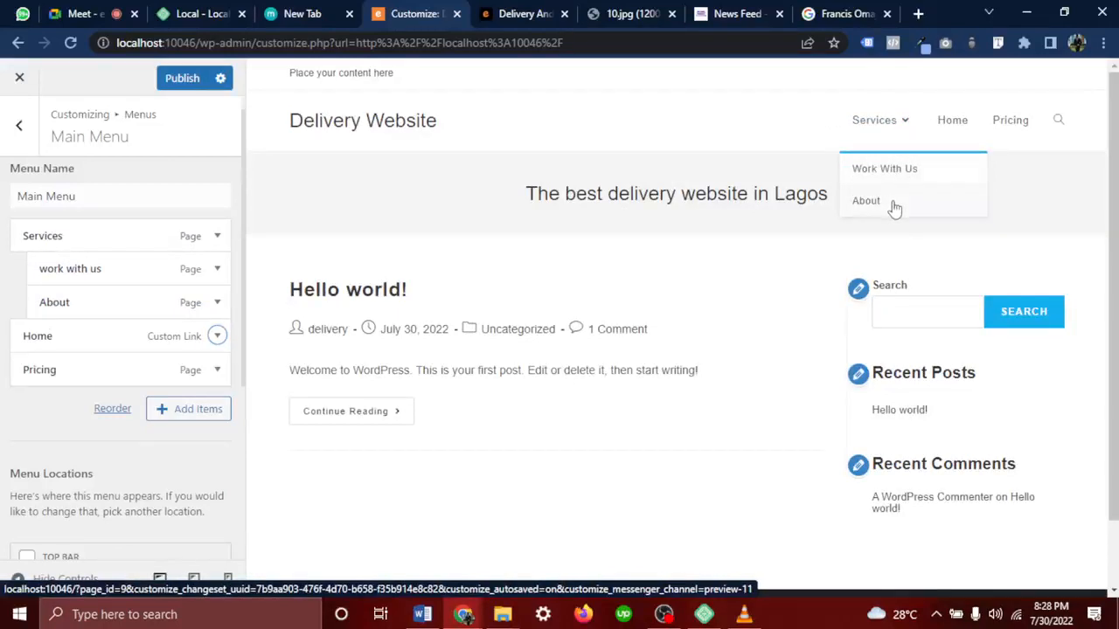
pyautogui.moveTo(108, 292); pyautogui.dragTo(44, 302)
pyautogui.moveTo(120, 270); pyautogui.dragTo(85, 274)
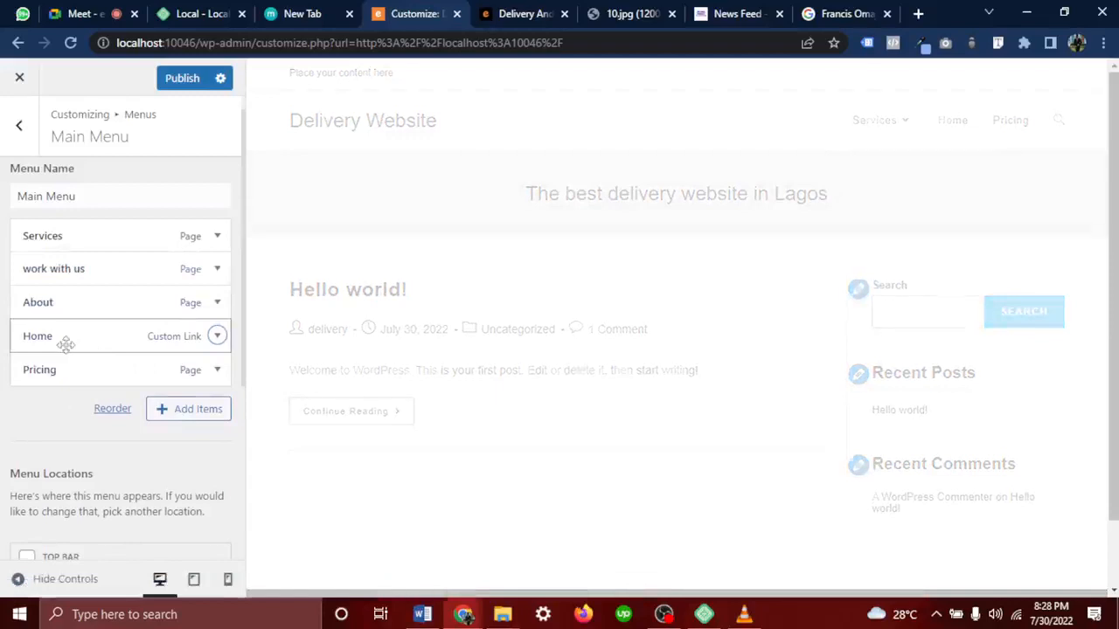
pyautogui.moveTo(66, 343); pyautogui.dragTo(56, 237)
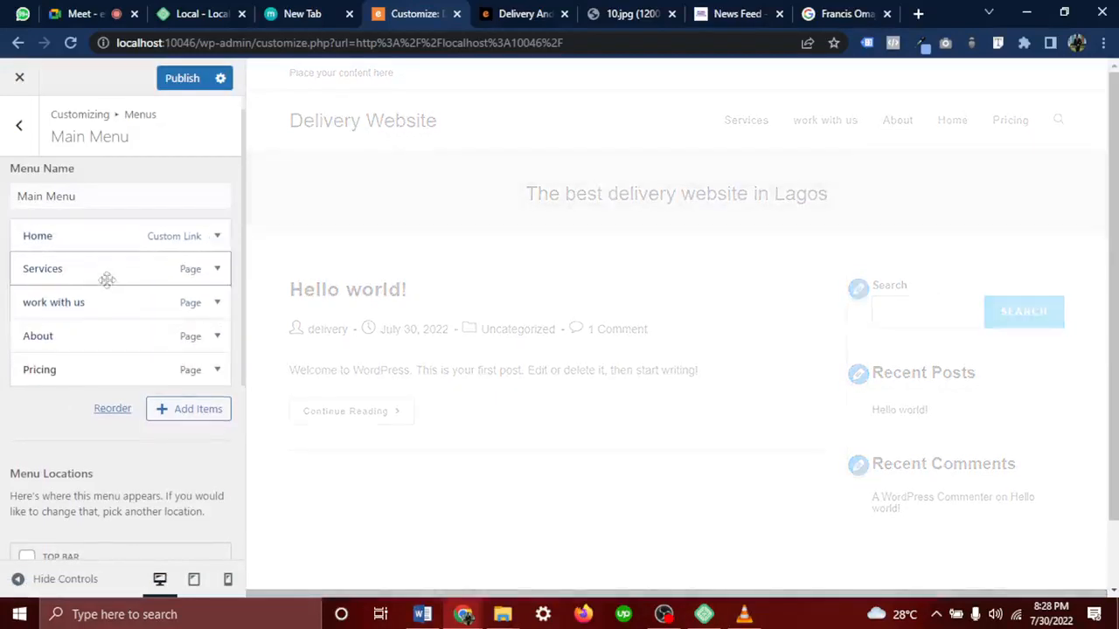
pyautogui.moveTo(83, 335); pyautogui.dragTo(75, 304)
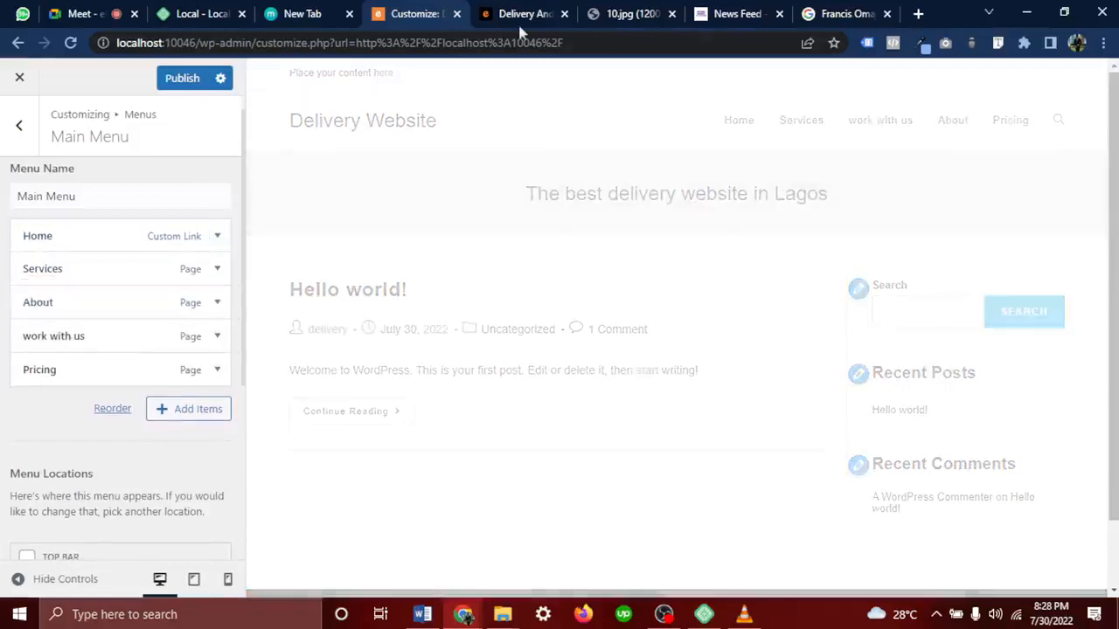
# After checking the reference design, place Pricing above 'work with us', then go back to Meet
pyautogui.click(603, 10)
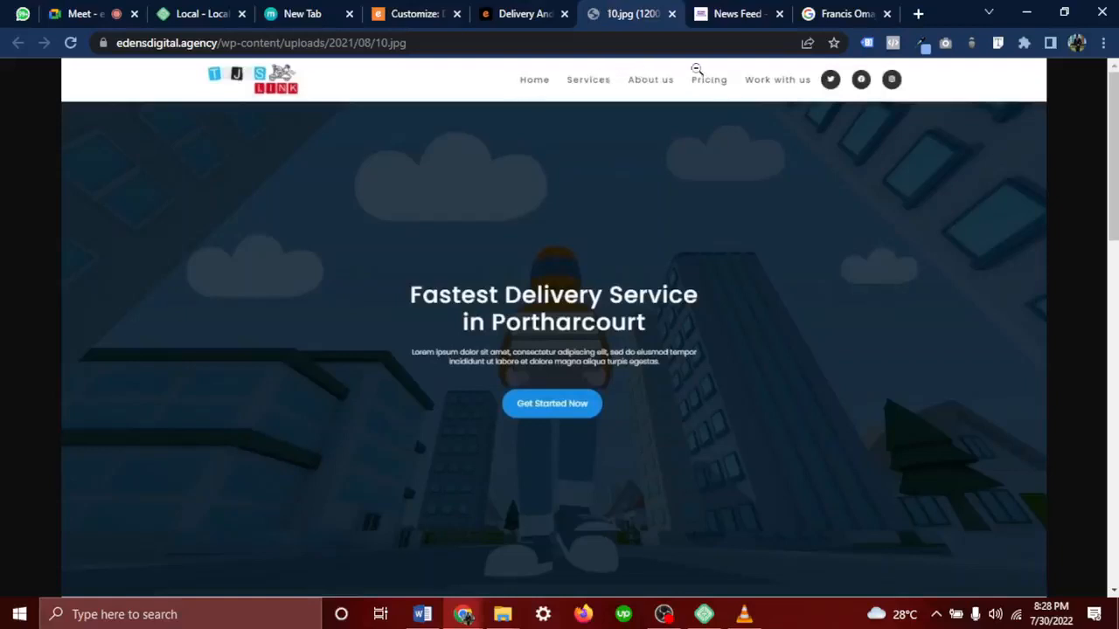
pyautogui.click(402, 14)
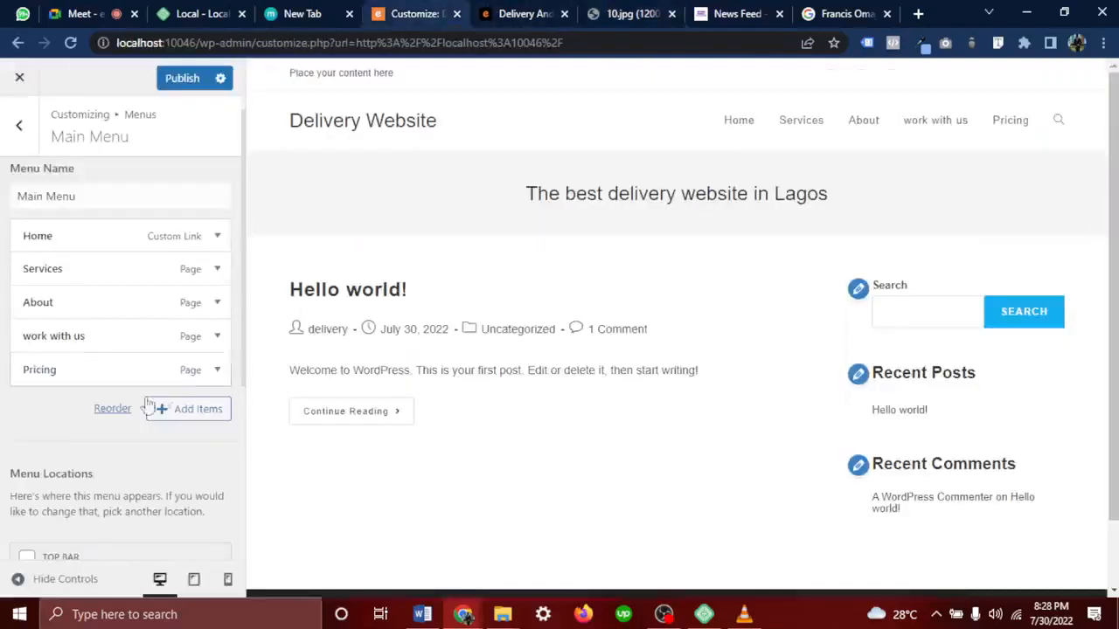
pyautogui.moveTo(107, 370); pyautogui.dragTo(90, 338)
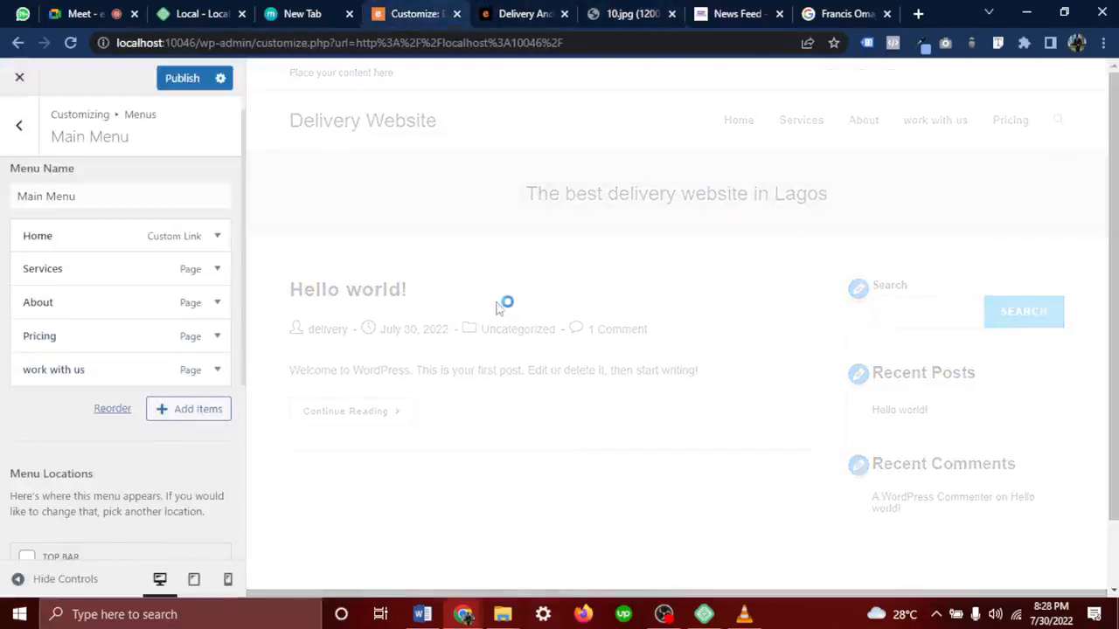
pyautogui.click(72, 13)
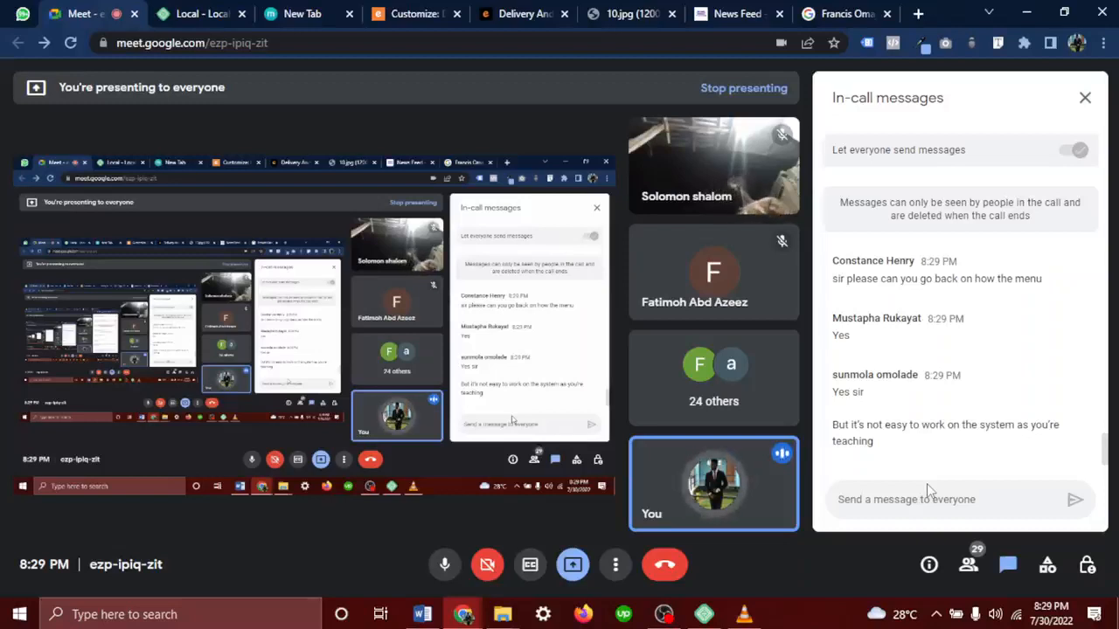
# Return to the WordPress Customizer tab after reading the Meet chat
pyautogui.click(413, 13)
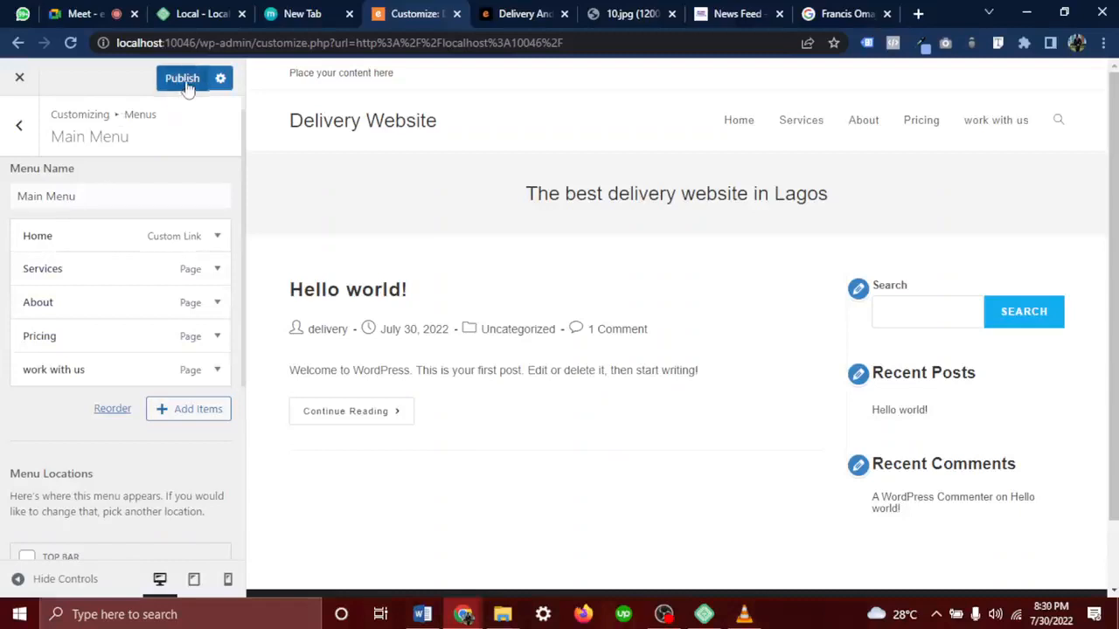
# Publish the reordered Main Menu and return to the main Customizer sections
pyautogui.click(186, 88)
pyautogui.click(19, 125)
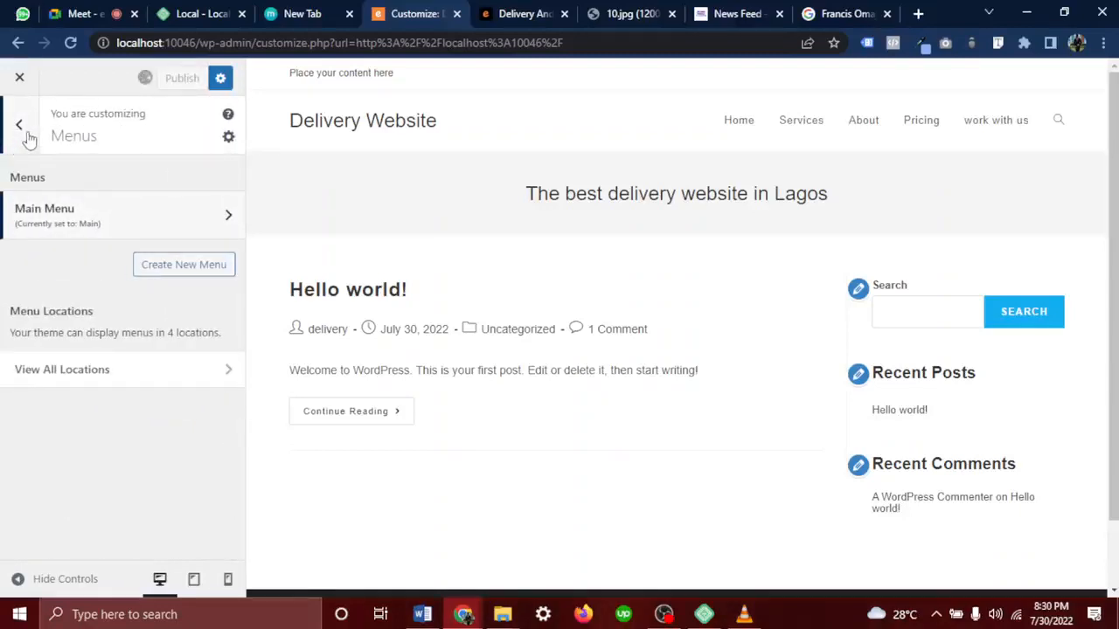
pyautogui.click(27, 137)
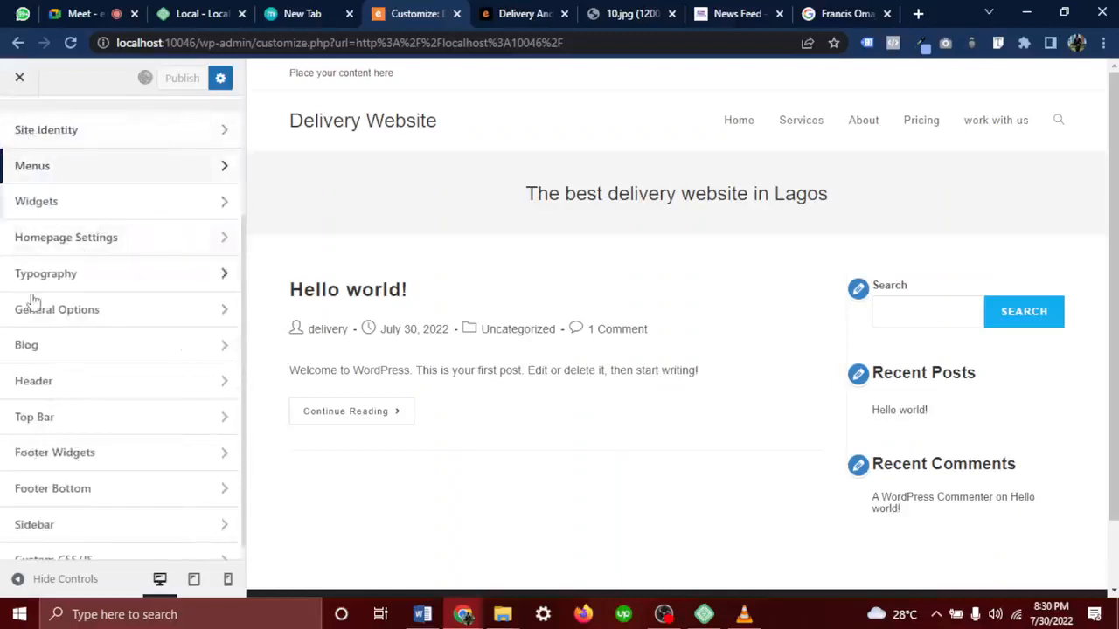
# Briefly look through Site Identity, the Main Menu and Widgets, ending on the main sections list
pyautogui.click(75, 296)
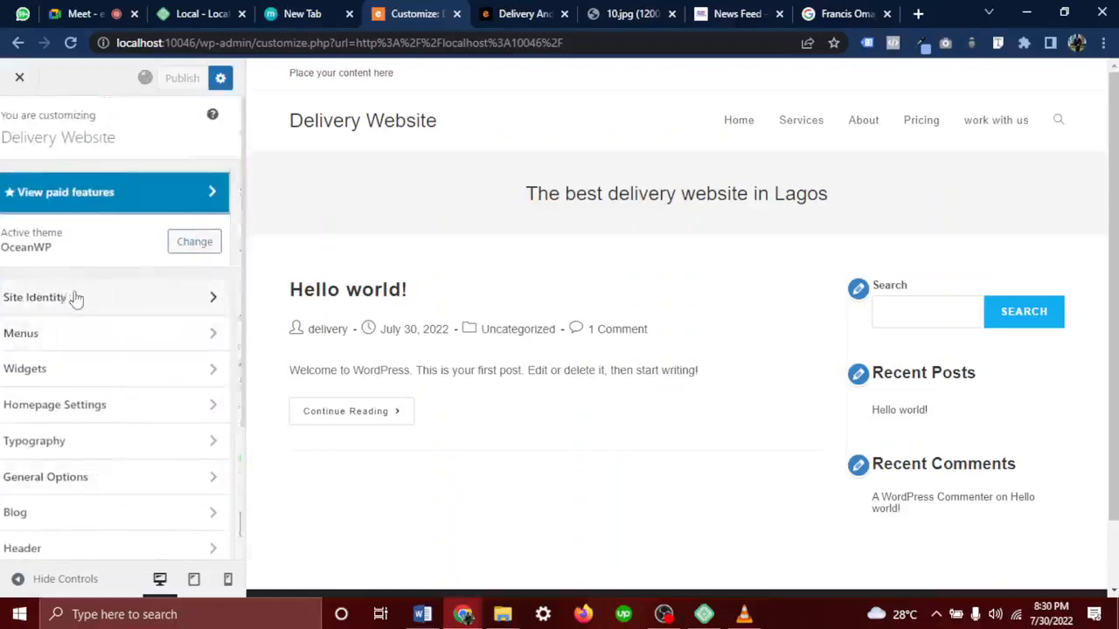
pyautogui.click(27, 151)
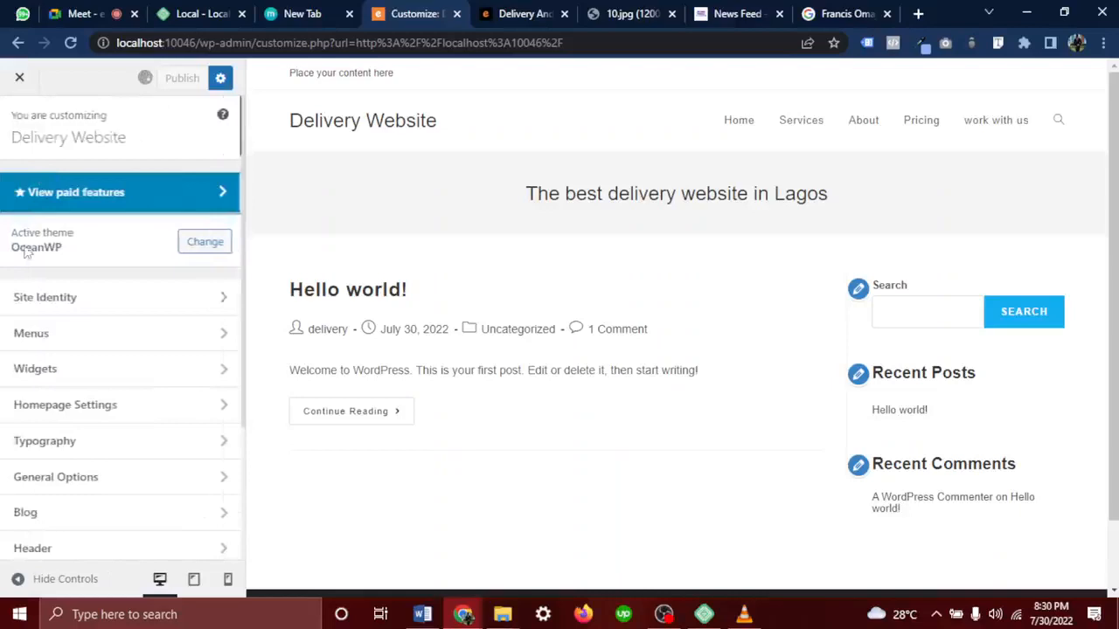
pyautogui.click(71, 347)
pyautogui.click(60, 220)
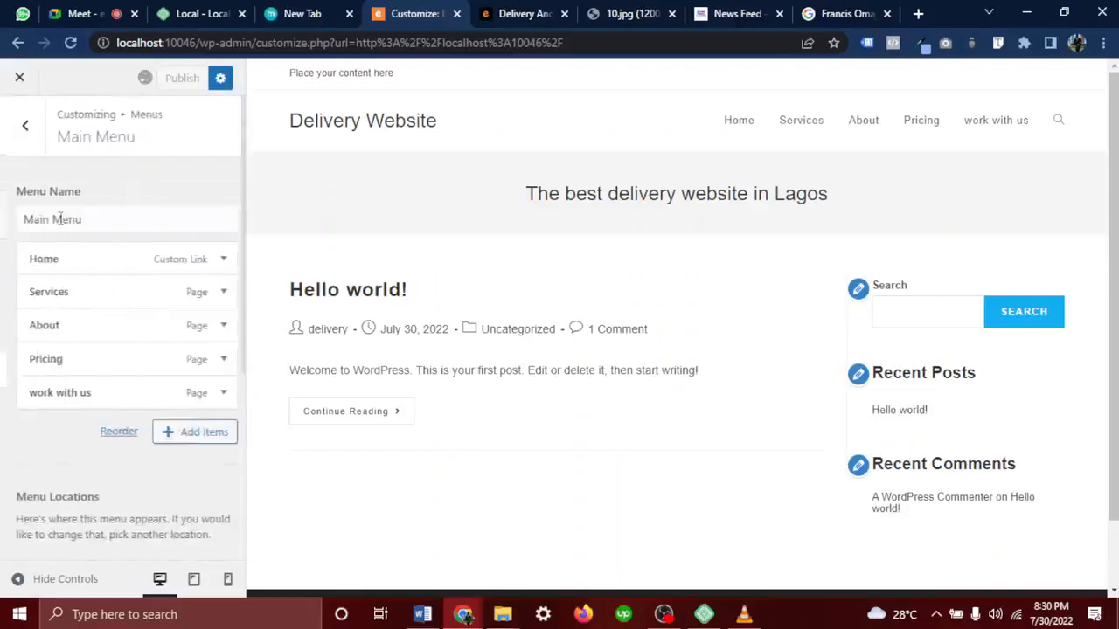
pyautogui.click(15, 128)
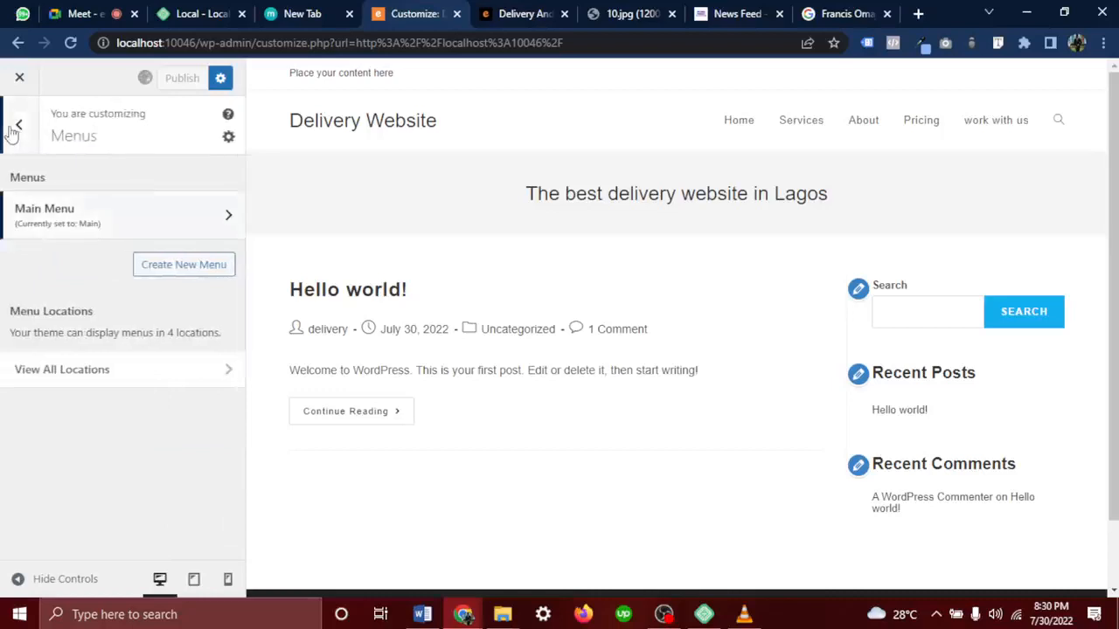
pyautogui.click(14, 128)
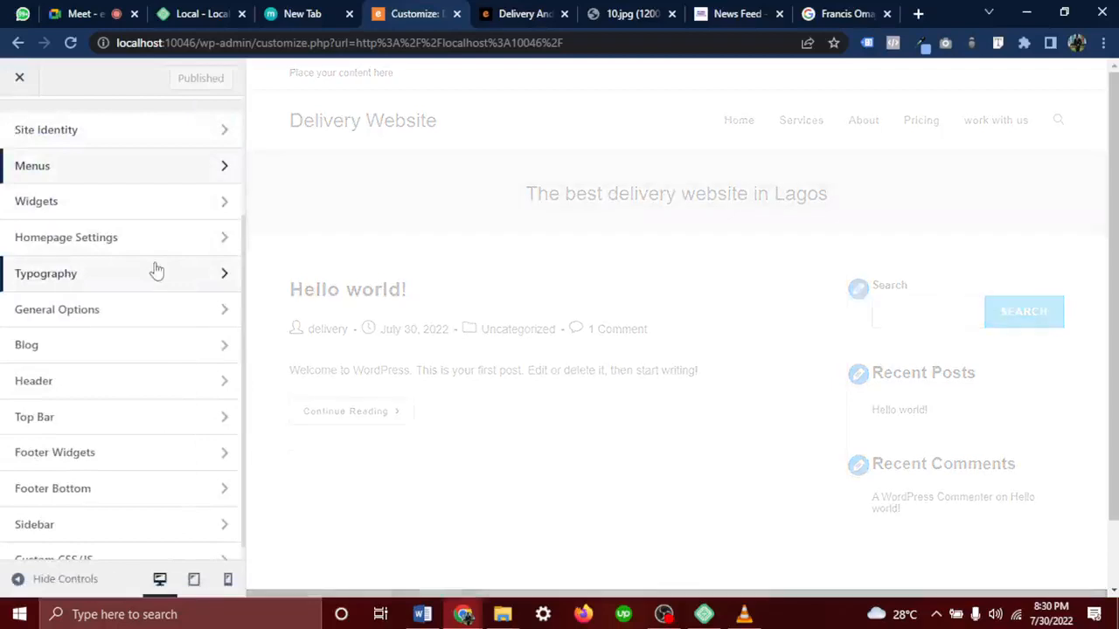
pyautogui.click(140, 203)
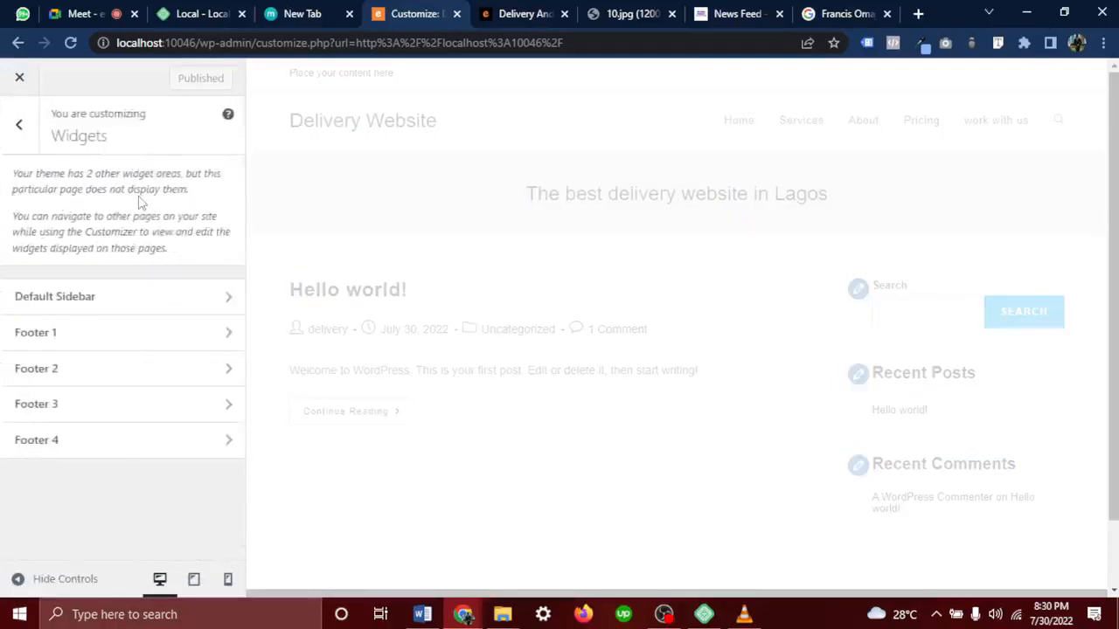
pyautogui.click(24, 144)
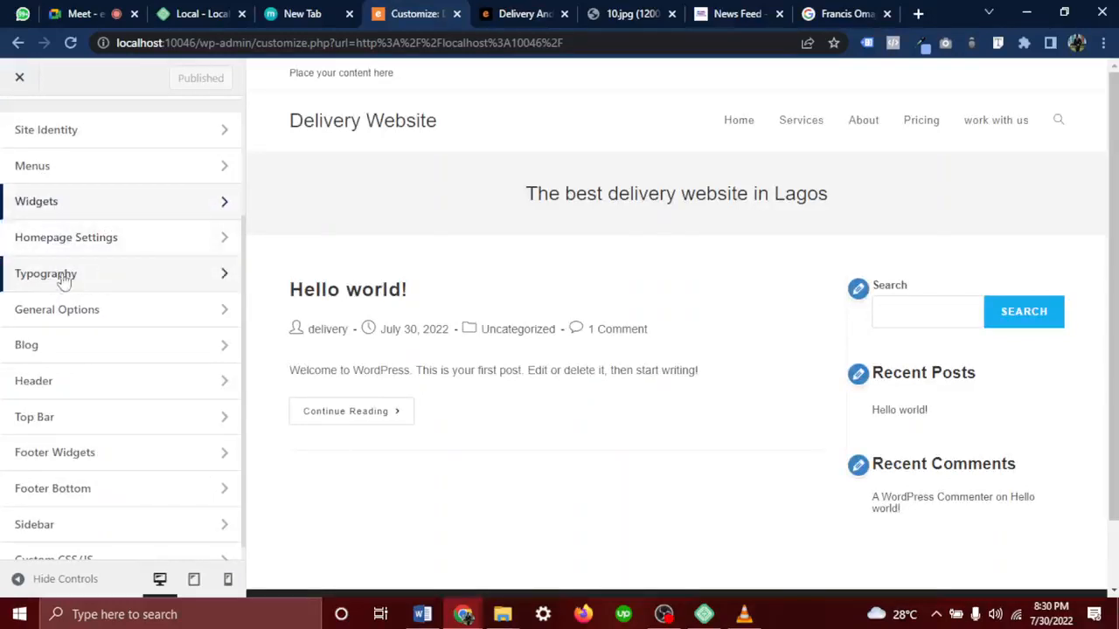
pyautogui.scroll(3, 57, 274)
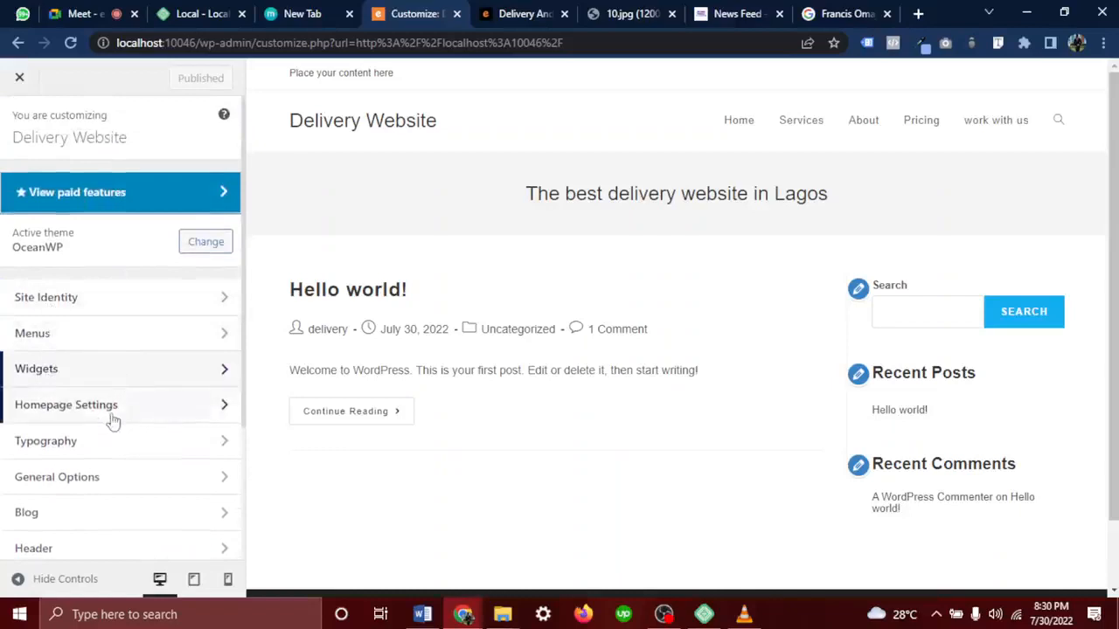
# In Typography > Body, search 'popp' and set the body font family to Poppins
pyautogui.click(54, 444)
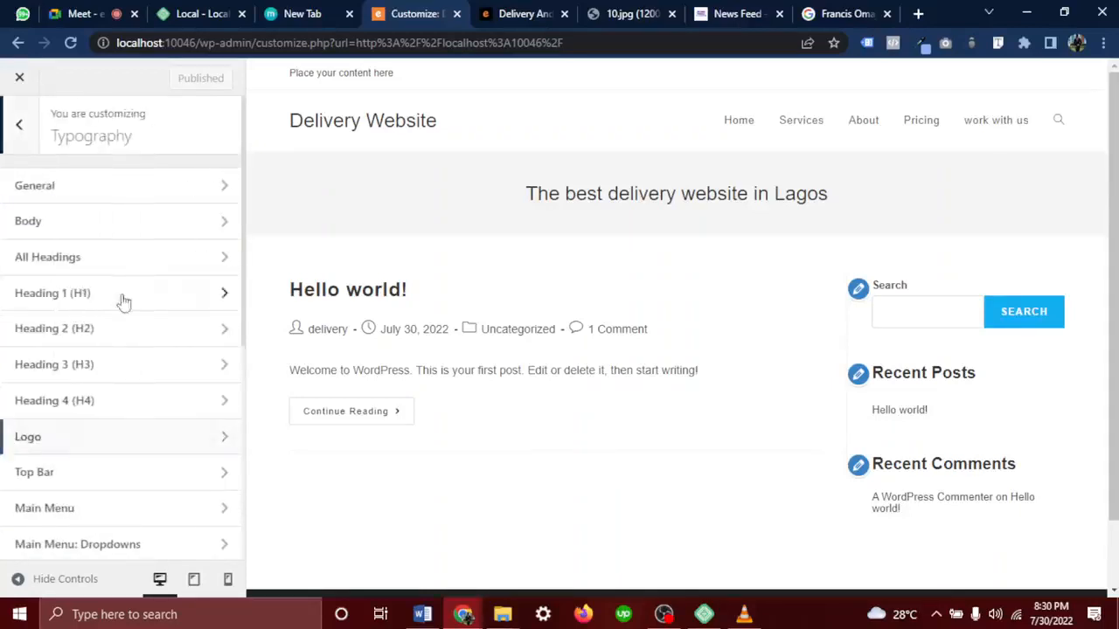
pyautogui.click(128, 196)
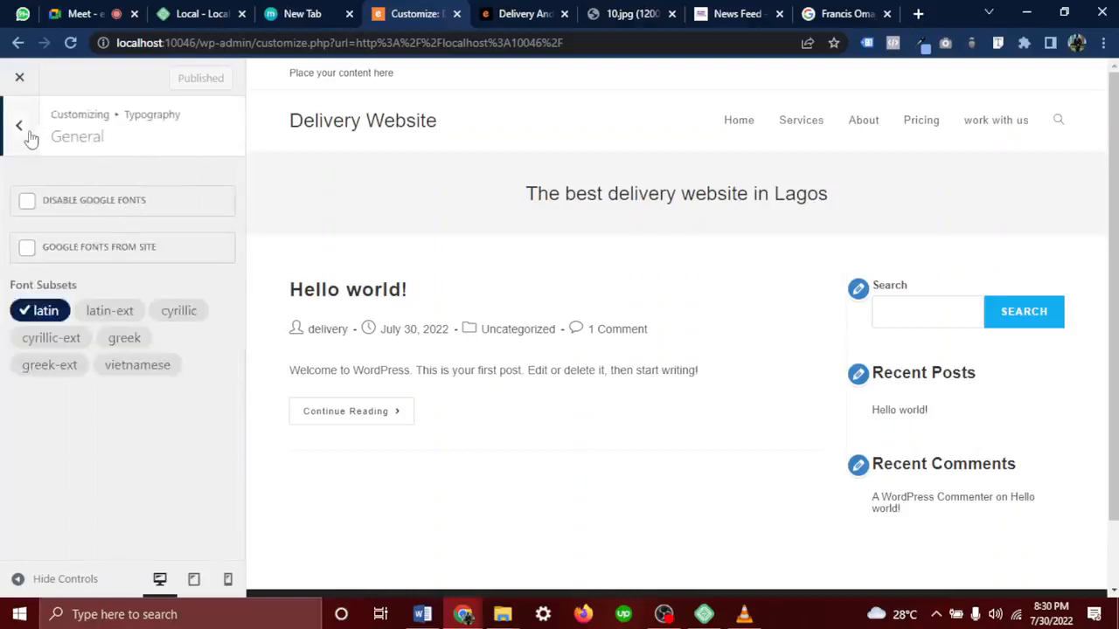
pyautogui.click(30, 138)
pyautogui.click(68, 235)
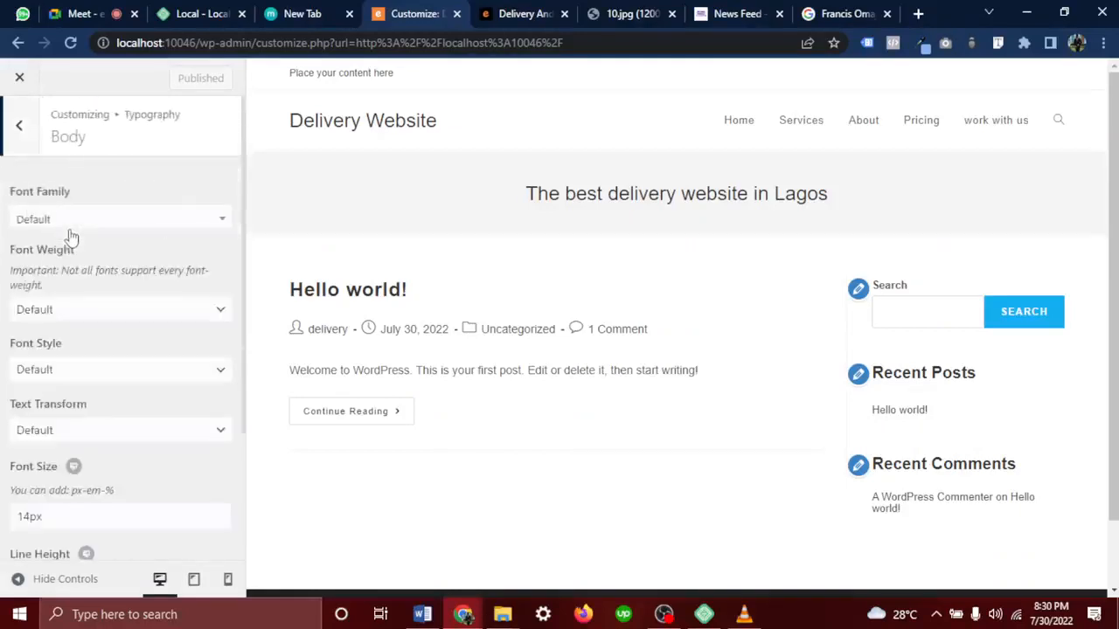
pyautogui.click(49, 224)
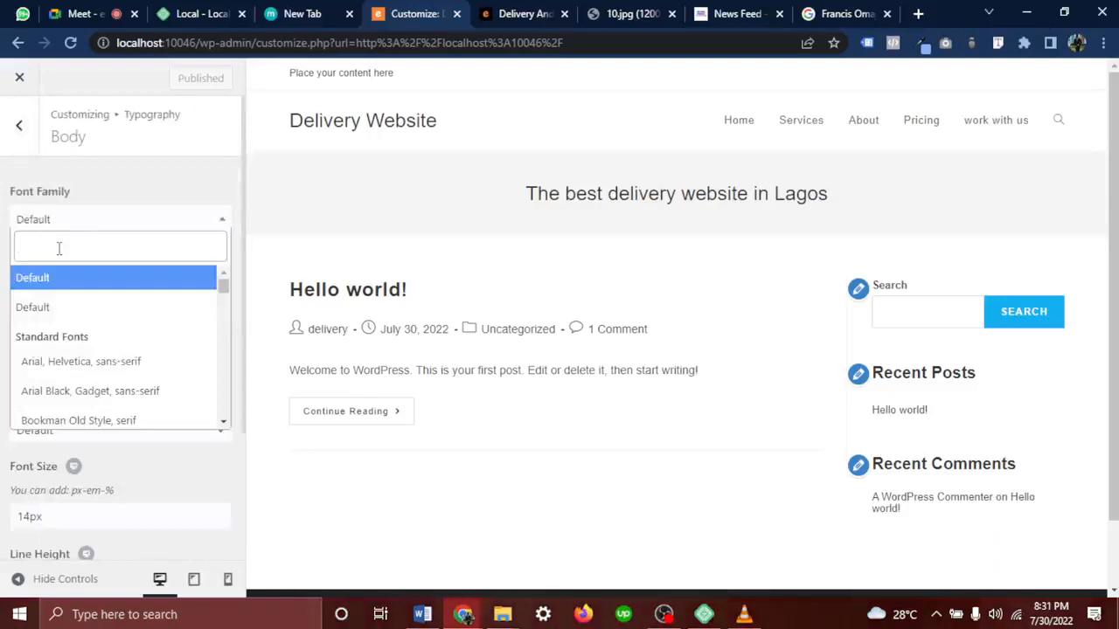
pyautogui.write('popp')
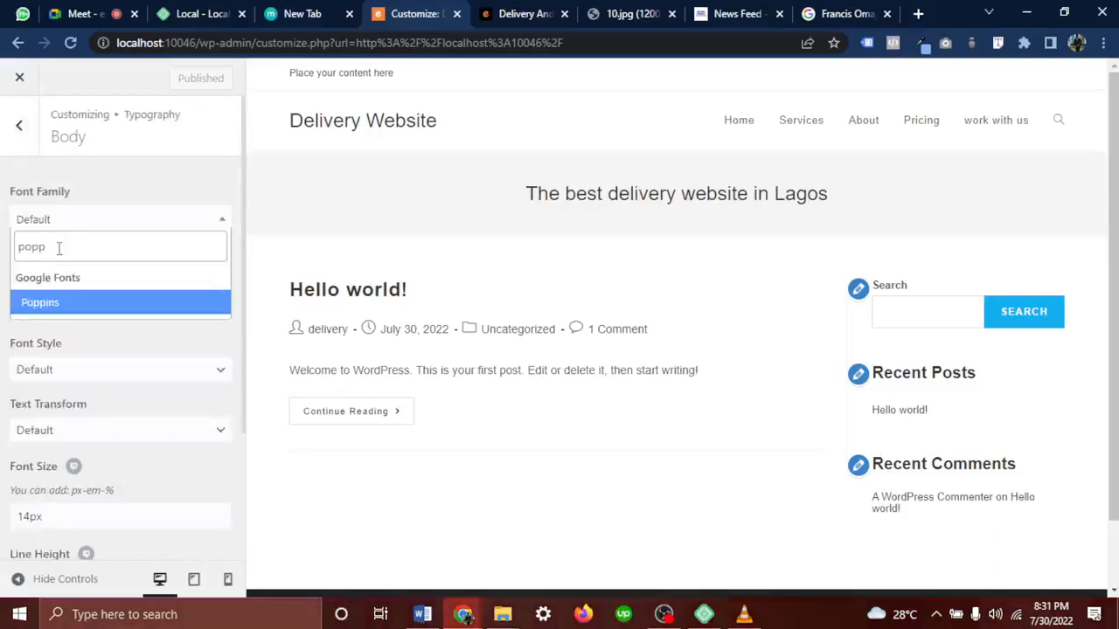
pyautogui.click(54, 304)
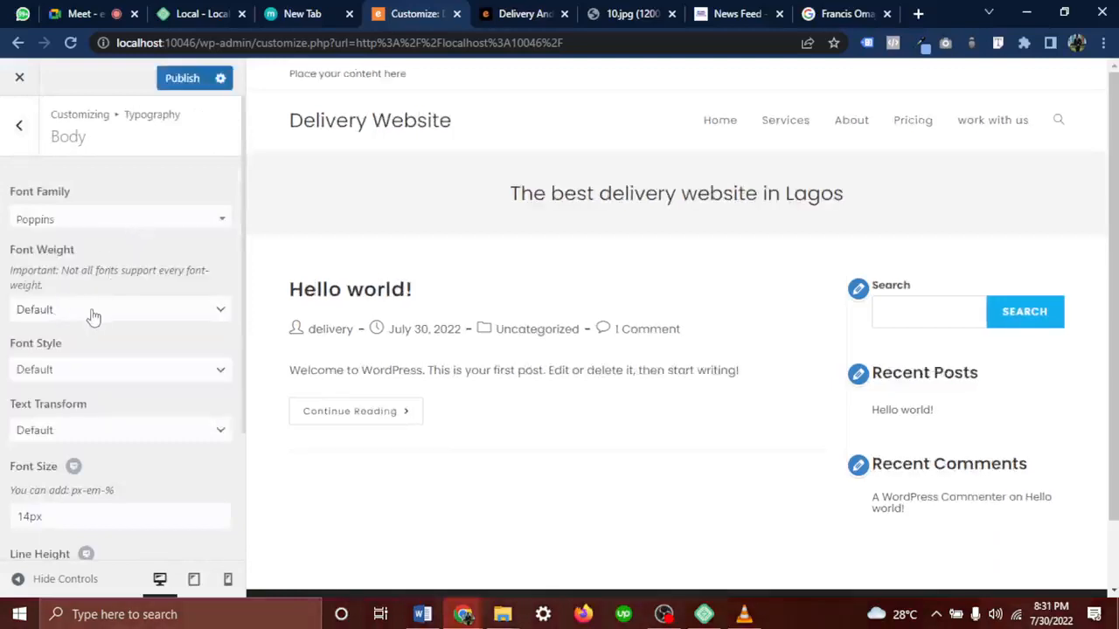
# Try Princess Sofia as the body font and inspect the post text in the preview
pyautogui.click(133, 226)
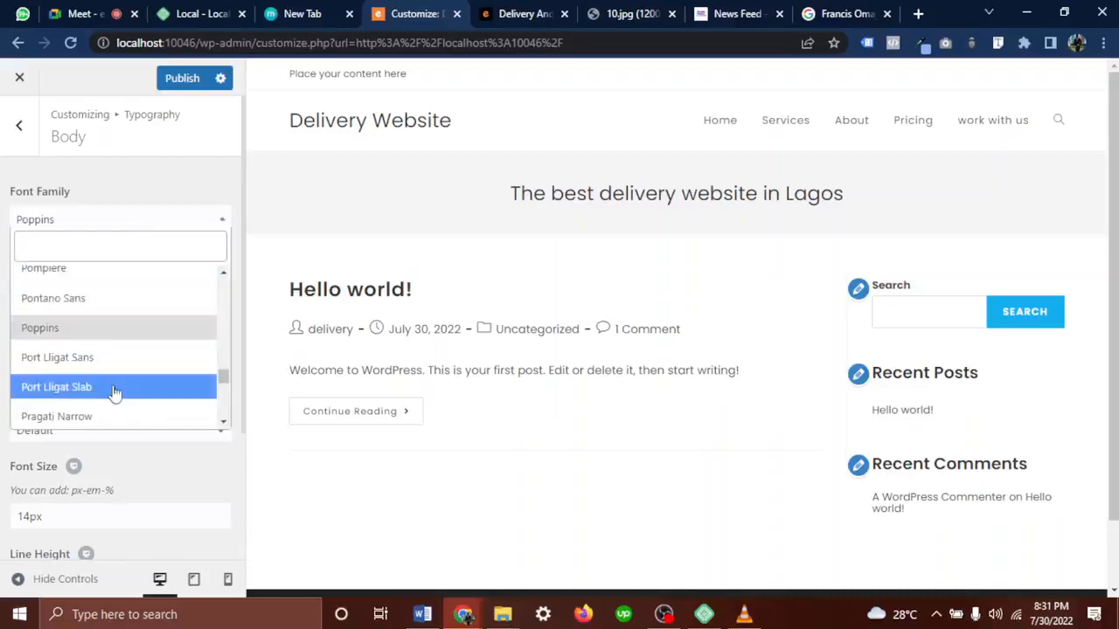
pyautogui.scroll(-3, 114, 393)
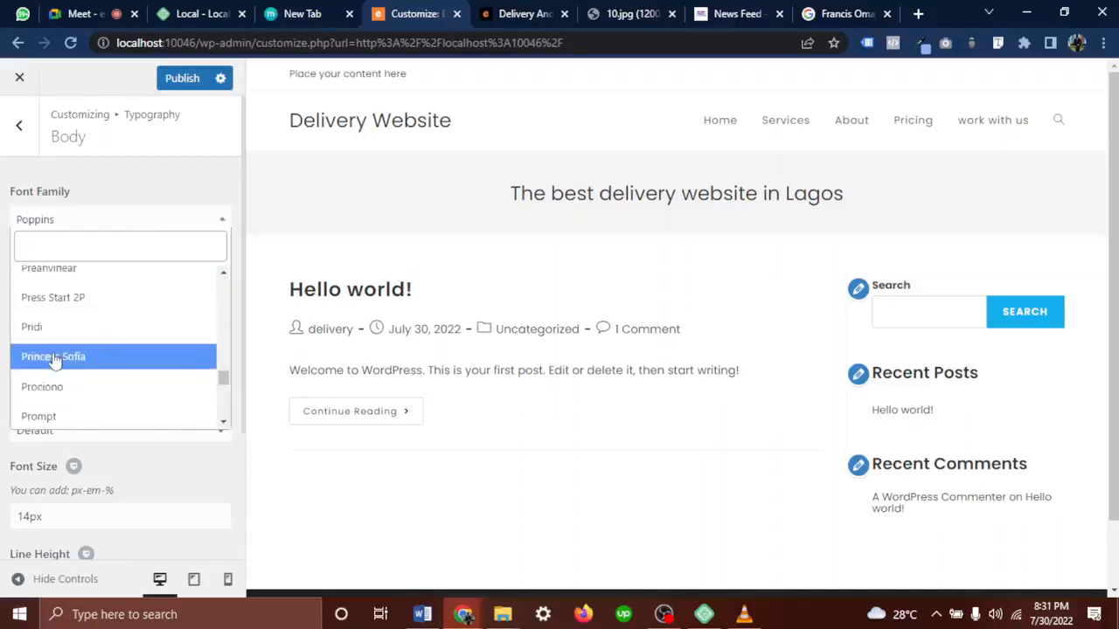
pyautogui.click(56, 362)
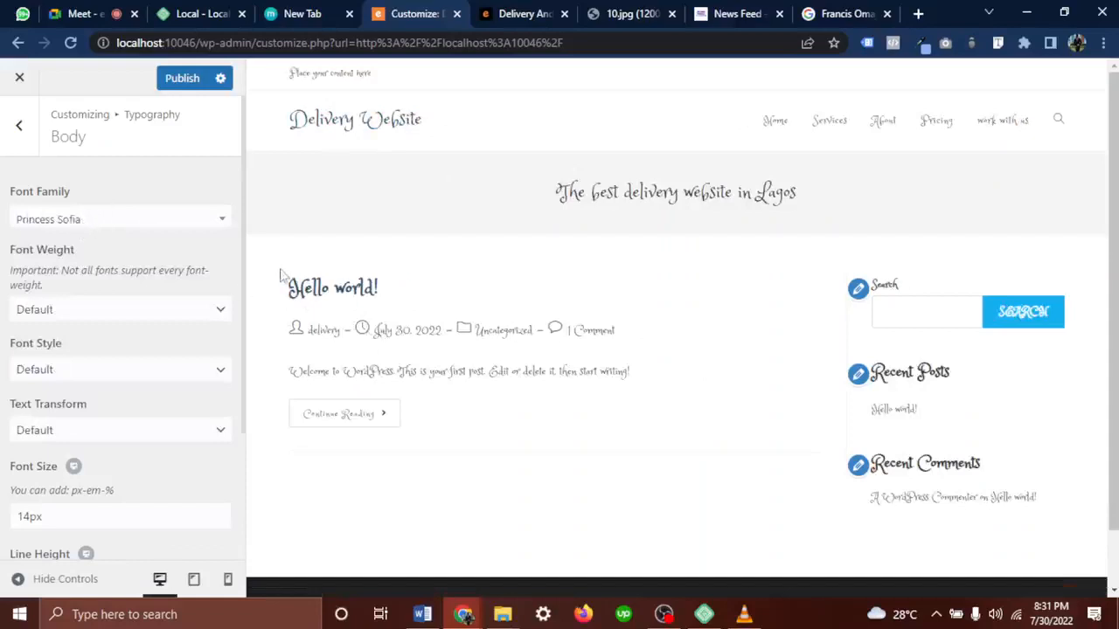
pyautogui.moveTo(282, 281); pyautogui.dragTo(697, 407)
pyautogui.click(769, 339)
# Switch the body font back to Poppins and return to the Typography sections list
pyautogui.click(105, 220)
pyautogui.scroll(1, 102, 347)
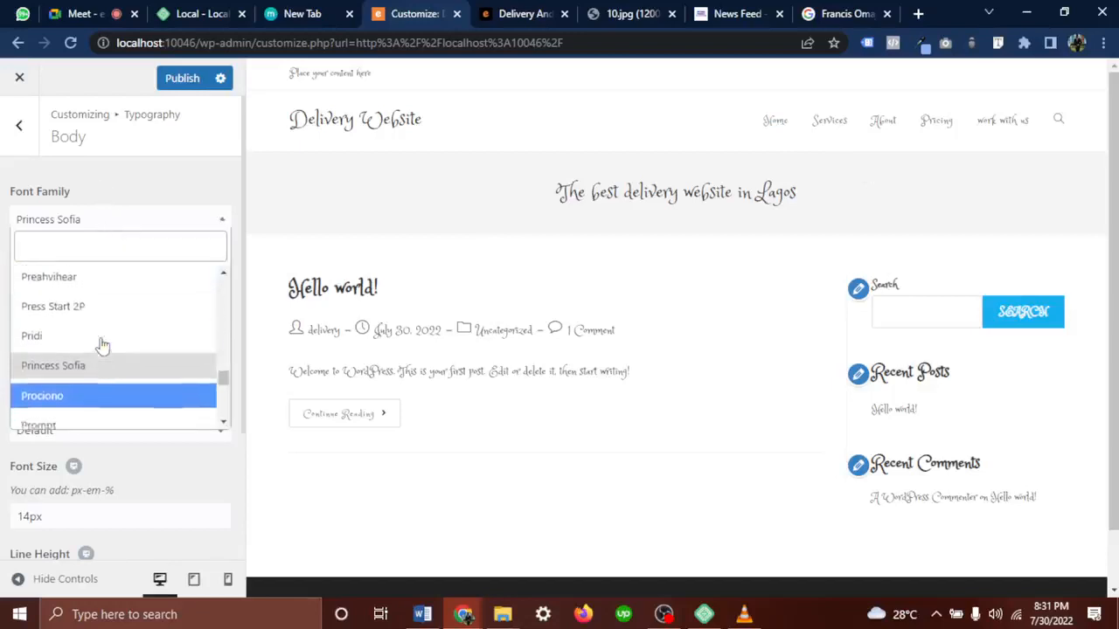
pyautogui.scroll(-1, 102, 347)
pyautogui.scroll(2, 103, 347)
pyautogui.scroll(3, 102, 347)
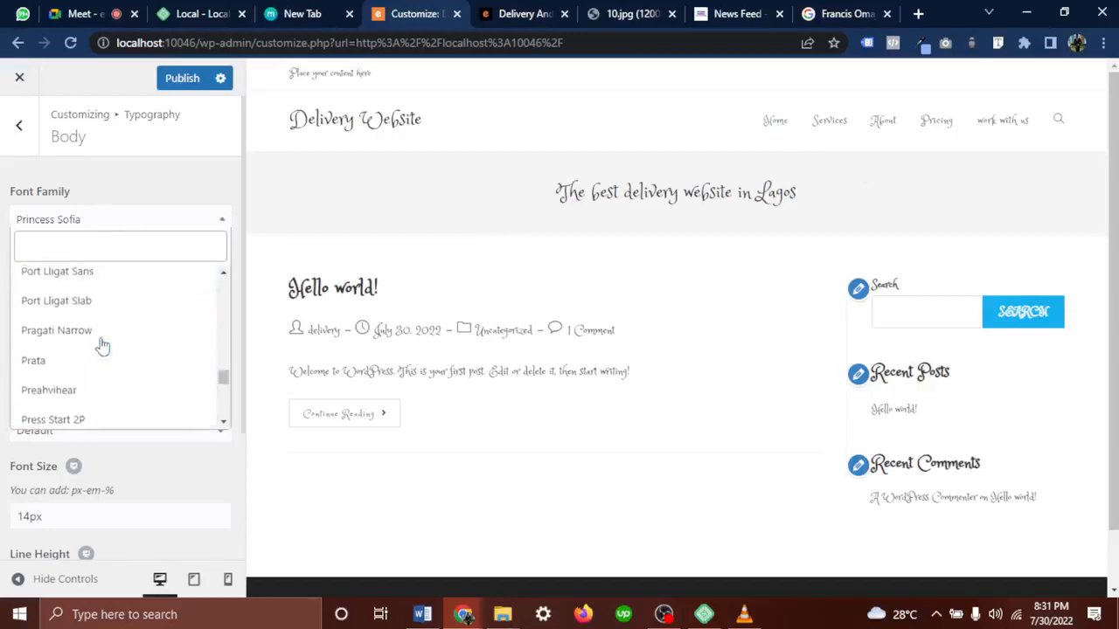
pyautogui.click(115, 312)
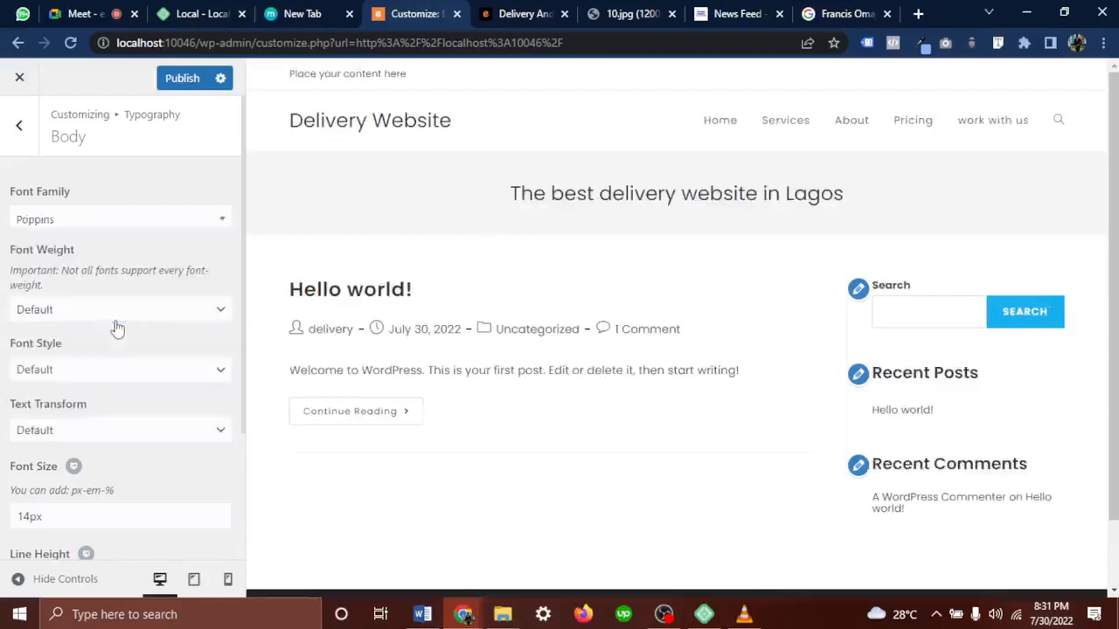
pyautogui.scroll(-1, 88, 397)
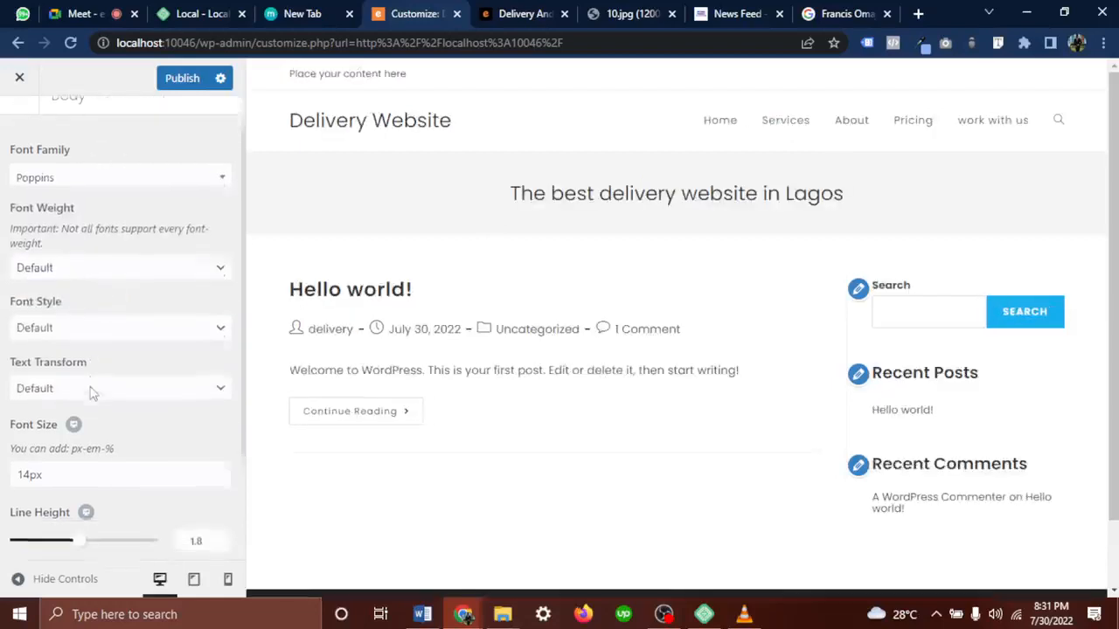
pyautogui.scroll(-2, 56, 451)
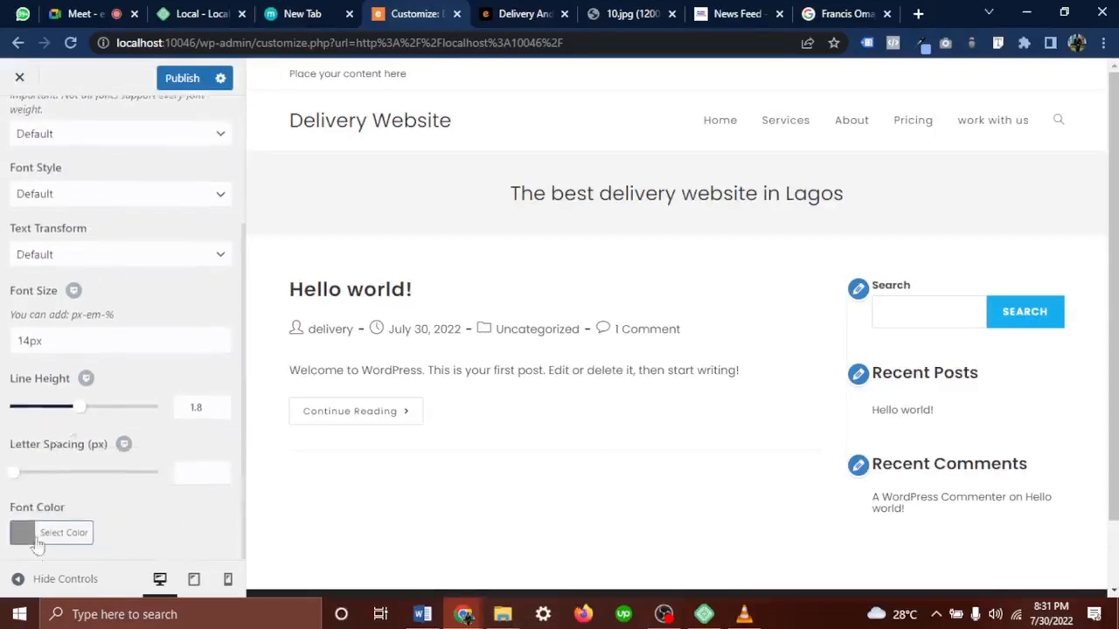
pyautogui.scroll(3, 98, 201)
pyautogui.click(19, 128)
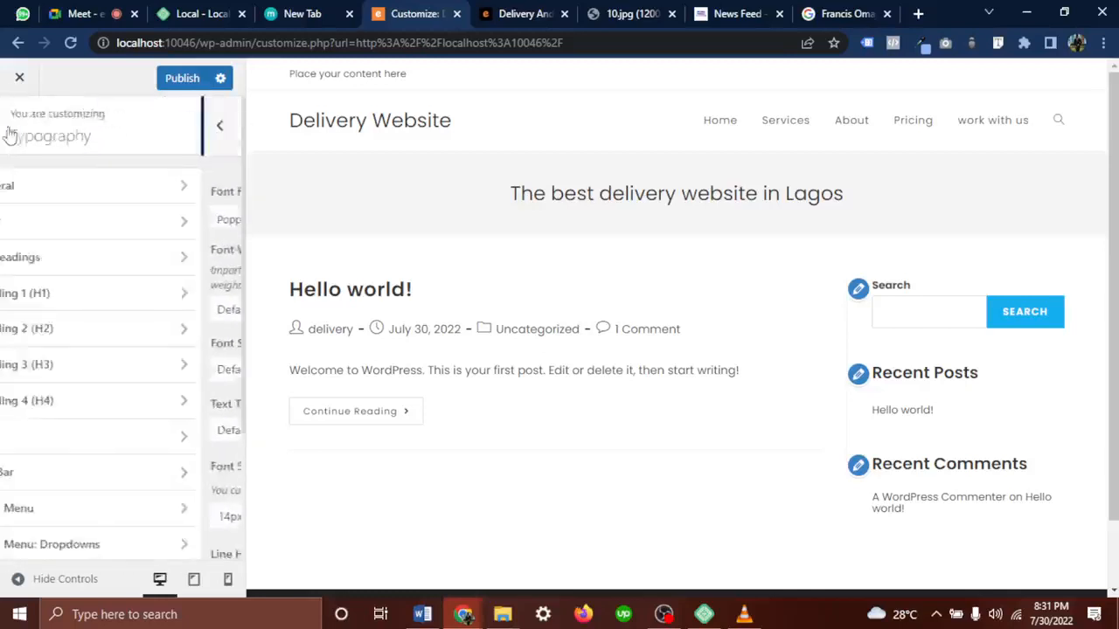
pyautogui.scroll(-1, 96, 369)
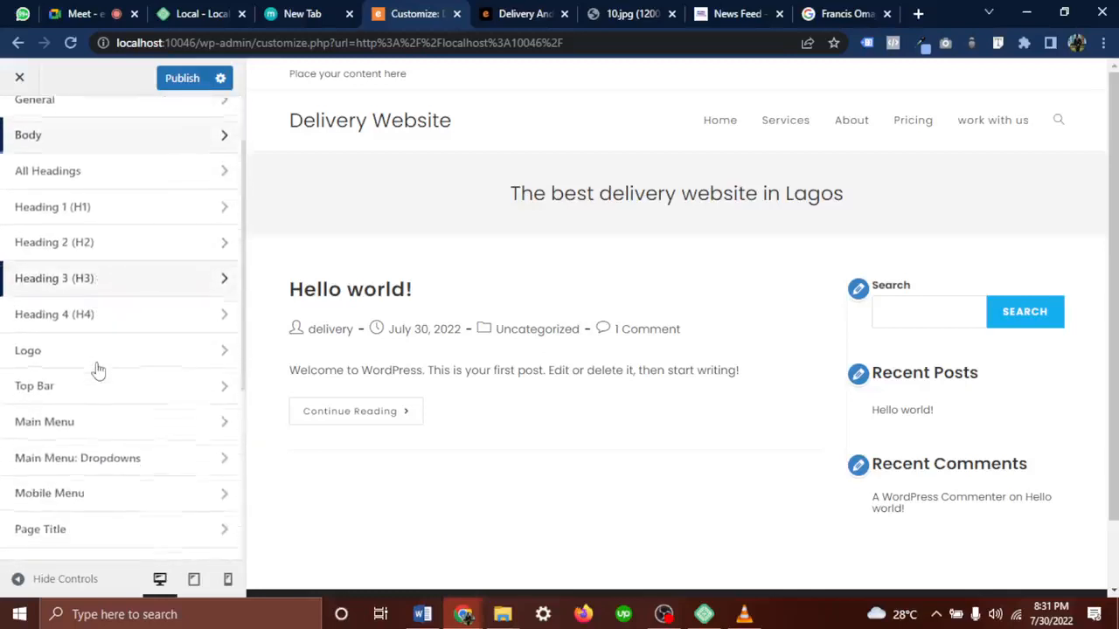
# Set the Main Menu typography to Poppins with weight Medium 500
pyautogui.click(66, 423)
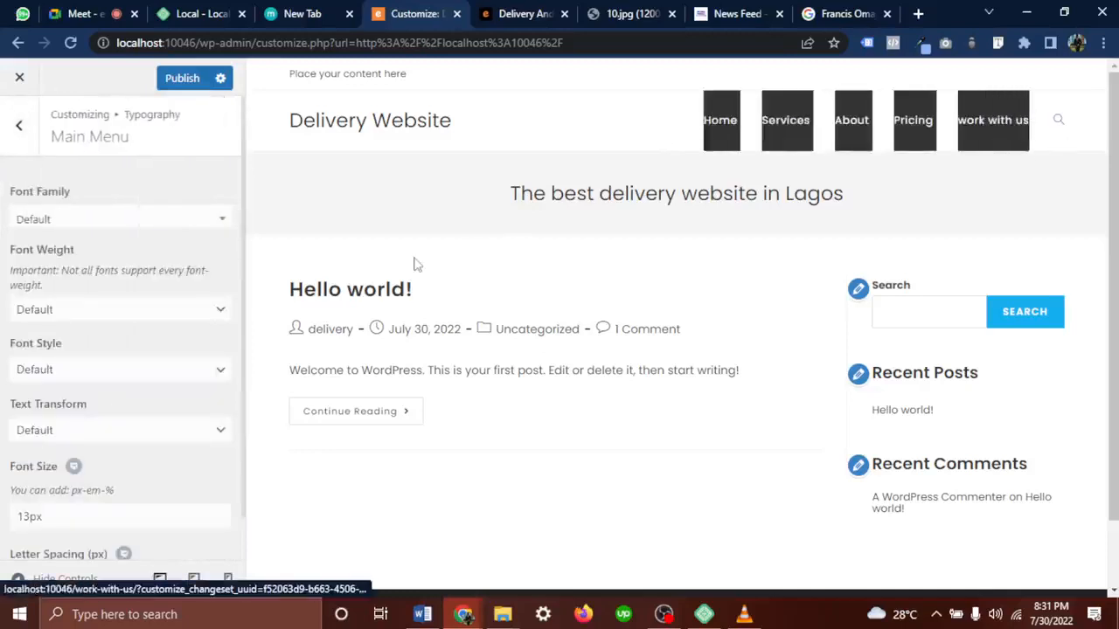
pyautogui.click(83, 216)
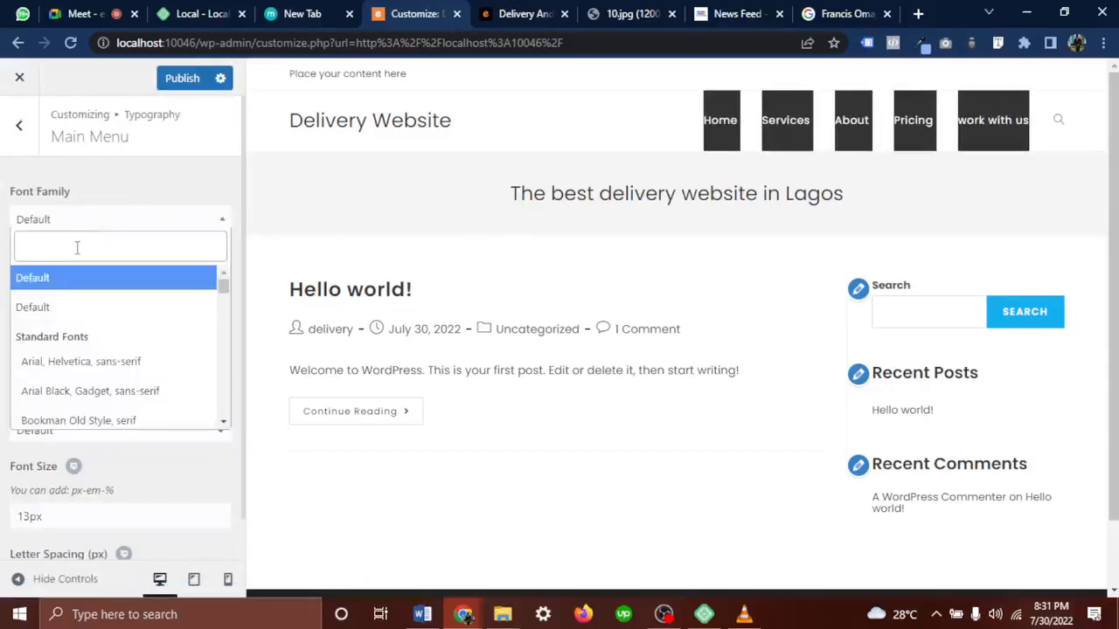
pyautogui.write('popp')
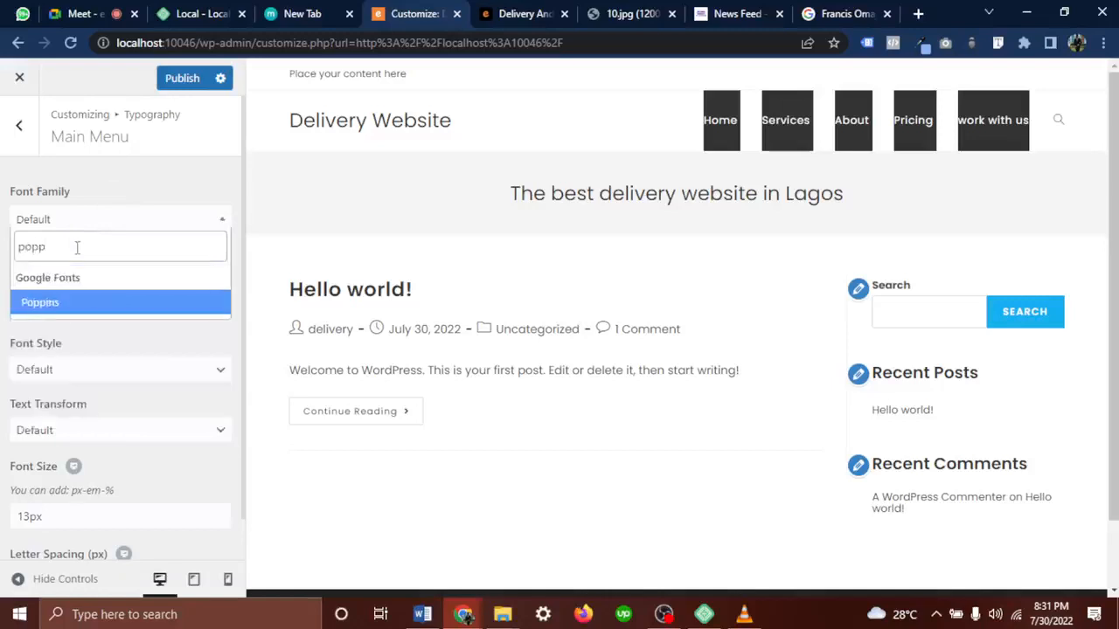
pyautogui.click(76, 303)
pyautogui.scroll(-1, 76, 308)
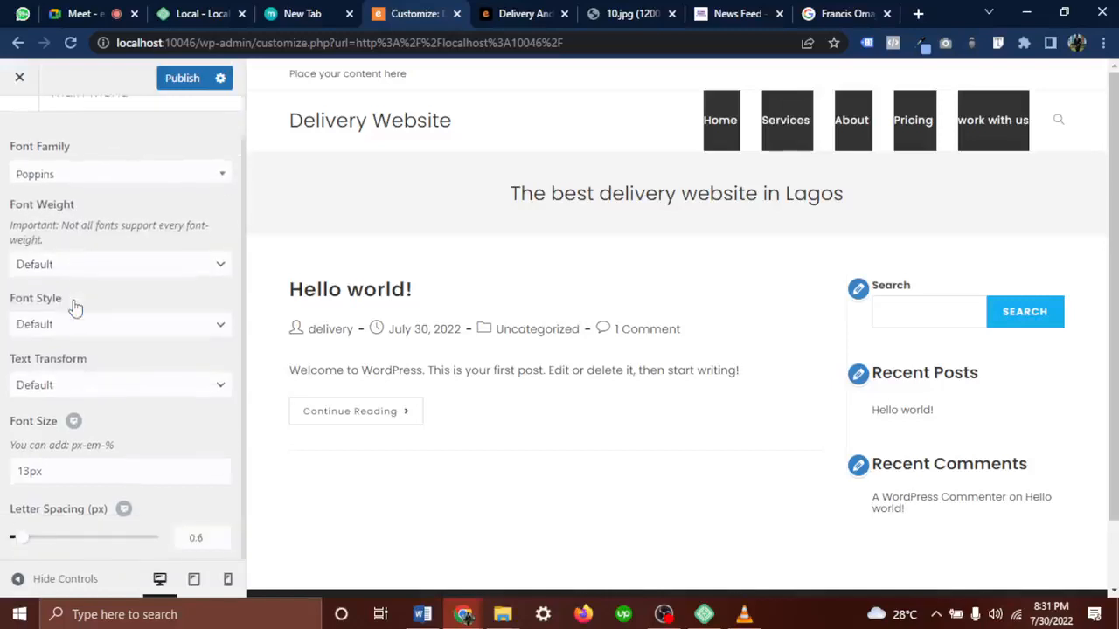
pyautogui.click(105, 265)
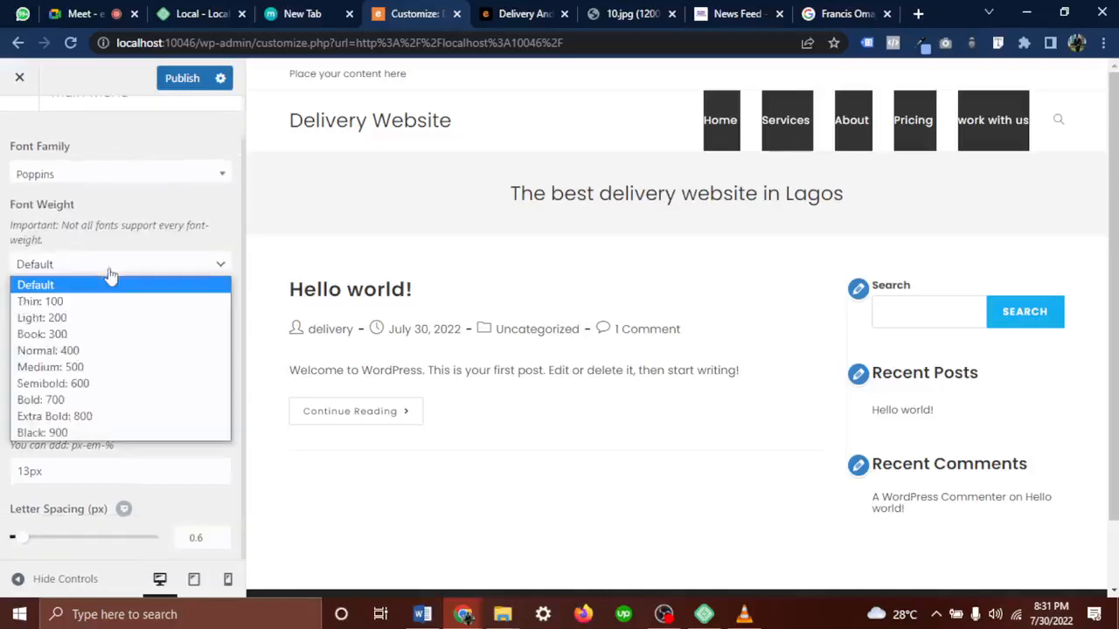
pyautogui.click(75, 367)
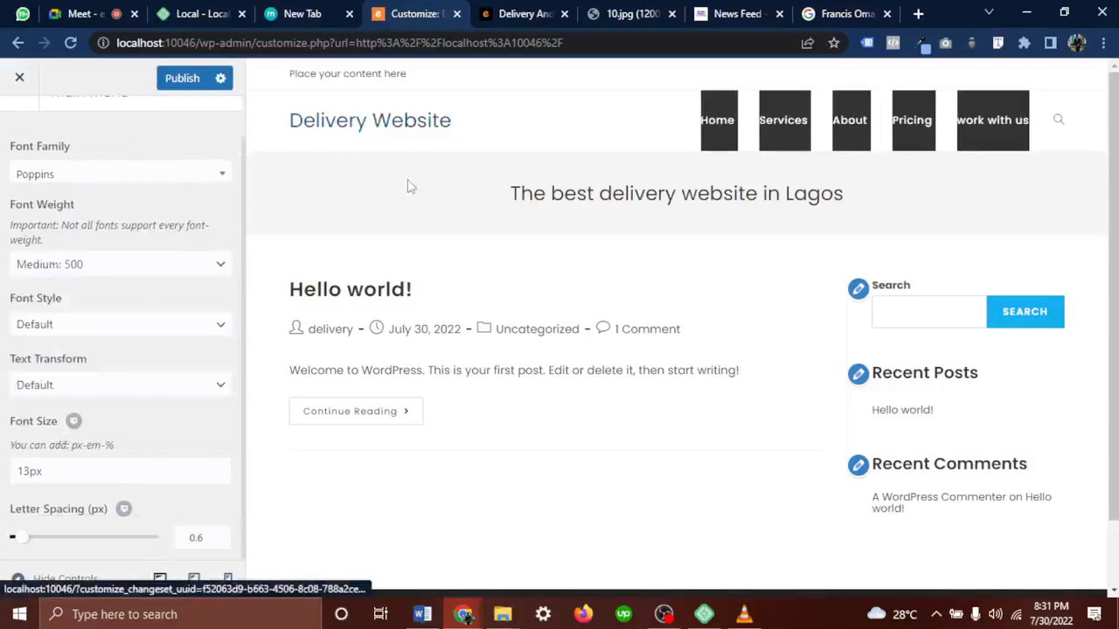
# After checking the reference image, set the main menu font size to 15px and widen letter spacing
pyautogui.click(634, 13)
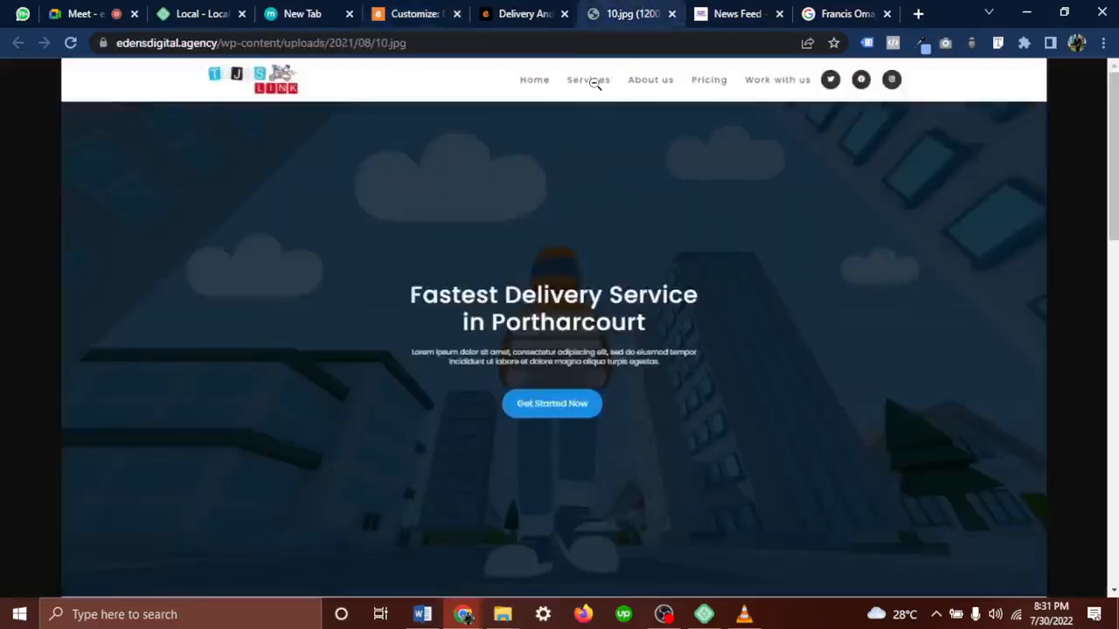
pyautogui.click(406, 13)
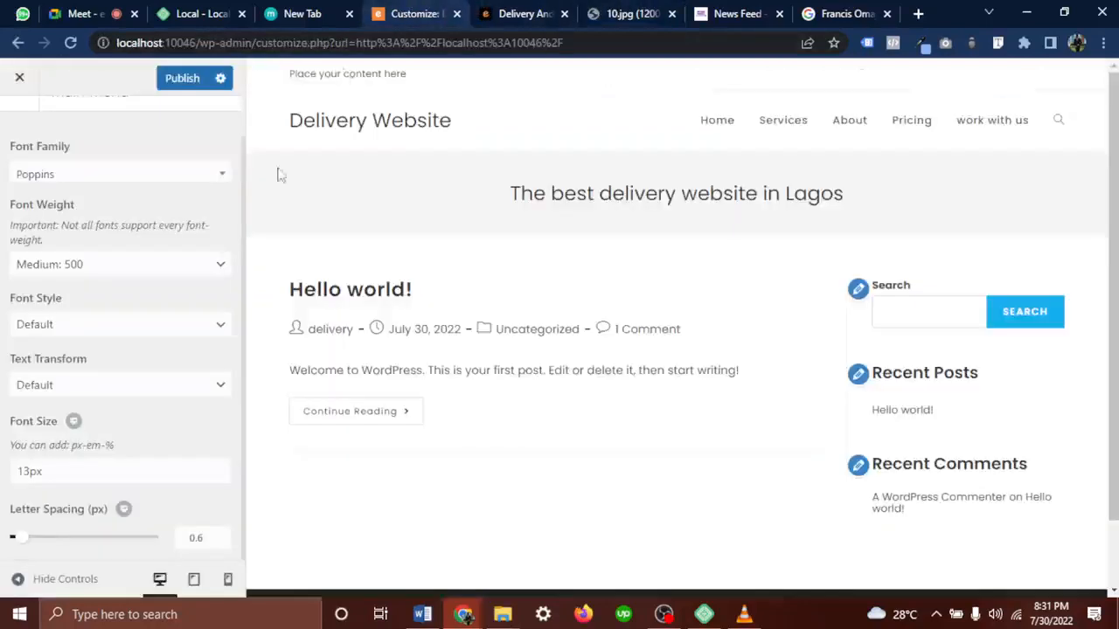
pyautogui.click(31, 472)
pyautogui.press('BackSpace')
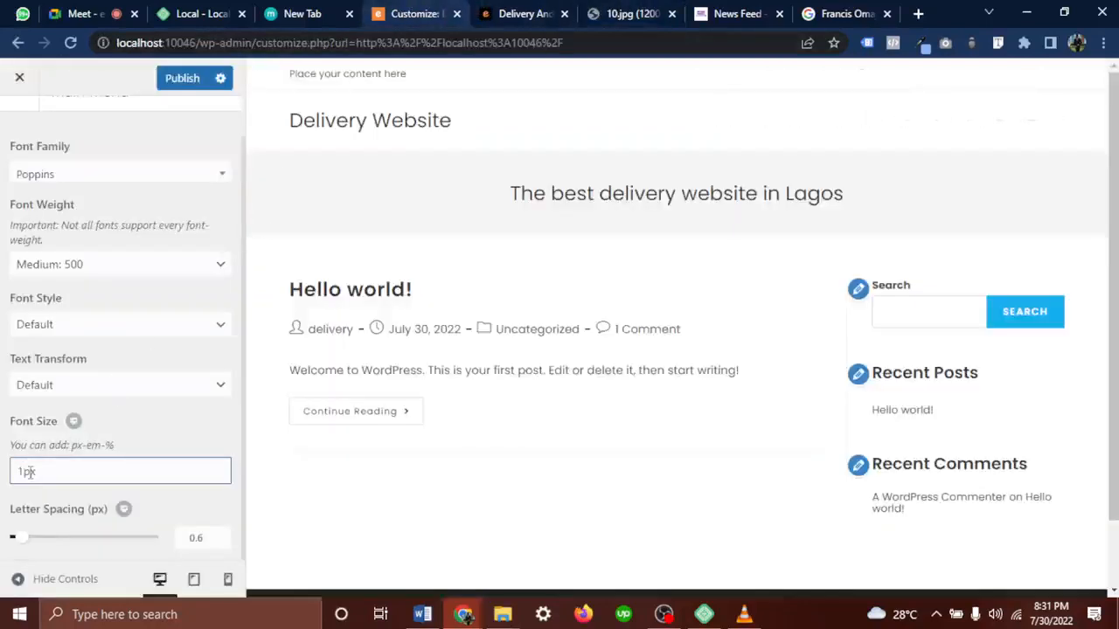
pyautogui.write('5')
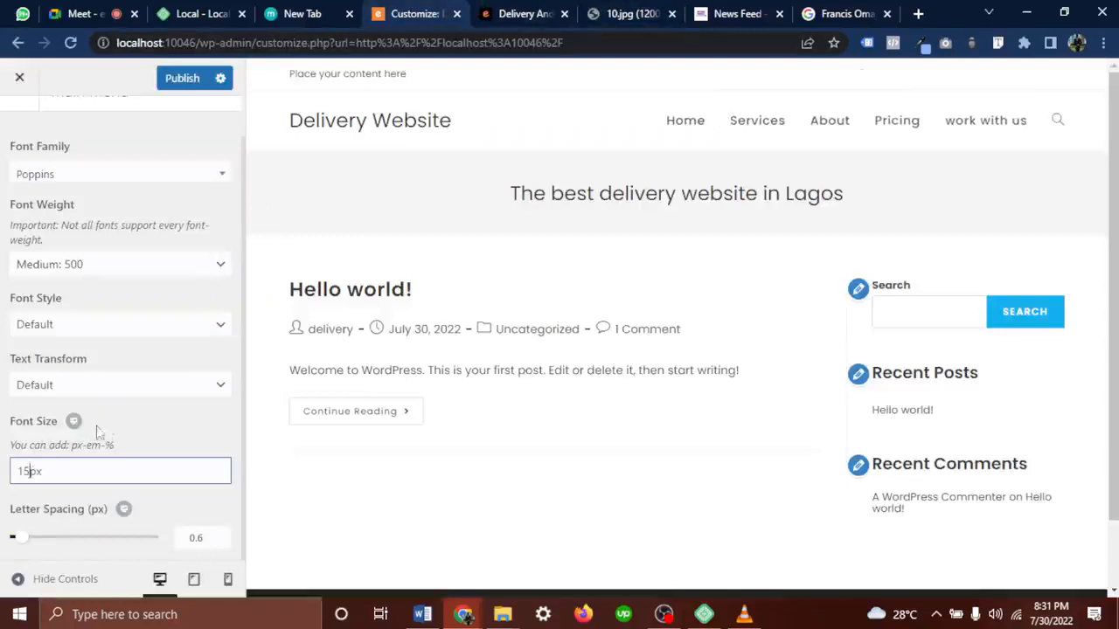
pyautogui.click(144, 428)
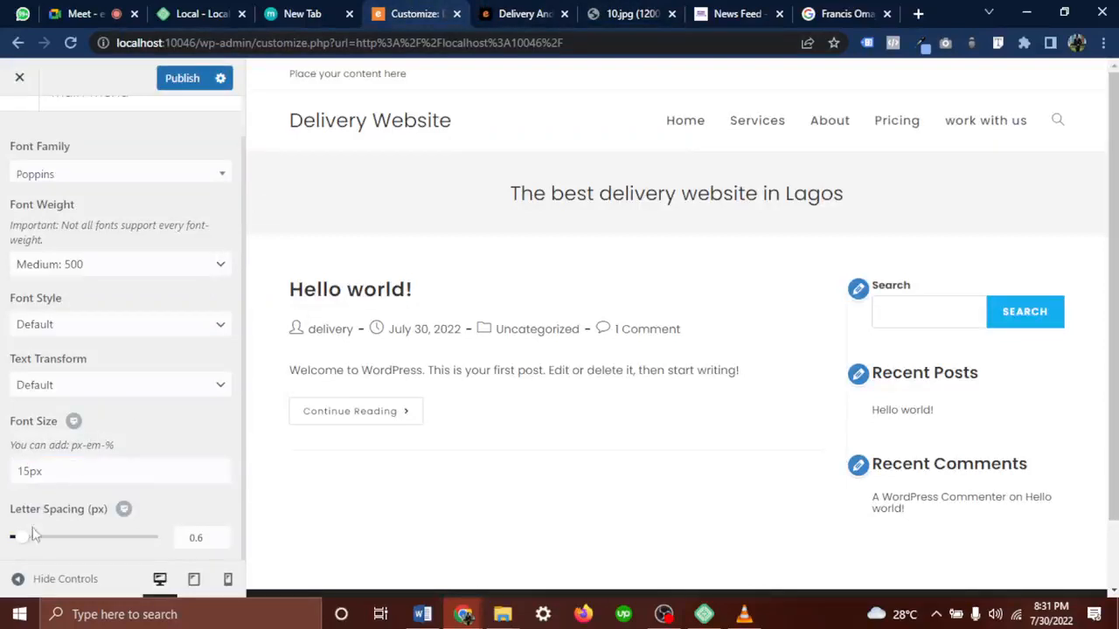
pyautogui.moveTo(24, 547); pyautogui.dragTo(33, 549)
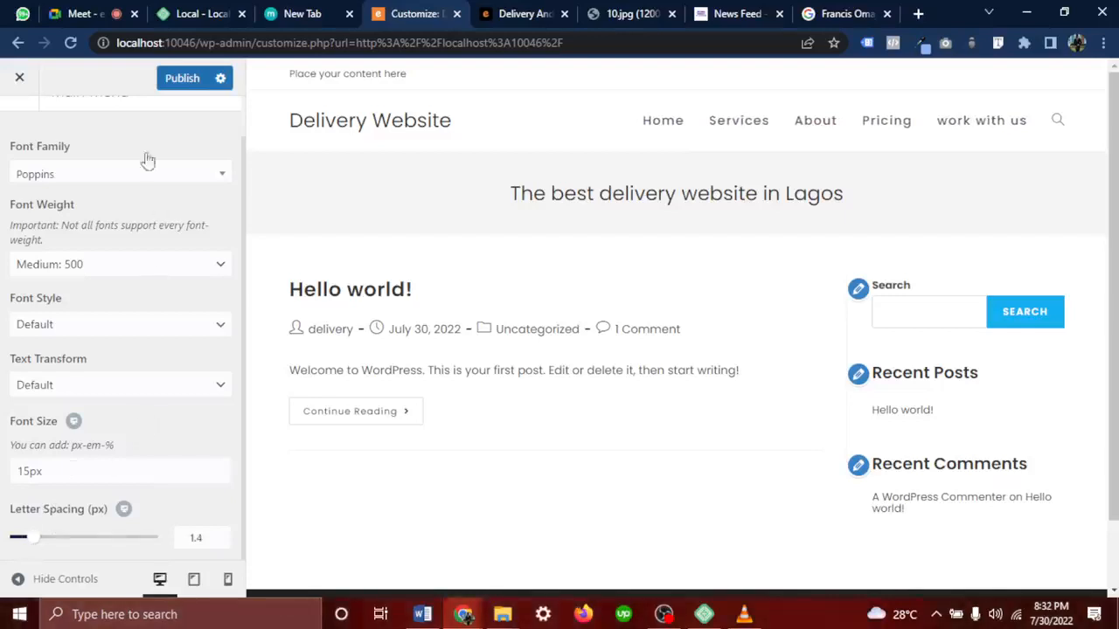
# Publish the typography changes and return to the main Customizer sections list
pyautogui.click(182, 79)
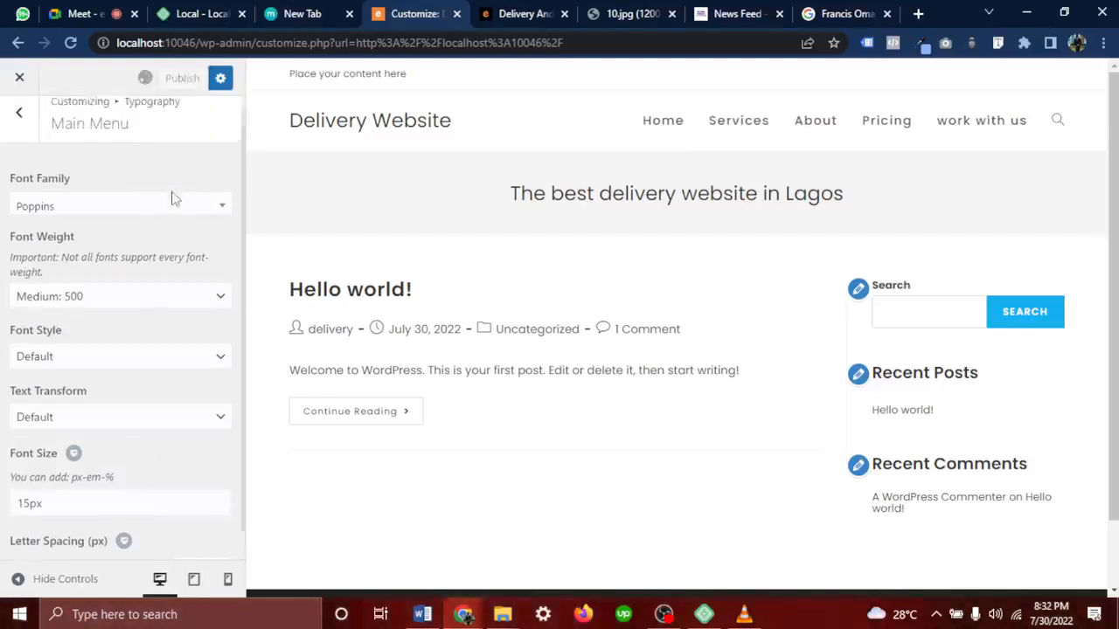
pyautogui.click(18, 129)
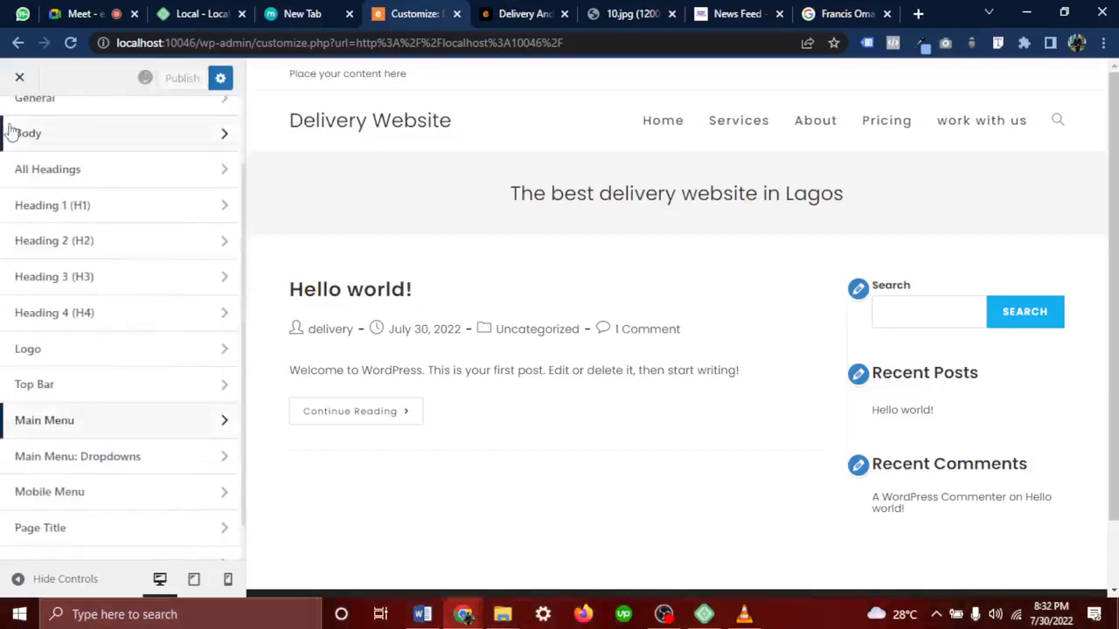
pyautogui.scroll(-3, 83, 354)
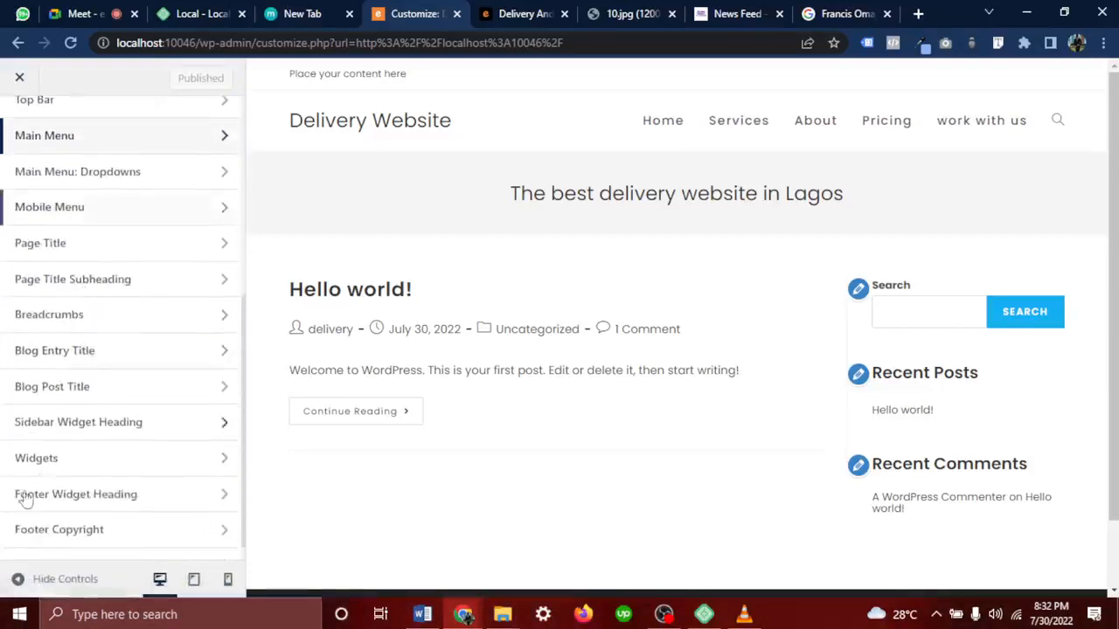
pyautogui.scroll(5, 57, 290)
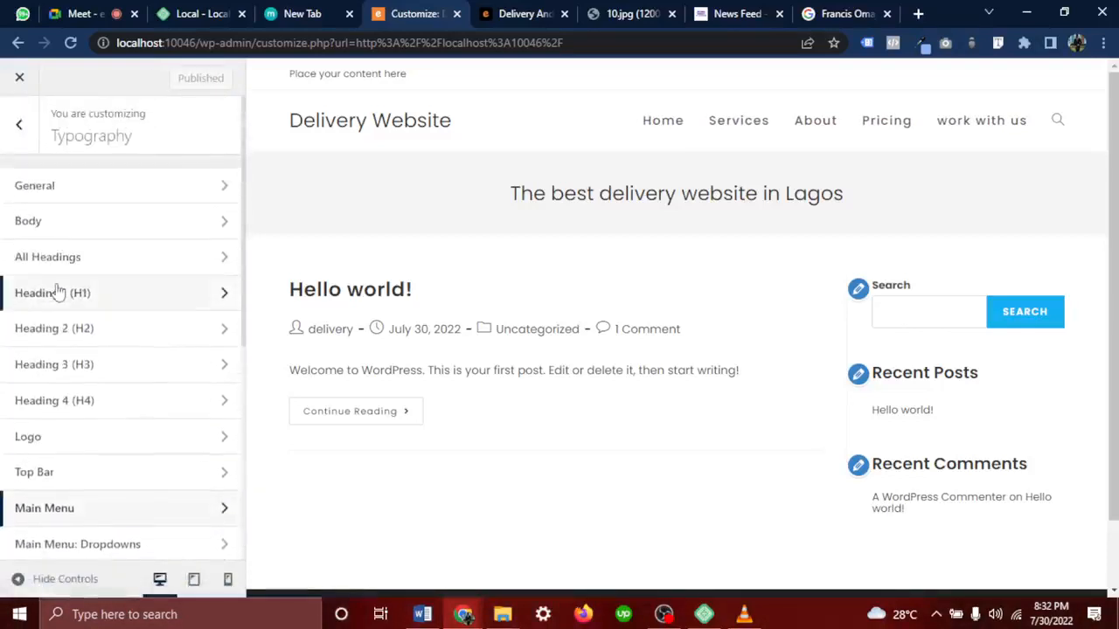
pyautogui.click(18, 124)
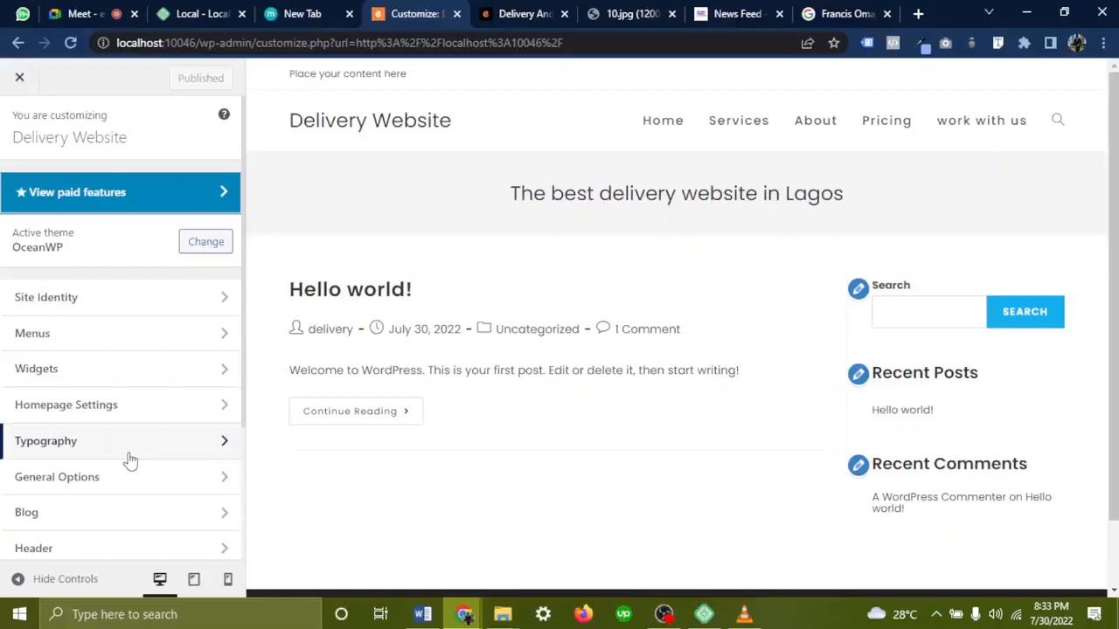
# Switch to the Google Meet call to read the farewell messages
pyautogui.click(74, 13)
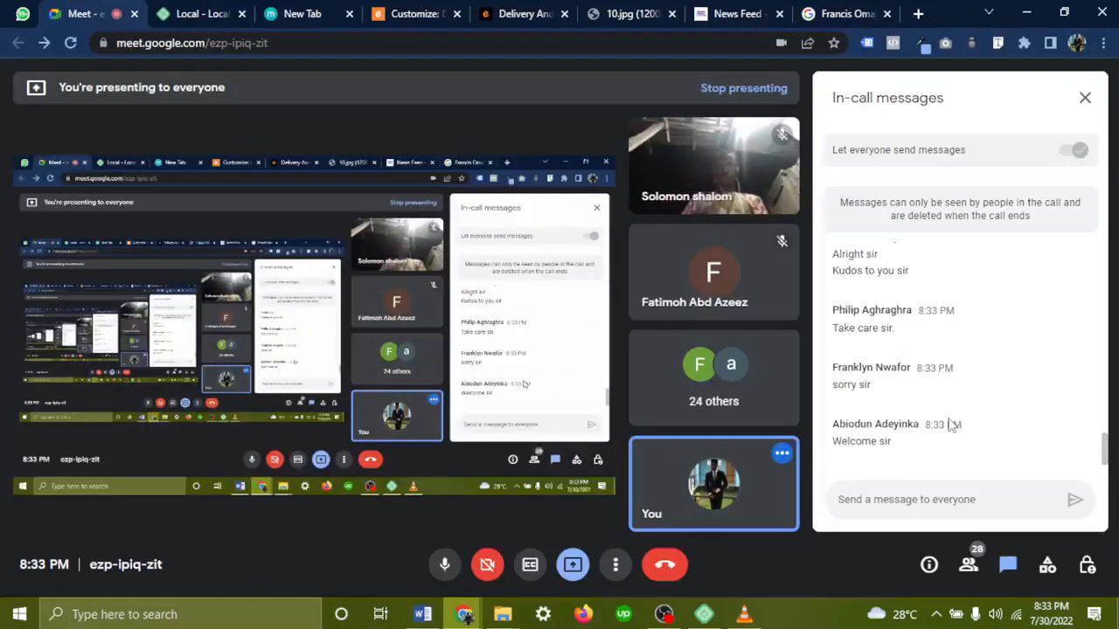
# Scroll back through the Meet chat, minimize OBS Studio, and return to the WordPress Customizer tab
pyautogui.scroll(1, 951, 425)
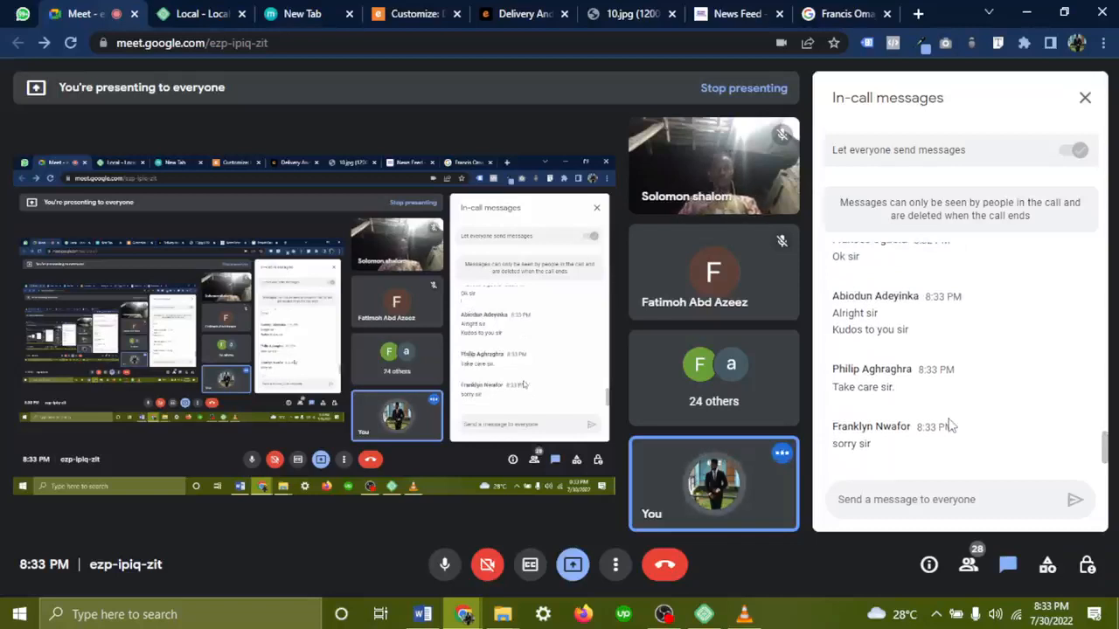
pyautogui.scroll(2, 951, 426)
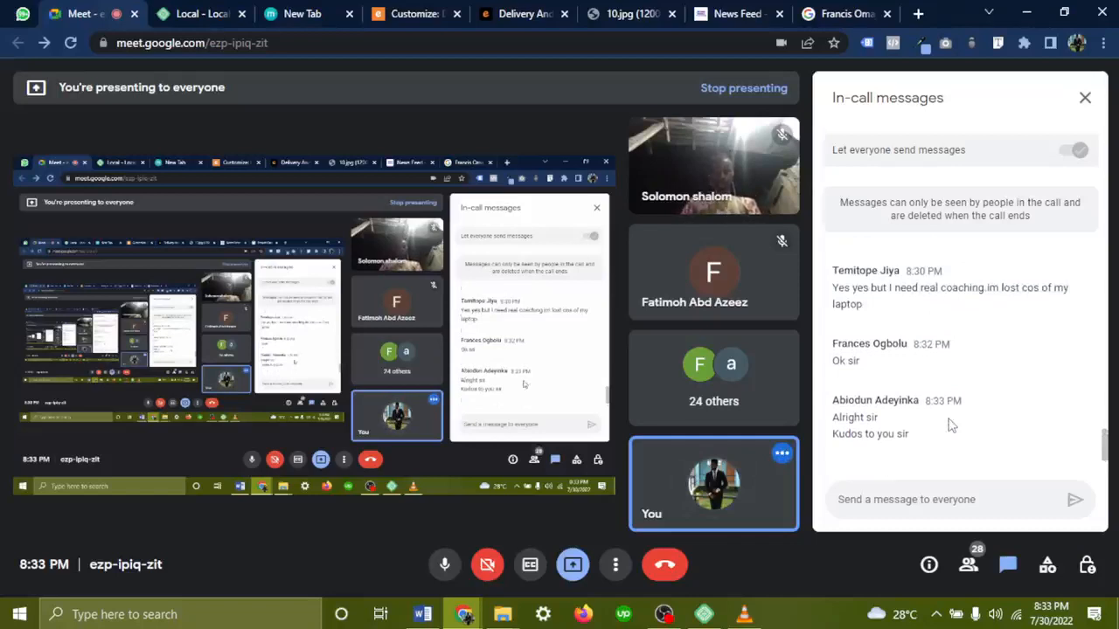
pyautogui.scroll(1, 952, 425)
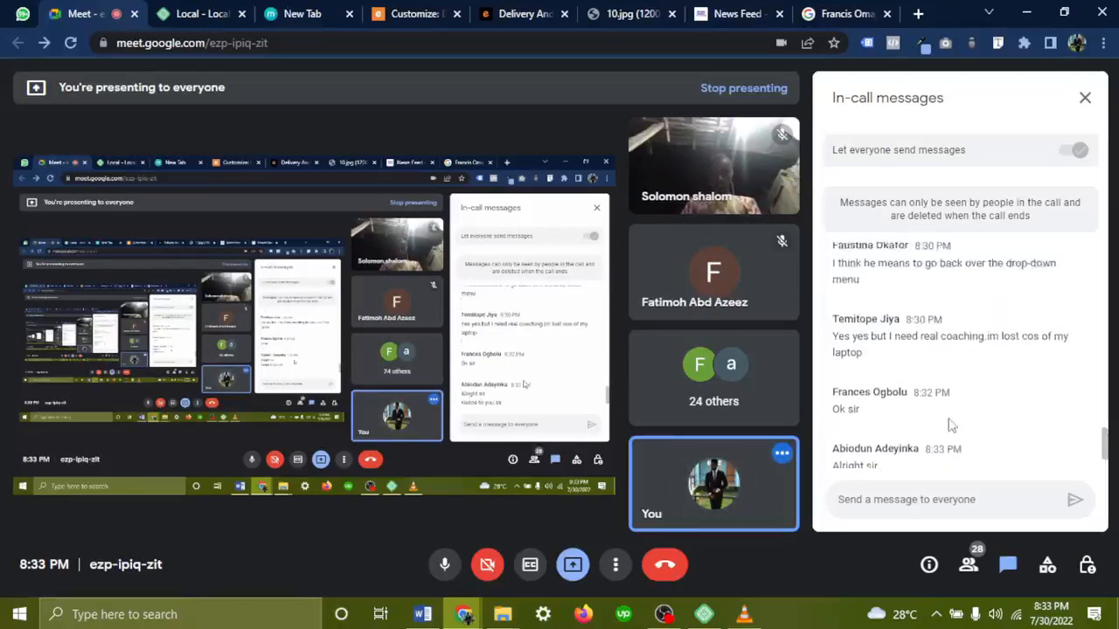
pyautogui.scroll(2, 951, 426)
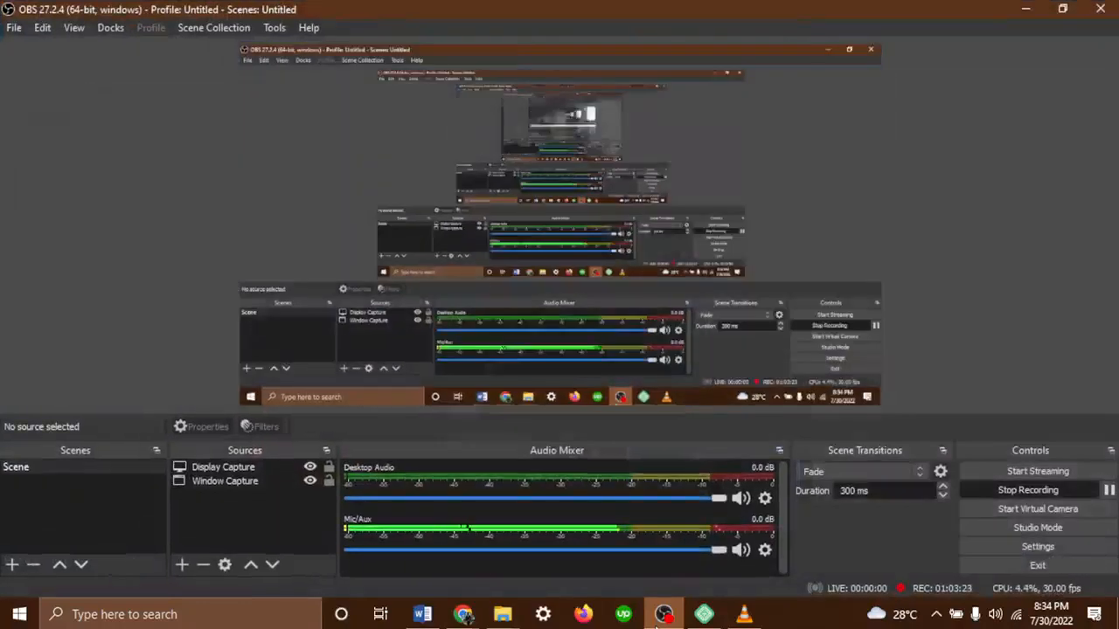
pyautogui.click(663, 614)
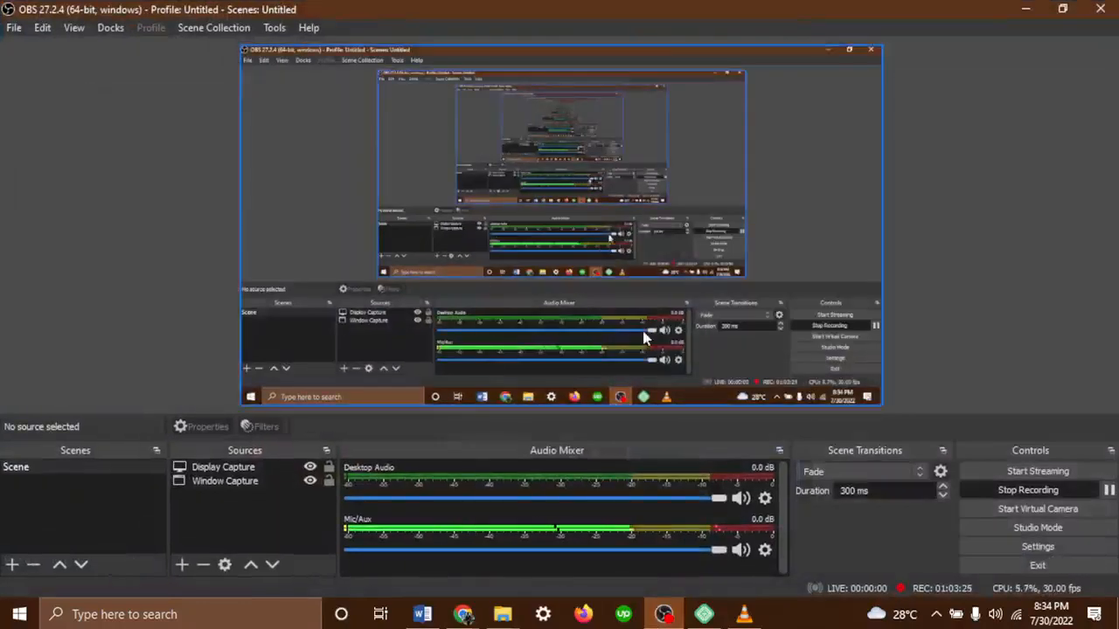
pyautogui.click(1025, 10)
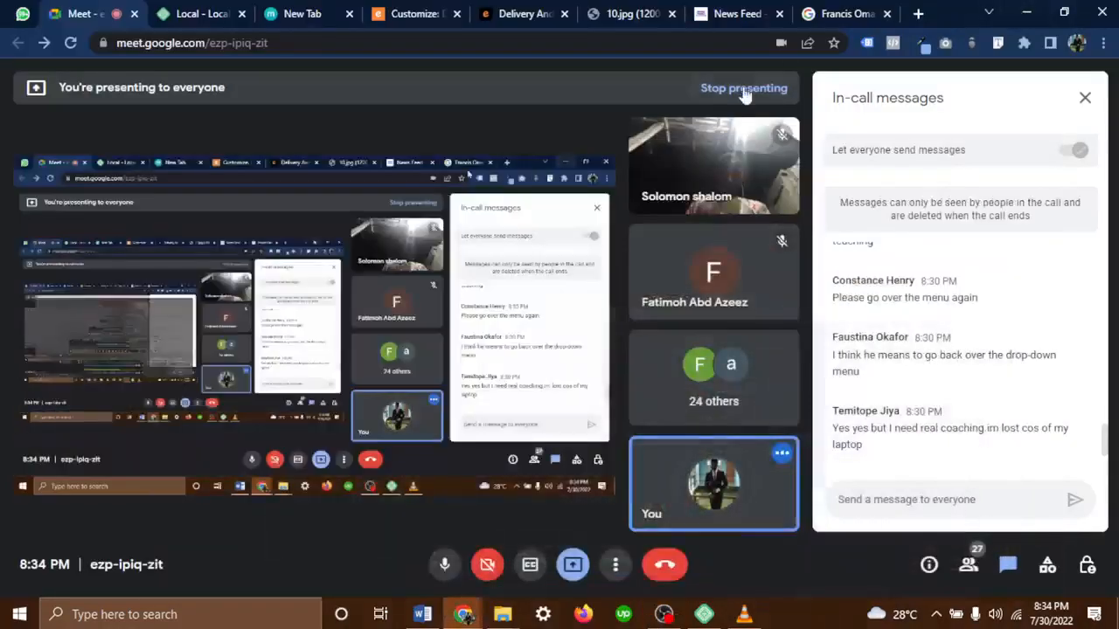
pyautogui.click(408, 18)
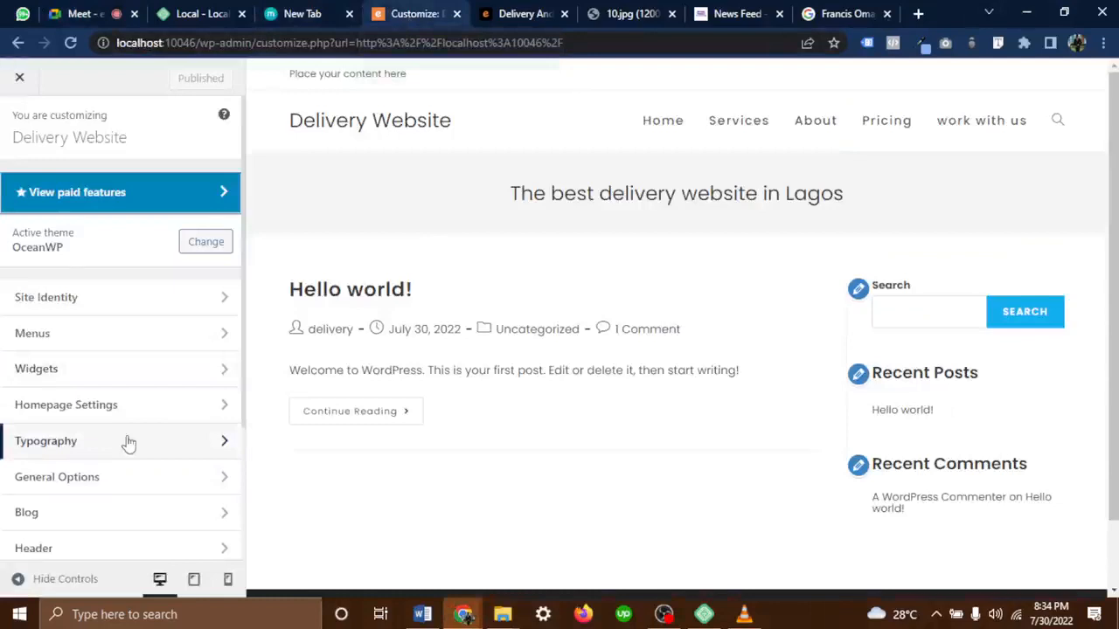
# In General Options > General Styling, change Primary Color to red after trying green, and publish
pyautogui.click(101, 495)
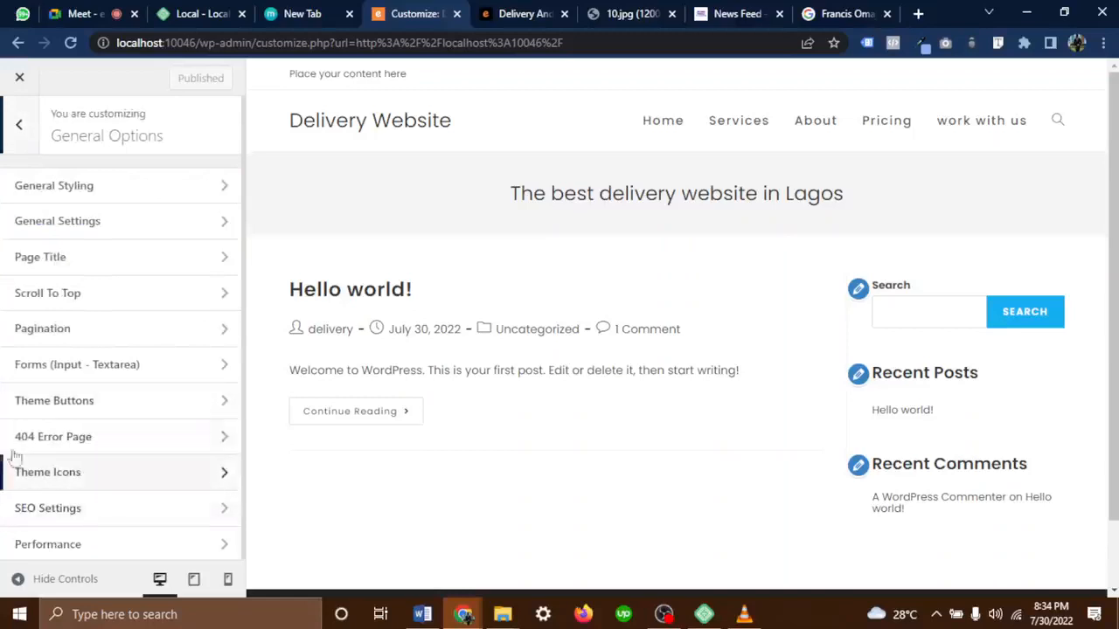
pyautogui.click(85, 188)
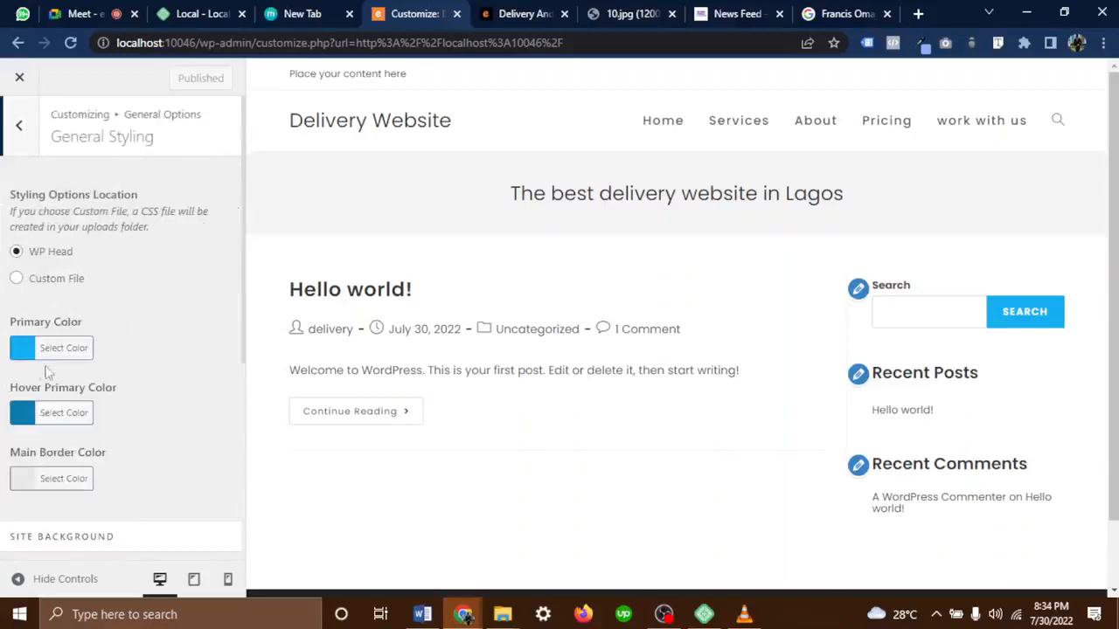
pyautogui.click(77, 350)
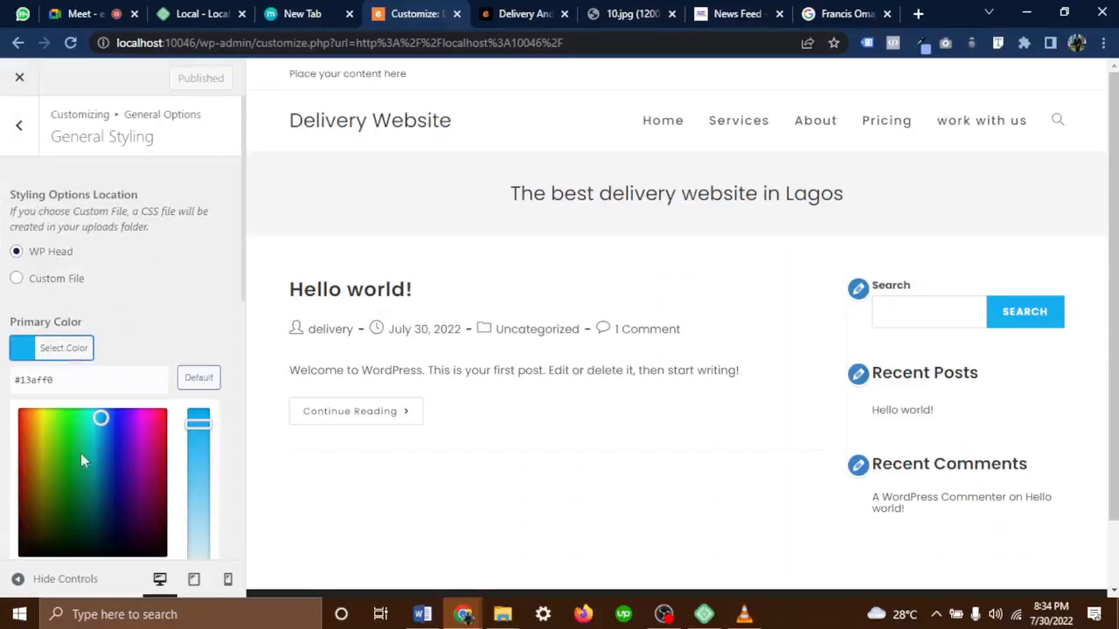
pyautogui.moveTo(81, 472)
pyautogui.mouseDown()
pyautogui.moveTo(21, 463)
pyautogui.moveTo(72, 463)
pyautogui.mouseUp()
pyautogui.click(130, 340)
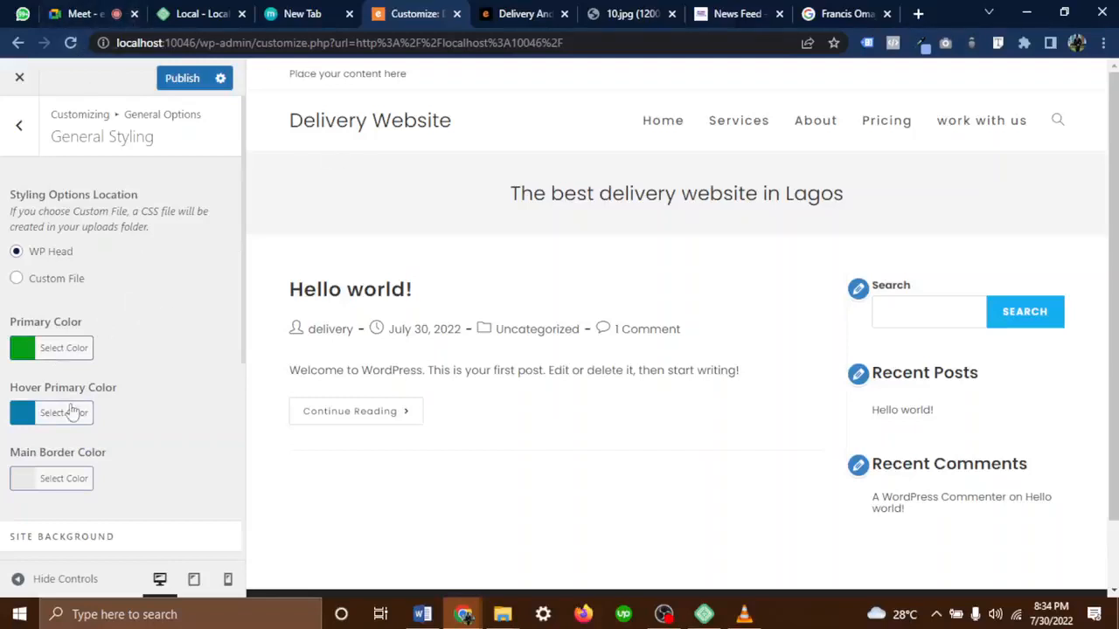
pyautogui.click(75, 353)
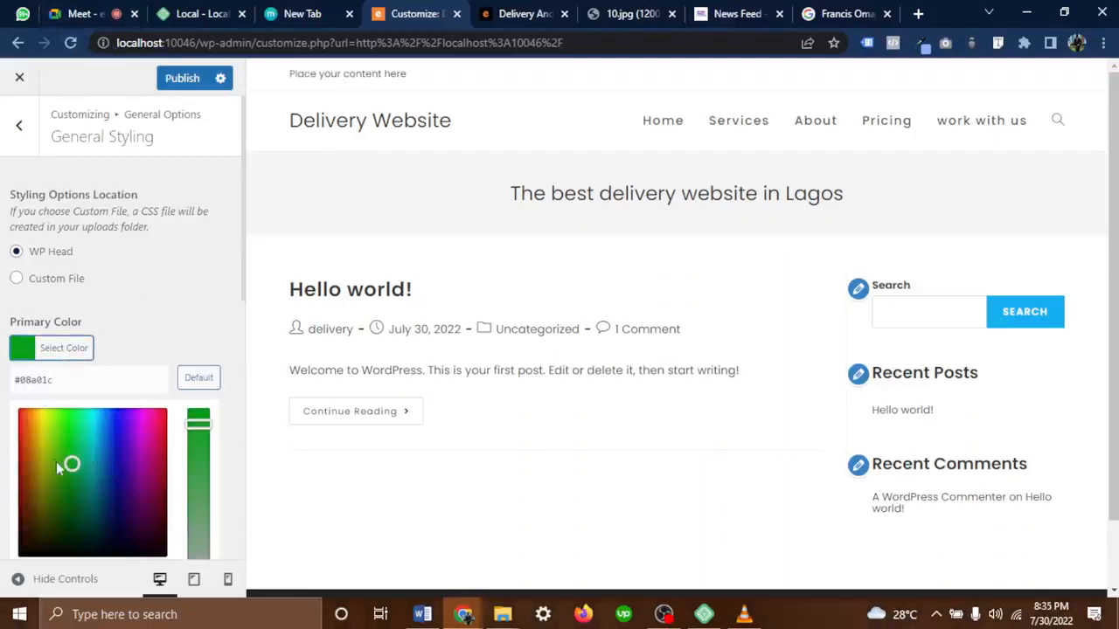
pyautogui.moveTo(72, 464); pyautogui.dragTo(5, 393)
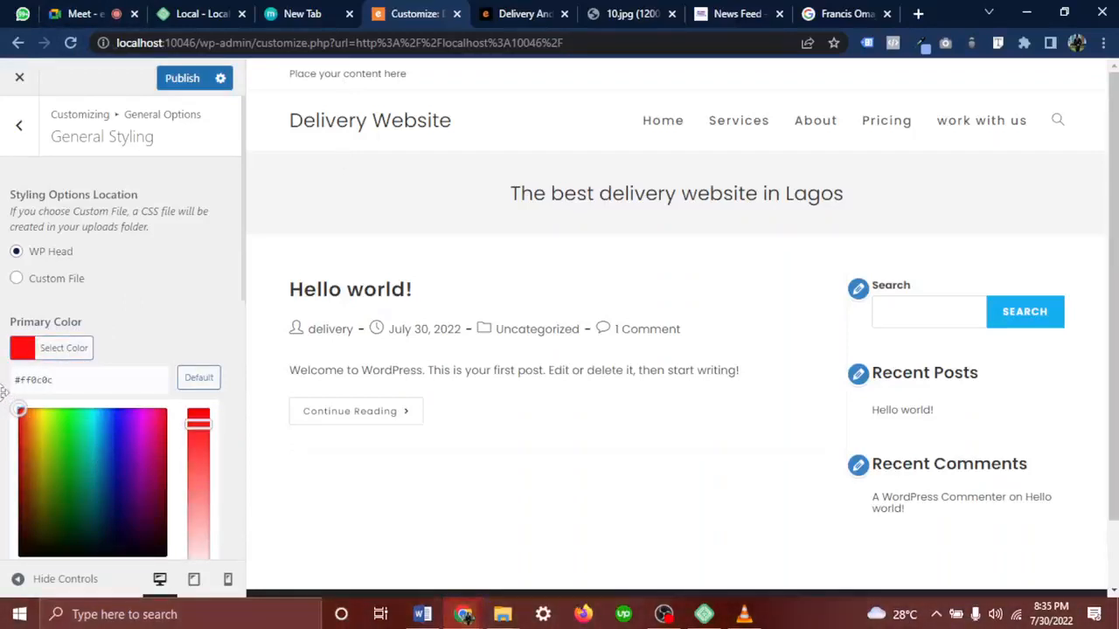
pyautogui.click(169, 320)
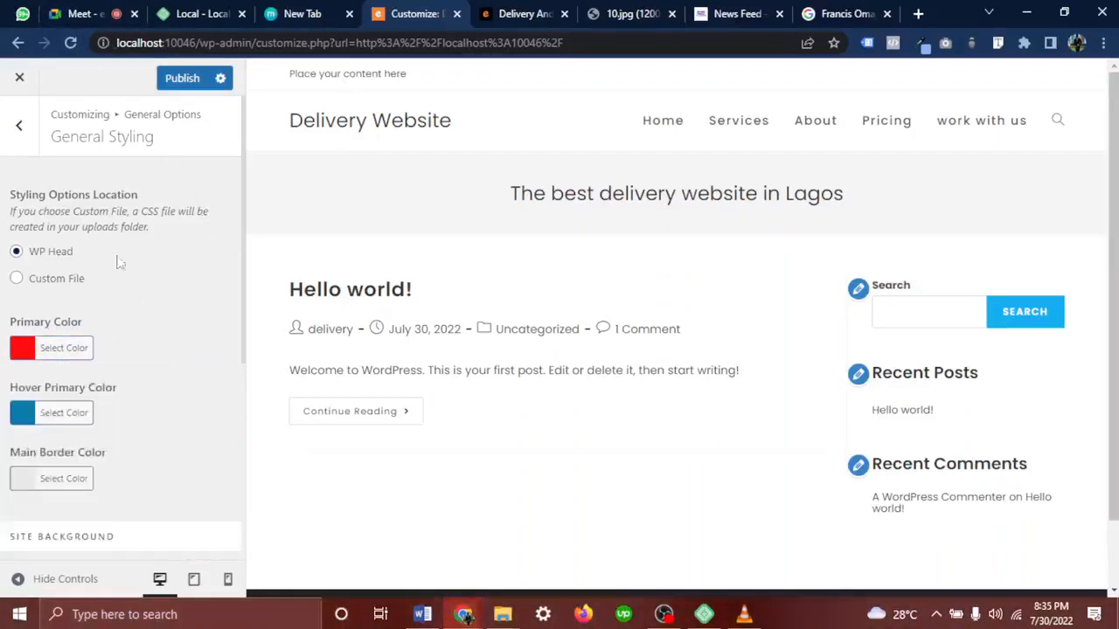
pyautogui.click(182, 84)
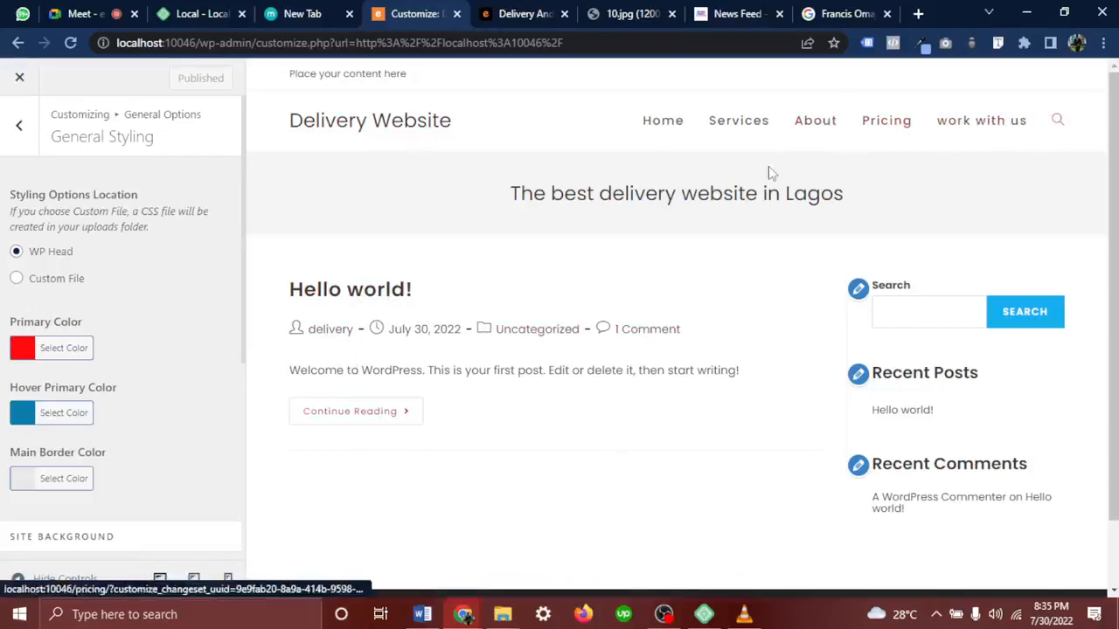
# Briefly try blue as the primary colour, then set it back to red
pyautogui.click(55, 348)
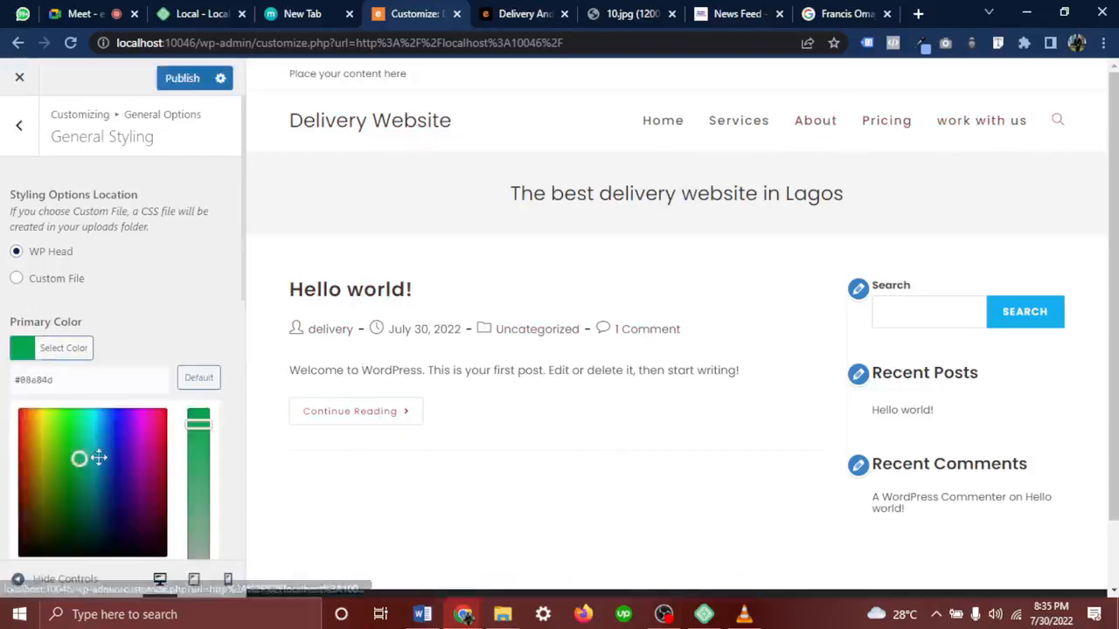
pyautogui.moveTo(82, 460)
pyautogui.mouseDown()
pyautogui.moveTo(120, 441)
pyautogui.moveTo(115, 421)
pyautogui.mouseUp()
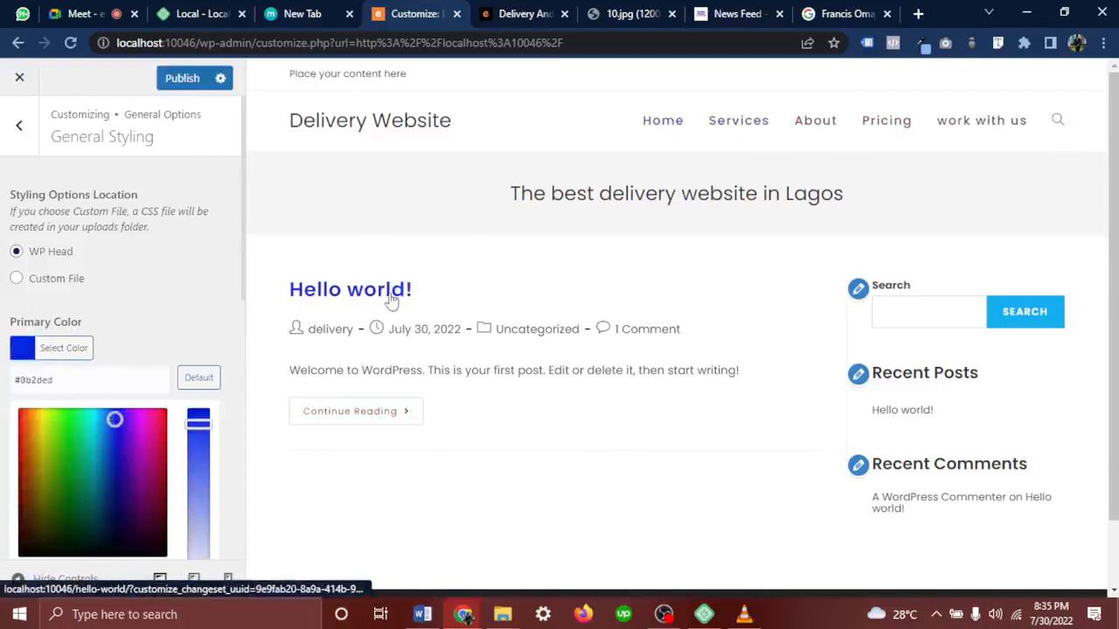
pyautogui.moveTo(72, 431); pyautogui.dragTo(2, 396)
pyautogui.click(3, 396)
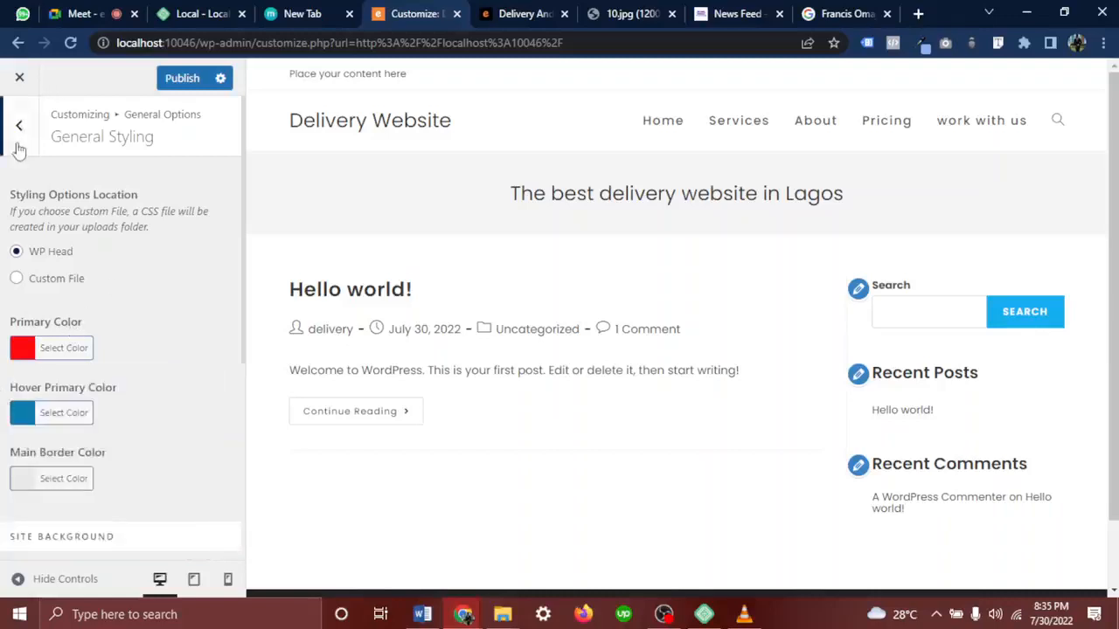
# Try grey, red and dark blue site backgrounds, then reset it to default #ffffff
pyautogui.scroll(-4, 48, 350)
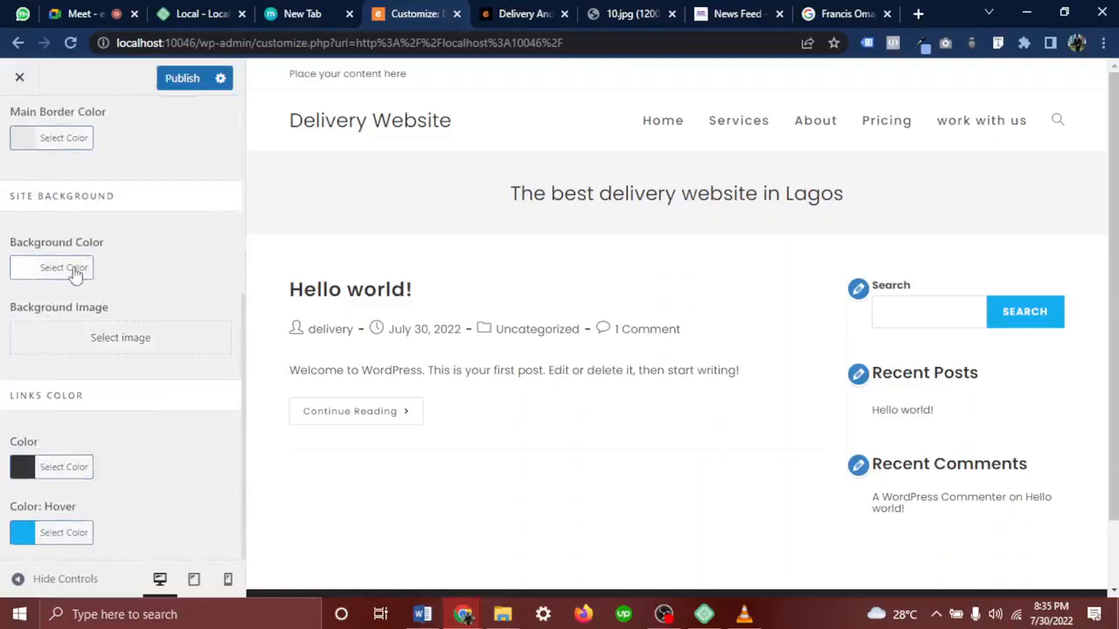
pyautogui.click(75, 273)
pyautogui.moveTo(86, 359); pyautogui.dragTo(31, 415)
pyautogui.click(63, 489)
pyautogui.moveTo(105, 407); pyautogui.dragTo(72, 394)
pyautogui.click(190, 301)
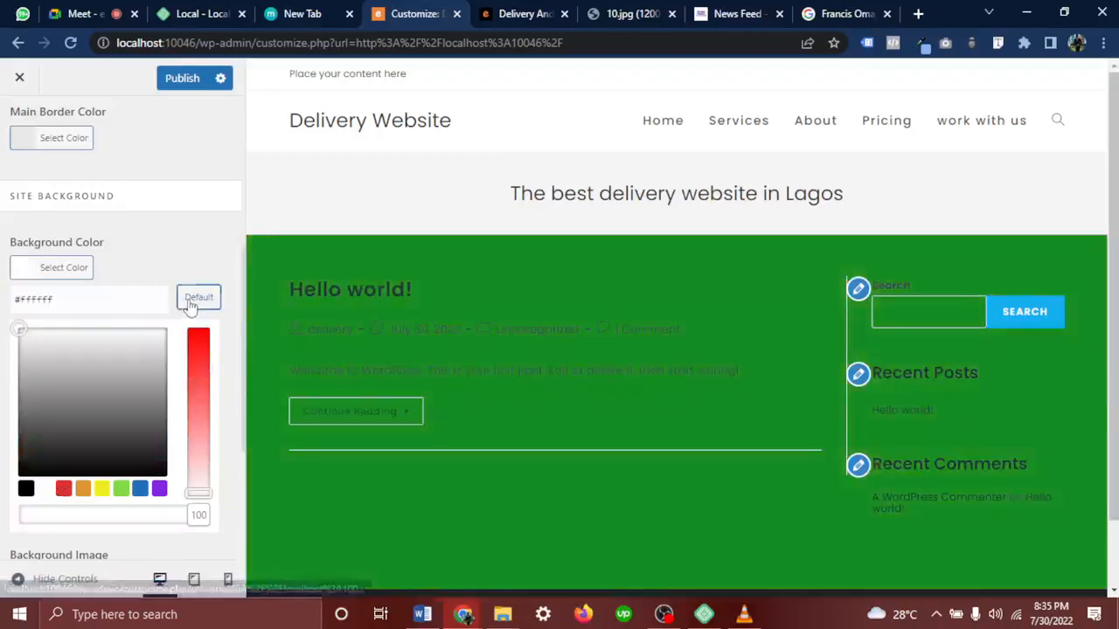
# Publish the Customizer changes and return to the General Options list
pyautogui.scroll(-3, 78, 345)
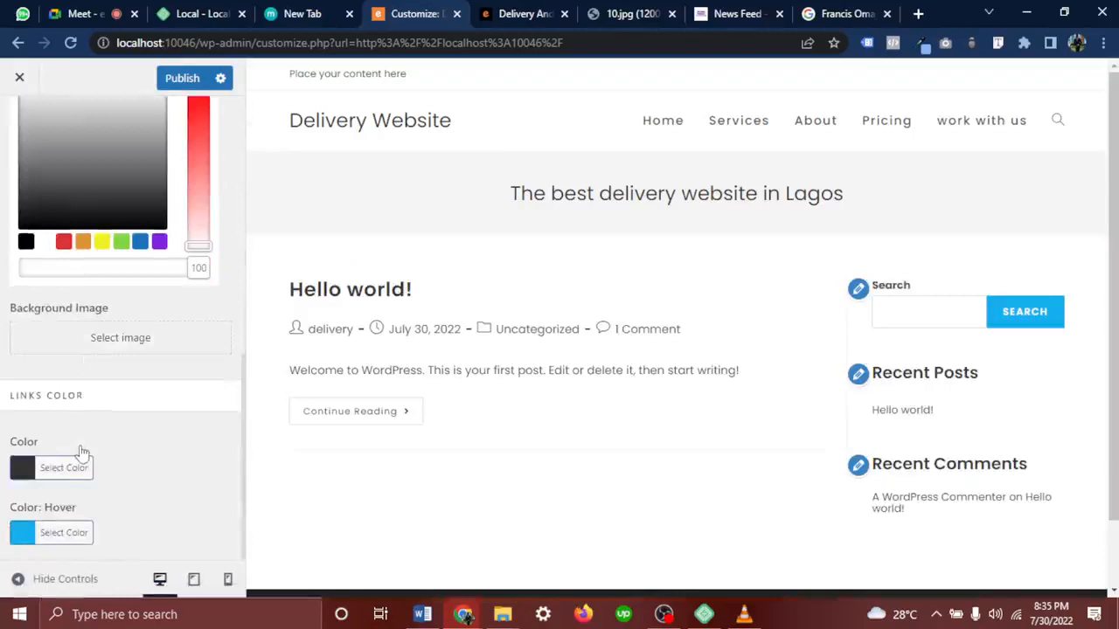
pyautogui.scroll(6, 75, 530)
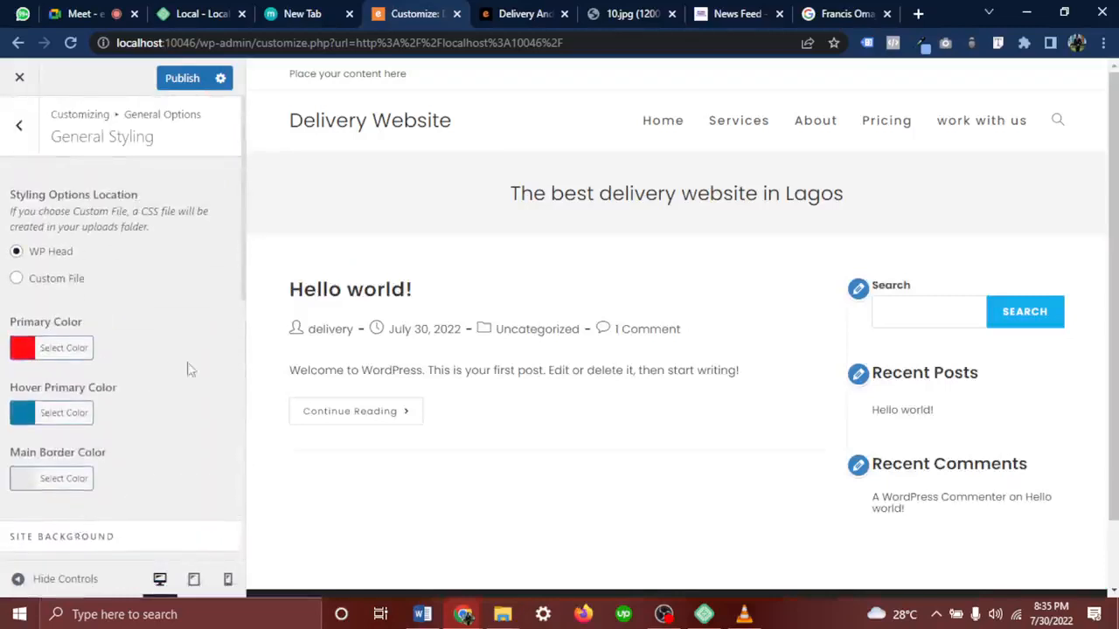
pyautogui.click(184, 80)
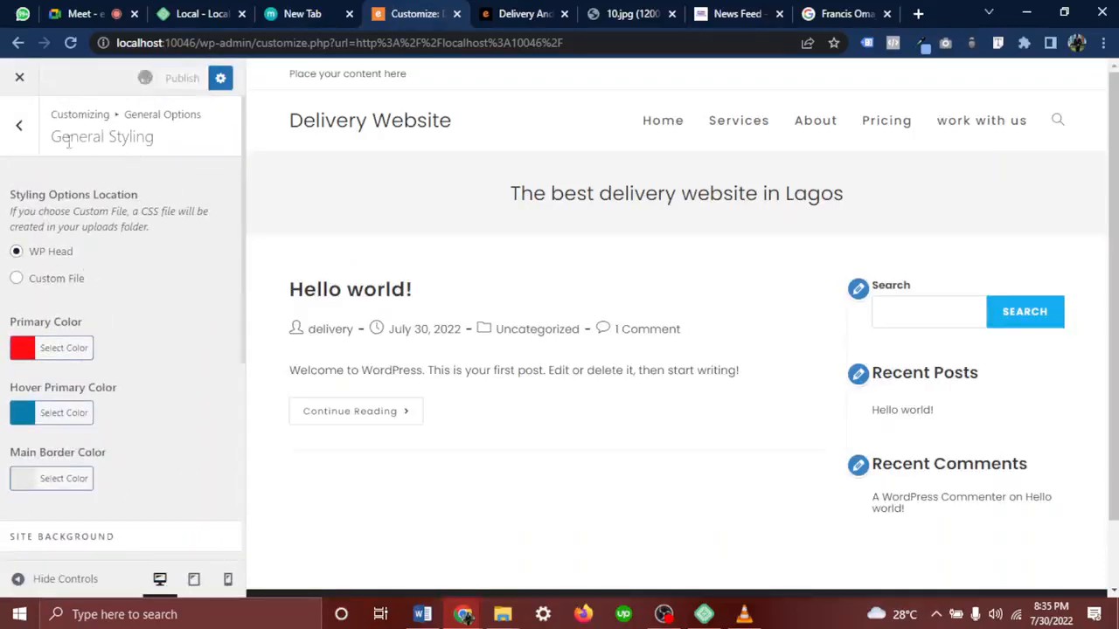
pyautogui.click(25, 129)
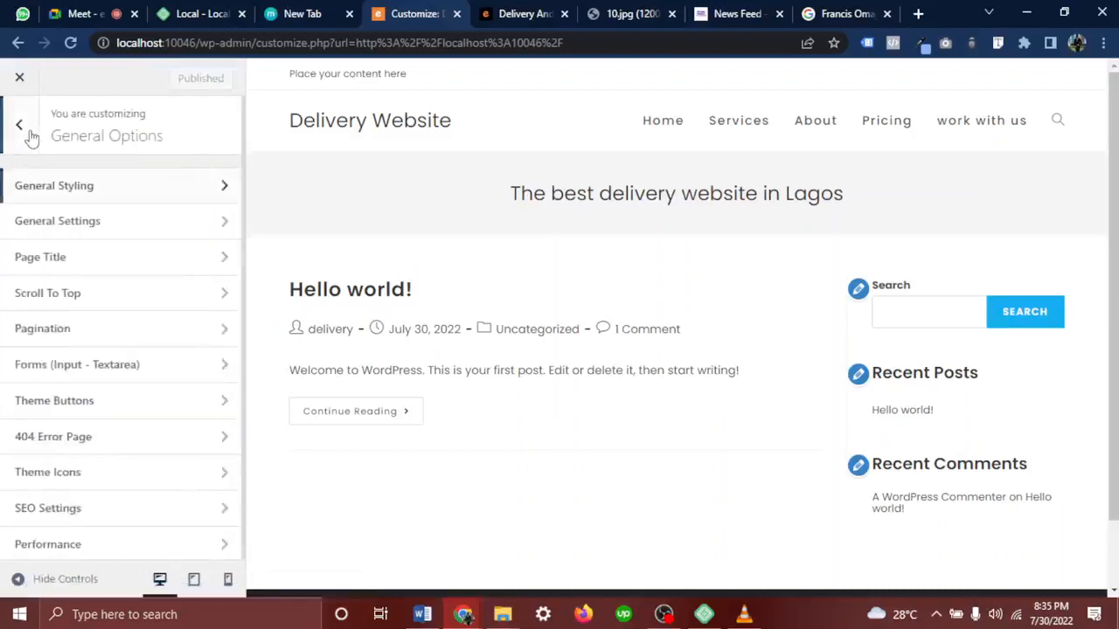
# Look through the General settings, then open the Page Title settings
pyautogui.click(85, 229)
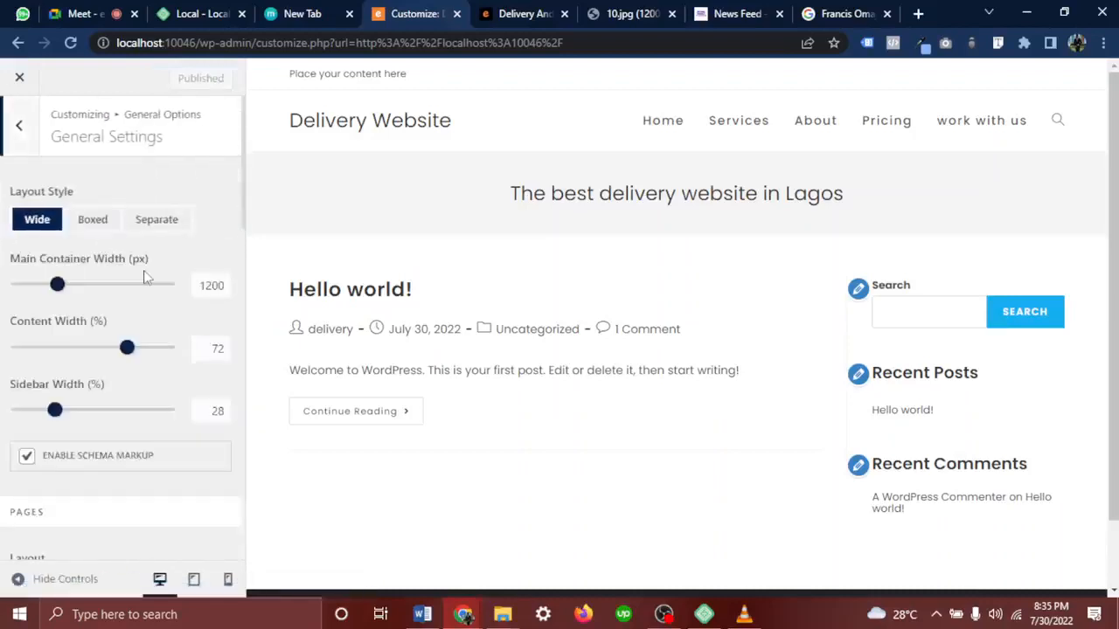
pyautogui.scroll(-6, 105, 373)
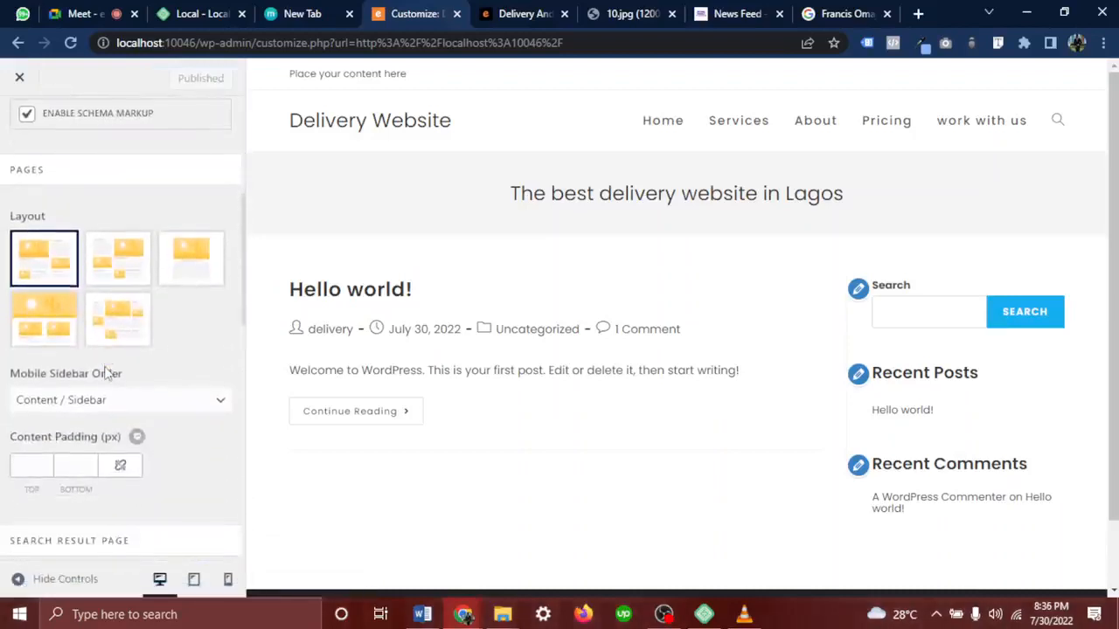
pyautogui.scroll(-6, 105, 374)
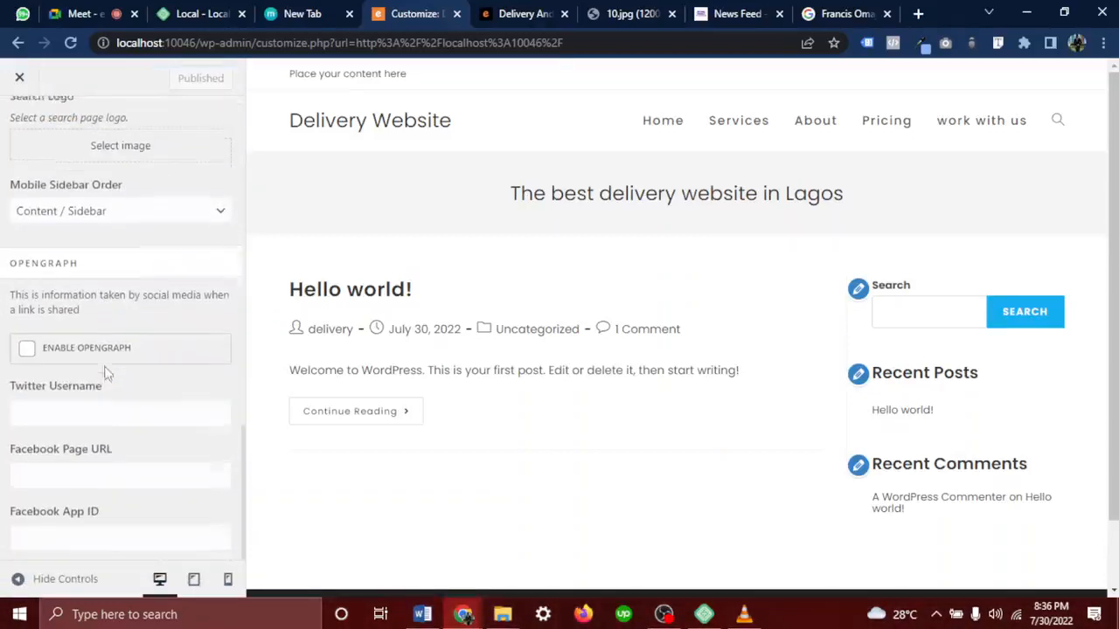
pyautogui.scroll(12, 105, 374)
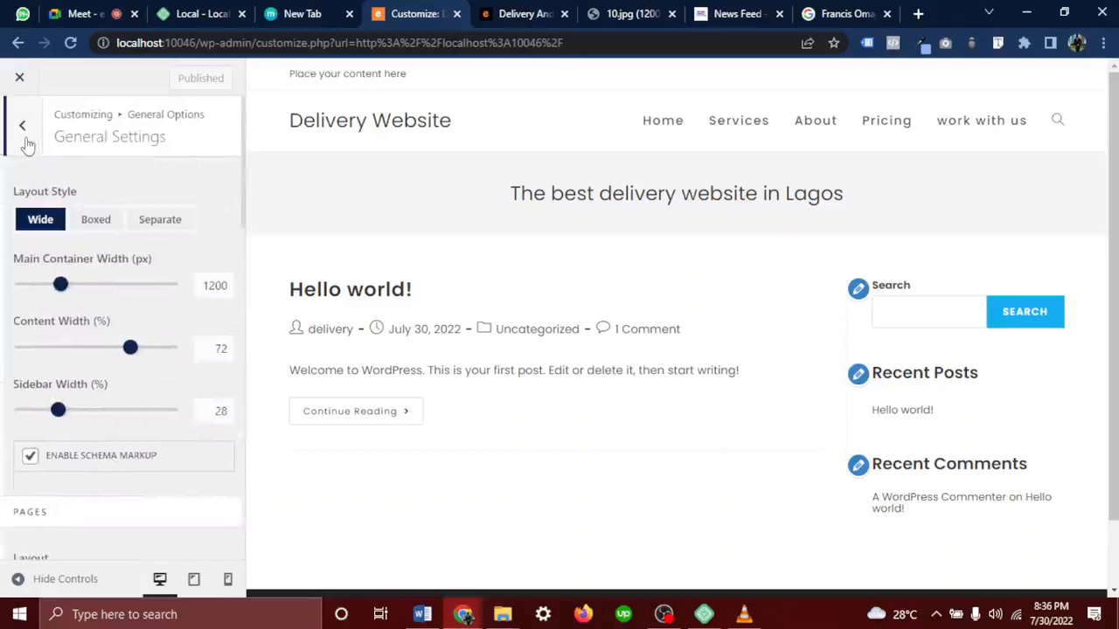
pyautogui.click(19, 125)
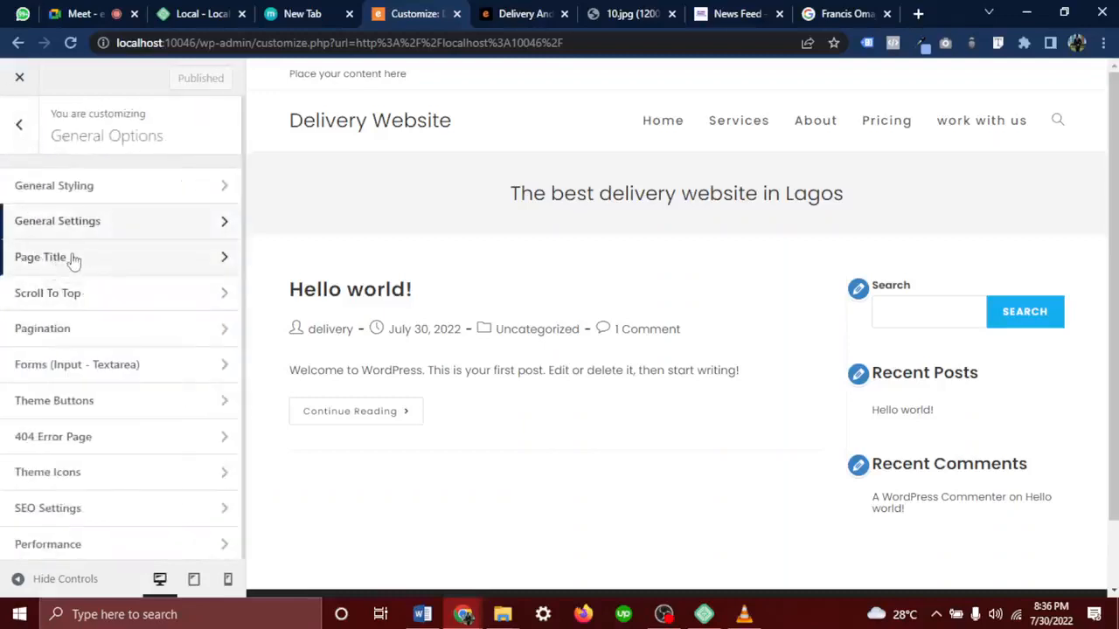
pyautogui.click(69, 264)
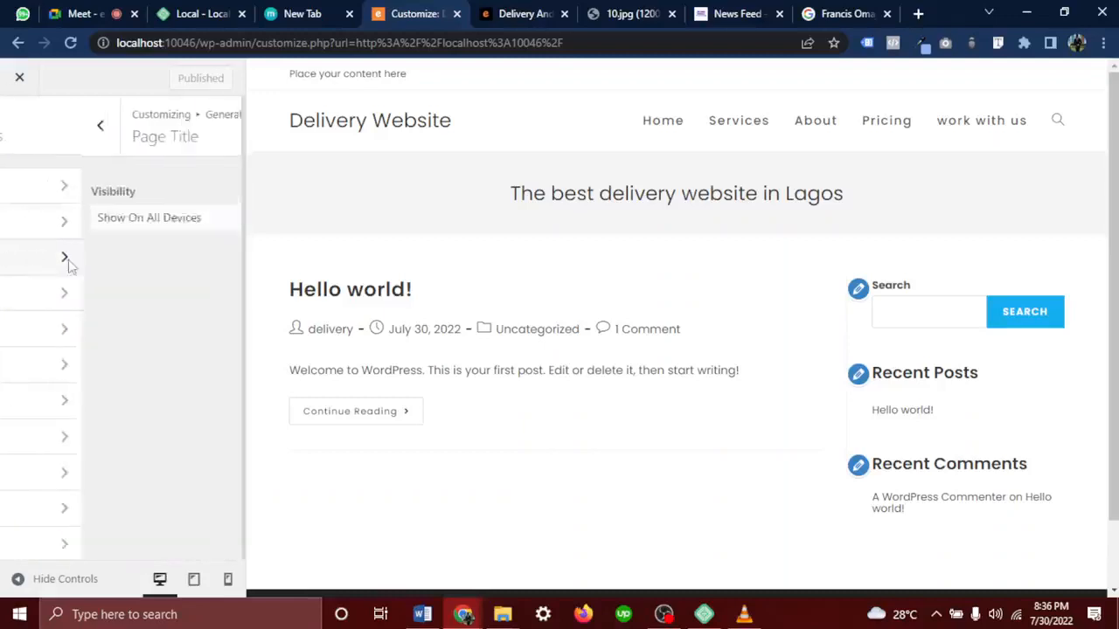
# Point out the page title in the preview and check its visibility choices, leaving them unchanged
pyautogui.moveTo(467, 178); pyautogui.dragTo(863, 210)
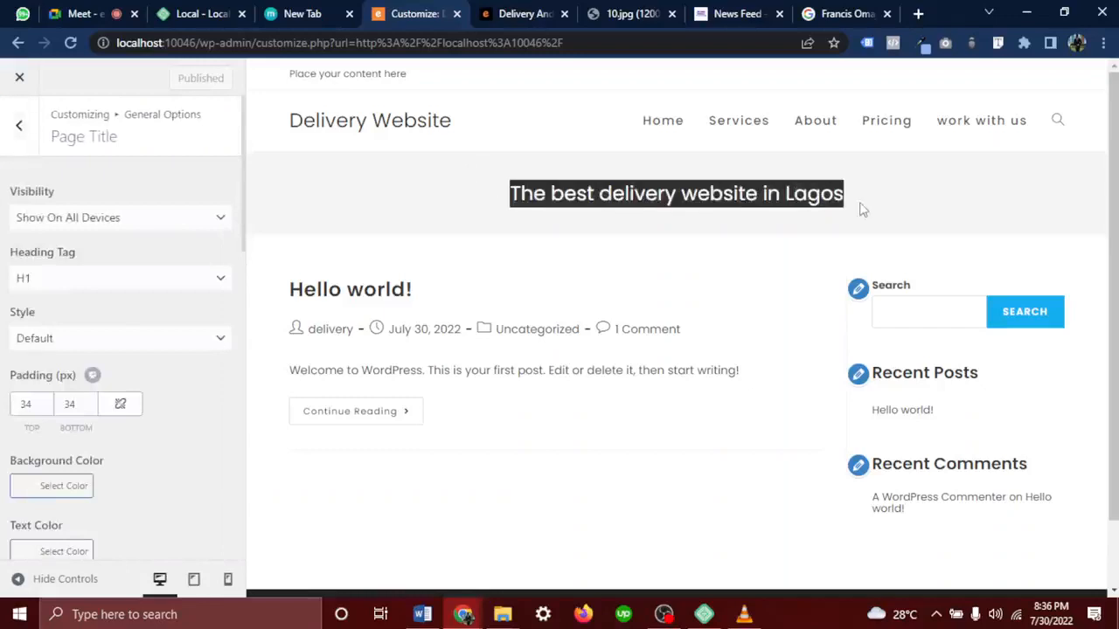
pyautogui.click(647, 350)
pyautogui.moveTo(490, 224); pyautogui.dragTo(894, 194)
pyautogui.click(719, 303)
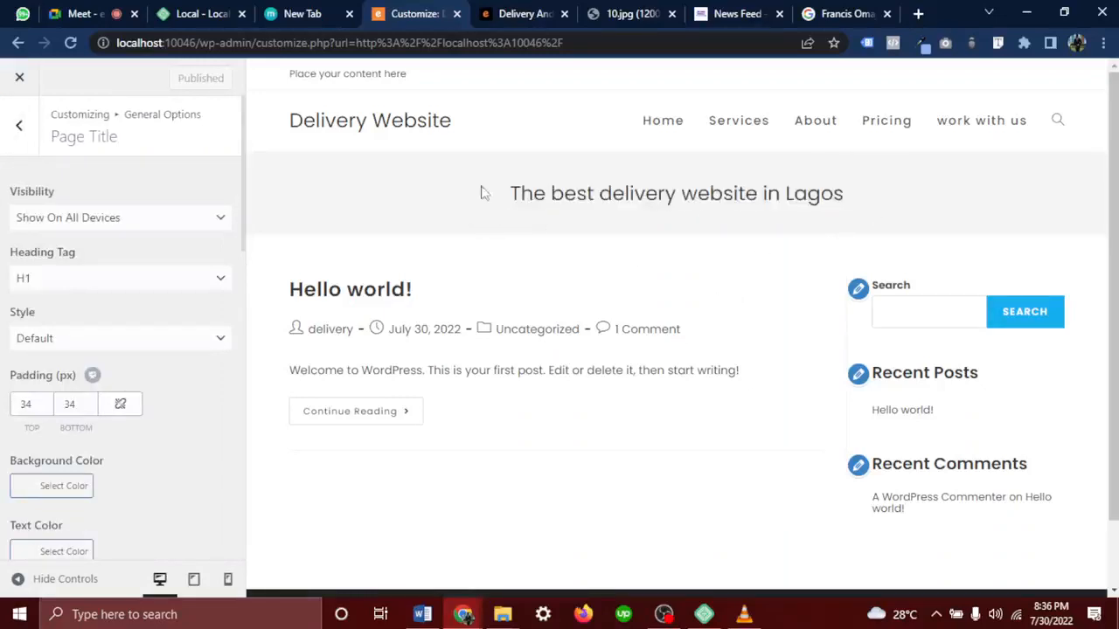
pyautogui.moveTo(481, 192); pyautogui.dragTo(845, 219)
pyautogui.click(750, 278)
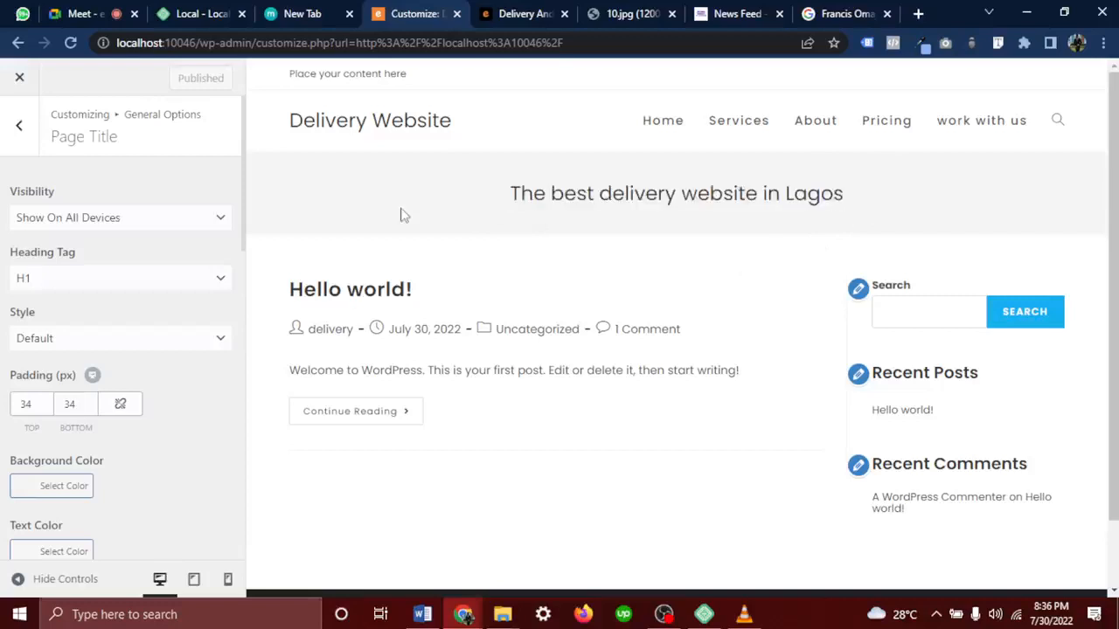
pyautogui.click(164, 229)
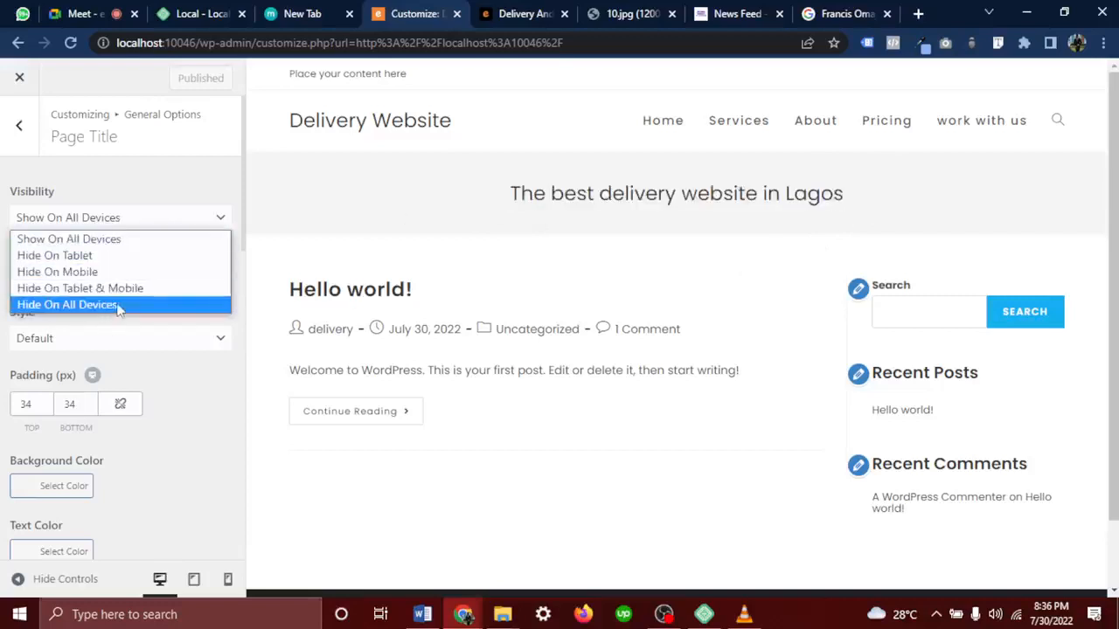
pyautogui.click(205, 229)
# Set the page title band's background colour to blue after briefly trying grey
pyautogui.scroll(-2, 138, 295)
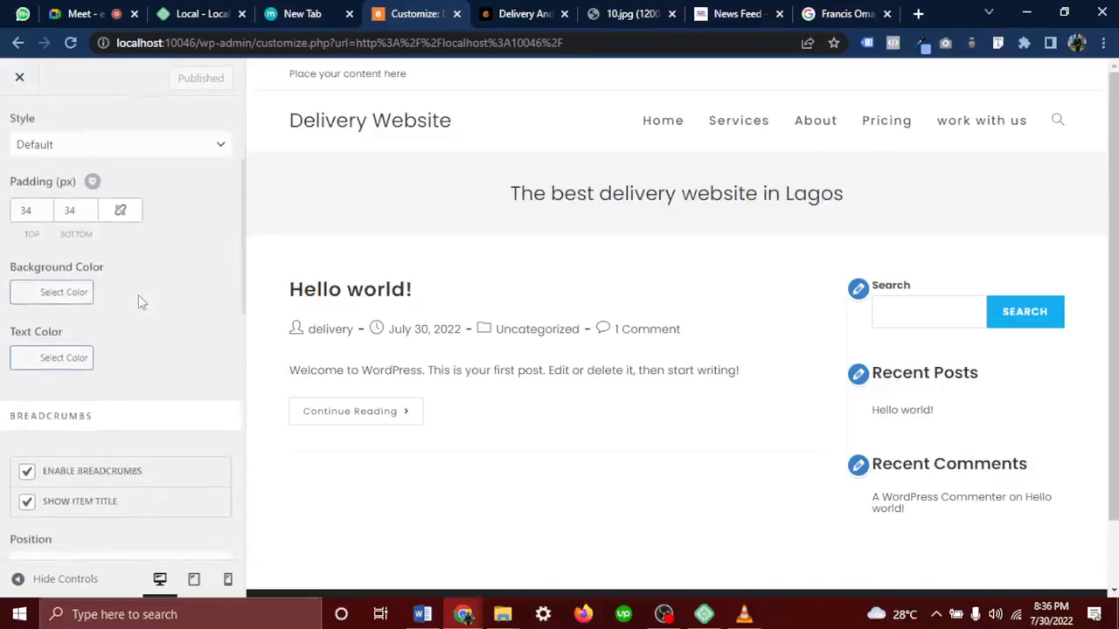
pyautogui.click(54, 297)
pyautogui.click(103, 439)
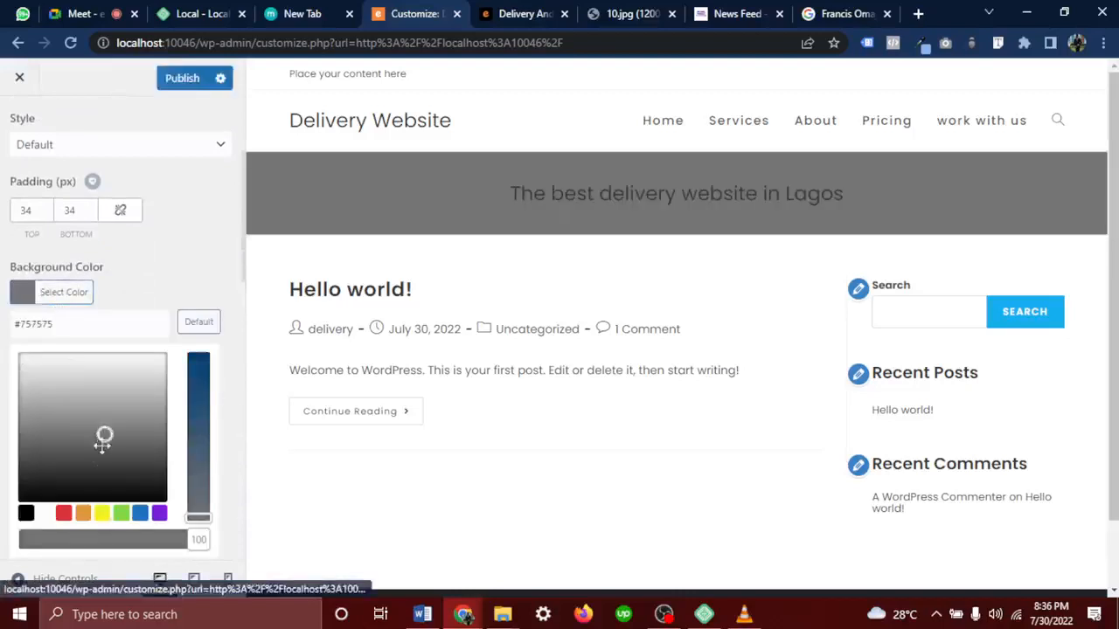
pyautogui.moveTo(103, 441); pyautogui.dragTo(150, 460)
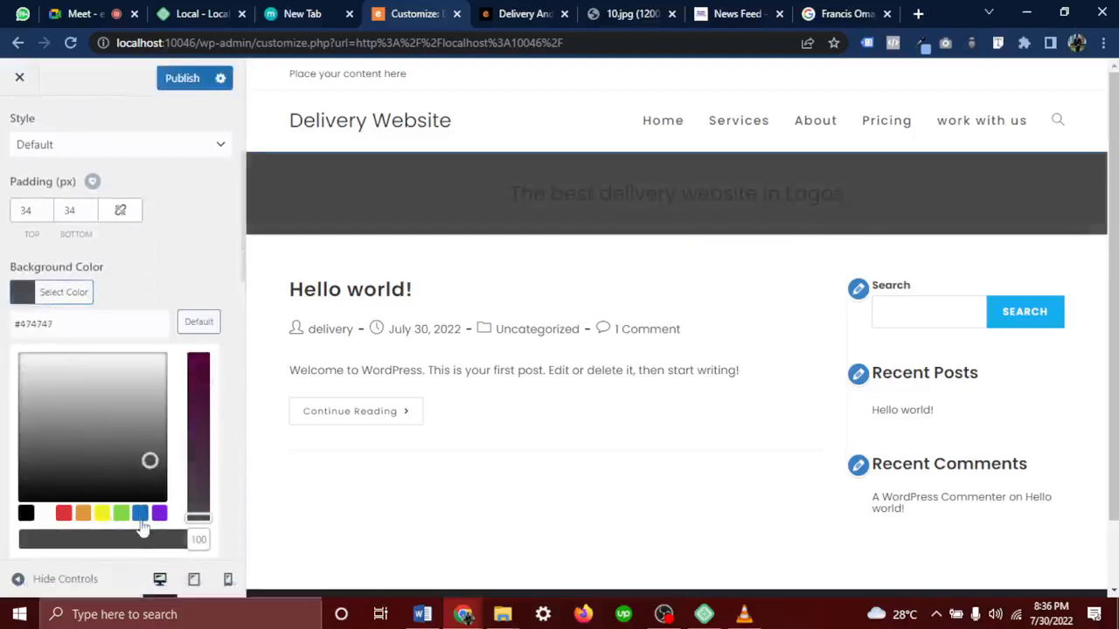
pyautogui.click(140, 521)
pyautogui.click(125, 285)
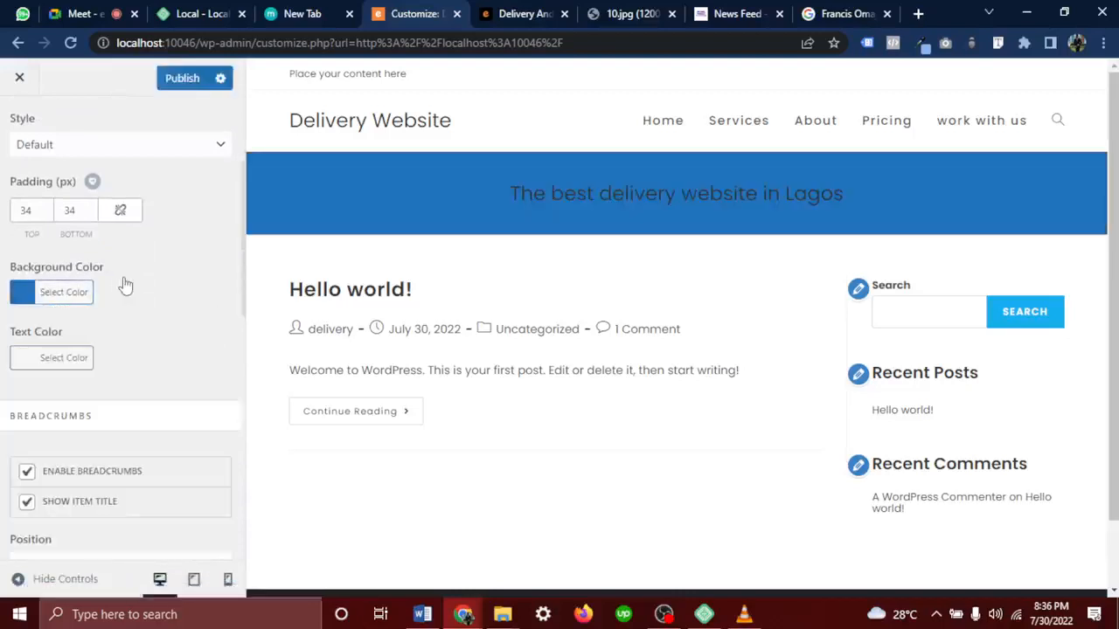
pyautogui.scroll(-5, 43, 370)
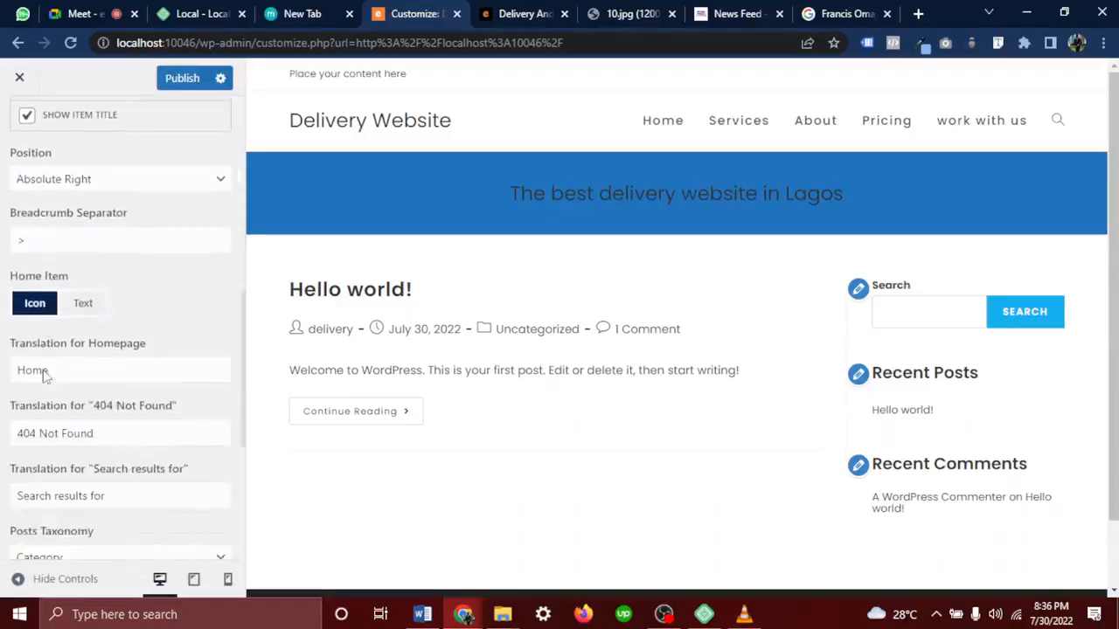
pyautogui.scroll(-4, 45, 374)
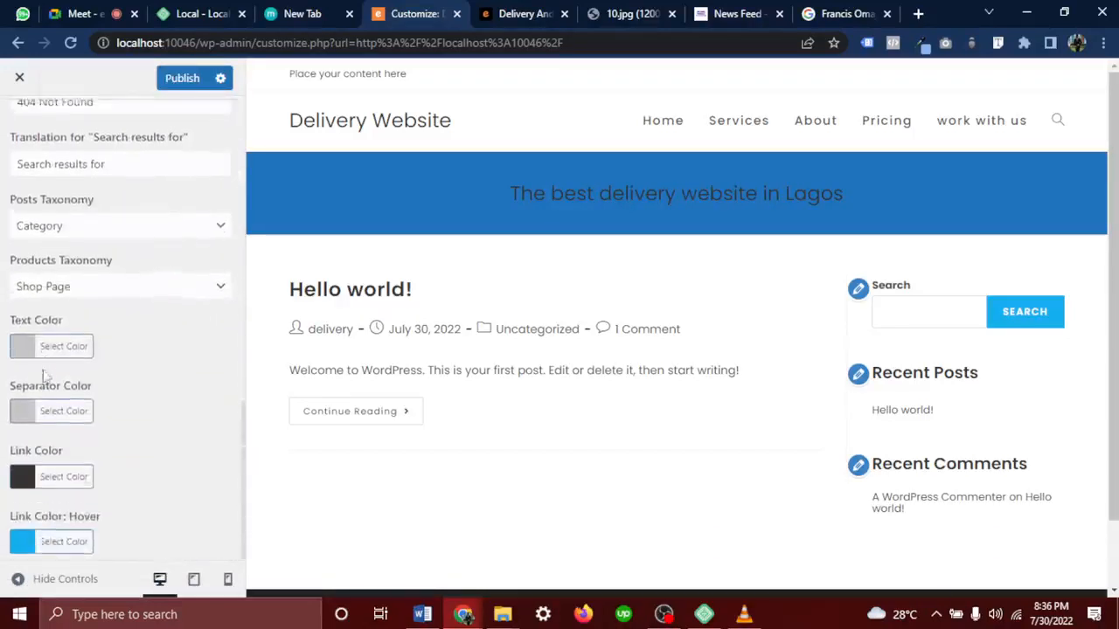
pyautogui.scroll(10, 45, 374)
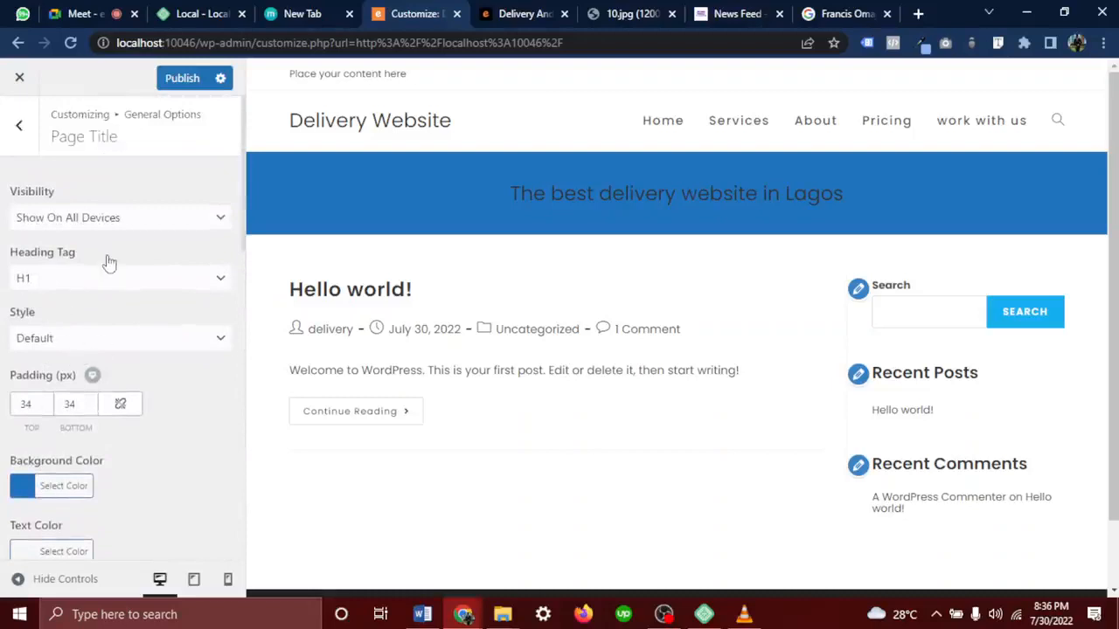
# Switch the Page Title Style to Background Image and upload the burger photo image.webp as its image
pyautogui.click(70, 339)
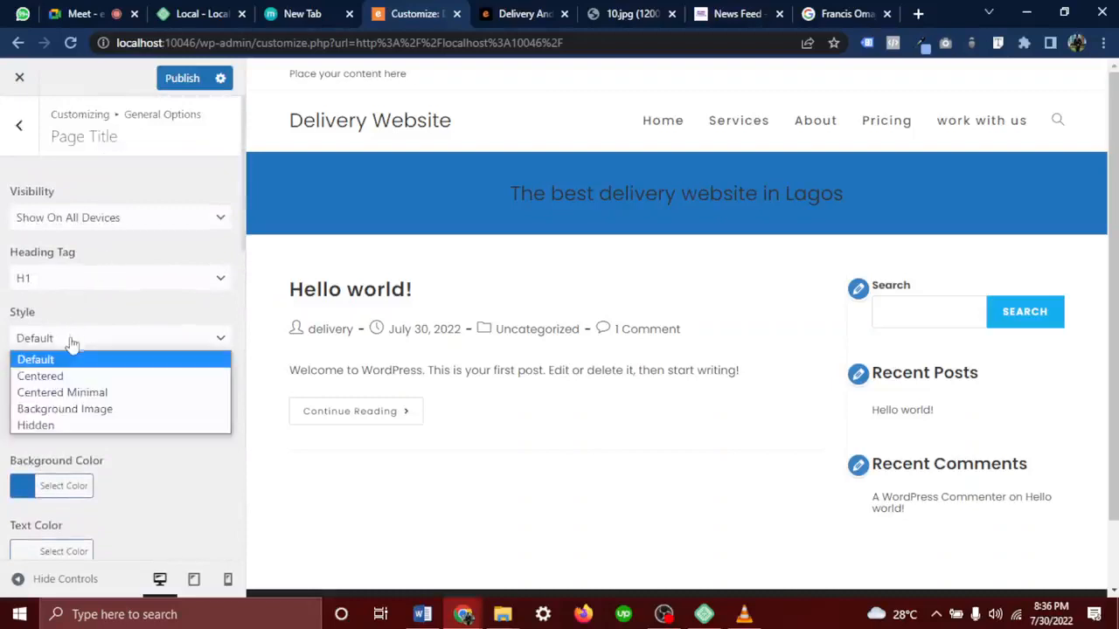
pyautogui.click(63, 411)
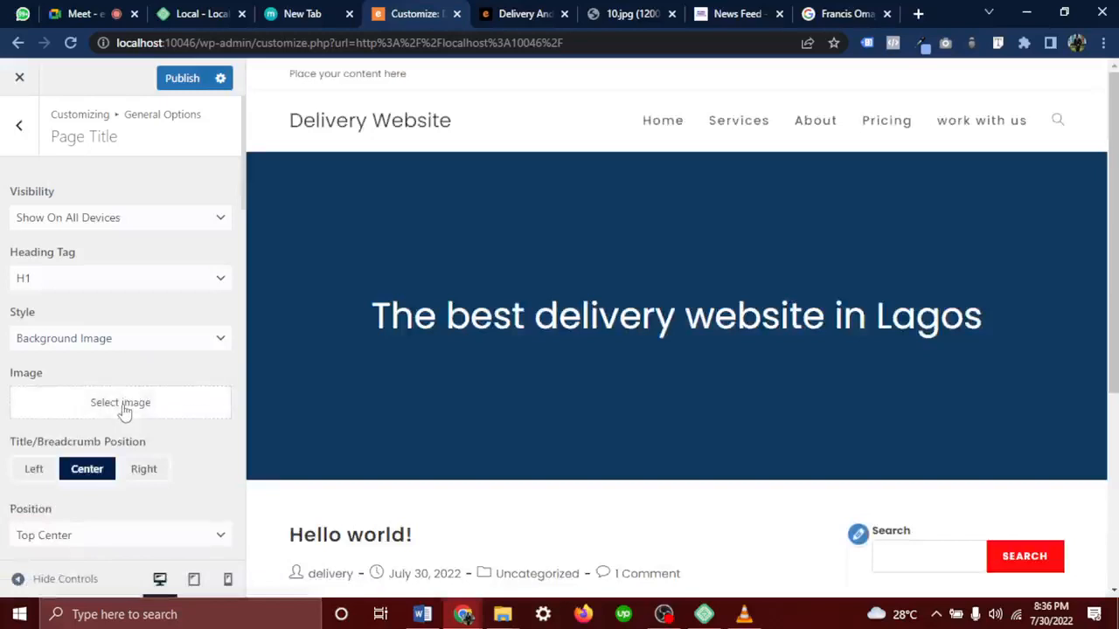
pyautogui.click(123, 409)
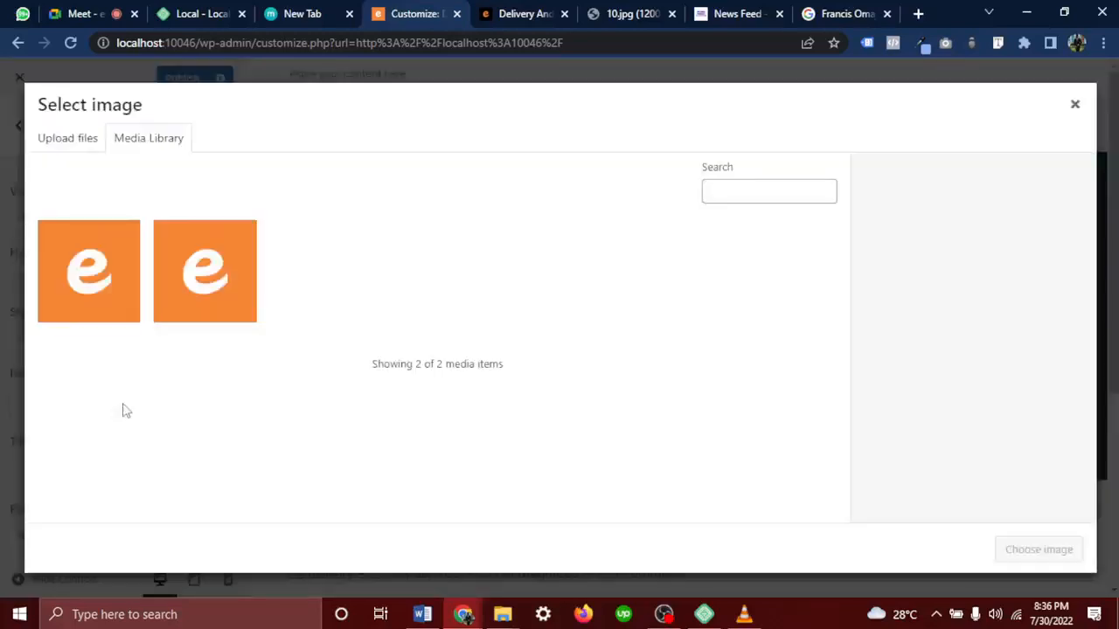
pyautogui.click(58, 150)
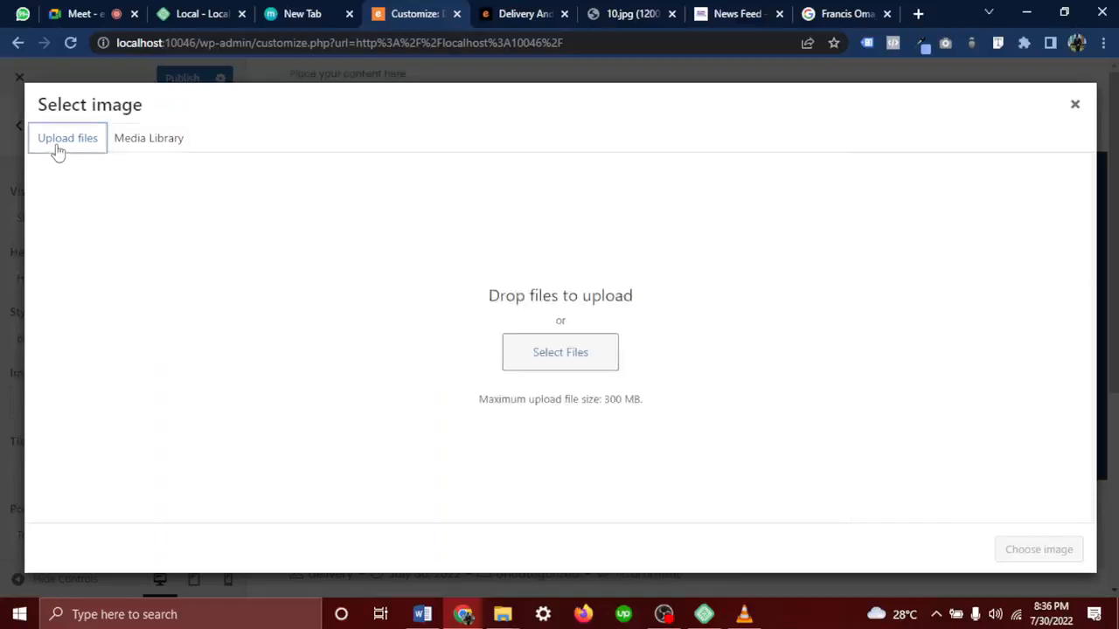
pyautogui.click(507, 350)
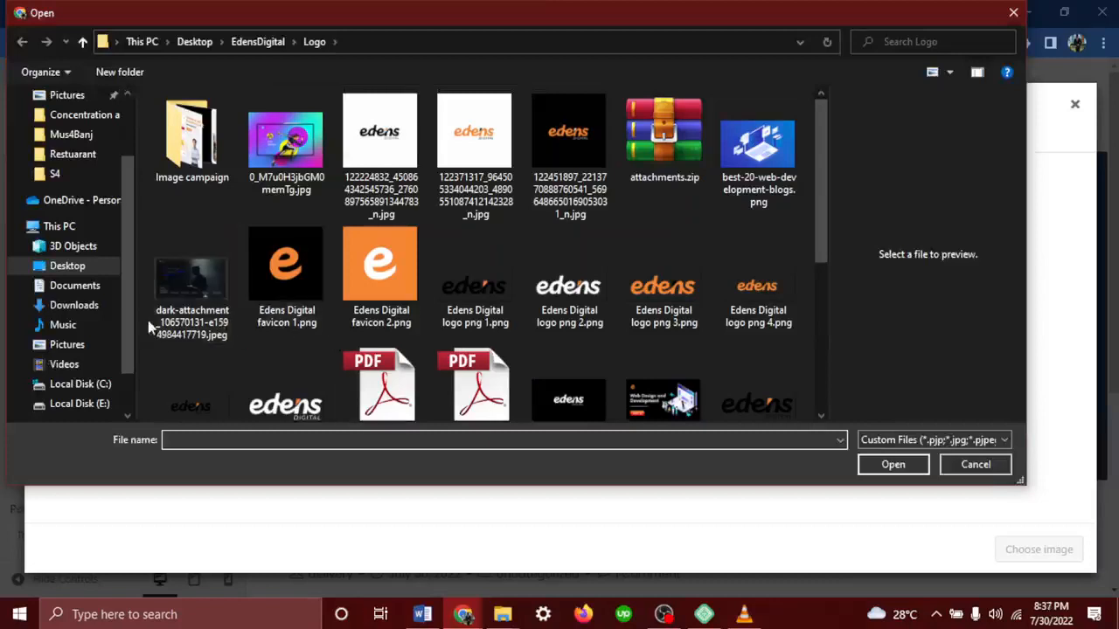
pyautogui.click(74, 153)
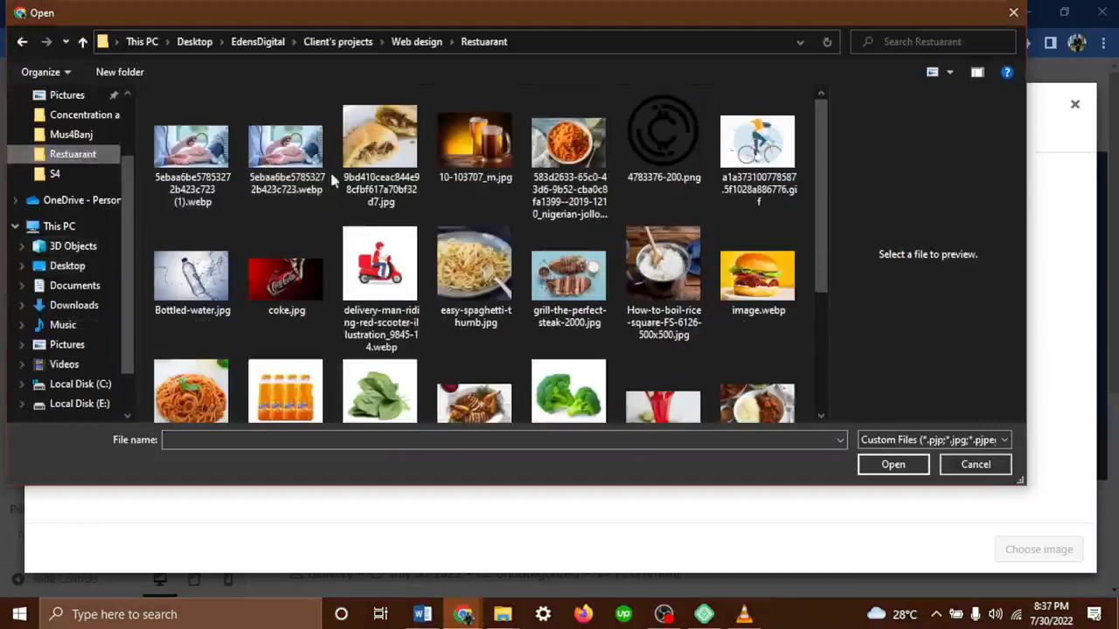
pyautogui.click(474, 144)
pyautogui.click(757, 258)
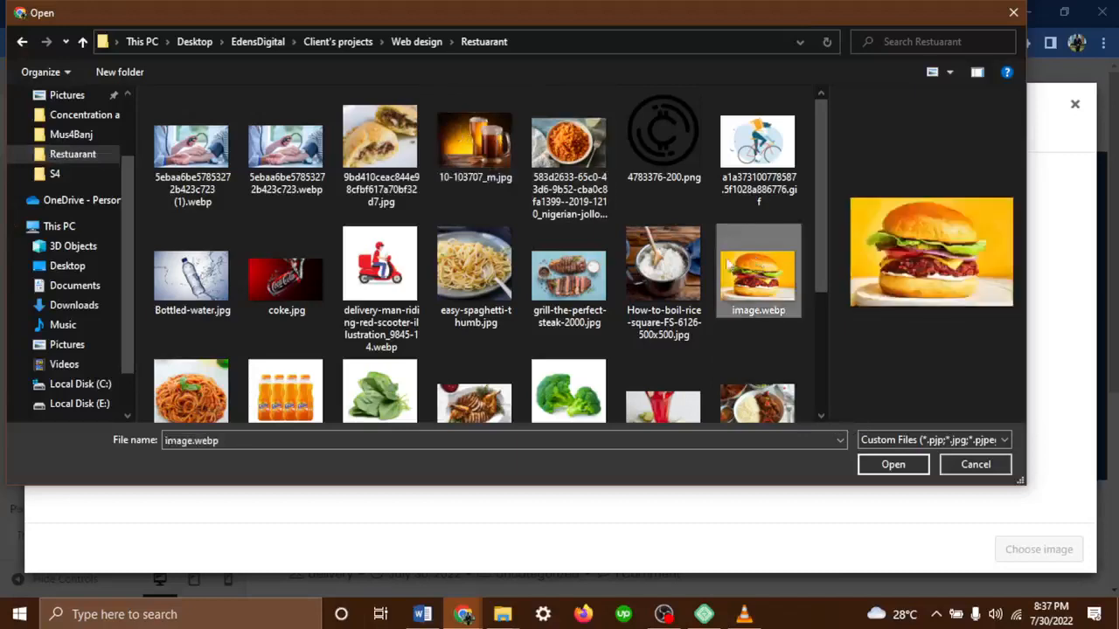
pyautogui.click(894, 465)
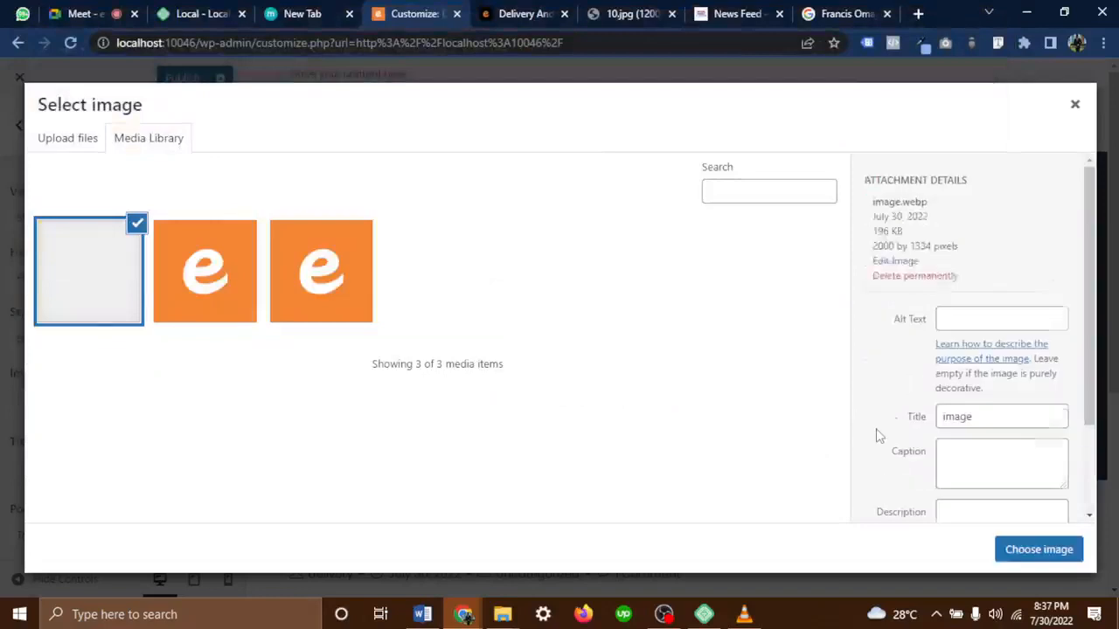
pyautogui.click(1057, 554)
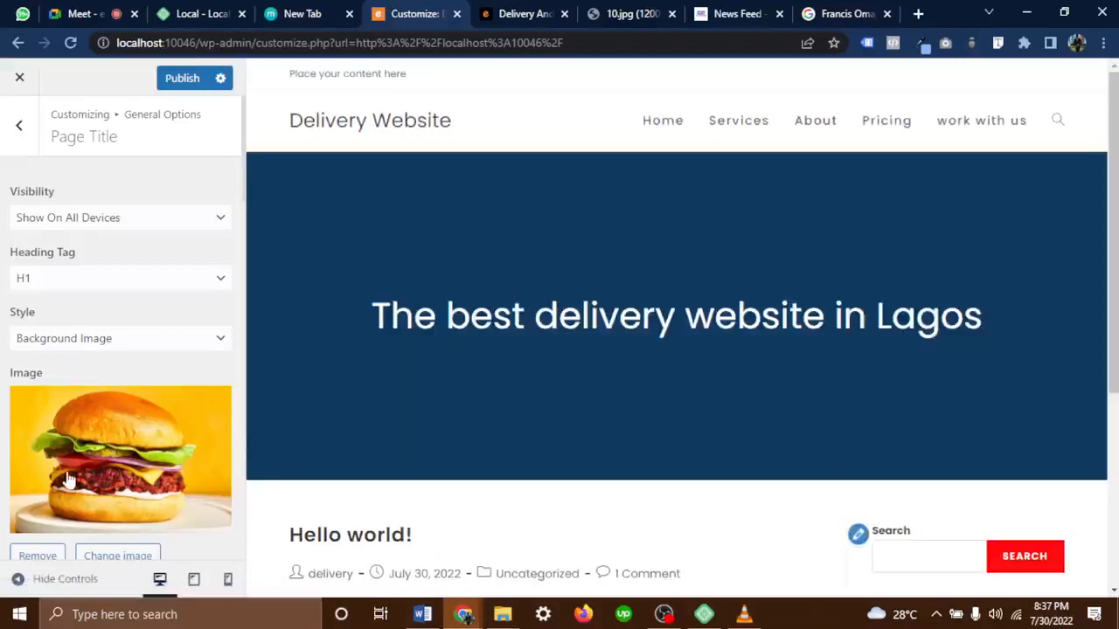
# Set the title background image position to Center Center
pyautogui.scroll(-3, 68, 479)
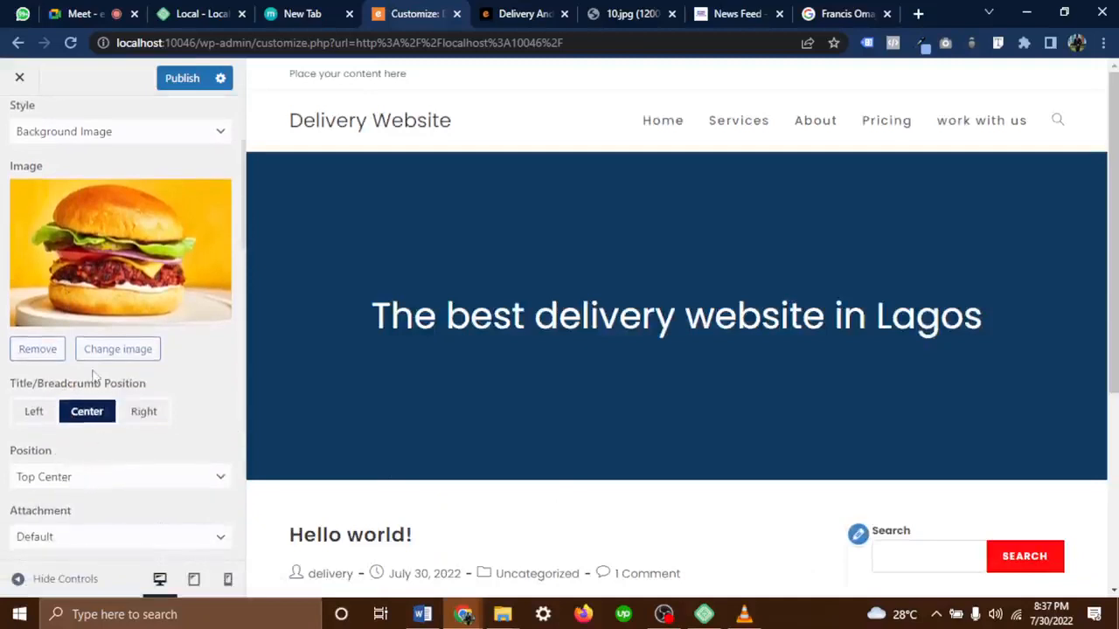
pyautogui.scroll(-4, 632, 322)
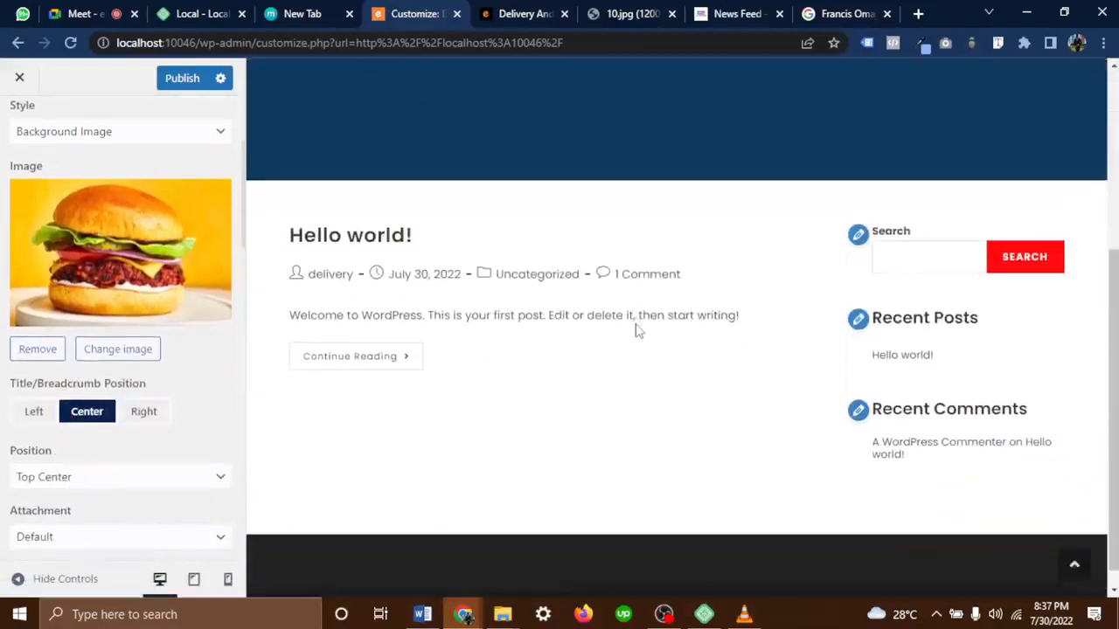
pyautogui.scroll(4, 647, 318)
pyautogui.scroll(1, 122, 339)
pyautogui.scroll(2, 132, 332)
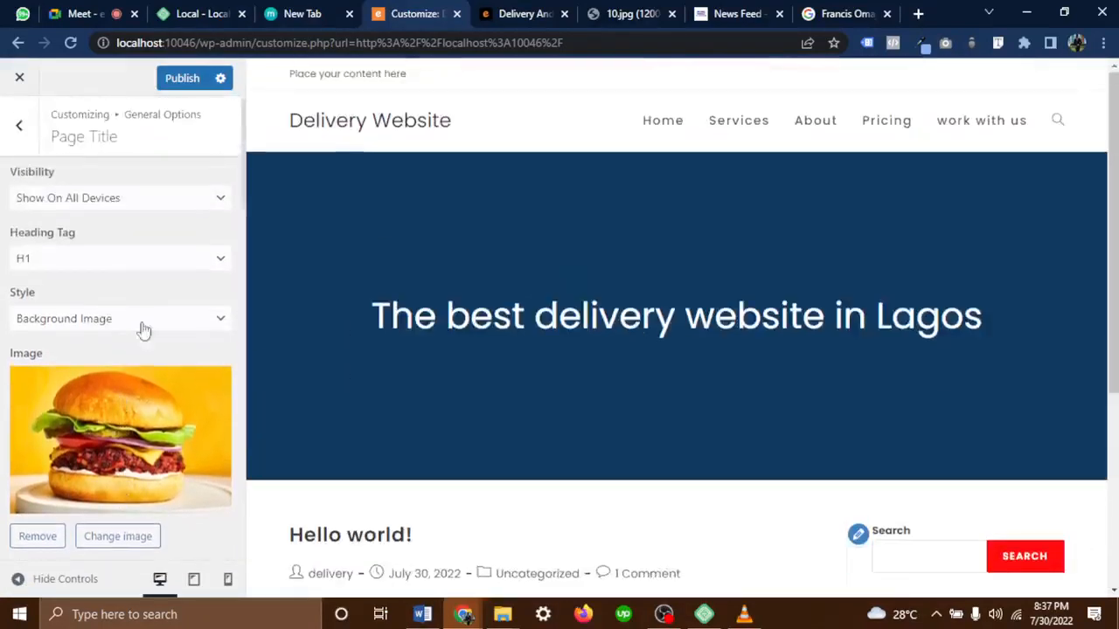
pyautogui.scroll(-1, 77, 394)
pyautogui.scroll(-3, 77, 401)
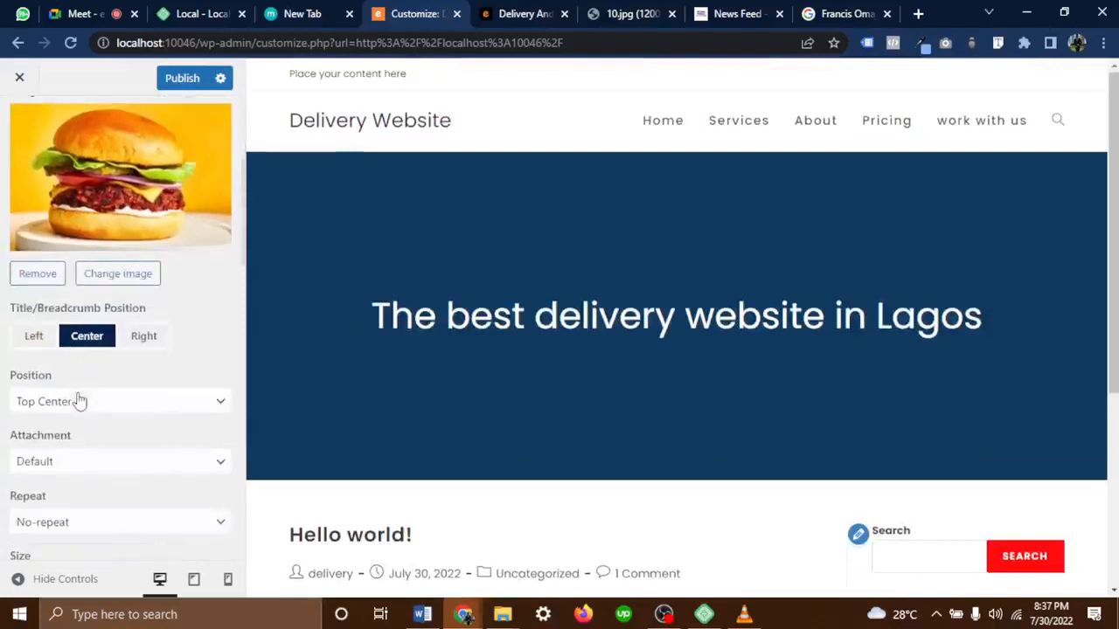
pyautogui.click(93, 404)
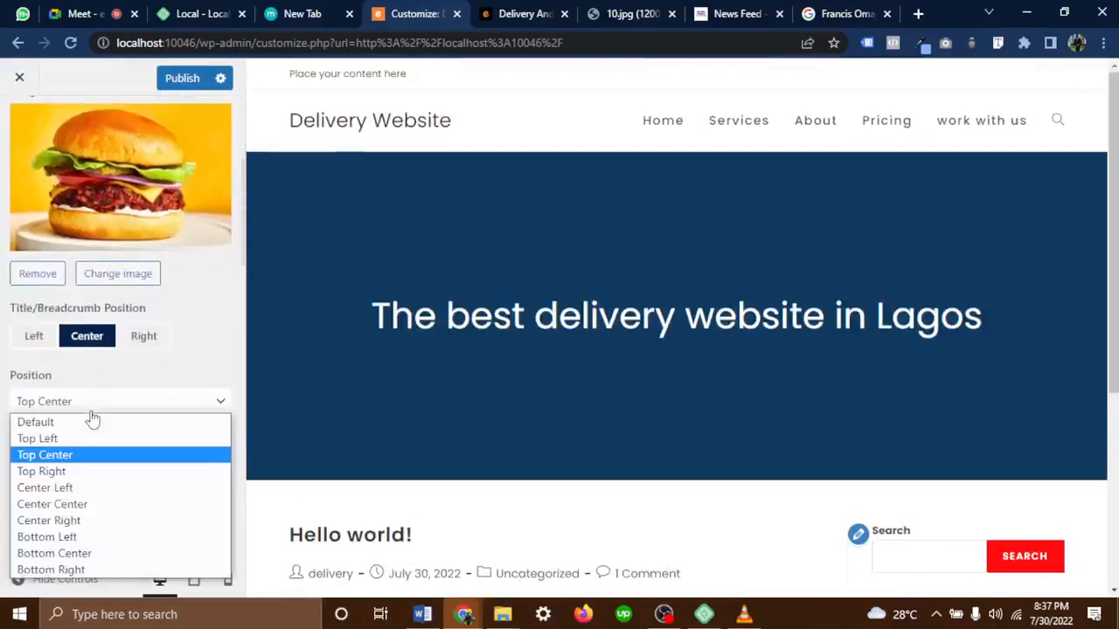
pyautogui.click(78, 506)
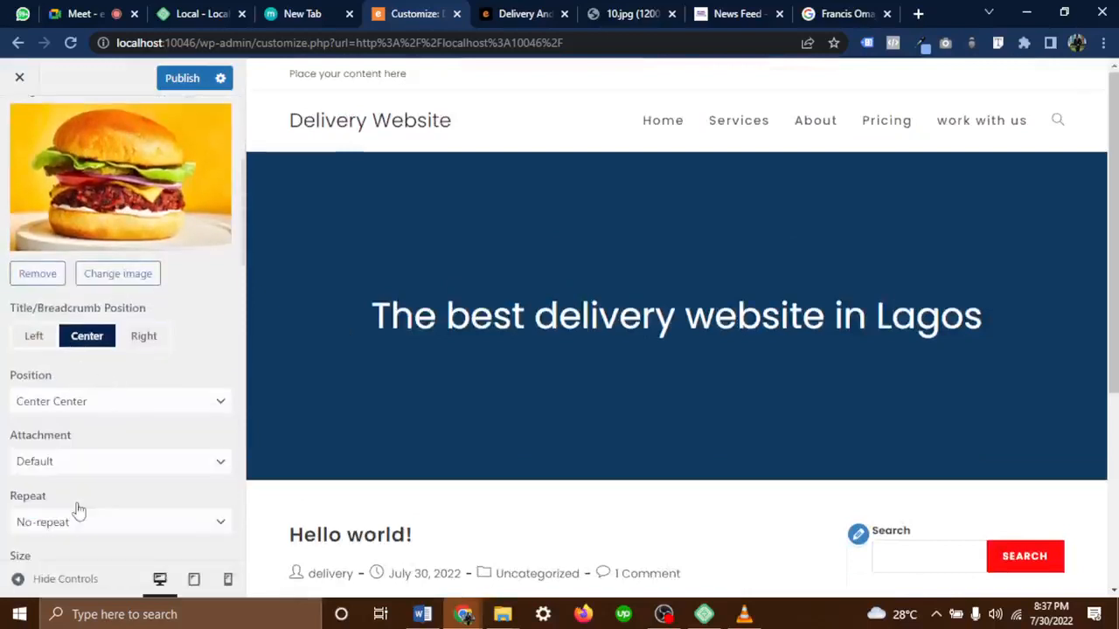
pyautogui.scroll(3, 201, 326)
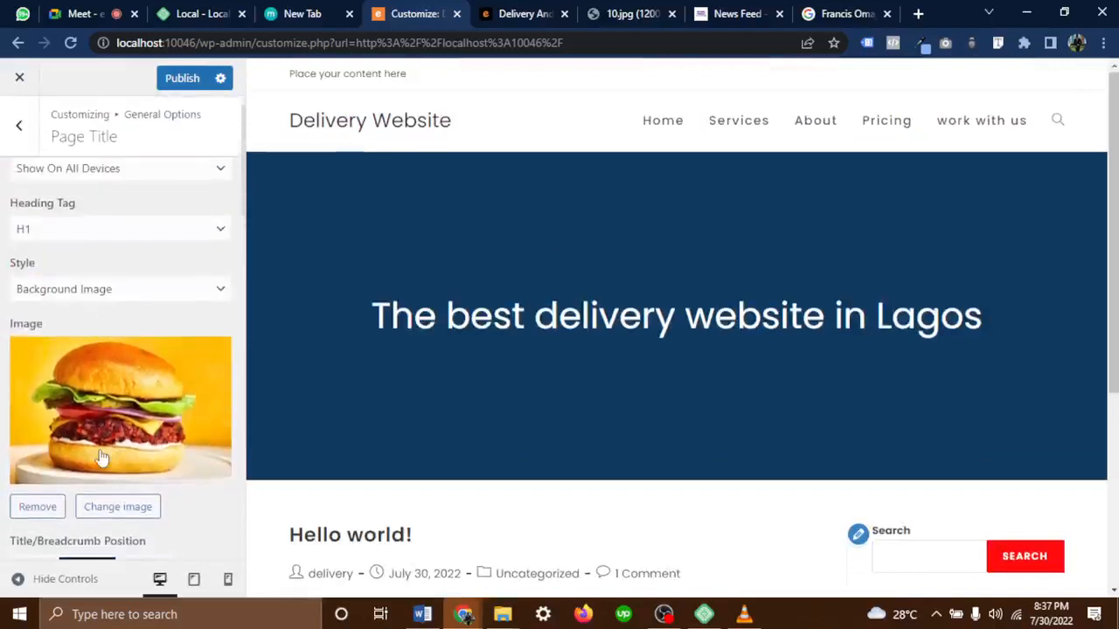
pyautogui.scroll(-1, 102, 457)
# Replace the title background image with the uploaded grill-the-perfect-steak photo
pyautogui.click(122, 456)
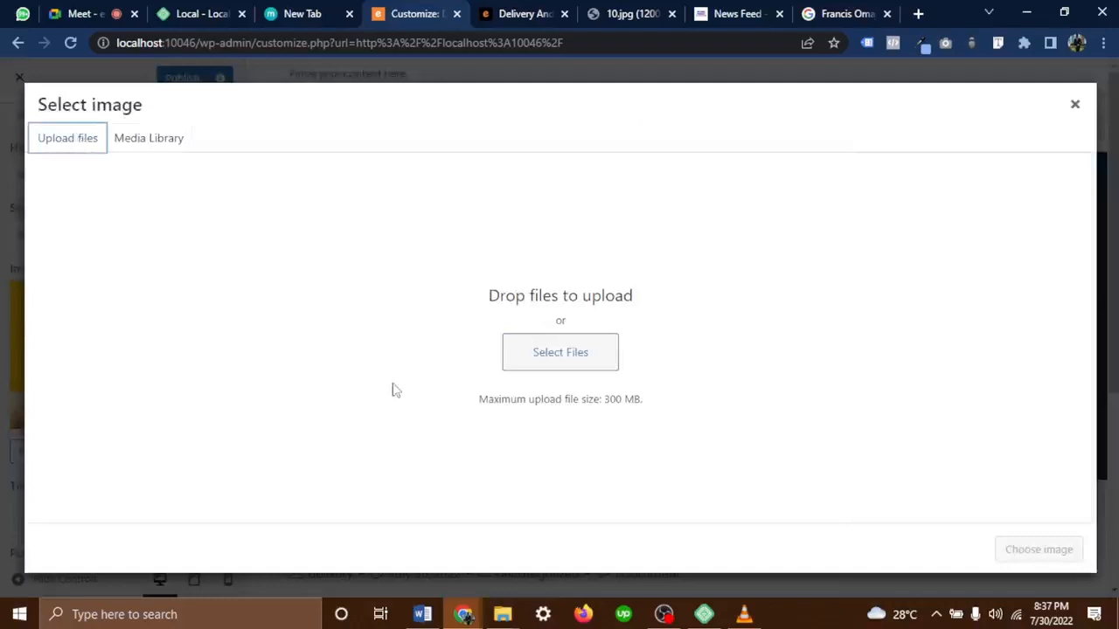
pyautogui.click(577, 352)
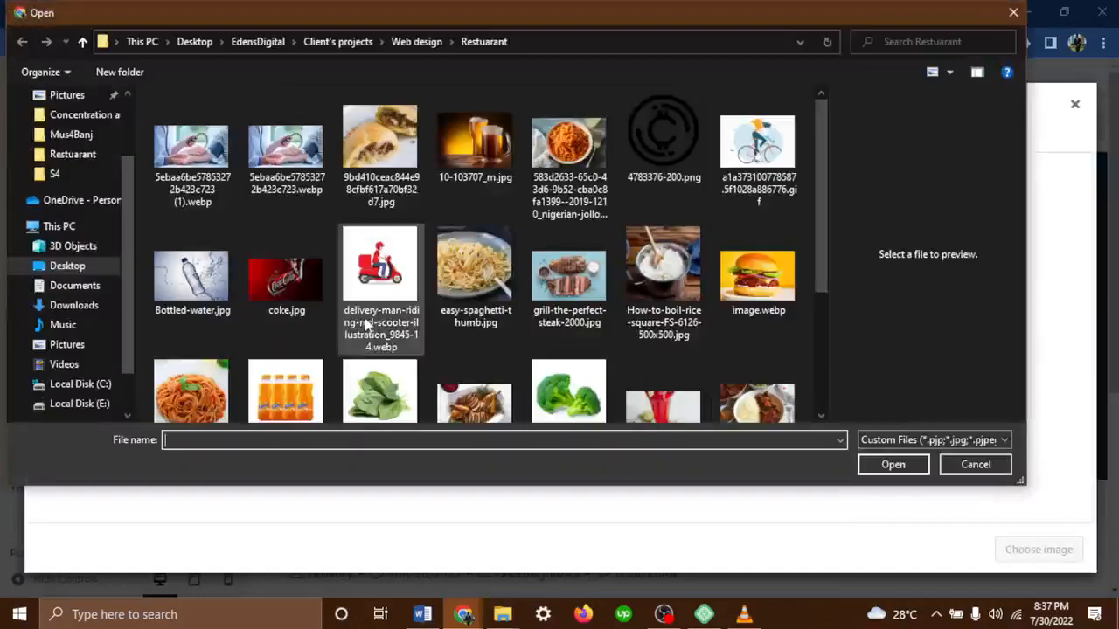
pyautogui.click(206, 294)
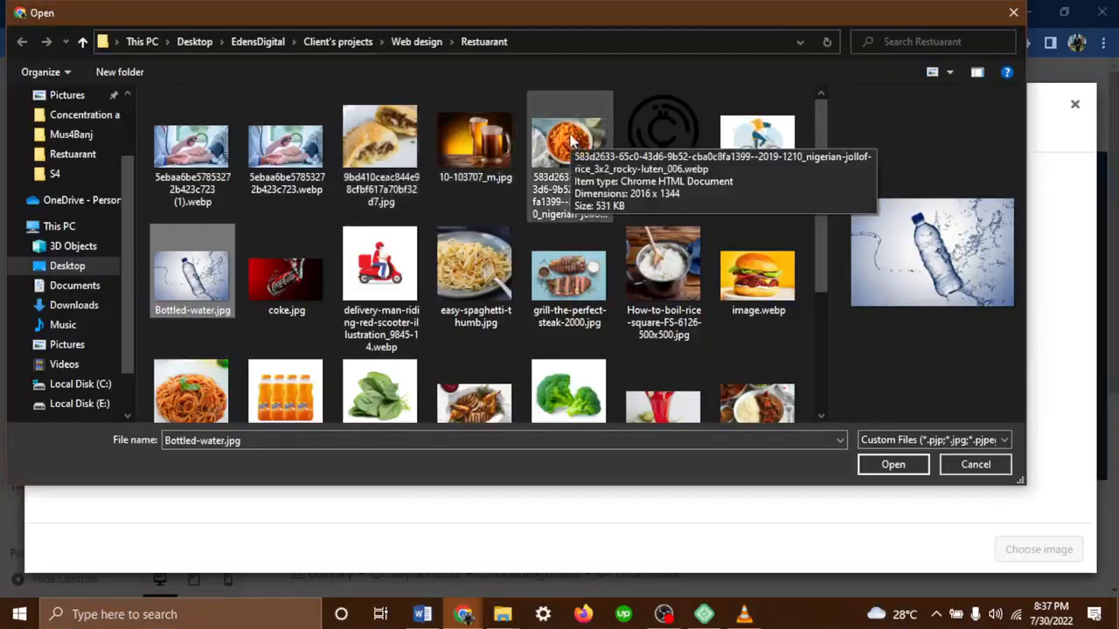
pyautogui.click(554, 250)
pyautogui.click(893, 464)
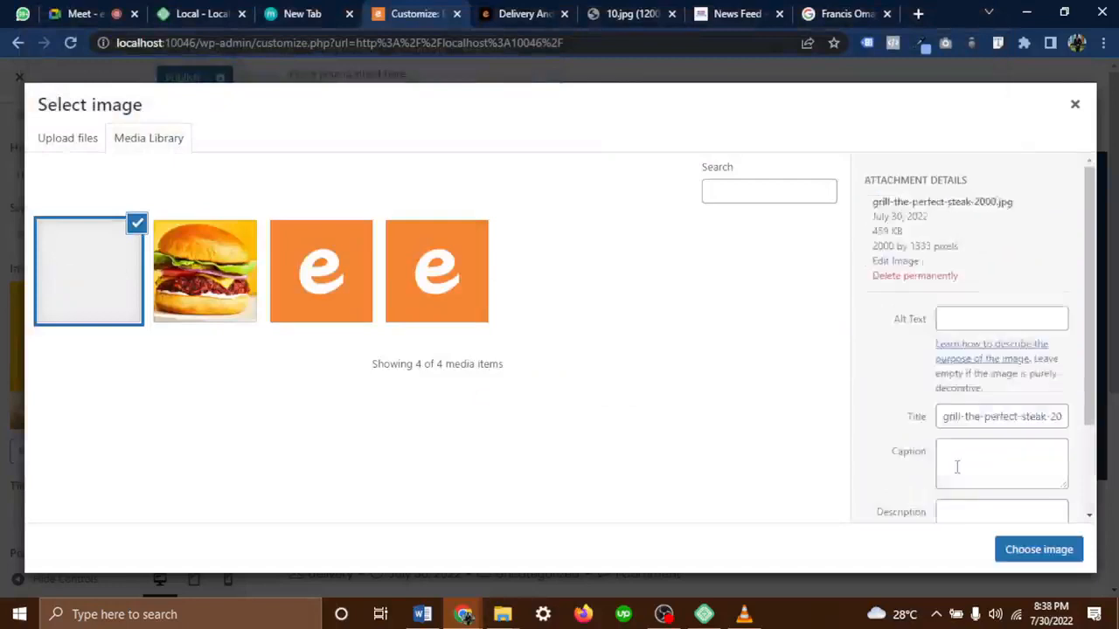
pyautogui.click(1036, 550)
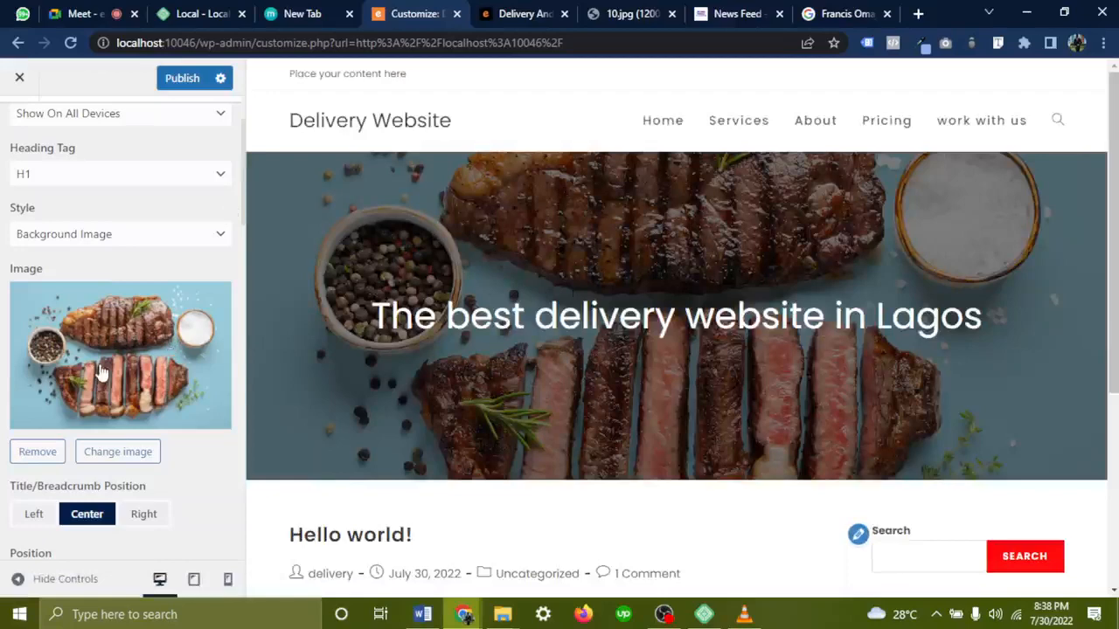
# Set the title background attachment to Fixed and review the result
pyautogui.scroll(-2, 103, 369)
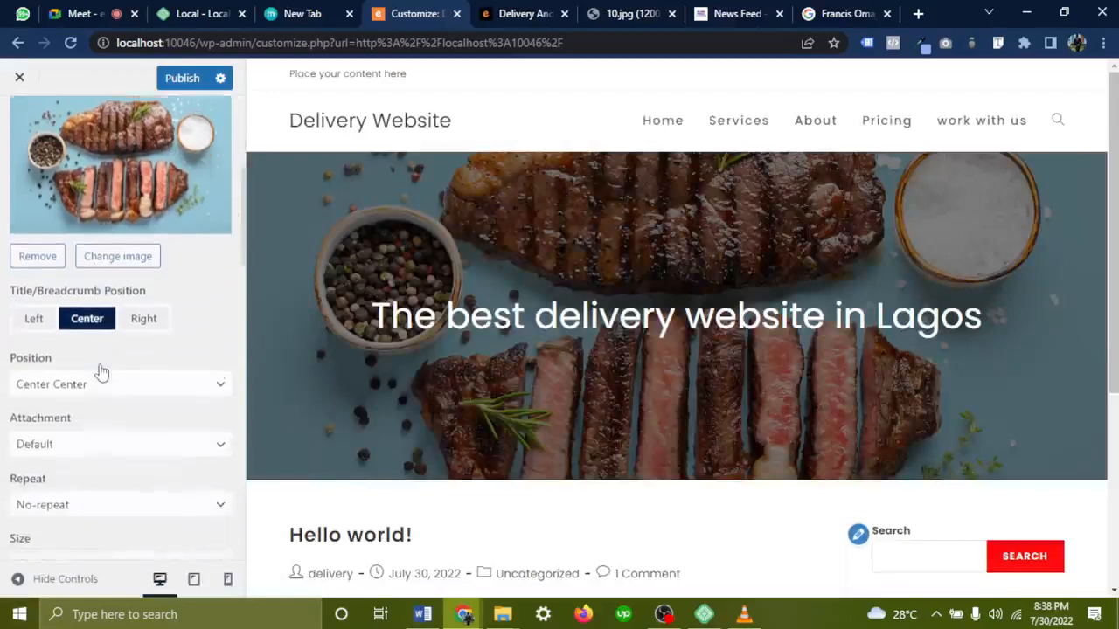
pyautogui.click(88, 439)
pyautogui.click(76, 492)
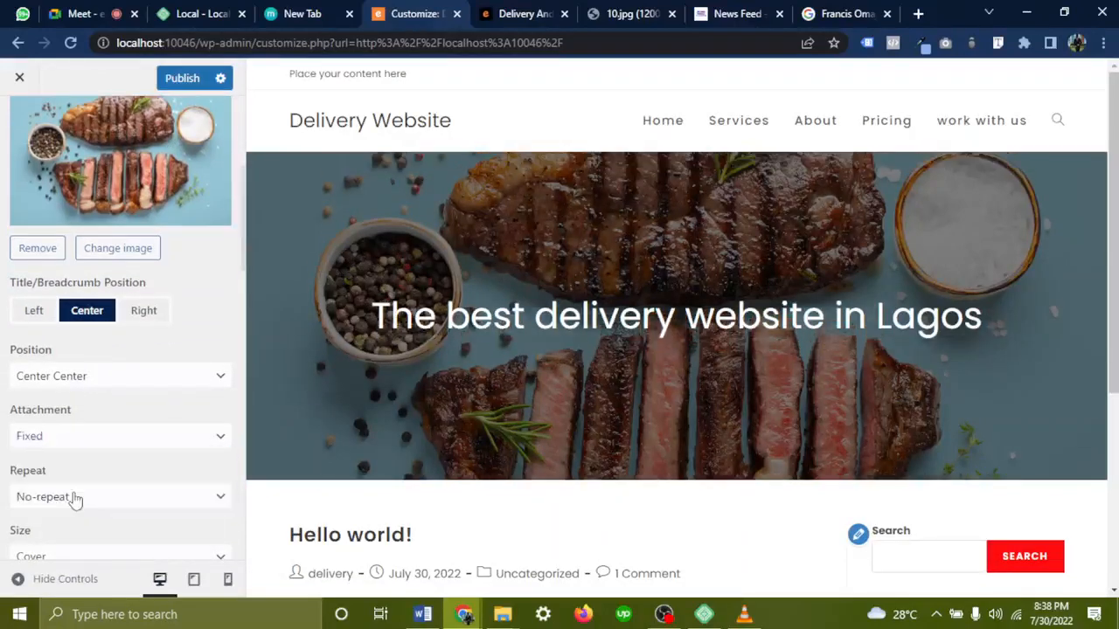
pyautogui.scroll(-3, 406, 473)
pyautogui.scroll(3, 406, 472)
pyautogui.scroll(-3, 406, 472)
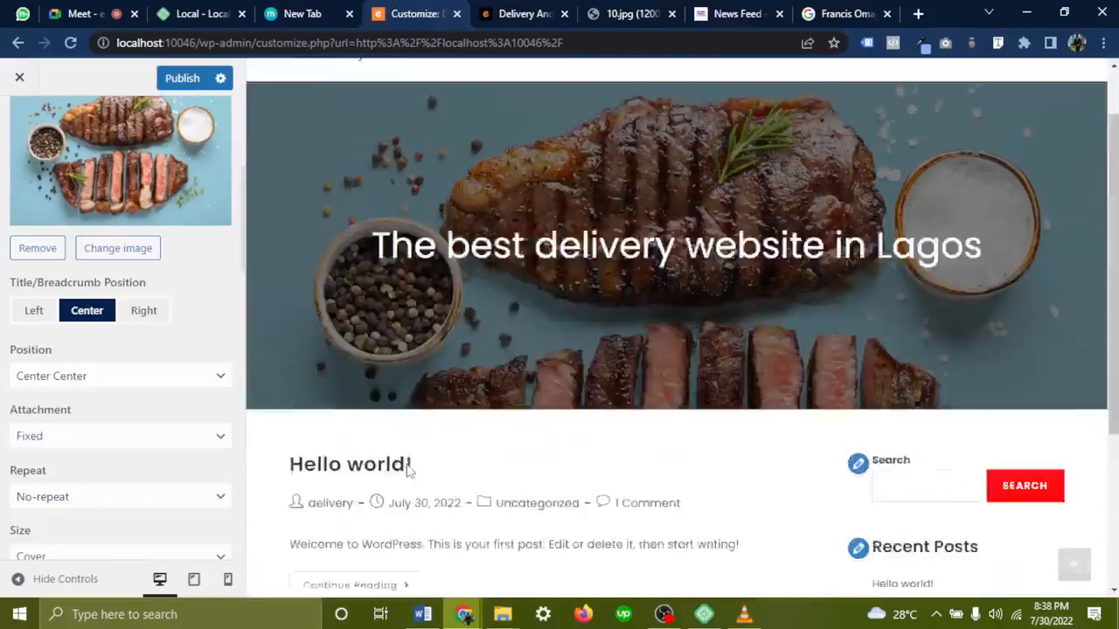
pyautogui.scroll(3, 407, 472)
pyautogui.scroll(-3, 406, 472)
pyautogui.scroll(3, 406, 472)
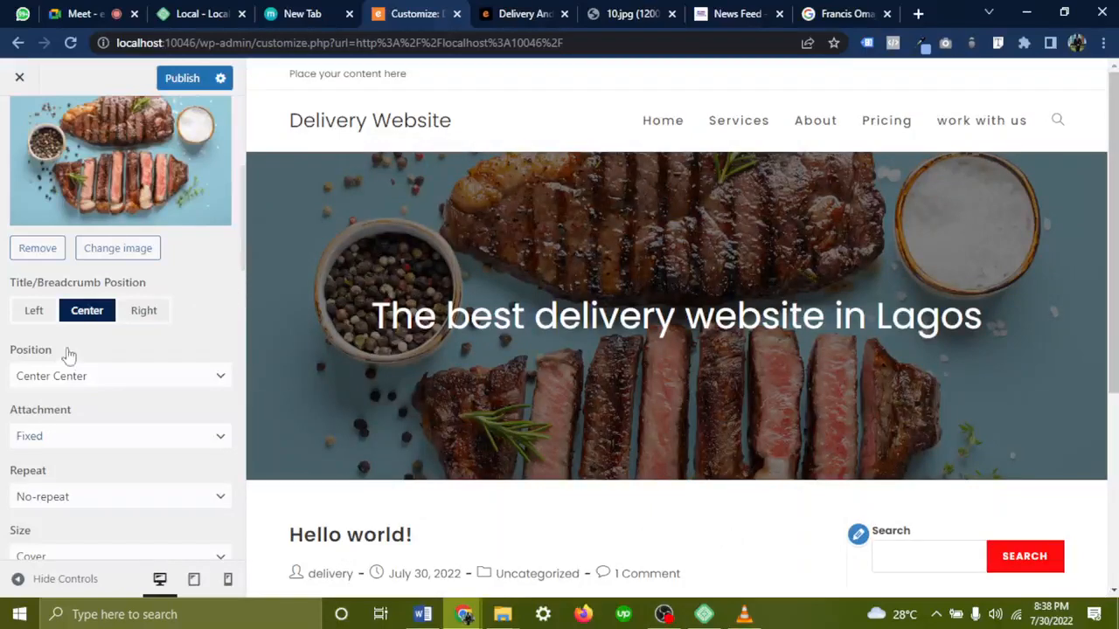
pyautogui.scroll(-5, 68, 355)
pyautogui.scroll(5, 68, 353)
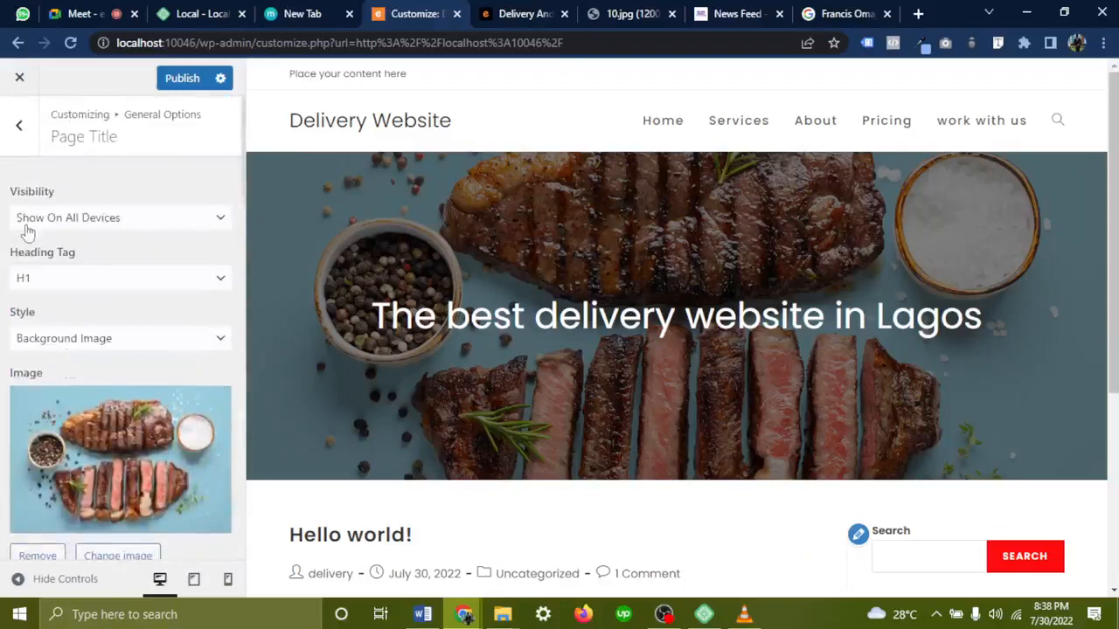
# Hide the page title on all devices, publish it, then open the Scroll To Top settings
pyautogui.click(48, 222)
pyautogui.click(83, 303)
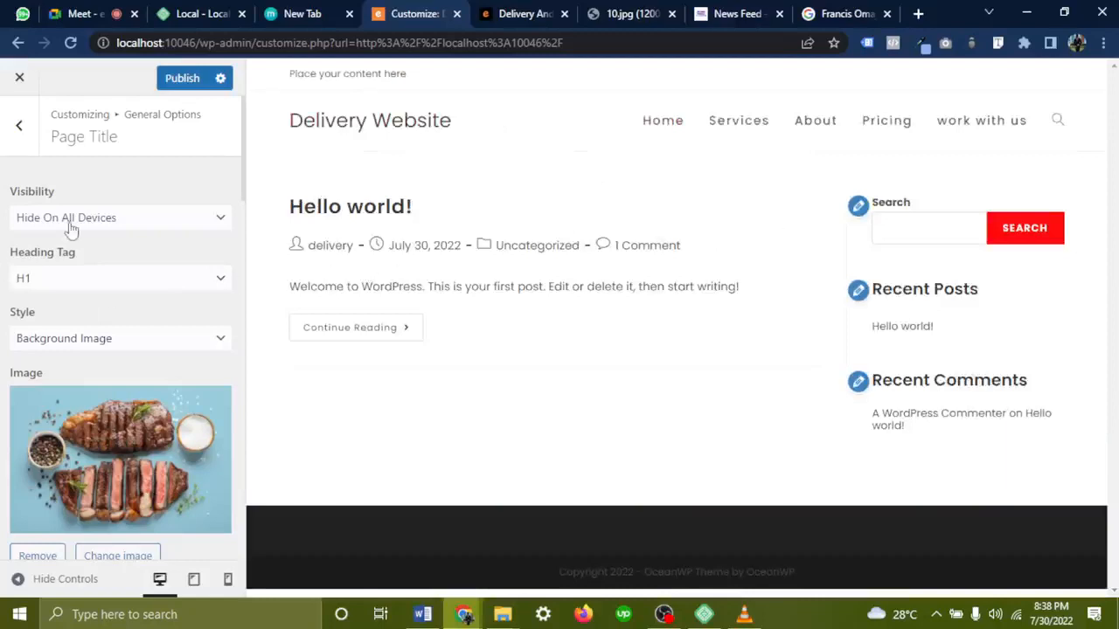
pyautogui.click(21, 128)
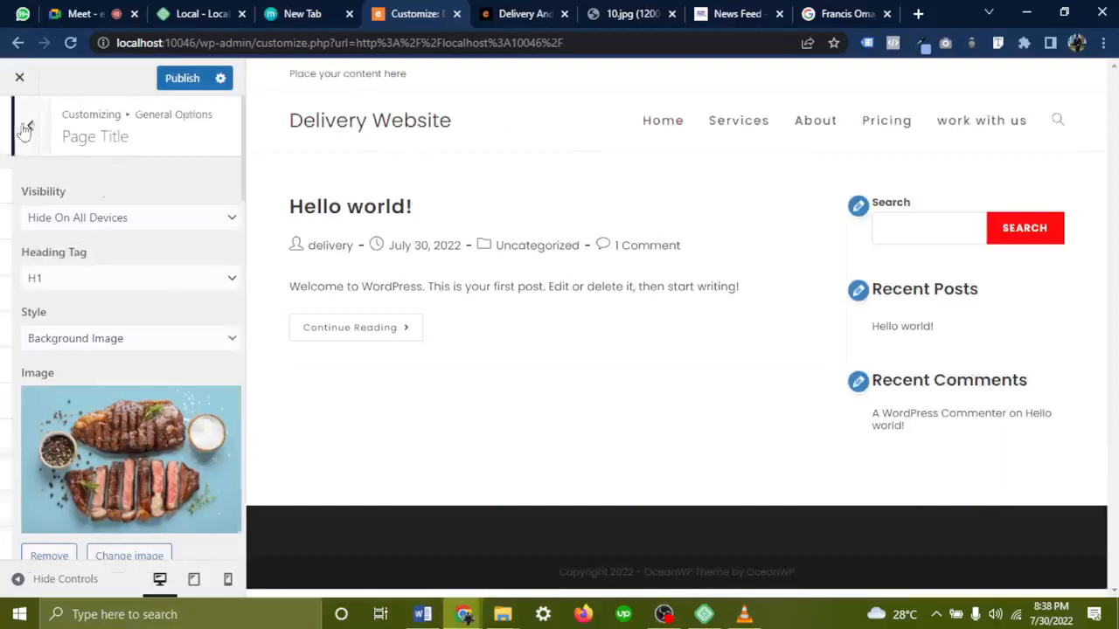
pyautogui.click(179, 78)
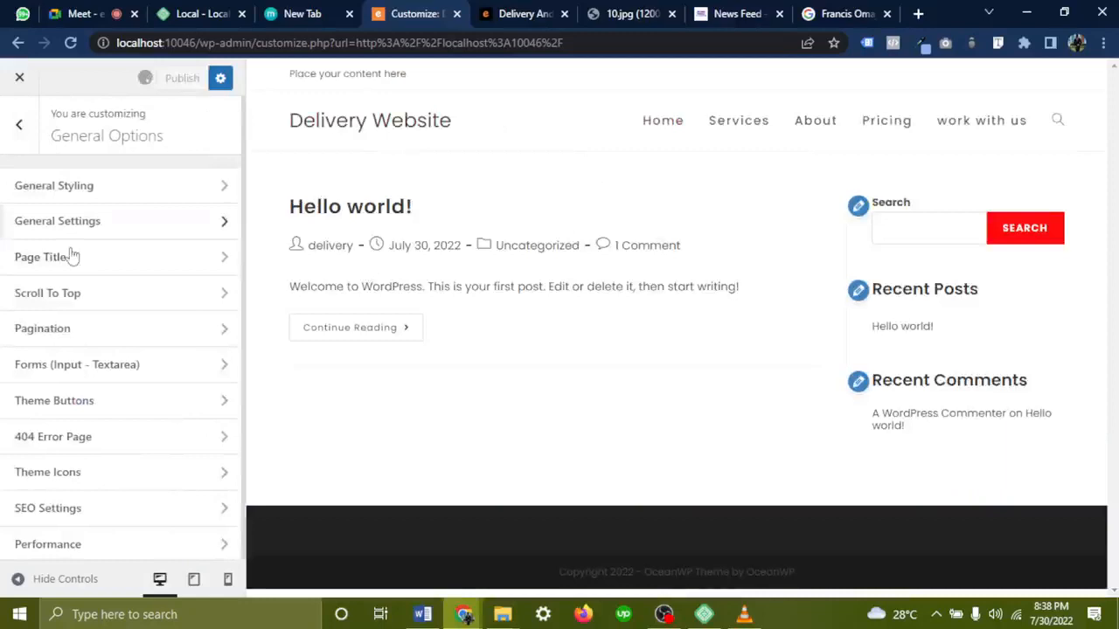
pyautogui.click(66, 302)
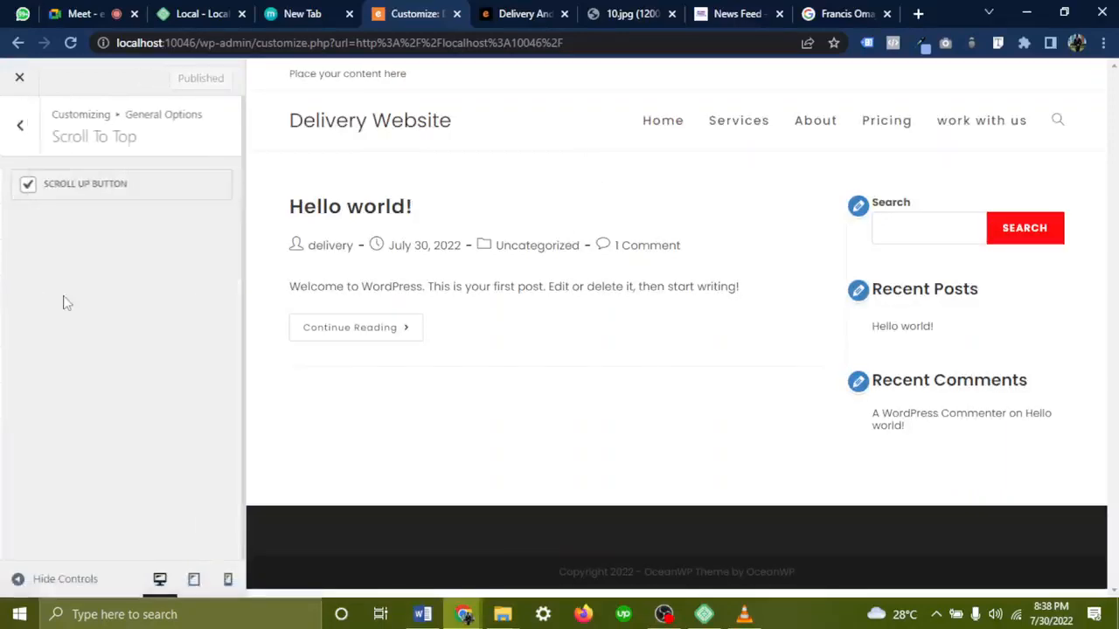
pyautogui.click(726, 7)
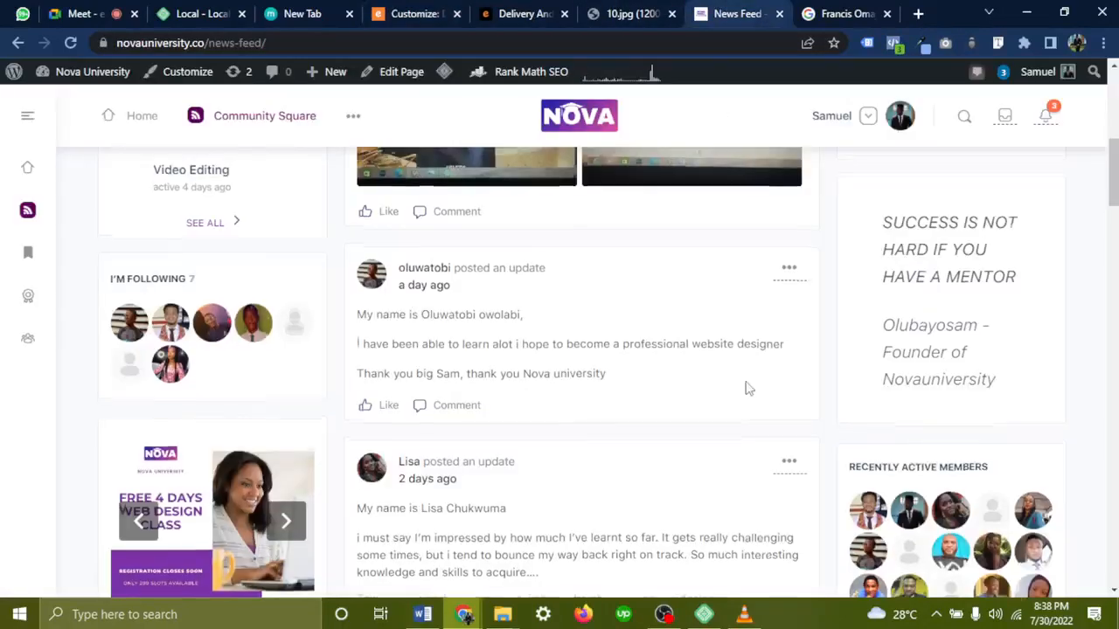
# Scroll through the news feed and the Edens delivery portfolio page, then return to the Customizer
pyautogui.scroll(-5, 744, 387)
pyautogui.scroll(-10, 747, 387)
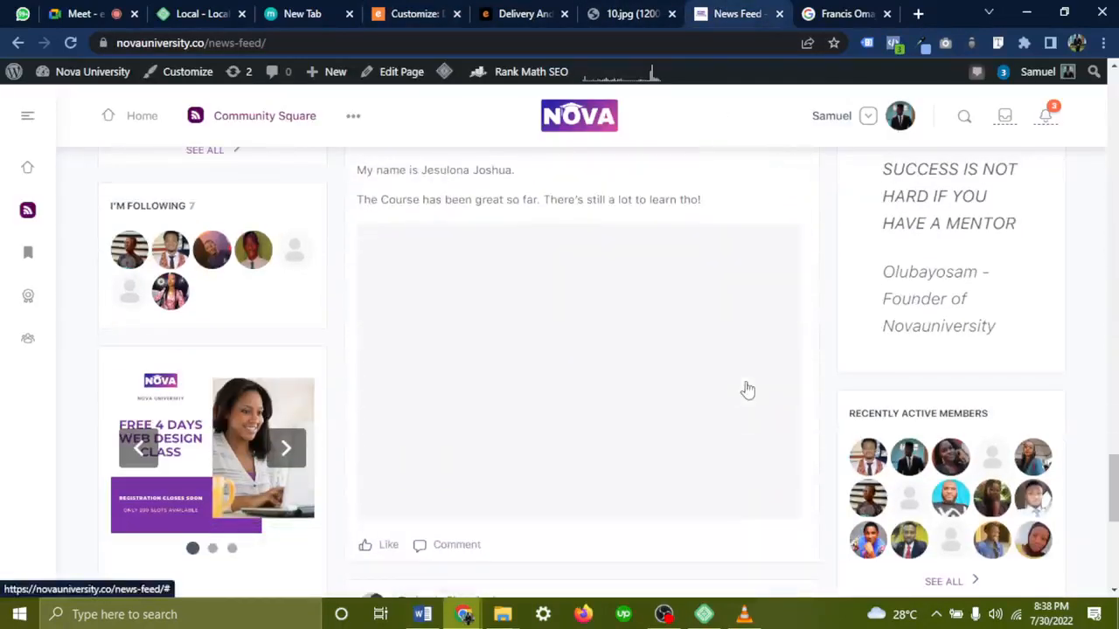
pyautogui.scroll(10, 744, 388)
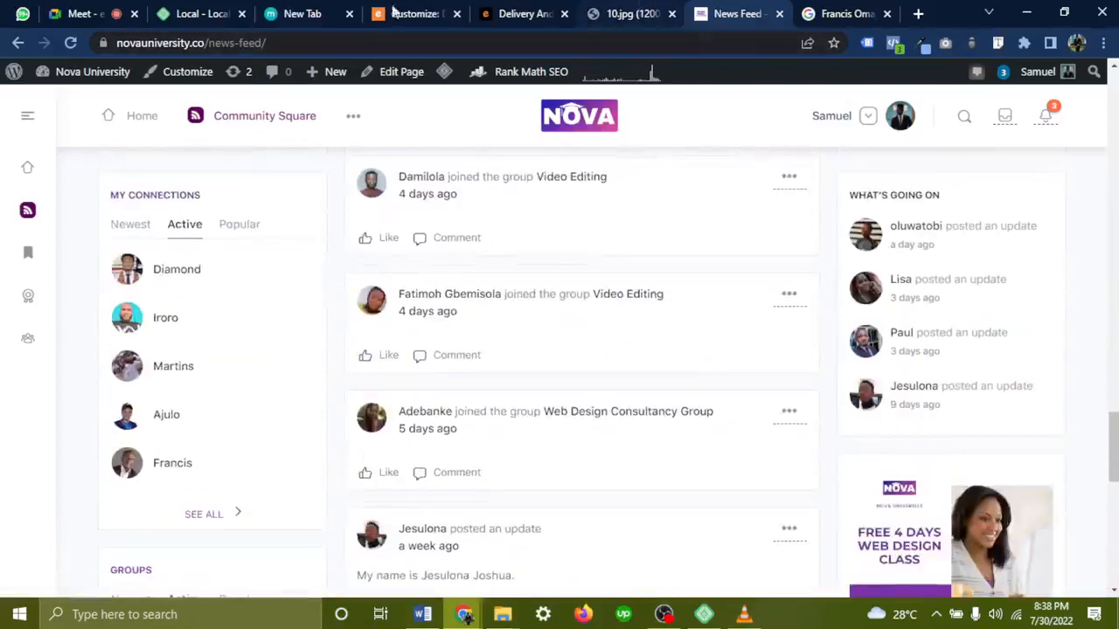
pyautogui.click(494, 12)
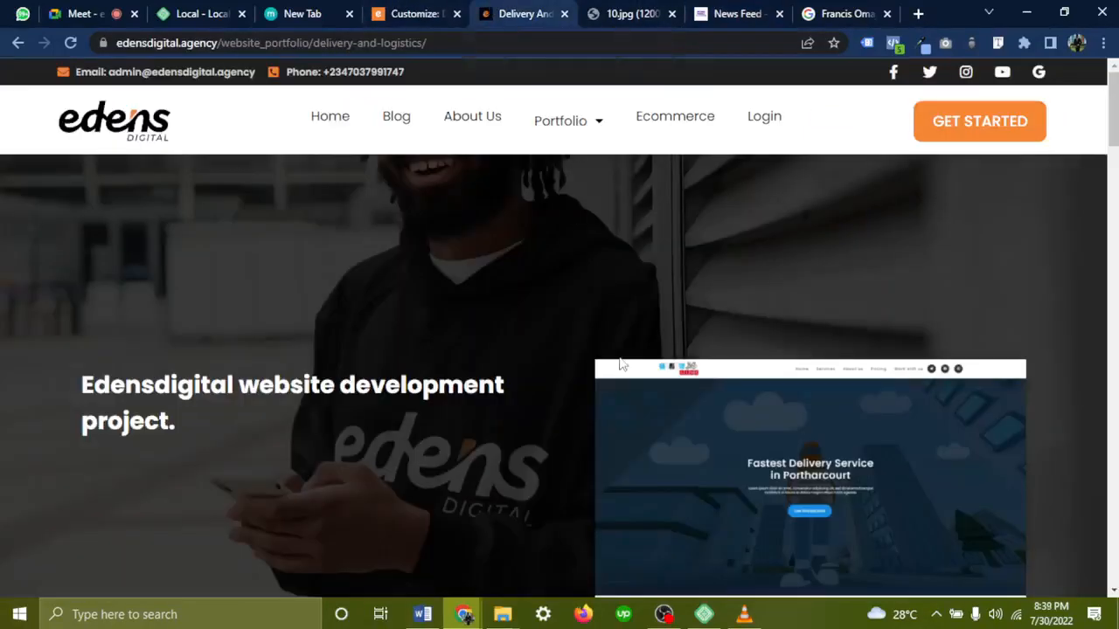
pyautogui.scroll(-8, 621, 365)
pyautogui.scroll(-4, 621, 364)
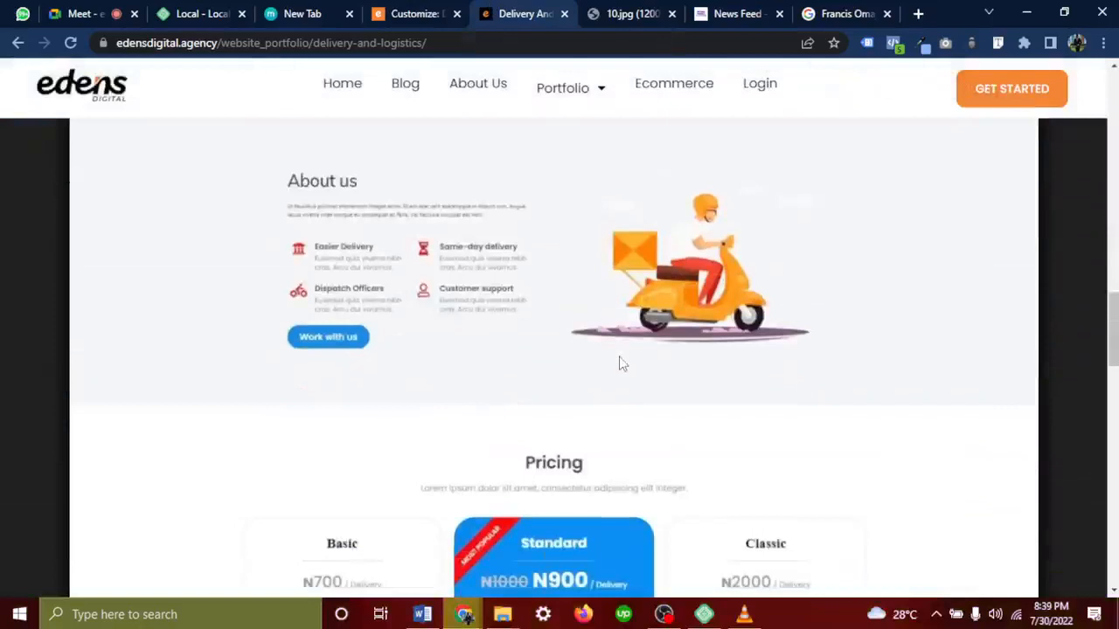
pyautogui.scroll(-1, 623, 363)
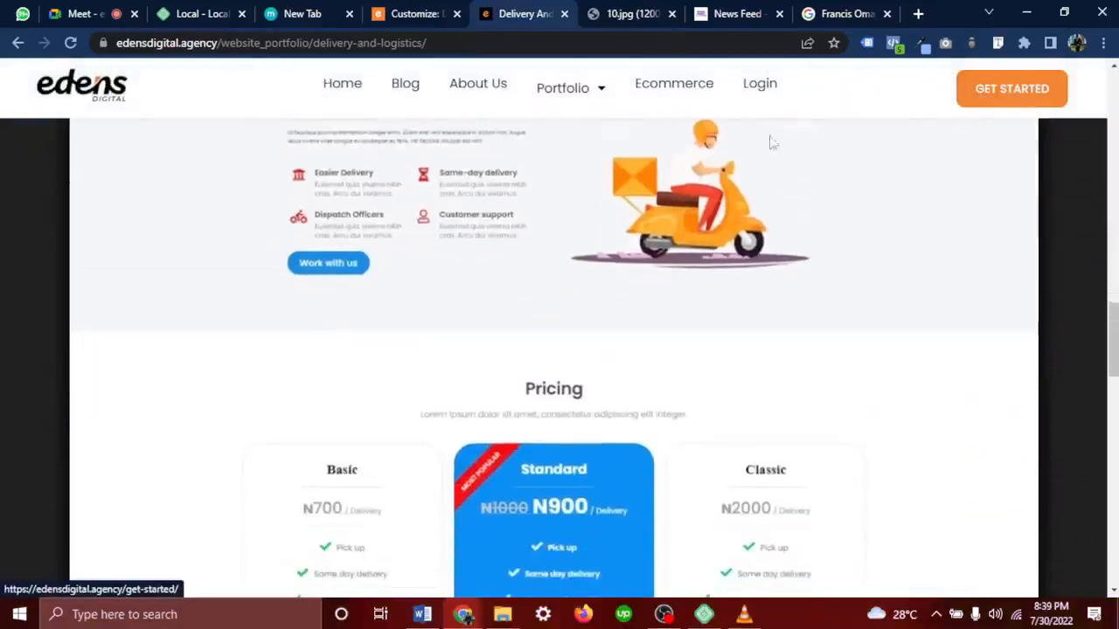
pyautogui.scroll(8, 617, 319)
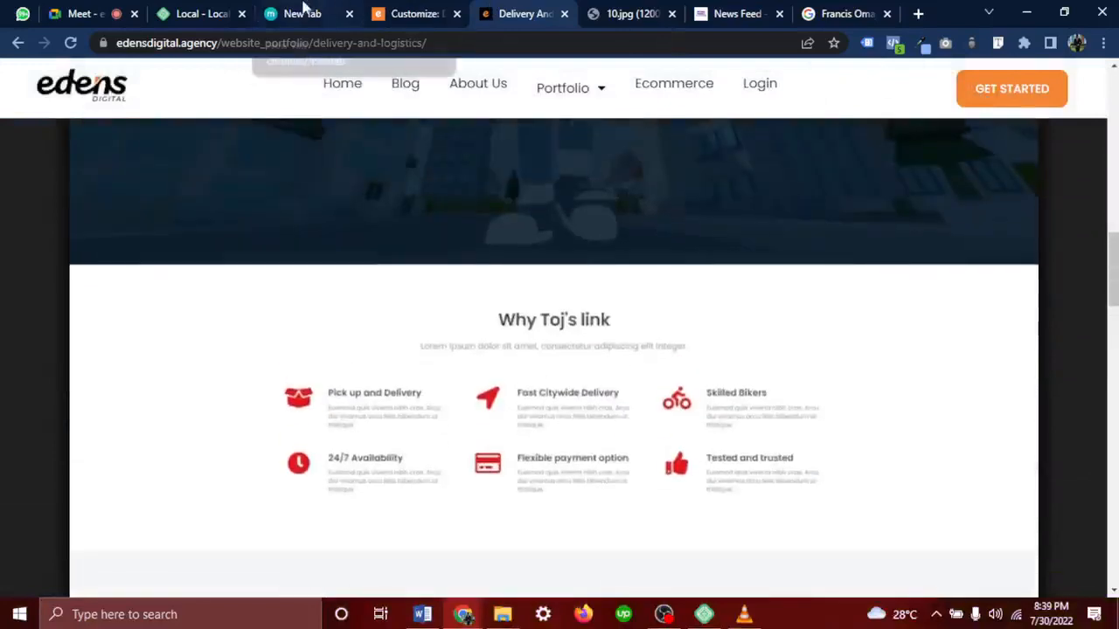
pyautogui.click(382, 16)
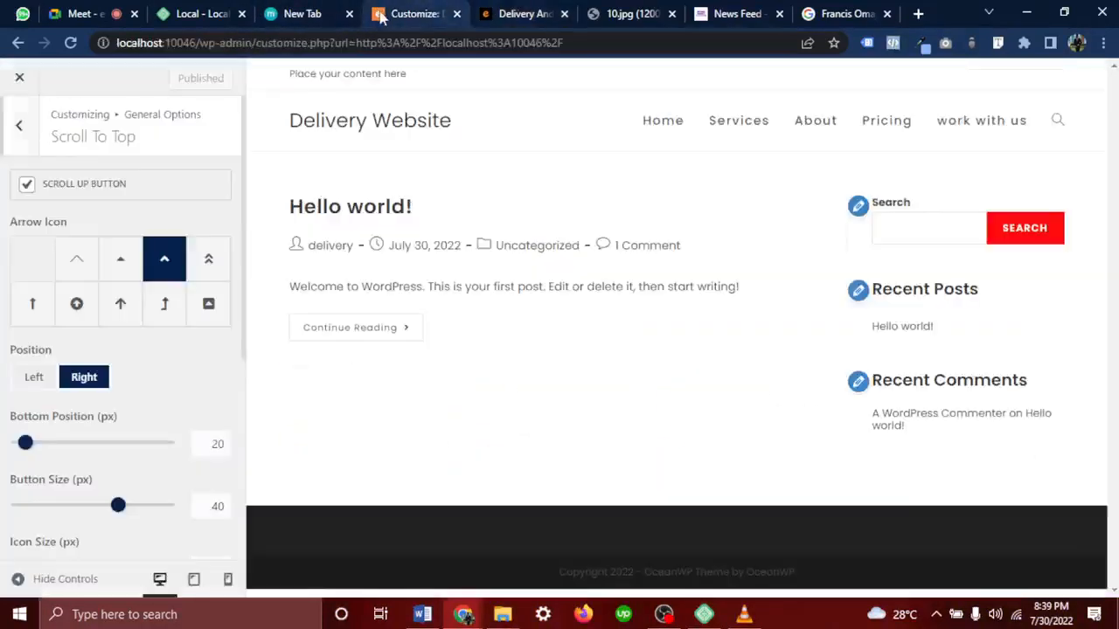
# Open the Hello world! post in the preview and test the scroll-to-top button
pyautogui.click(377, 328)
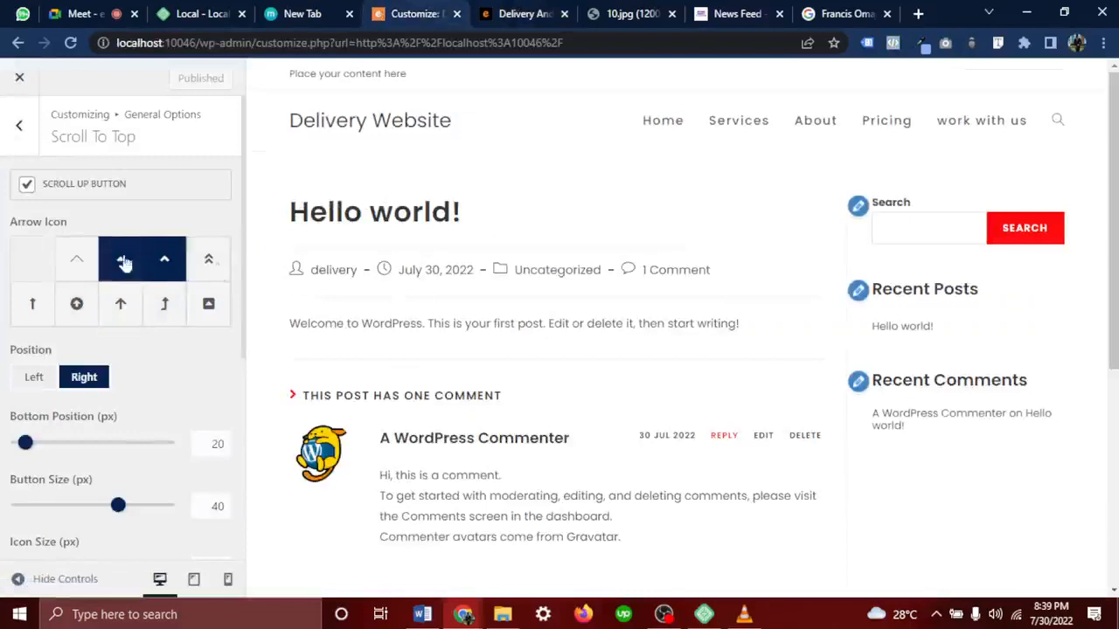
pyautogui.scroll(-4, 452, 323)
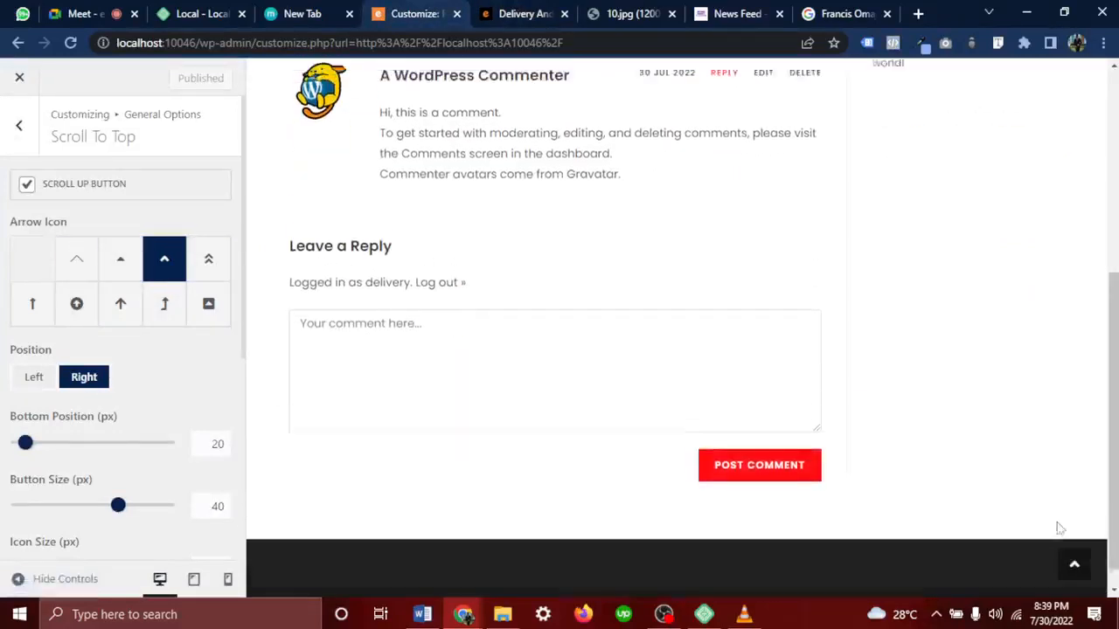
pyautogui.scroll(1, 1060, 528)
pyautogui.click(1079, 573)
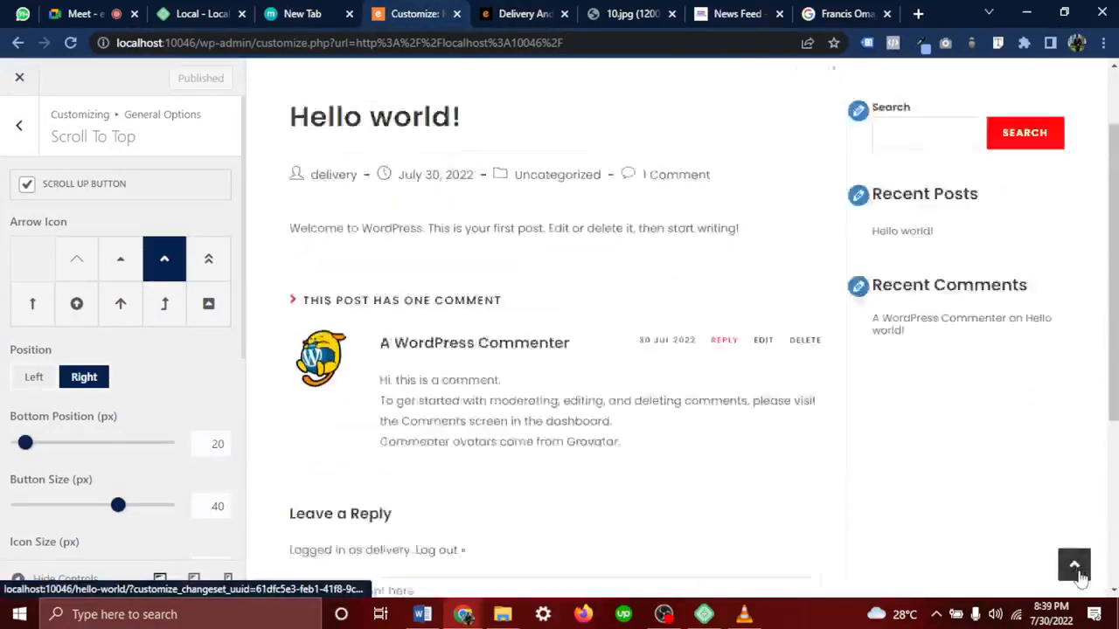
pyautogui.scroll(-5, 978, 494)
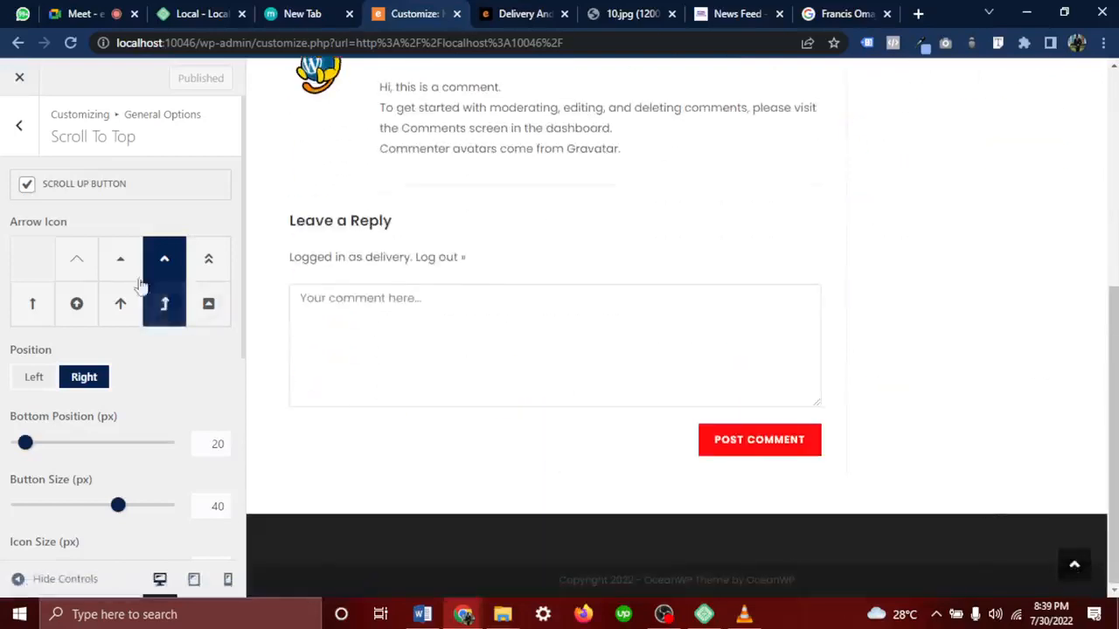
# Use the thin chevron icon, button size 25 and a red #dd3333 hover background
pyautogui.click(79, 262)
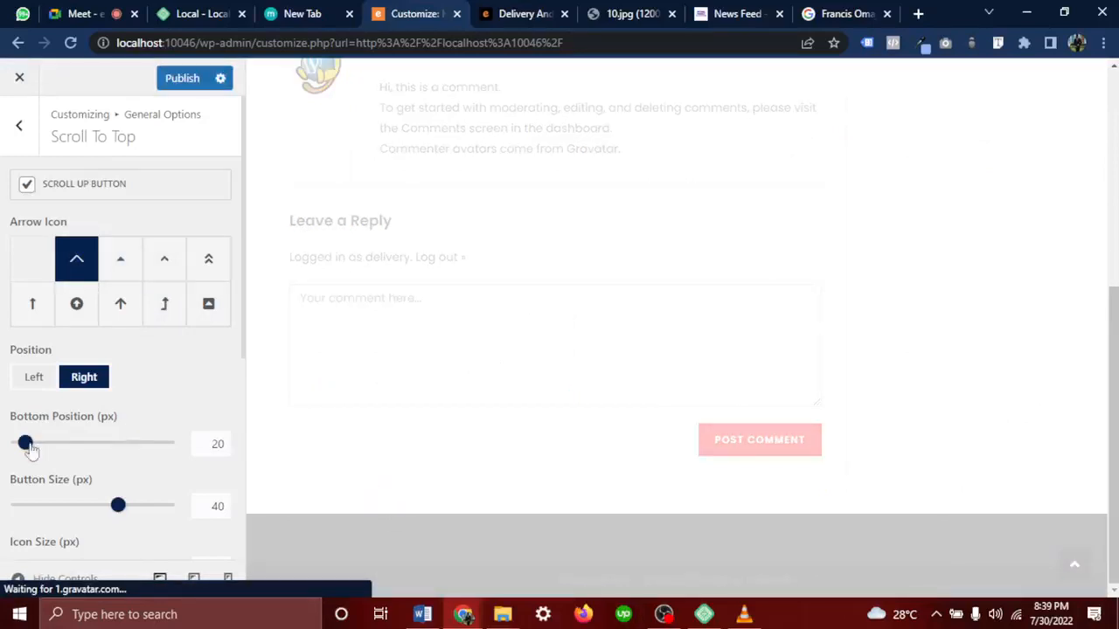
pyautogui.moveTo(27, 448)
pyautogui.mouseDown()
pyautogui.moveTo(47, 448)
pyautogui.moveTo(28, 449)
pyautogui.mouseUp()
pyautogui.moveTo(120, 514); pyautogui.dragTo(80, 511)
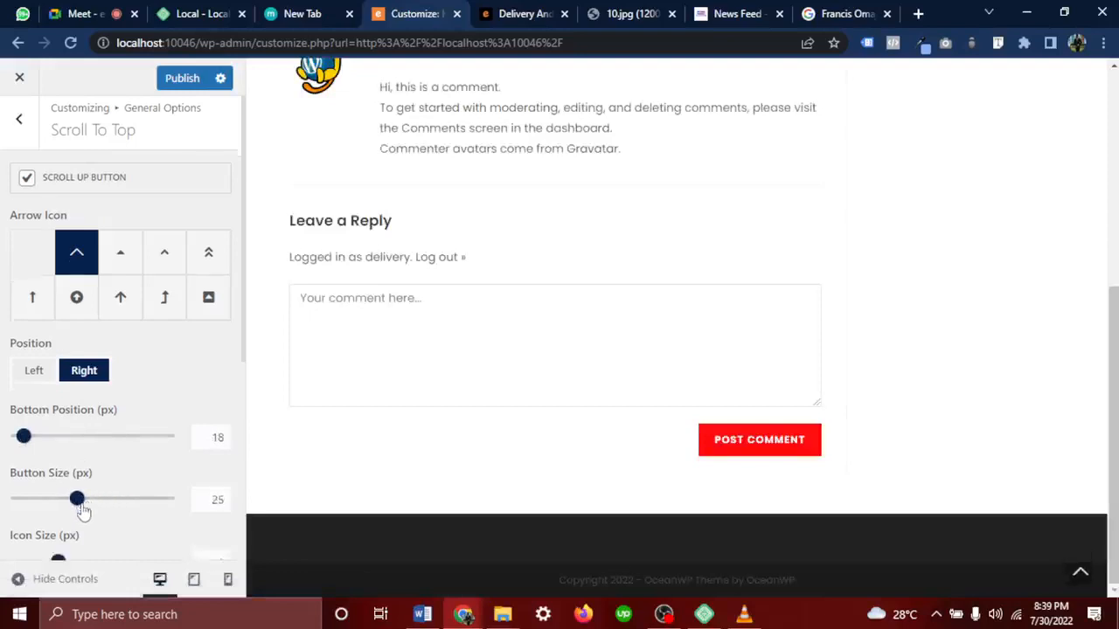
pyautogui.scroll(-4, 80, 490)
pyautogui.click(41, 409)
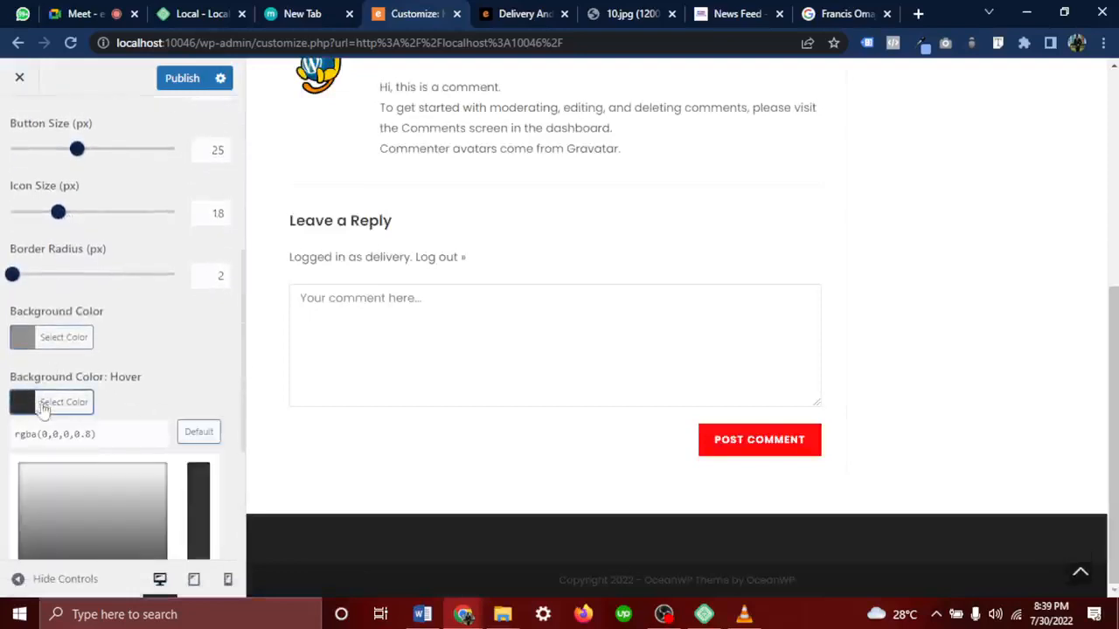
pyautogui.click(80, 486)
pyautogui.scroll(-3, 81, 486)
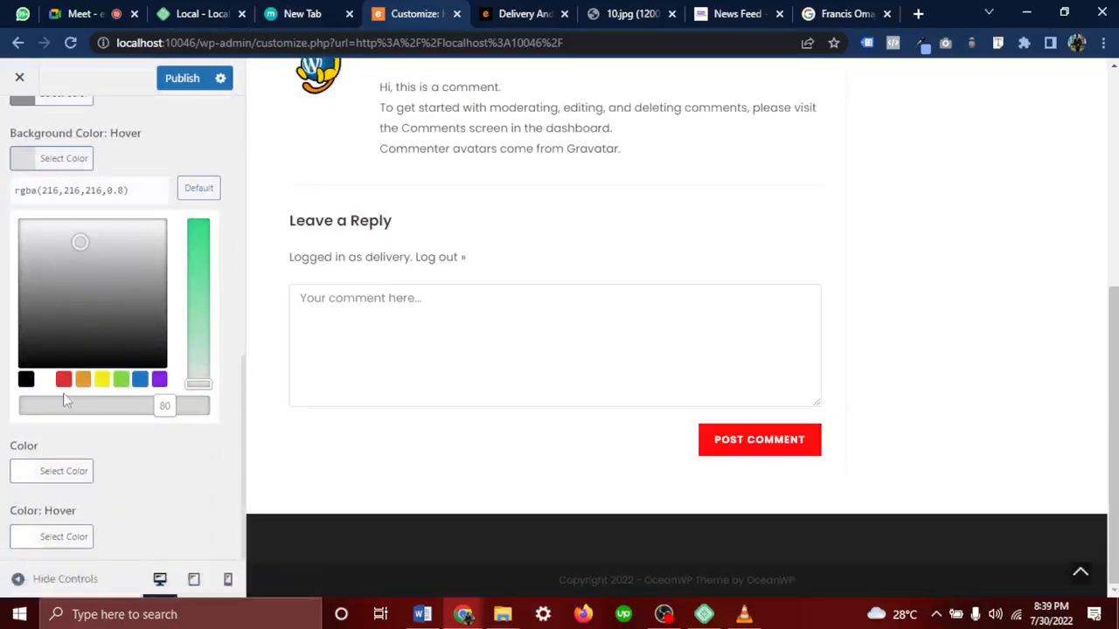
pyautogui.click(63, 379)
# Raise the button's bottom position to 28px and retest it in the preview
pyautogui.scroll(4, 112, 263)
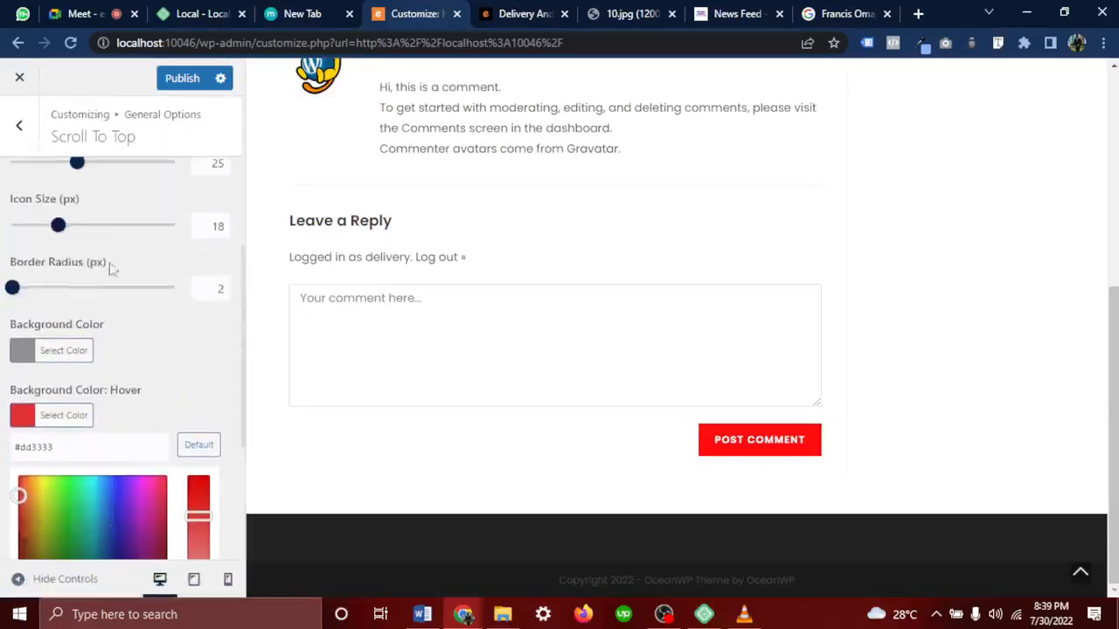
pyautogui.scroll(3, 99, 330)
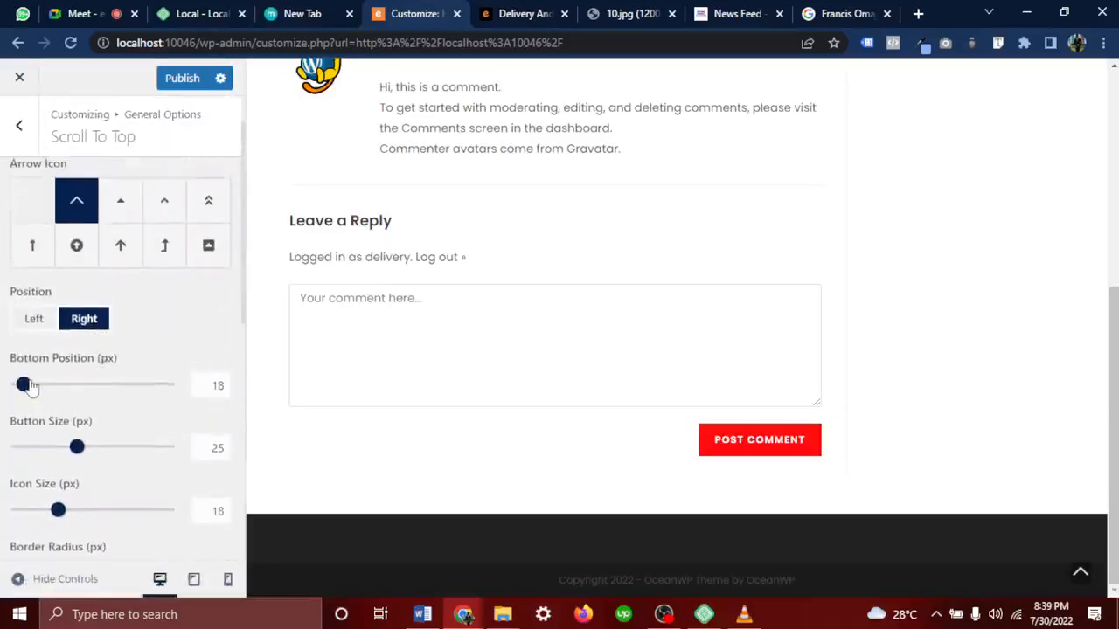
pyautogui.moveTo(26, 384); pyautogui.dragTo(35, 387)
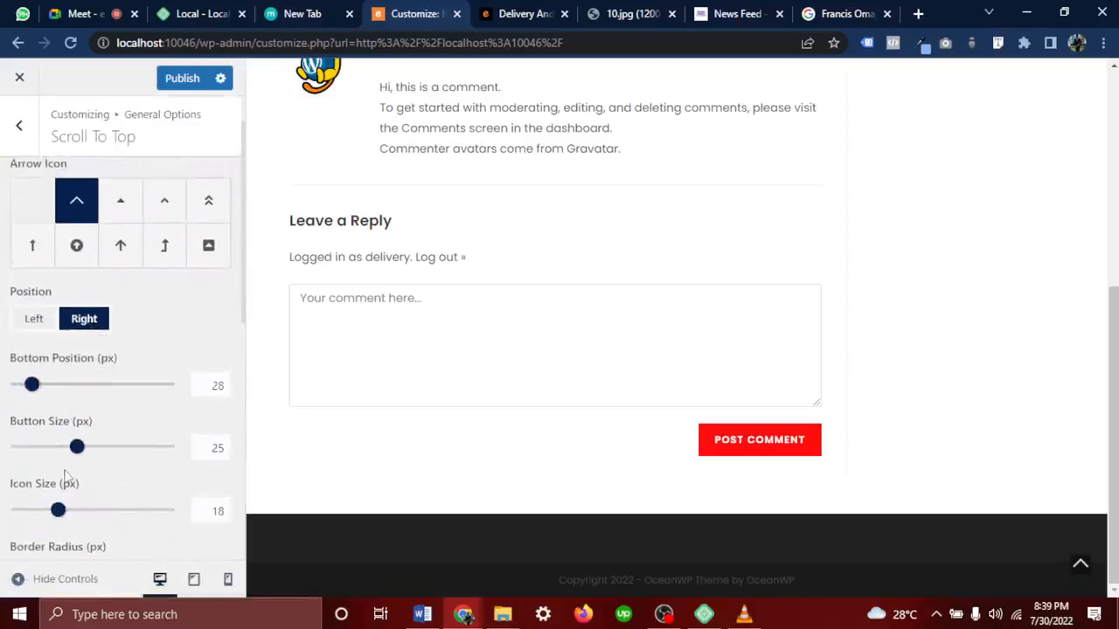
pyautogui.scroll(-2, 79, 463)
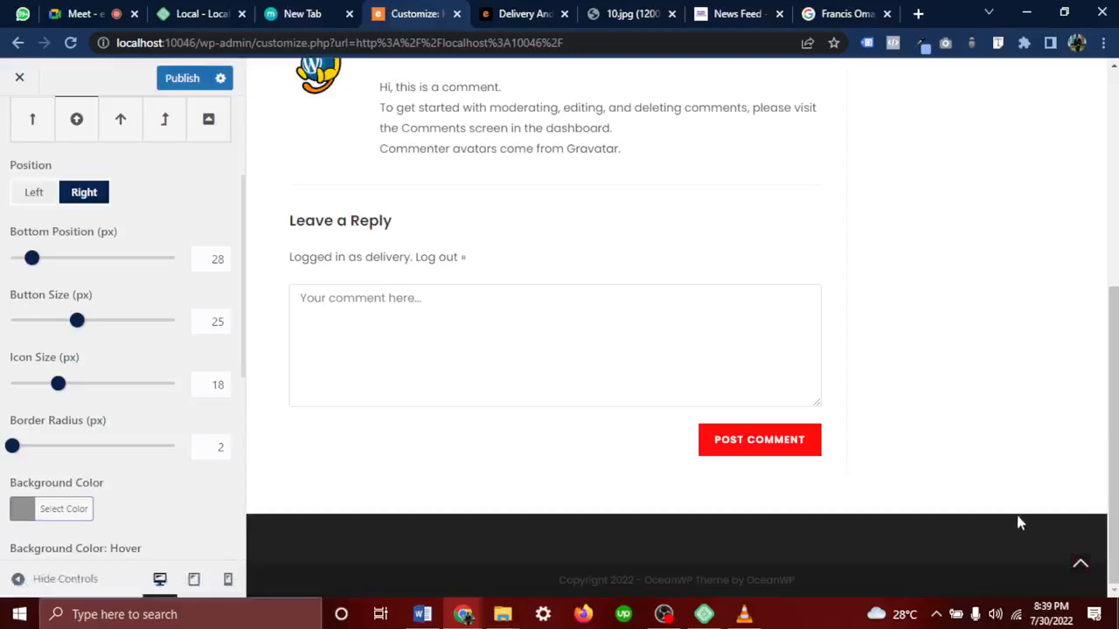
pyautogui.click(1082, 566)
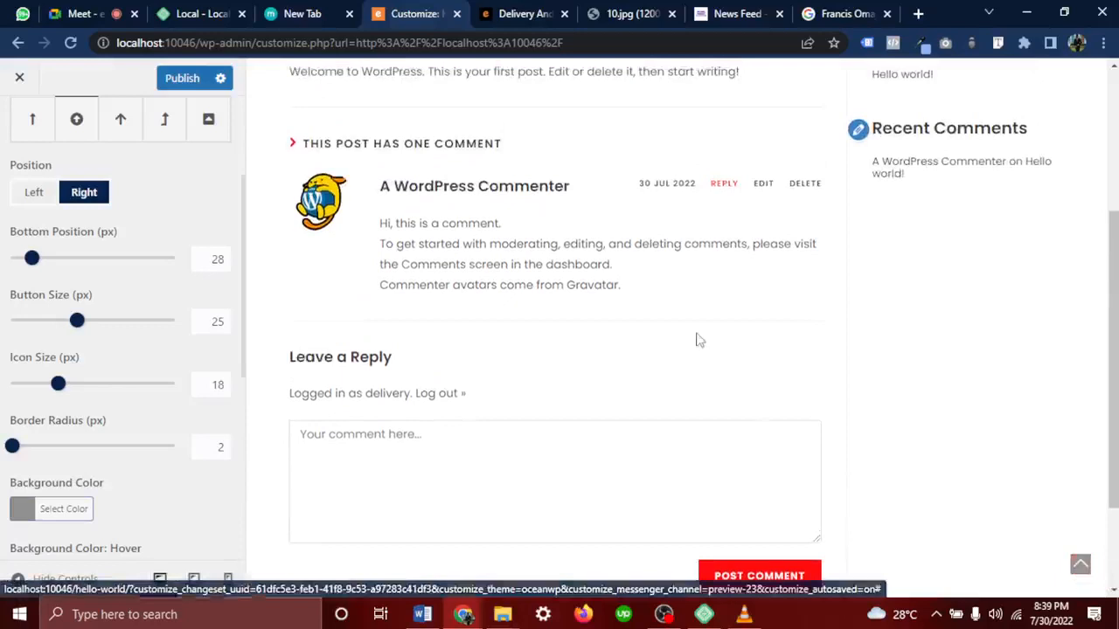
pyautogui.scroll(3, 59, 226)
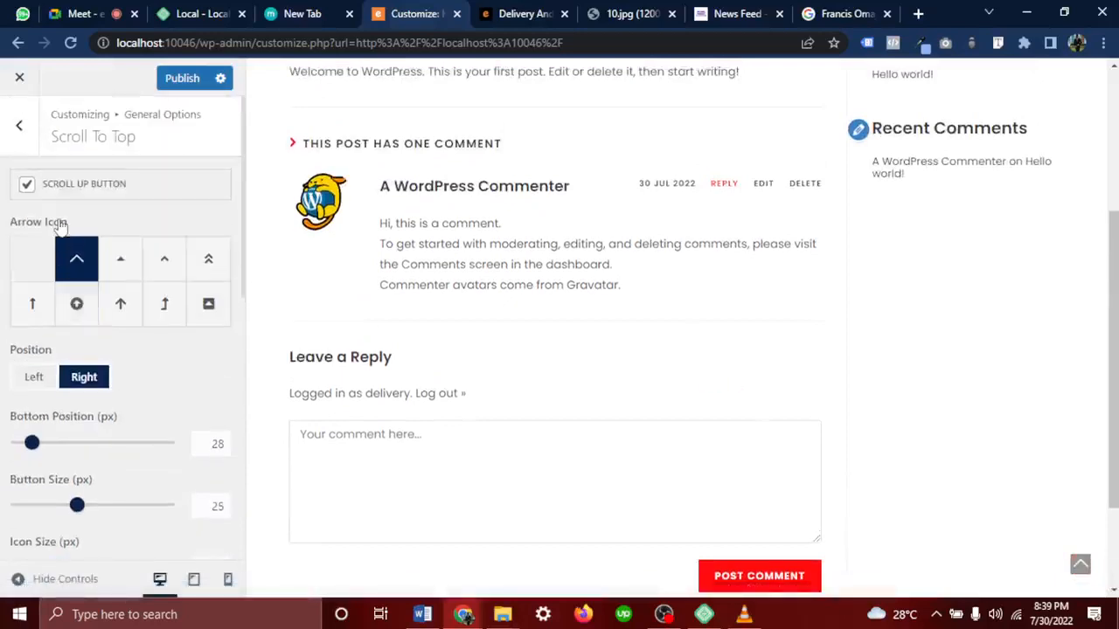
# Turn off the scroll-to-top button and publish the Customizer changes
pyautogui.click(27, 187)
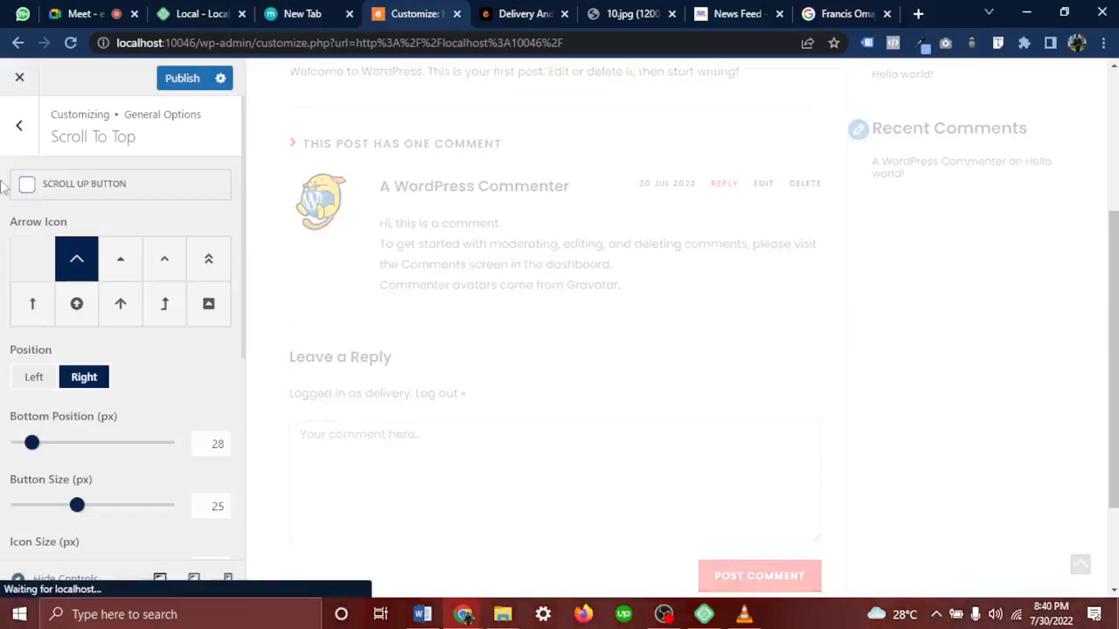
pyautogui.click(20, 125)
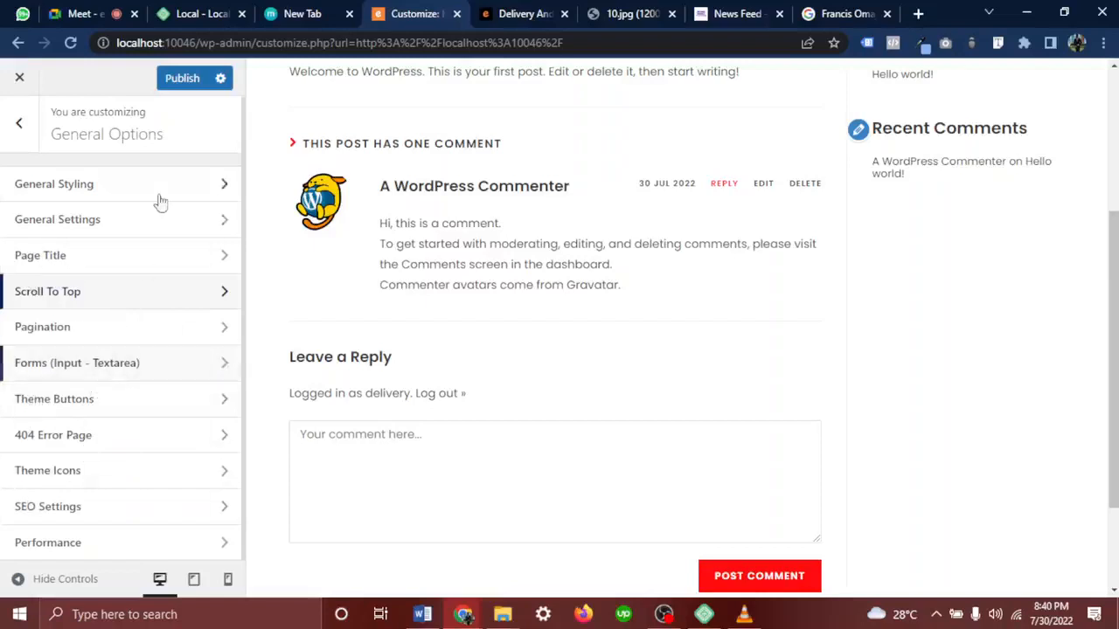
pyautogui.click(188, 79)
pyautogui.click(20, 123)
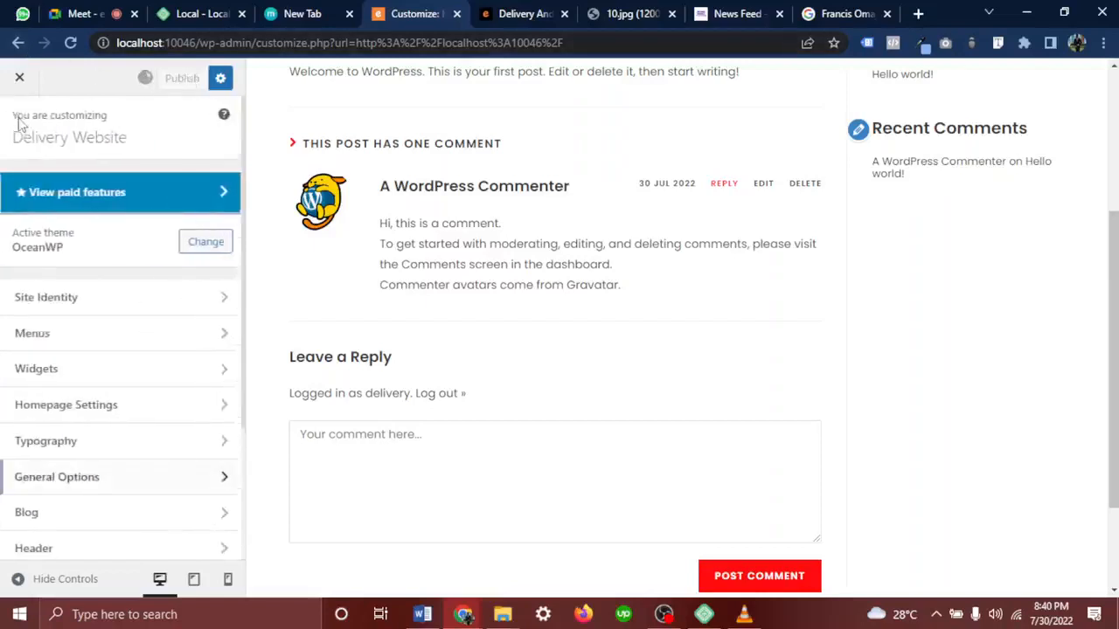
# Show the Delivery Website home page in the preview via its Home link
pyautogui.scroll(-2, 162, 382)
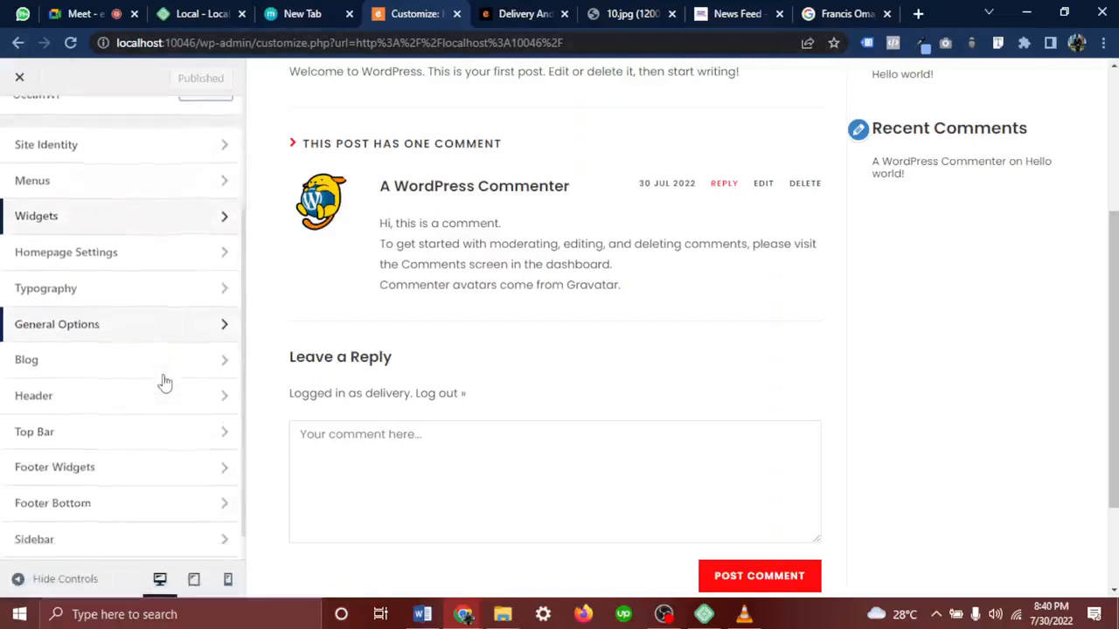
pyautogui.scroll(-1, 165, 382)
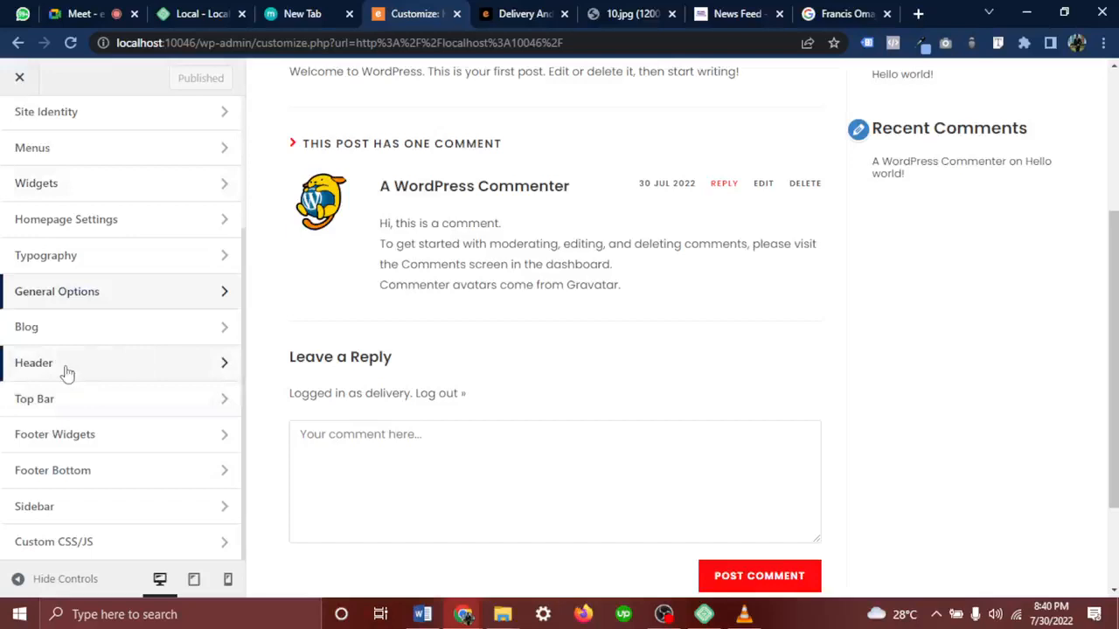
pyautogui.scroll(3, 487, 366)
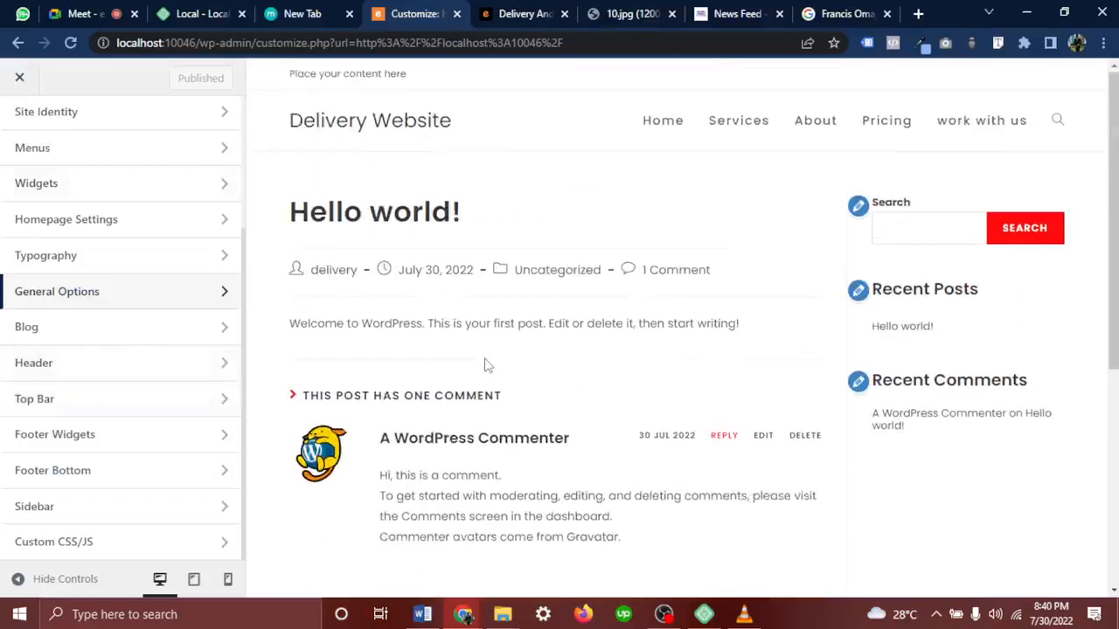
pyautogui.click(681, 141)
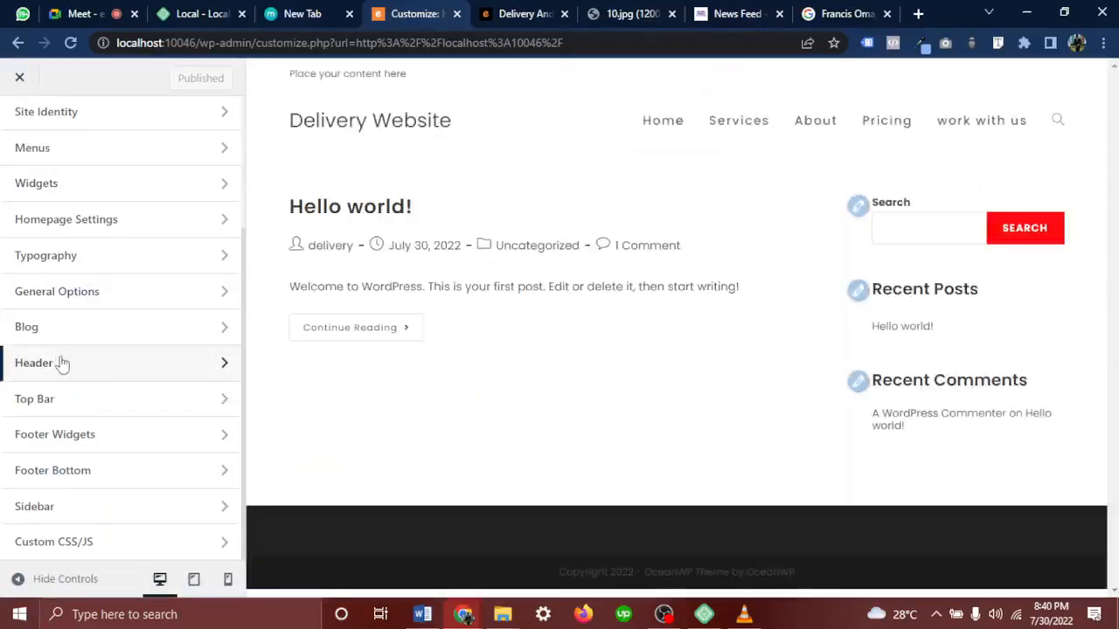
# Open the Header General options and point out the header area in the preview
pyautogui.click(67, 365)
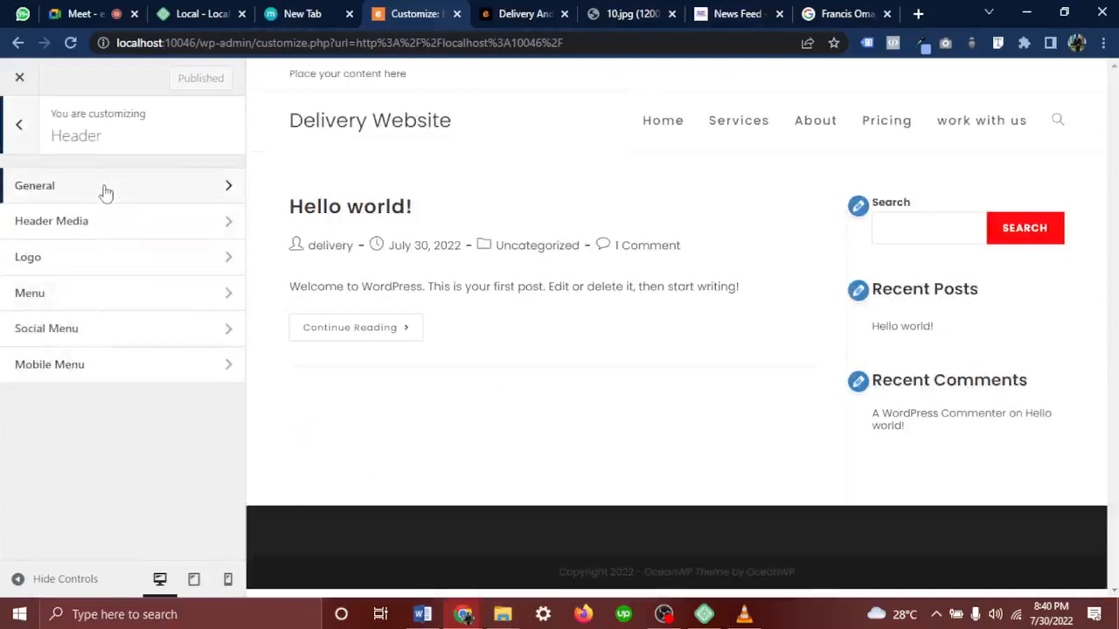
pyautogui.click(27, 138)
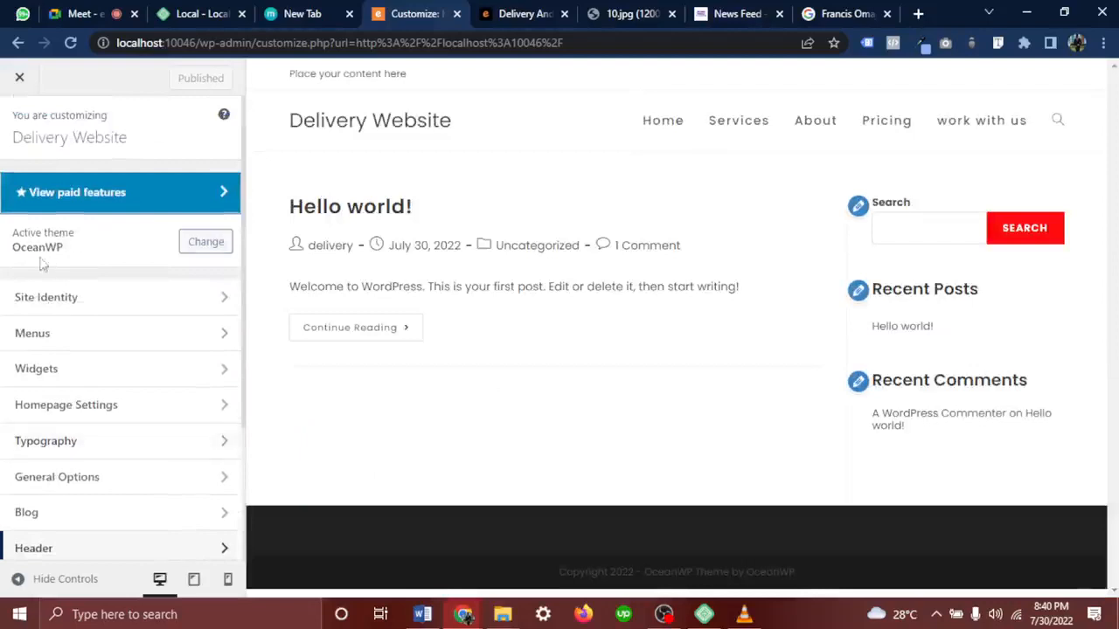
pyautogui.scroll(-3, 114, 382)
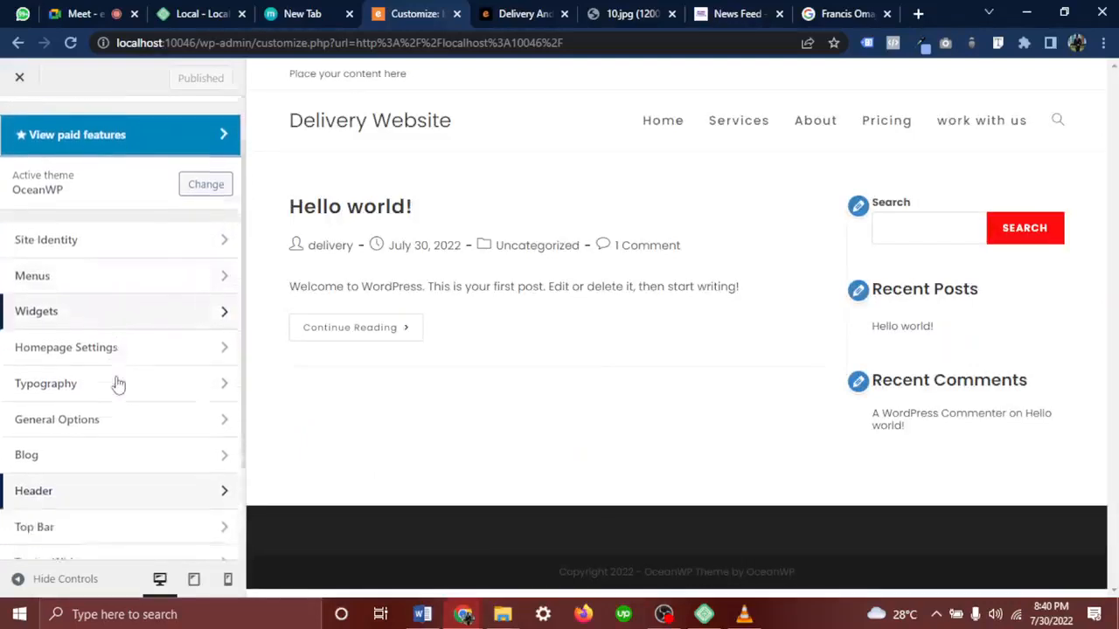
pyautogui.click(42, 376)
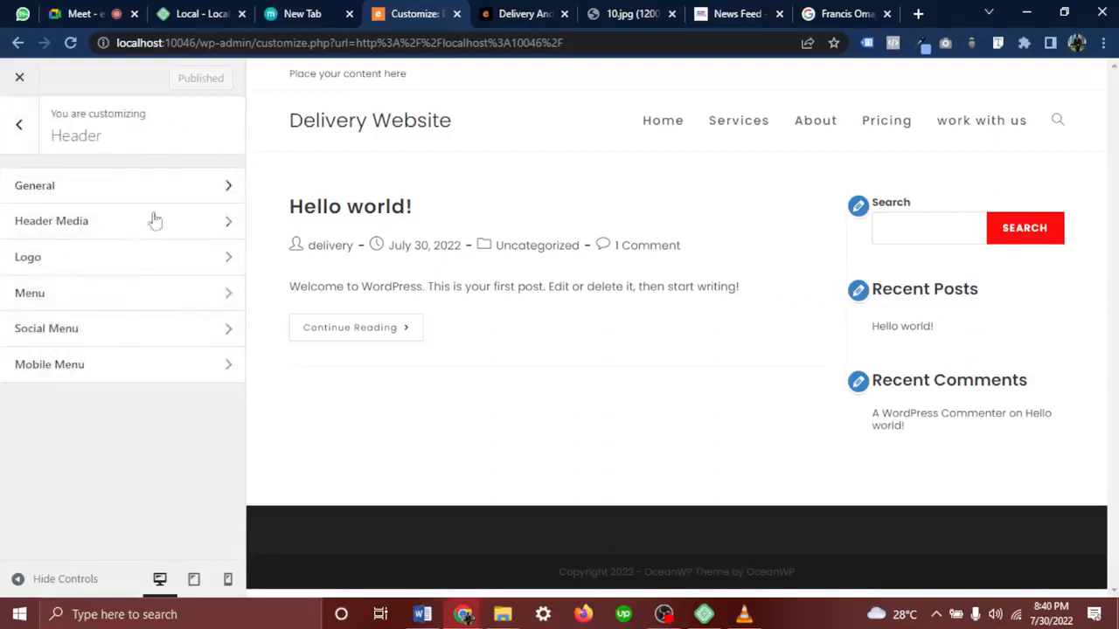
pyautogui.click(54, 192)
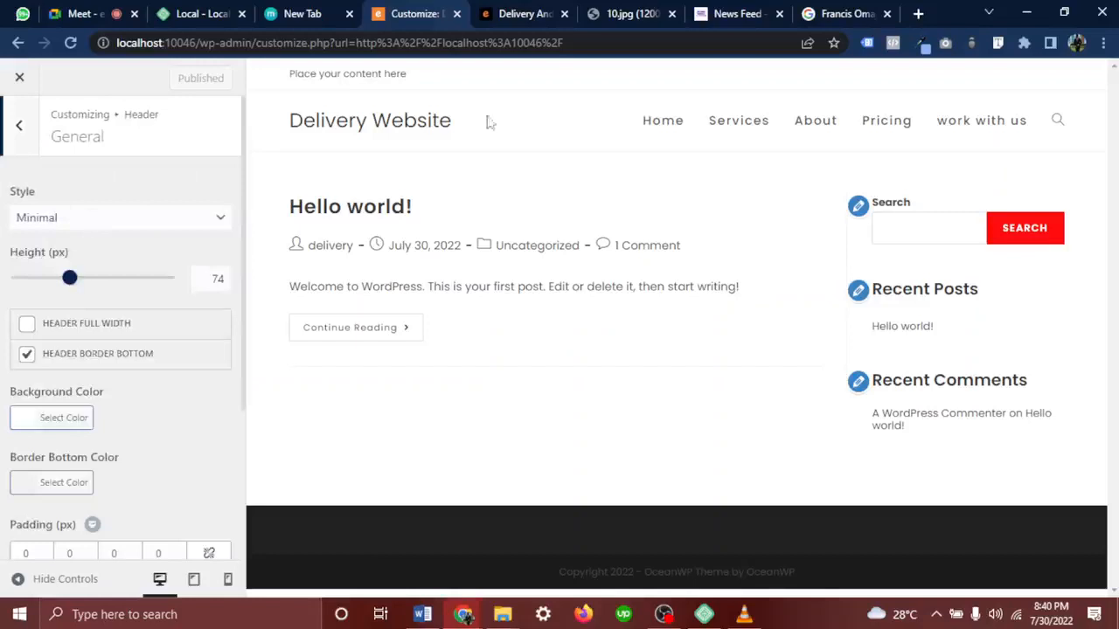
pyautogui.moveTo(269, 106); pyautogui.dragTo(1110, 123)
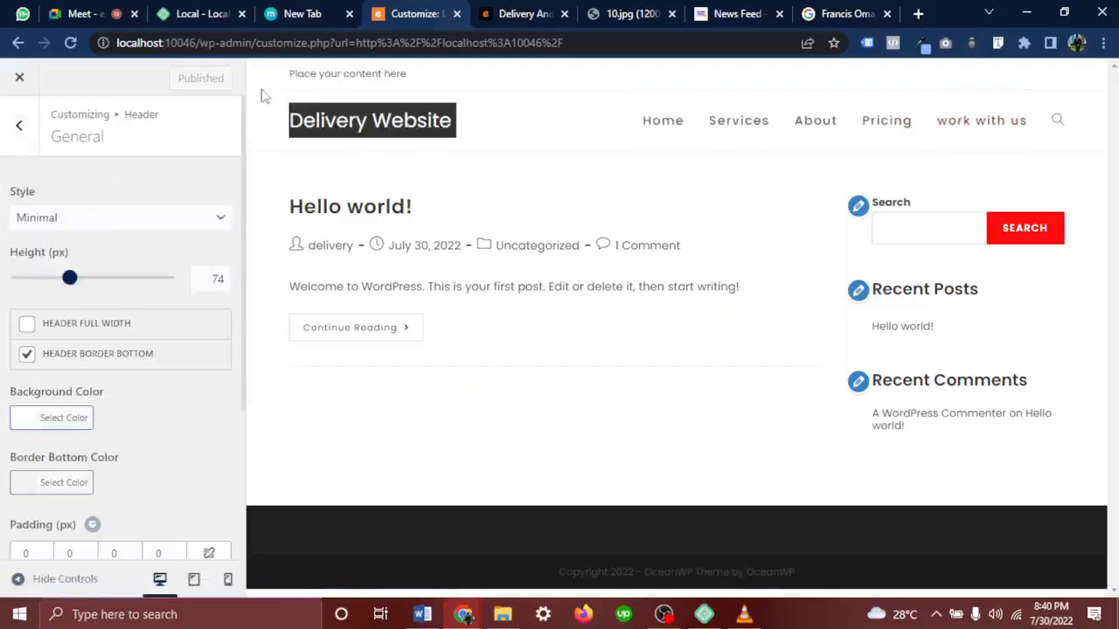
pyautogui.moveTo(262, 96); pyautogui.dragTo(1083, 128)
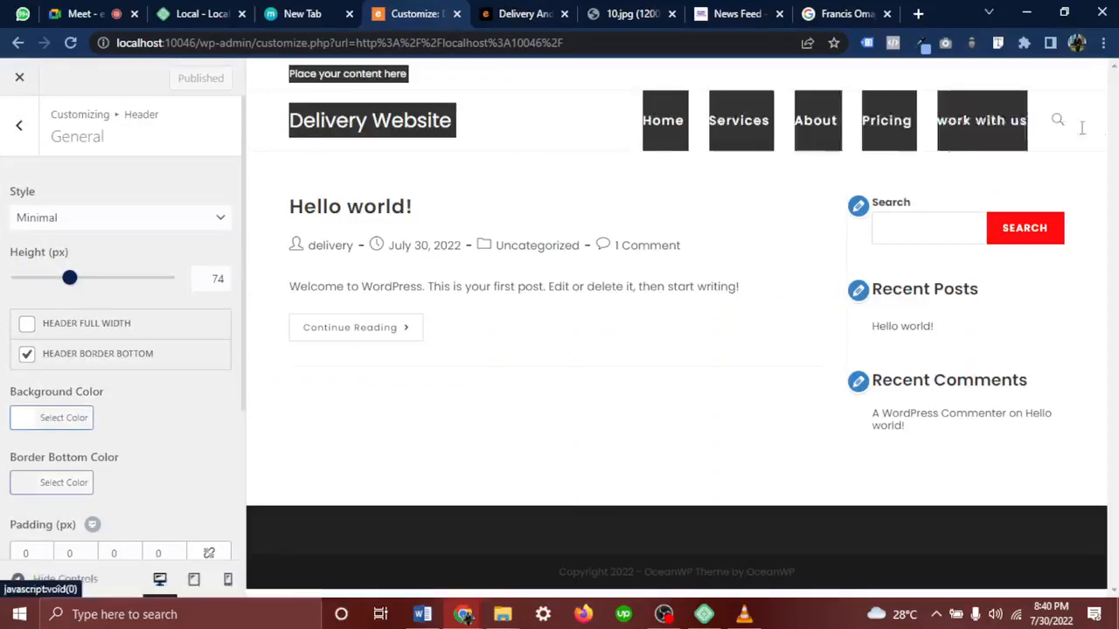
pyautogui.click(1080, 130)
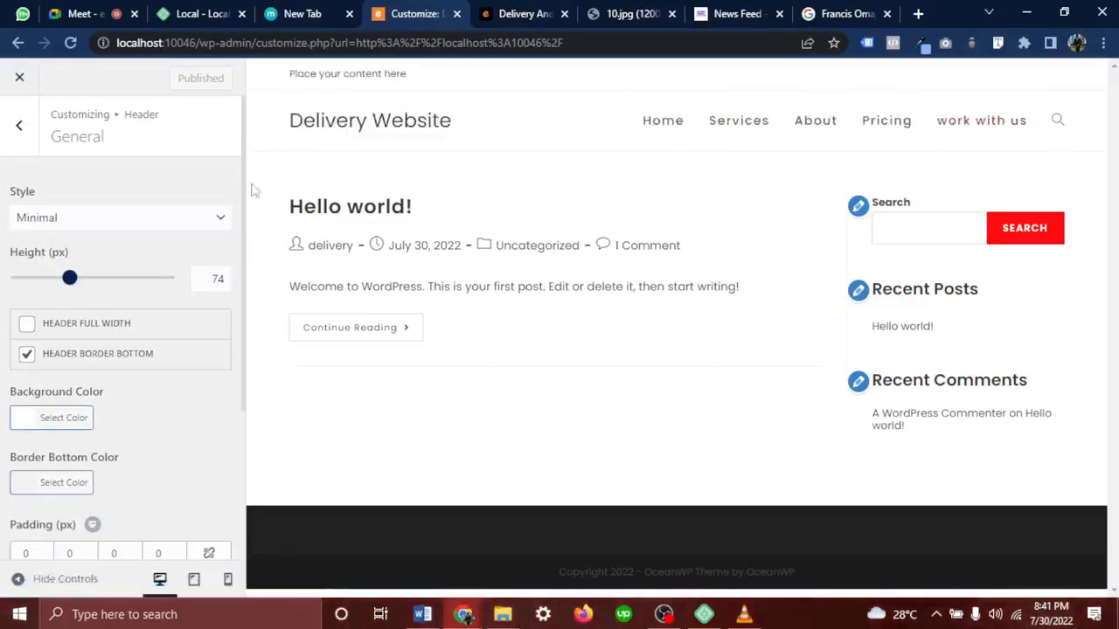
# Set the header height to 75 and style to Transparent, then switch to the search tab
pyautogui.moveTo(73, 280); pyautogui.dragTo(149, 285)
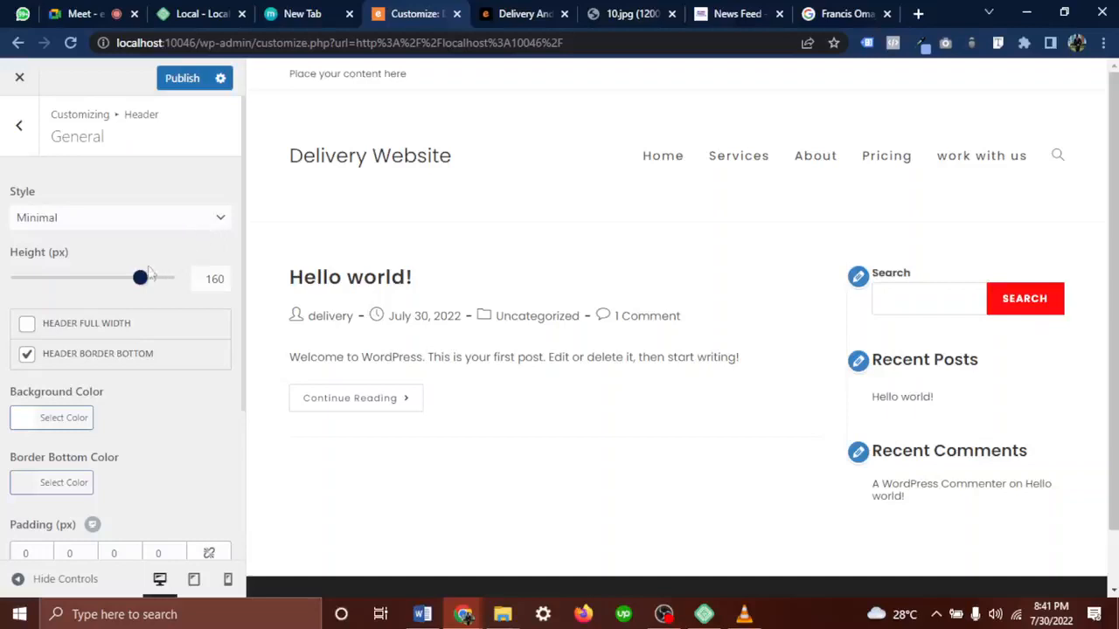
pyautogui.moveTo(144, 285); pyautogui.dragTo(77, 288)
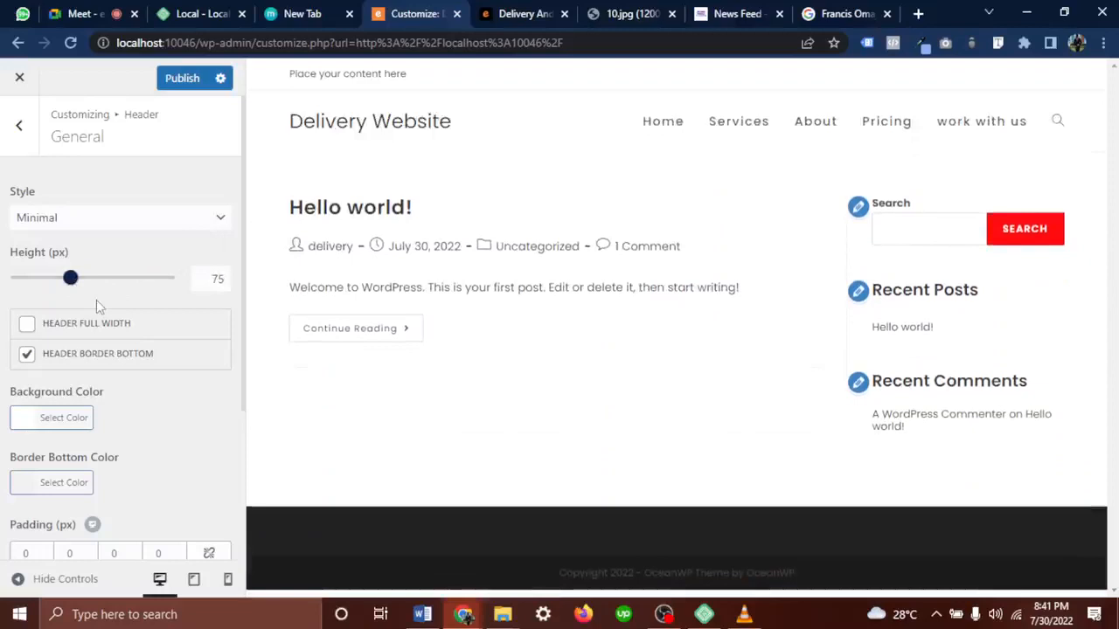
pyautogui.click(180, 218)
pyautogui.click(56, 255)
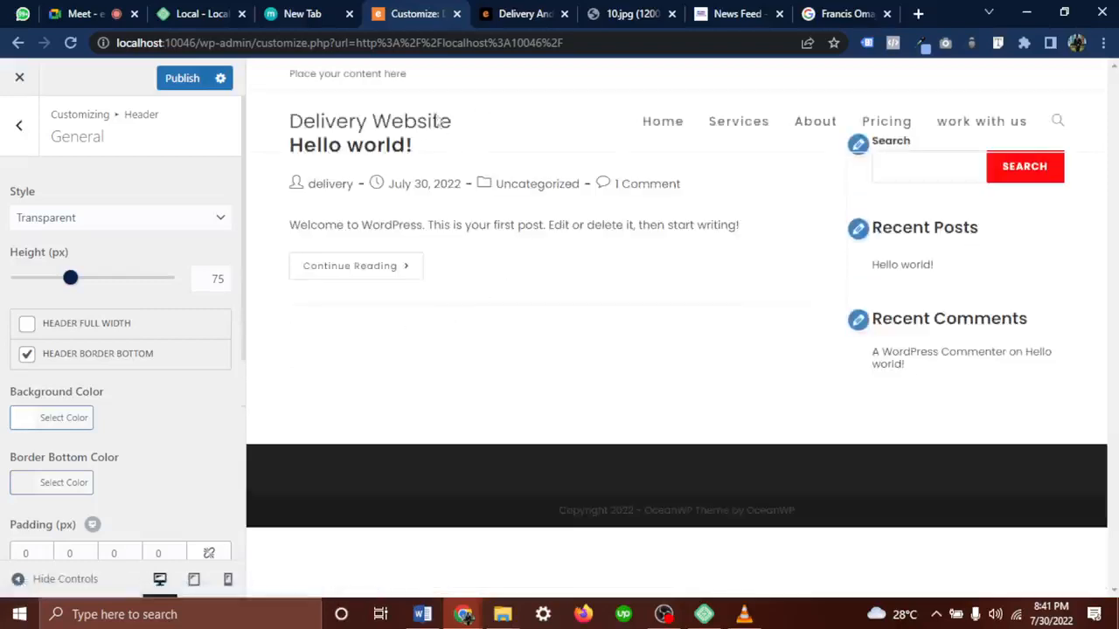
pyautogui.click(826, 13)
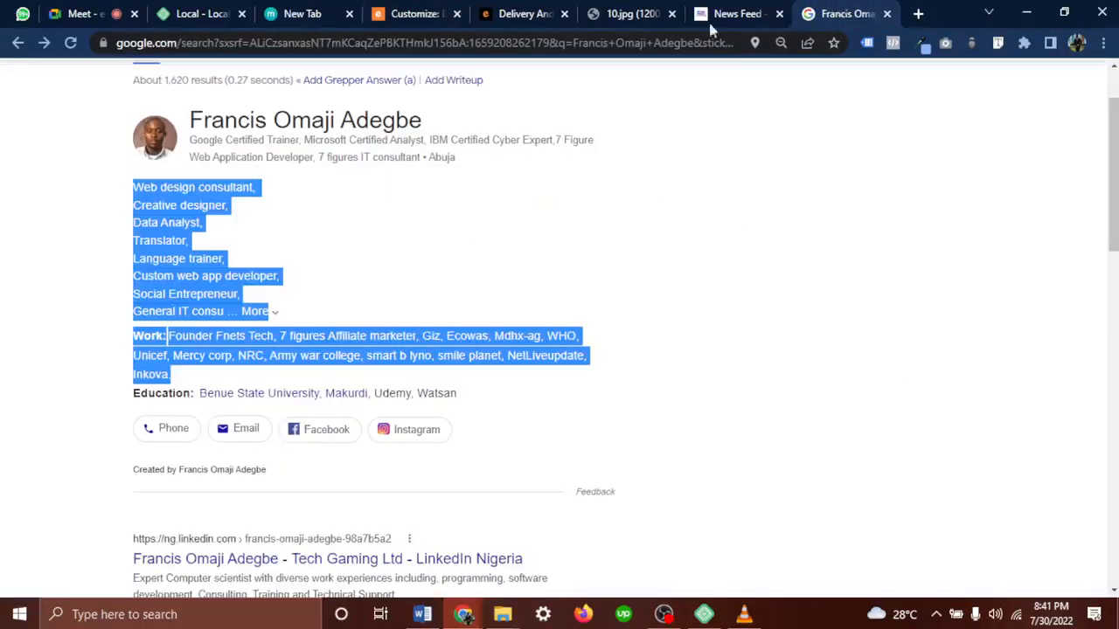
# Enter 'sat' in the address bar to load satropschools.com, then go back to the Customize tab
pyautogui.click(652, 46)
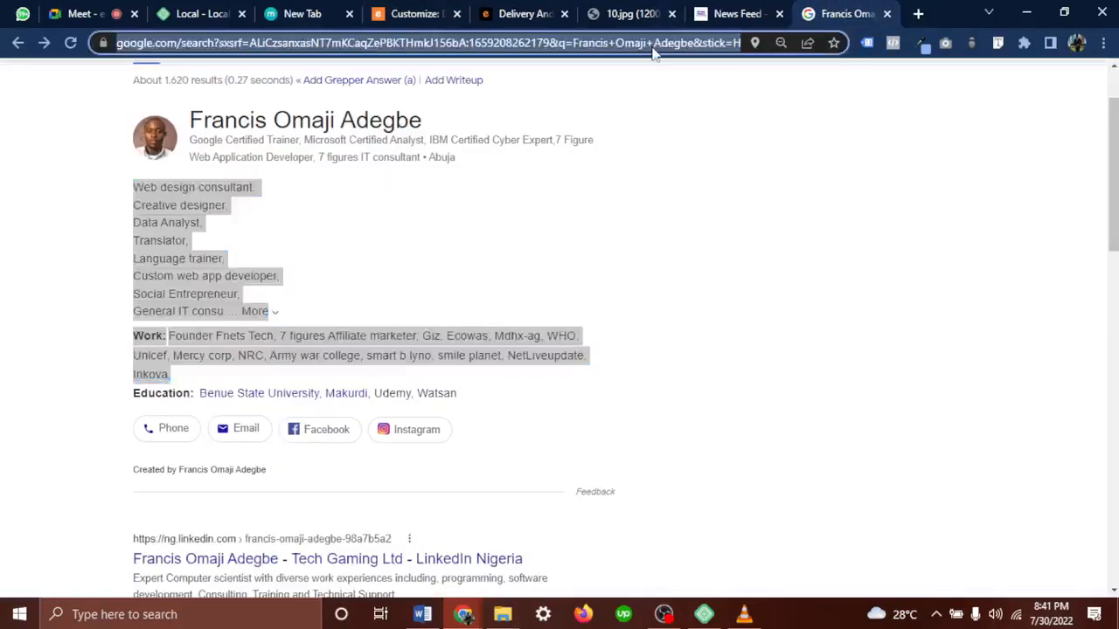
pyautogui.write('sat')
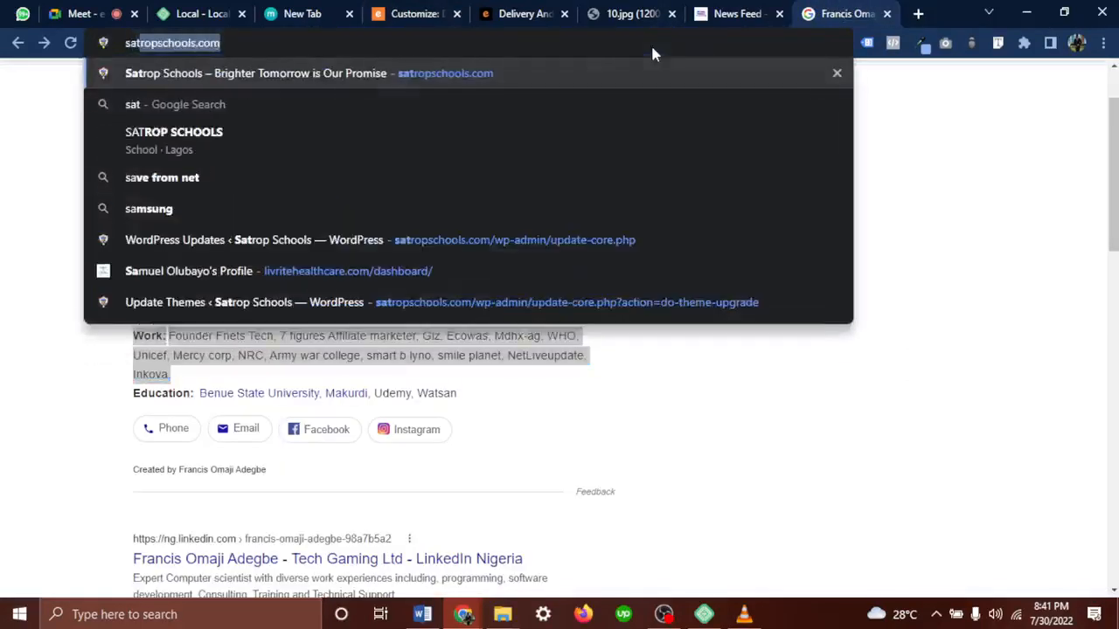
pyautogui.press('Return')
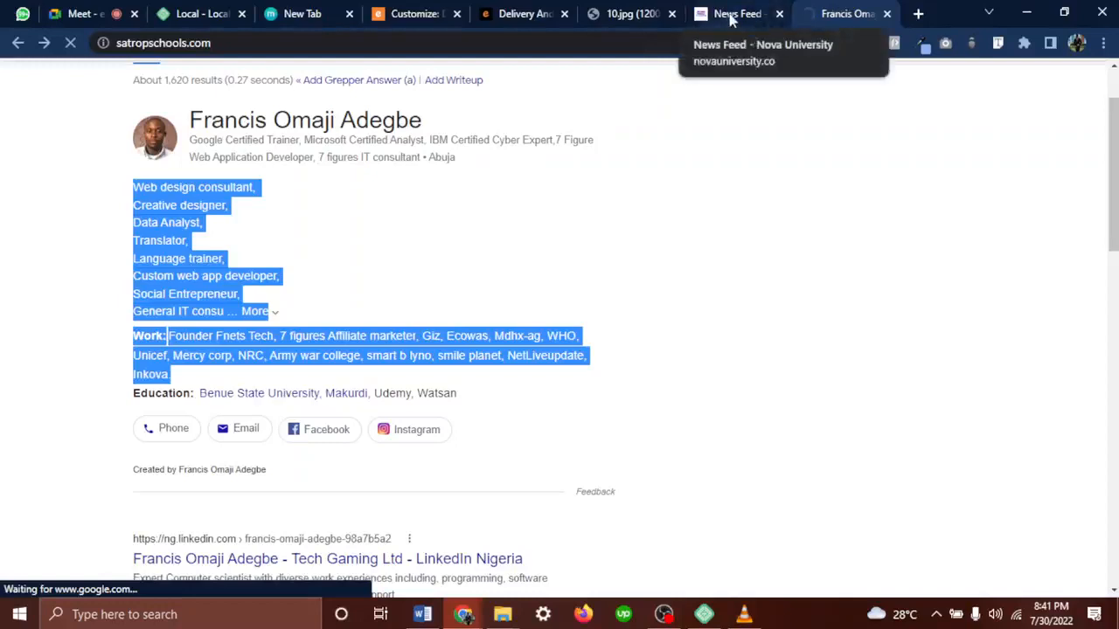
pyautogui.click(425, 14)
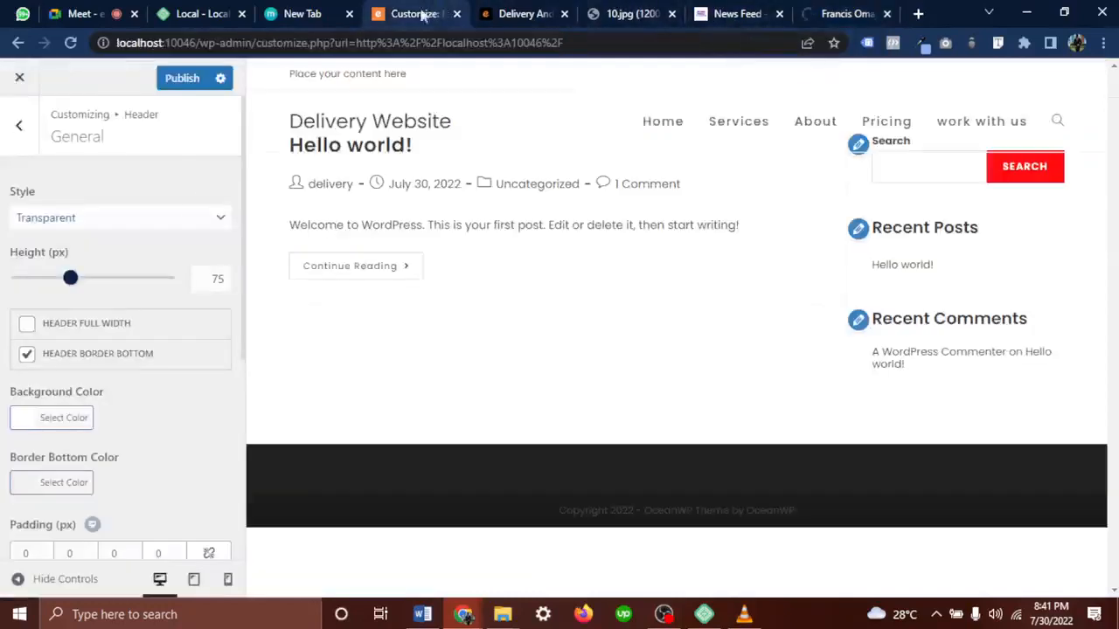
# Read the newest Google Meet chat replies, then bring up the Satrop Schools website
pyautogui.click(70, 8)
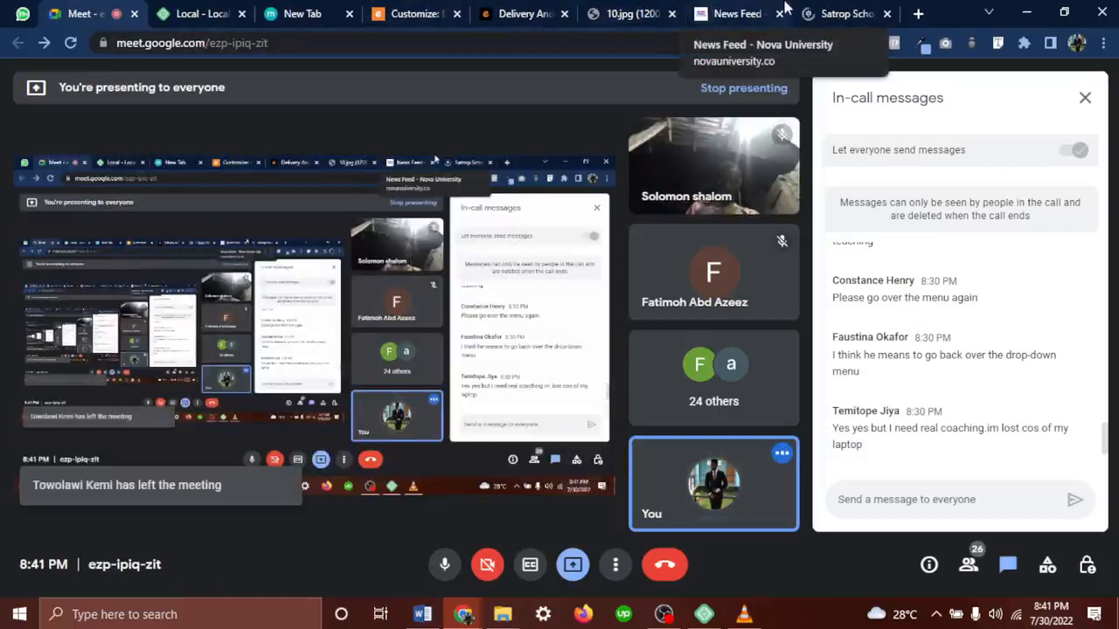
pyautogui.scroll(-5, 1047, 415)
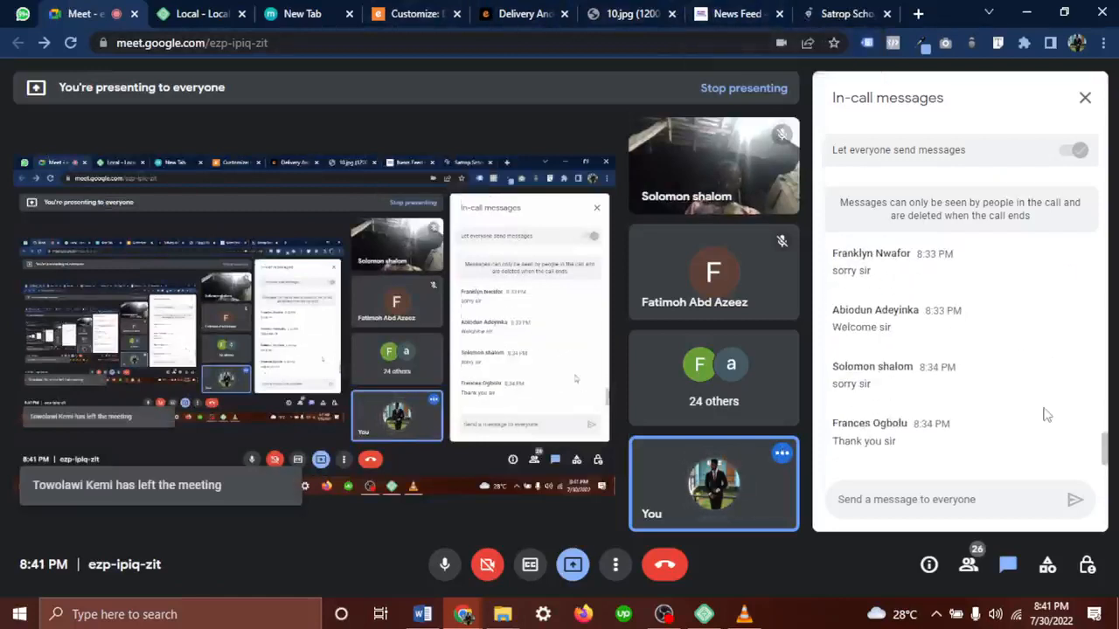
pyautogui.click(842, 12)
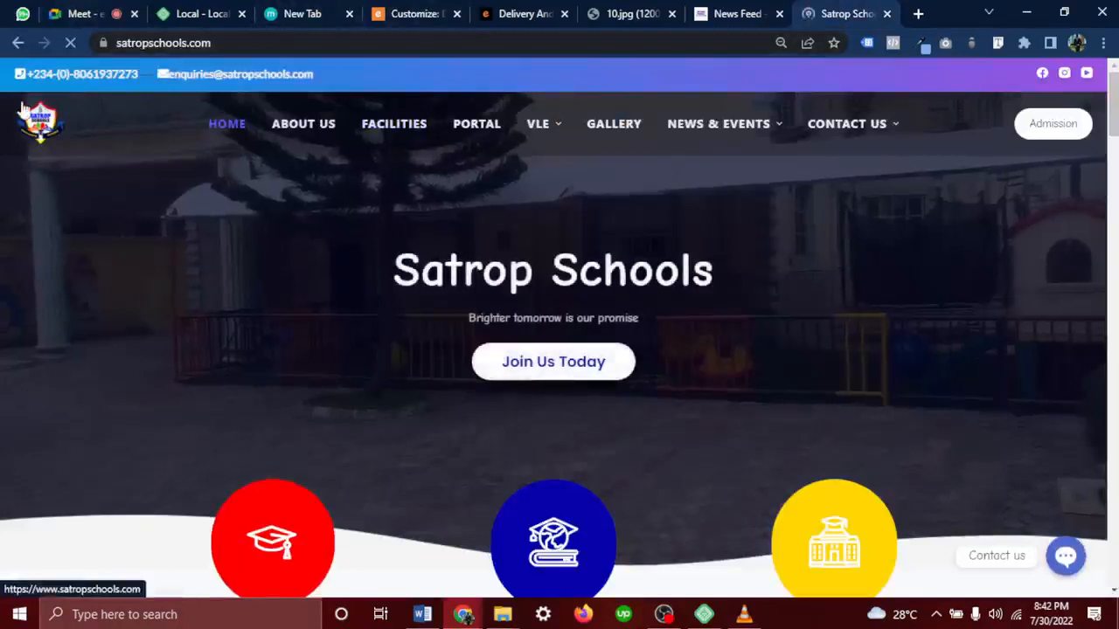
pyautogui.moveTo(18, 166); pyautogui.dragTo(852, 172)
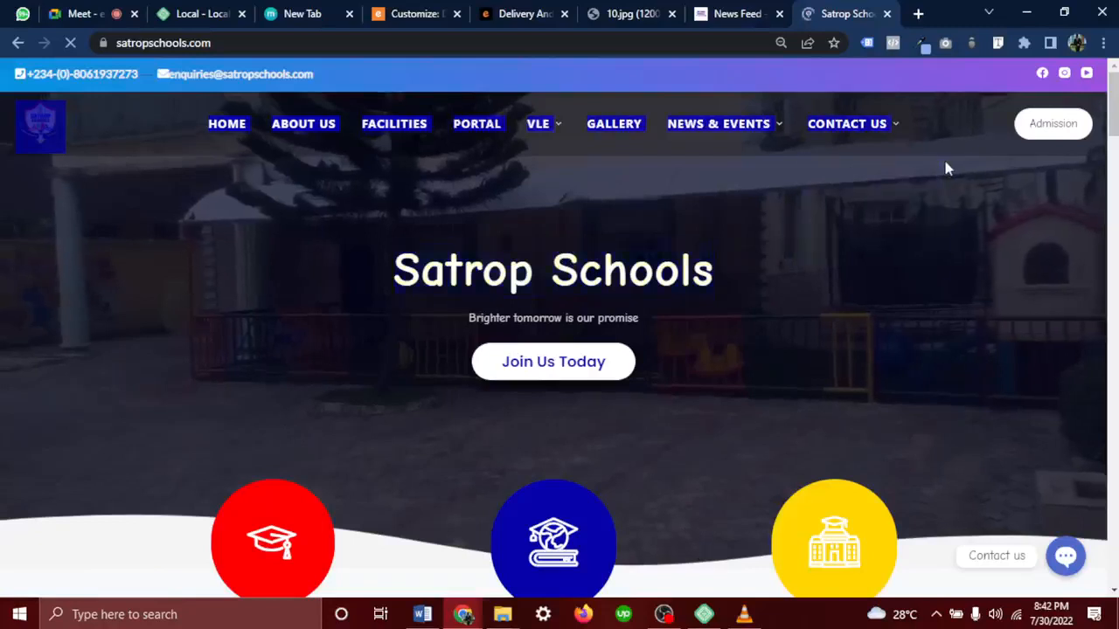
pyautogui.click(993, 168)
pyautogui.scroll(-2, 895, 268)
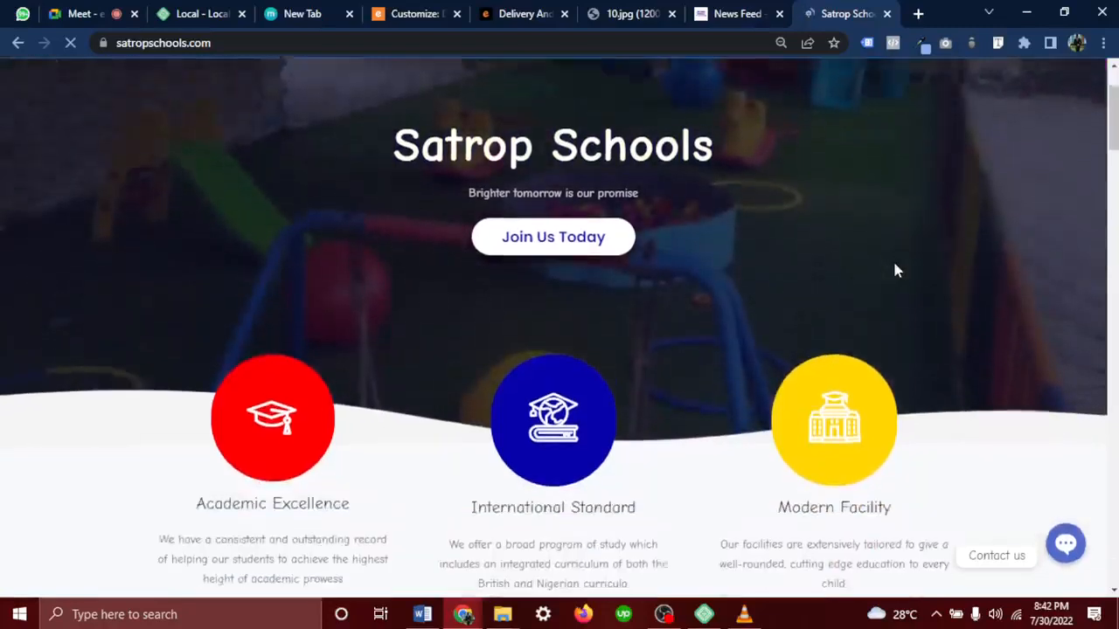
pyautogui.scroll(2, 817, 242)
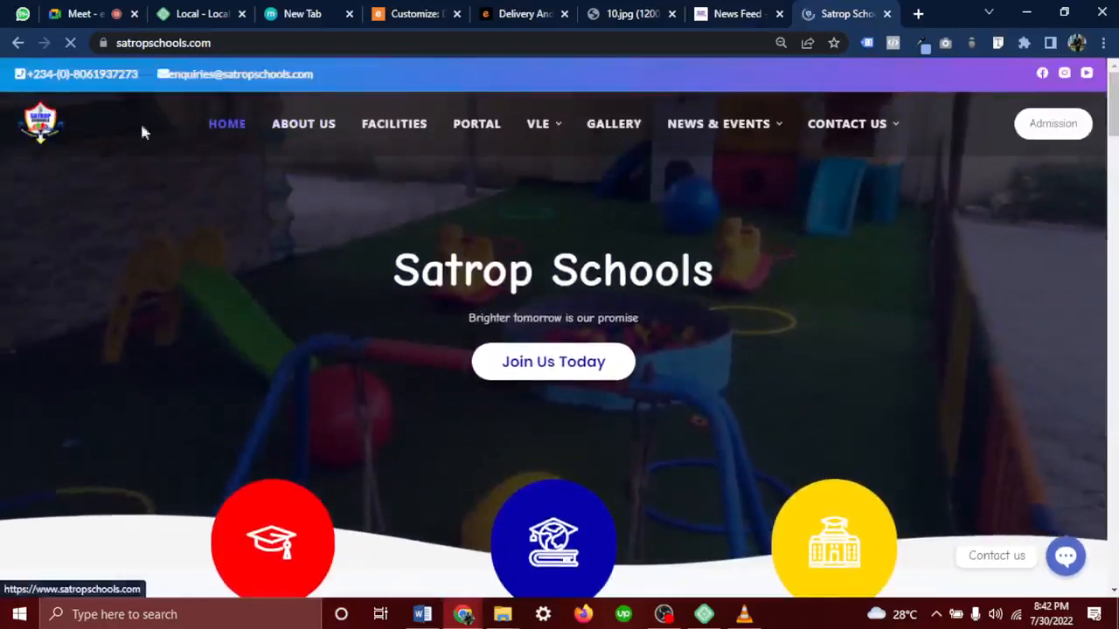
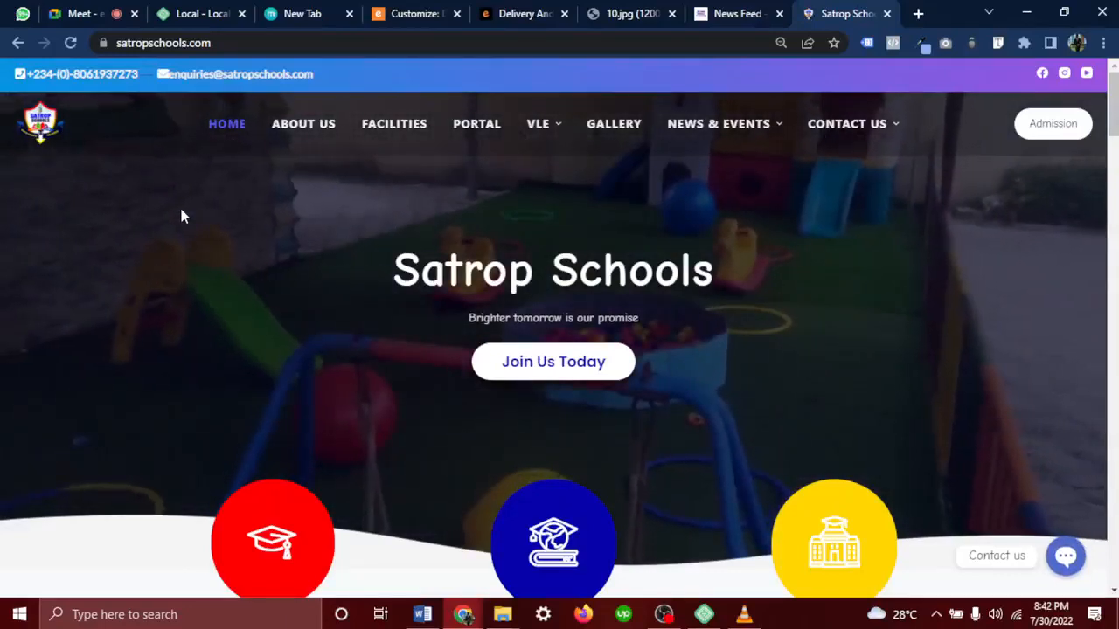
# Preview the Top Menu header style in the Customizer
pyautogui.click(413, 14)
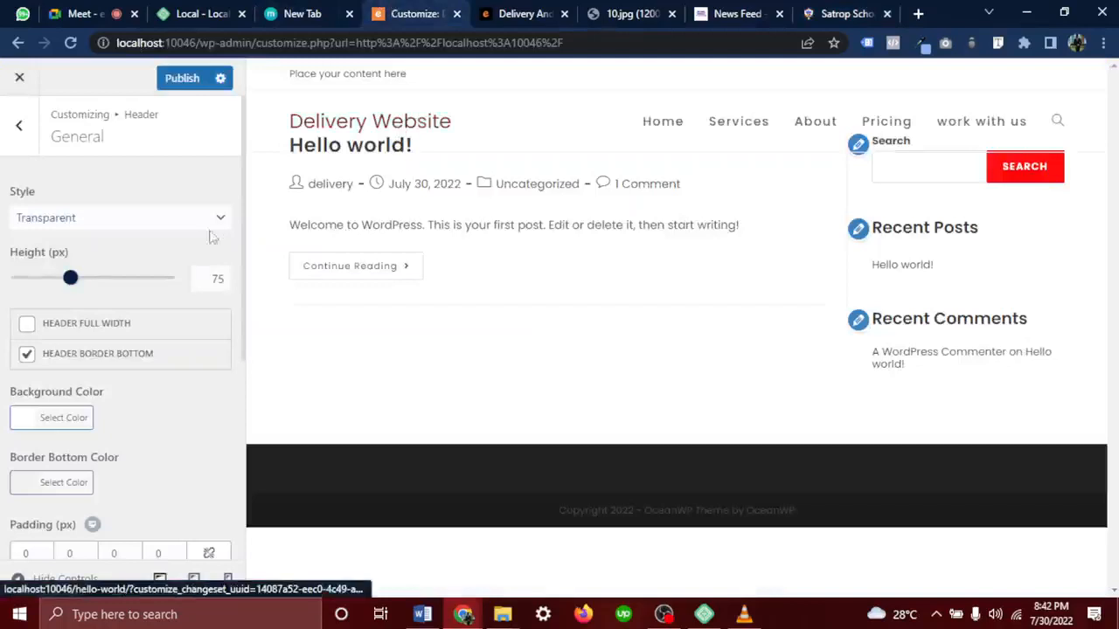
pyautogui.click(49, 222)
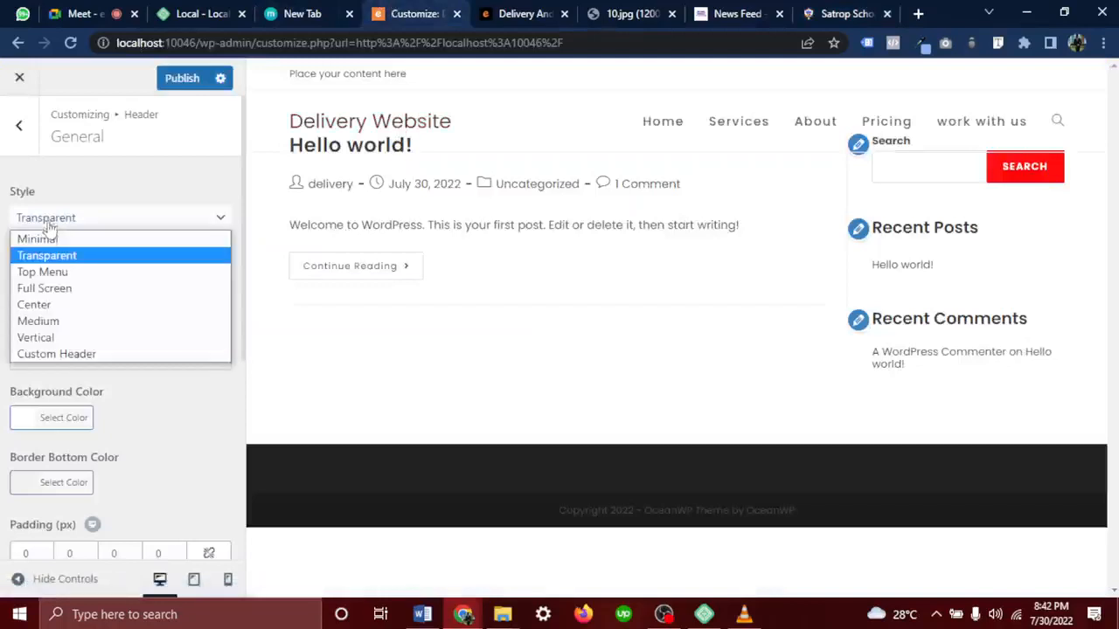
pyautogui.click(44, 271)
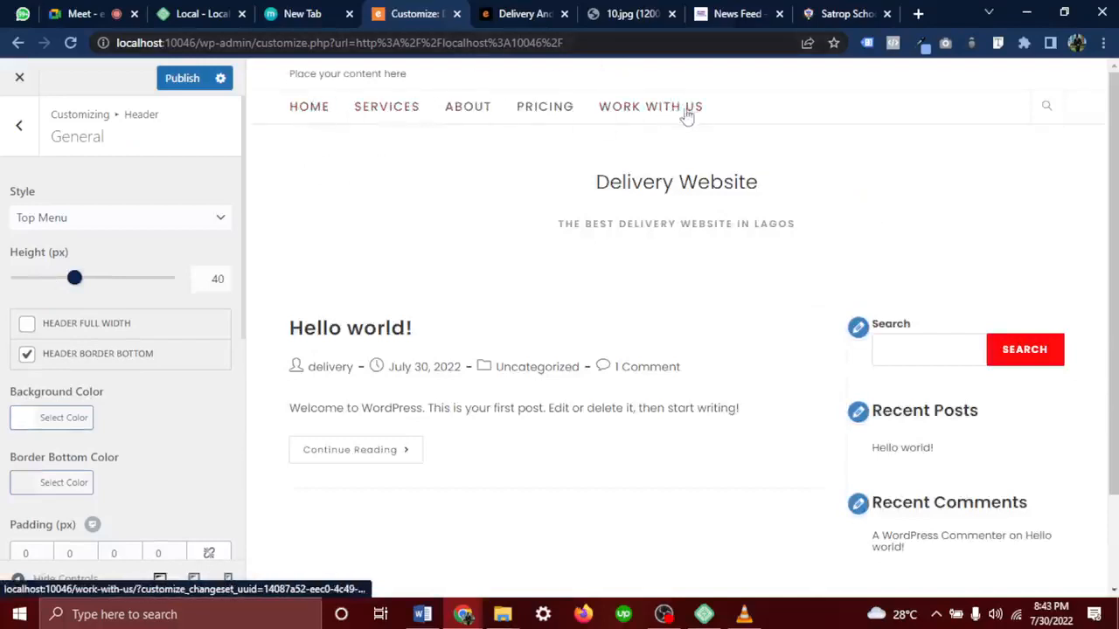
# Change the header style to Minimal and scroll down to the header background options
pyautogui.click(101, 219)
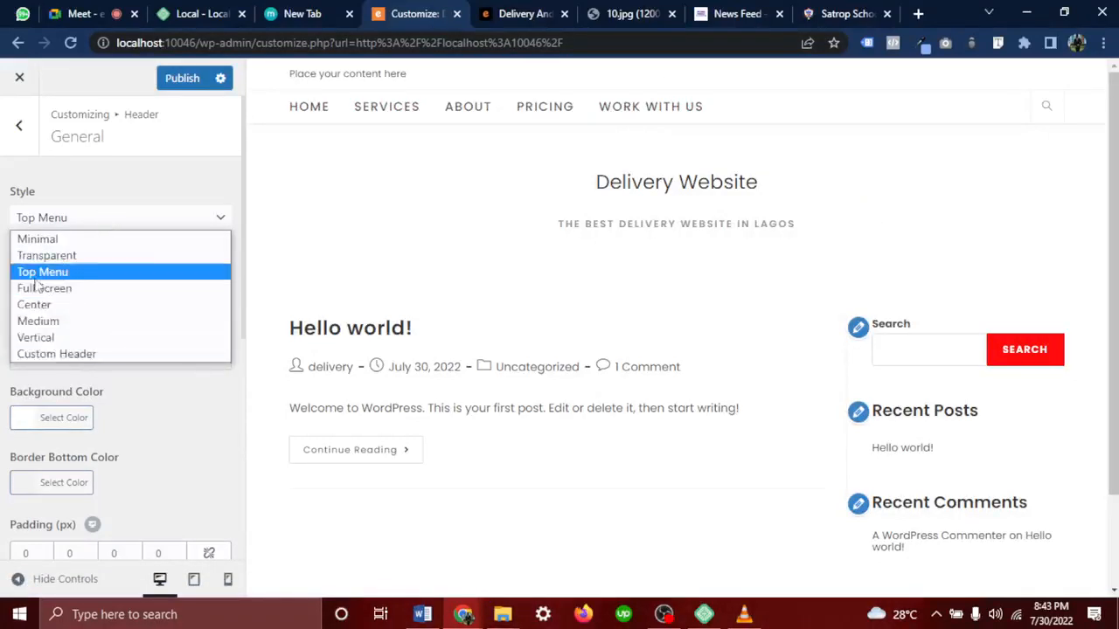
pyautogui.click(92, 246)
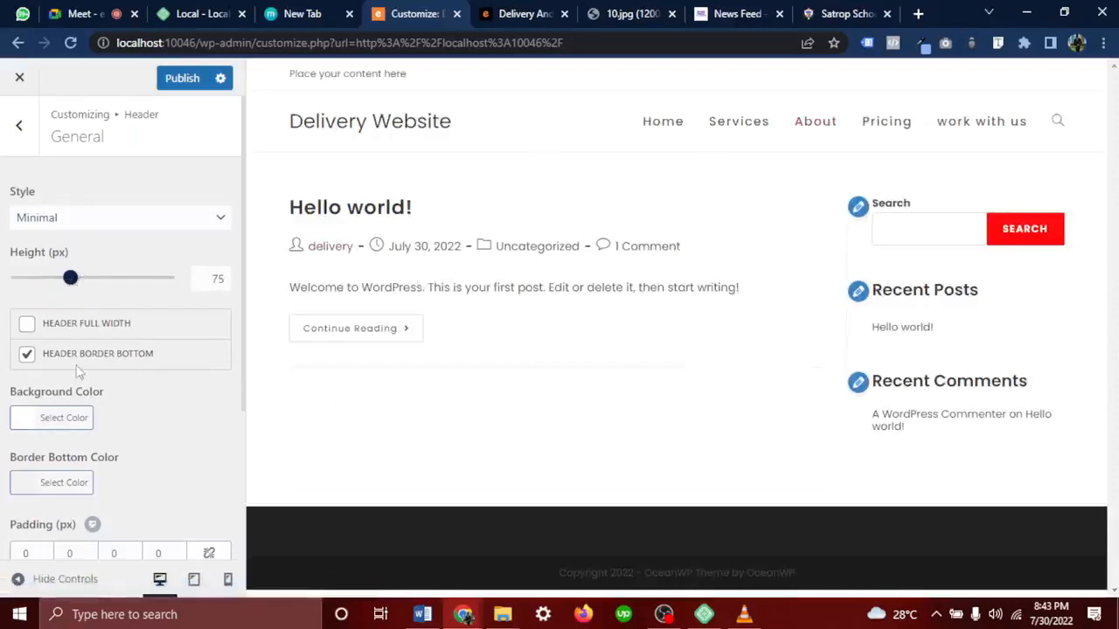
pyautogui.scroll(-2, 77, 371)
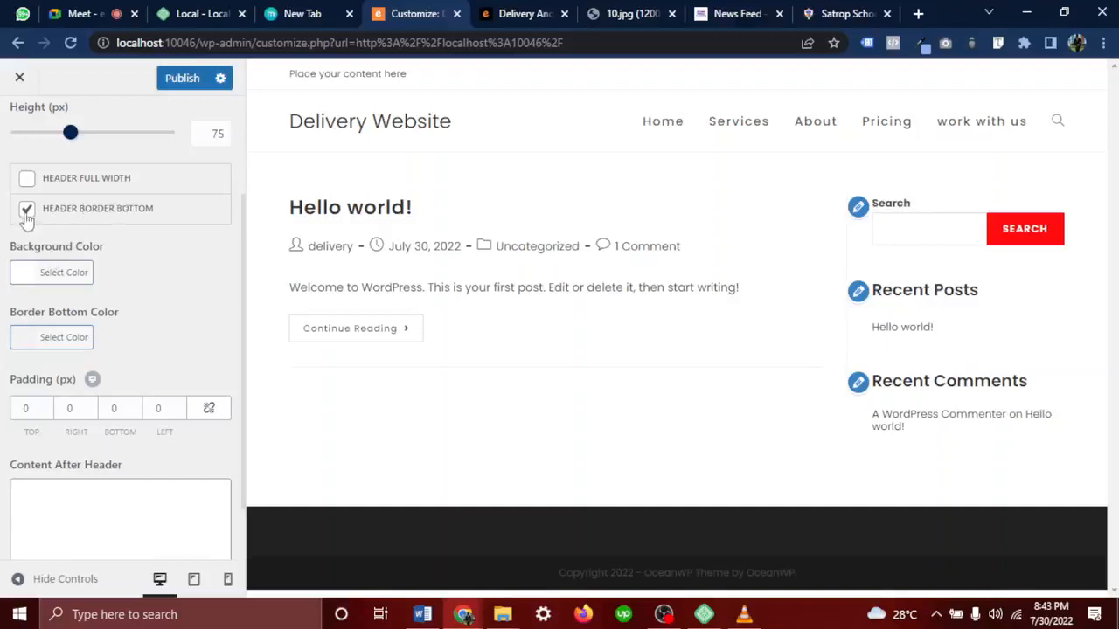
pyautogui.scroll(-1, 130, 339)
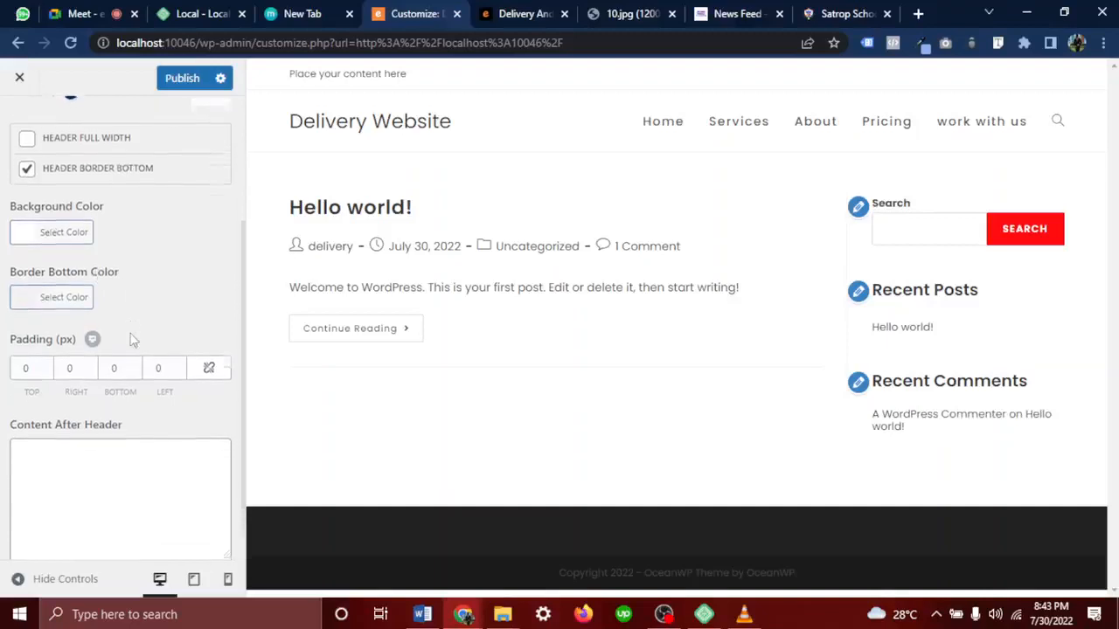
pyautogui.moveTo(105, 208); pyautogui.dragTo(18, 233)
# Try a red header background and other shades, then set it back to white (#ffffff)
pyautogui.click(46, 231)
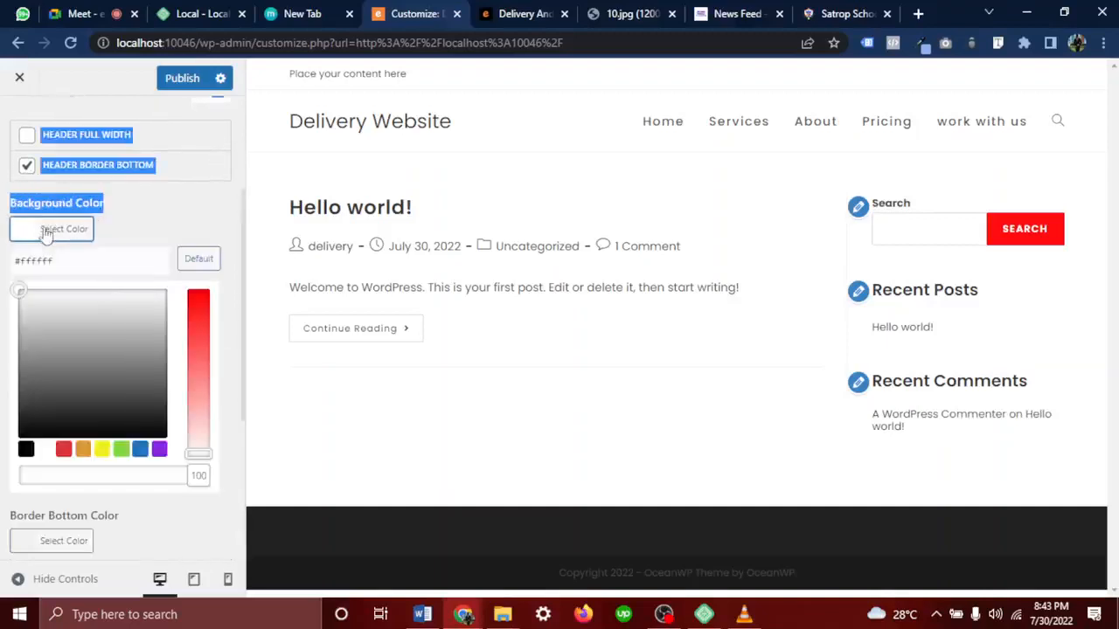
pyautogui.click(64, 451)
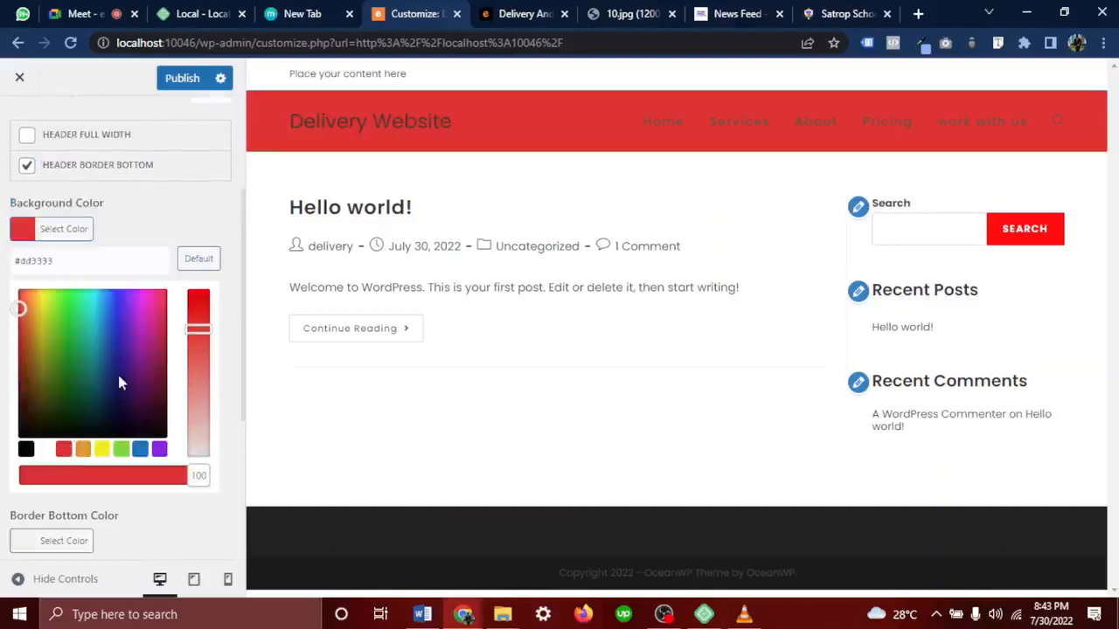
pyautogui.moveTo(78, 359); pyautogui.dragTo(99, 352)
pyautogui.click(44, 449)
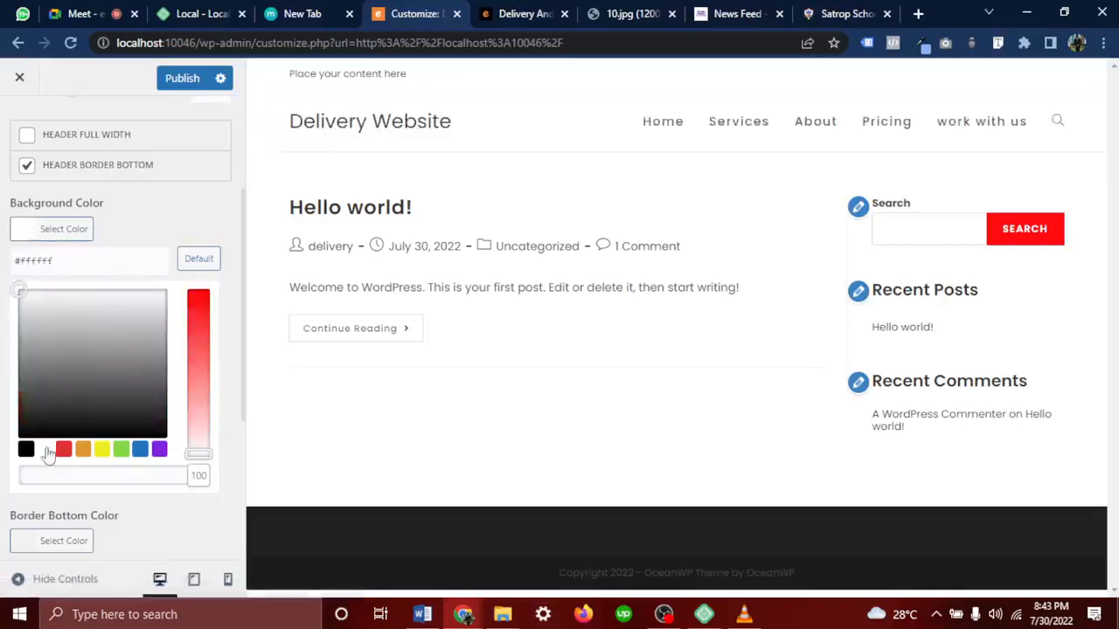
pyautogui.moveTo(514, 112); pyautogui.dragTo(306, 156)
pyautogui.scroll(-3, 106, 348)
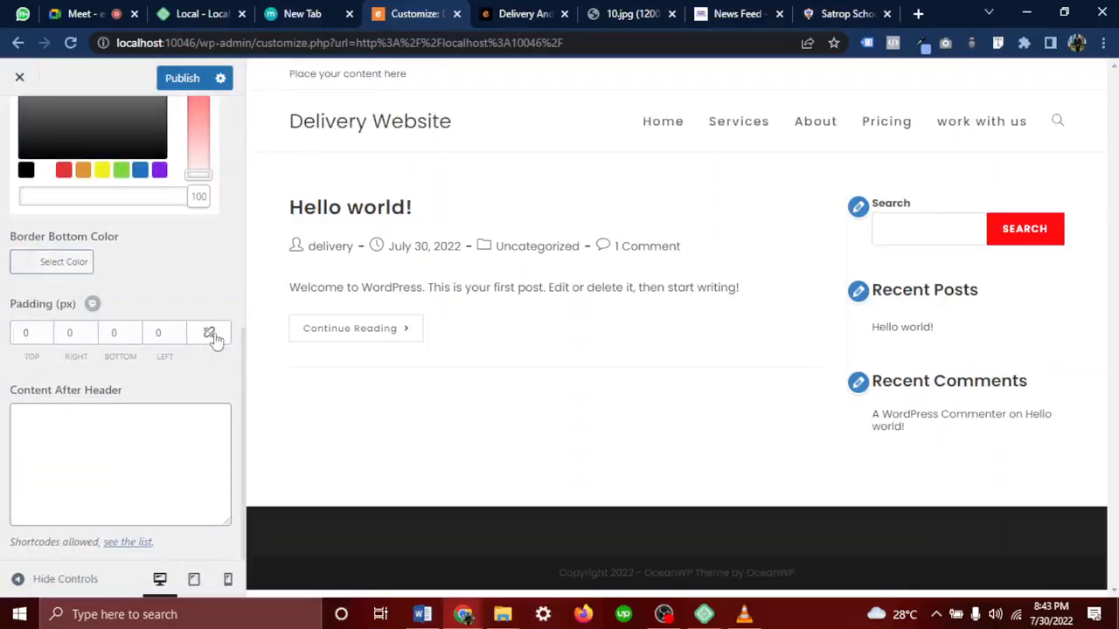
pyautogui.scroll(2, 231, 307)
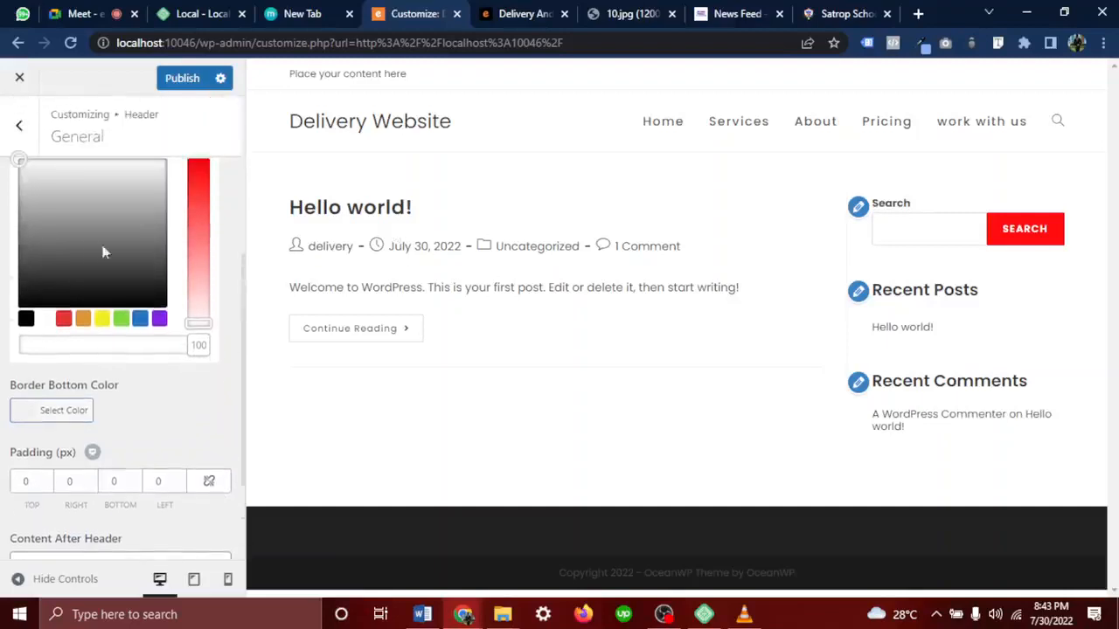
pyautogui.scroll(5, 103, 253)
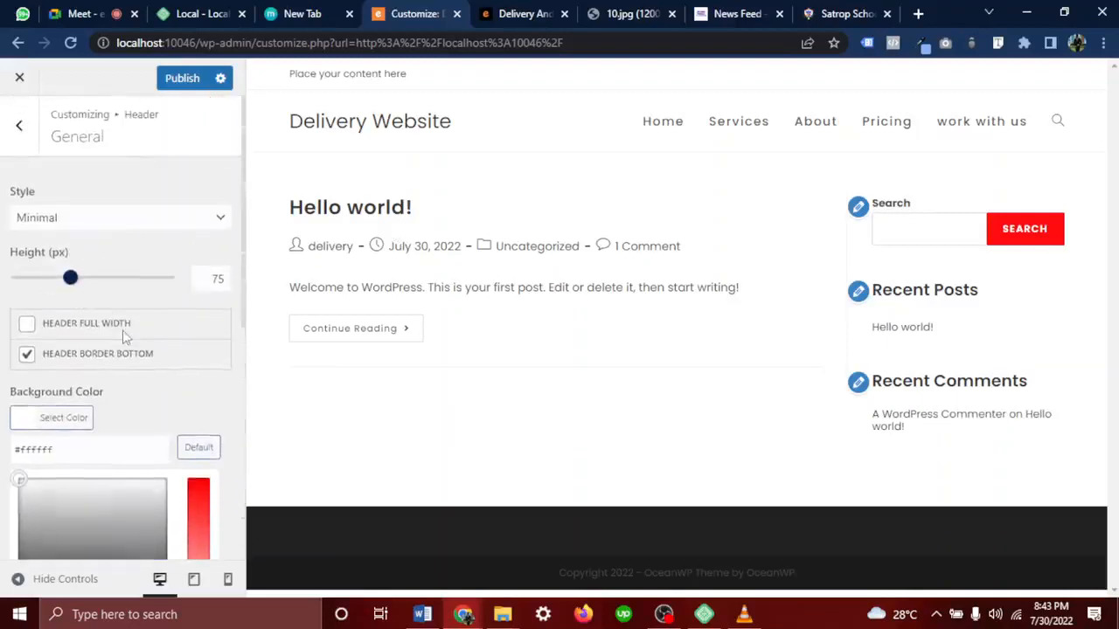
pyautogui.scroll(-1, 123, 335)
pyautogui.scroll(1, 144, 302)
# Go back to the Header sections and open the Logo settings
pyautogui.click(22, 138)
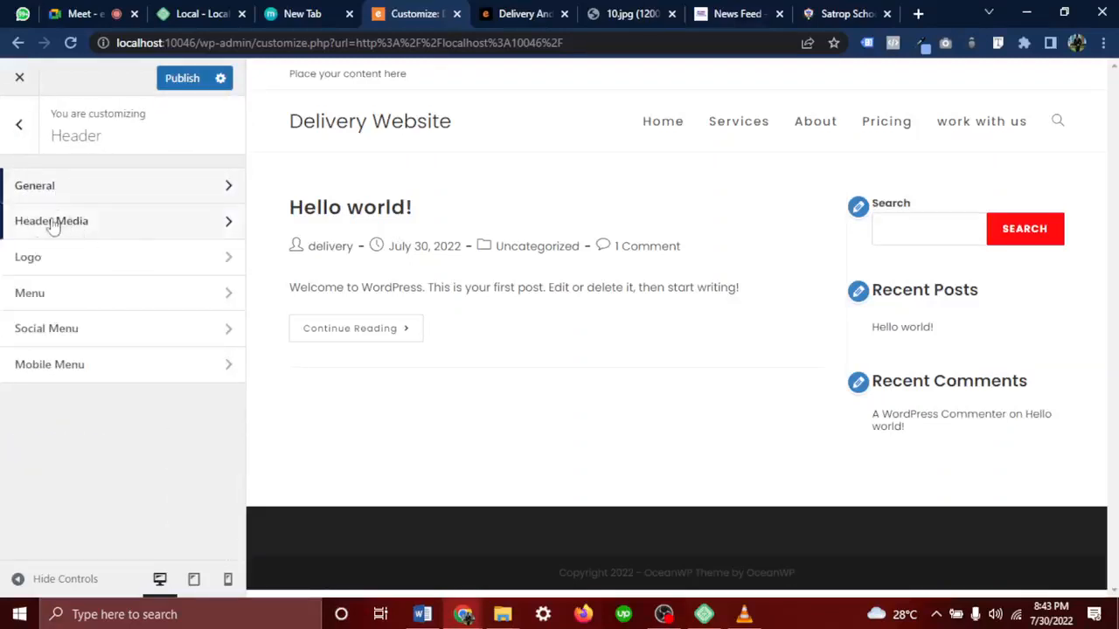
pyautogui.click(39, 259)
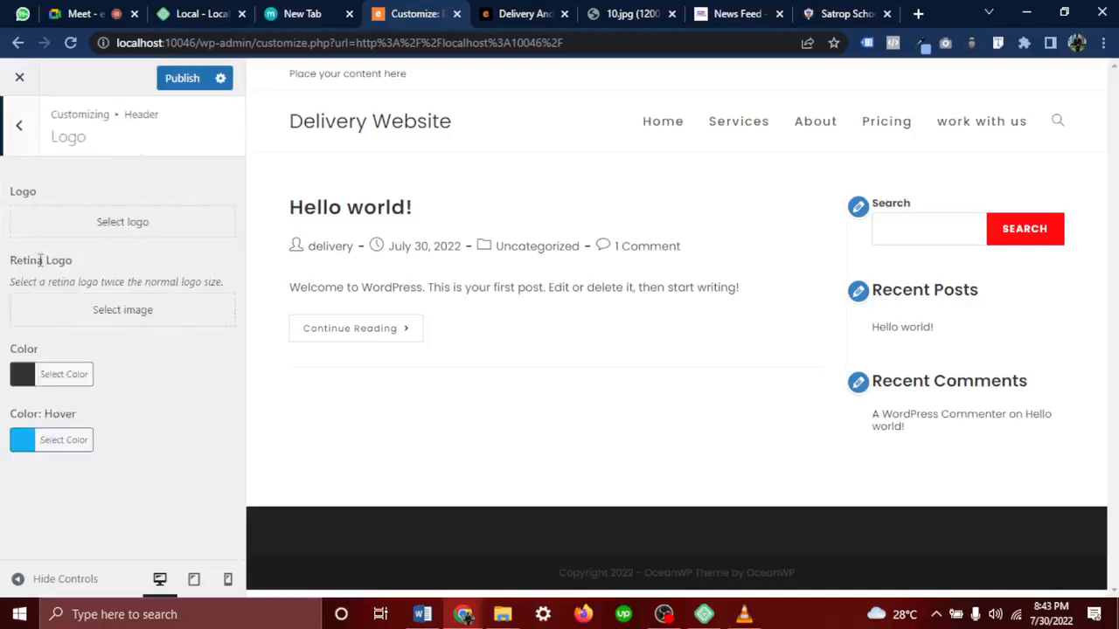
pyautogui.moveTo(475, 122); pyautogui.dragTo(381, 120)
pyautogui.click(461, 124)
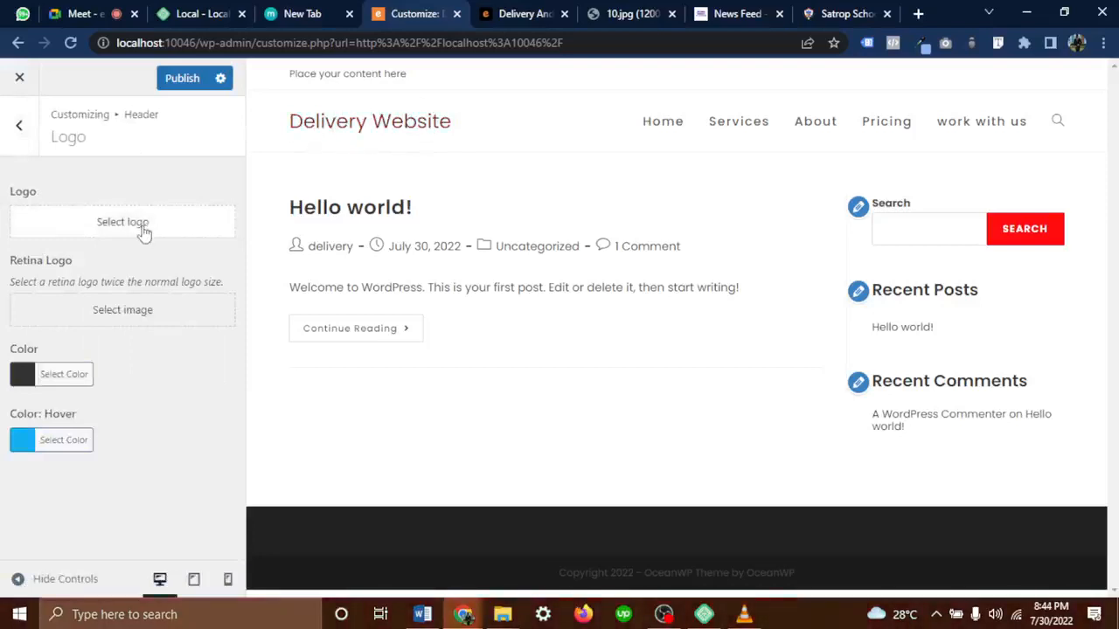
pyautogui.moveTo(44, 192); pyautogui.dragTo(15, 193)
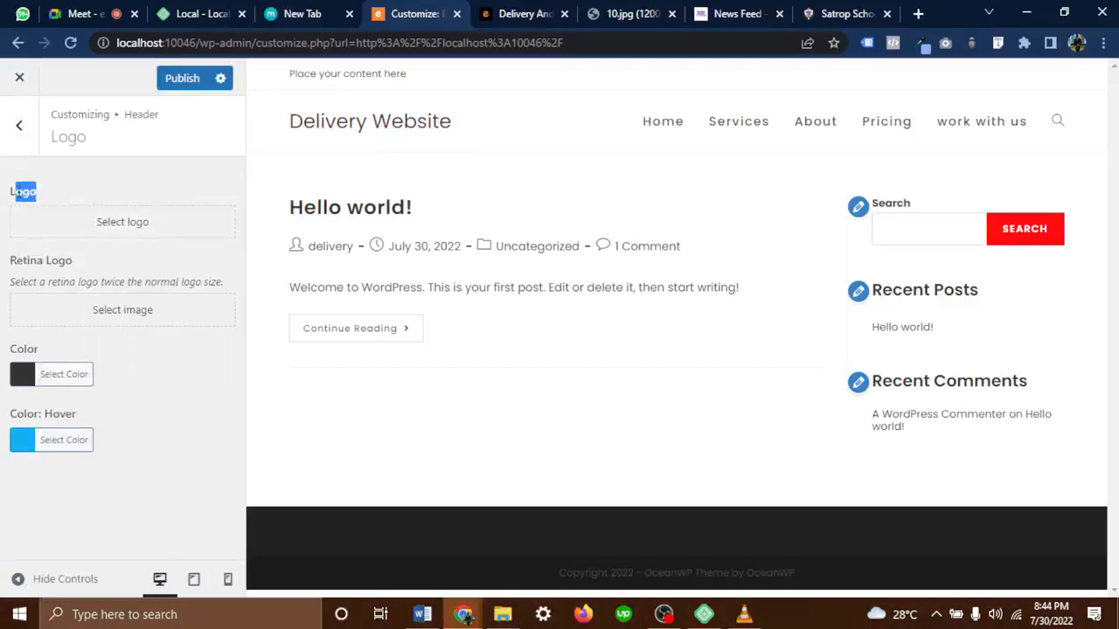
# Upload Novauniversity.webp and crop it as the header logo
pyautogui.click(106, 230)
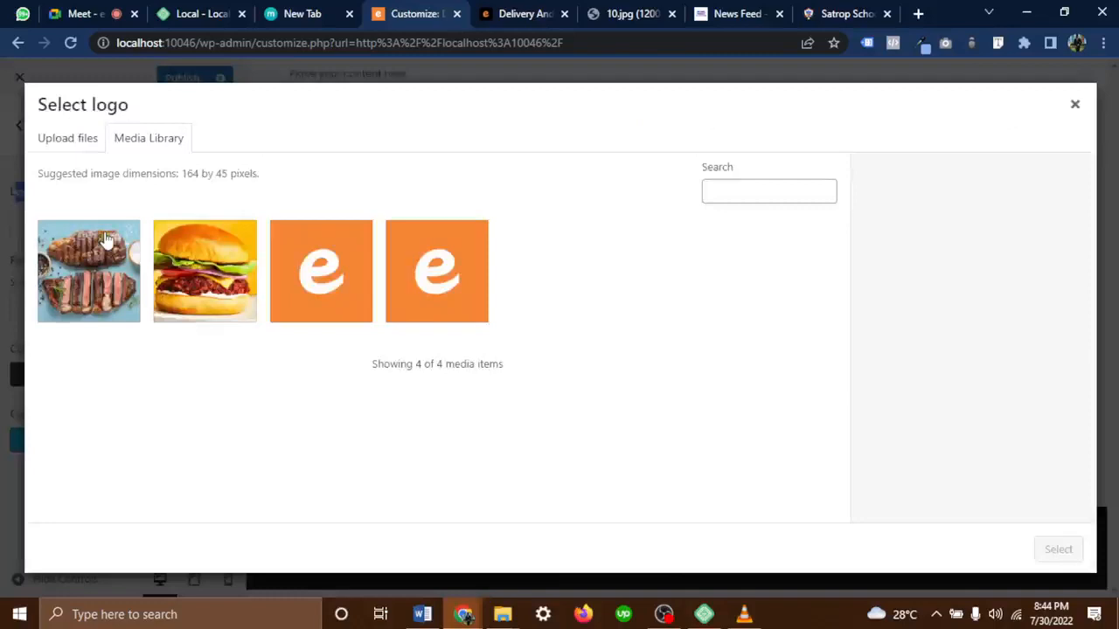
pyautogui.click(57, 140)
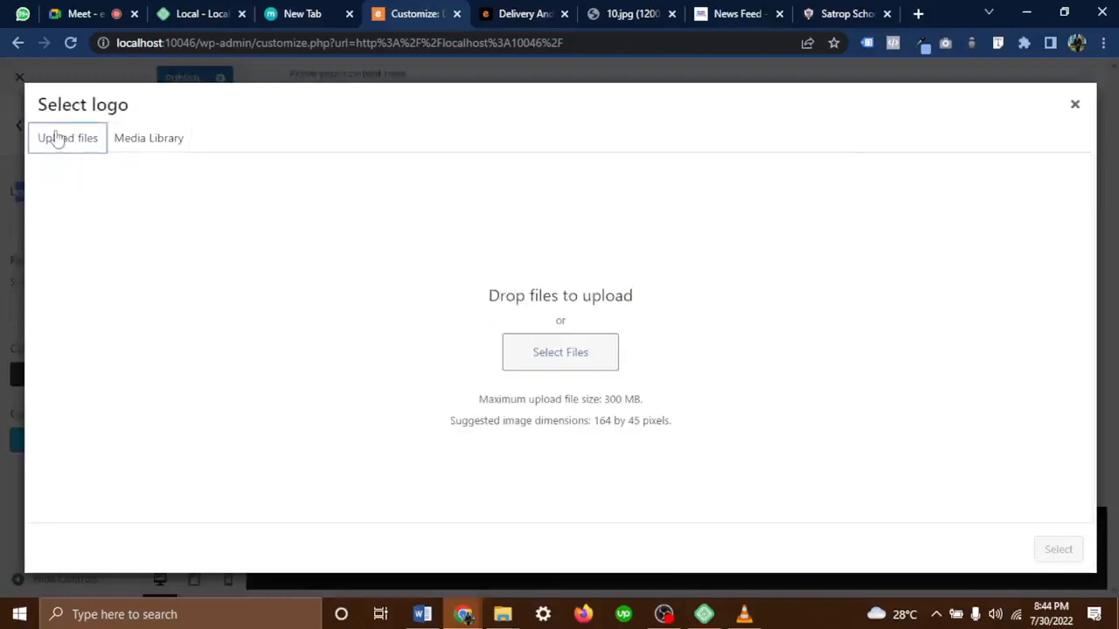
pyautogui.click(530, 353)
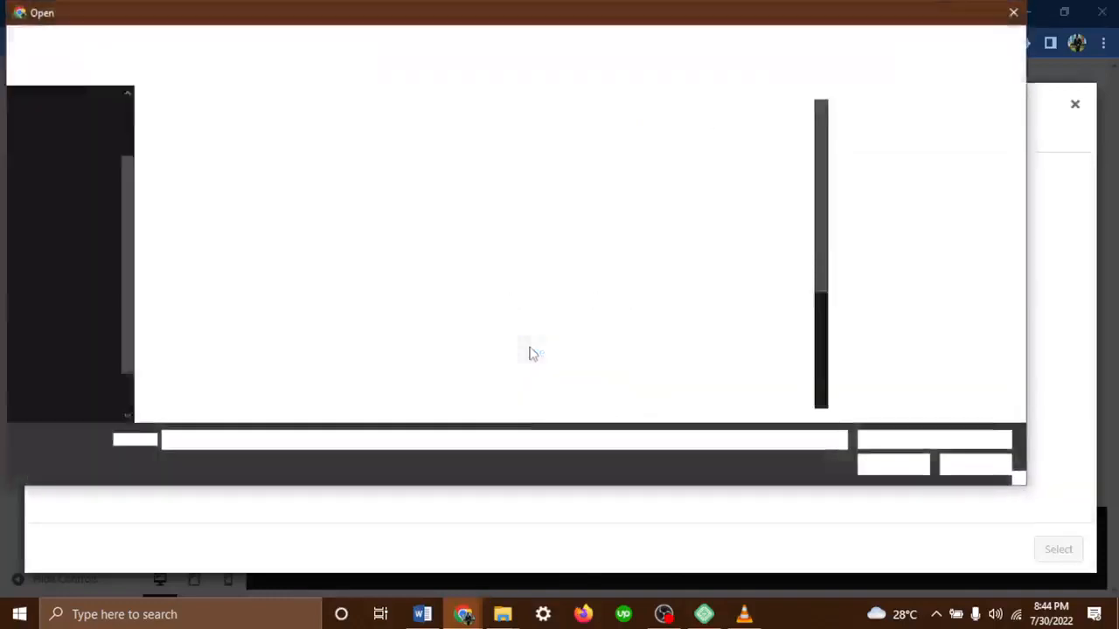
pyautogui.scroll(-3, 530, 353)
pyautogui.scroll(3, 530, 353)
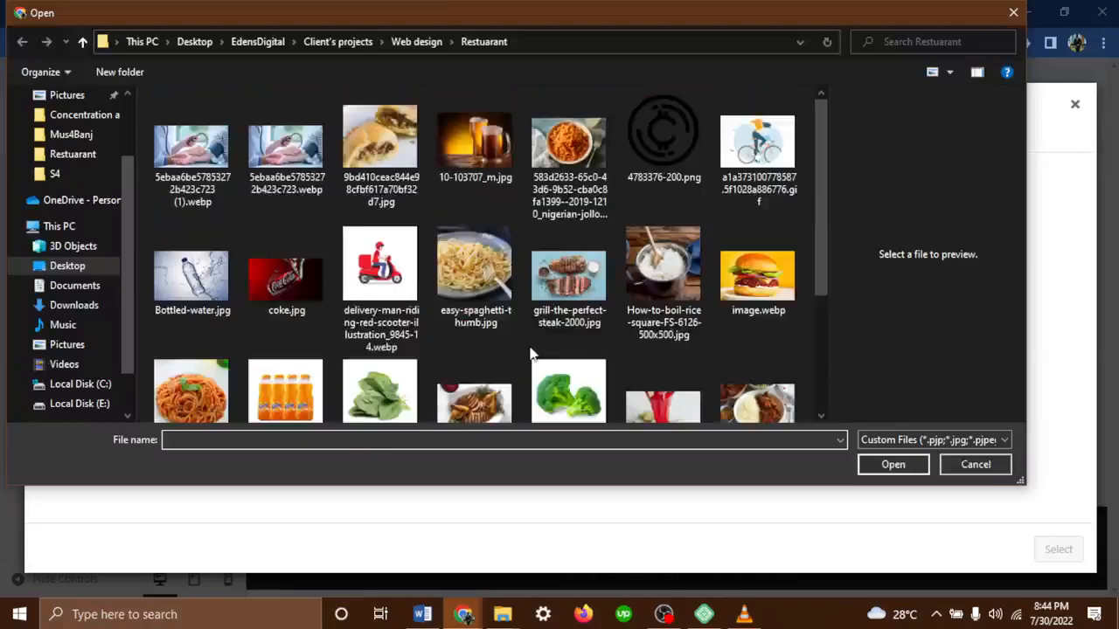
pyautogui.scroll(-3, 529, 353)
pyautogui.click(189, 349)
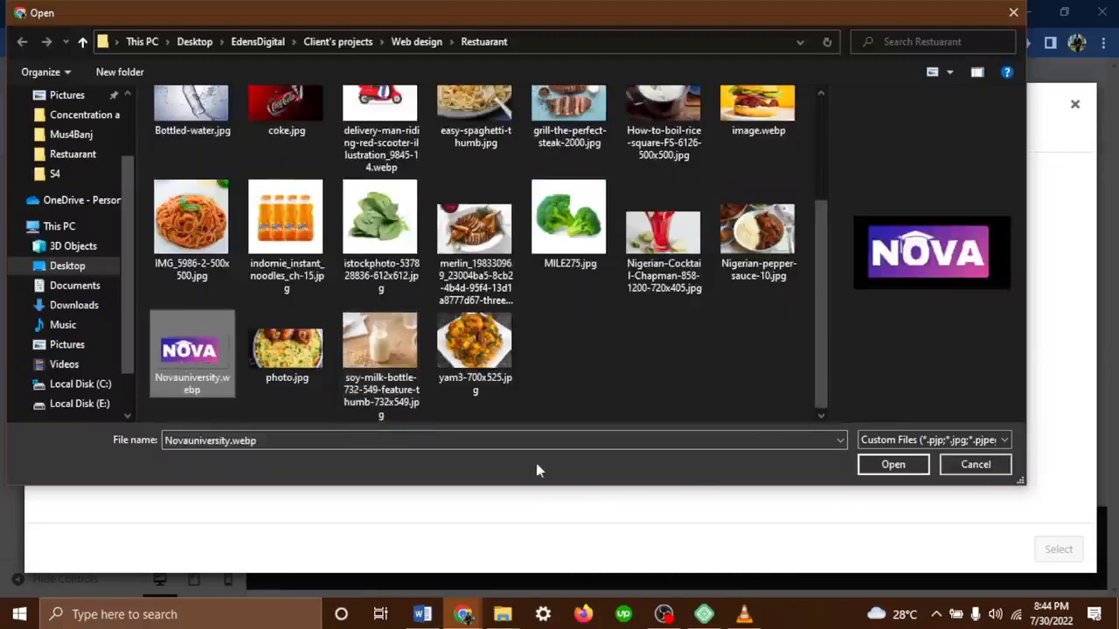
pyautogui.click(892, 464)
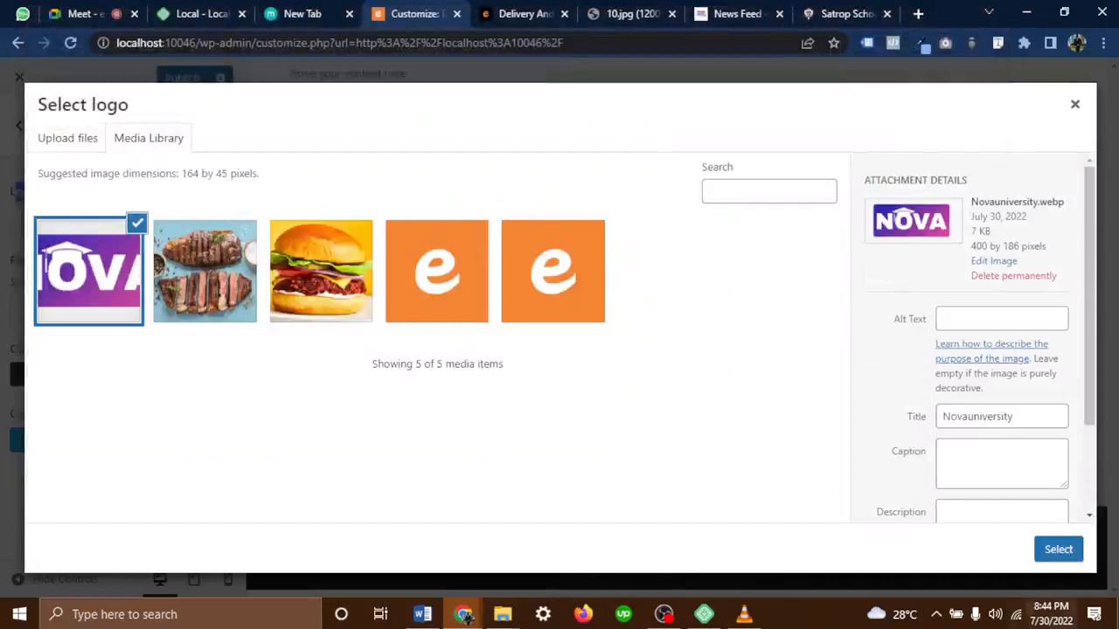
pyautogui.click(1058, 553)
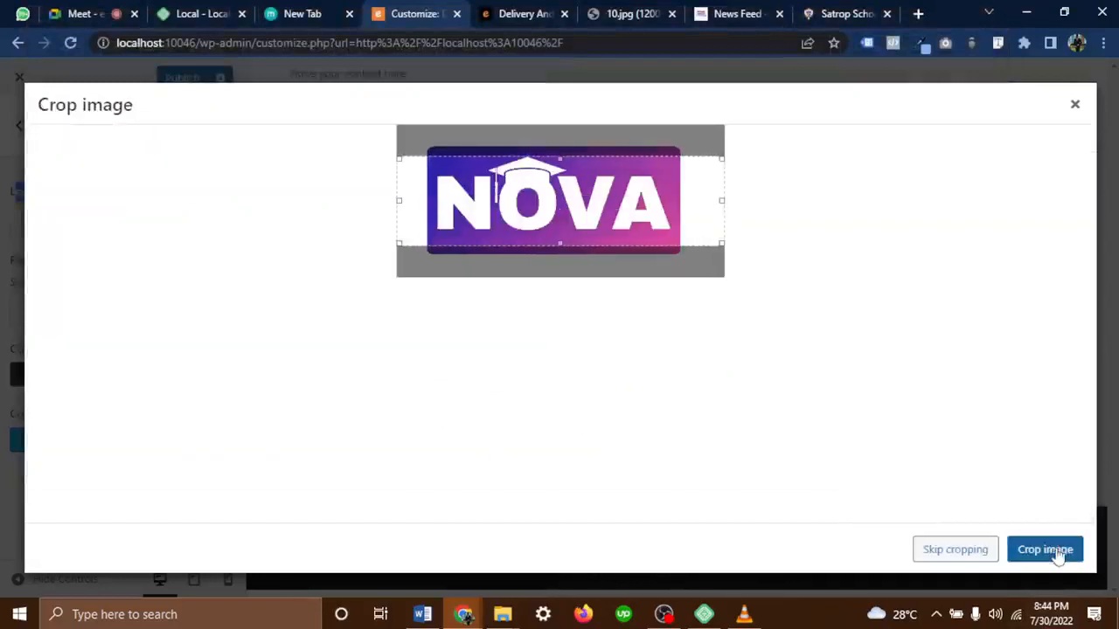
pyautogui.click(1036, 551)
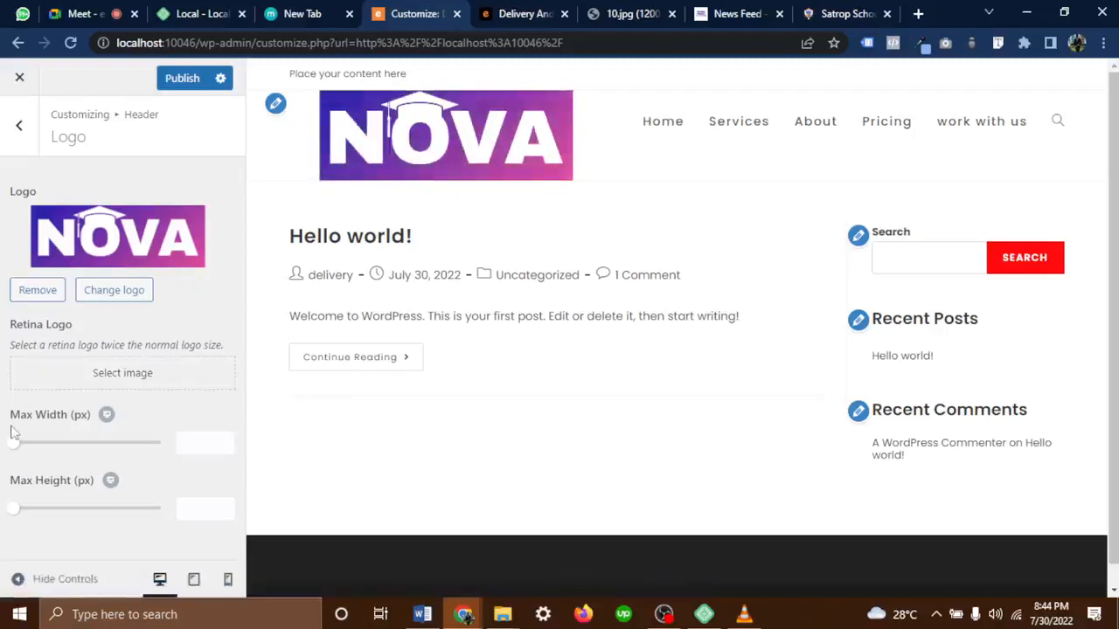
# Swap in the second NOVA image uncropped and set the desktop logo max width to 128 px
pyautogui.moveTo(12, 452); pyautogui.dragTo(54, 452)
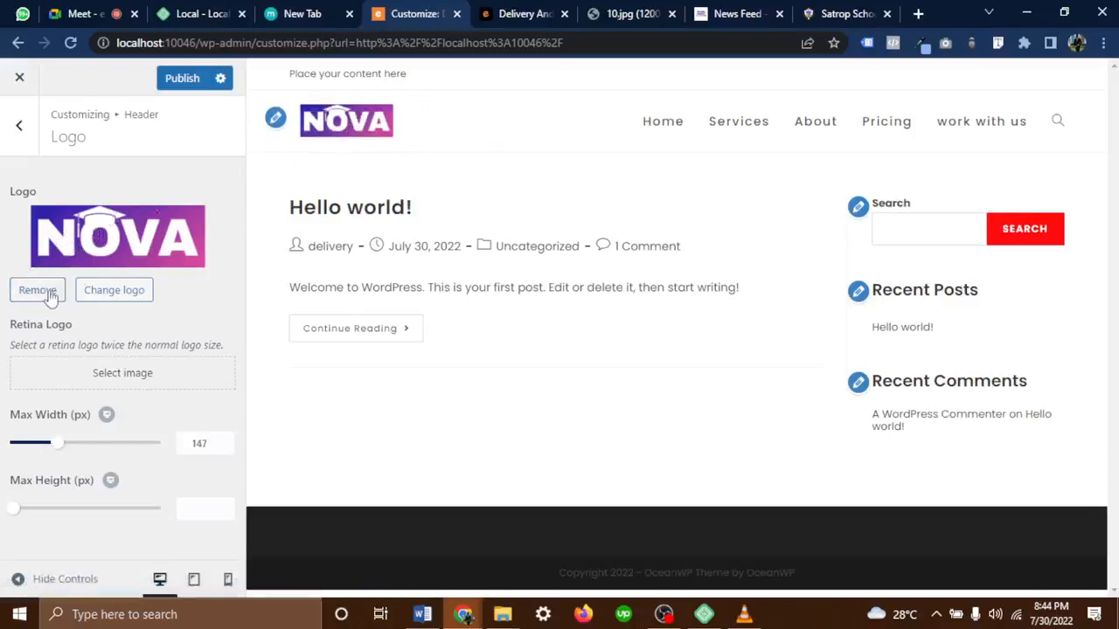
pyautogui.click(127, 292)
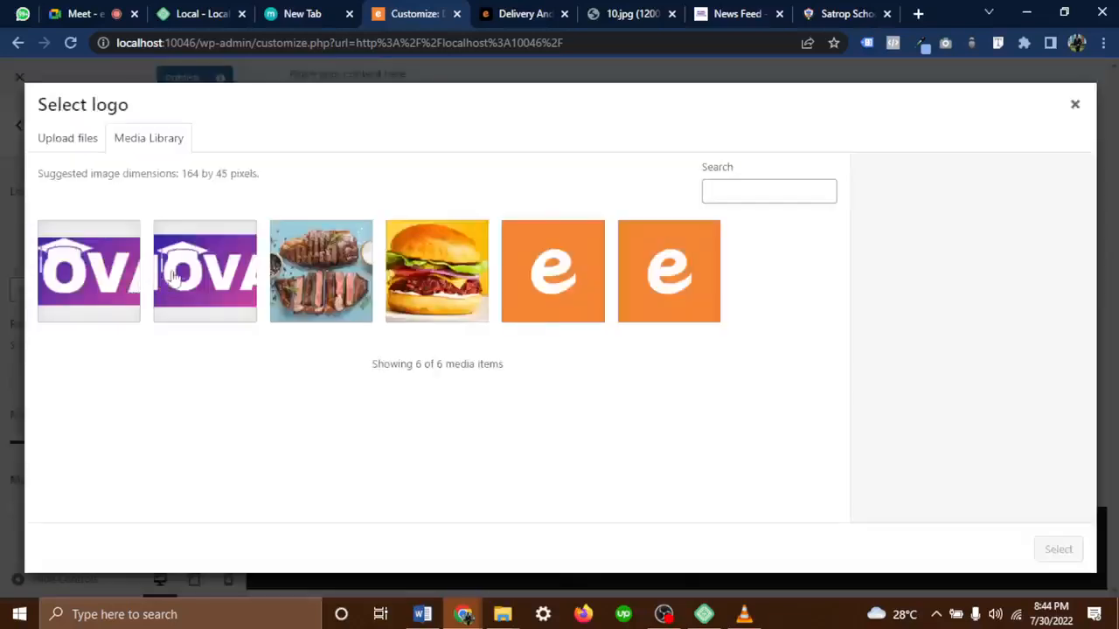
pyautogui.click(203, 288)
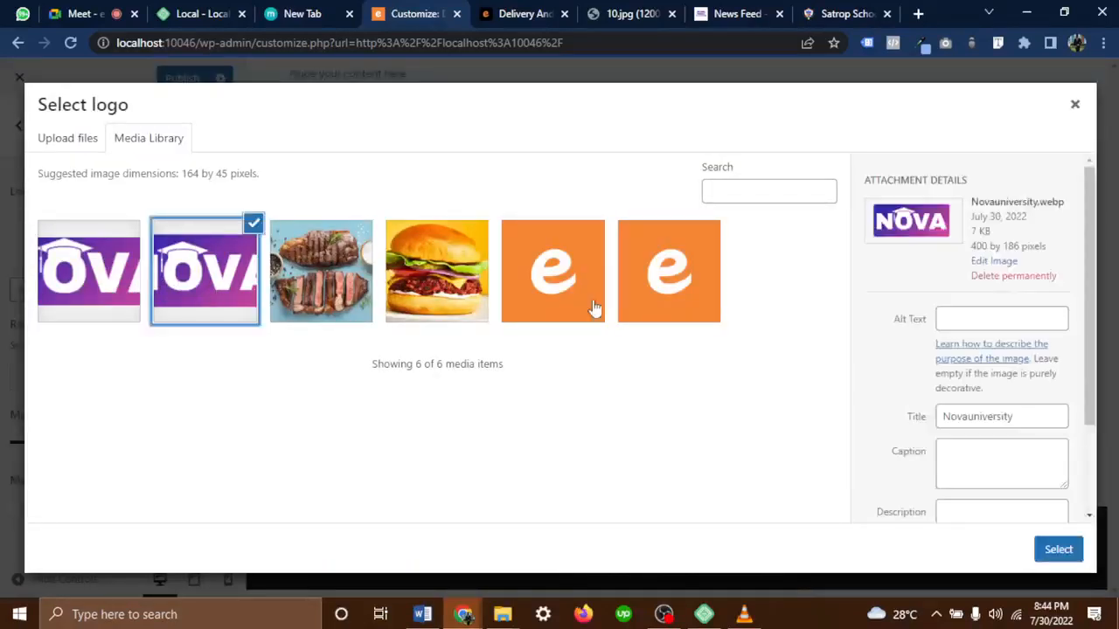
pyautogui.click(1072, 550)
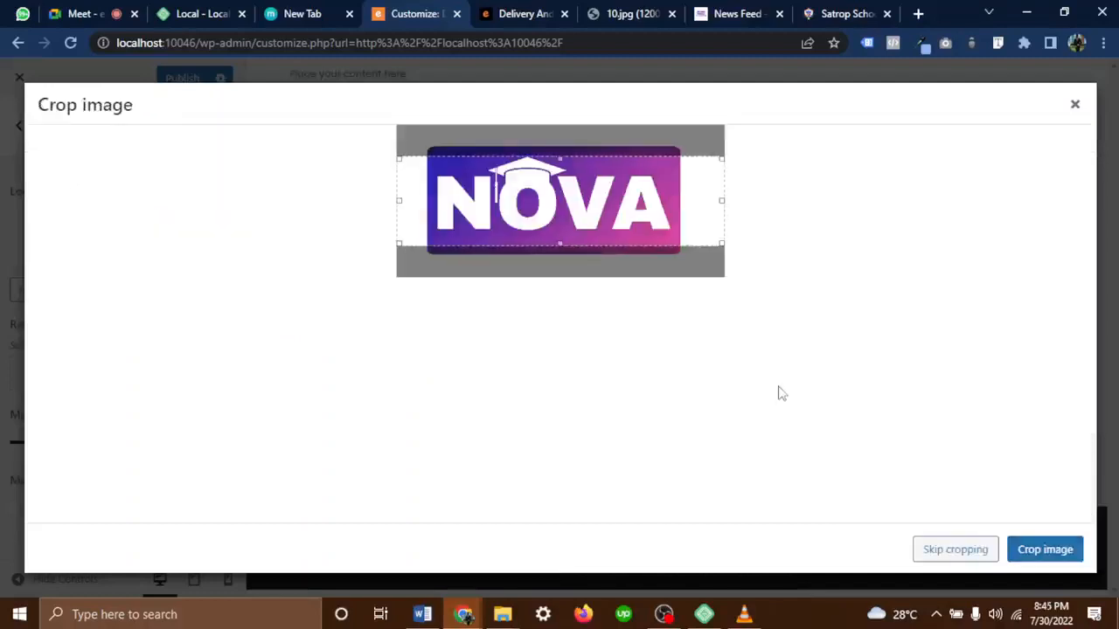
pyautogui.click(983, 551)
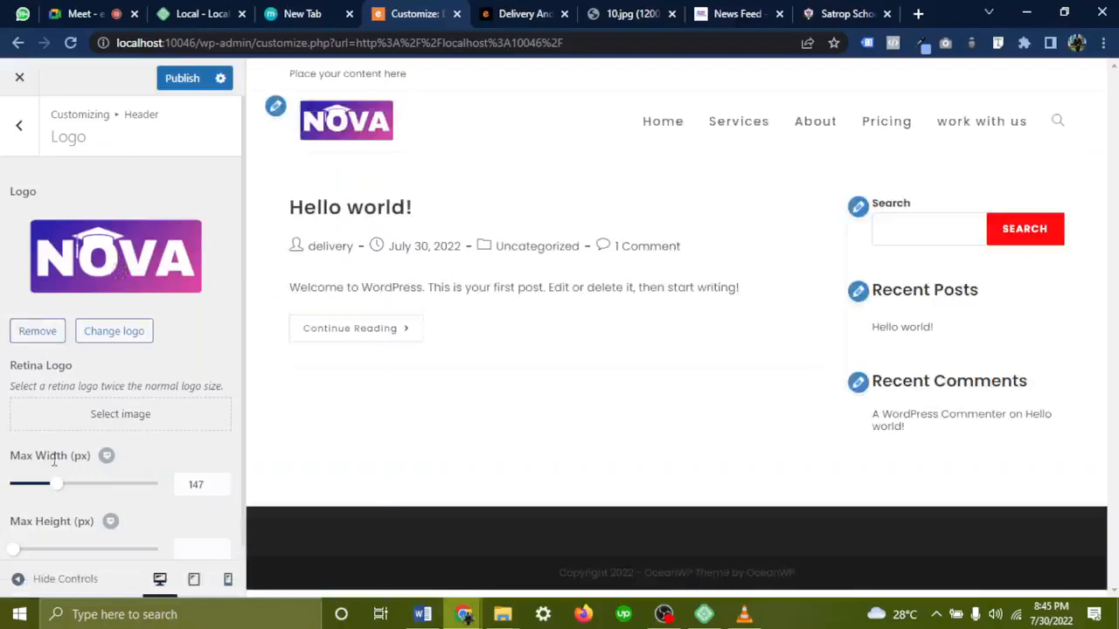
pyautogui.moveTo(56, 492)
pyautogui.mouseDown()
pyautogui.moveTo(93, 491)
pyautogui.moveTo(48, 489)
pyautogui.mouseUp()
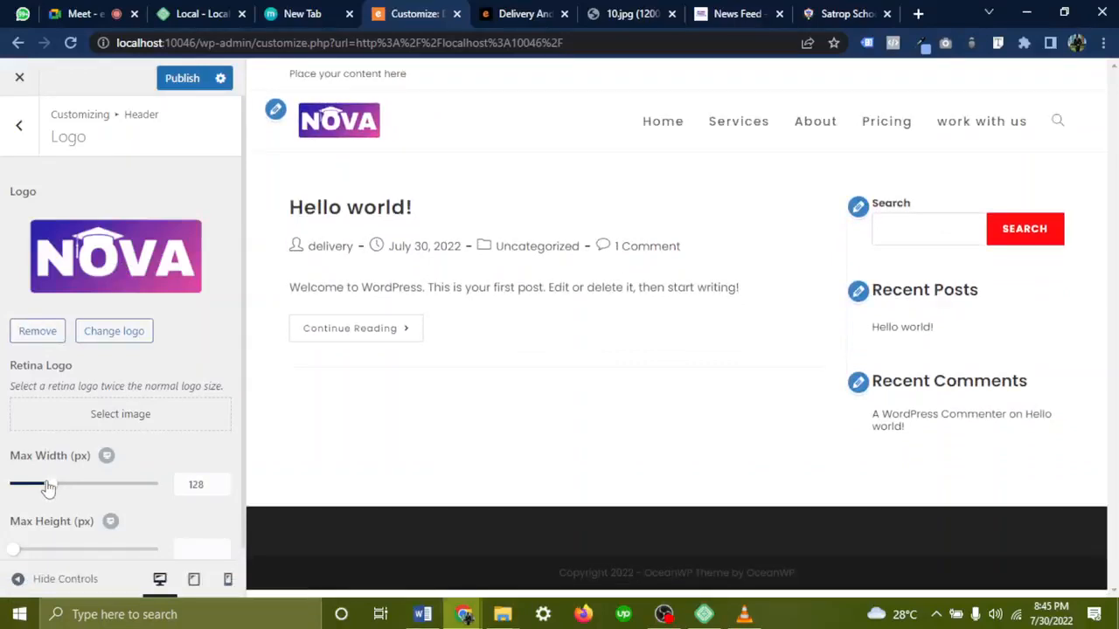
pyautogui.scroll(-1, 49, 519)
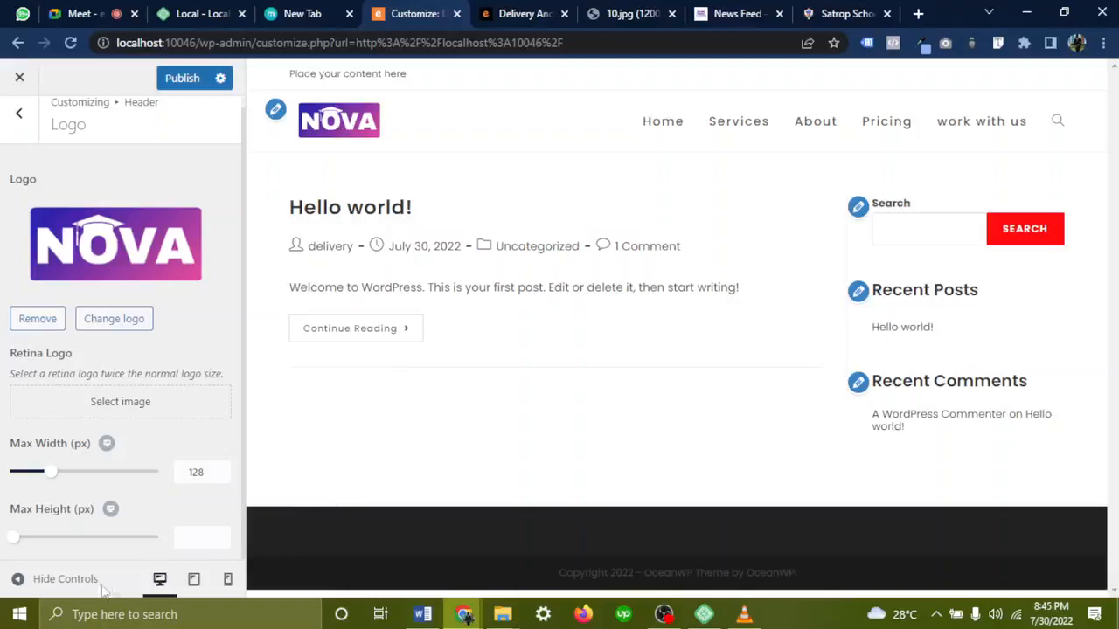
# Preview tablet and mobile widths and adjust the mobile and tablet logo max widths
pyautogui.click(194, 580)
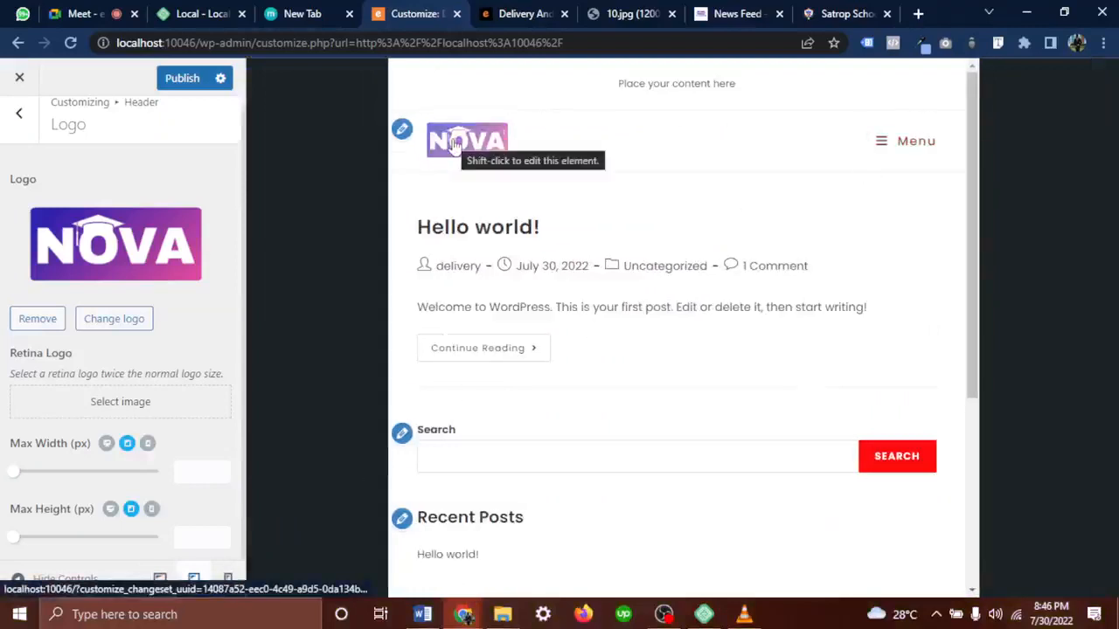
pyautogui.click(229, 581)
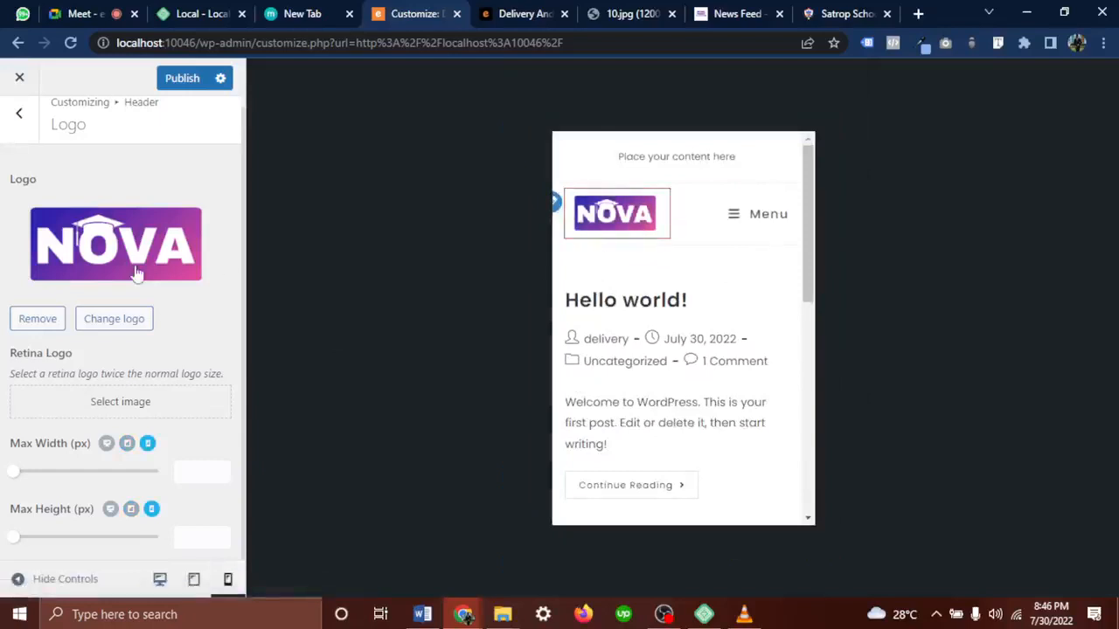
pyautogui.moveTo(8, 473); pyautogui.dragTo(35, 481)
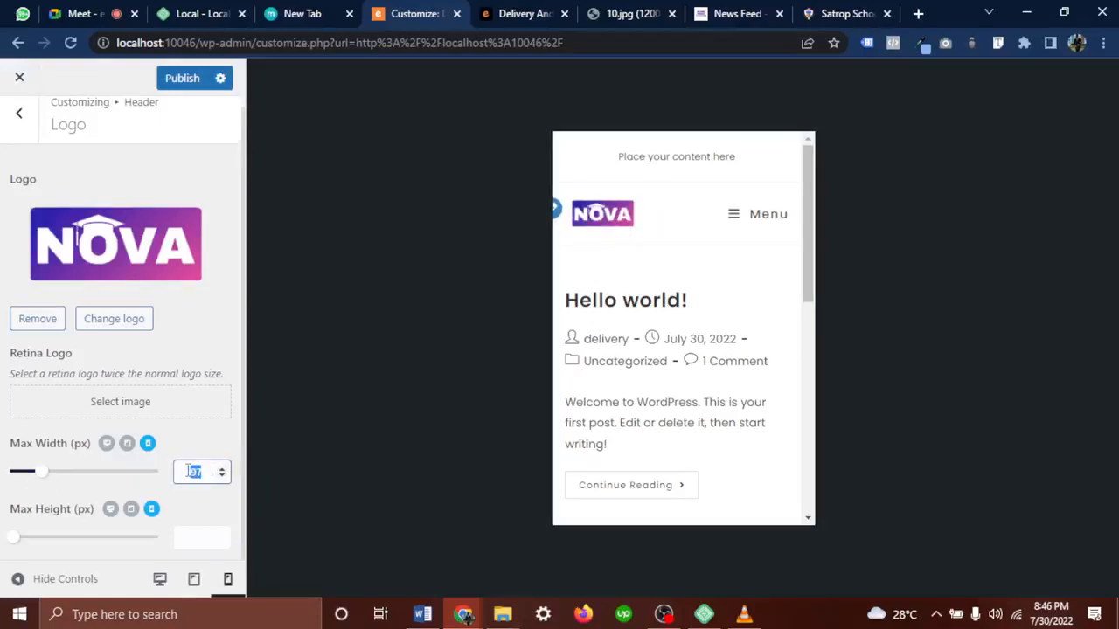
pyautogui.click(126, 445)
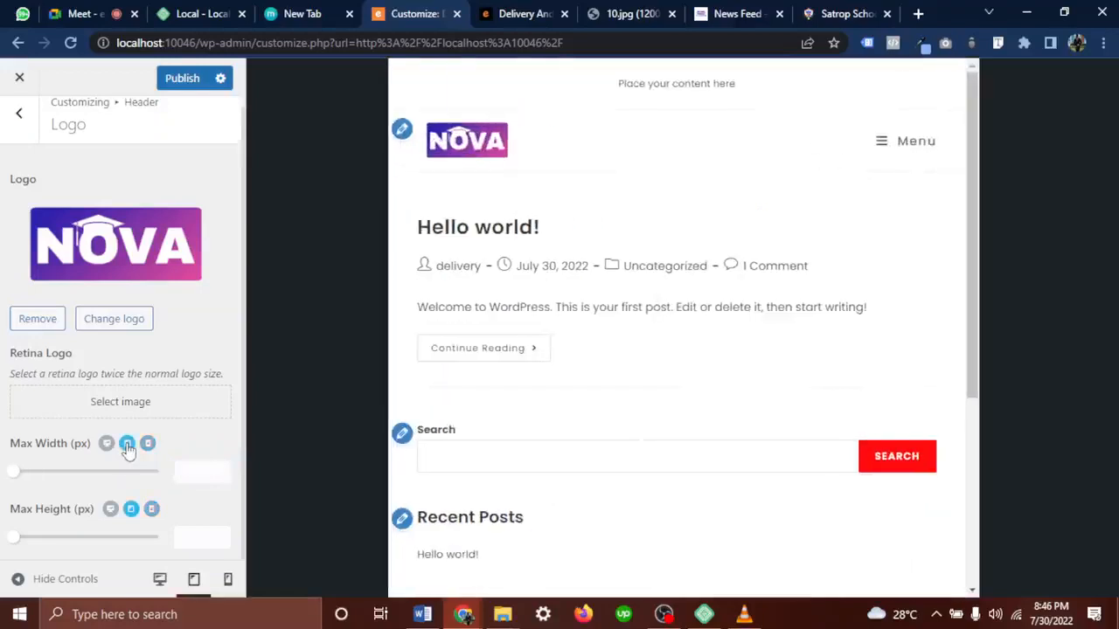
pyautogui.moveTo(16, 481); pyautogui.dragTo(46, 481)
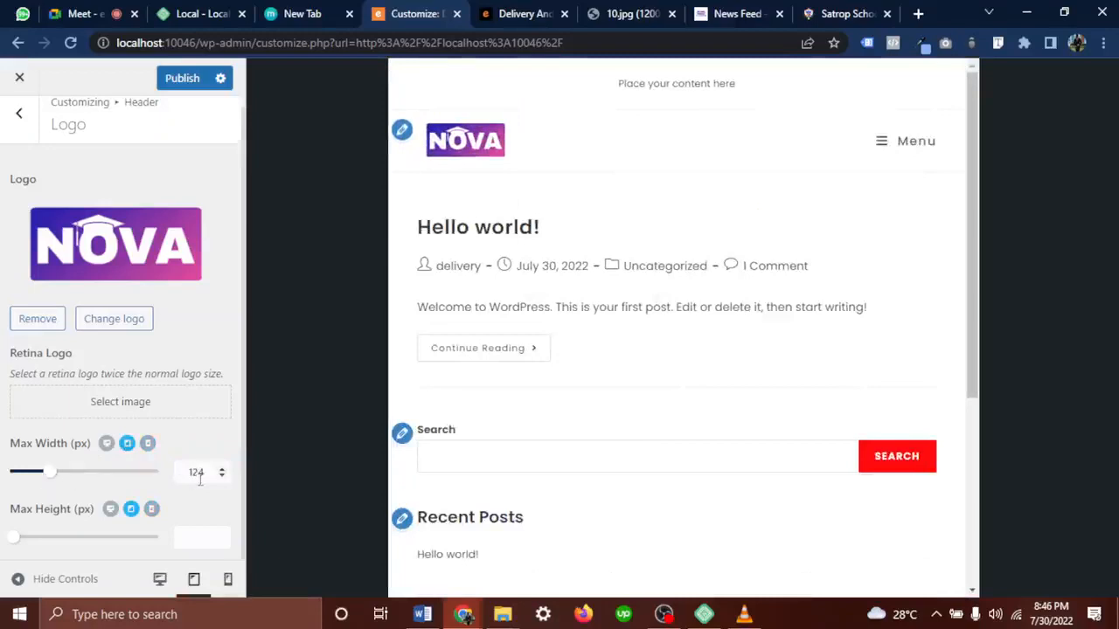
pyautogui.moveTo(210, 479); pyautogui.dragTo(201, 479)
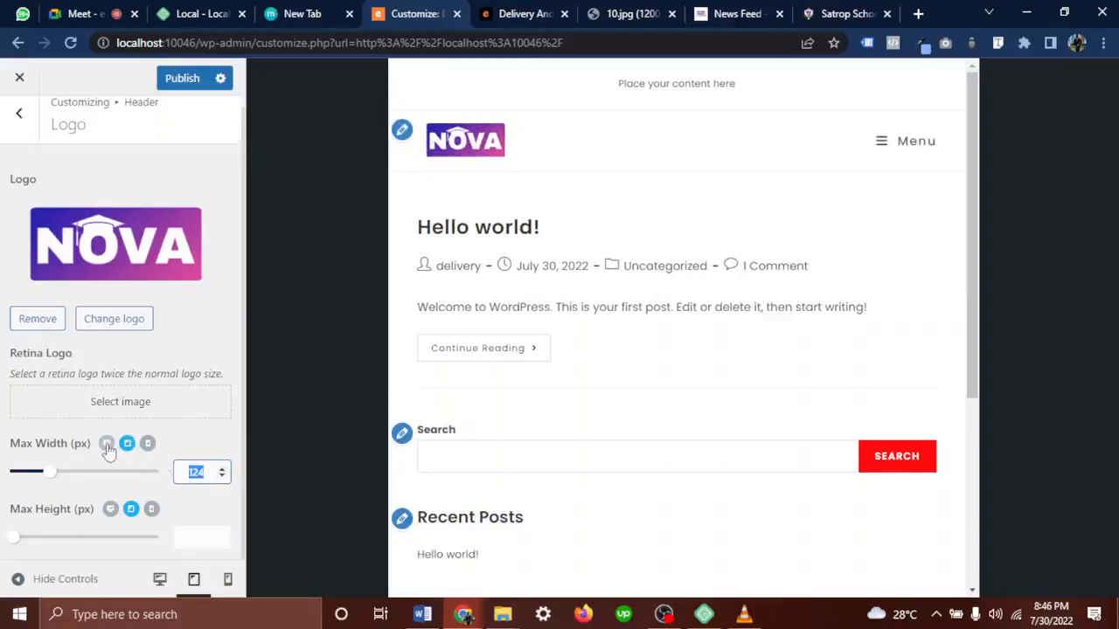
# Set logo max width to 147 px desktop, 124 px tablet and 75 px mobile
pyautogui.click(158, 586)
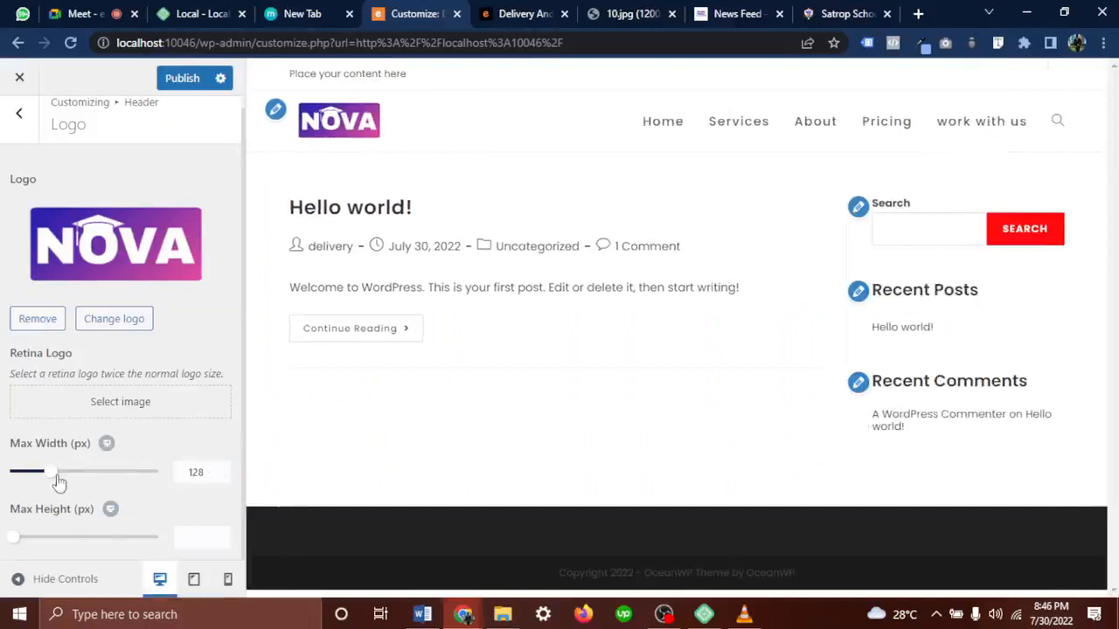
pyautogui.moveTo(52, 477); pyautogui.dragTo(59, 484)
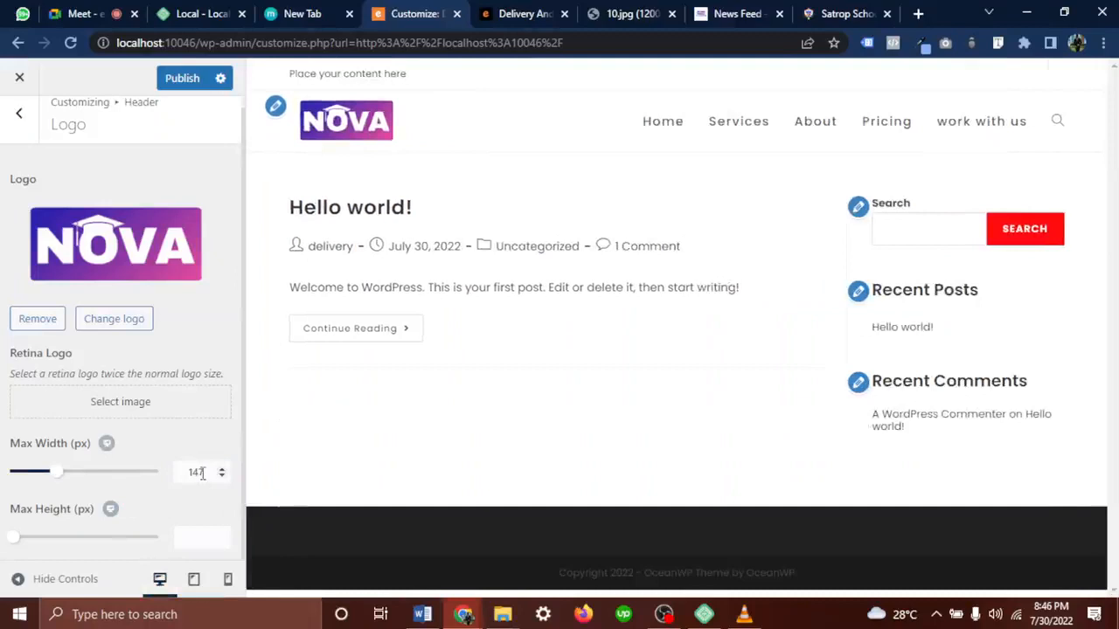
pyautogui.click(194, 579)
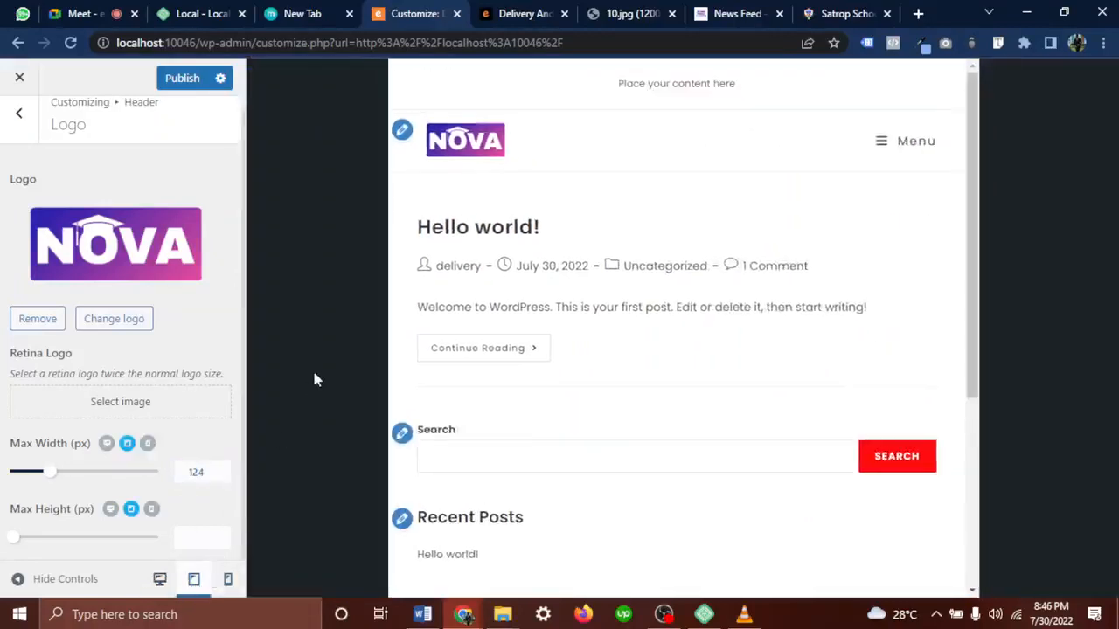
pyautogui.doubleClick(196, 472)
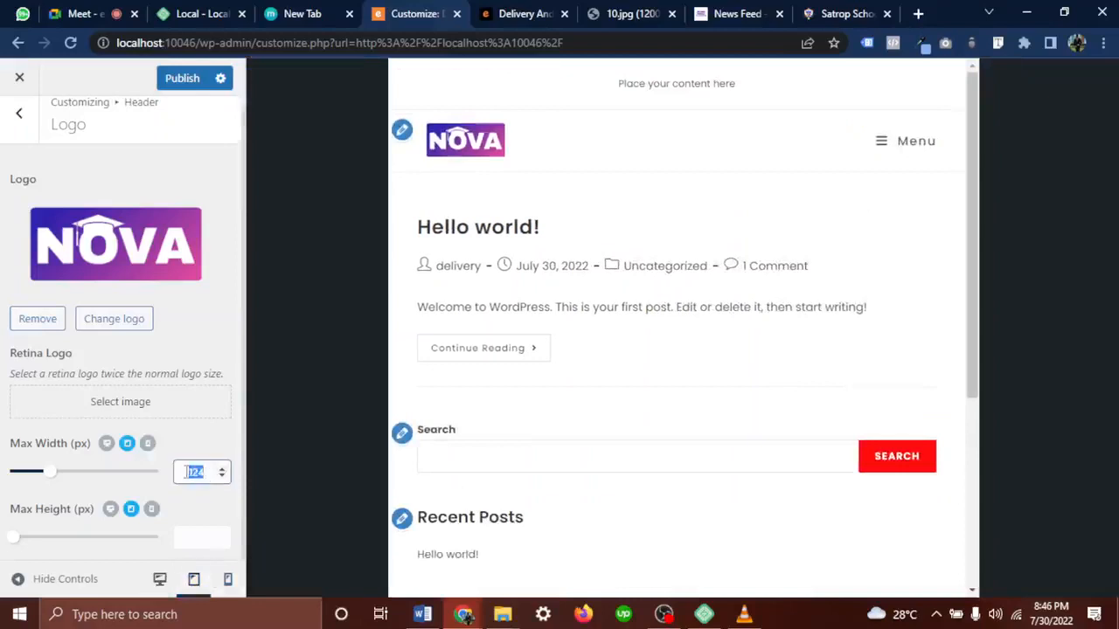
pyautogui.click(228, 579)
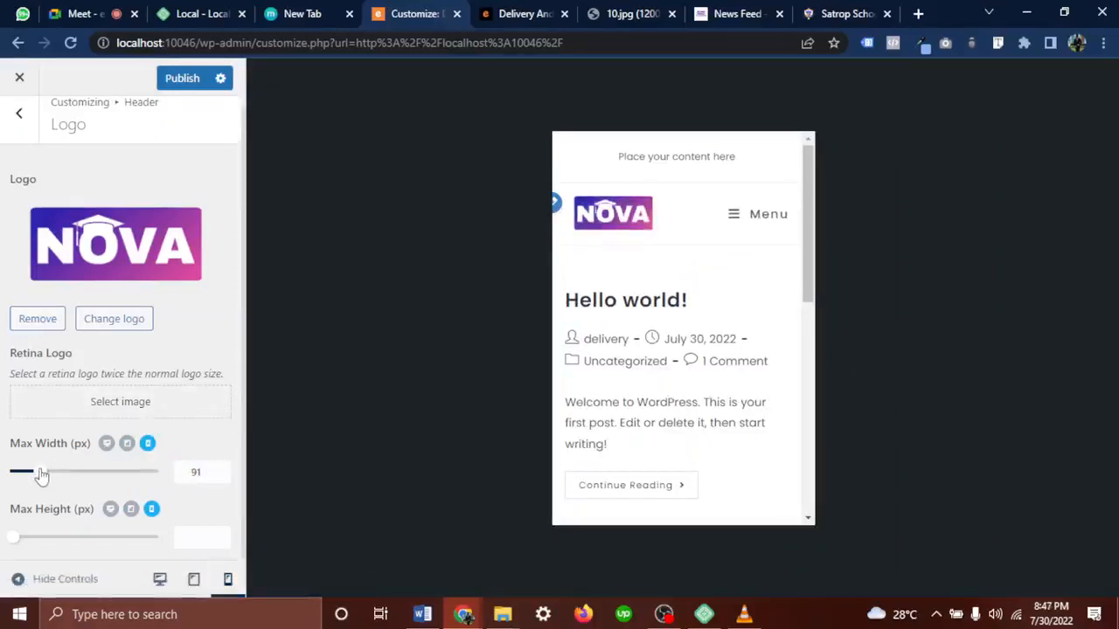
pyautogui.moveTo(41, 475); pyautogui.dragTo(37, 477)
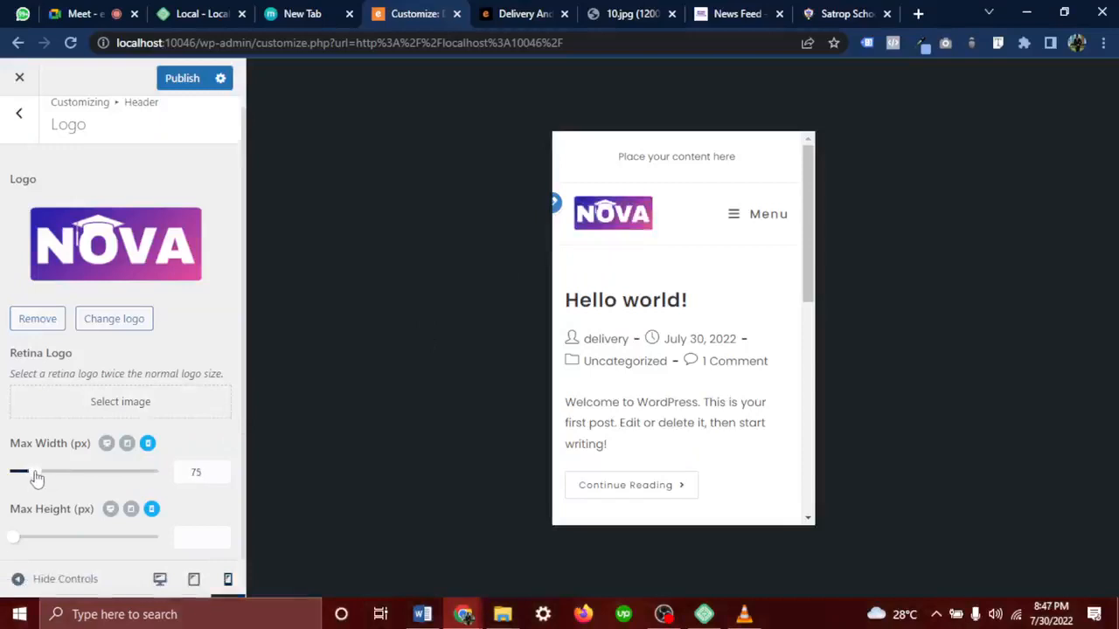
# Compare the logo across desktop, tablet and mobile previews, then publish
pyautogui.click(194, 578)
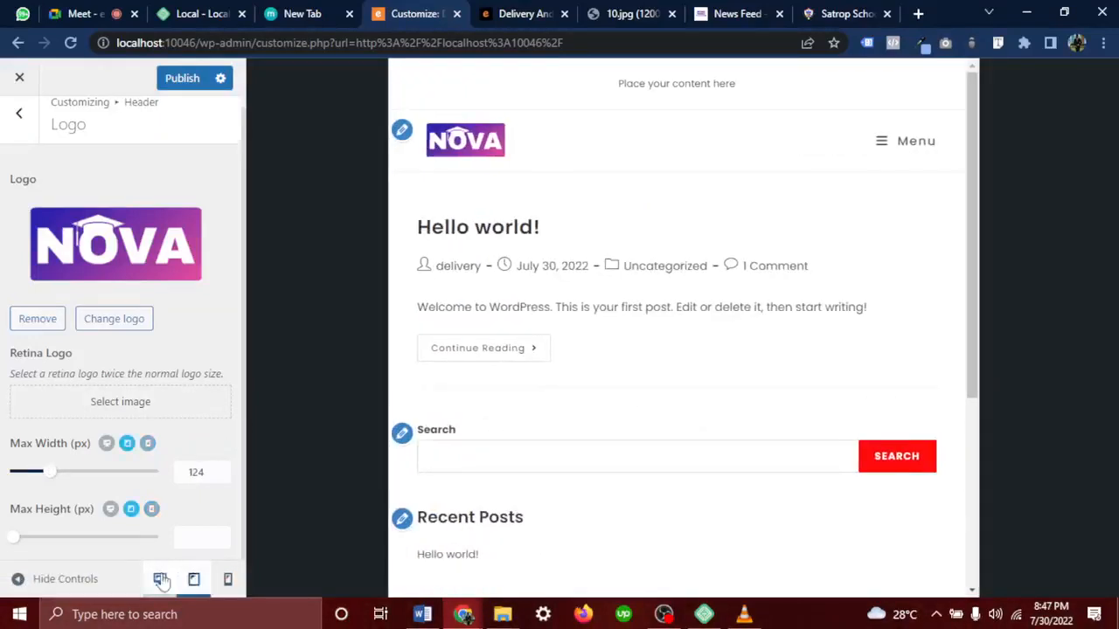
pyautogui.click(160, 578)
pyautogui.click(194, 581)
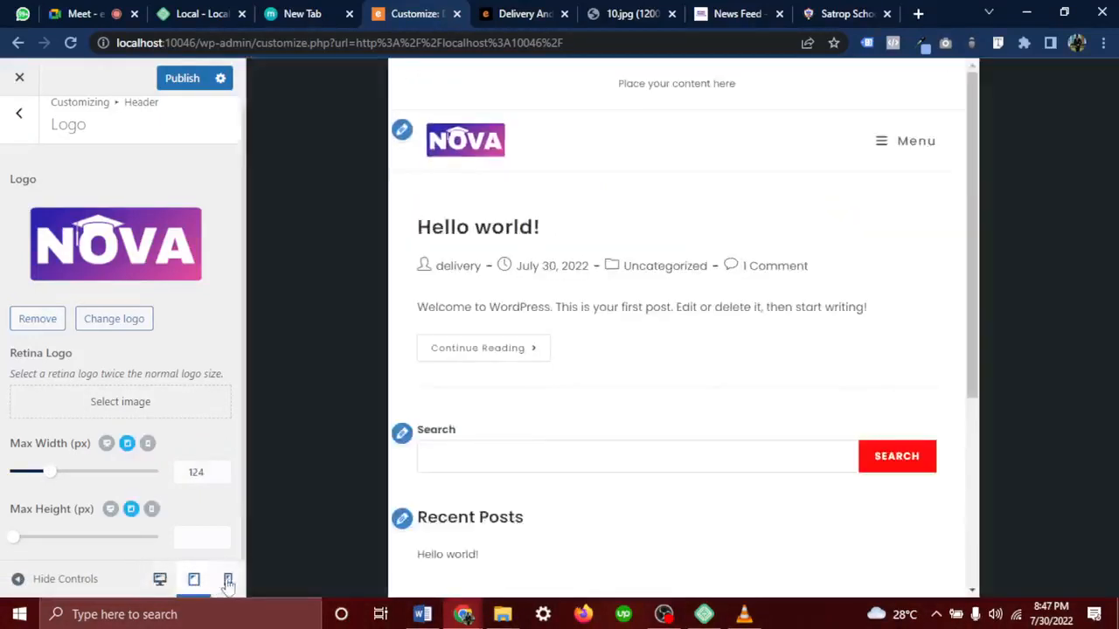
pyautogui.click(227, 579)
pyautogui.click(194, 580)
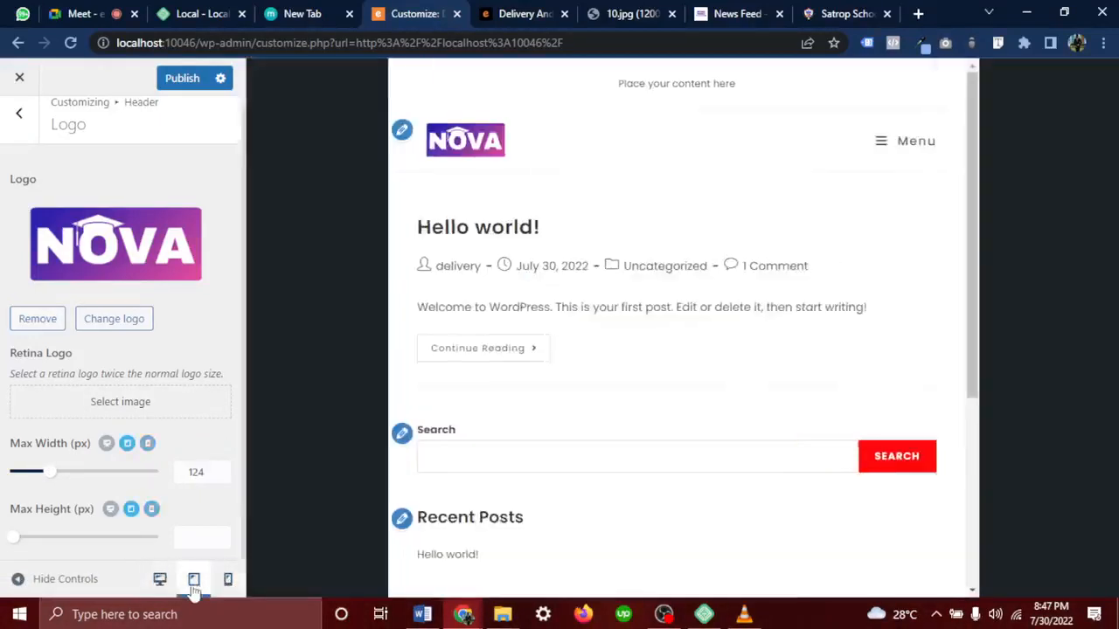
pyautogui.click(159, 580)
pyautogui.click(194, 582)
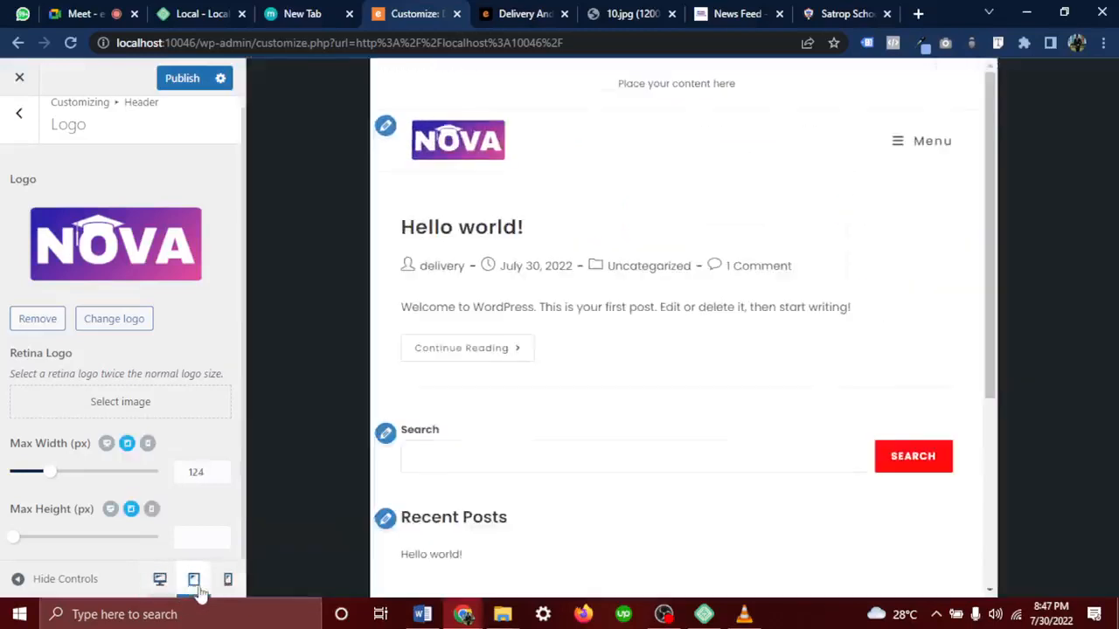
pyautogui.click(228, 580)
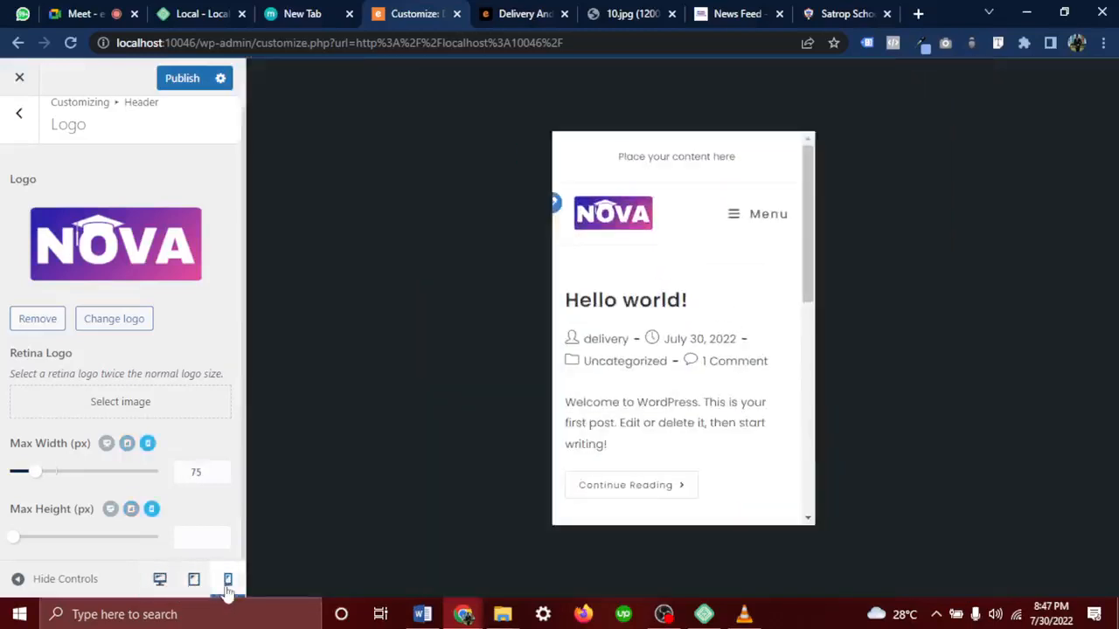
pyautogui.click(159, 580)
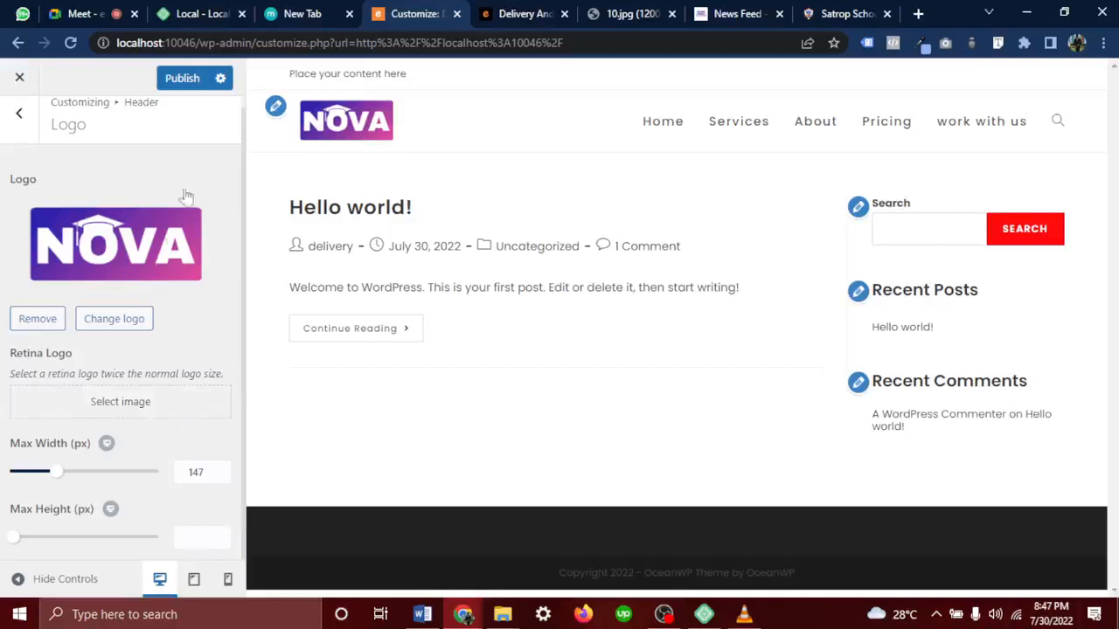
pyautogui.scroll(1, 166, 179)
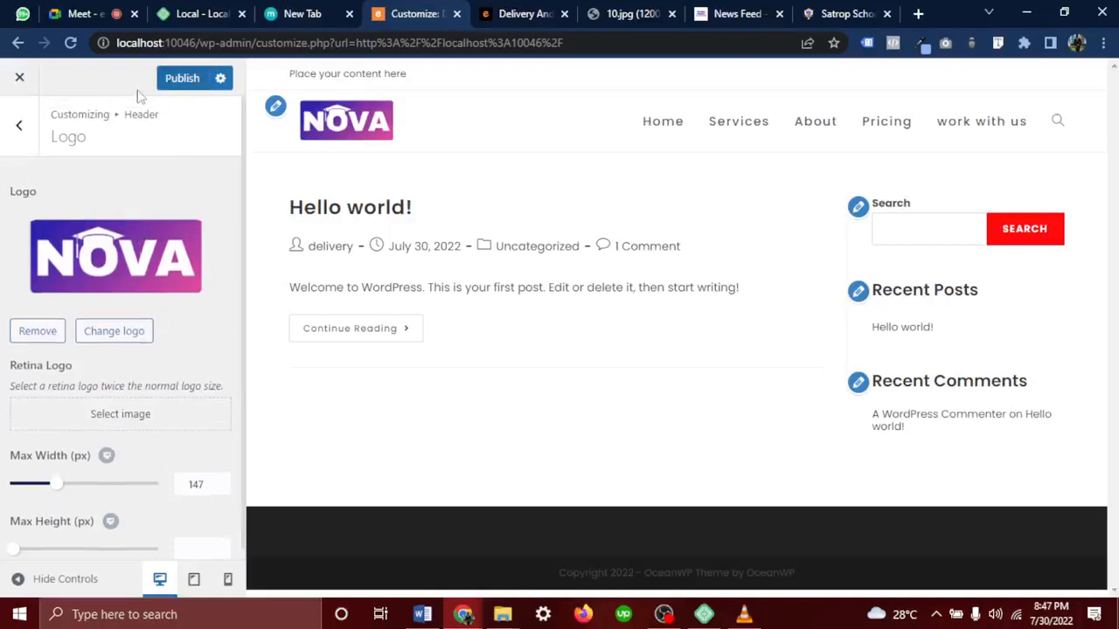
pyautogui.click(185, 88)
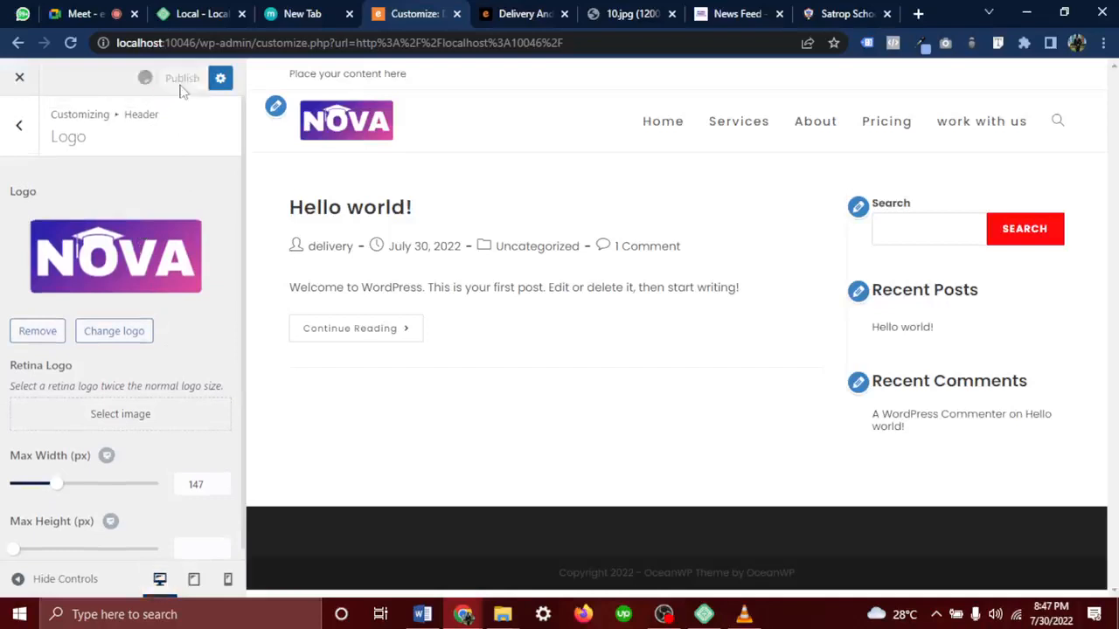
# Set the header menu's Links Effect to Underline From Left
pyautogui.click(7, 128)
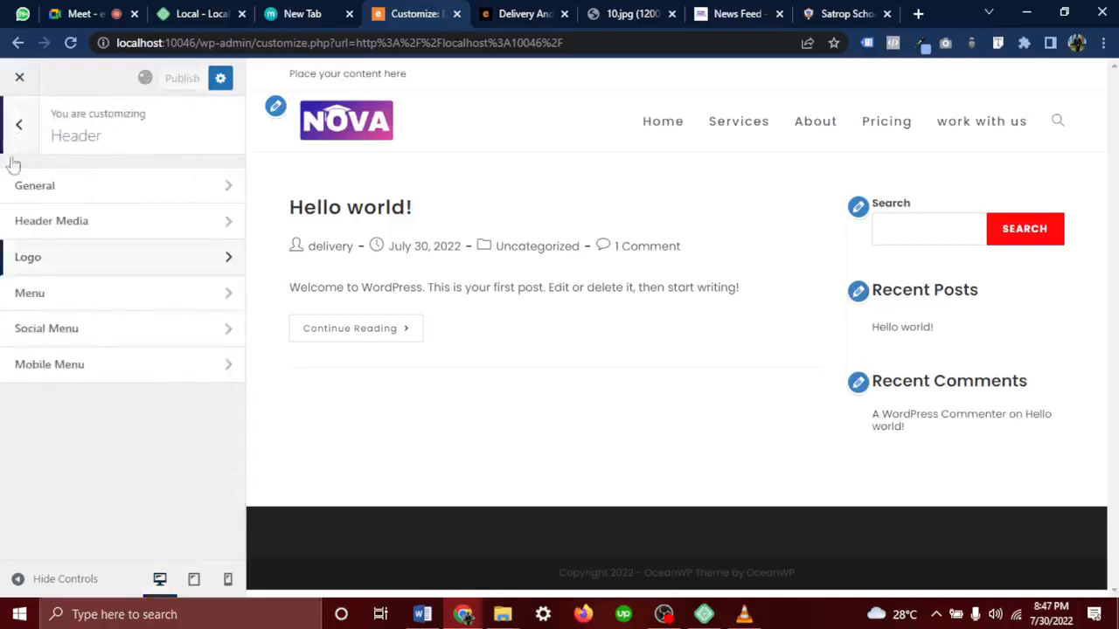
pyautogui.click(74, 302)
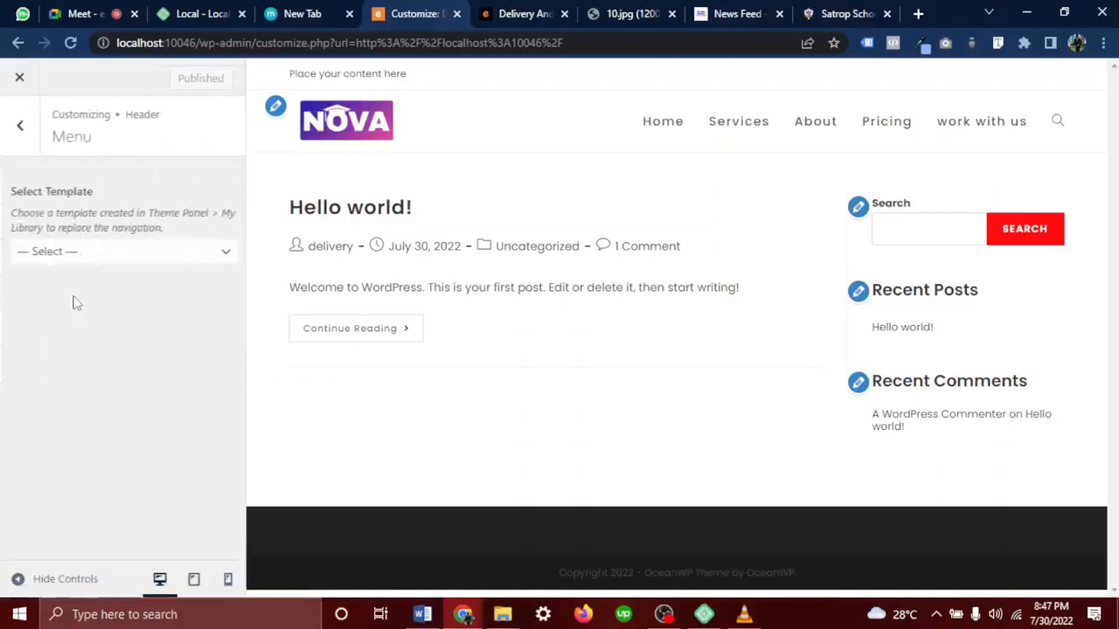
pyautogui.scroll(-2, 66, 466)
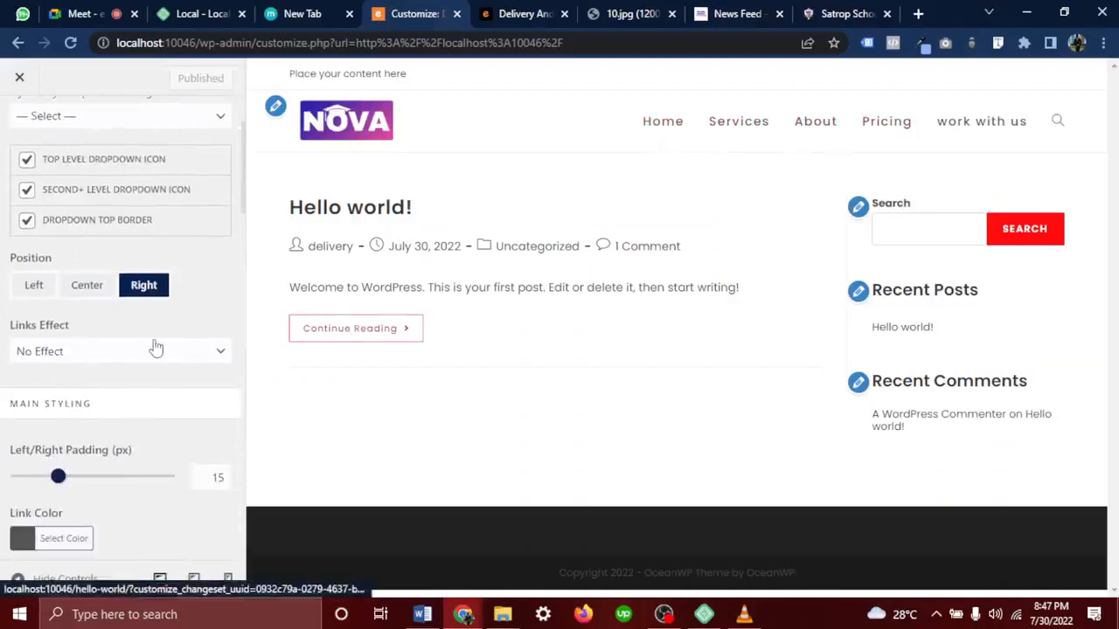
pyautogui.click(93, 354)
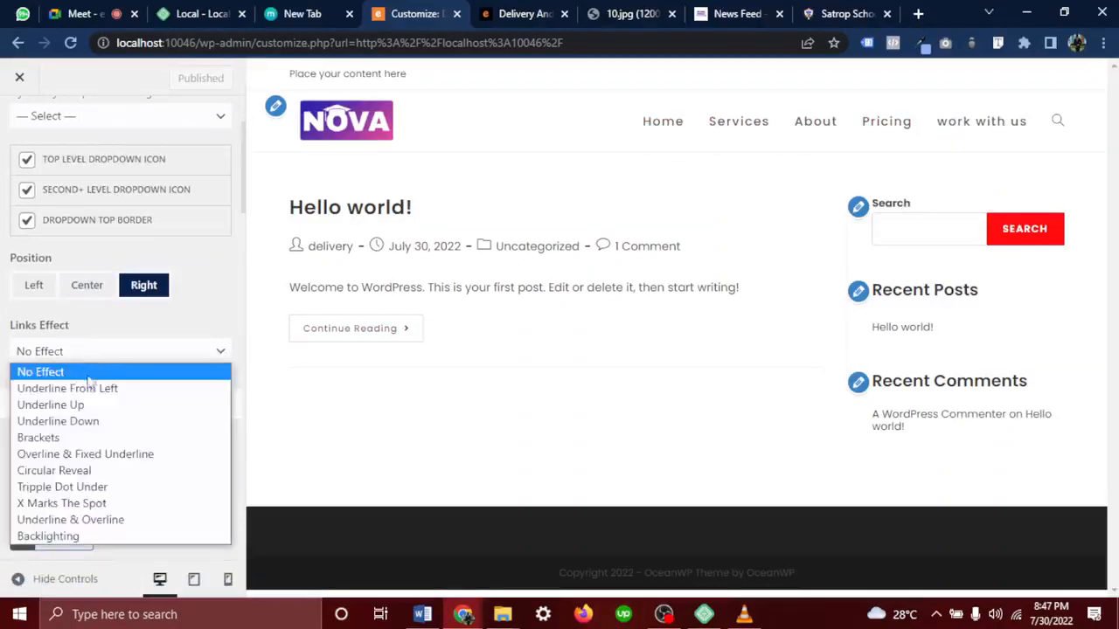
pyautogui.click(140, 389)
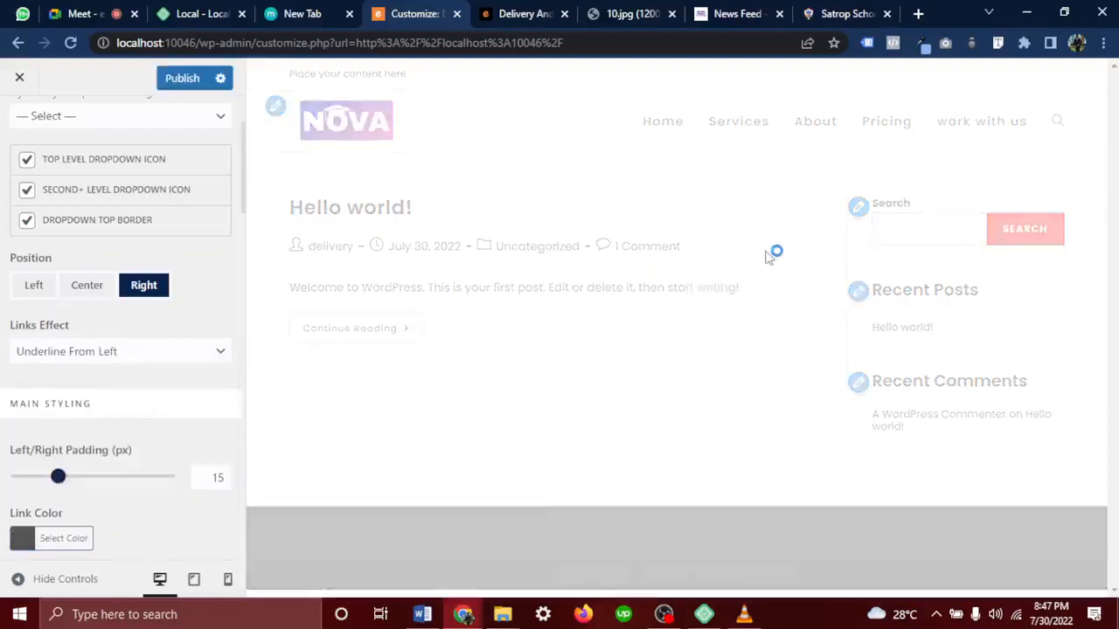
pyautogui.click(521, 14)
pyautogui.scroll(2, 445, 119)
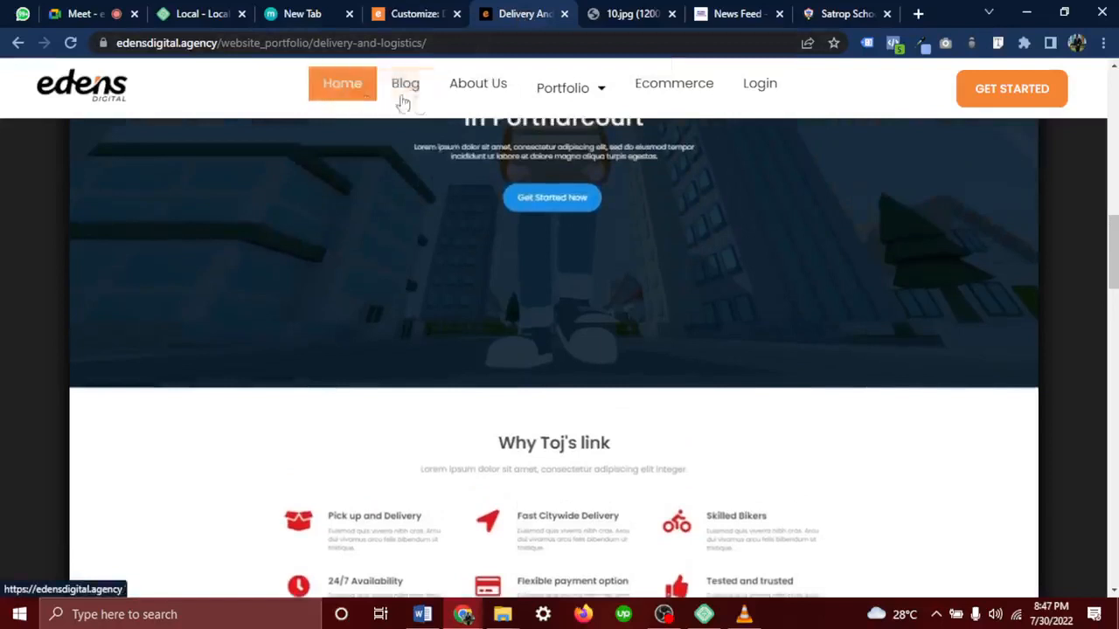
pyautogui.moveTo(584, 102)
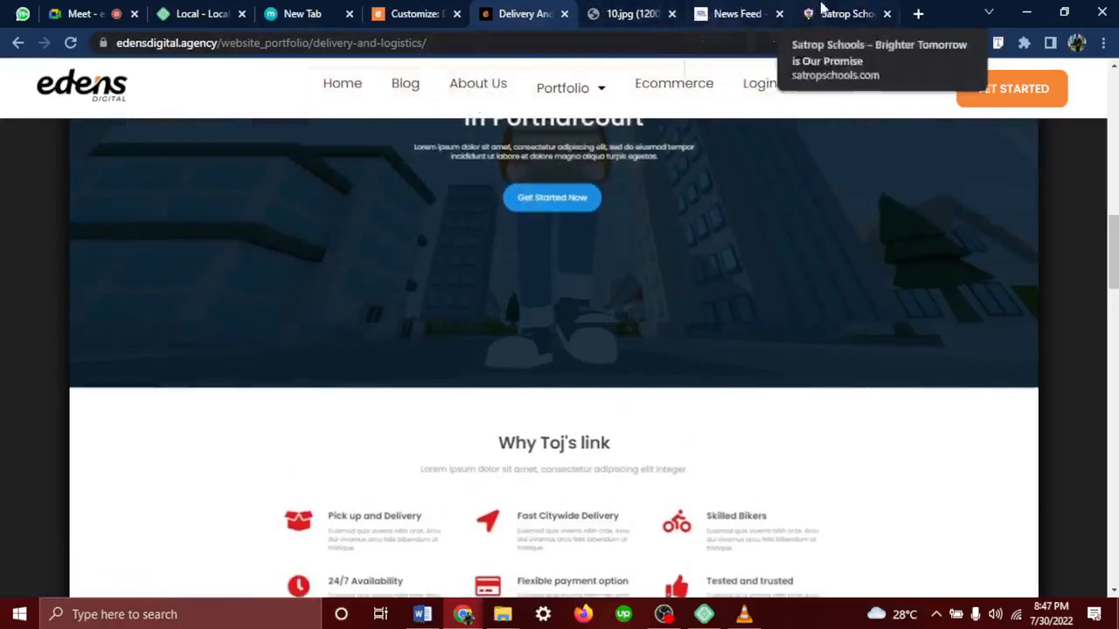
pyautogui.click(415, 13)
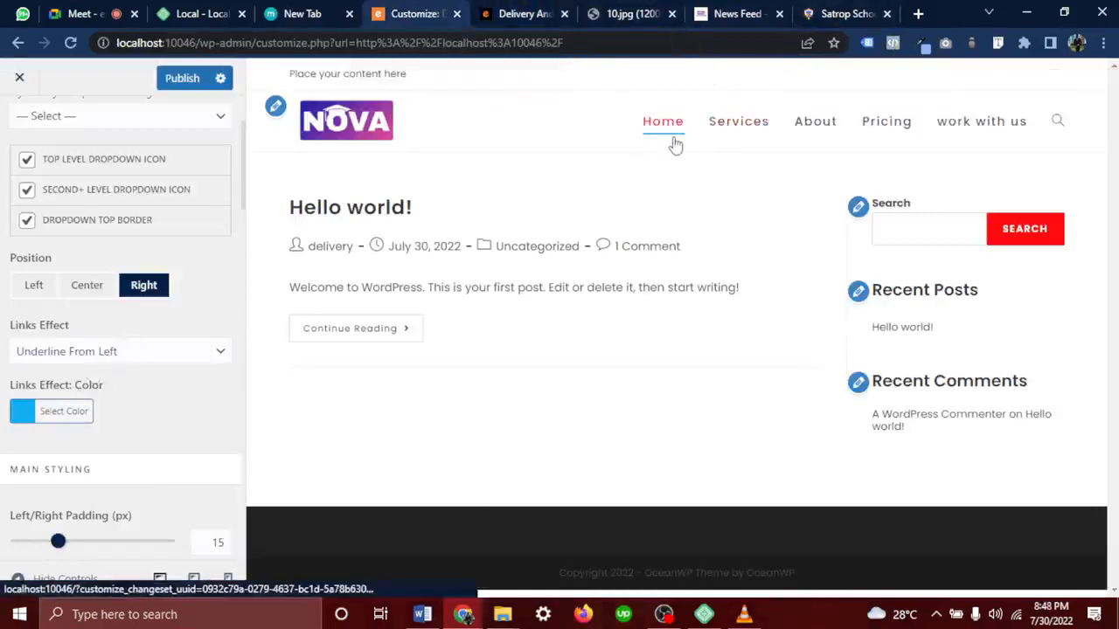
# Make the link effect colour red and switch the menu Links Effect to Backlighting
pyautogui.click(43, 421)
pyautogui.moveTo(47, 505); pyautogui.dragTo(7, 449)
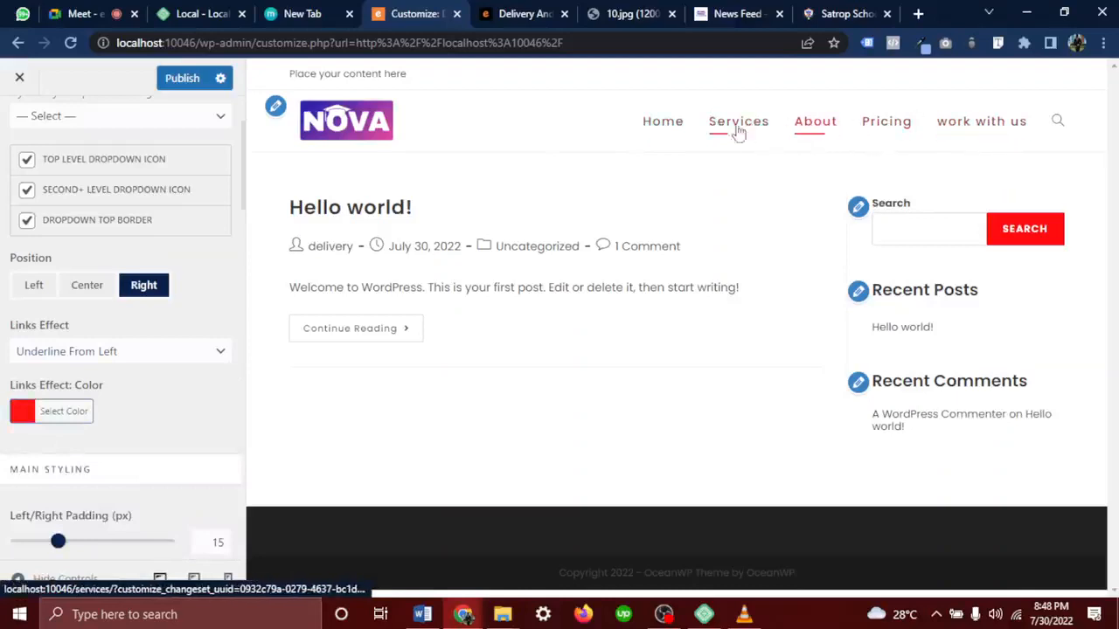
pyautogui.click(110, 358)
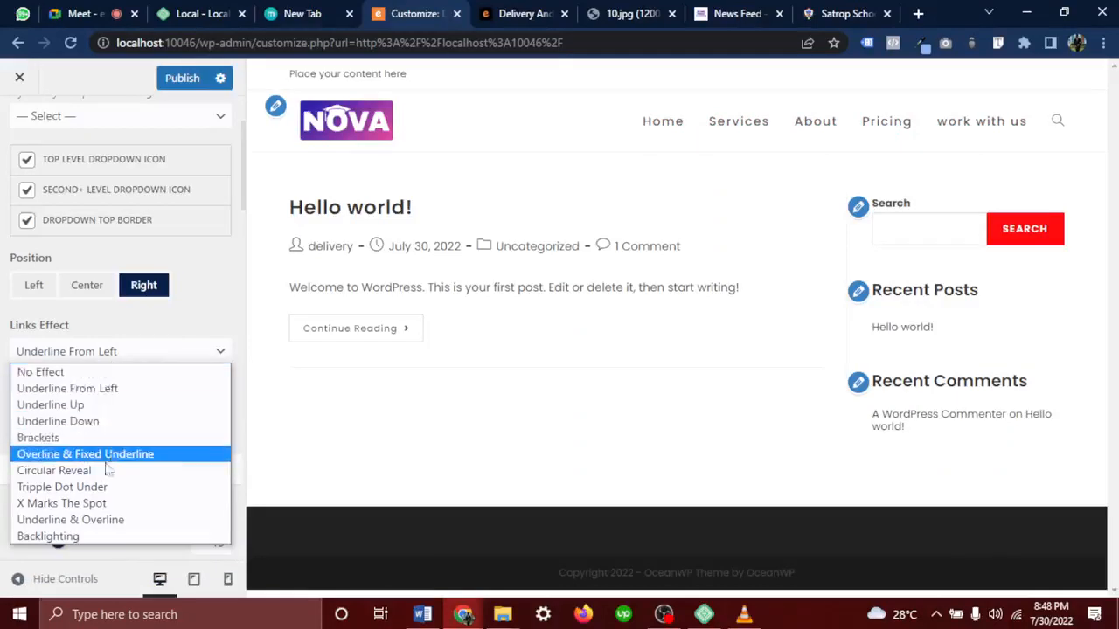
pyautogui.click(75, 536)
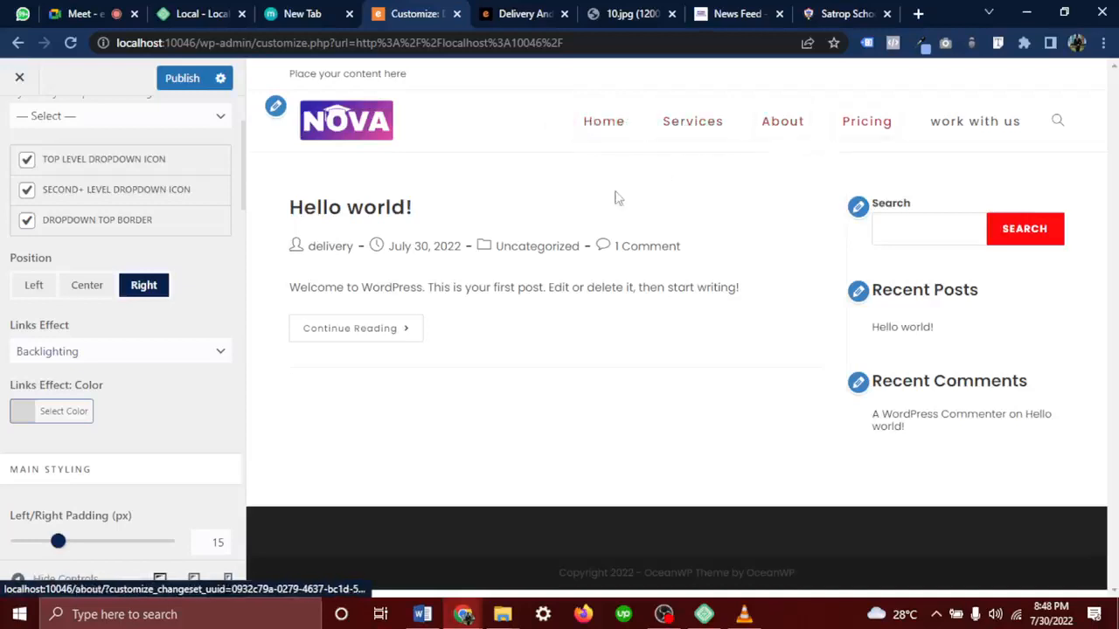
# Set the effect colour to red (#dd3333) and return to the Underline From Left effect
pyautogui.click(60, 416)
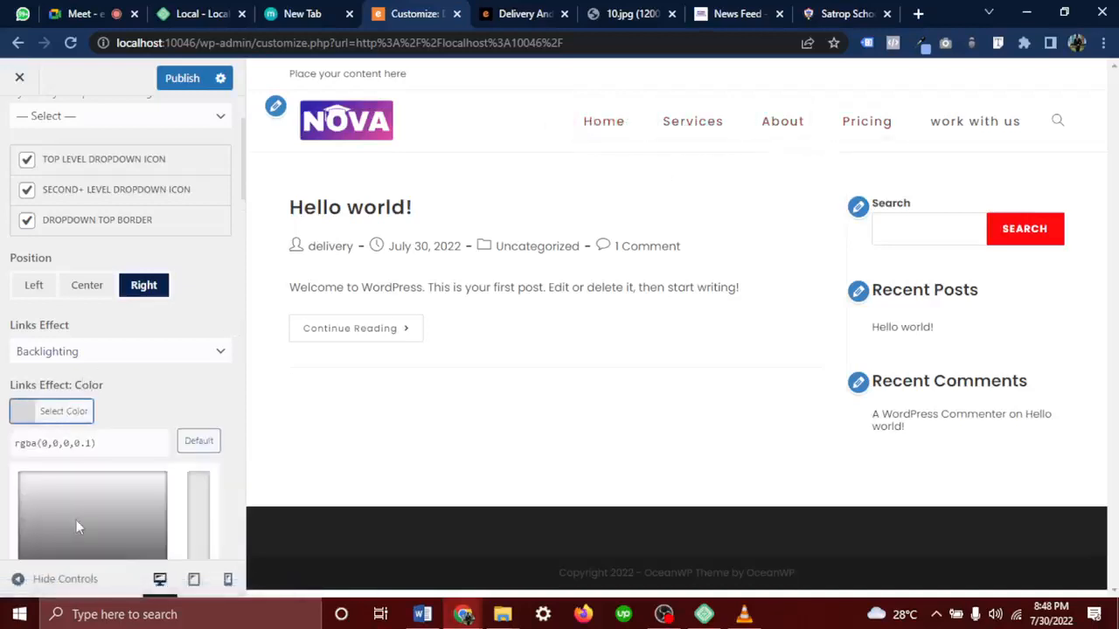
pyautogui.scroll(-3, 76, 520)
pyautogui.click(63, 411)
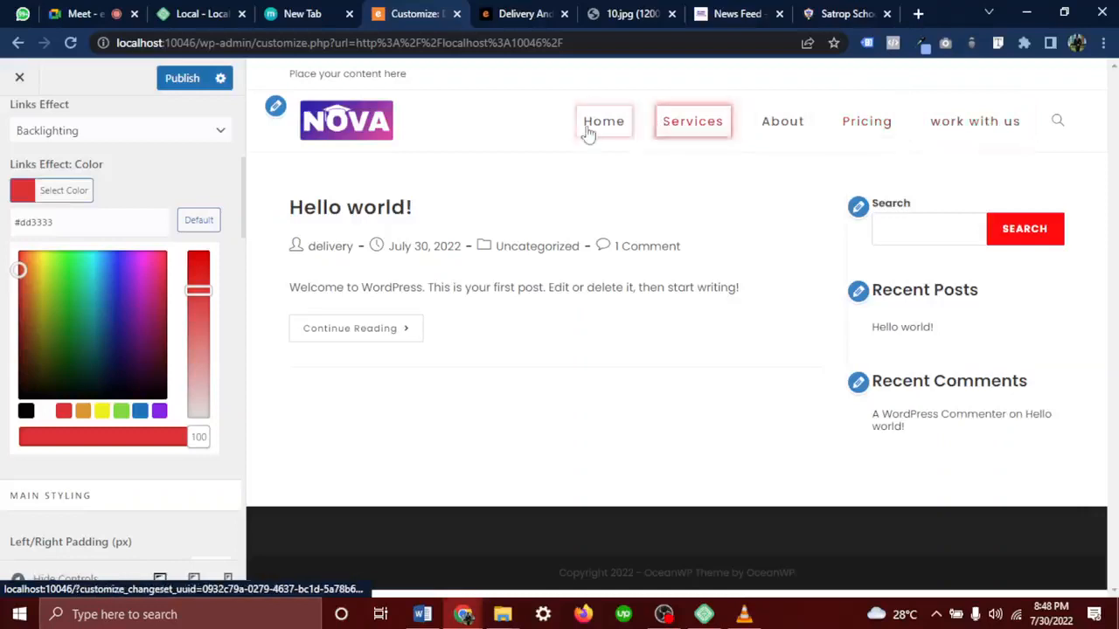
pyautogui.scroll(3, 98, 270)
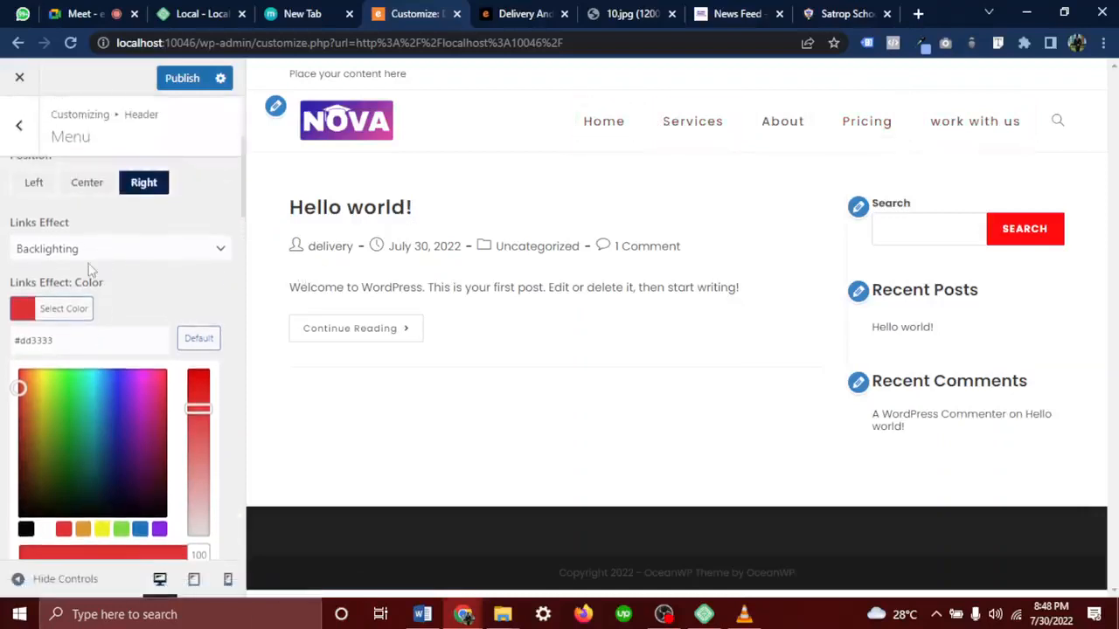
pyautogui.click(48, 251)
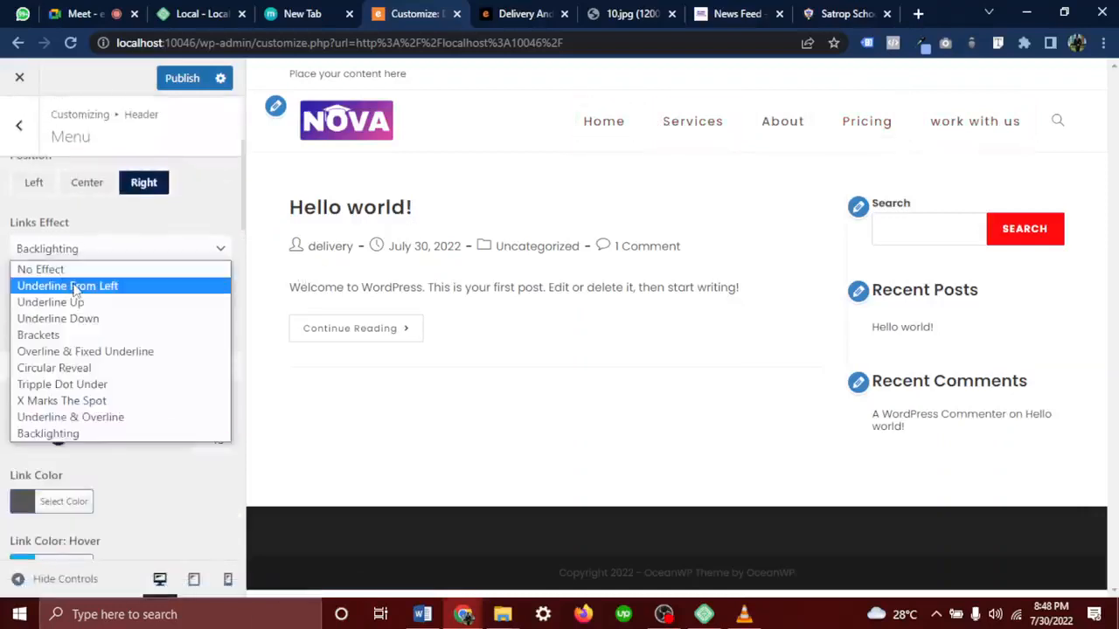
pyautogui.click(63, 286)
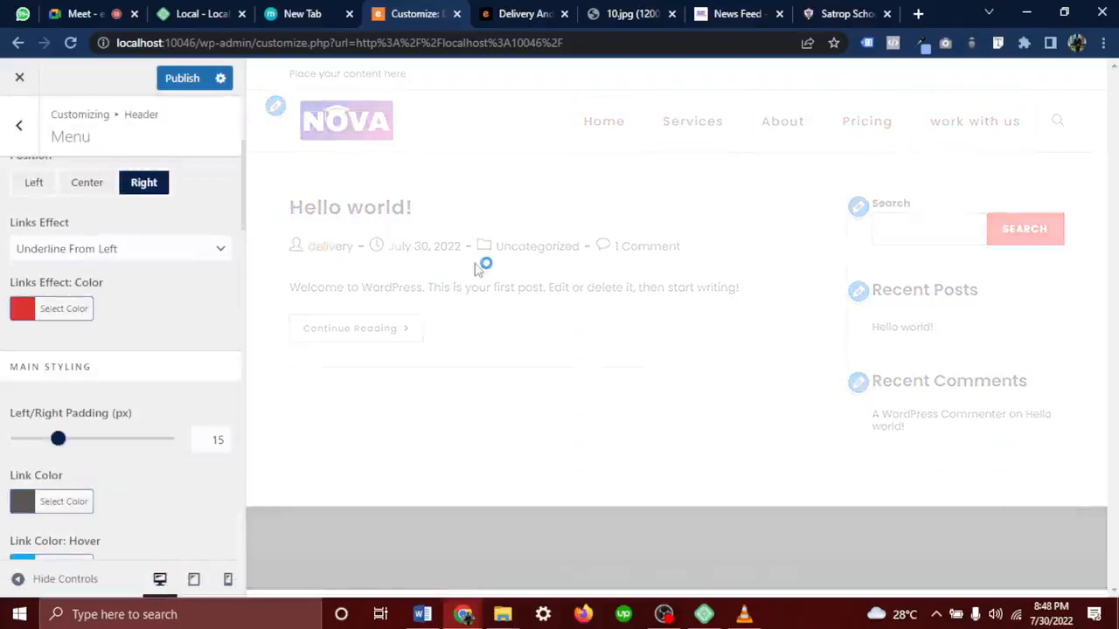
pyautogui.click(83, 13)
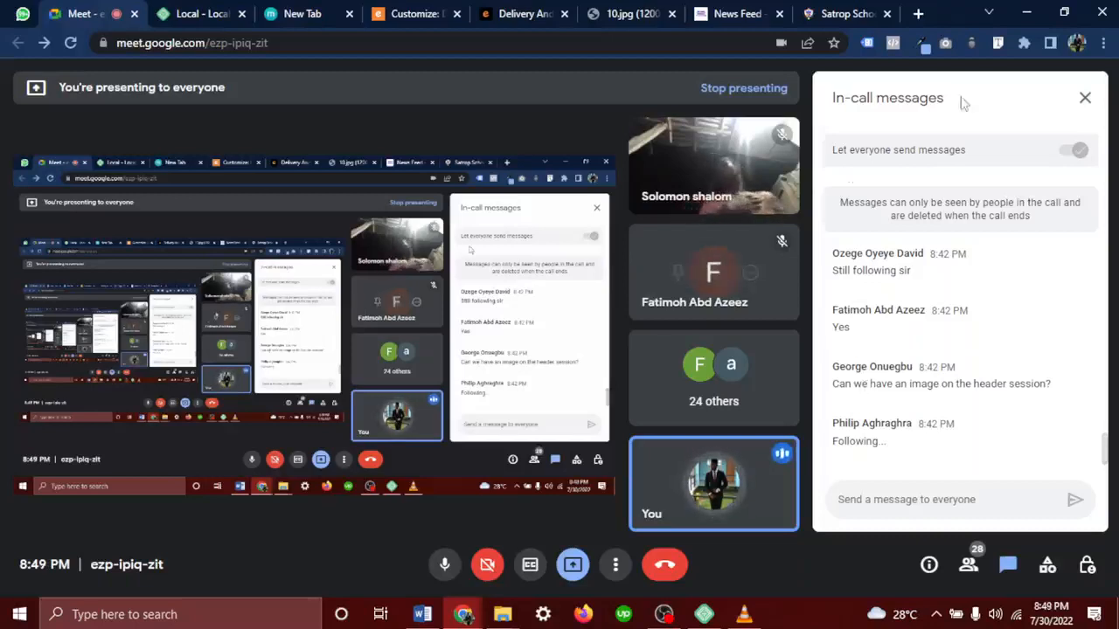
# Return from the Google Meet messages to the WordPress Customizer tab
pyautogui.click(386, 26)
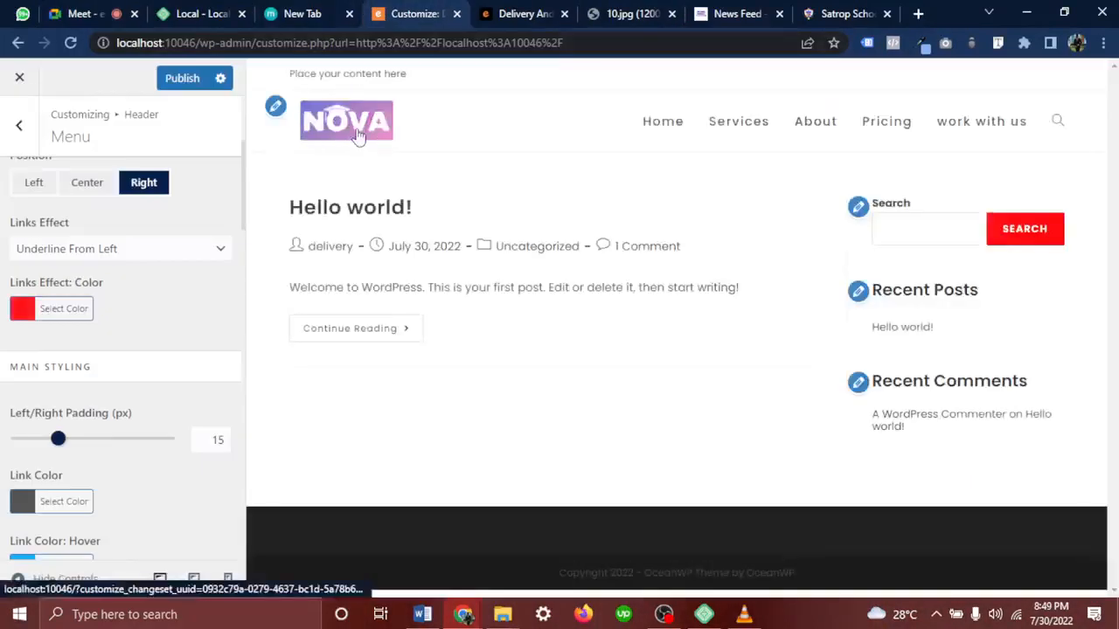
pyautogui.scroll(2, 68, 242)
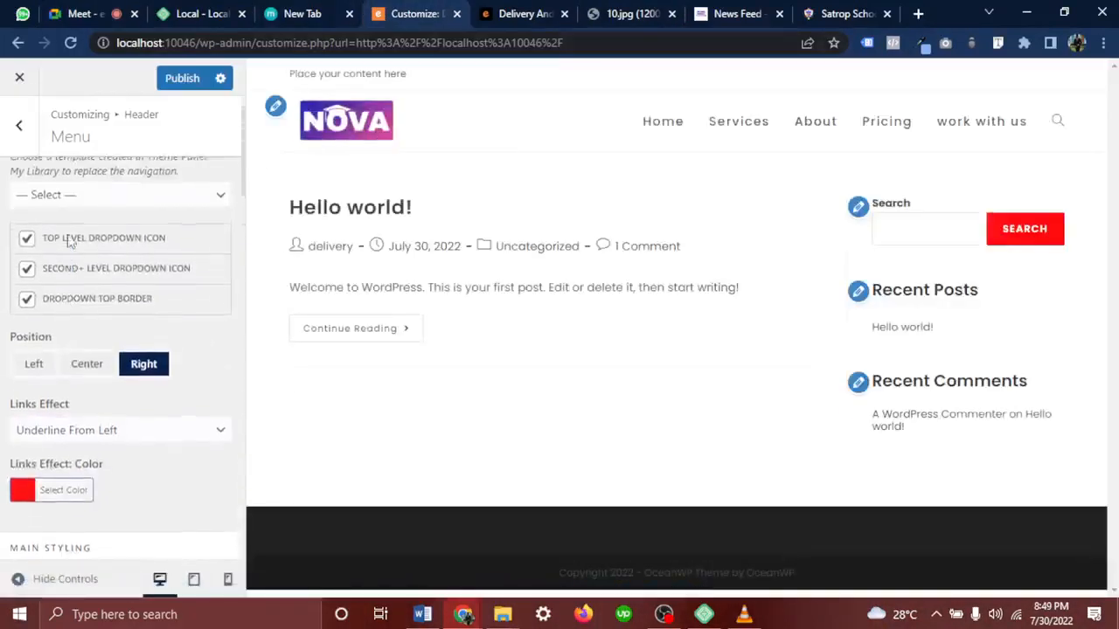
pyautogui.scroll(1, 69, 237)
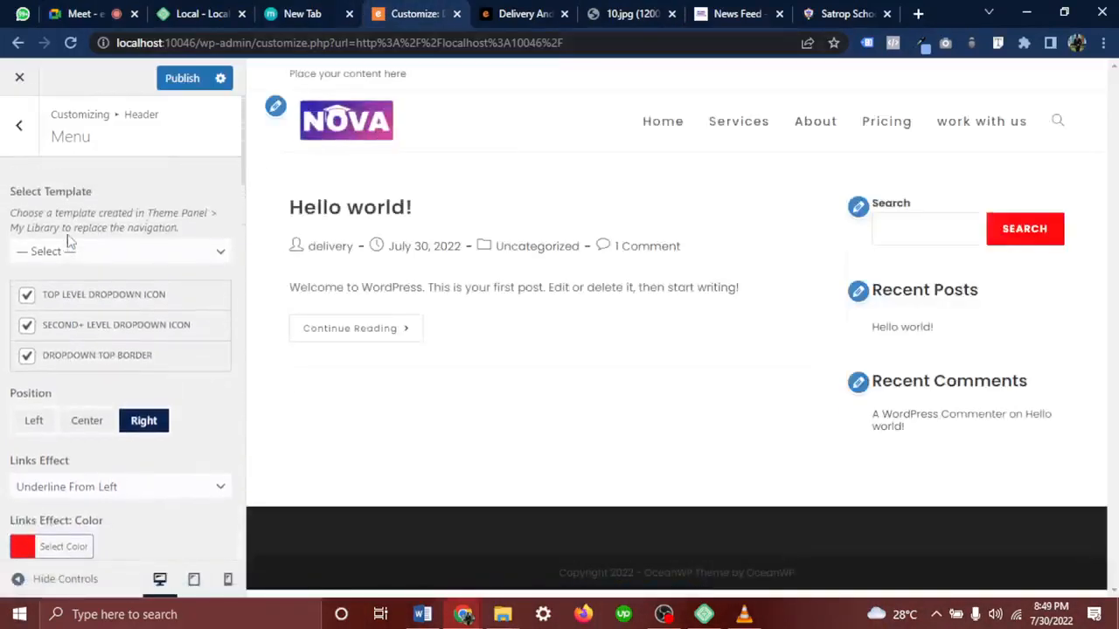
pyautogui.click(24, 125)
pyautogui.click(114, 227)
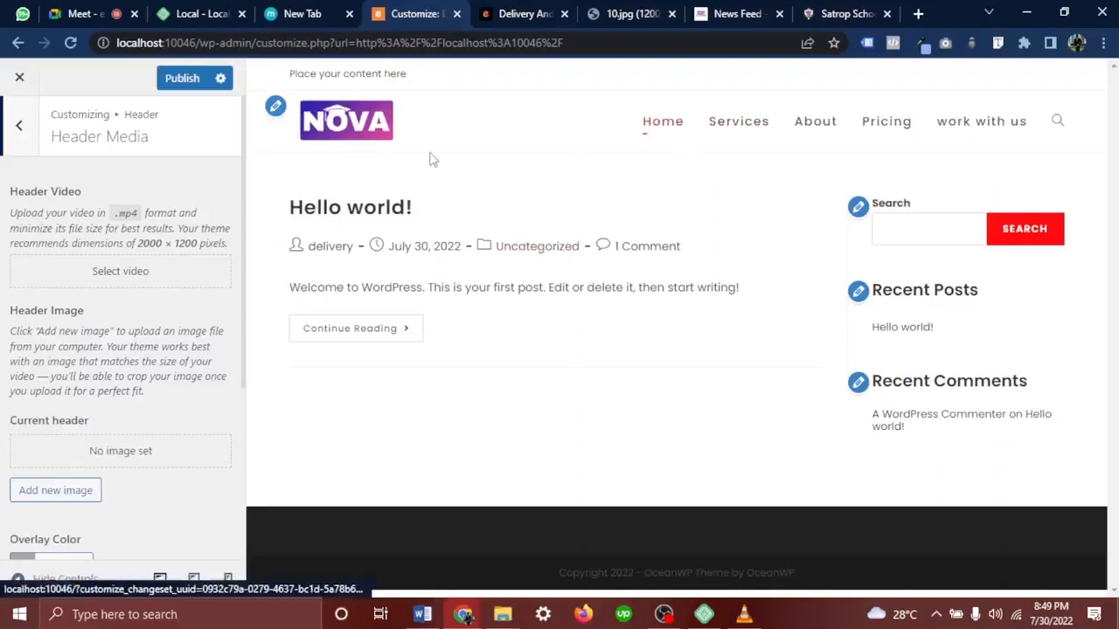
pyautogui.moveTo(335, 132); pyautogui.dragTo(563, 220)
pyautogui.click(27, 138)
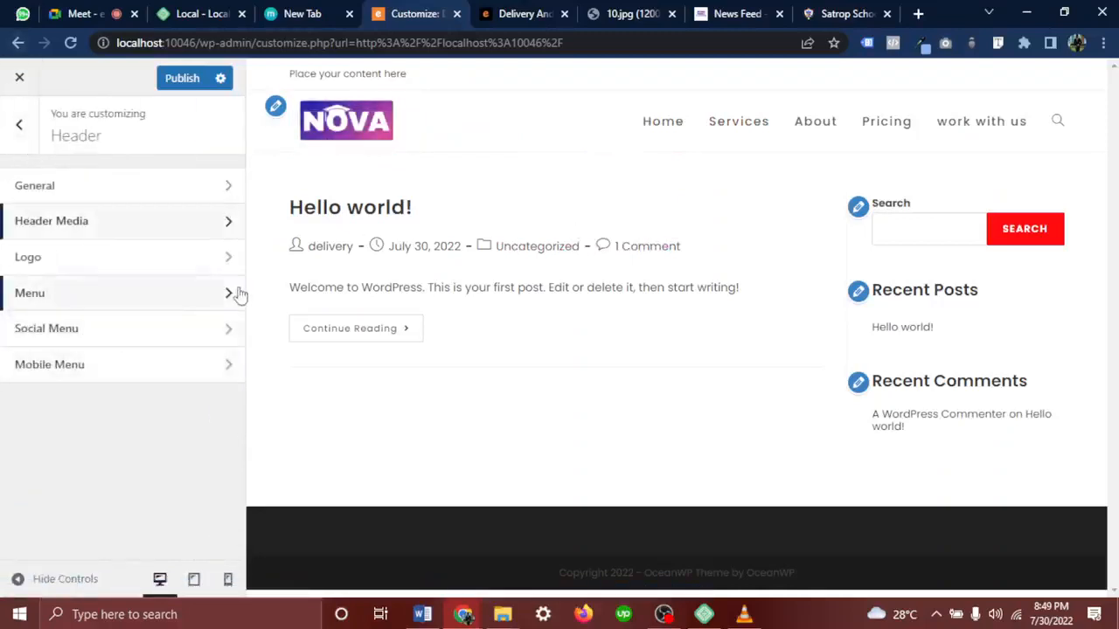
pyautogui.click(195, 299)
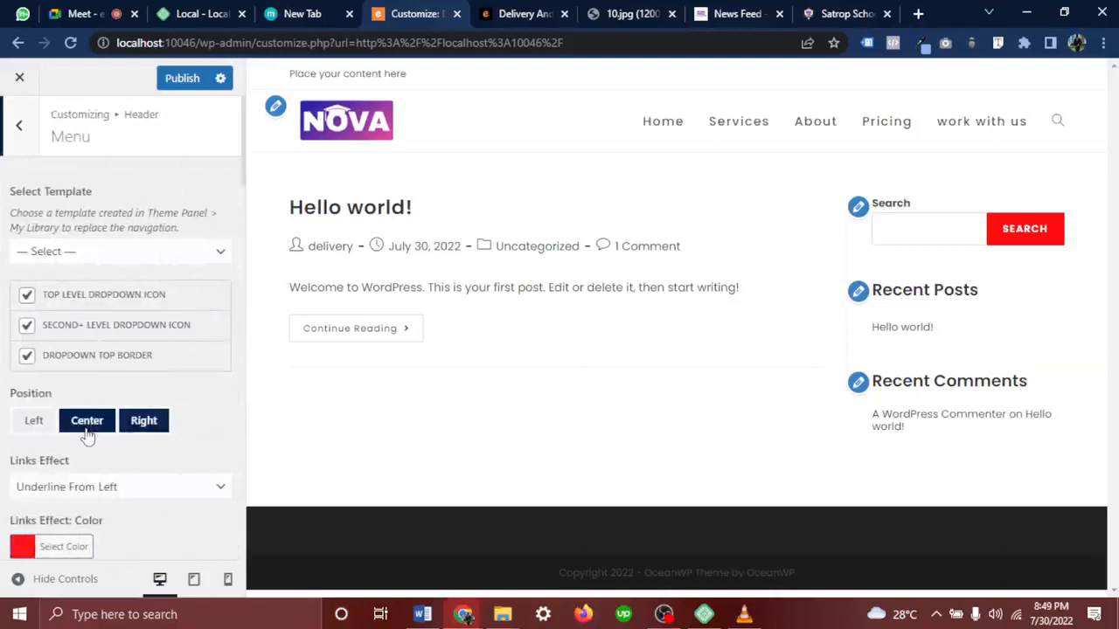
pyautogui.scroll(-5, 88, 437)
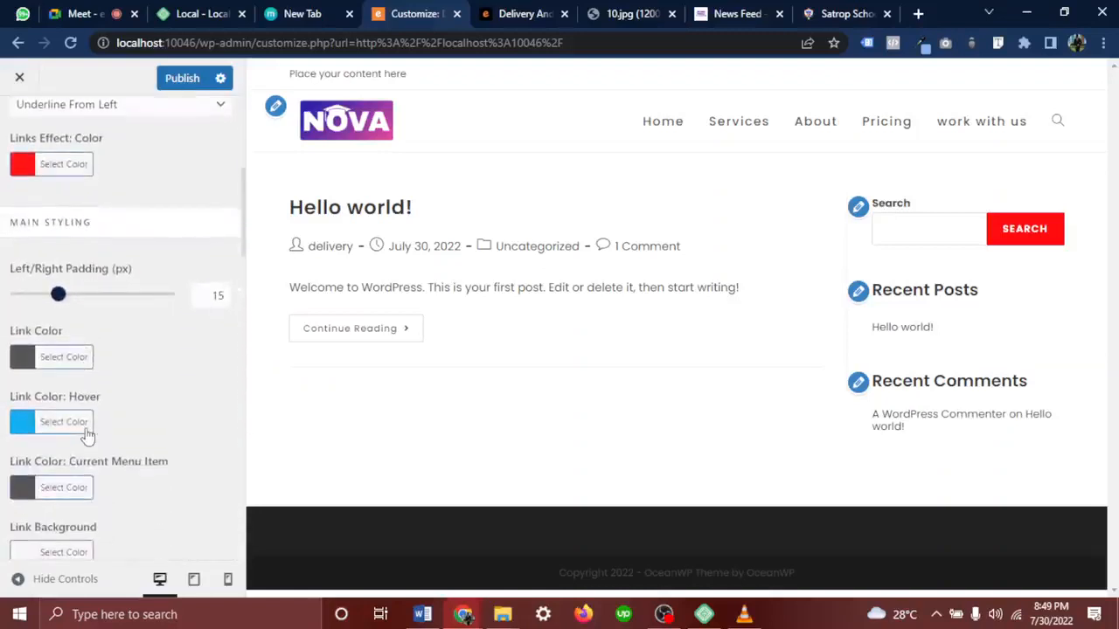
pyautogui.scroll(2, 140, 403)
pyautogui.scroll(2, 105, 192)
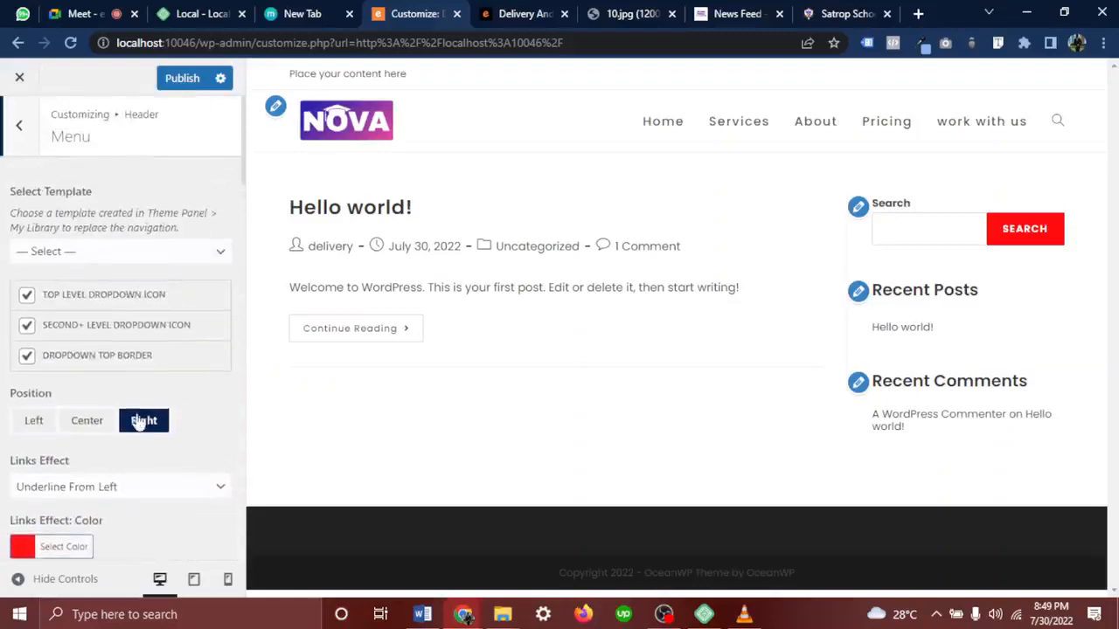
pyautogui.scroll(-6, 139, 420)
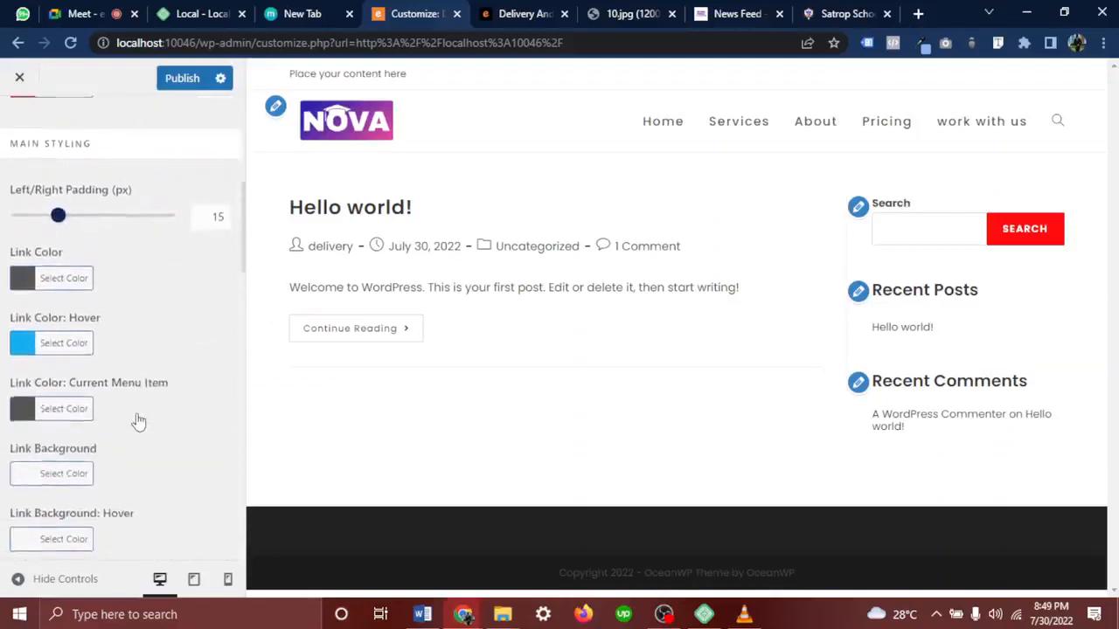
pyautogui.scroll(-1, 137, 422)
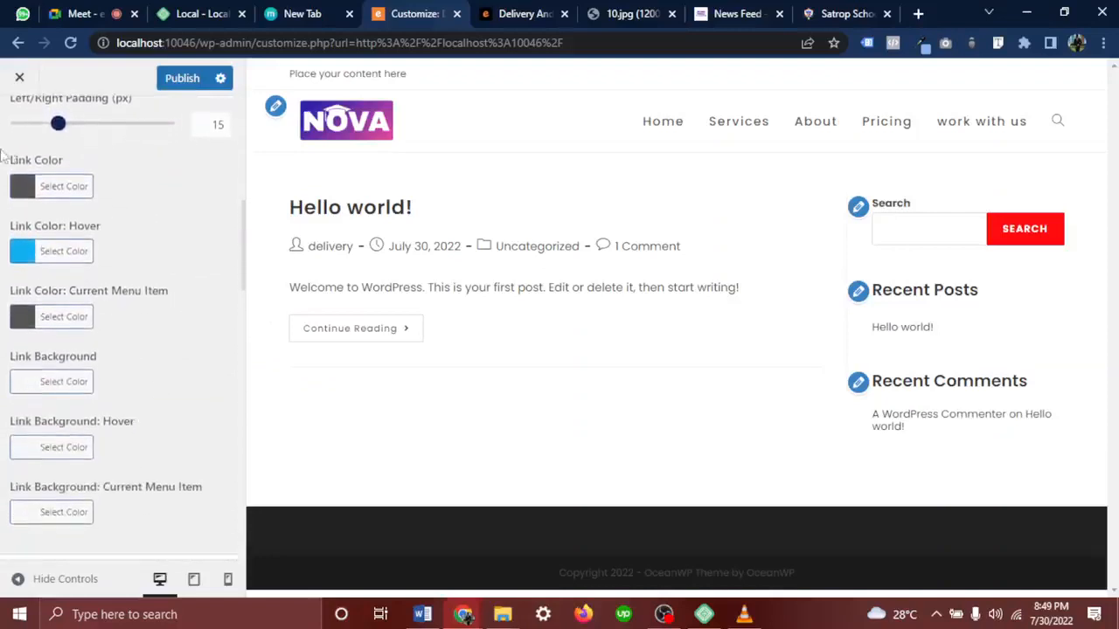
pyautogui.scroll(-5, 37, 278)
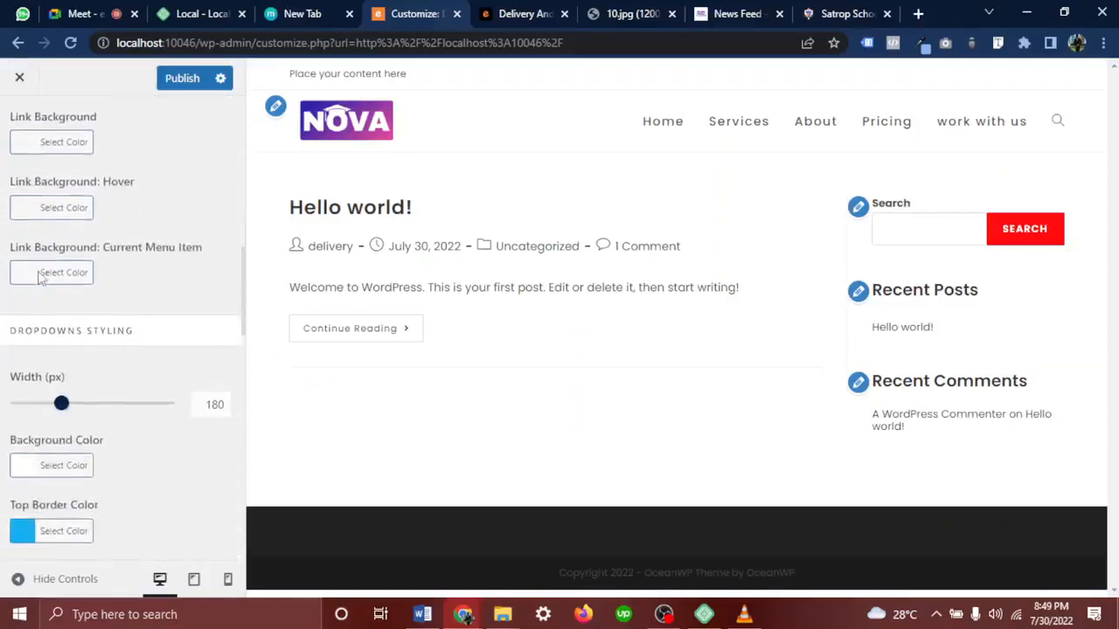
pyautogui.scroll(-6, 44, 280)
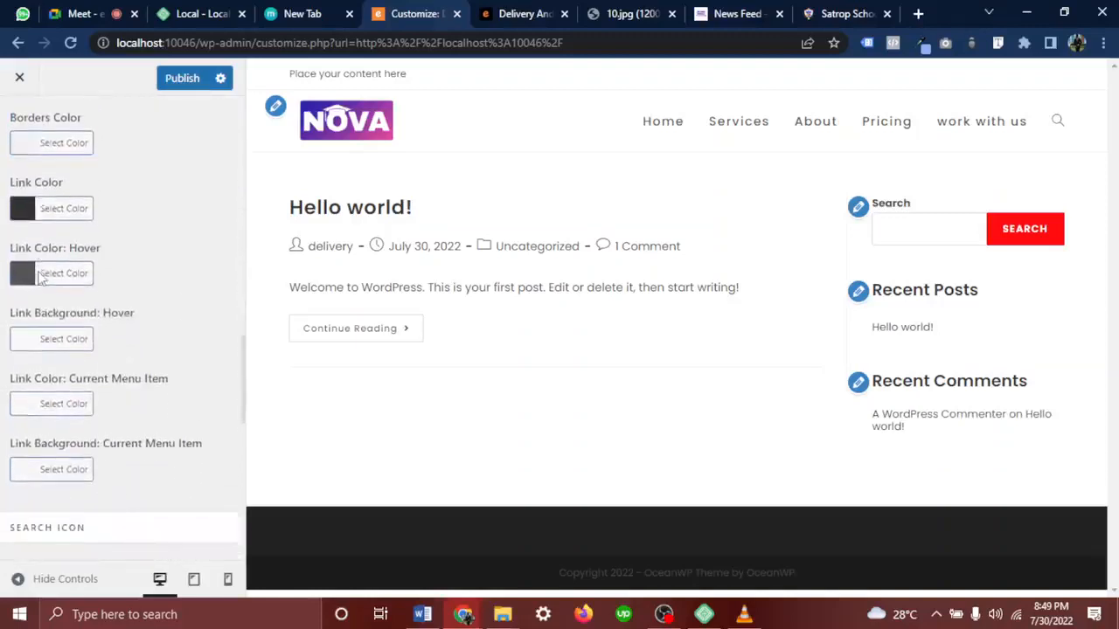
pyautogui.moveTo(122, 276); pyautogui.dragTo(6, 268)
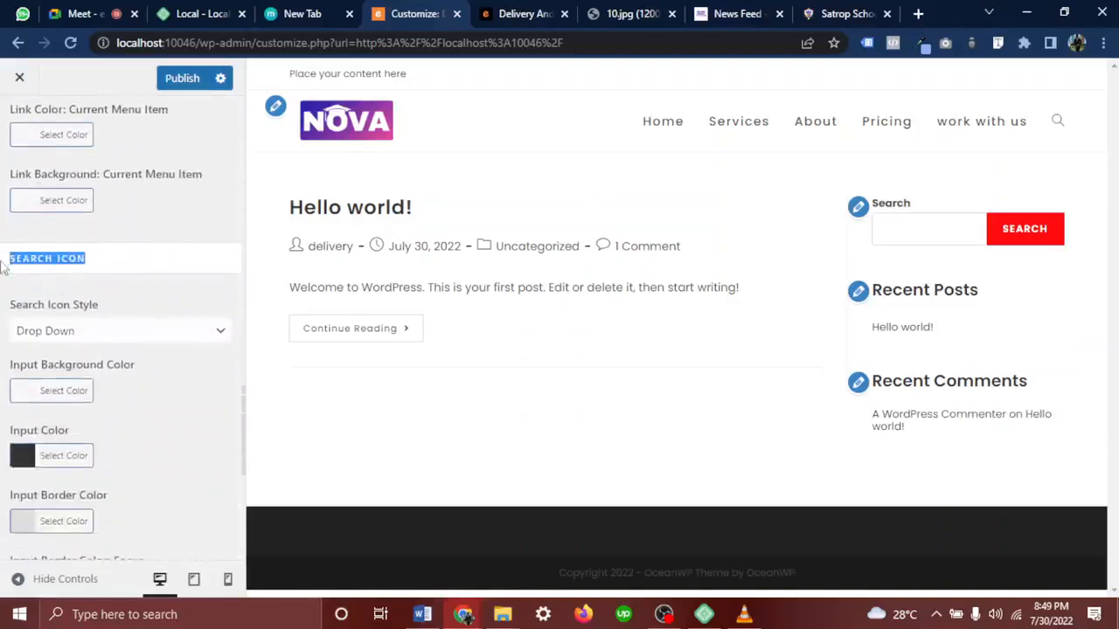
pyautogui.click(120, 305)
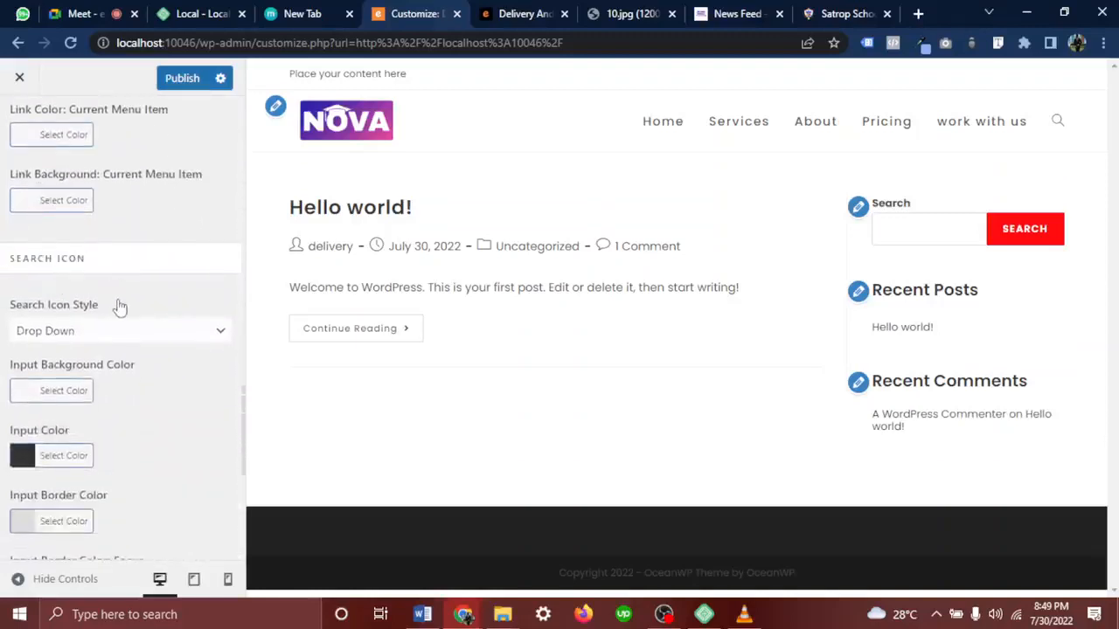
pyautogui.click(1060, 124)
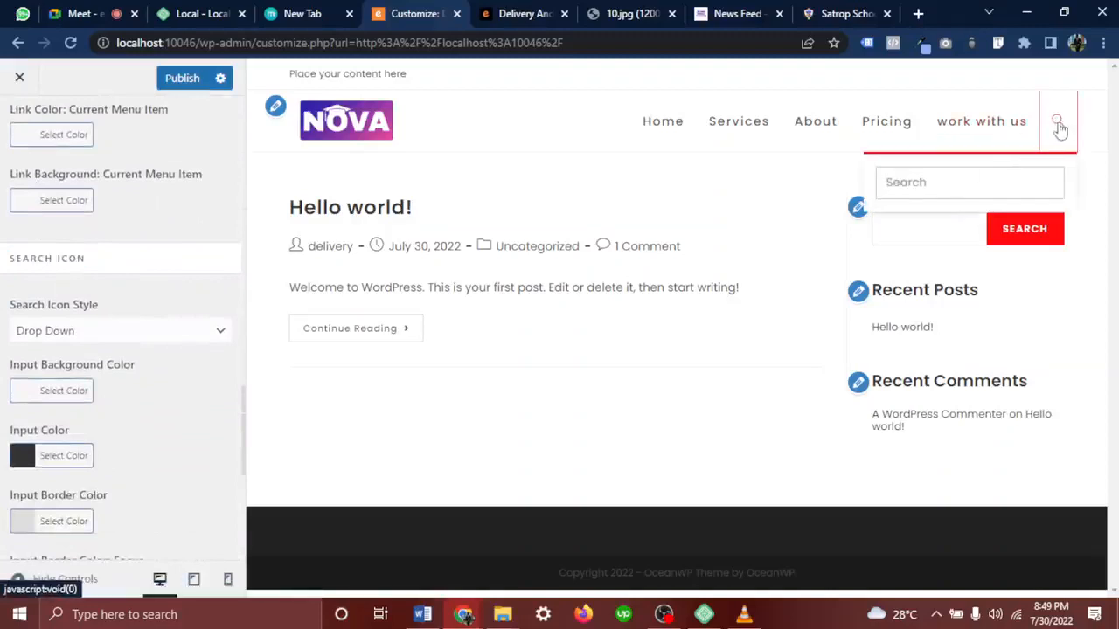
pyautogui.click(1059, 125)
pyautogui.click(521, 12)
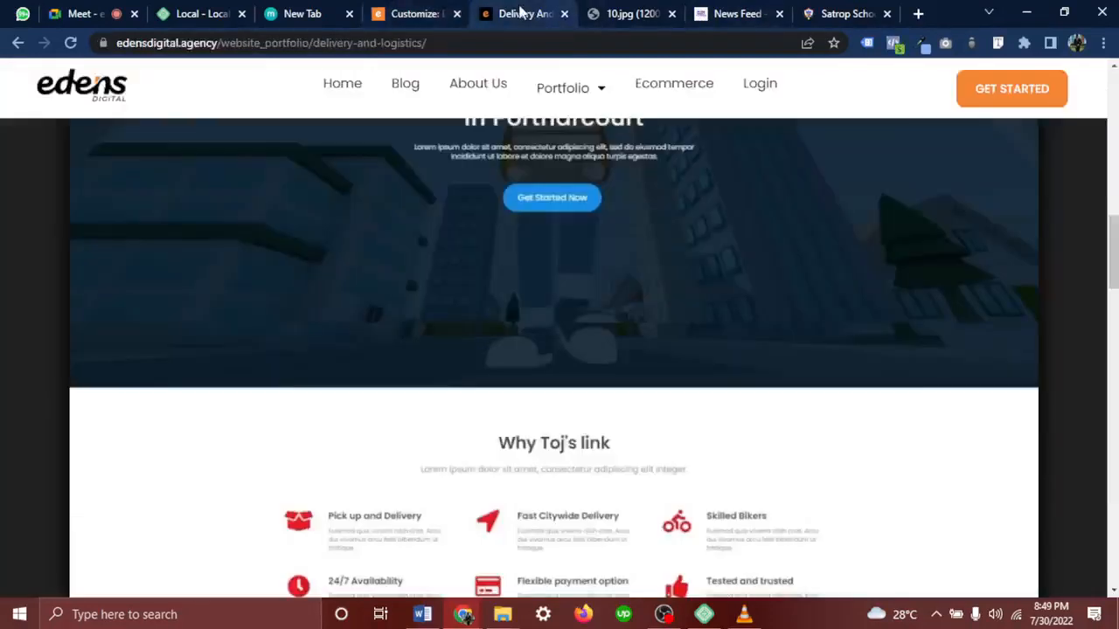
pyautogui.click(630, 13)
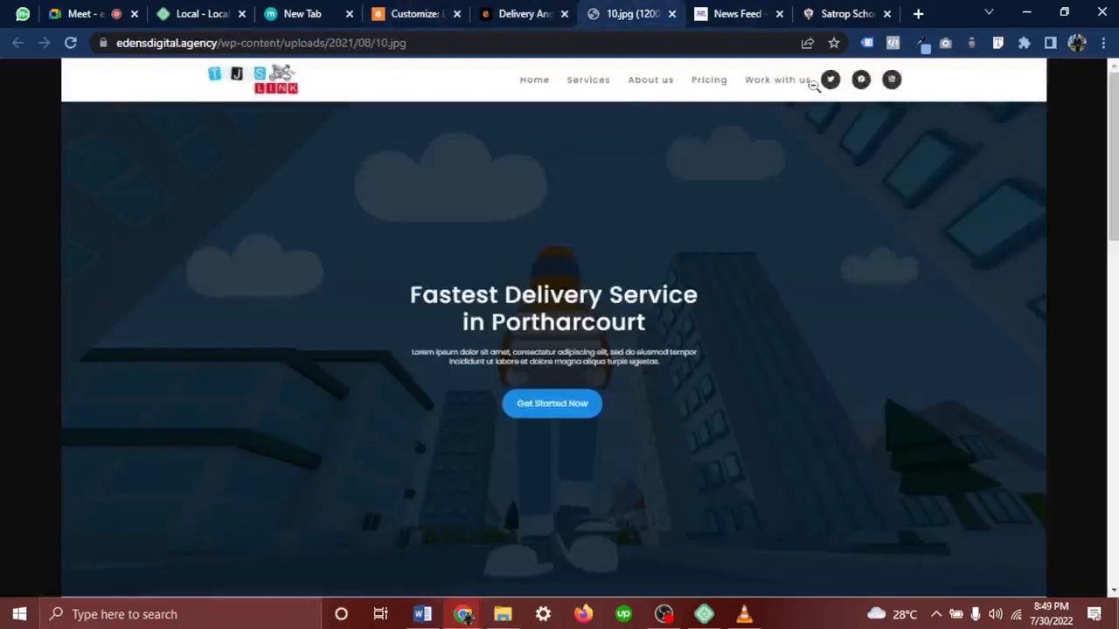
pyautogui.click(411, 14)
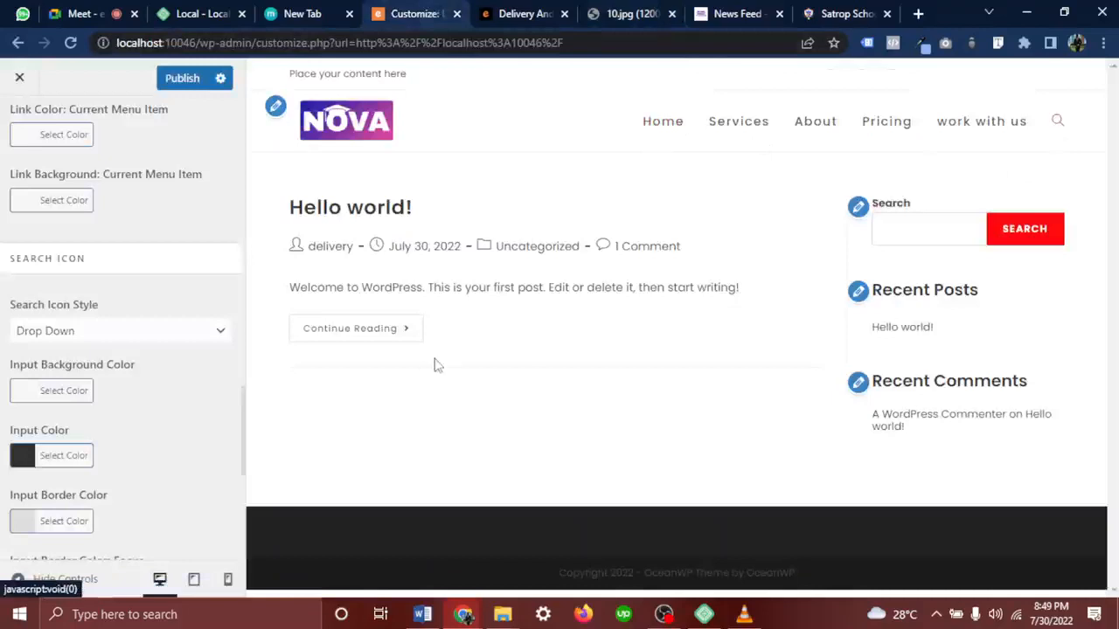
# Turn off the header menu search icon and return to the Header section list
pyautogui.click(115, 335)
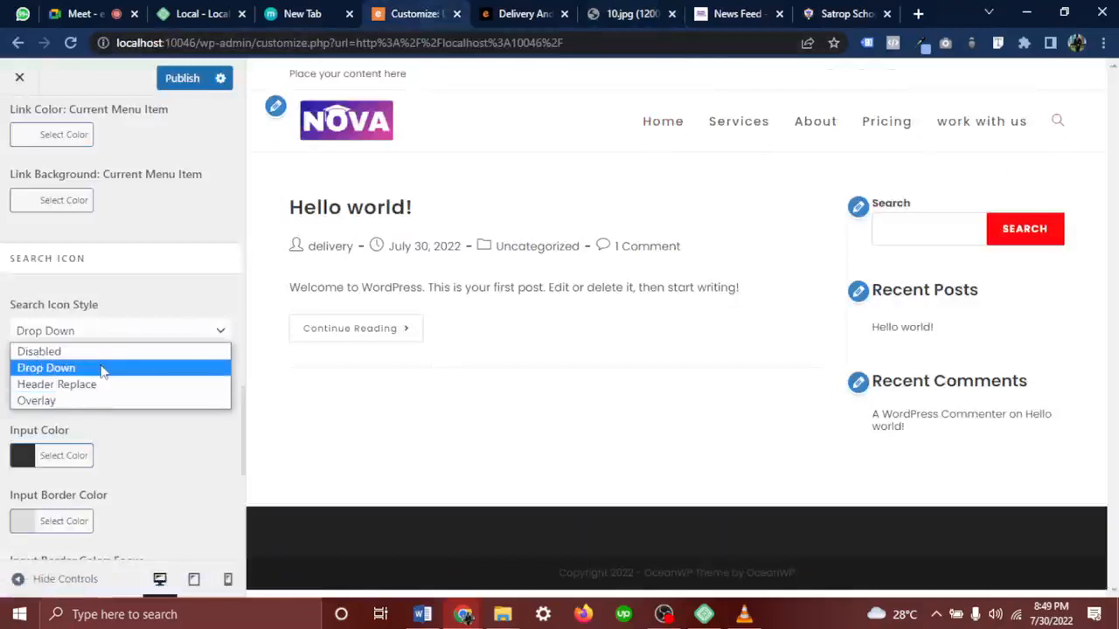
pyautogui.click(111, 354)
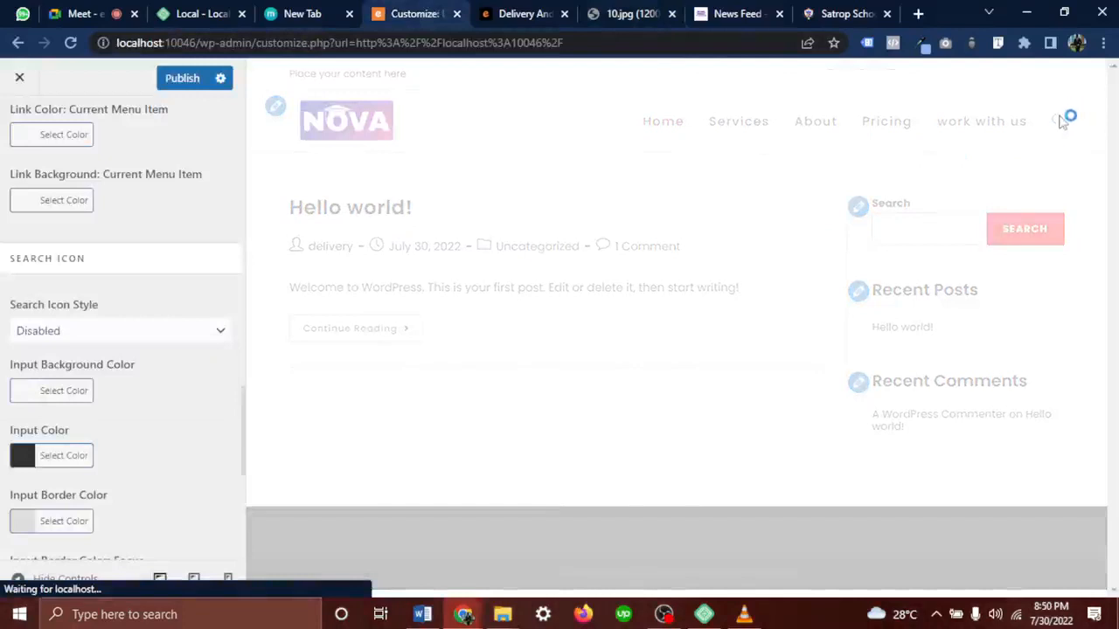
pyautogui.scroll(-3, 173, 423)
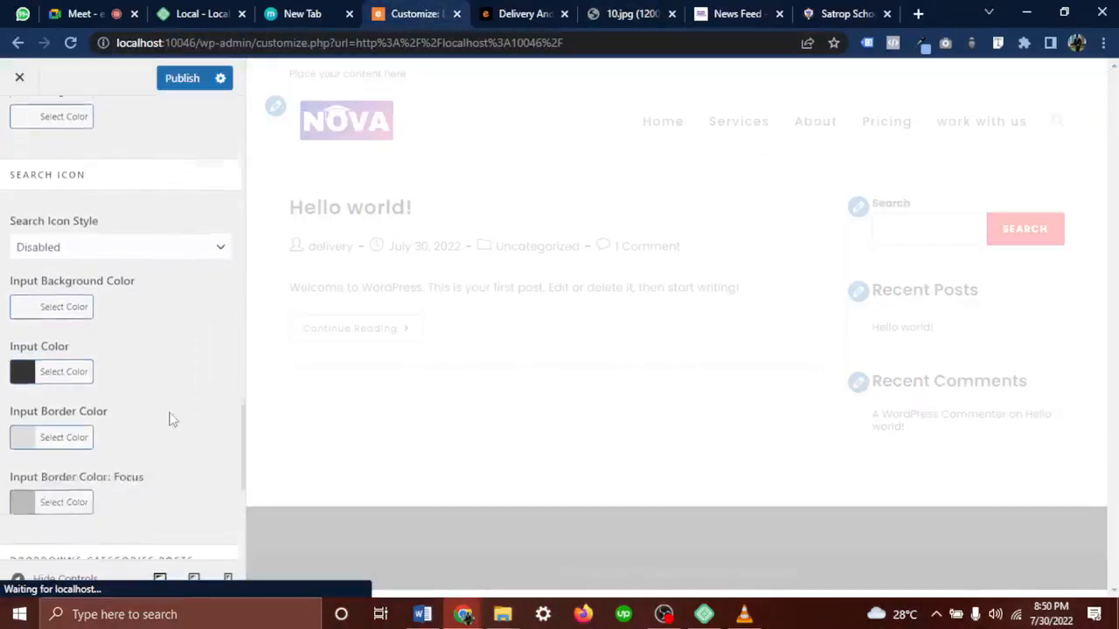
pyautogui.scroll(-3, 172, 420)
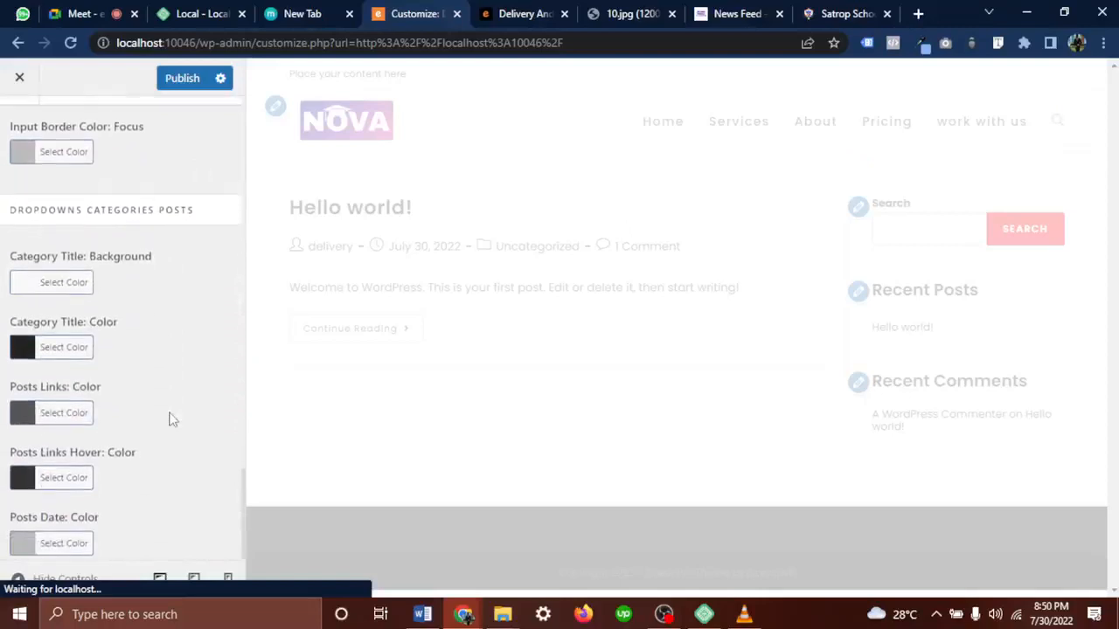
pyautogui.scroll(6, 172, 419)
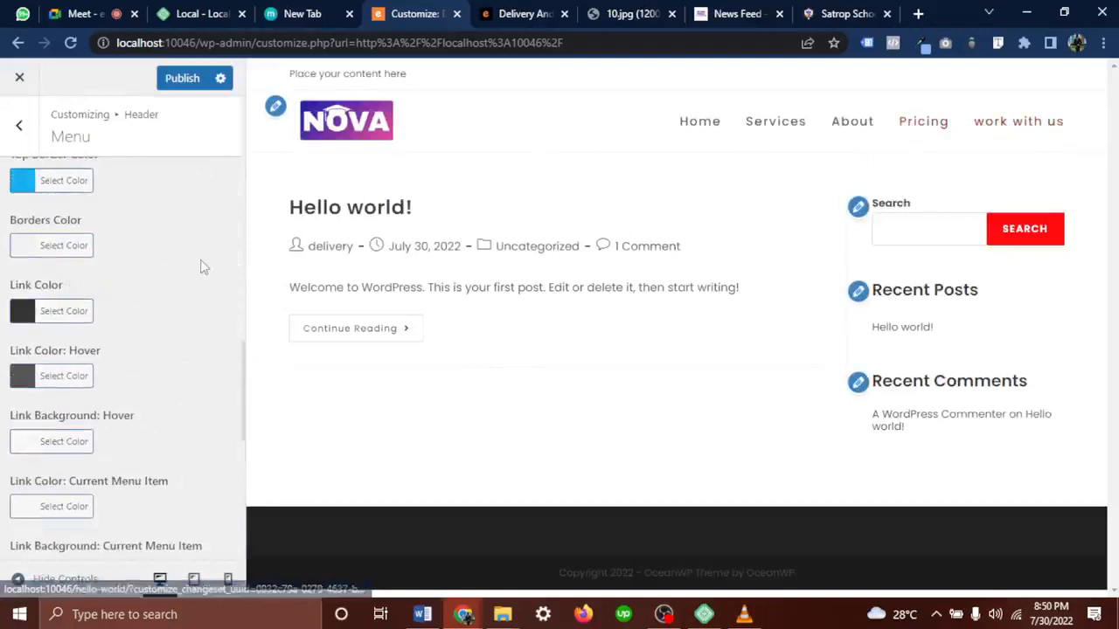
pyautogui.click(20, 127)
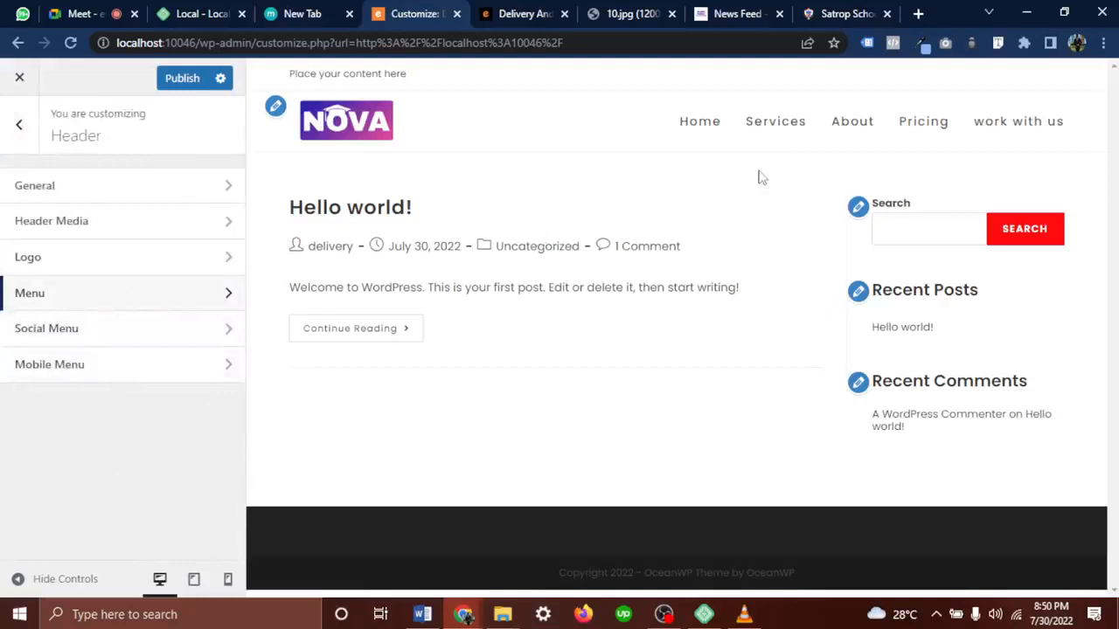
# Check the reference design's social icons, then open Header › Social Menu settings
pyautogui.click(80, 330)
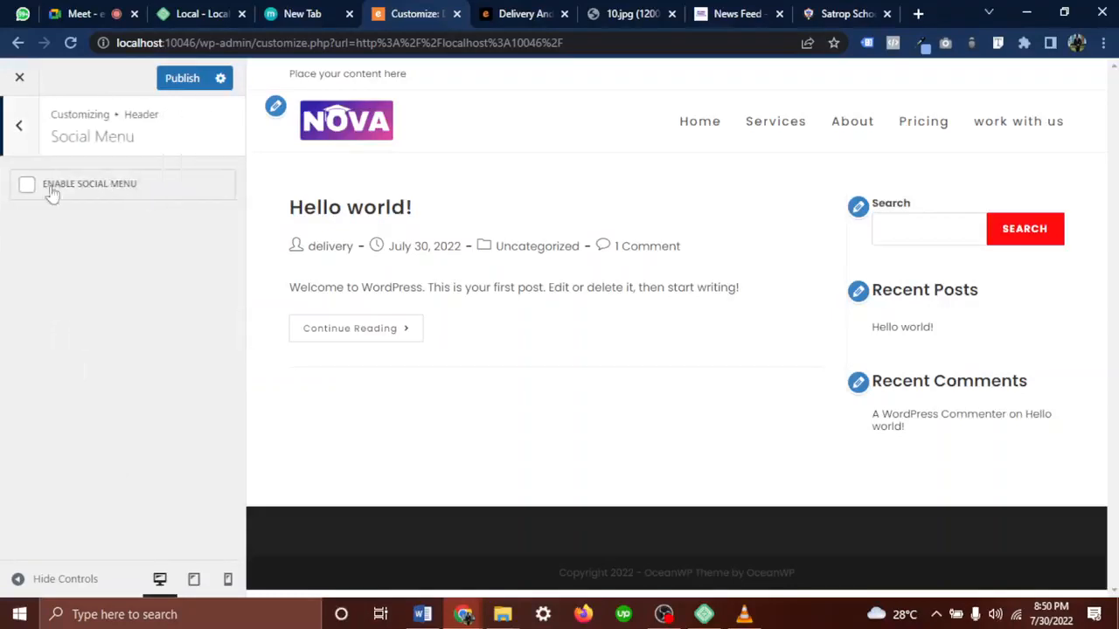
pyautogui.click(22, 136)
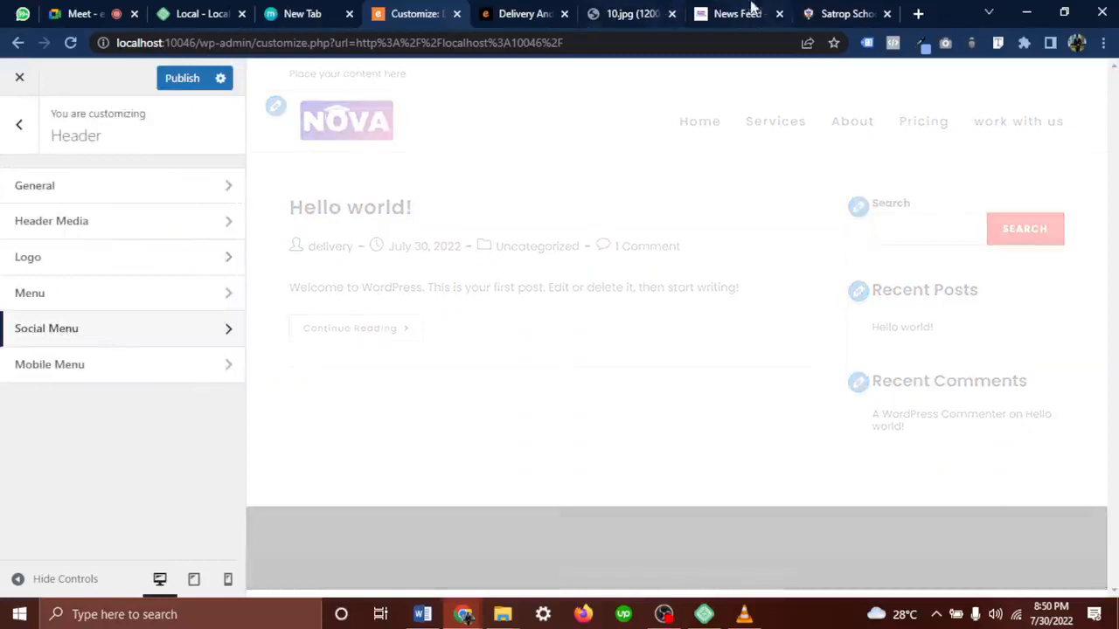
pyautogui.click(656, 13)
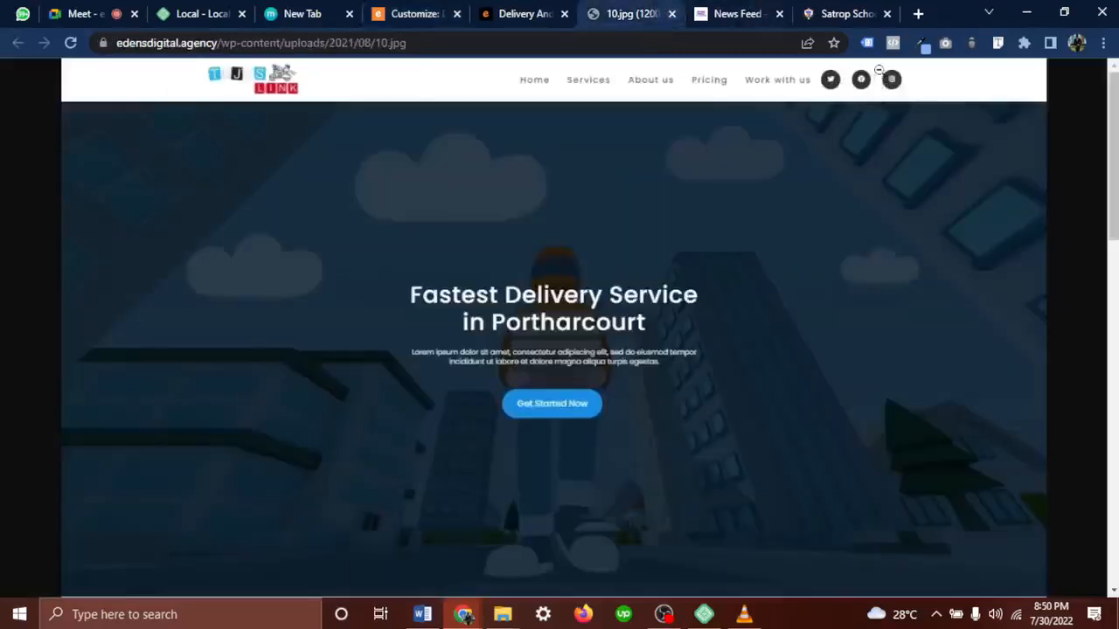
pyautogui.click(393, 7)
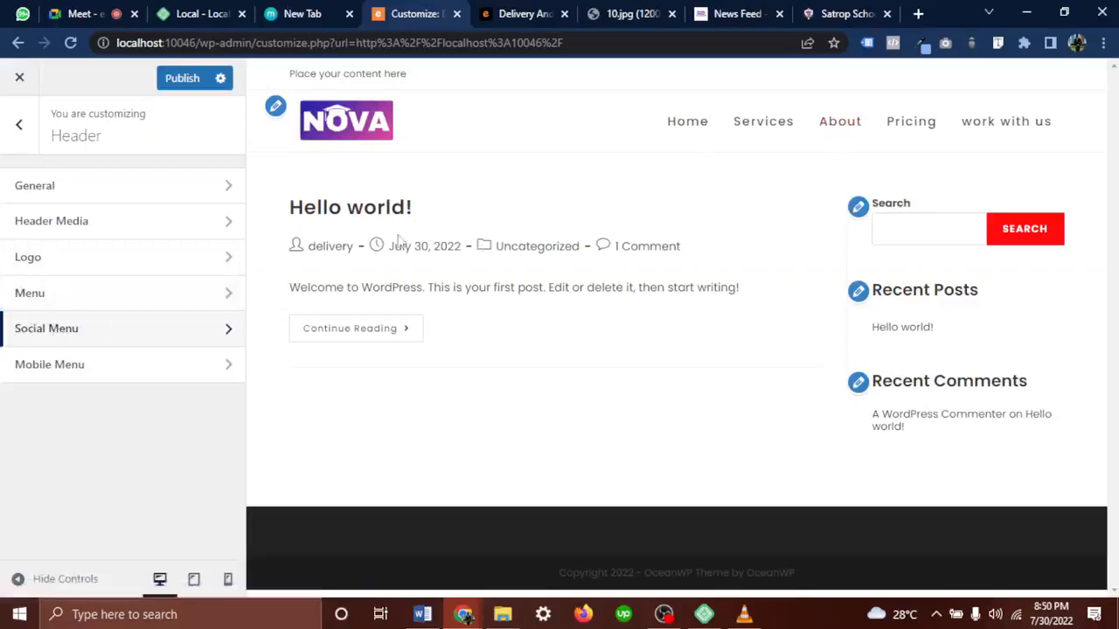
pyautogui.click(98, 327)
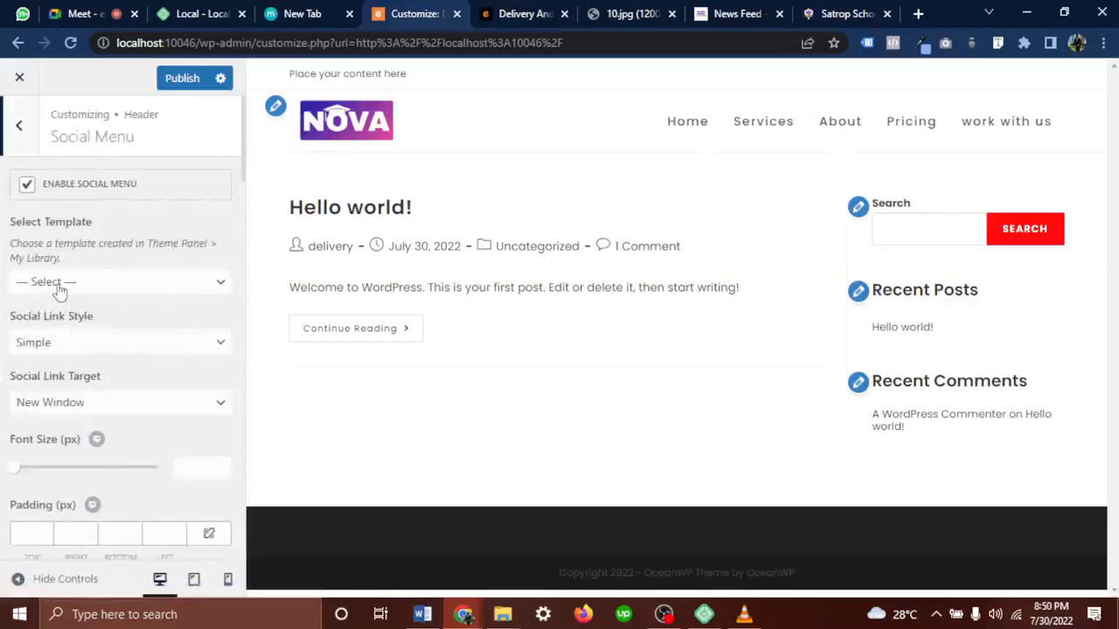
pyautogui.scroll(-2, 83, 278)
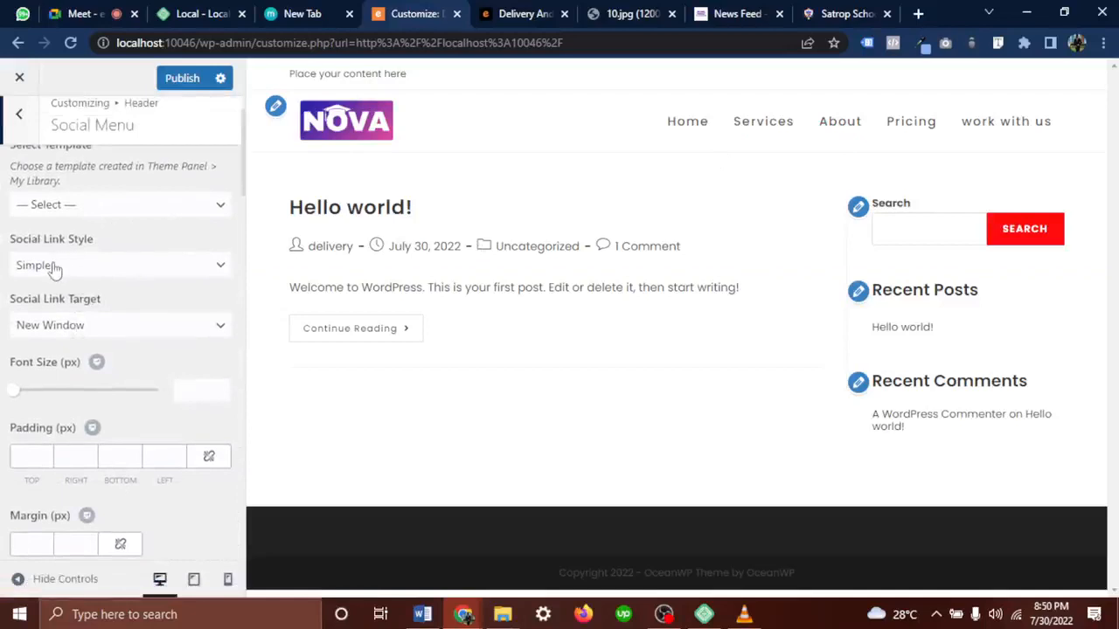
# Set the Social Link Style to Dark, confirming it against the reference design
pyautogui.click(70, 271)
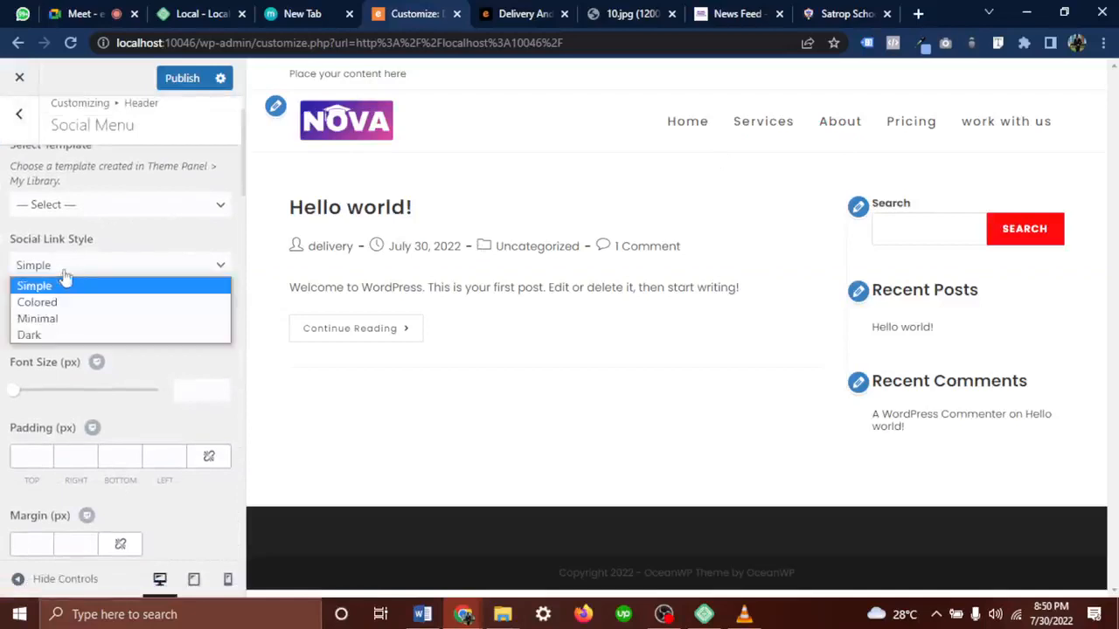
pyautogui.click(50, 335)
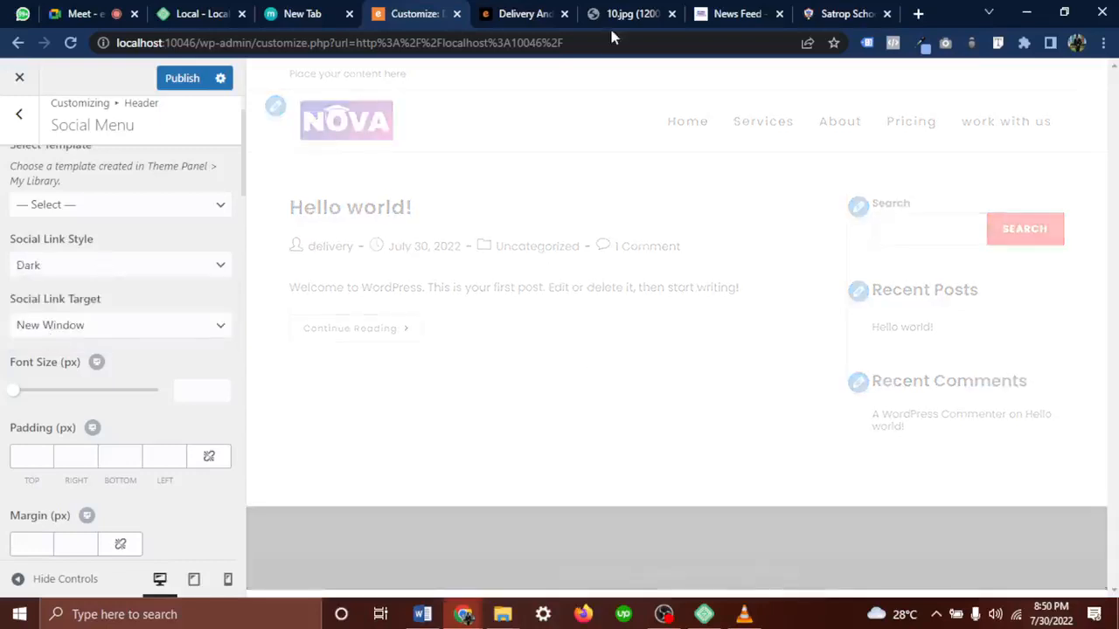
pyautogui.click(603, 12)
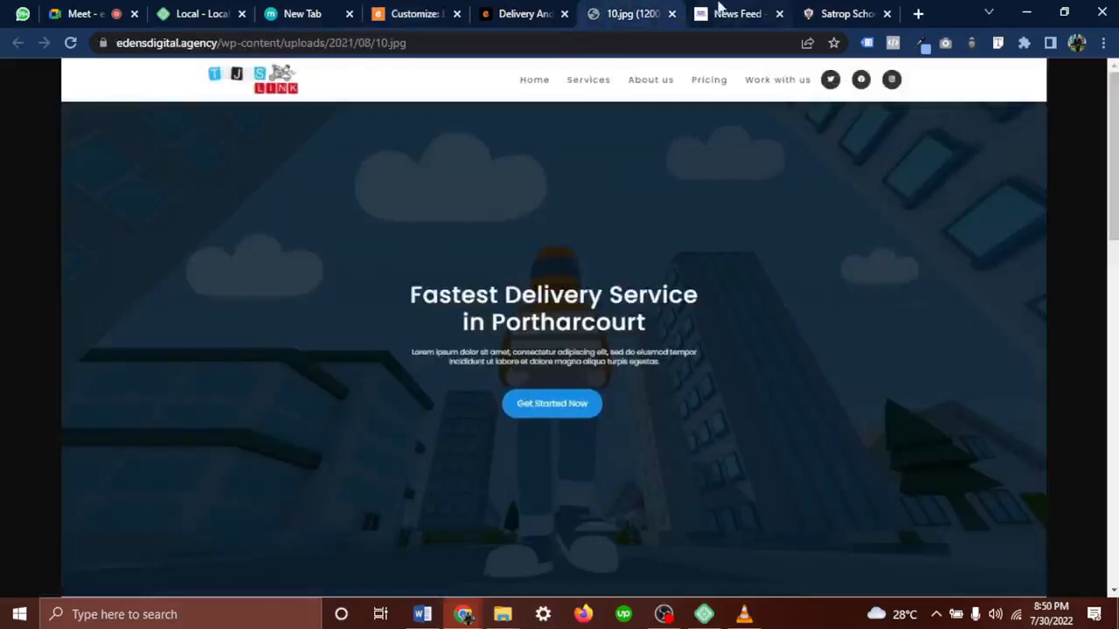
pyautogui.click(423, 13)
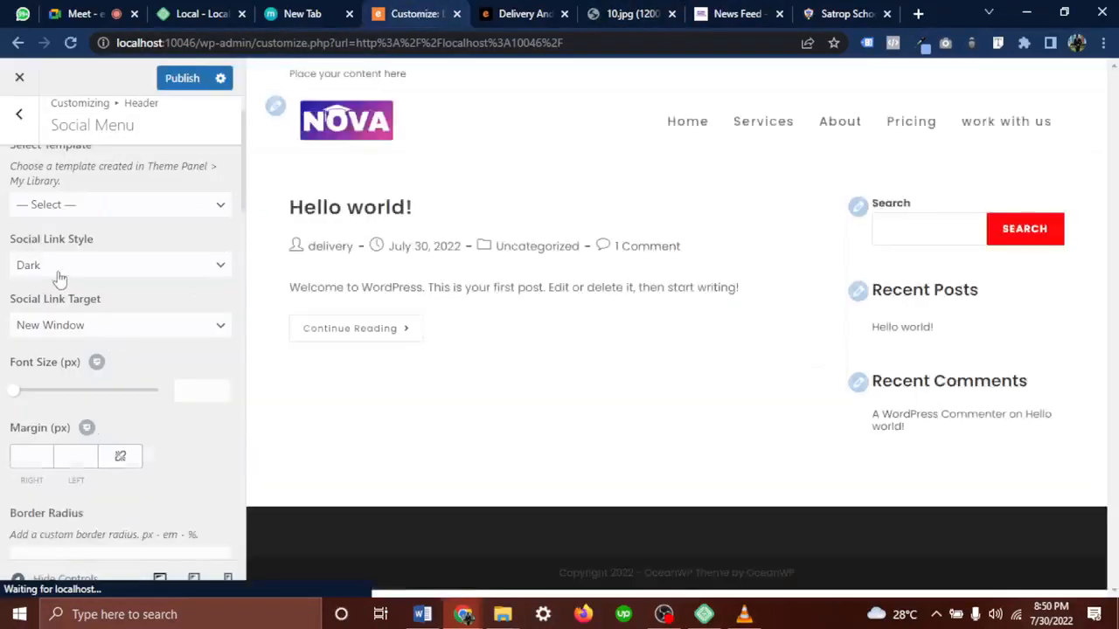
pyautogui.click(88, 264)
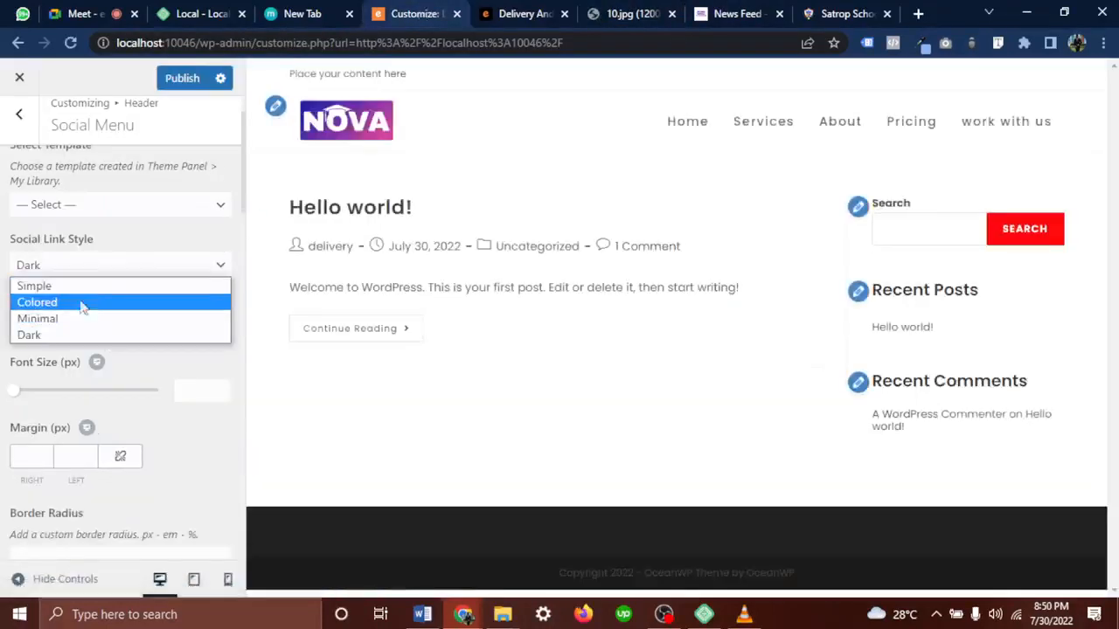
pyautogui.click(129, 260)
pyautogui.scroll(-4, 57, 428)
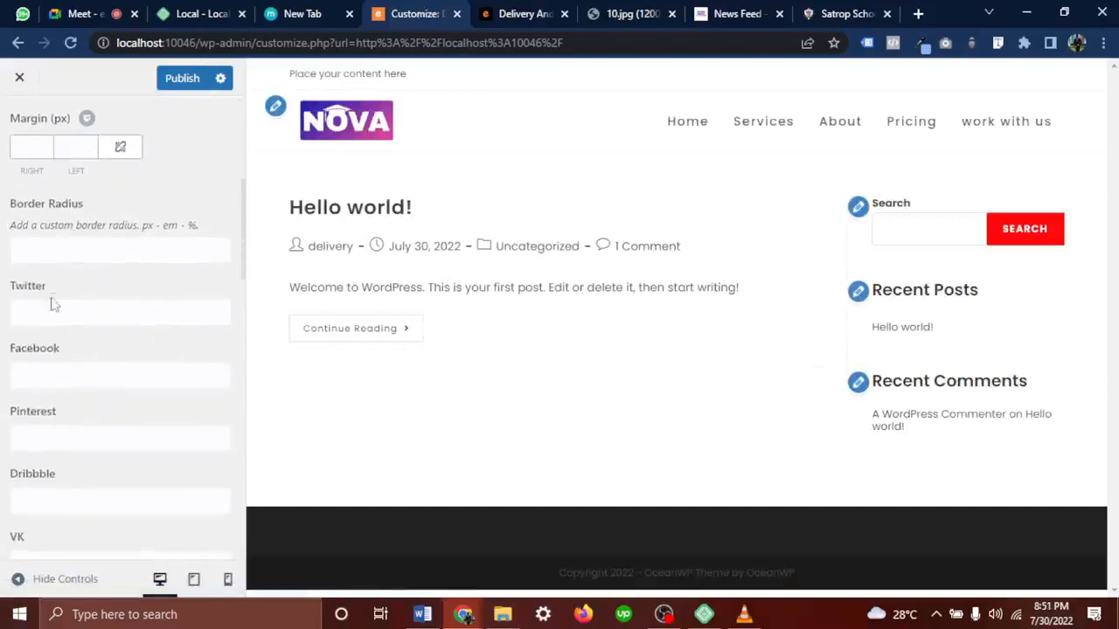
pyautogui.click(61, 315)
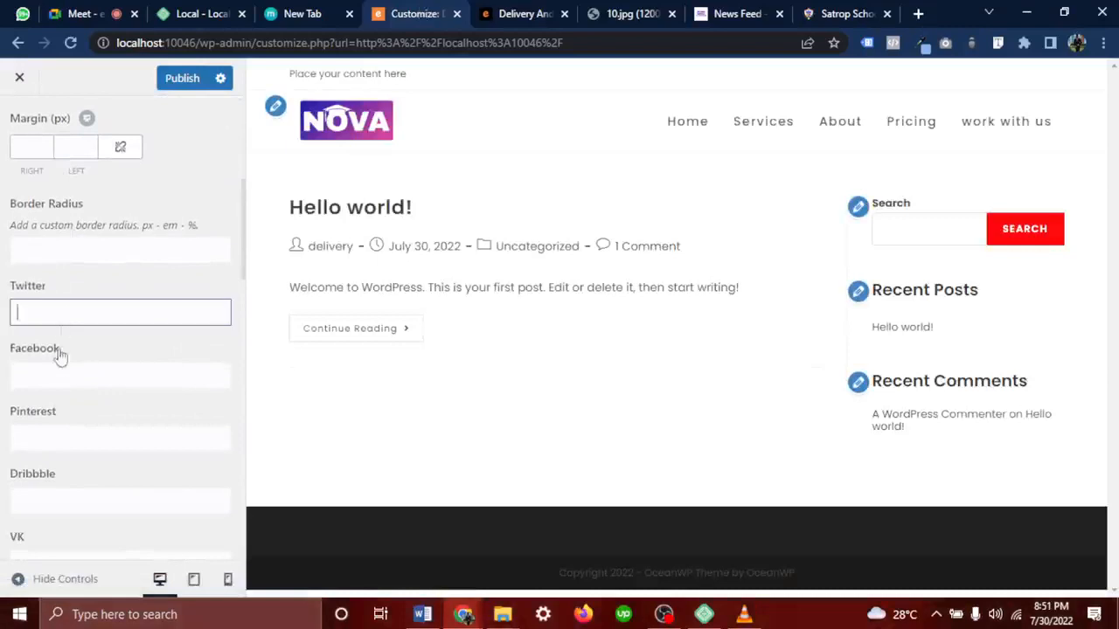
pyautogui.click(59, 374)
pyautogui.scroll(-8, 56, 436)
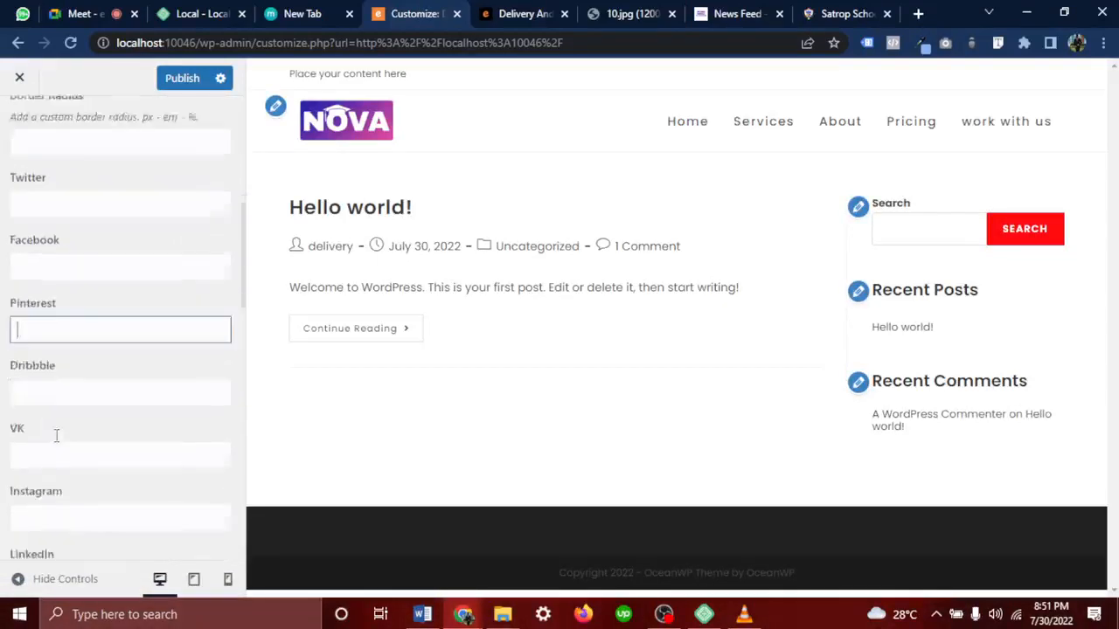
pyautogui.scroll(-6, 56, 435)
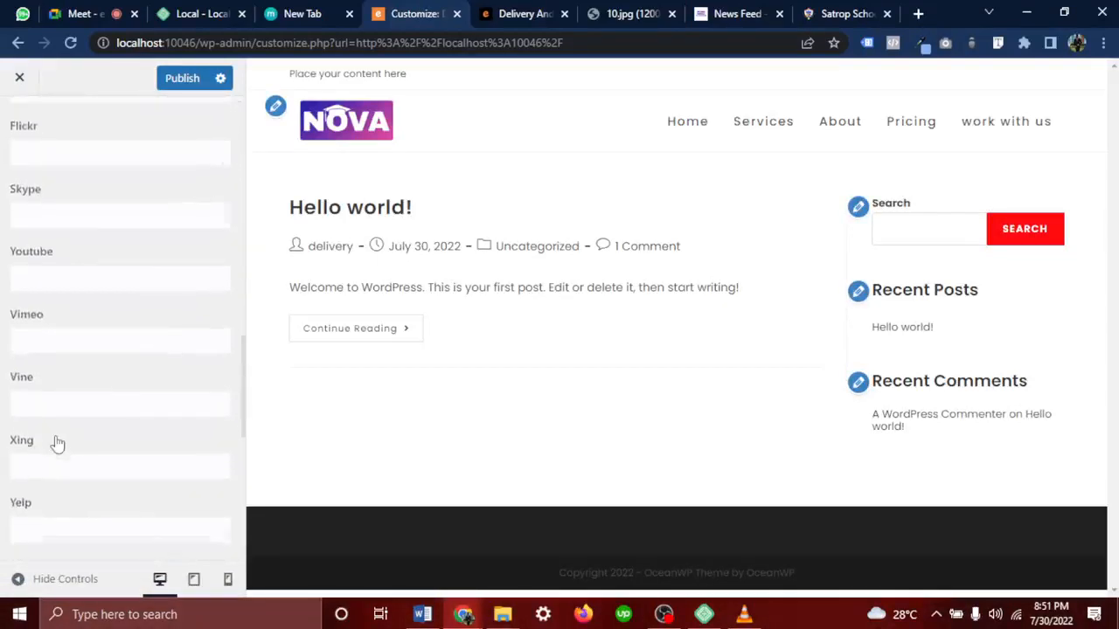
pyautogui.scroll(-1, 56, 437)
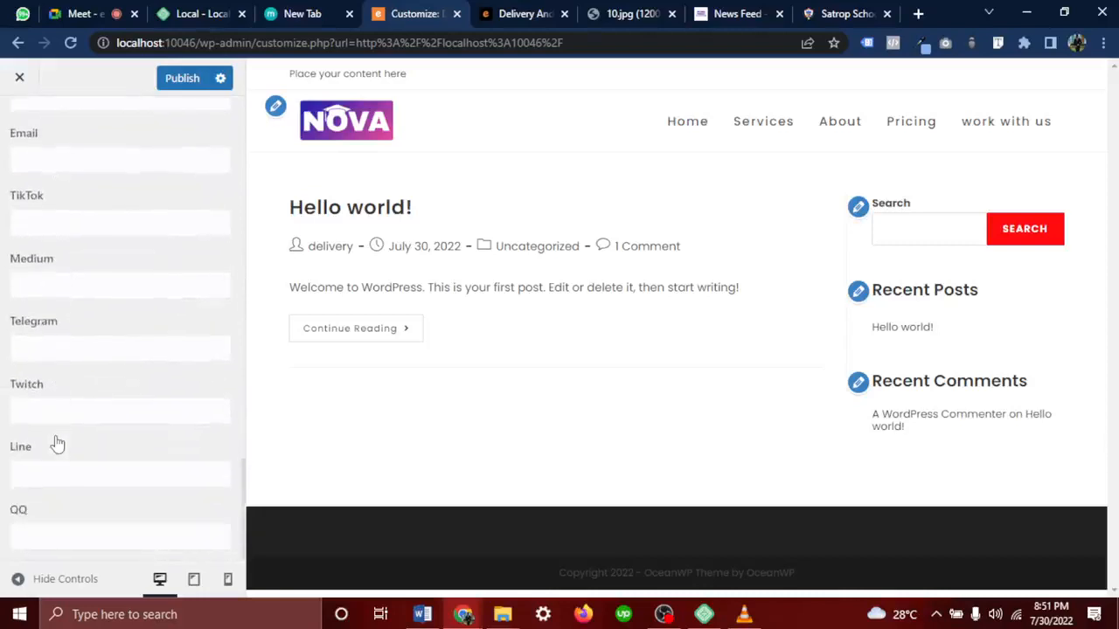
pyautogui.scroll(8, 56, 435)
pyautogui.scroll(5, 56, 435)
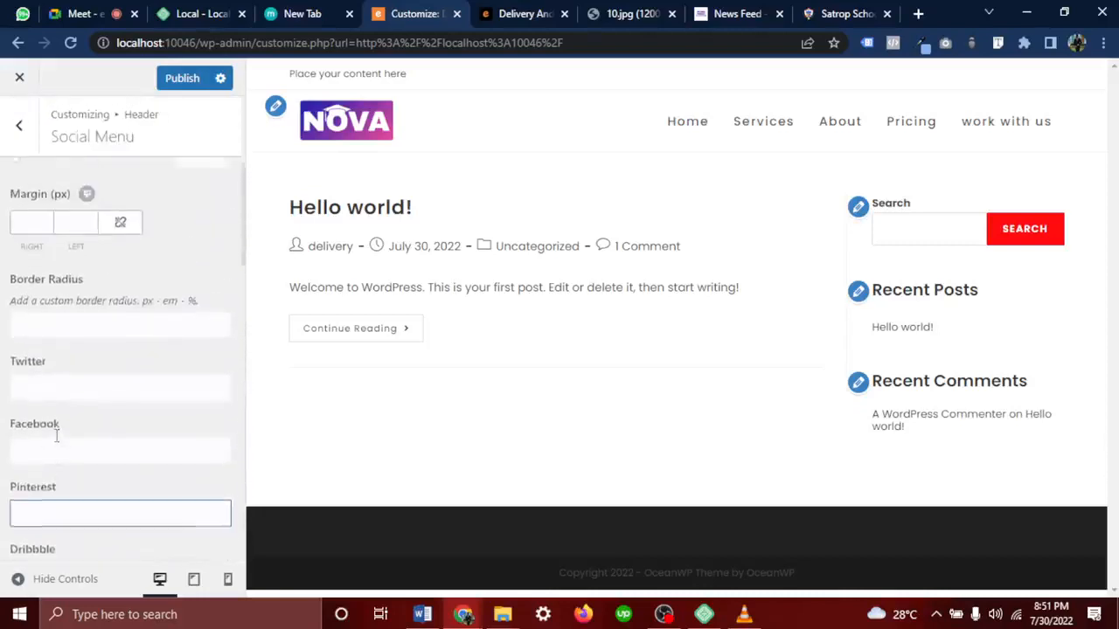
pyautogui.click(64, 437)
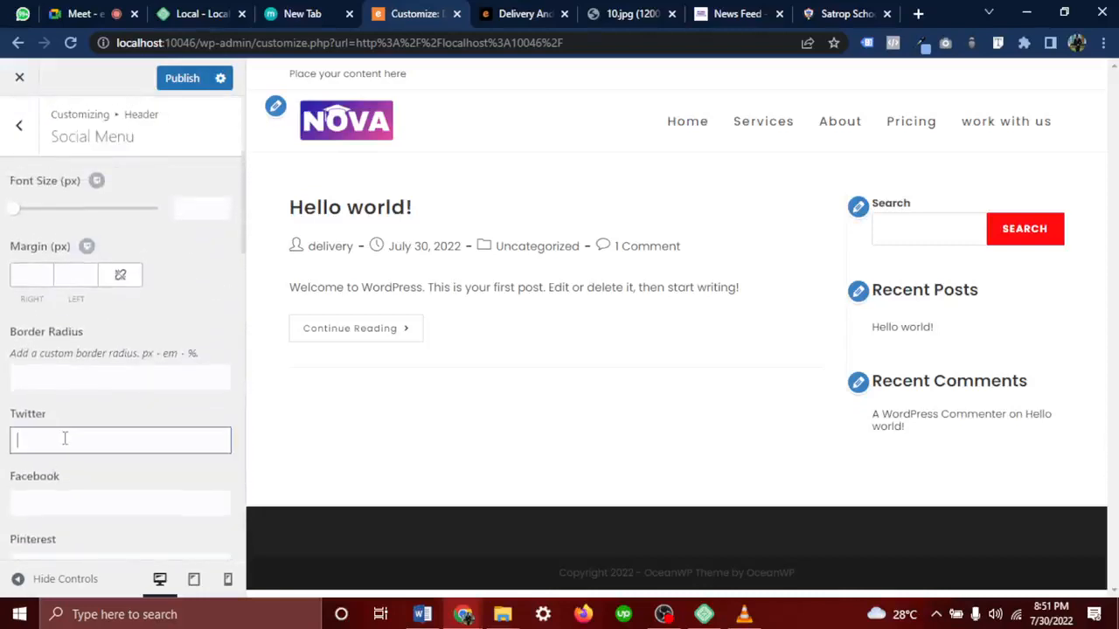
# Open livritehealthcare.com in a new browser tab
pyautogui.click(848, 14)
pyautogui.click(666, 42)
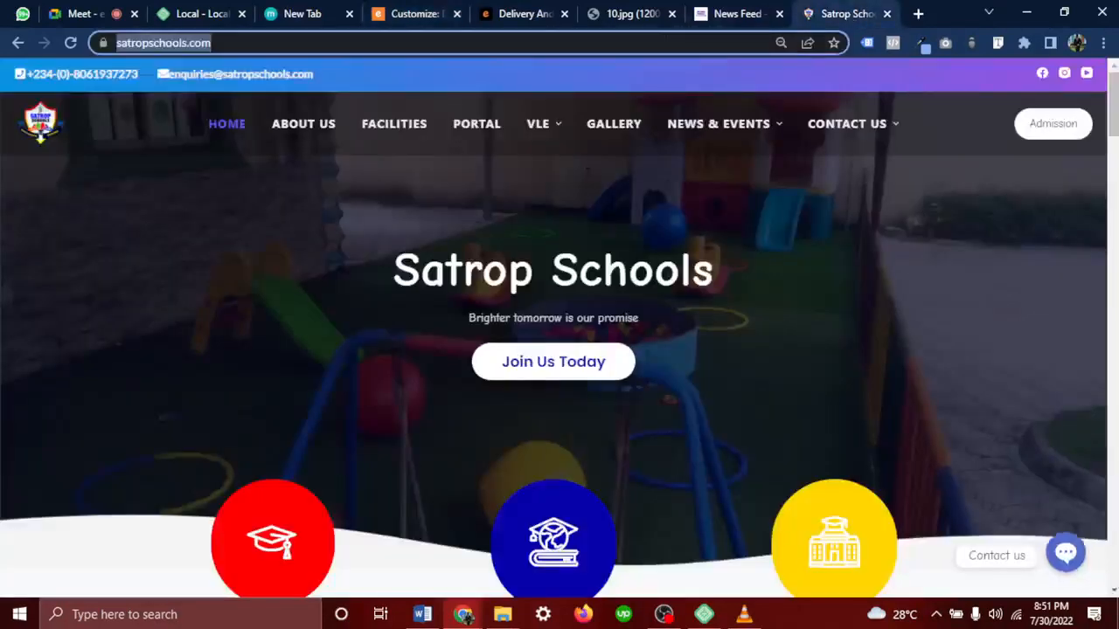
pyautogui.click(918, 14)
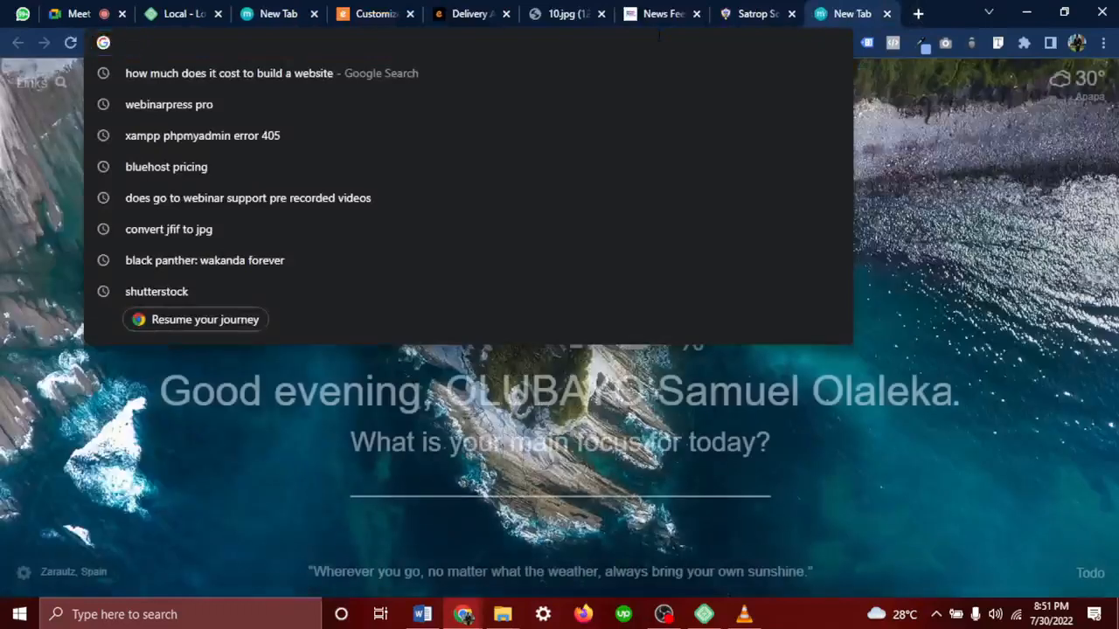
pyautogui.write('livr')
pyautogui.press('Return')
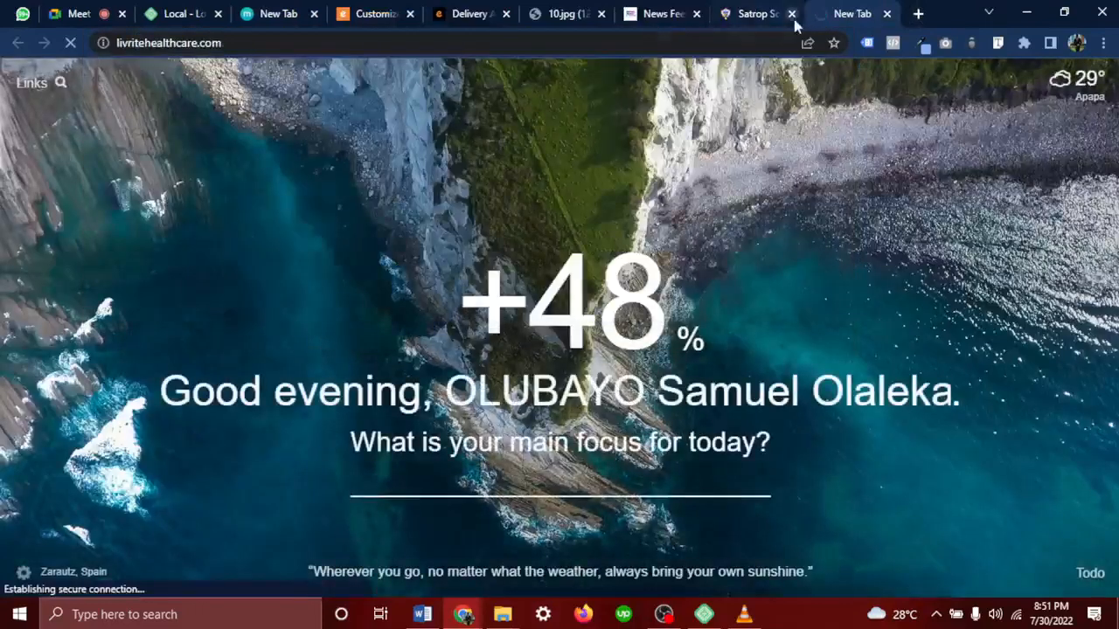
# Check the site's full https address and scroll through the Livrite Healthcare homepage
pyautogui.click(214, 43)
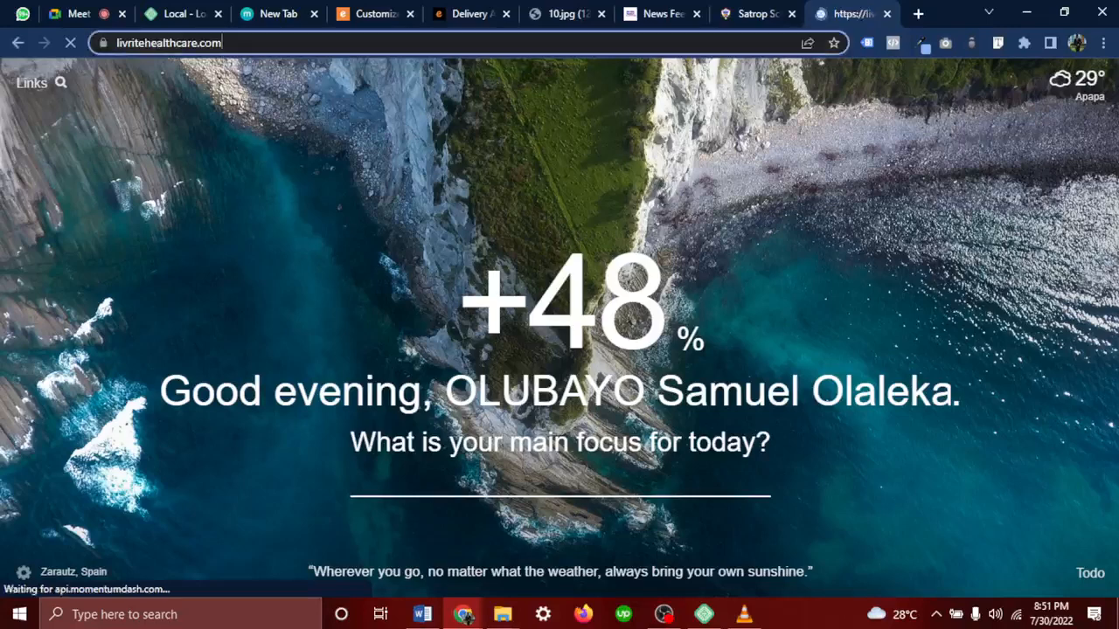
pyautogui.click(232, 40)
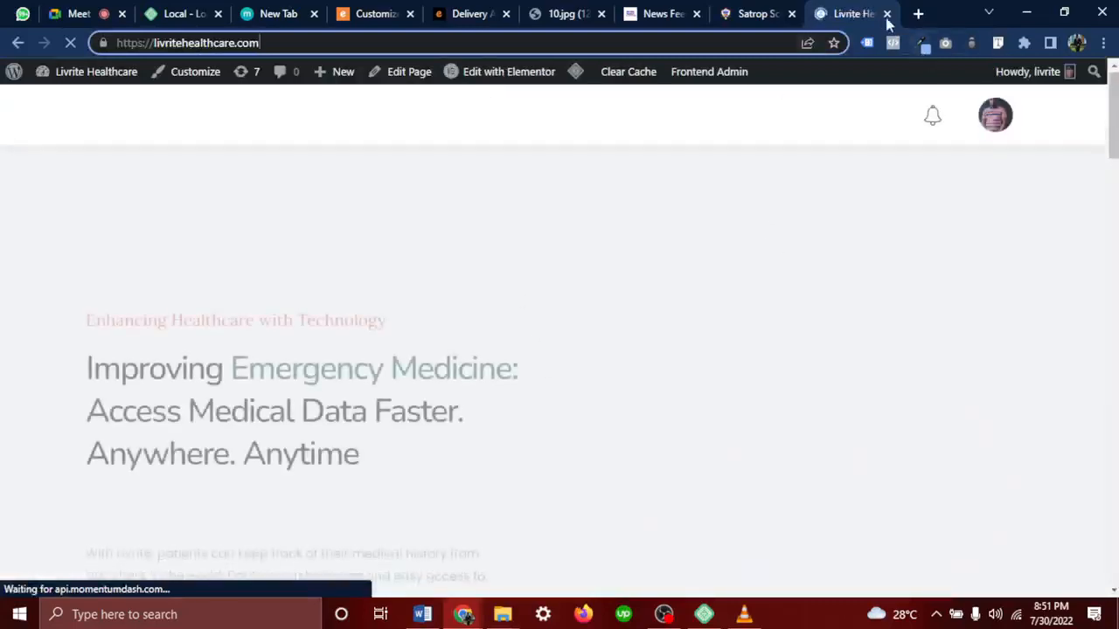
pyautogui.scroll(-4, 831, 302)
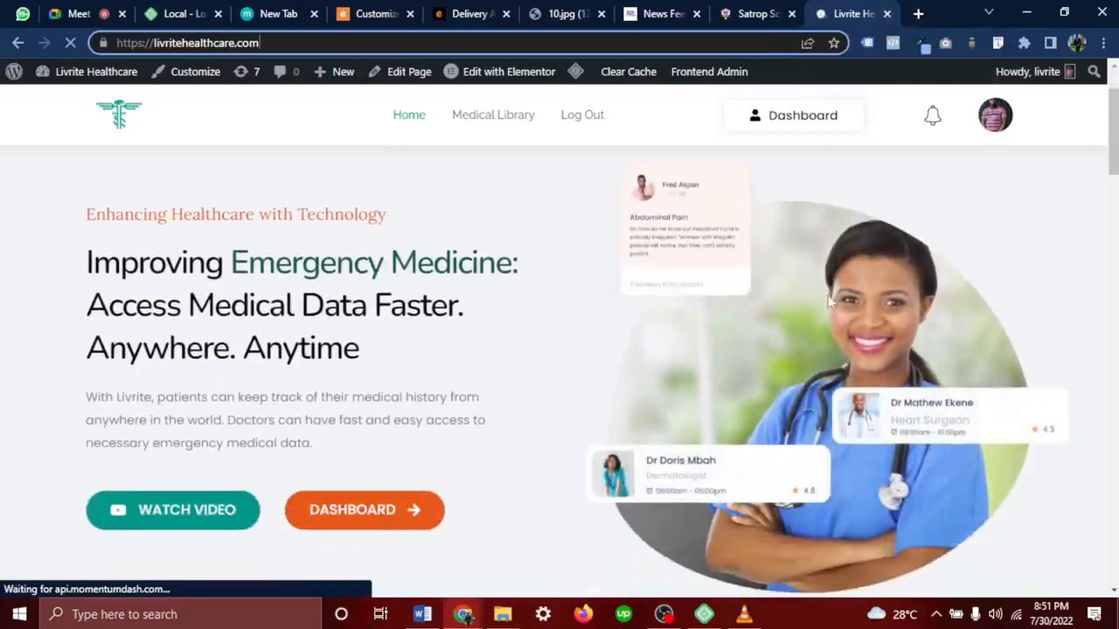
pyautogui.scroll(-8, 830, 301)
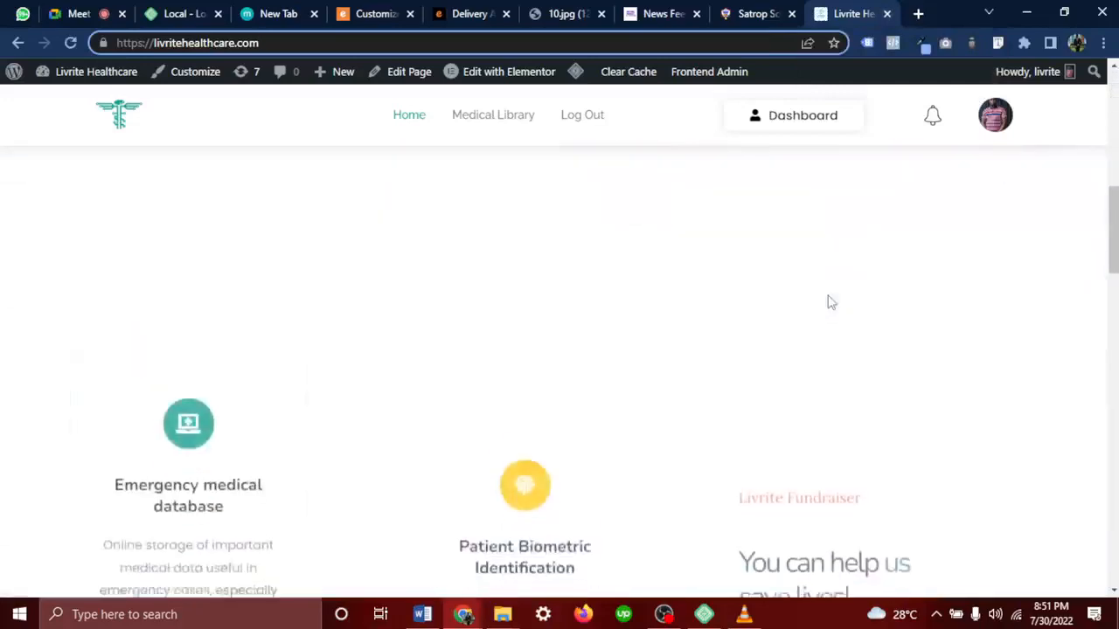
pyautogui.scroll(-2, 830, 302)
pyautogui.scroll(15, 830, 302)
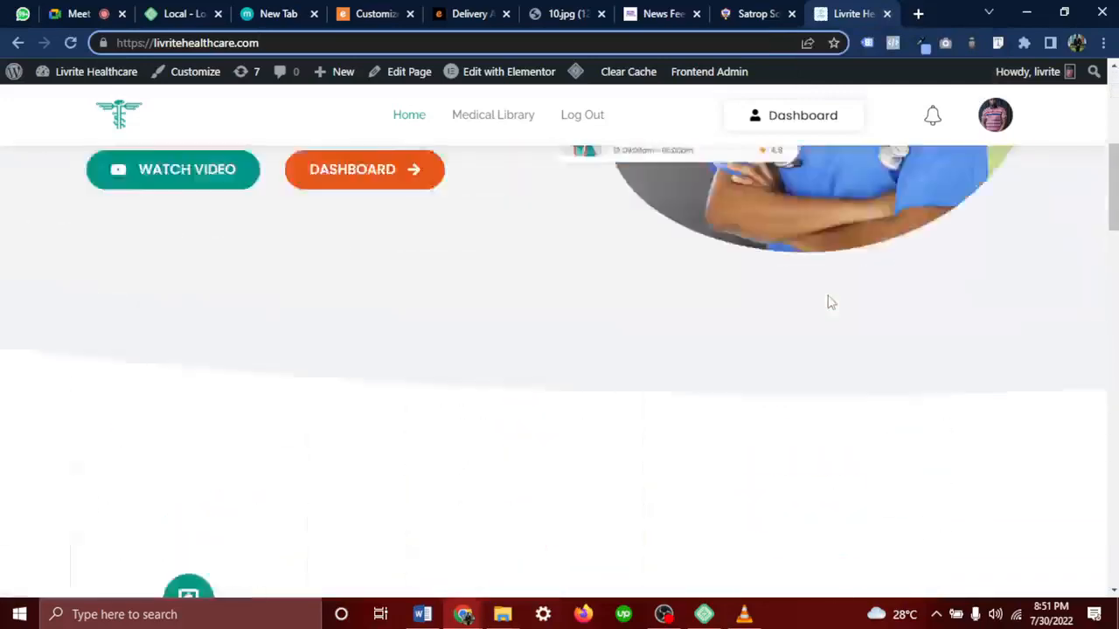
# Search Google for 'Livrite Healthcare' and copy the LinkedIn result's link address
pyautogui.click(919, 13)
pyautogui.click(556, 42)
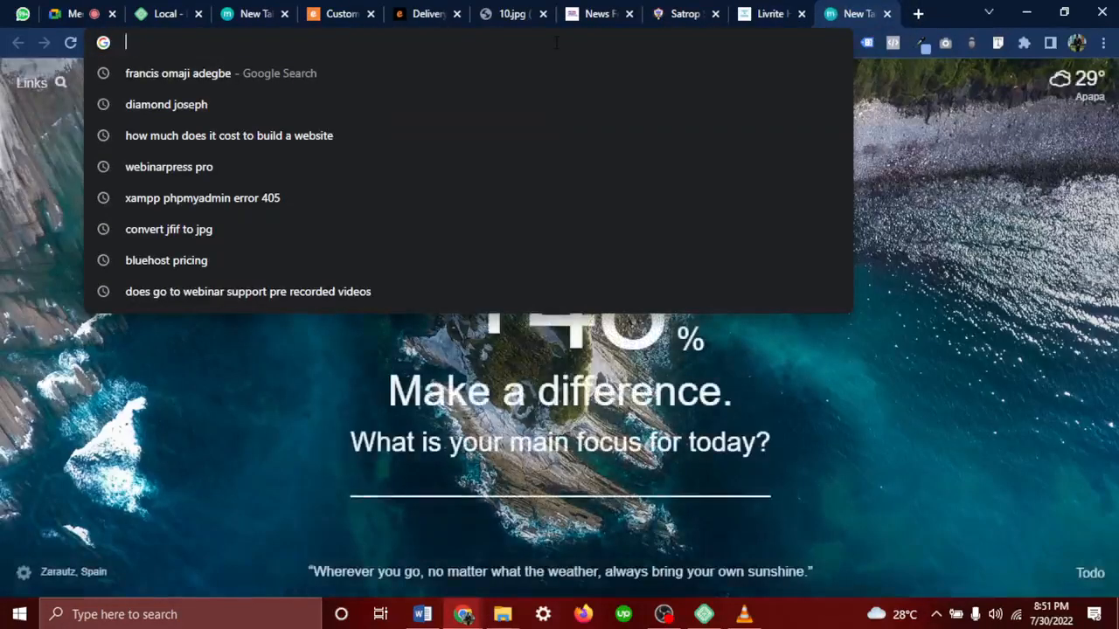
pyautogui.write('Livrite ')
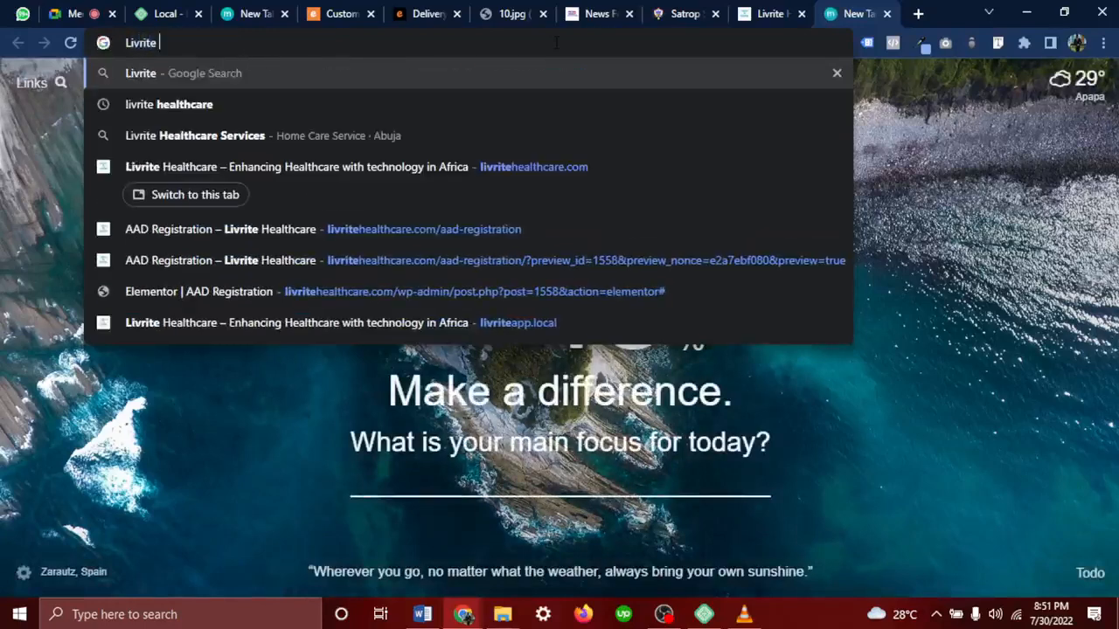
pyautogui.write('Healthcare')
pyautogui.press('Return')
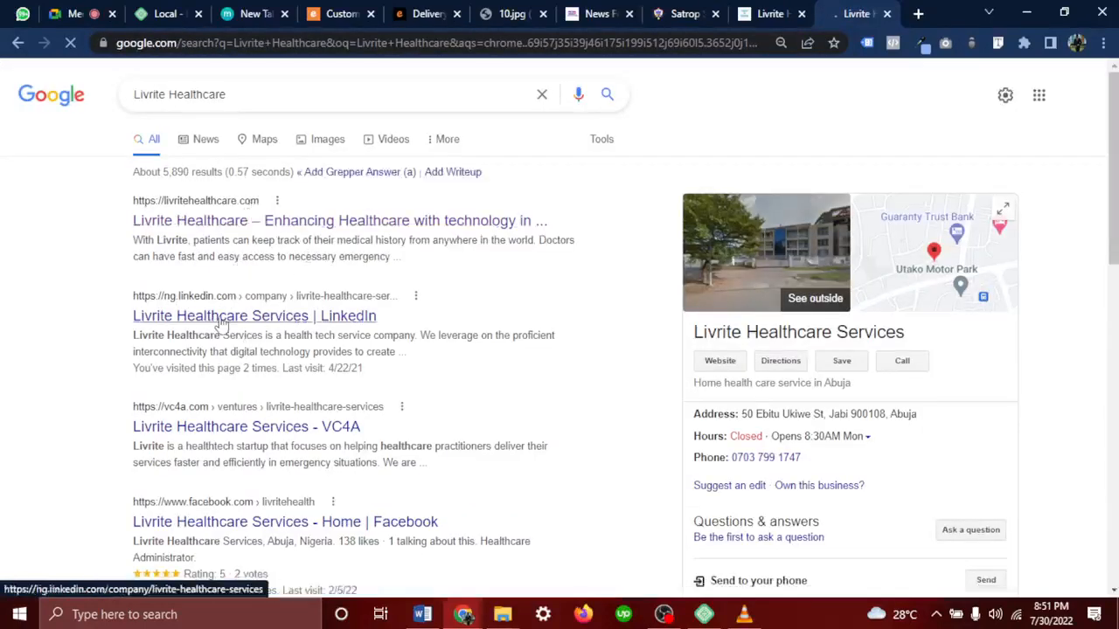
pyautogui.click(201, 319)
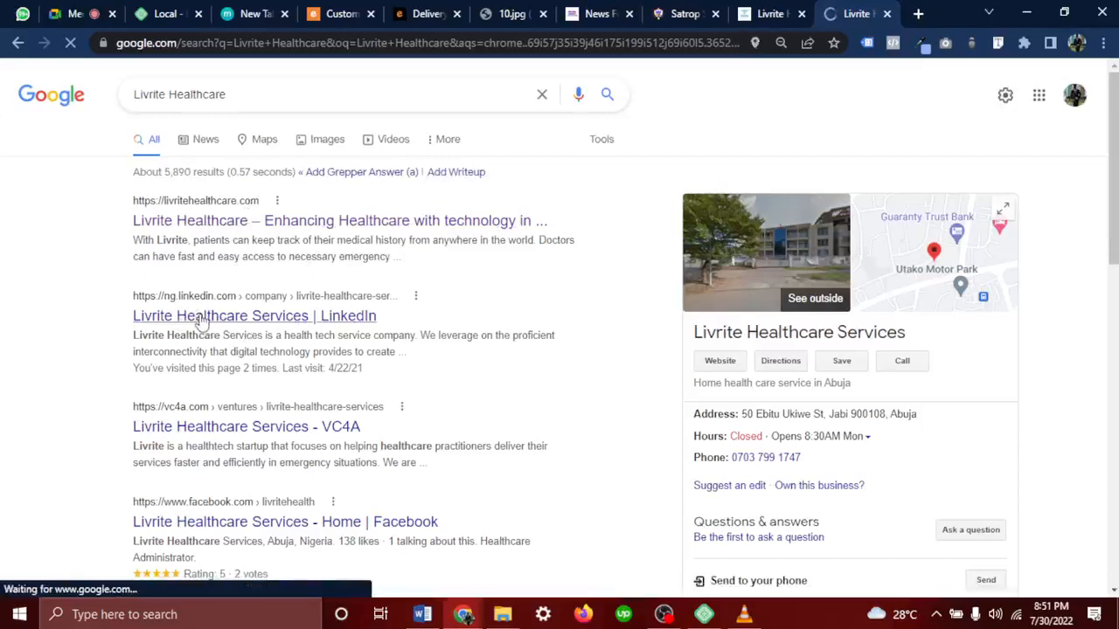
pyautogui.rightClick(202, 321)
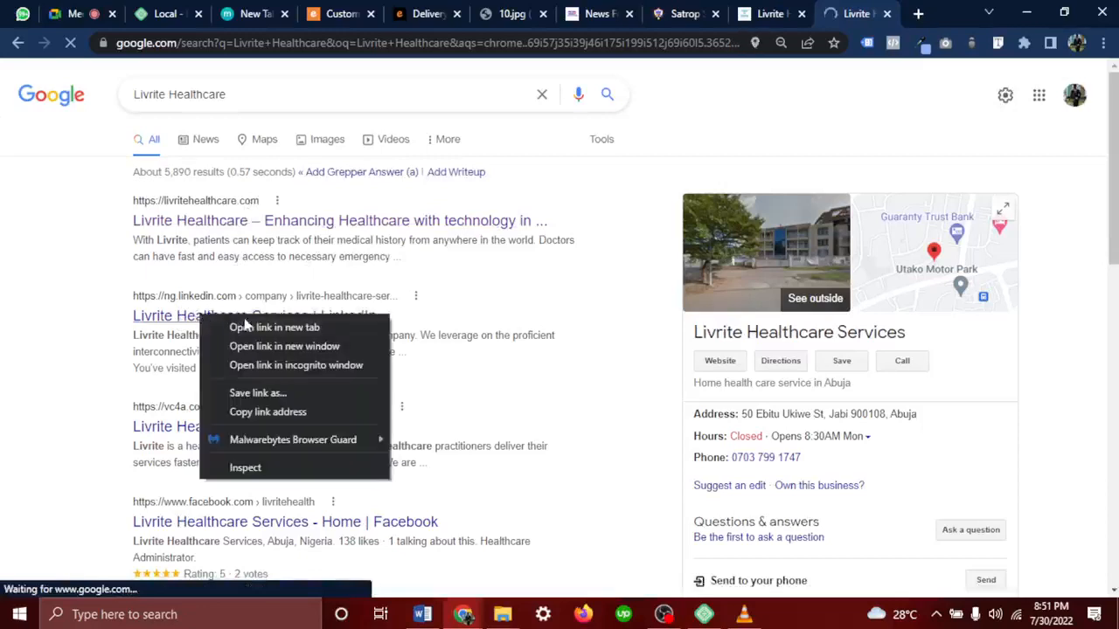
pyautogui.click(253, 413)
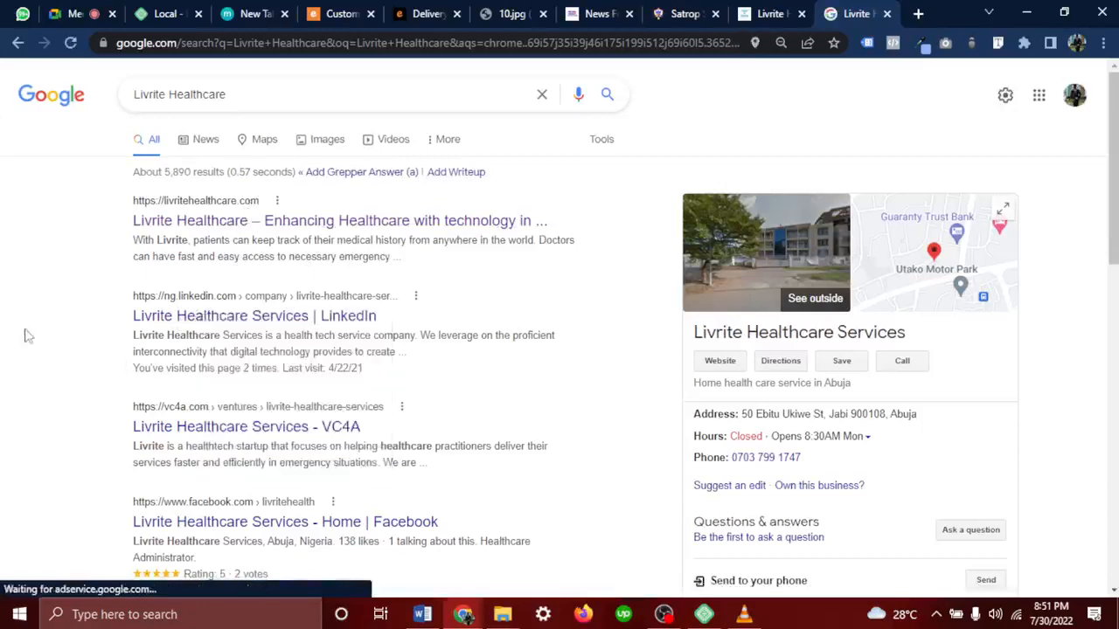
pyautogui.rightClick(210, 325)
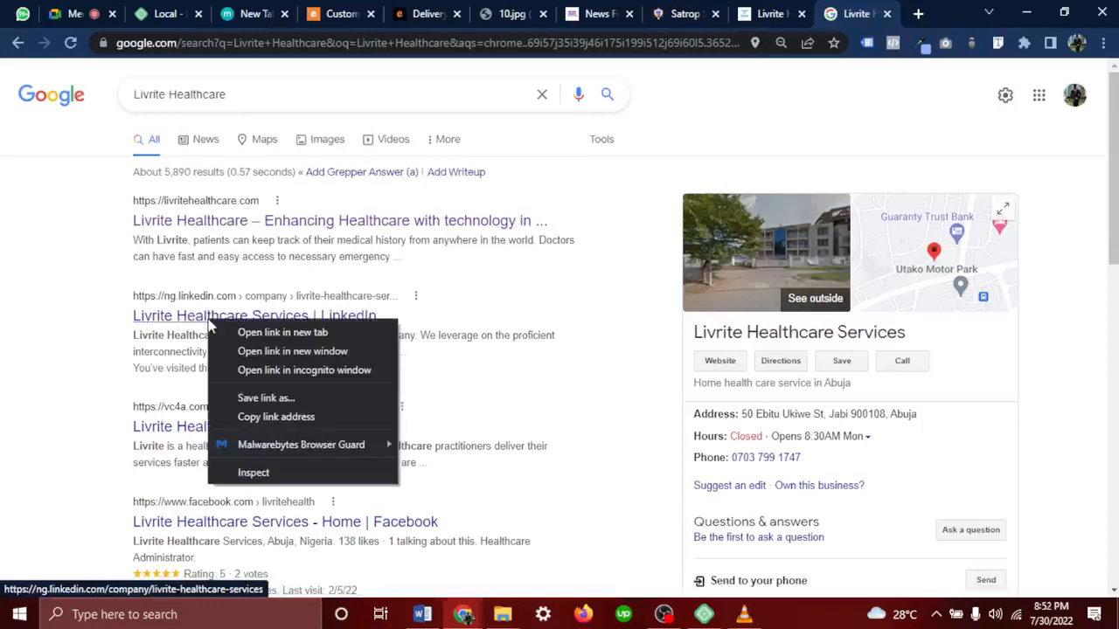
pyautogui.click(278, 417)
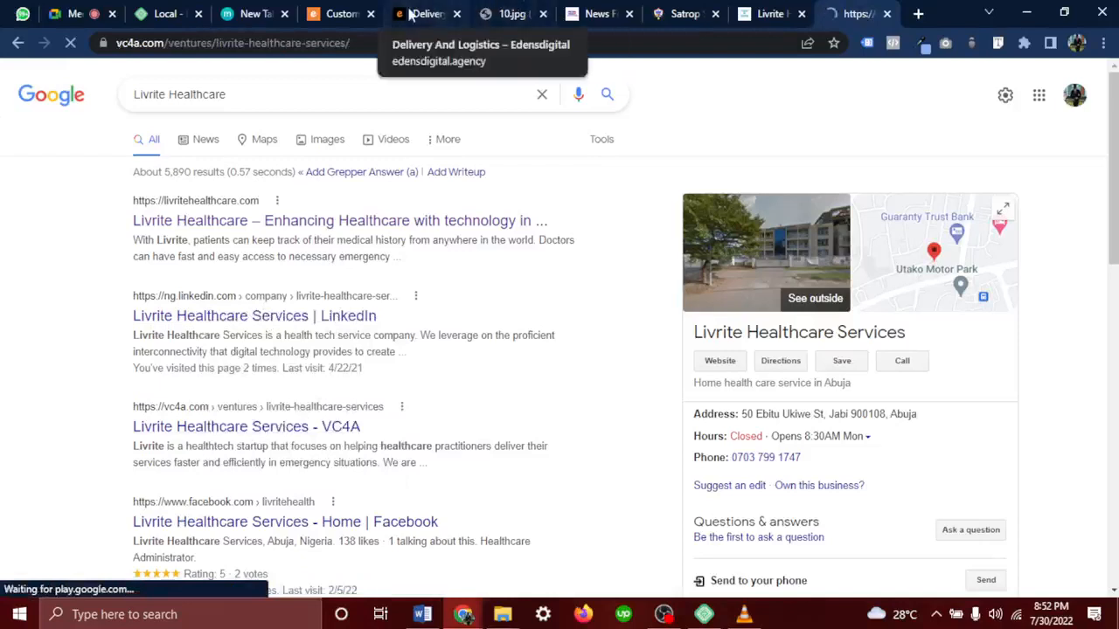
# Paste the LinkedIn company URL into the Customizer's LinkedIn social field
pyautogui.click(337, 13)
pyautogui.scroll(-3, 118, 415)
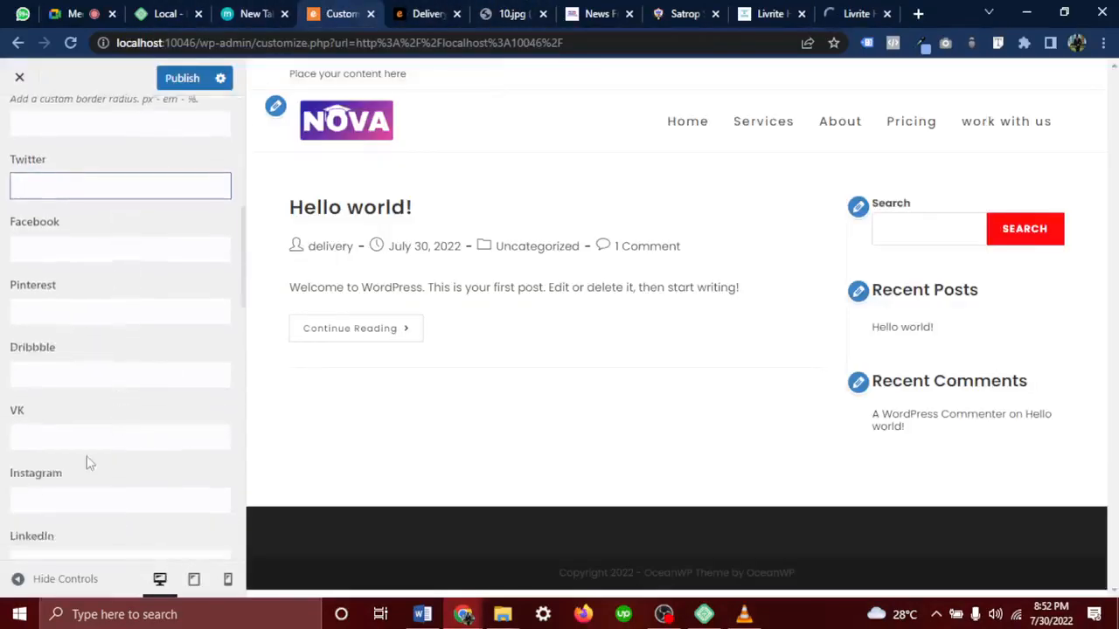
pyautogui.scroll(-2, 87, 462)
pyautogui.click(123, 371)
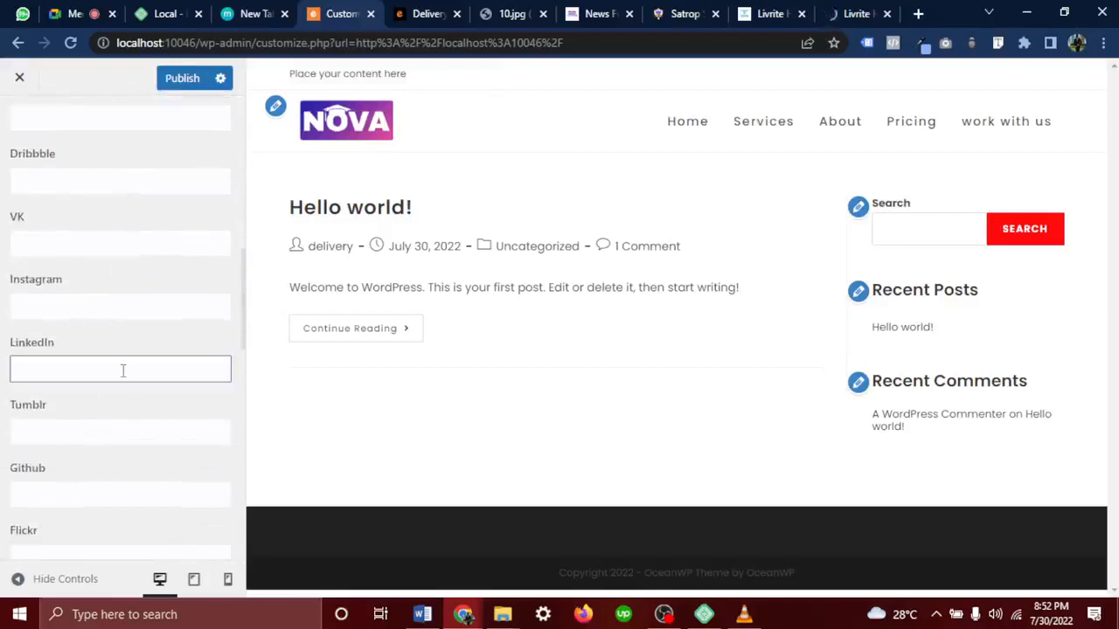
pyautogui.hotkey('ctrl', 'v')
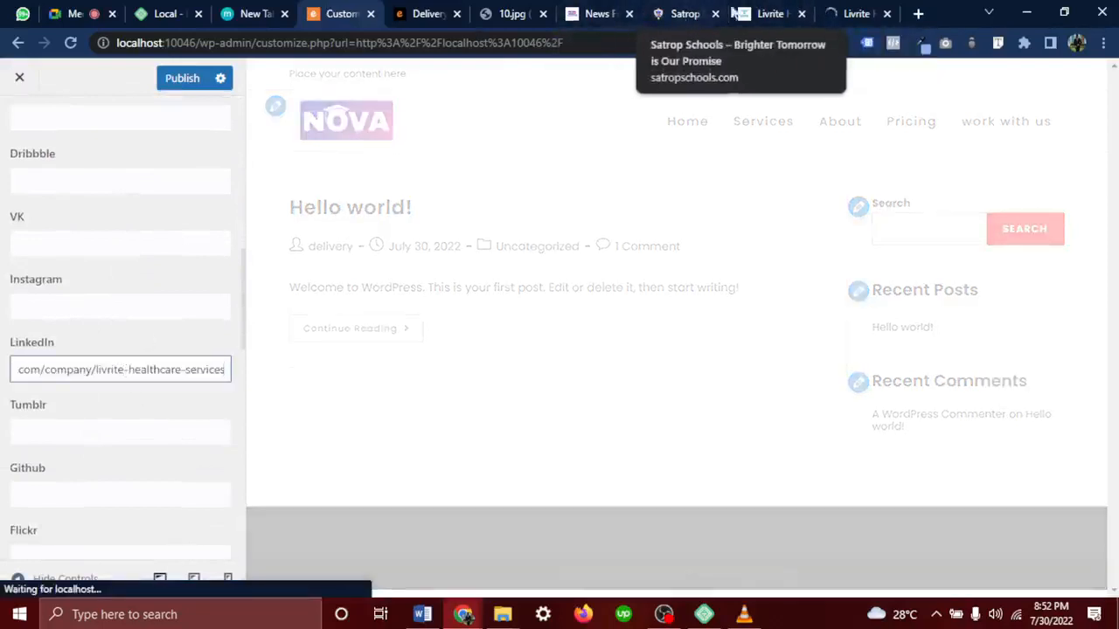
# Copy the Facebook result's link from the Livrite Healthcare search results
pyautogui.click(854, 13)
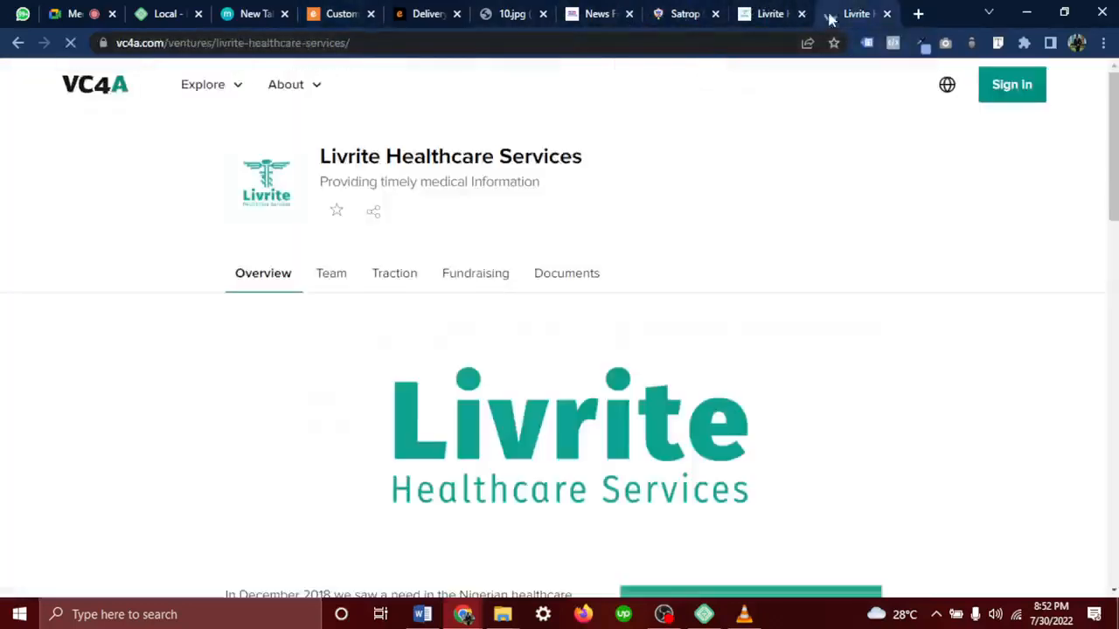
pyautogui.click(17, 48)
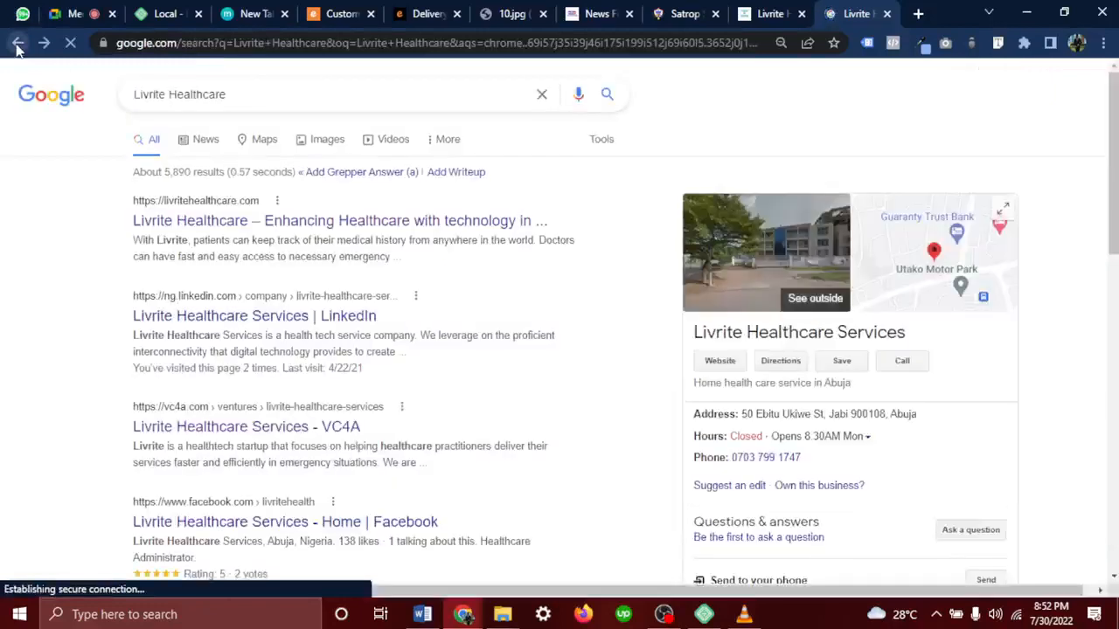
pyautogui.scroll(-2, 345, 446)
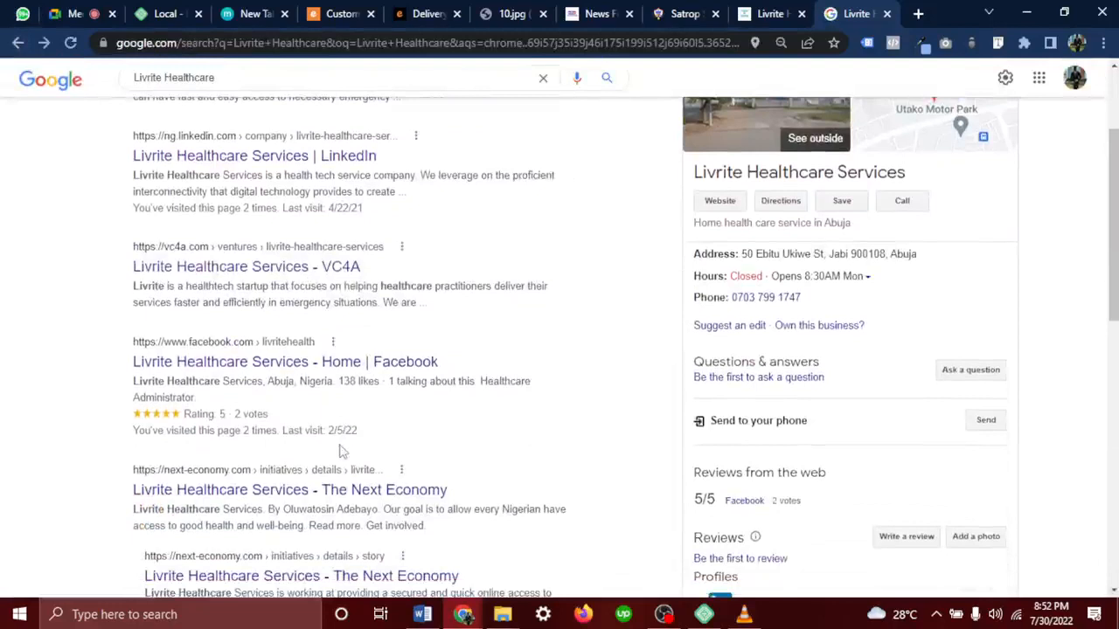
pyautogui.rightClick(244, 366)
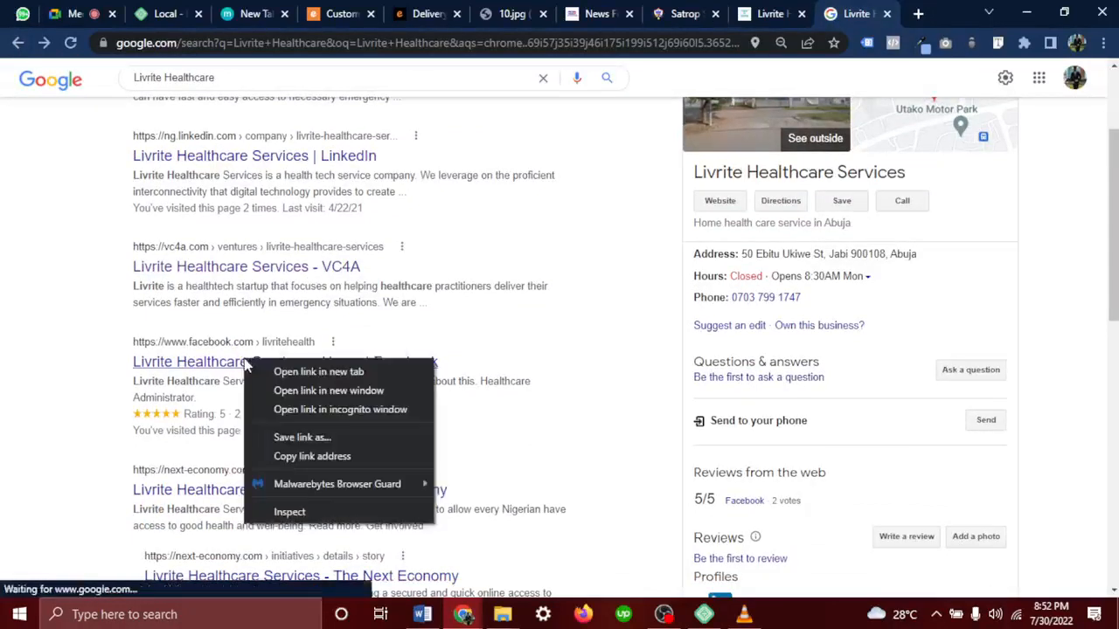
pyautogui.click(306, 457)
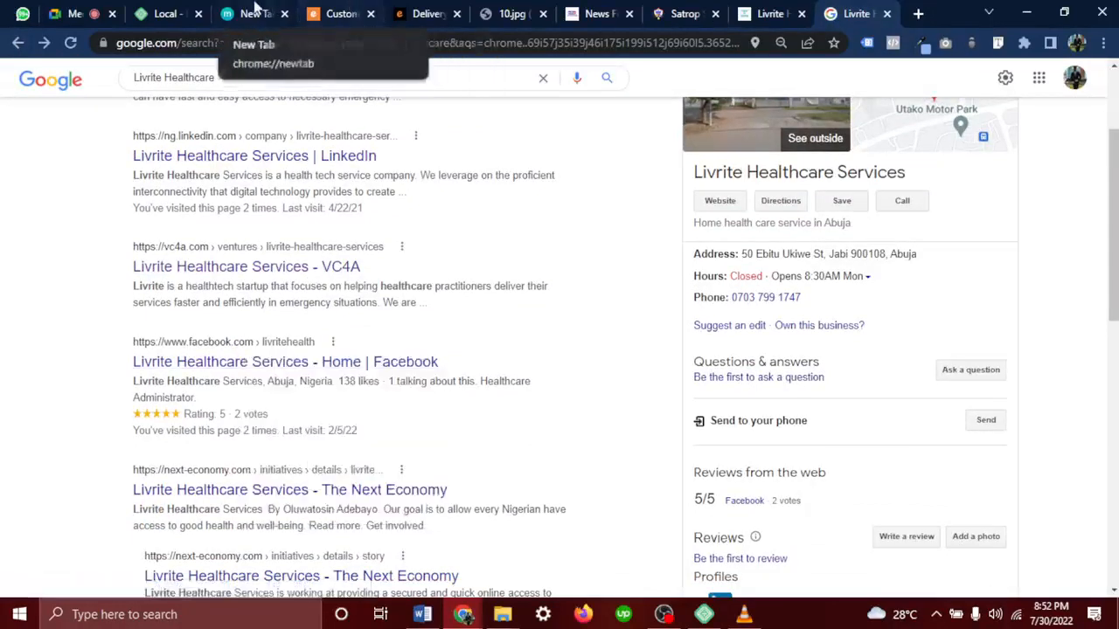
pyautogui.click(331, 12)
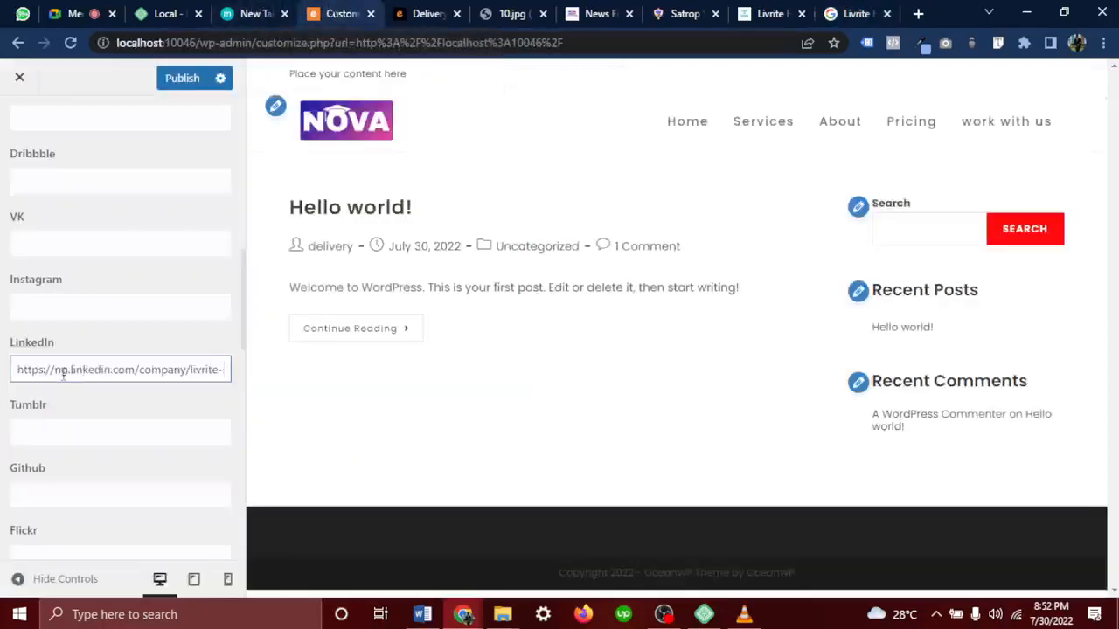
# Paste the Facebook page URL into the Facebook field and enter # for Instagram
pyautogui.scroll(2, 56, 442)
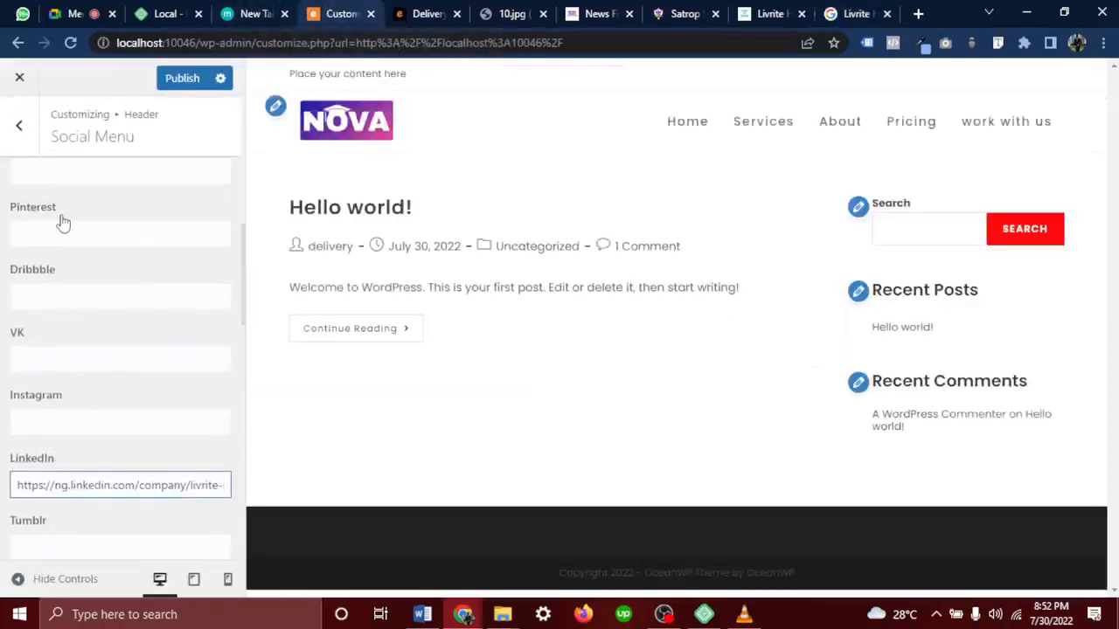
pyautogui.scroll(2, 61, 221)
pyautogui.click(66, 290)
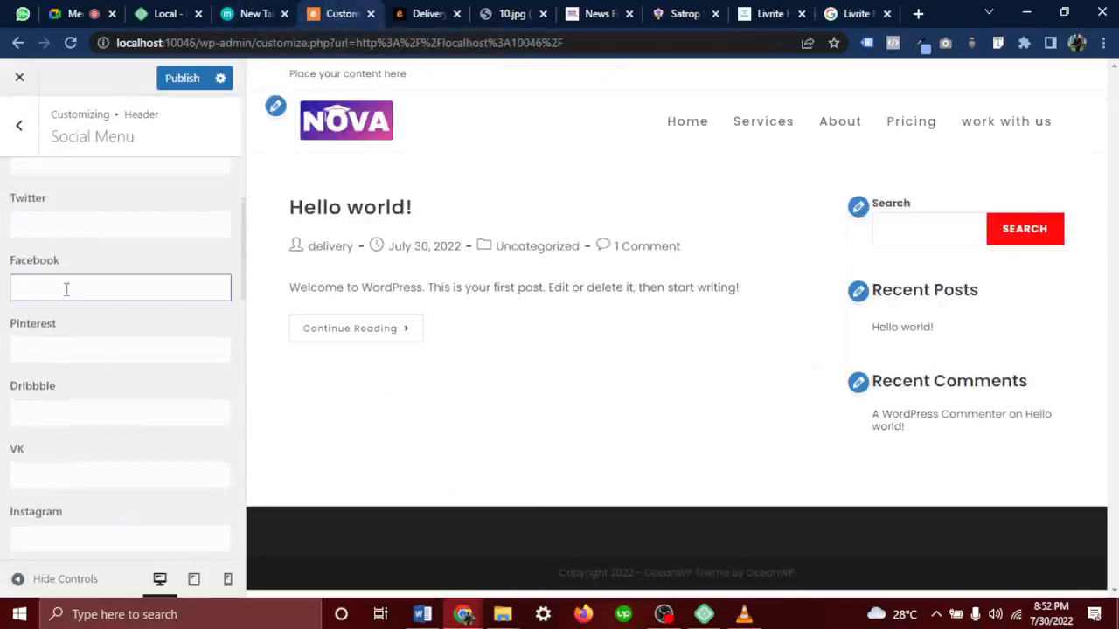
pyautogui.hotkey('ctrl', 'v')
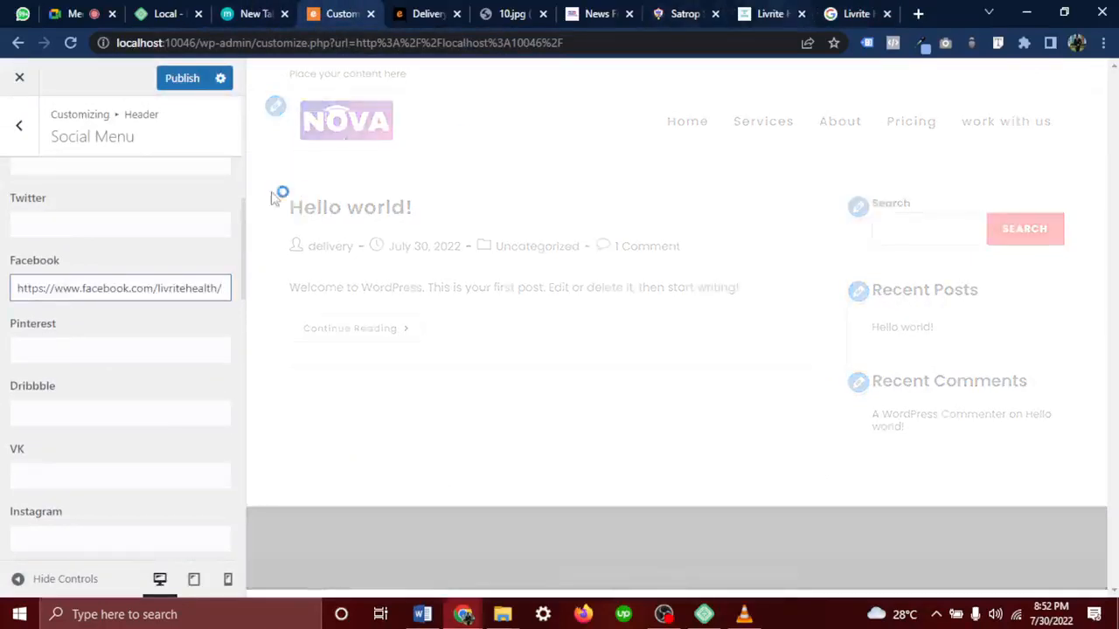
pyautogui.scroll(-3, 44, 404)
pyautogui.click(41, 401)
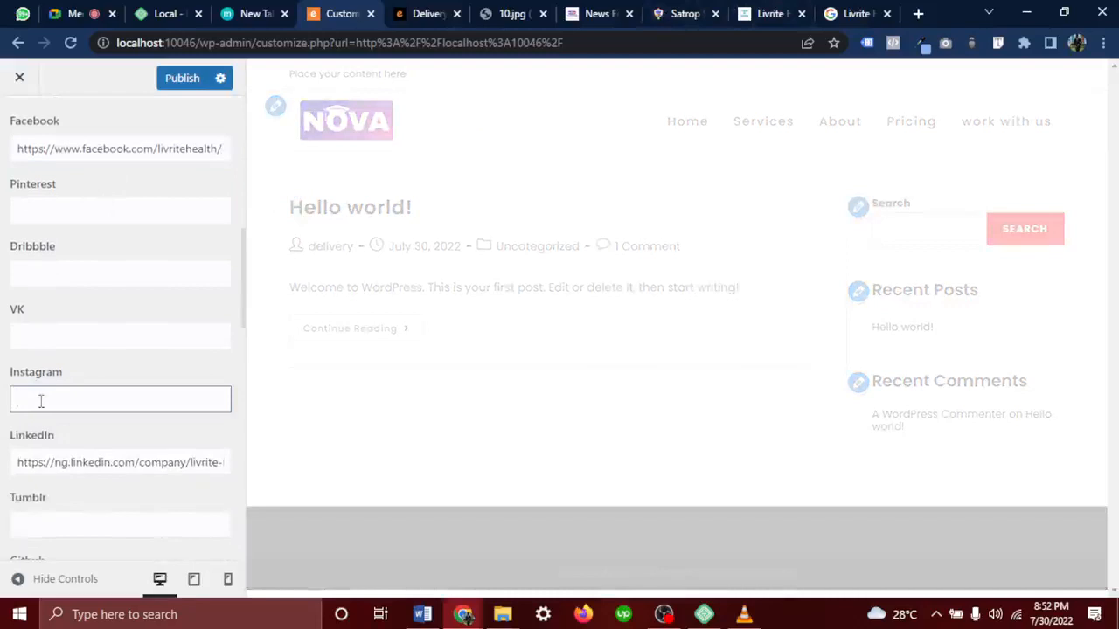
pyautogui.write('#')
# Review the pasted LinkedIn and Facebook URLs, then publish the social link changes
pyautogui.click(125, 464)
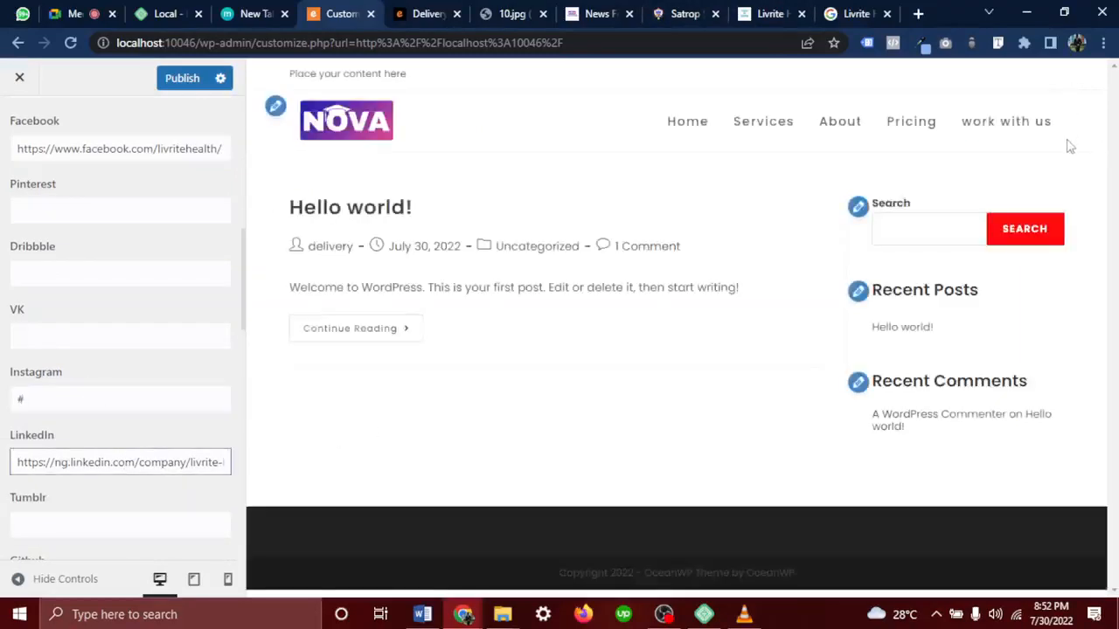
pyautogui.scroll(2, 113, 227)
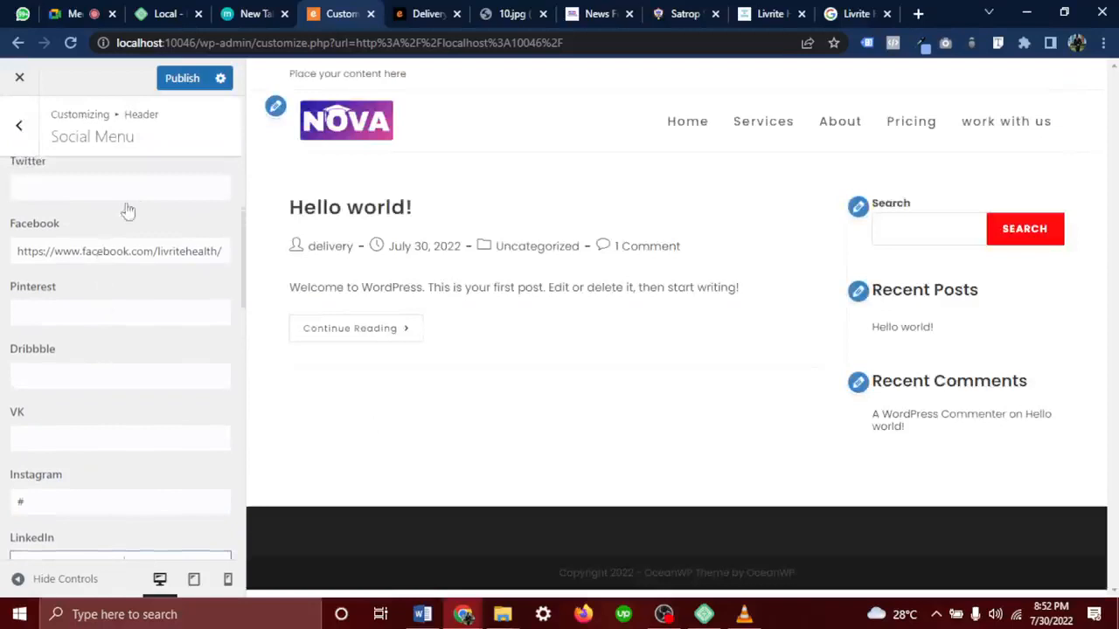
pyautogui.click(59, 188)
pyautogui.scroll(1, 66, 210)
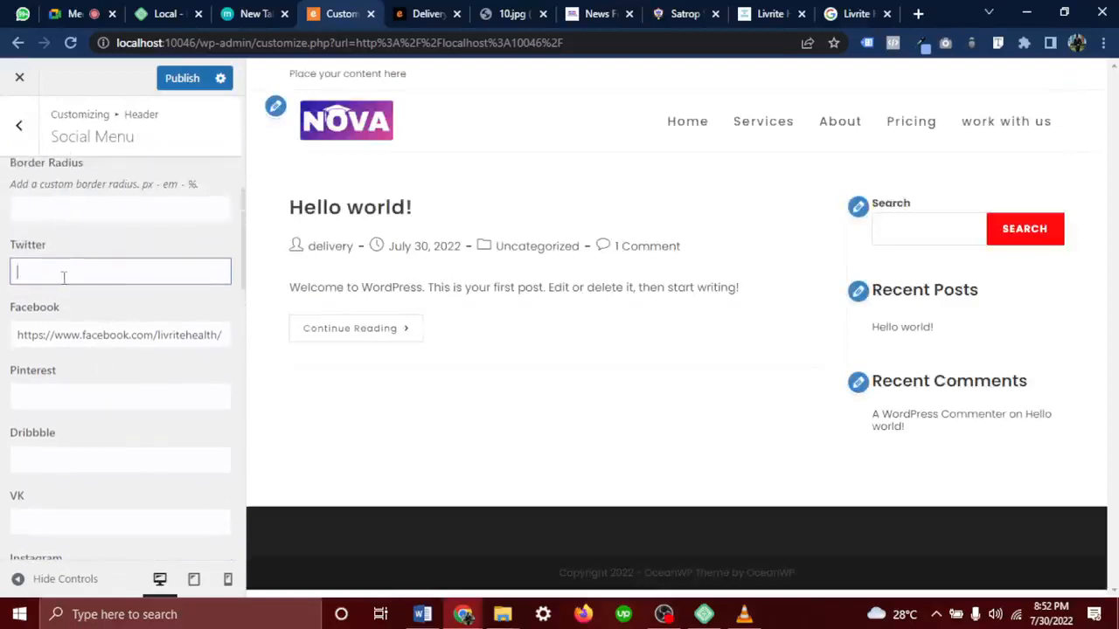
pyautogui.click(129, 333)
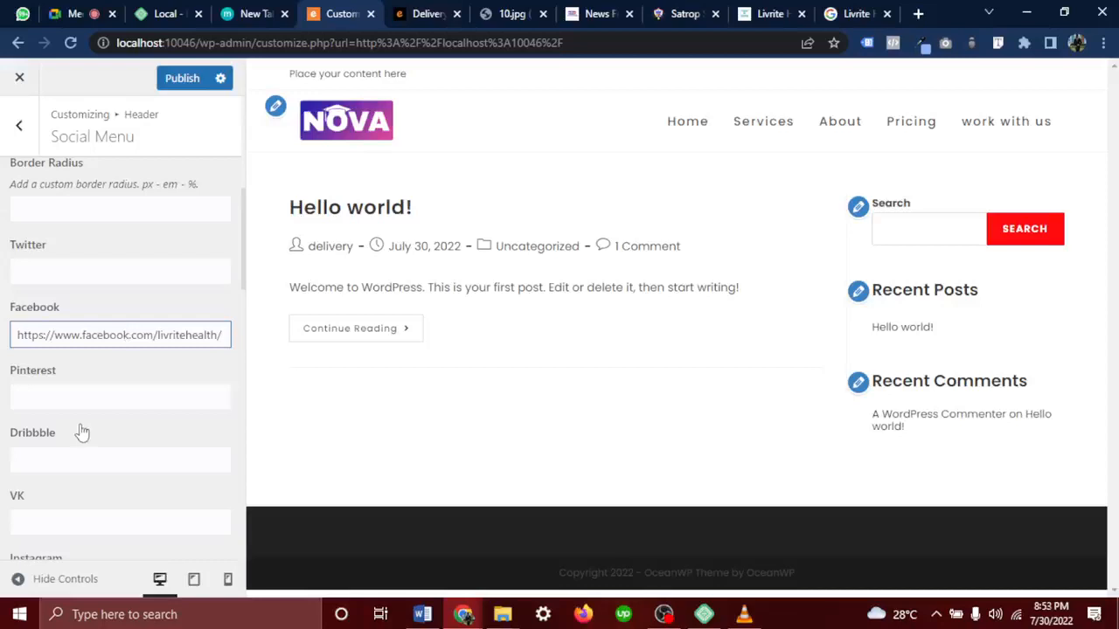
pyautogui.scroll(-1, 81, 432)
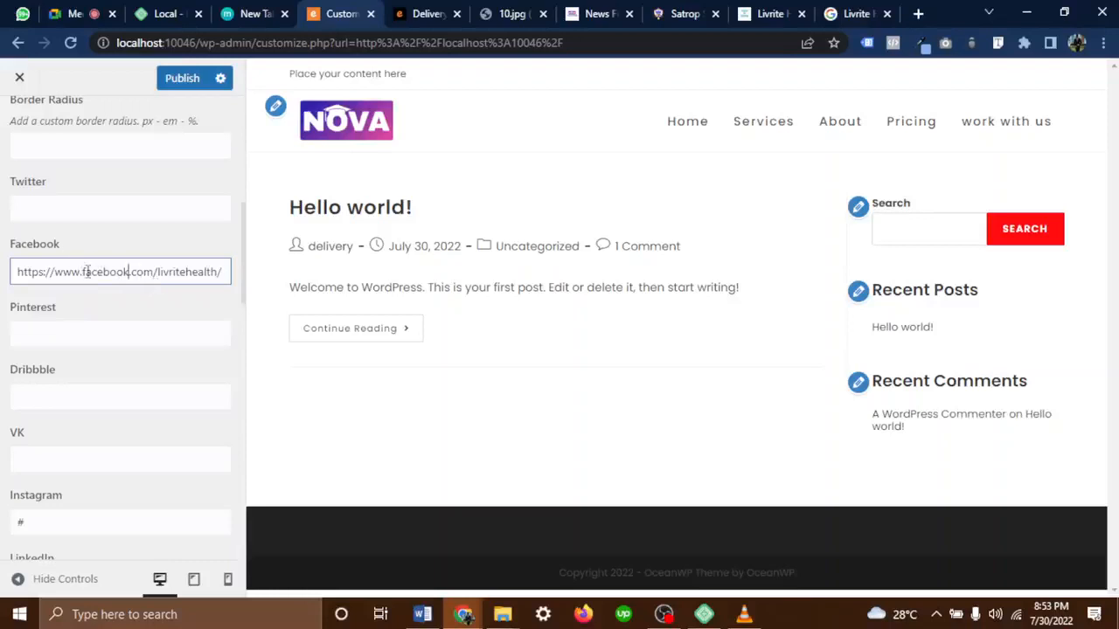
pyautogui.scroll(-3, 88, 271)
pyautogui.moveTo(39, 332); pyautogui.dragTo(7, 336)
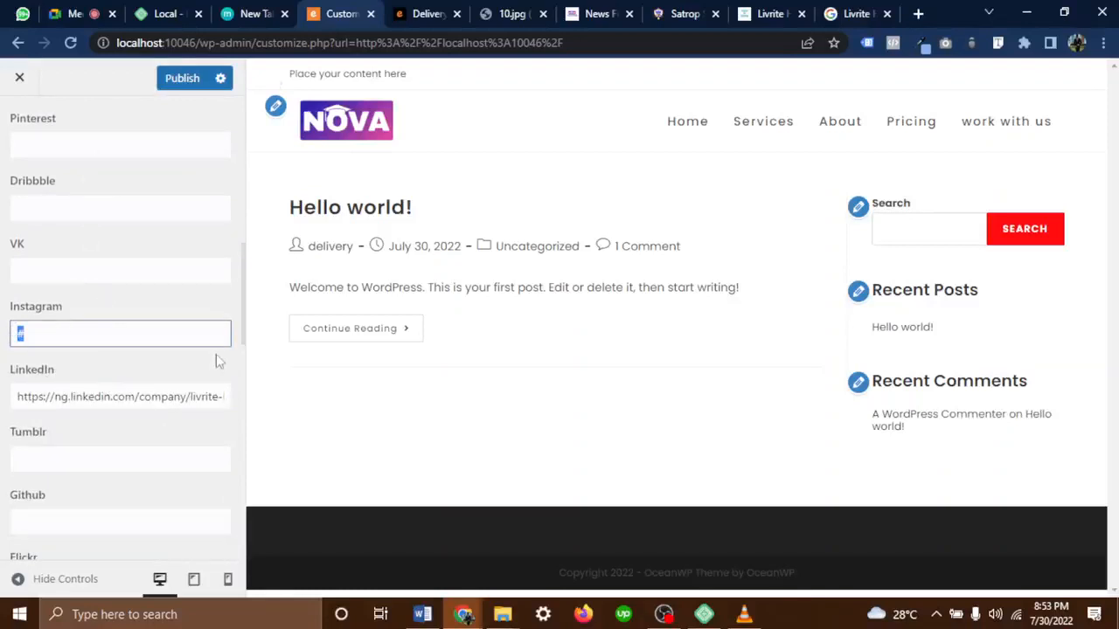
pyautogui.click(186, 80)
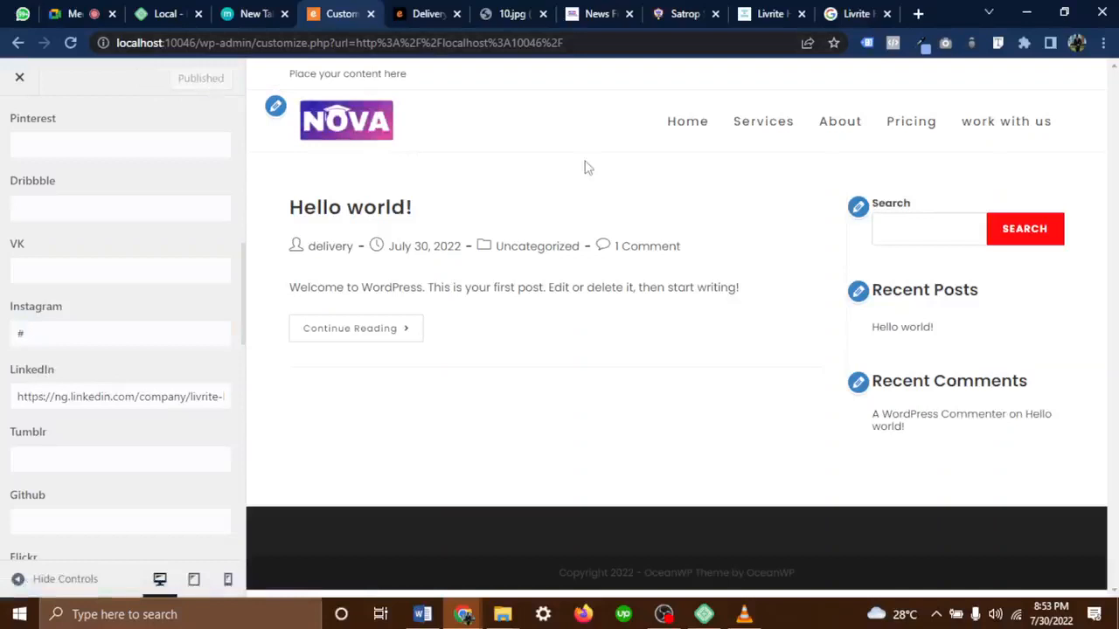
# Peek at Mobile Menu, return to Header, follow Home in the preview, then view 10.jpg
pyautogui.scroll(7, 94, 292)
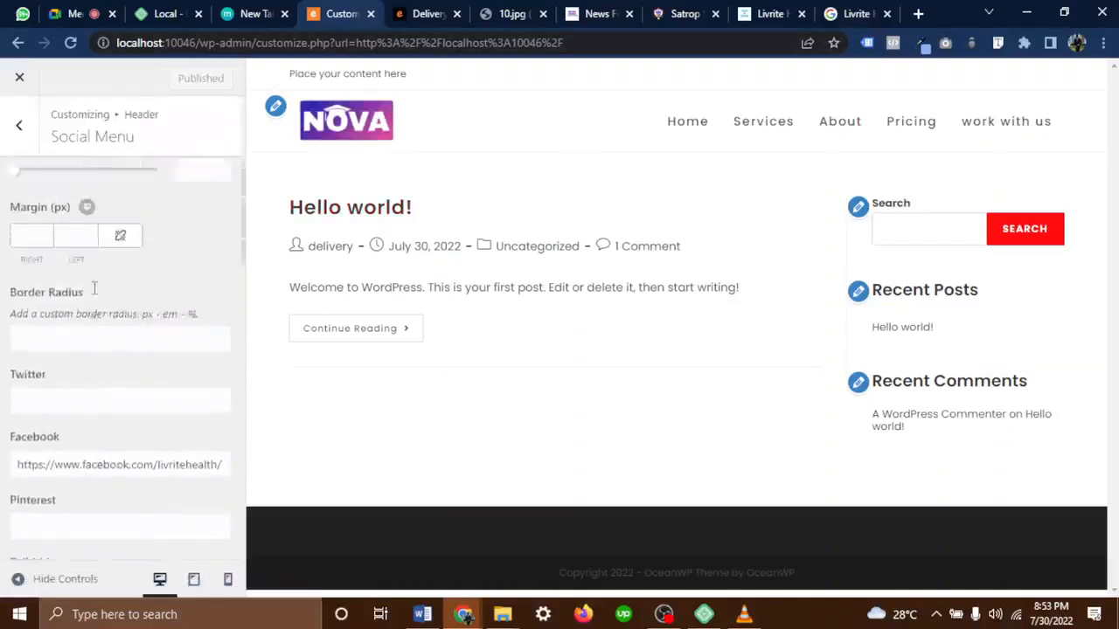
pyautogui.scroll(-1, 95, 292)
pyautogui.scroll(2, 95, 297)
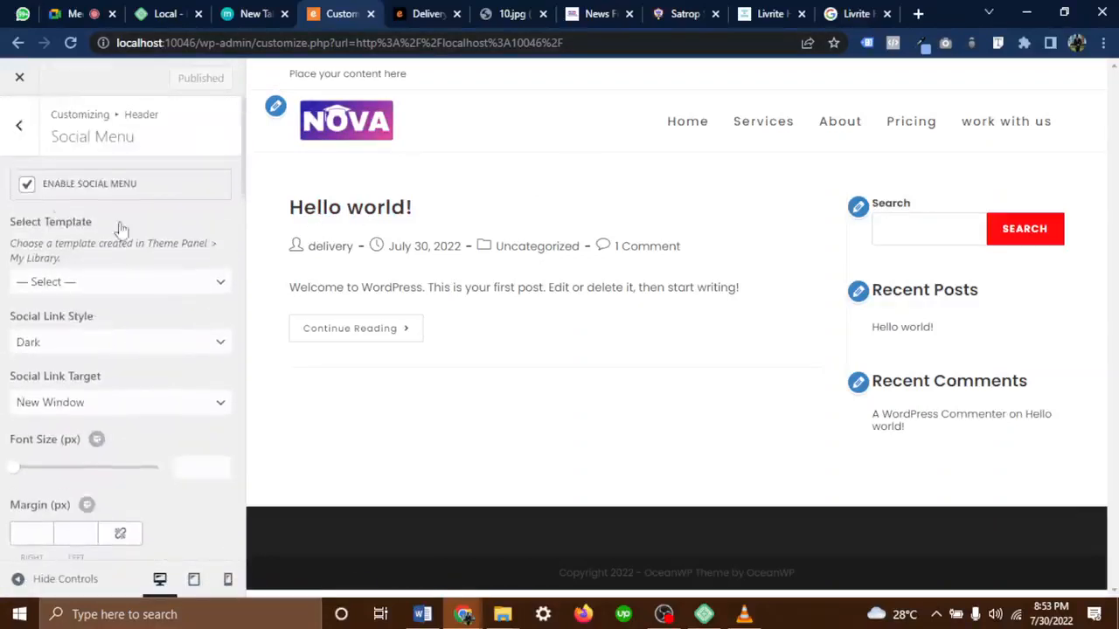
pyautogui.click(14, 138)
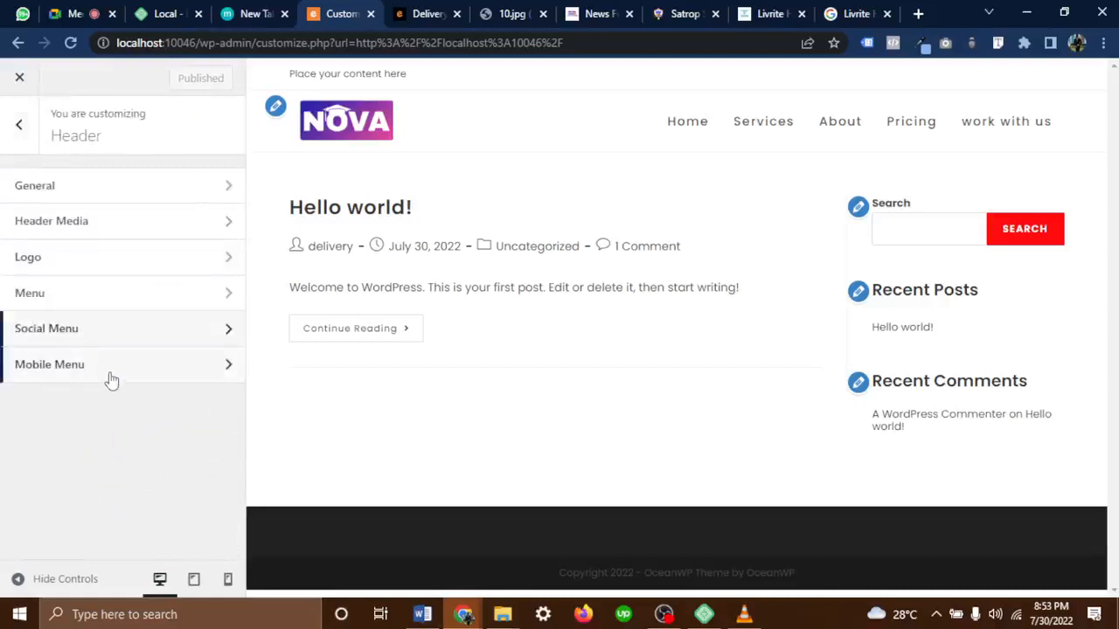
pyautogui.click(70, 371)
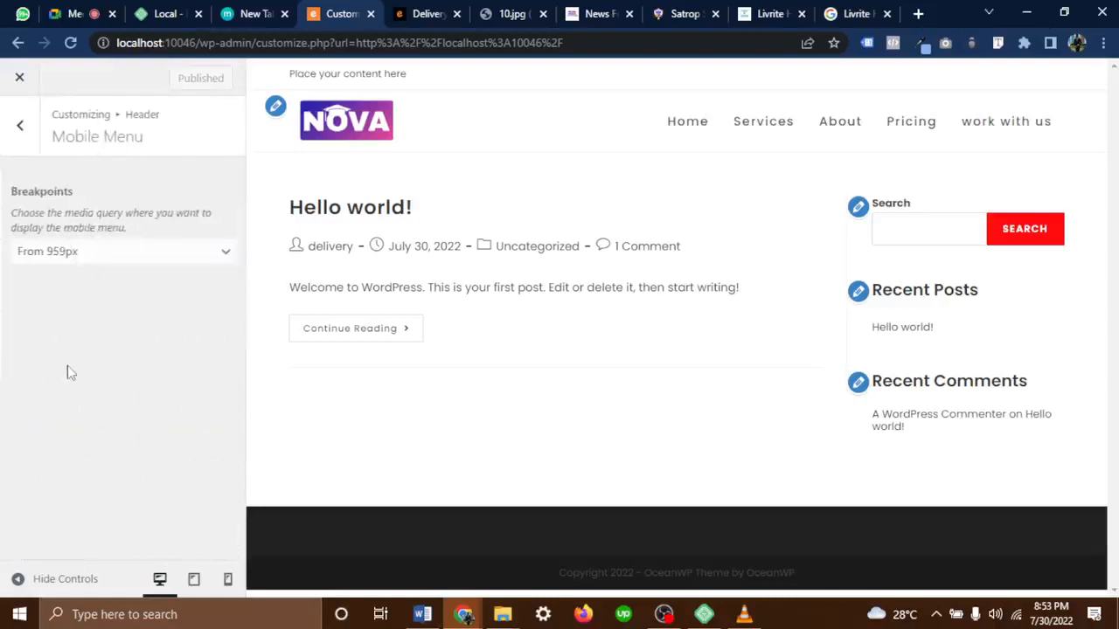
pyautogui.click(23, 127)
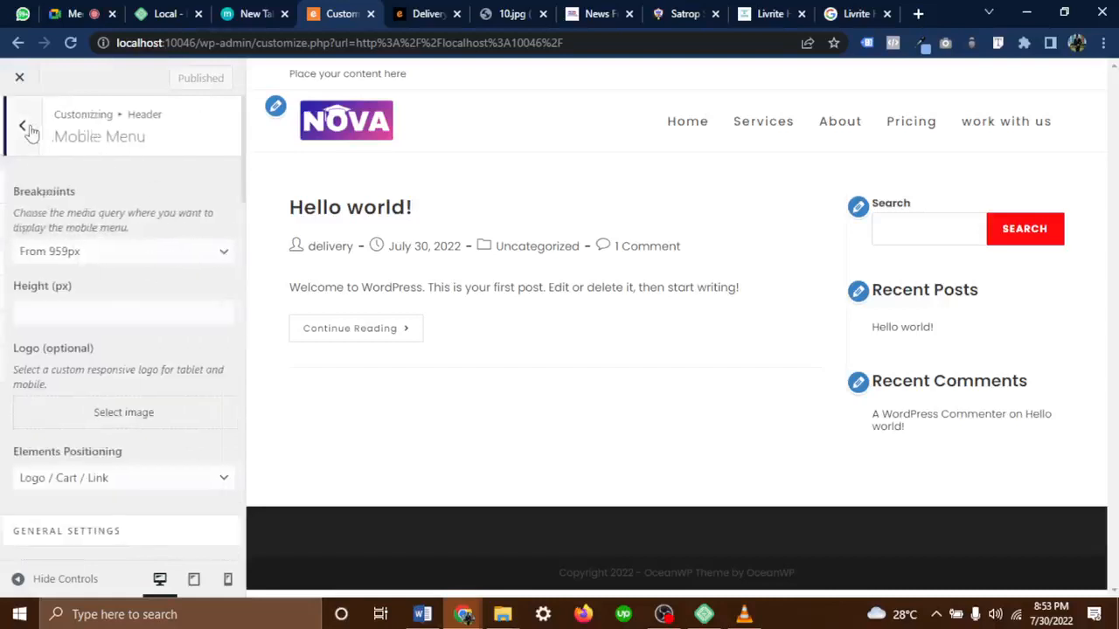
pyautogui.click(688, 129)
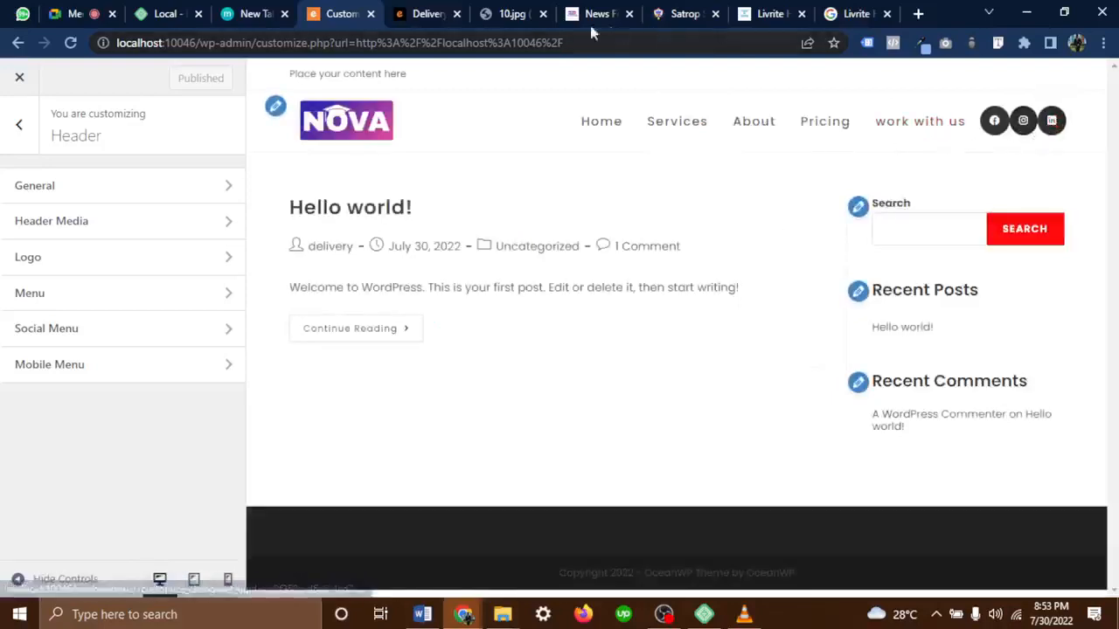
pyautogui.click(523, 14)
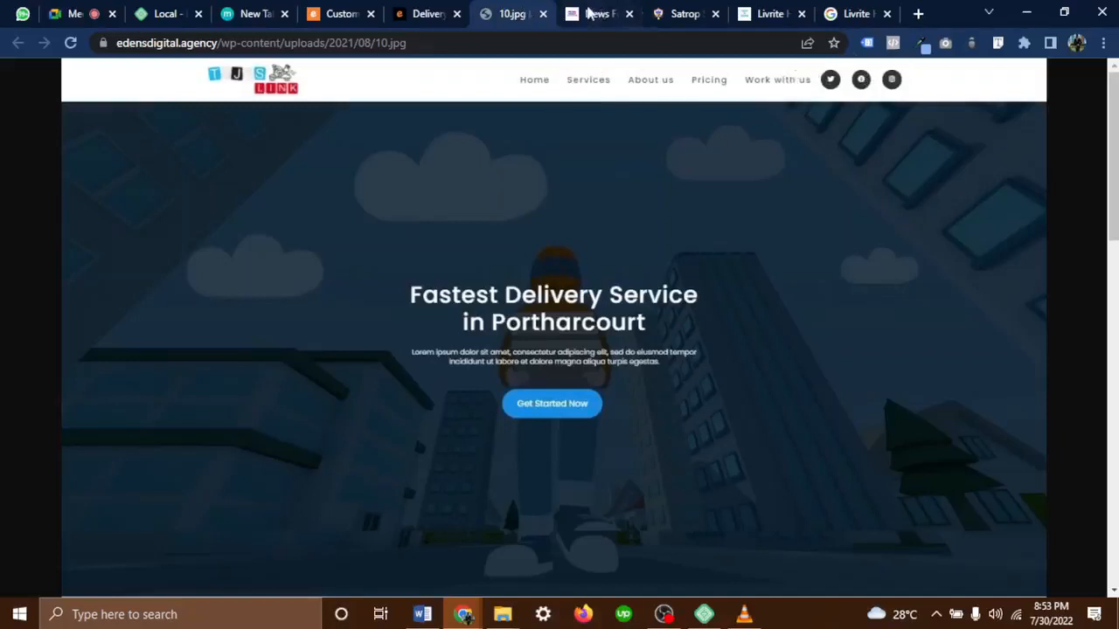
# Compare the preview's top bar text with the 10.jpg and delivery portfolio references
pyautogui.click(359, 14)
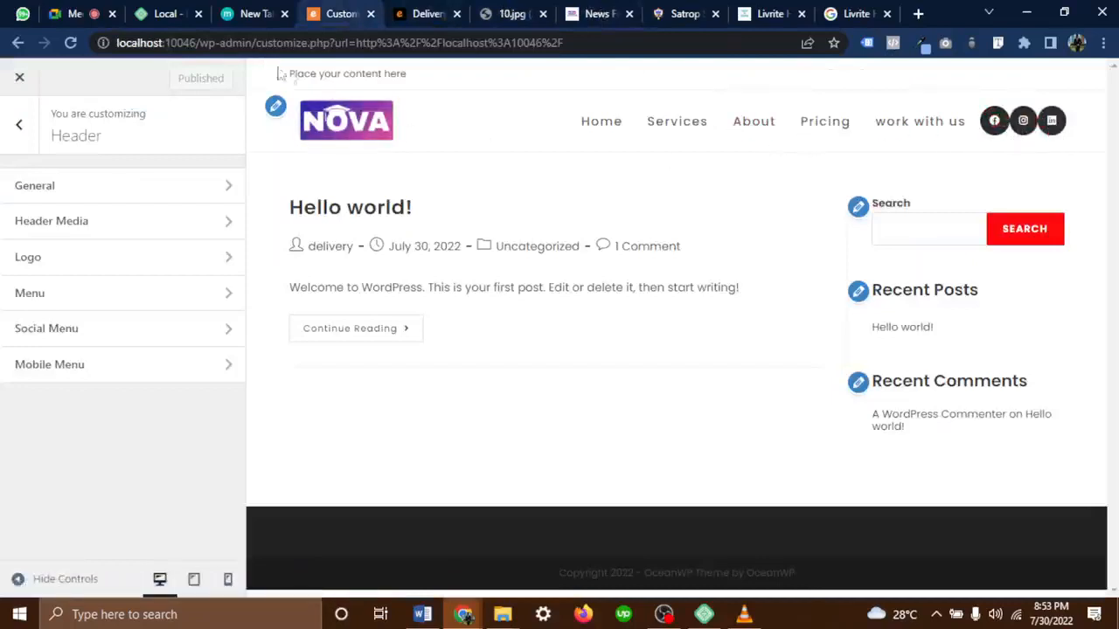
pyautogui.moveTo(429, 80); pyautogui.dragTo(284, 77)
pyautogui.click(497, 16)
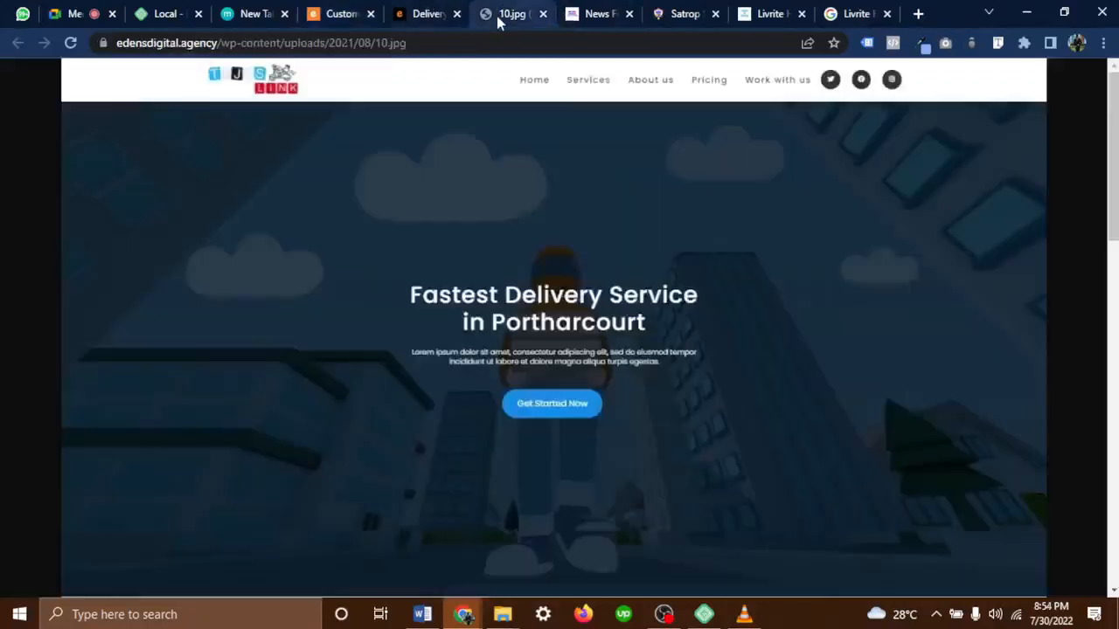
pyautogui.click(429, 15)
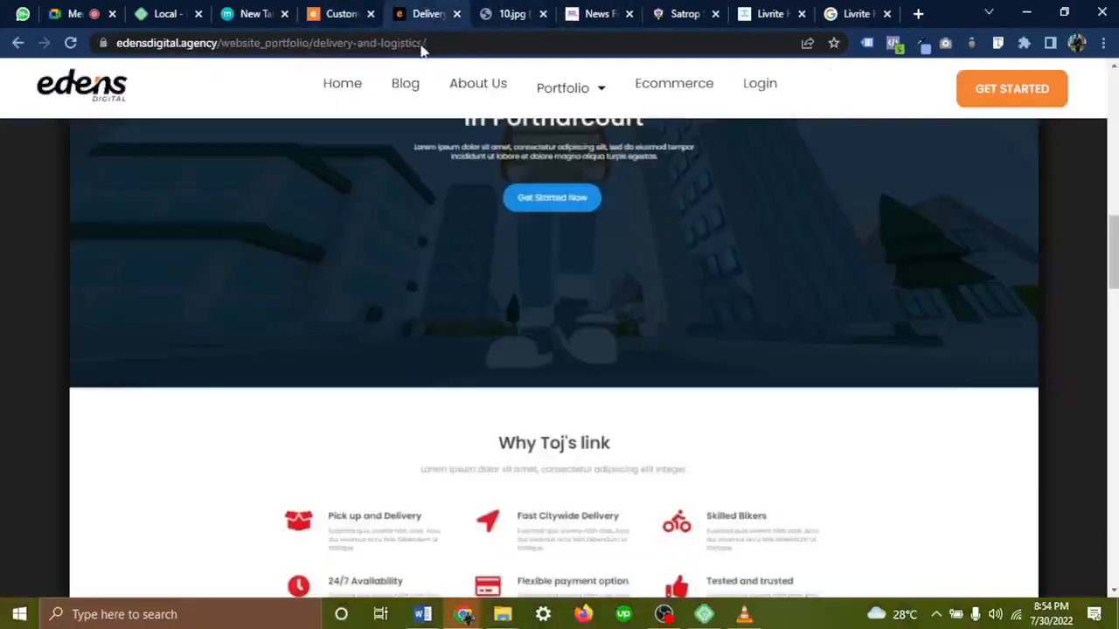
pyautogui.click(342, 17)
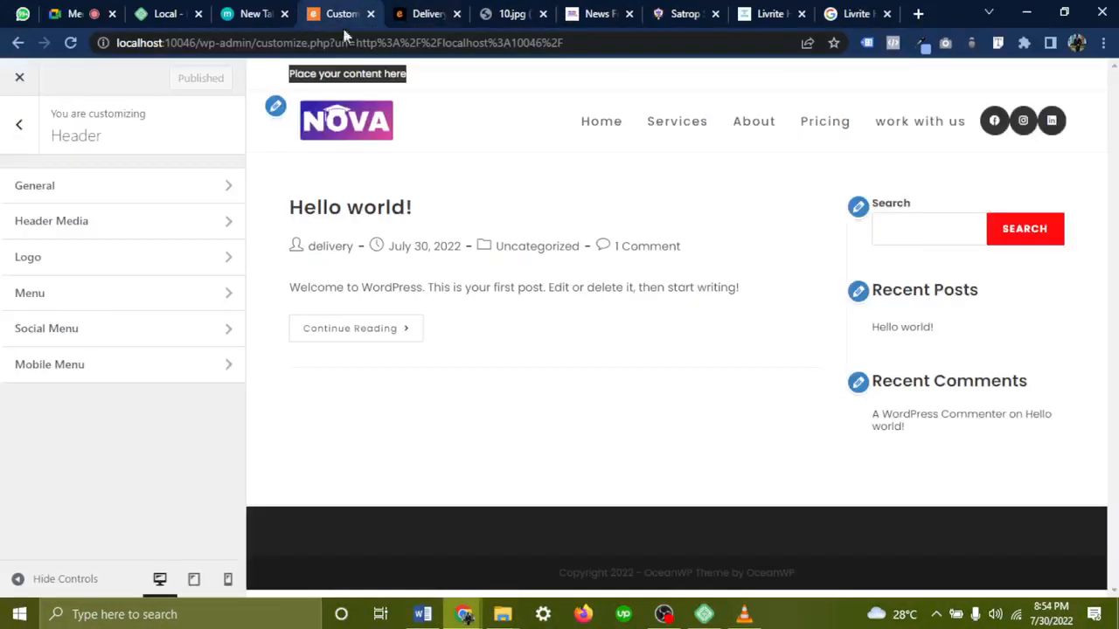
pyautogui.click(442, 75)
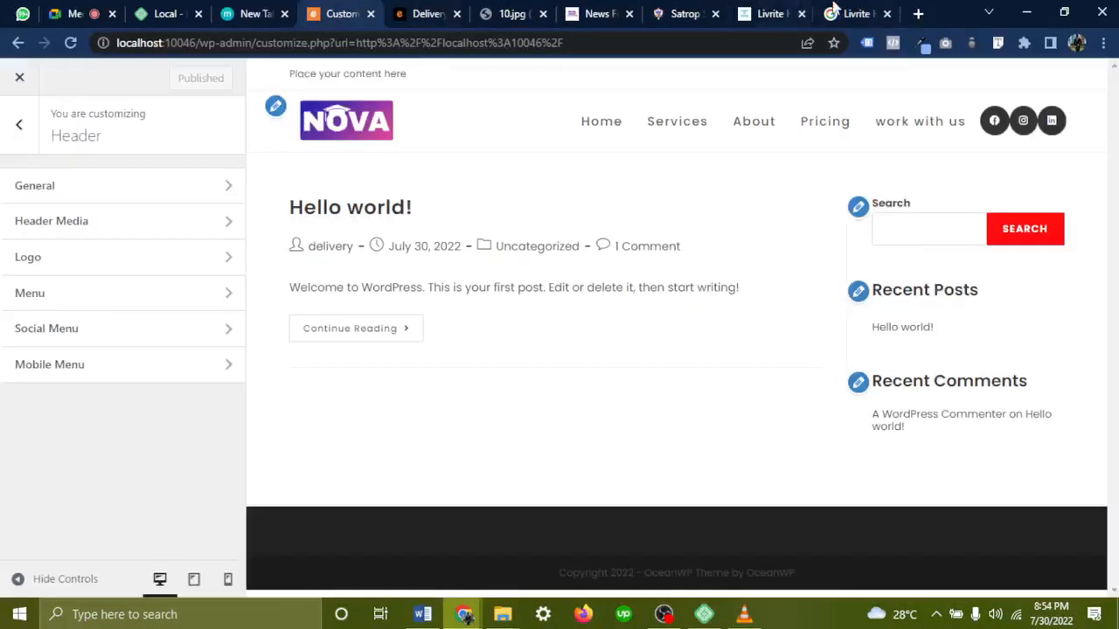
# Review the Satrop Schools homepage logo and navigation, then return to the Customizer
pyautogui.click(682, 14)
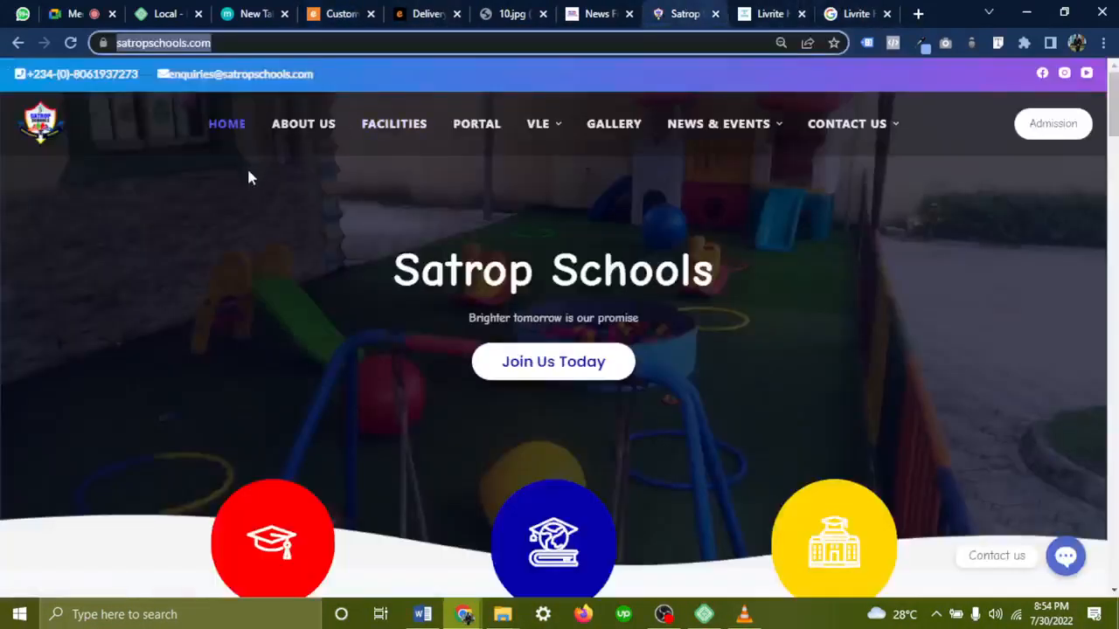
pyautogui.scroll(-2, 248, 177)
pyautogui.scroll(2, 249, 177)
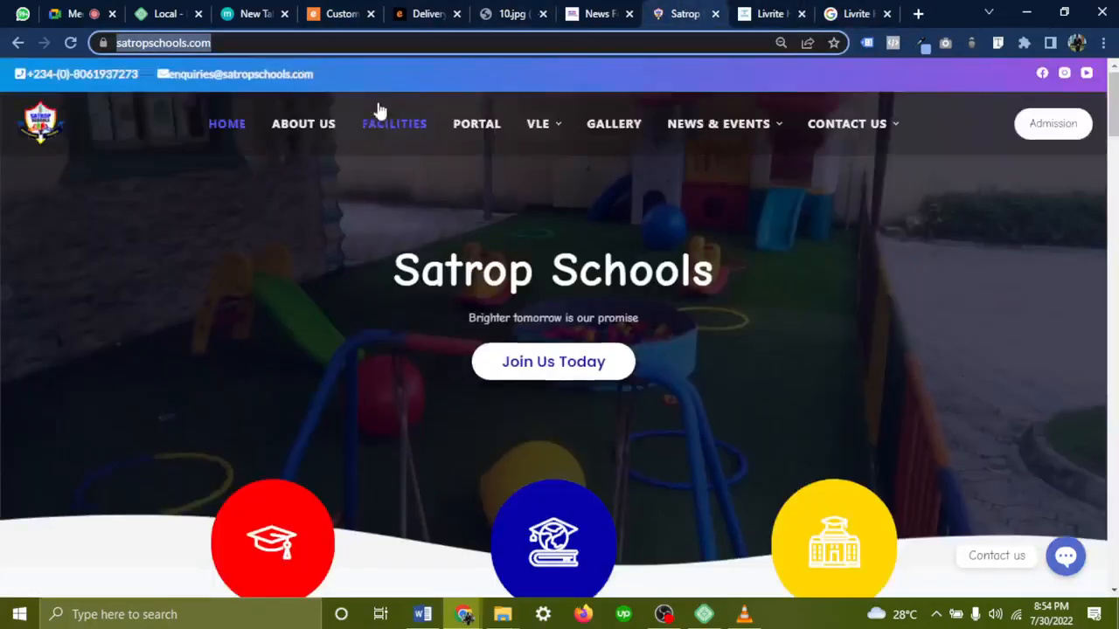
pyautogui.moveTo(3, 87); pyautogui.dragTo(928, 116)
pyautogui.click(795, 97)
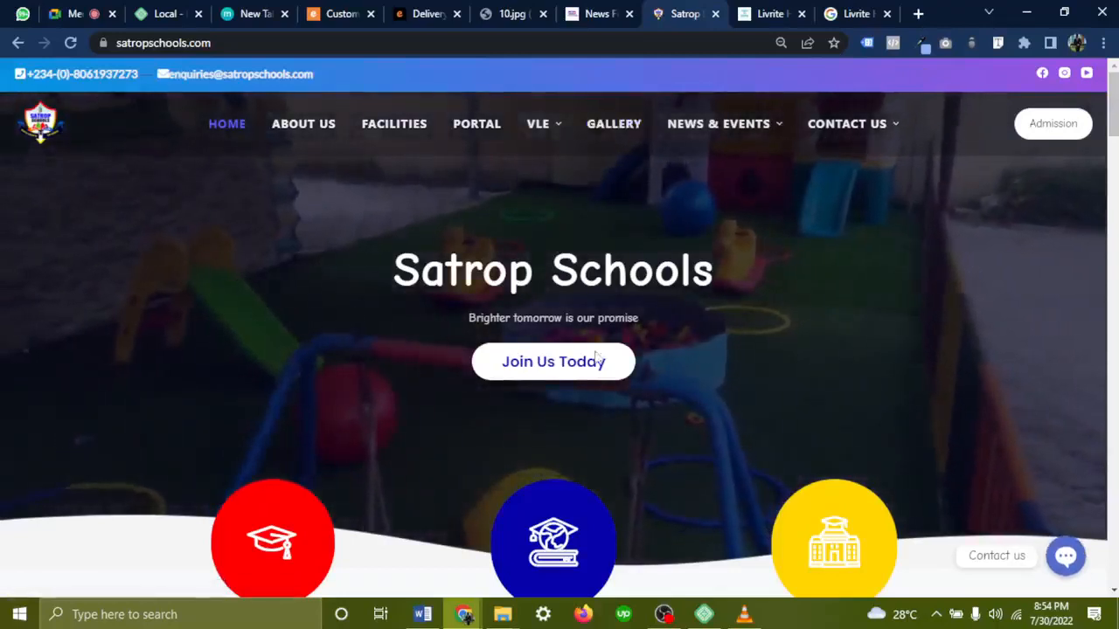
pyautogui.click(337, 19)
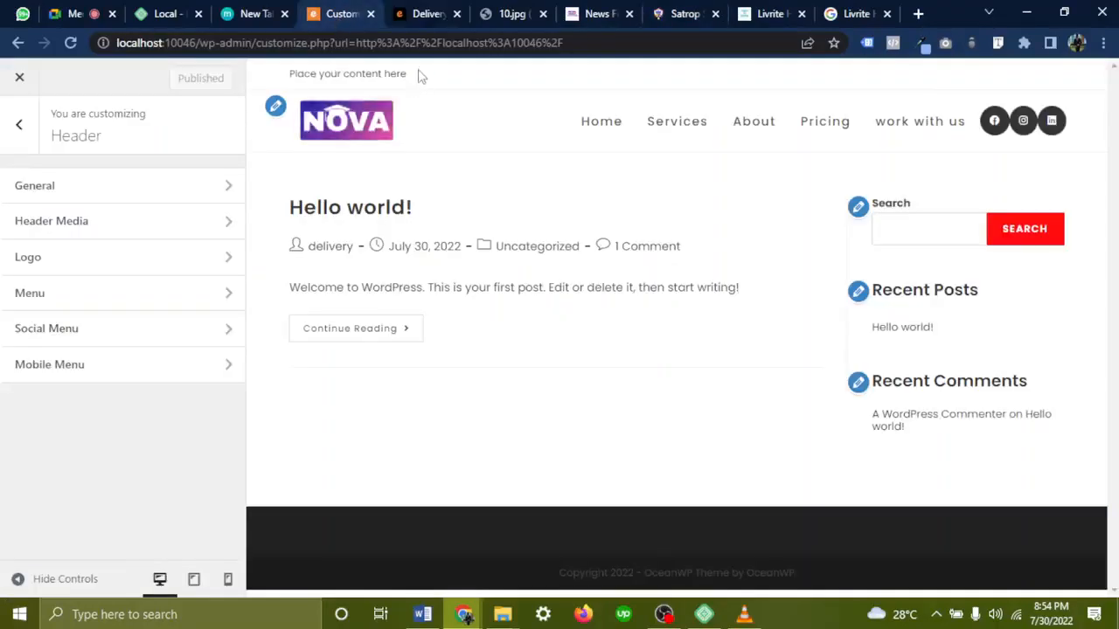
# Give the header social icons 10 px right and left margins and publish
pyautogui.click(134, 331)
pyautogui.scroll(-3, 154, 452)
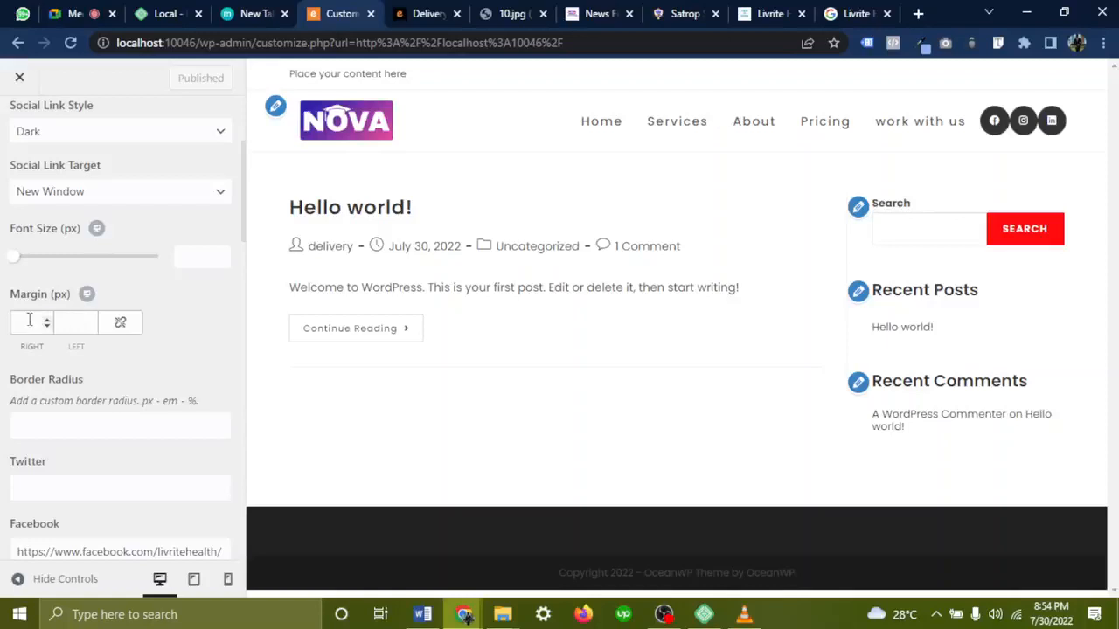
pyautogui.click(29, 320)
pyautogui.write('10')
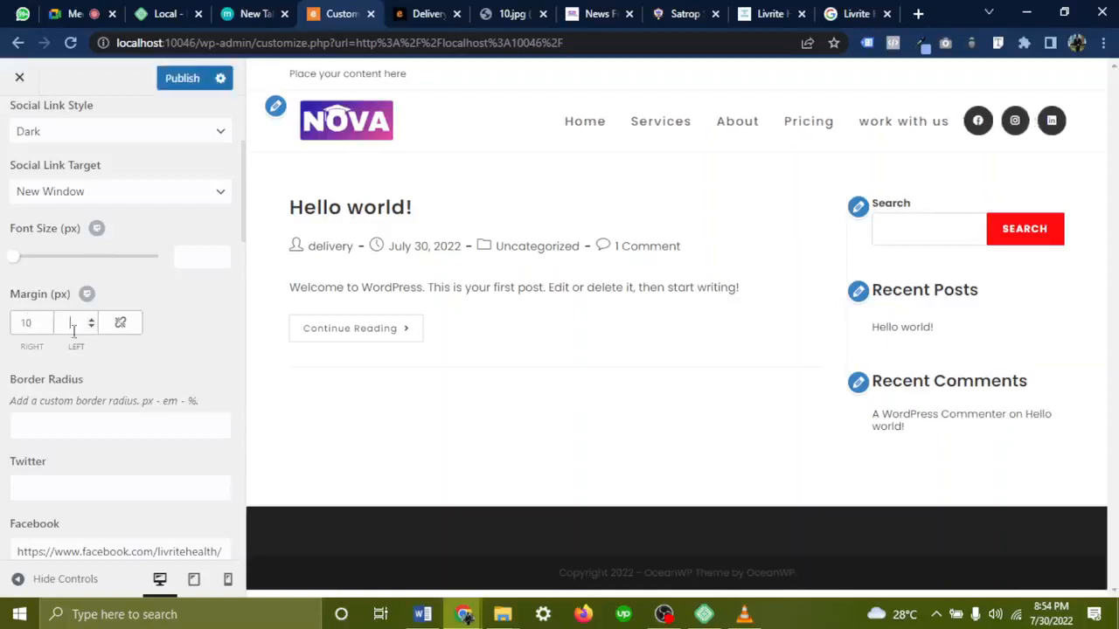
pyautogui.write('10')
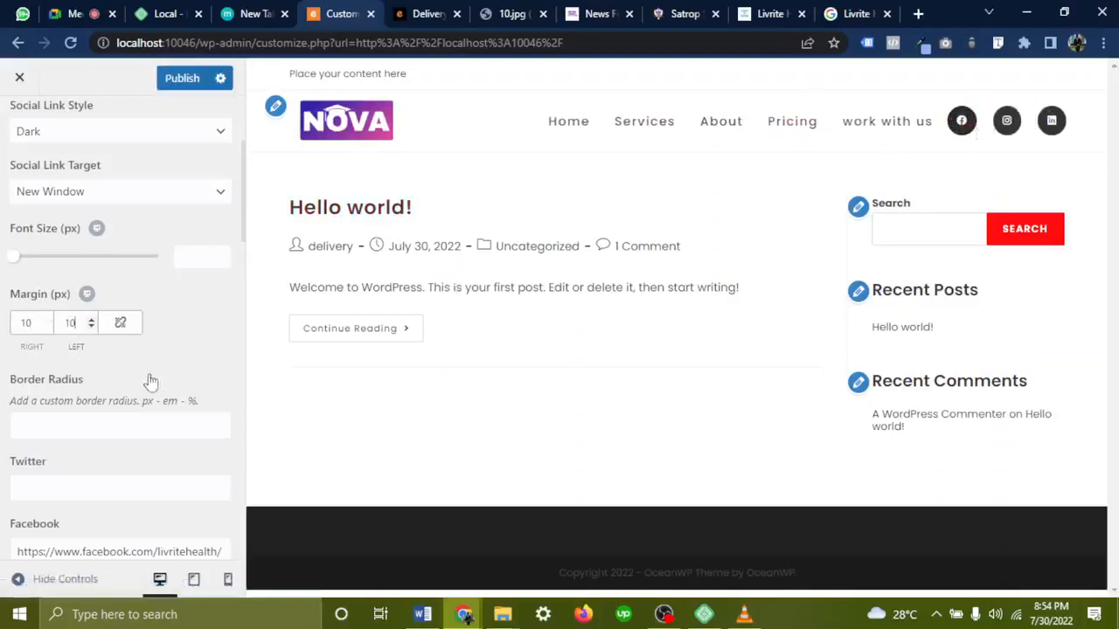
pyautogui.click(191, 88)
pyautogui.scroll(3, 149, 193)
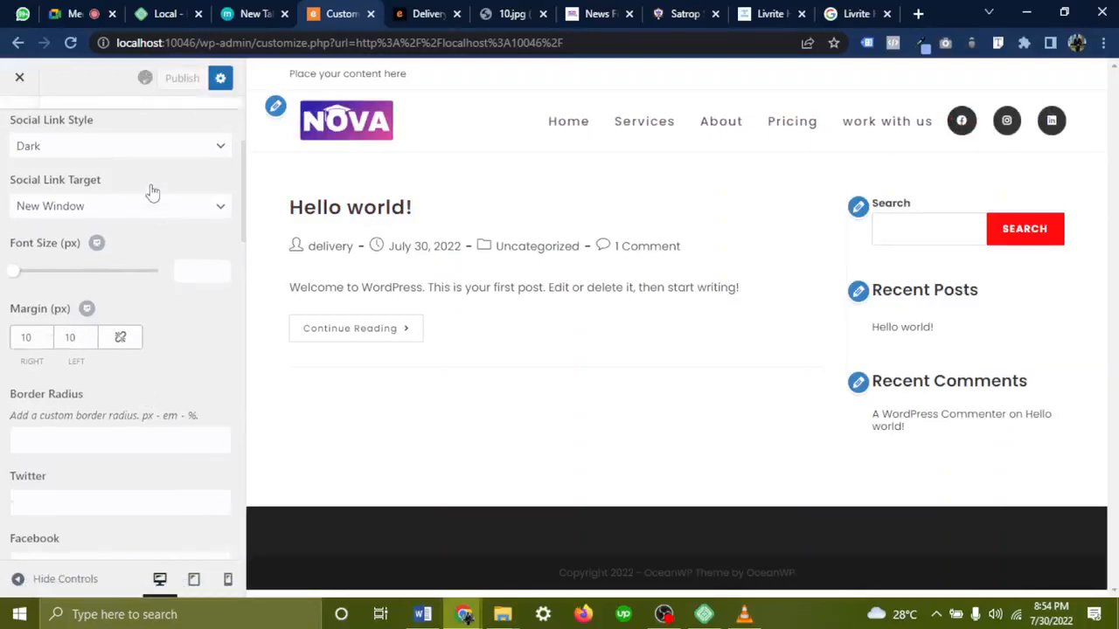
pyautogui.click(20, 122)
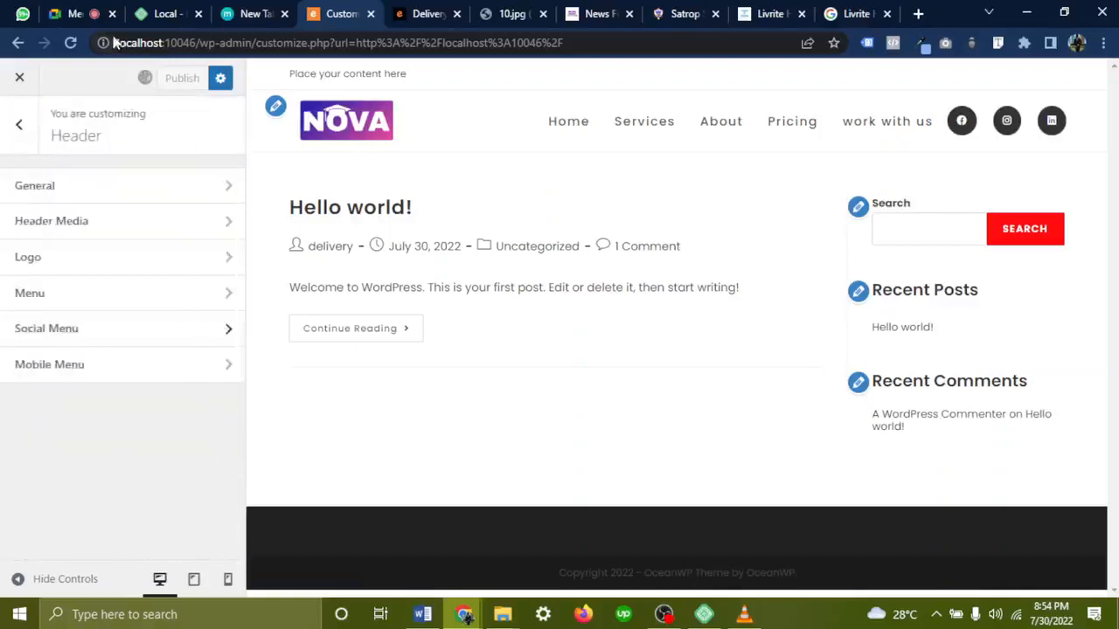
pyautogui.click(75, 13)
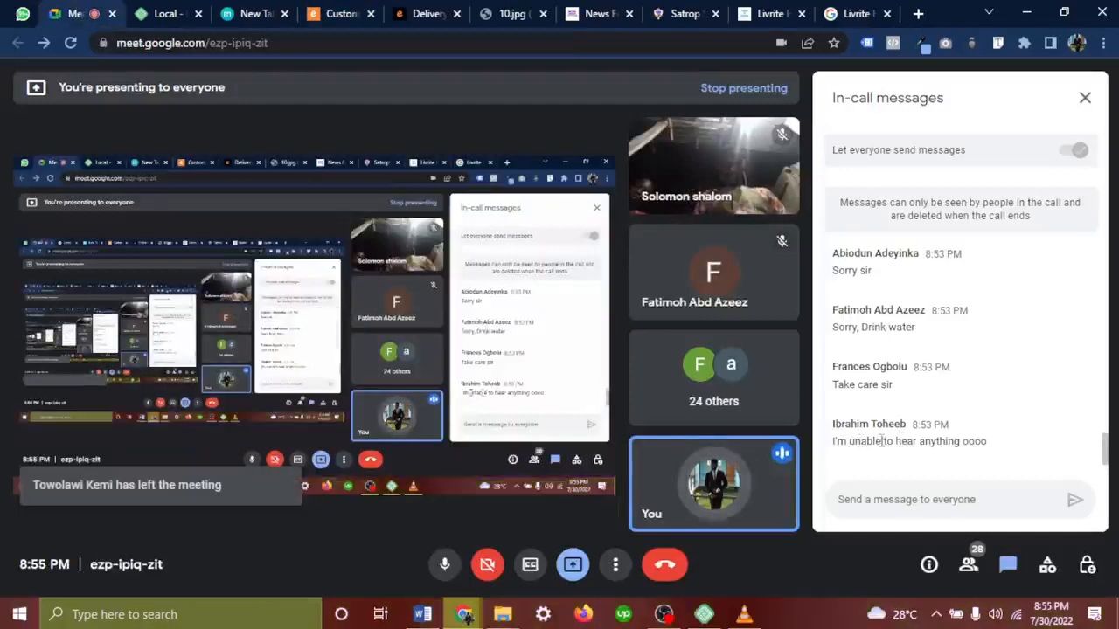
pyautogui.moveTo(834, 442); pyautogui.dragTo(915, 441)
pyautogui.click(991, 394)
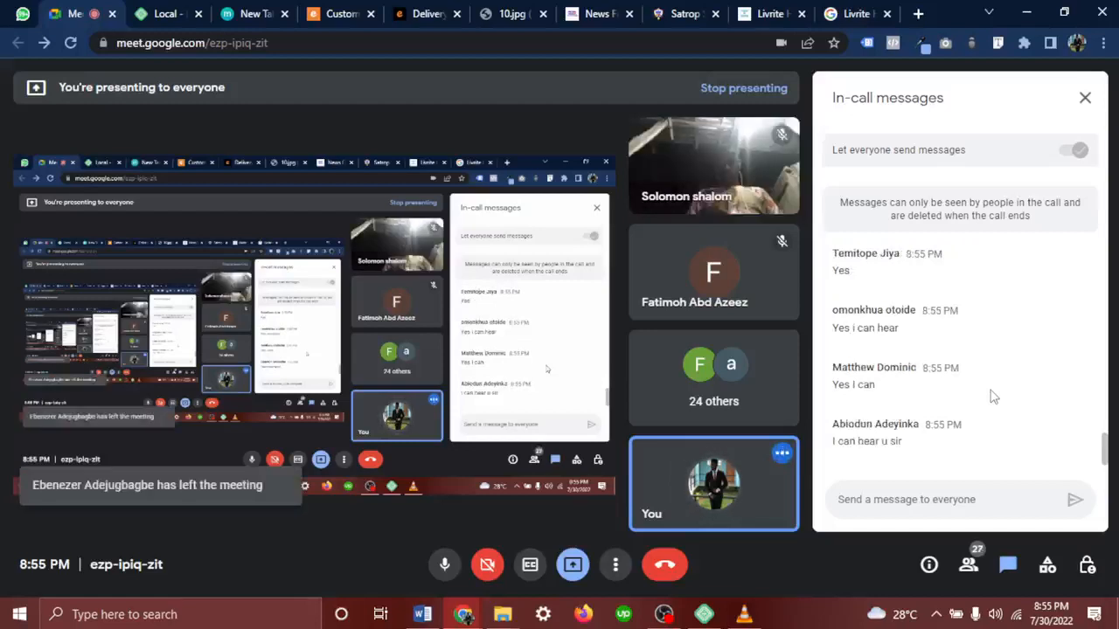
pyautogui.moveTo(663, 142)
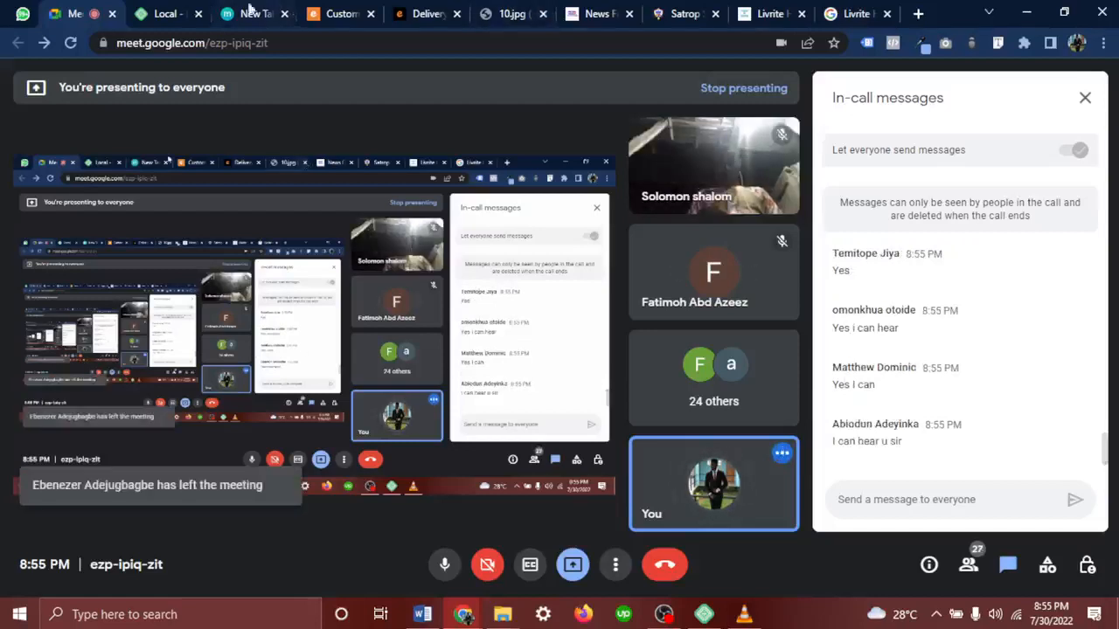
# Return to the Customizer's Mobile Menu settings and switch the preview to mobile size
pyautogui.click(330, 11)
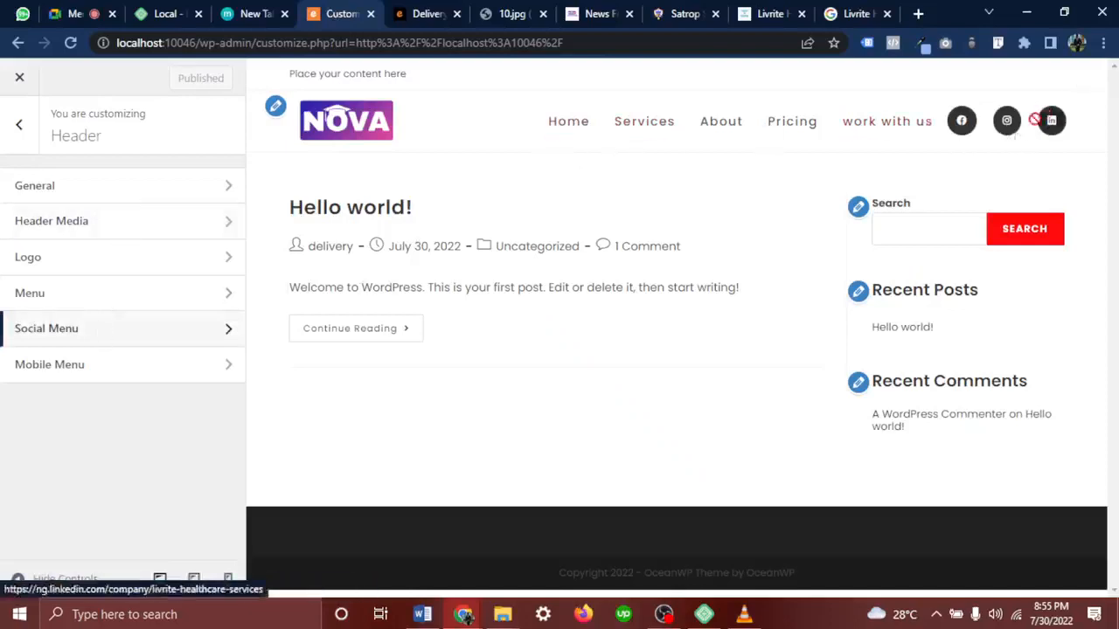
pyautogui.click(59, 367)
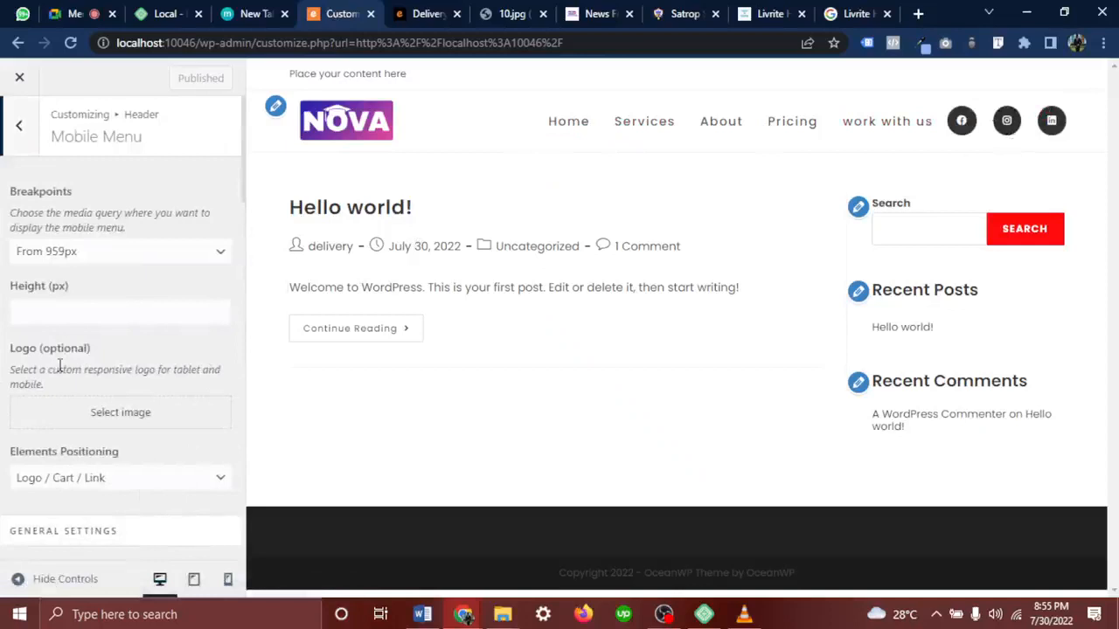
pyautogui.click(228, 579)
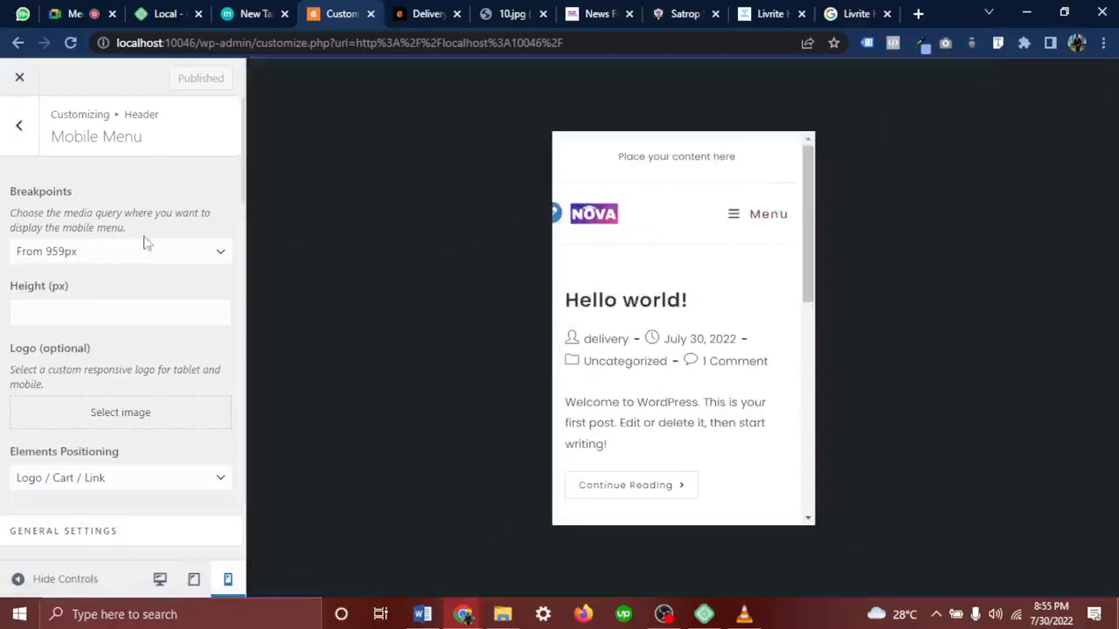
pyautogui.scroll(-3, 125, 265)
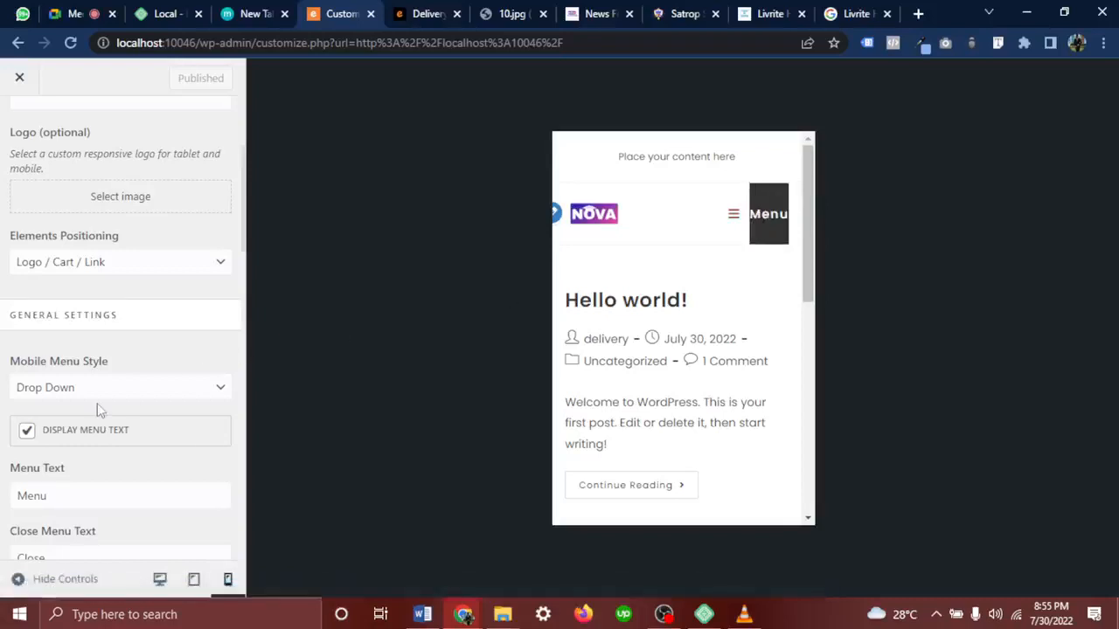
pyautogui.scroll(-1, 97, 403)
pyautogui.moveTo(130, 227); pyautogui.dragTo(9, 226)
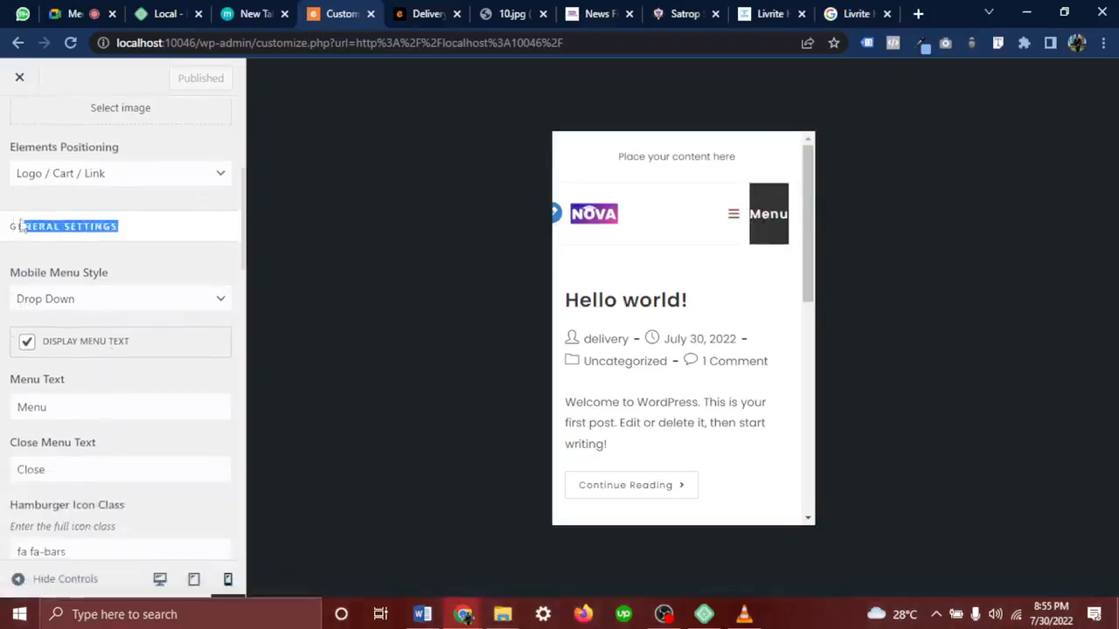
pyautogui.moveTo(126, 277); pyautogui.dragTo(11, 275)
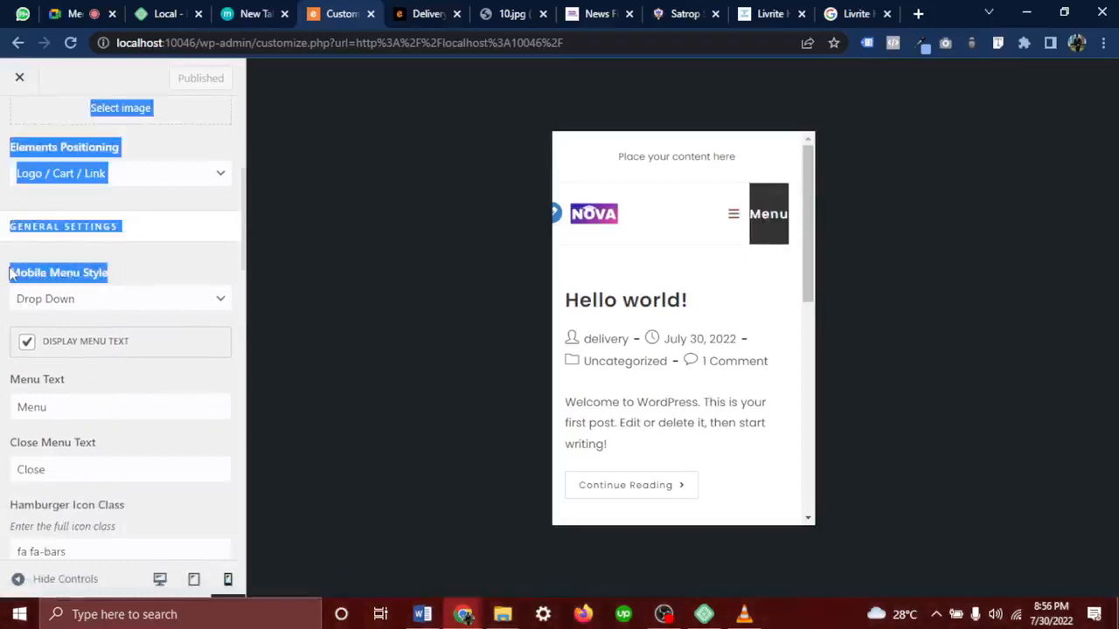
pyautogui.click(143, 272)
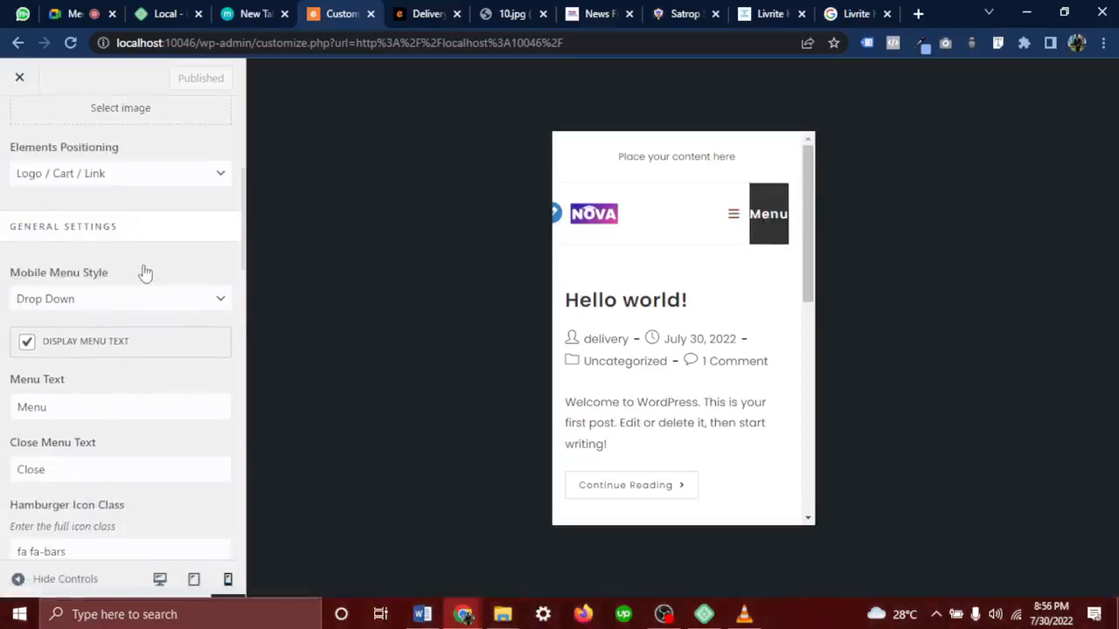
# Test the preview's drop-down menu and list the Mobile Menu Style options
pyautogui.click(731, 219)
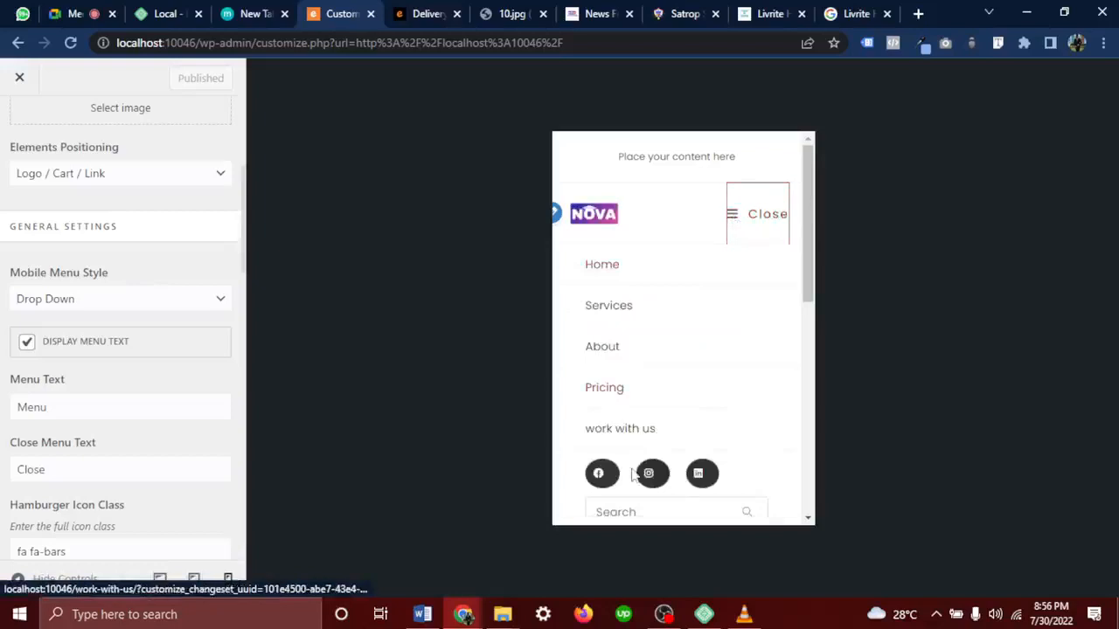
pyautogui.scroll(-2, 635, 474)
pyautogui.scroll(1, 634, 475)
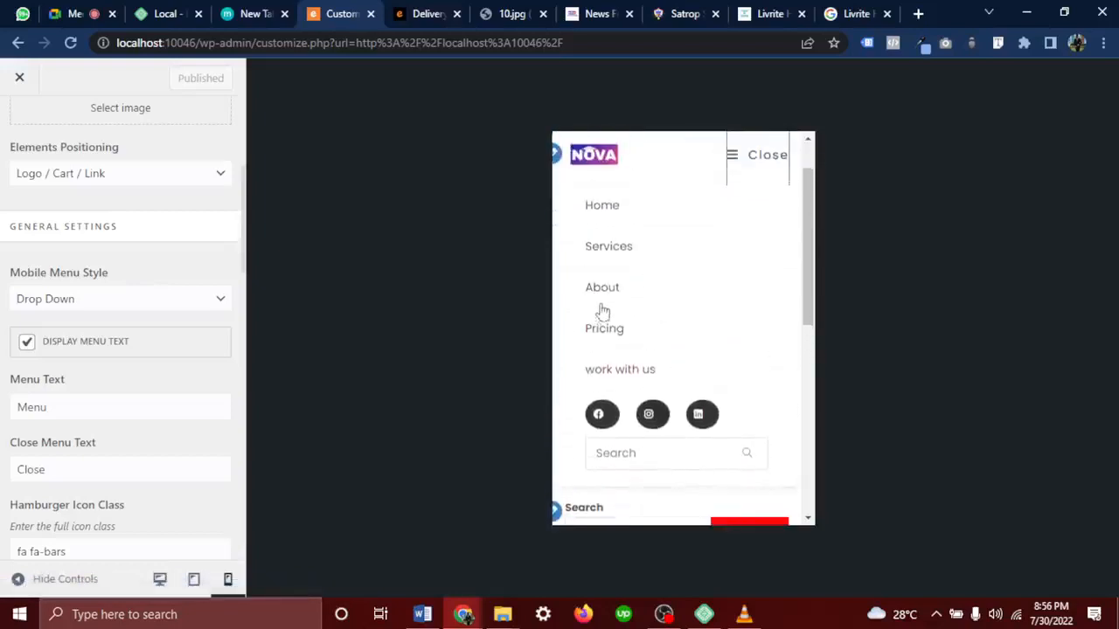
pyautogui.scroll(1, 602, 323)
pyautogui.click(100, 301)
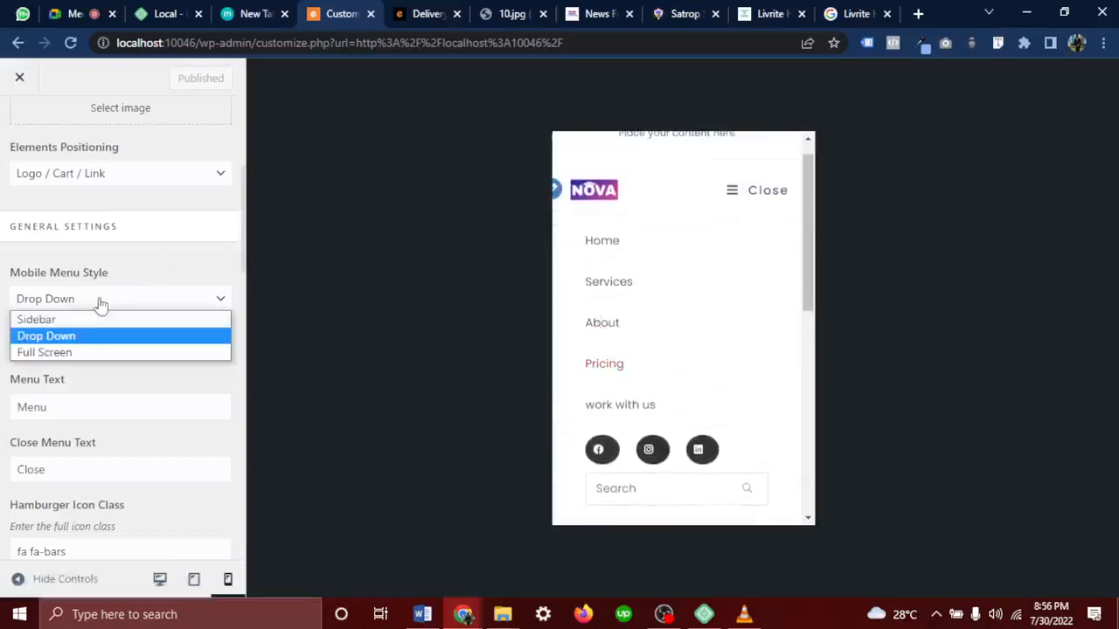
# Switch the mobile menu to Sidebar style and test it in the preview
pyautogui.click(81, 320)
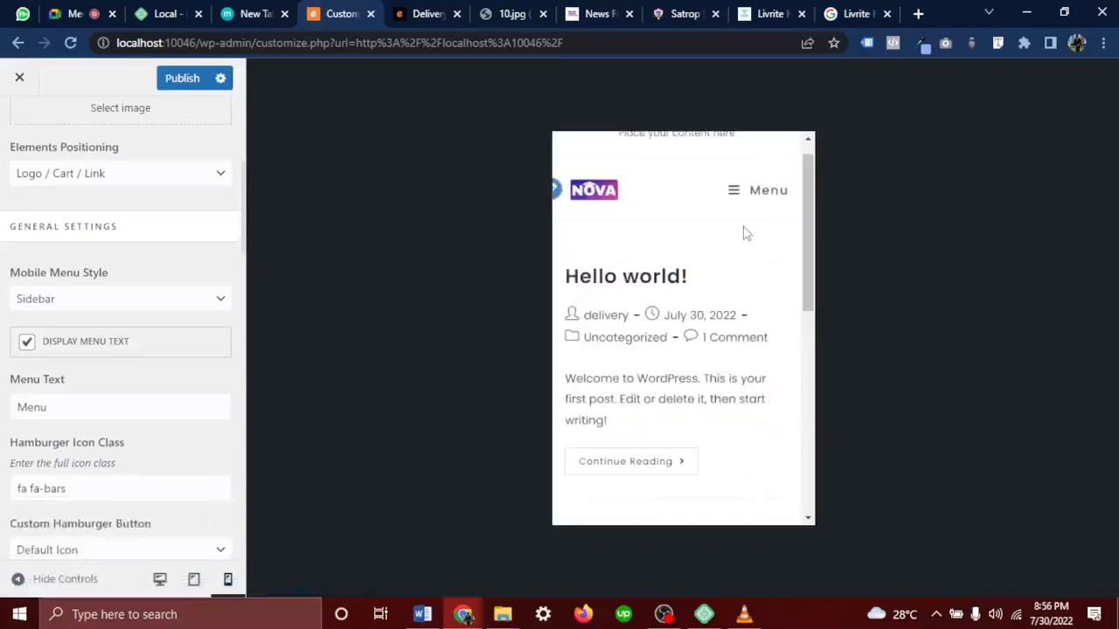
pyautogui.click(780, 194)
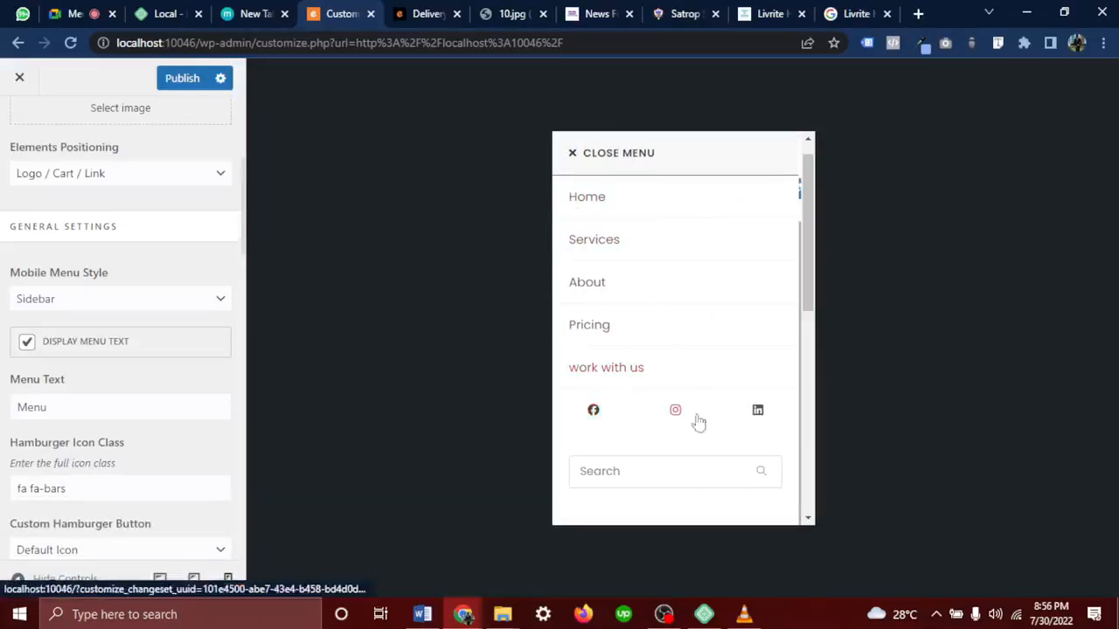
pyautogui.click(577, 155)
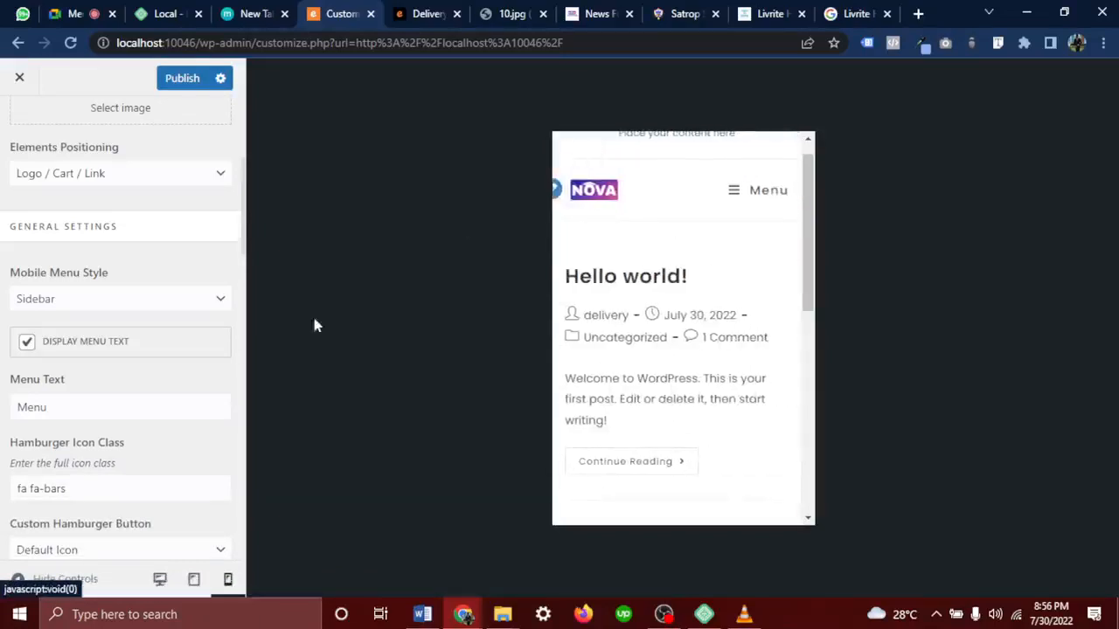
# Try the Full Screen mobile menu style in the preview, then revert to Drop Down
pyautogui.click(109, 300)
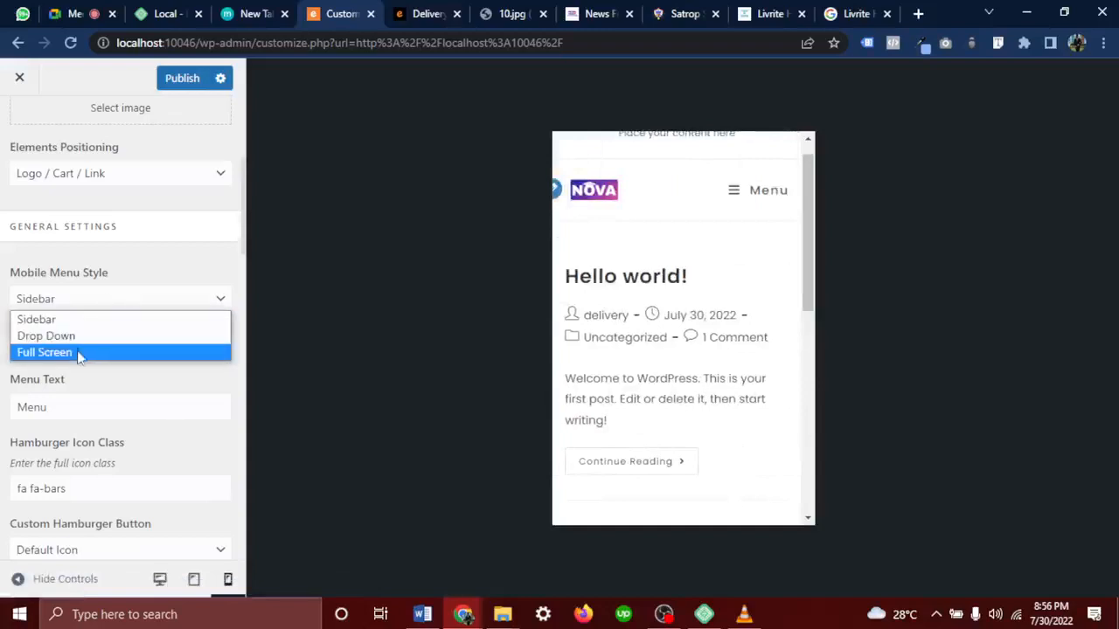
pyautogui.click(79, 353)
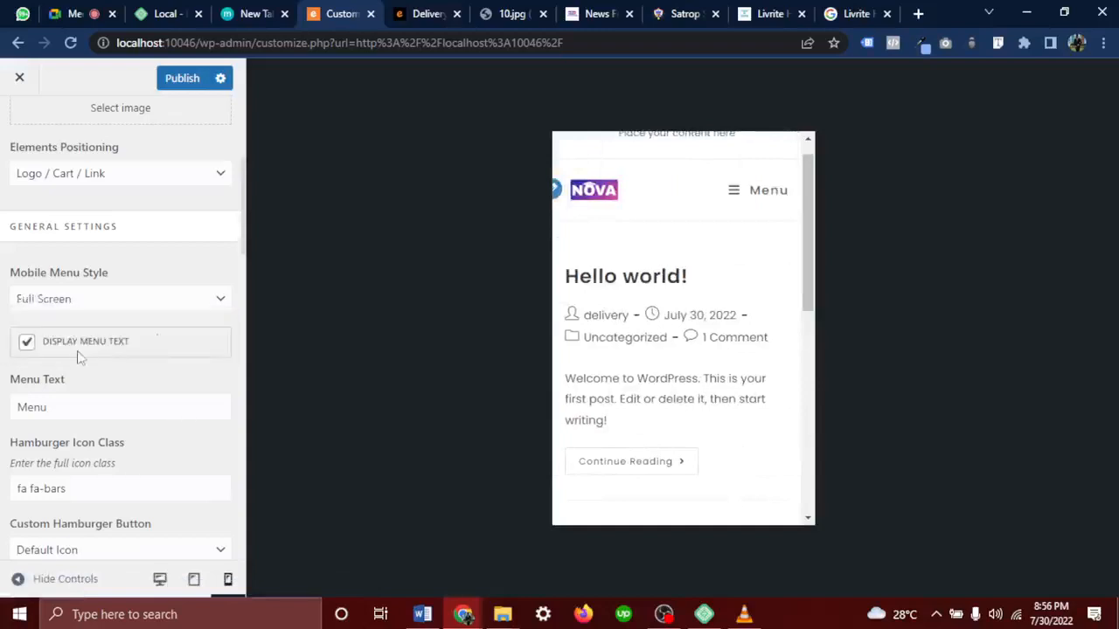
pyautogui.click(747, 195)
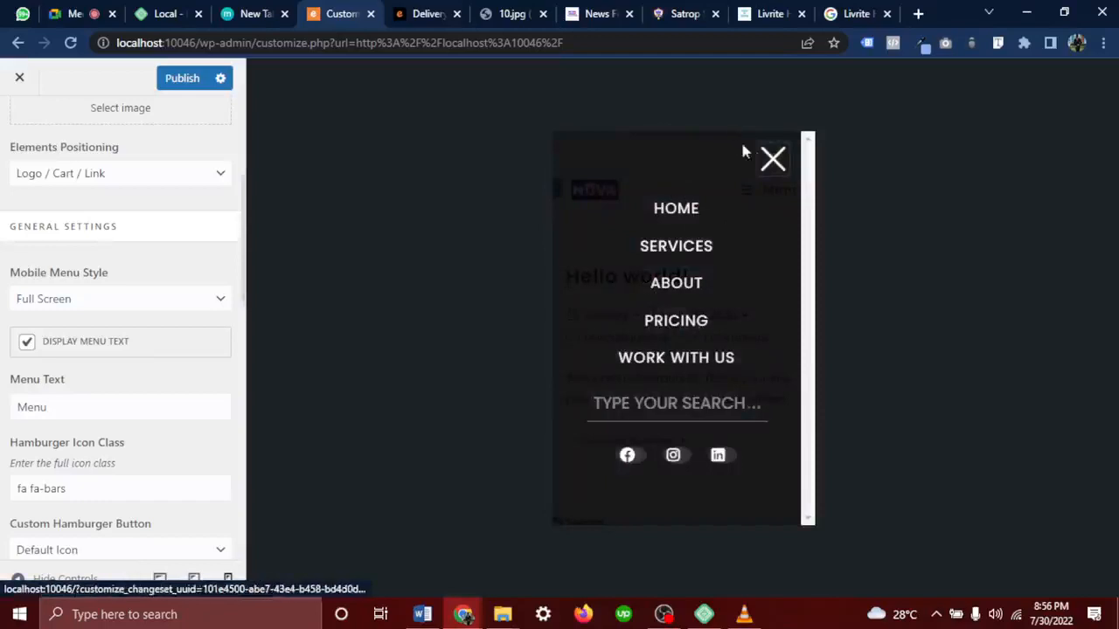
pyautogui.click(774, 159)
pyautogui.click(749, 191)
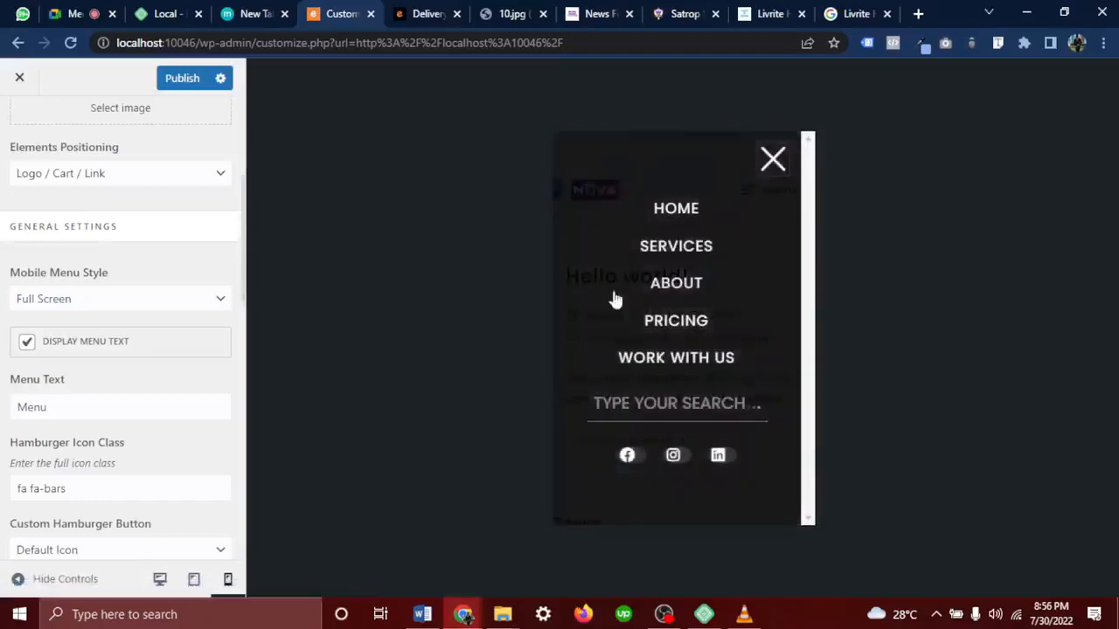
pyautogui.click(771, 161)
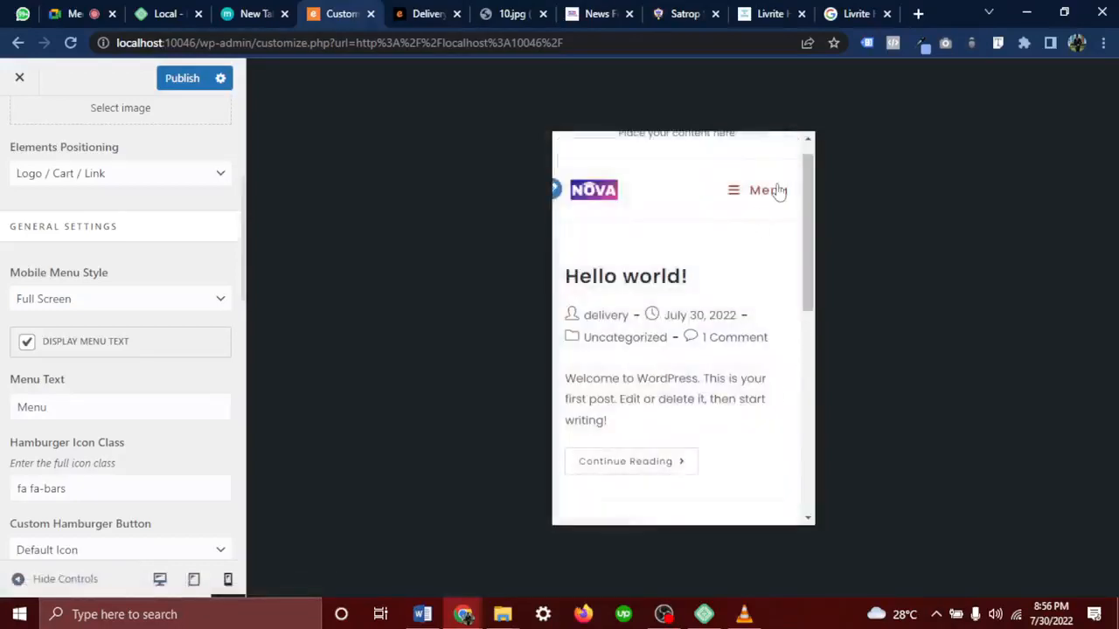
pyautogui.click(138, 298)
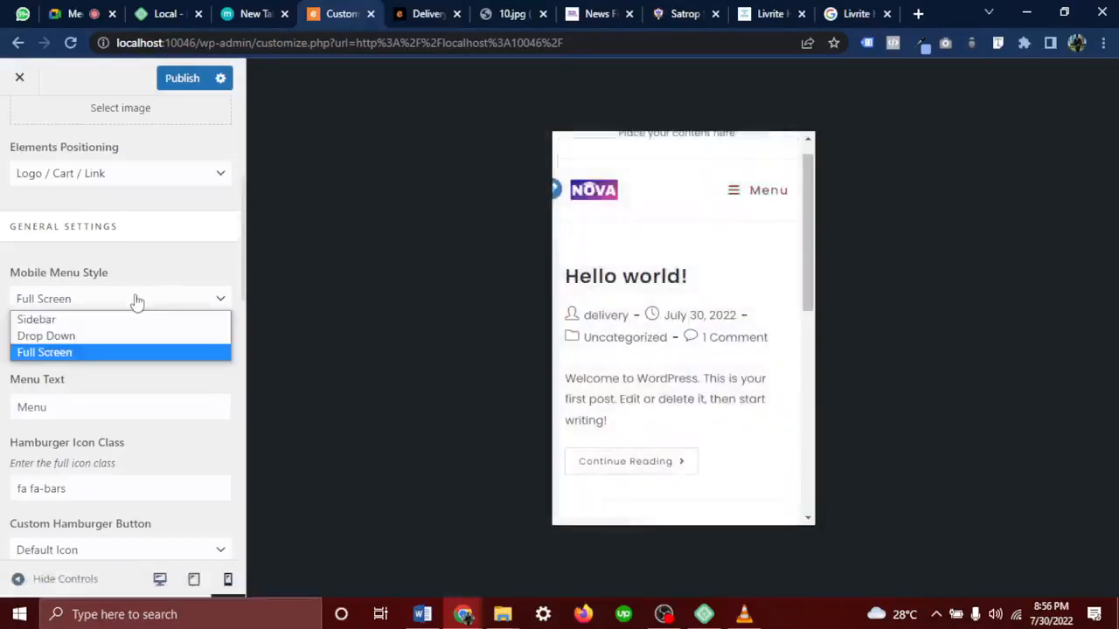
pyautogui.click(88, 337)
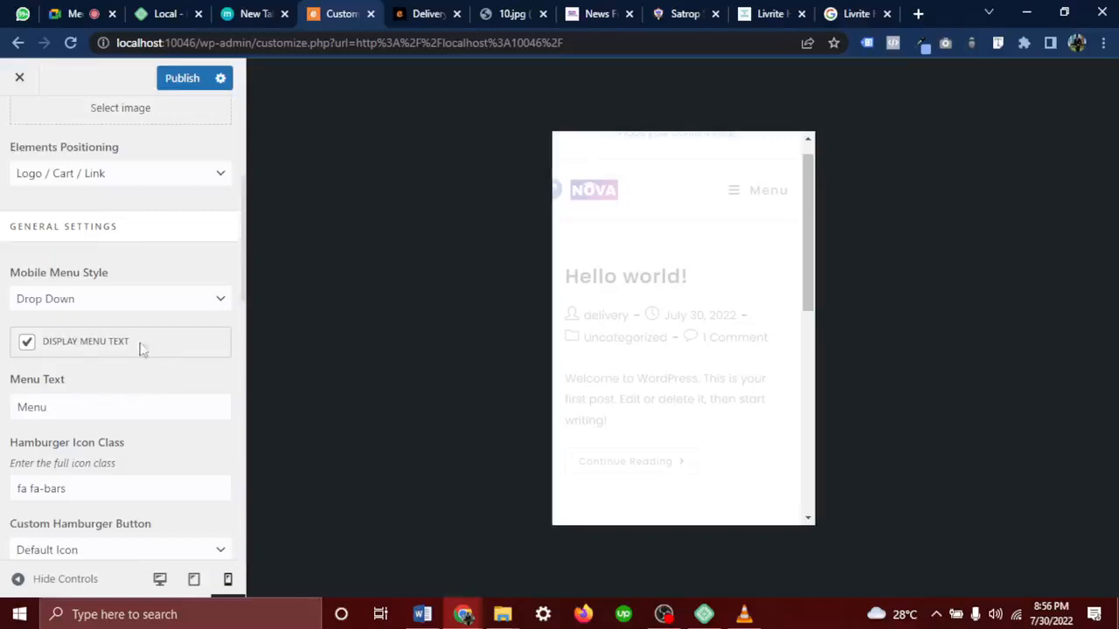
# Turn off Display Menu Text and test the icon-only drop-down menu in the preview
pyautogui.moveTo(140, 346); pyautogui.dragTo(40, 343)
pyautogui.click(772, 189)
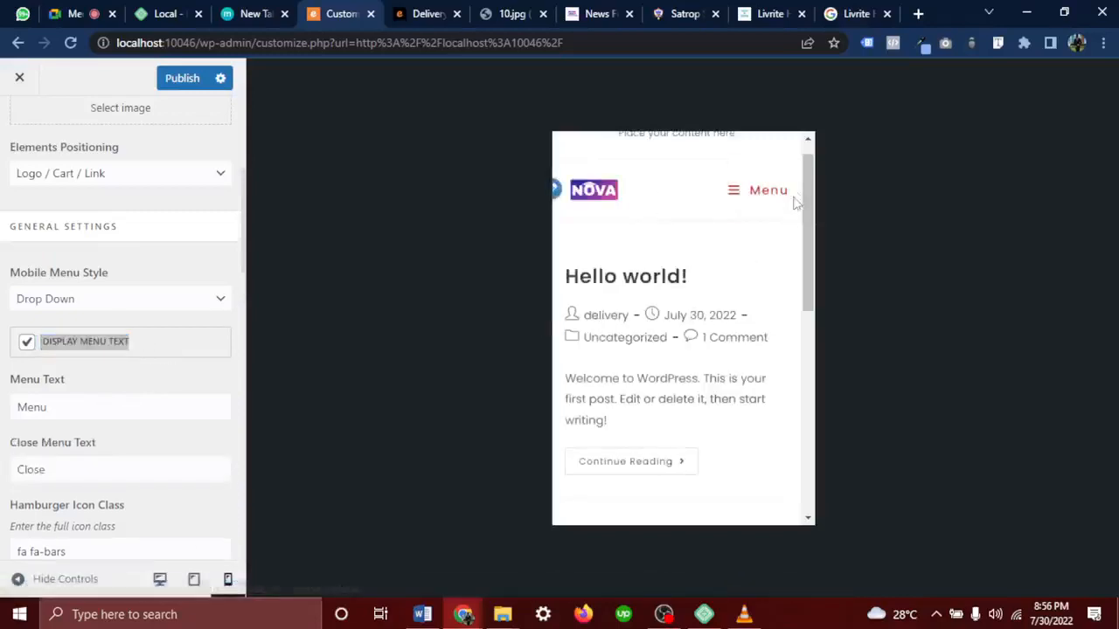
pyautogui.click(27, 346)
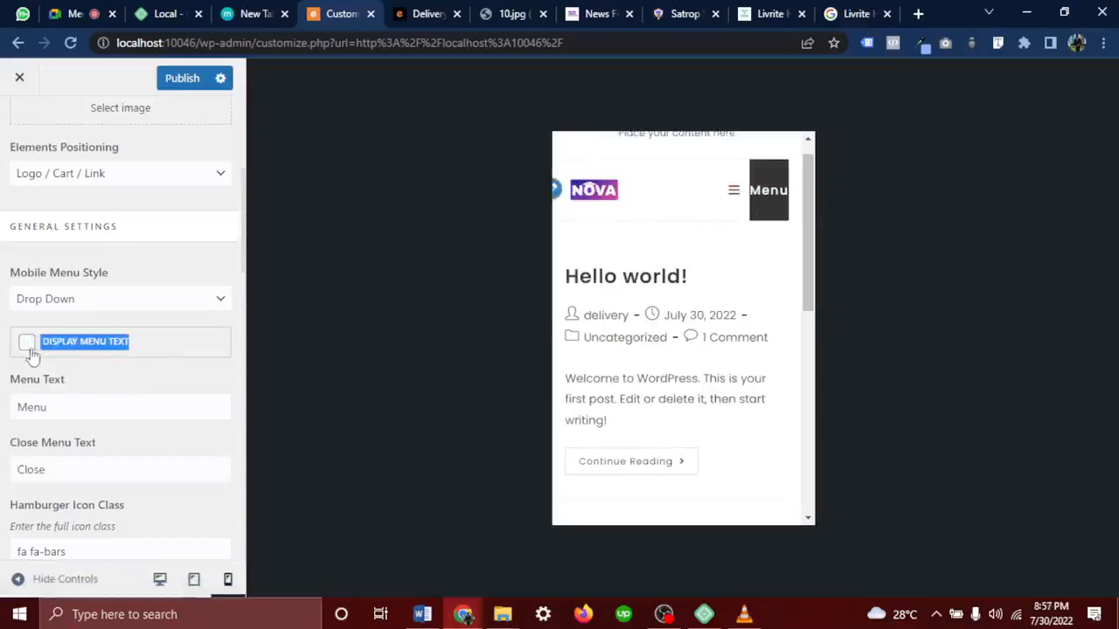
pyautogui.click(129, 385)
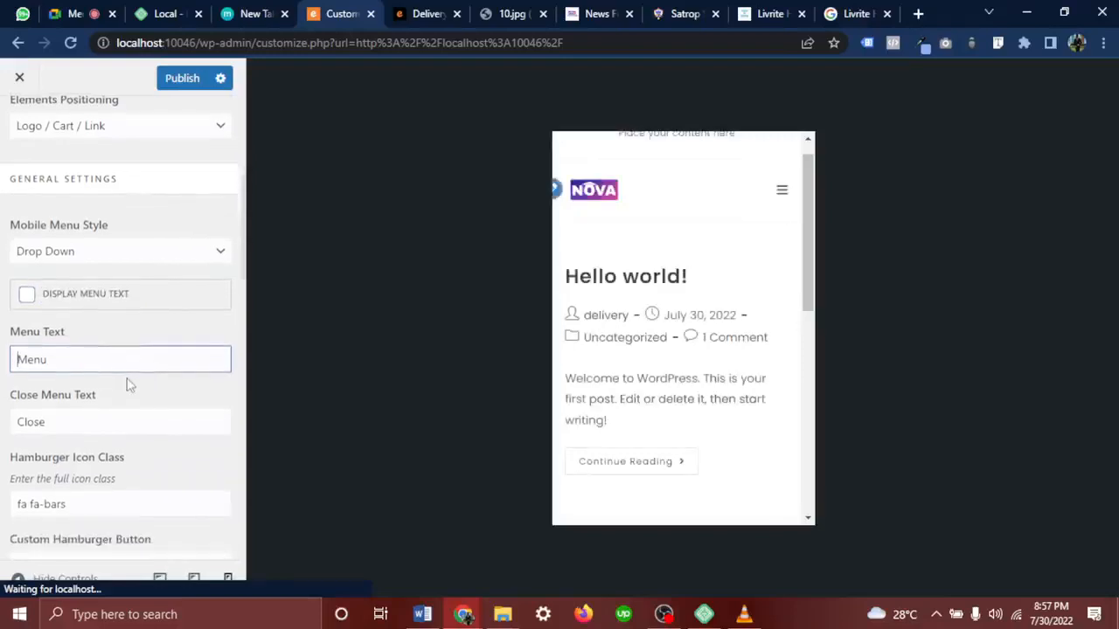
pyautogui.rightClick(129, 385)
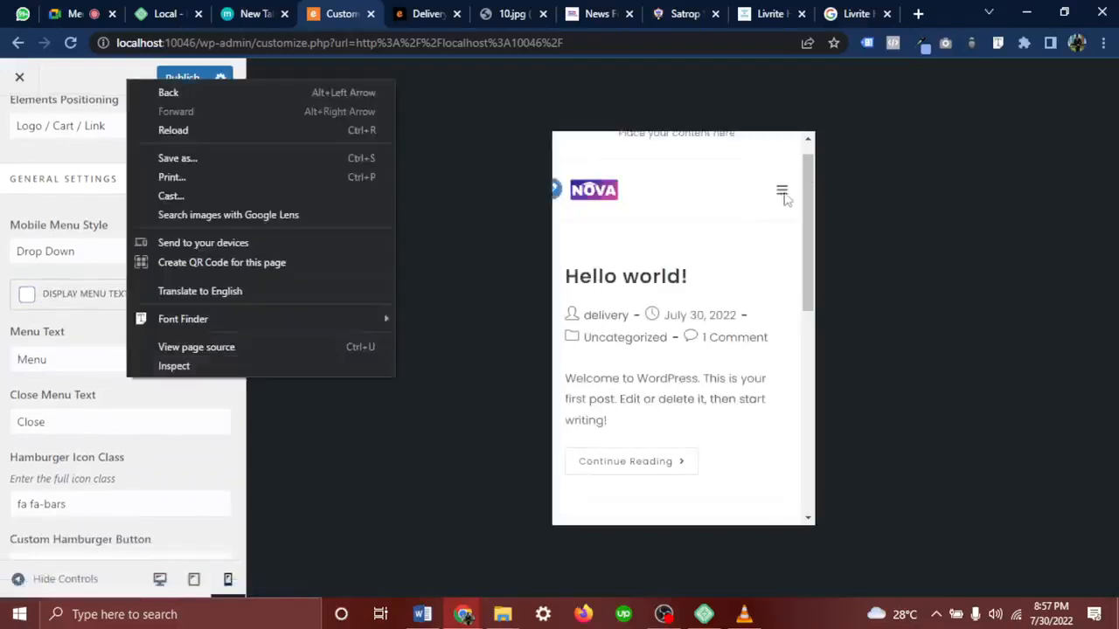
pyautogui.click(782, 194)
pyautogui.click(782, 194)
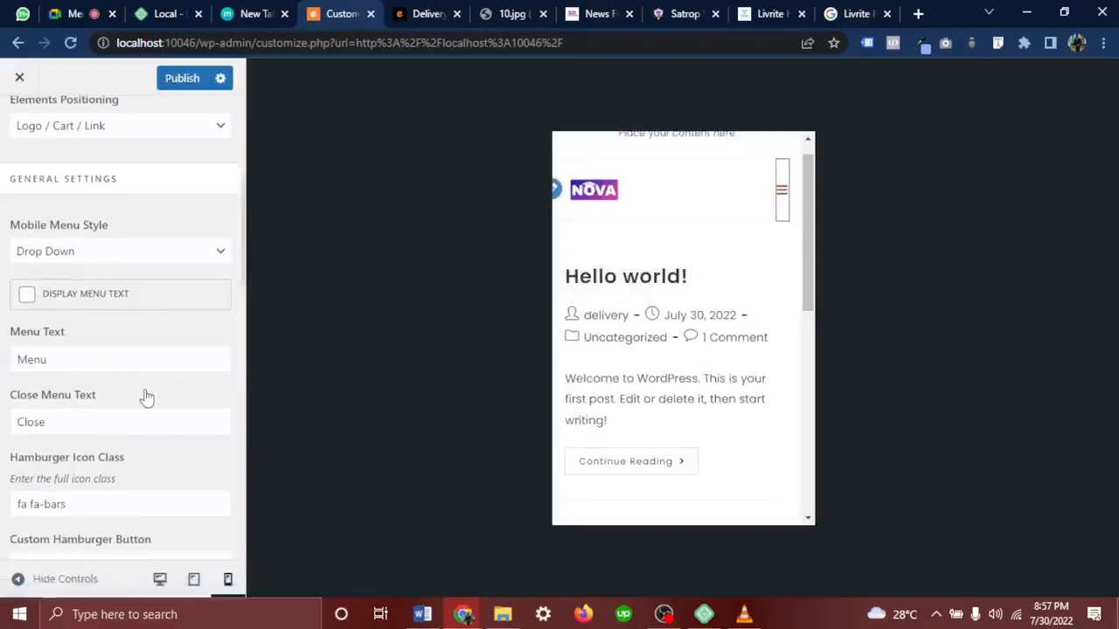
pyautogui.scroll(-2, 146, 397)
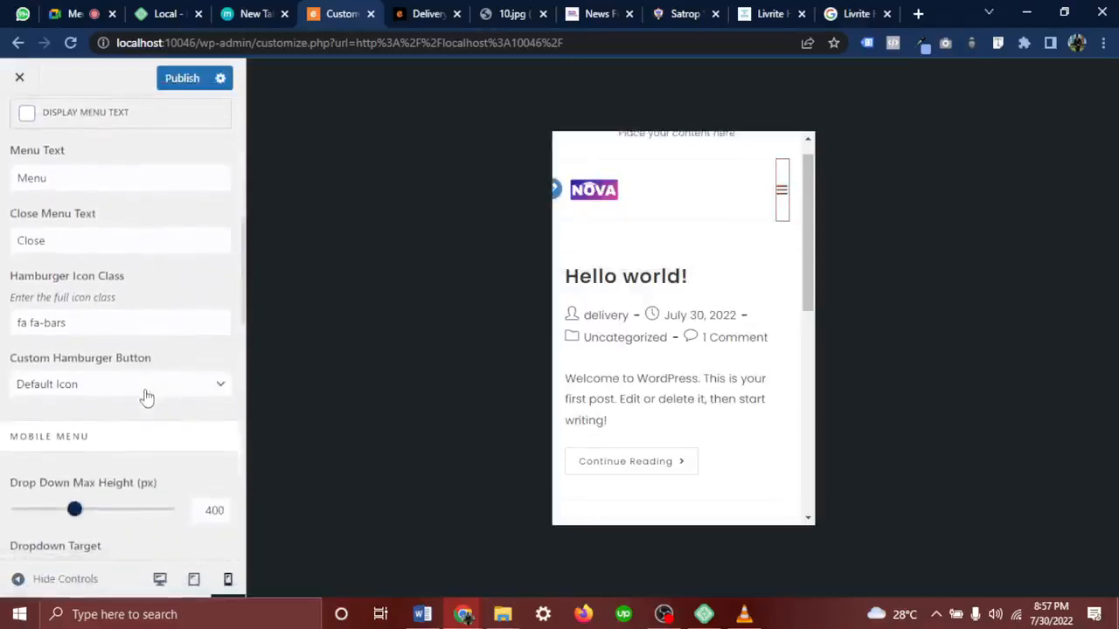
pyautogui.click(782, 189)
pyautogui.click(783, 189)
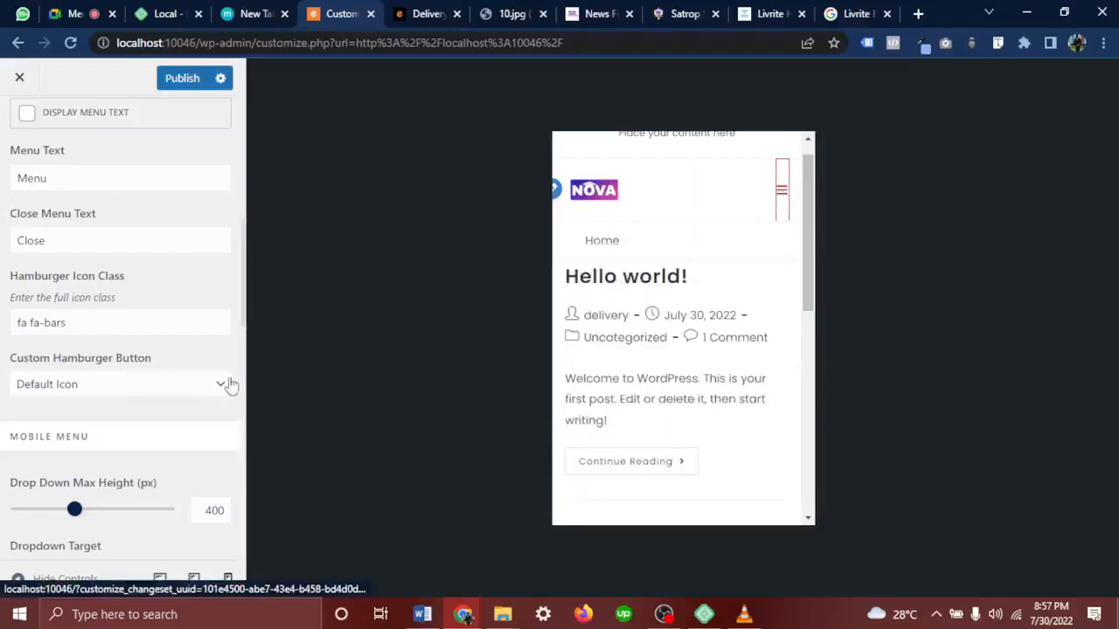
# Give the hamburger button the 3D X Reverse animation and watch it toggle
pyautogui.click(114, 395)
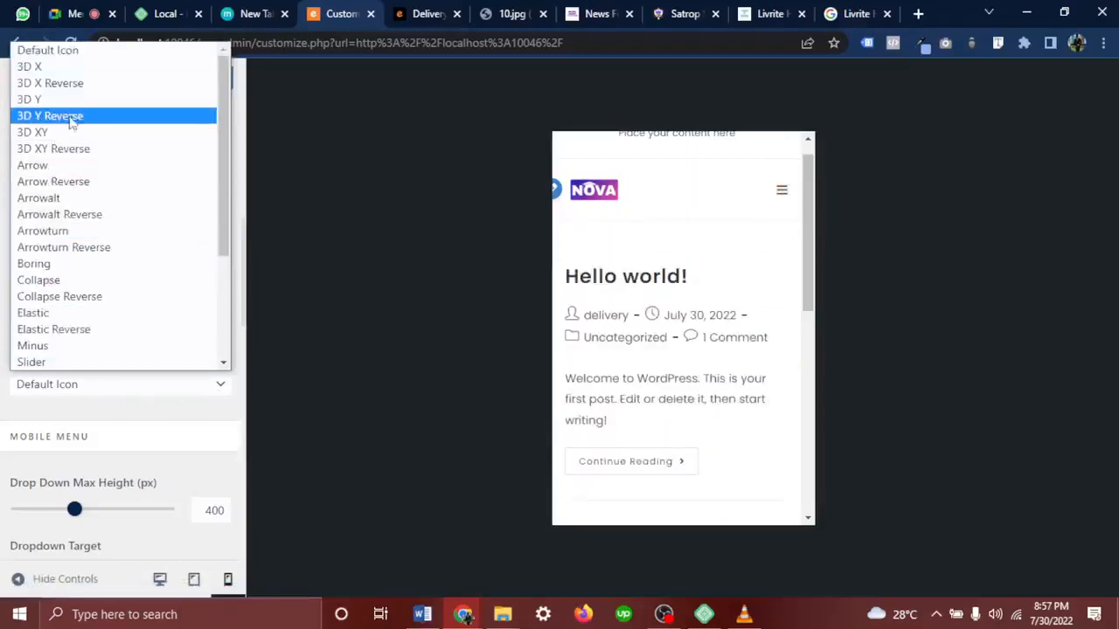
pyautogui.click(64, 83)
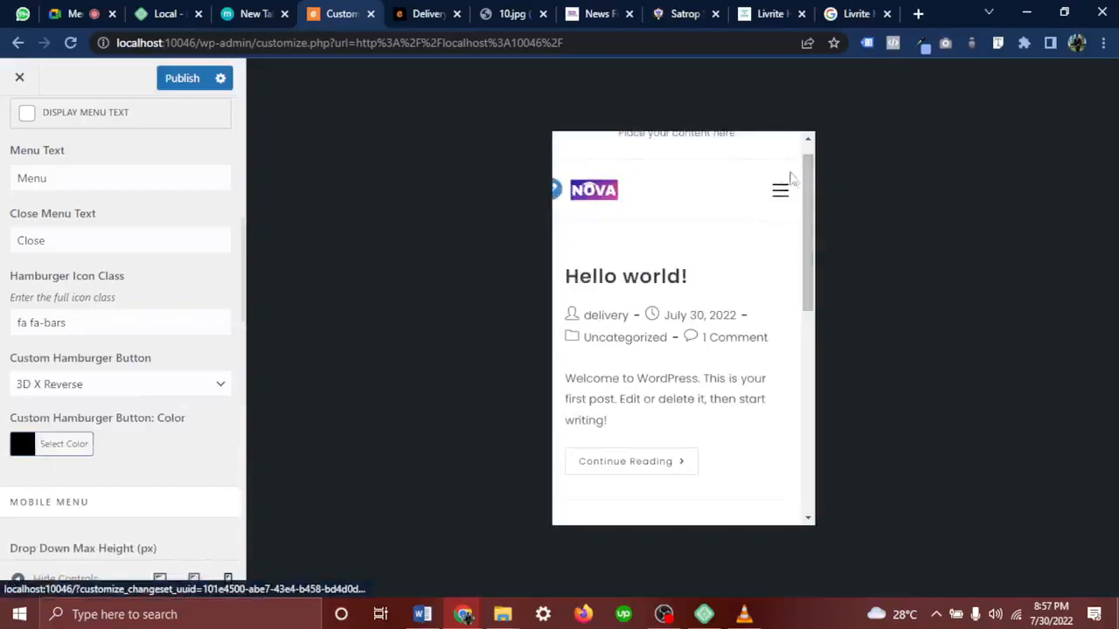
pyautogui.click(782, 205)
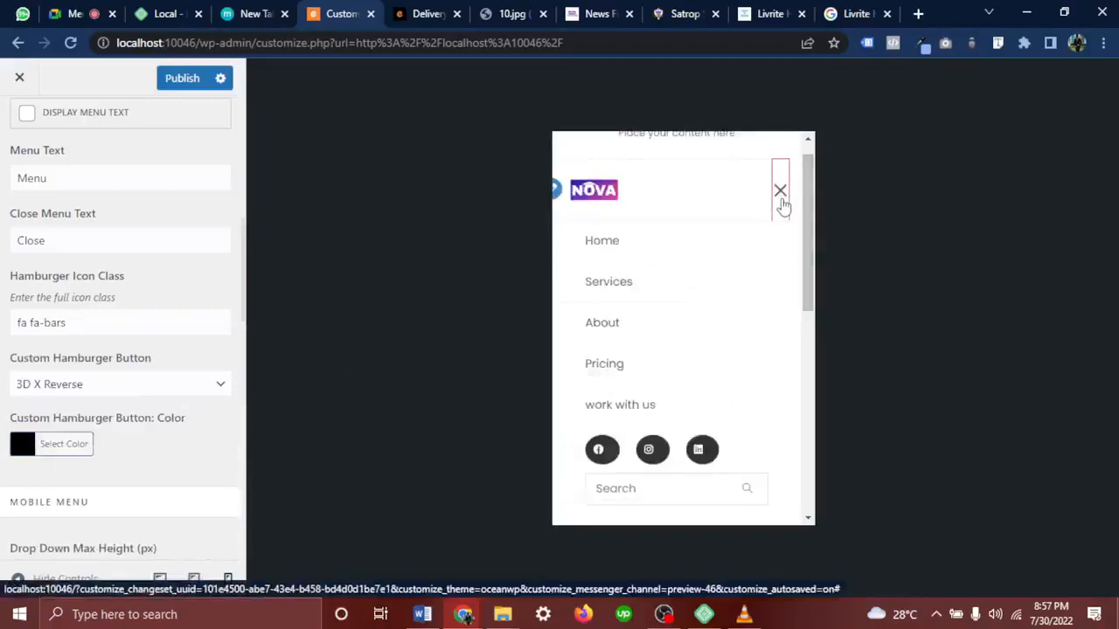
pyautogui.click(782, 205)
pyautogui.click(782, 204)
pyautogui.click(782, 204)
pyautogui.click(783, 205)
pyautogui.click(782, 205)
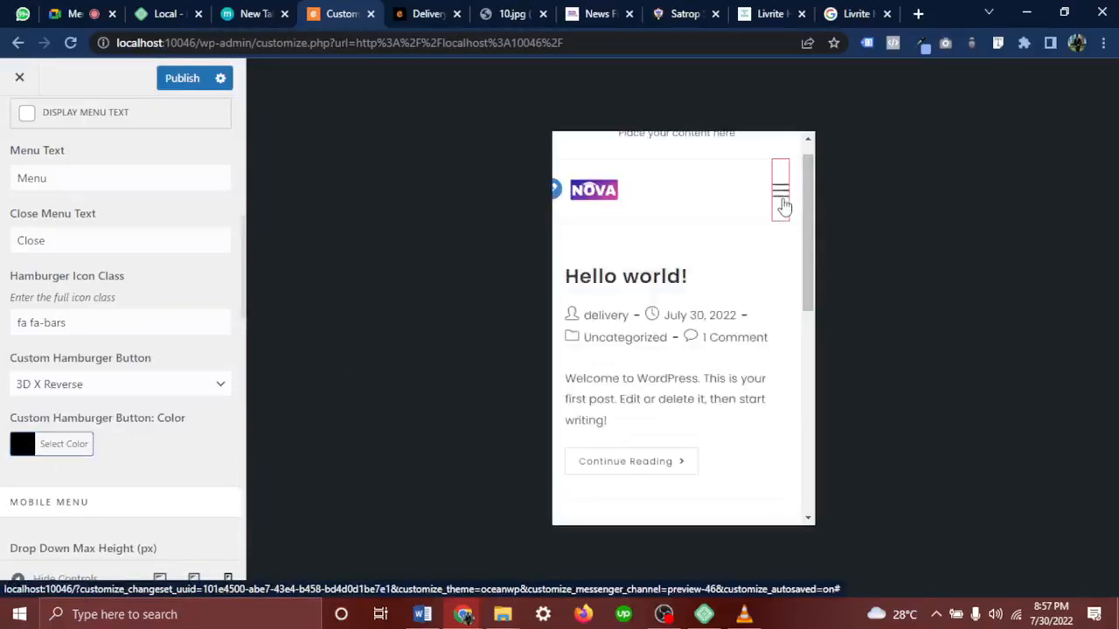
pyautogui.click(782, 204)
pyautogui.click(782, 205)
pyautogui.click(782, 205)
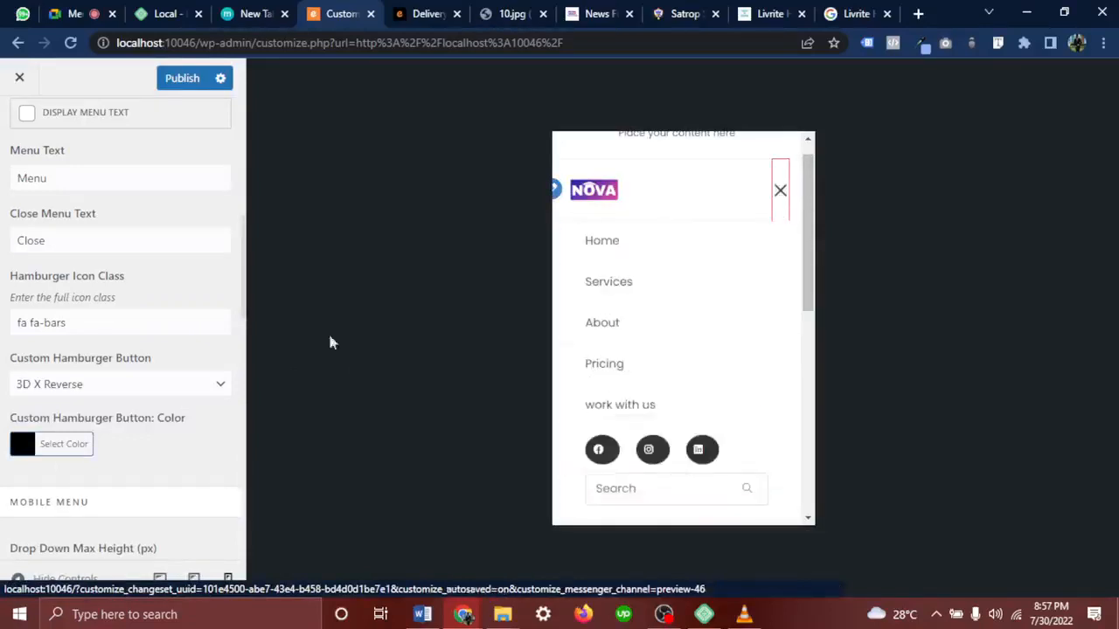
# Switch the hamburger animation to Elastic Reverse and test it in the preview
pyautogui.click(166, 384)
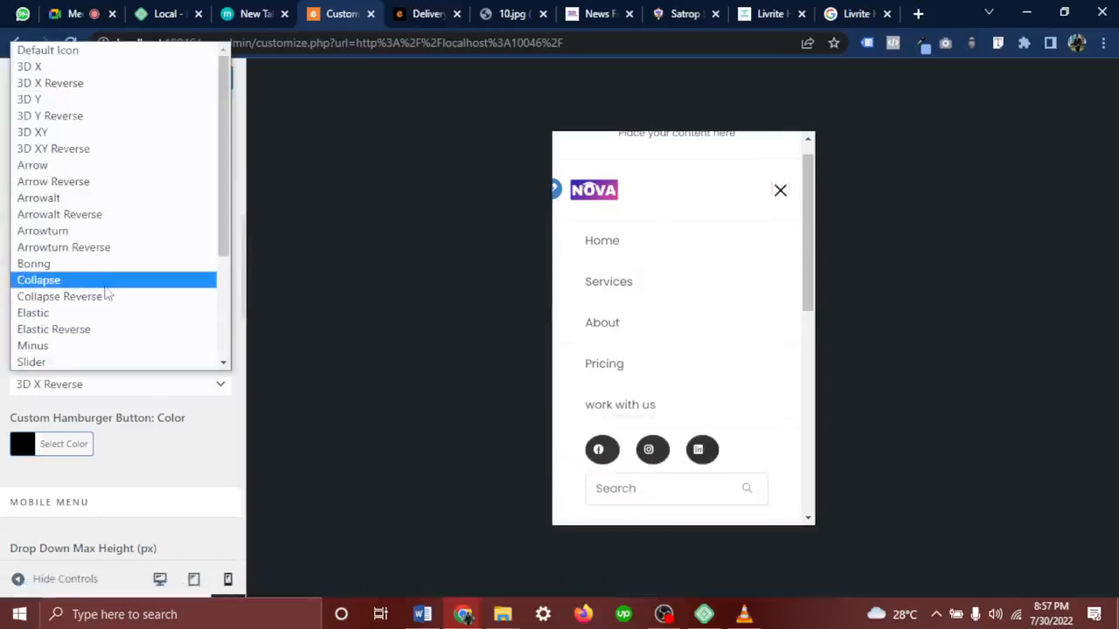
pyautogui.click(101, 330)
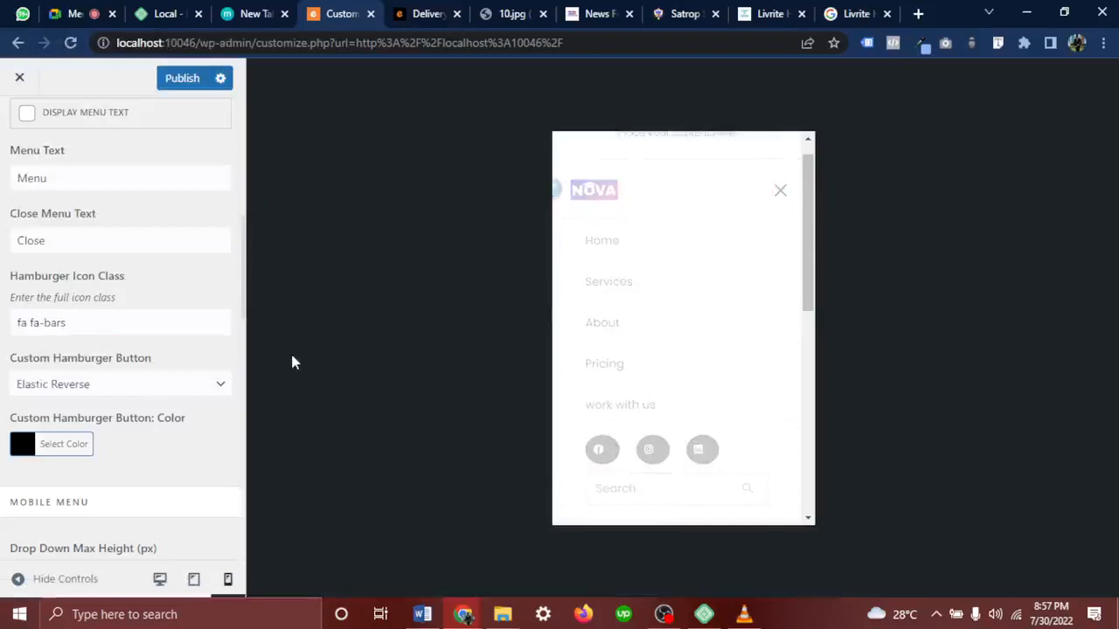
pyautogui.click(781, 192)
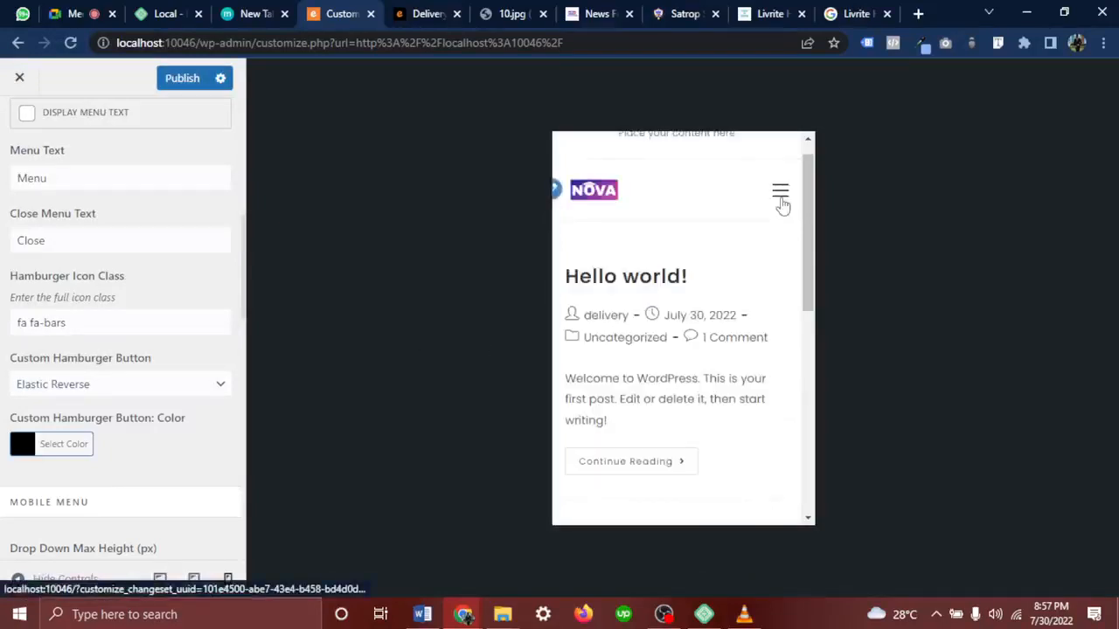
pyautogui.click(781, 199)
pyautogui.click(782, 200)
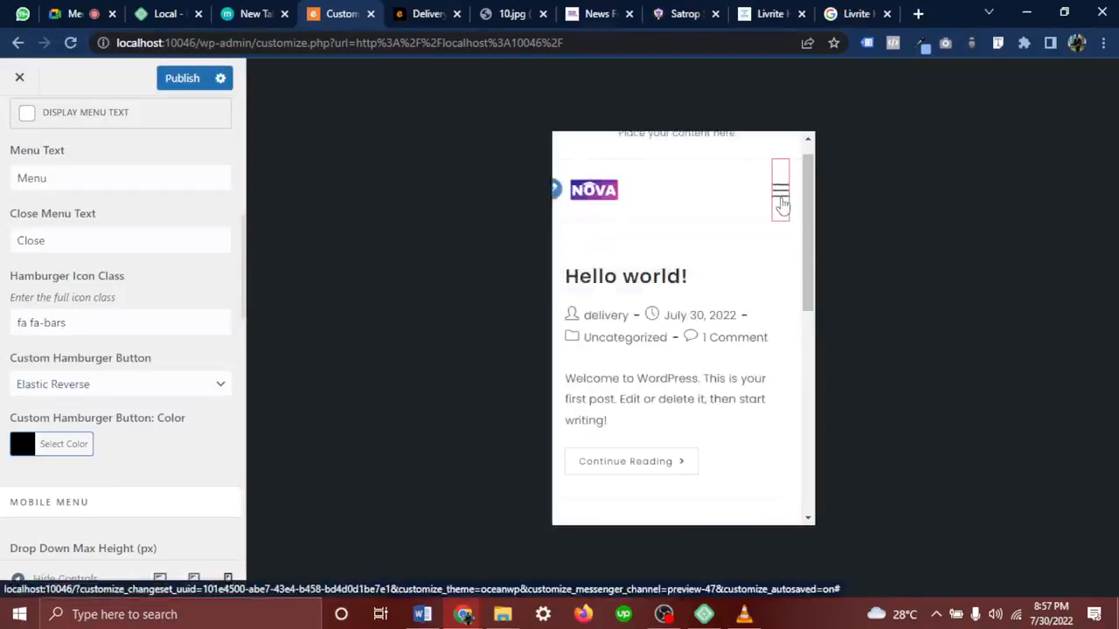
pyautogui.click(781, 200)
pyautogui.click(780, 194)
pyautogui.click(780, 194)
pyautogui.click(782, 199)
pyautogui.click(782, 199)
pyautogui.click(782, 200)
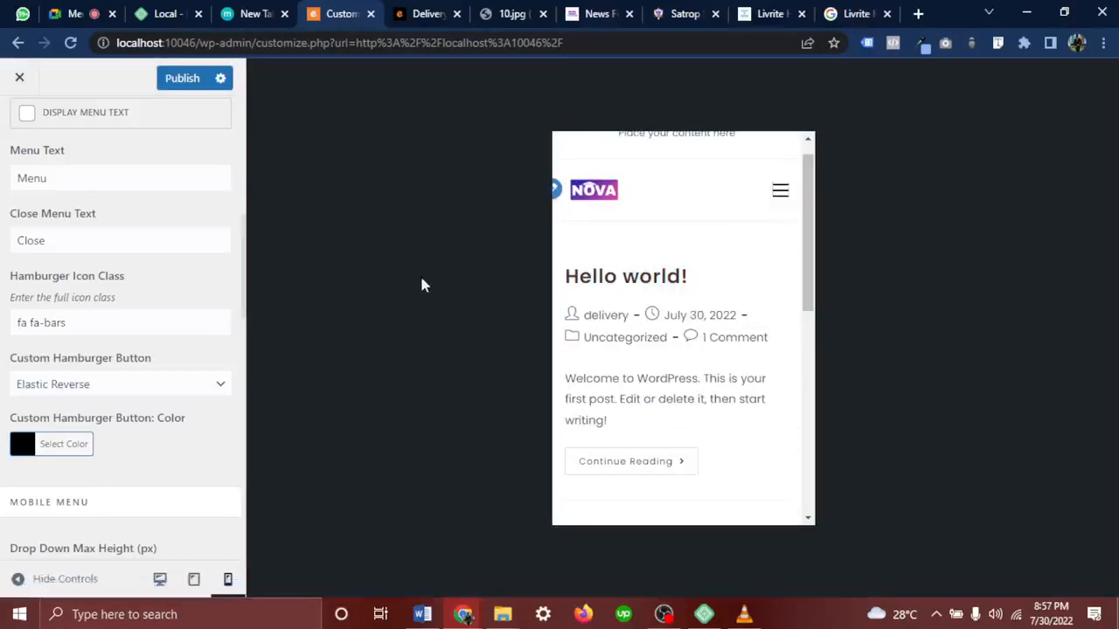
# Try grey and red hamburger colours, then settle on black #000000
pyautogui.scroll(-2, 75, 342)
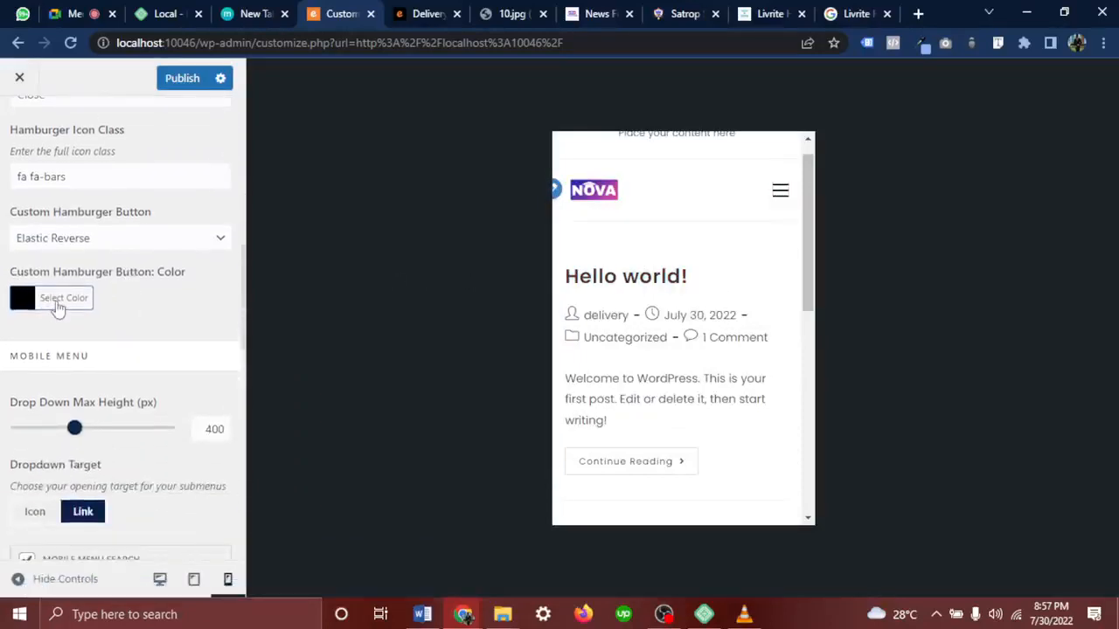
pyautogui.click(59, 302)
pyautogui.moveTo(80, 445); pyautogui.dragTo(62, 369)
pyautogui.click(64, 520)
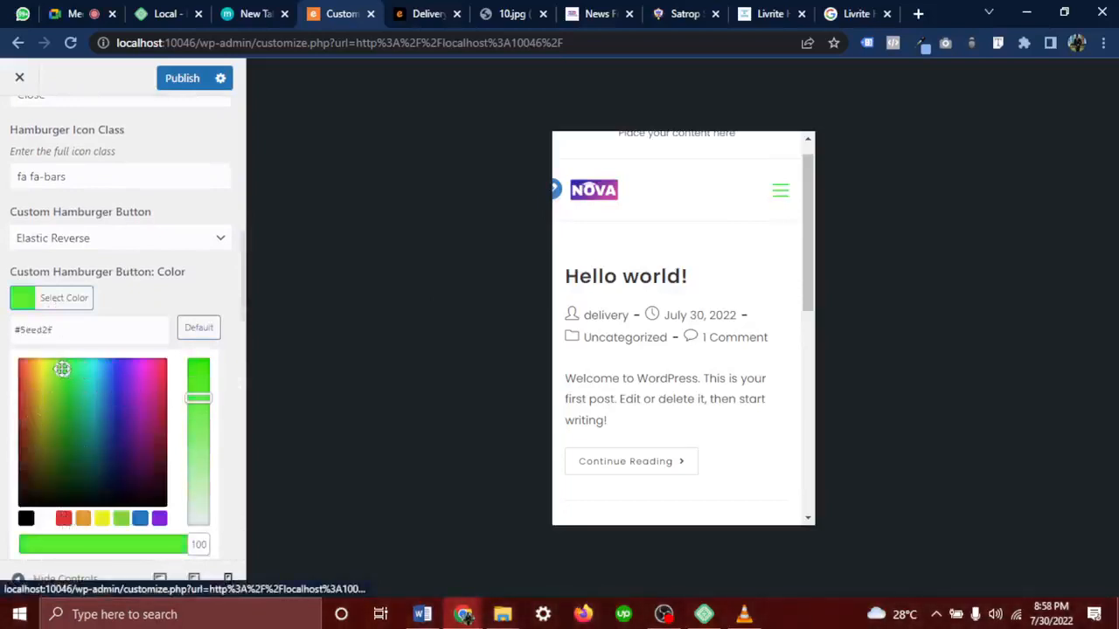
pyautogui.click(785, 199)
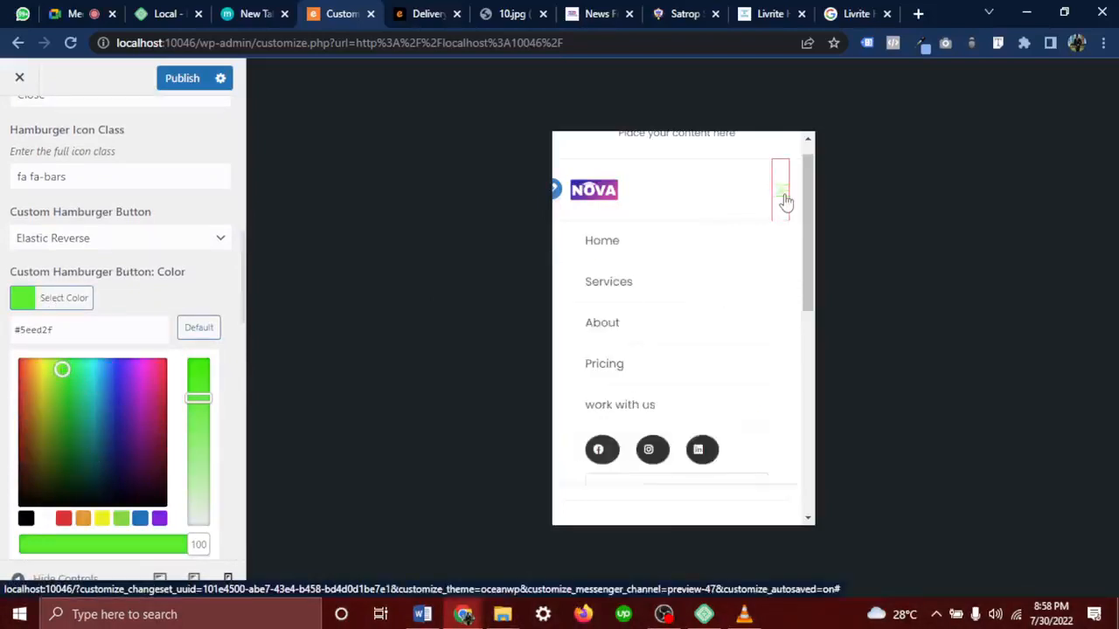
pyautogui.click(783, 201)
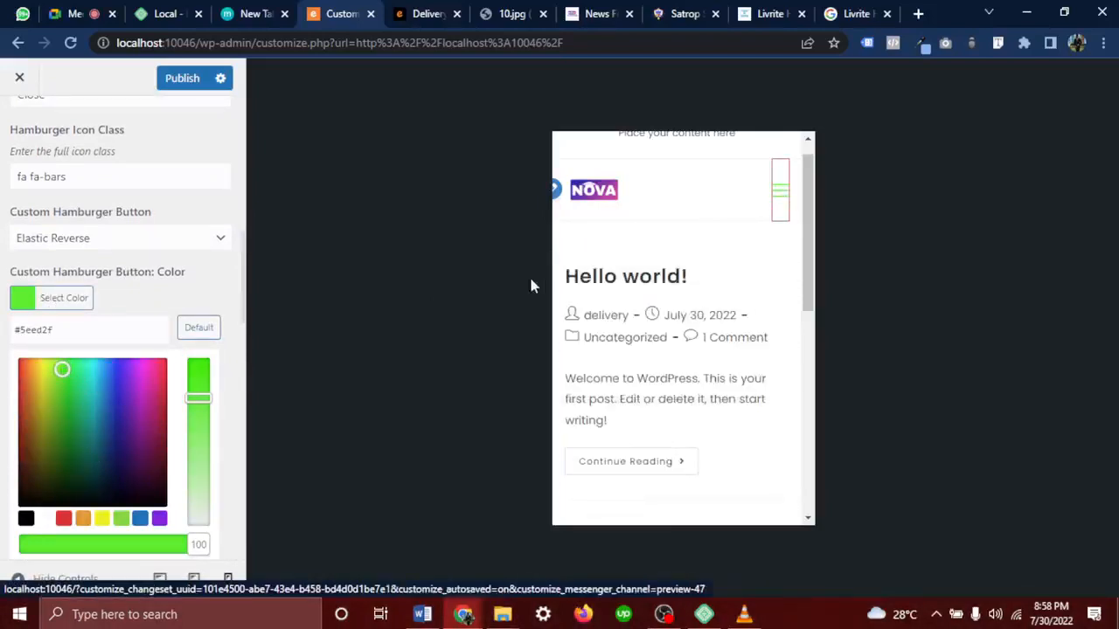
pyautogui.click(26, 518)
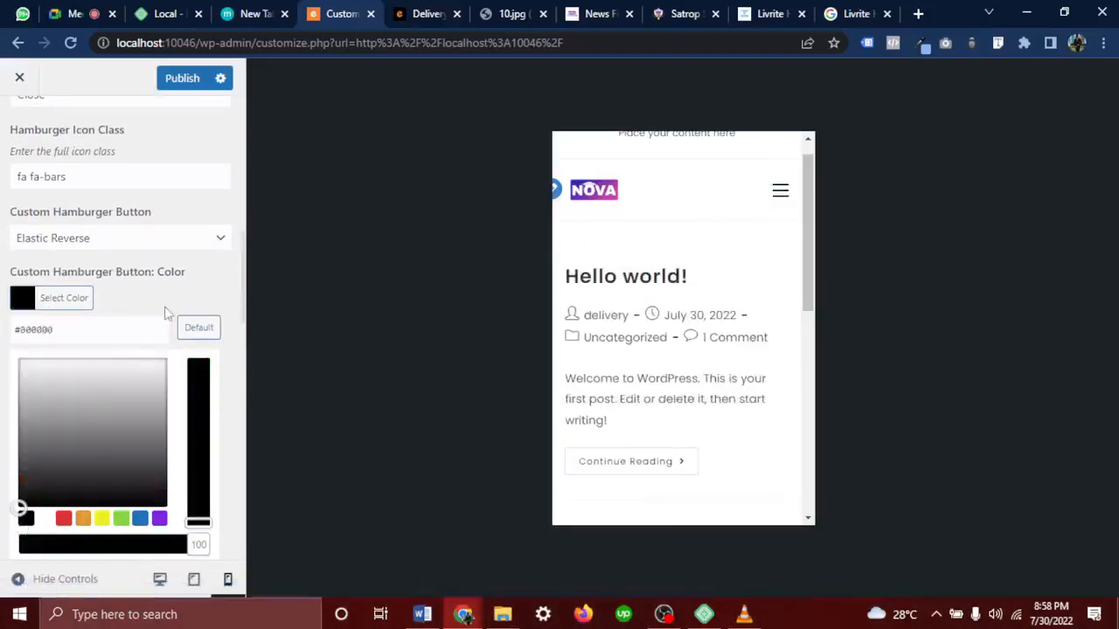
pyautogui.scroll(-5, 168, 313)
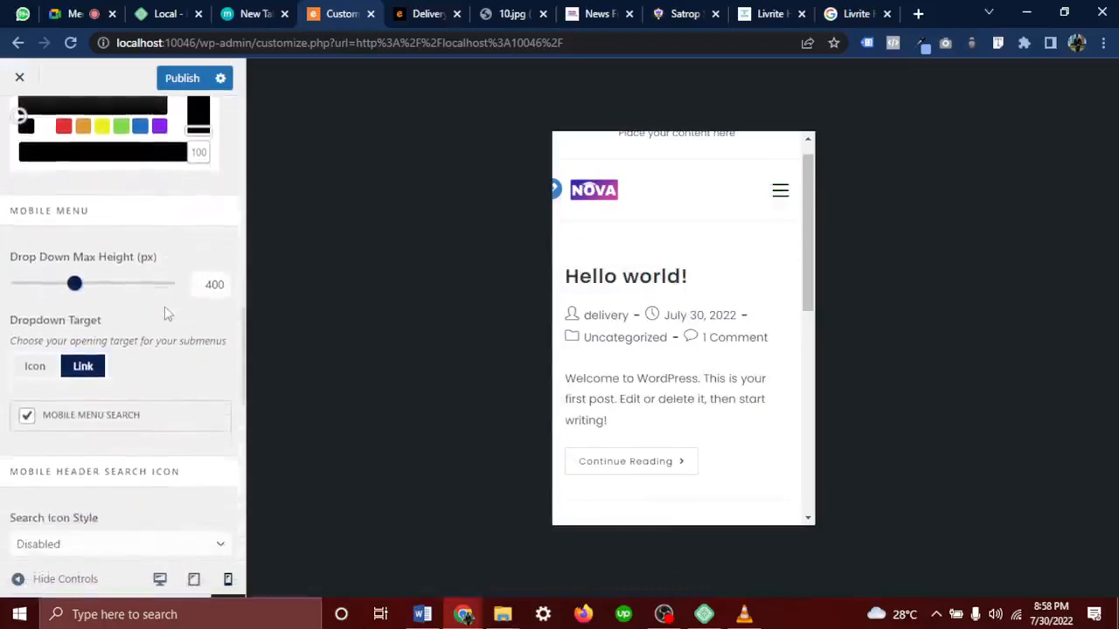
# Uncheck Mobile Menu Search so the search field leaves the mobile menu
pyautogui.scroll(-2, 167, 313)
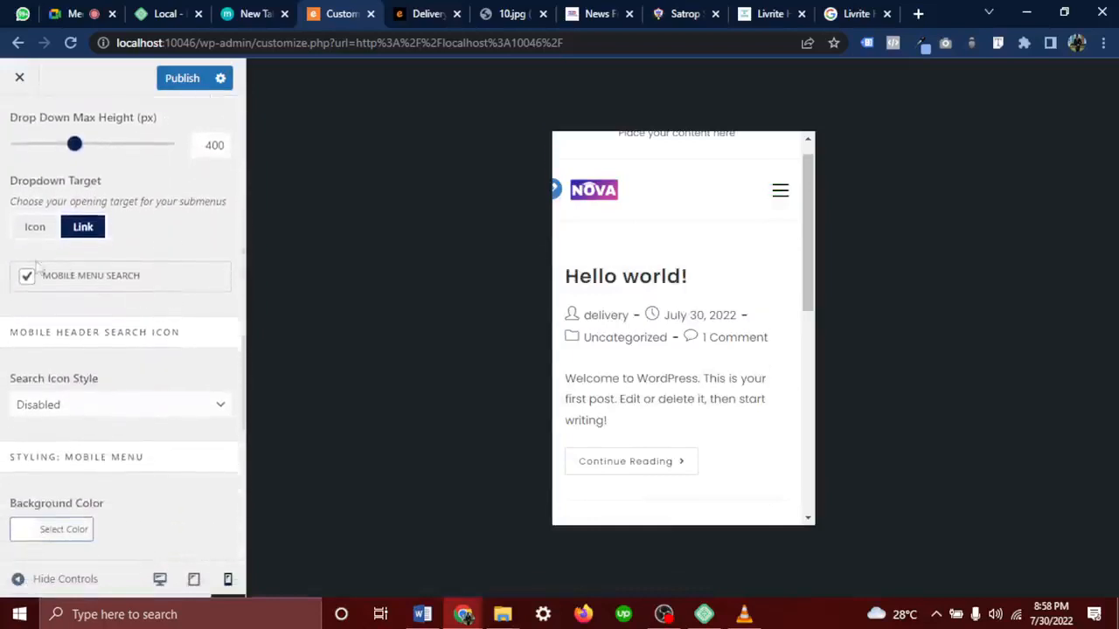
pyautogui.click(778, 190)
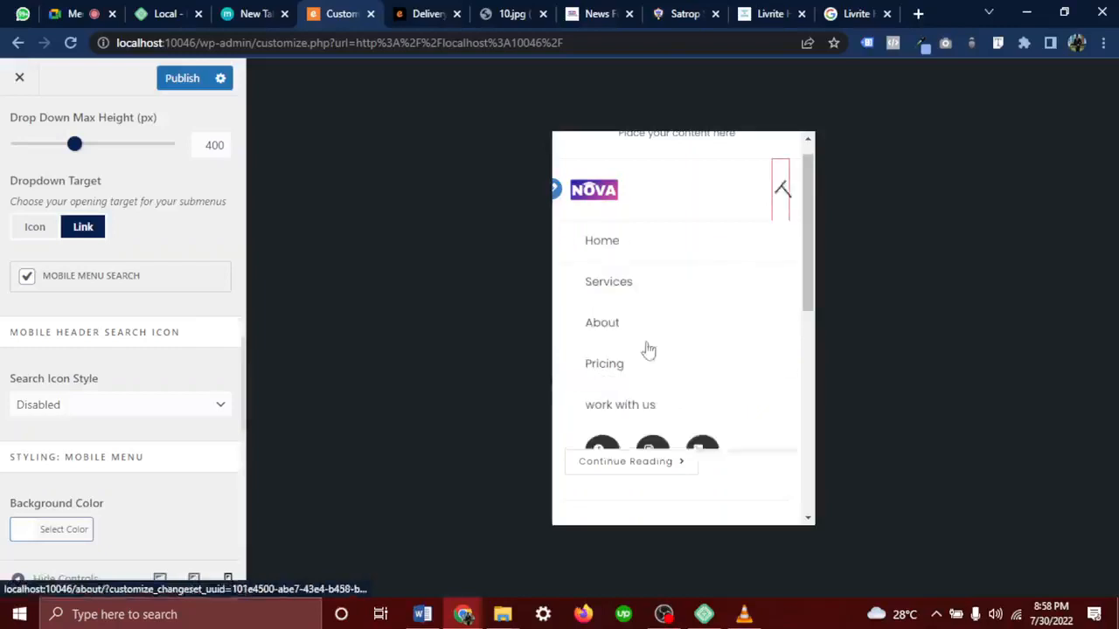
pyautogui.scroll(-2, 612, 437)
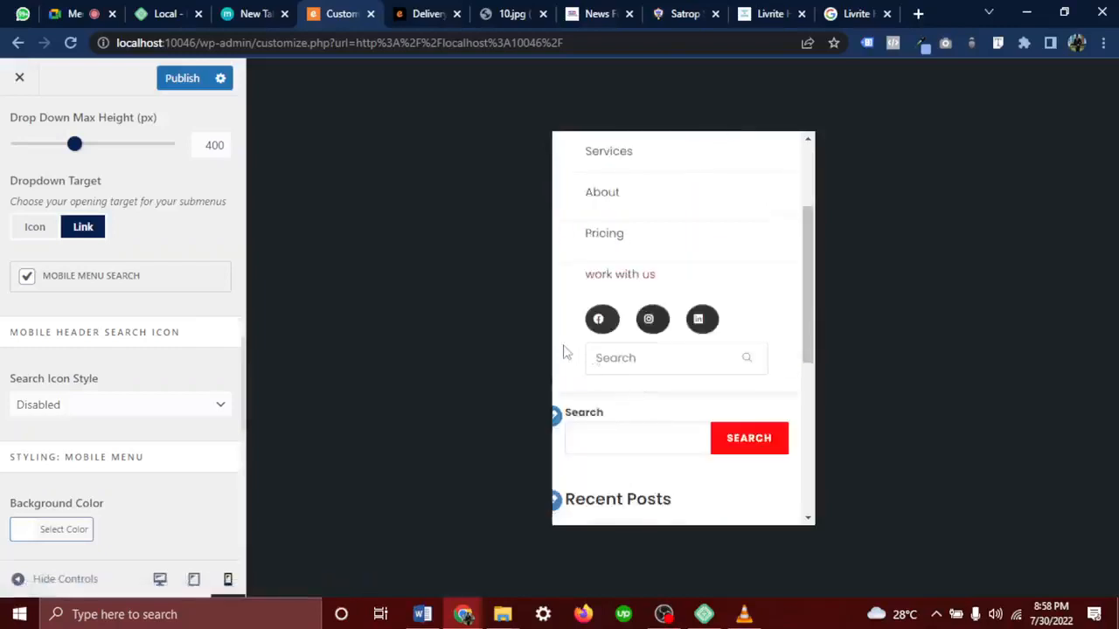
pyautogui.click(716, 370)
pyautogui.click(29, 279)
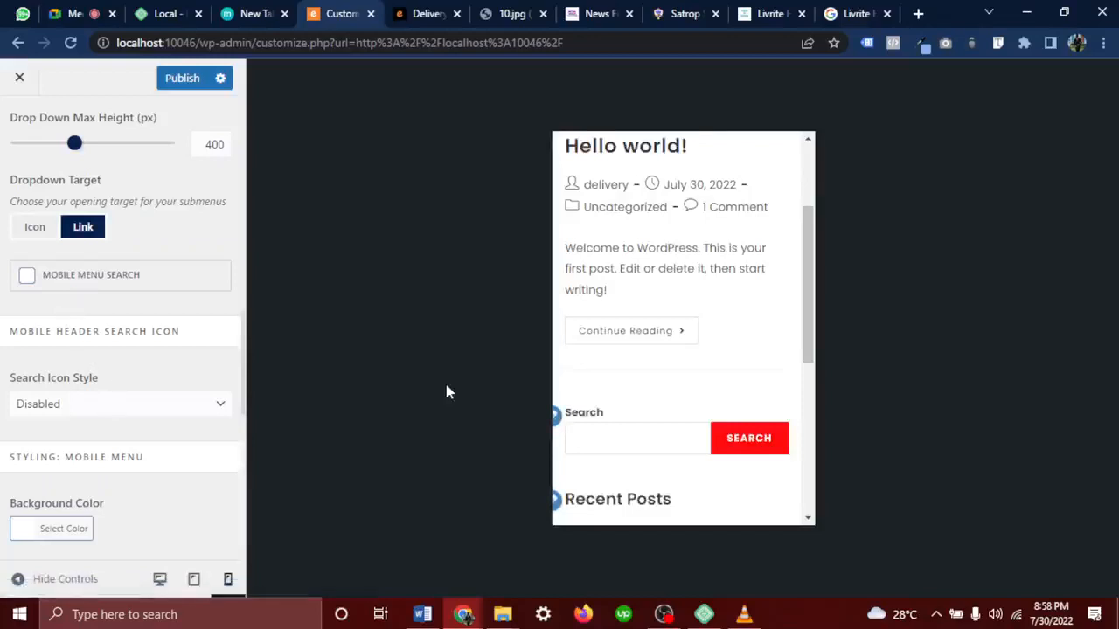
pyautogui.scroll(2, 726, 242)
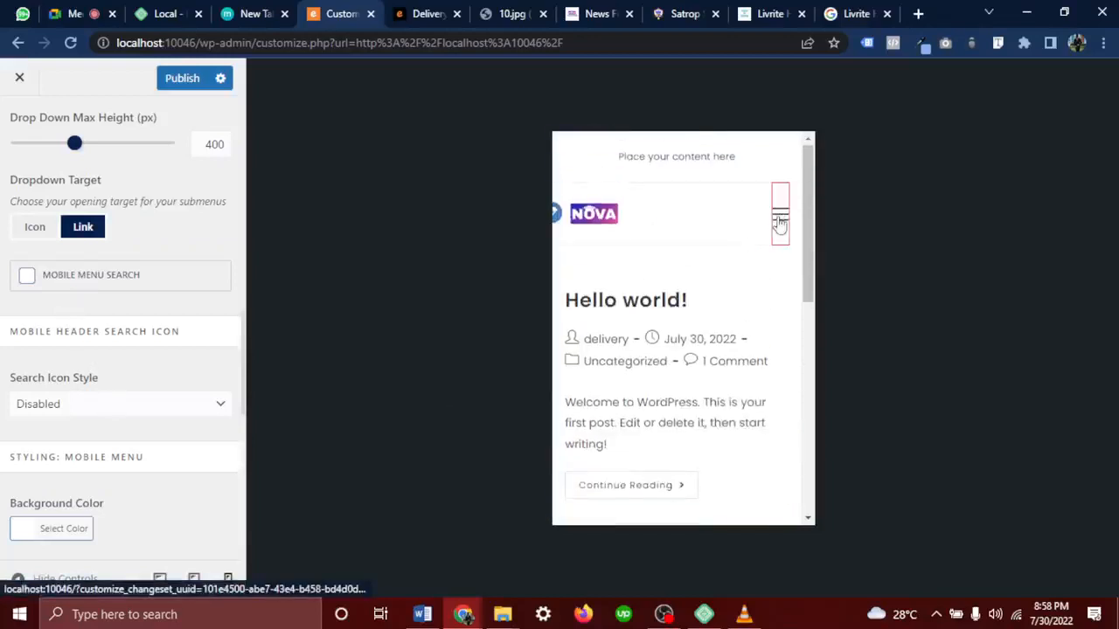
# Reopen the mobile menu in the preview to confirm the search field is gone
pyautogui.click(780, 223)
pyautogui.scroll(-2, 617, 384)
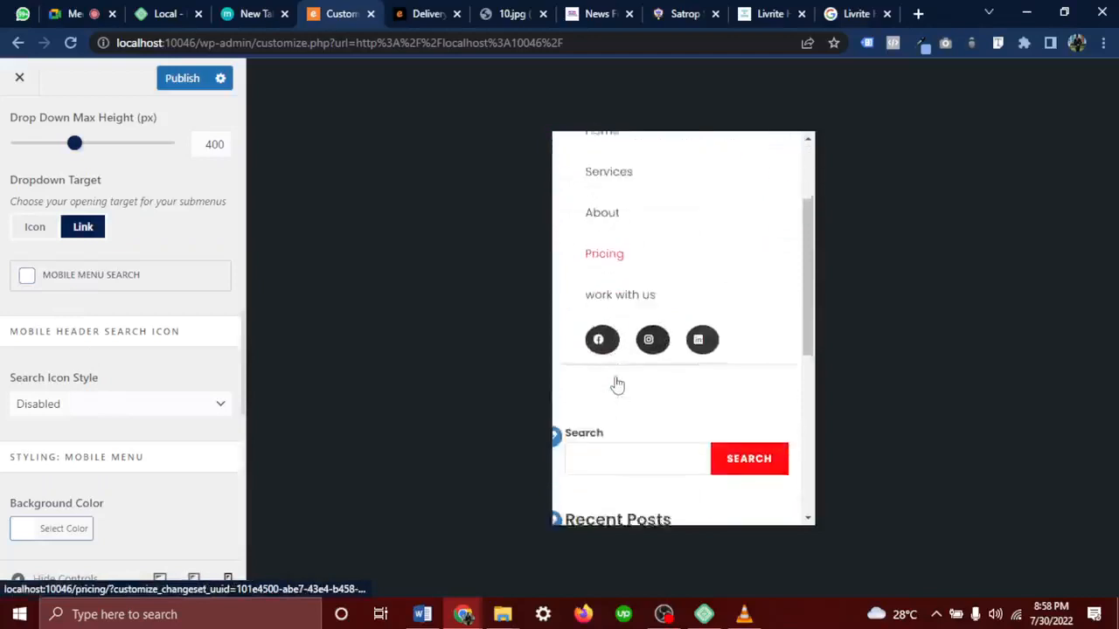
pyautogui.scroll(-1, 617, 385)
pyautogui.scroll(2, 615, 382)
pyautogui.scroll(-2, 130, 495)
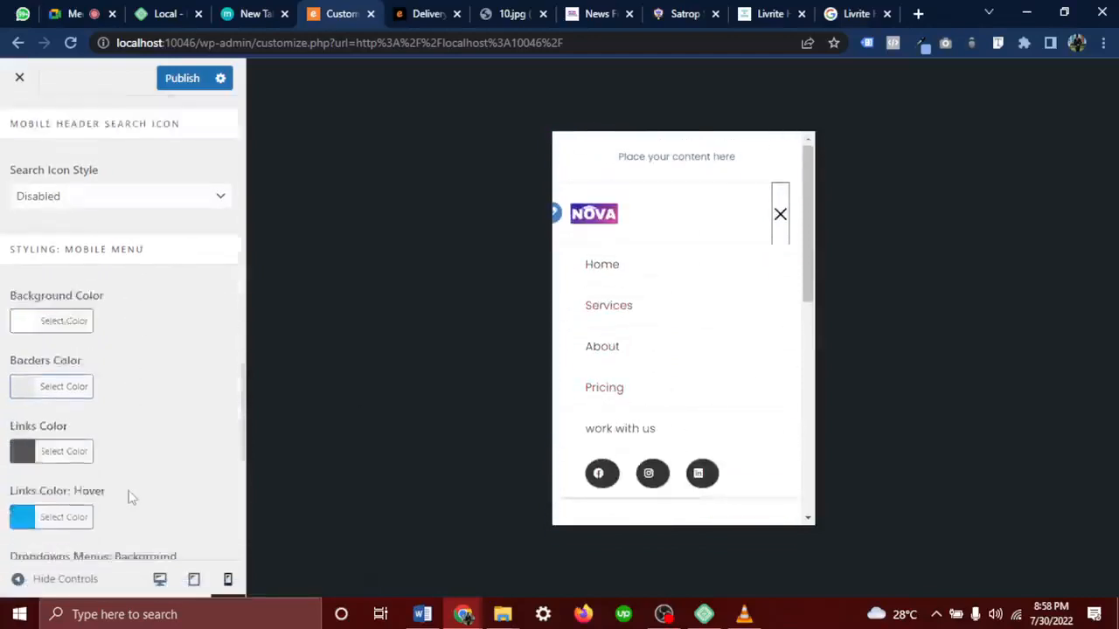
pyautogui.scroll(-5, 130, 495)
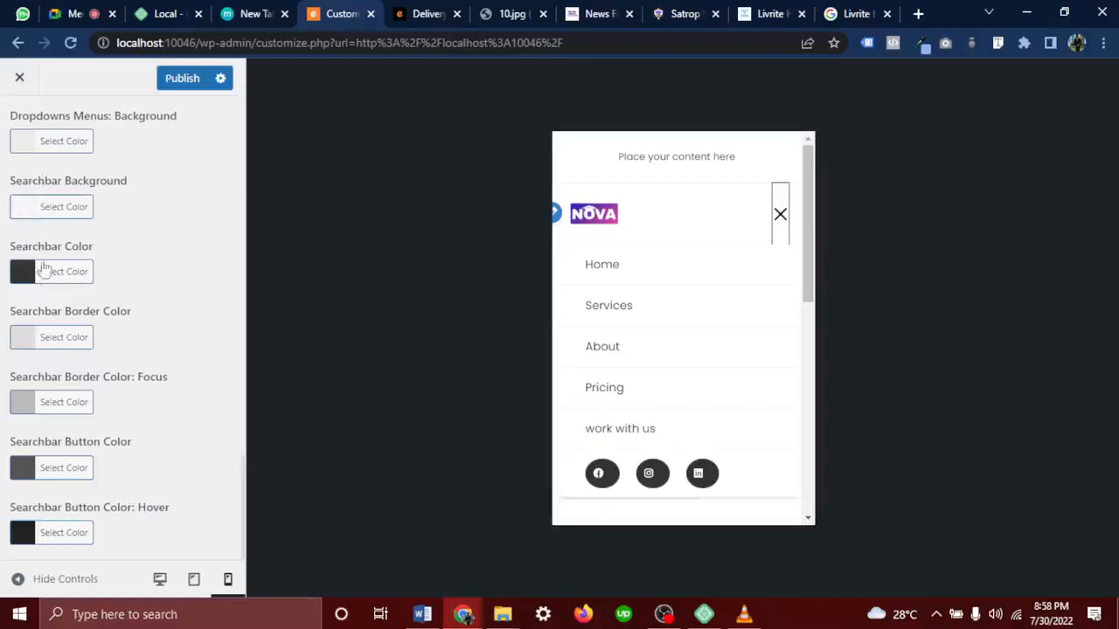
pyautogui.scroll(3, 45, 298)
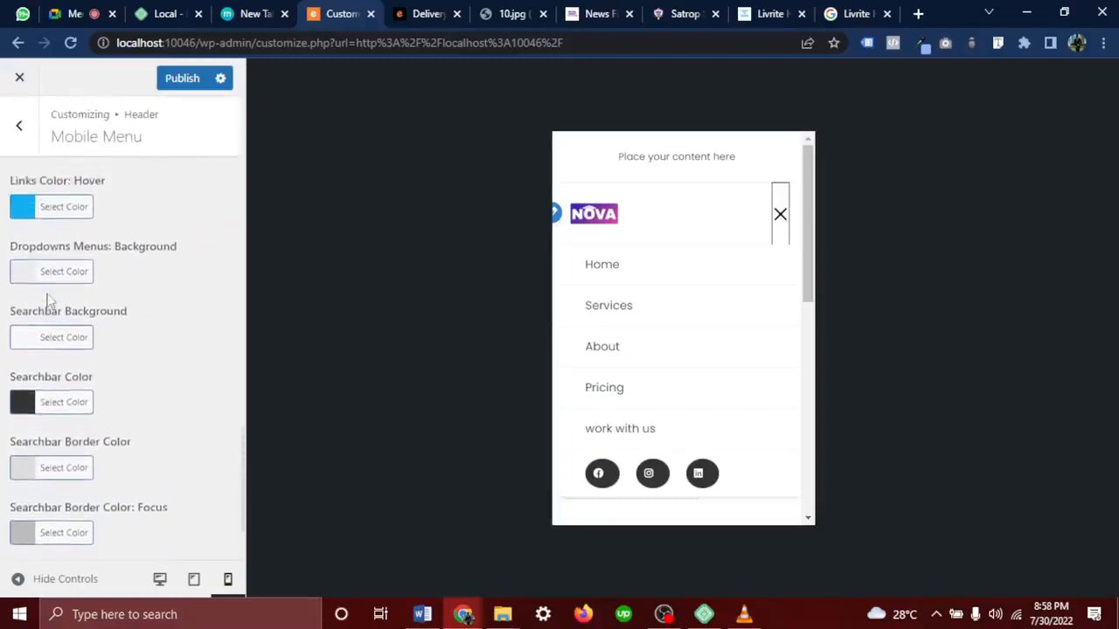
pyautogui.scroll(2, 50, 301)
pyautogui.scroll(5, 50, 300)
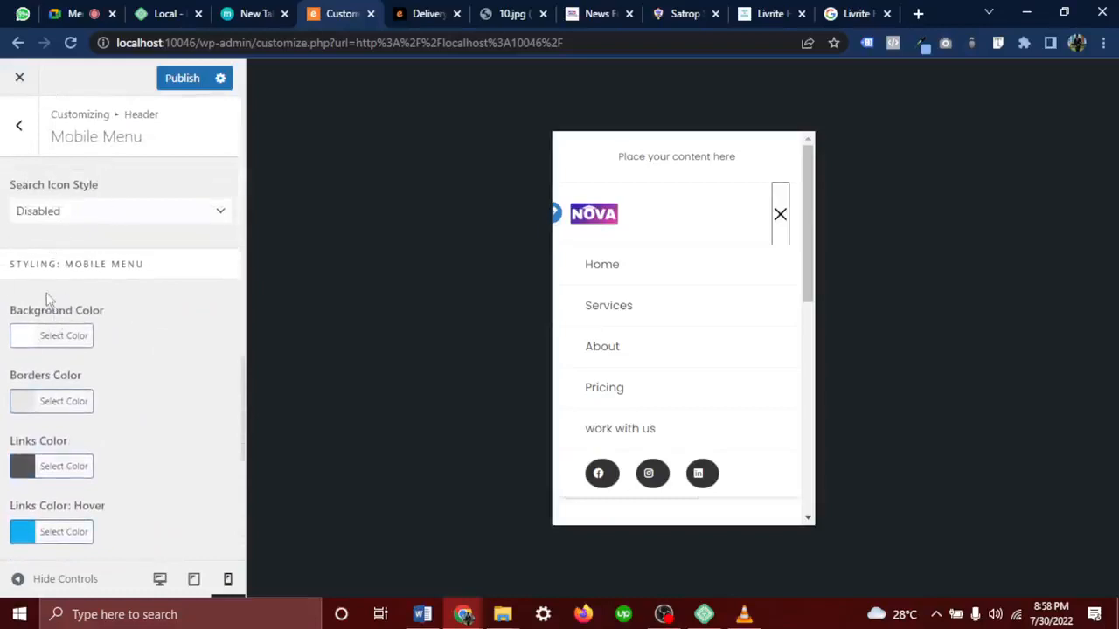
# Try a #4c4c4c mobile menu background, then reset it to the default white
pyautogui.click(54, 346)
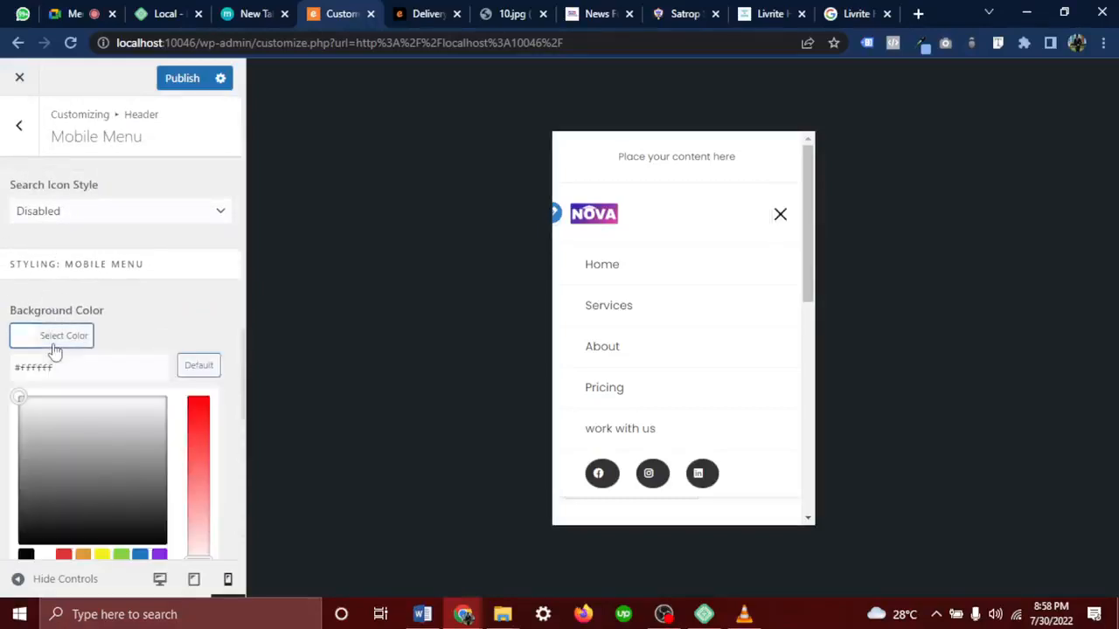
pyautogui.click(95, 470)
pyautogui.click(91, 501)
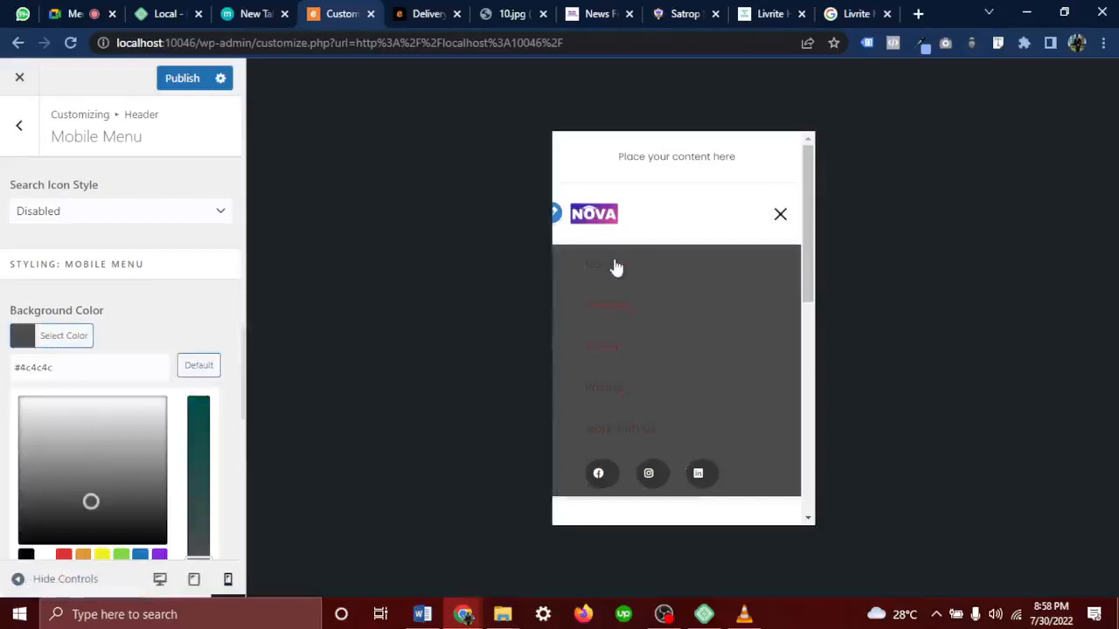
pyautogui.click(195, 367)
pyautogui.click(208, 318)
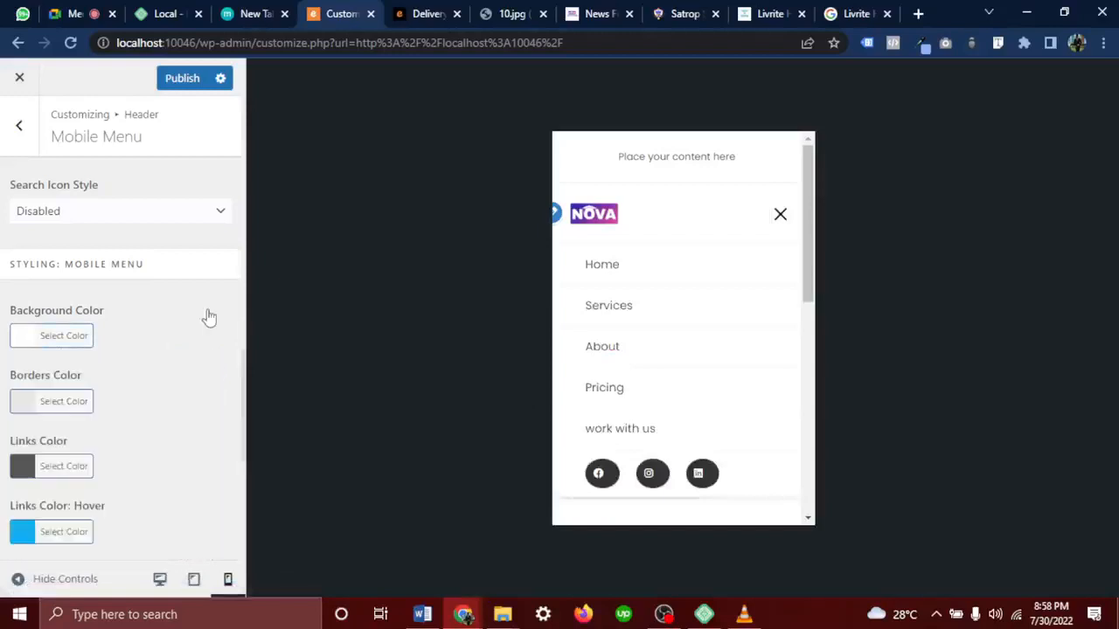
pyautogui.scroll(-5, 103, 481)
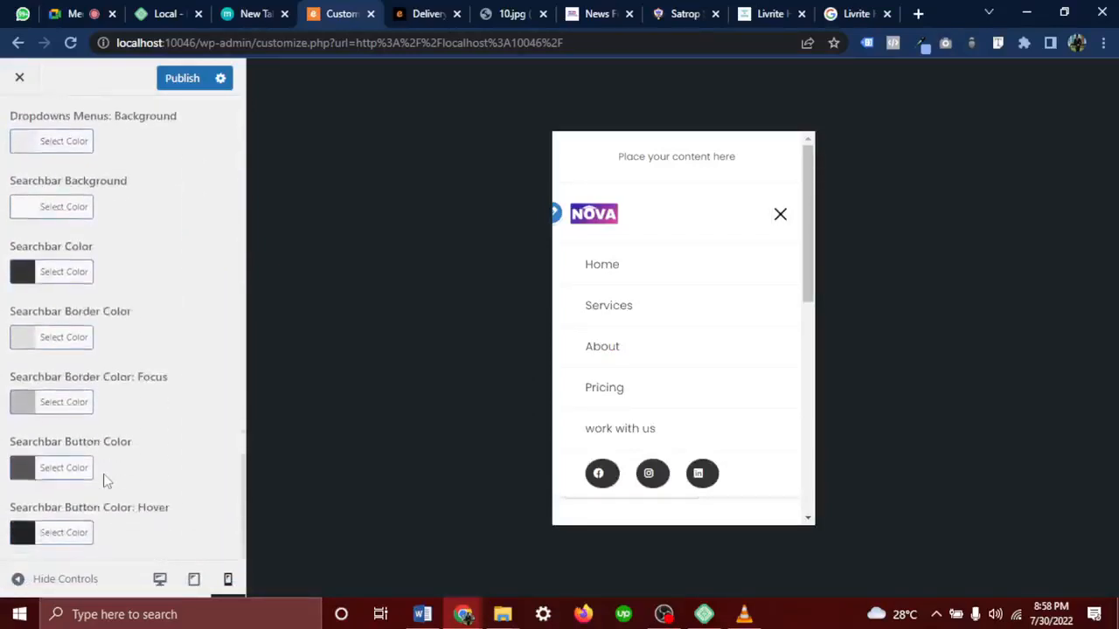
pyautogui.scroll(3, 103, 481)
pyautogui.scroll(-3, 104, 481)
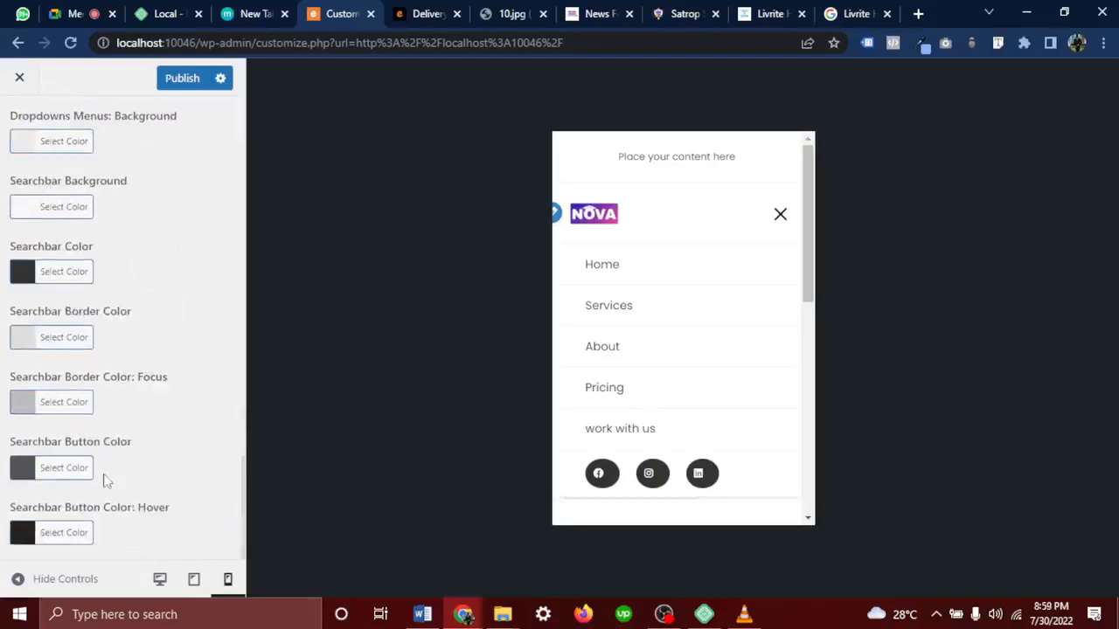
# Publish the mobile menu changes and return to the header settings list
pyautogui.click(194, 78)
pyautogui.scroll(5, 68, 230)
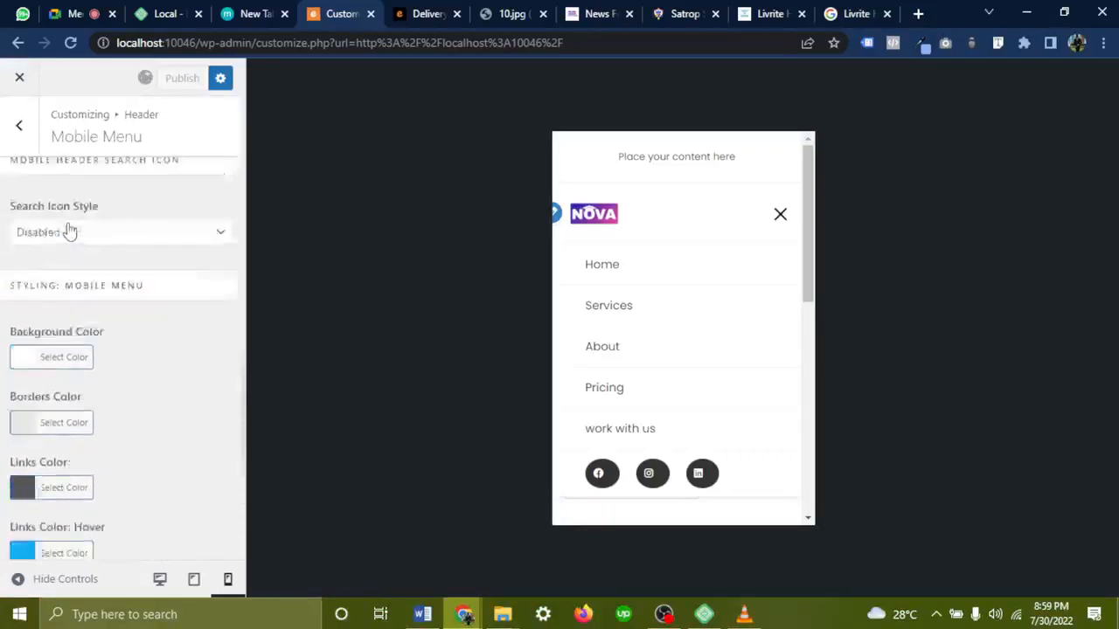
pyautogui.click(27, 140)
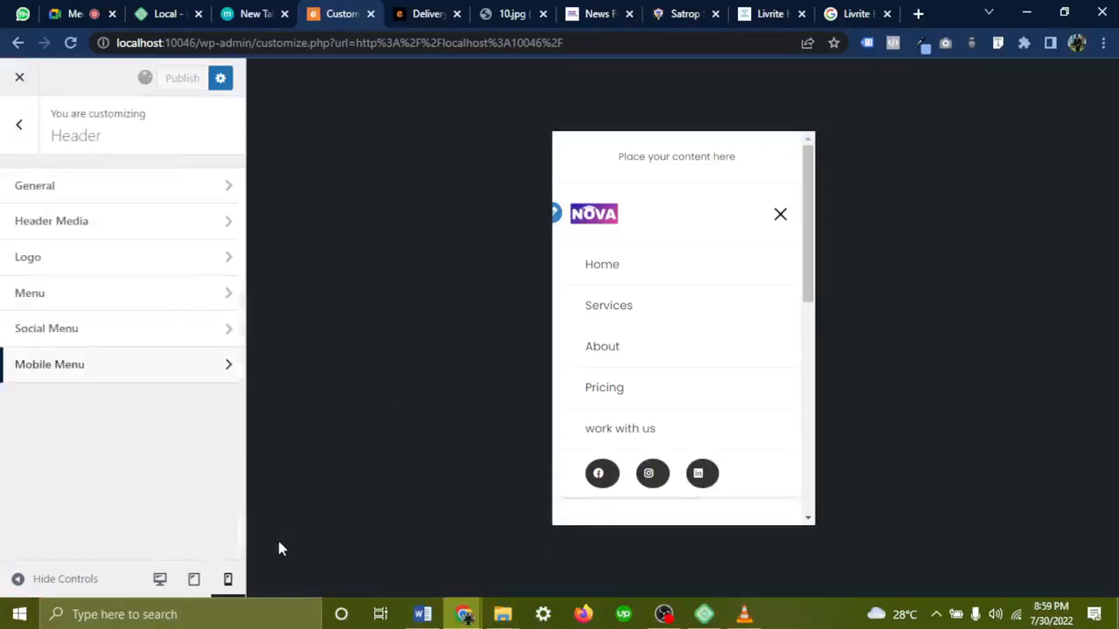
# Preview the site at desktop size and open the Top Bar settings
pyautogui.click(160, 581)
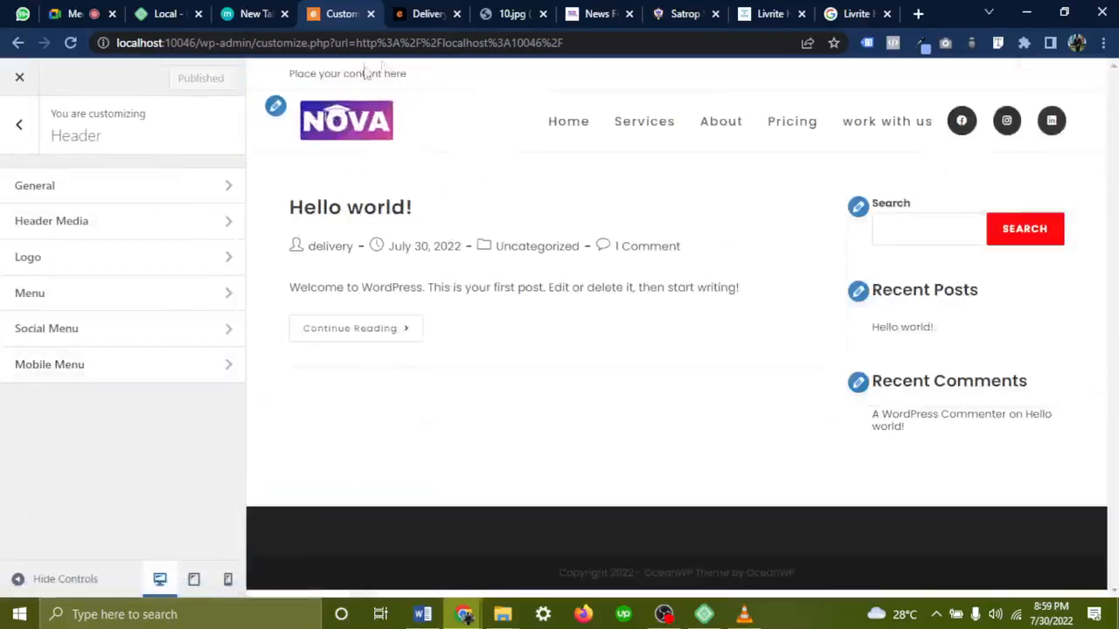
pyautogui.click(19, 125)
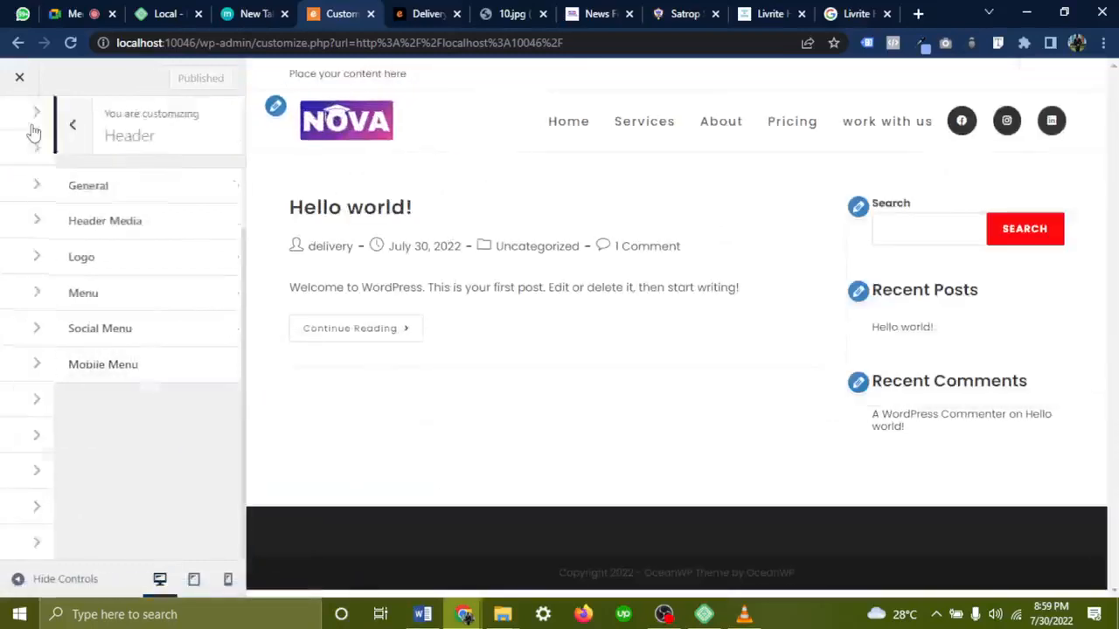
pyautogui.scroll(3, 35, 238)
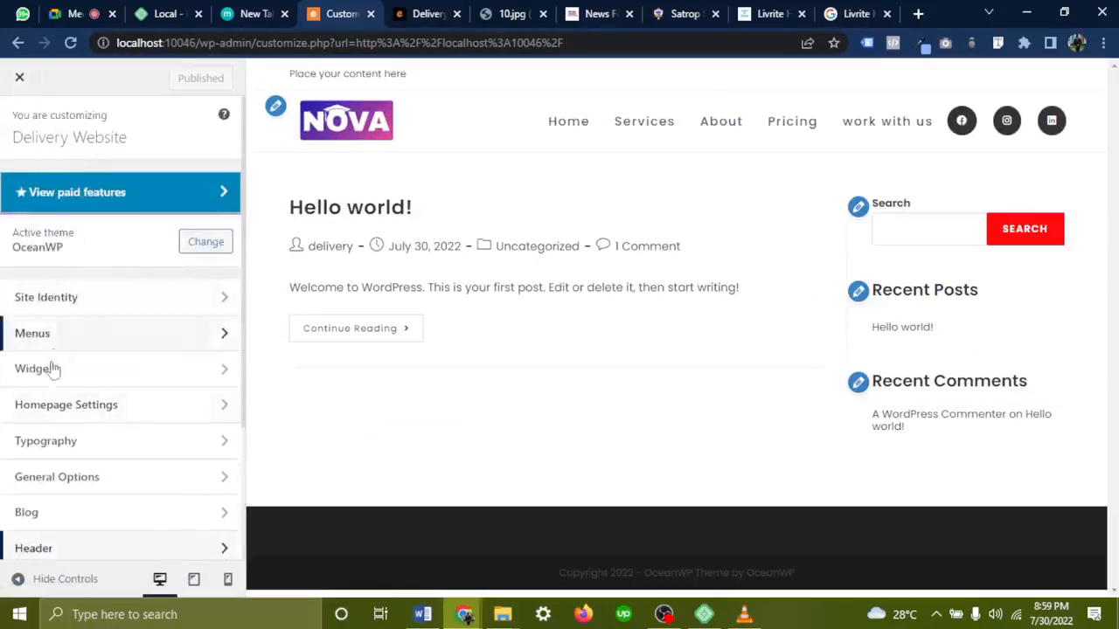
pyautogui.scroll(-2, 50, 411)
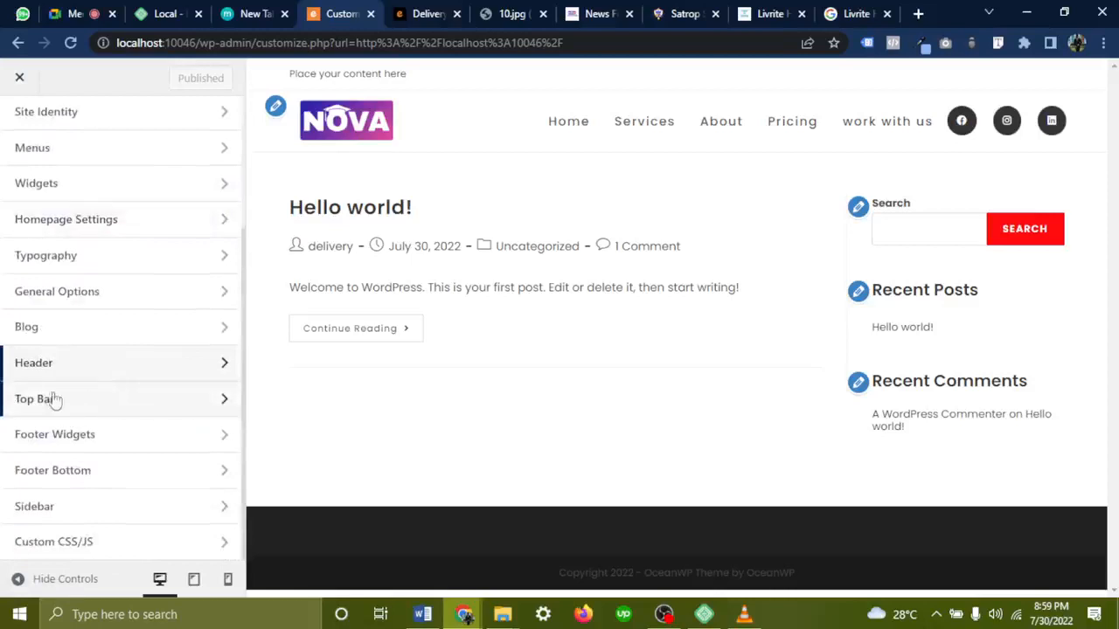
pyautogui.click(89, 404)
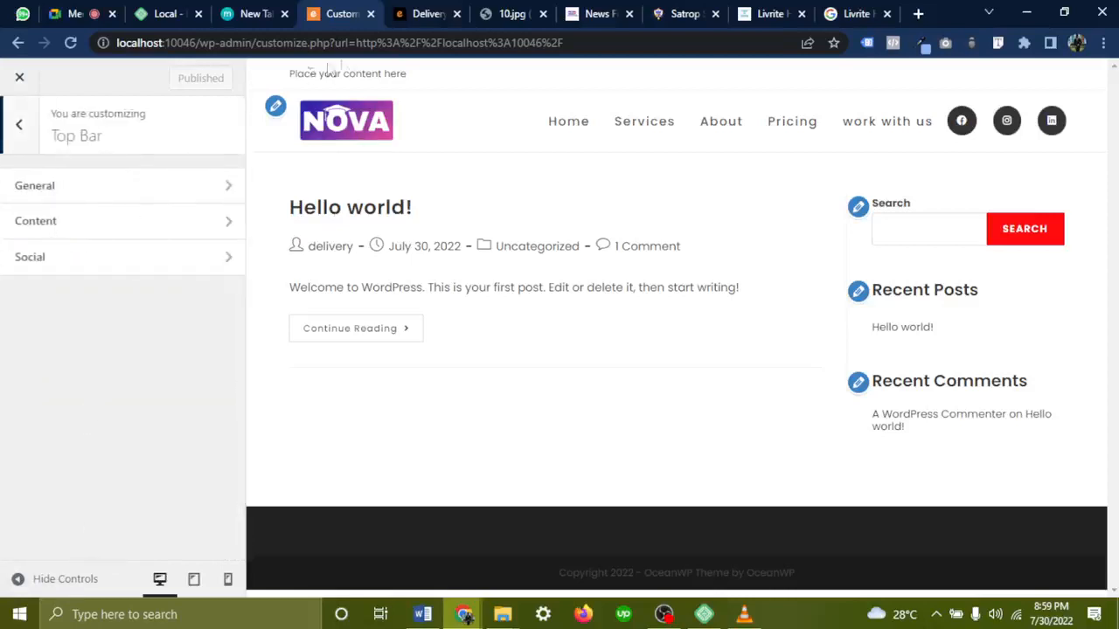
pyautogui.click(116, 187)
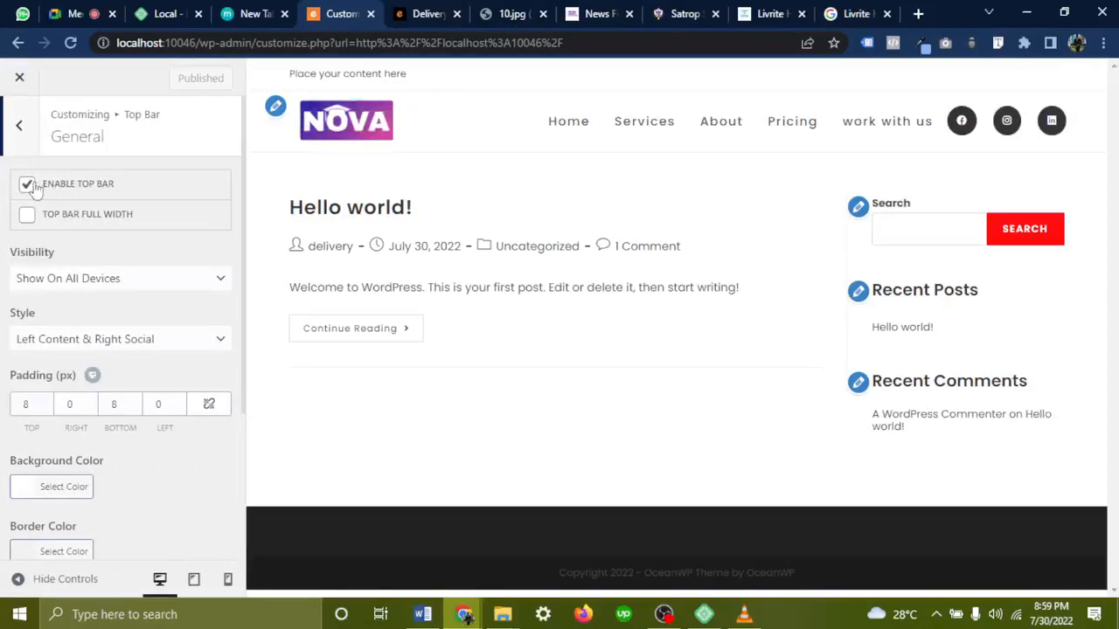
pyautogui.click(28, 186)
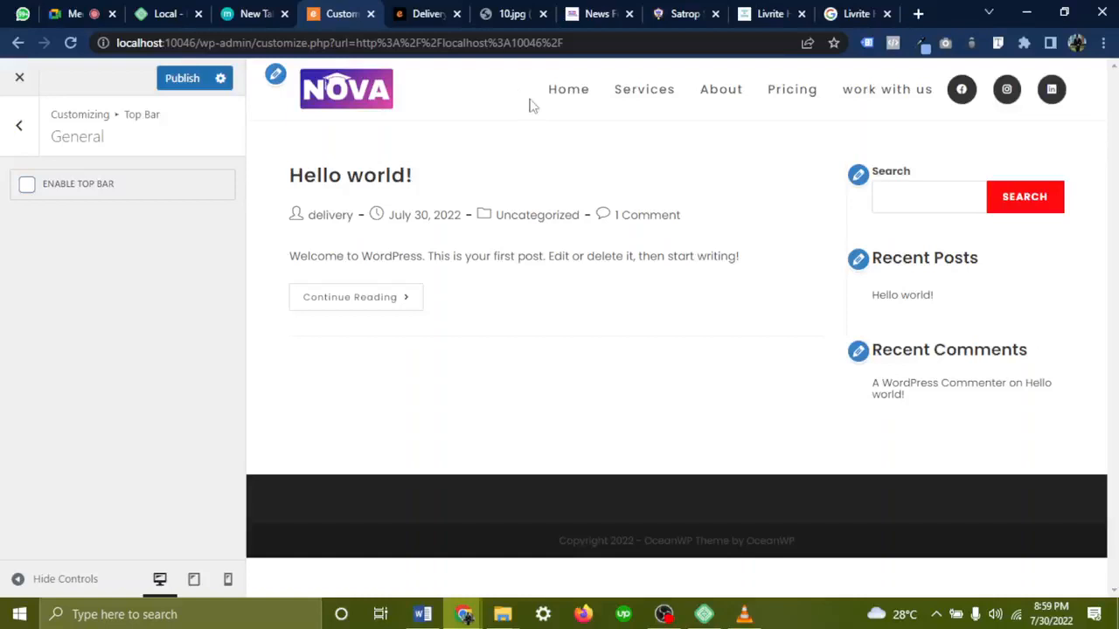
pyautogui.click(27, 187)
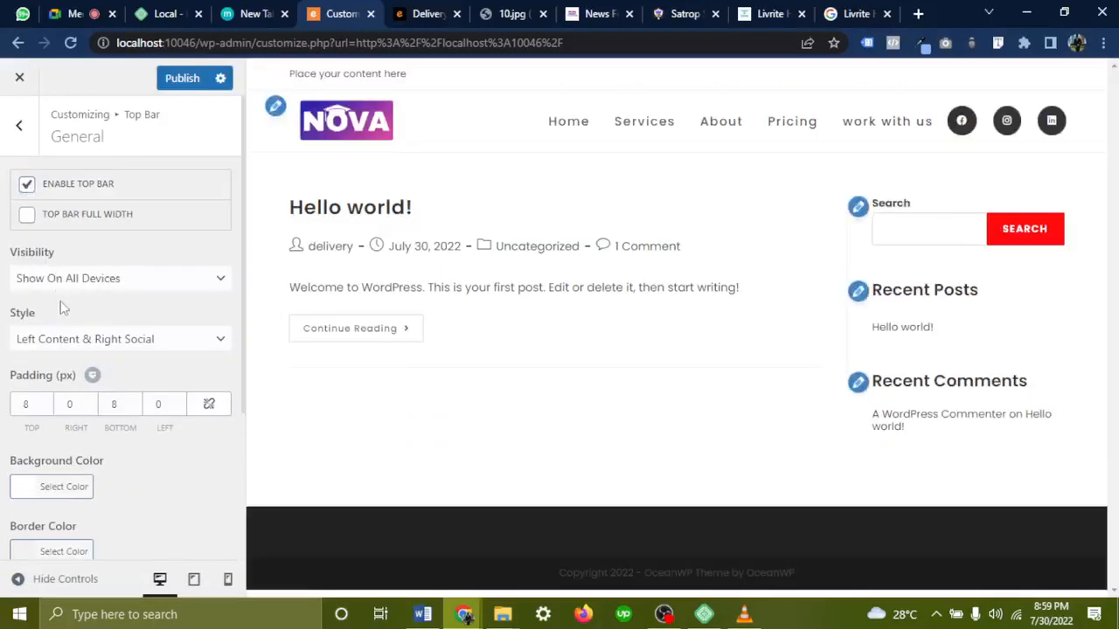
pyautogui.scroll(-1, 61, 308)
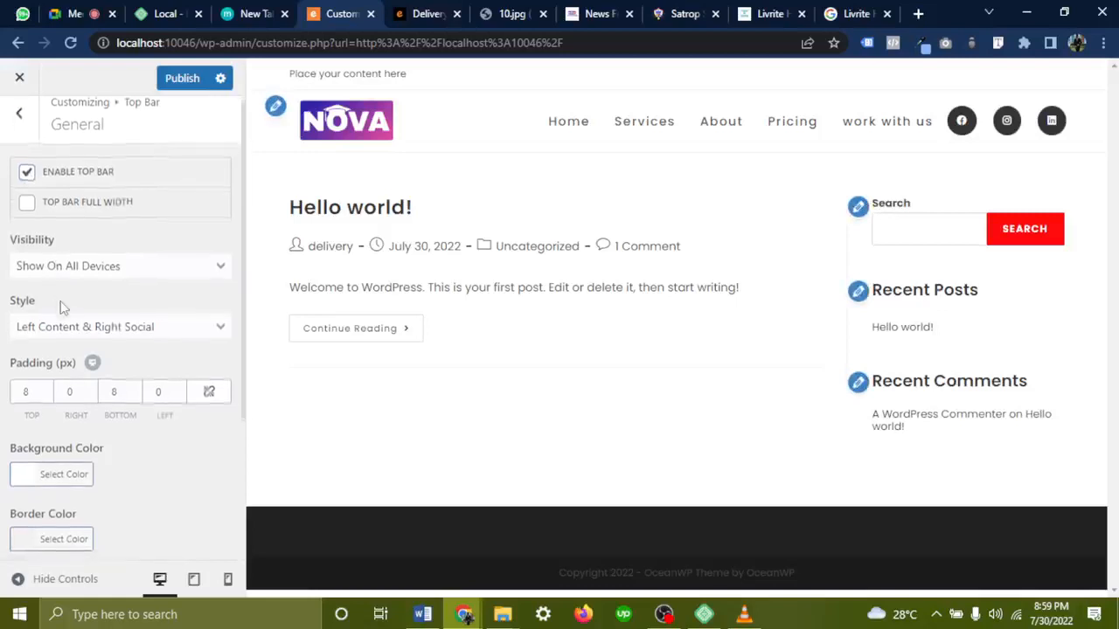
pyautogui.click(128, 267)
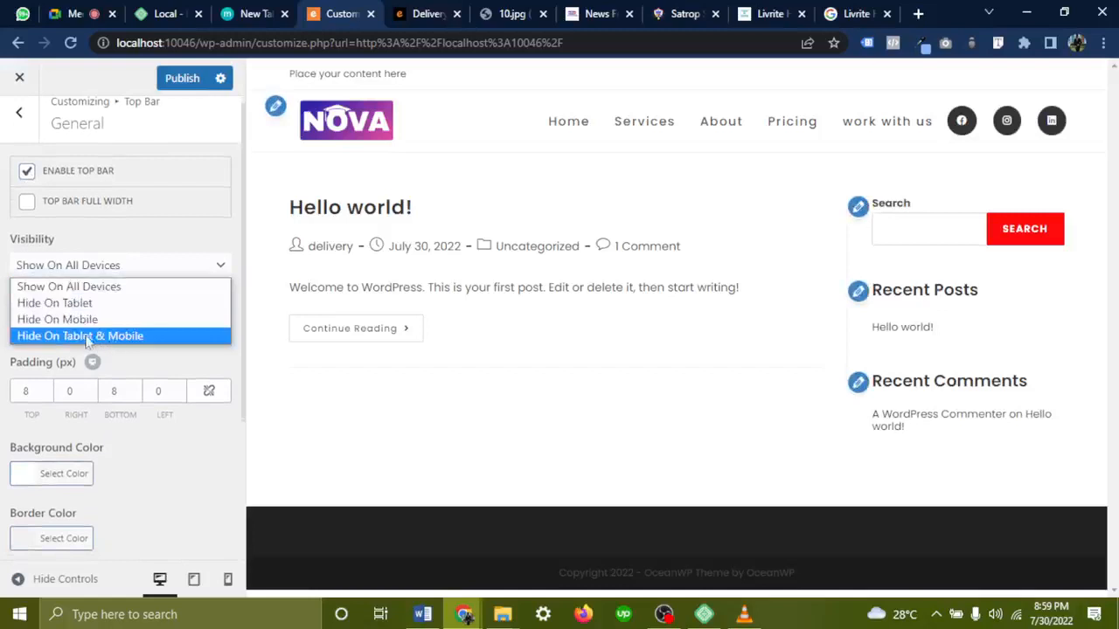
pyautogui.click(172, 371)
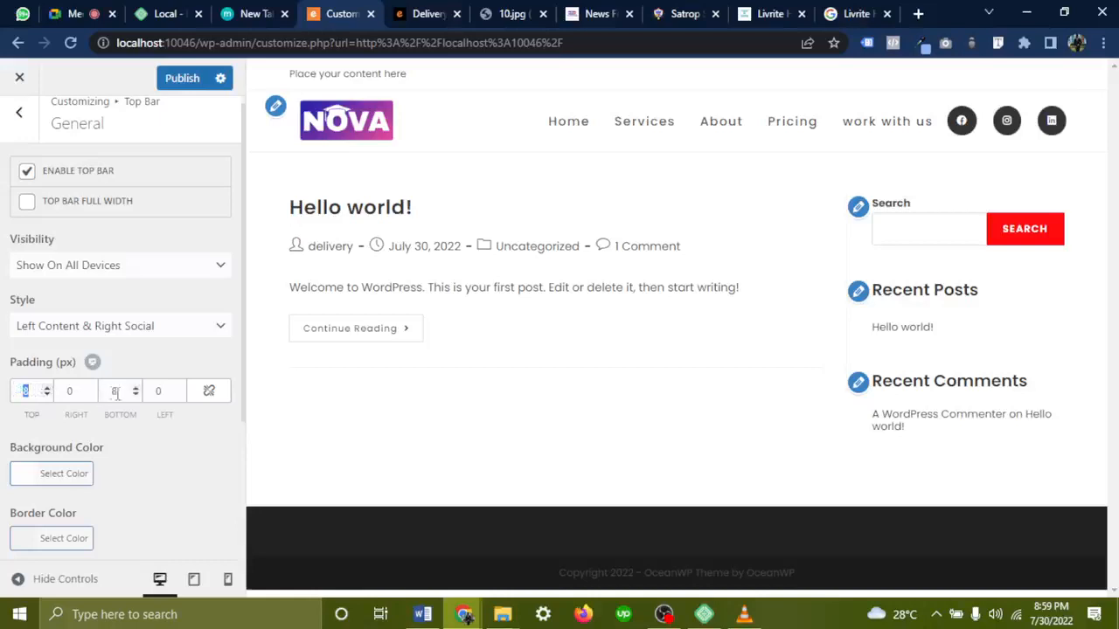
# Reduce the top bar padding to 5 top and 4 bottom
pyautogui.click(47, 394)
pyautogui.click(47, 394)
pyautogui.click(48, 394)
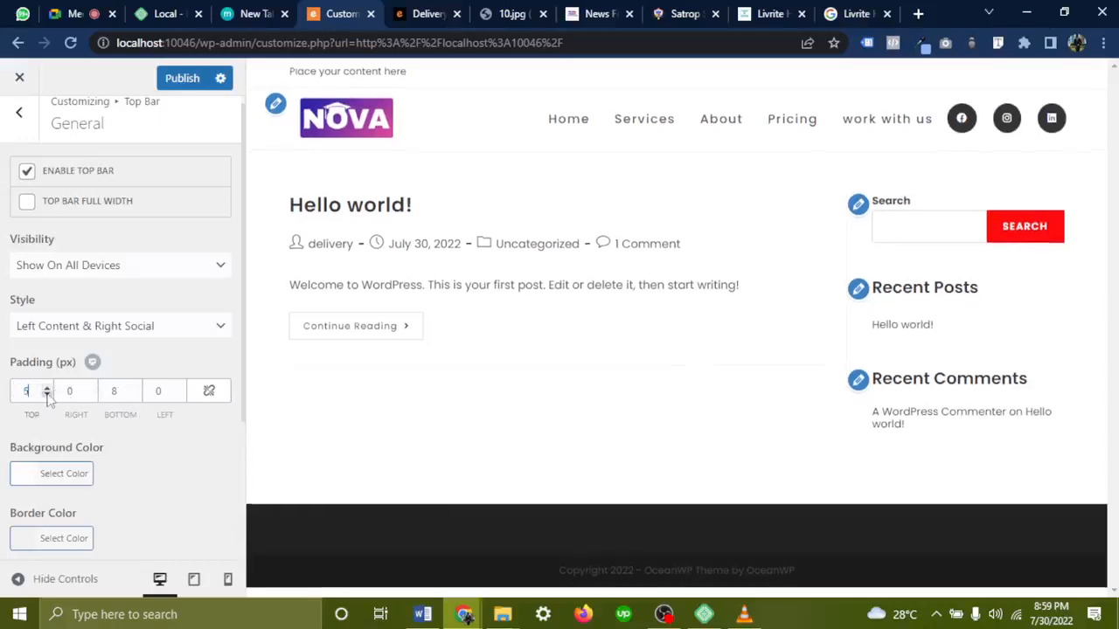
pyautogui.click(137, 395)
pyautogui.click(136, 395)
pyautogui.click(136, 395)
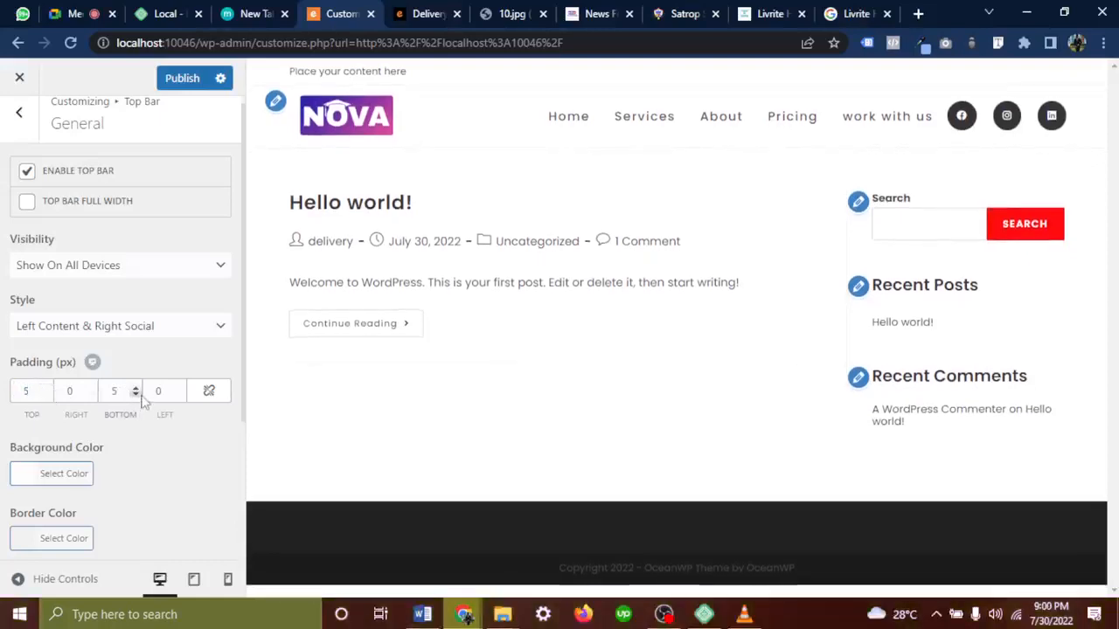
pyautogui.click(137, 395)
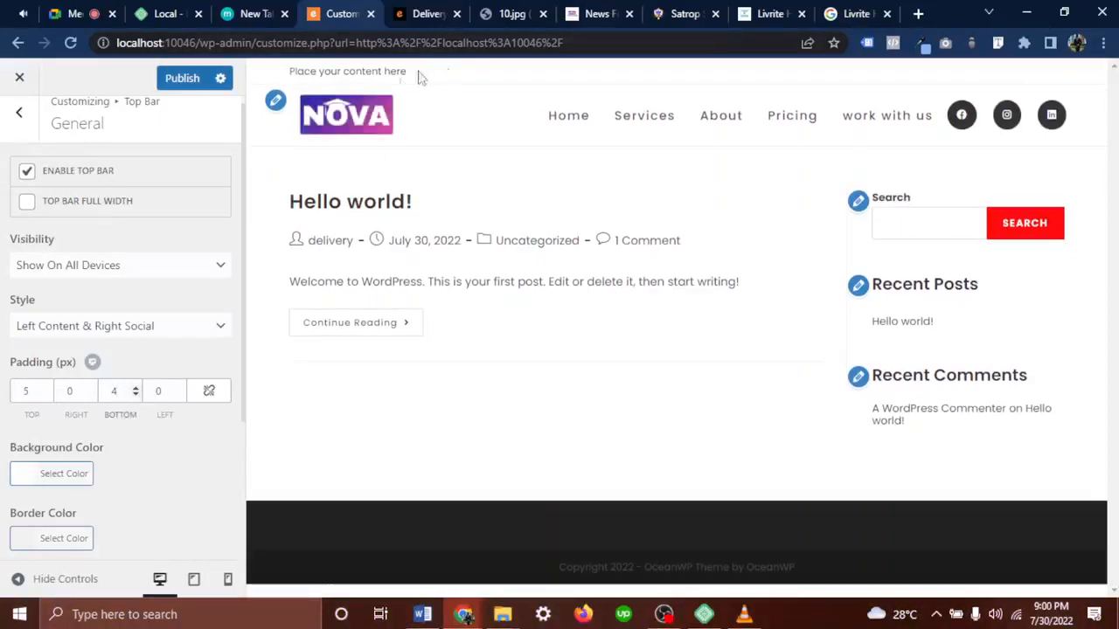
pyautogui.scroll(-1, 113, 359)
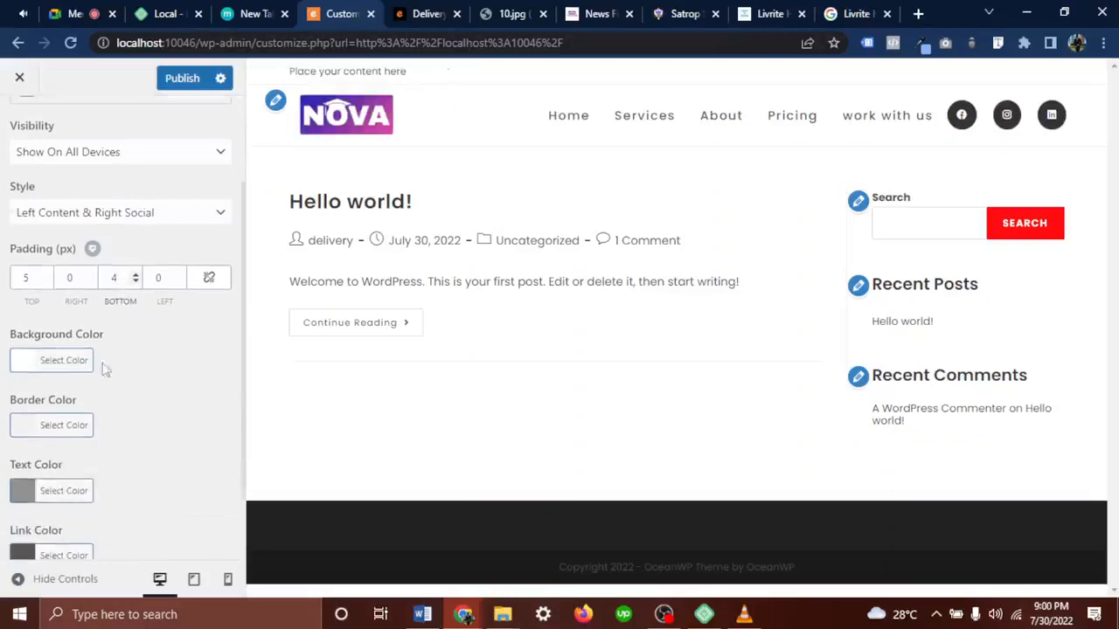
# Give the top bar a bright red #ff3a3a background, comparing with the Satrop Schools site
pyautogui.click(48, 366)
pyautogui.moveTo(102, 464); pyautogui.dragTo(102, 519)
pyautogui.scroll(-2, 102, 519)
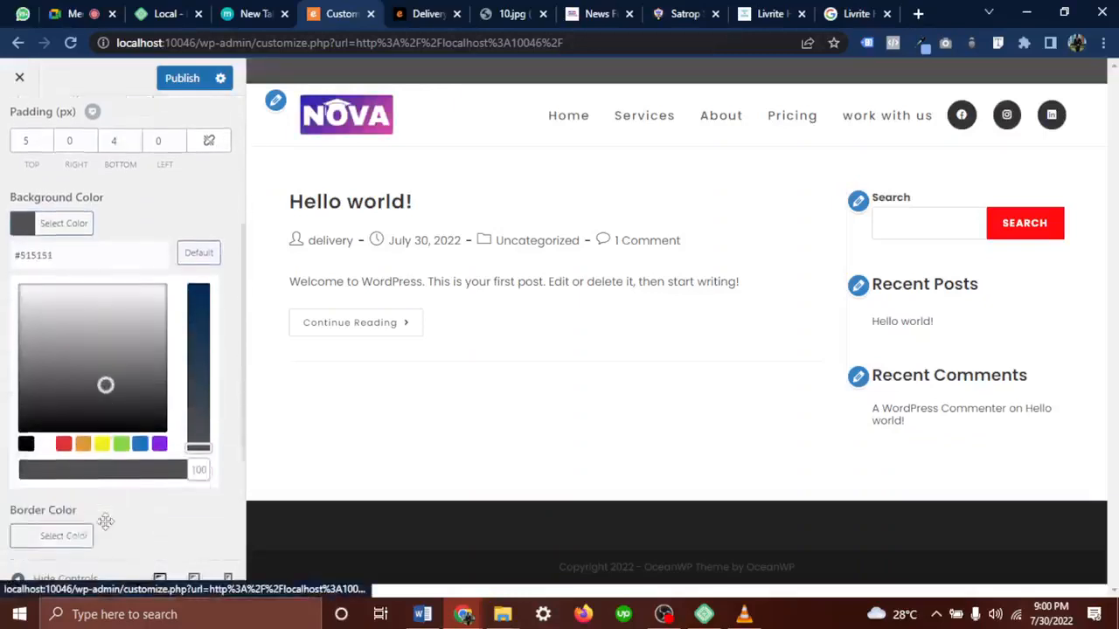
pyautogui.click(64, 404)
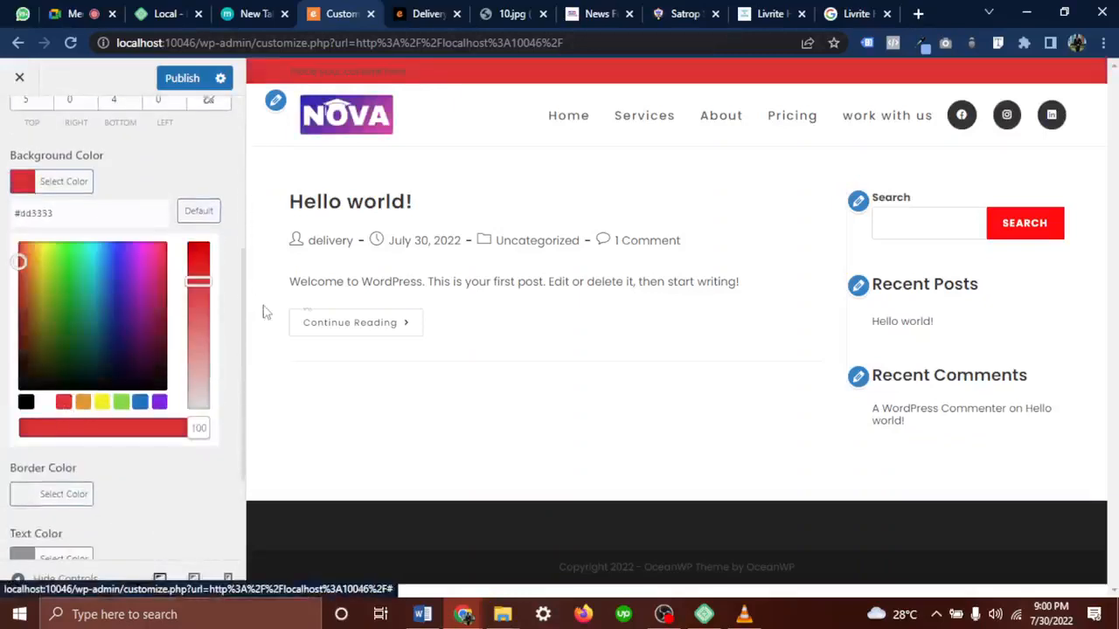
pyautogui.moveTo(31, 267); pyautogui.dragTo(18, 243)
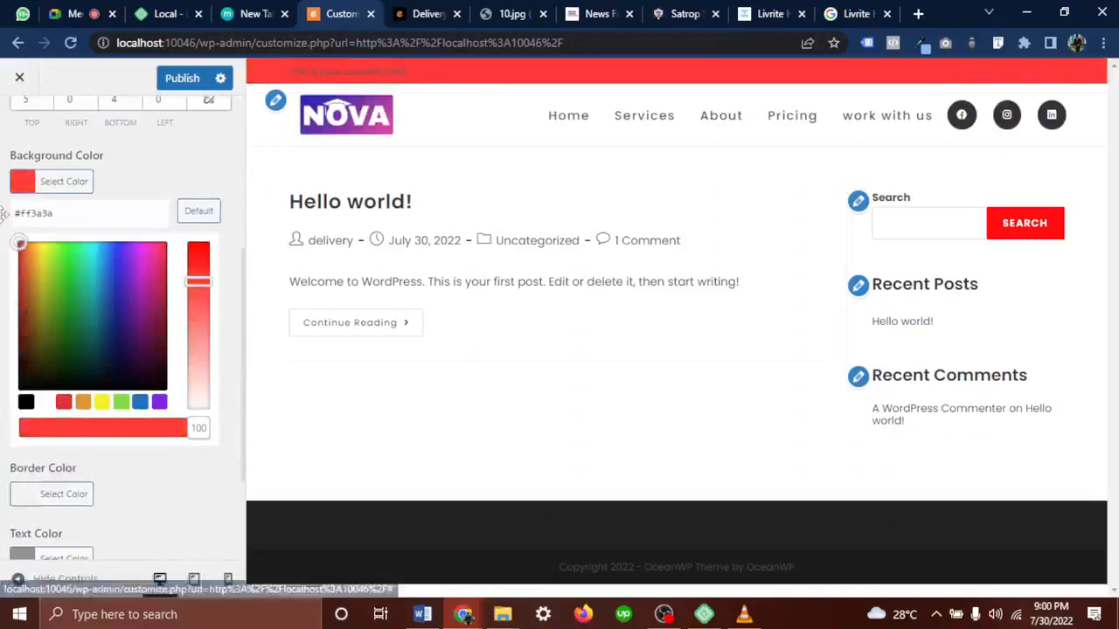
pyautogui.click(325, 143)
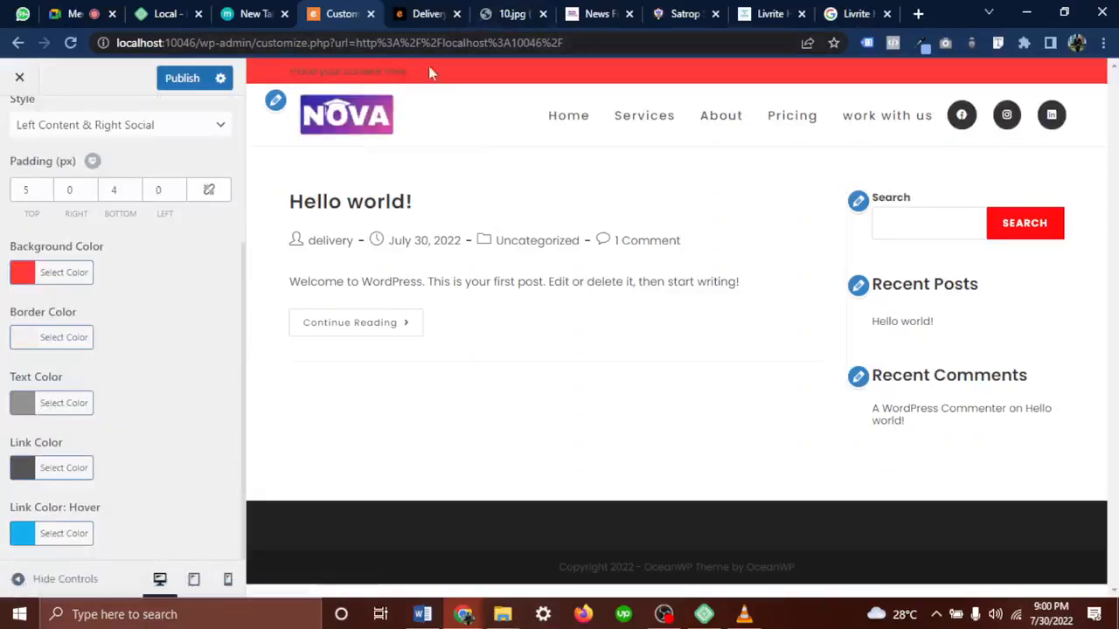
pyautogui.click(684, 14)
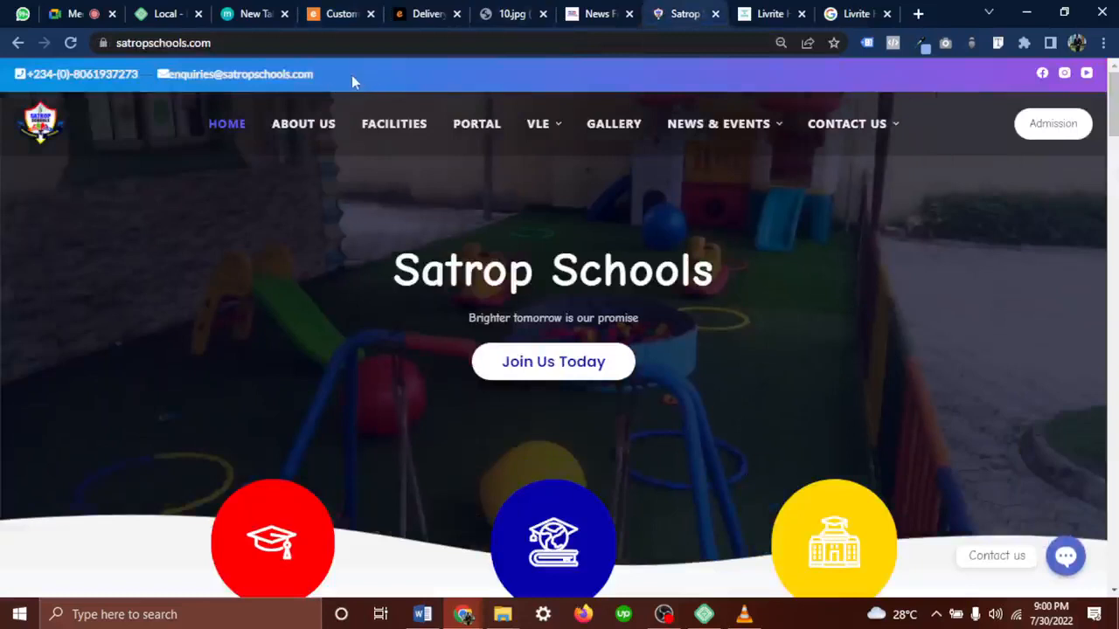
pyautogui.click(330, 9)
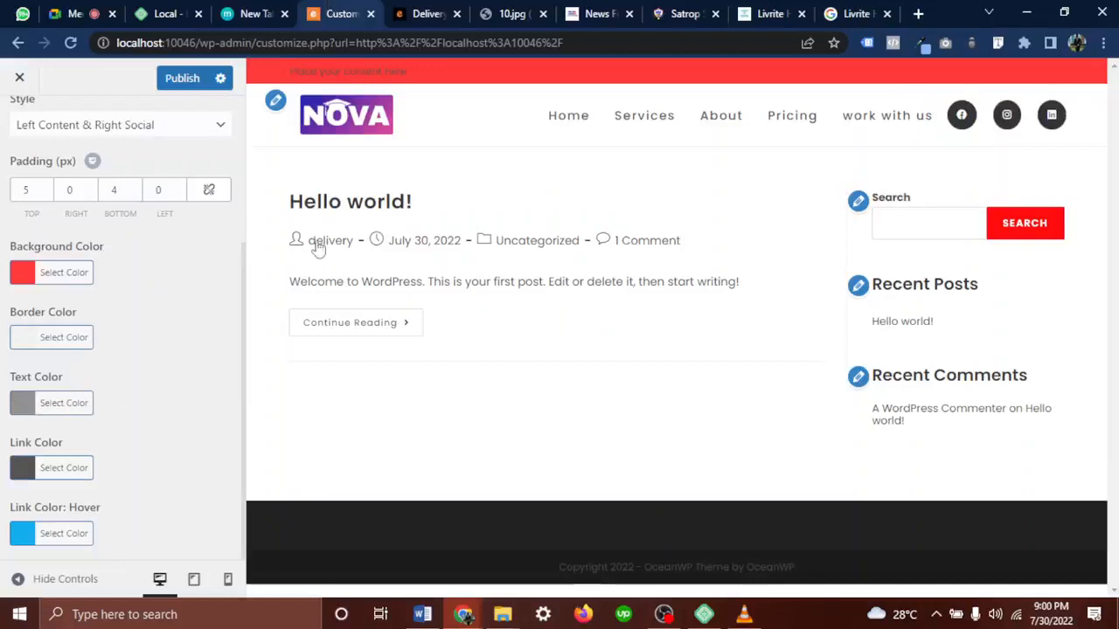
# Set the top bar text colour to white #ffffff
pyautogui.scroll(3, 53, 258)
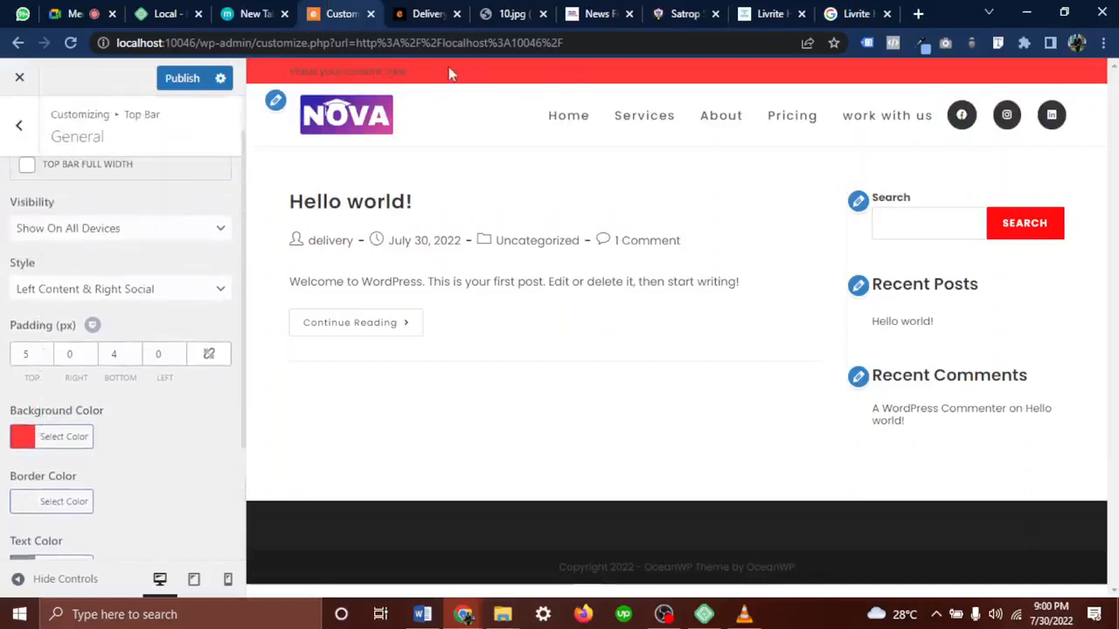
pyautogui.moveTo(426, 75); pyautogui.dragTo(297, 72)
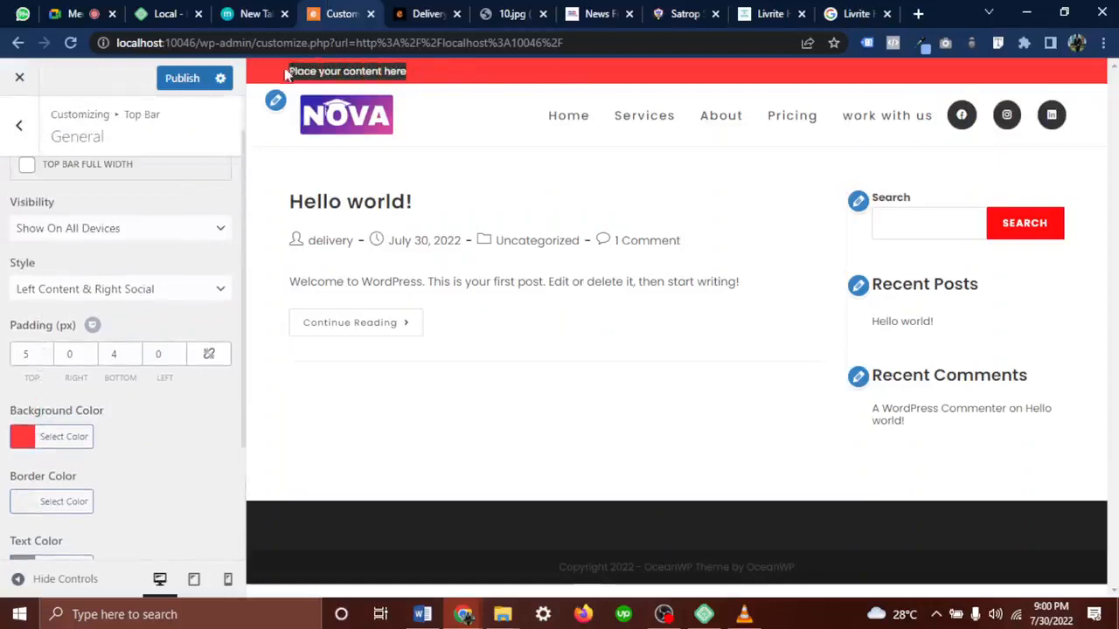
pyautogui.click(473, 80)
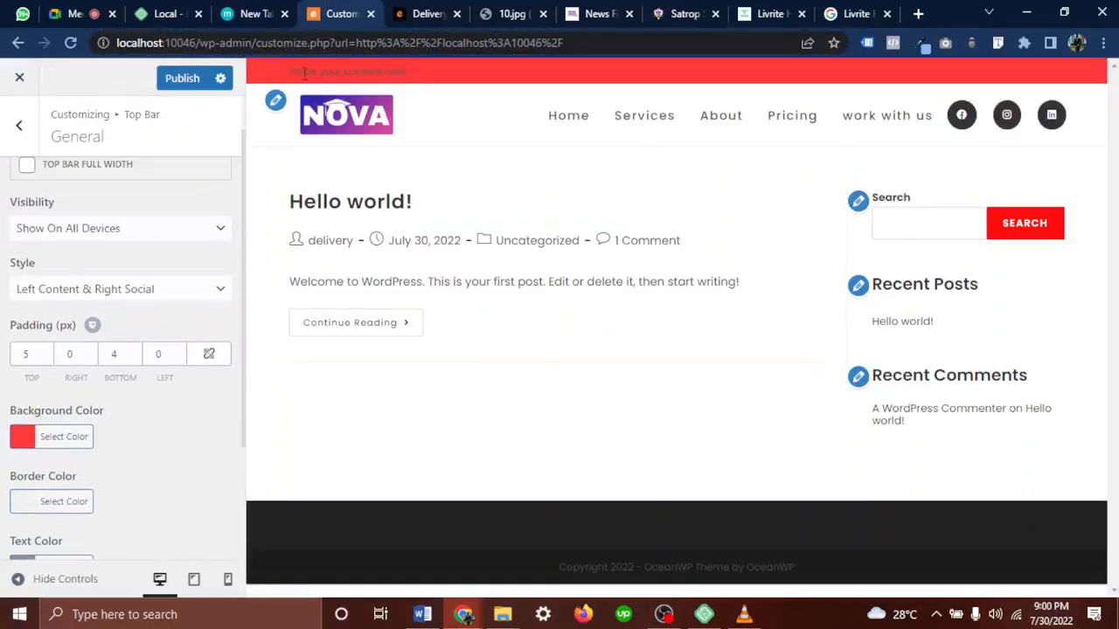
pyautogui.scroll(-2, 145, 412)
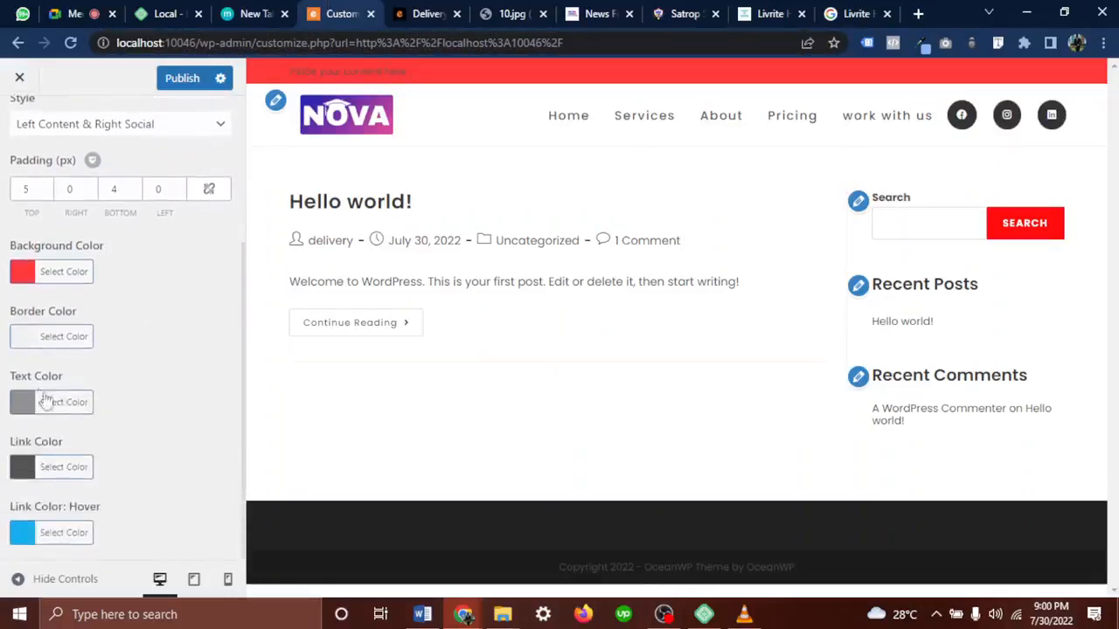
pyautogui.moveTo(61, 381); pyautogui.dragTo(22, 380)
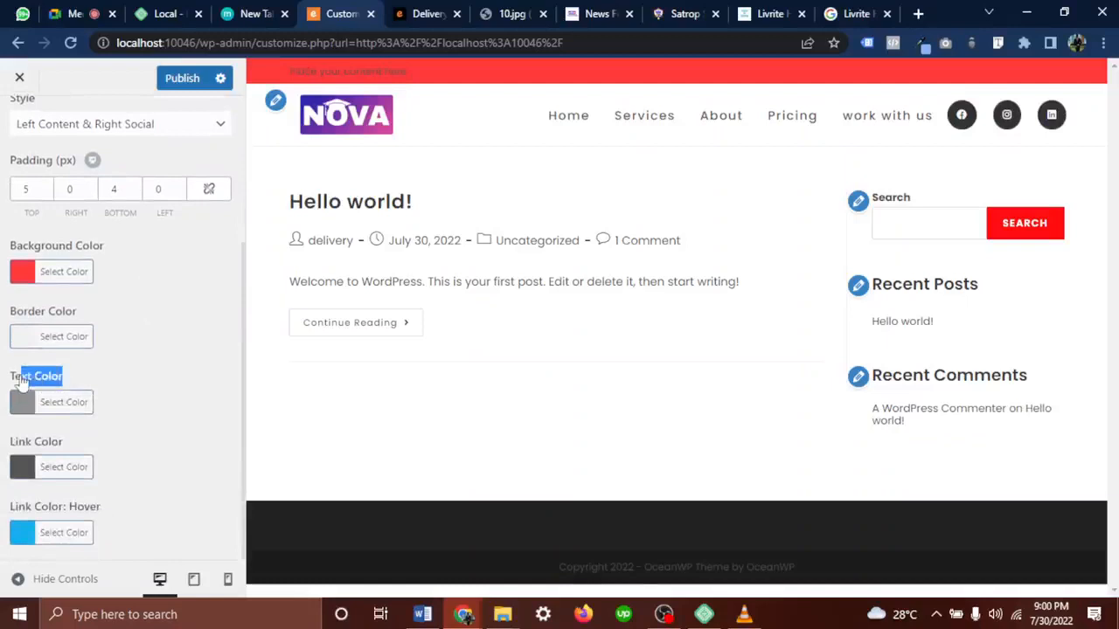
pyautogui.click(75, 409)
pyautogui.moveTo(70, 505); pyautogui.dragTo(20, 464)
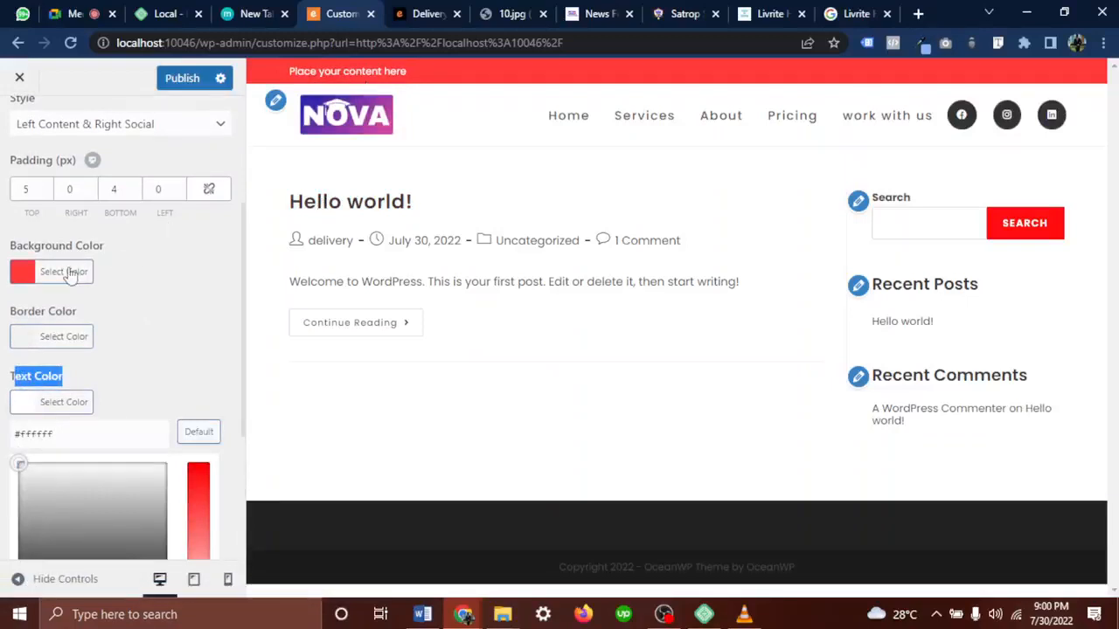
pyautogui.click(144, 302)
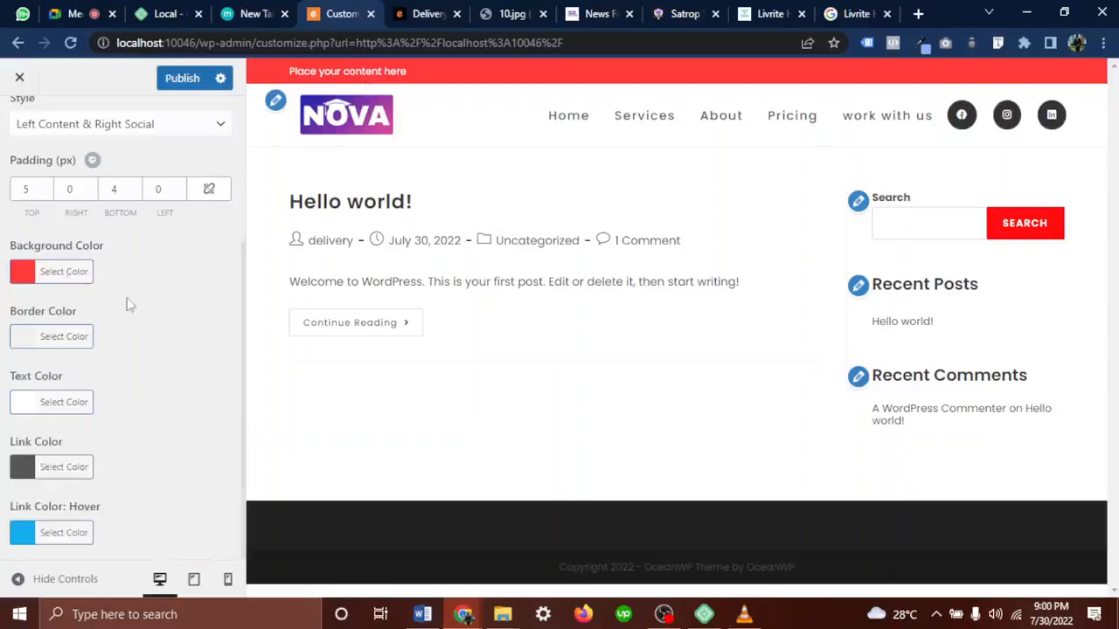
# Change the top bar background to dark green #168236 and publish
pyautogui.scroll(1, 74, 301)
pyautogui.click(71, 393)
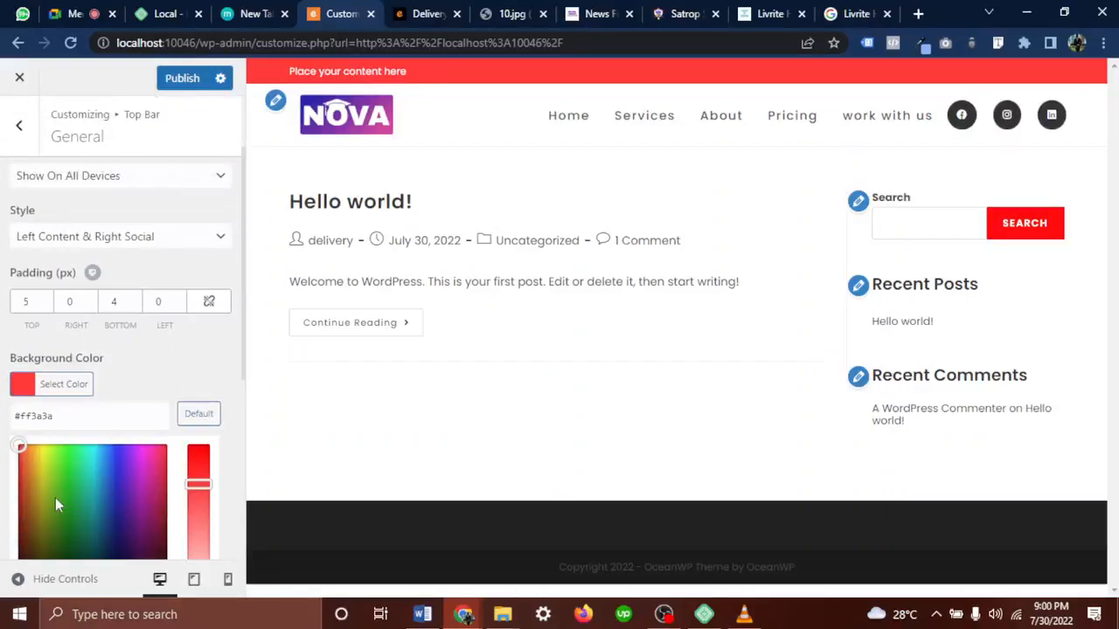
pyautogui.scroll(-2, 55, 497)
pyautogui.click(71, 360)
pyautogui.moveTo(71, 359); pyautogui.dragTo(77, 381)
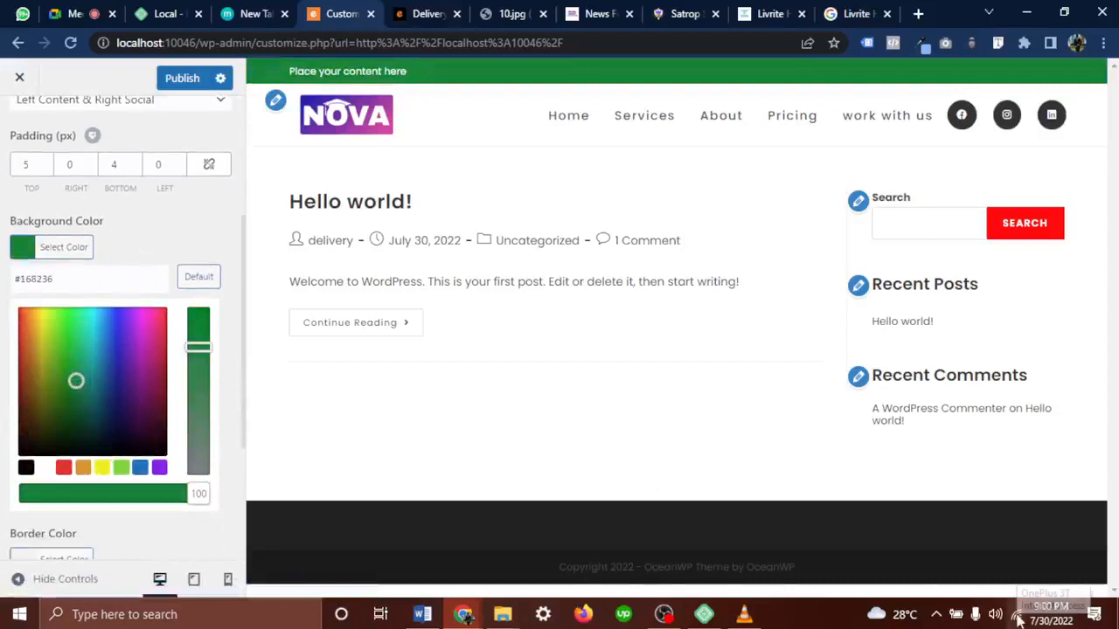
pyautogui.click(146, 228)
pyautogui.click(180, 87)
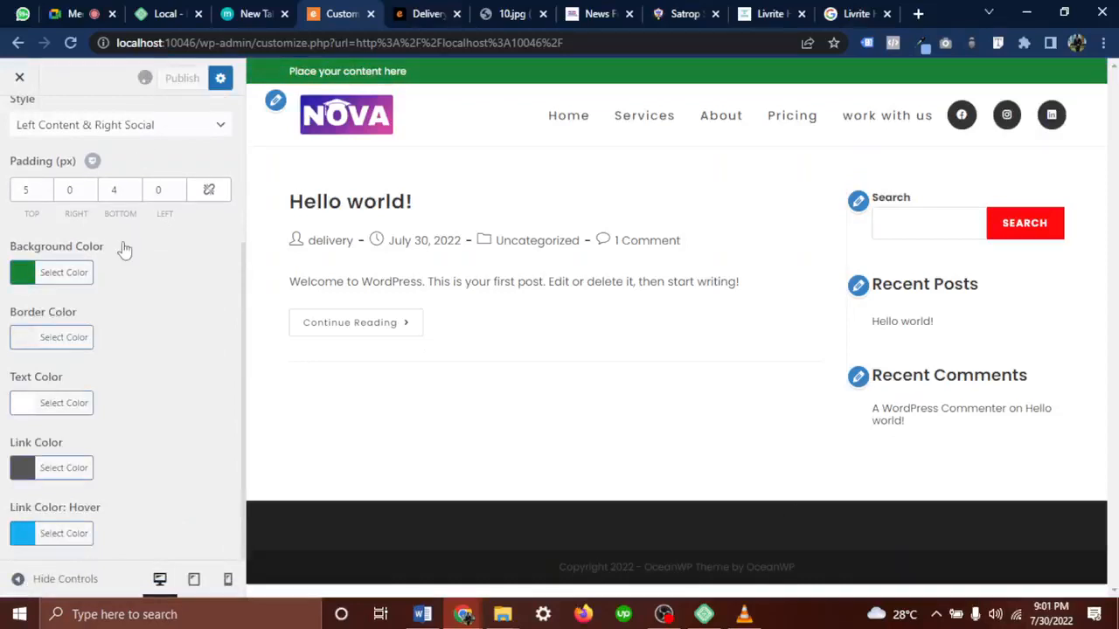
pyautogui.scroll(1, 125, 251)
pyautogui.scroll(2, 123, 249)
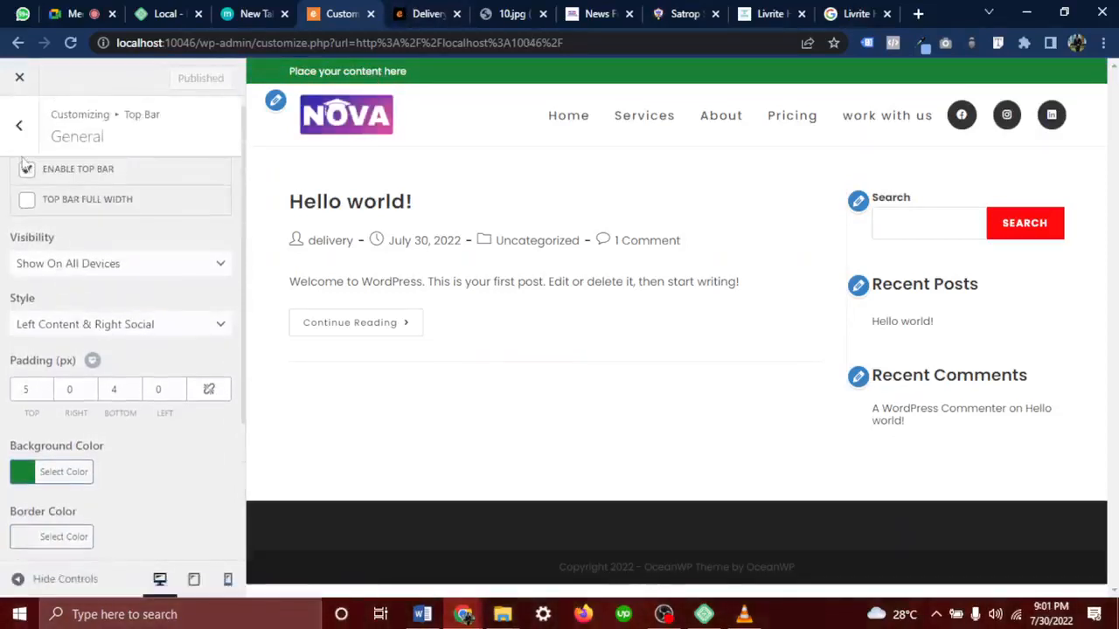
# Rearrange the top bar content text to 'Pur content herelace yo', select it all, and switch to Satrop Schools
pyautogui.click(19, 125)
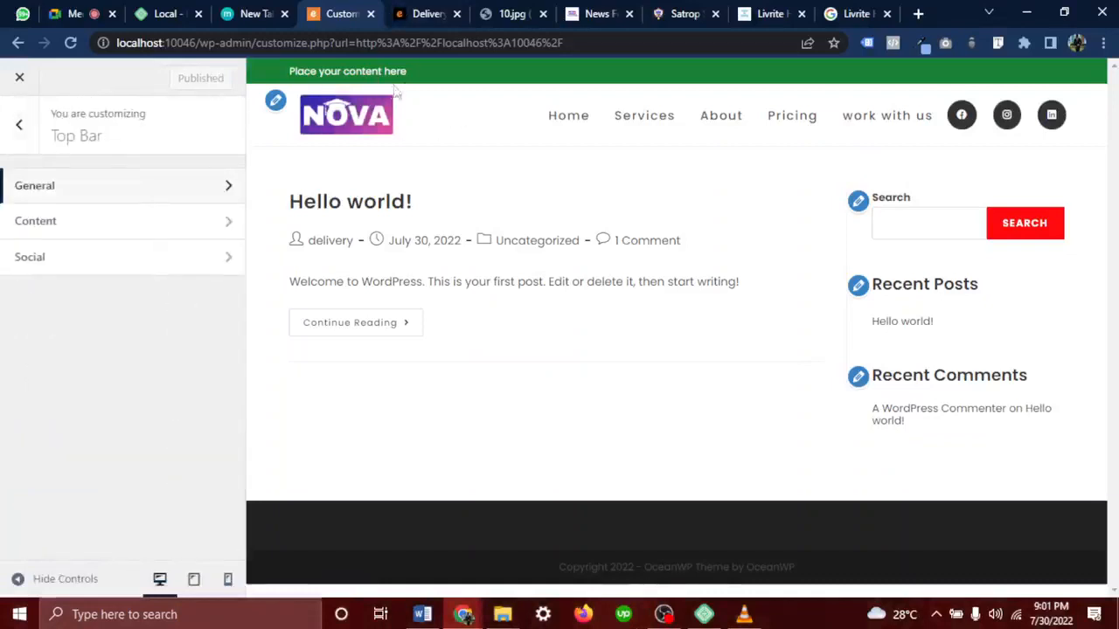
pyautogui.click(100, 222)
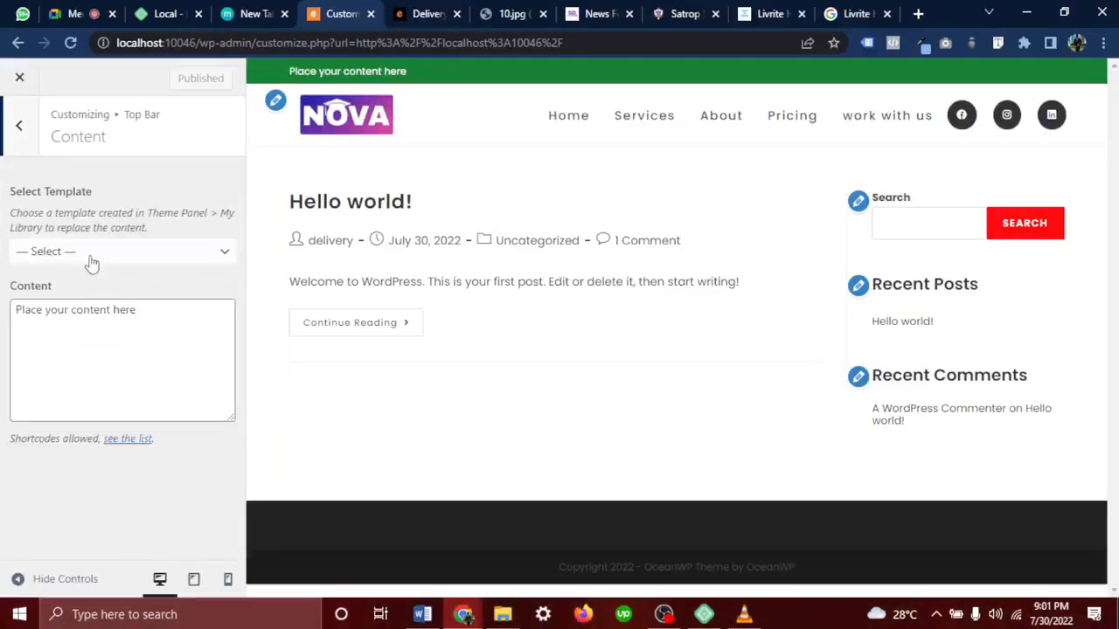
pyautogui.moveTo(172, 320); pyautogui.dragTo(23, 314)
pyautogui.click(66, 335)
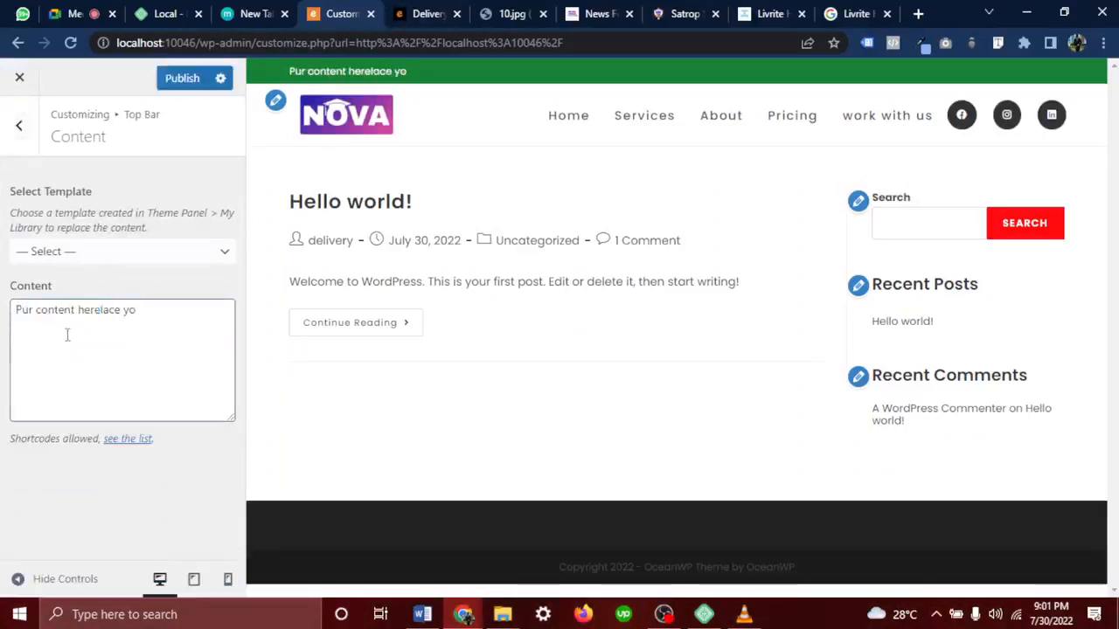
pyautogui.hotkey('ctrl', 'a')
pyautogui.click(657, 19)
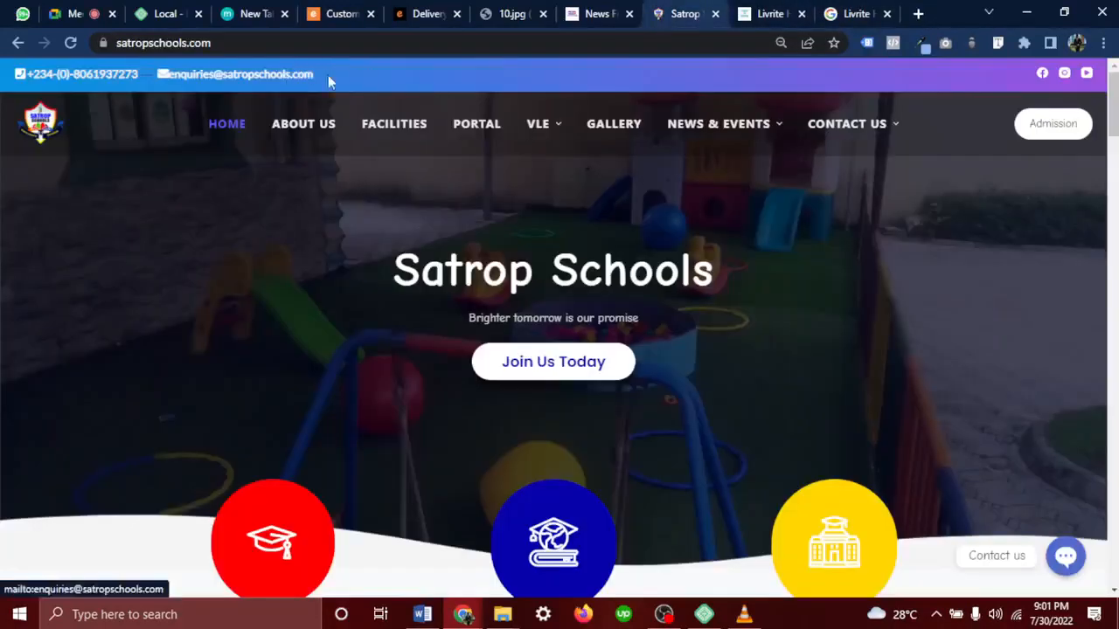
# Select the phone number in the Satrop Schools top bar and return to the Customizer
pyautogui.moveTo(317, 79); pyautogui.dragTo(180, 76)
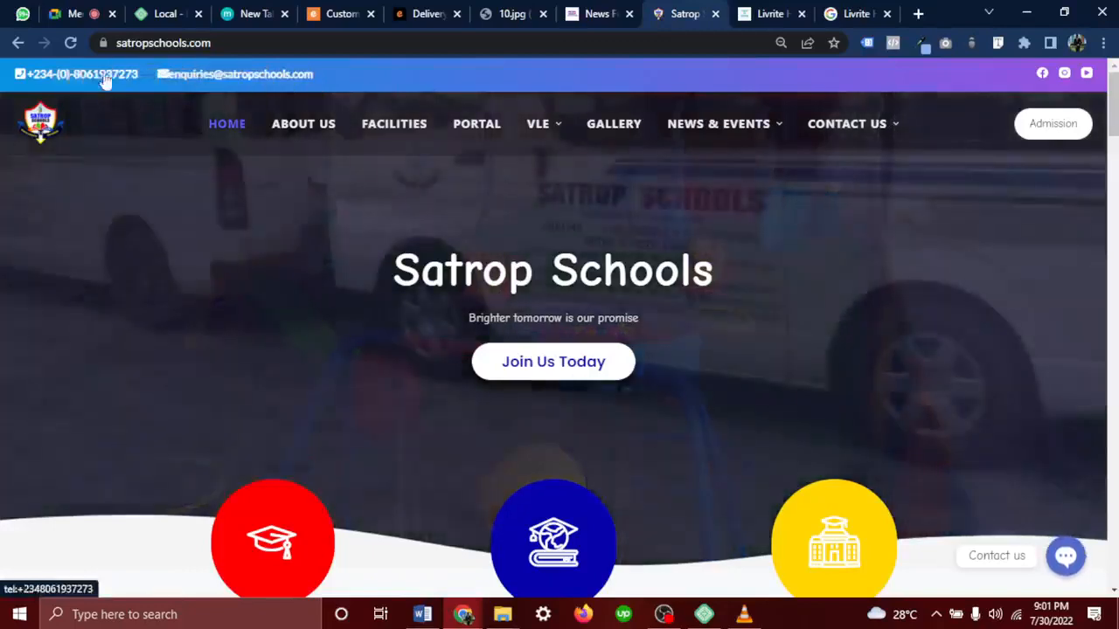
pyautogui.moveTo(13, 75); pyautogui.dragTo(311, 91)
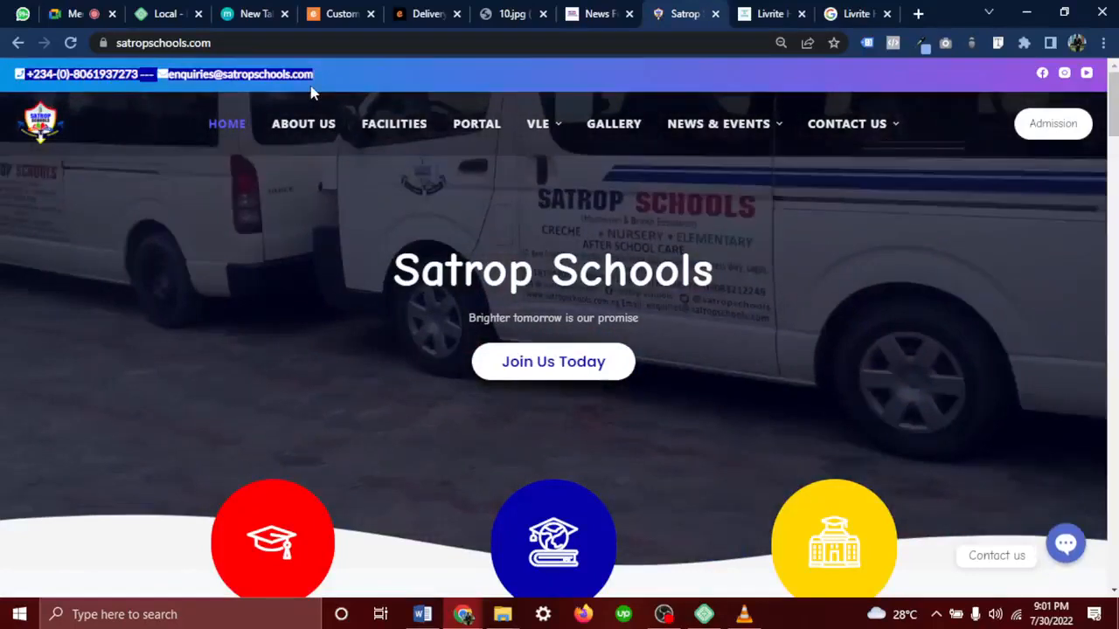
pyautogui.click(339, 13)
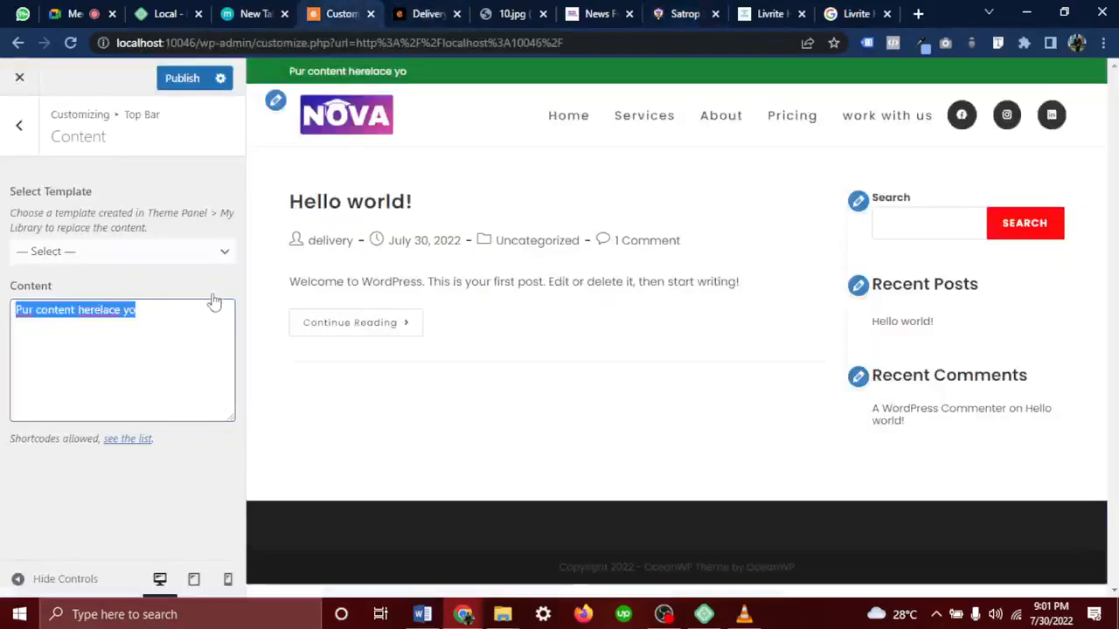
# Paste the school's phone number and e-mail into the top bar content, replacing the placeholder
pyautogui.hotkey('ctrl', 'v')
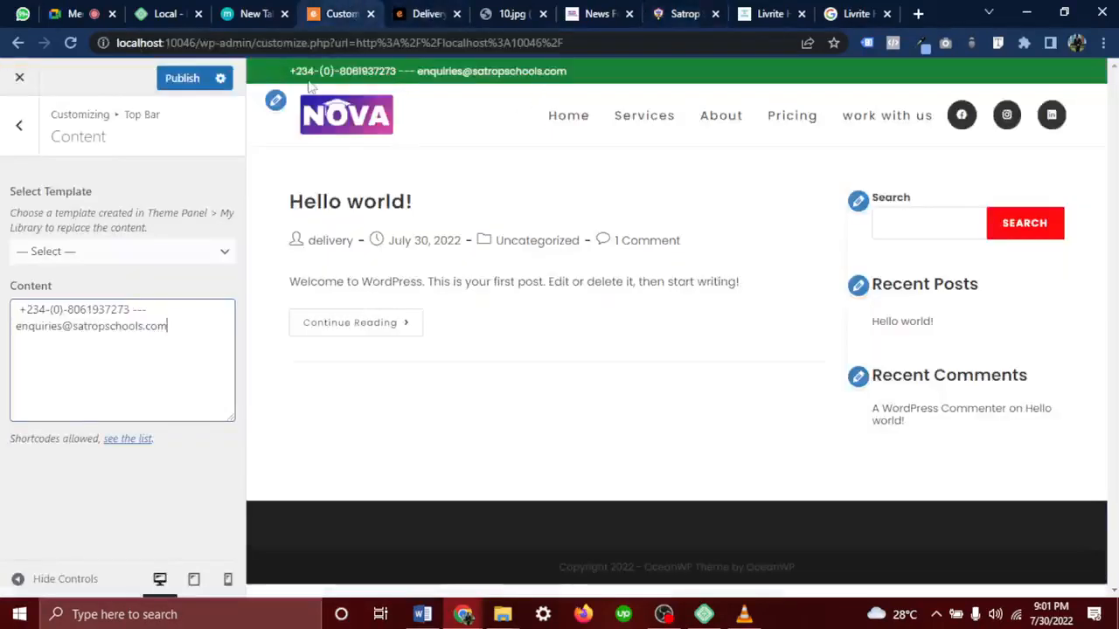
pyautogui.moveTo(290, 71); pyautogui.dragTo(575, 71)
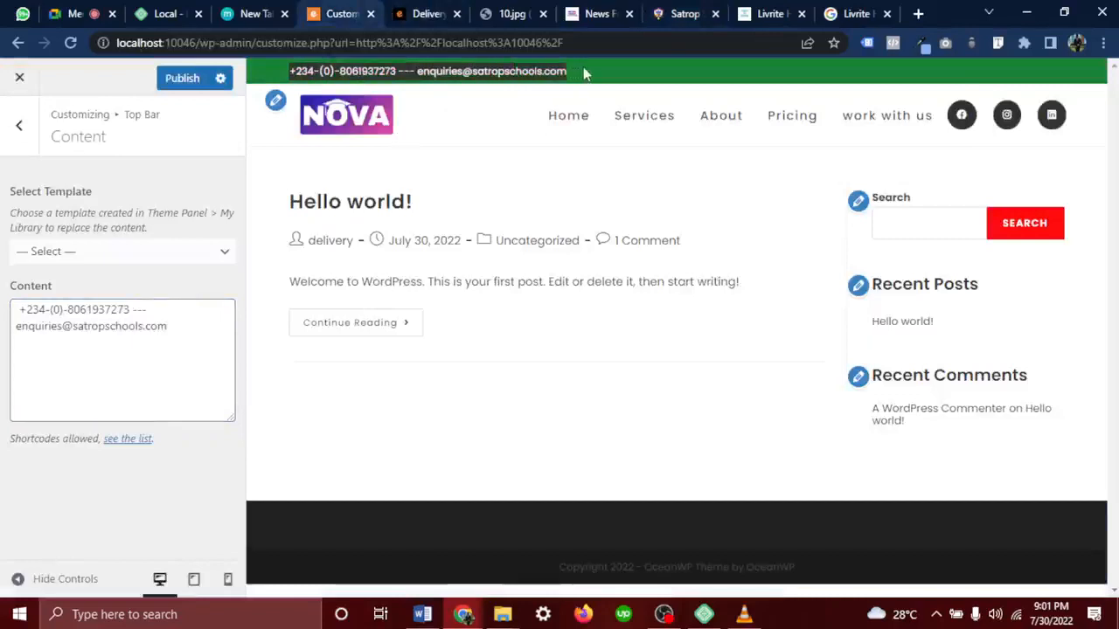
pyautogui.click(583, 68)
pyautogui.click(188, 342)
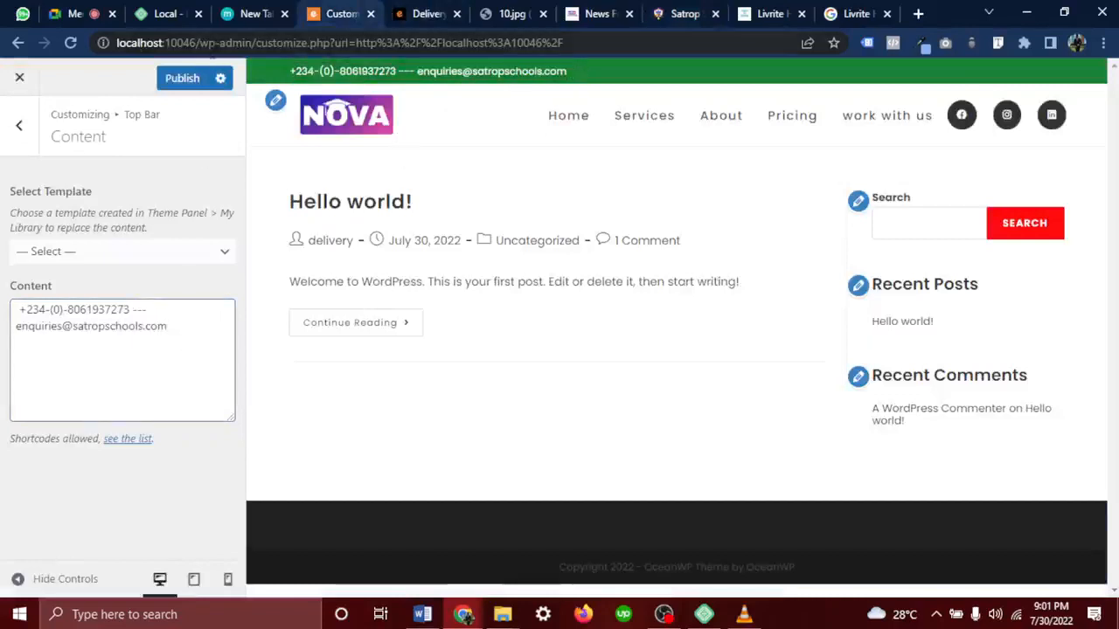
pyautogui.click(26, 153)
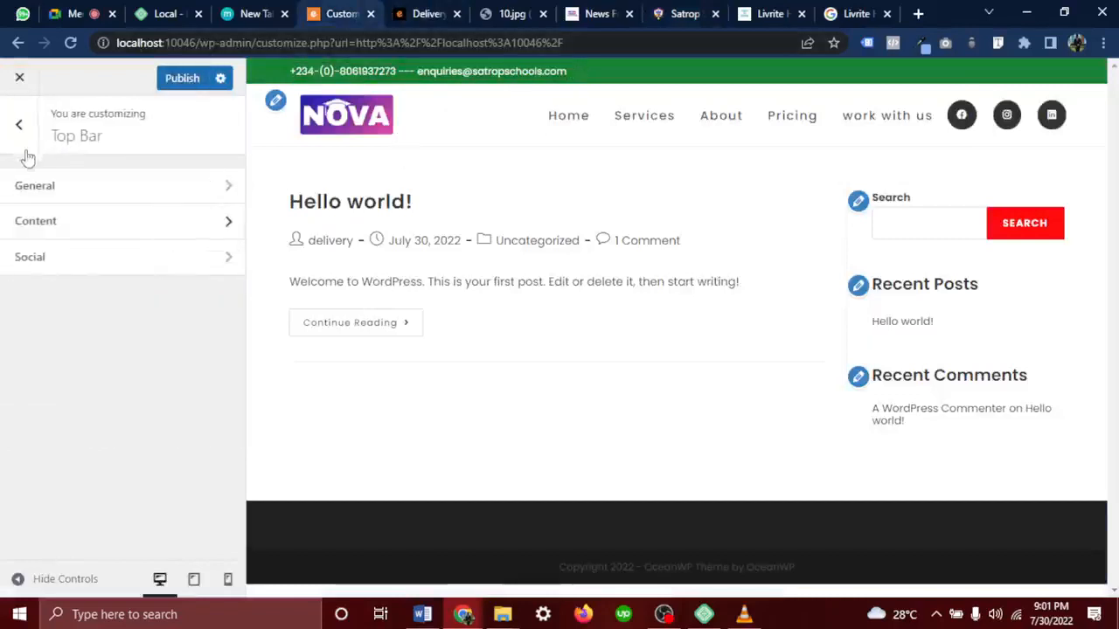
# Enter # as the Facebook, Twitter and Instagram links in the top bar social settings
pyautogui.click(72, 258)
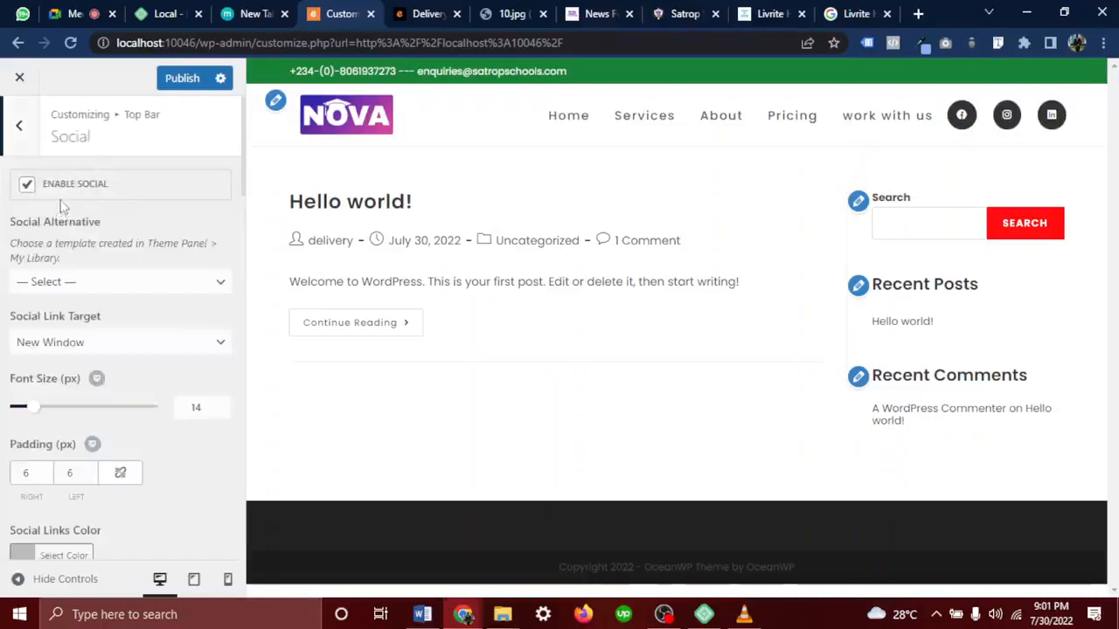
pyautogui.scroll(-3, 74, 451)
pyautogui.scroll(-2, 74, 451)
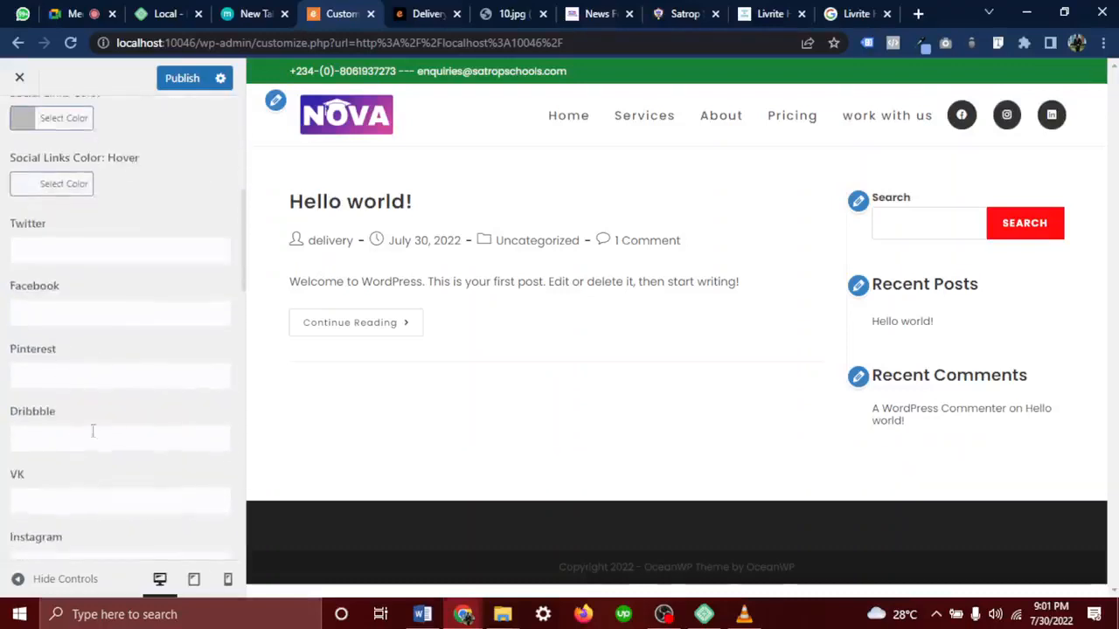
pyautogui.click(54, 317)
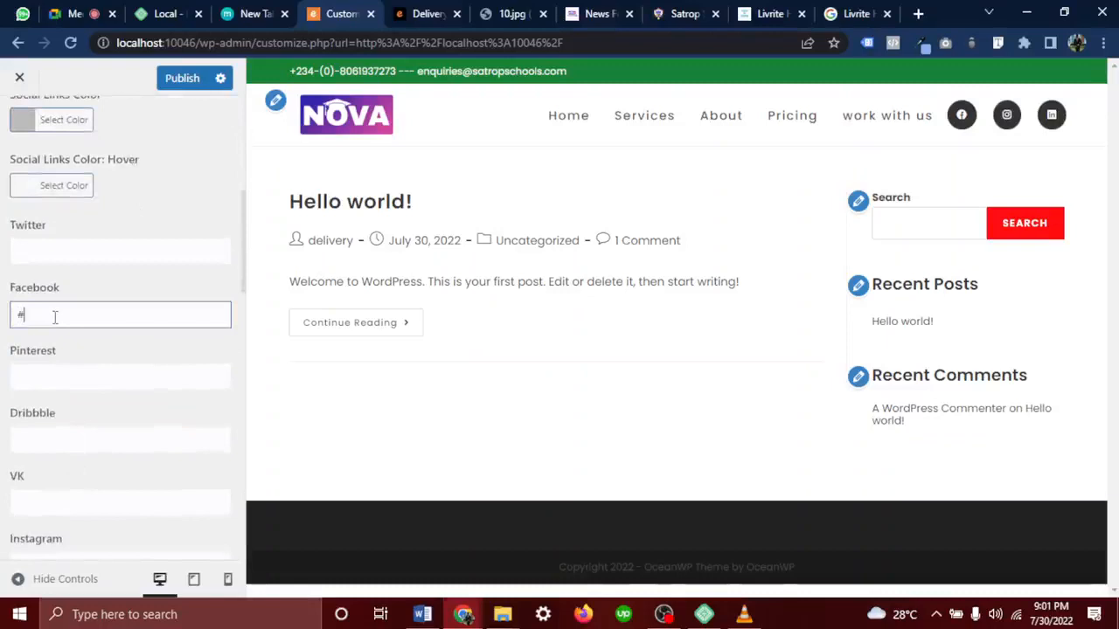
pyautogui.write('#')
pyautogui.click(36, 249)
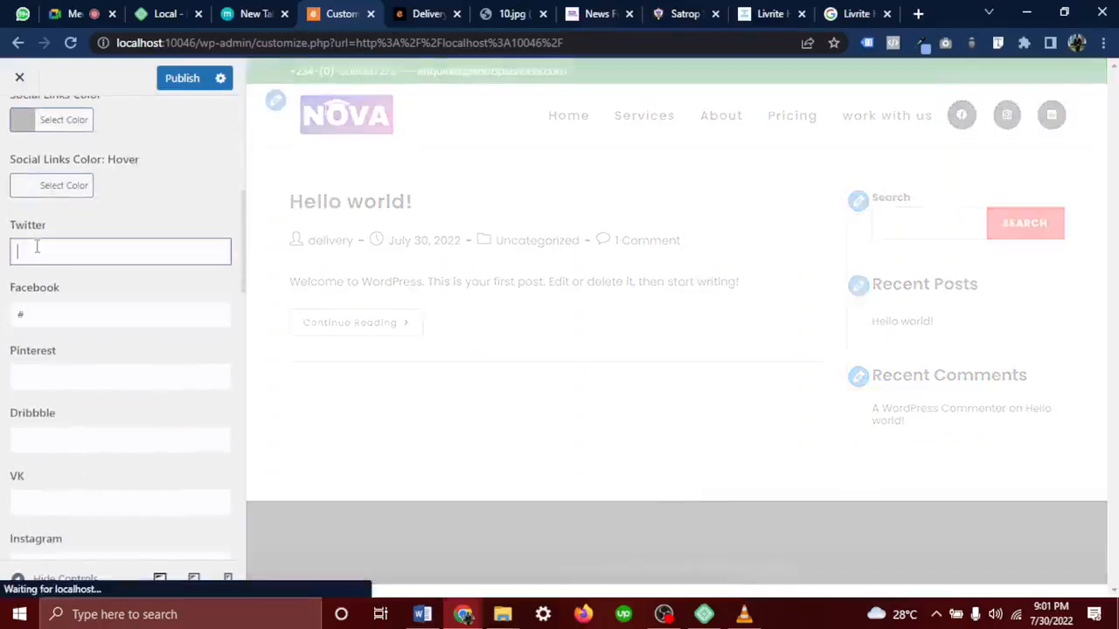
pyautogui.write('#')
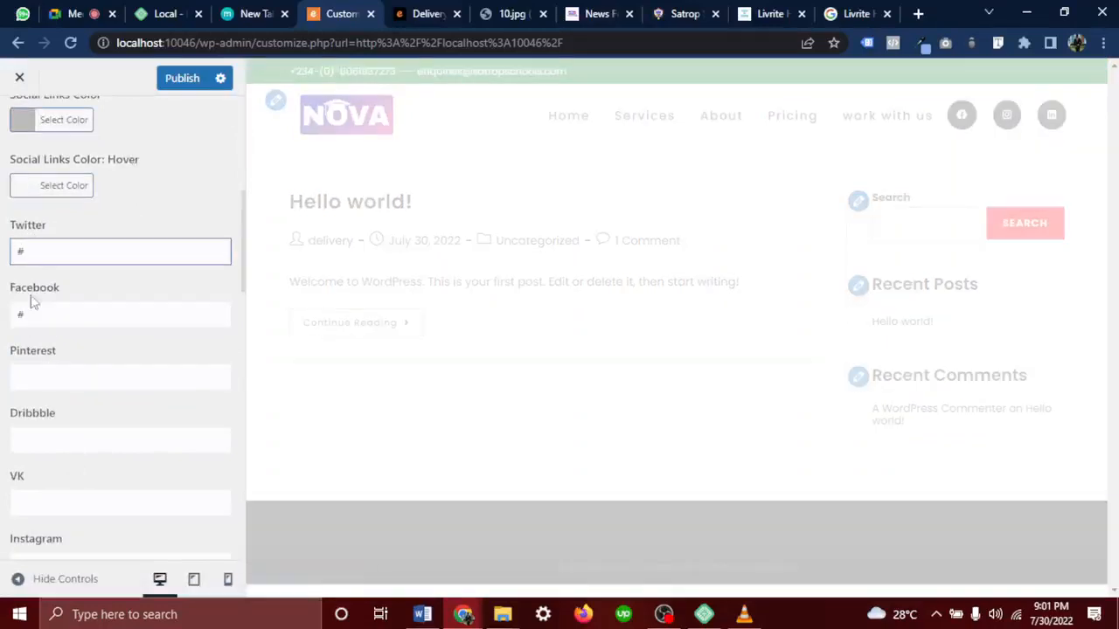
pyautogui.scroll(-1, 54, 517)
pyautogui.scroll(-1, 54, 523)
pyautogui.click(74, 405)
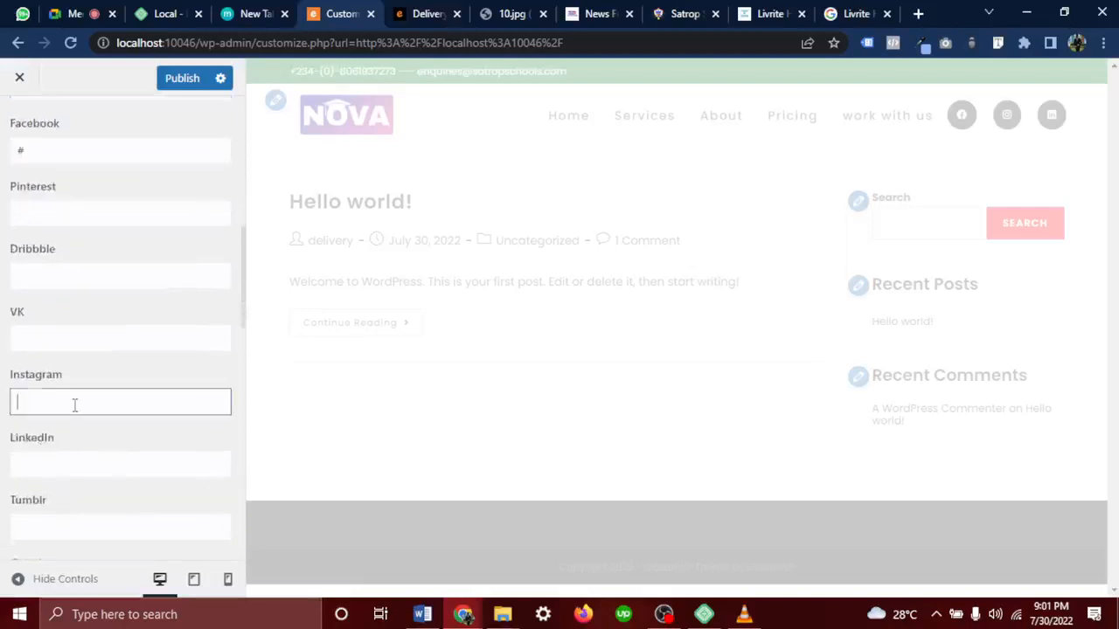
pyautogui.write('#')
pyautogui.scroll(1, 84, 222)
pyautogui.scroll(7, 83, 222)
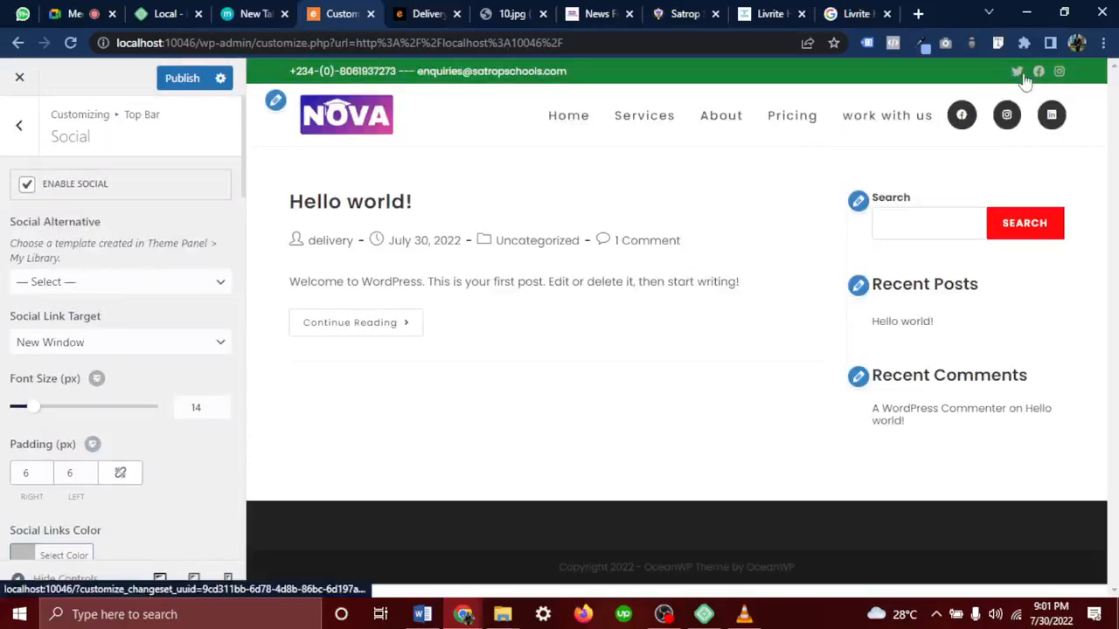
# Disable the top bar social icons, leaving only the phone and e-mail
pyautogui.moveTo(587, 71); pyautogui.dragTo(402, 72)
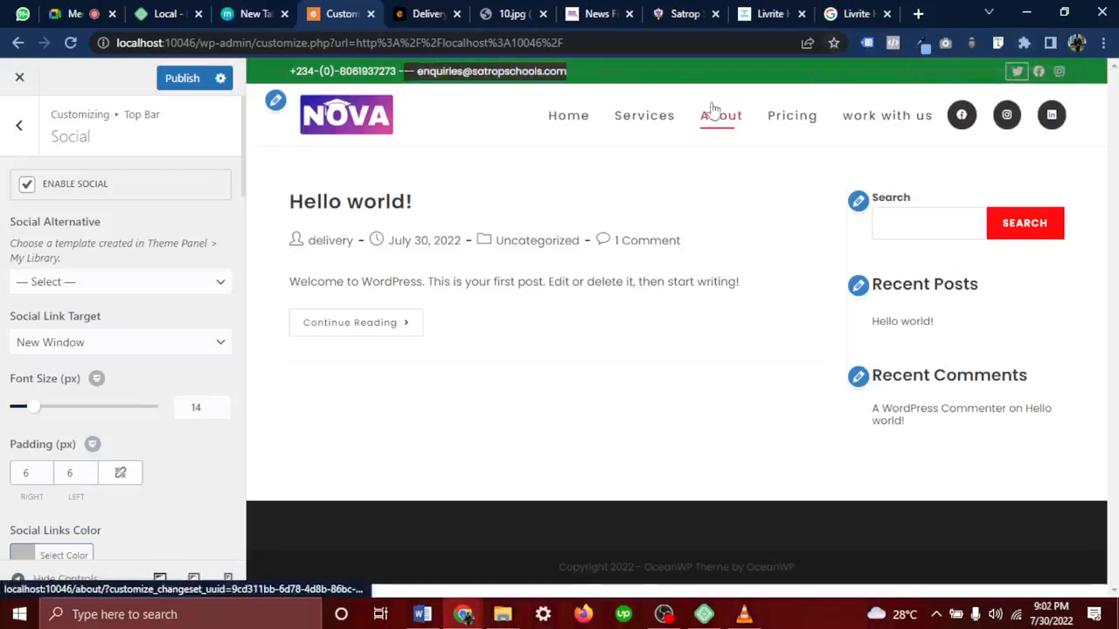
pyautogui.click(26, 188)
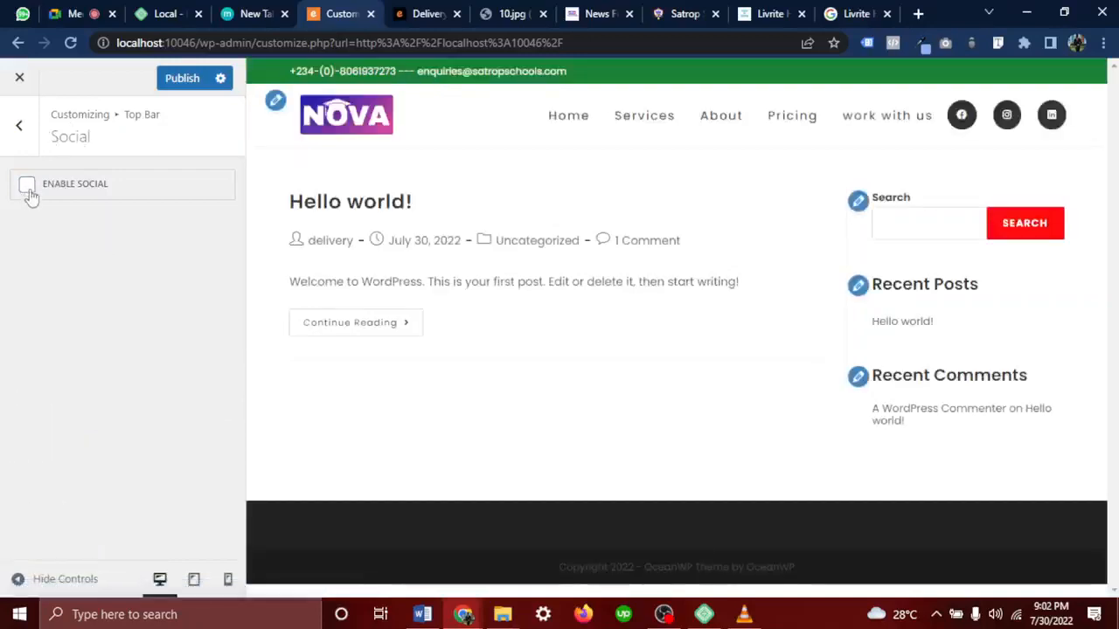
pyautogui.click(21, 127)
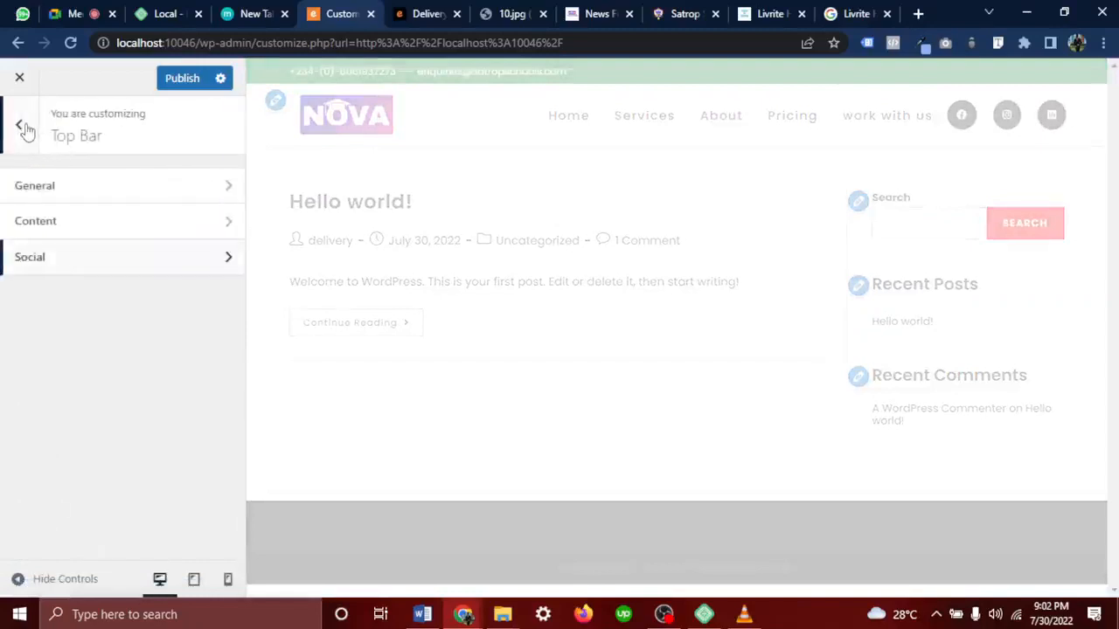
# Uncheck Enable Top Bar in General settings, then view the 10.jpg reference design
pyautogui.click(77, 191)
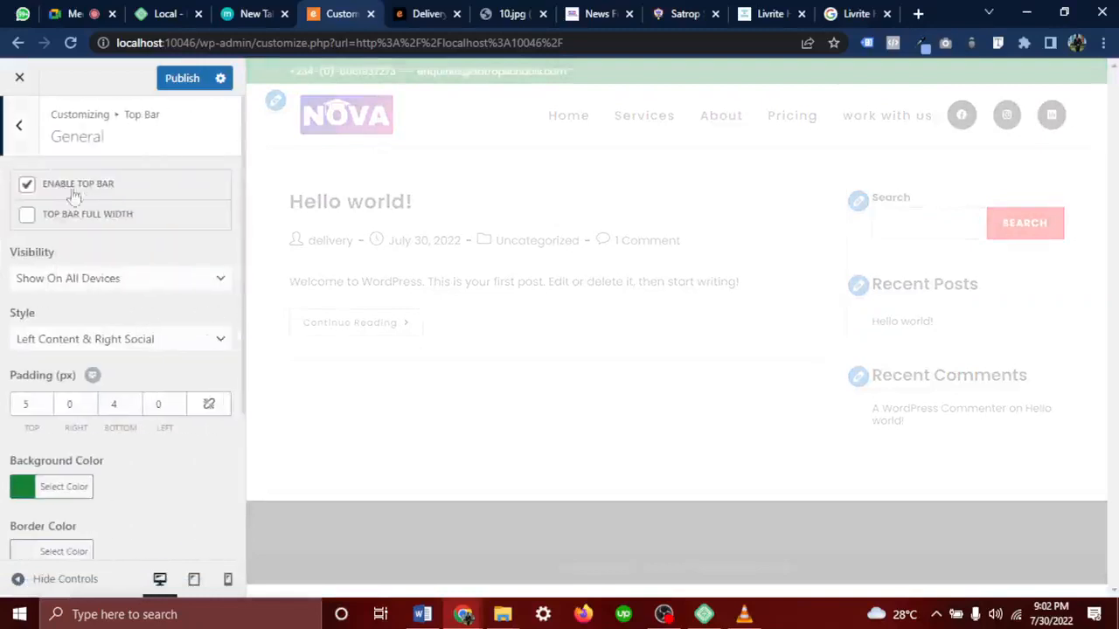
pyautogui.click(27, 185)
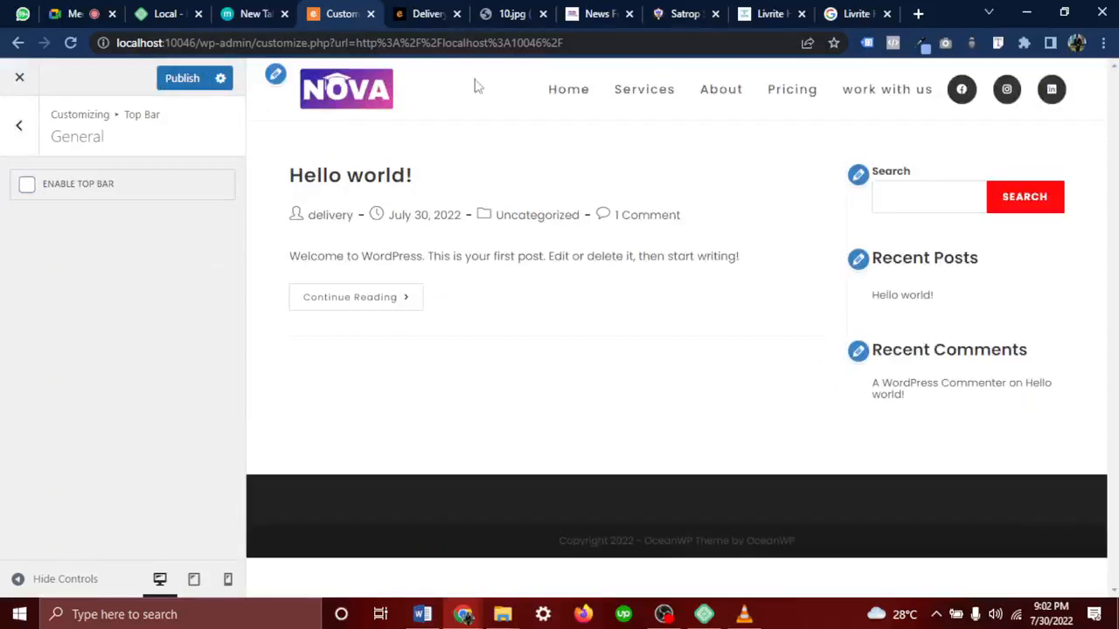
pyautogui.click(520, 12)
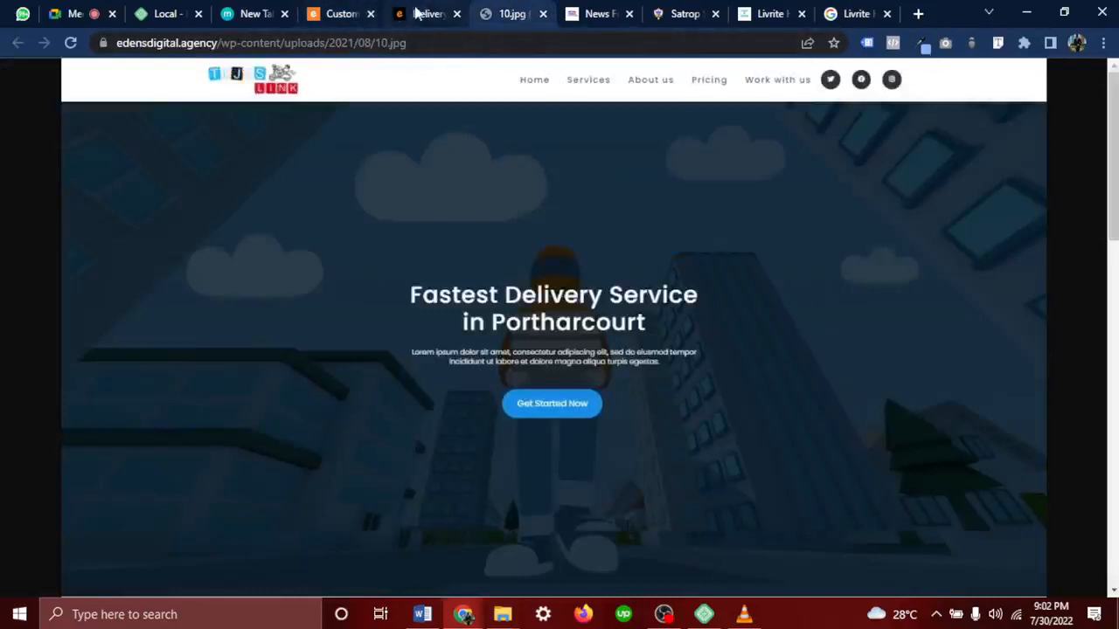
# Publish the disabled top bar and close the Customizer to view the live site at localhost:10046
pyautogui.click(330, 10)
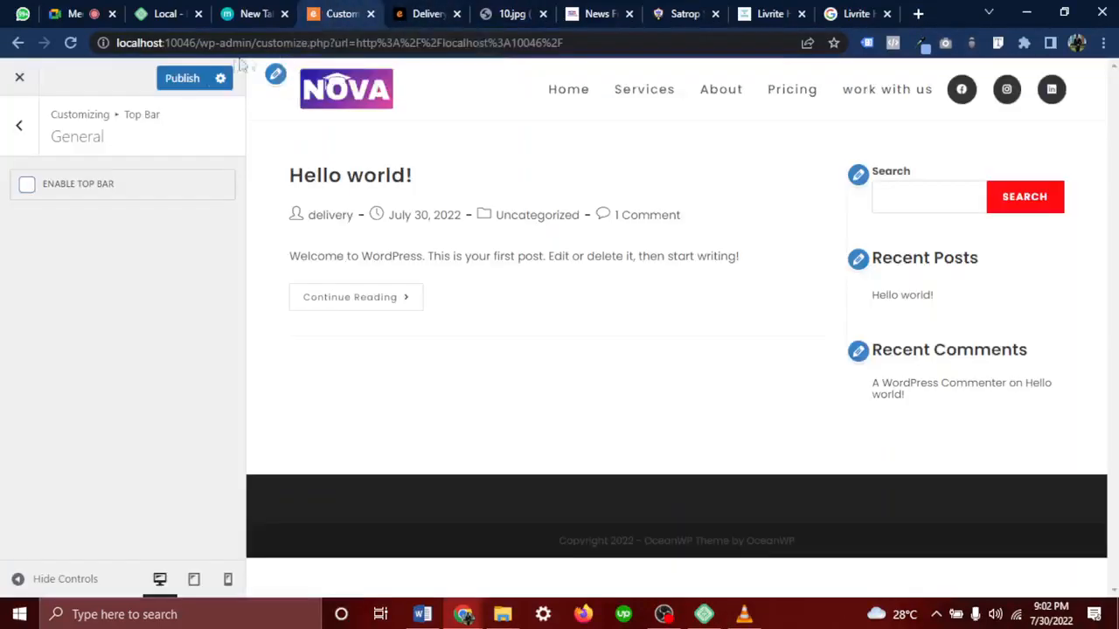
pyautogui.click(186, 78)
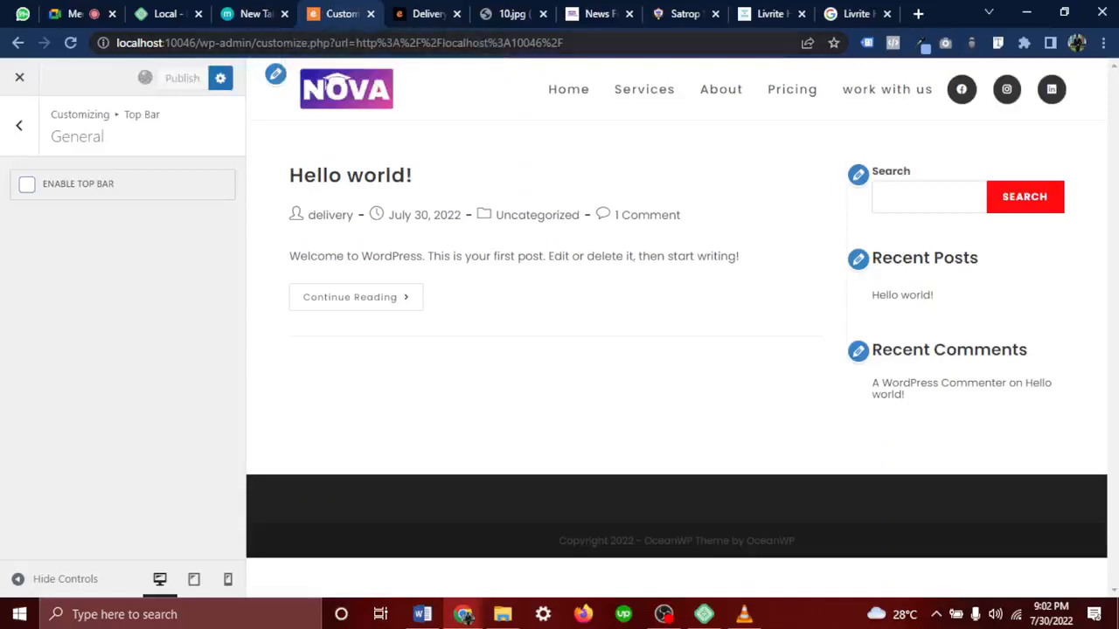
pyautogui.click(451, 13)
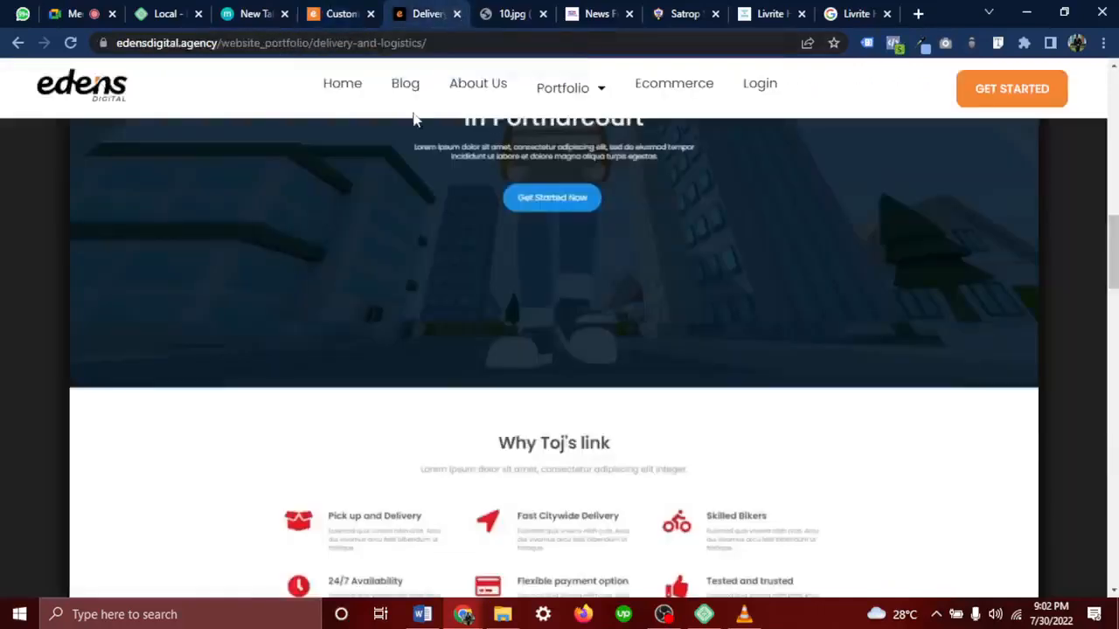
pyautogui.click(313, 16)
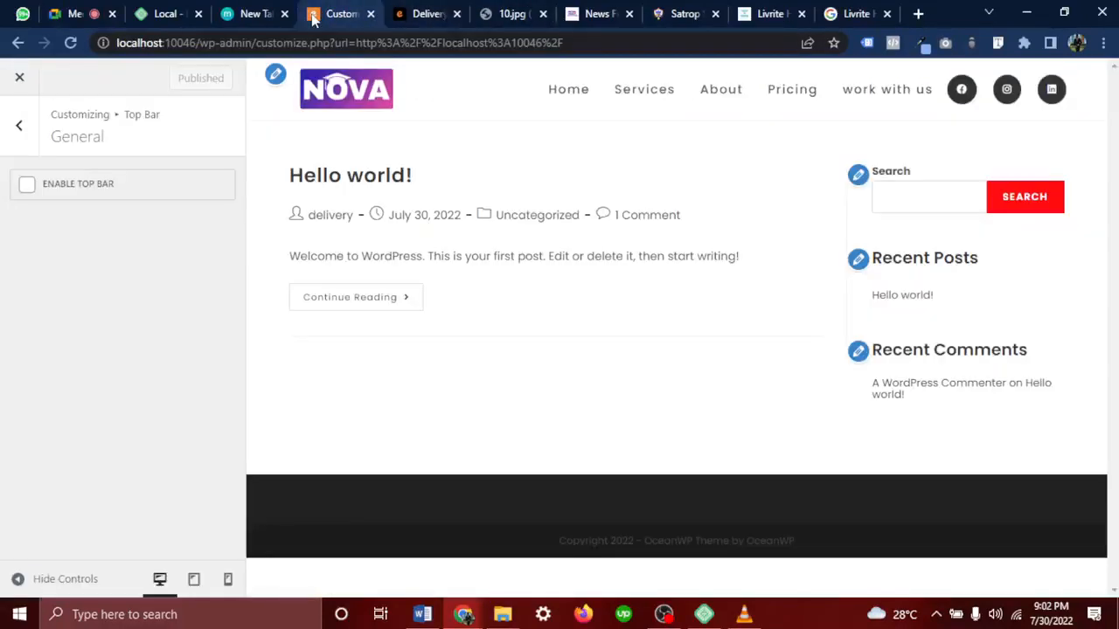
pyautogui.click(19, 78)
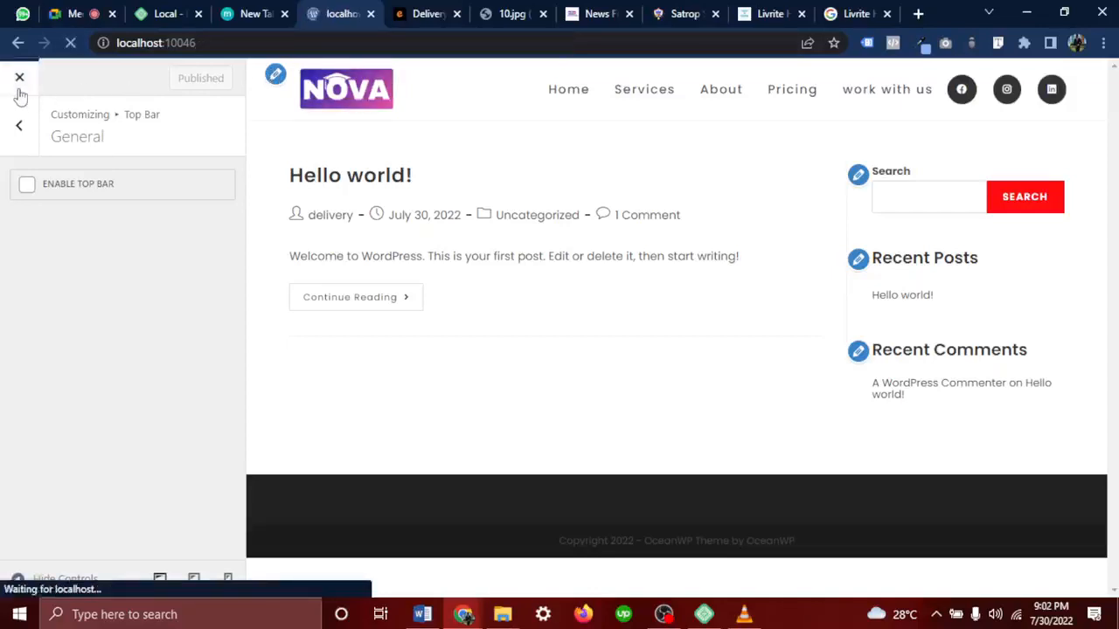
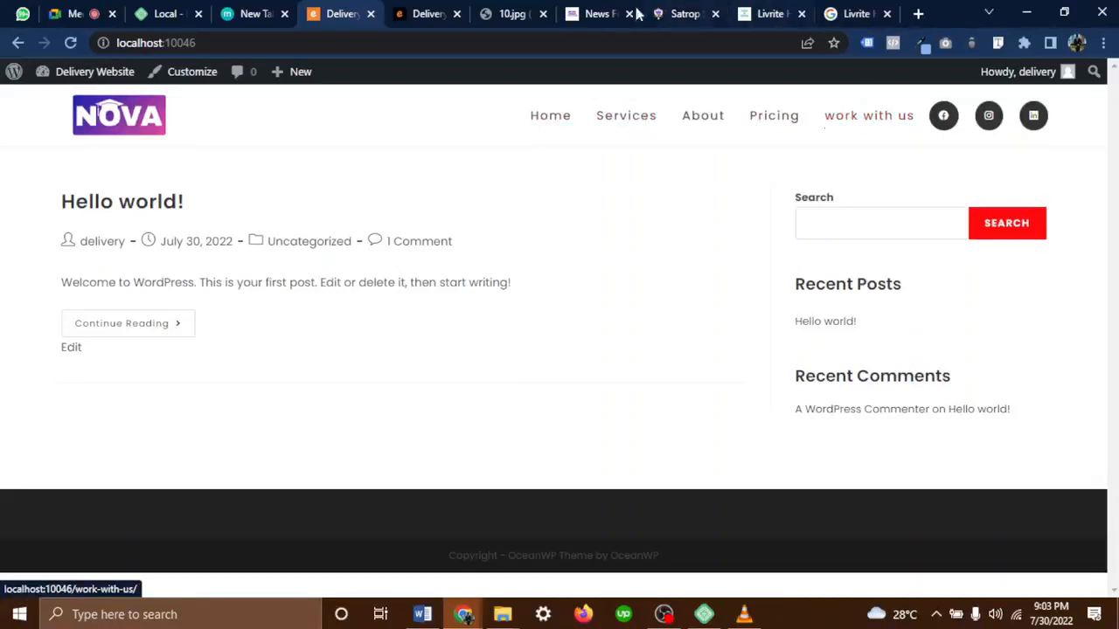
# Glance at the NOVA news feed and WhatsApp group, then bring up the 10.jpg delivery design
pyautogui.click(588, 12)
pyautogui.scroll(10, 502, 317)
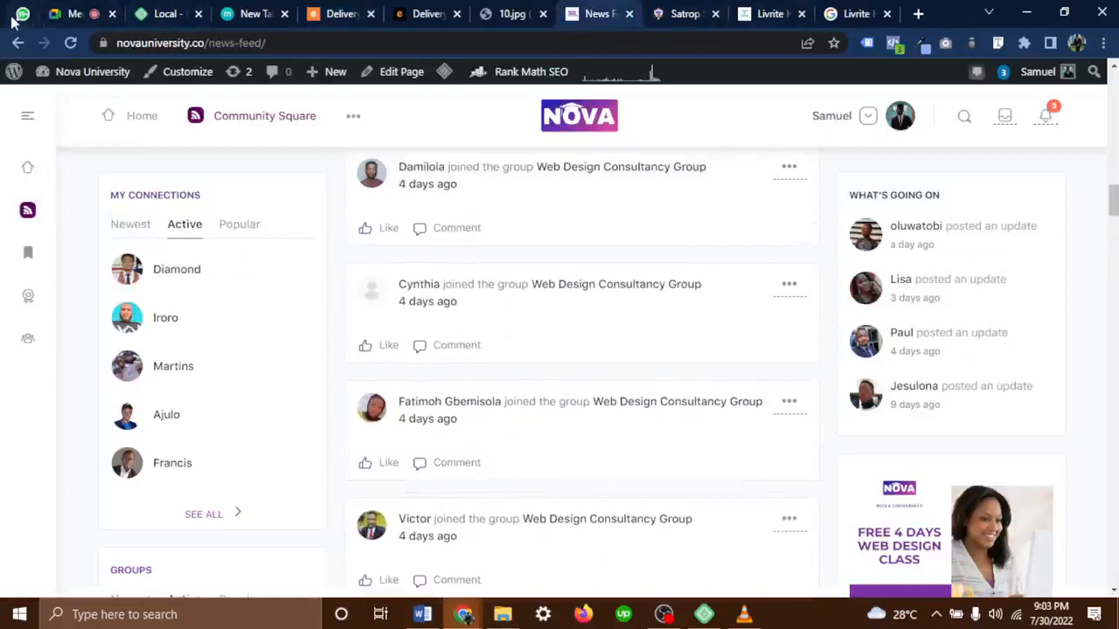
pyautogui.click(69, 13)
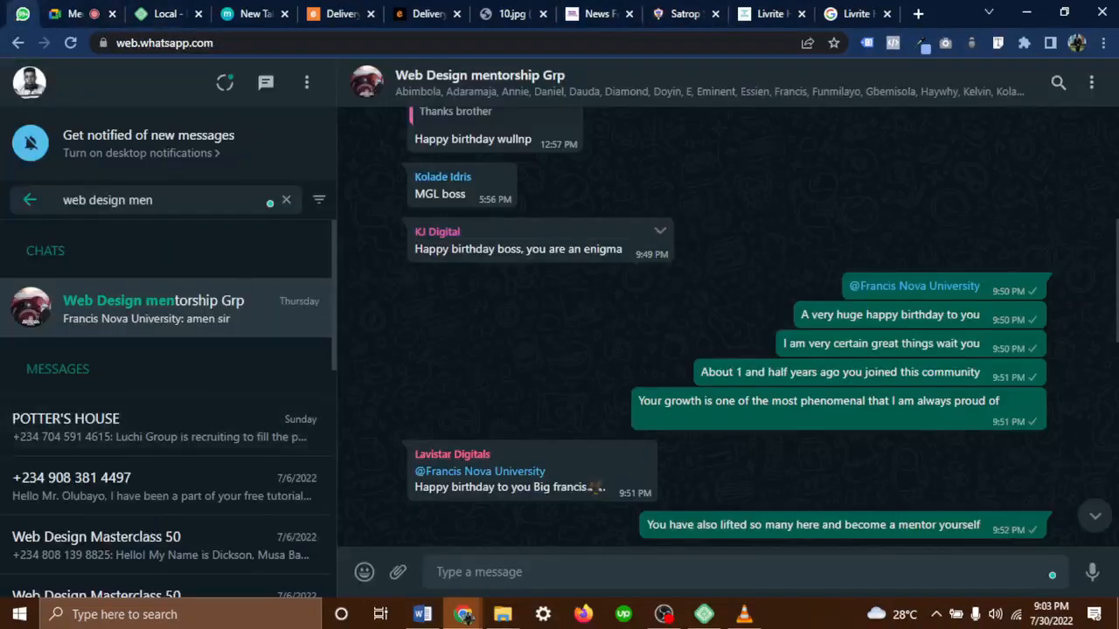
pyautogui.scroll(4, 519, 219)
pyautogui.scroll(-5, 519, 219)
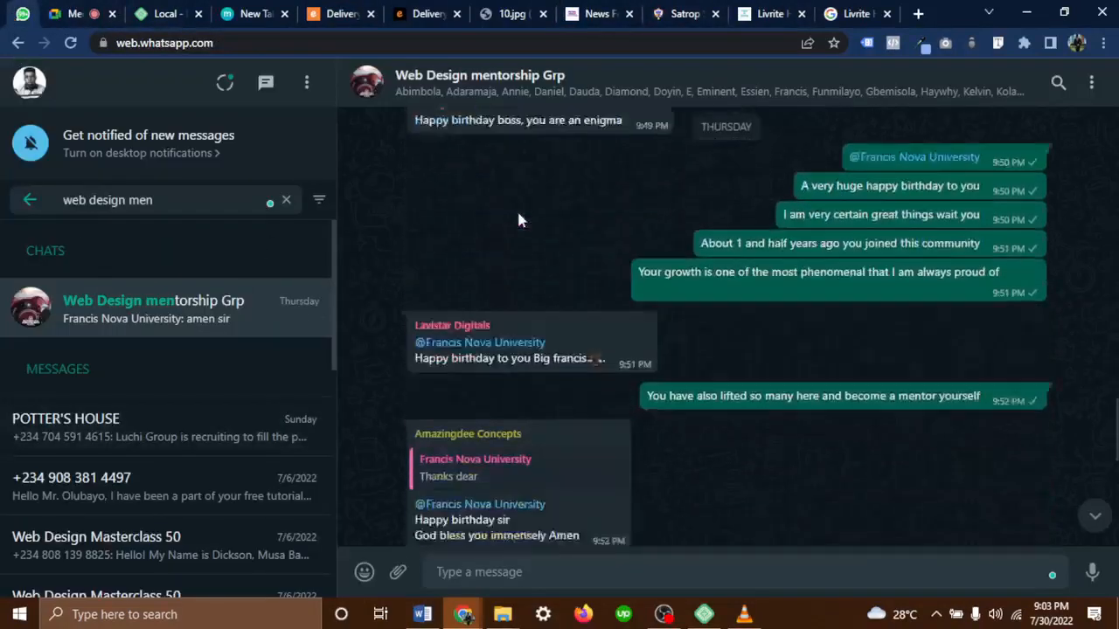
pyautogui.scroll(-2, 518, 220)
pyautogui.click(500, 13)
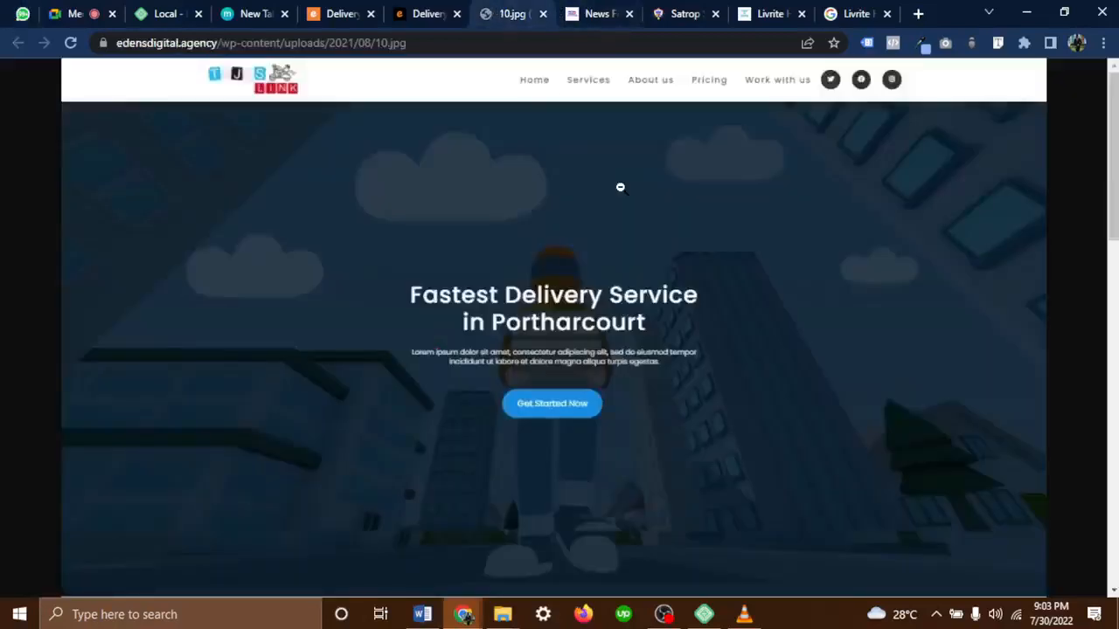
# Scroll the 10.jpg design down to its pricing plans and back, then return to the NOVA news feed
pyautogui.scroll(-8, 648, 350)
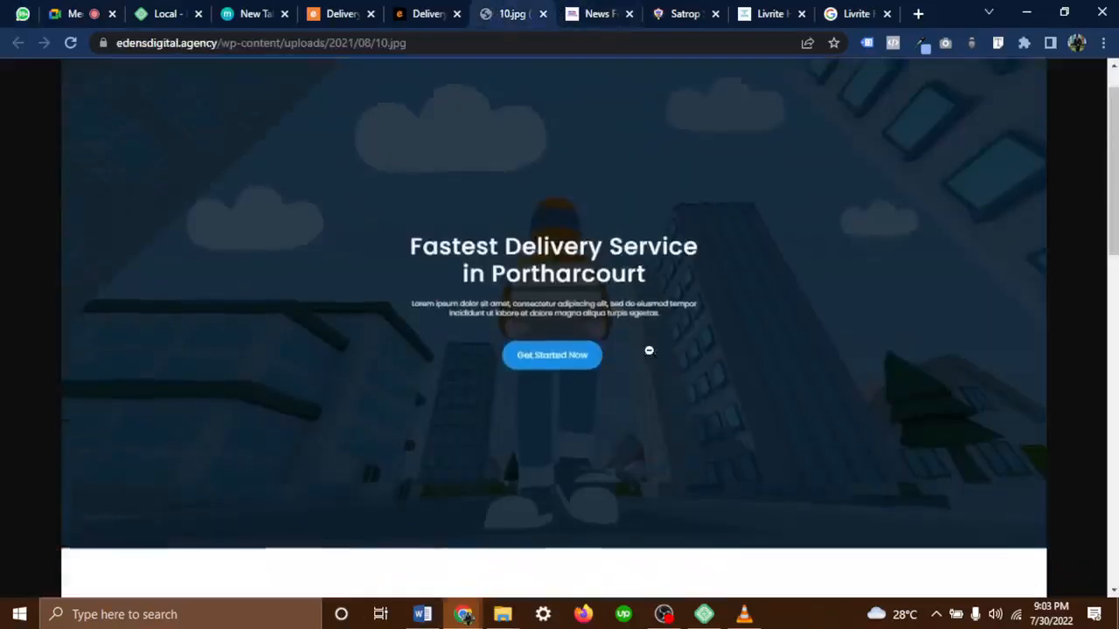
pyautogui.scroll(-5, 649, 350)
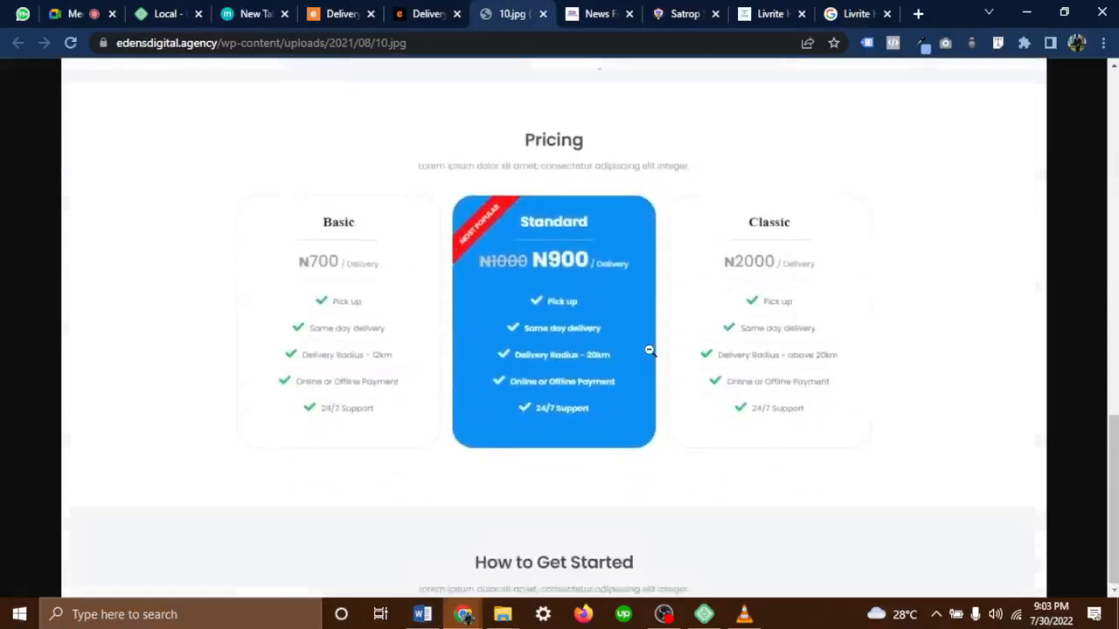
pyautogui.scroll(8, 650, 350)
pyautogui.scroll(6, 649, 349)
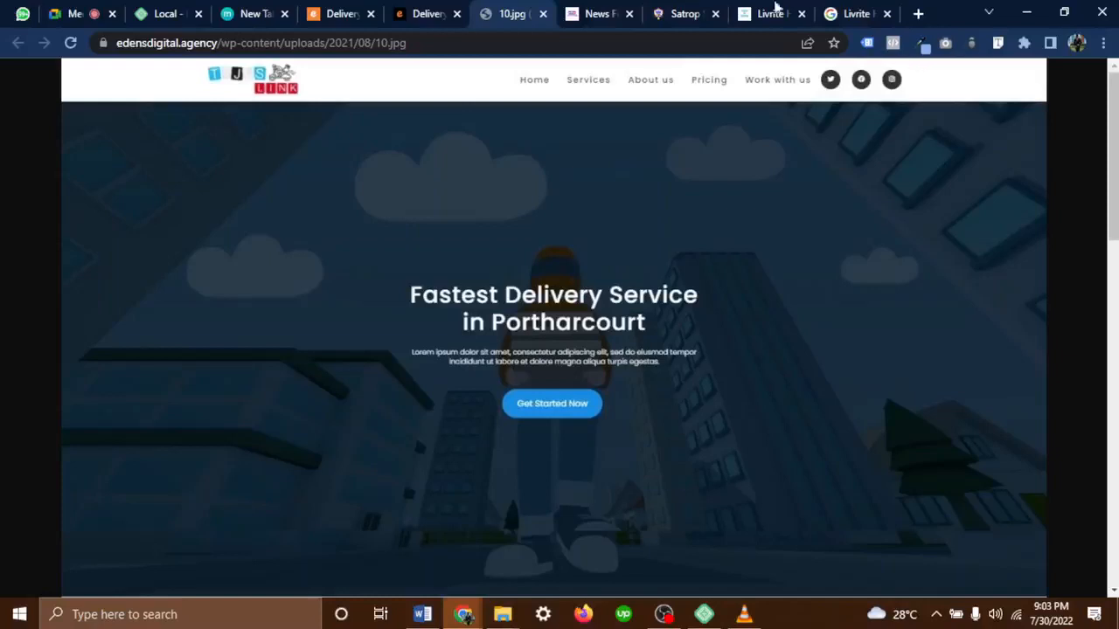
pyautogui.click(602, 16)
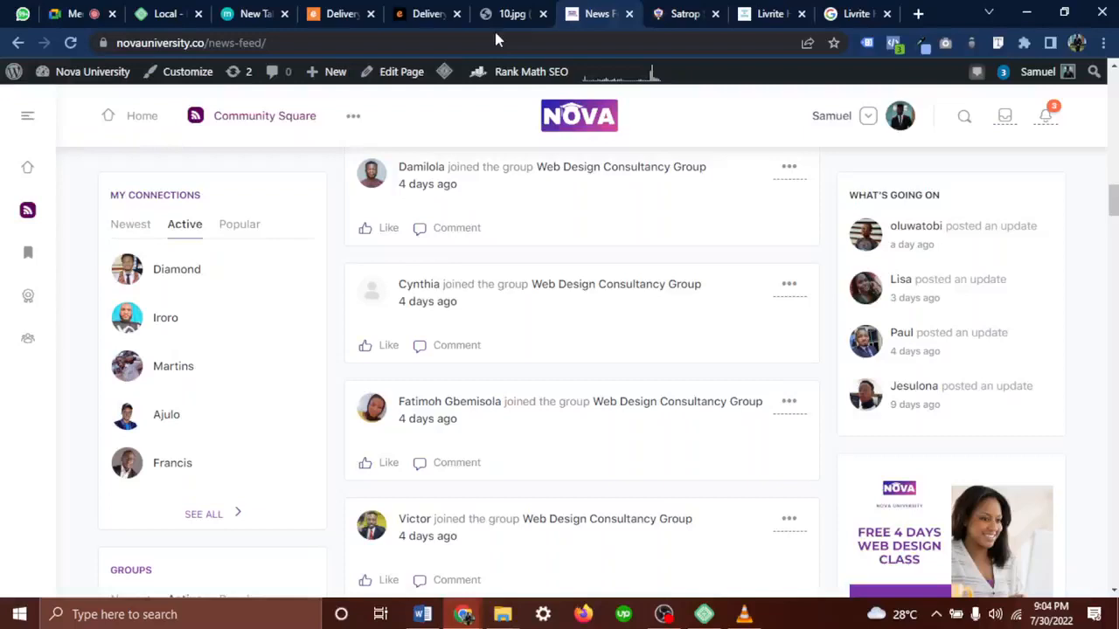
# Google 'indeed' in a new tab and open the Indeed Jobs site
pyautogui.click(918, 13)
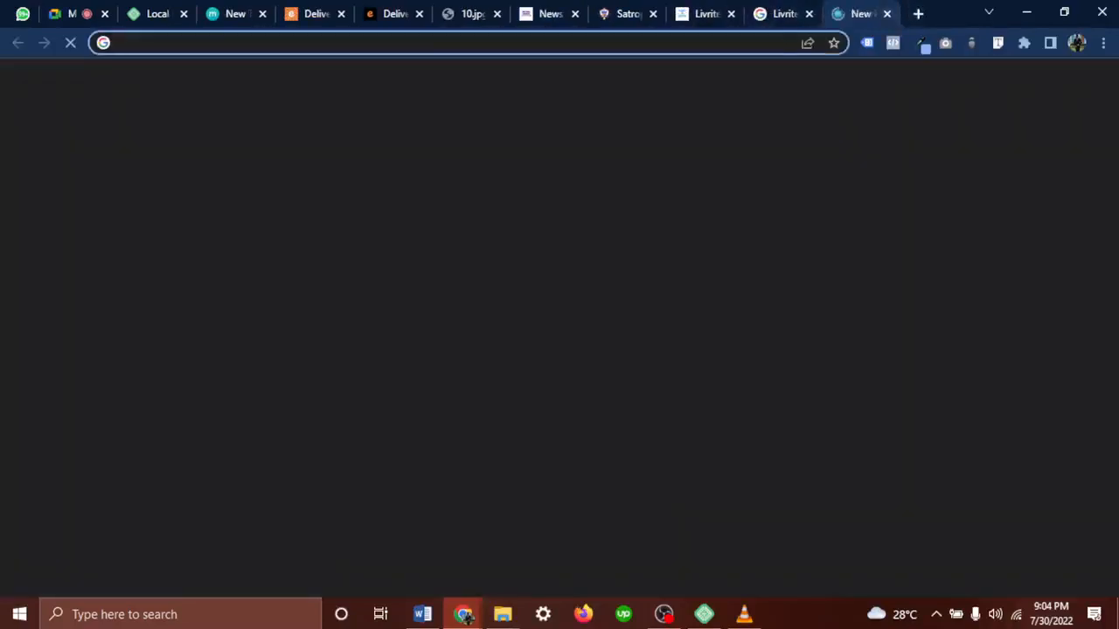
pyautogui.click(724, 44)
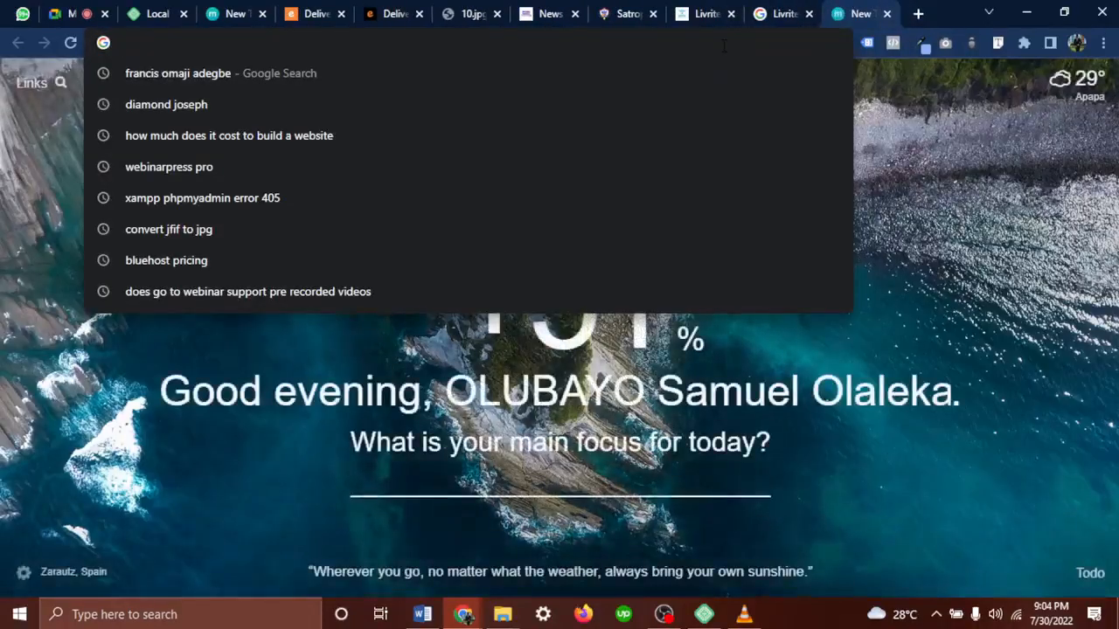
pyautogui.write('inded')
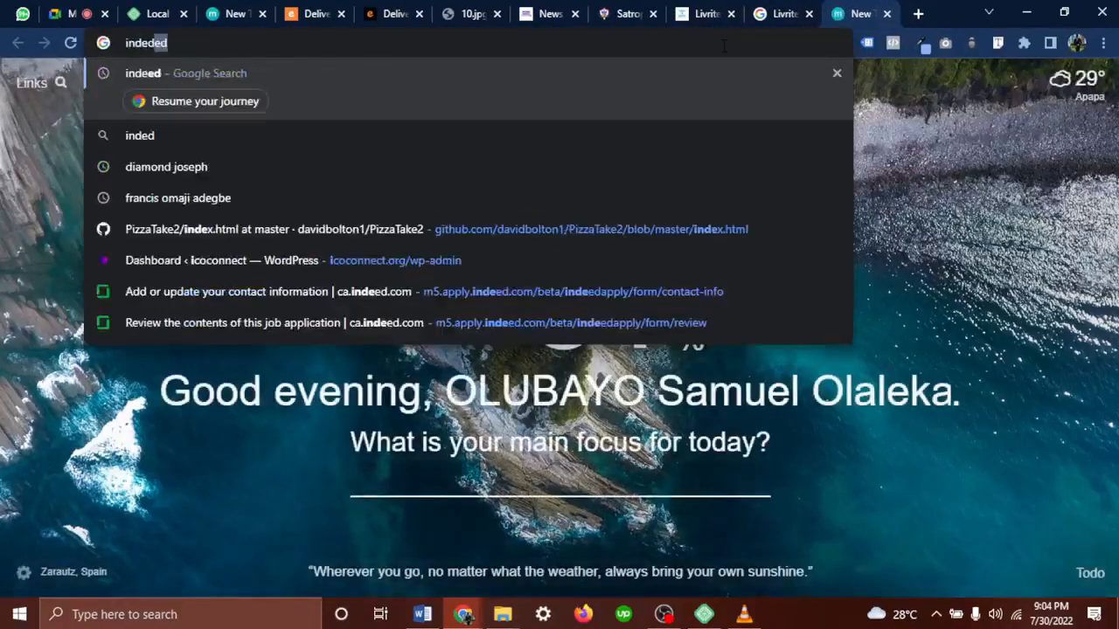
pyautogui.press('BackSpace')
pyautogui.write('ed')
pyautogui.press('Return')
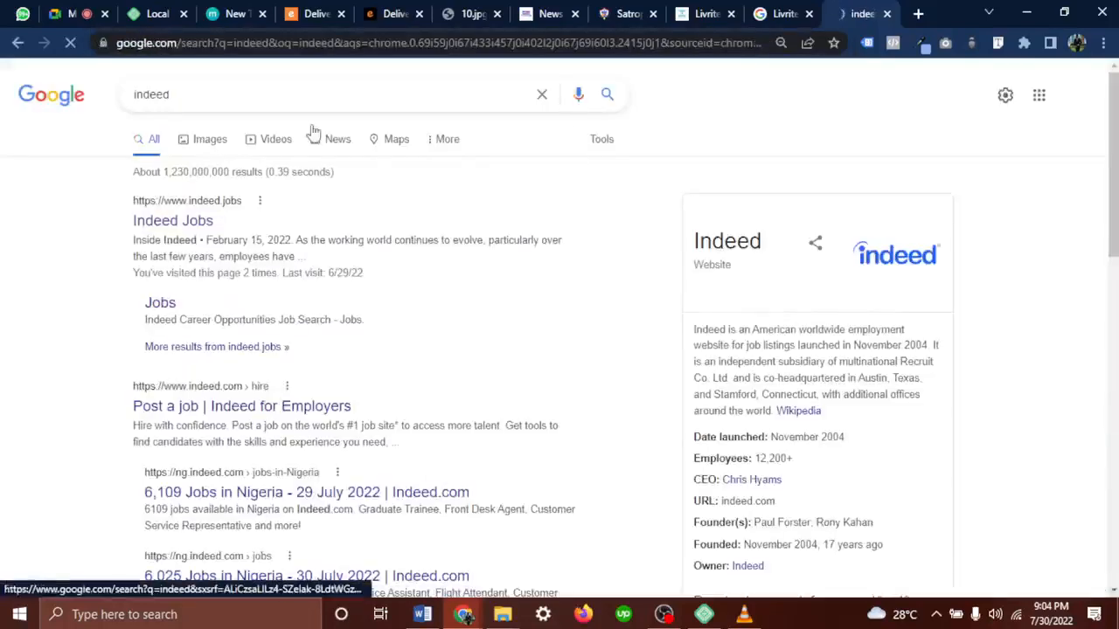
pyautogui.click(193, 226)
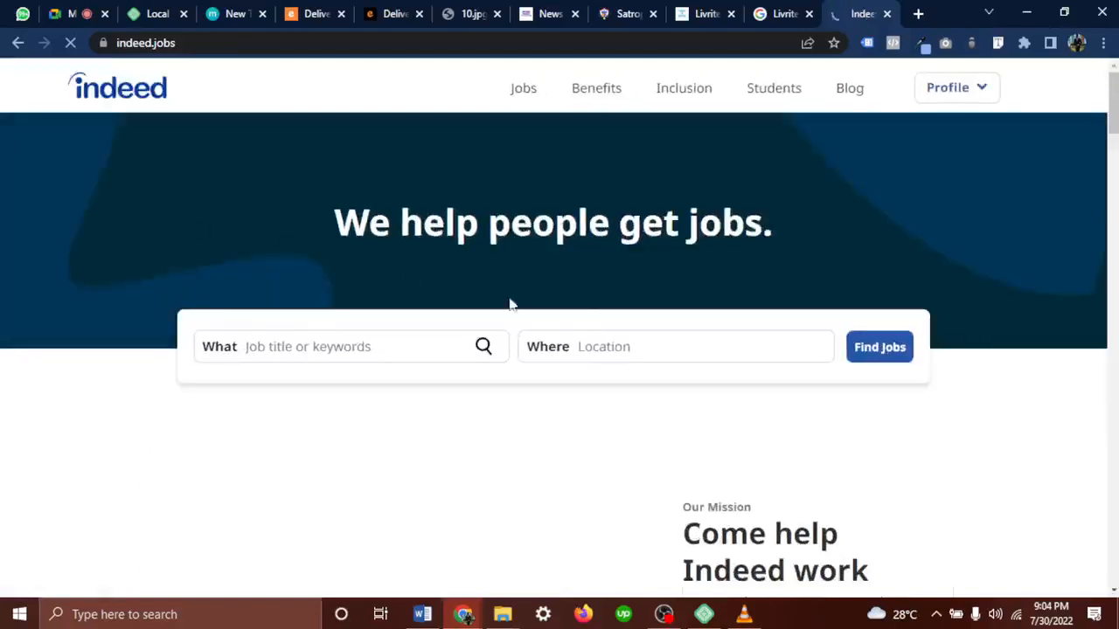
# Search Indeed for 'Wordpress' jobs with location 'USA' and scroll through the results
pyautogui.click(648, 349)
pyautogui.click(649, 349)
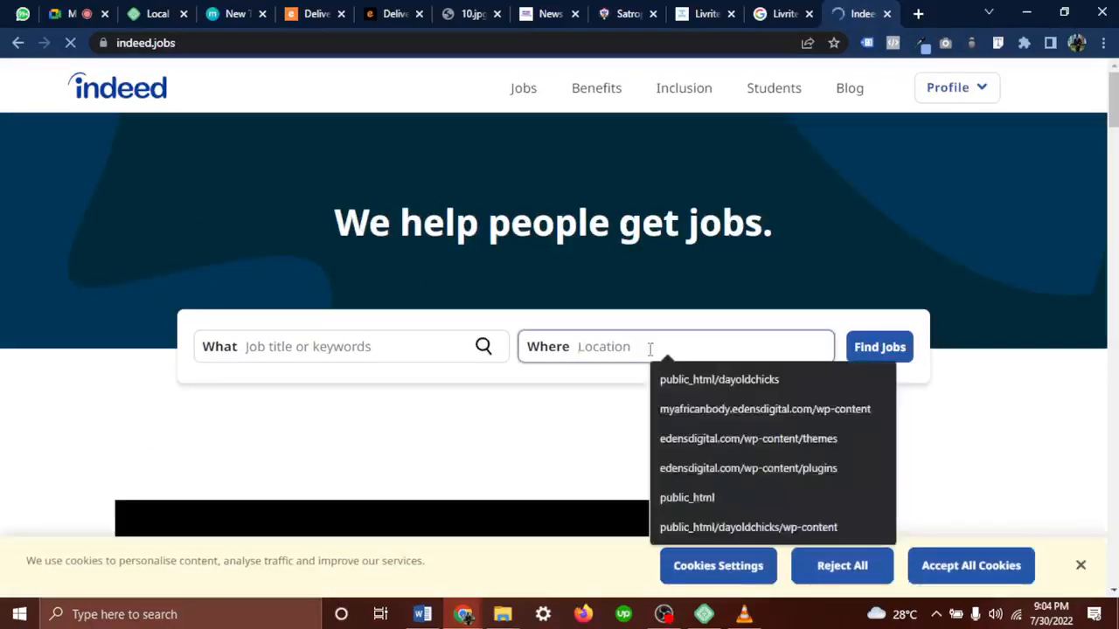
pyautogui.click(559, 425)
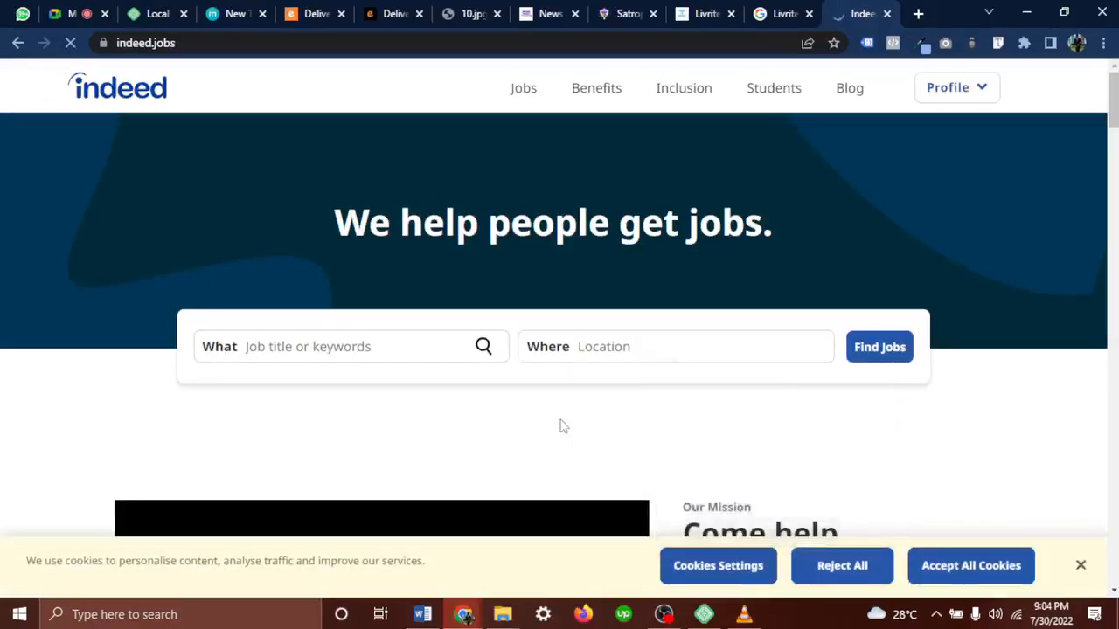
pyautogui.click(658, 341)
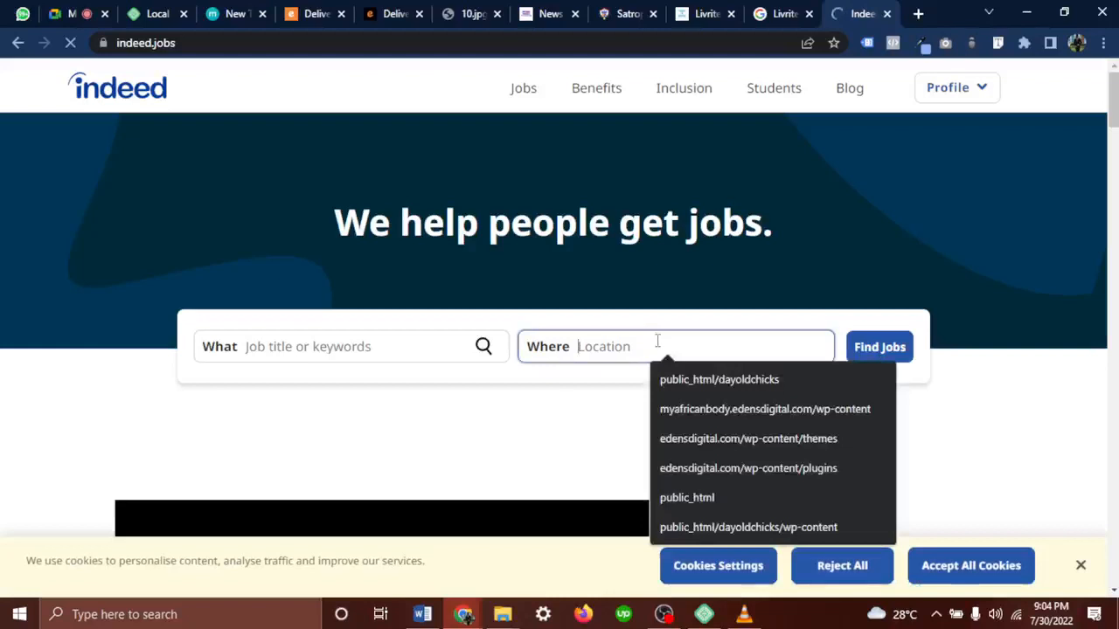
pyautogui.write('USA')
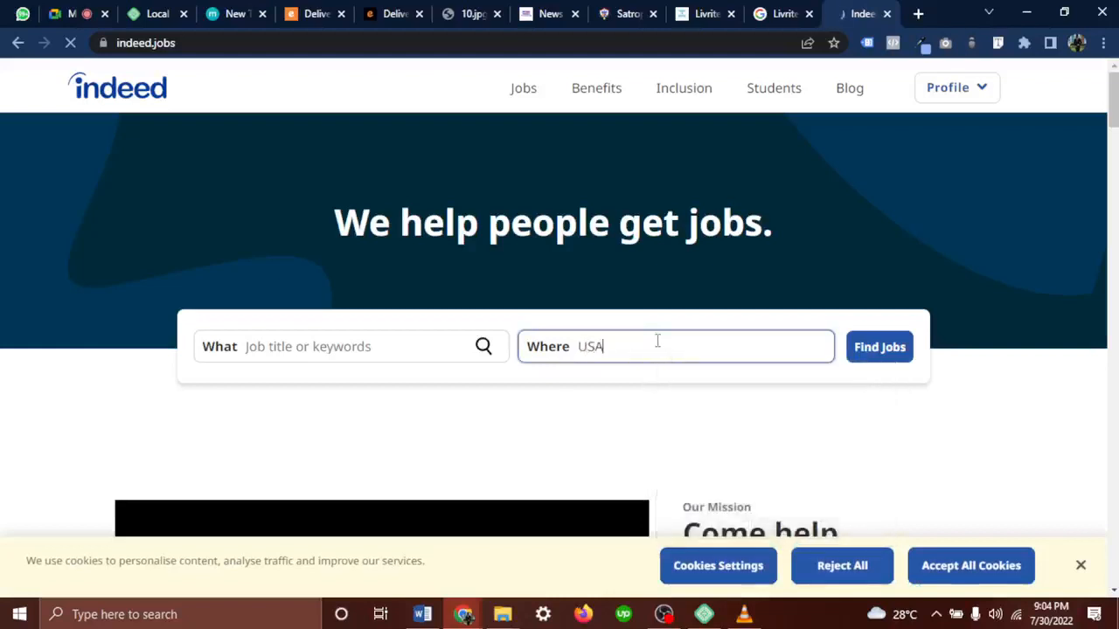
pyautogui.click(372, 347)
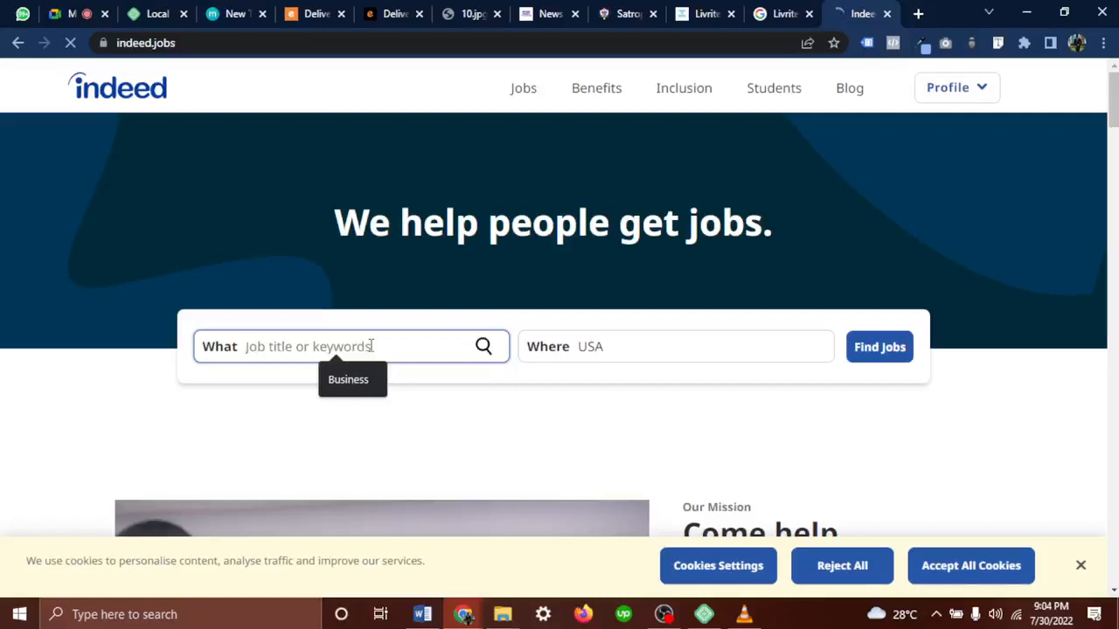
pyautogui.write('Wordp')
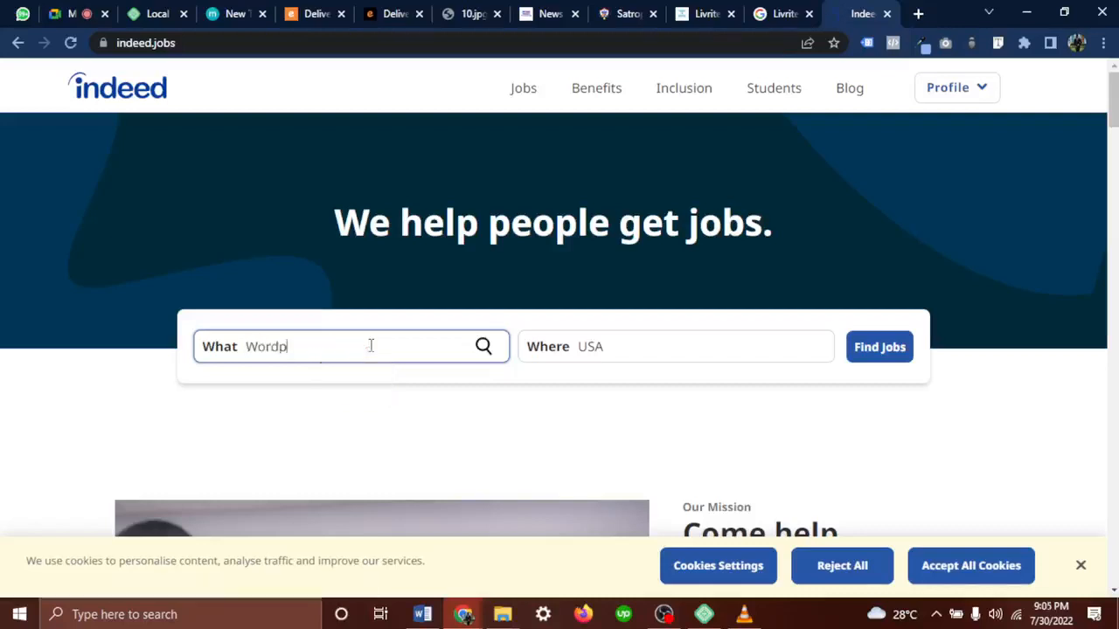
pyautogui.write('ress')
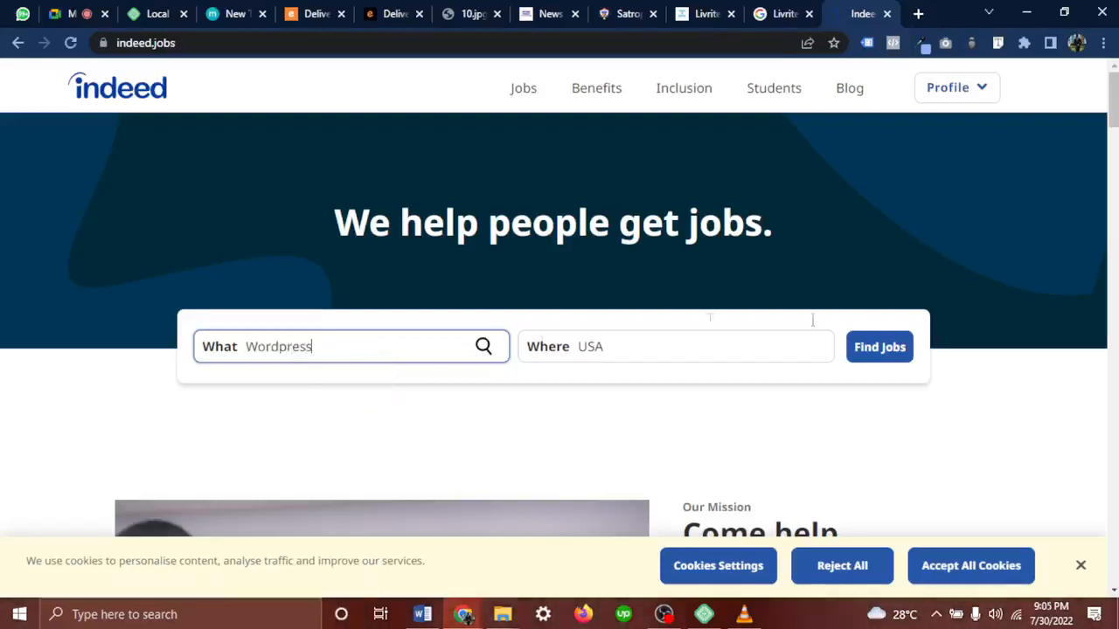
pyautogui.click(882, 358)
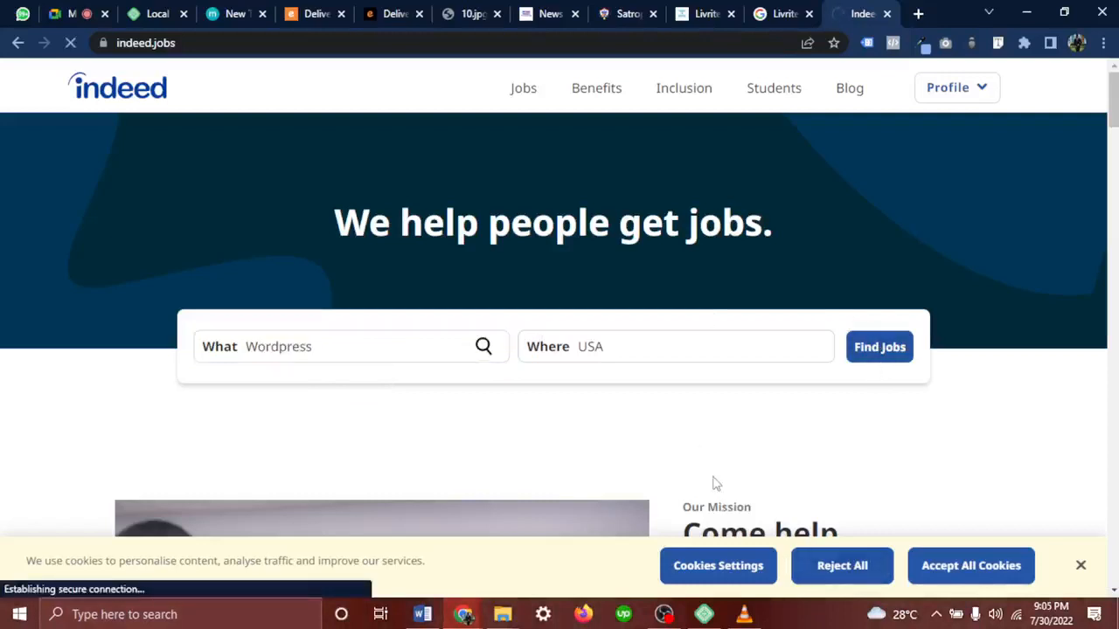
pyautogui.scroll(-2, 714, 484)
pyautogui.scroll(-2, 713, 484)
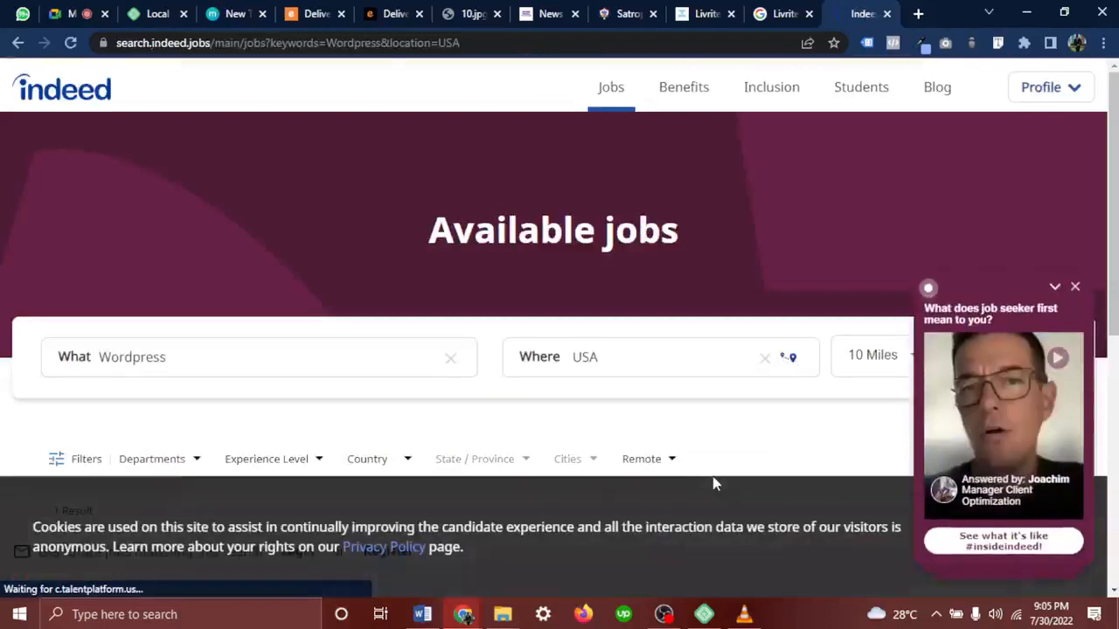
# Remove USA as the location and dismiss the job-seeker video popup and cookie notice
pyautogui.scroll(-5, 707, 400)
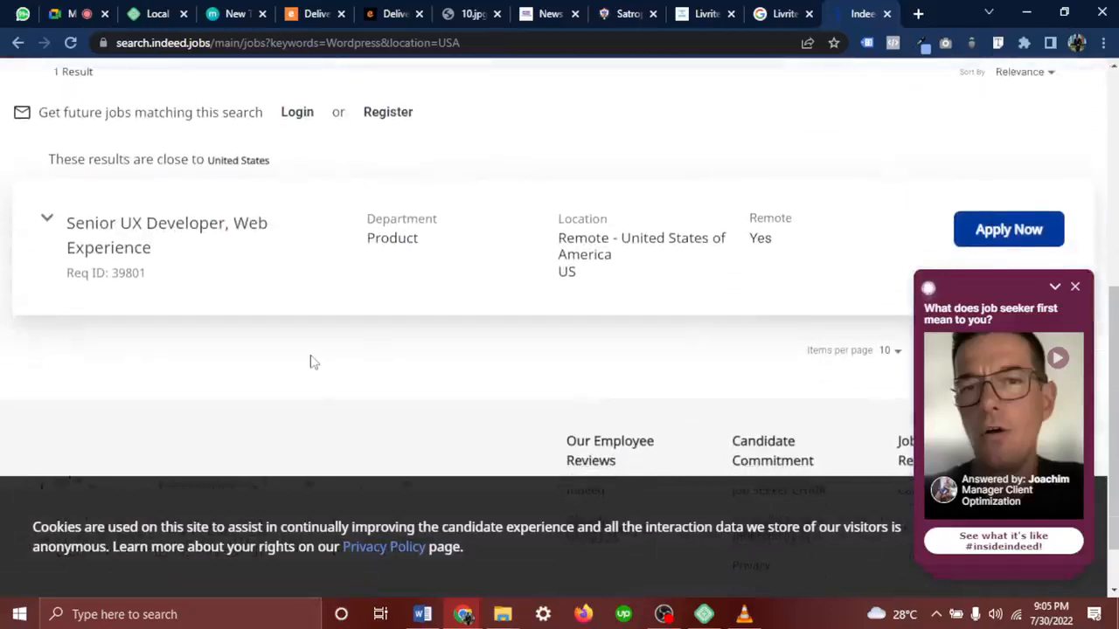
pyautogui.scroll(-1, 313, 362)
pyautogui.scroll(1, 313, 362)
pyautogui.scroll(6, 313, 361)
pyautogui.scroll(-1, 310, 360)
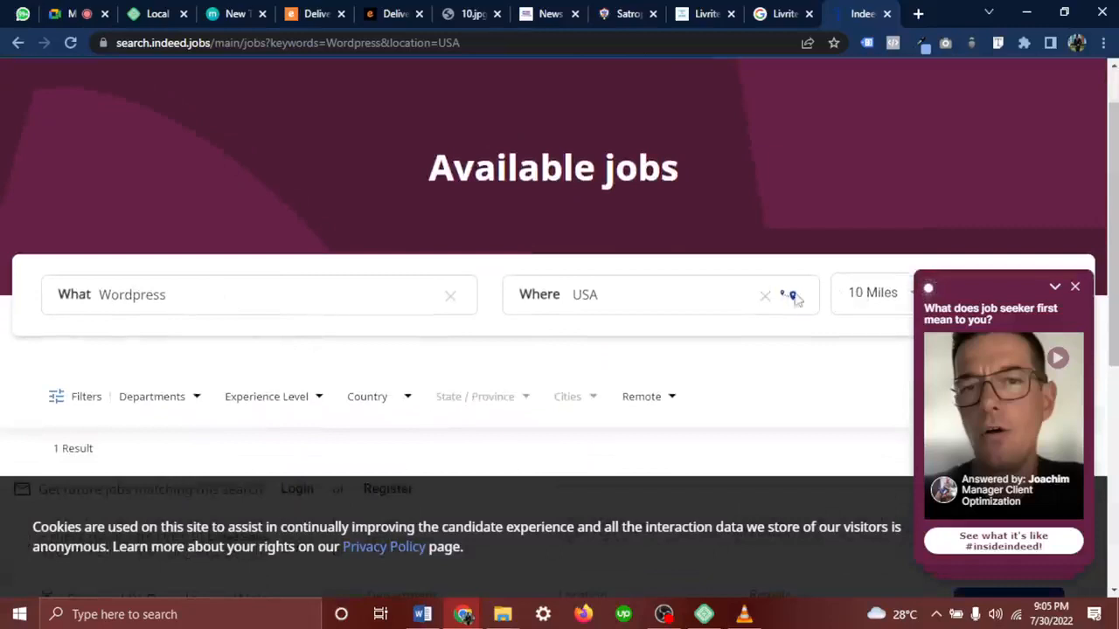
pyautogui.click(765, 297)
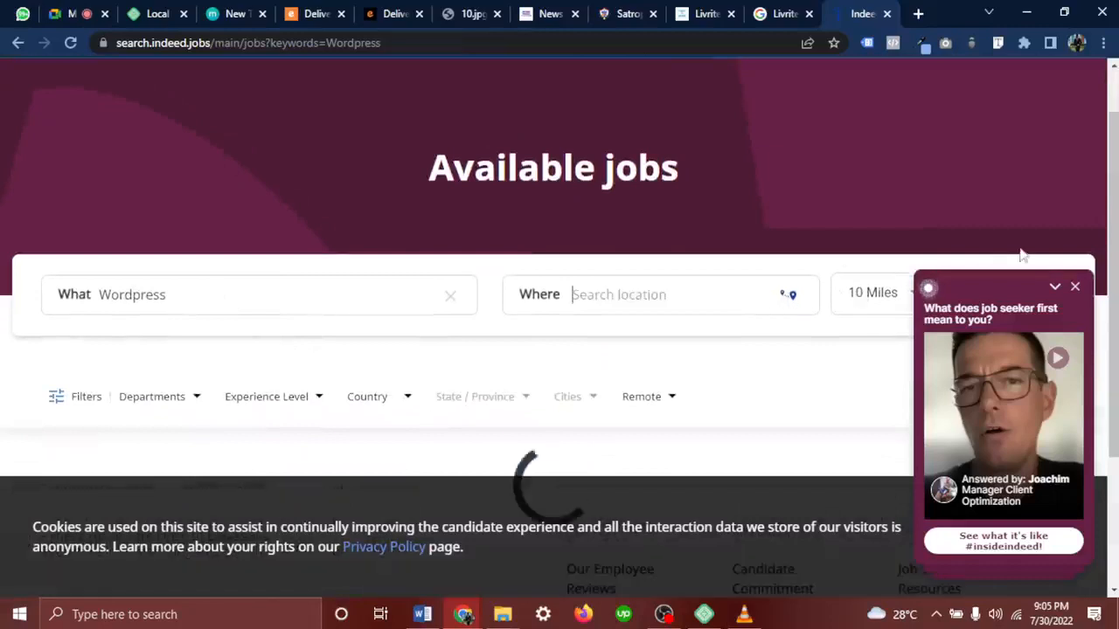
pyautogui.click(1075, 287)
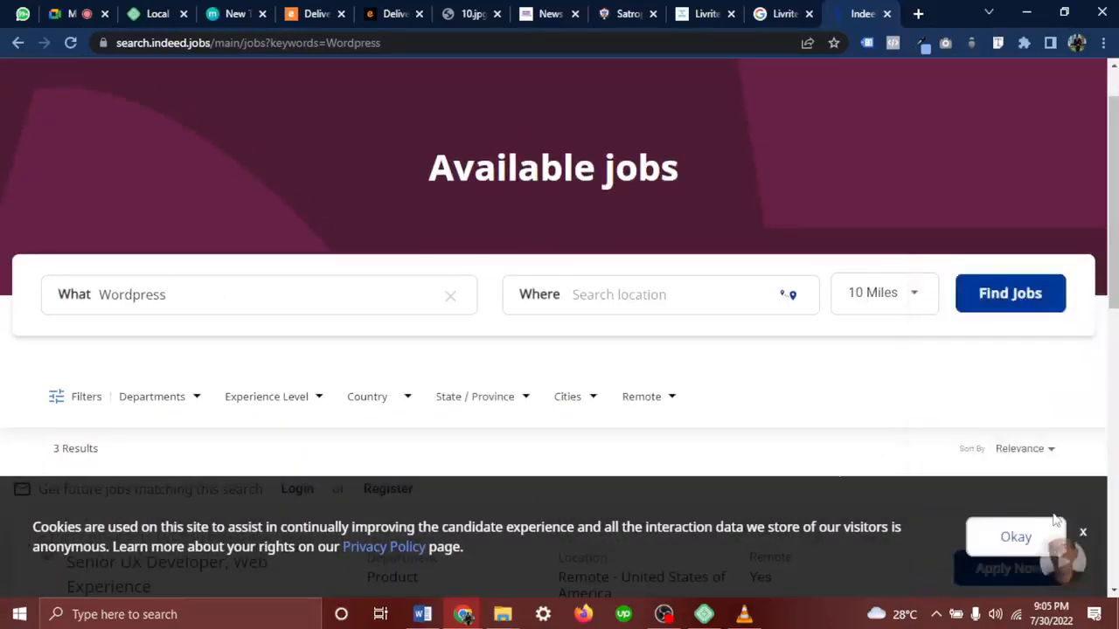
pyautogui.click(1027, 542)
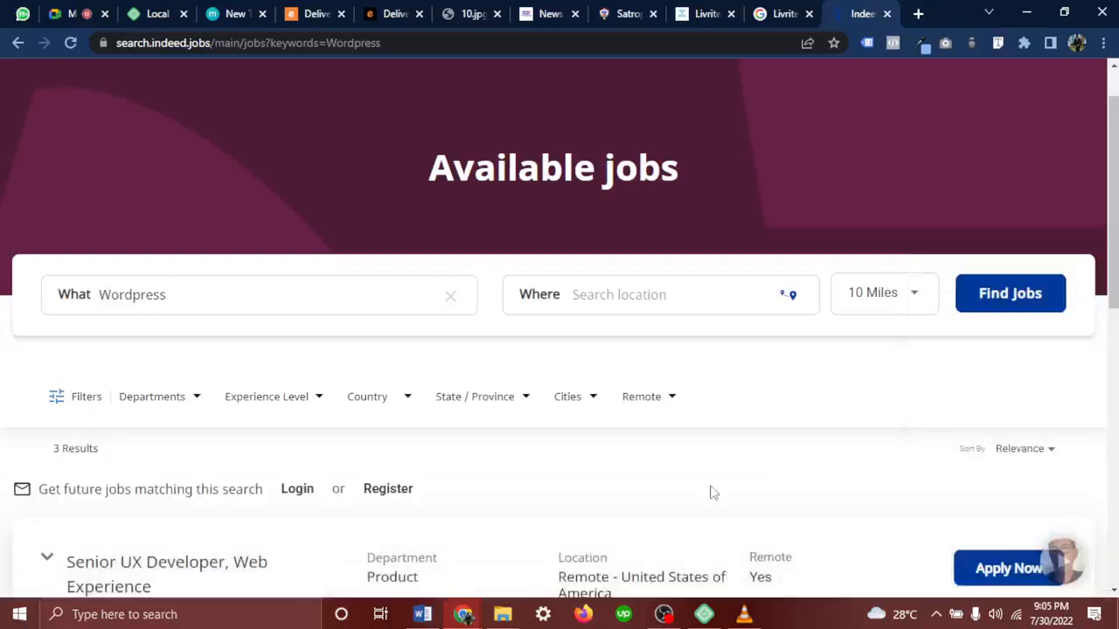
pyautogui.scroll(-3, 711, 492)
pyautogui.scroll(4, 380, 374)
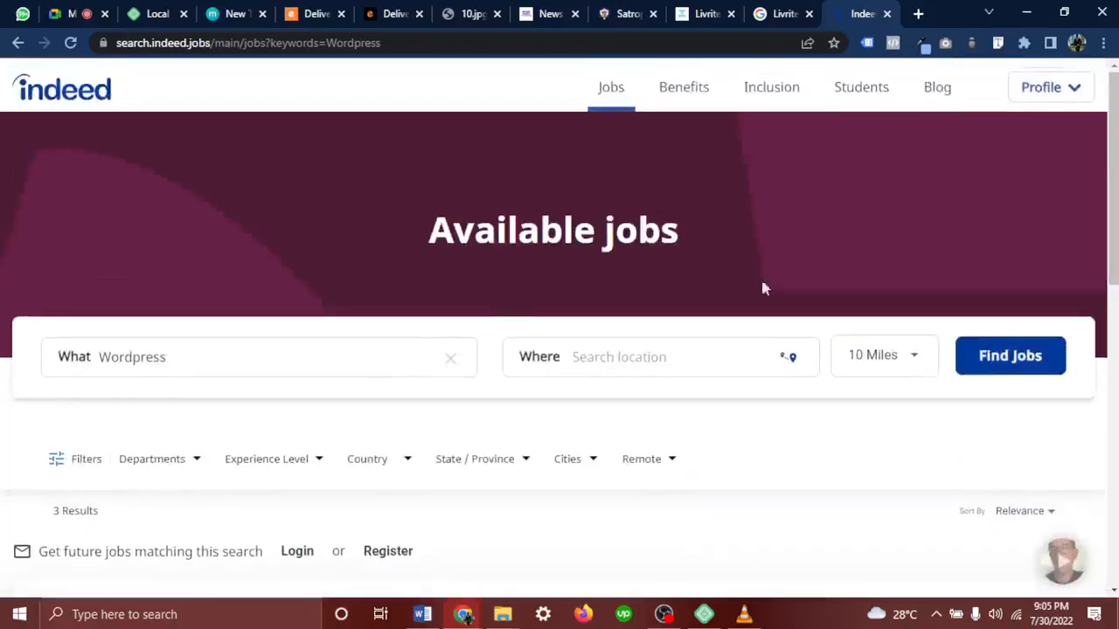
# Set the search radius to 50 KM, check Experience Level, and close the Indeed page
pyautogui.click(884, 354)
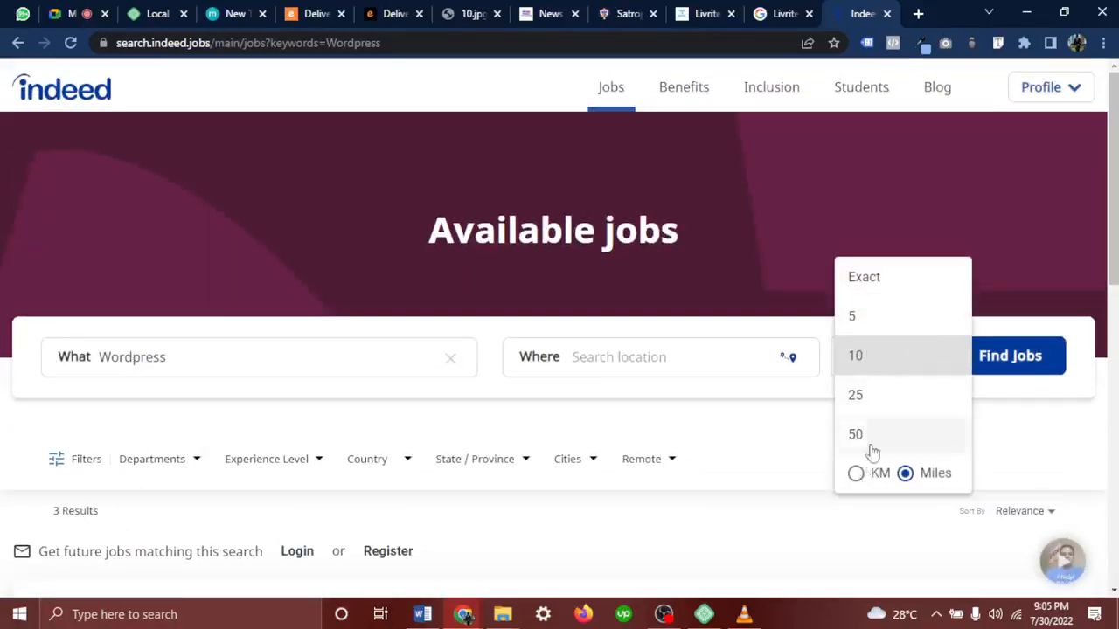
pyautogui.click(859, 475)
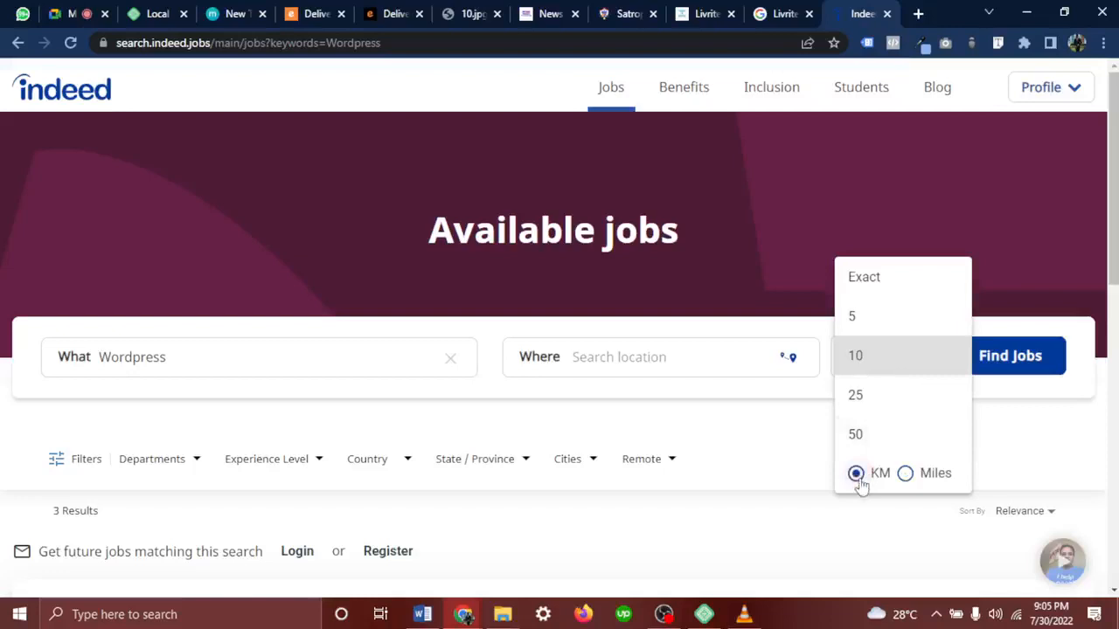
pyautogui.click(883, 435)
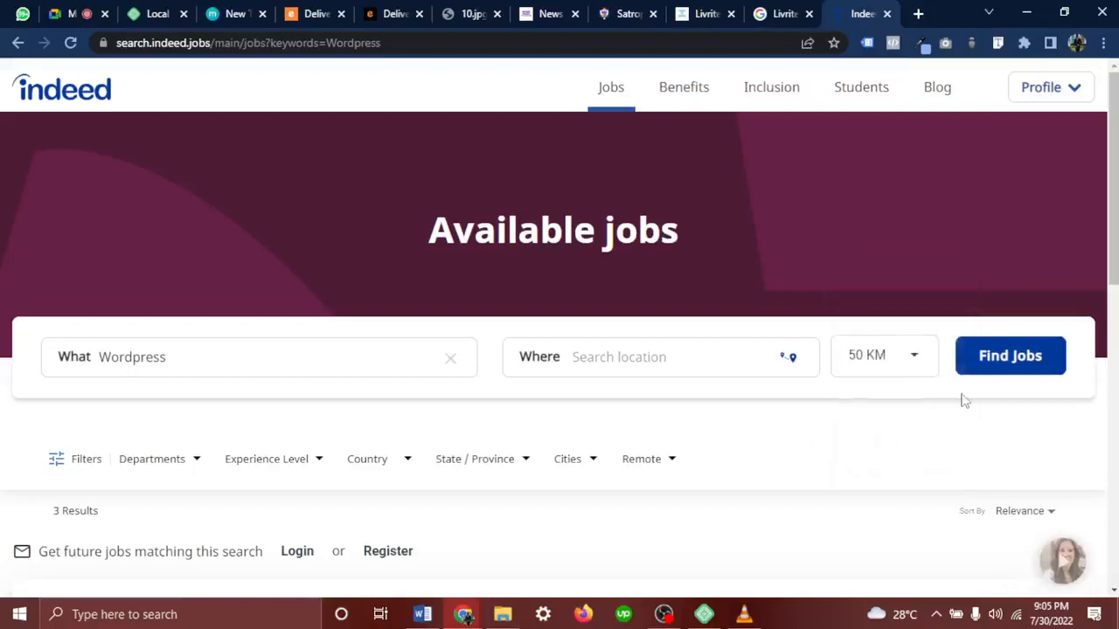
pyautogui.click(316, 463)
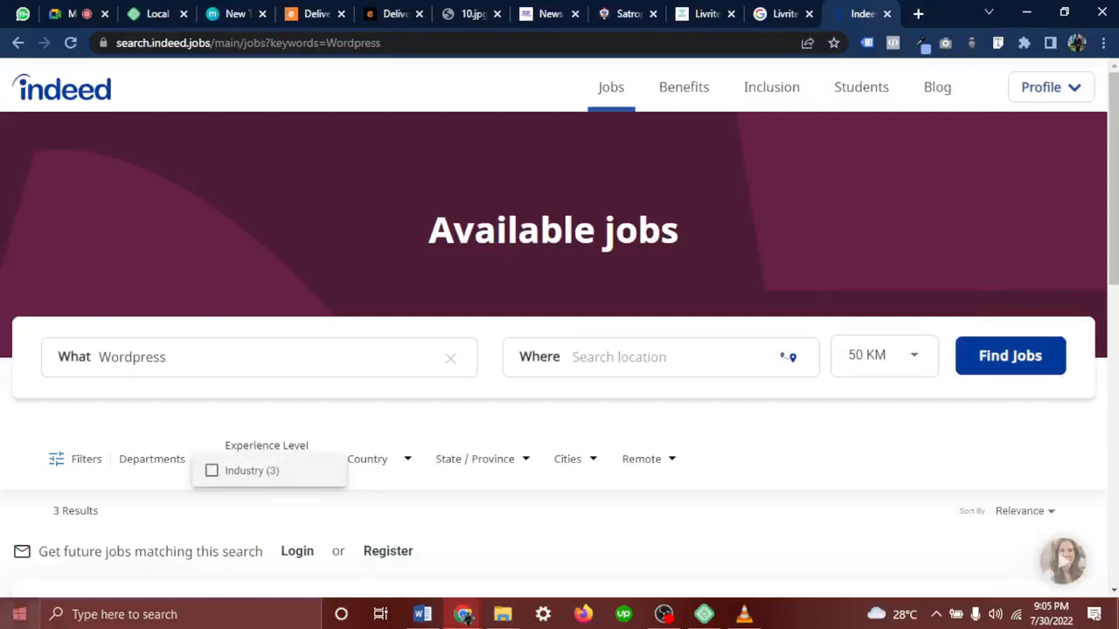
pyautogui.click(886, 13)
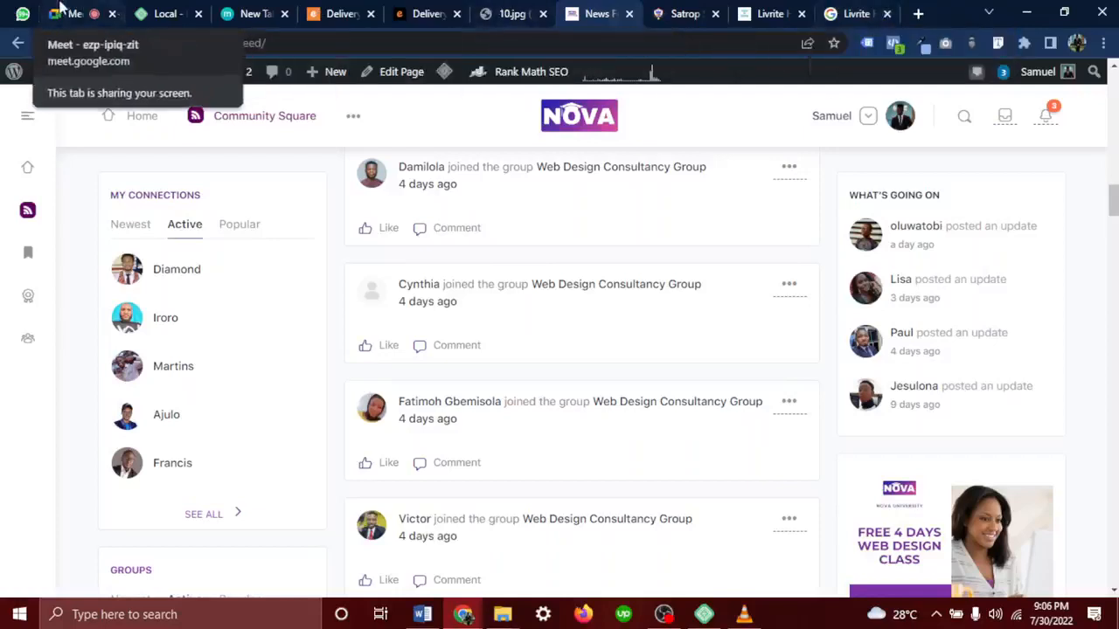
pyautogui.click(23, 15)
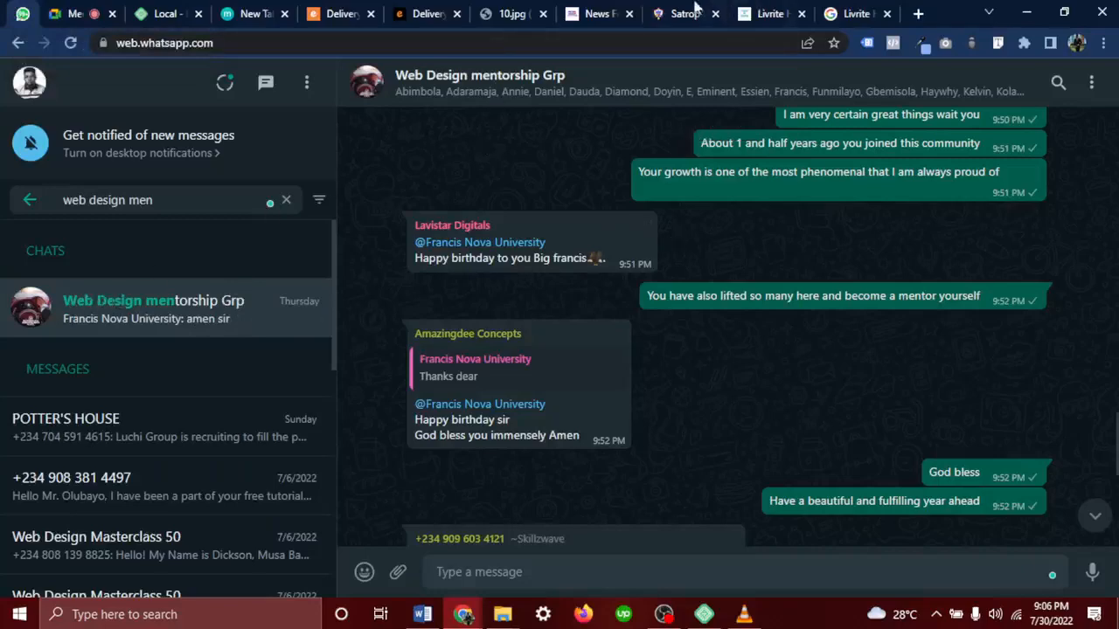
pyautogui.click(598, 13)
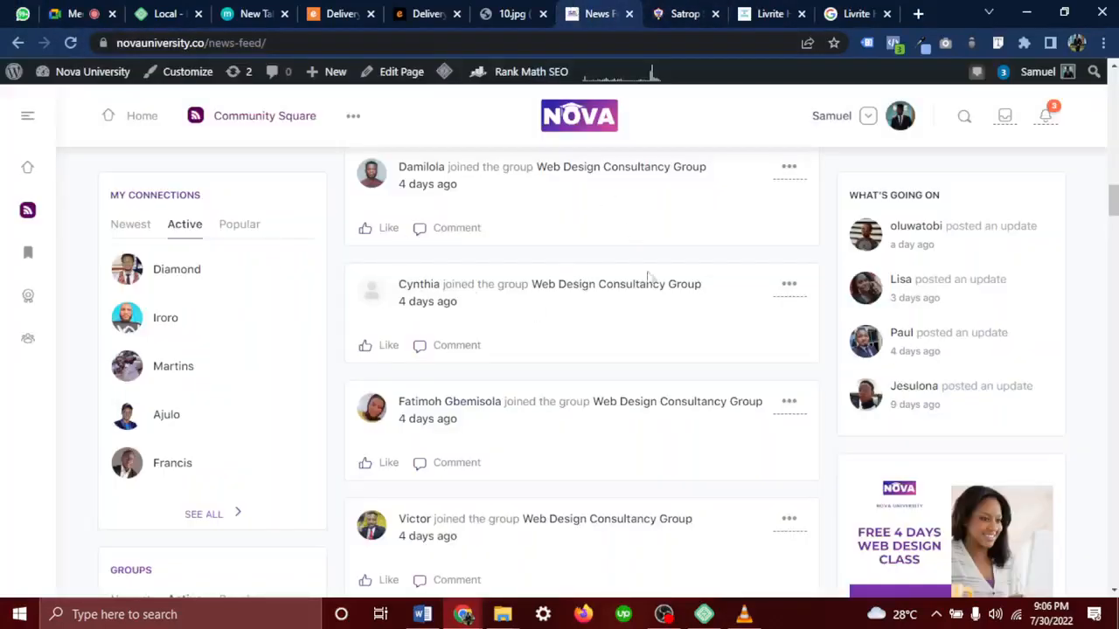
pyautogui.scroll(6, 592, 262)
pyautogui.scroll(10, 591, 262)
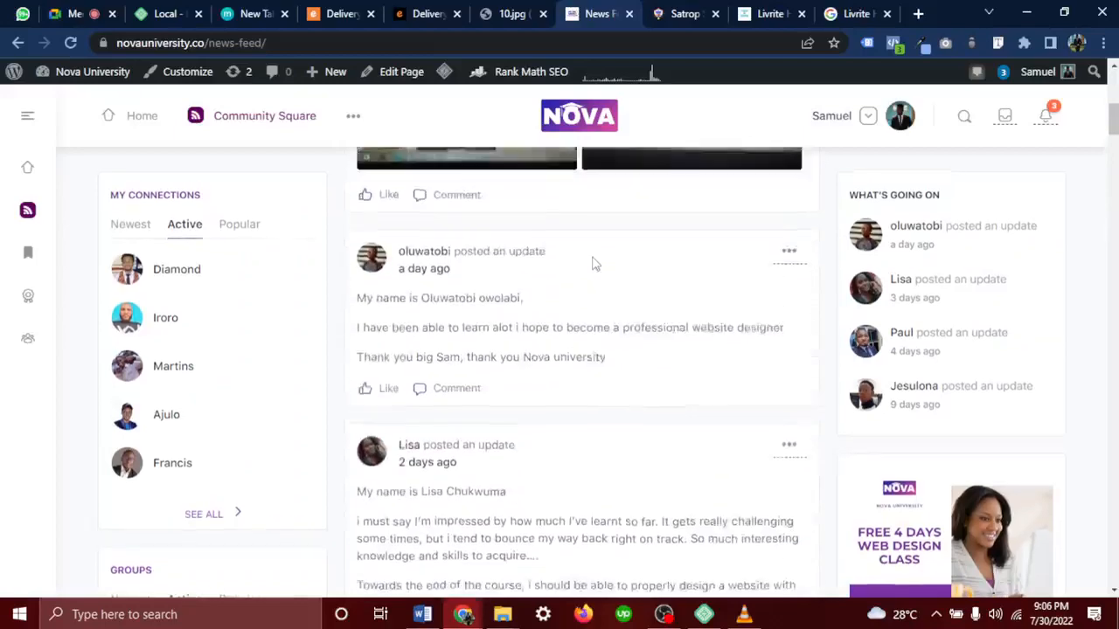
pyautogui.scroll(-3, 592, 262)
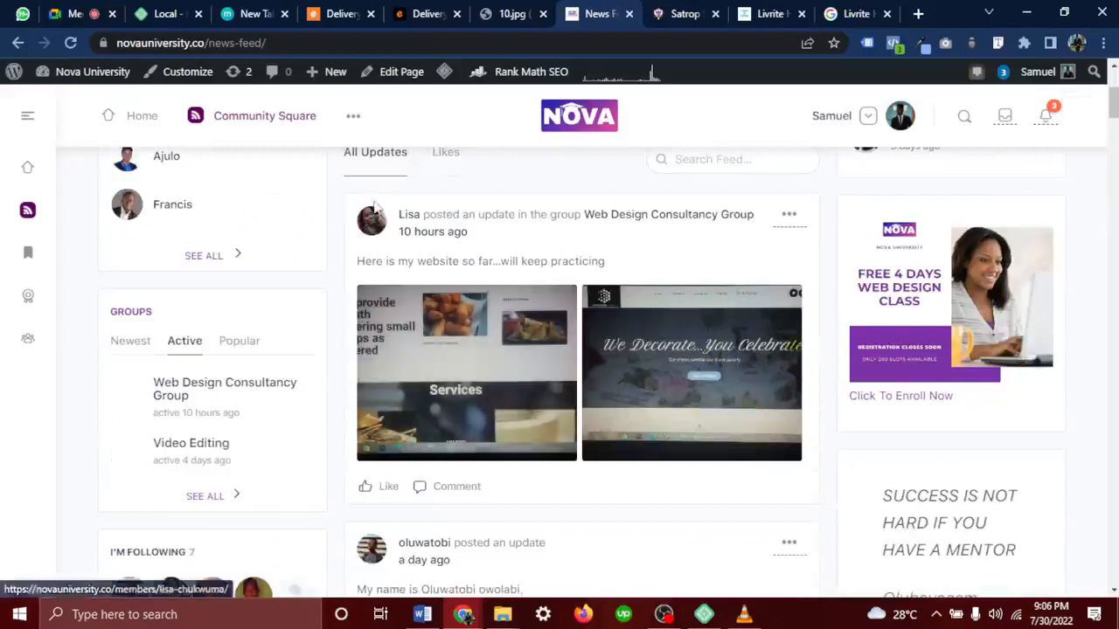
# In WhatsApp Web, search for the student by name and open their chat
pyautogui.click(27, 13)
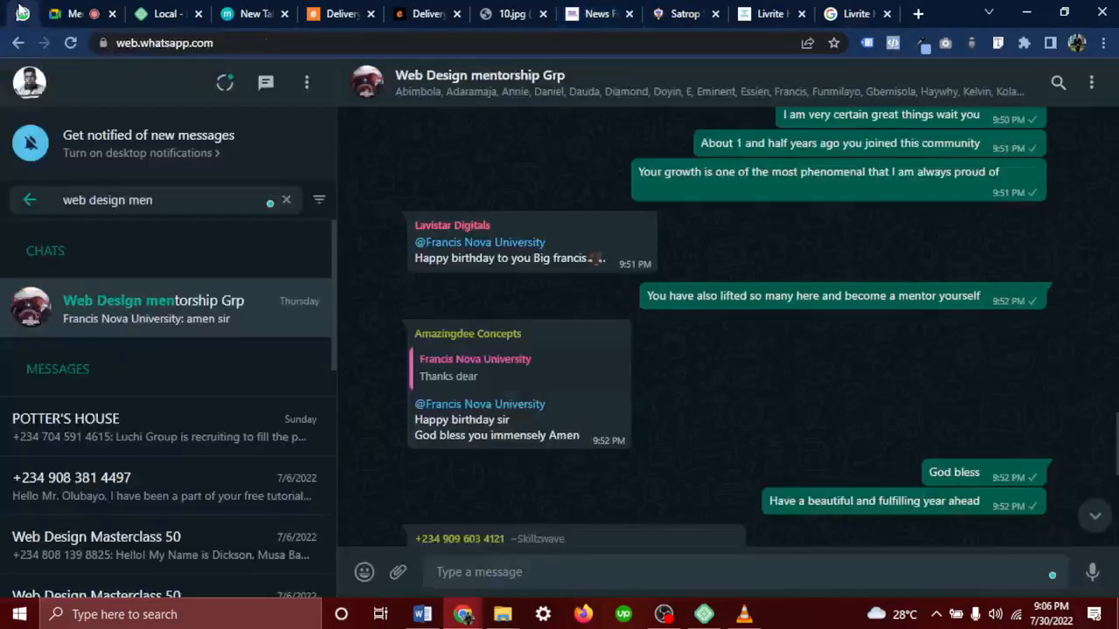
pyautogui.click(285, 202)
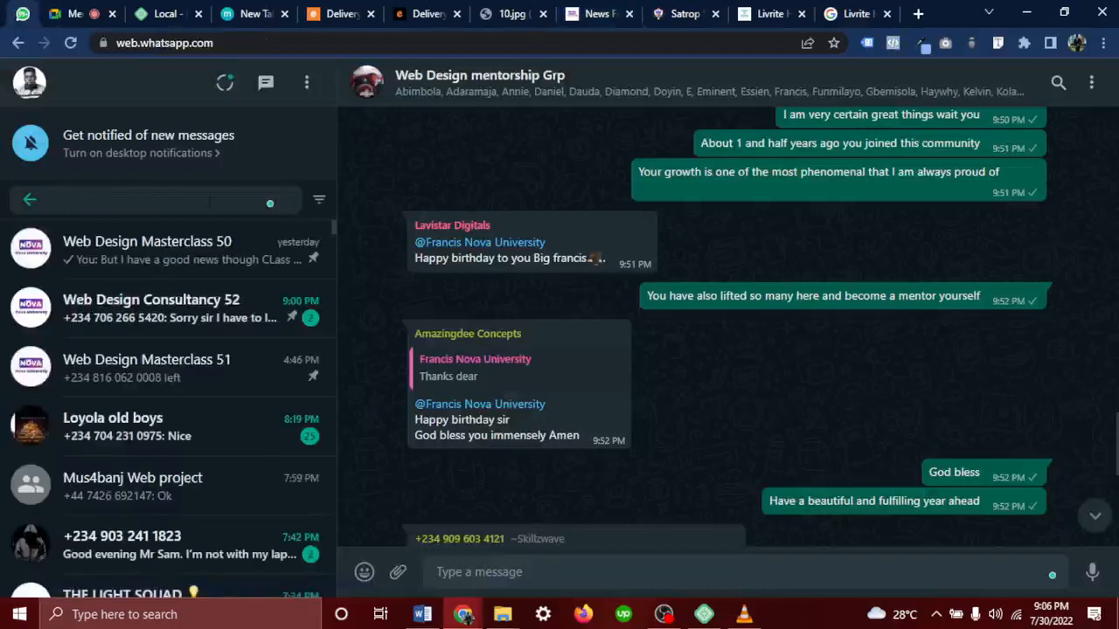
pyautogui.write('Lisa')
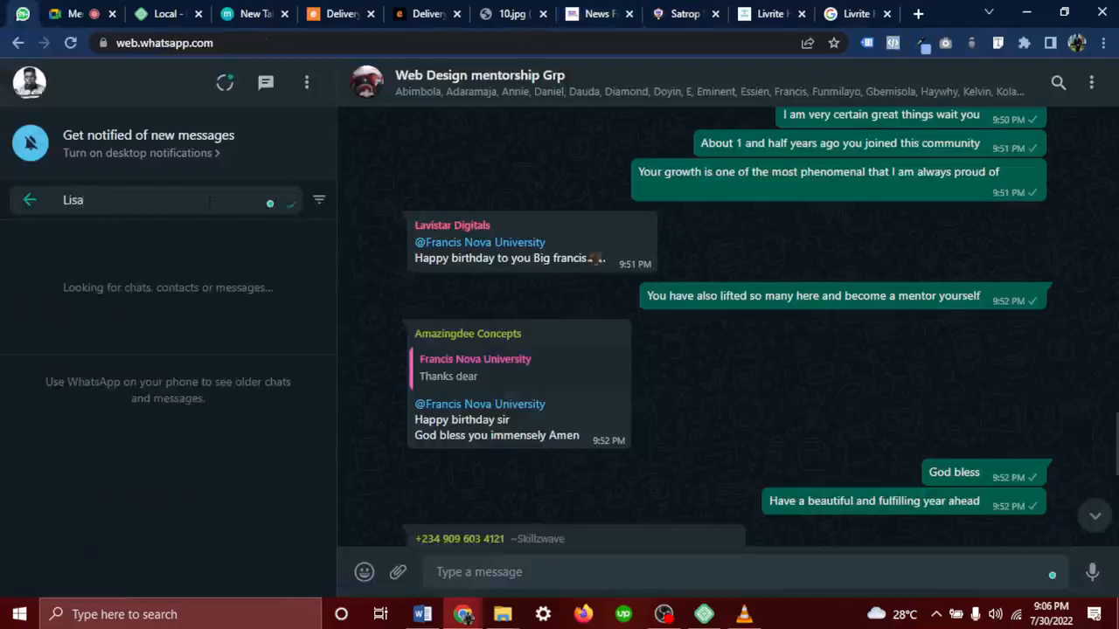
pyautogui.click(110, 316)
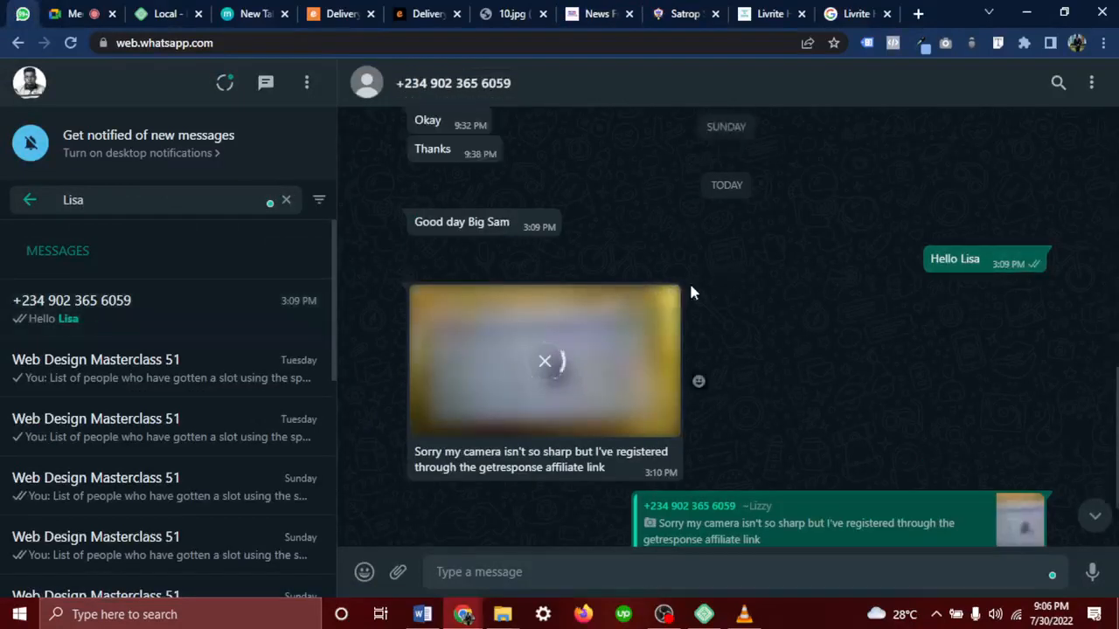
# Highlight the caption about registering via the getresponse affiliate link, then return to the news feed
pyautogui.scroll(1, 690, 285)
pyautogui.doubleClick(706, 284)
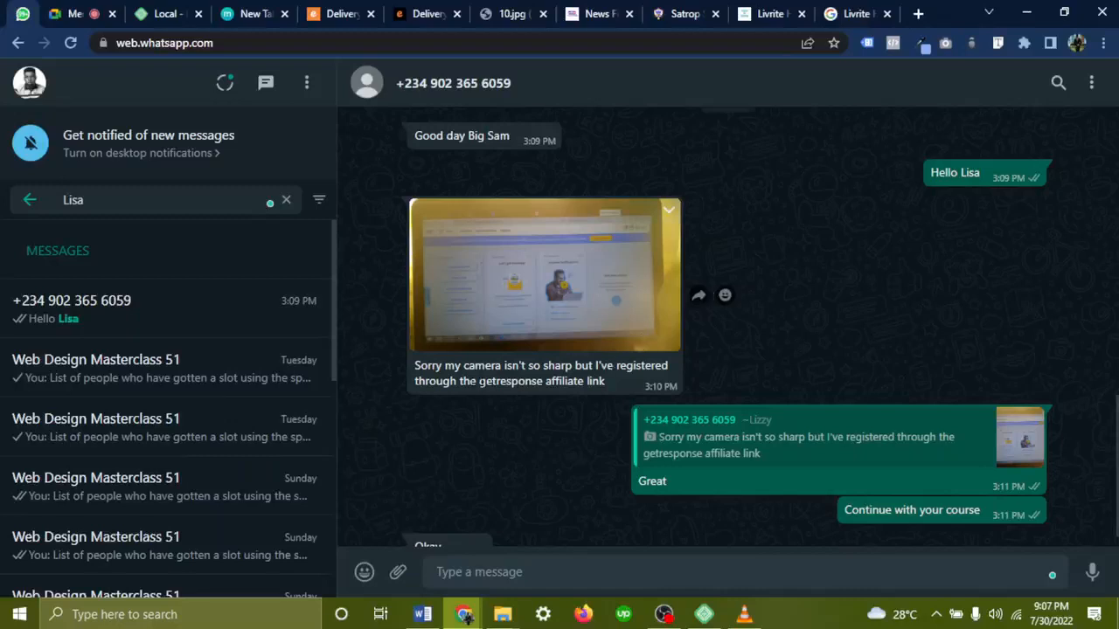
pyautogui.moveTo(476, 382); pyautogui.dragTo(617, 365)
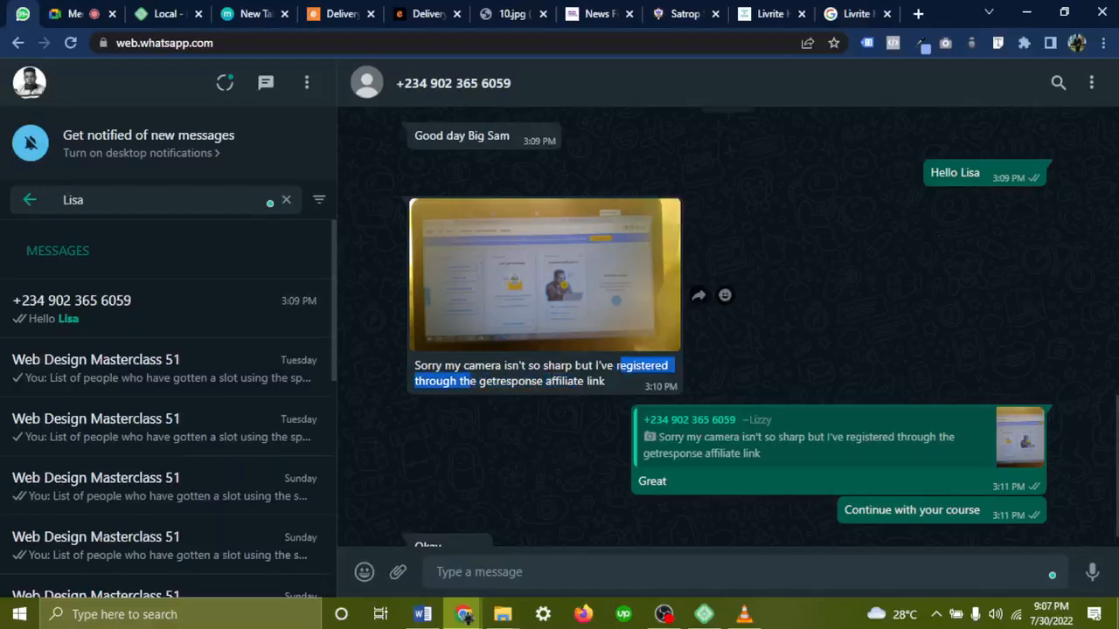
pyautogui.moveTo(594, 365)
pyautogui.mouseDown()
pyautogui.moveTo(628, 365)
pyautogui.moveTo(556, 382)
pyautogui.moveTo(605, 381)
pyautogui.mouseUp()
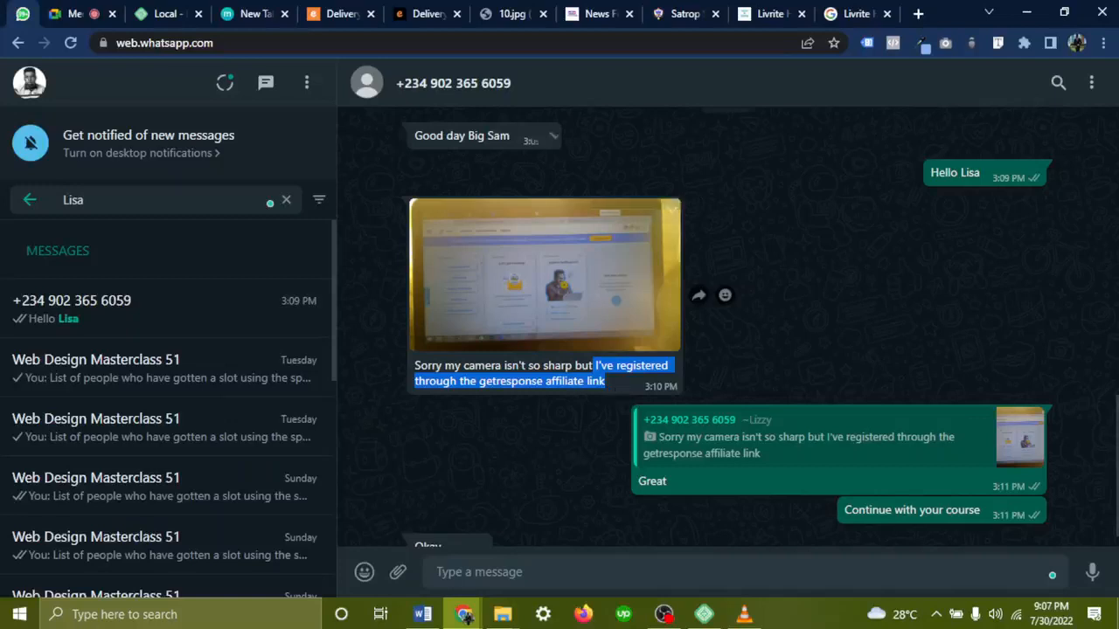
pyautogui.click(599, 13)
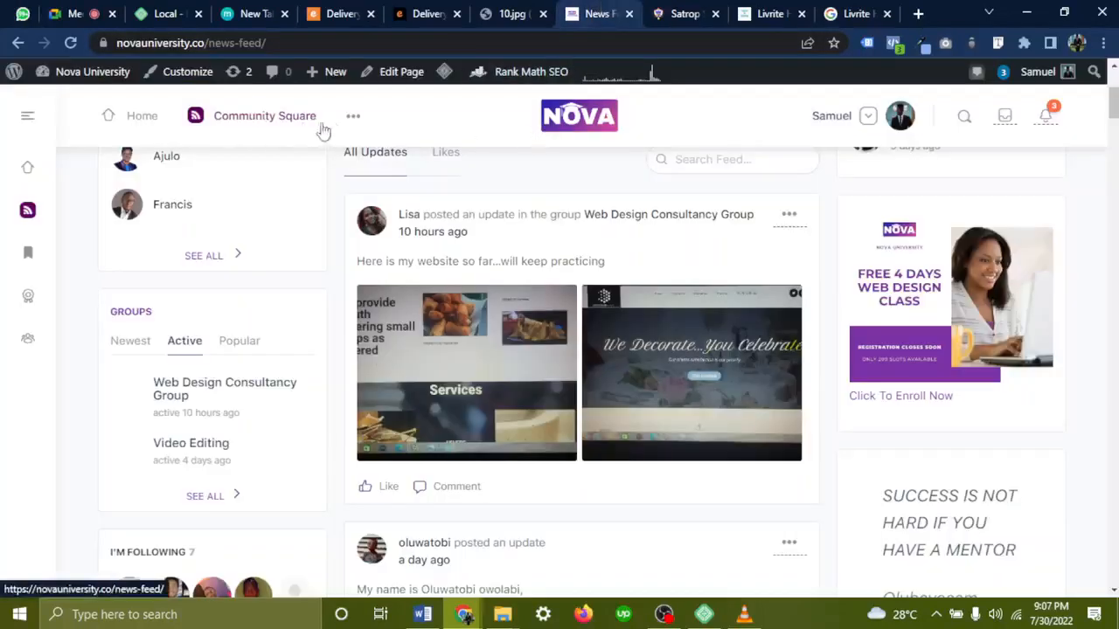
# Browse All Courses to Web Design Consultancy at ₦50,000.00, then open the WordPress admin Dashboard
pyautogui.click(352, 117)
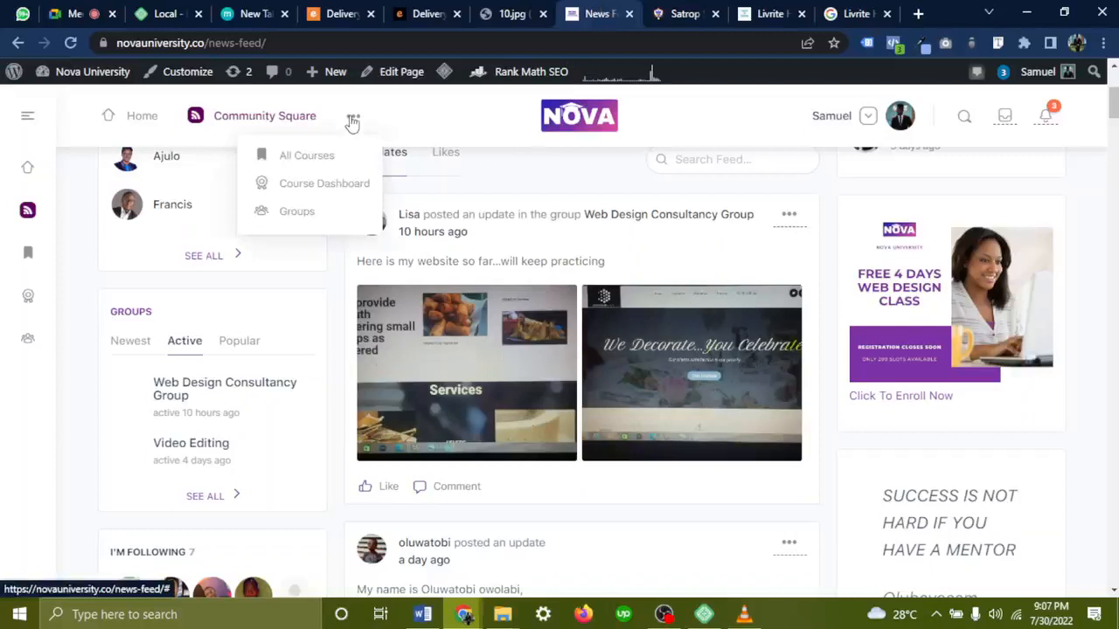
pyautogui.click(303, 162)
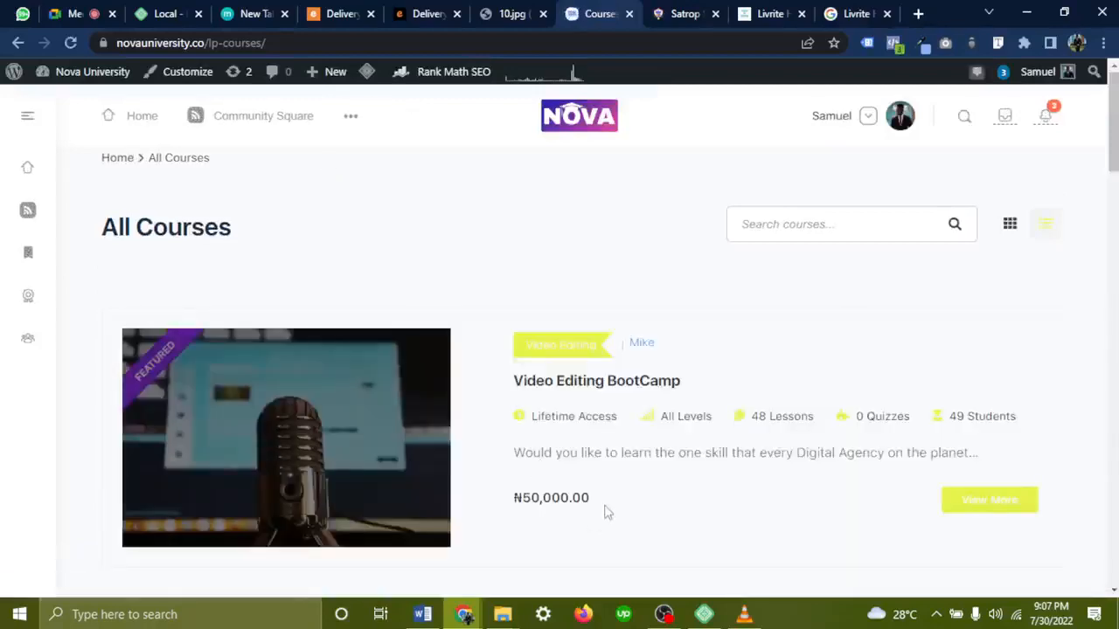
pyautogui.scroll(-4, 608, 511)
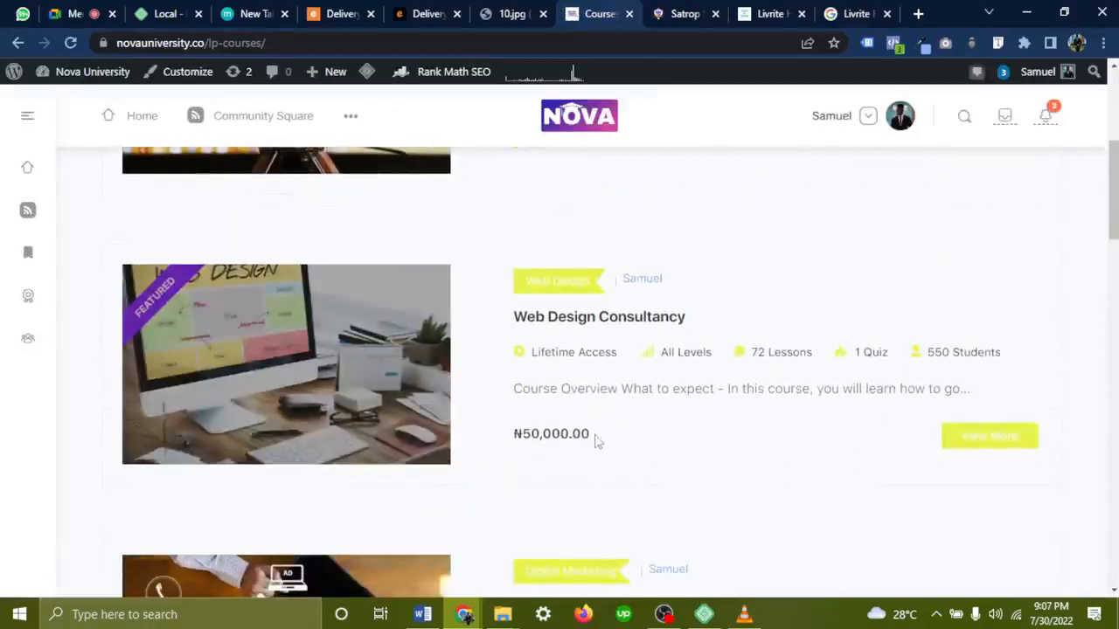
pyautogui.moveTo(600, 389); pyautogui.dragTo(573, 434)
pyautogui.moveTo(523, 428); pyautogui.dragTo(612, 445)
pyautogui.click(615, 445)
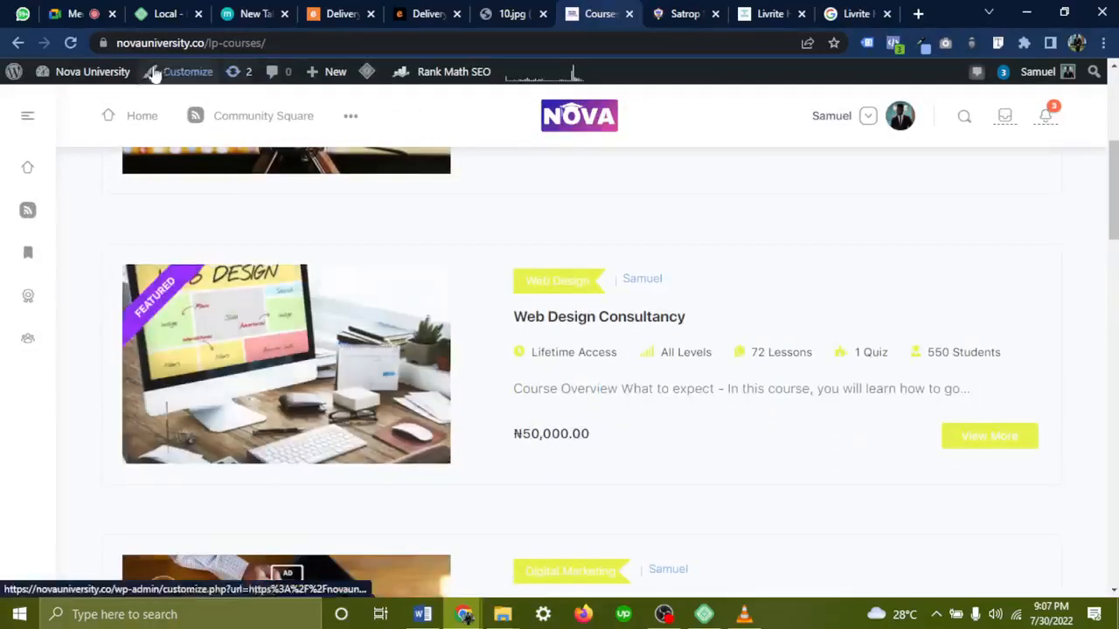
pyautogui.click(103, 73)
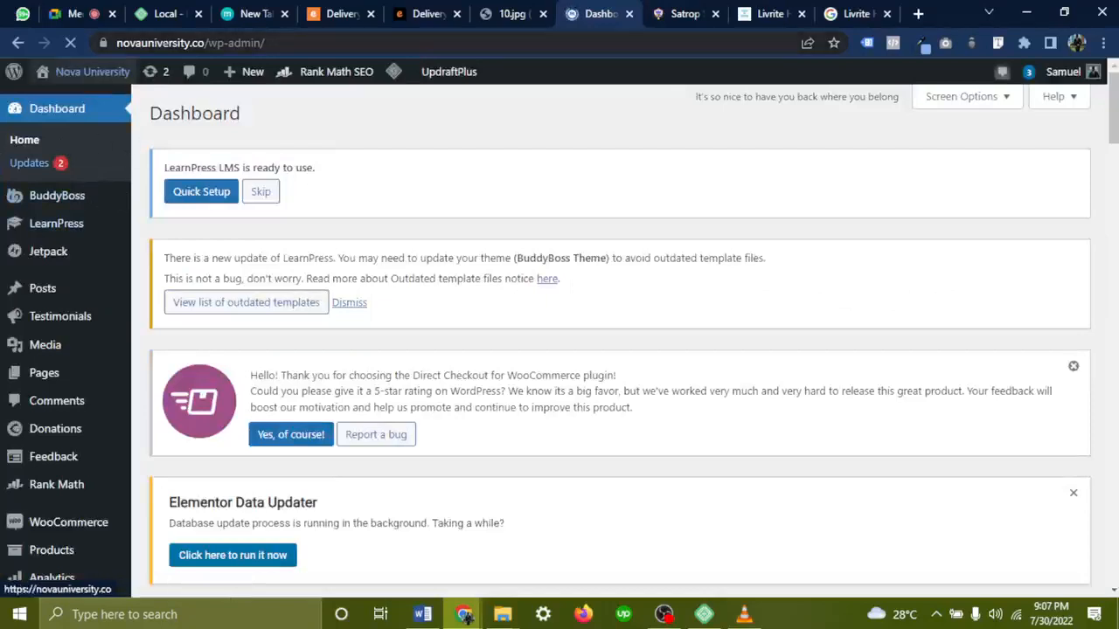
pyautogui.click(341, 13)
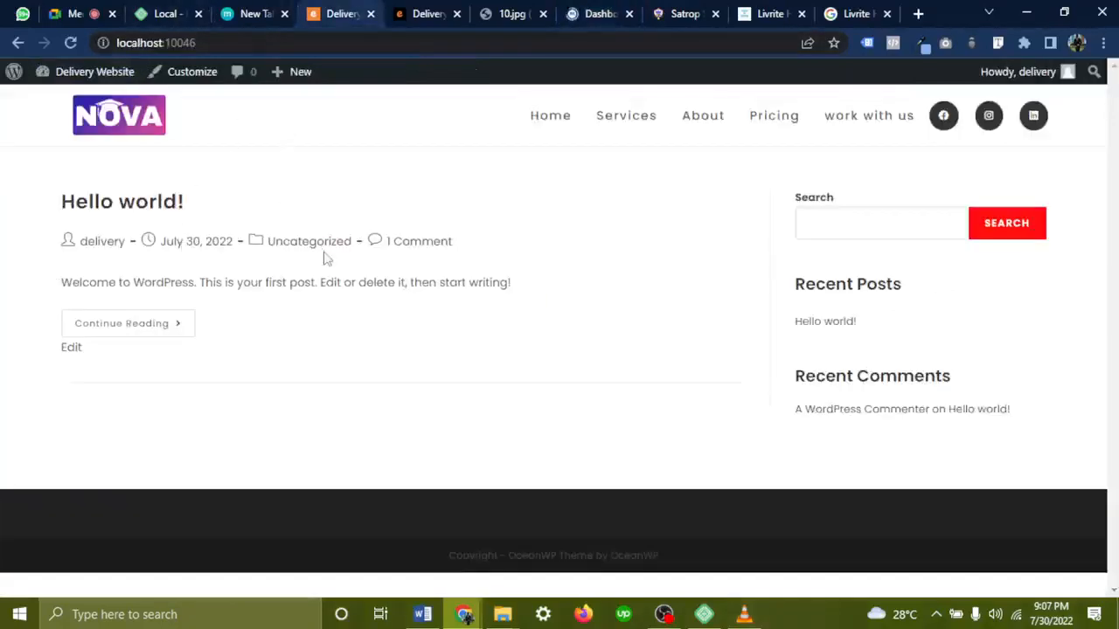
pyautogui.click(573, 12)
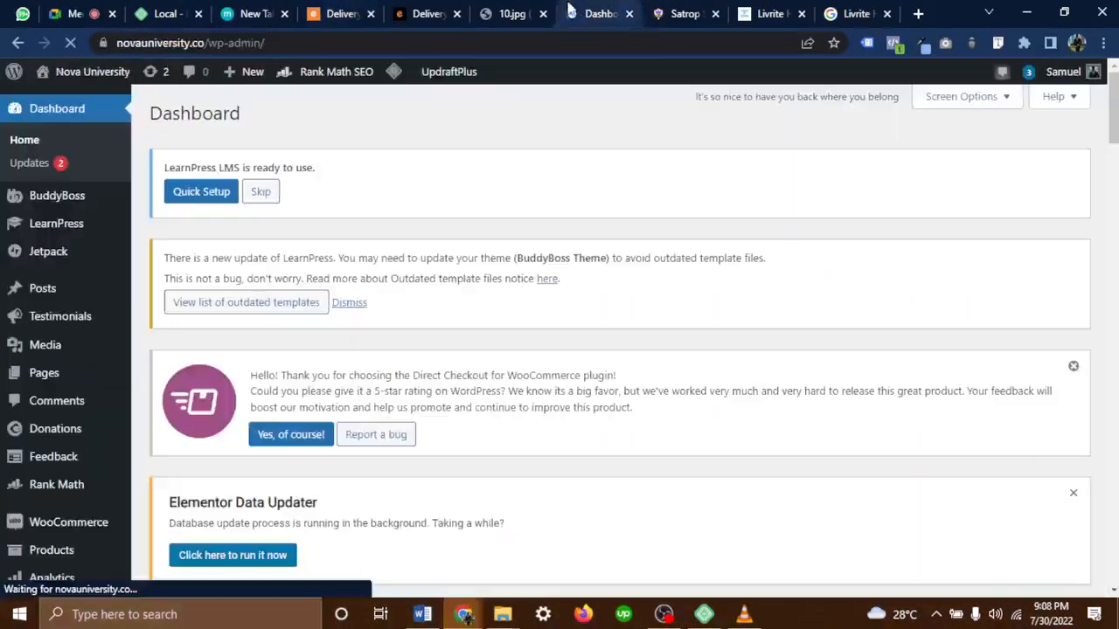
pyautogui.scroll(-3, 166, 340)
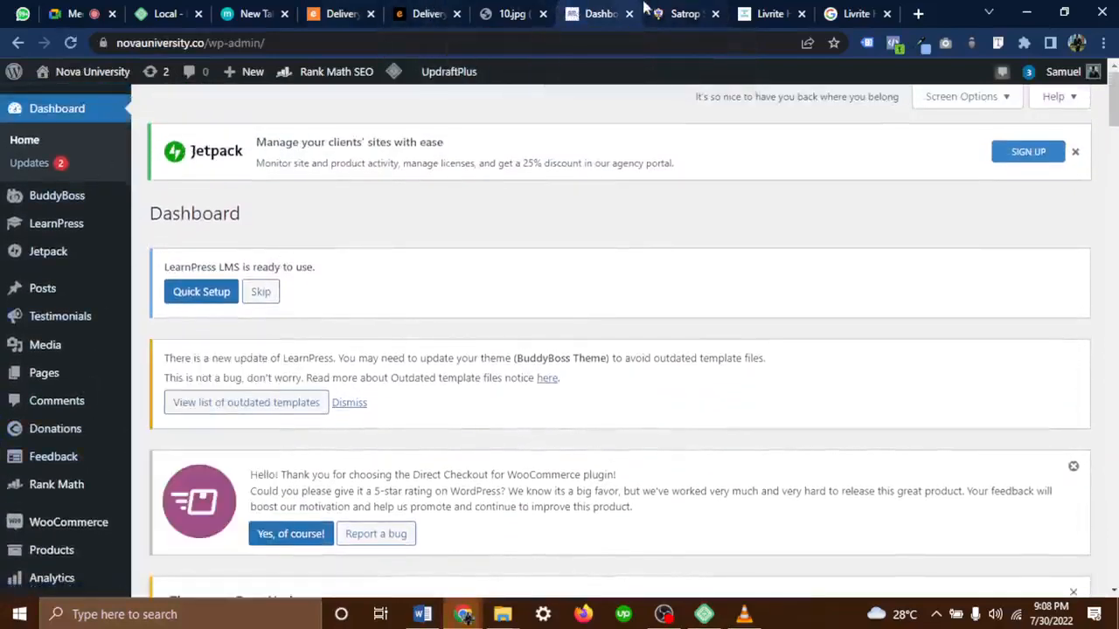
pyautogui.click(341, 13)
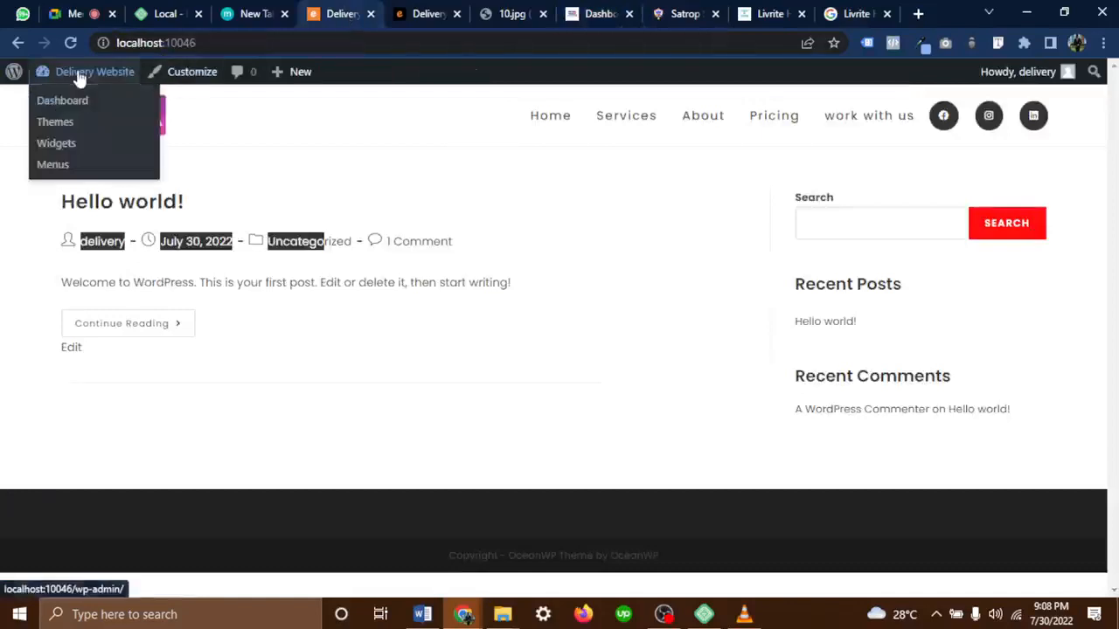
pyautogui.click(78, 75)
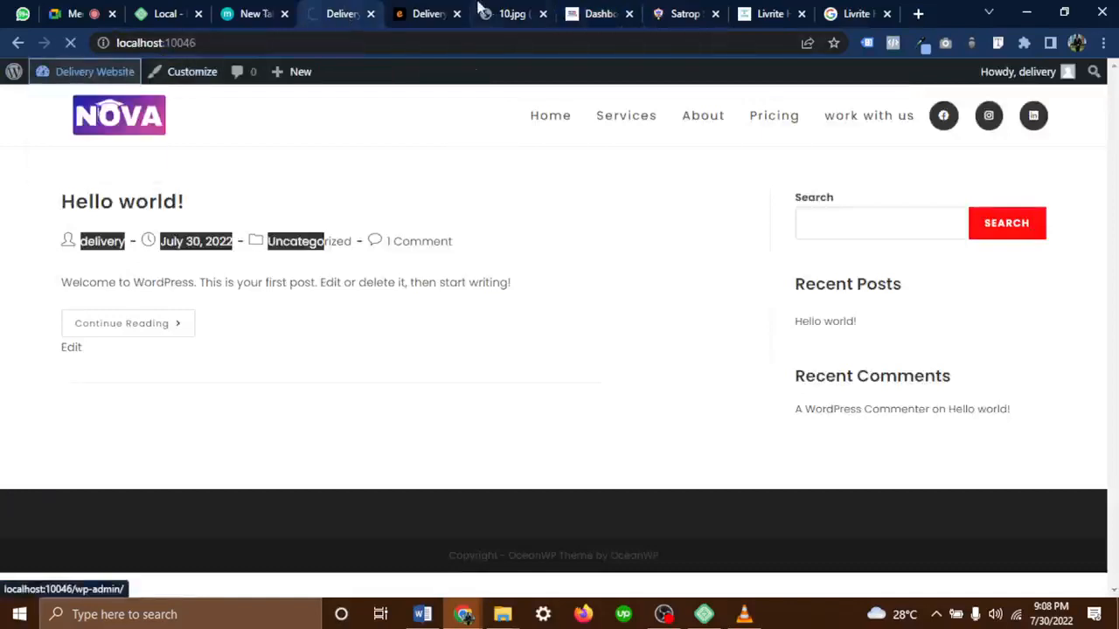
pyautogui.click(603, 11)
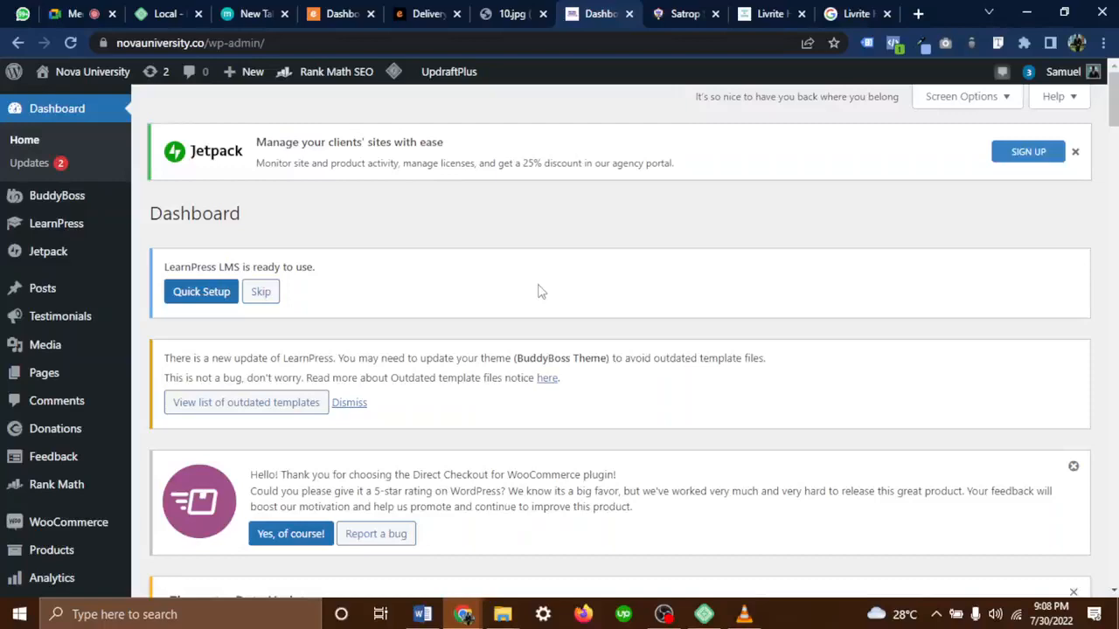
# Scroll to the LearnPress order status widget and highlight the ₦8,279,550.00 Total Raised figure
pyautogui.scroll(-15, 539, 291)
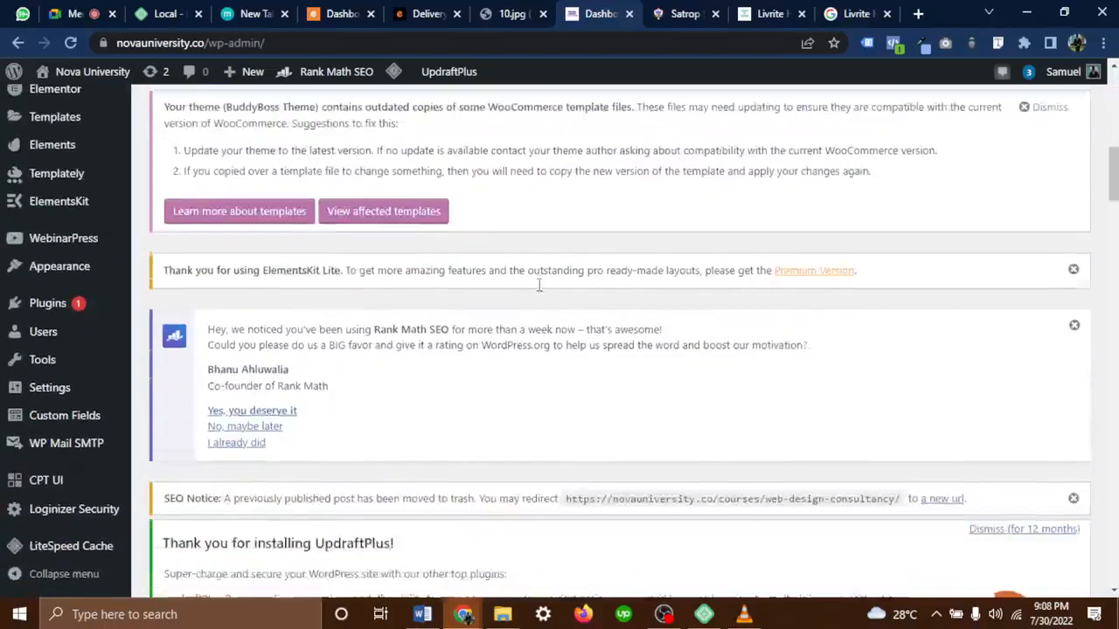
pyautogui.scroll(-6, 539, 289)
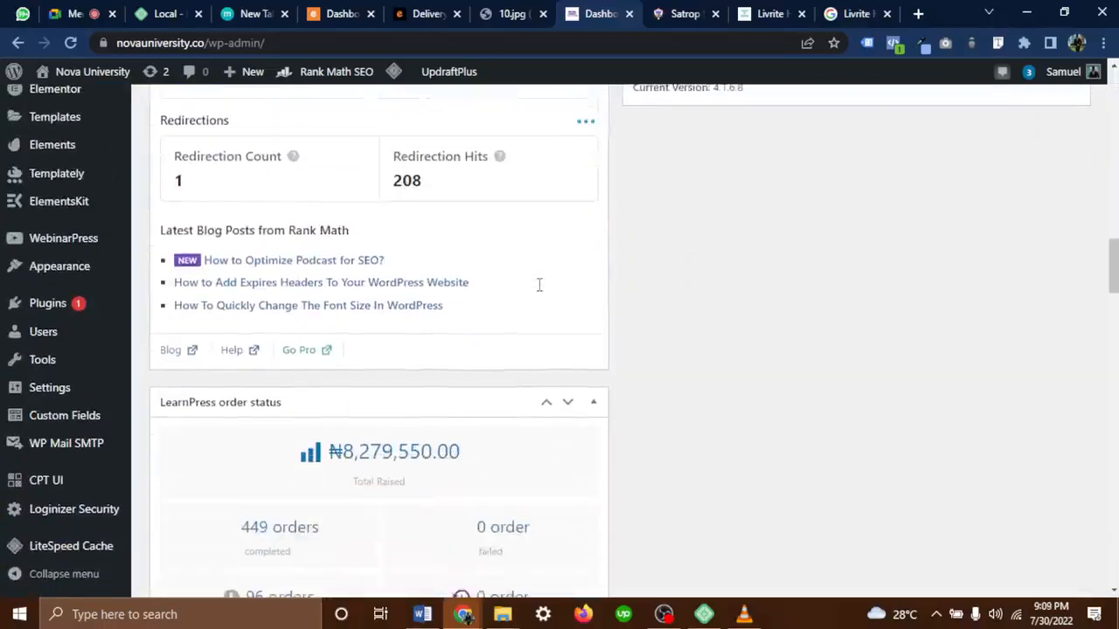
pyautogui.scroll(-1, 539, 291)
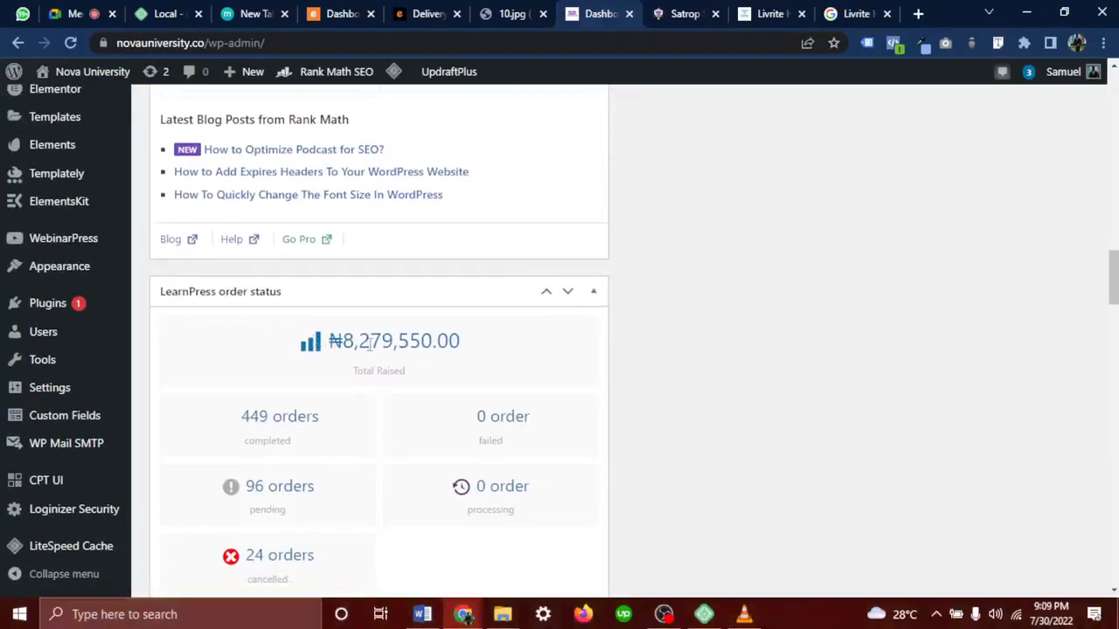
pyautogui.moveTo(466, 346); pyautogui.dragTo(328, 343)
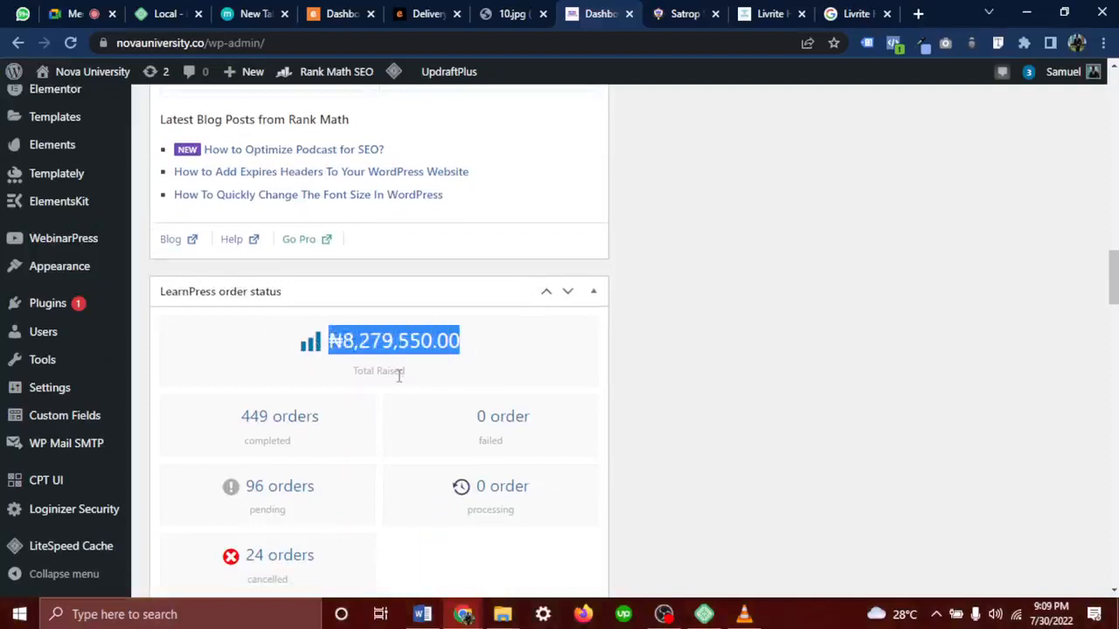
pyautogui.moveTo(399, 370); pyautogui.dragTo(333, 364)
pyautogui.moveTo(494, 338); pyautogui.dragTo(342, 328)
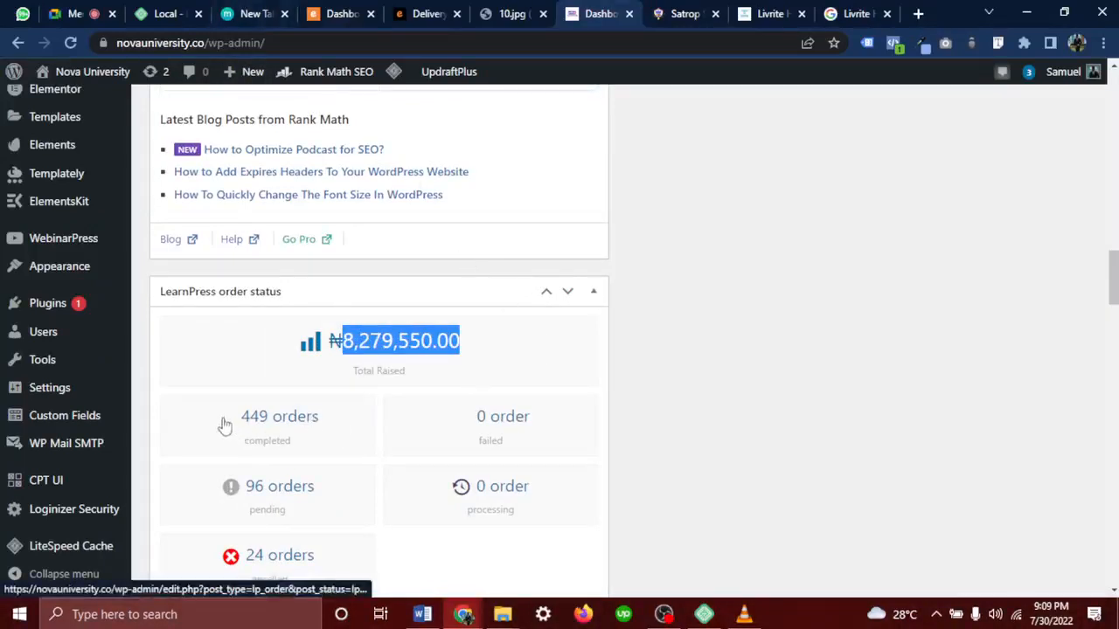
pyautogui.moveTo(221, 420); pyautogui.dragTo(241, 429)
pyautogui.scroll(-2, 290, 464)
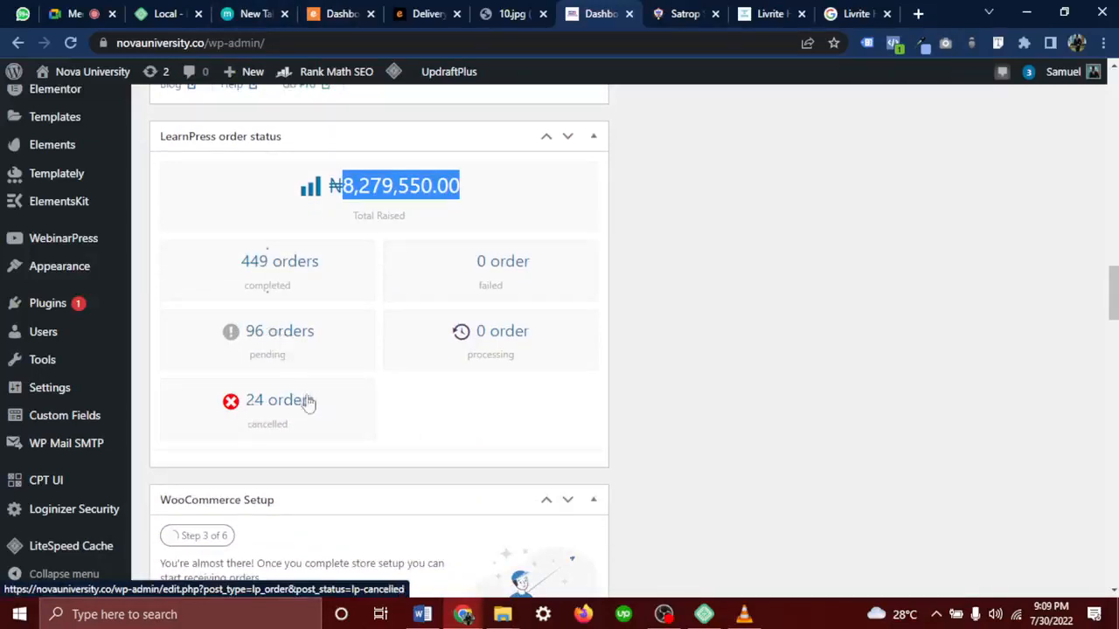
pyautogui.click(377, 194)
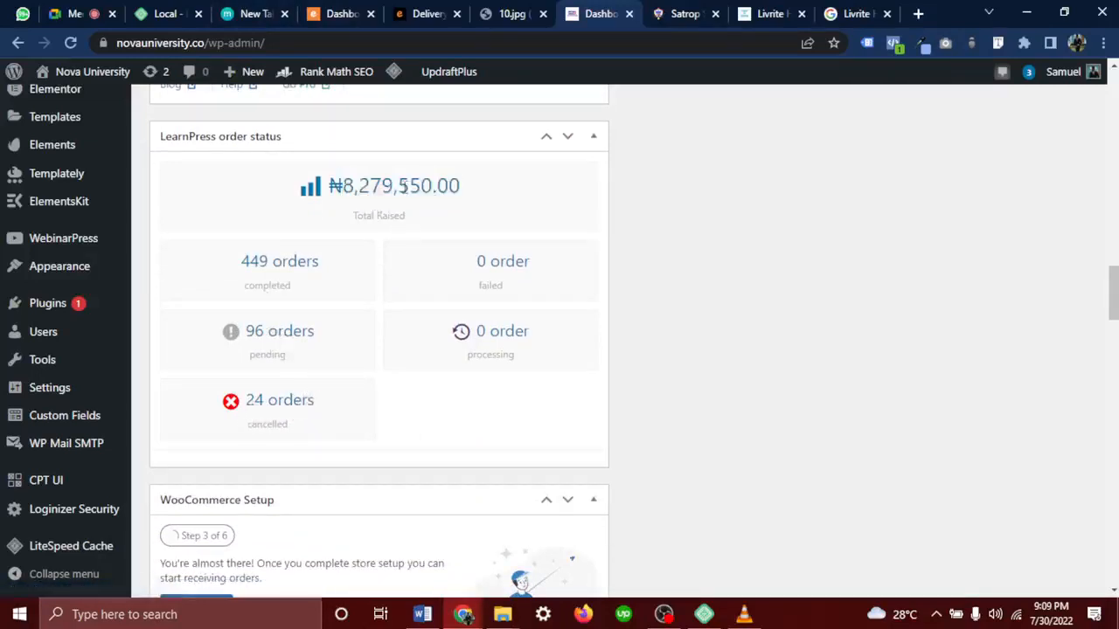
pyautogui.moveTo(348, 193); pyautogui.dragTo(475, 194)
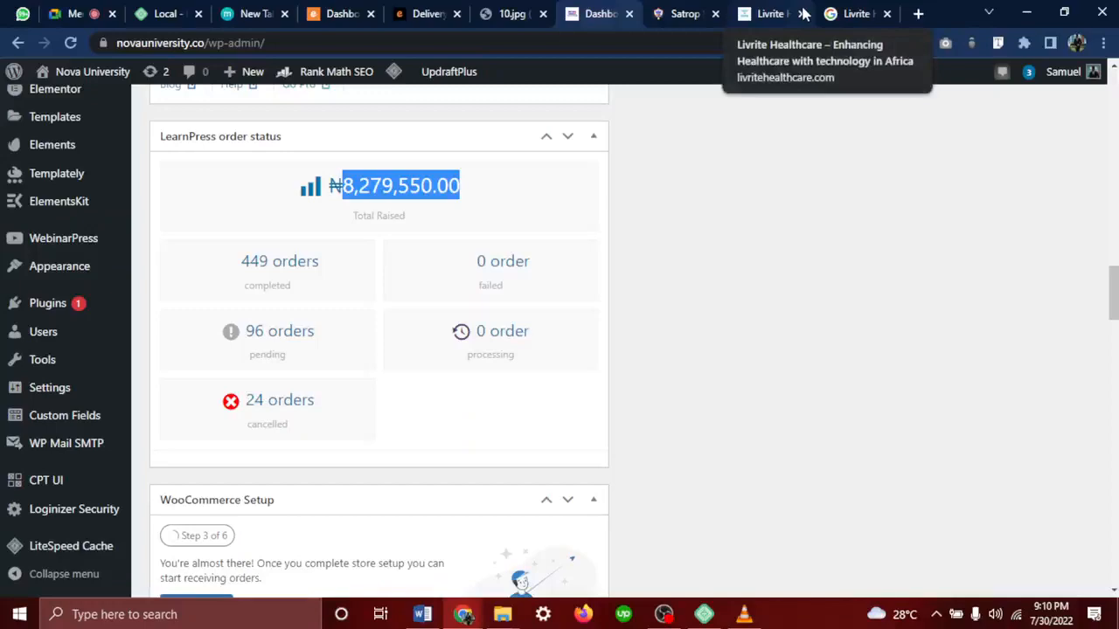
pyautogui.click(774, 13)
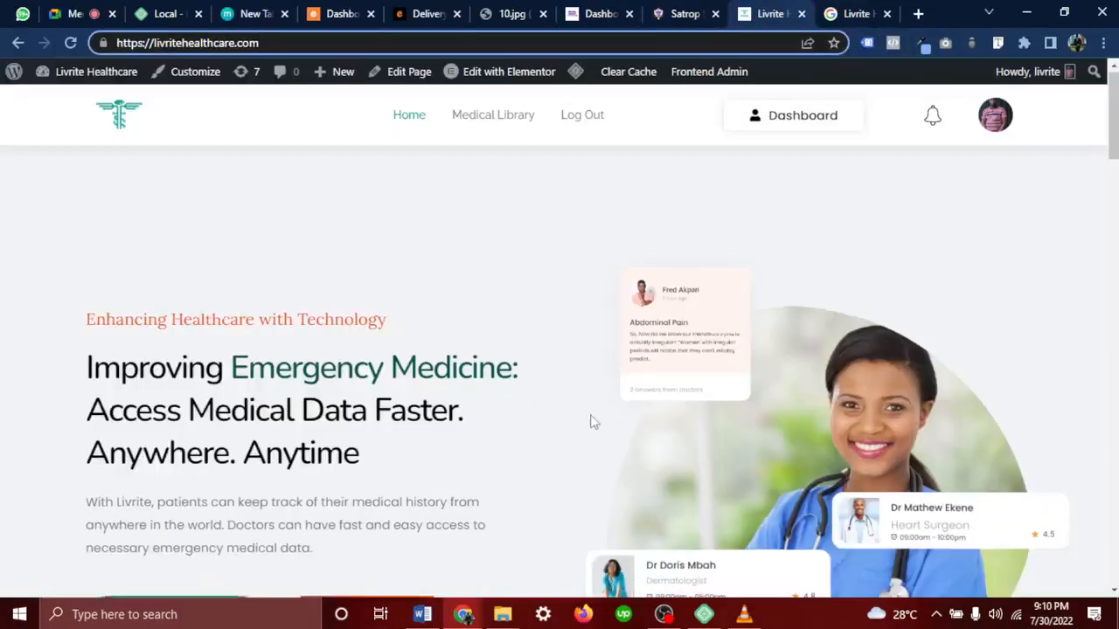
pyautogui.scroll(-15, 592, 422)
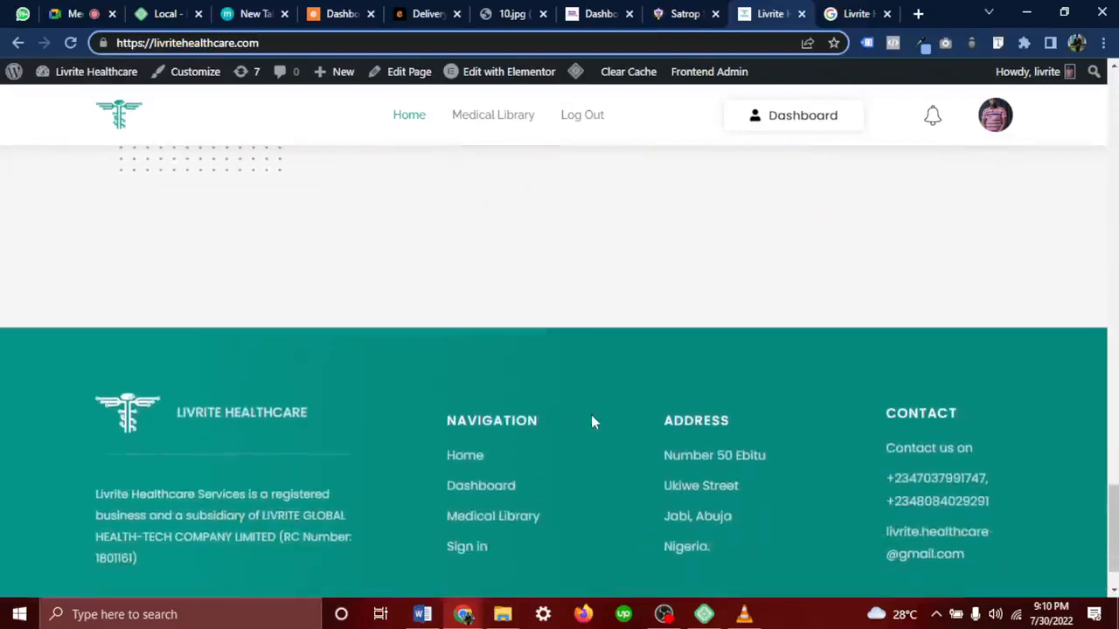
pyautogui.scroll(12, 591, 423)
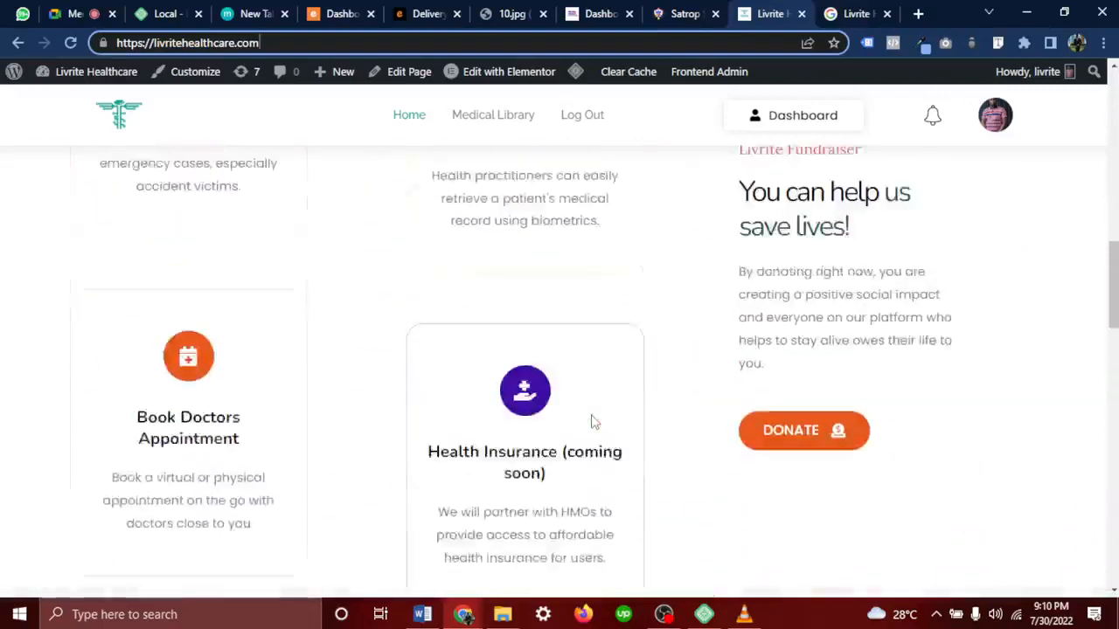
pyautogui.scroll(5, 591, 422)
pyautogui.scroll(-3, 591, 423)
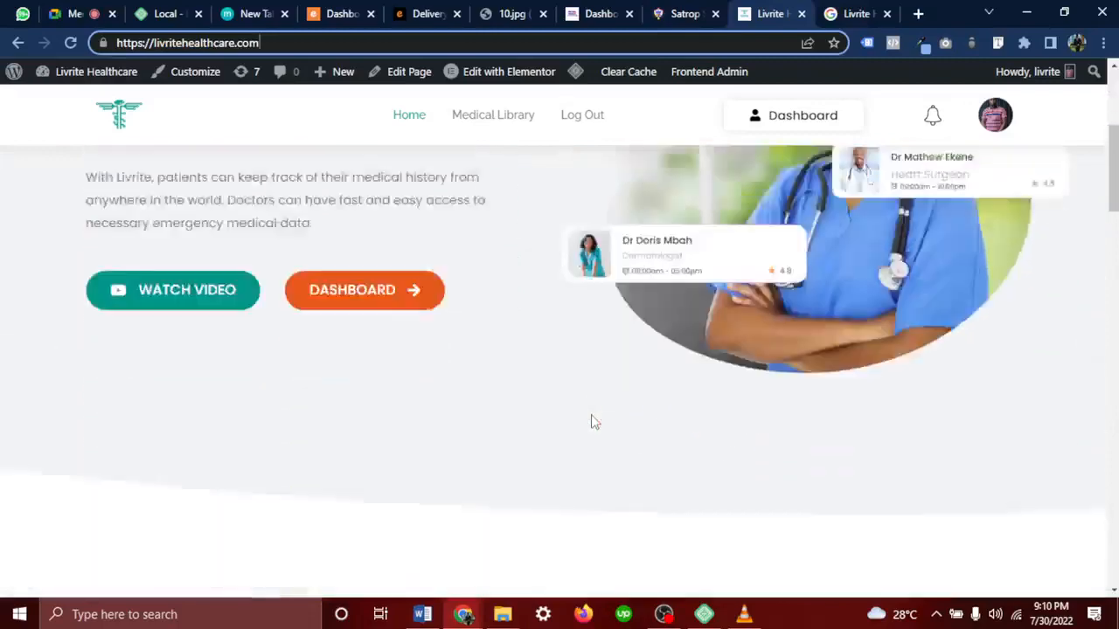
pyautogui.scroll(-8, 590, 423)
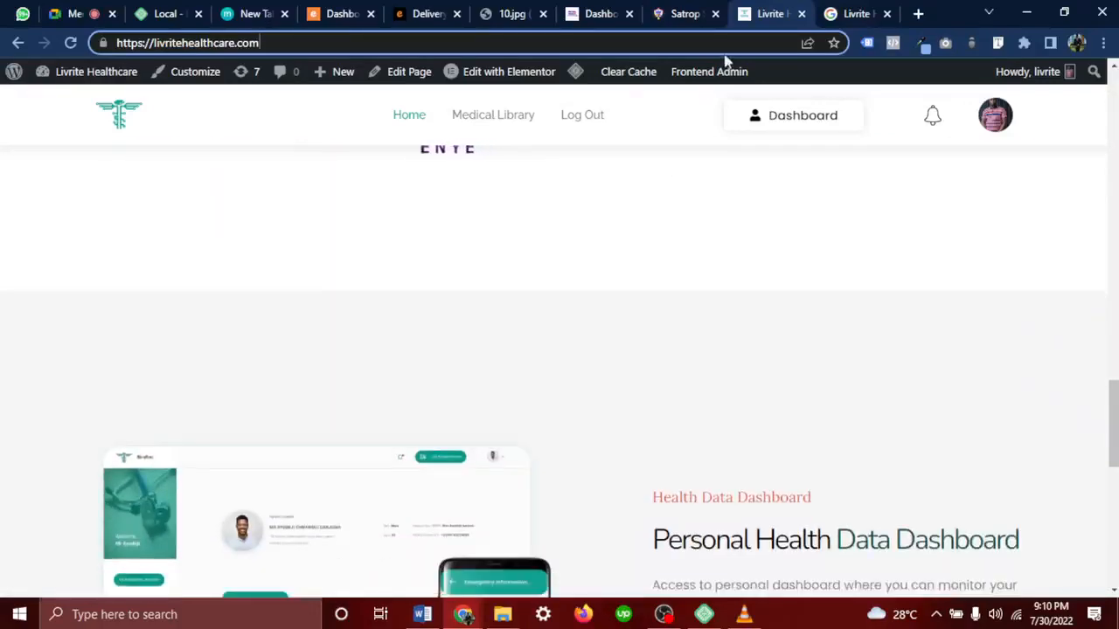
pyautogui.click(673, 10)
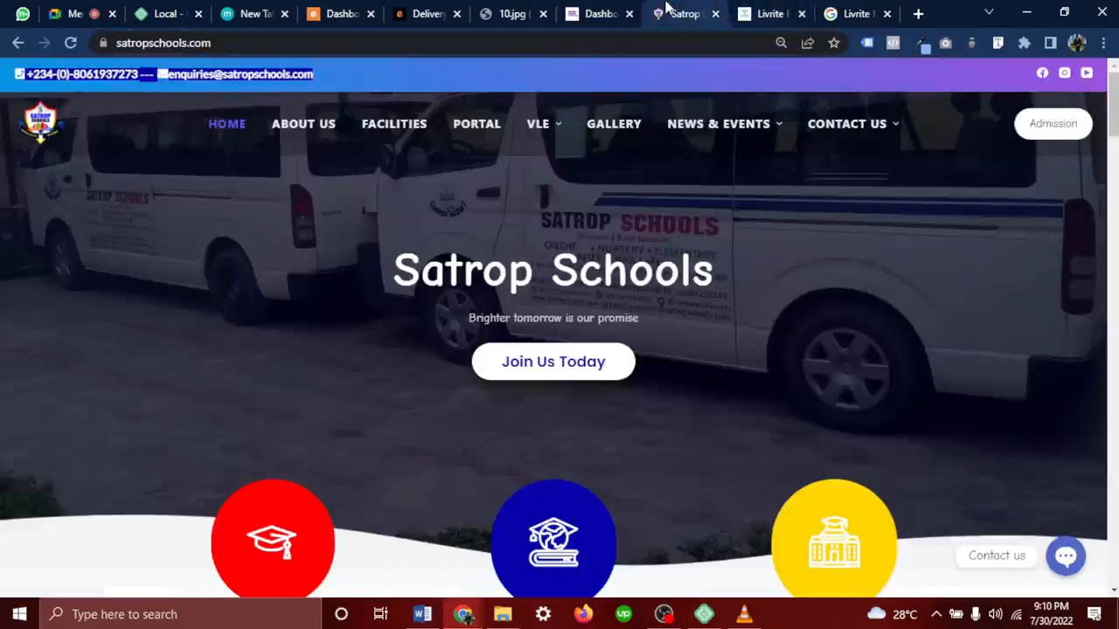
pyautogui.click(591, 11)
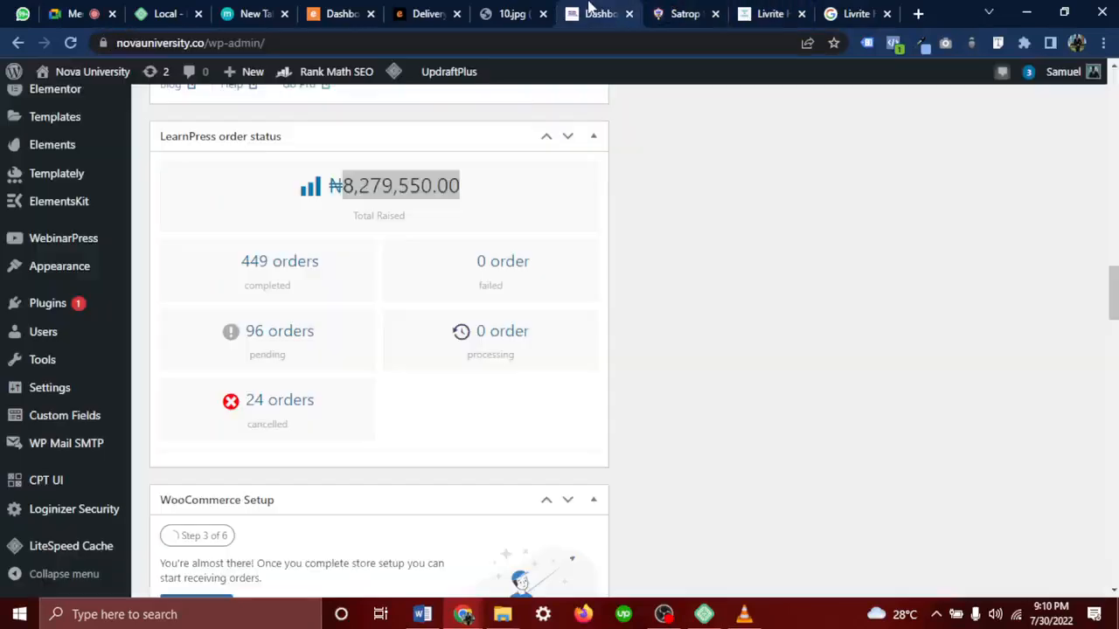
# Re-highlight the ₦8,279,550.00 Total Raised amount, then switch to the WhatsApp Web chat
pyautogui.click(547, 213)
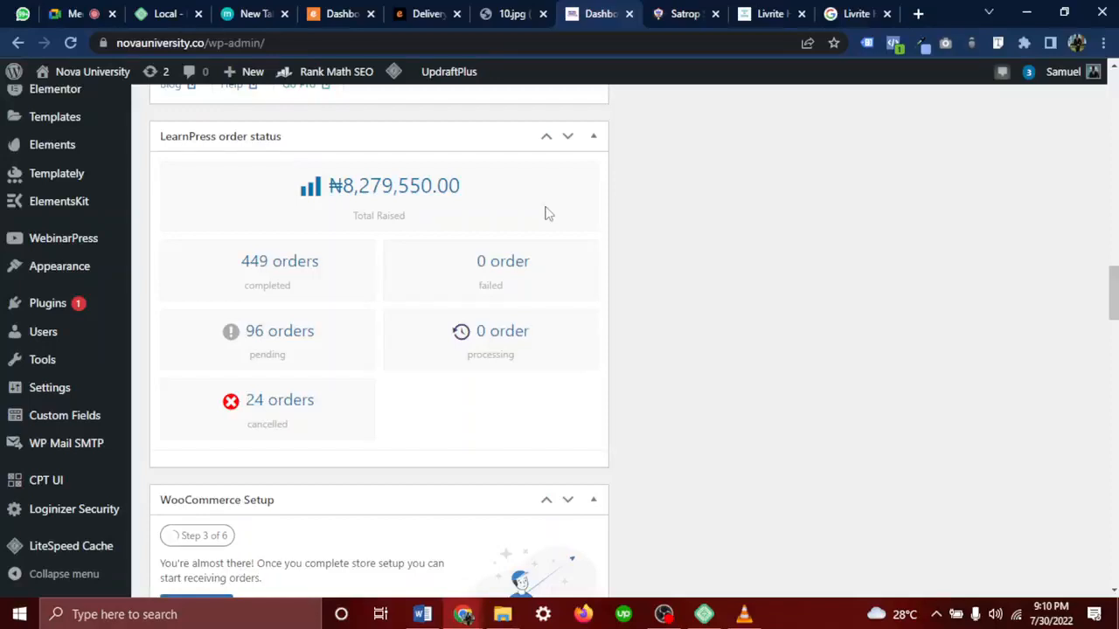
pyautogui.moveTo(545, 213); pyautogui.dragTo(330, 201)
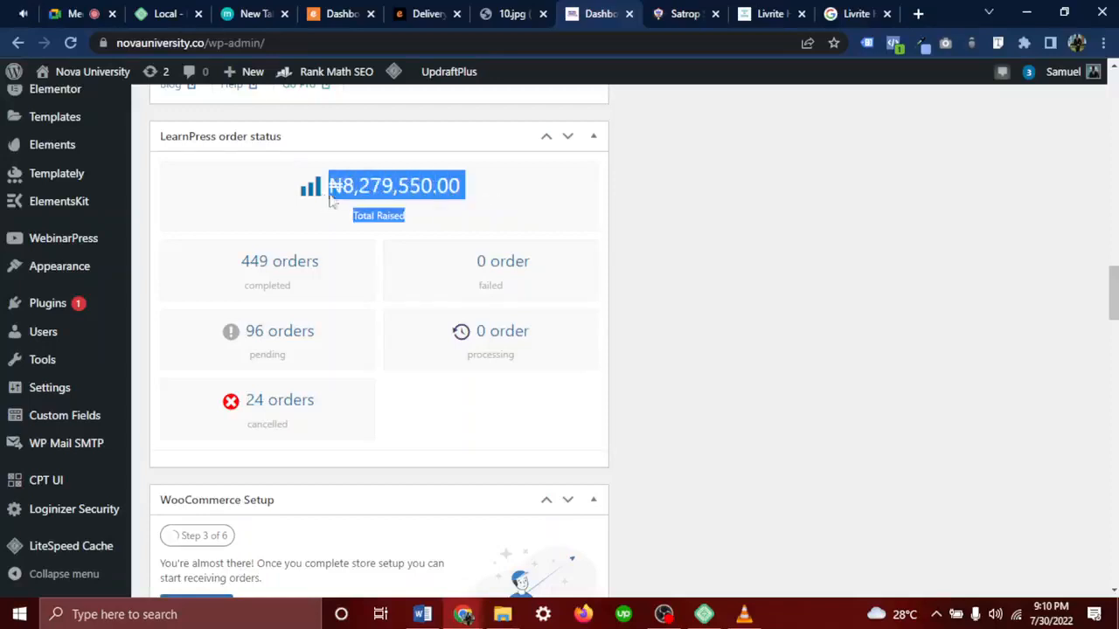
pyautogui.click(376, 191)
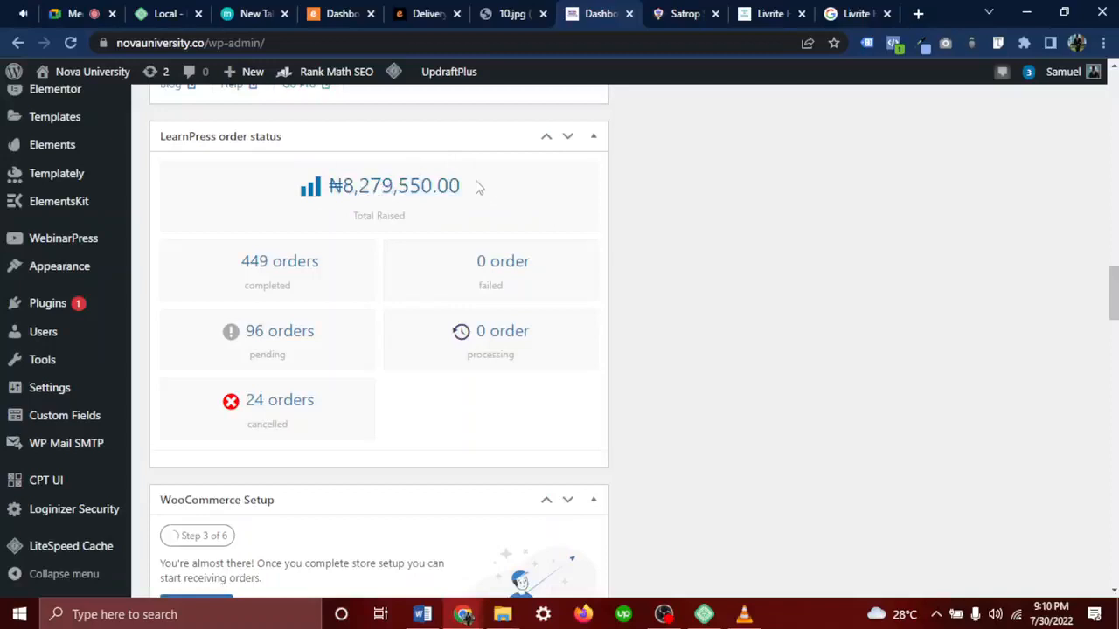
pyautogui.moveTo(478, 185); pyautogui.dragTo(328, 187)
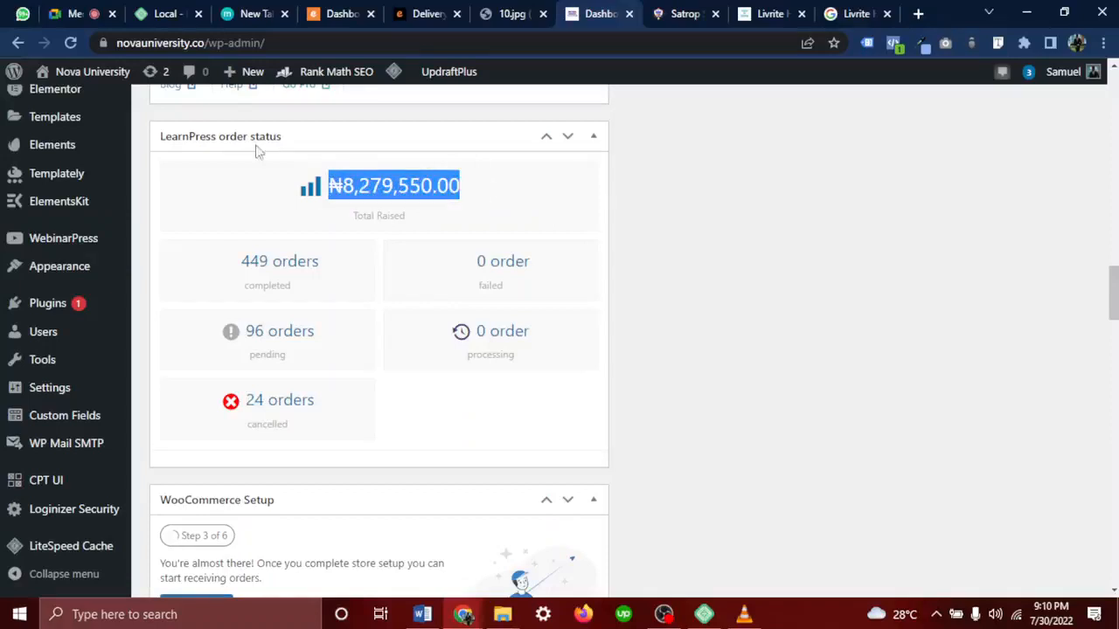
pyautogui.click(24, 14)
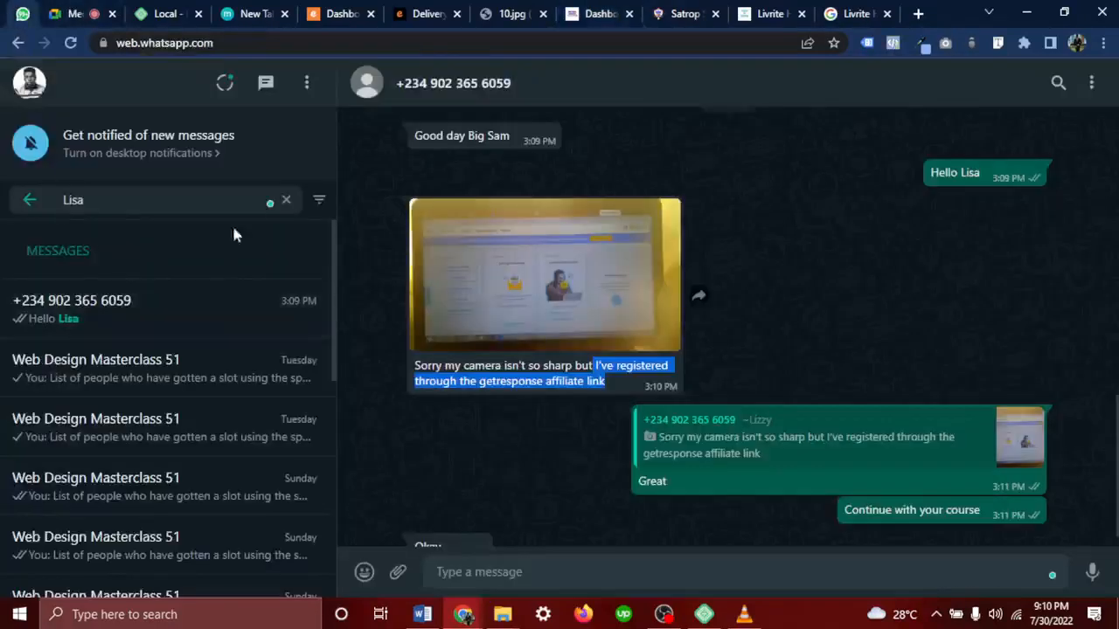
# Clear the WhatsApp chat search and go back to the Nova University Dashboard
pyautogui.click(290, 200)
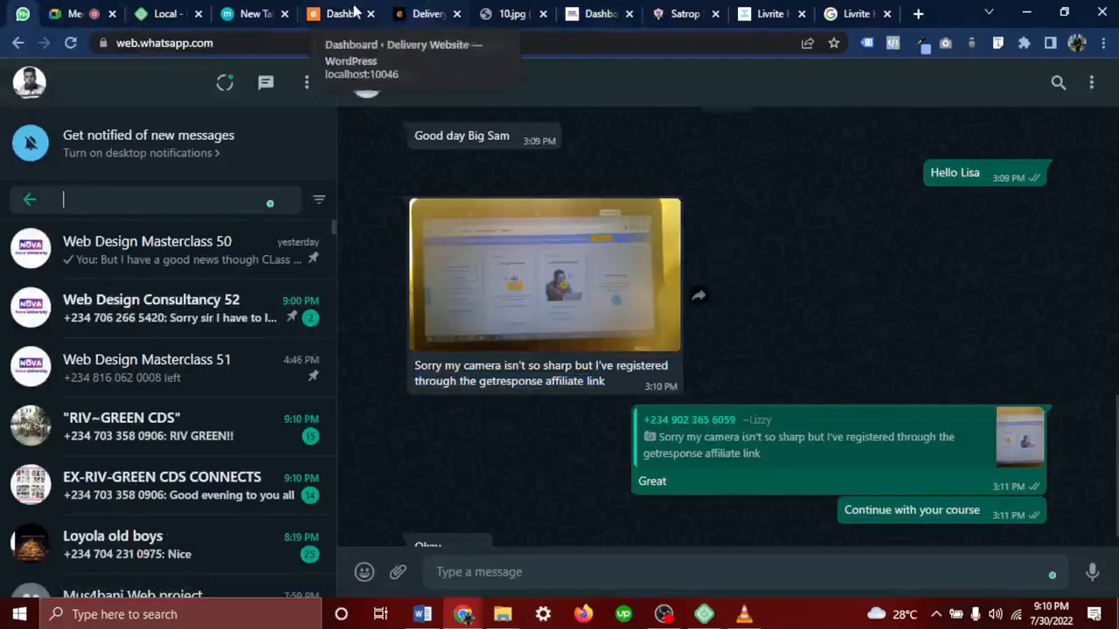
pyautogui.click(601, 16)
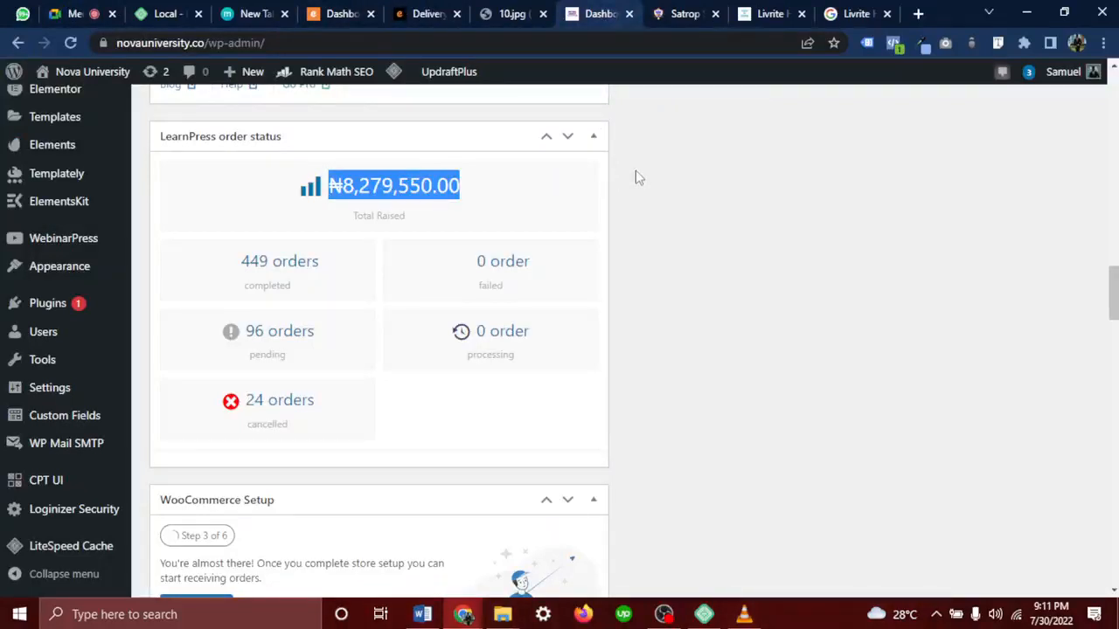
# Highlight the ₦8,279,550.00 total raised, then open the Nova University homepage in a new tab
pyautogui.click(376, 191)
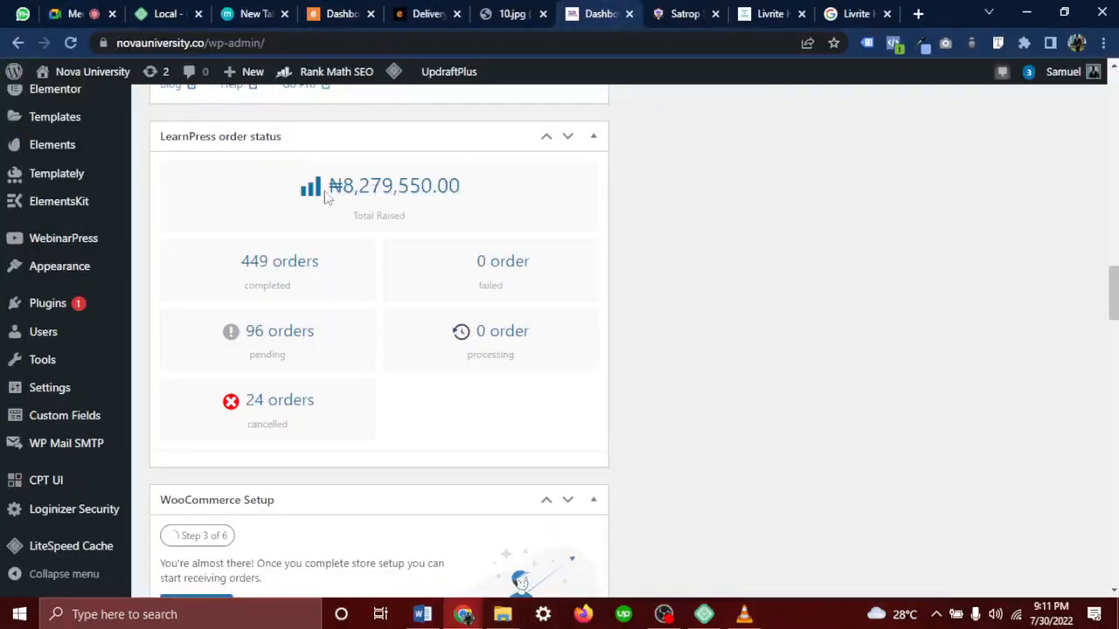
pyautogui.moveTo(329, 194); pyautogui.dragTo(470, 198)
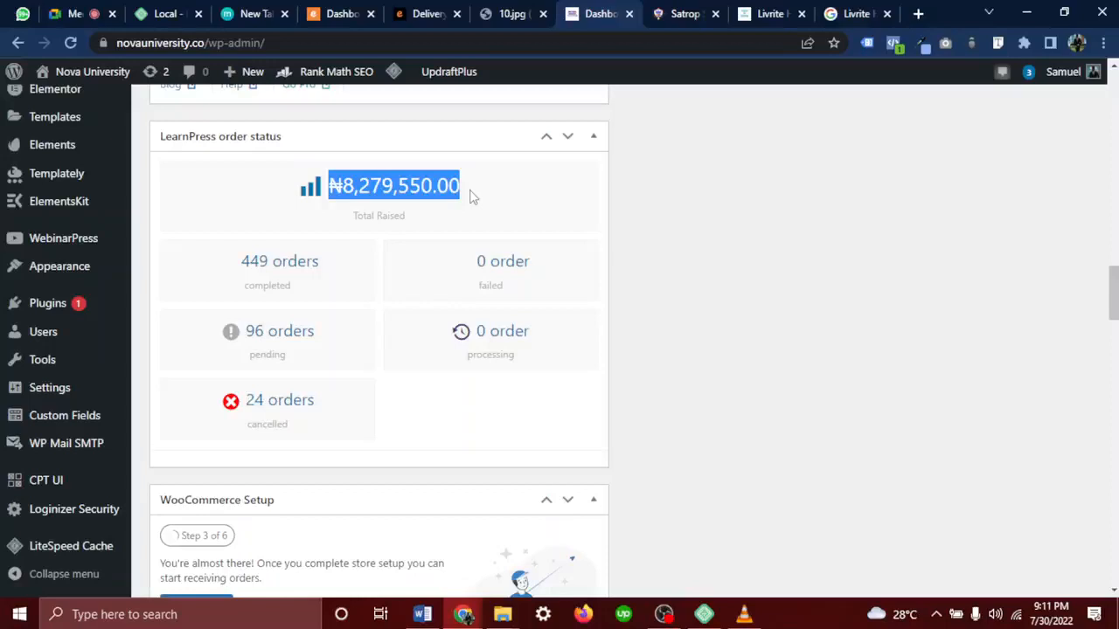
pyautogui.rightClick(131, 72)
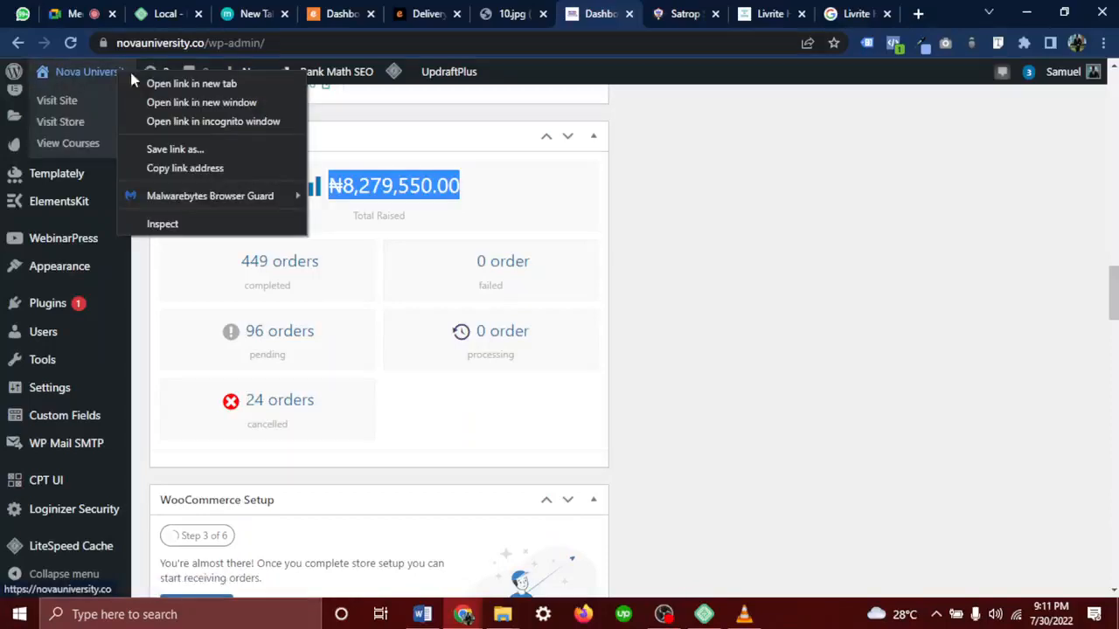
pyautogui.click(152, 84)
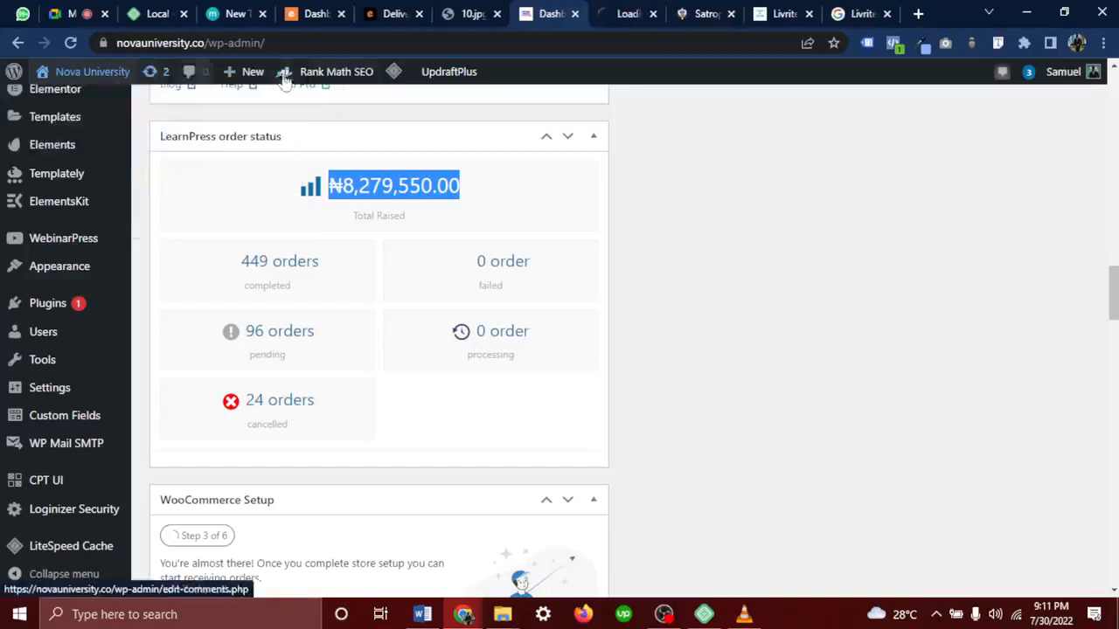
# Browse the Nova homepage stats (10+ mentors, 4,000+ youths, 12+ programs), then show the delivery-service design image
pyautogui.click(625, 9)
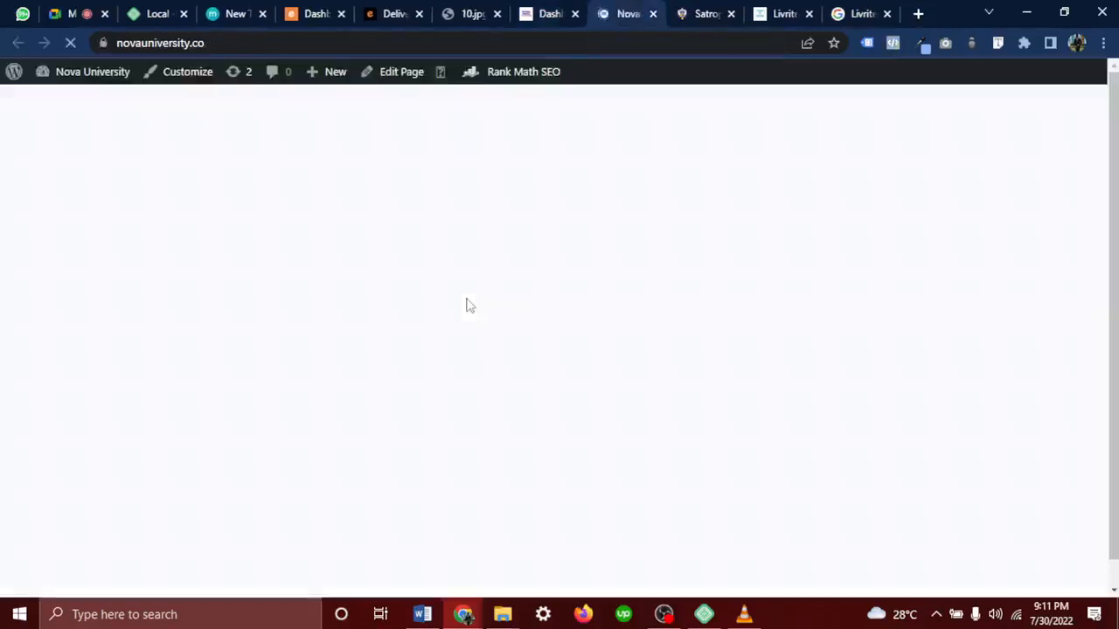
pyautogui.scroll(-5, 469, 303)
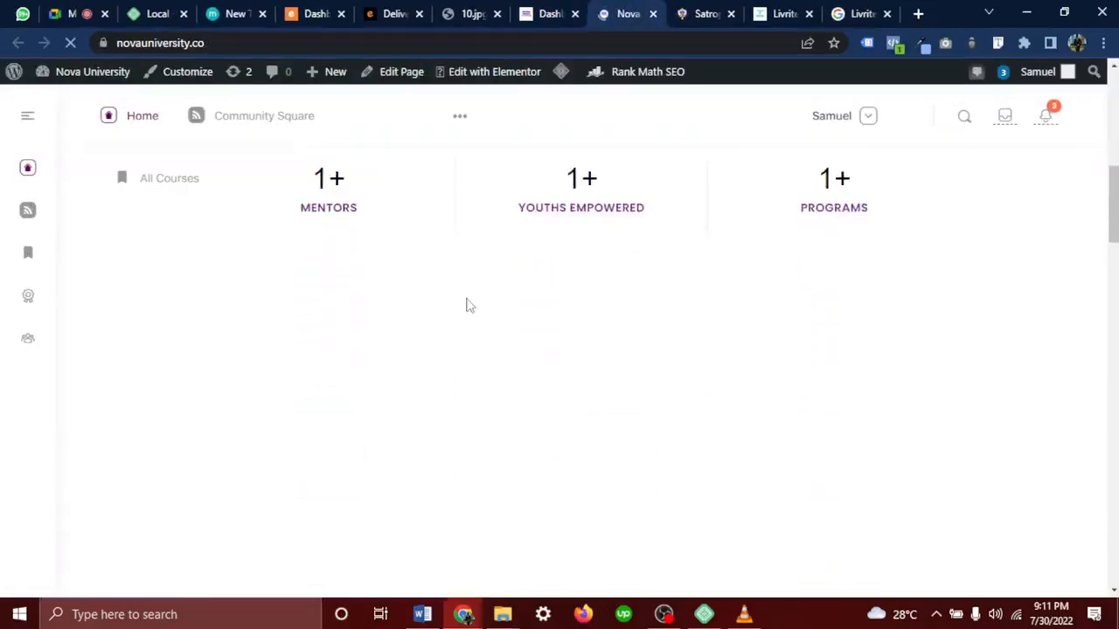
pyautogui.scroll(-1, 468, 305)
pyautogui.scroll(1, 469, 305)
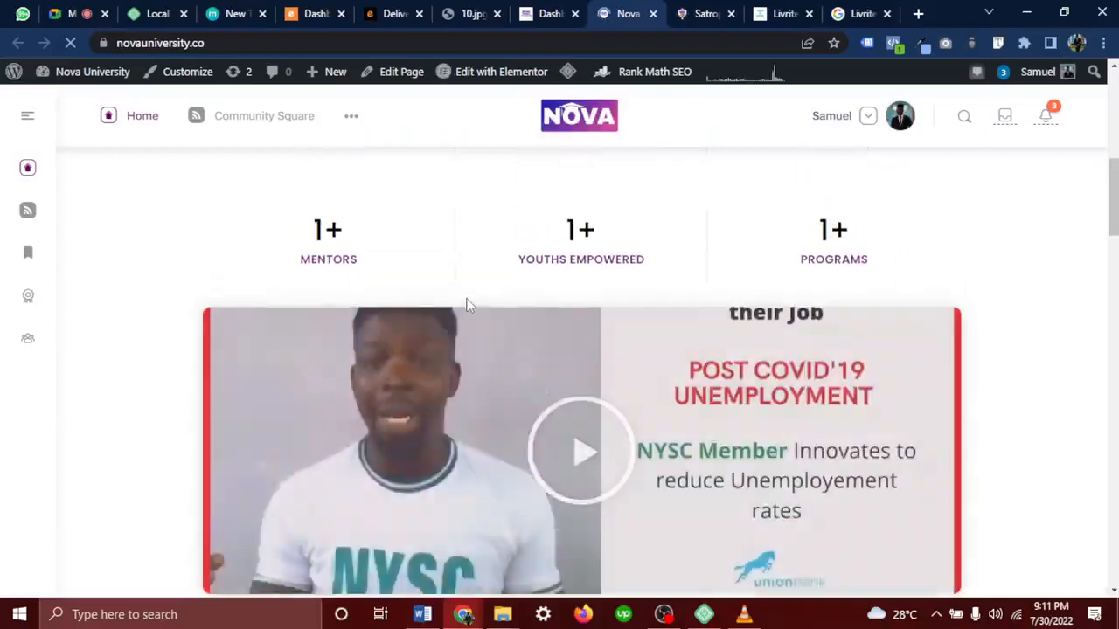
pyautogui.scroll(-1, 470, 306)
pyautogui.scroll(-1, 468, 306)
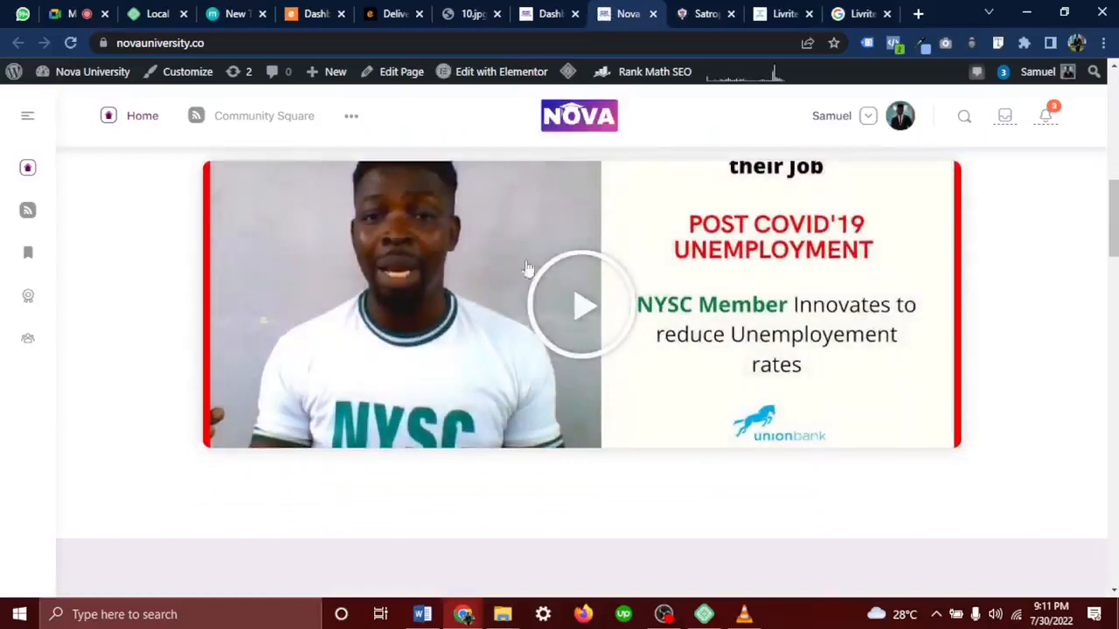
pyautogui.scroll(3, 604, 356)
pyautogui.scroll(-1, 605, 357)
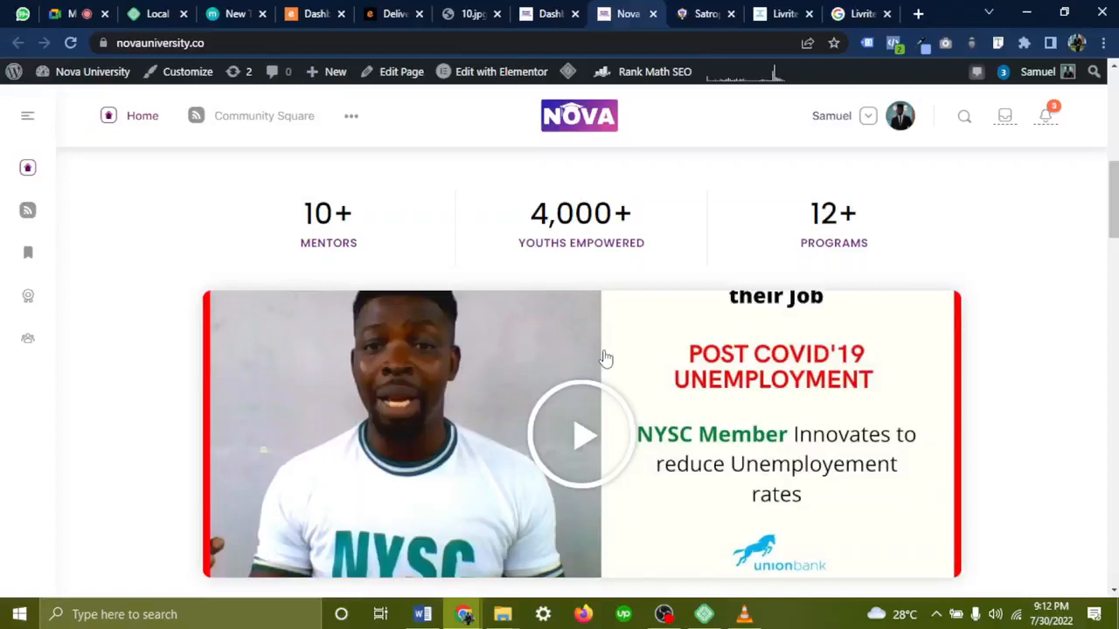
pyautogui.click(472, 13)
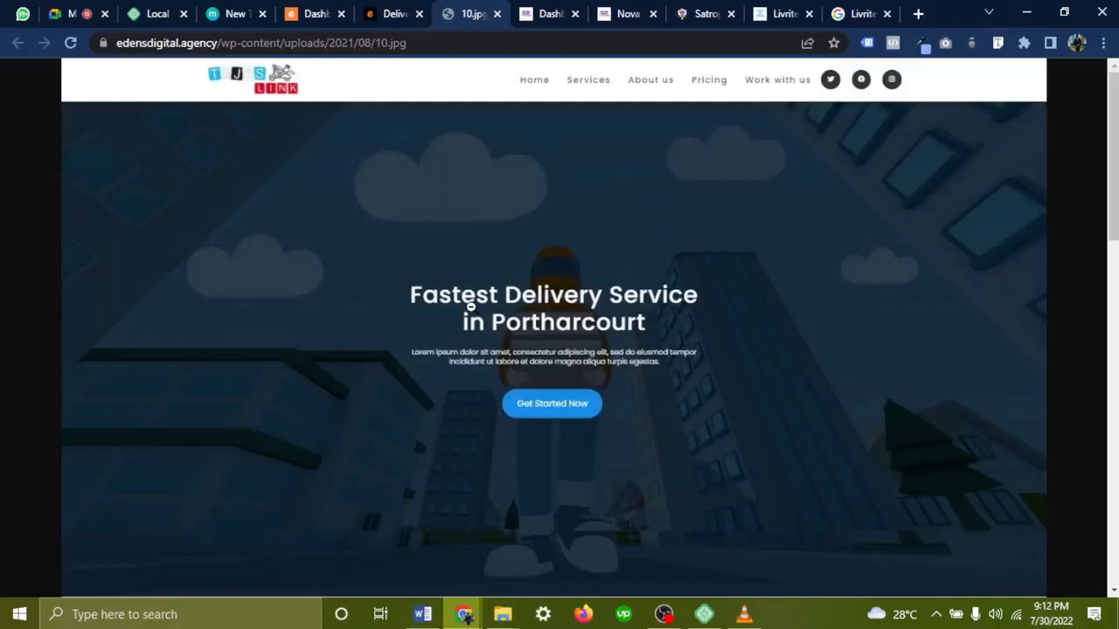
# Leave the design image via the Dashboard tab and return to the Nova University homepage
pyautogui.click(547, 12)
pyautogui.click(612, 12)
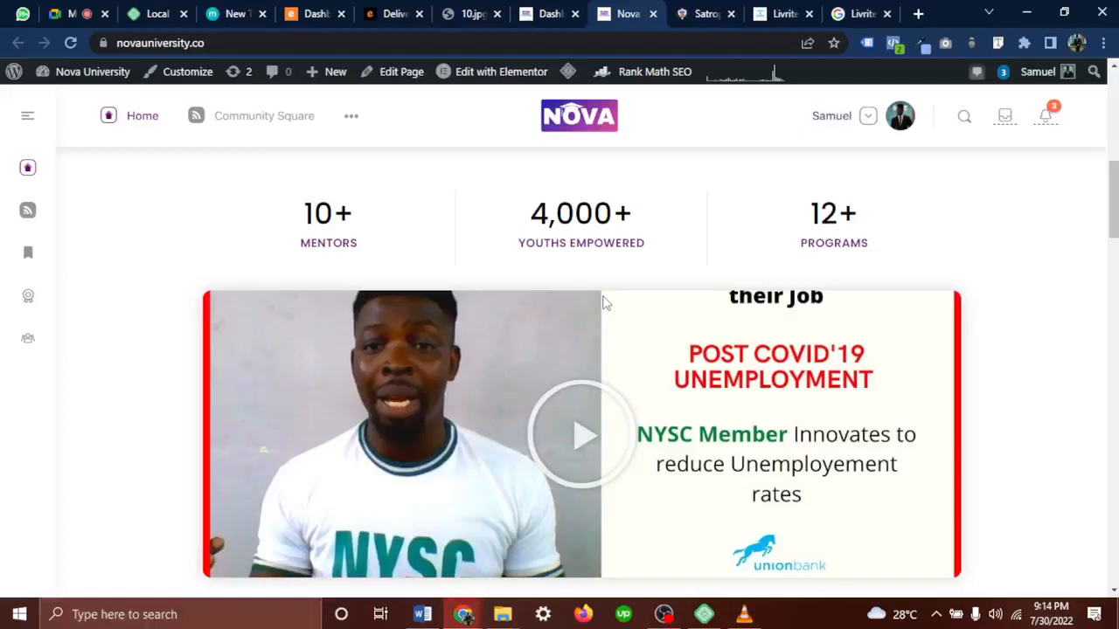
# Scroll back to the Nova homepage hero section, then return to the Google Meet class
pyautogui.scroll(6, 603, 303)
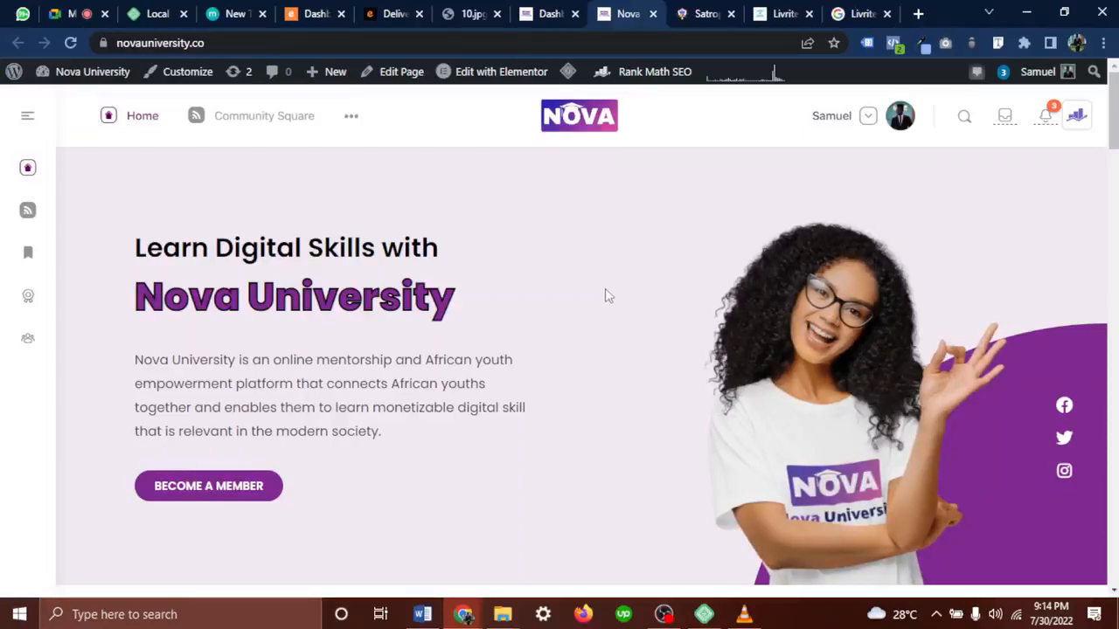
pyautogui.click(88, 13)
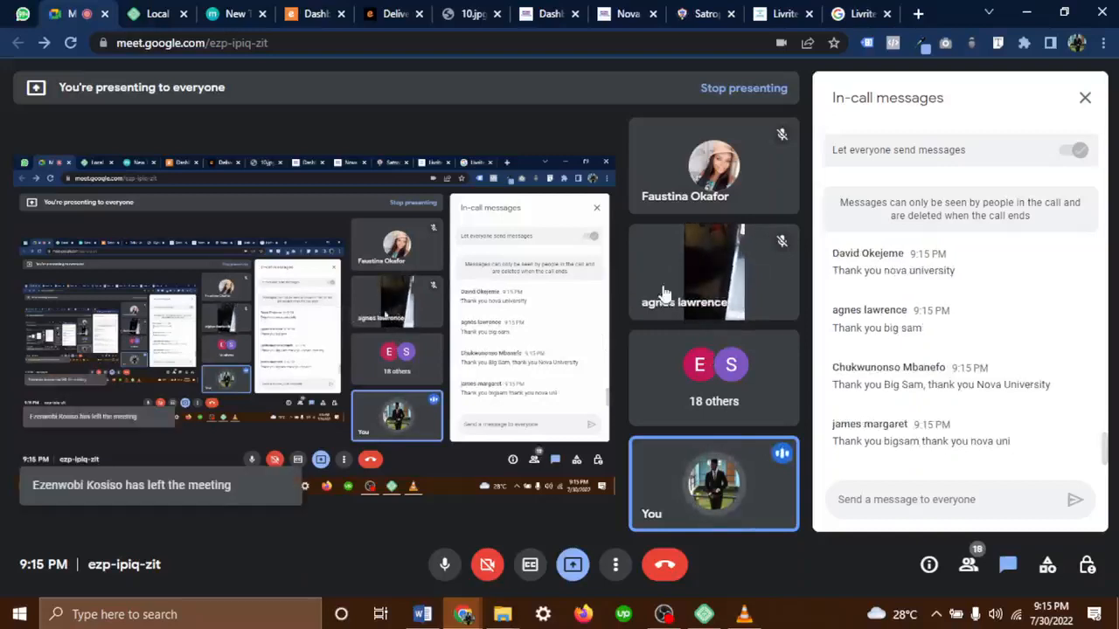
# Mute the microphone and stop presenting the screen to the class
pyautogui.moveTo(723, 273)
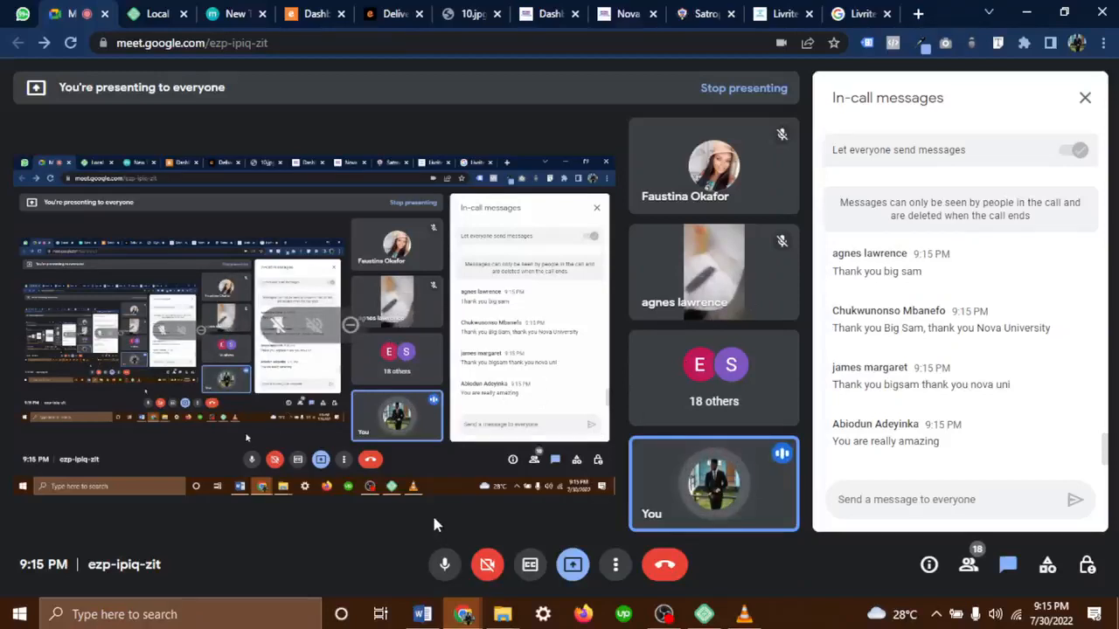
pyautogui.click(445, 564)
pyautogui.click(574, 564)
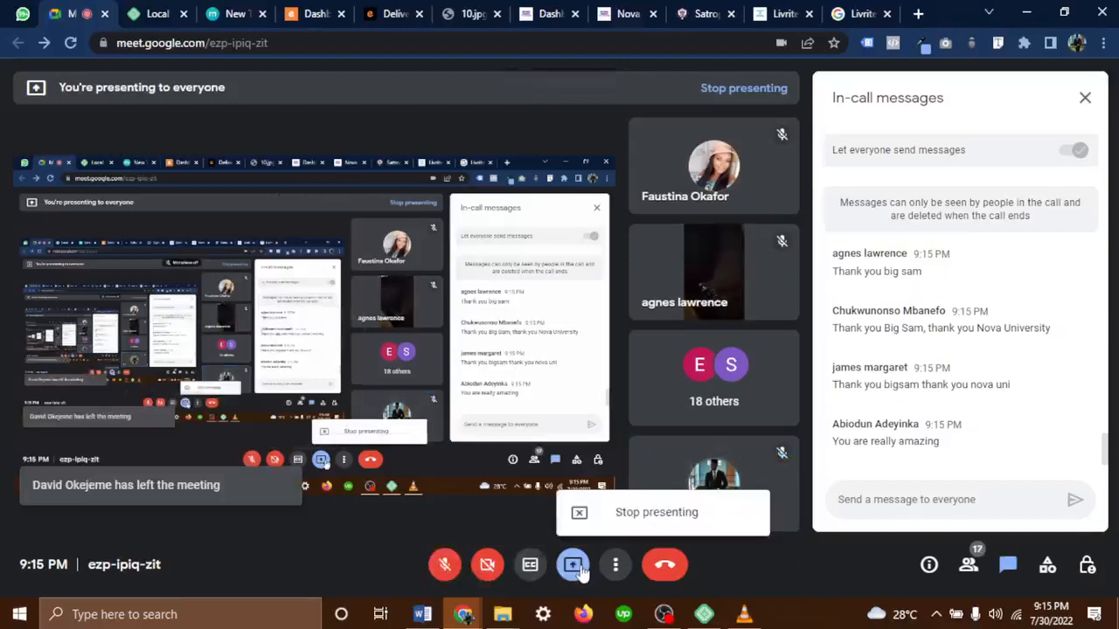
pyautogui.click(680, 519)
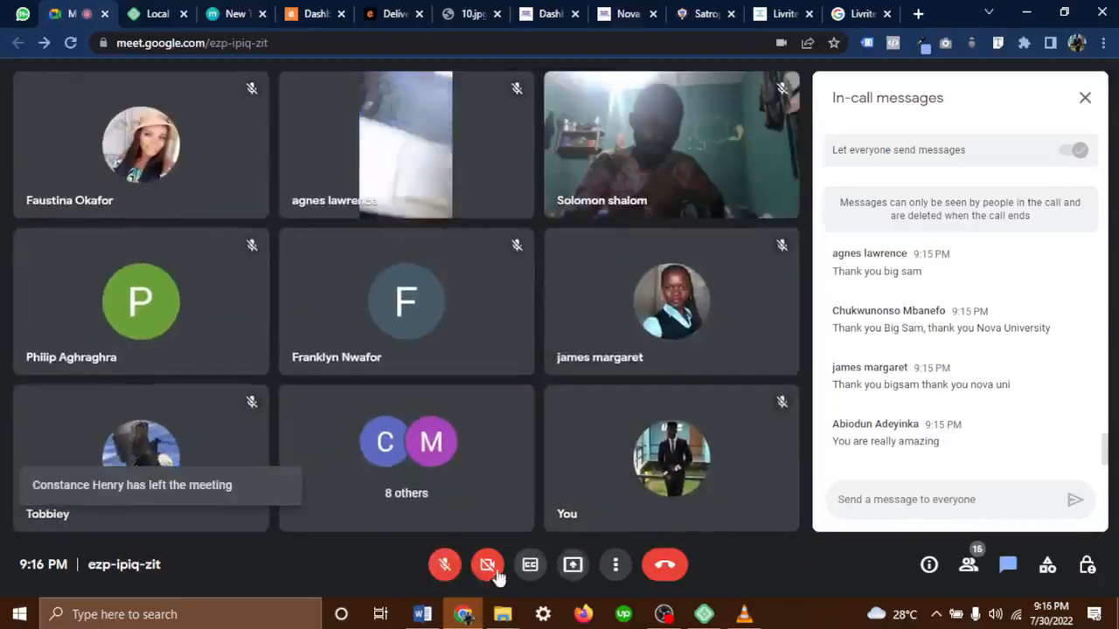
# Toggle the microphone on and off again, then leave the Google Meet call
pyautogui.click(445, 564)
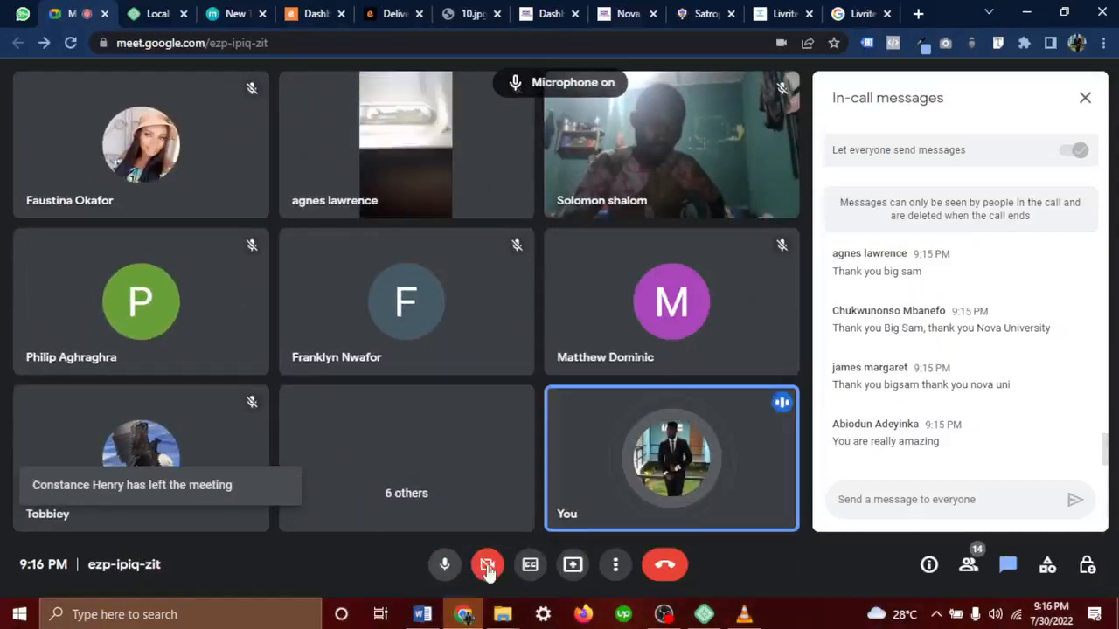
pyautogui.click(444, 565)
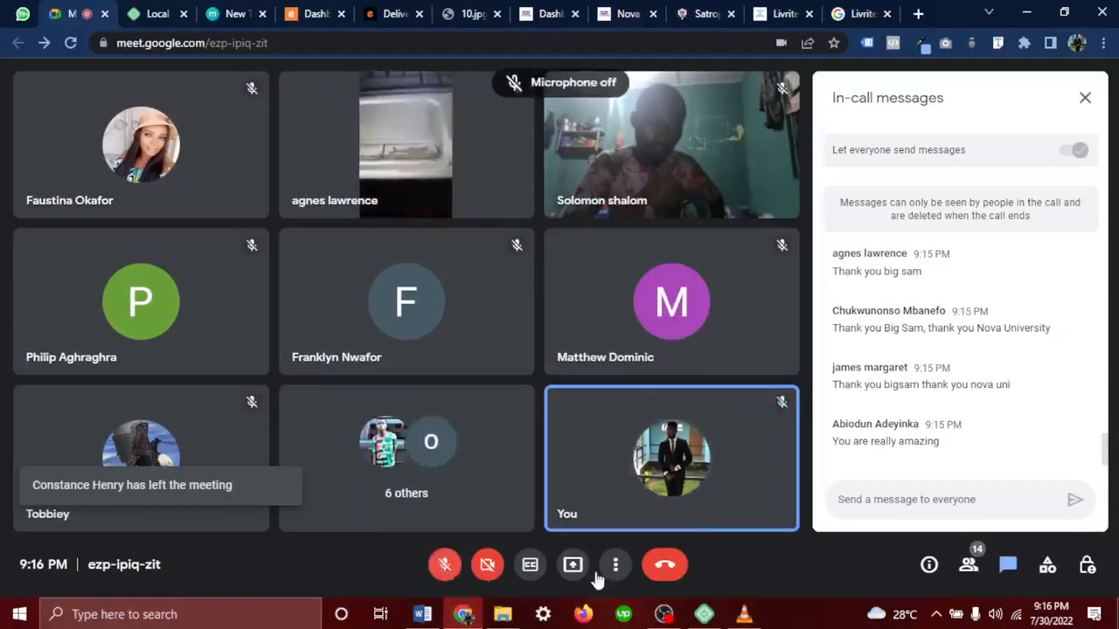
pyautogui.click(663, 566)
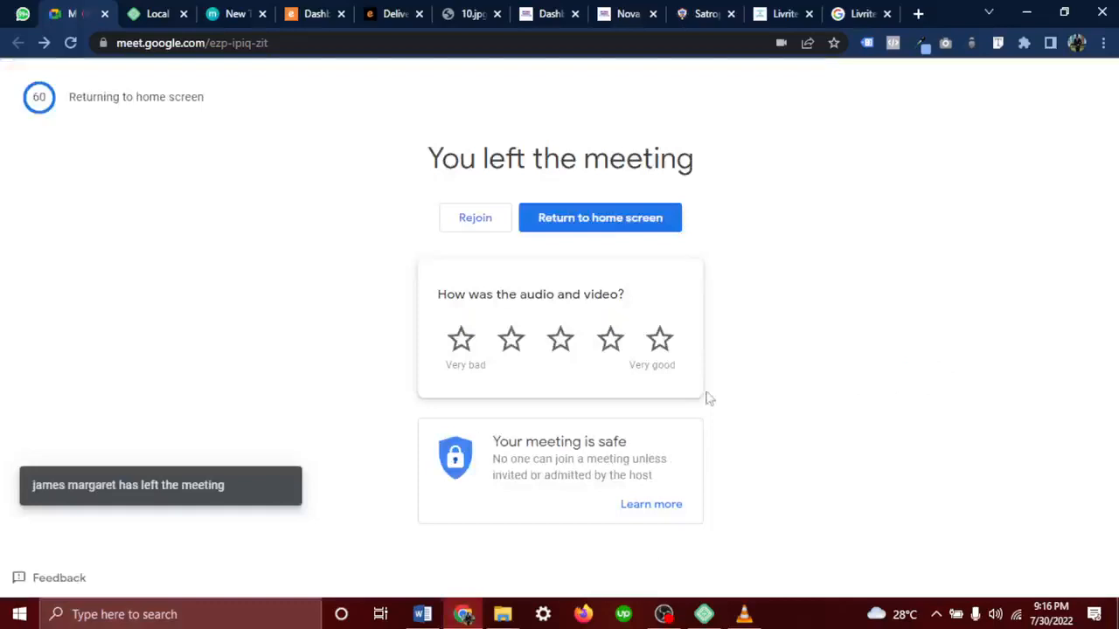